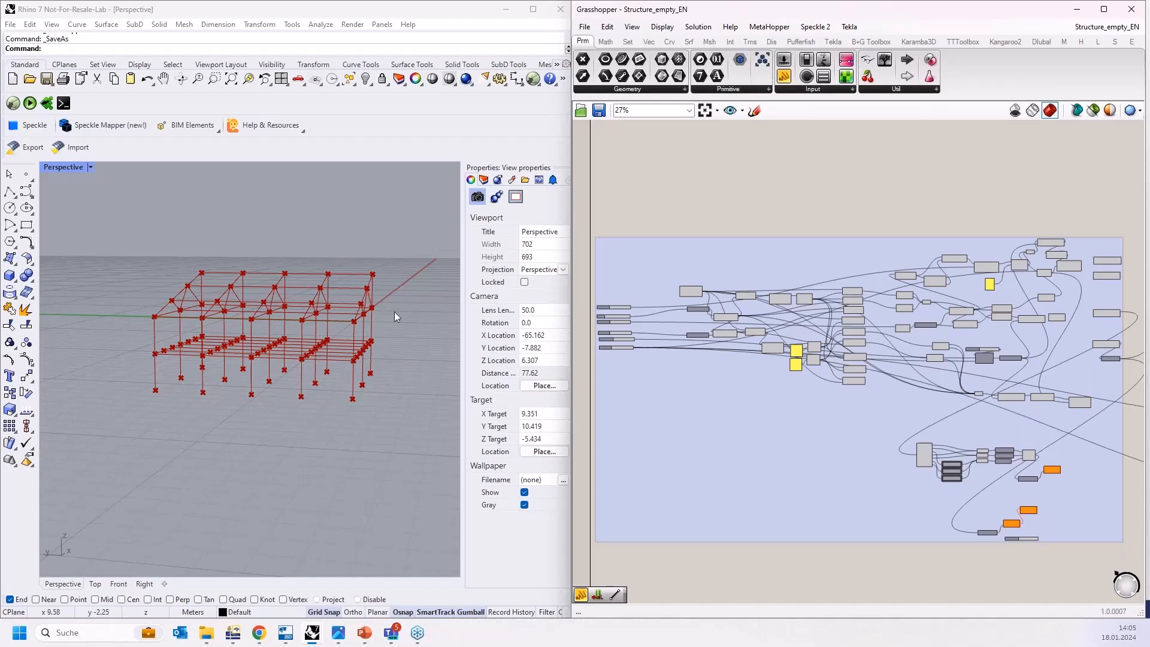
Examine the parametric hall's wireframe, including roof trusses, stage beams and columns, from several angles and distances in the Perspective viewport.
{"action": "scroll", "coordinate": [294, 318], "scroll_direction": "up", "scroll_amount": 3}
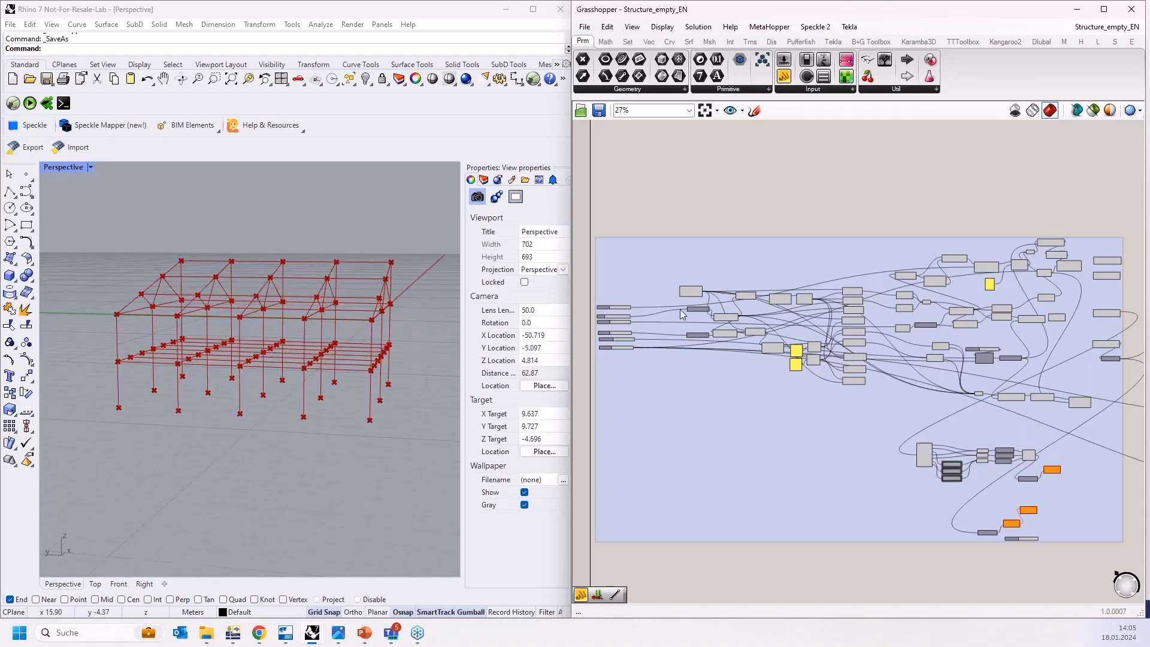
{"action": "left_click", "coordinate": [357, 394]}
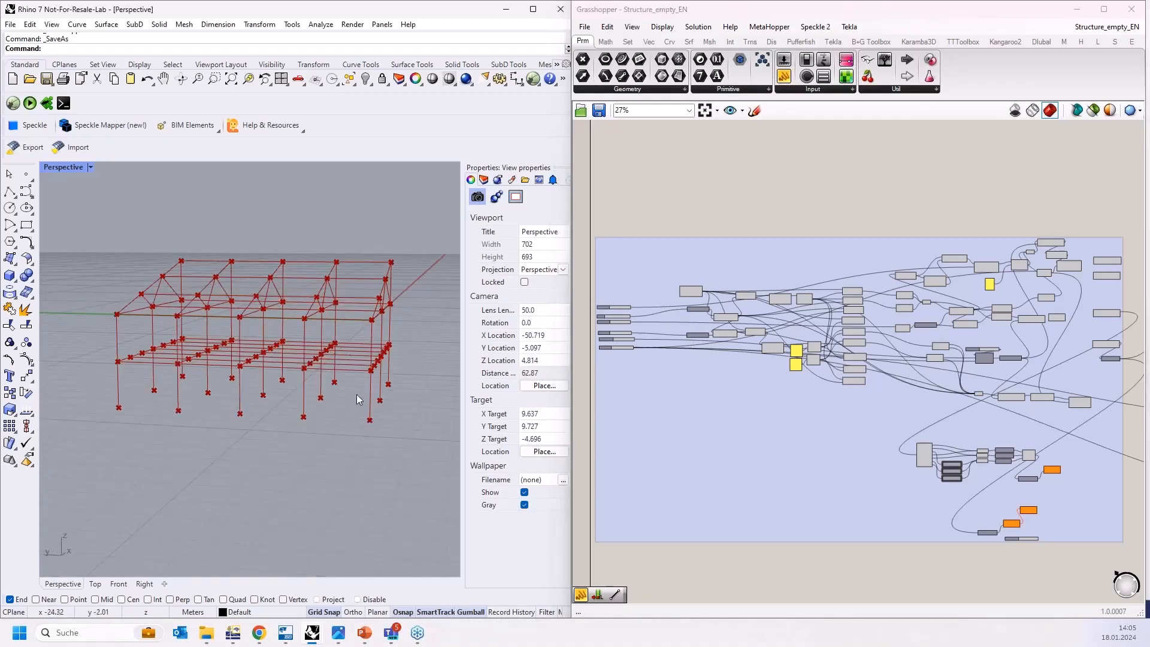
{"action": "key", "text": "ctrl+s"}
{"action": "left_click", "coordinate": [634, 490]}
{"action": "scroll", "coordinate": [380, 339], "scroll_direction": "up", "scroll_amount": 2}
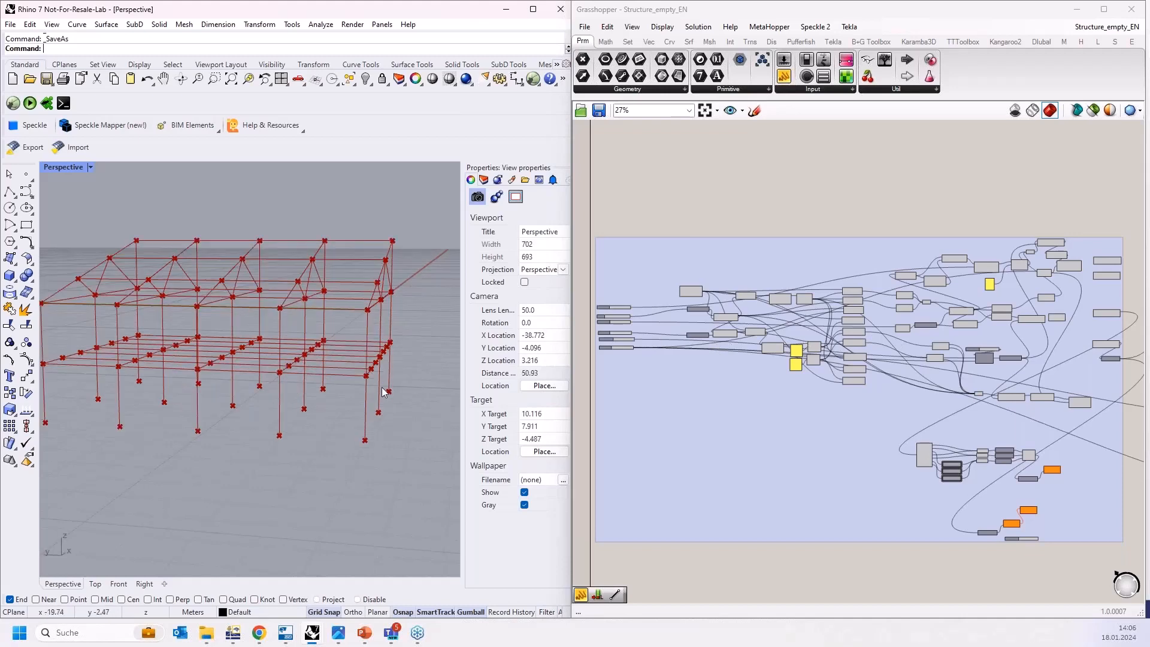
{"action": "right_click_drag", "start_coordinate": [412, 350], "coordinate": [400, 387]}
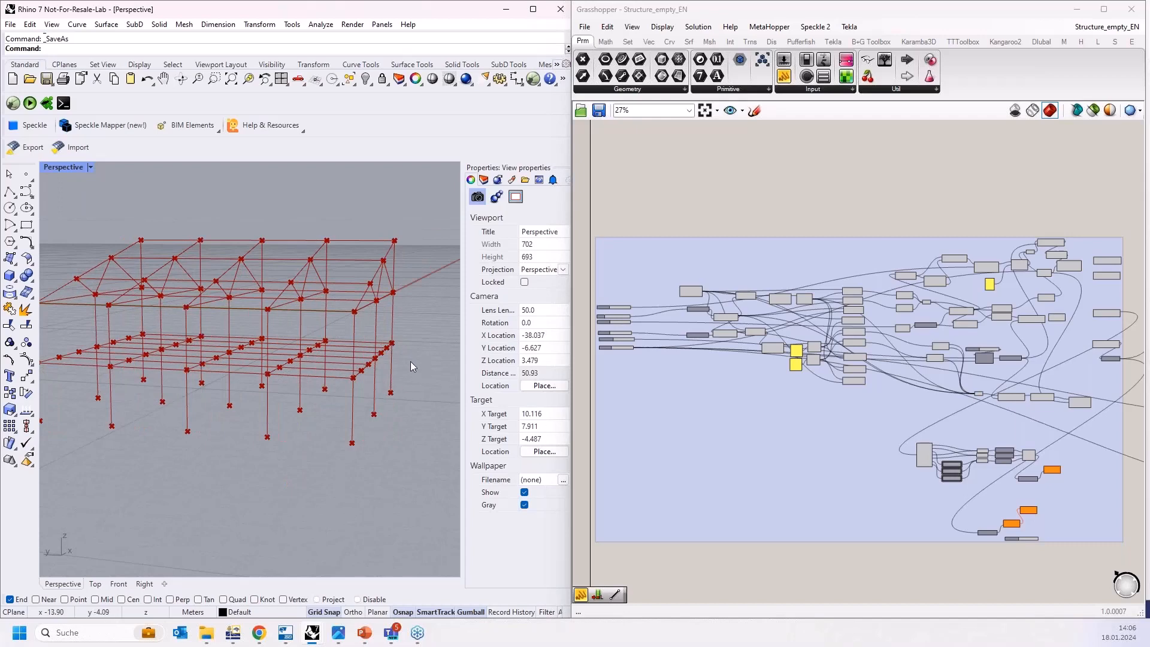
{"action": "right_click_drag", "start_coordinate": [372, 394], "coordinate": [112, 326]}
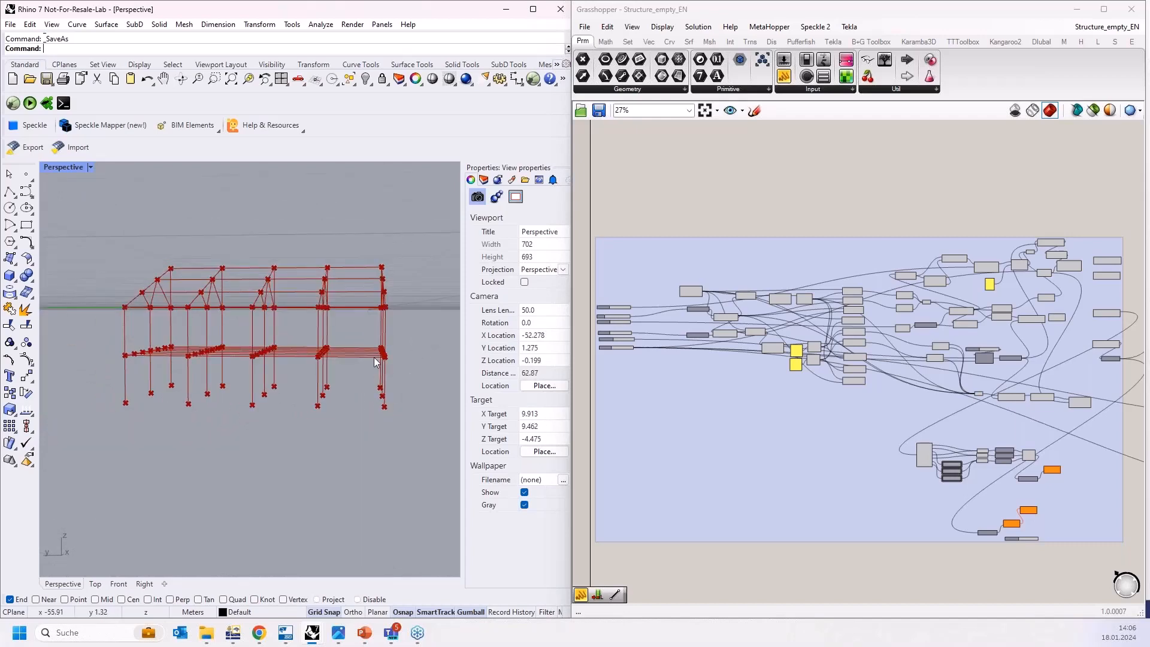
{"action": "scroll", "coordinate": [376, 361], "scroll_direction": "up", "scroll_amount": 2}
{"action": "right_click_drag", "start_coordinate": [394, 351], "coordinate": [400, 312]}
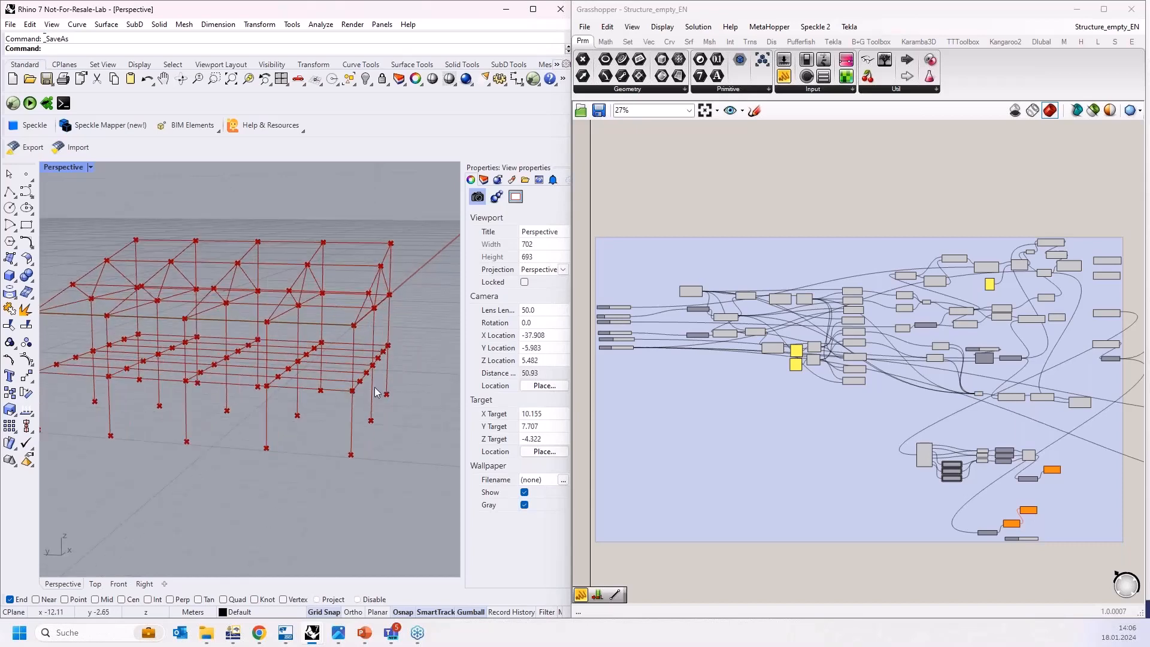
{"action": "scroll", "coordinate": [409, 304], "scroll_direction": "up", "scroll_amount": 10}
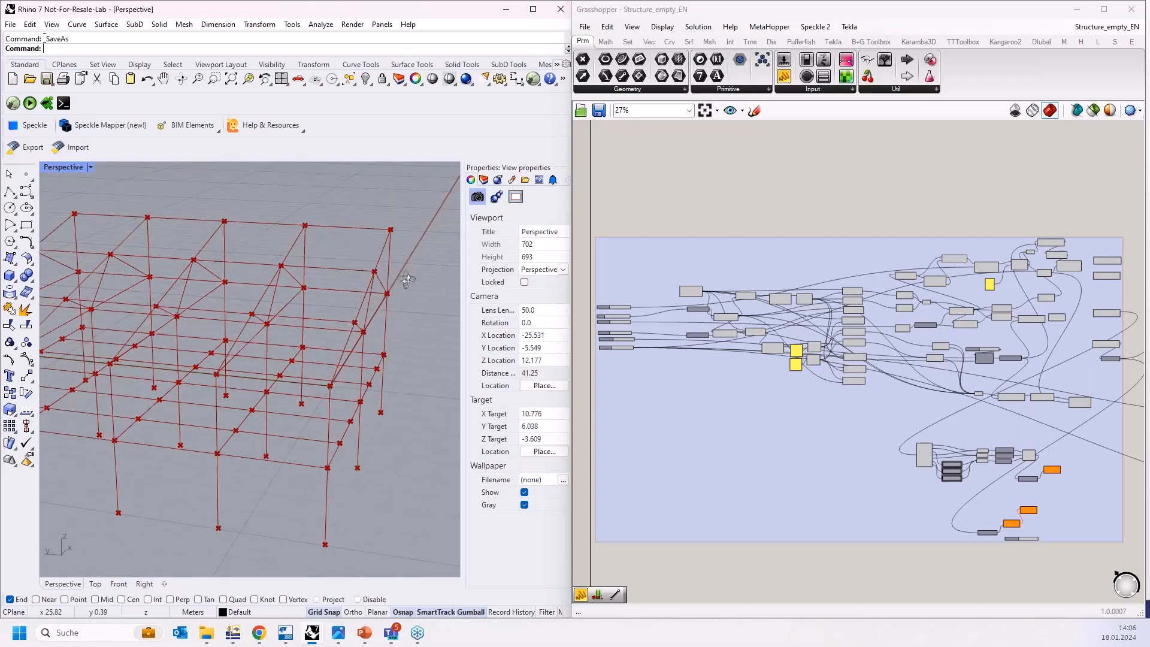
{"action": "scroll", "coordinate": [394, 265], "scroll_direction": "down", "scroll_amount": 3}
{"action": "scroll", "coordinate": [279, 210], "scroll_direction": "down", "scroll_amount": 2}
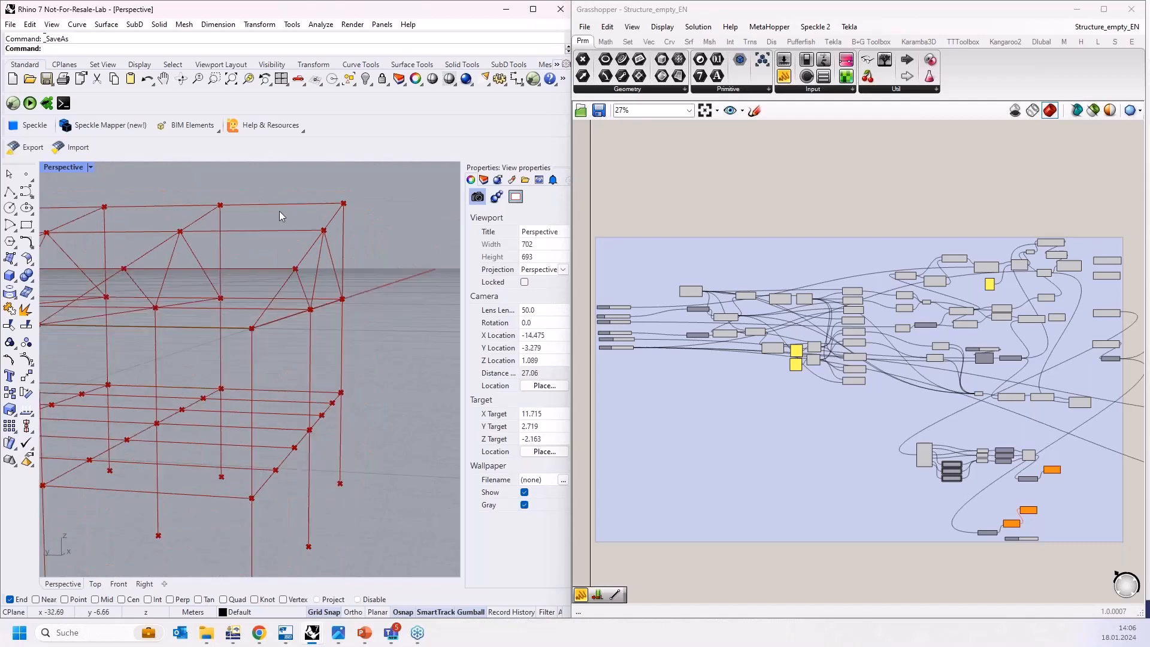
{"action": "mouse_move", "coordinate": [253, 208]}
{"action": "right_mouse_down"}
{"action": "mouse_move", "coordinate": [260, 196]}
{"action": "mouse_move", "coordinate": [254, 208]}
{"action": "right_mouse_up"}
{"action": "scroll", "coordinate": [368, 278], "scroll_direction": "down", "scroll_amount": 6}
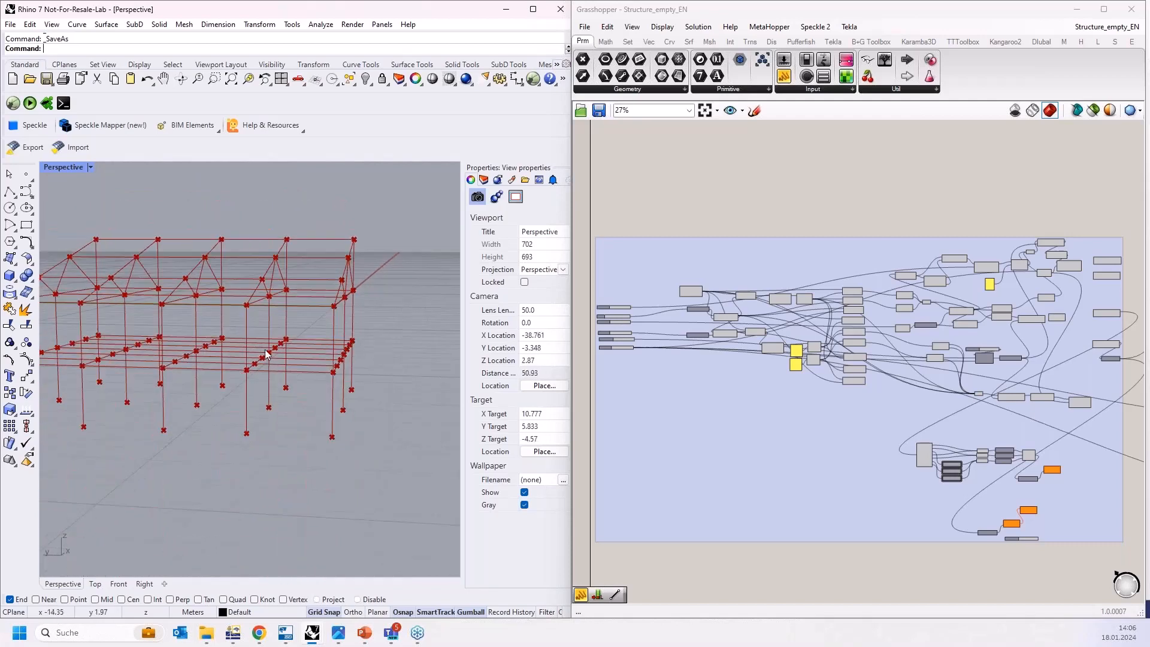
{"action": "right_click_drag", "start_coordinate": [366, 339], "coordinate": [363, 347]}
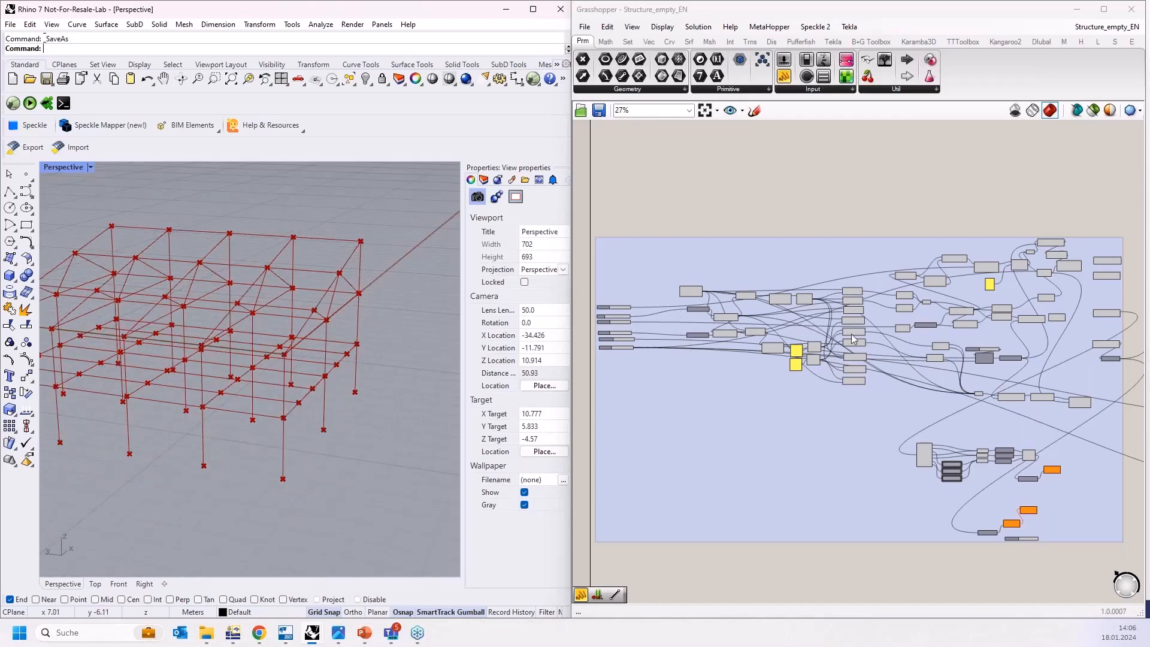
Try out the Stage Beams, Length, Frame height and Frame count sliders, leaving them at 3, 13, 3 and 5.
{"action": "scroll", "coordinate": [742, 321], "scroll_direction": "up", "scroll_amount": 5}
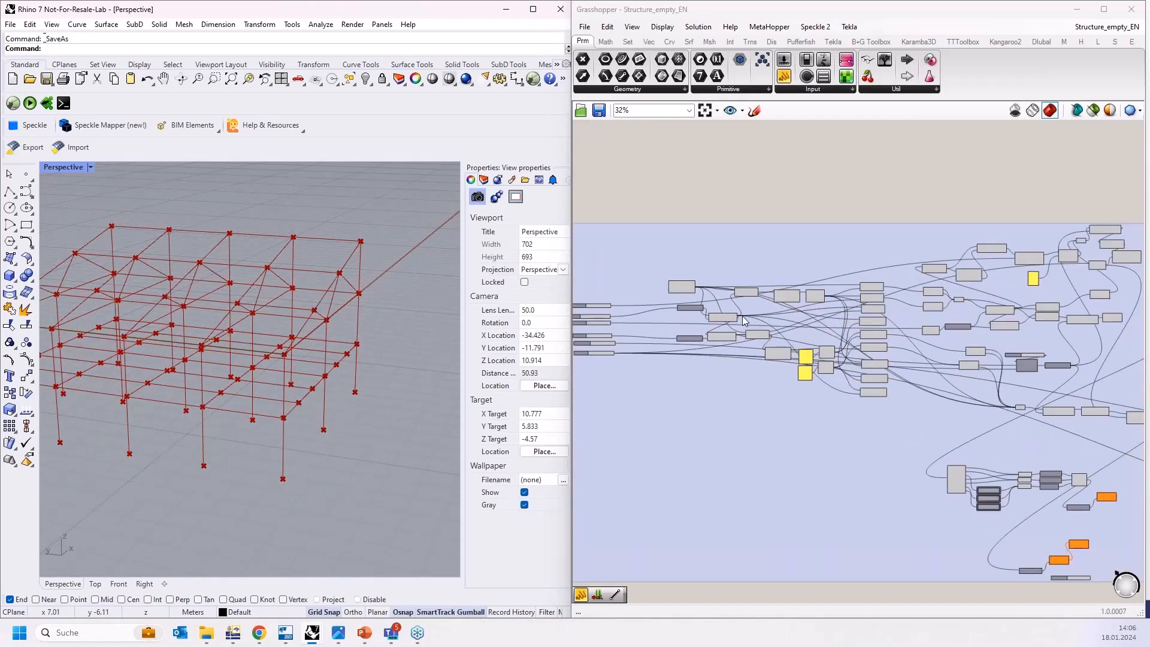
{"action": "scroll", "coordinate": [749, 327], "scroll_direction": "down", "scroll_amount": 6}
{"action": "scroll", "coordinate": [676, 322], "scroll_direction": "up", "scroll_amount": 10}
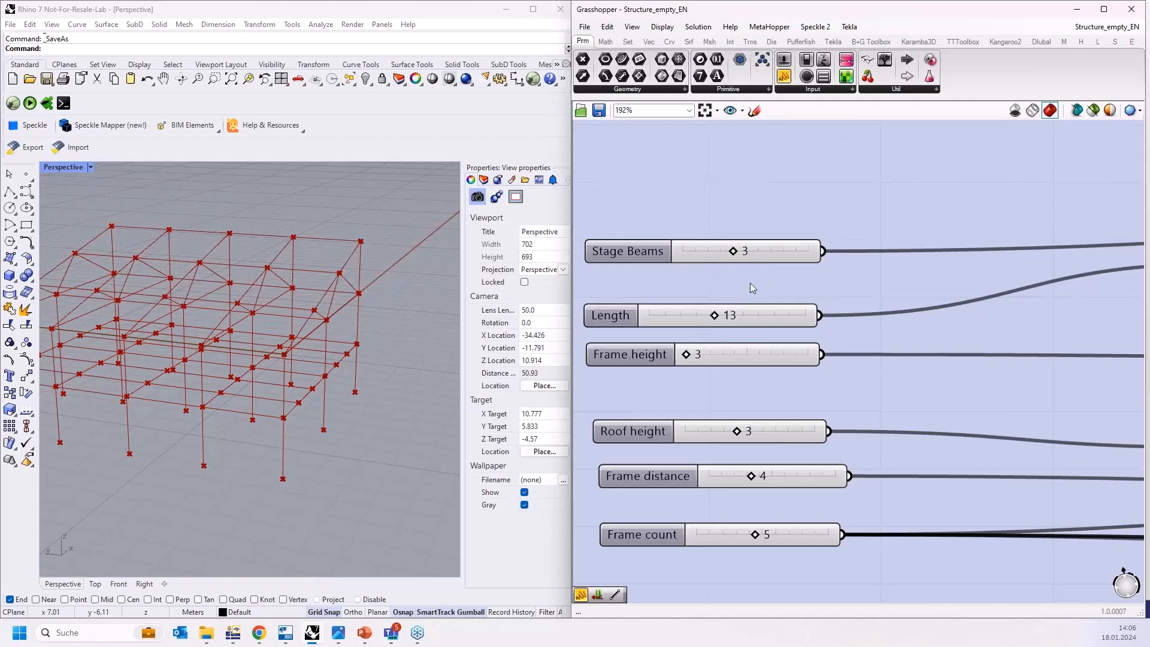
{"action": "scroll", "coordinate": [451, 272], "scroll_direction": "down", "scroll_amount": 2}
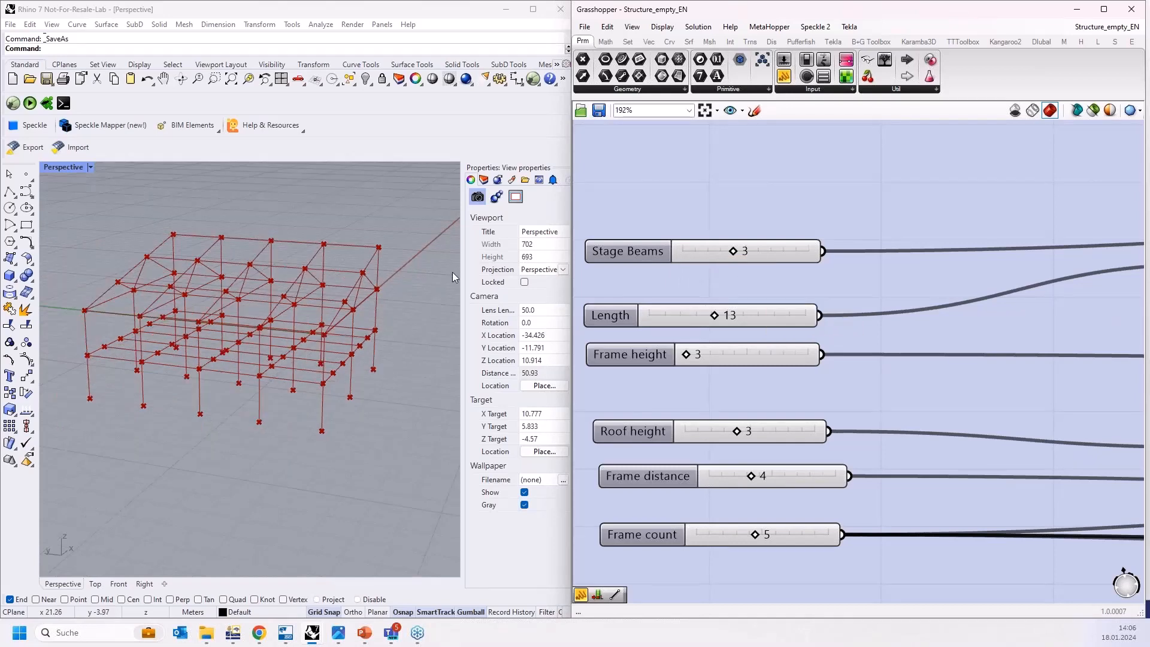
{"action": "scroll", "coordinate": [451, 272], "scroll_direction": "down", "scroll_amount": 2}
{"action": "scroll", "coordinate": [202, 309], "scroll_direction": "up", "scroll_amount": 2}
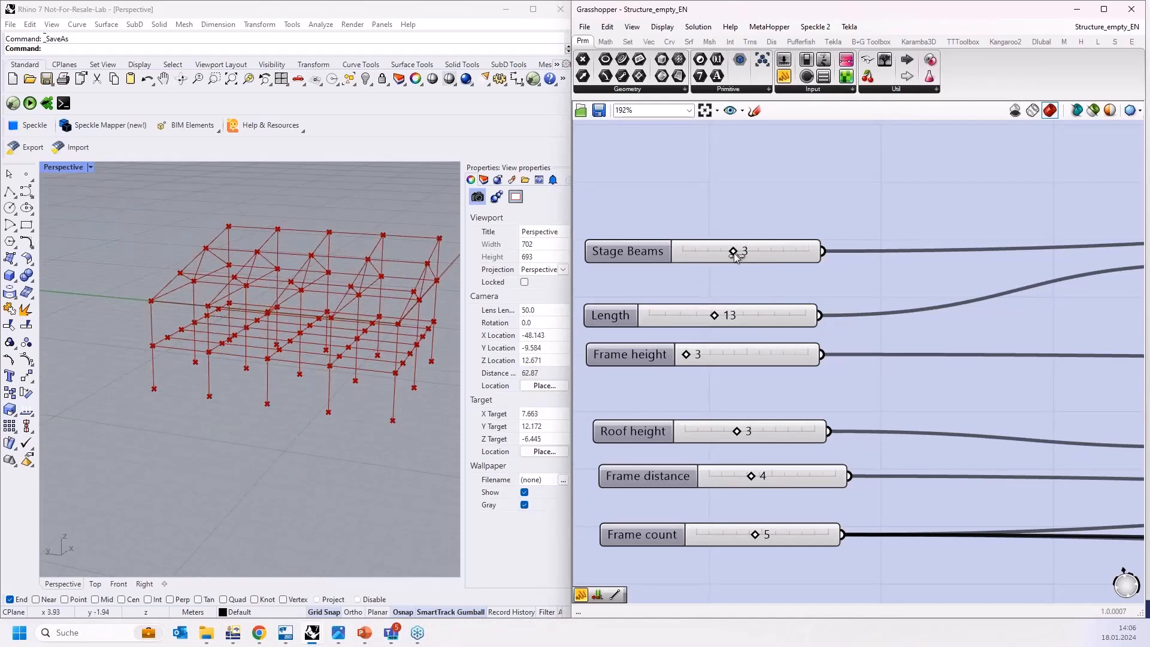
{"action": "mouse_move", "coordinate": [735, 254]}
{"action": "left_mouse_down"}
{"action": "mouse_move", "coordinate": [774, 253]}
{"action": "mouse_move", "coordinate": [689, 253]}
{"action": "mouse_move", "coordinate": [725, 251]}
{"action": "left_mouse_up"}
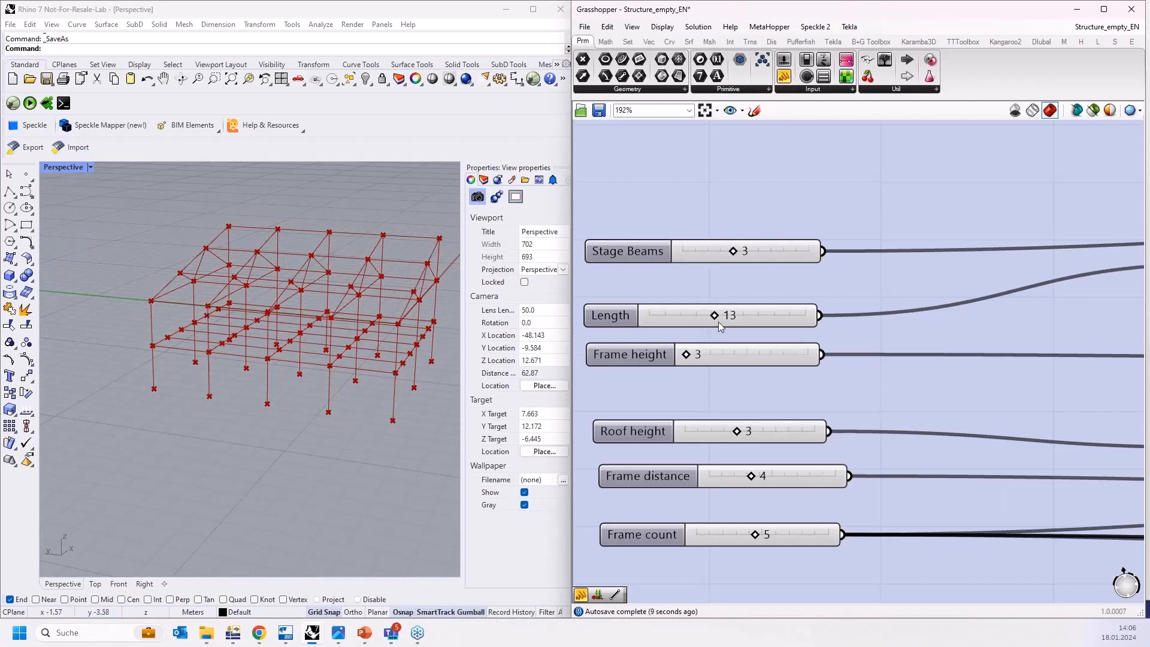
{"action": "left_click_drag", "start_coordinate": [730, 316], "coordinate": [720, 317]}
{"action": "mouse_move", "coordinate": [709, 357]}
{"action": "left_mouse_down"}
{"action": "mouse_move", "coordinate": [741, 358]}
{"action": "mouse_move", "coordinate": [689, 357]}
{"action": "left_mouse_up"}
{"action": "mouse_move", "coordinate": [755, 531]}
{"action": "left_mouse_down"}
{"action": "mouse_move", "coordinate": [796, 534]}
{"action": "mouse_move", "coordinate": [757, 535]}
{"action": "left_mouse_up"}
Select the XYZ point component at the start of the definition and examine its base point in the model.
{"action": "scroll", "coordinate": [652, 448], "scroll_direction": "down", "scroll_amount": 5}
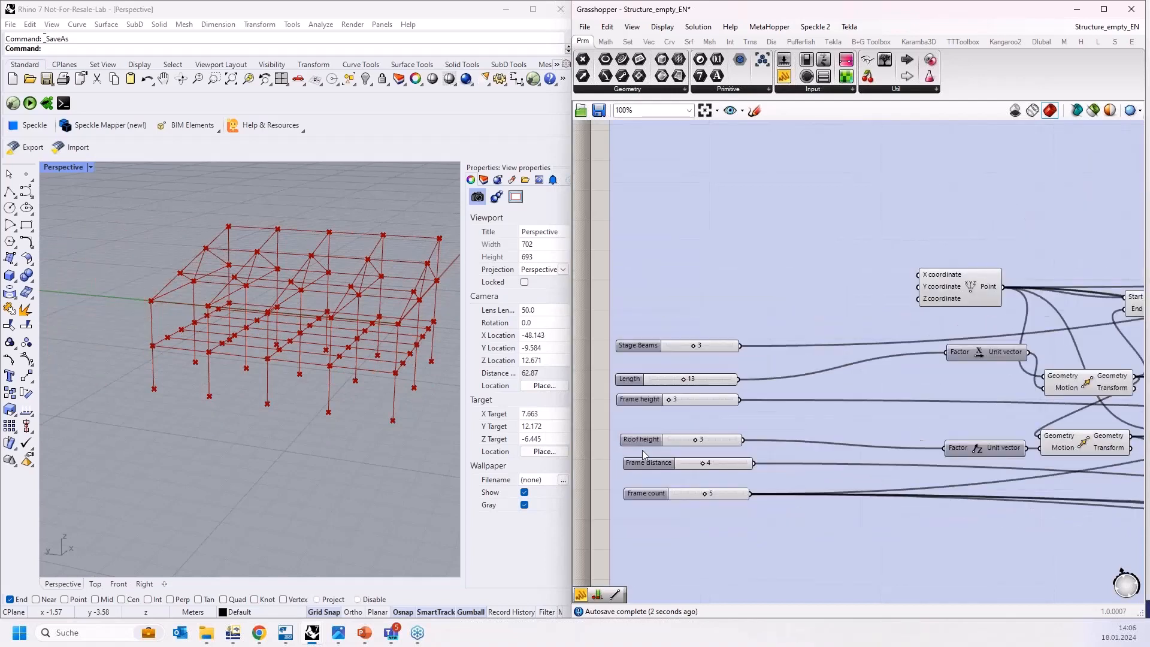
{"action": "scroll", "coordinate": [745, 411], "scroll_direction": "up", "scroll_amount": 3}
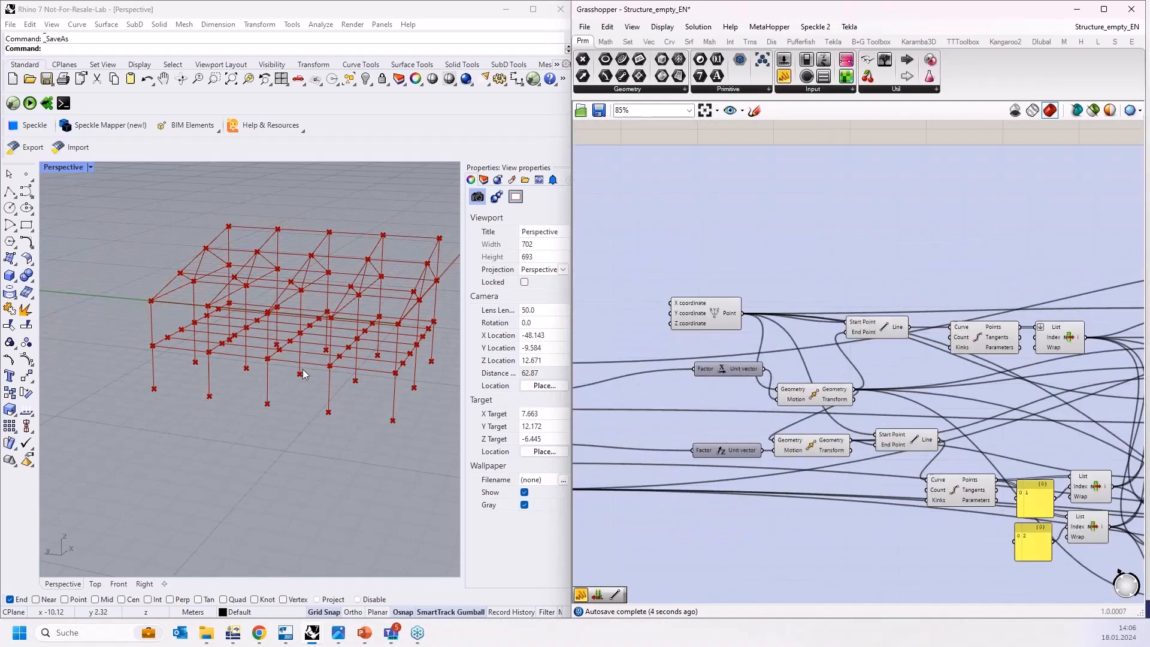
{"action": "scroll", "coordinate": [162, 369], "scroll_direction": "down", "scroll_amount": 2}
{"action": "scroll", "coordinate": [163, 368], "scroll_direction": "up", "scroll_amount": 3}
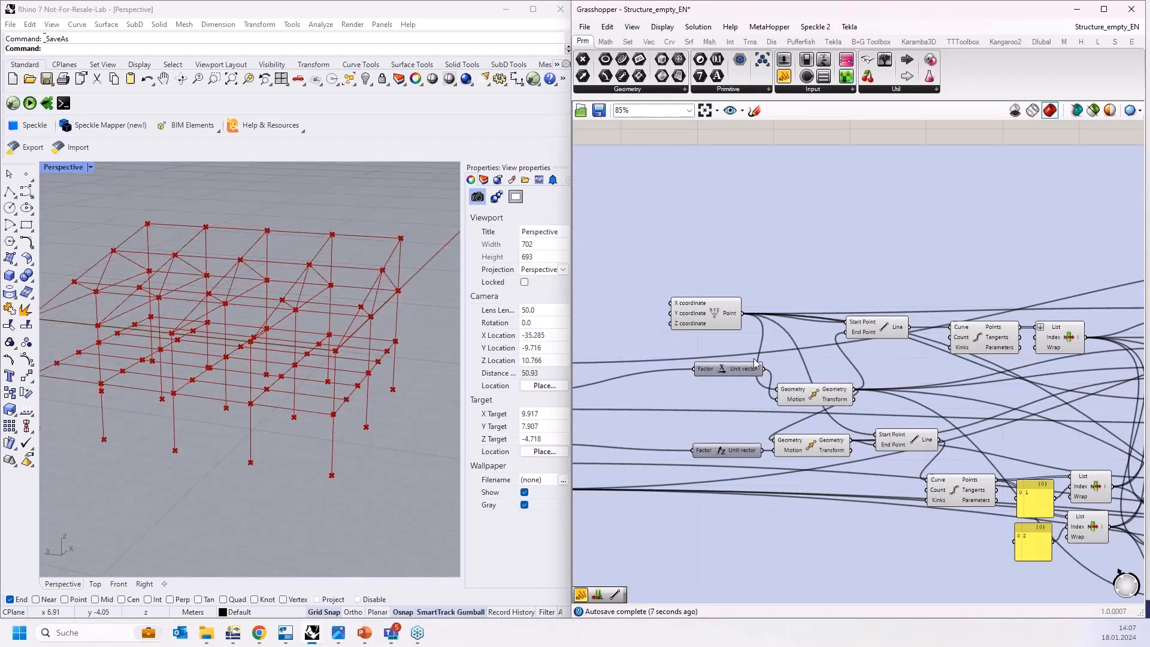
{"action": "scroll", "coordinate": [699, 325], "scroll_direction": "up", "scroll_amount": 3}
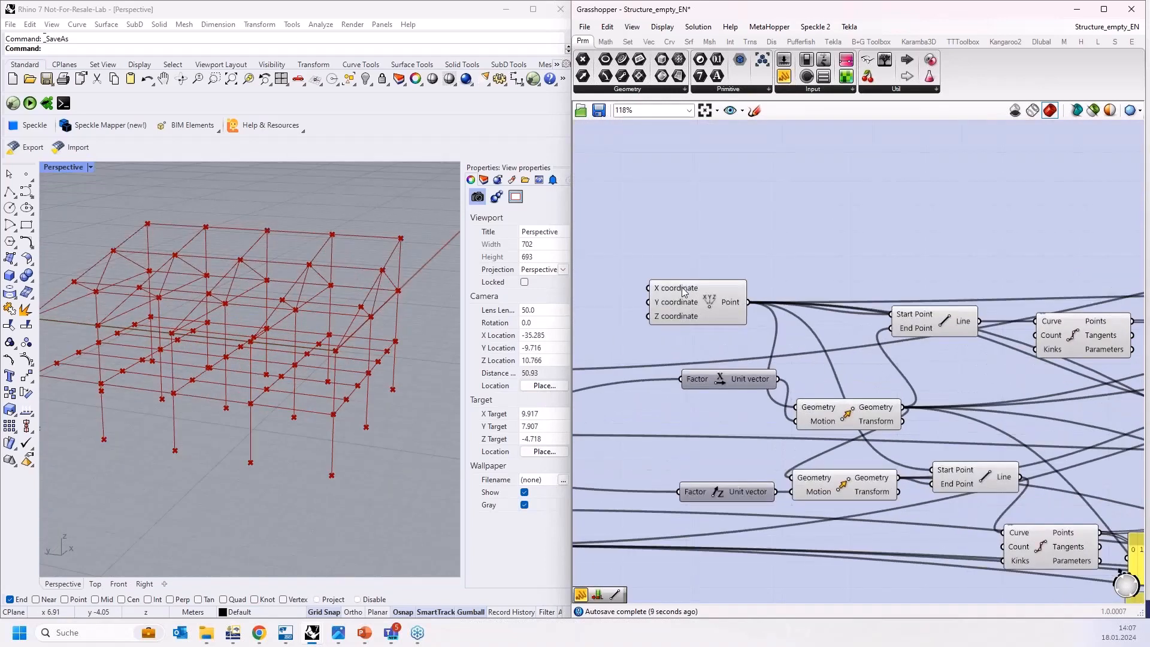
{"action": "left_click", "coordinate": [701, 306]}
{"action": "scroll", "coordinate": [754, 314], "scroll_direction": "up", "scroll_amount": 1}
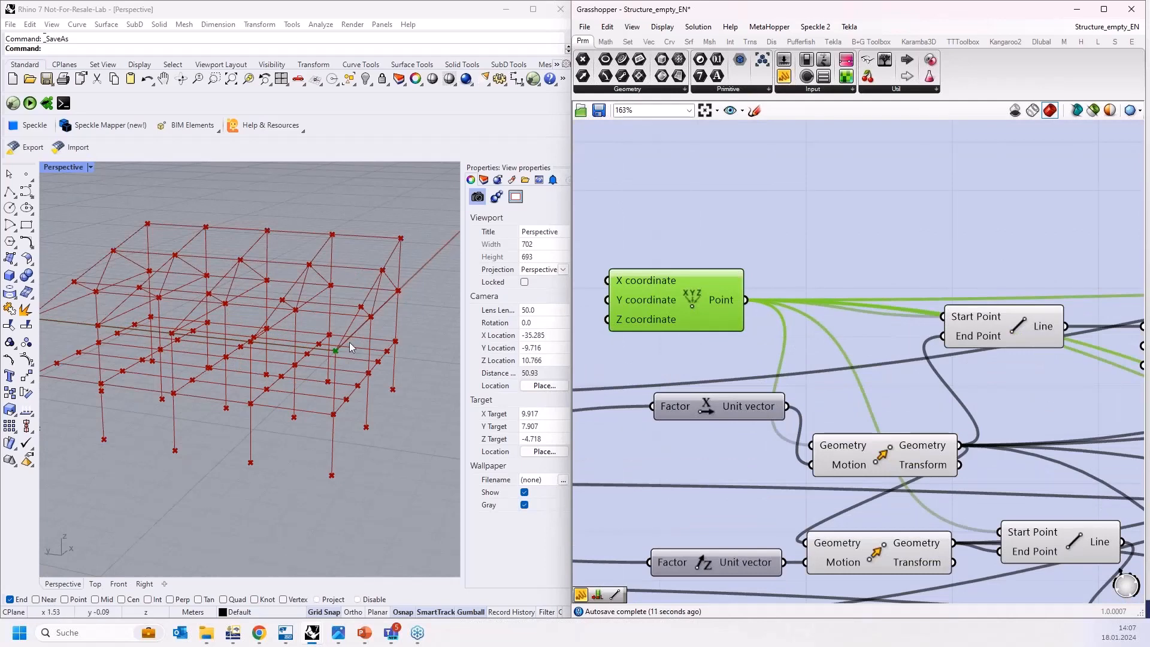
{"action": "right_click_drag", "start_coordinate": [350, 342], "coordinate": [346, 316]}
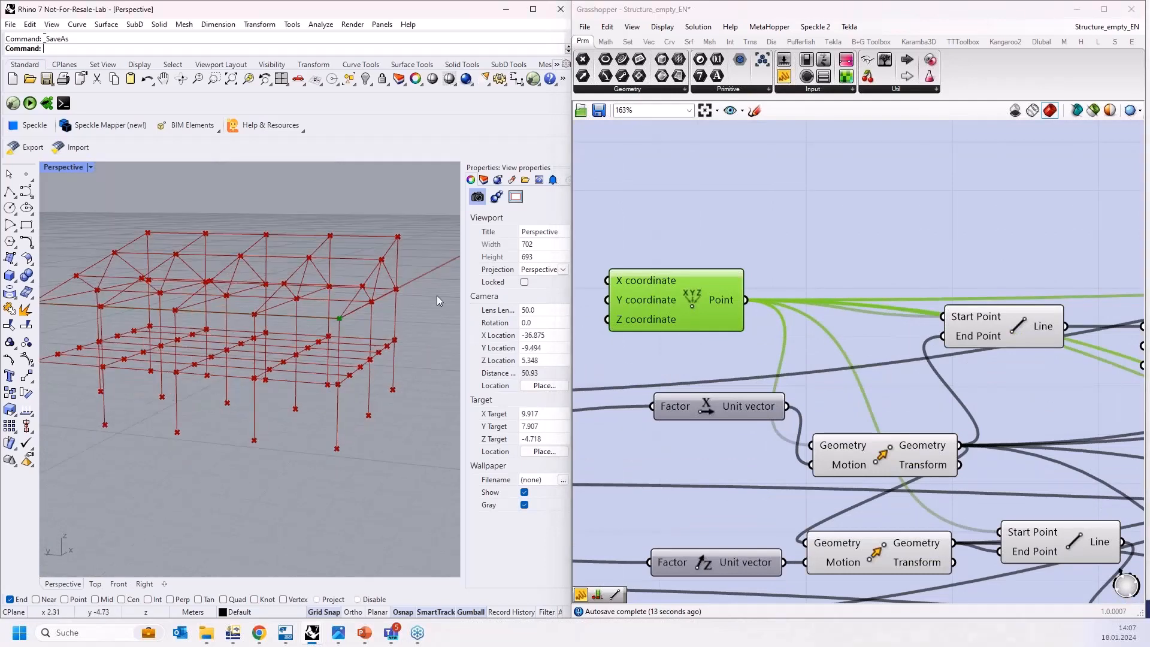
{"action": "scroll", "coordinate": [820, 312], "scroll_direction": "down", "scroll_amount": 2}
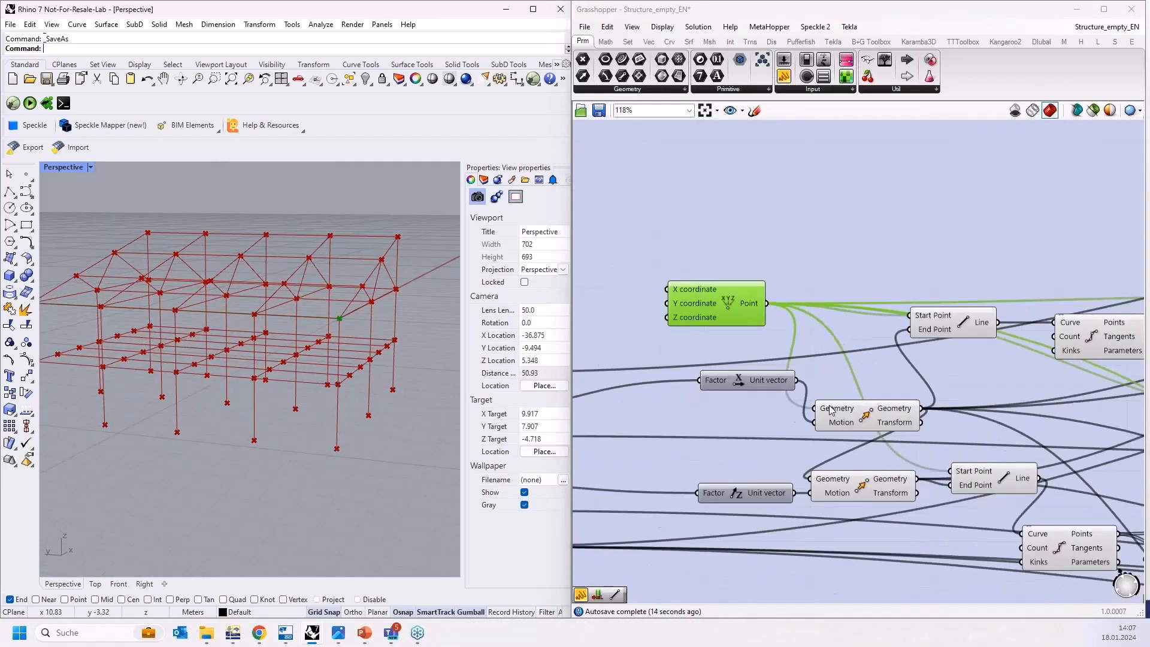
Select the X-direction Move, its Line and the curve division in turn to trace the truss's bottom chord.
{"action": "left_click", "coordinate": [866, 418]}
{"action": "left_click", "coordinate": [962, 328]}
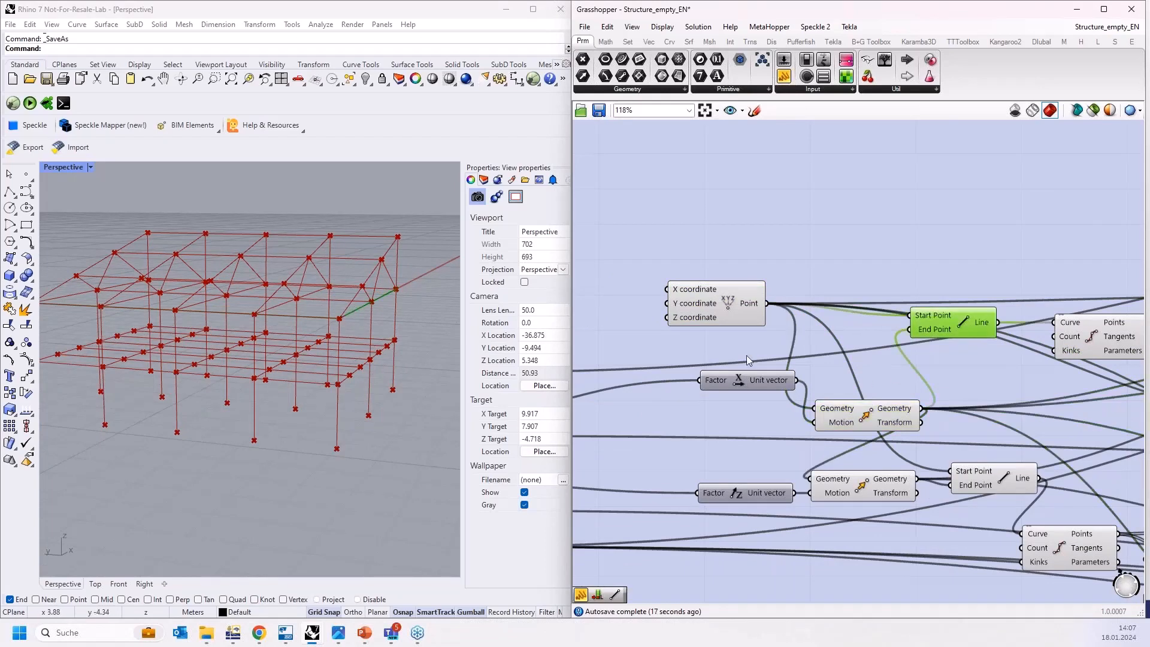
{"action": "scroll", "coordinate": [963, 338], "scroll_direction": "up", "scroll_amount": 1}
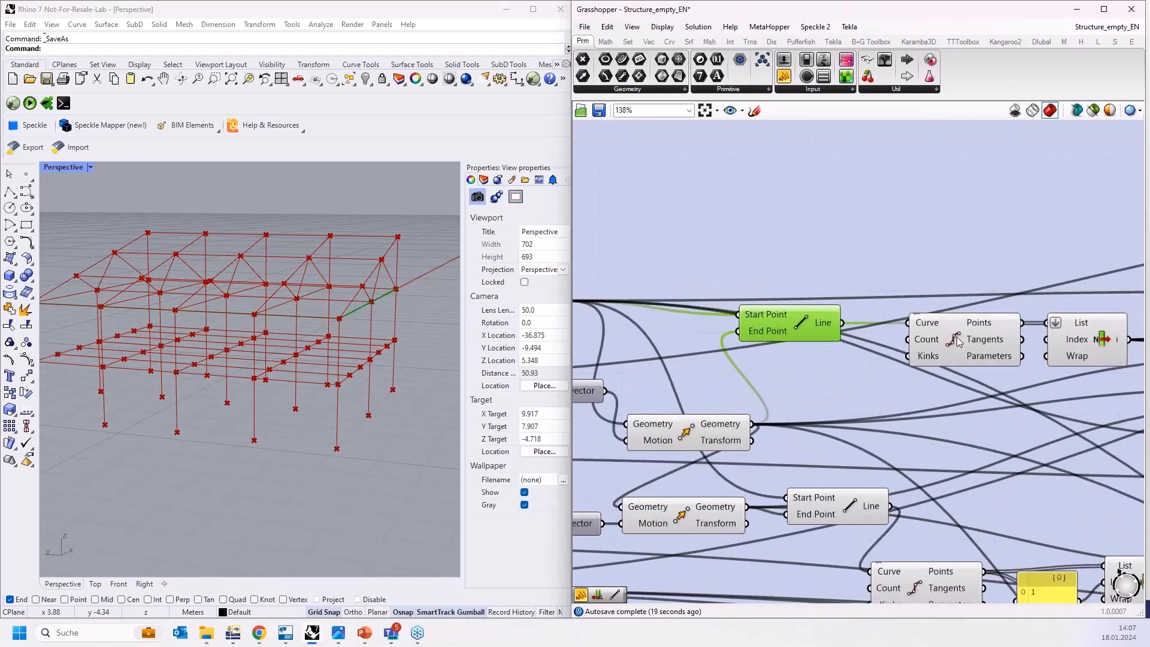
{"action": "left_click", "coordinate": [957, 340]}
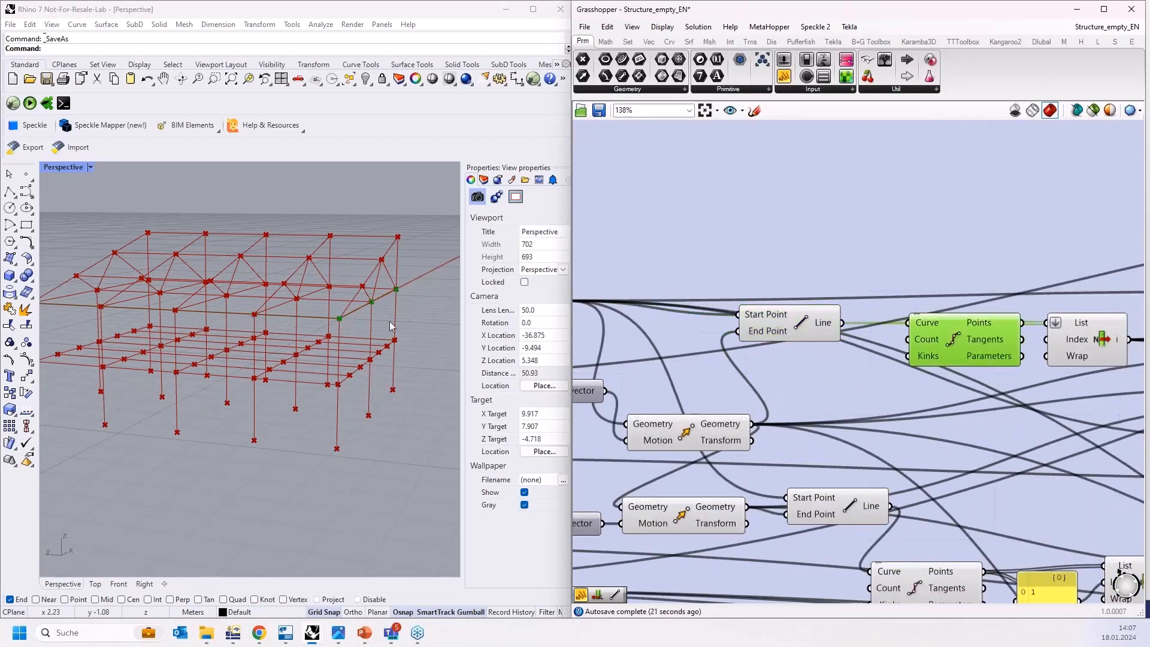
Select the Z-direction Move, its Line and the curve division in turn to trace the truss's sloping top chord.
{"action": "scroll", "coordinate": [910, 359], "scroll_direction": "down", "scroll_amount": 2}
{"action": "left_click", "coordinate": [732, 474]}
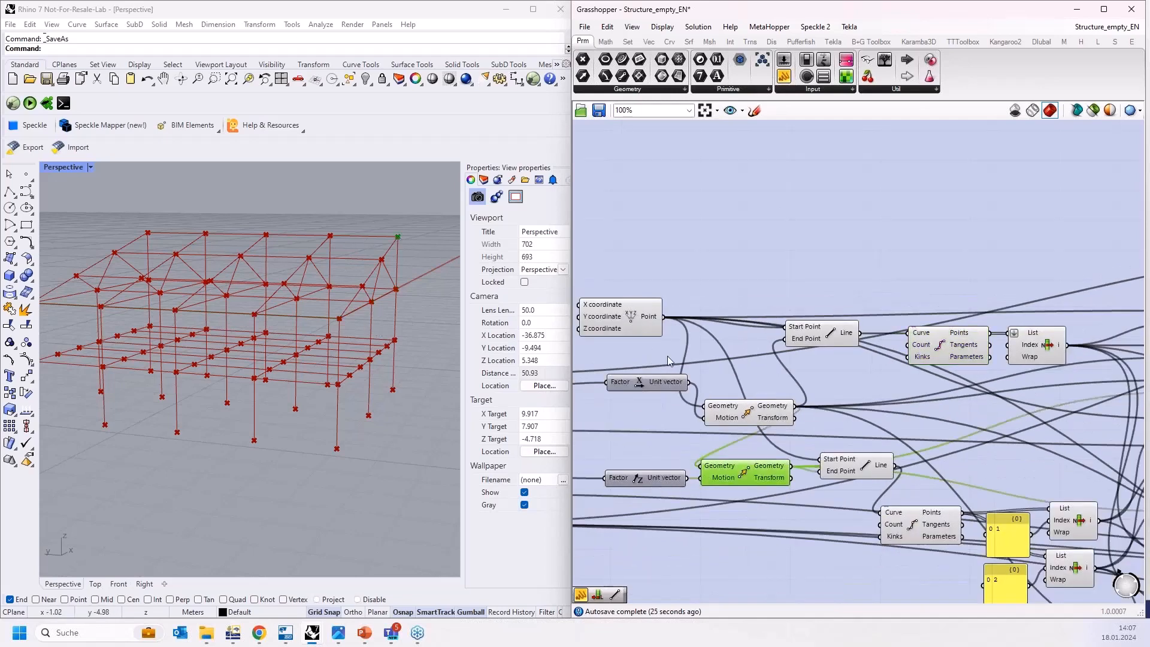
{"action": "left_click", "coordinate": [880, 468]}
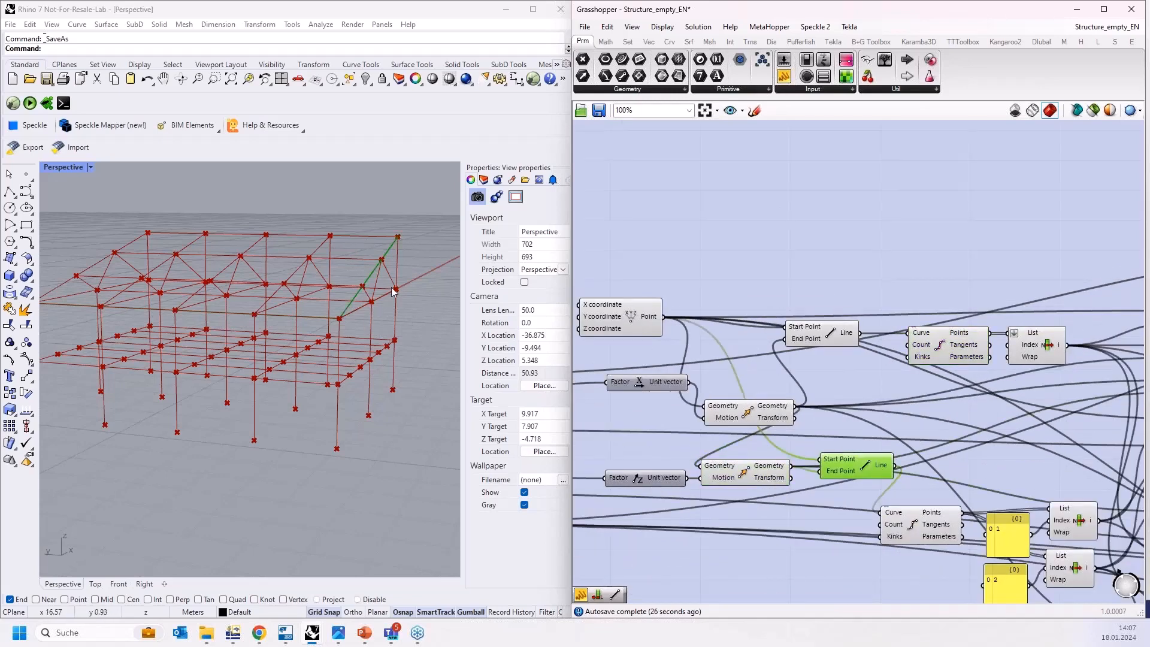
{"action": "left_click", "coordinate": [939, 530]}
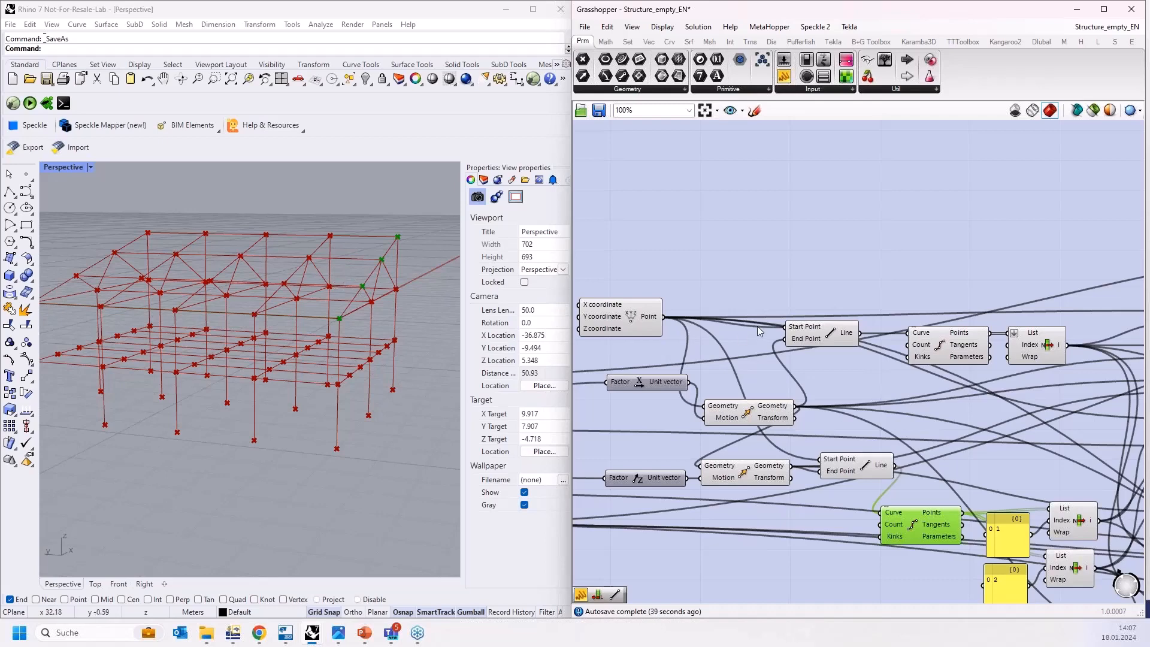
Select the whole stack of nine Line components together to highlight the end truss's members in the model.
{"action": "scroll", "coordinate": [699, 249], "scroll_direction": "down", "scroll_amount": 2}
{"action": "right_click_drag", "start_coordinate": [958, 259], "coordinate": [728, 207]}
{"action": "scroll", "coordinate": [736, 198], "scroll_direction": "down", "scroll_amount": 1}
{"action": "left_click_drag", "start_coordinate": [717, 135], "coordinate": [822, 501]}
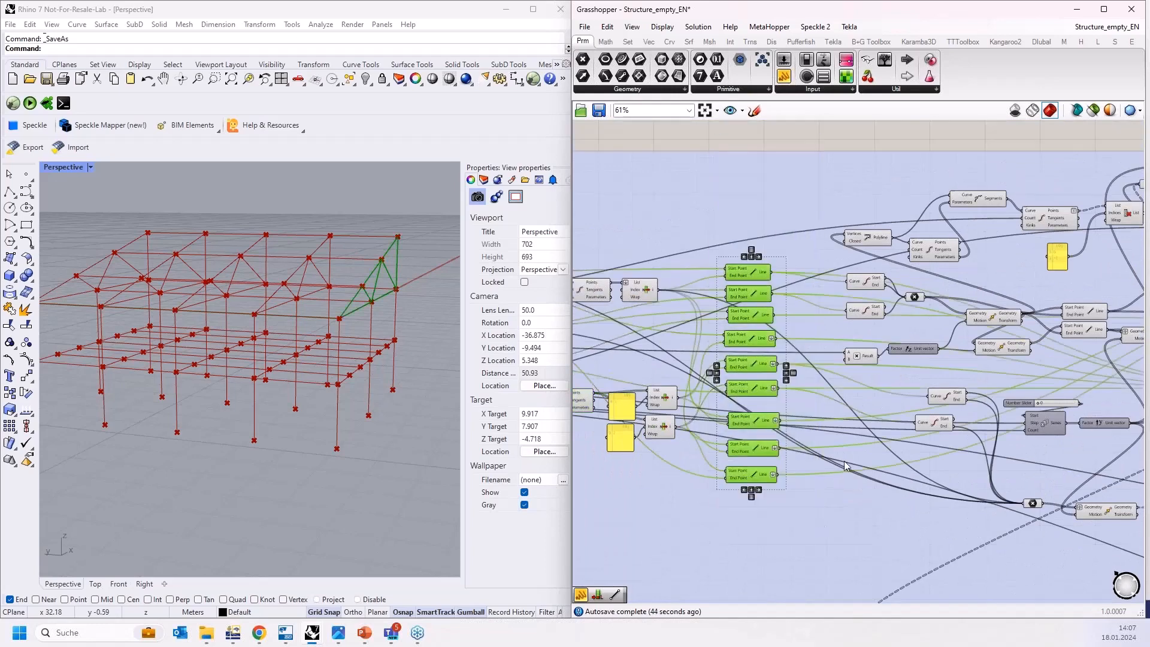
Add the two Line components for the columns and the Polyline component to the selection to highlight the end frame.
{"action": "right_click_drag", "start_coordinate": [931, 299], "coordinate": [745, 307]}
{"action": "scroll", "coordinate": [745, 307], "scroll_direction": "up", "scroll_amount": 1}
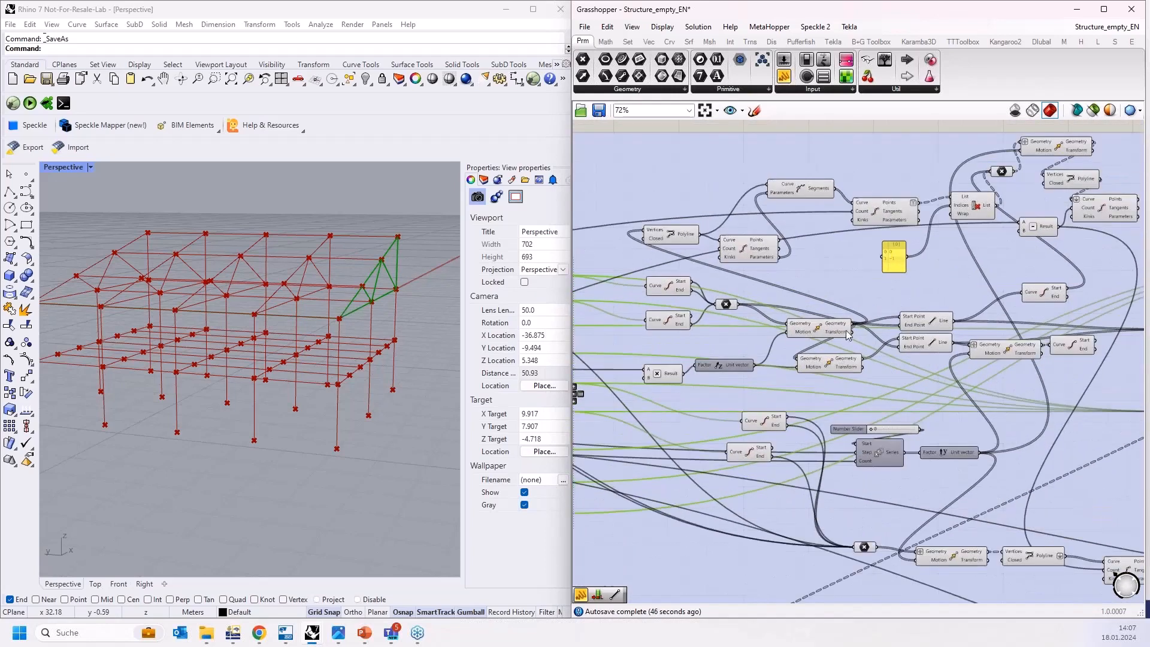
{"action": "left_click", "coordinate": [931, 322], "text": "shift"}
{"action": "left_click", "coordinate": [921, 341], "text": "shift"}
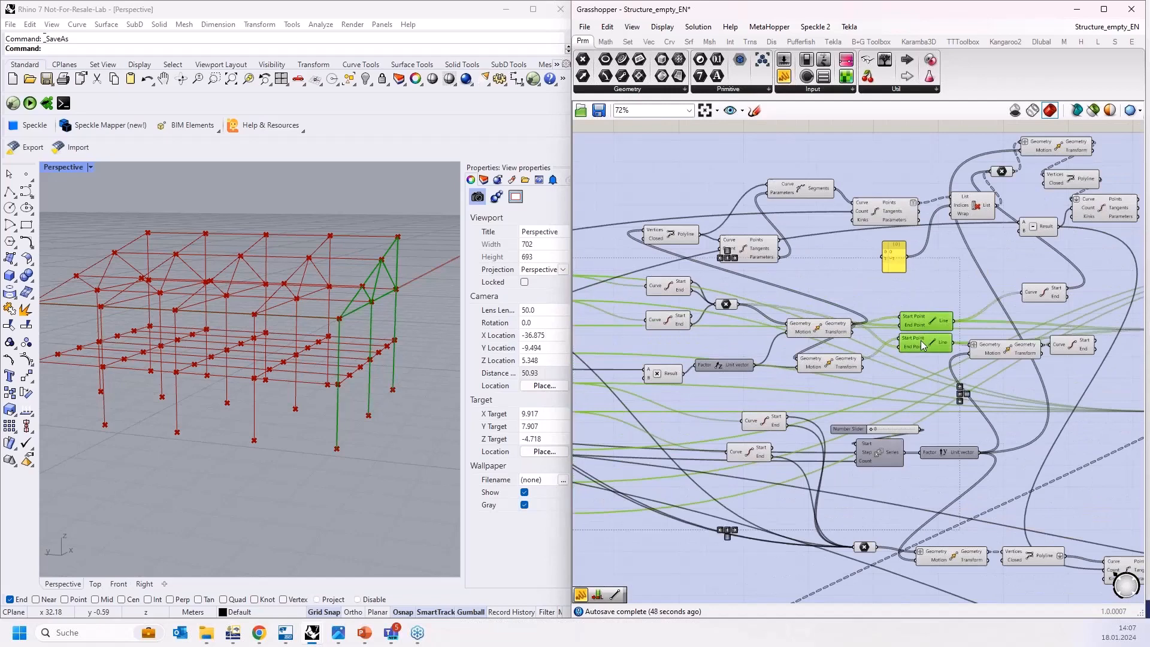
{"action": "left_click", "coordinate": [679, 239], "text": "shift"}
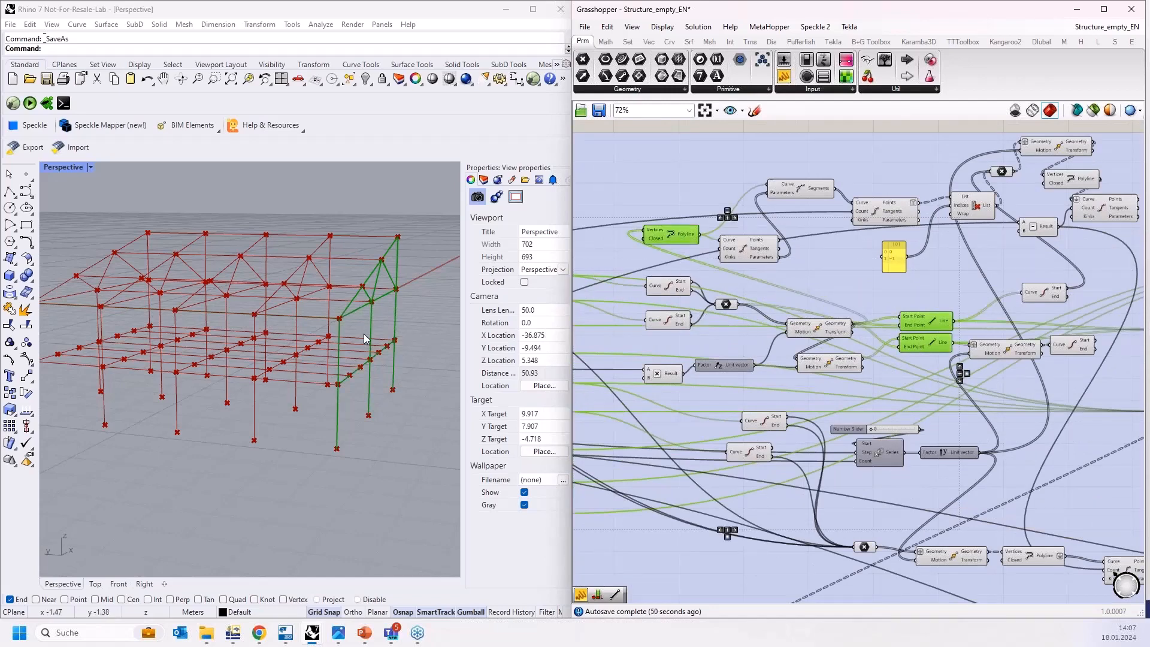
Examine the highlighted end frame and its columns from several angles in the Perspective viewport.
{"action": "right_click_drag", "start_coordinate": [372, 351], "coordinate": [452, 337]}
{"action": "scroll", "coordinate": [452, 336], "scroll_direction": "up", "scroll_amount": 4}
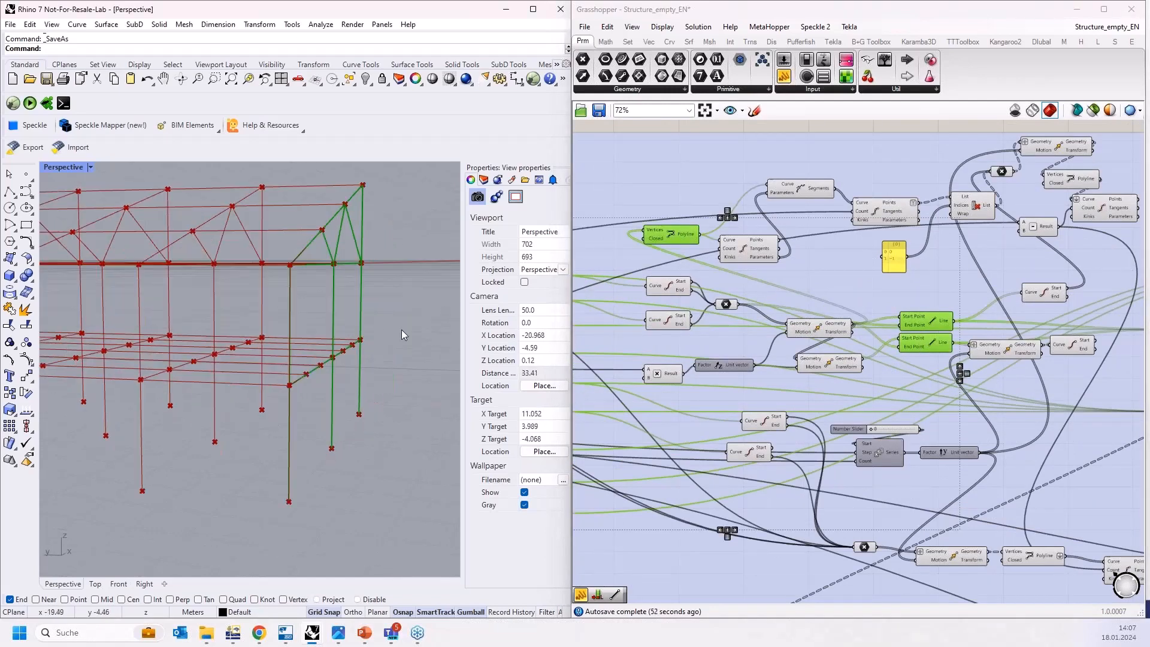
{"action": "scroll", "coordinate": [387, 335], "scroll_direction": "down", "scroll_amount": 2}
{"action": "right_click_drag", "start_coordinate": [322, 263], "coordinate": [328, 288]}
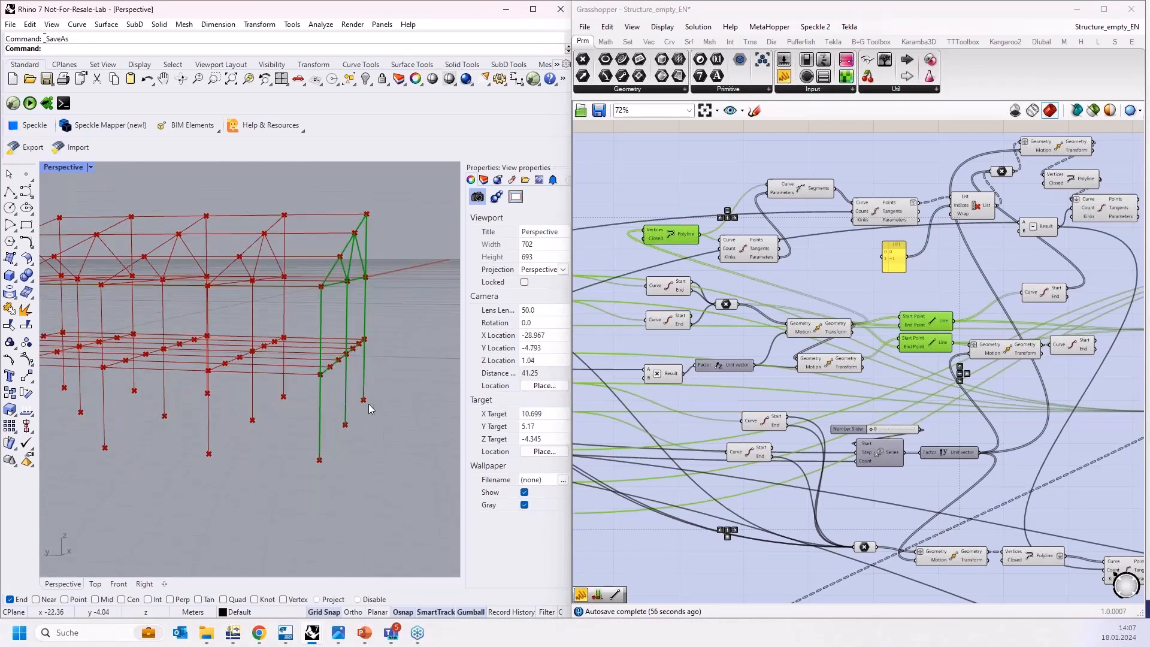
{"action": "scroll", "coordinate": [328, 298], "scroll_direction": "down", "scroll_amount": 4}
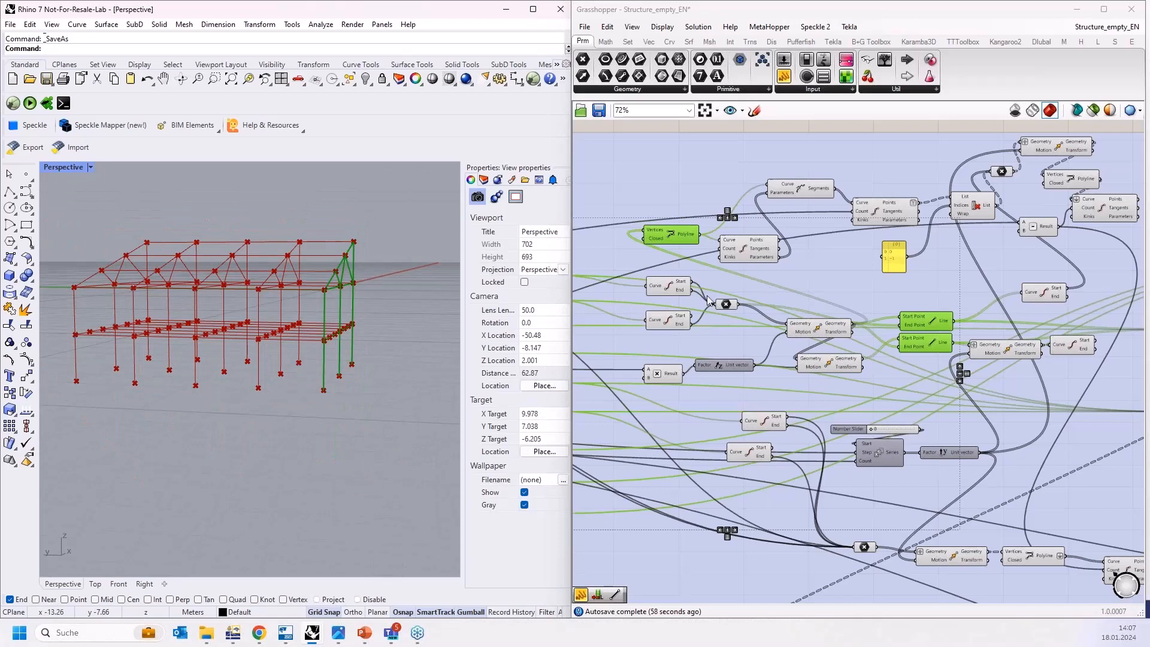
Examine how the highlighted end frame relates to the repeated frames, viewing the structure from above and from the side.
{"action": "right_click_drag", "start_coordinate": [305, 340], "coordinate": [224, 383]}
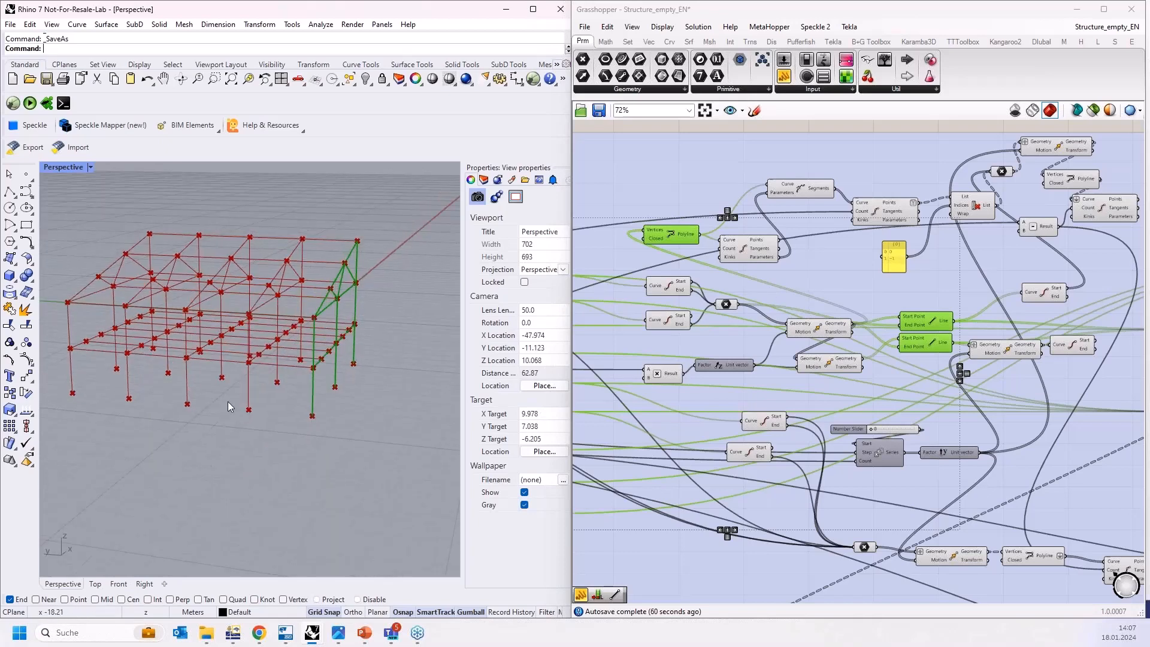
{"action": "scroll", "coordinate": [727, 348], "scroll_direction": "down", "scroll_amount": 3}
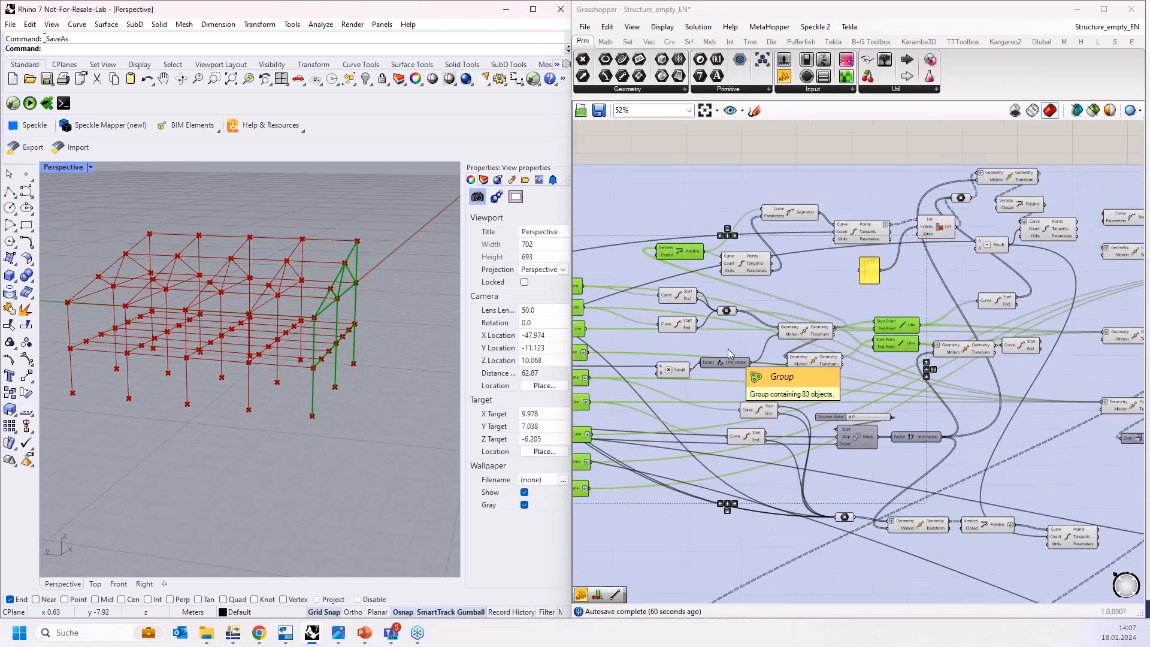
{"action": "scroll", "coordinate": [765, 318], "scroll_direction": "up", "scroll_amount": 3}
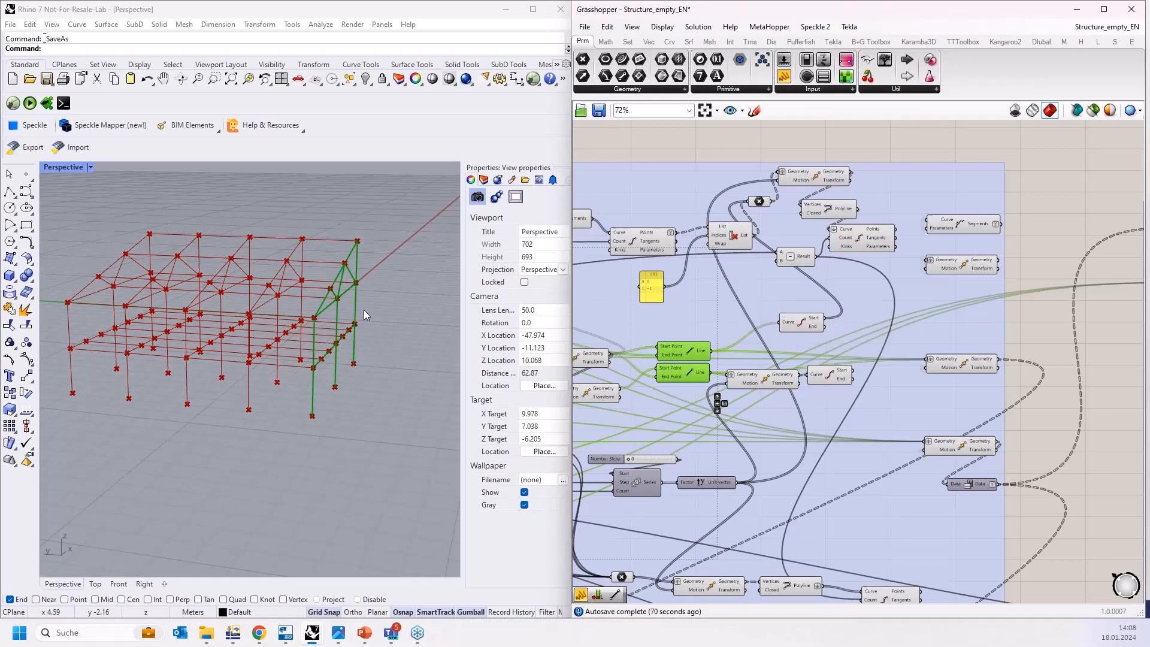
{"action": "mouse_move", "coordinate": [365, 311]}
{"action": "right_mouse_down"}
{"action": "mouse_move", "coordinate": [385, 303]}
{"action": "mouse_move", "coordinate": [345, 318]}
{"action": "right_mouse_up"}
{"action": "scroll", "coordinate": [345, 317], "scroll_direction": "up", "scroll_amount": 2}
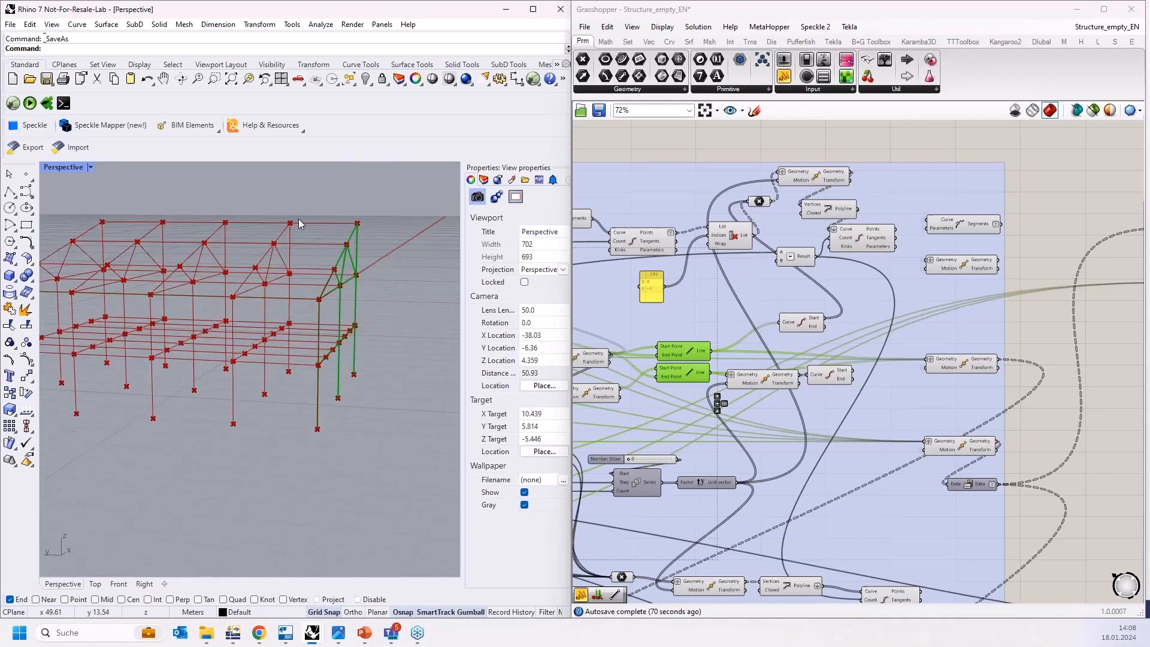
{"action": "right_click_drag", "start_coordinate": [346, 390], "coordinate": [356, 382]}
{"action": "scroll", "coordinate": [352, 281], "scroll_direction": "up", "scroll_amount": 5}
{"action": "scroll", "coordinate": [353, 295], "scroll_direction": "down", "scroll_amount": 3}
{"action": "scroll", "coordinate": [354, 296], "scroll_direction": "down", "scroll_amount": 2}
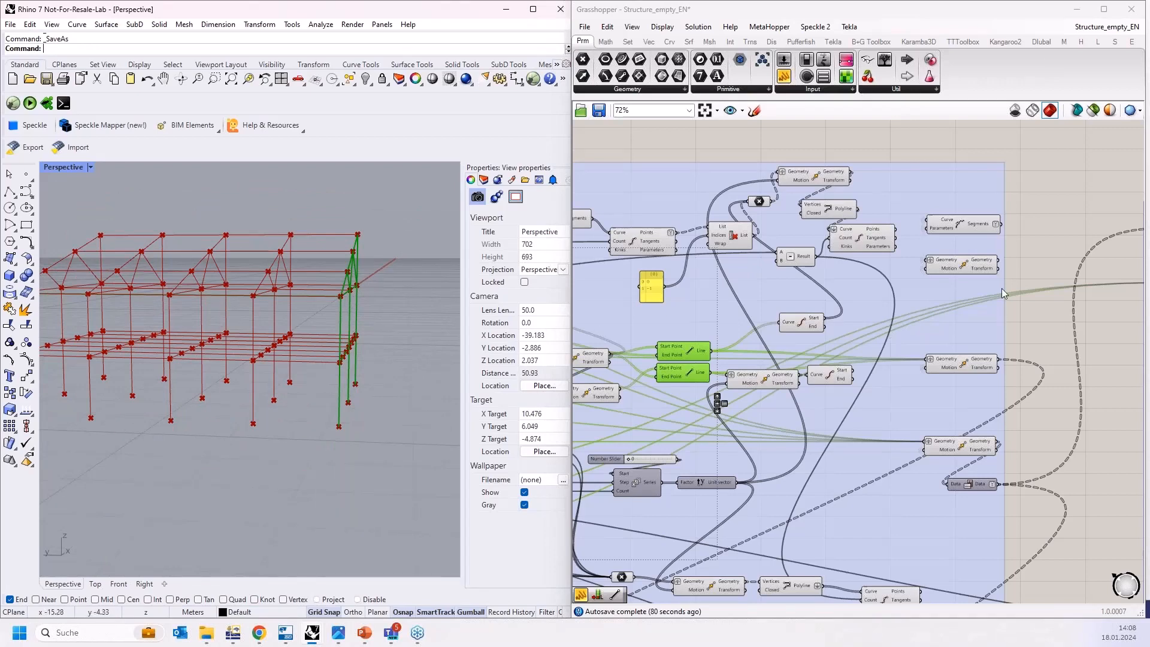
Examine the Move components at the end of the geometry group alongside the frames they repeat in the model.
{"action": "scroll", "coordinate": [1012, 267], "scroll_direction": "up", "scroll_amount": 4}
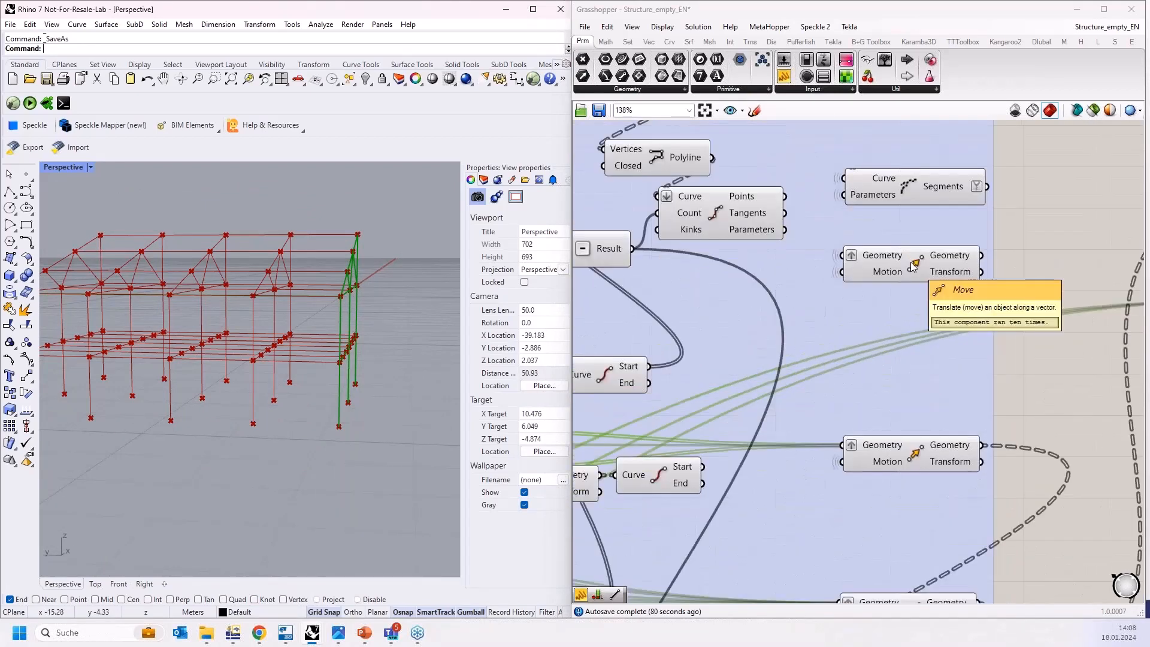
{"action": "scroll", "coordinate": [910, 269], "scroll_direction": "down", "scroll_amount": 4}
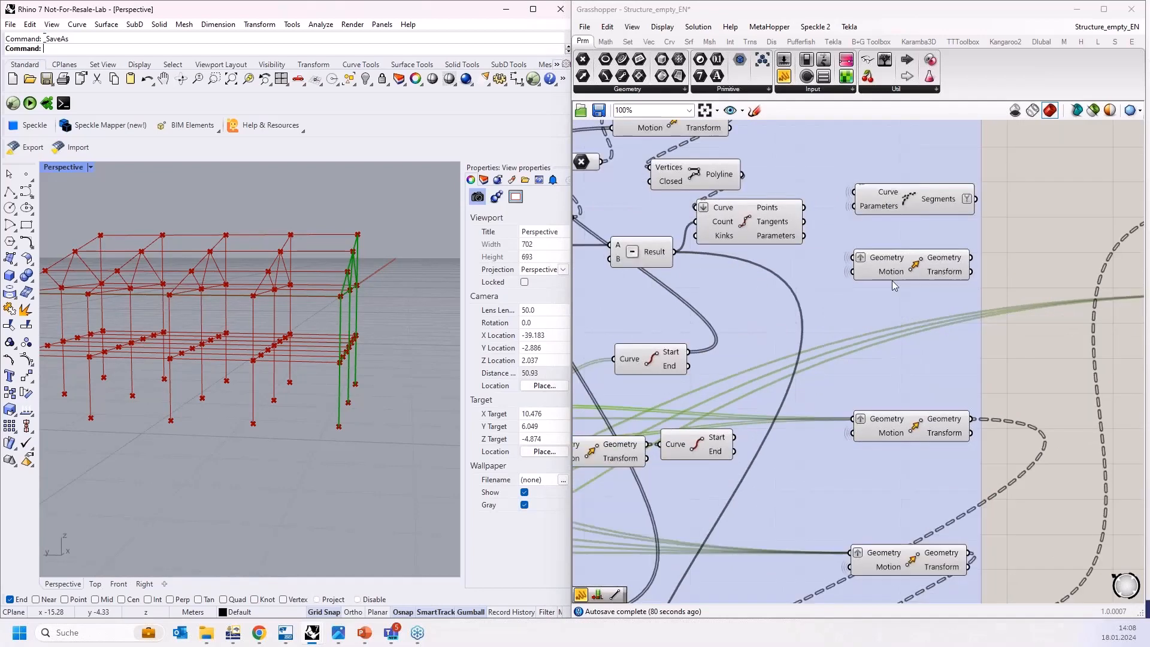
{"action": "right_click_drag", "start_coordinate": [910, 269], "coordinate": [838, 282]}
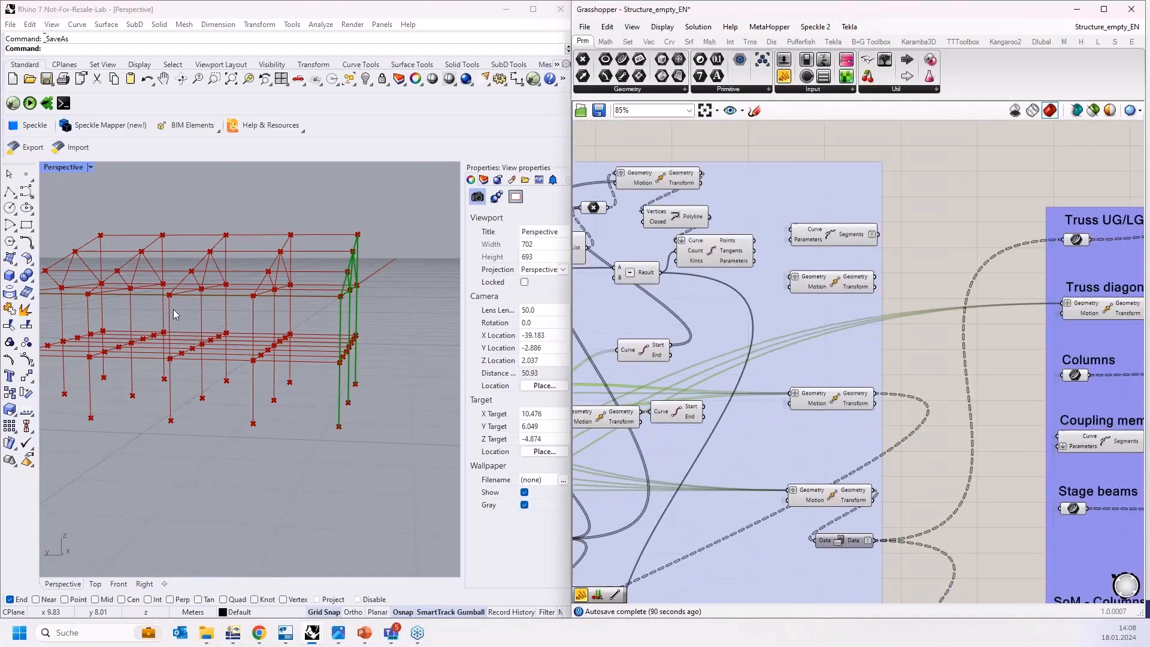
{"action": "scroll", "coordinate": [882, 267], "scroll_direction": "up", "scroll_amount": 2}
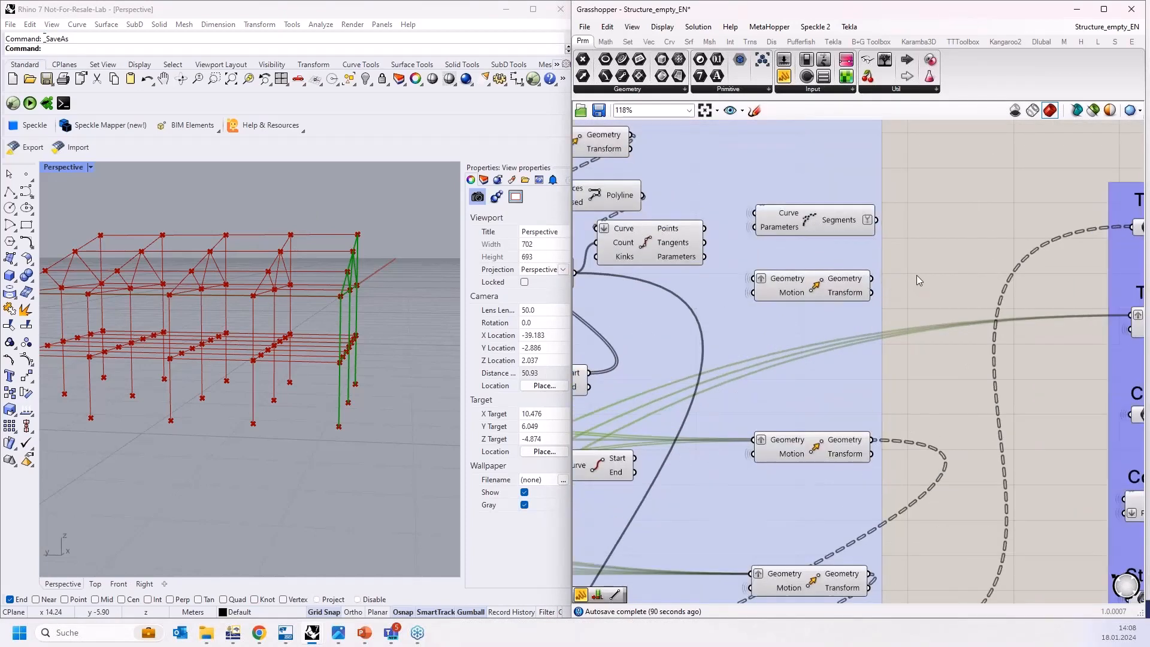
{"action": "scroll", "coordinate": [723, 305], "scroll_direction": "down", "scroll_amount": 3}
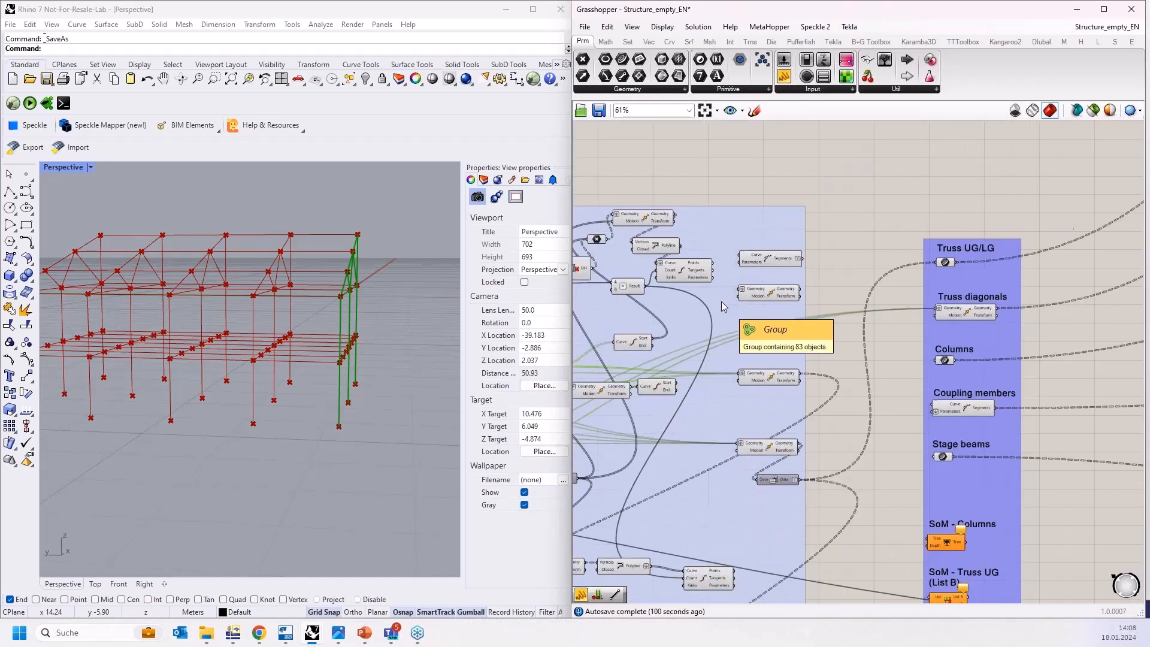
{"action": "right_click_drag", "start_coordinate": [351, 304], "coordinate": [352, 294]}
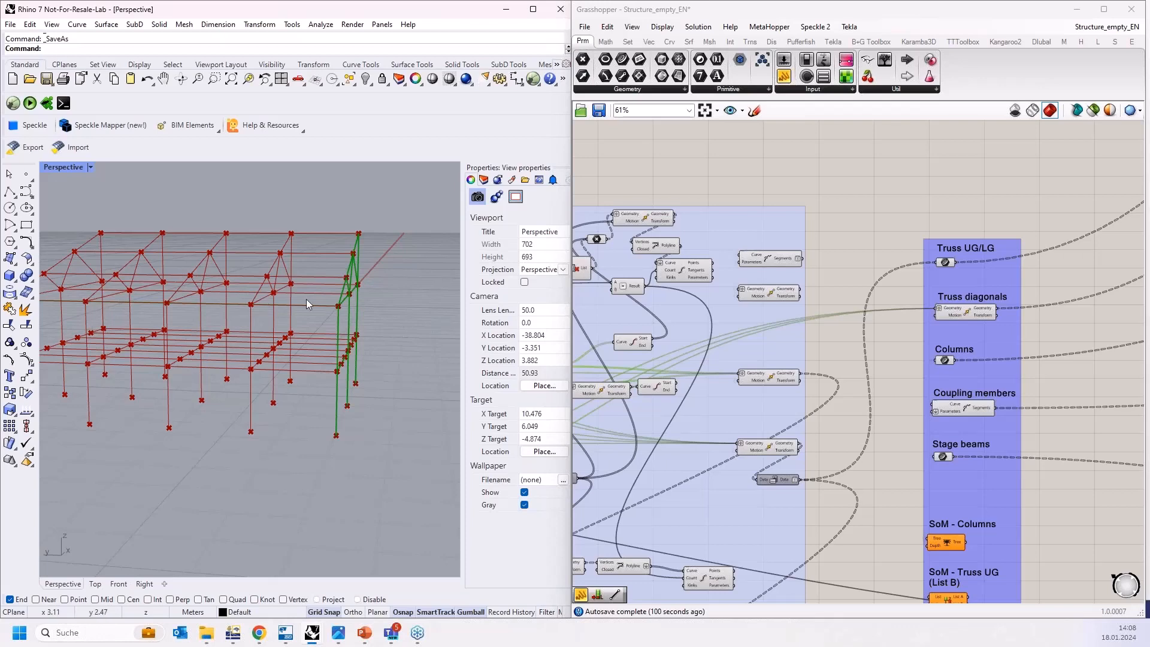
{"action": "scroll", "coordinate": [330, 307], "scroll_direction": "up", "scroll_amount": 3}
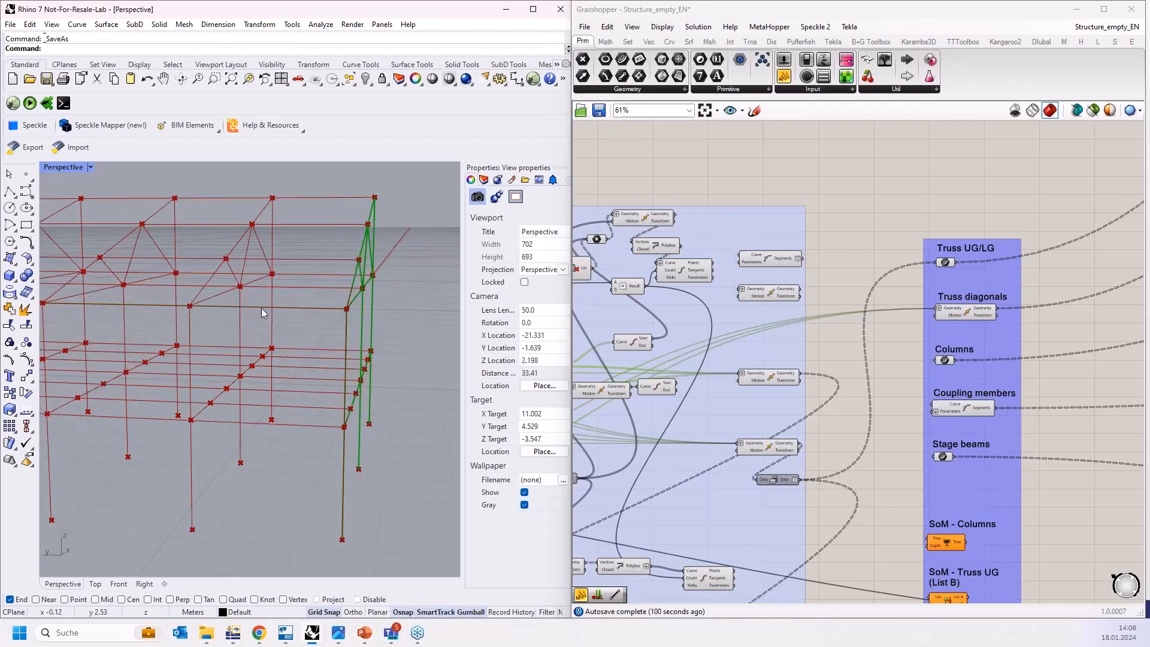
{"action": "scroll", "coordinate": [339, 309], "scroll_direction": "down", "scroll_amount": 2}
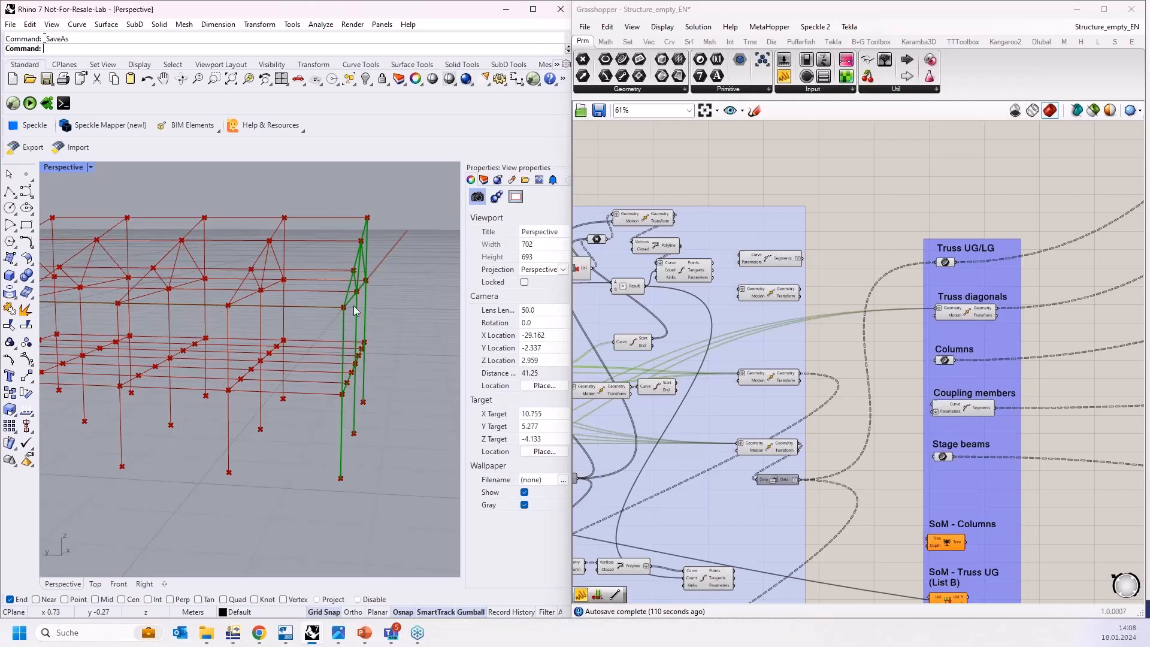
{"action": "right_click_drag", "start_coordinate": [353, 306], "coordinate": [294, 276]}
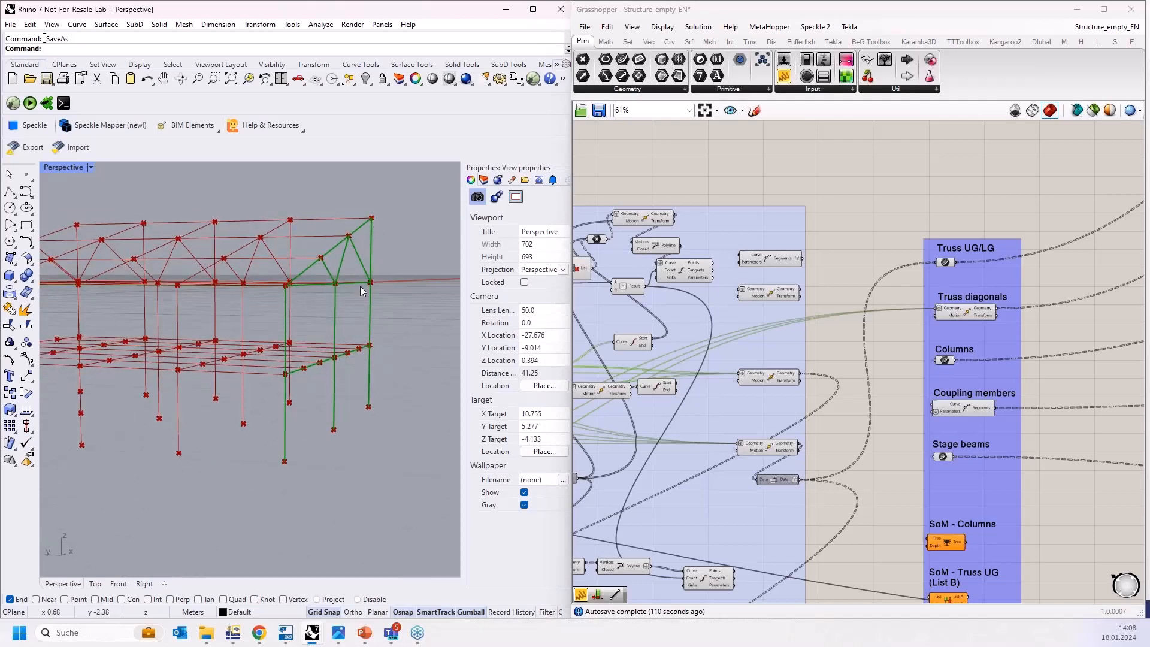
{"action": "scroll", "coordinate": [789, 290], "scroll_direction": "up", "scroll_amount": 2}
{"action": "scroll", "coordinate": [789, 290], "scroll_direction": "up", "scroll_amount": 1}
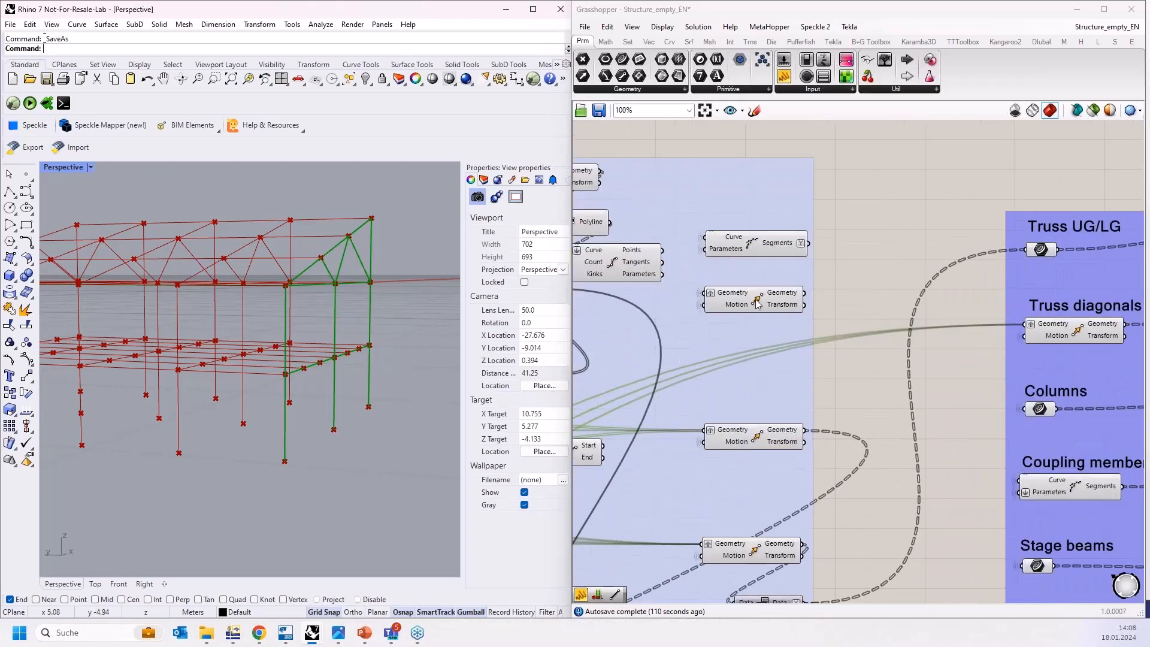
Select the Move component directly below the curve-splitting component to highlight the repeated stage-level cross beams, and inspect them in the model.
{"action": "left_click", "coordinate": [782, 297]}
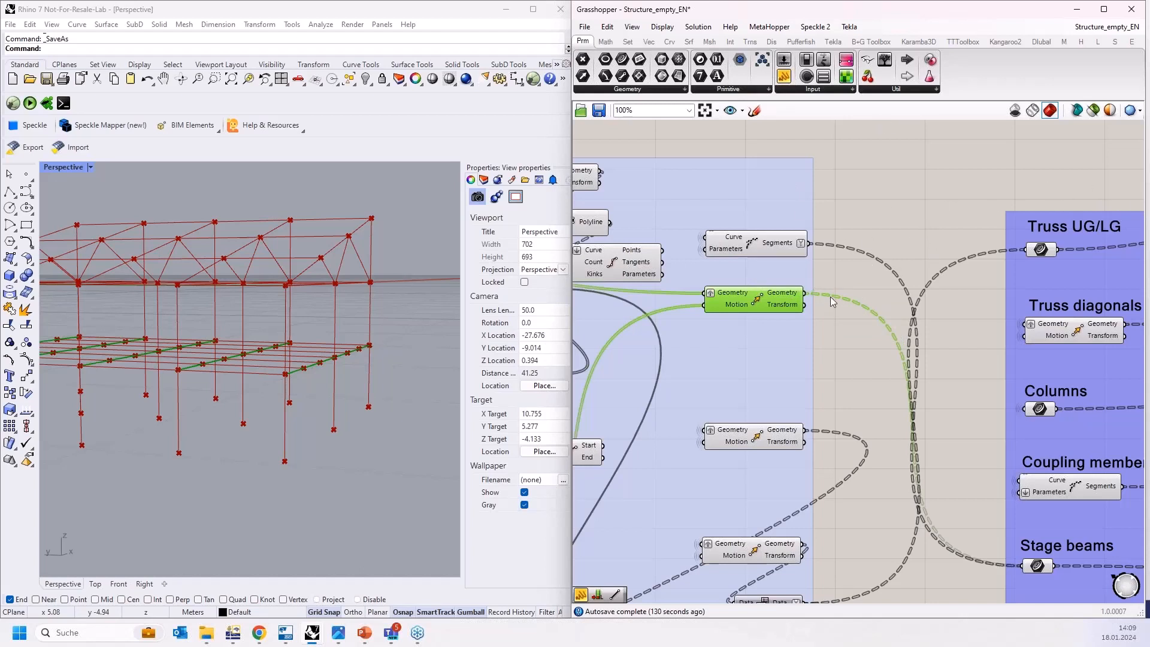
{"action": "scroll", "coordinate": [830, 296], "scroll_direction": "down", "scroll_amount": 1}
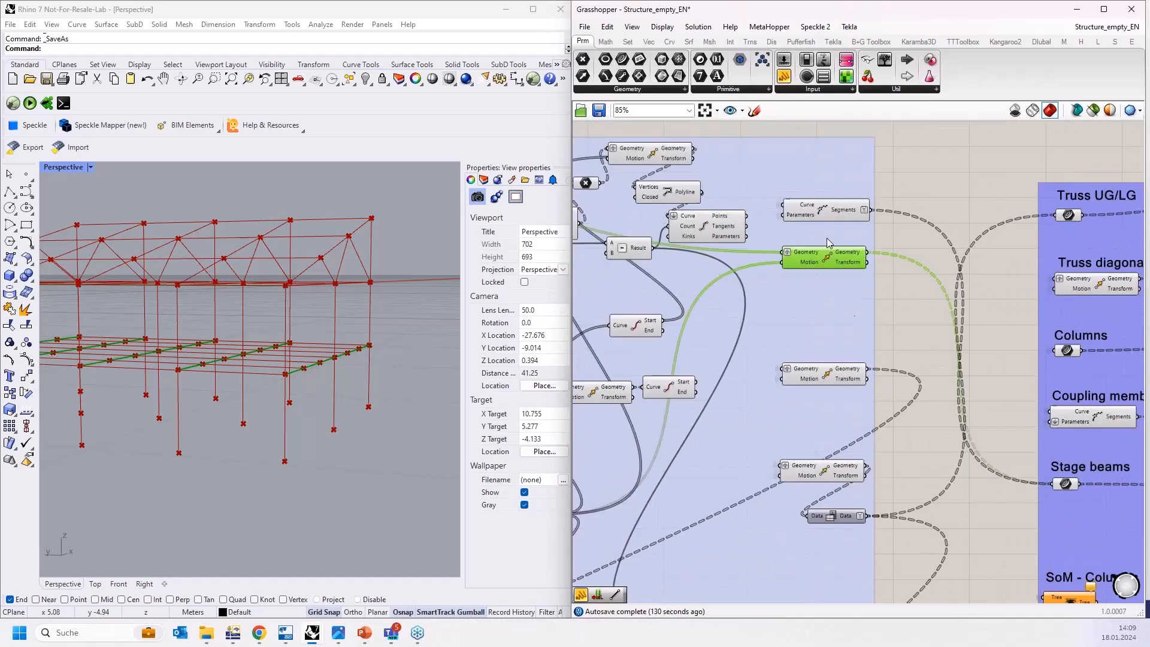
{"action": "scroll", "coordinate": [792, 276], "scroll_direction": "up", "scroll_amount": 1}
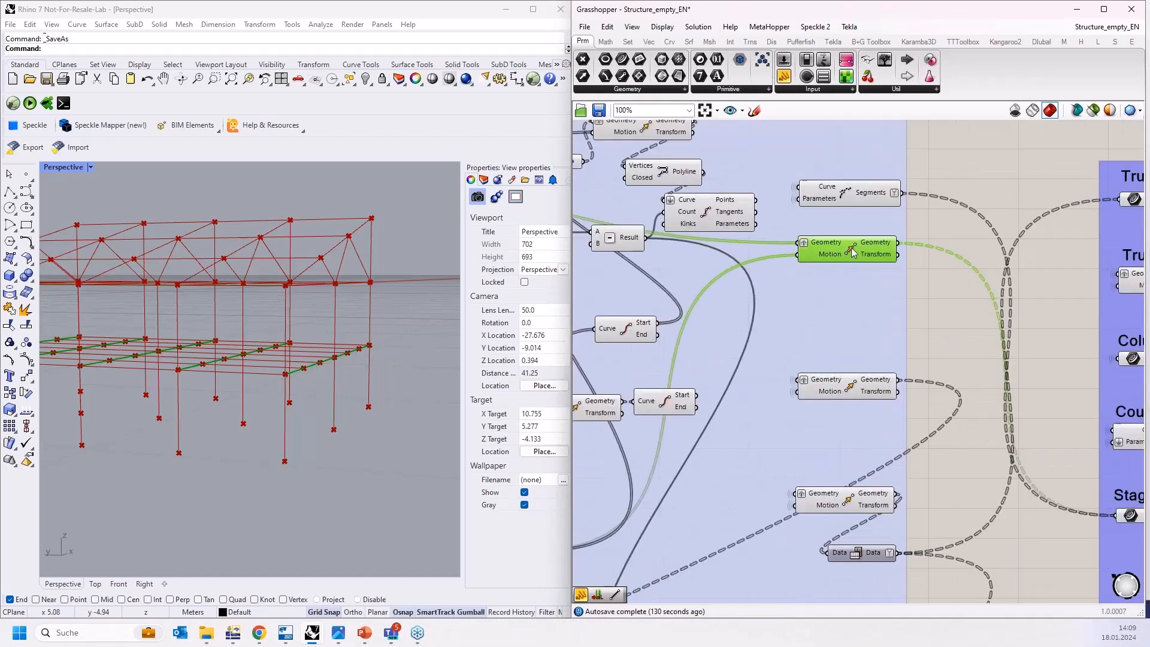
{"action": "right_click_drag", "start_coordinate": [335, 300], "coordinate": [396, 345]}
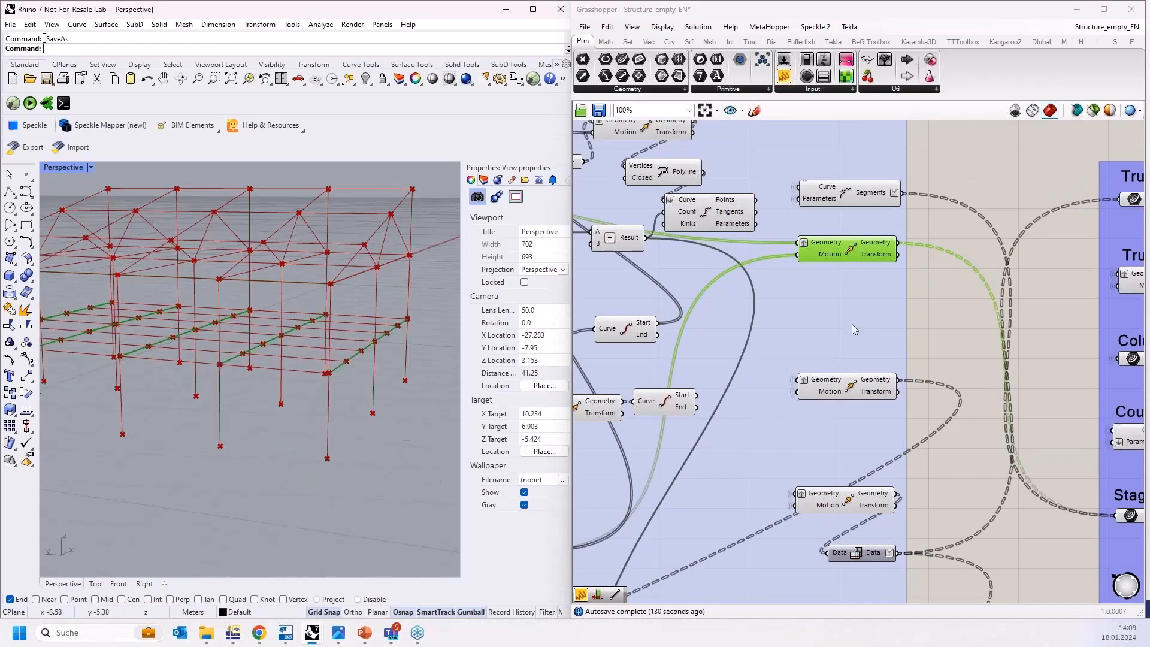
Select the next two Move components in turn to highlight the repeated columns and the truss chords.
{"action": "left_click", "coordinate": [853, 387]}
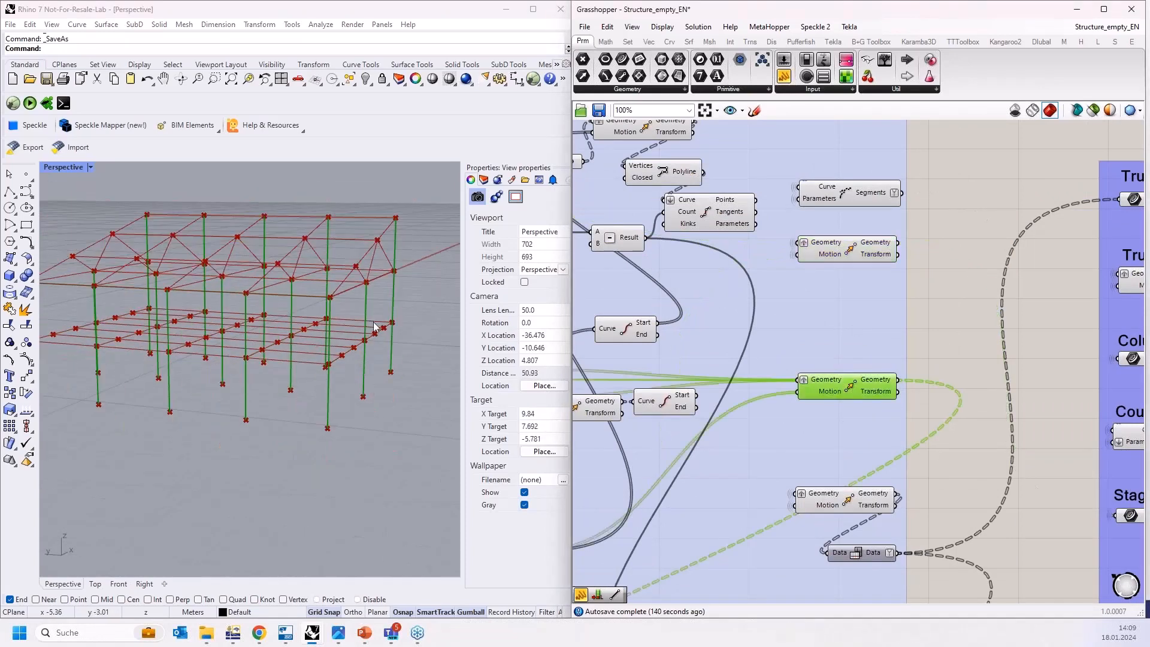
{"action": "right_click_drag", "start_coordinate": [370, 319], "coordinate": [394, 311]}
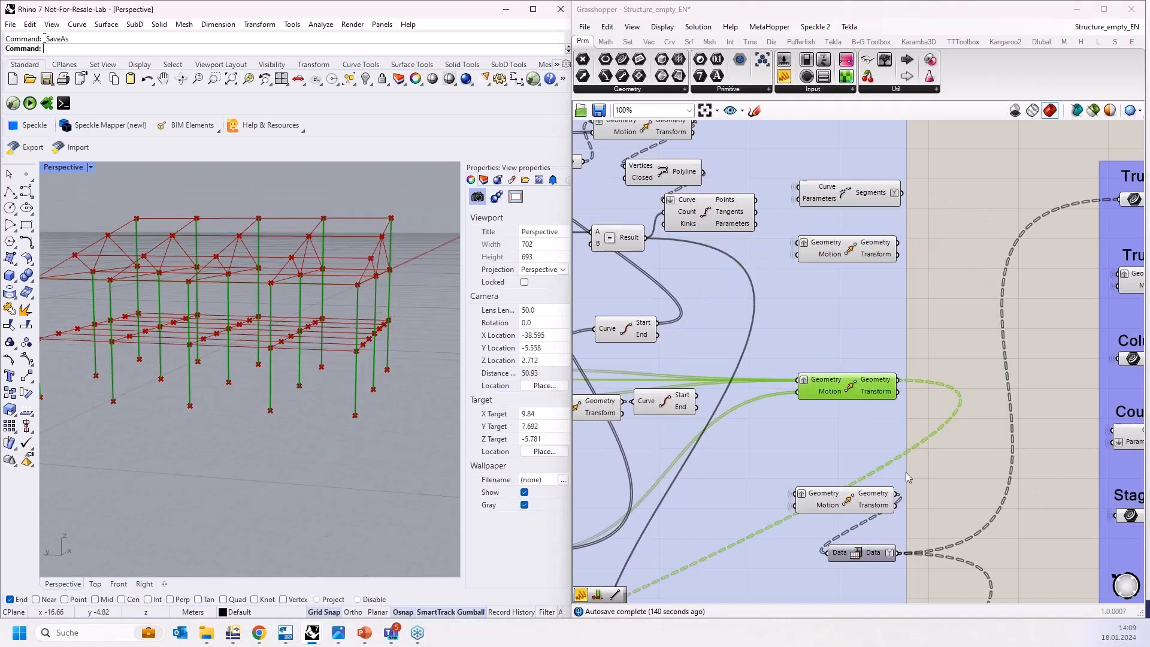
{"action": "left_click", "coordinate": [848, 501]}
Select the Truss UG/LG, Truss diagonals, Columns, Coupling members and Stage beams outputs in turn to highlight each member group.
{"action": "scroll", "coordinate": [704, 341], "scroll_direction": "down", "scroll_amount": 4}
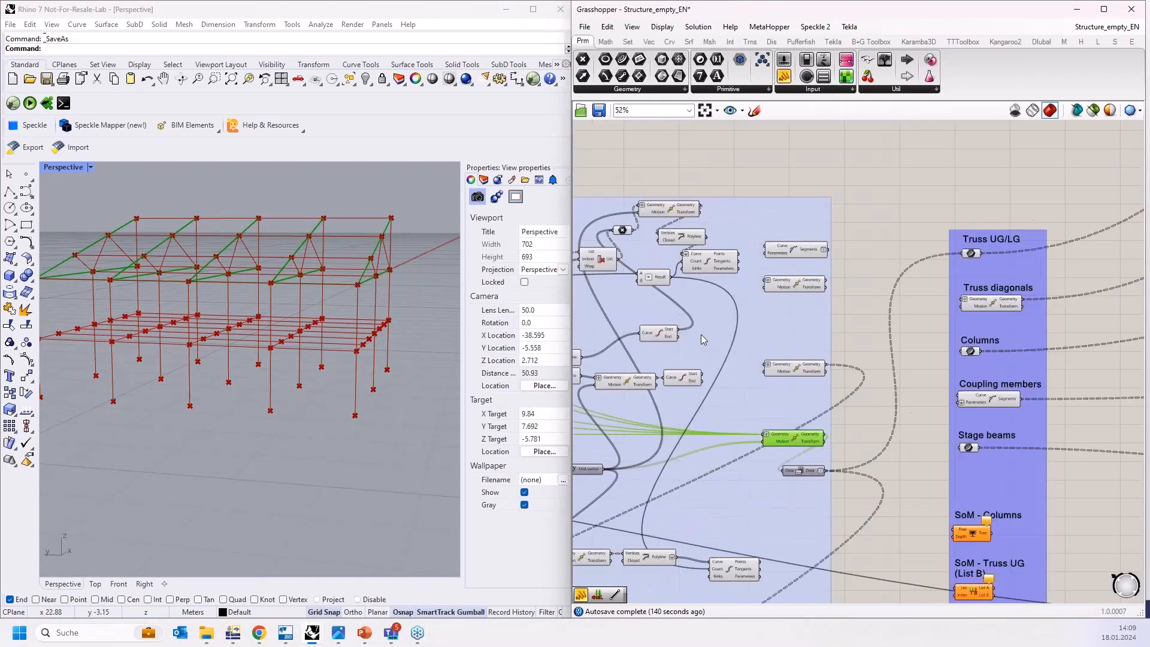
{"action": "scroll", "coordinate": [1051, 411], "scroll_direction": "up", "scroll_amount": 3}
{"action": "right_click_drag", "start_coordinate": [1051, 411], "coordinate": [905, 375]}
{"action": "scroll", "coordinate": [904, 371], "scroll_direction": "down", "scroll_amount": 1}
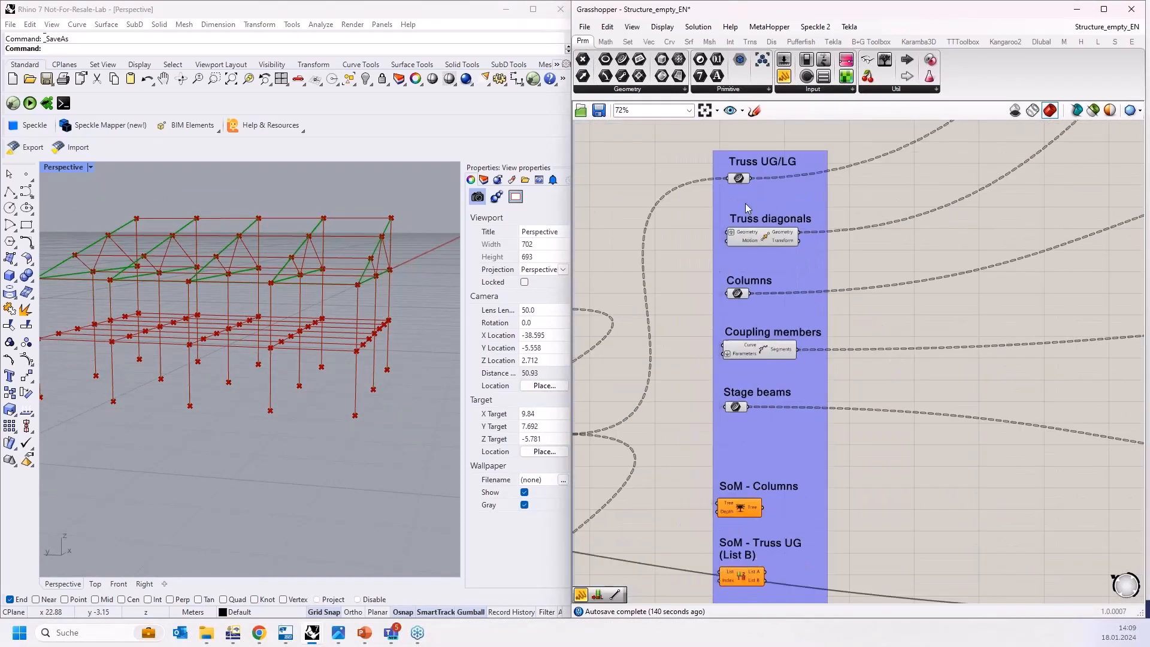
{"action": "scroll", "coordinate": [762, 180], "scroll_direction": "up", "scroll_amount": 2}
{"action": "left_click", "coordinate": [735, 185]}
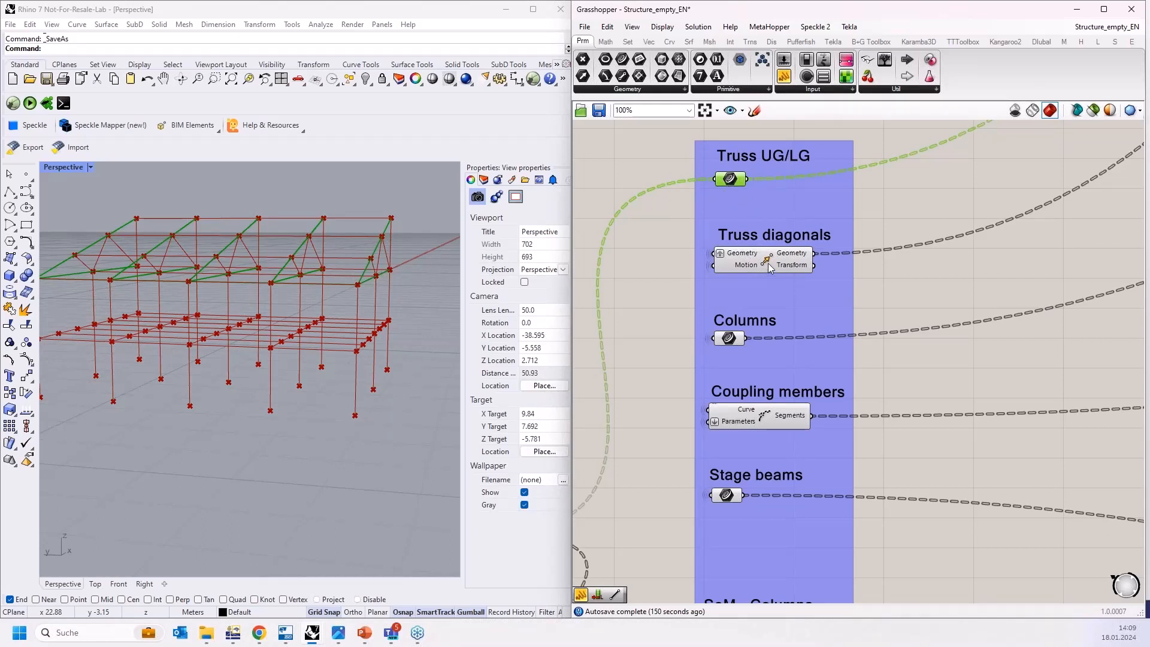
{"action": "scroll", "coordinate": [743, 227], "scroll_direction": "down", "scroll_amount": 2}
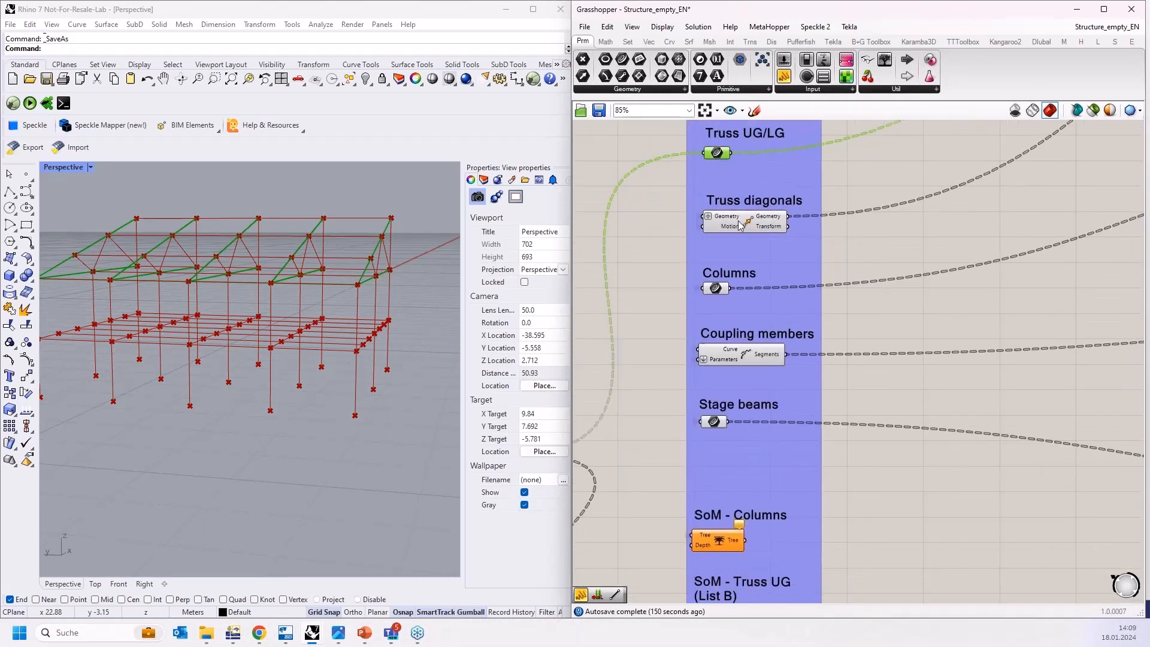
{"action": "left_click", "coordinate": [743, 225]}
{"action": "left_click", "coordinate": [716, 289]}
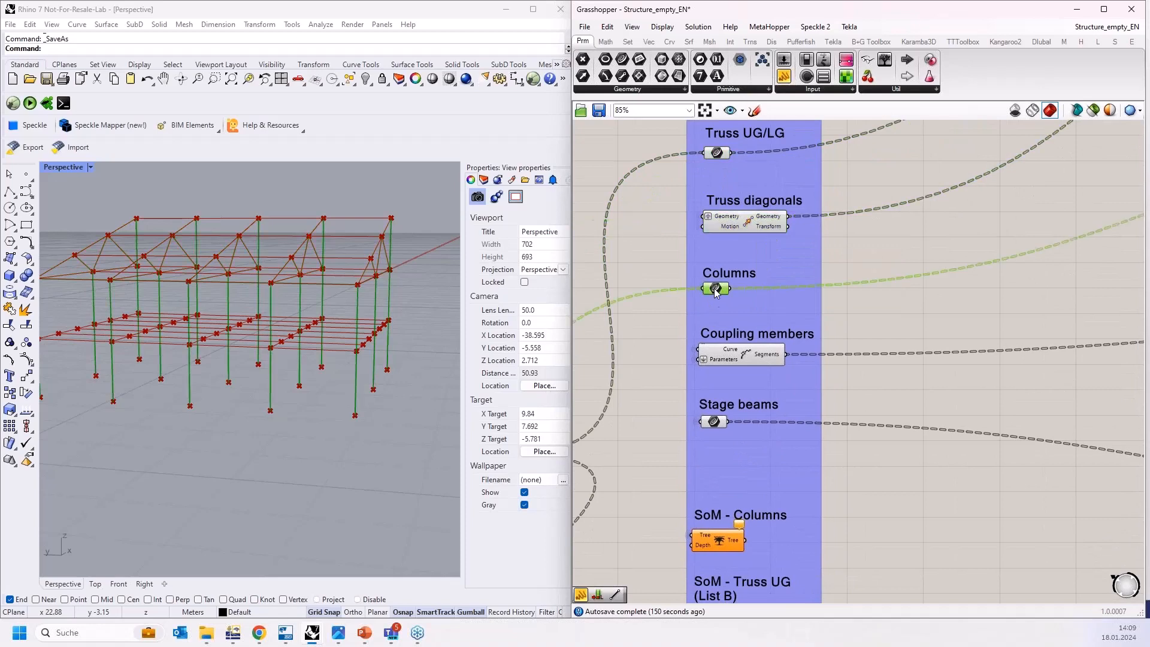
{"action": "left_click", "coordinate": [743, 357]}
{"action": "left_click", "coordinate": [714, 421]}
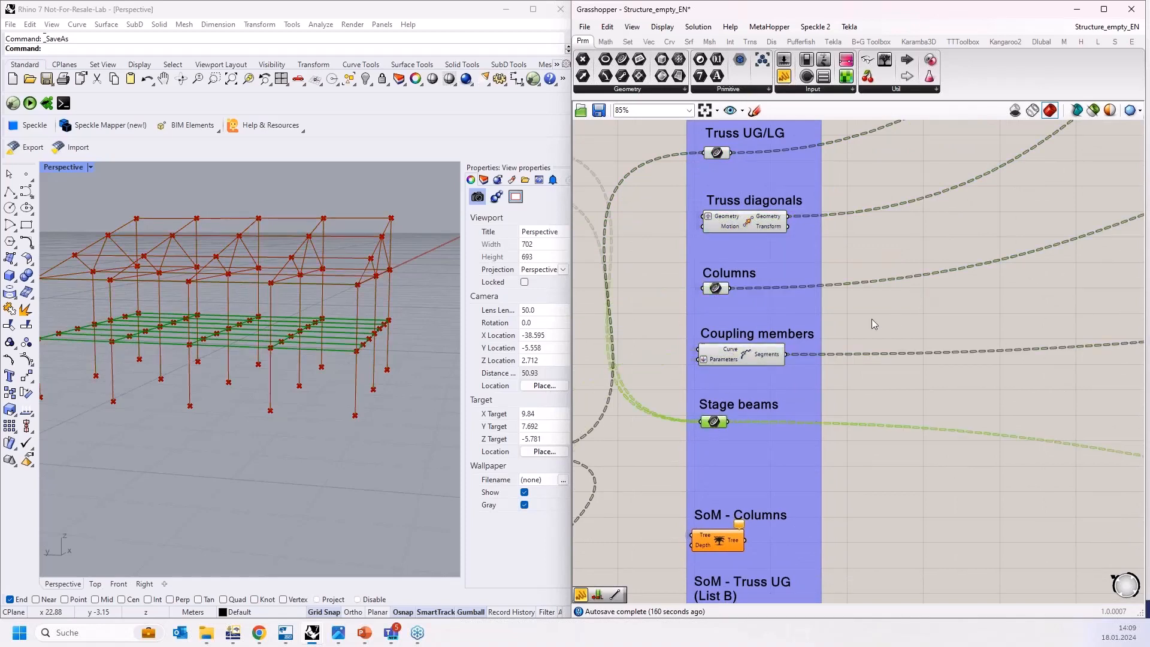
Select the Support Nodes point parameter to highlight the column base points, and clear the selection.
{"action": "right_click_drag", "start_coordinate": [872, 305], "coordinate": [863, 188]}
{"action": "right_click_drag", "start_coordinate": [804, 278], "coordinate": [816, 78]}
{"action": "scroll", "coordinate": [710, 405], "scroll_direction": "up", "scroll_amount": 5}
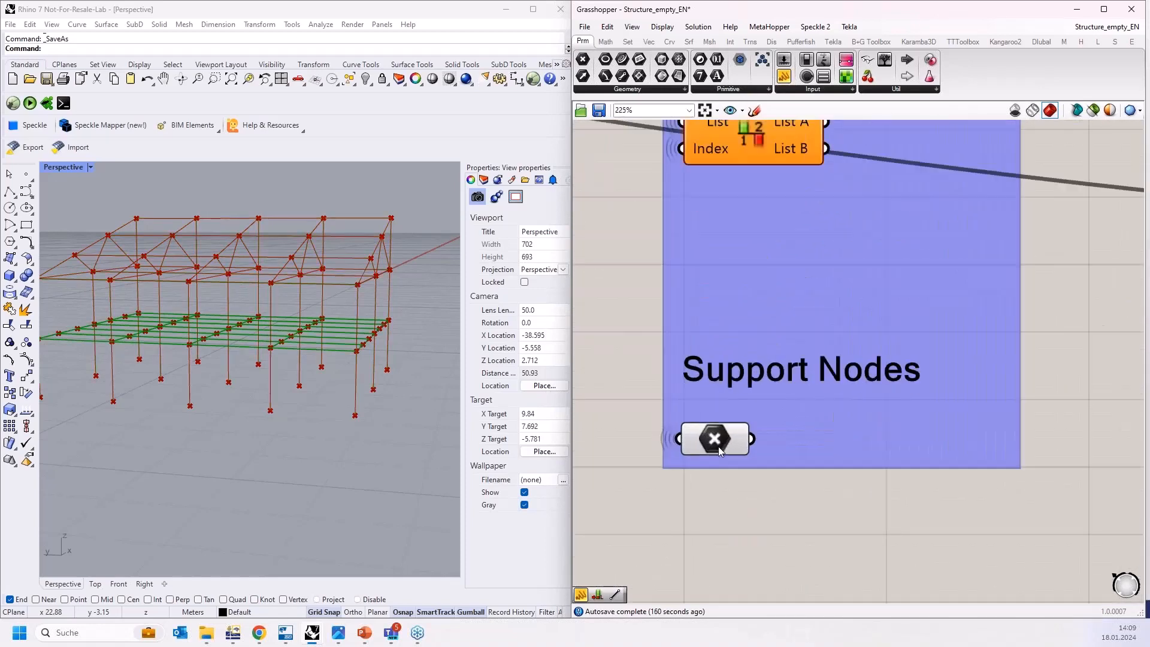
{"action": "scroll", "coordinate": [719, 451], "scroll_direction": "up", "scroll_amount": 1}
{"action": "left_click", "coordinate": [716, 446]}
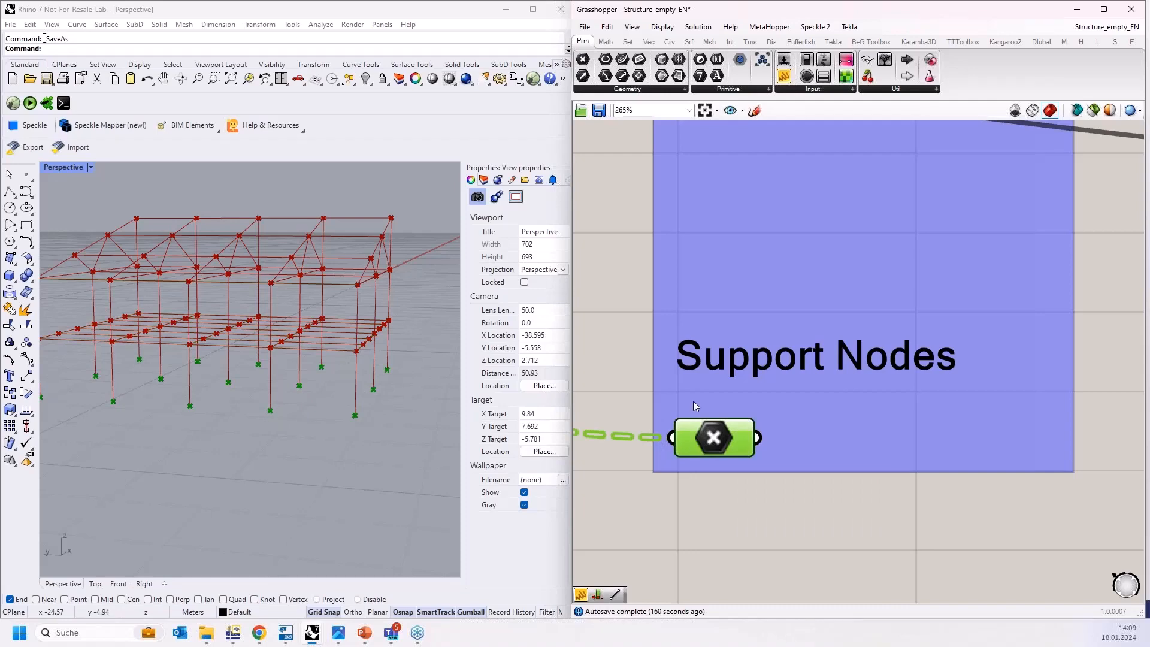
{"action": "scroll", "coordinate": [695, 405], "scroll_direction": "down", "scroll_amount": 7}
{"action": "left_click", "coordinate": [631, 417]}
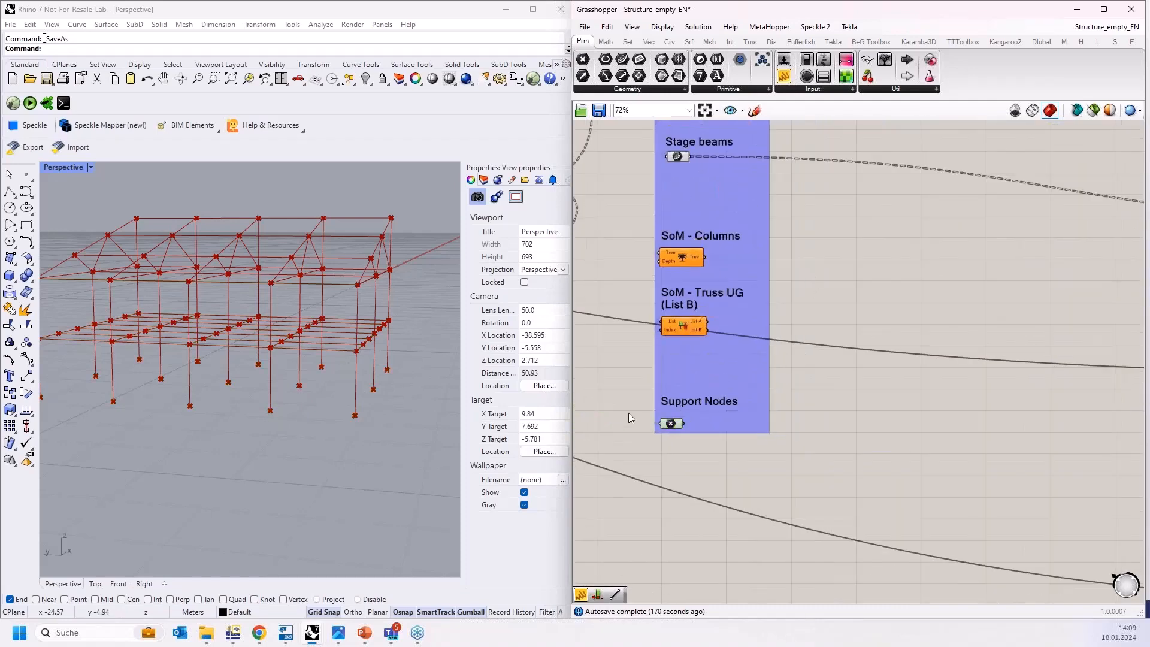
Follow the output wires into the green group and examine its member sections and the Materials & Sections value lists.
{"action": "right_click_drag", "start_coordinate": [797, 405], "coordinate": [882, 472]}
{"action": "scroll", "coordinate": [875, 469], "scroll_direction": "down", "scroll_amount": 2}
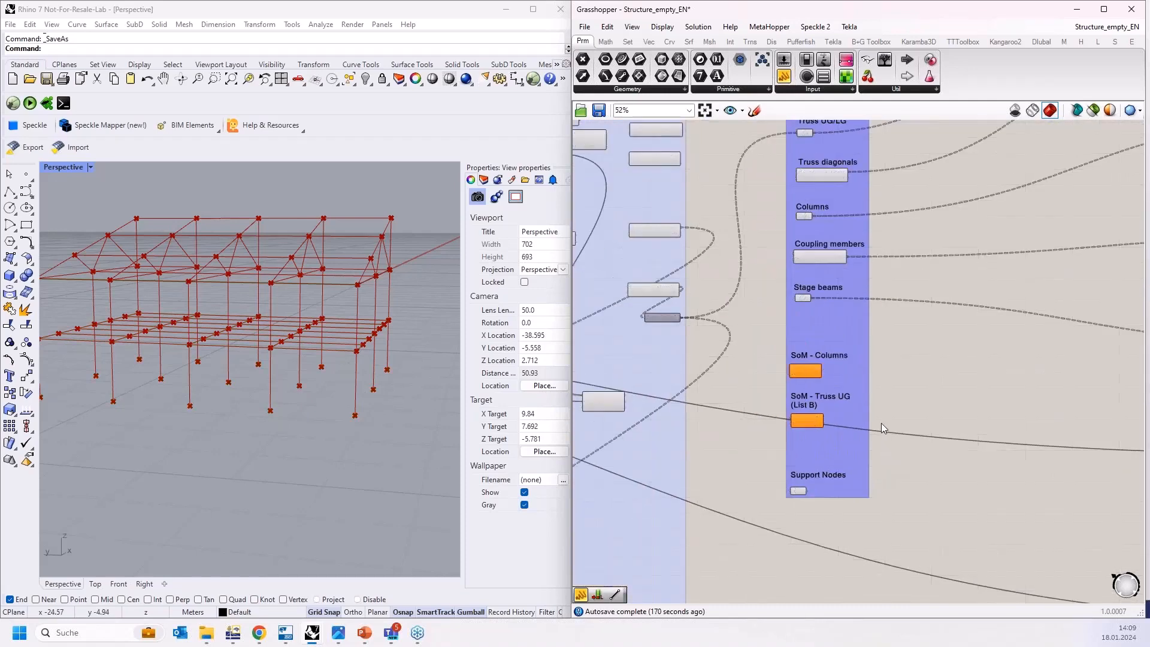
{"action": "right_click_drag", "start_coordinate": [882, 413], "coordinate": [830, 481]}
{"action": "scroll", "coordinate": [829, 480], "scroll_direction": "down", "scroll_amount": 3}
{"action": "right_click_drag", "start_coordinate": [1134, 286], "coordinate": [971, 309]}
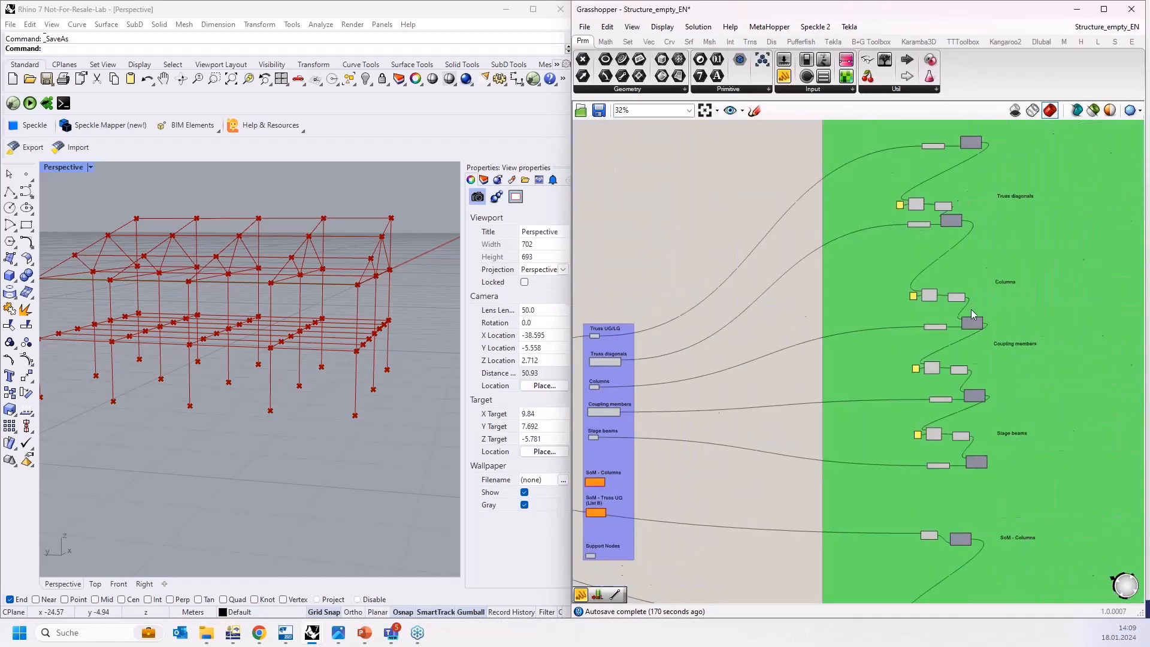
{"action": "right_click_drag", "start_coordinate": [623, 390], "coordinate": [697, 424]}
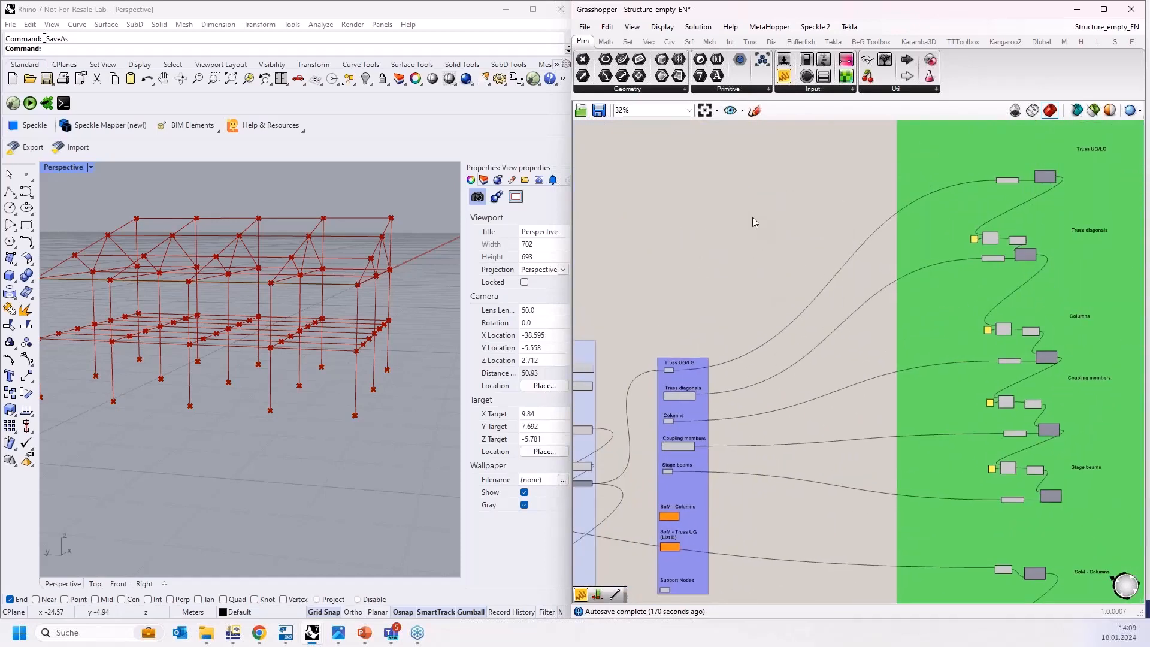
{"action": "right_click_drag", "start_coordinate": [752, 217], "coordinate": [656, 375]}
{"action": "right_click_drag", "start_coordinate": [756, 203], "coordinate": [585, 257]}
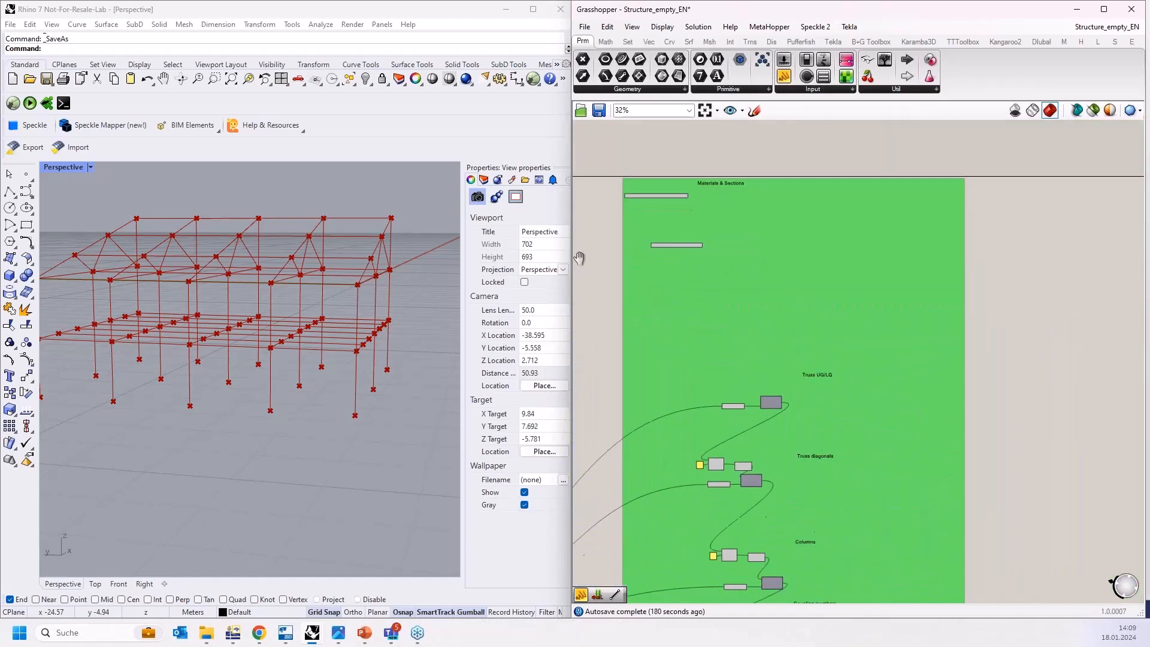
{"action": "scroll", "coordinate": [631, 182], "scroll_direction": "up", "scroll_amount": 5}
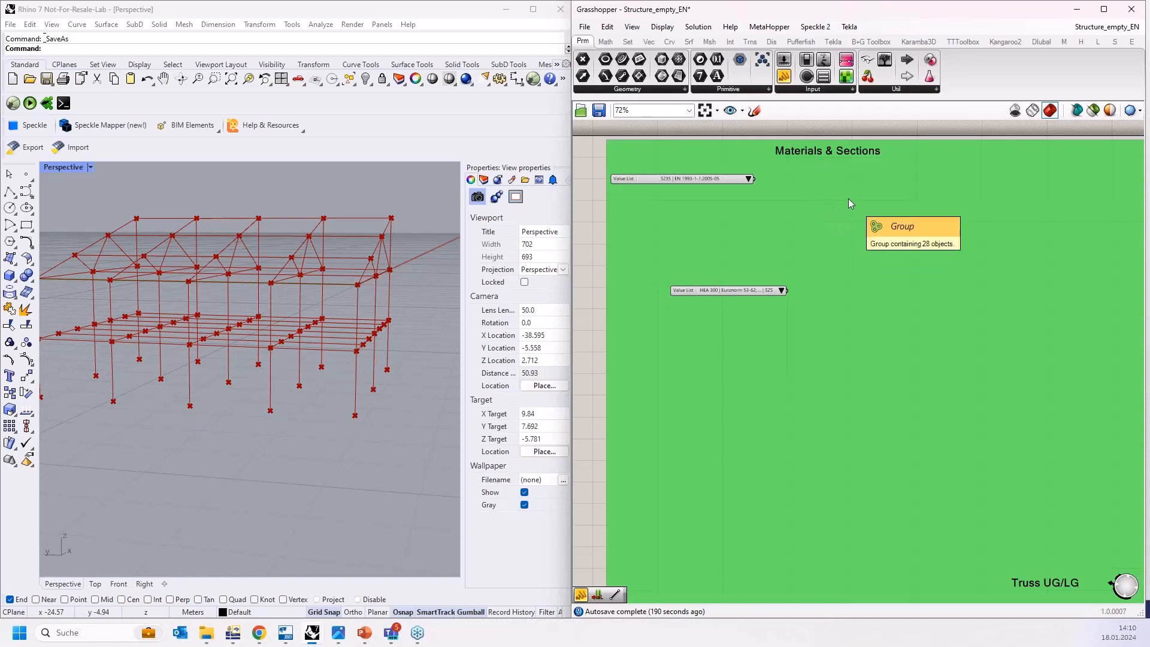
Show the Dlubal components in Grasshopper, and switch to File Explorer to open the Programme\Dlubal folder on drive C:.
{"action": "left_click", "coordinate": [1042, 41]}
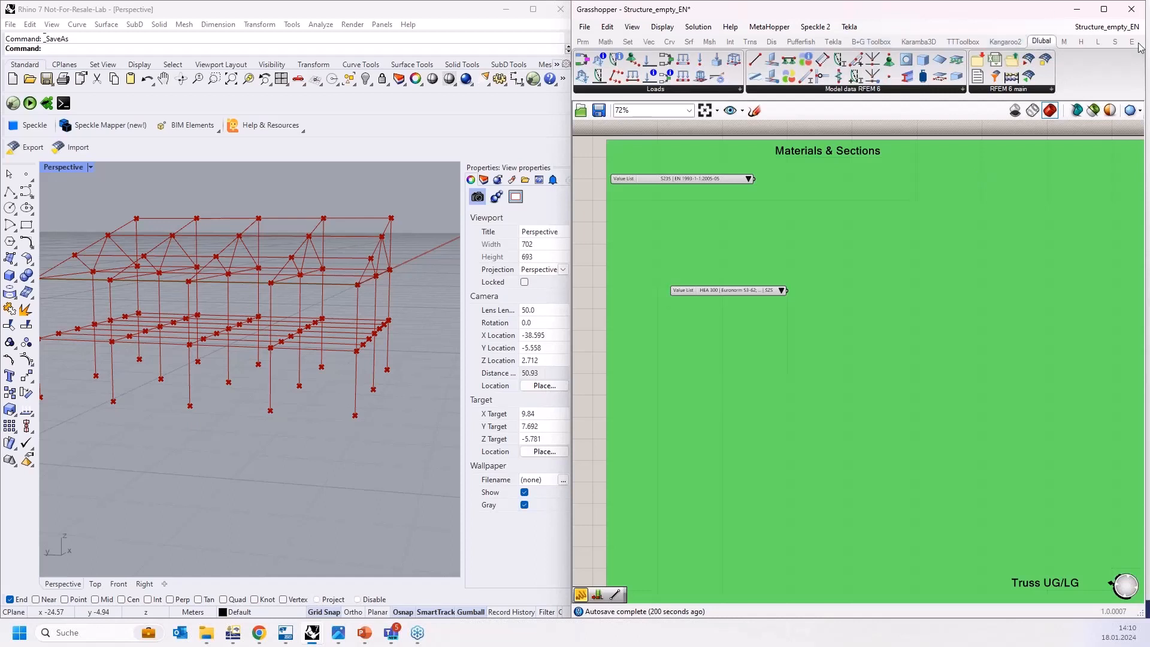
{"action": "key", "text": "alt+Tab"}
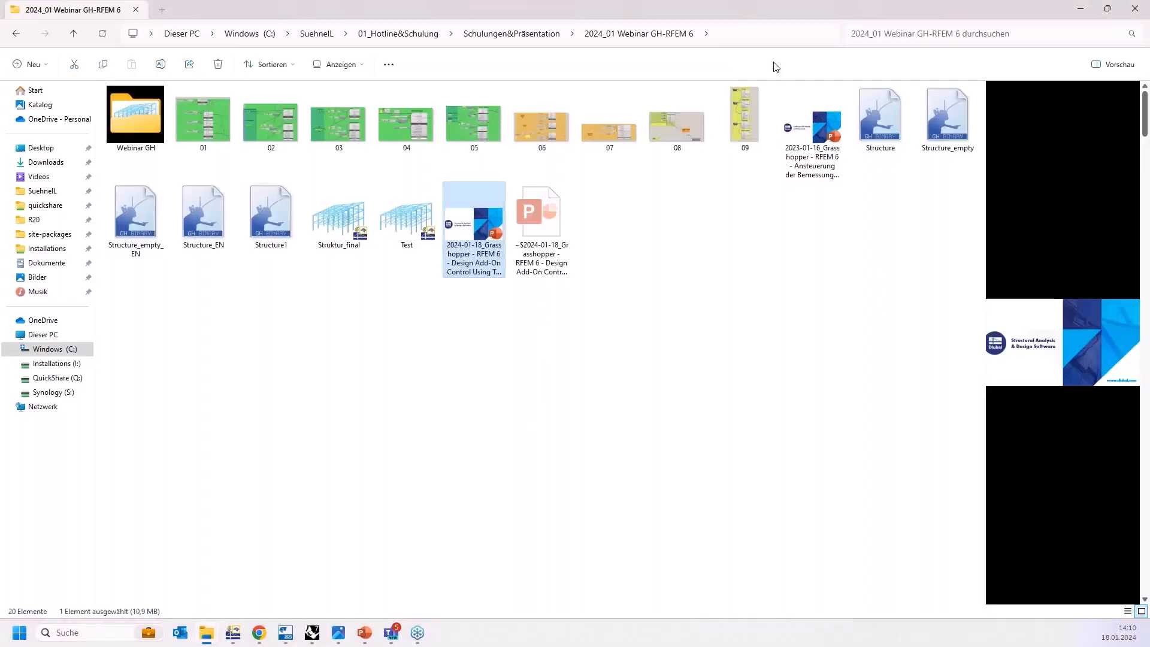
{"action": "left_click_drag", "start_coordinate": [767, 15], "coordinate": [719, 1]}
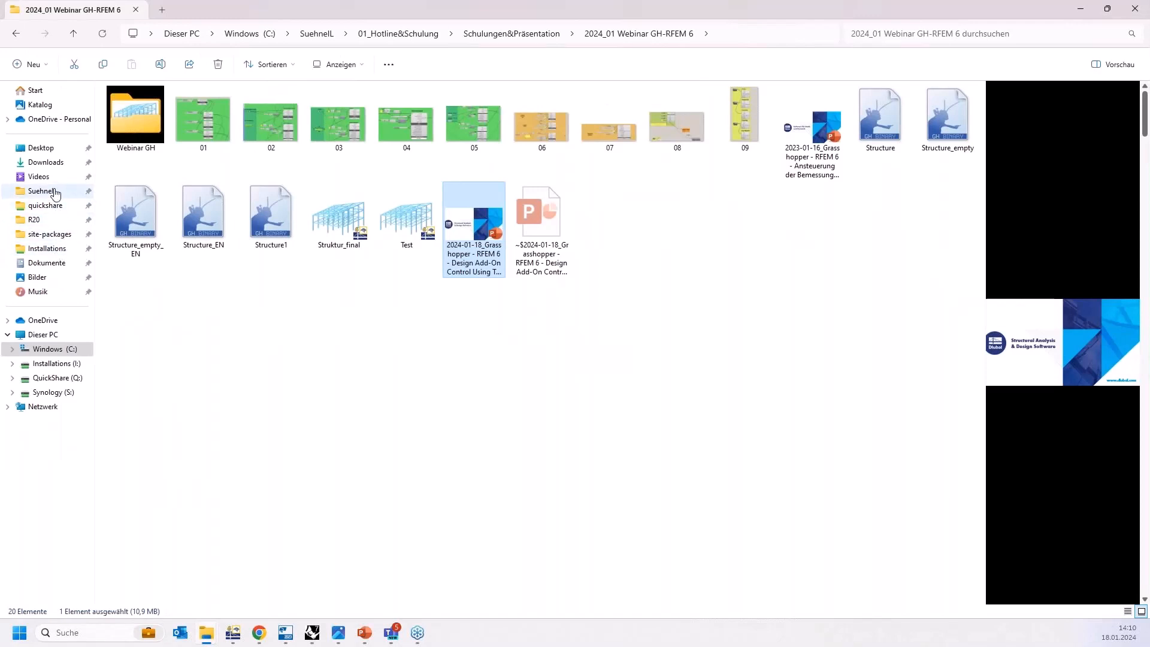
{"action": "left_click", "coordinate": [54, 348]}
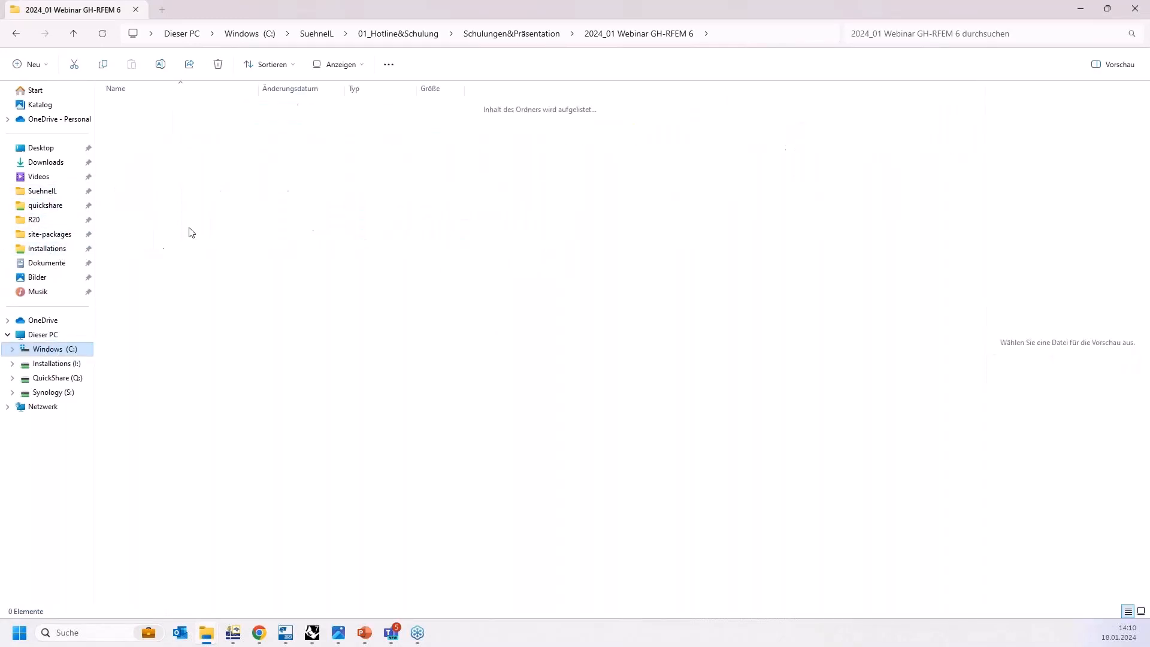
{"action": "left_click", "coordinate": [162, 206]}
{"action": "double_click", "coordinate": [160, 195]}
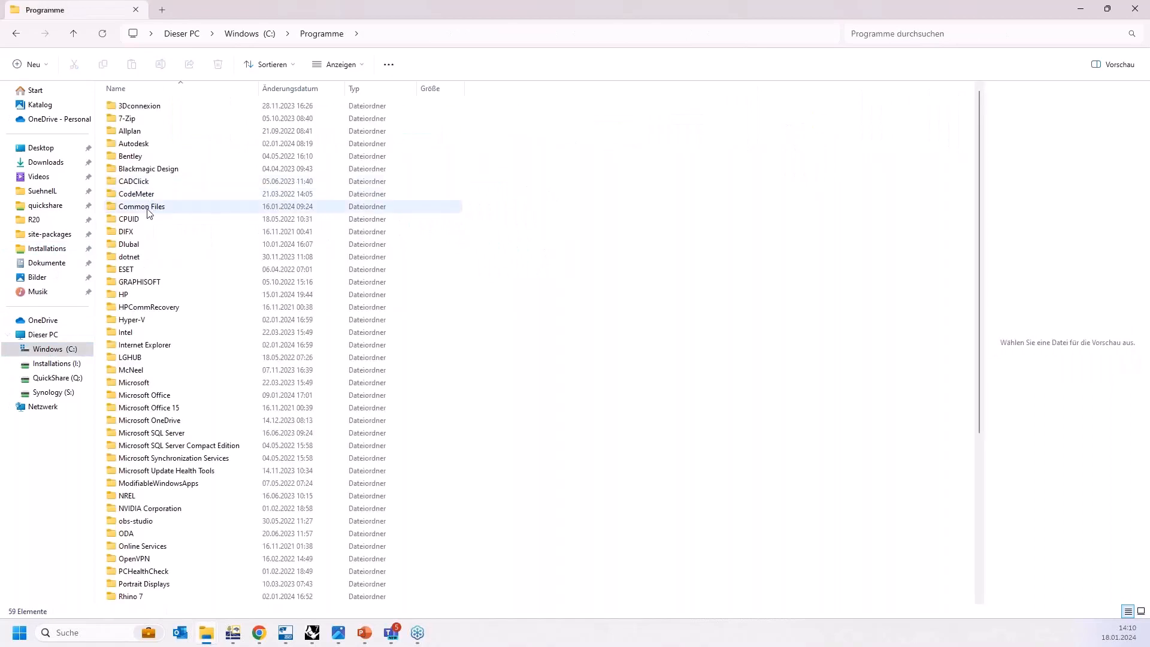
{"action": "left_click", "coordinate": [142, 242]}
{"action": "double_click", "coordinate": [143, 243]}
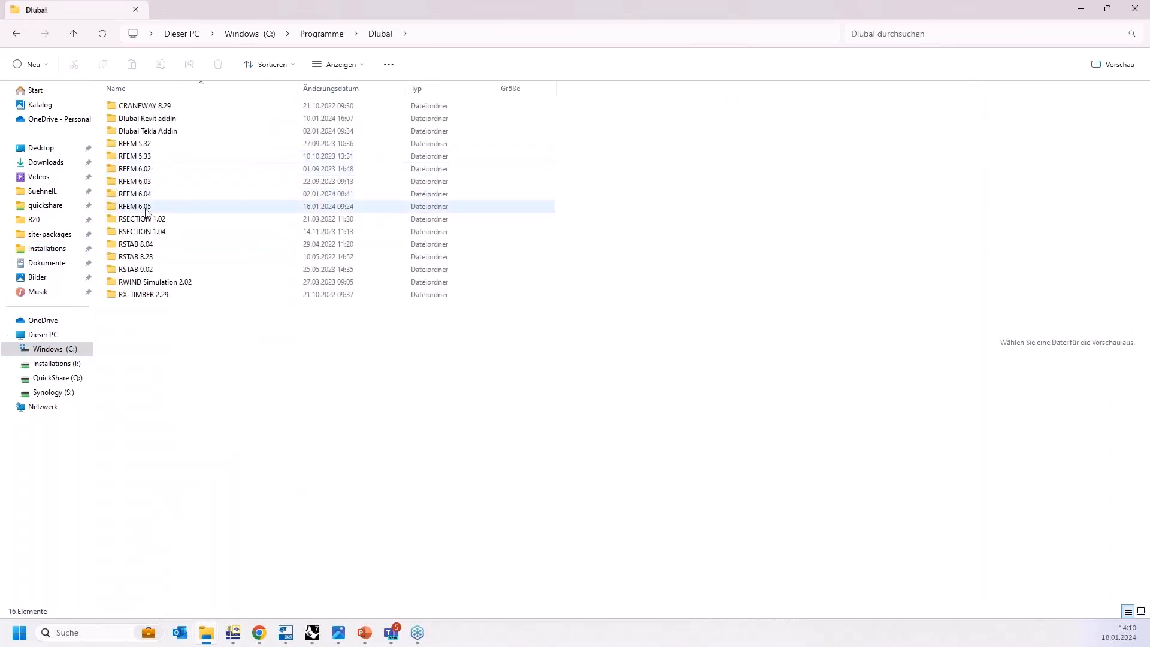
Open RFEM 6.05\tools\RhinoPlugin to locate the DlubalRfem6Plugin installer package, and close File Explorer.
{"action": "left_click", "coordinate": [146, 209]}
{"action": "double_click", "coordinate": [146, 210]}
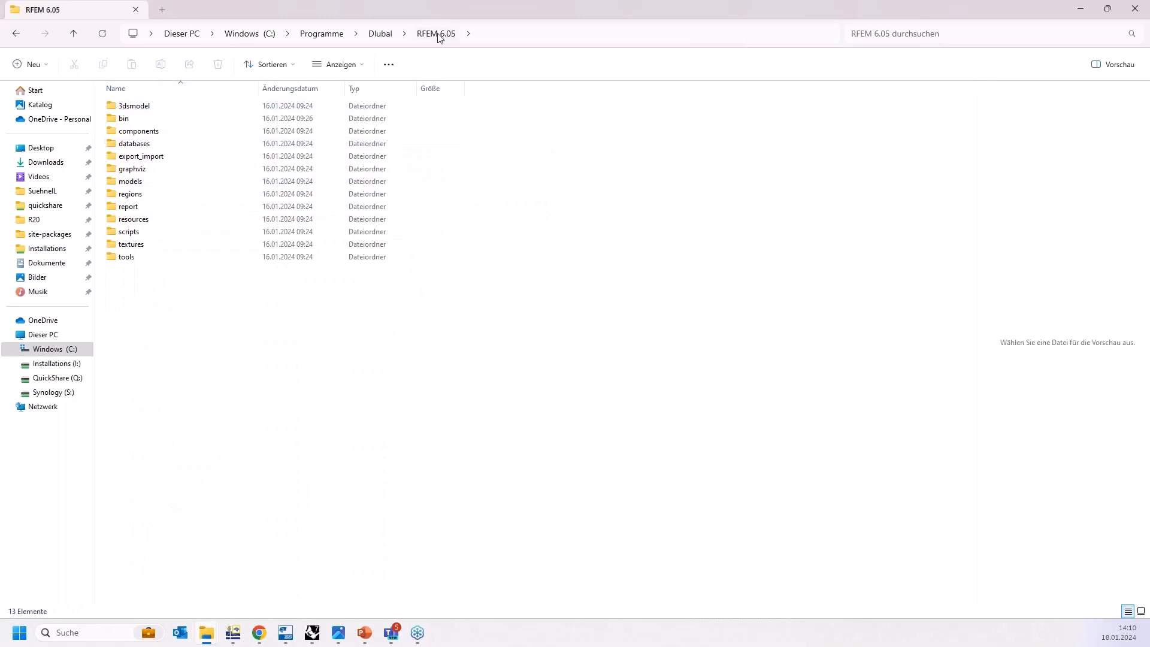
{"action": "double_click", "coordinate": [125, 256]}
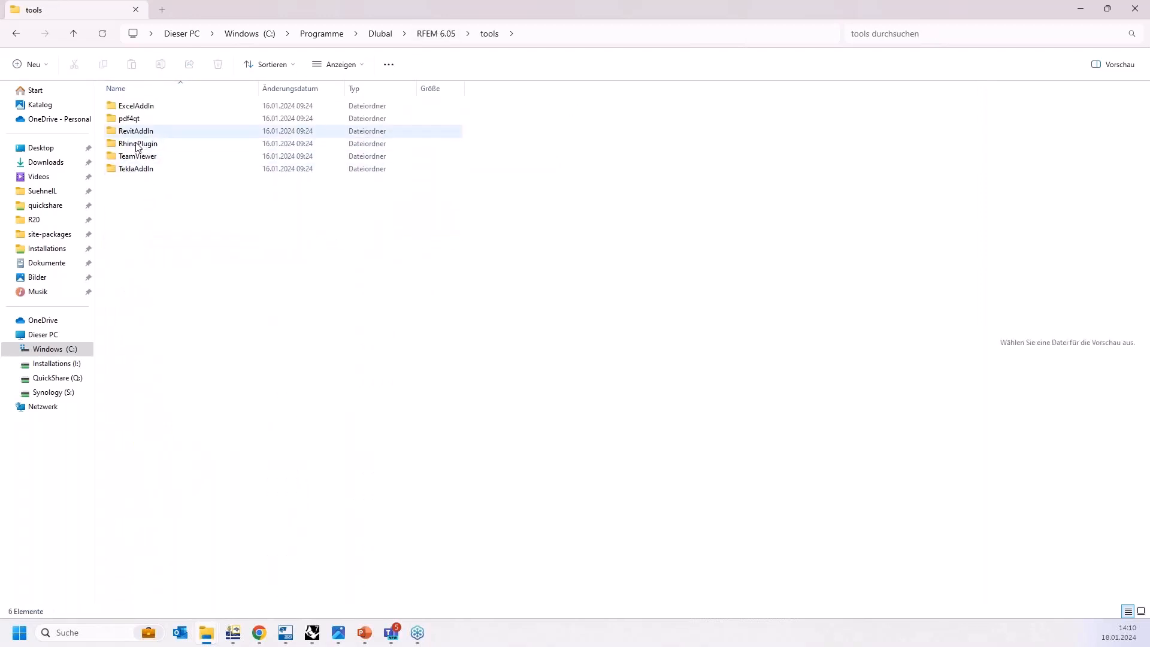
{"action": "left_click", "coordinate": [136, 147]}
{"action": "double_click", "coordinate": [136, 146]}
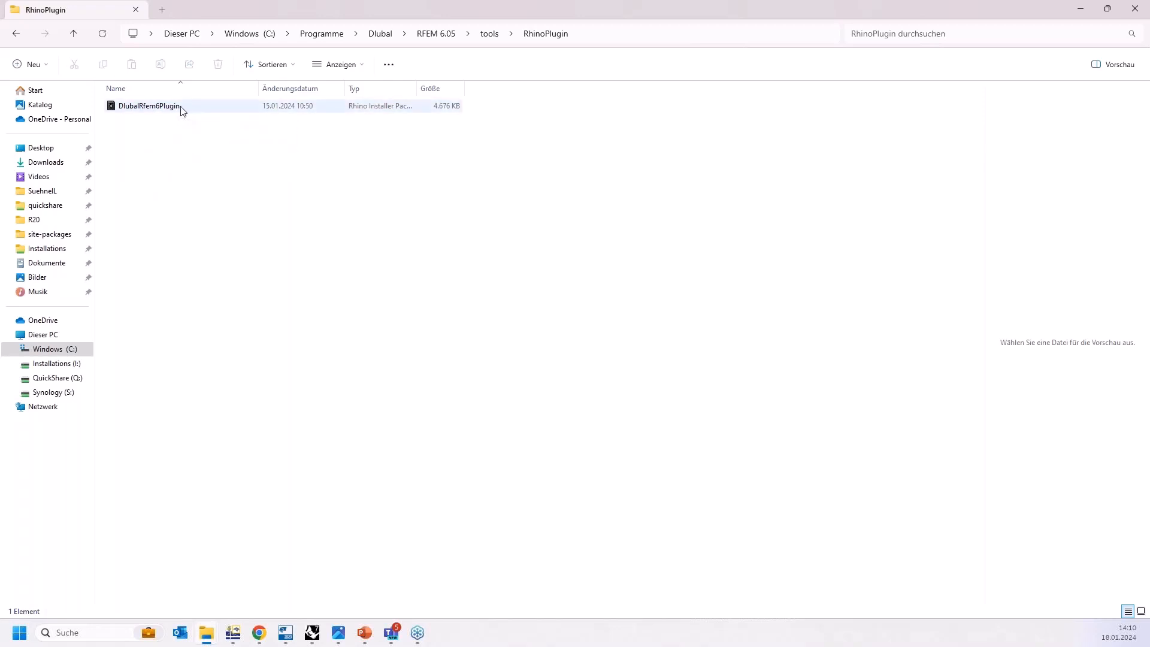
{"action": "left_click", "coordinate": [1135, 9]}
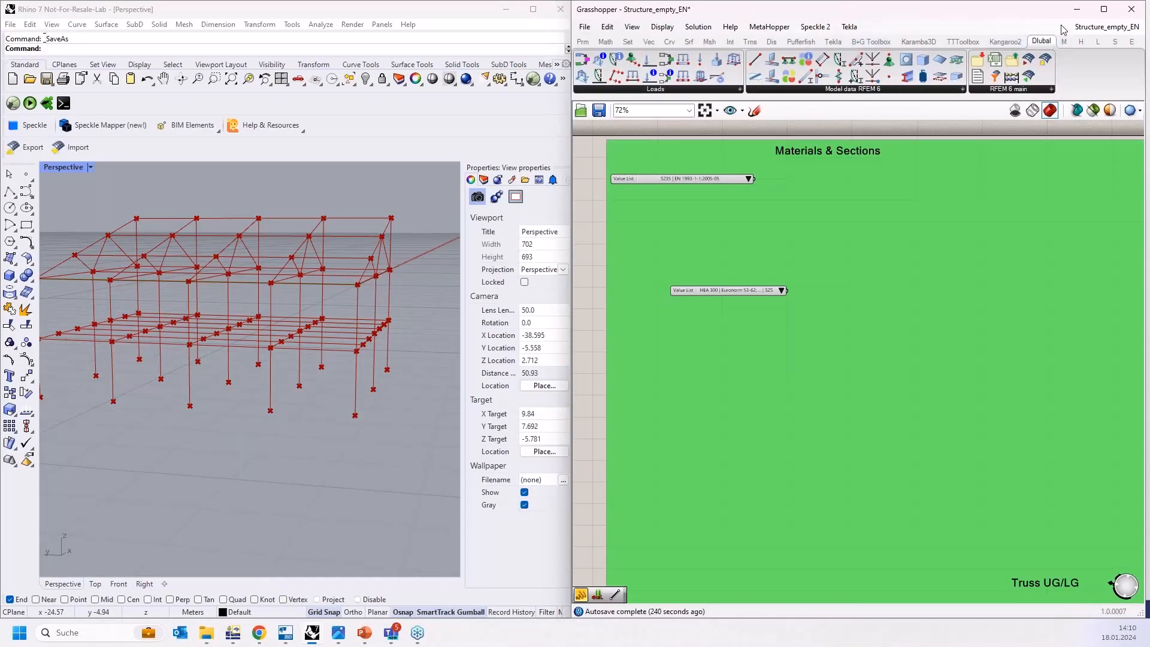
Maximize the Grasshopper window with the Materials & Sections group in view.
{"action": "left_click_drag", "start_coordinate": [1009, 13], "coordinate": [886, 1]}
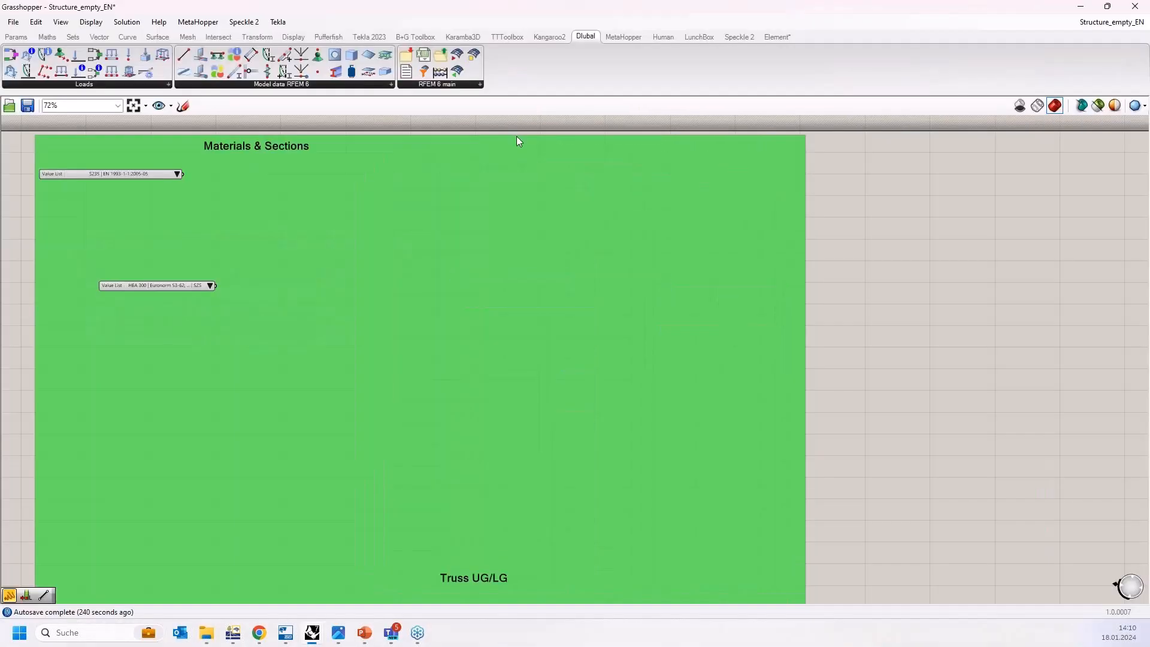
{"action": "right_click_drag", "start_coordinate": [539, 176], "coordinate": [736, 323]}
{"action": "right_click_drag", "start_coordinate": [509, 225], "coordinate": [512, 185]}
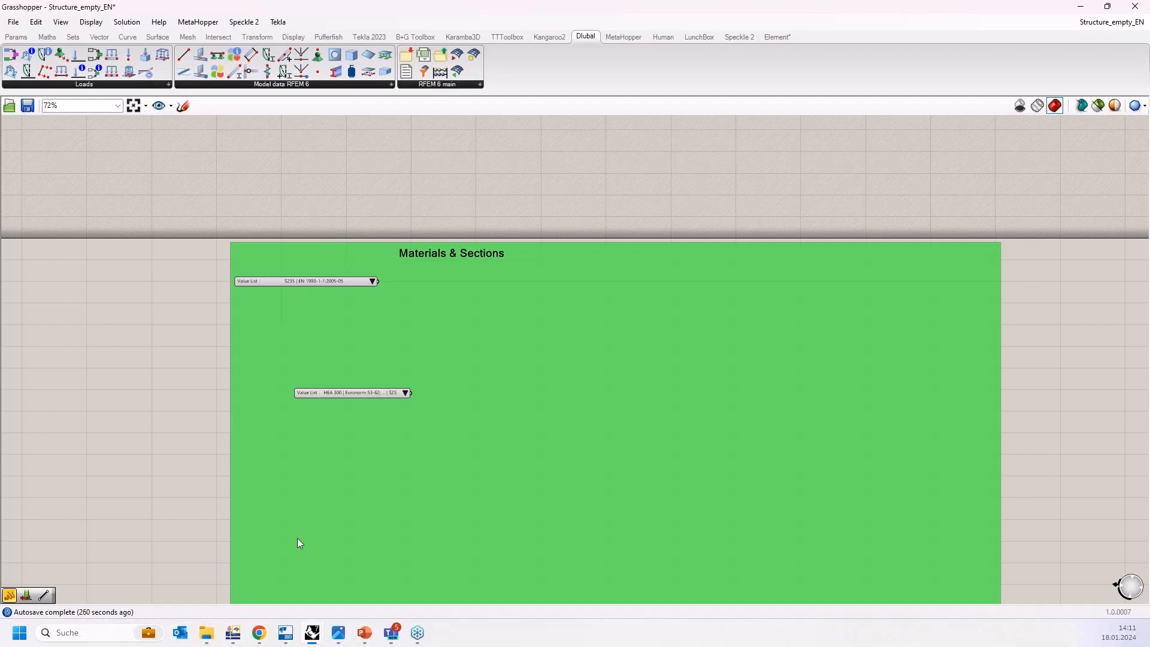
Switch to RFEM and go through the main data categories of Struktur_final.rf6, from Basic Objects to Load Cases & Combinations.
{"action": "left_click", "coordinate": [241, 638]}
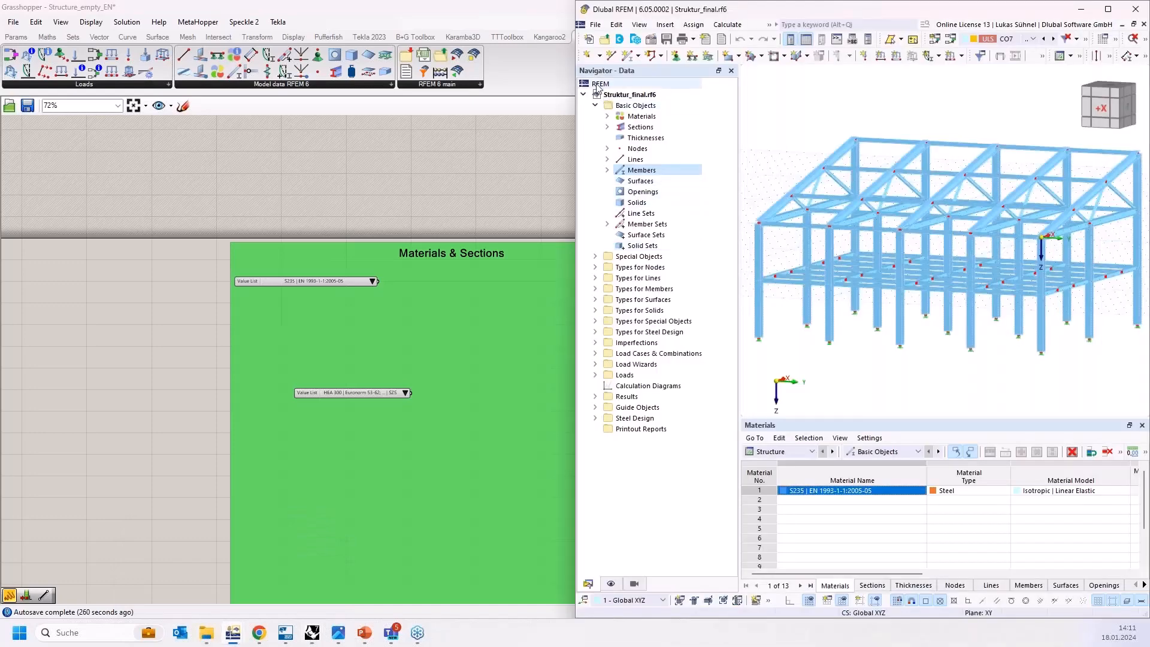
{"action": "left_click", "coordinate": [596, 106]}
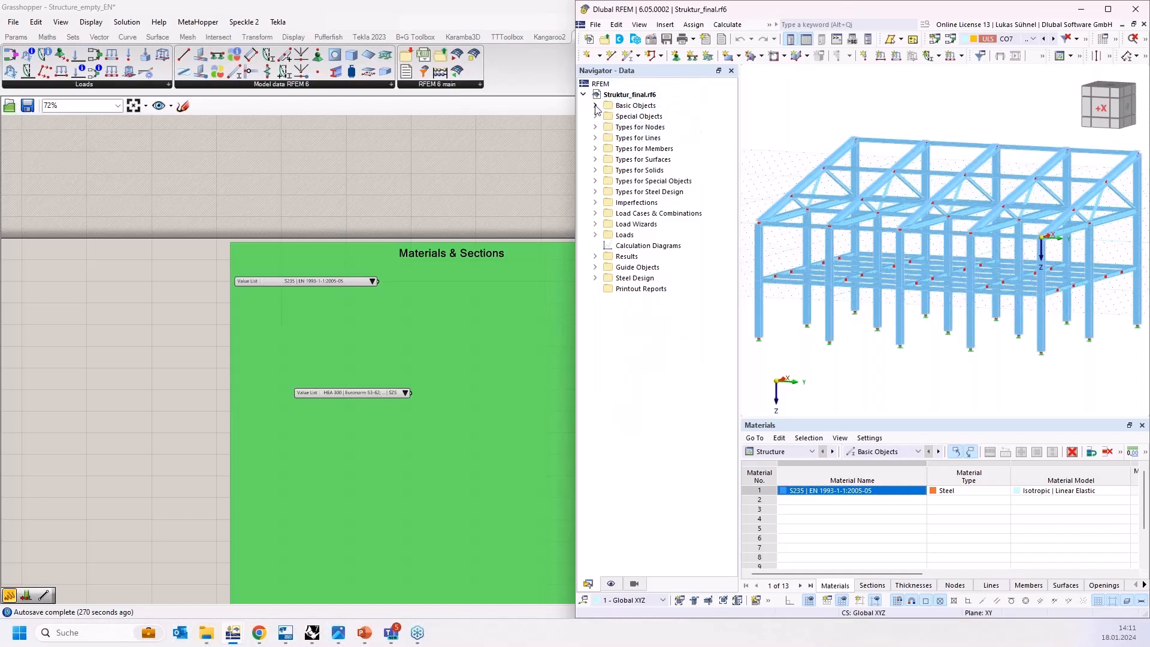
{"action": "left_click", "coordinate": [633, 106]}
{"action": "left_click", "coordinate": [632, 116]}
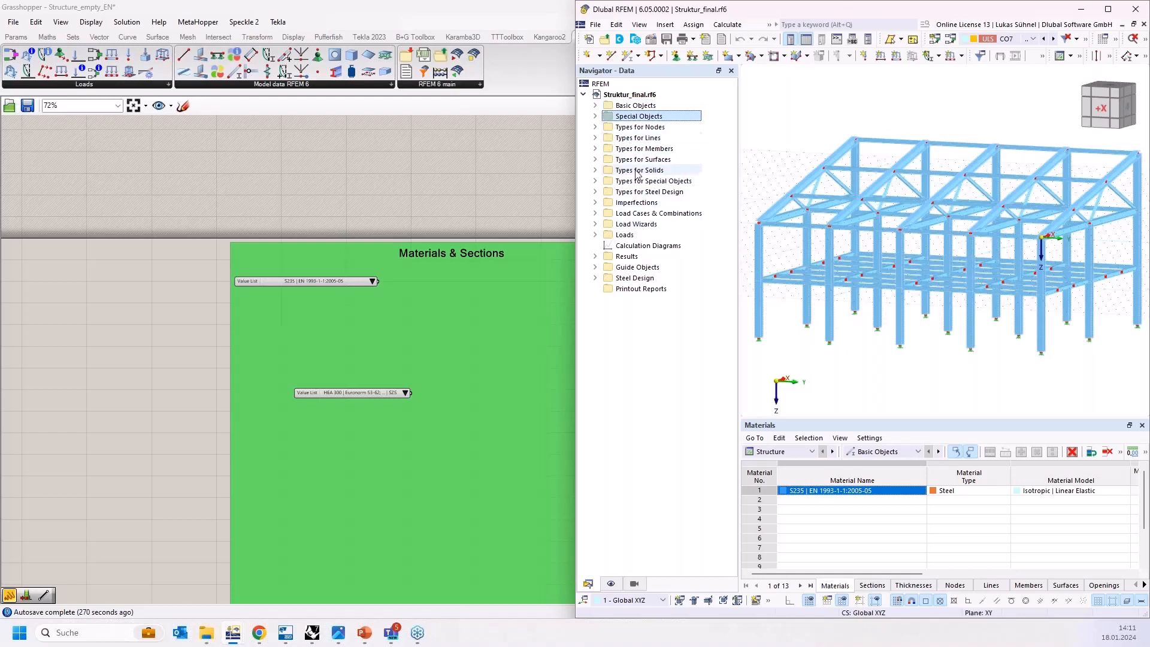
{"action": "left_click", "coordinate": [637, 203]}
{"action": "left_click", "coordinate": [612, 215]}
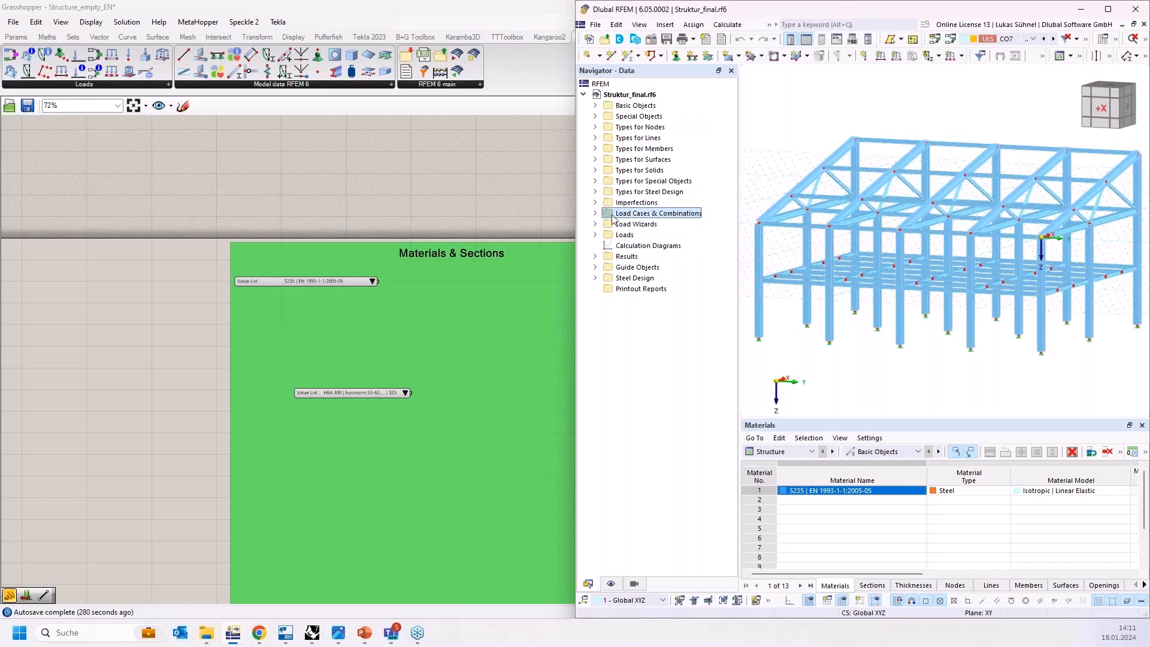
{"action": "left_click", "coordinate": [595, 214]}
{"action": "left_click", "coordinate": [595, 214]}
Expand Basic Objects, go through Materials, Sections, Thicknesses, Nodes and Members in turn, and return to Grasshopper.
{"action": "left_click", "coordinate": [595, 105]}
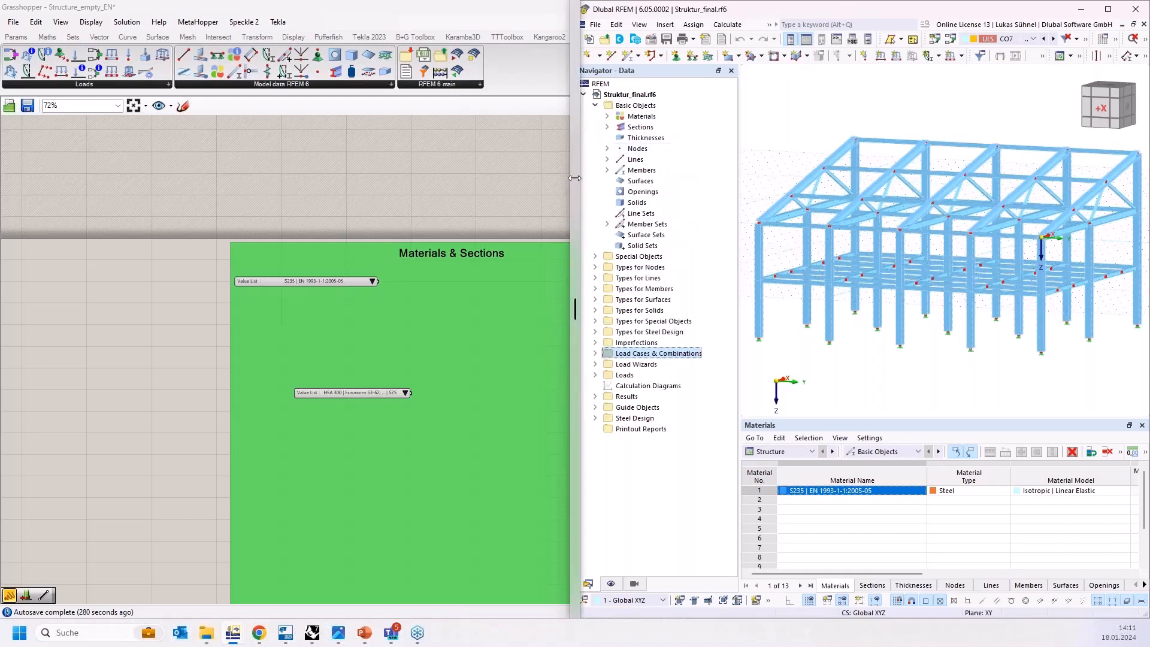
{"action": "left_click_drag", "start_coordinate": [574, 178], "coordinate": [576, 178]}
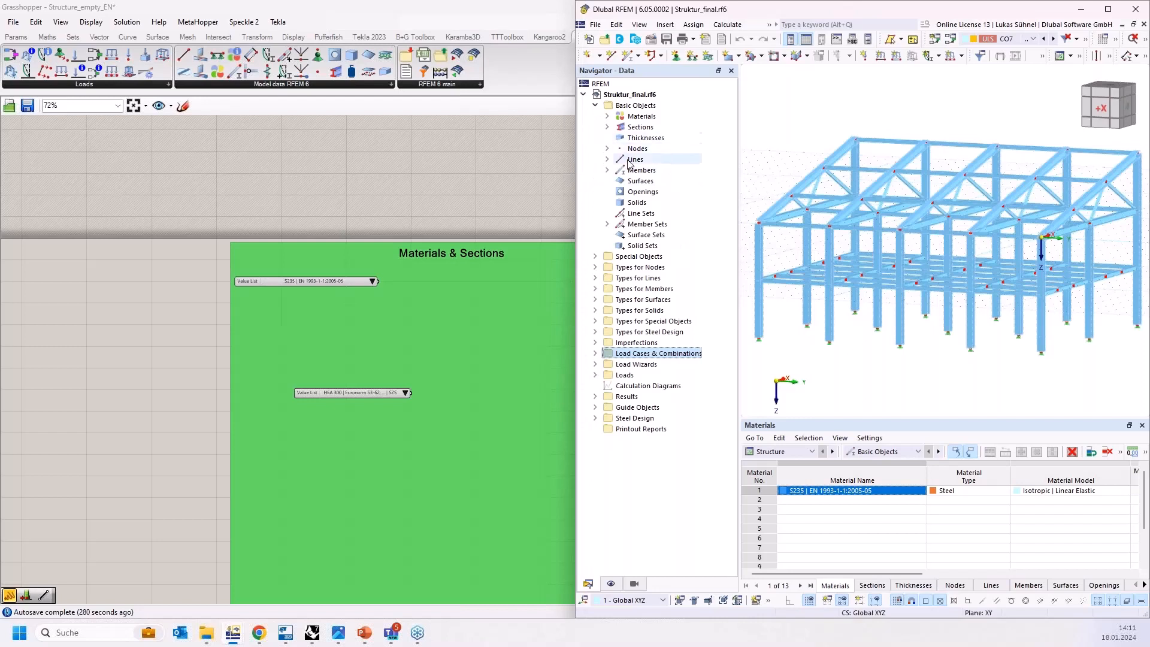
{"action": "left_click", "coordinate": [638, 116]}
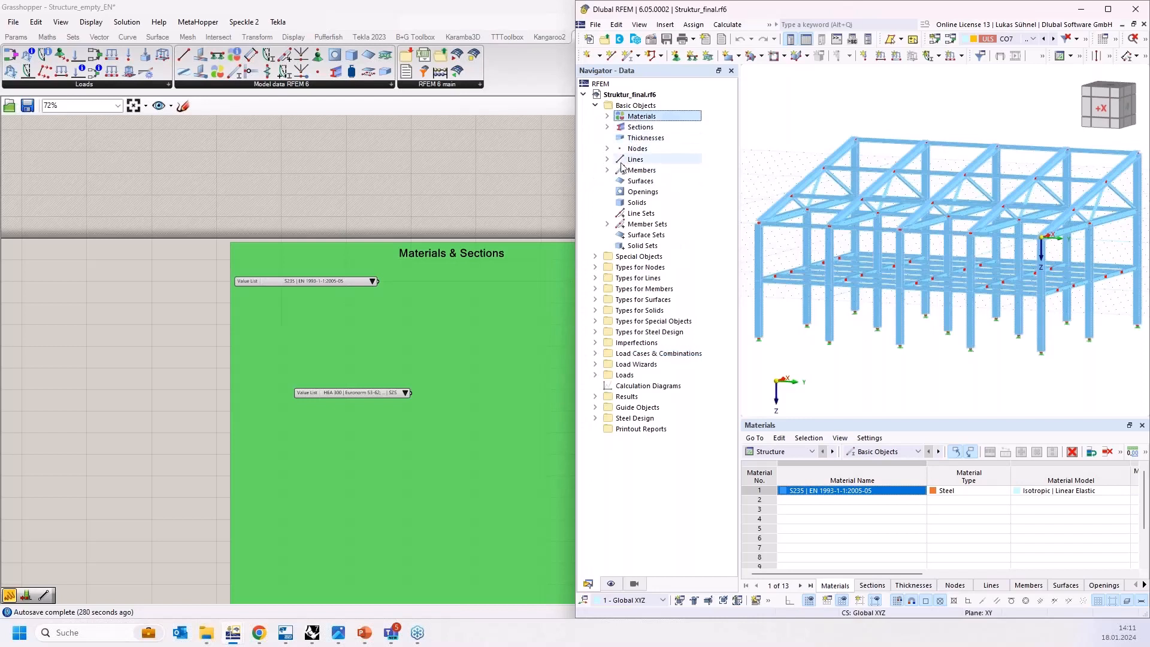
{"action": "left_click", "coordinate": [638, 128]}
{"action": "key", "text": "Down"}
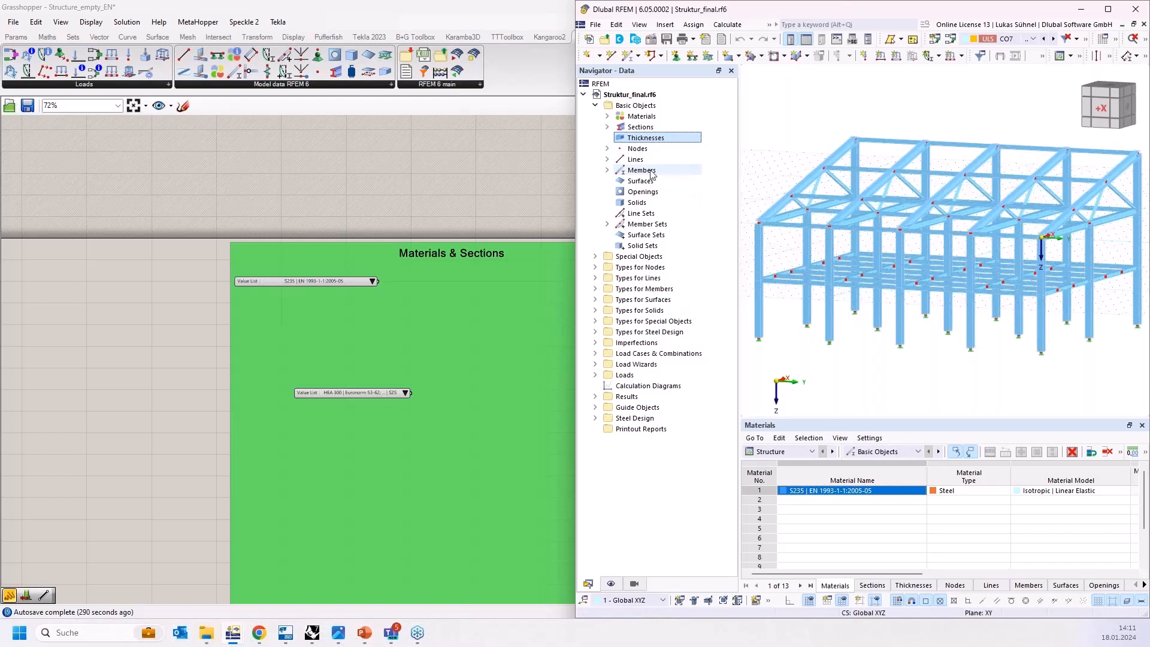
{"action": "key", "text": "Down"}
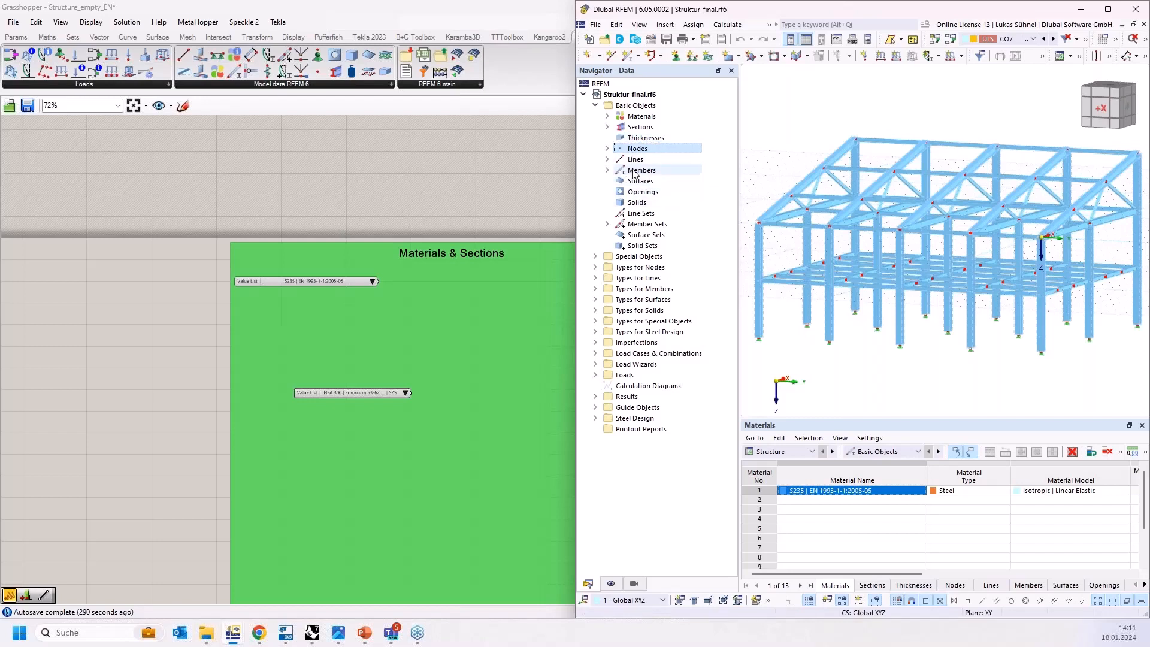
{"action": "left_click", "coordinate": [638, 170]}
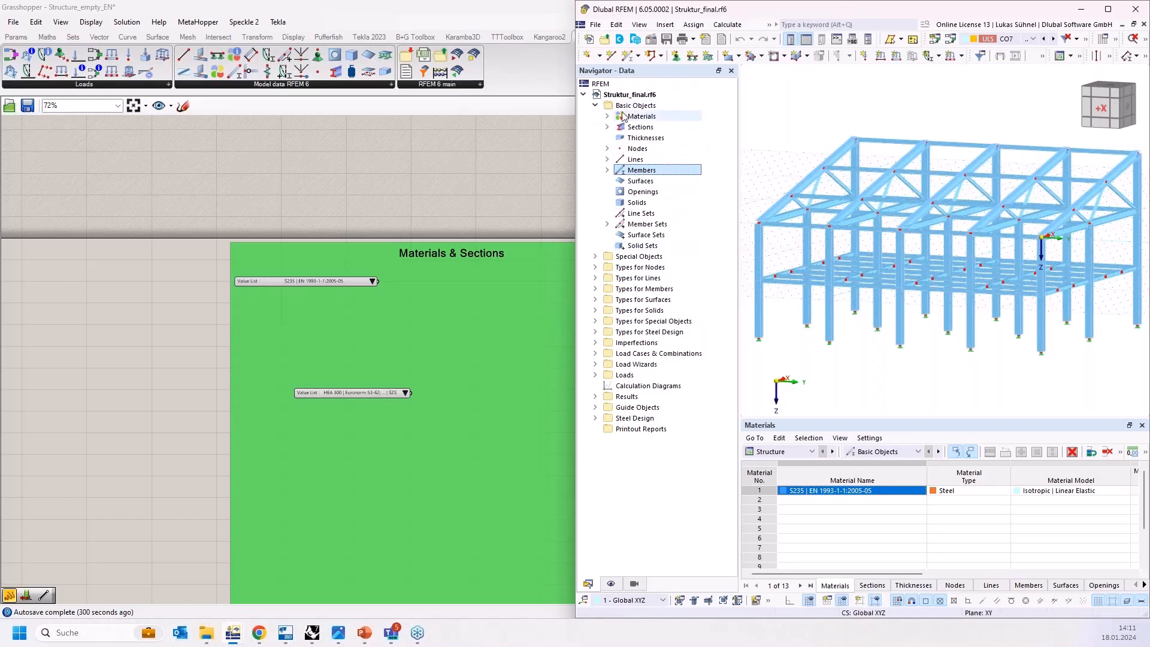
{"action": "left_click", "coordinate": [1081, 9]}
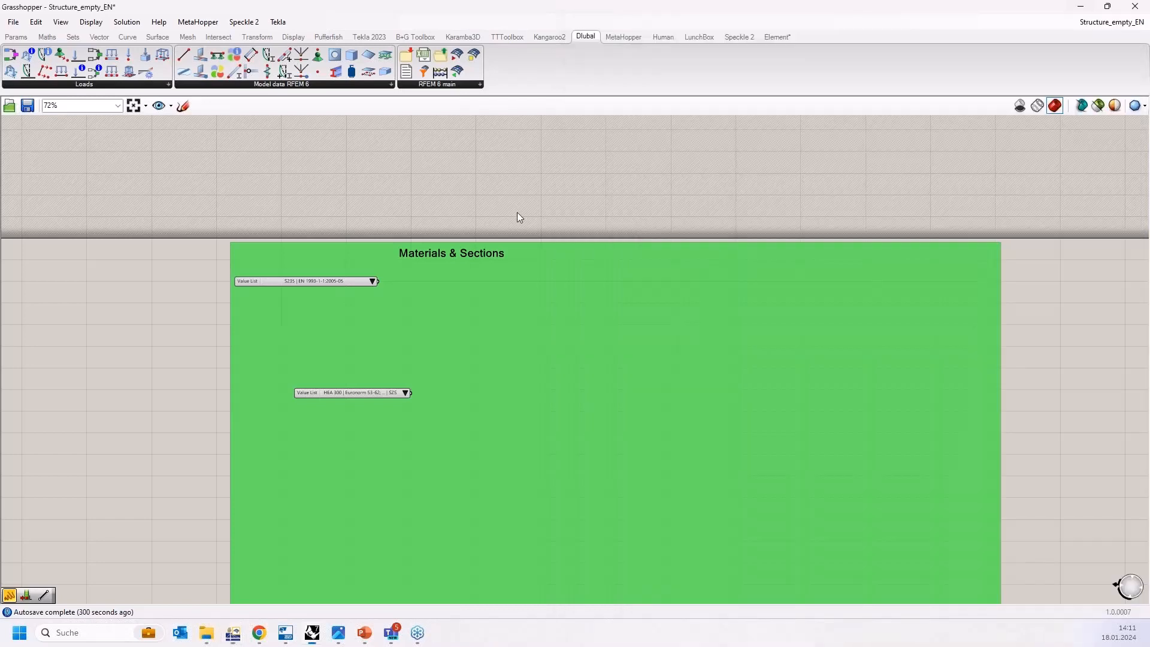
Place a Dlubal Material component beside the S235 value list and shift the HEA 300 value list slightly down.
{"action": "scroll", "coordinate": [419, 333], "scroll_direction": "up", "scroll_amount": 5}
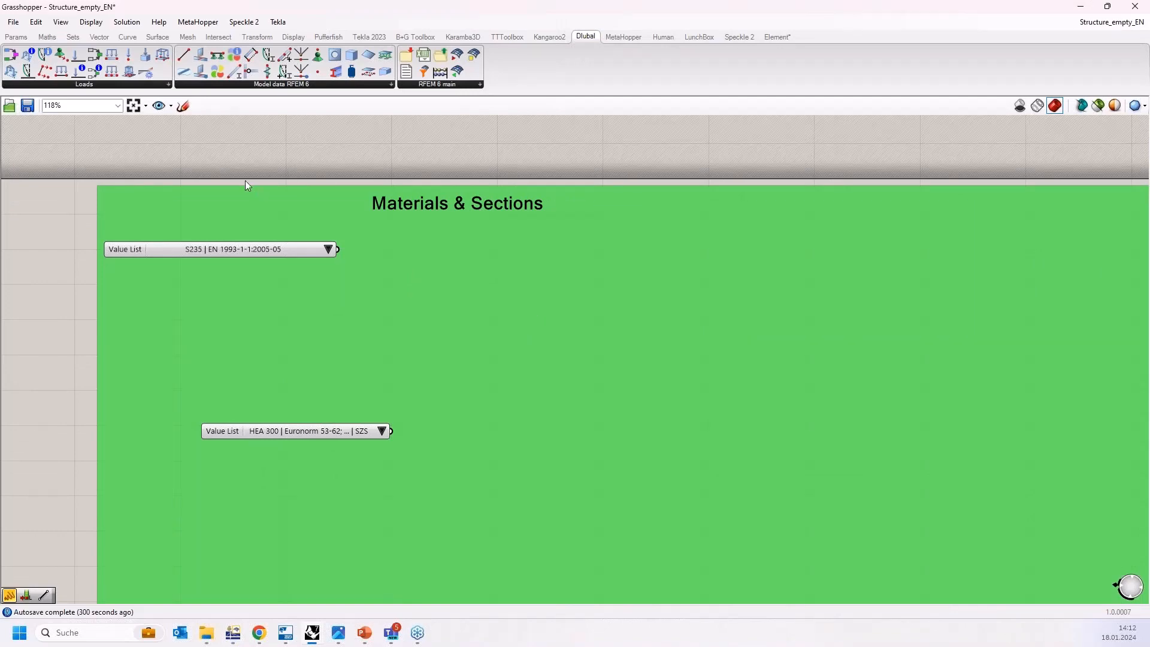
{"action": "right_click_drag", "start_coordinate": [256, 151], "coordinate": [240, 125]}
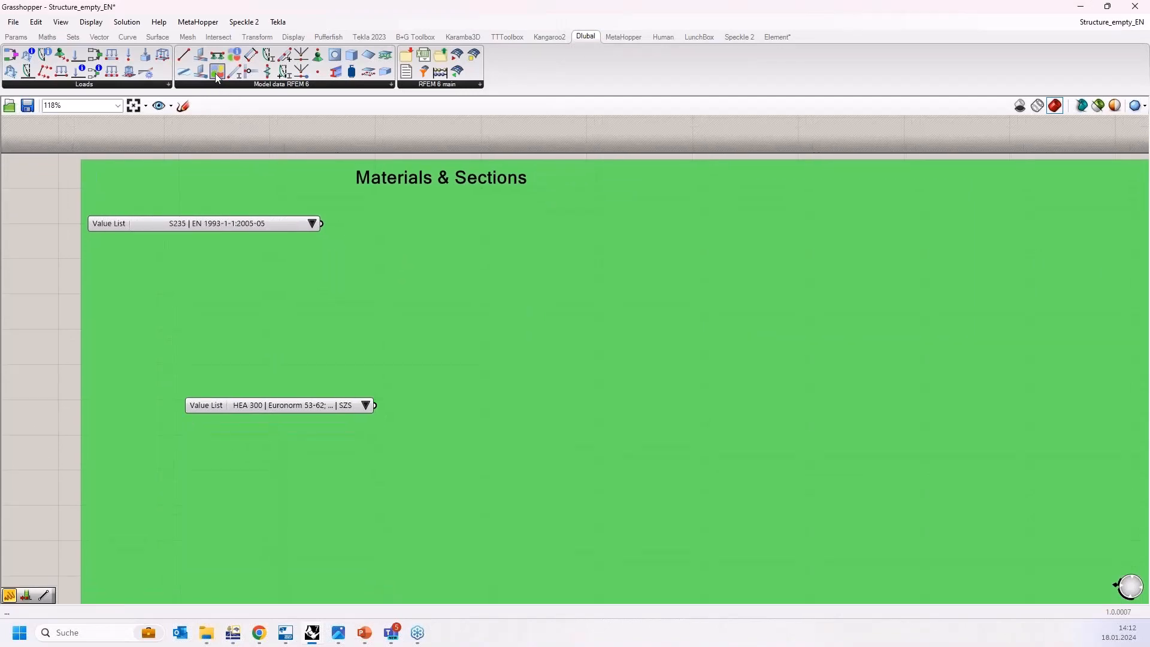
{"action": "left_click_drag", "start_coordinate": [217, 77], "coordinate": [538, 235]}
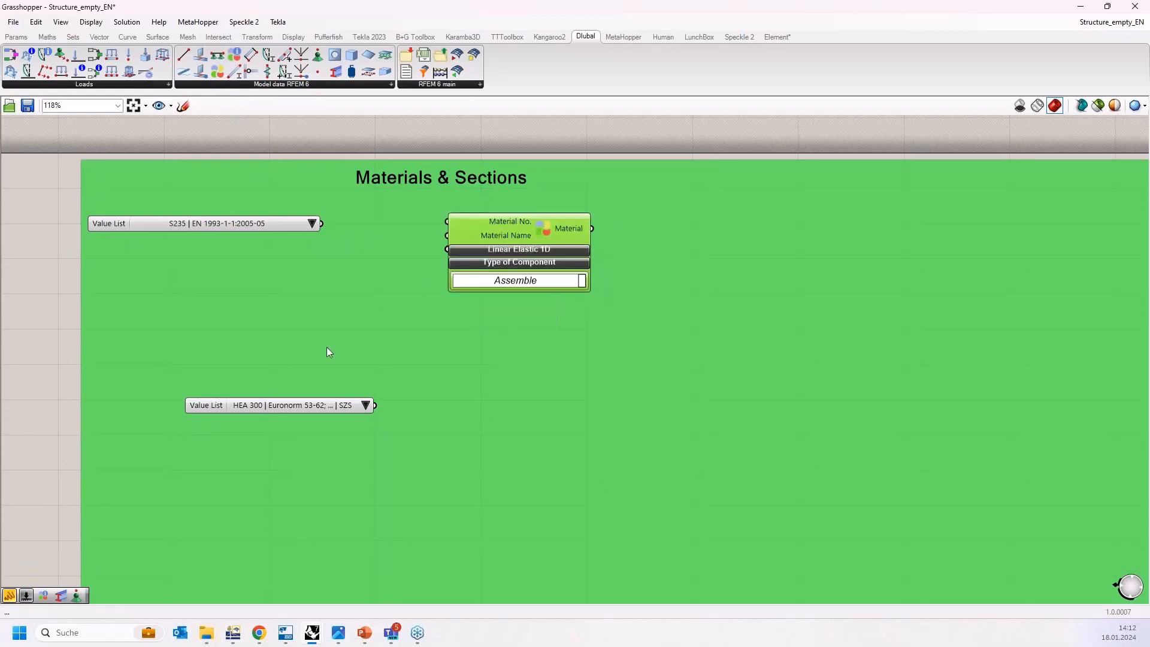
{"action": "left_click_drag", "start_coordinate": [287, 411], "coordinate": [285, 424]}
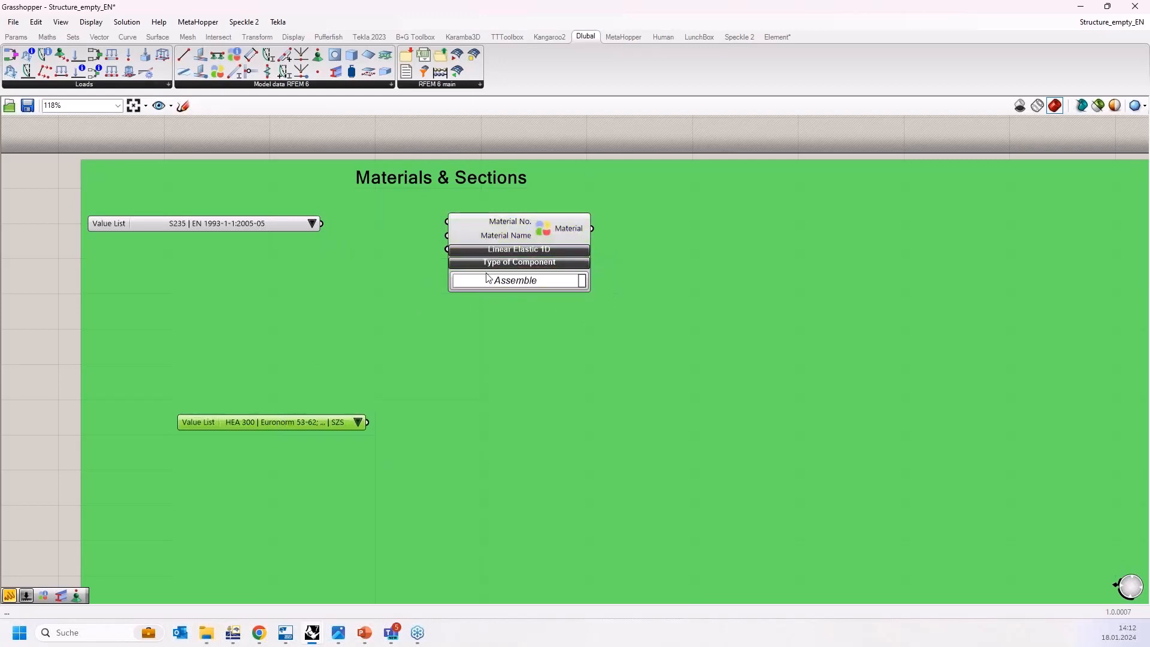
Expand the Material component's Linear Elastic 1D inputs and reposition it and the HEA 300 value list to make room.
{"action": "left_click", "coordinate": [528, 251]}
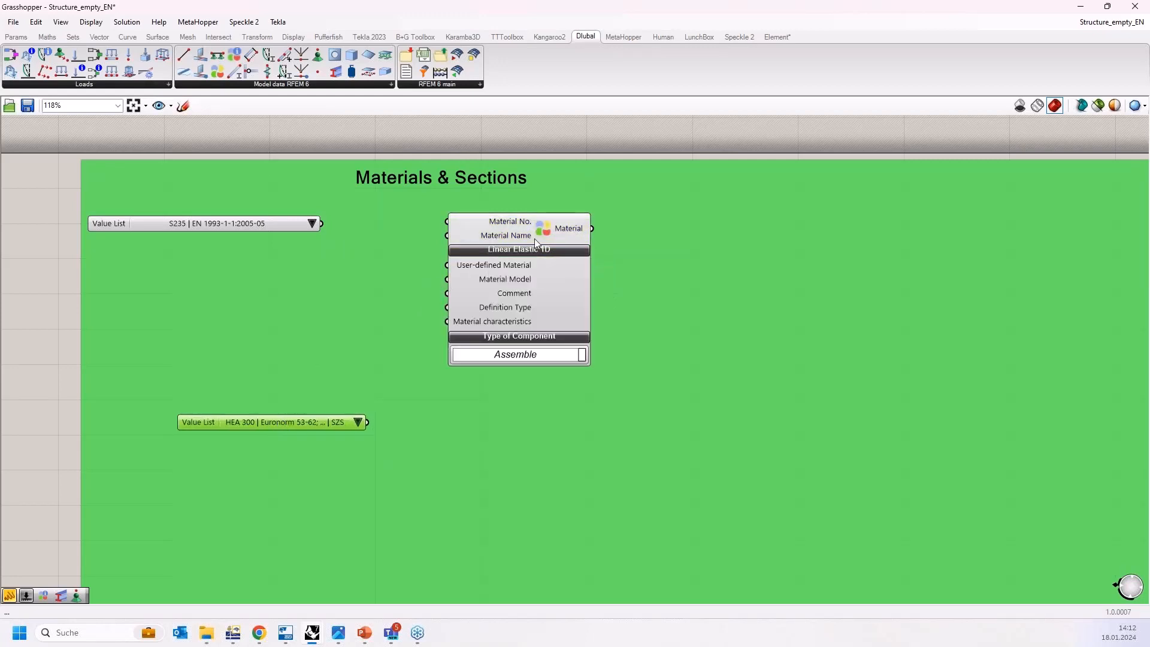
{"action": "left_click_drag", "start_coordinate": [527, 241], "coordinate": [518, 239]}
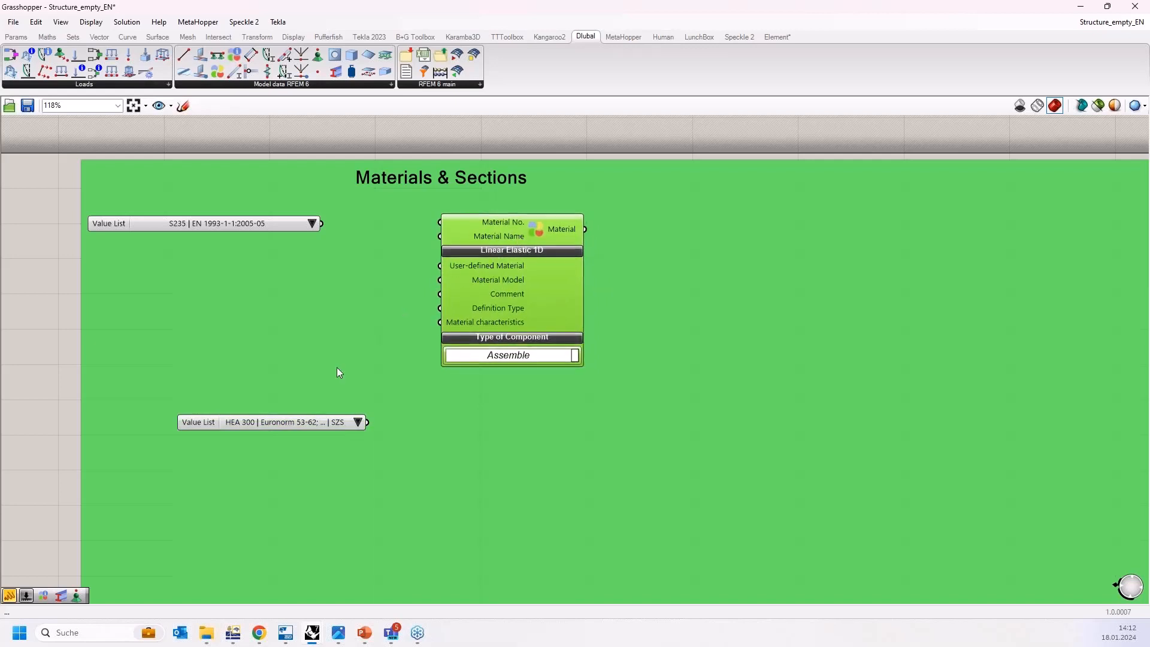
{"action": "left_click_drag", "start_coordinate": [318, 423], "coordinate": [281, 463]}
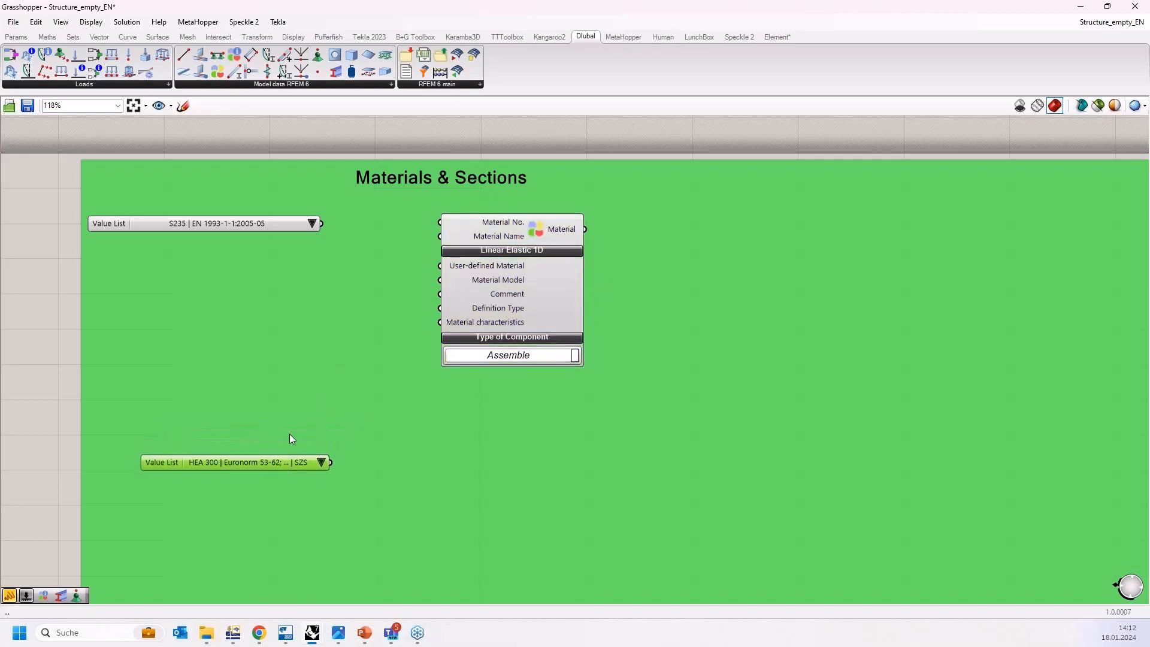
{"action": "left_click", "coordinate": [518, 230]}
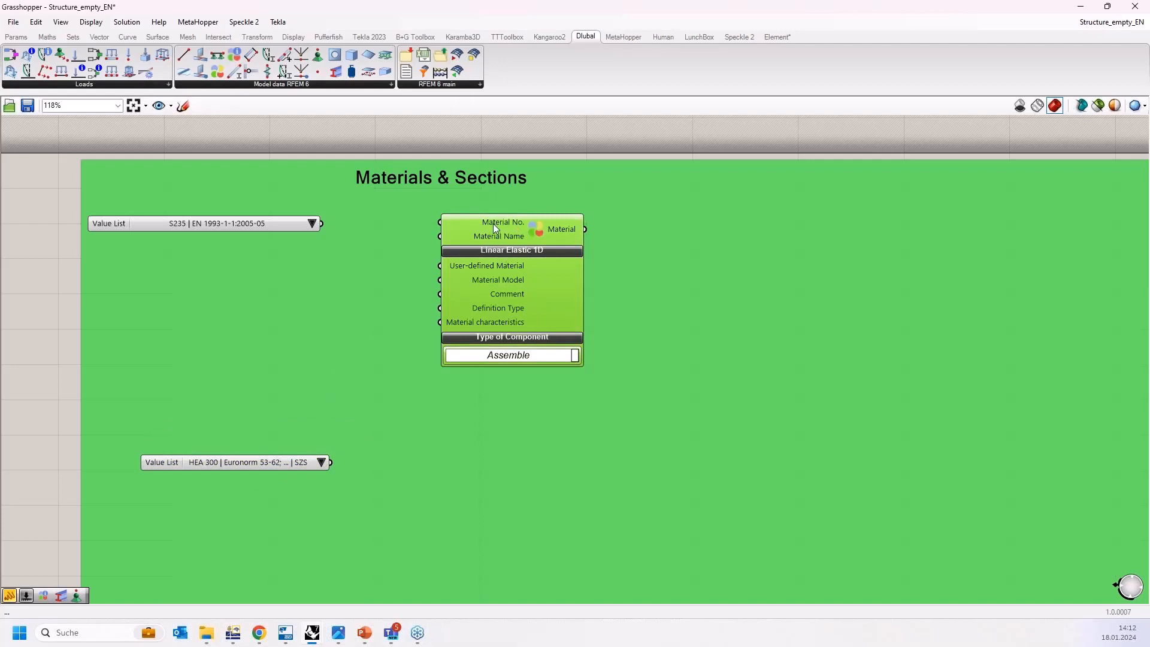
{"action": "left_click_drag", "start_coordinate": [493, 224], "coordinate": [491, 247]}
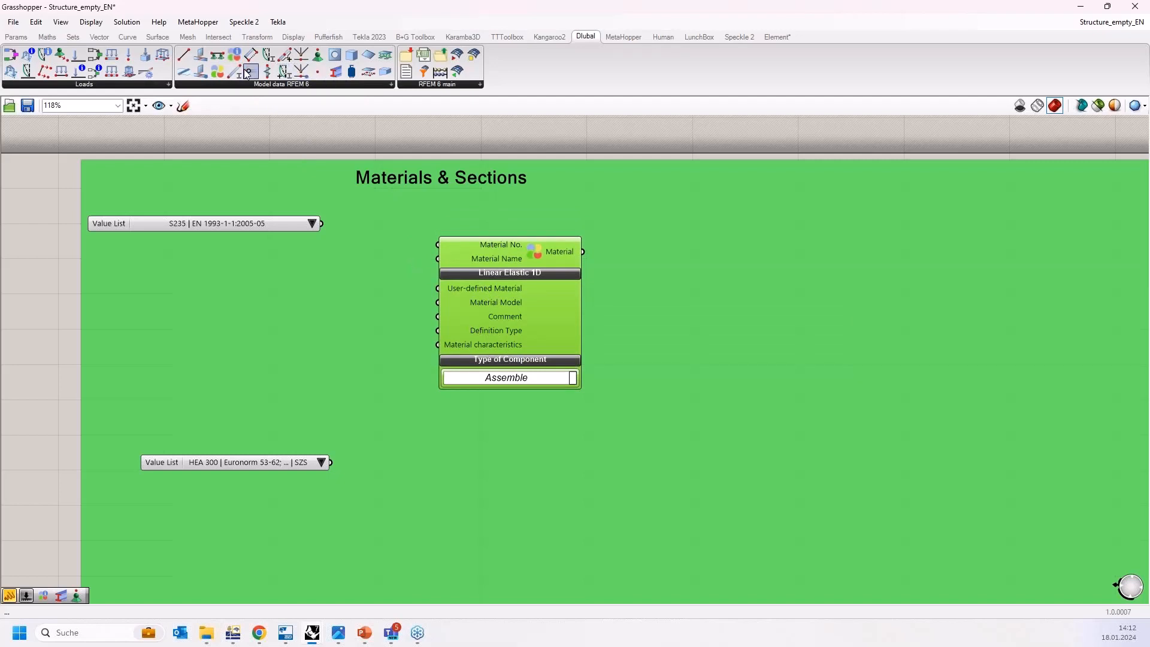
Add a Material Characteristics component wired to the Material component's Material characteristics input, and expand its Orthotropic Elastic 2D inputs.
{"action": "left_click_drag", "start_coordinate": [246, 74], "coordinate": [230, 340]}
{"action": "left_click_drag", "start_coordinate": [327, 316], "coordinate": [438, 345]}
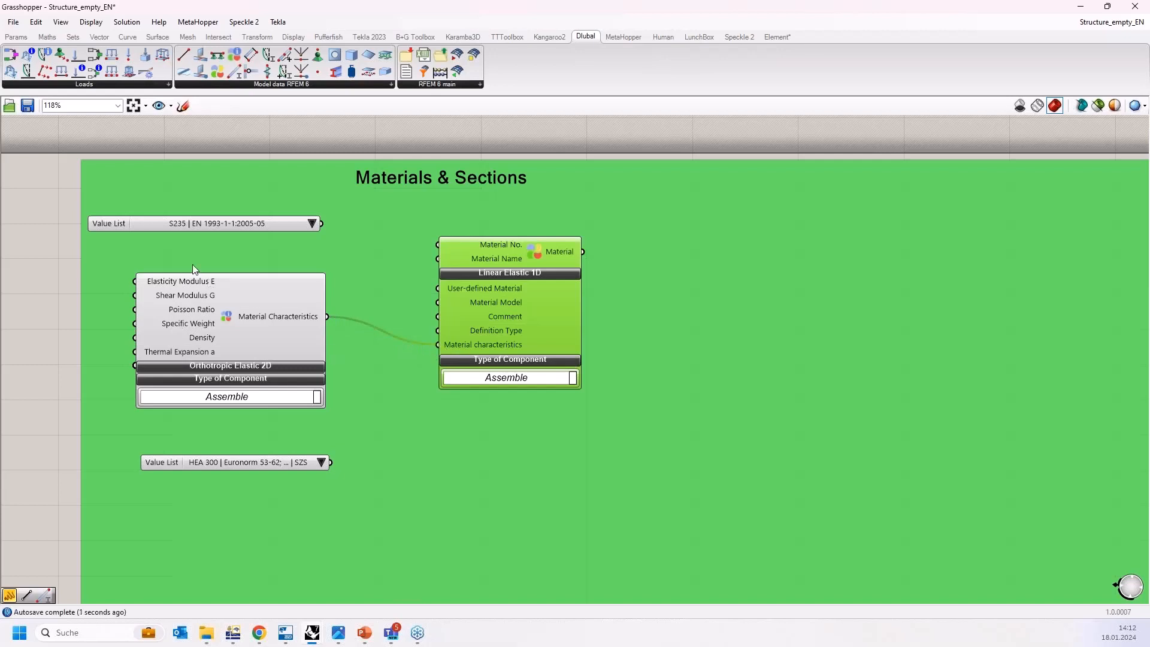
{"action": "left_click_drag", "start_coordinate": [198, 298], "coordinate": [240, 318]}
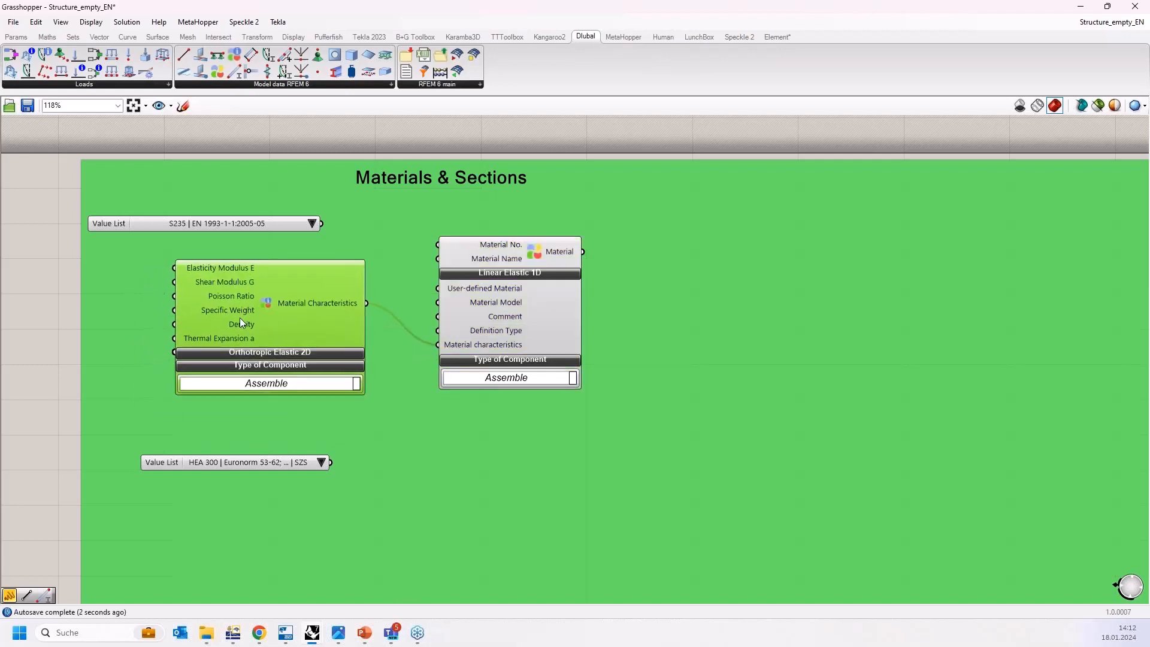
{"action": "left_click", "coordinate": [246, 353]}
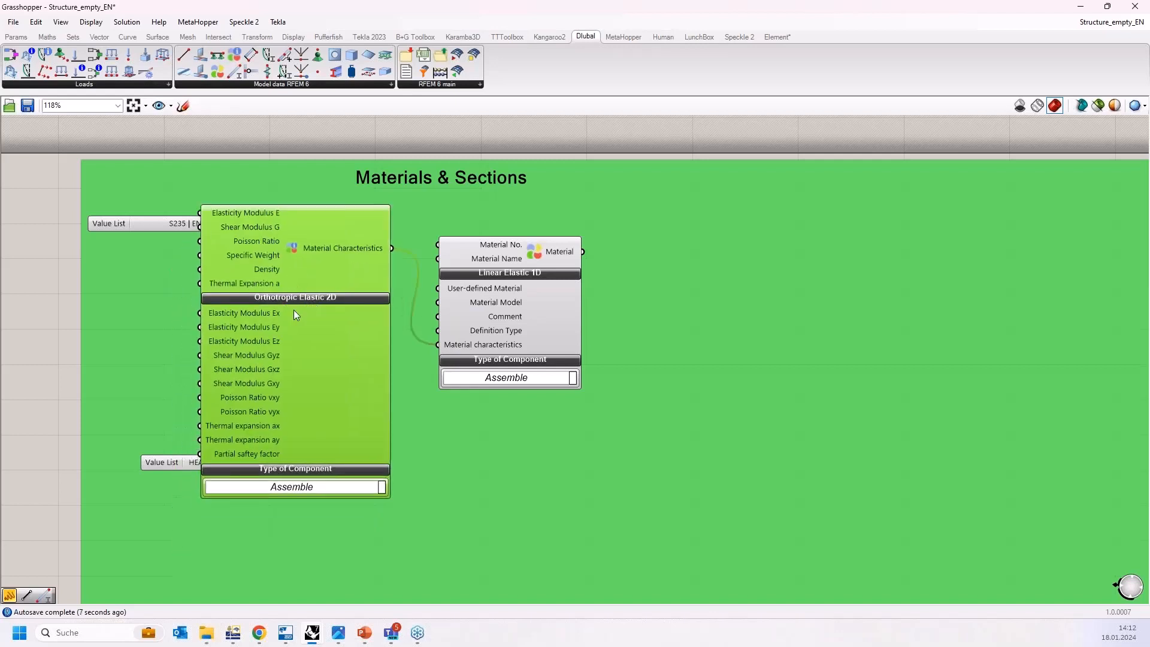
Delete the Material Characteristics component and collapse the Material component's Linear Elastic 1D inputs.
{"action": "left_click_drag", "start_coordinate": [311, 334], "coordinate": [302, 390]}
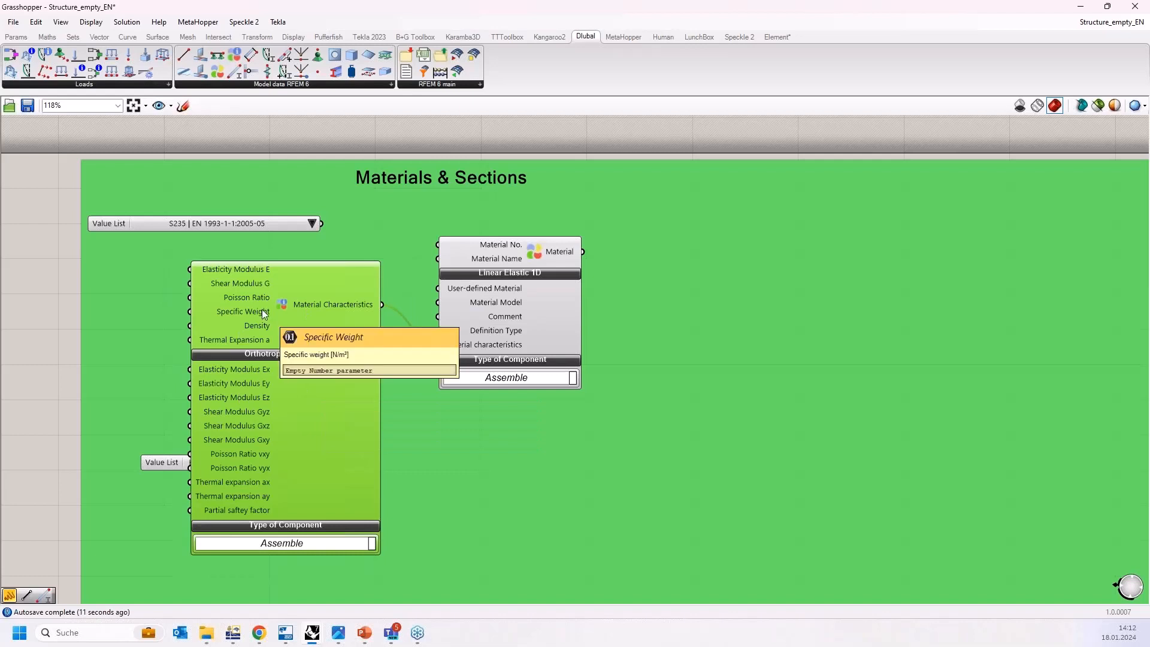
{"action": "key", "text": "Delete"}
{"action": "left_click", "coordinate": [469, 273]}
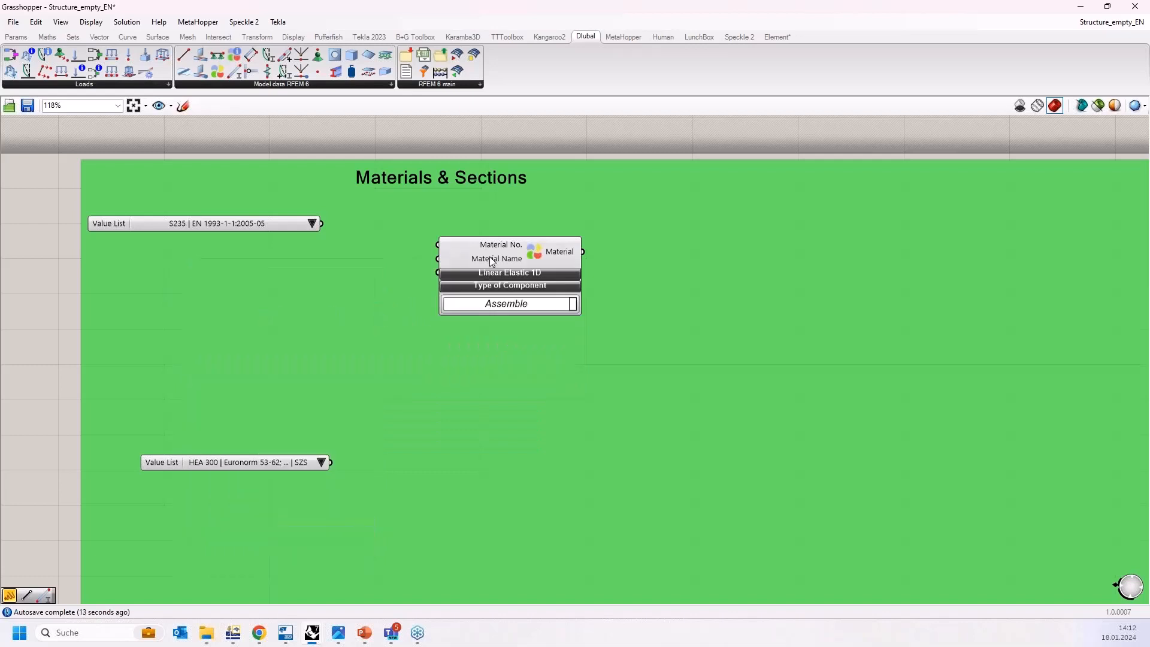
Reposition the Material component and the S235 value list so the list sits beside and slightly above the component.
{"action": "left_click_drag", "start_coordinate": [488, 258], "coordinate": [440, 237]}
{"action": "scroll", "coordinate": [254, 254], "scroll_direction": "up", "scroll_amount": 4}
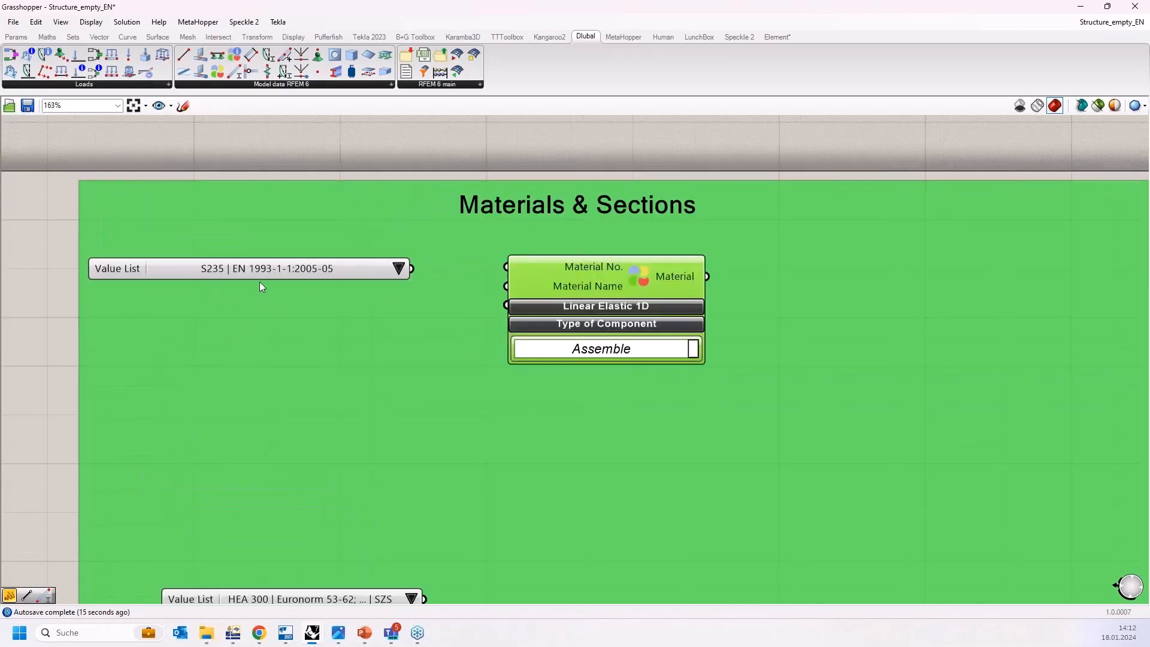
{"action": "left_click", "coordinate": [212, 230]}
{"action": "mouse_move", "coordinate": [260, 278]}
{"action": "left_mouse_down"}
{"action": "mouse_move", "coordinate": [253, 303]}
{"action": "mouse_move", "coordinate": [252, 293]}
{"action": "left_mouse_up"}
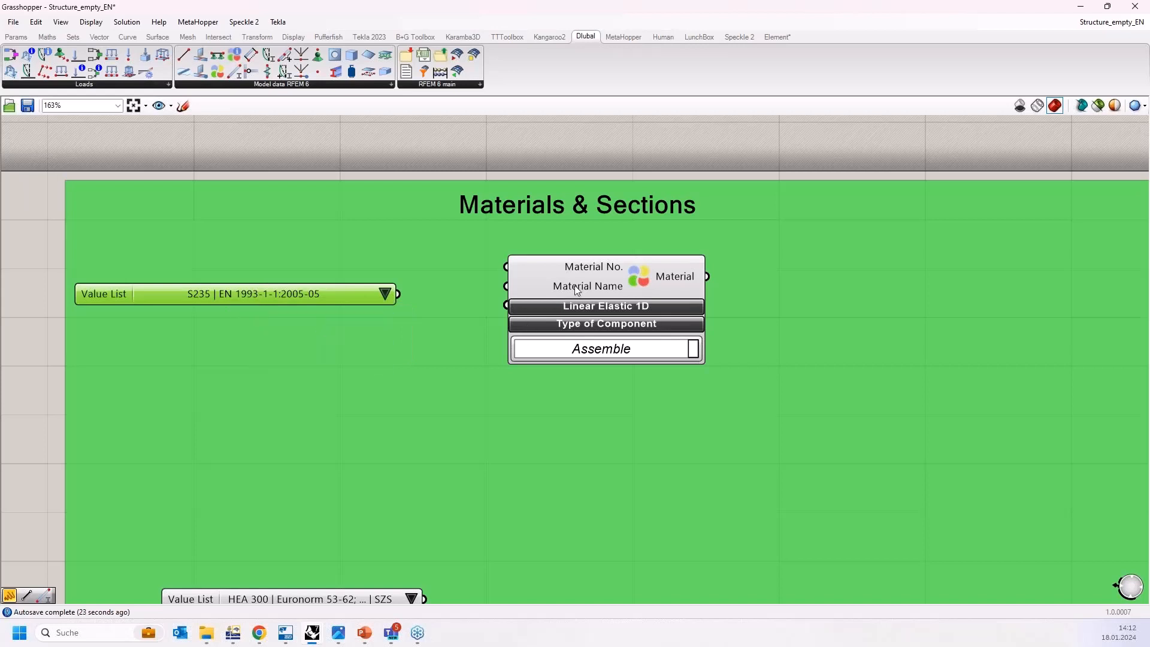
{"action": "left_click_drag", "start_coordinate": [576, 290], "coordinate": [601, 316]}
{"action": "left_click_drag", "start_coordinate": [327, 290], "coordinate": [327, 275]}
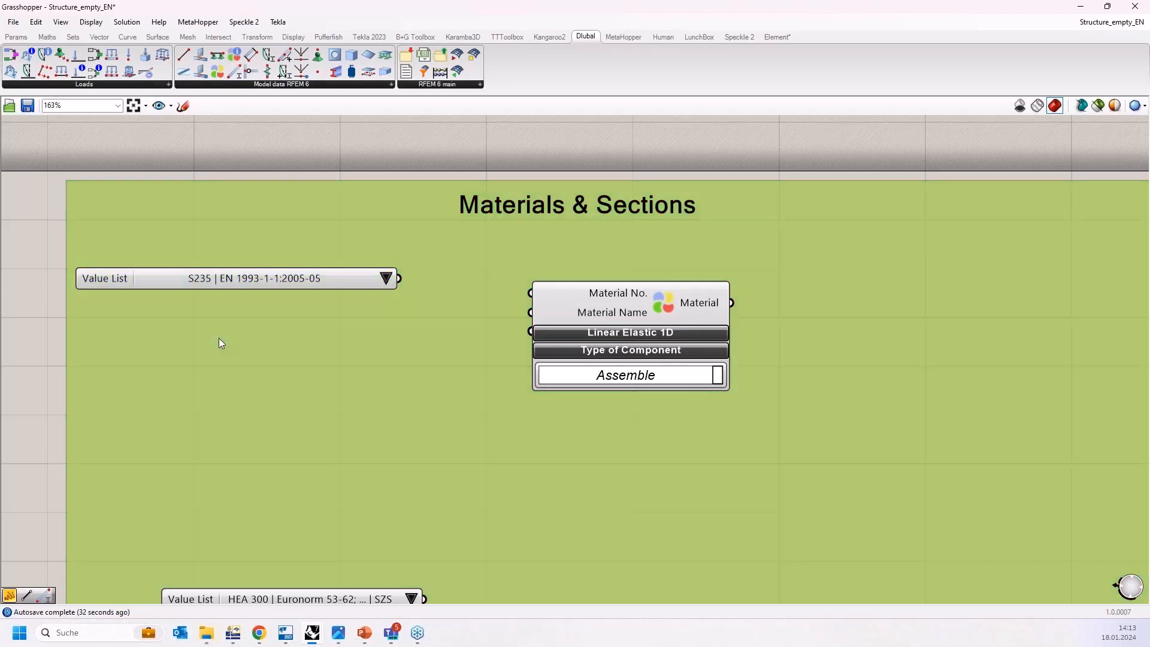
Add a Panel containing the text S235 beneath the S235 value list and adjust its placement.
{"action": "double_click", "coordinate": [218, 338]}
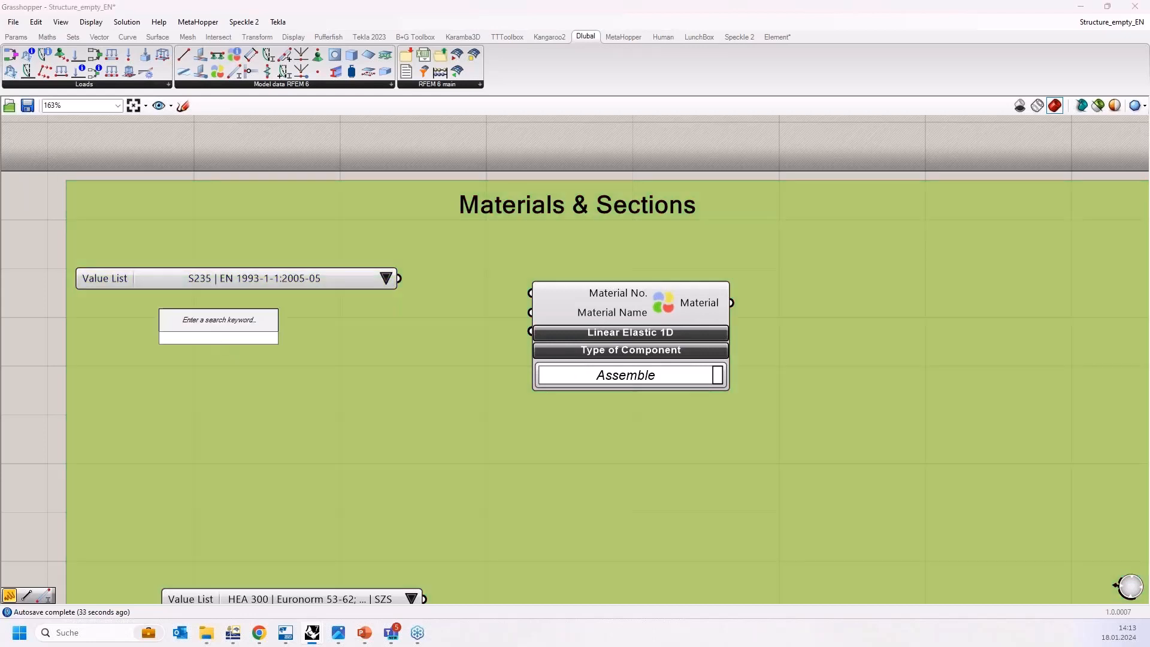
{"action": "type", "text": "\""}
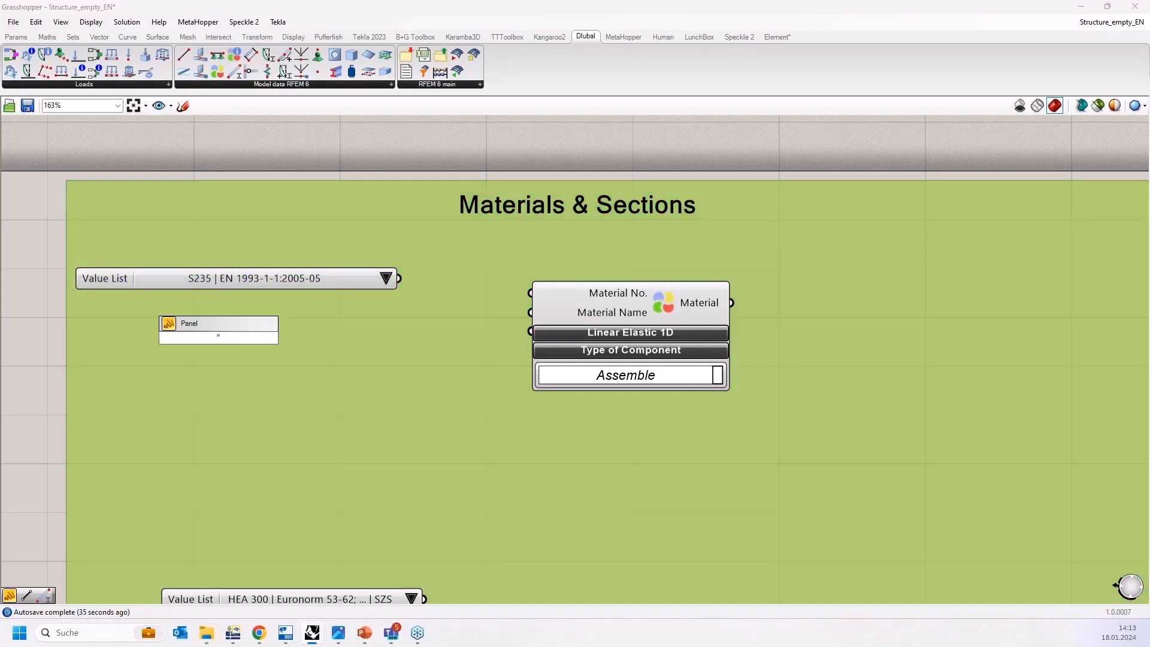
{"action": "key", "text": "Return"}
{"action": "double_click", "coordinate": [218, 338]}
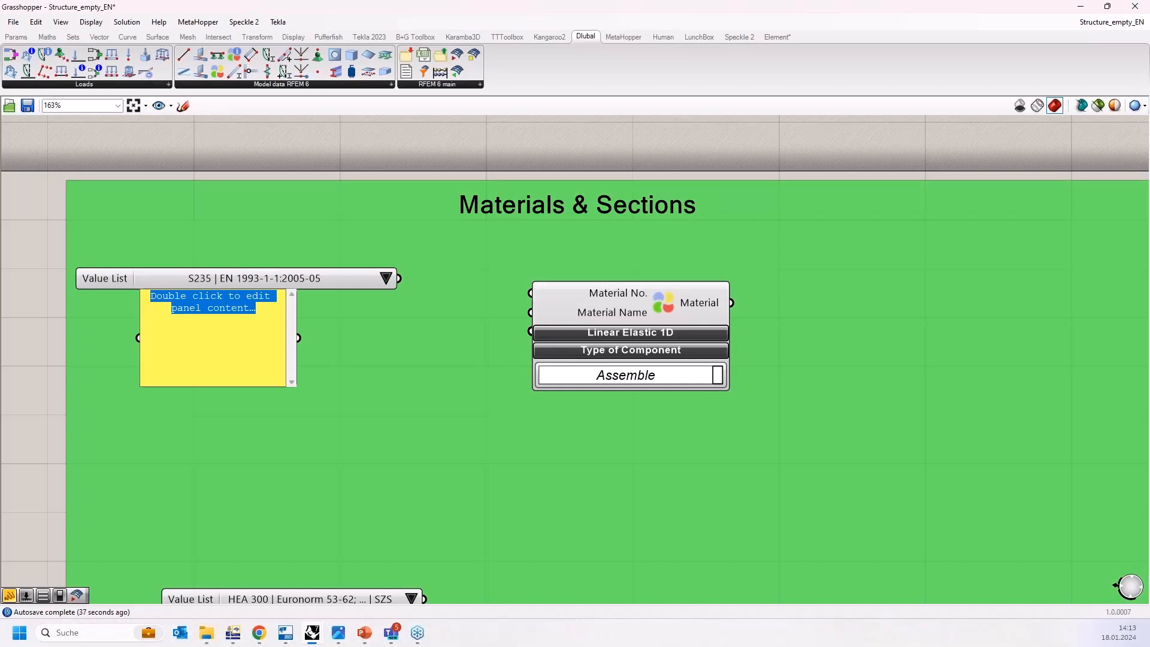
{"action": "type", "text": "S235"}
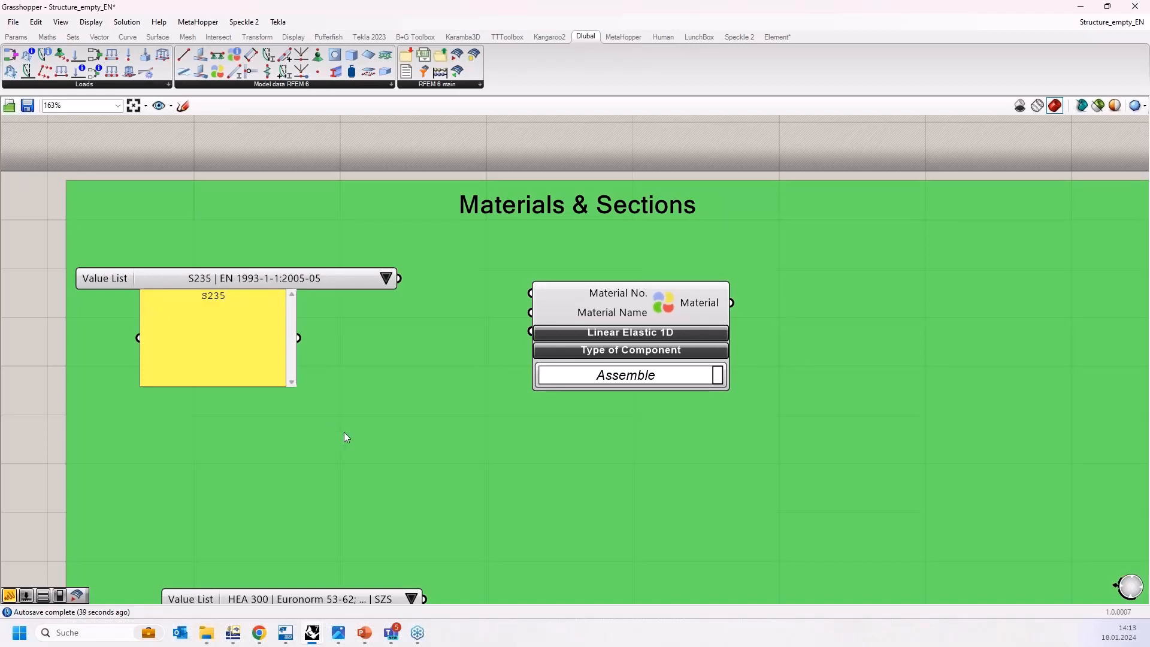
{"action": "left_click", "coordinate": [344, 437]}
{"action": "left_click_drag", "start_coordinate": [244, 359], "coordinate": [296, 359]}
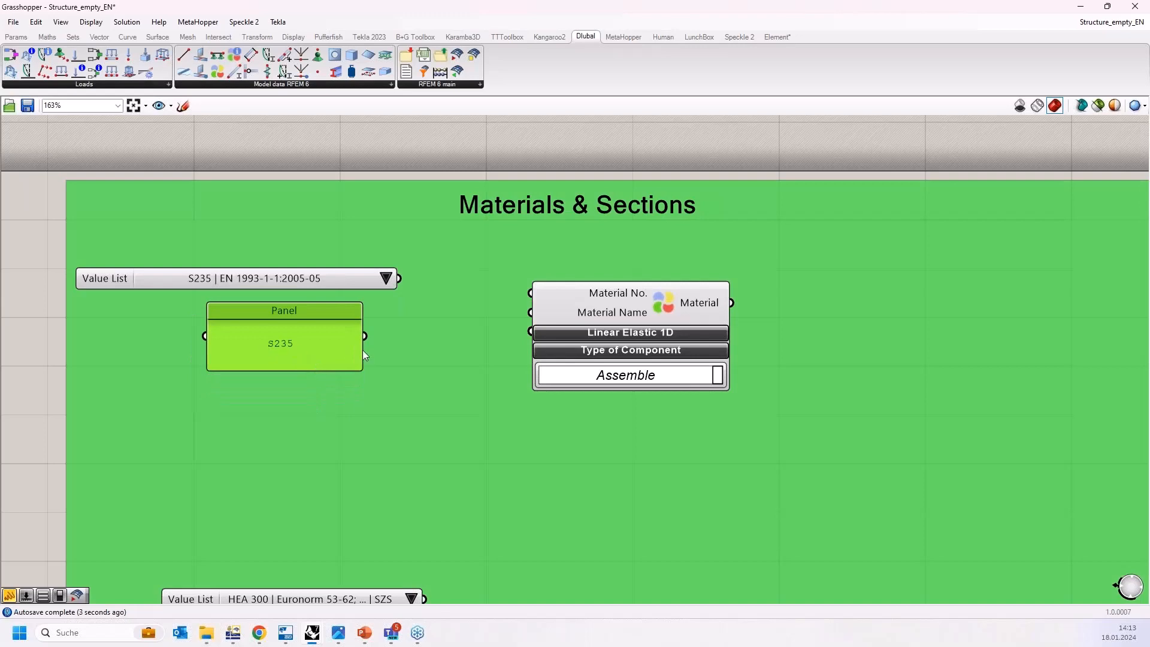
Switch to RFEM, maximize its window and examine the full material name in the first row of the Materials table.
{"action": "left_click", "coordinate": [233, 637]}
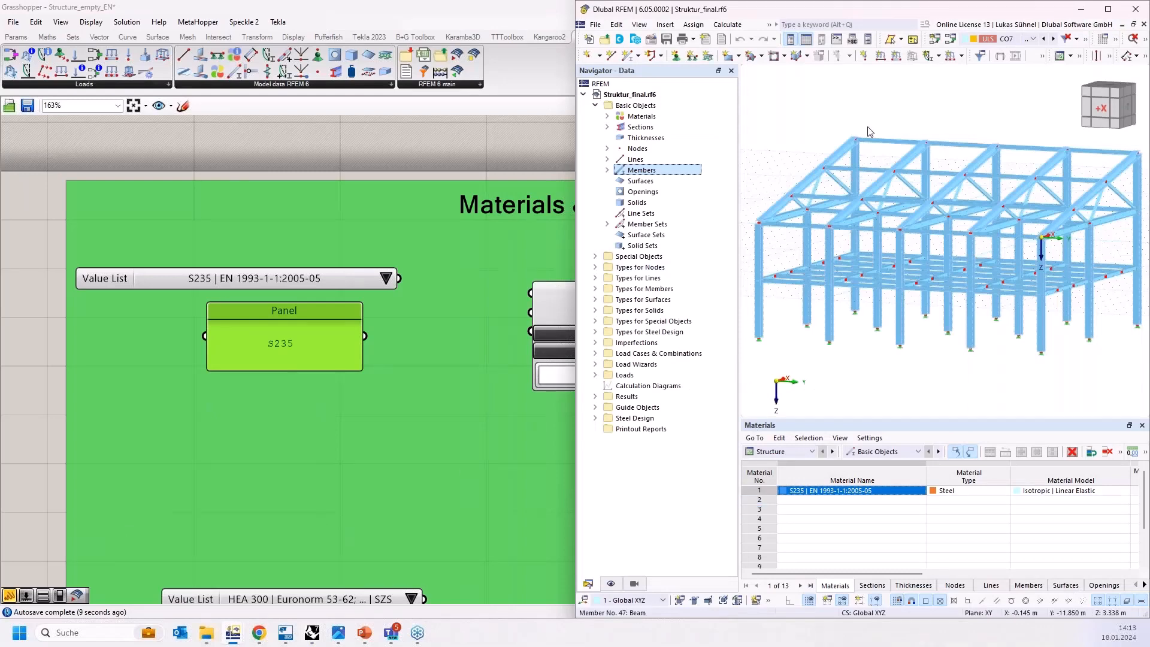
{"action": "left_click", "coordinate": [1109, 10]}
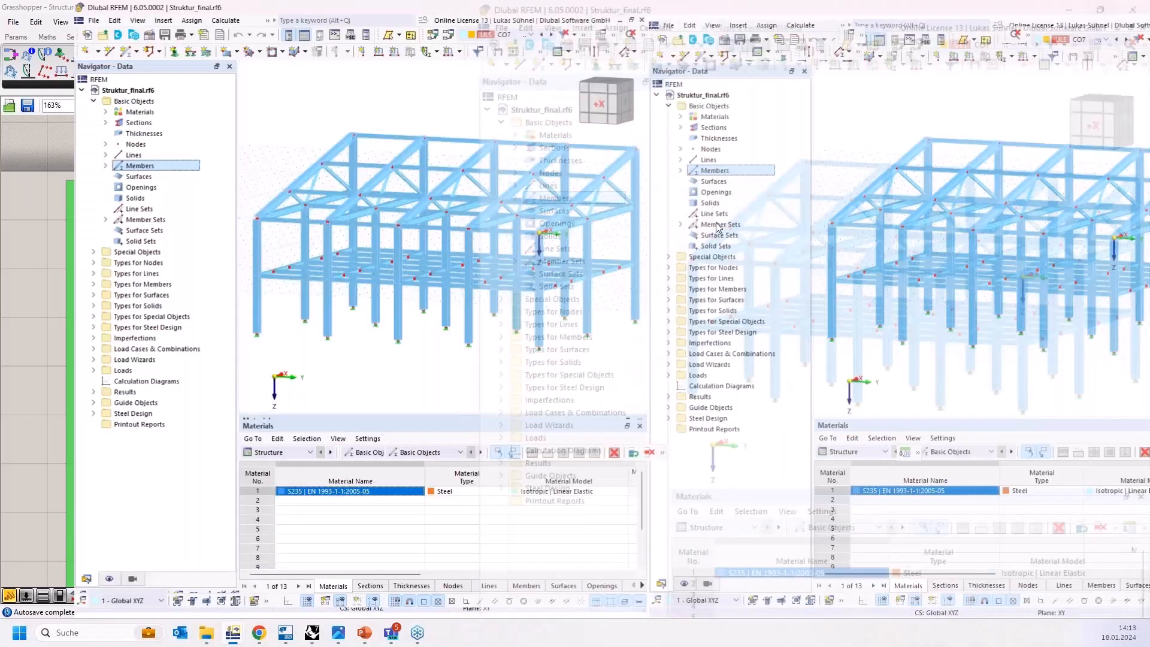
{"action": "left_click", "coordinate": [248, 520]}
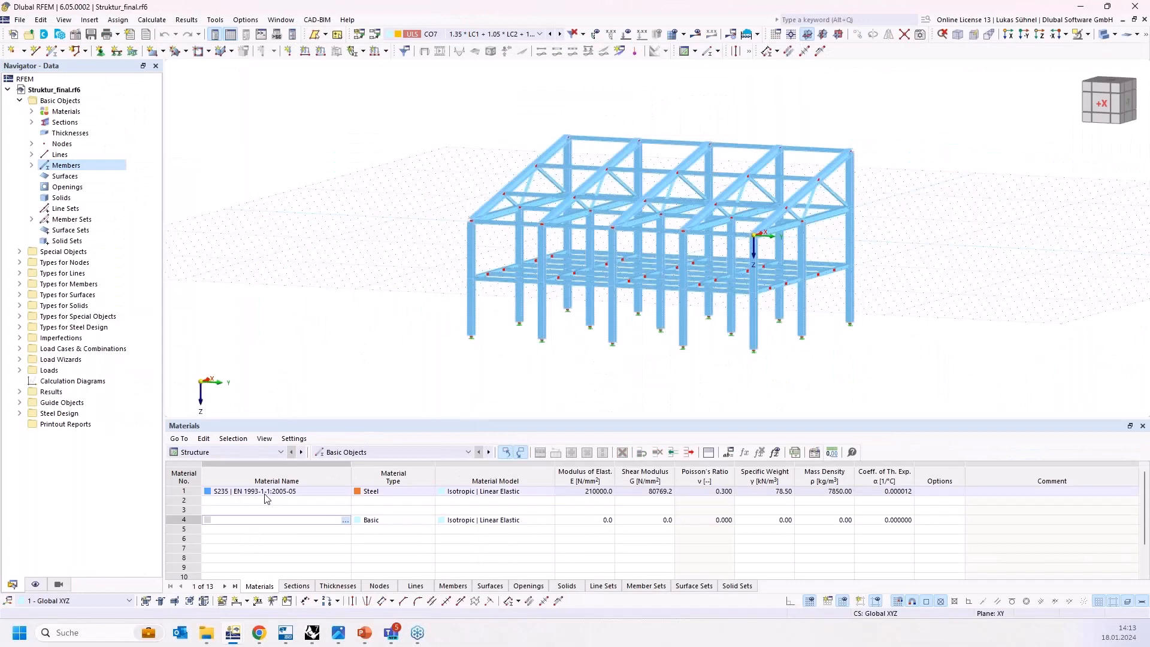
{"action": "left_click", "coordinate": [273, 492]}
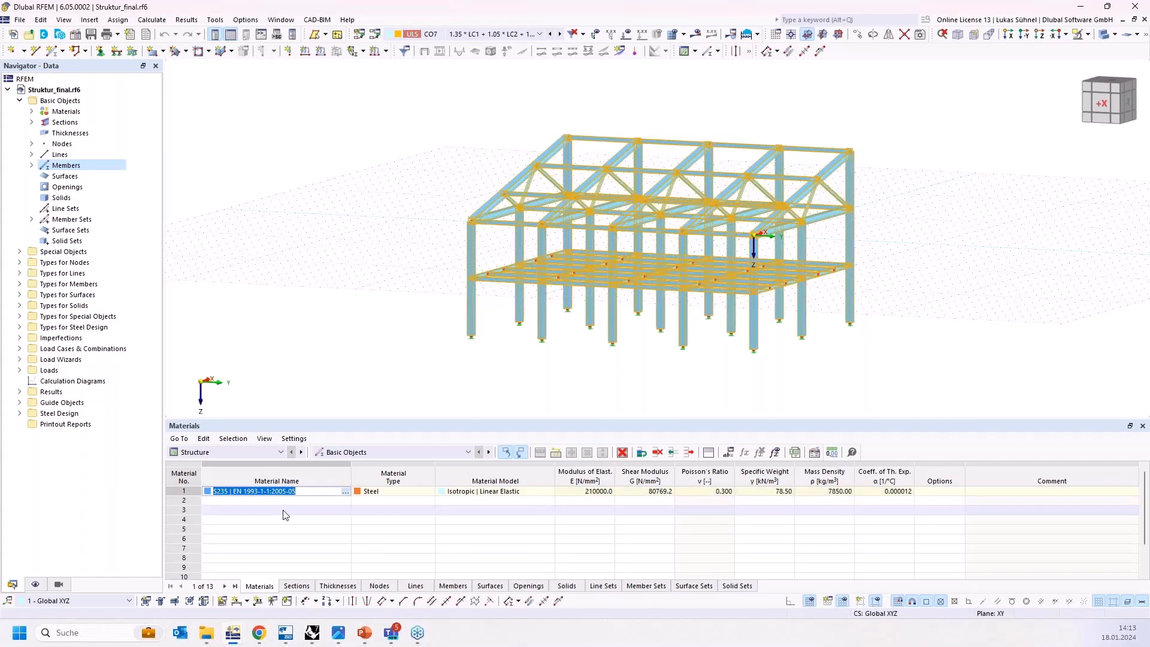
{"action": "left_click", "coordinate": [392, 105]}
In the CAD-BIM conversion tables, pick C40/50 from the material library in a new row, copy its full name and discard the table changes.
{"action": "left_click", "coordinate": [316, 20]}
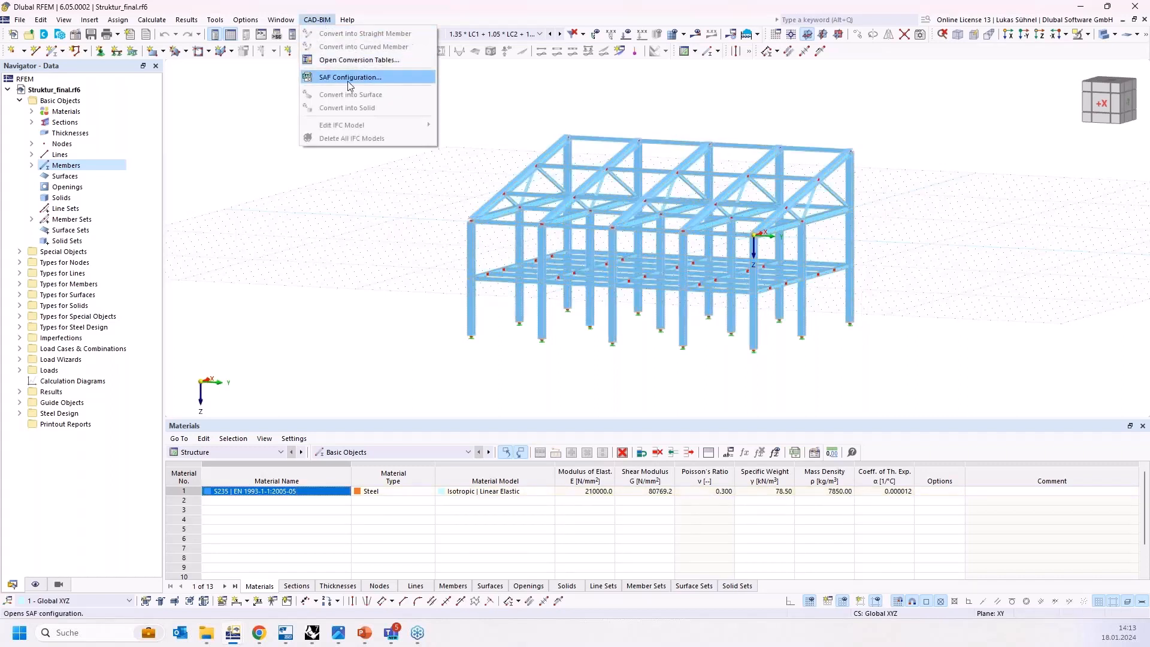
{"action": "left_click", "coordinate": [351, 60]}
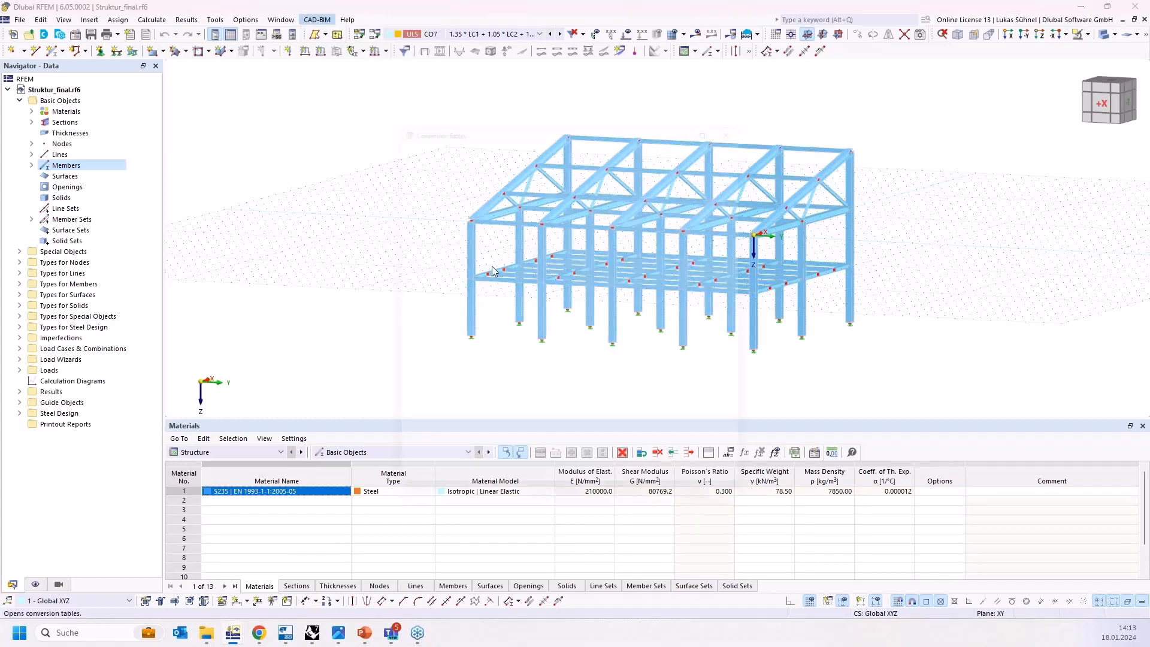
{"action": "left_click", "coordinate": [662, 256]}
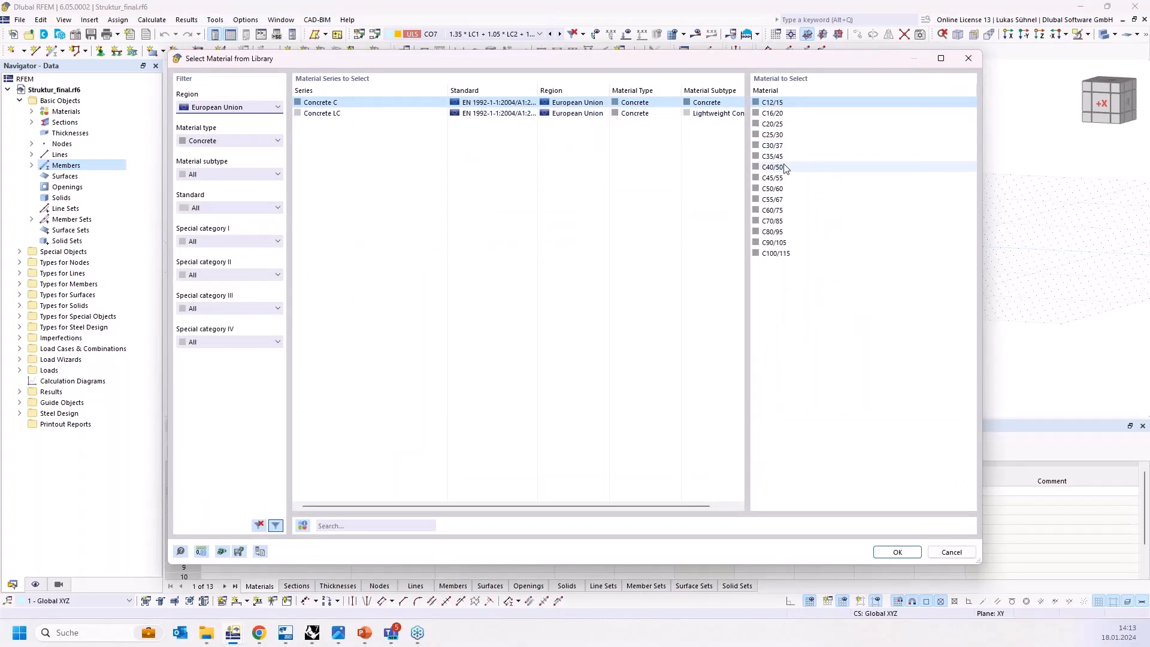
{"action": "double_click", "coordinate": [786, 168]}
{"action": "left_click", "coordinate": [598, 255]}
{"action": "key", "text": "ctrl+c"}
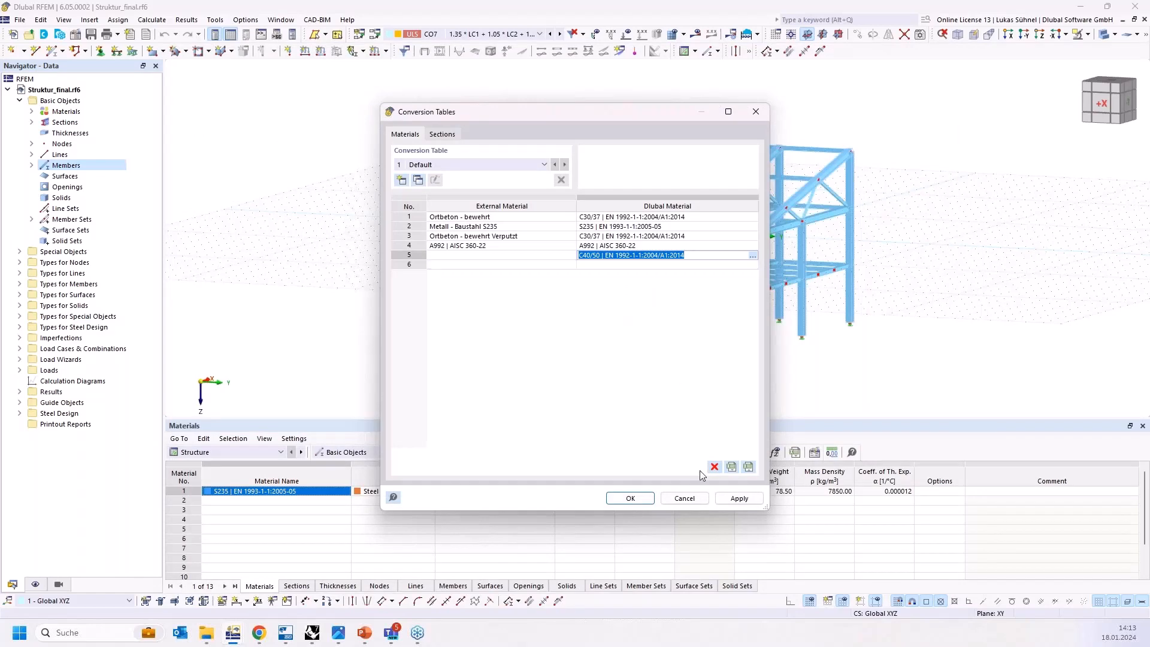
{"action": "left_click", "coordinate": [683, 498]}
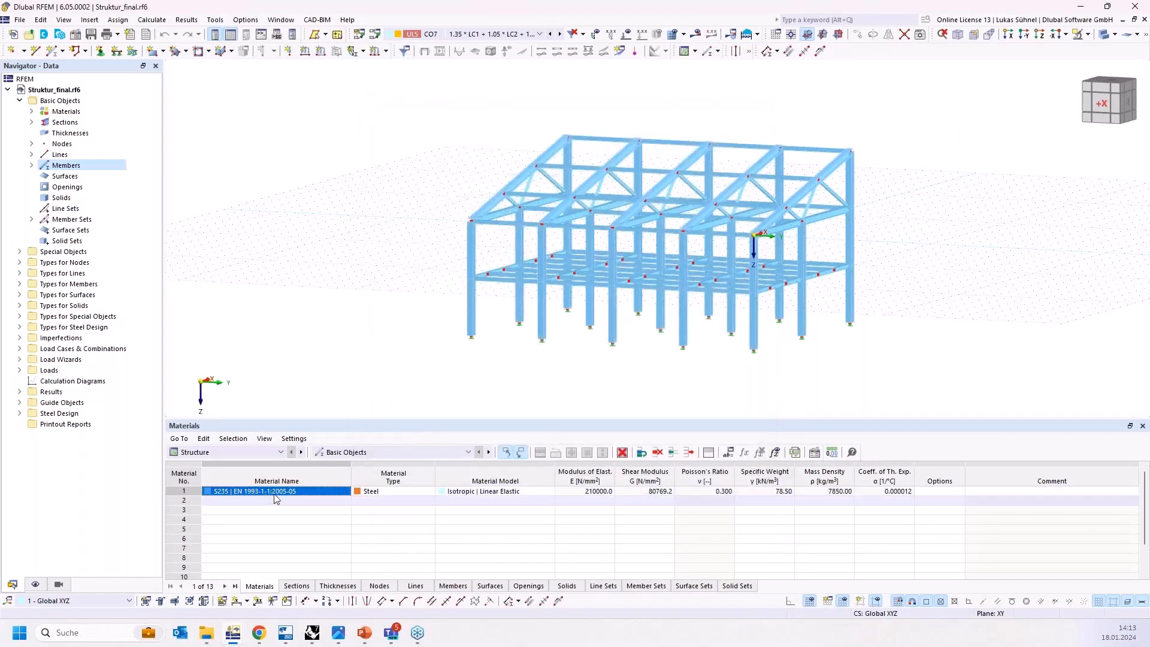
In the program options, switch Full material description off and on again, and accept the settings.
{"action": "left_click", "coordinate": [246, 20]}
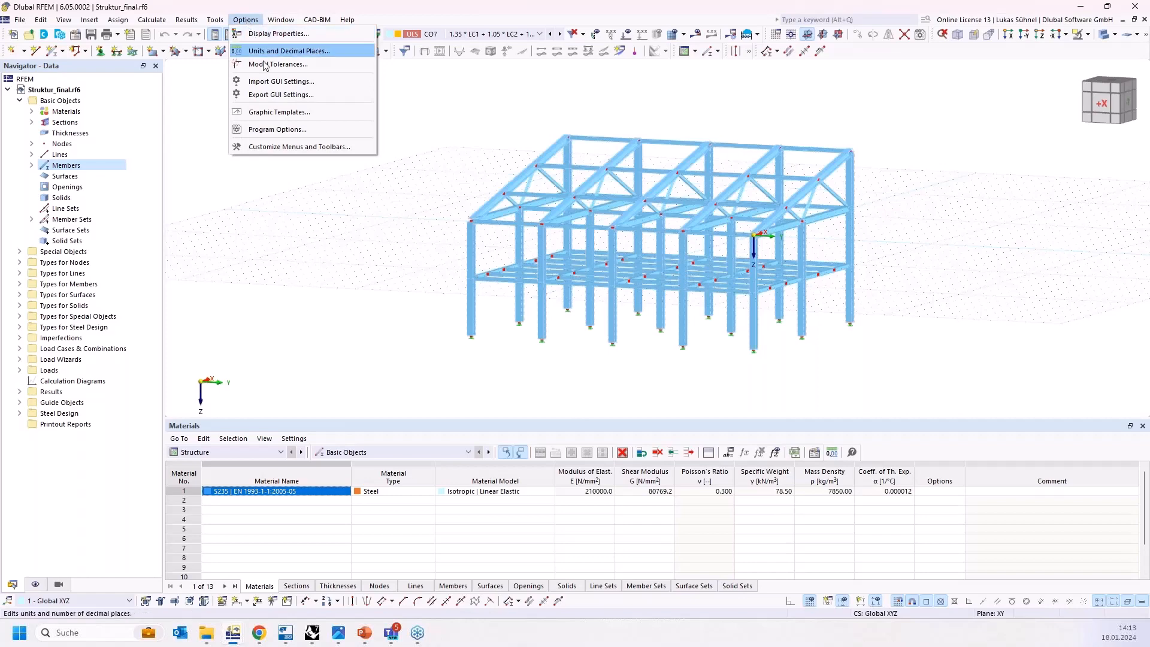
{"action": "left_click", "coordinate": [286, 130]}
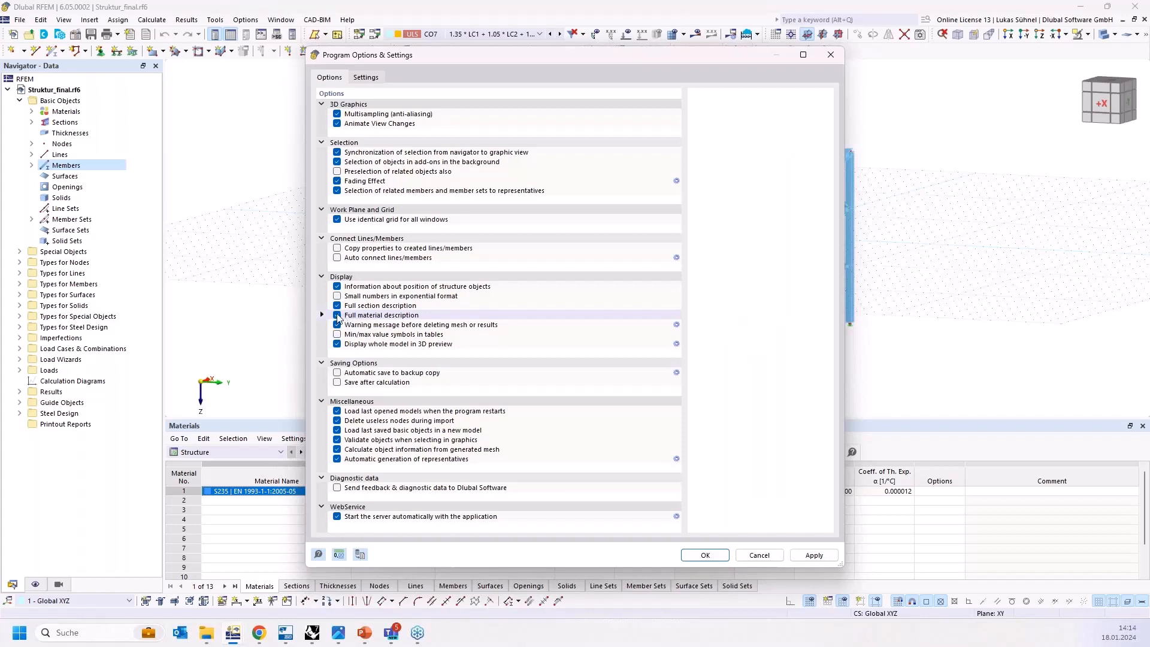
{"action": "left_click", "coordinate": [337, 315]}
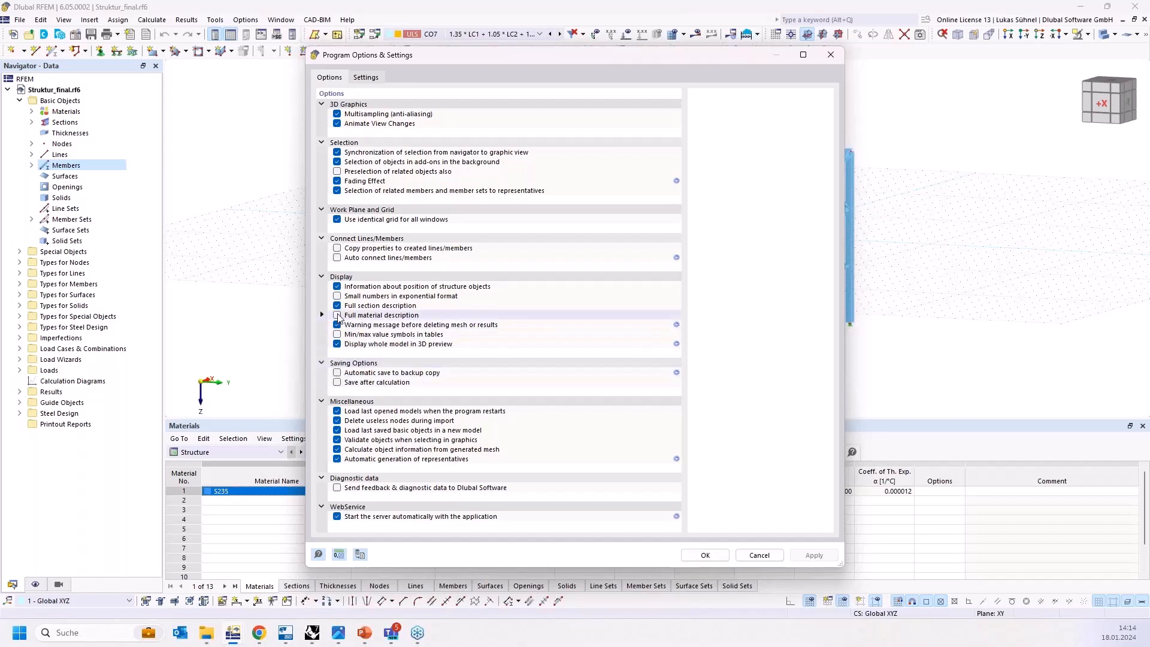
{"action": "left_click", "coordinate": [337, 315]}
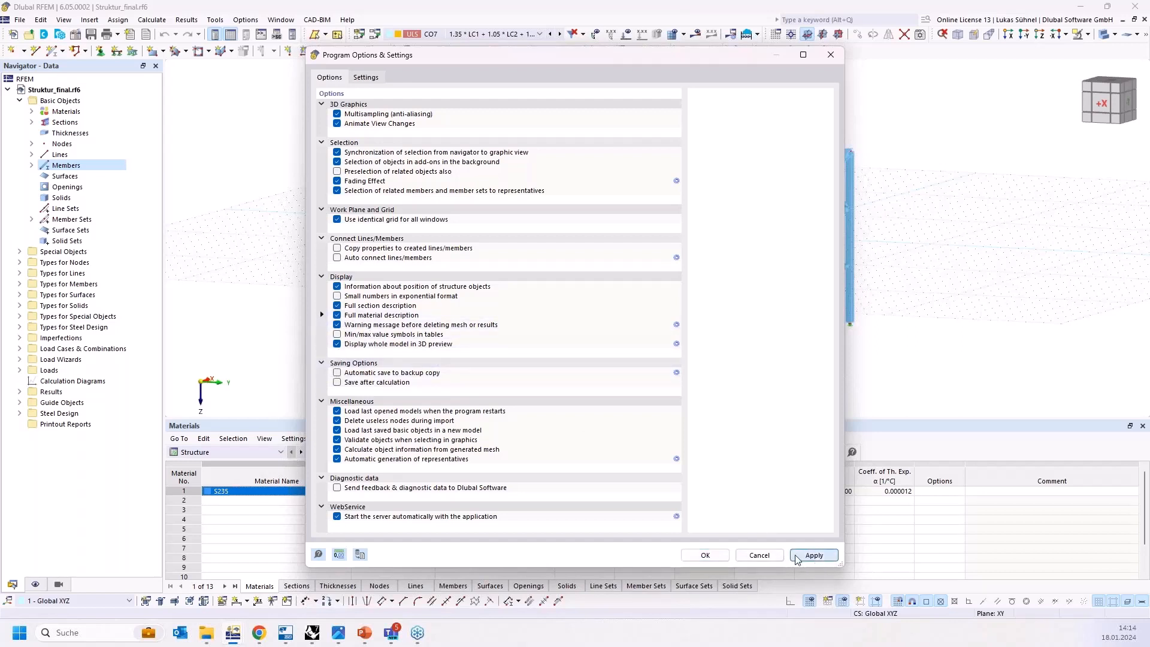
{"action": "left_click", "coordinate": [705, 555]}
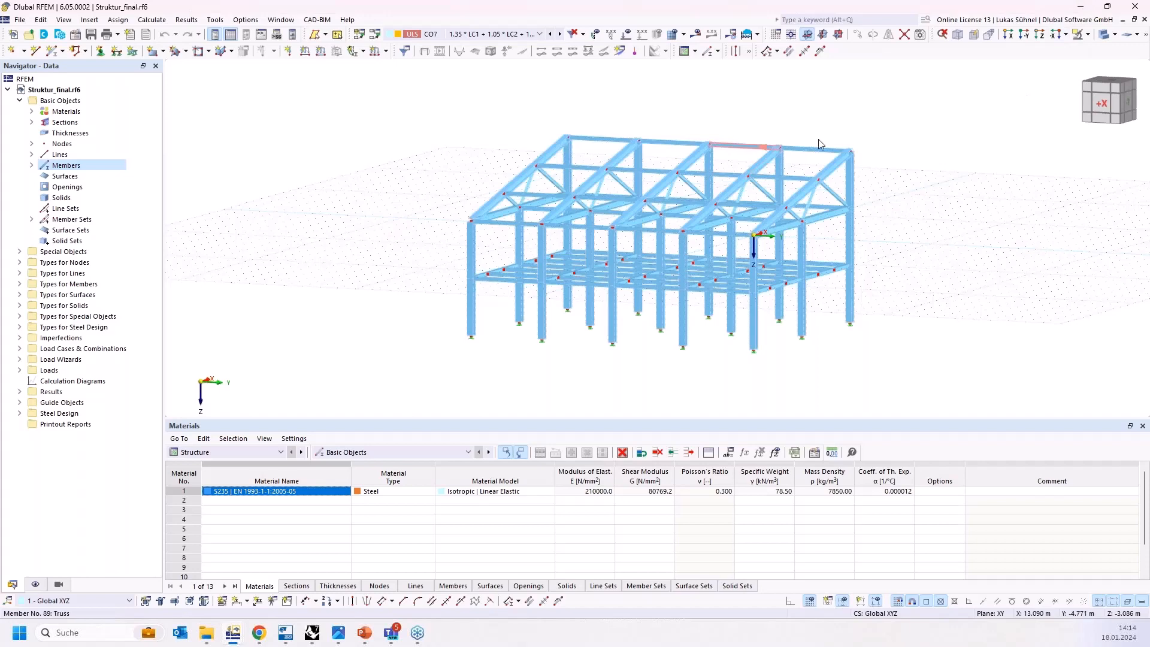
Return to Grasshopper and replace the panel's text with the copied name C40/50 | EN 1992-1-1:2004/A1:2014.
{"action": "left_click", "coordinate": [1081, 6]}
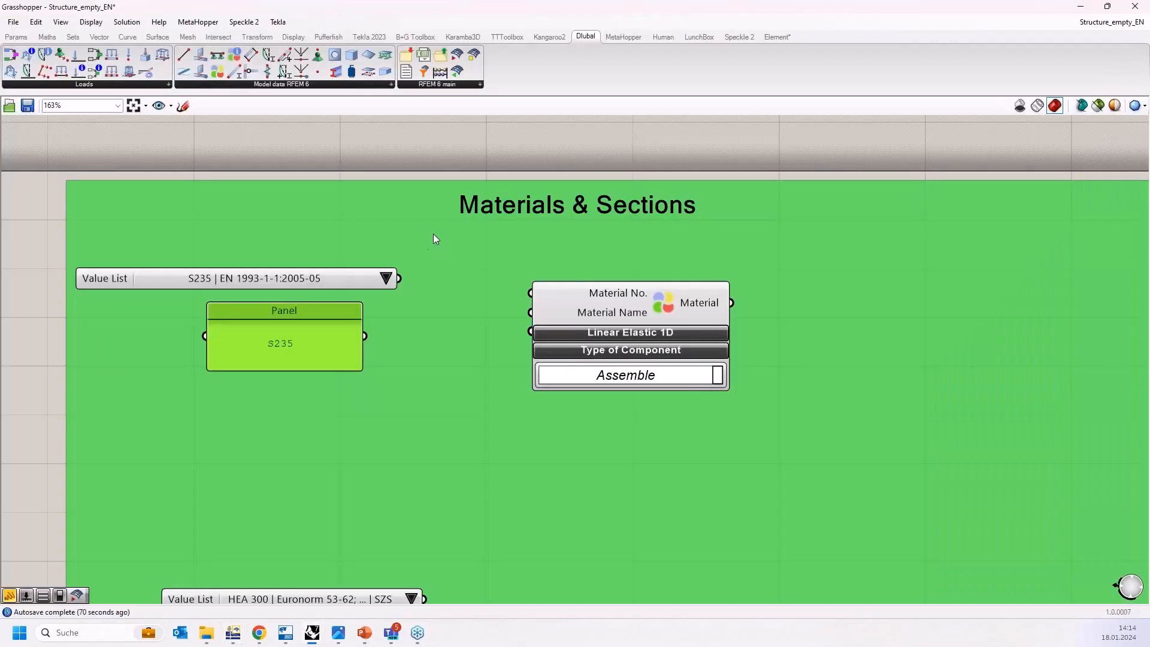
{"action": "double_click", "coordinate": [303, 343]}
{"action": "key", "text": "ctrl+v"}
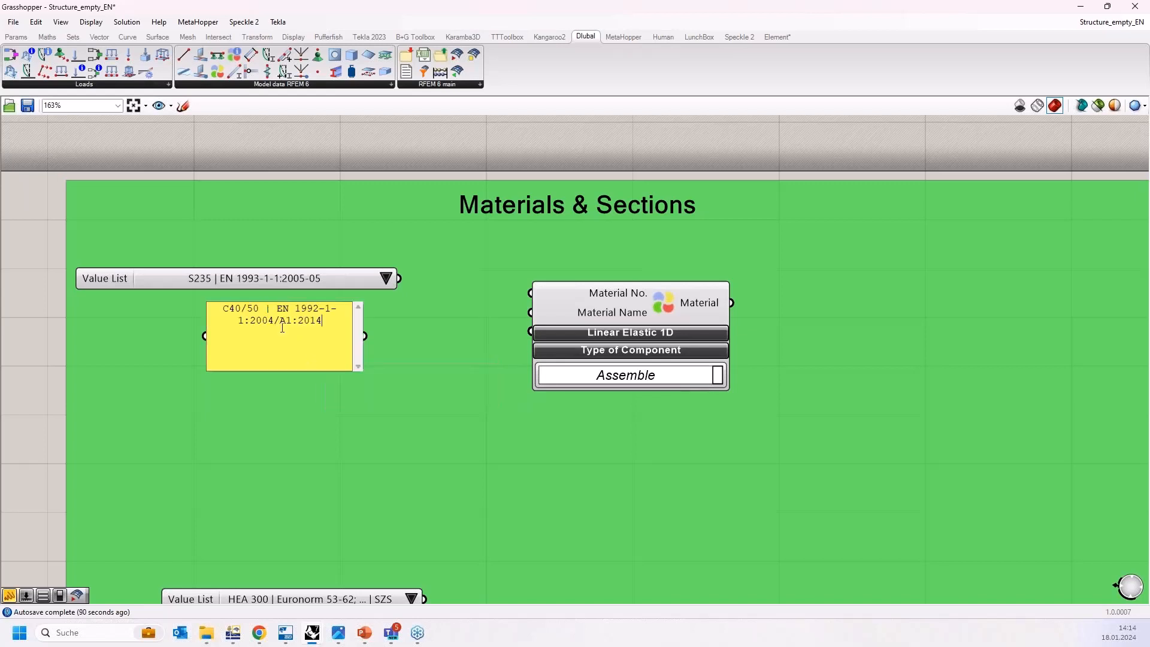
{"action": "left_click", "coordinate": [268, 410]}
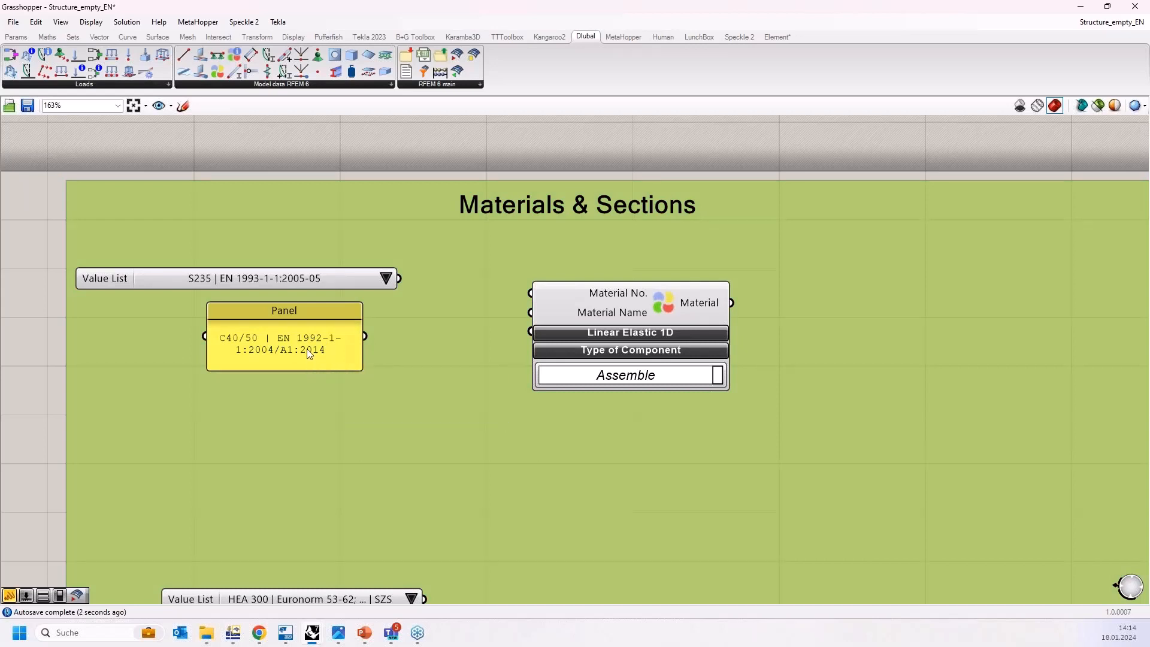
Widen the C40/50 panel to fit its text on one line beneath the S235 value list, and delete the panel.
{"action": "left_click", "coordinate": [307, 349]}
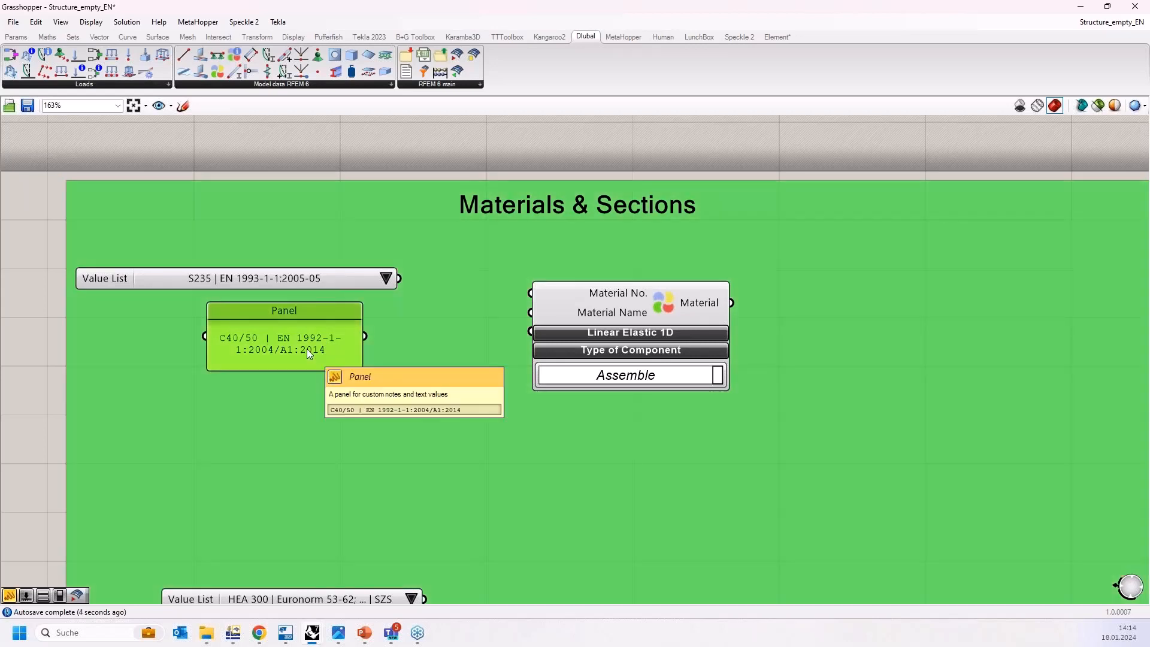
{"action": "left_click_drag", "start_coordinate": [307, 348], "coordinate": [315, 387]}
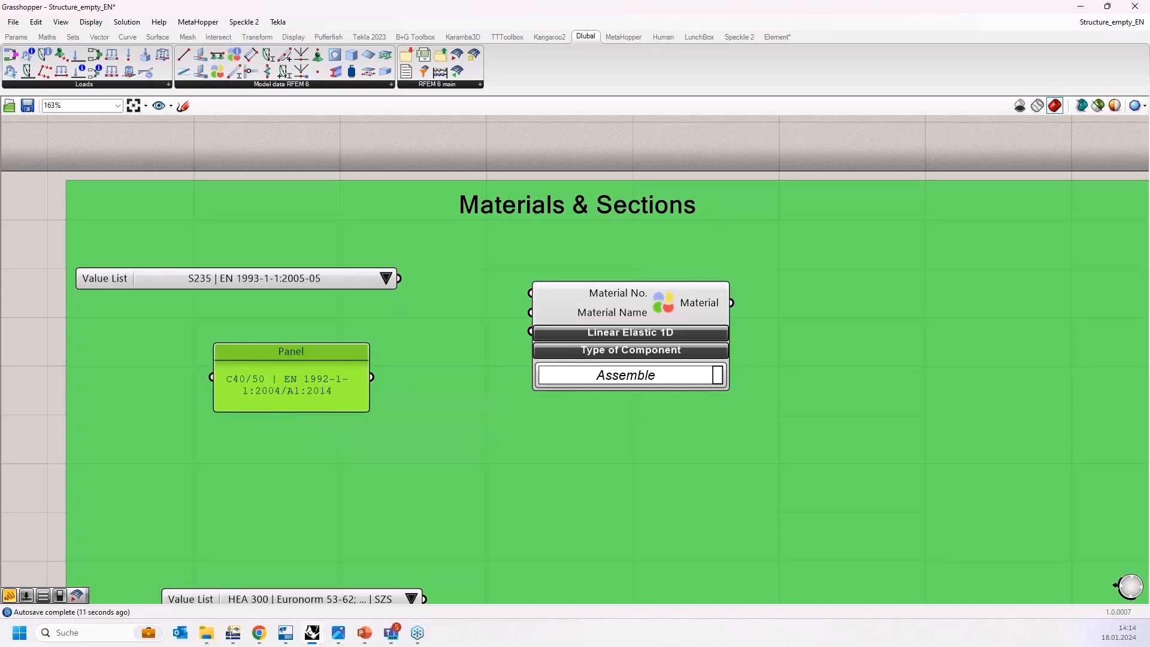
{"action": "left_click_drag", "start_coordinate": [369, 383], "coordinate": [463, 383]}
{"action": "right_click", "coordinate": [354, 382]}
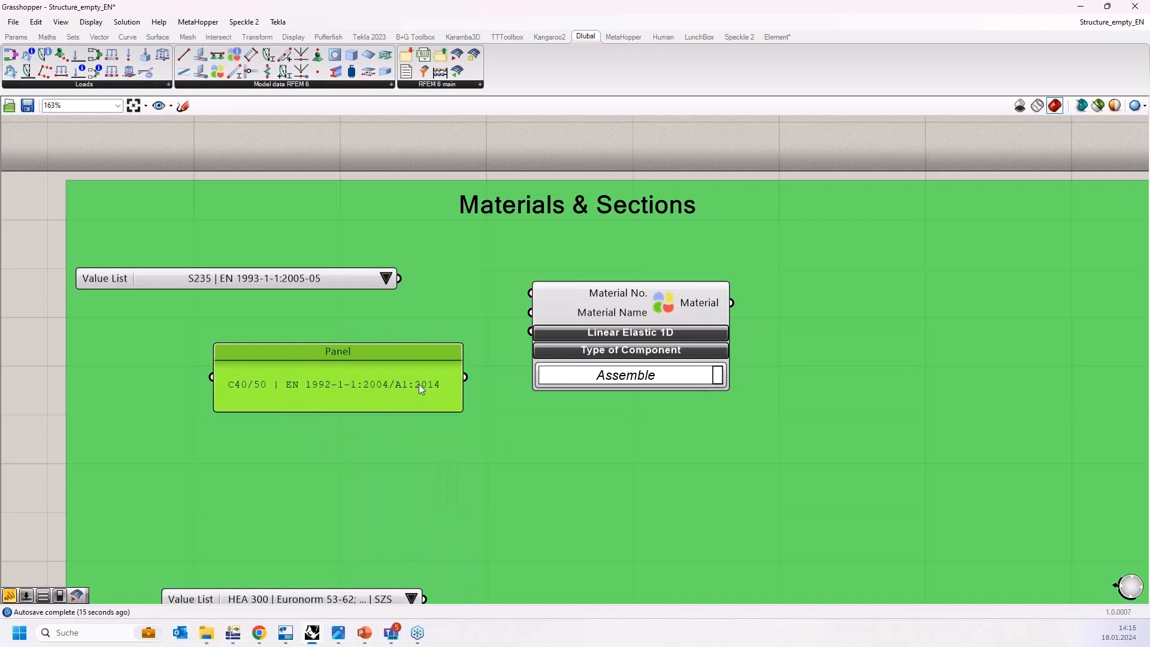
{"action": "left_click_drag", "start_coordinate": [304, 388], "coordinate": [169, 352]}
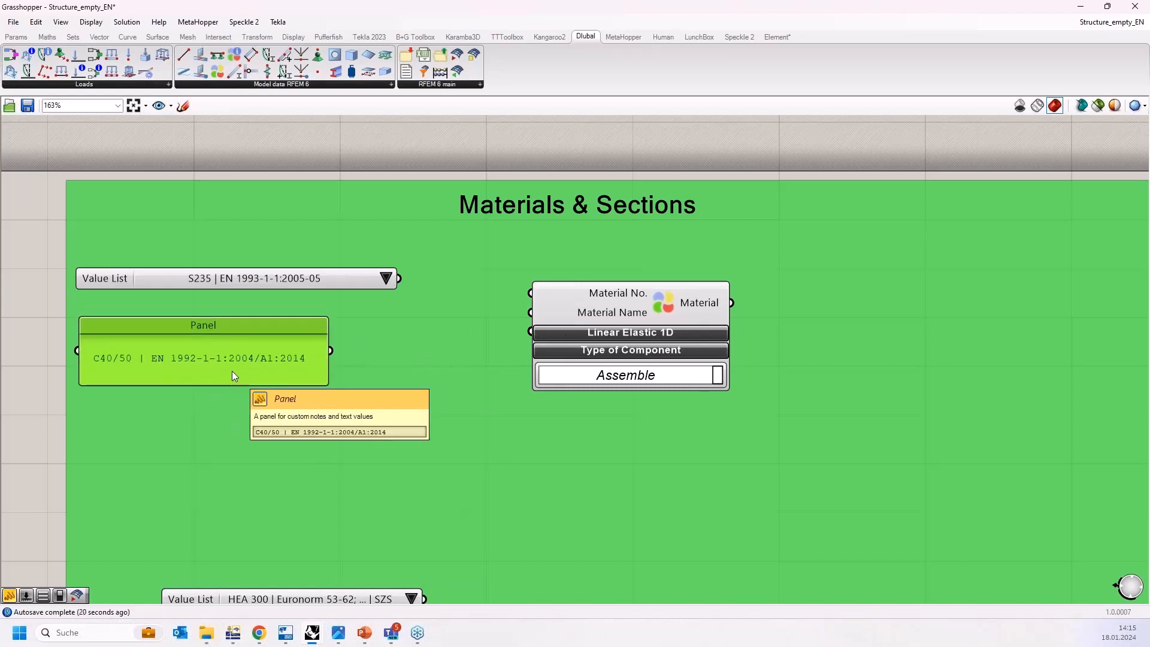
{"action": "key", "text": "Delete"}
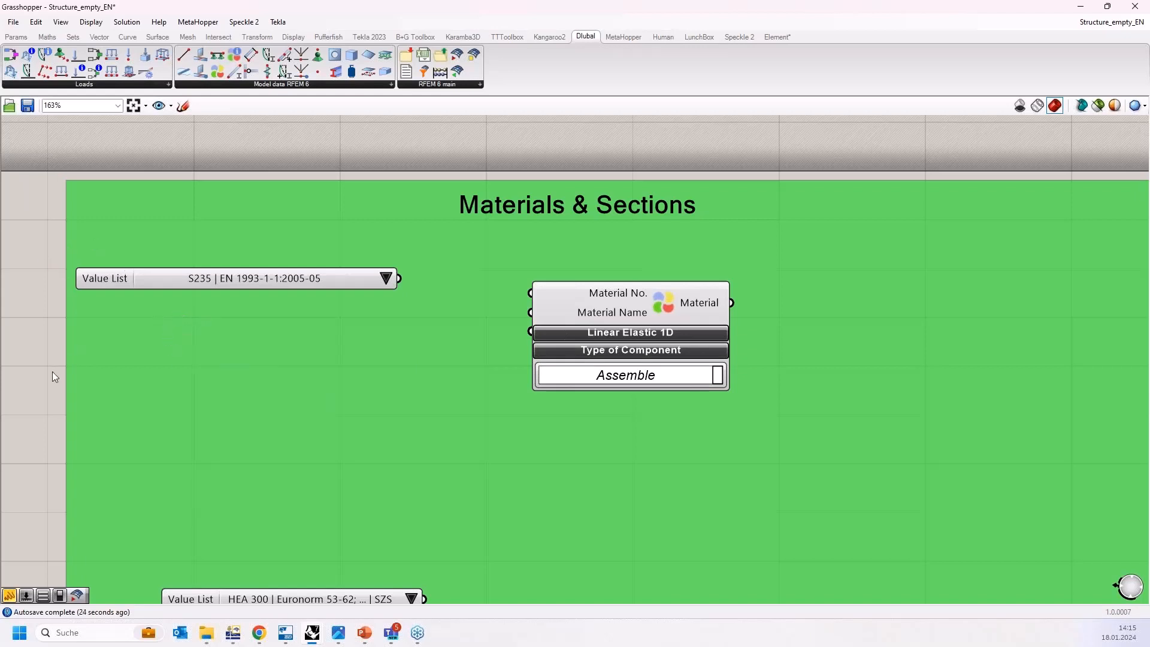
Add a new Value List component between the S235 and HEA 300 lists and open its selectable entries.
{"action": "double_click", "coordinate": [42, 285]}
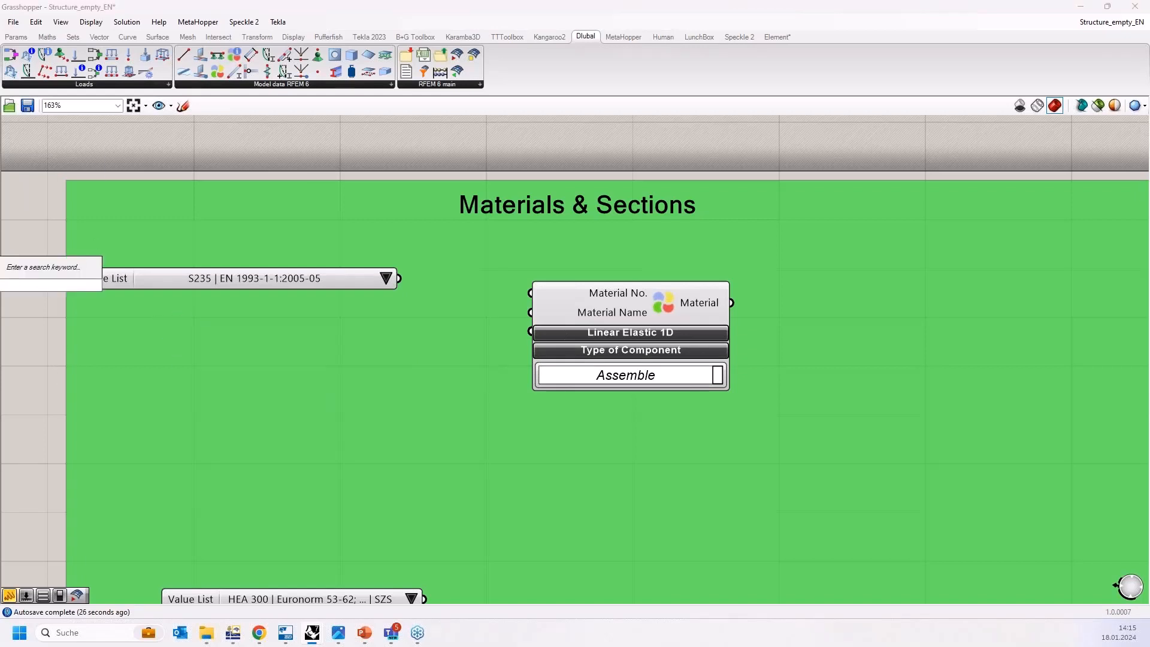
{"action": "type", "text": "val"}
{"action": "left_click", "coordinate": [49, 274]}
{"action": "left_click_drag", "start_coordinate": [49, 285], "coordinate": [303, 378]}
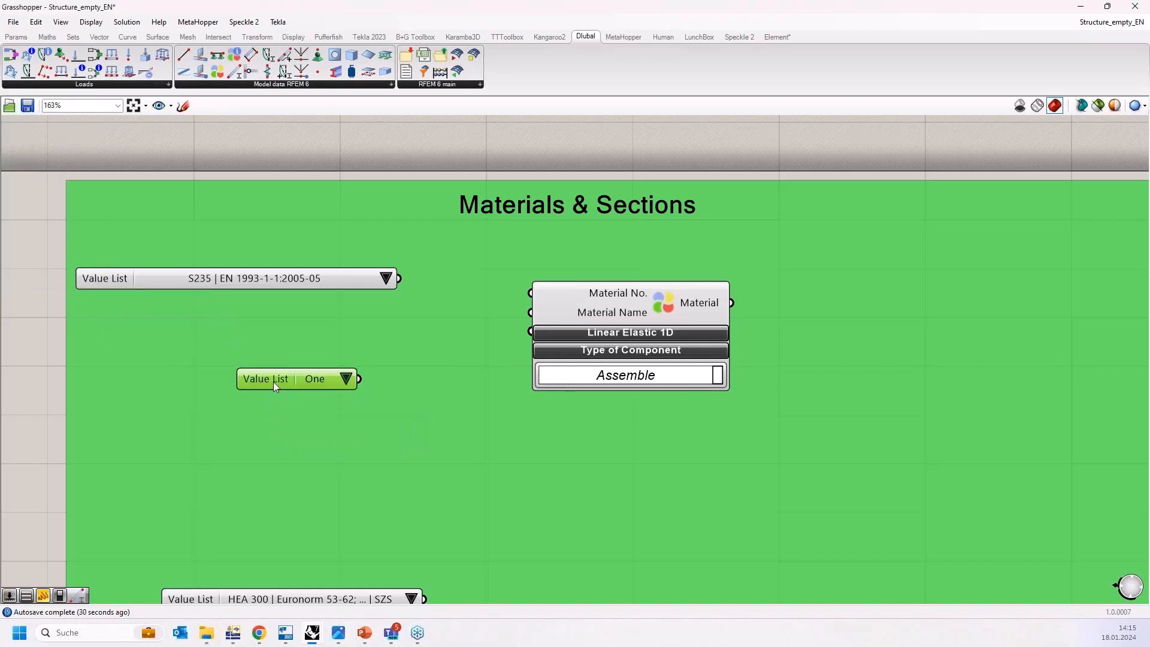
{"action": "left_click", "coordinate": [348, 381]}
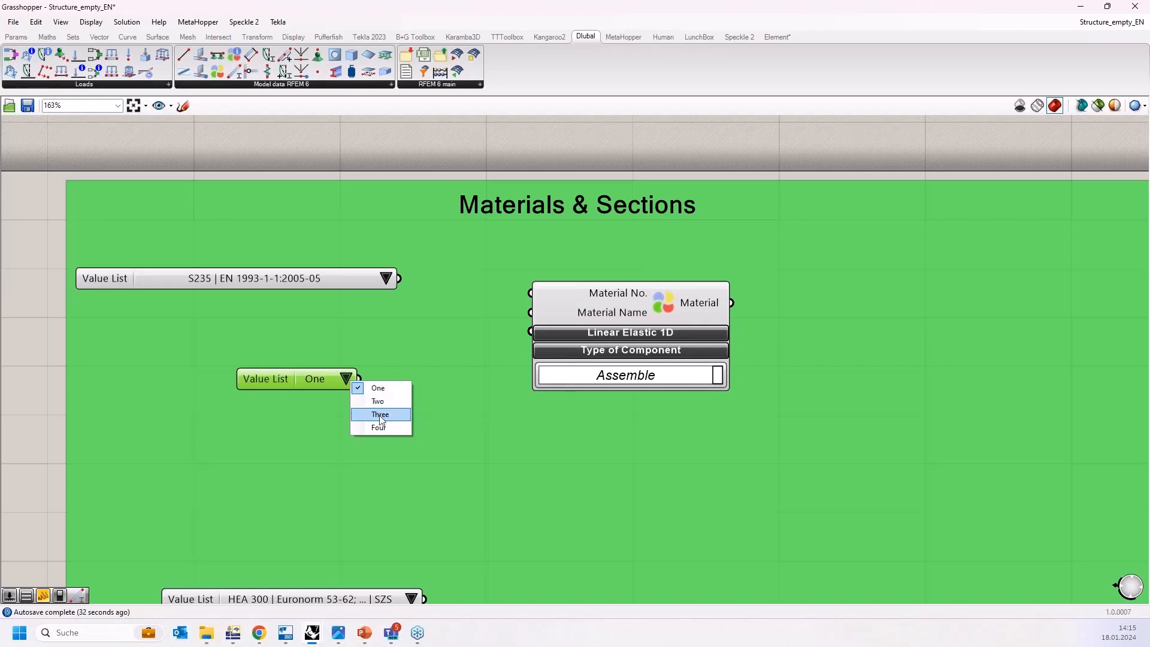
Replace the new Value List's default constants with the text areg, accept the change, and delete that list.
{"action": "right_click", "coordinate": [260, 378]}
{"action": "left_click", "coordinate": [290, 401]}
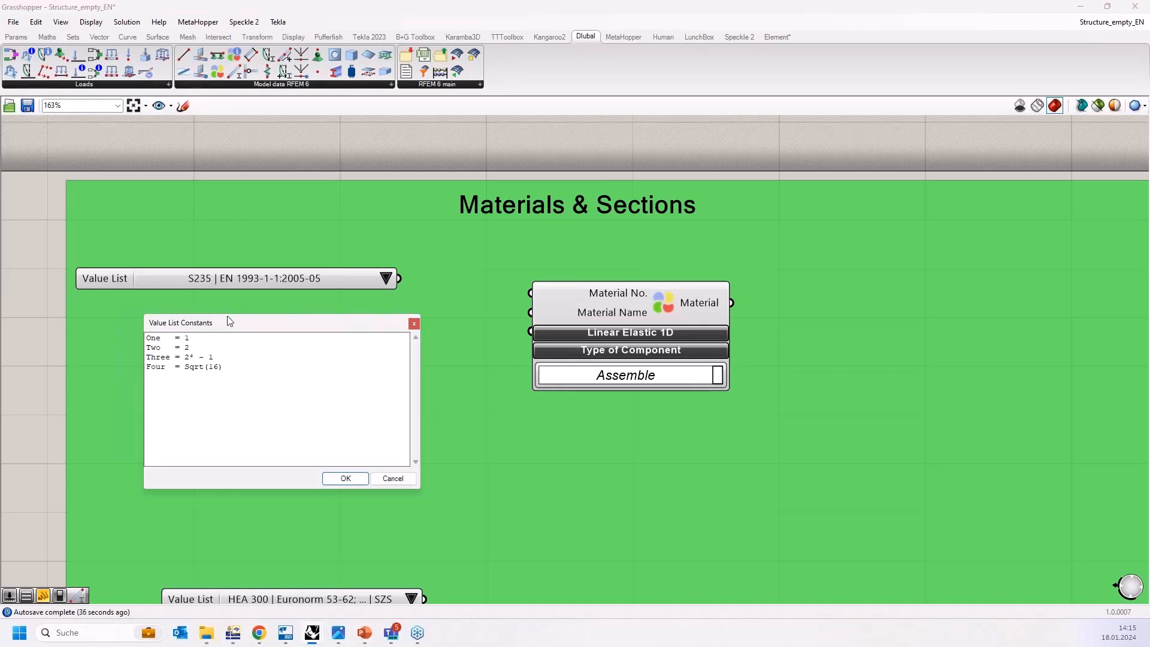
{"action": "left_click_drag", "start_coordinate": [228, 320], "coordinate": [439, 346]}
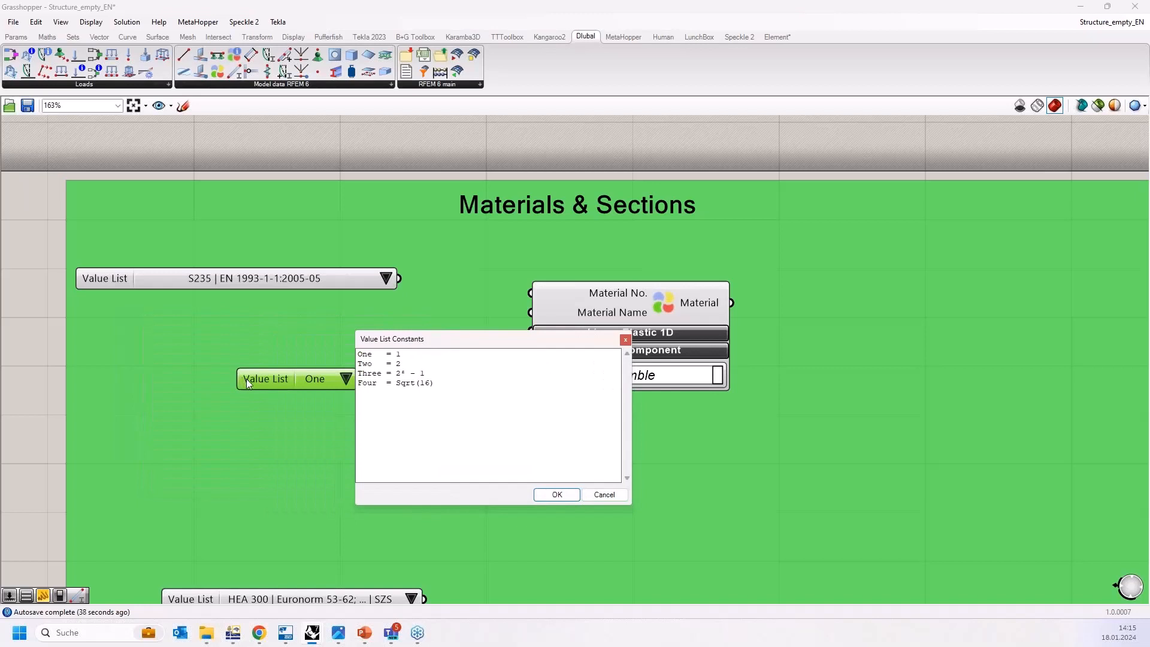
{"action": "left_click_drag", "start_coordinate": [476, 410], "coordinate": [296, 363]}
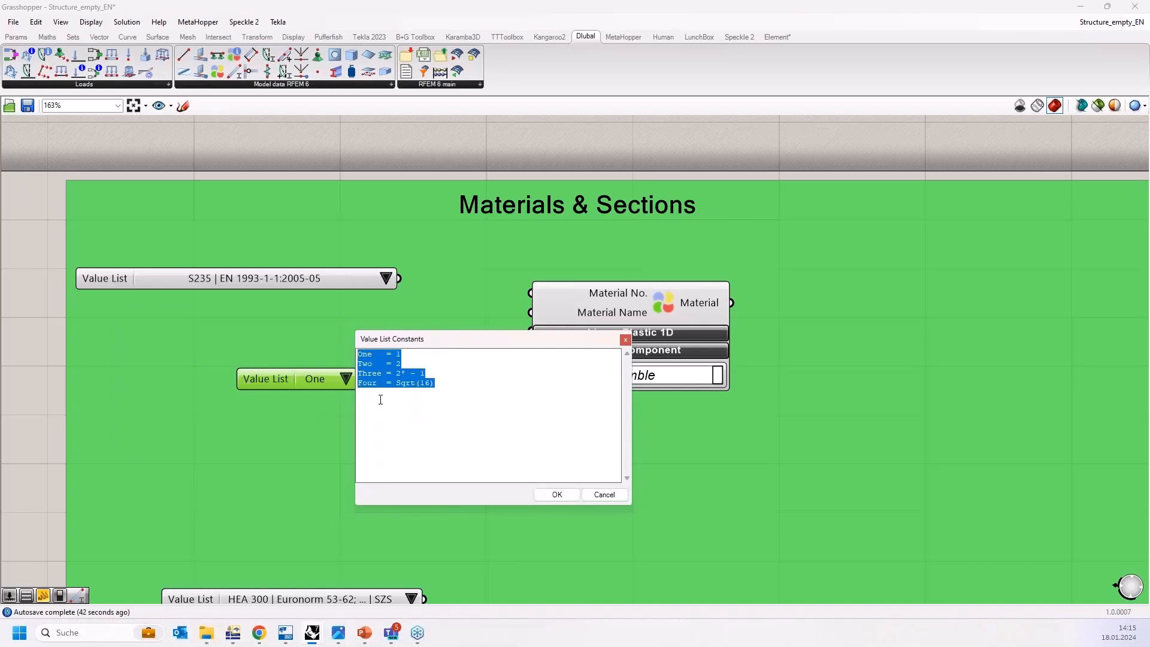
{"action": "type", "text": "are"}
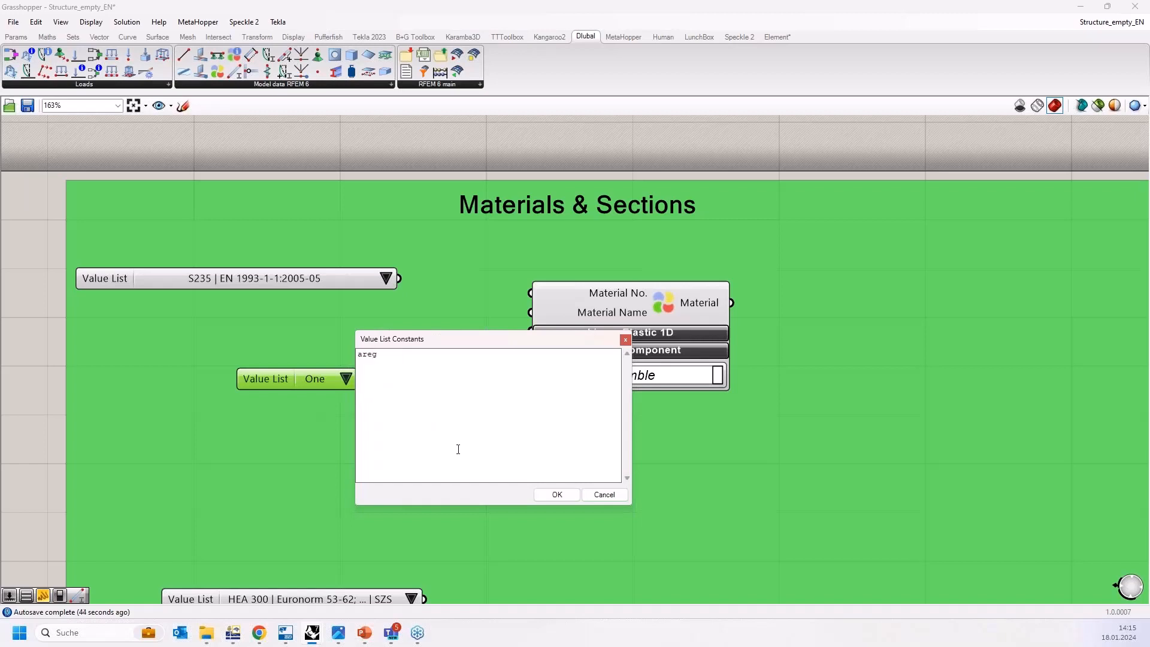
{"action": "type", "text": "g"}
{"action": "left_click", "coordinate": [557, 494]}
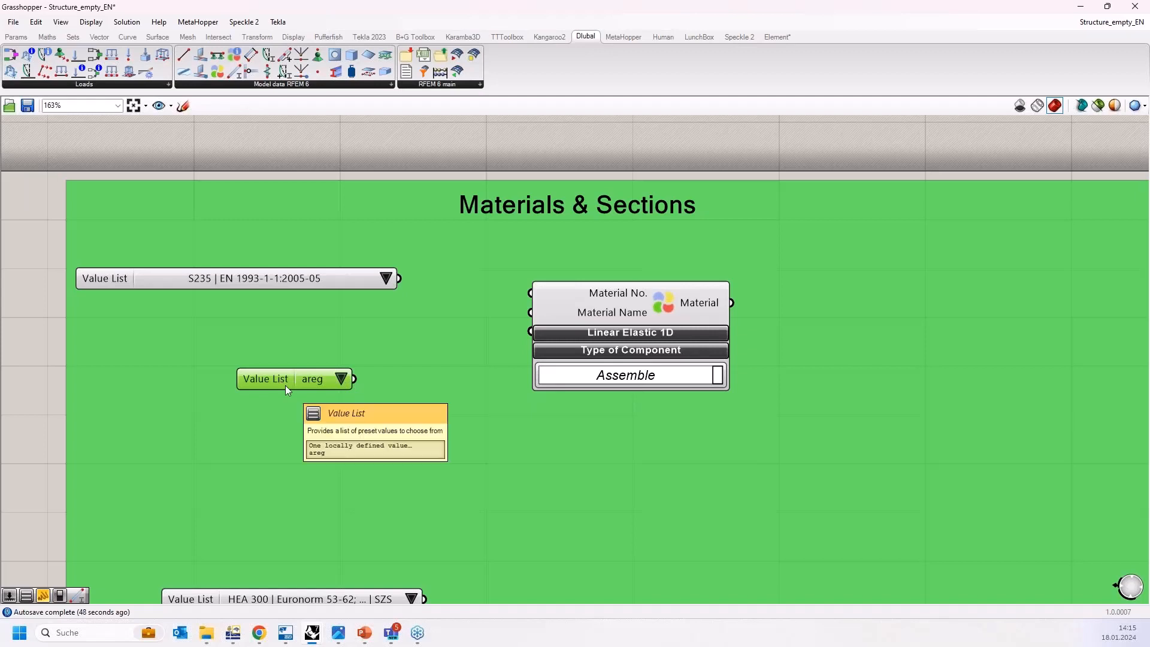
{"action": "key", "text": "Delete"}
Examine the constants defined in the S235 material value list and its selectable entries, keeping S235 | EN 1993-1-1:2005-05 selected.
{"action": "right_click", "coordinate": [99, 277]}
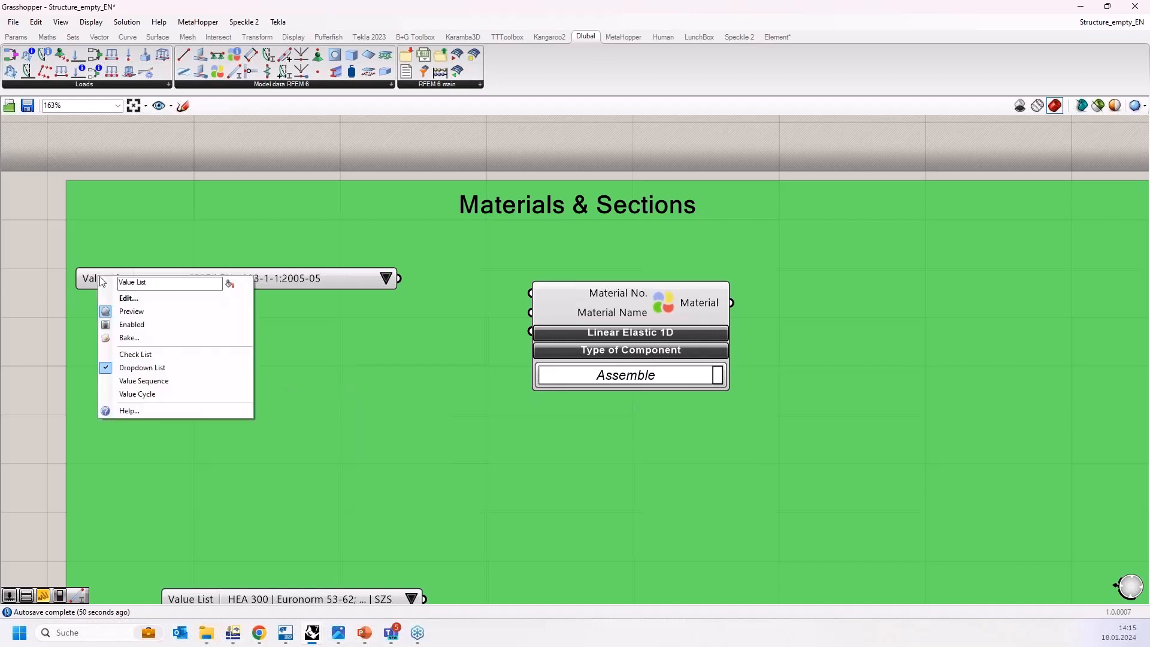
{"action": "left_click", "coordinate": [127, 299]}
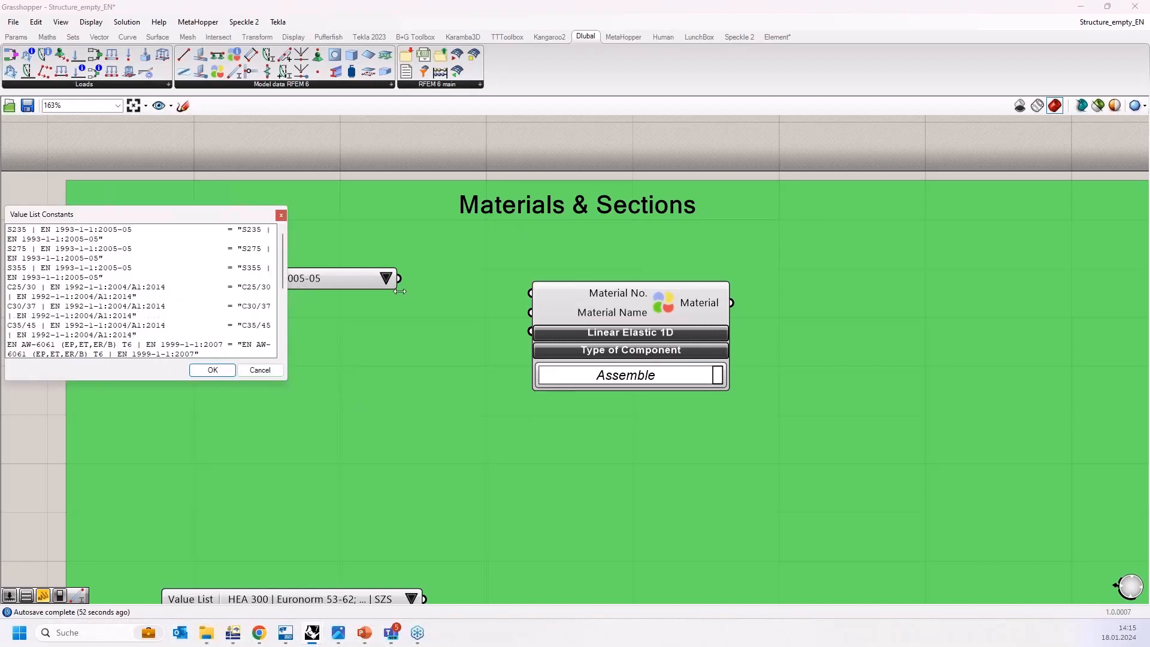
{"action": "left_click_drag", "start_coordinate": [282, 290], "coordinate": [623, 290]}
{"action": "left_click_drag", "start_coordinate": [377, 221], "coordinate": [581, 219]}
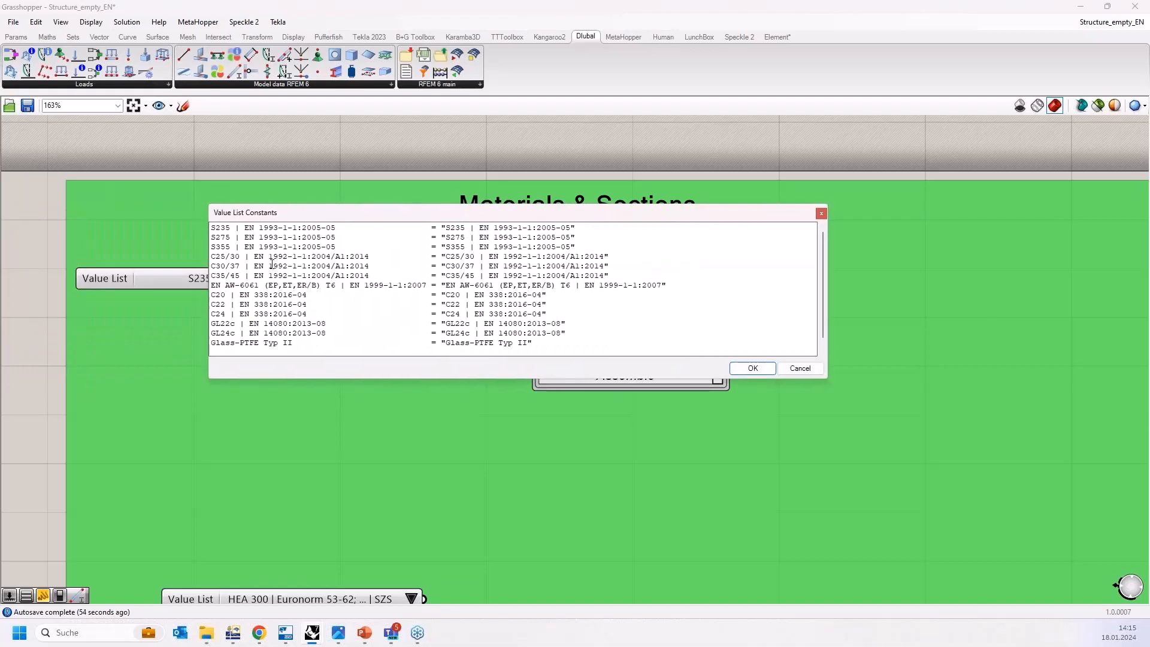
{"action": "left_click", "coordinate": [821, 213]}
{"action": "left_click", "coordinate": [385, 277]}
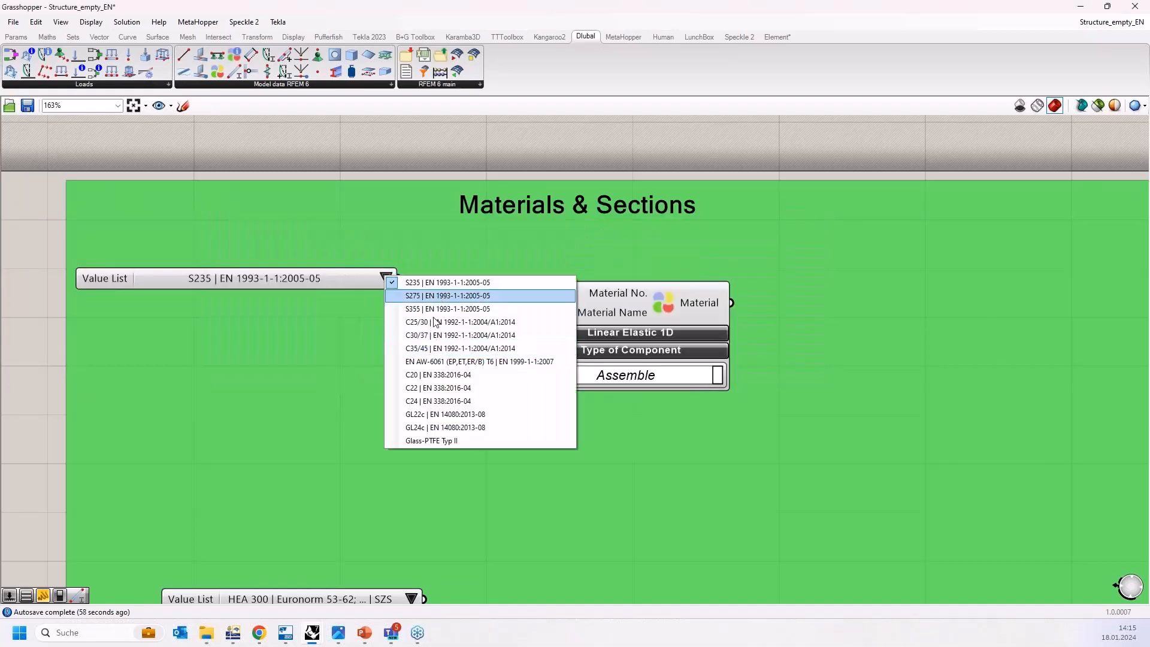
{"action": "left_click", "coordinate": [389, 282]}
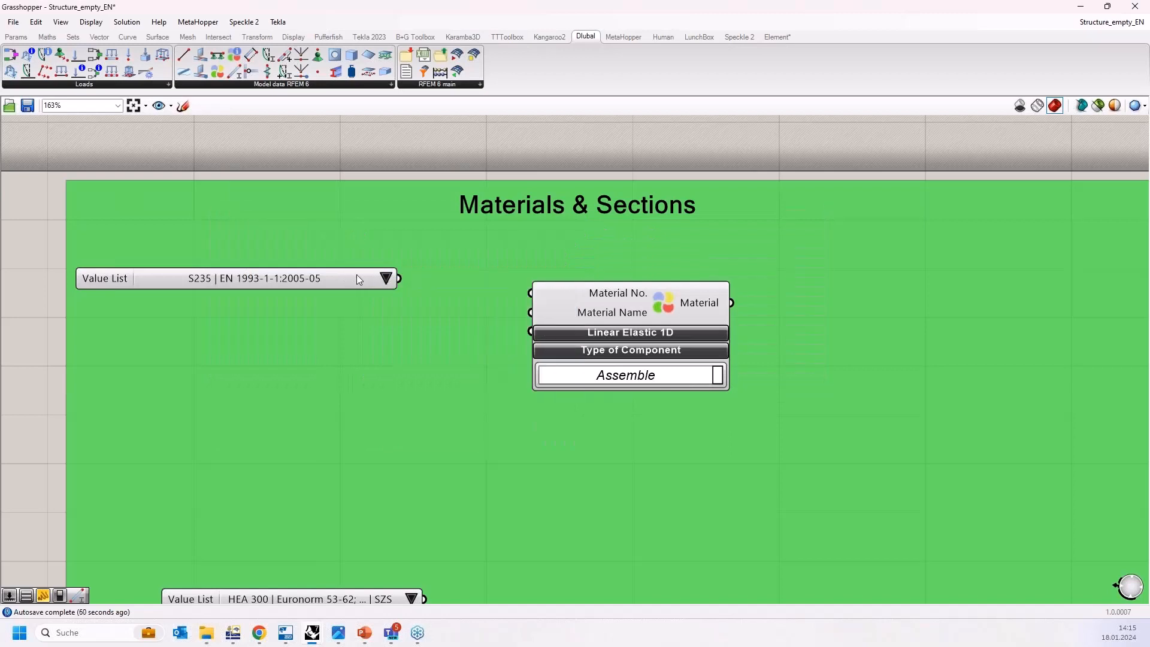
Connect the S235 value list to the Material component's Material Name input and move both components into place.
{"action": "left_click", "coordinate": [358, 274]}
{"action": "left_click_drag", "start_coordinate": [399, 278], "coordinate": [530, 312]}
{"action": "left_click_drag", "start_coordinate": [323, 291], "coordinate": [426, 318]}
{"action": "left_click_drag", "start_coordinate": [636, 309], "coordinate": [671, 303]}
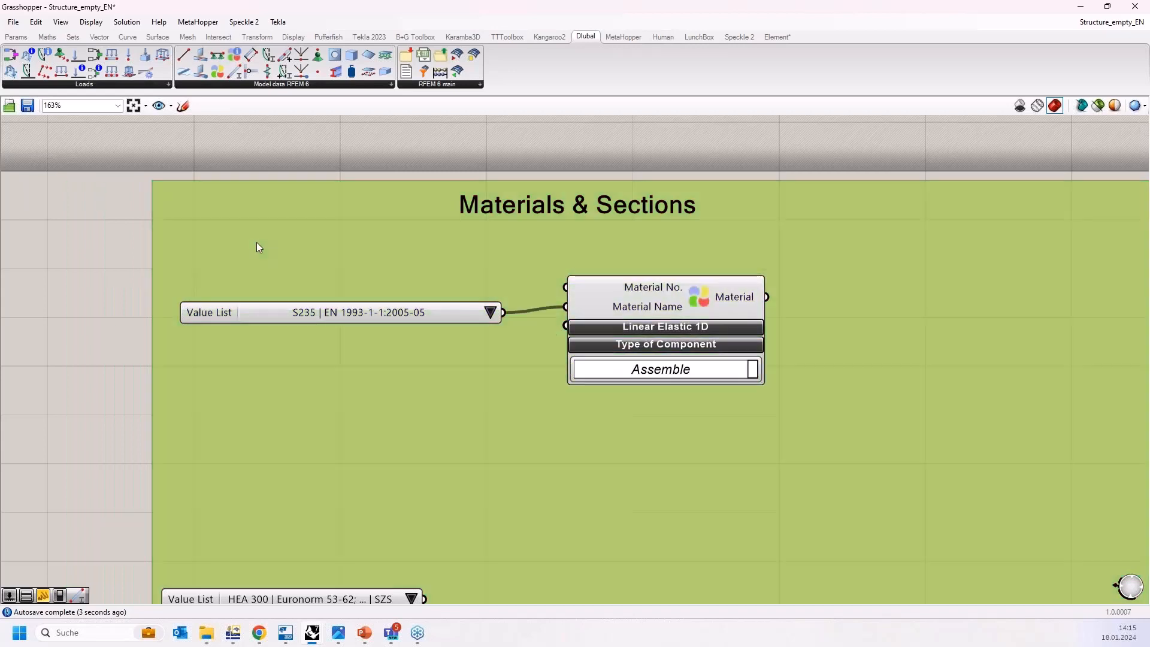
Add an integer Number Slider from 1 to 10, connect it to the Material No. input, and arrange it above the S235 list.
{"action": "double_click", "coordinate": [258, 245]}
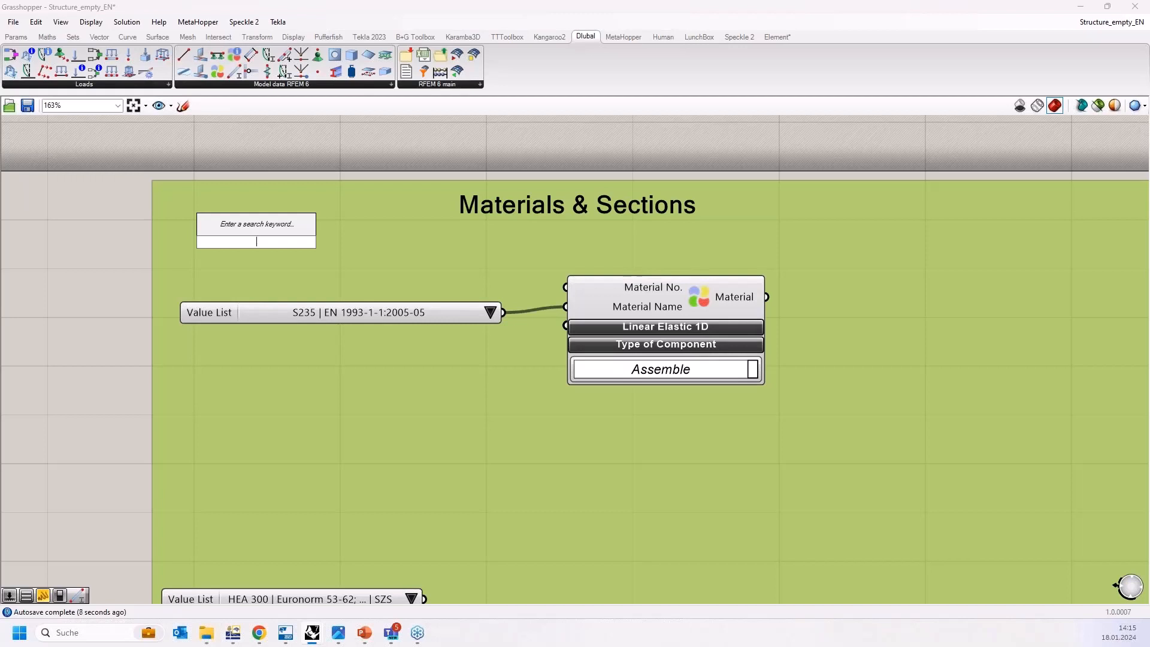
{"action": "type", "text": "1"}
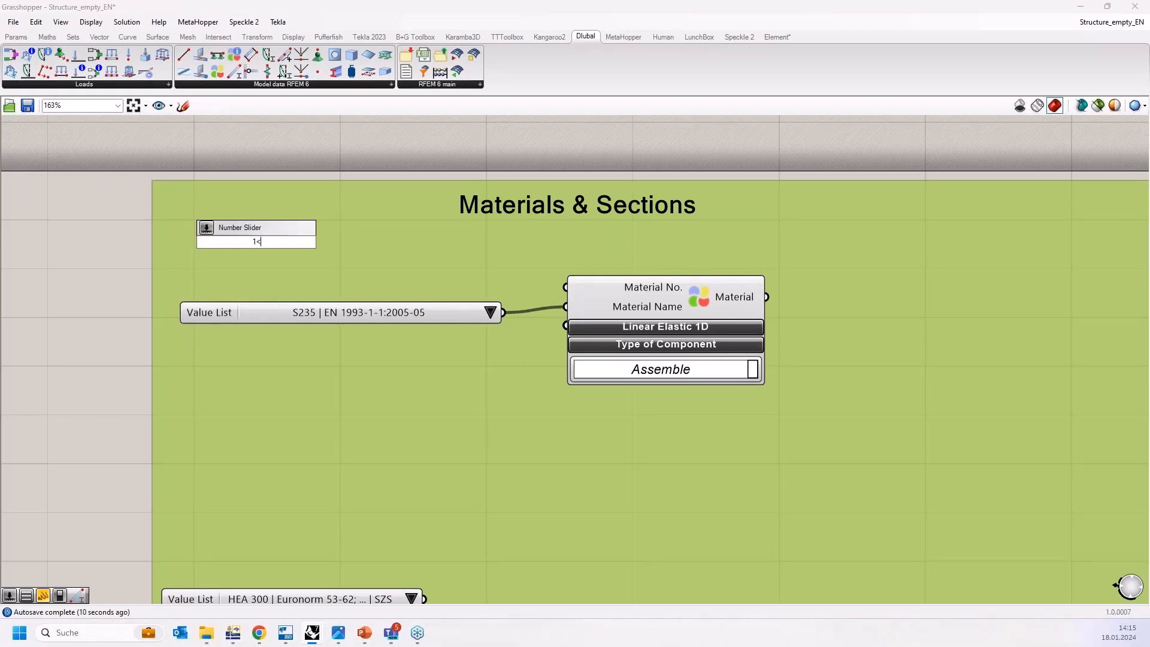
{"action": "type", "text": "<10"}
{"action": "key", "text": "Return"}
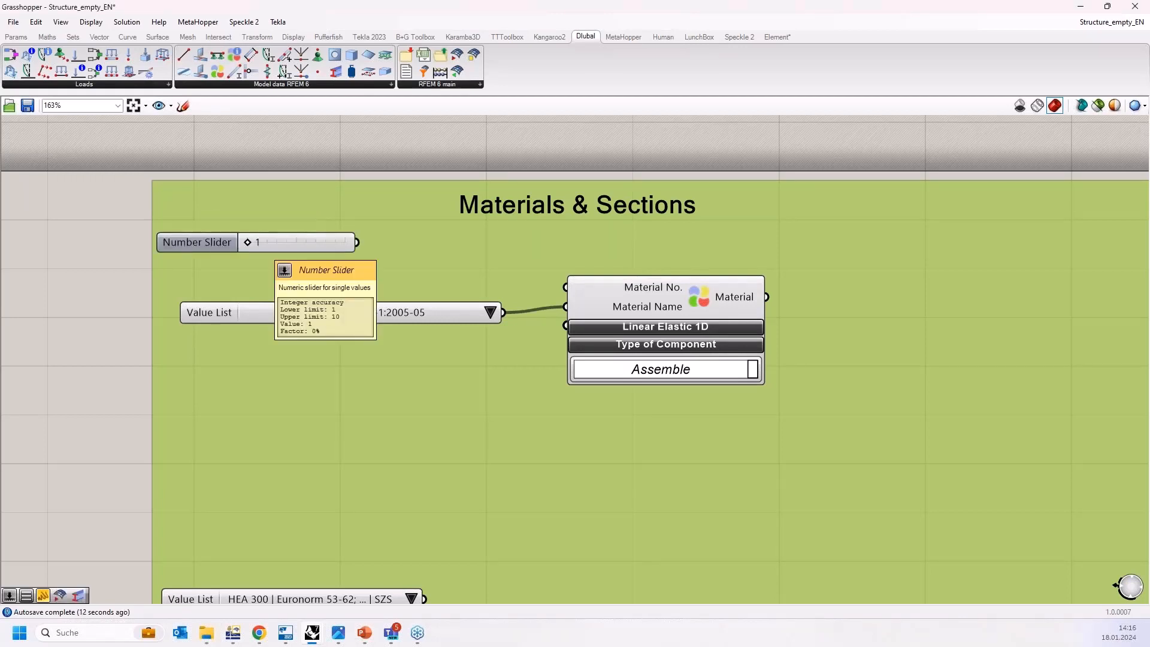
{"action": "left_click_drag", "start_coordinate": [295, 236], "coordinate": [565, 287]}
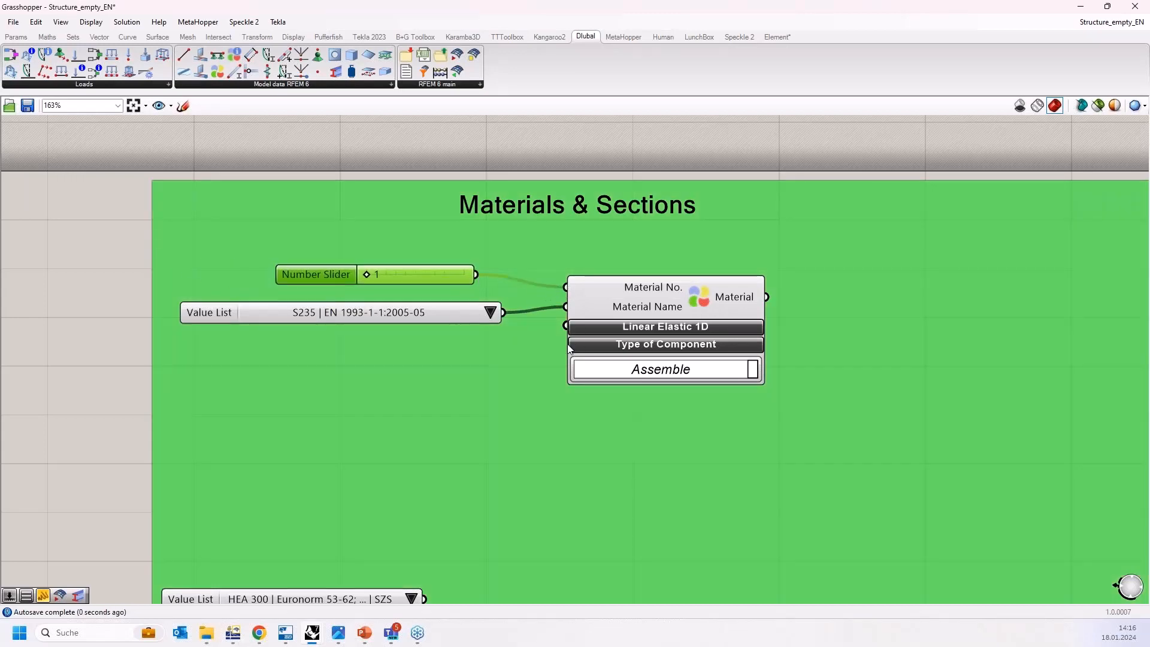
{"action": "scroll", "coordinate": [563, 418], "scroll_direction": "down", "scroll_amount": 3}
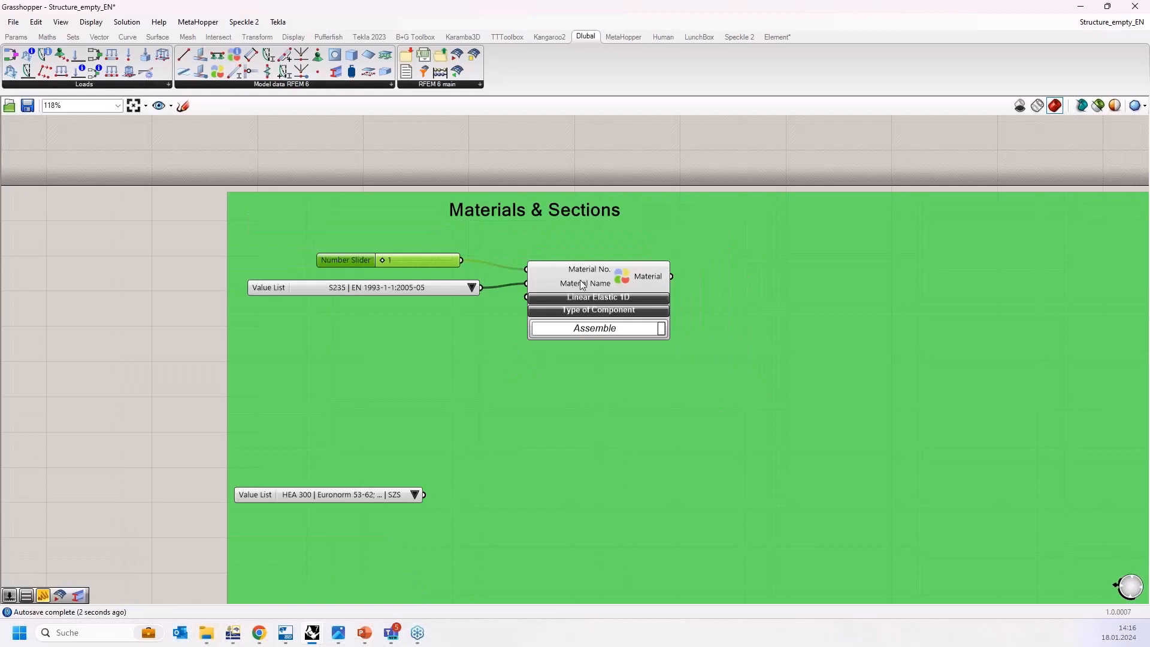
{"action": "left_click_drag", "start_coordinate": [376, 289], "coordinate": [374, 281]}
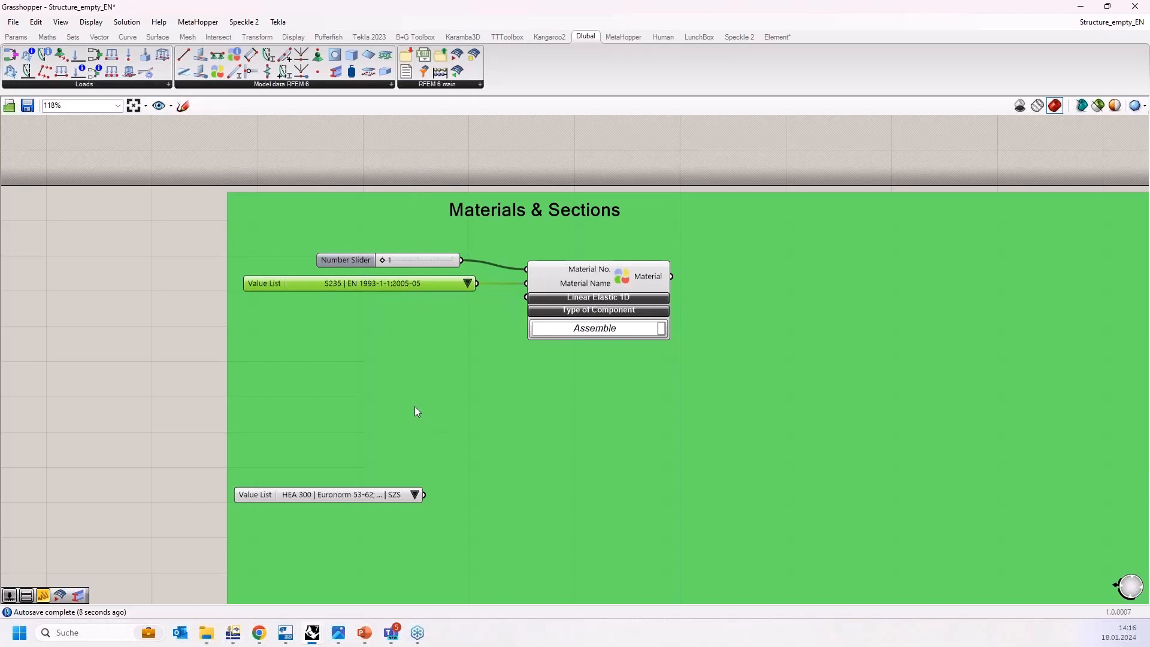
Add a Dlubal Section component below the Material component and position the HEA 300 value list beside its inputs.
{"action": "right_click_drag", "start_coordinate": [416, 407], "coordinate": [376, 364]}
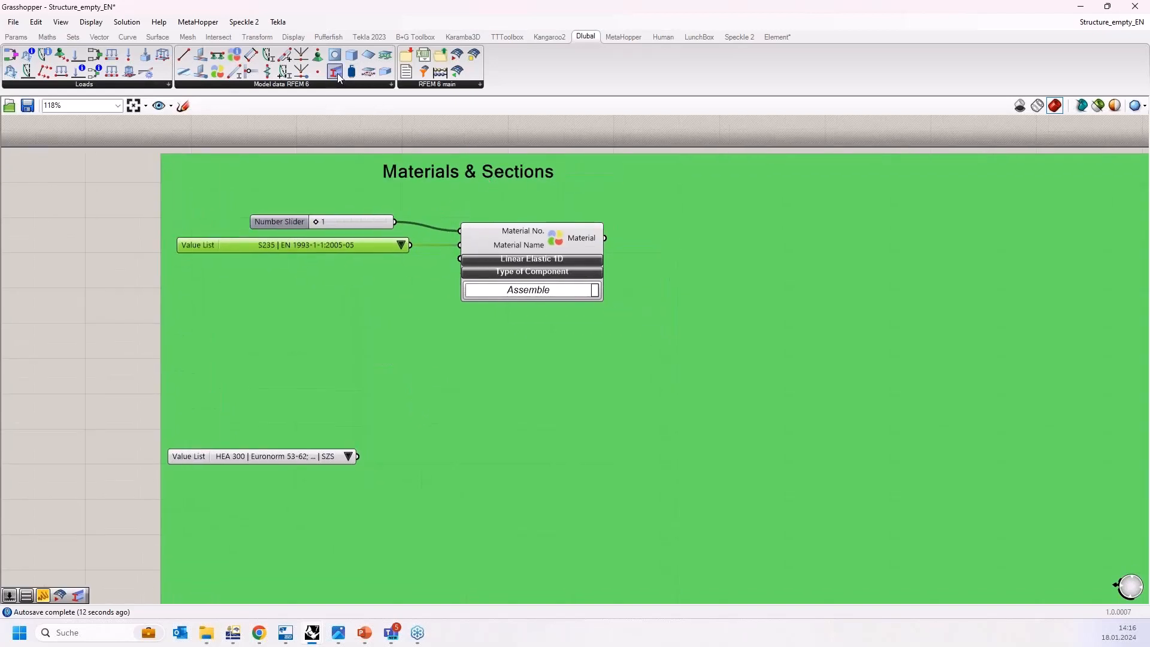
{"action": "left_click_drag", "start_coordinate": [467, 462], "coordinate": [463, 466]}
{"action": "left_click_drag", "start_coordinate": [274, 457], "coordinate": [257, 447]}
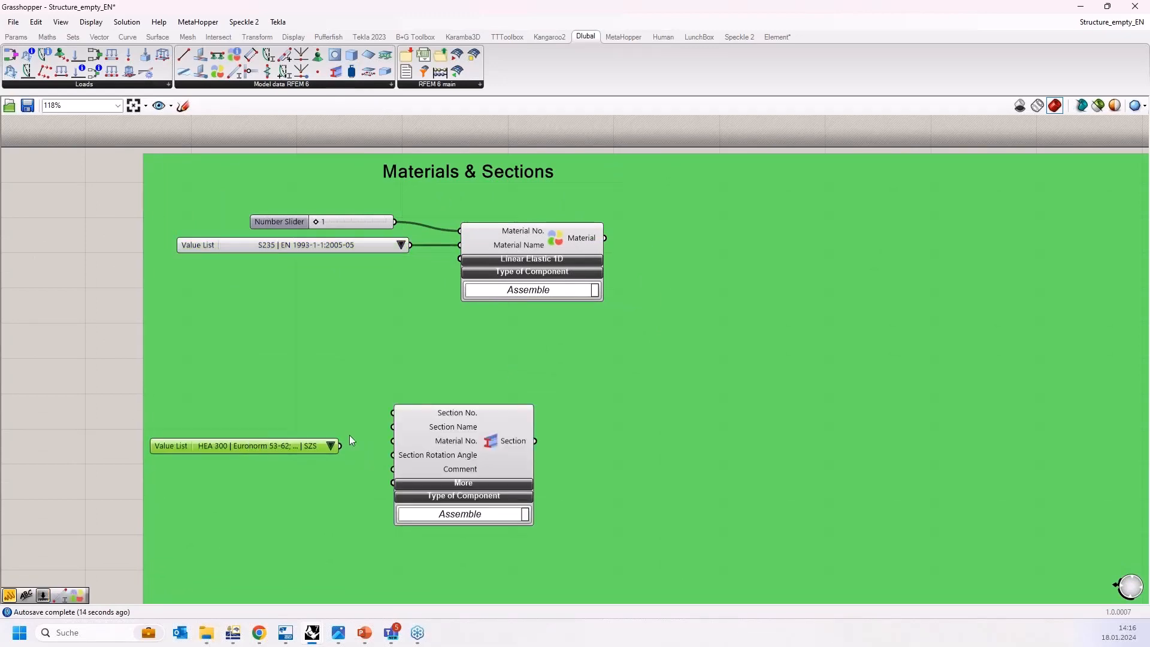
{"action": "left_click_drag", "start_coordinate": [446, 437], "coordinate": [519, 414]}
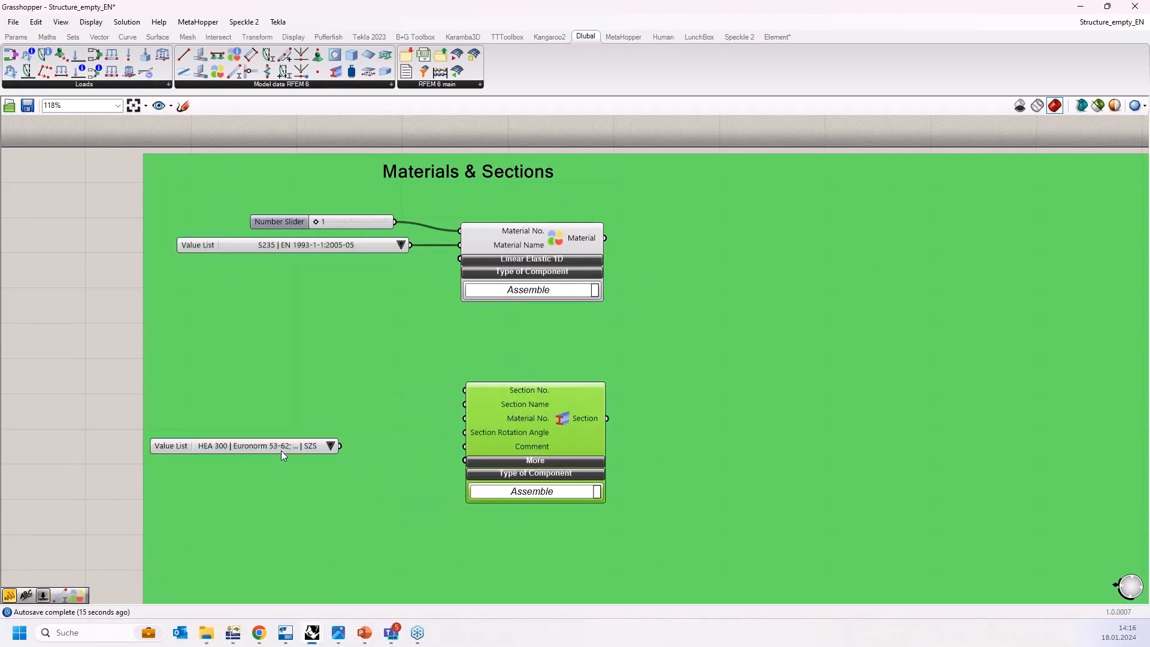
{"action": "left_click_drag", "start_coordinate": [284, 455], "coordinate": [332, 430]}
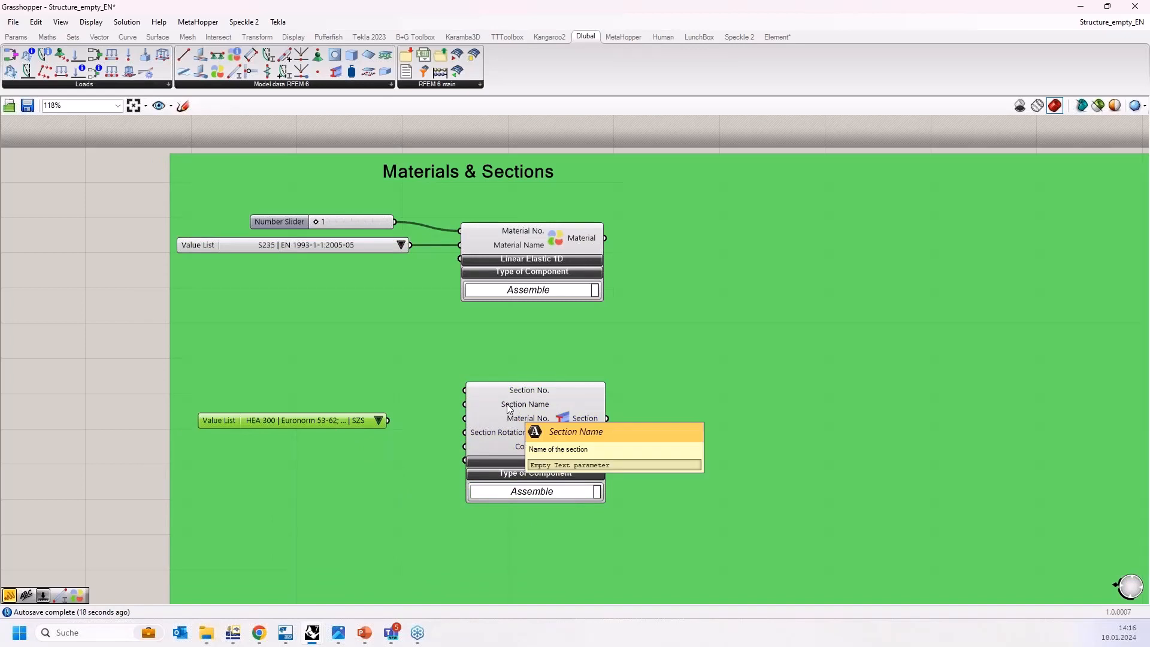
Look through the section value list's IPE, HEA, HEB and HEM entries, keeping HEA 300 selected.
{"action": "right_click_drag", "start_coordinate": [347, 425], "coordinate": [350, 384]}
{"action": "left_click", "coordinate": [381, 379]}
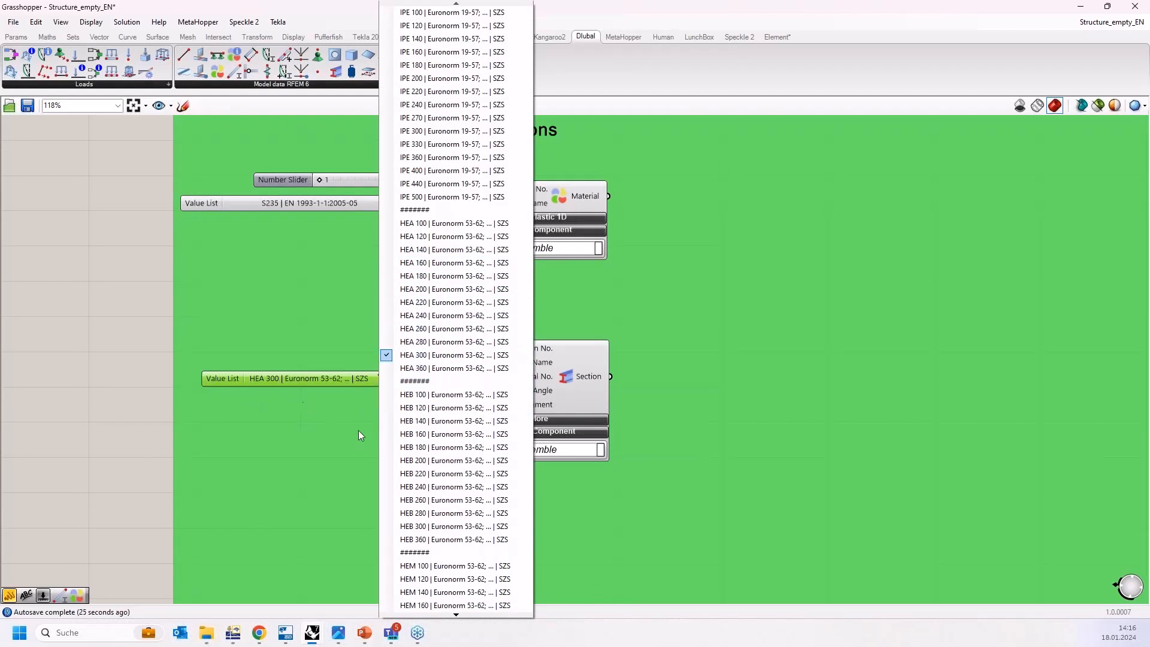
{"action": "left_click", "coordinate": [457, 615]}
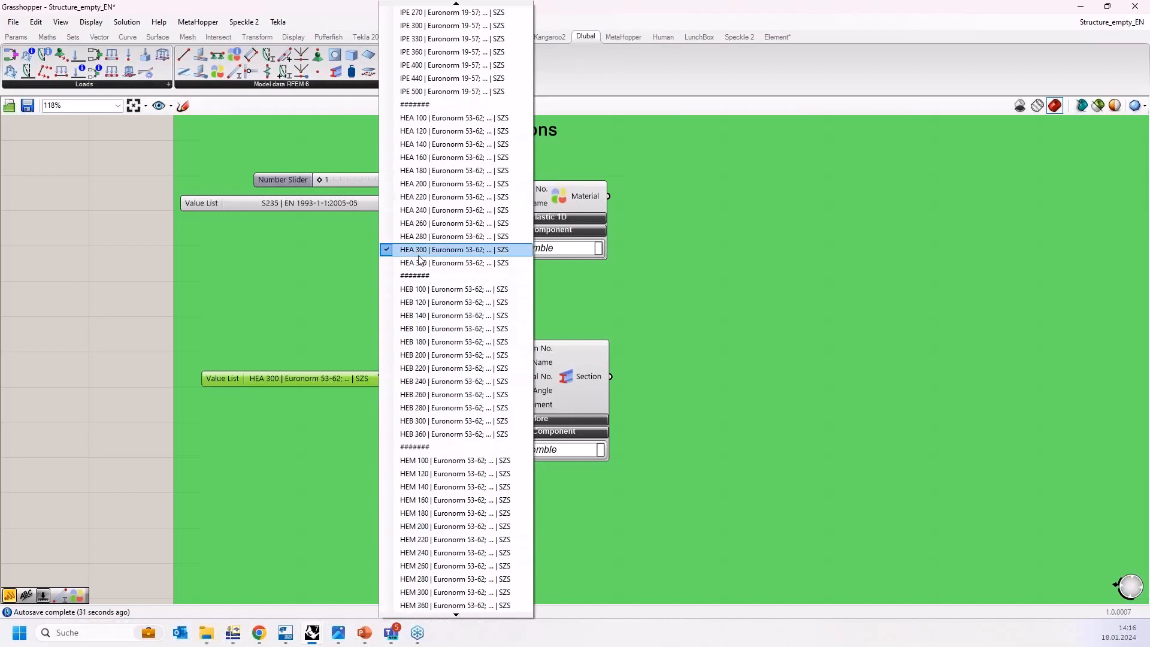
{"action": "left_click", "coordinate": [420, 256]}
Connect the HEA 300 value list to the Section component's Section Name input and align the list with that input.
{"action": "left_click_drag", "start_coordinate": [340, 376], "coordinate": [362, 377]}
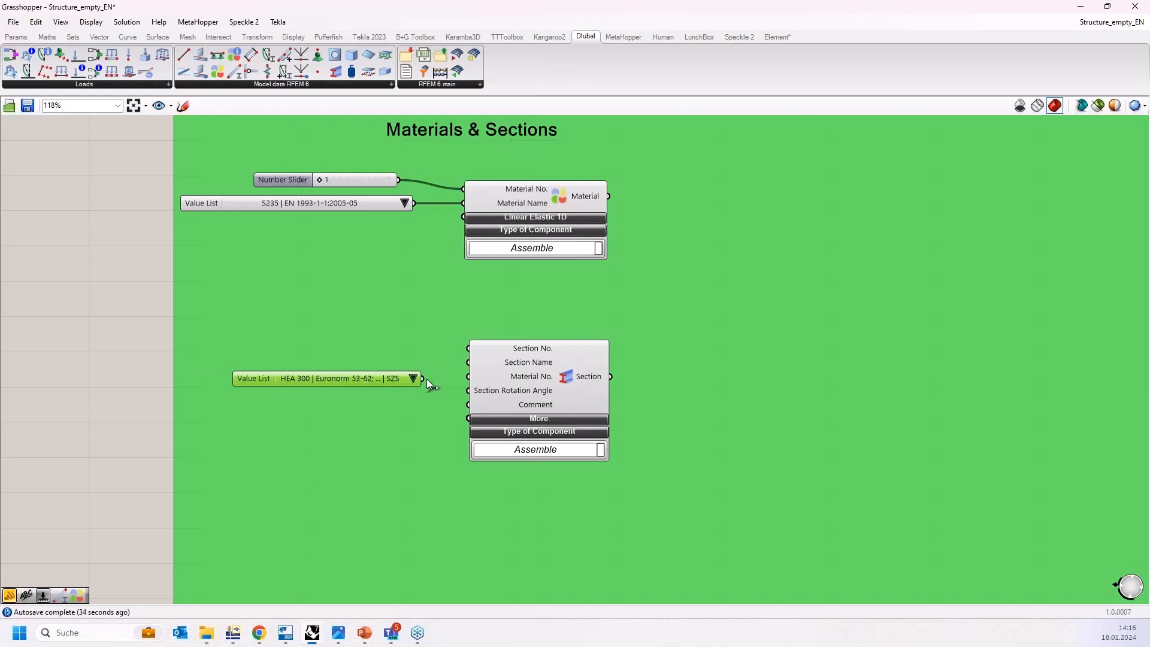
{"action": "left_click_drag", "start_coordinate": [462, 366], "coordinate": [468, 363]}
{"action": "mouse_move", "coordinate": [389, 376]}
{"action": "left_mouse_down"}
{"action": "mouse_move", "coordinate": [365, 368]}
{"action": "mouse_move", "coordinate": [376, 360]}
{"action": "left_mouse_up"}
{"action": "scroll", "coordinate": [450, 377], "scroll_direction": "up", "scroll_amount": 2}
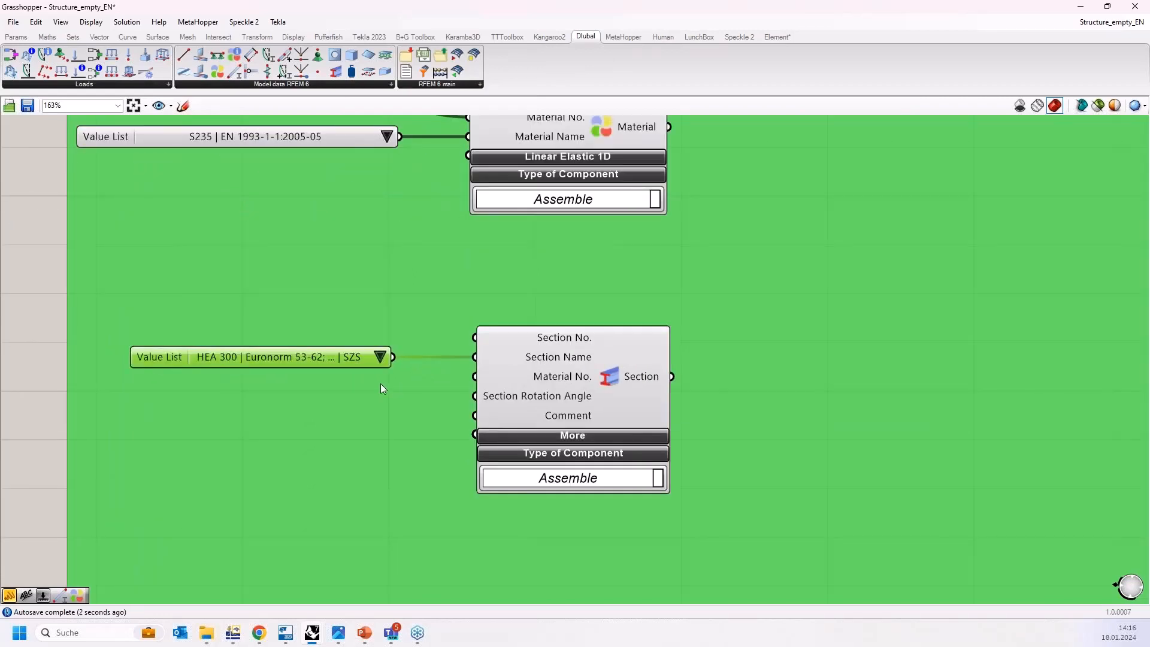
{"action": "right_click_drag", "start_coordinate": [379, 388], "coordinate": [377, 455]}
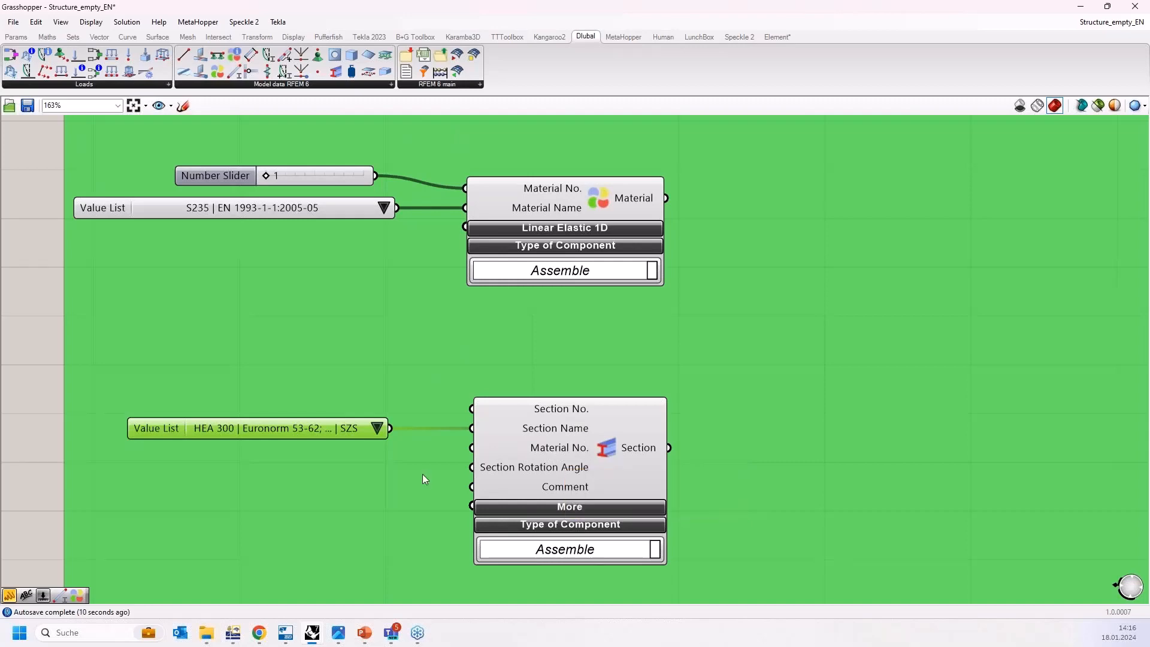
Switch to RFEM, start a new material under Materials, delete the empty material no. 2, and close the material dialog.
{"action": "left_click", "coordinate": [233, 632]}
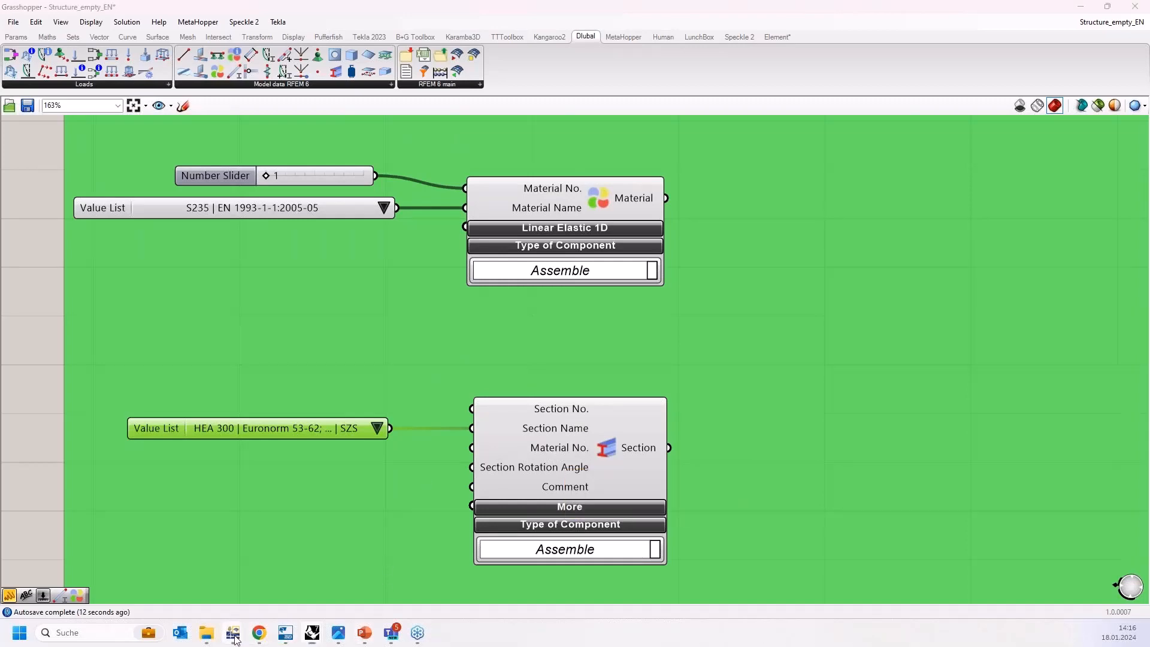
{"action": "left_click", "coordinate": [32, 112]}
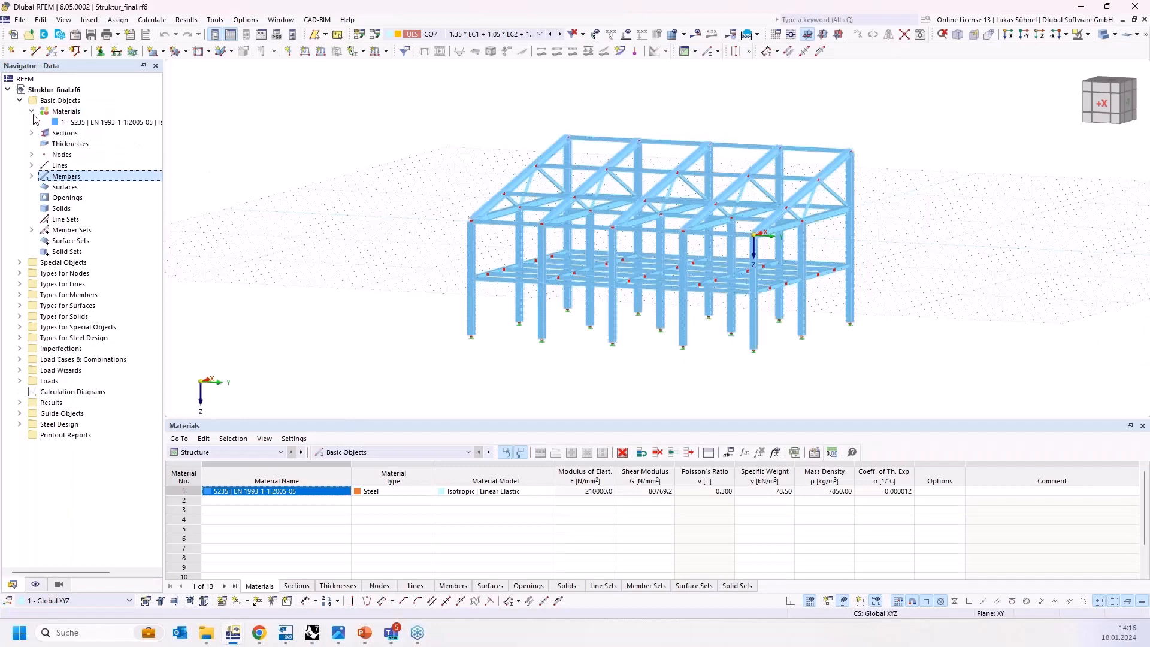
{"action": "right_click", "coordinate": [68, 112]}
{"action": "left_click", "coordinate": [103, 137]}
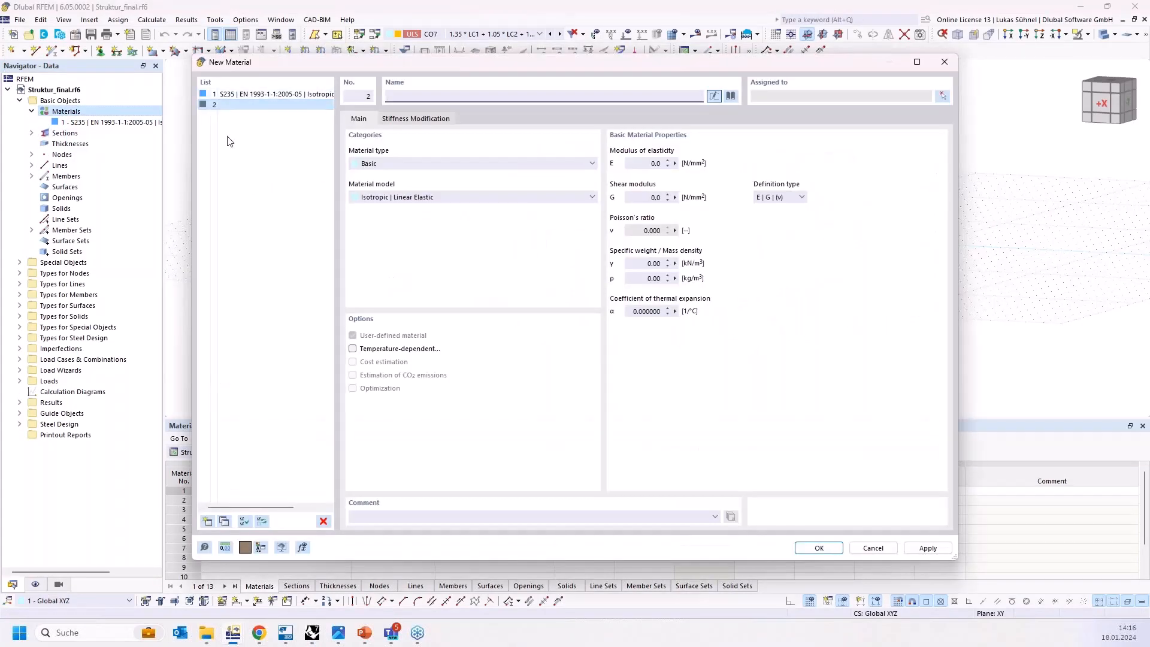
{"action": "left_click", "coordinate": [321, 523]}
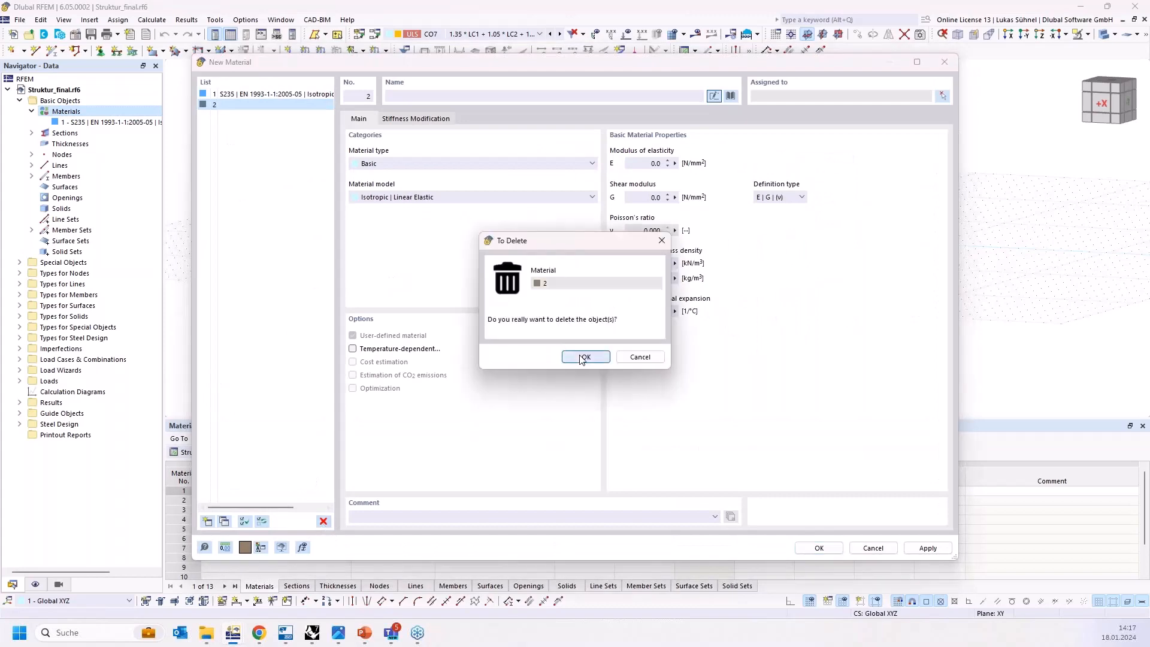
{"action": "left_click", "coordinate": [581, 359]}
{"action": "left_click", "coordinate": [866, 546]}
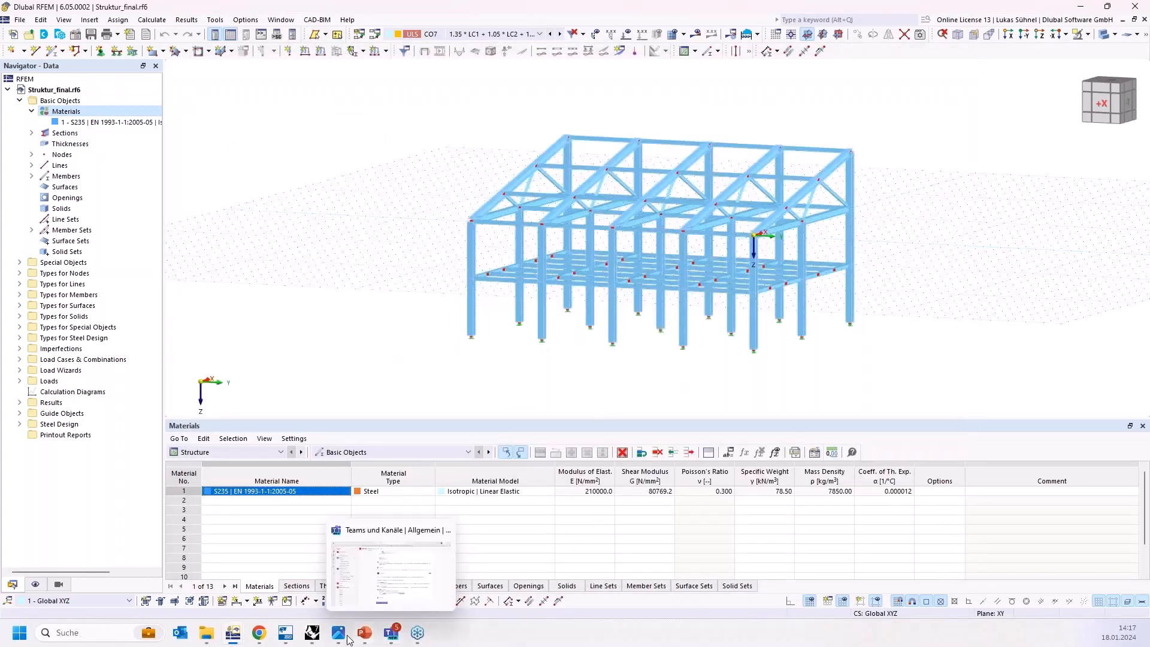
Return to Grasshopper, shift the material number slider toward its component, and connect the Material output to the Section component's Material No. input.
{"action": "mouse_move", "coordinate": [309, 635]}
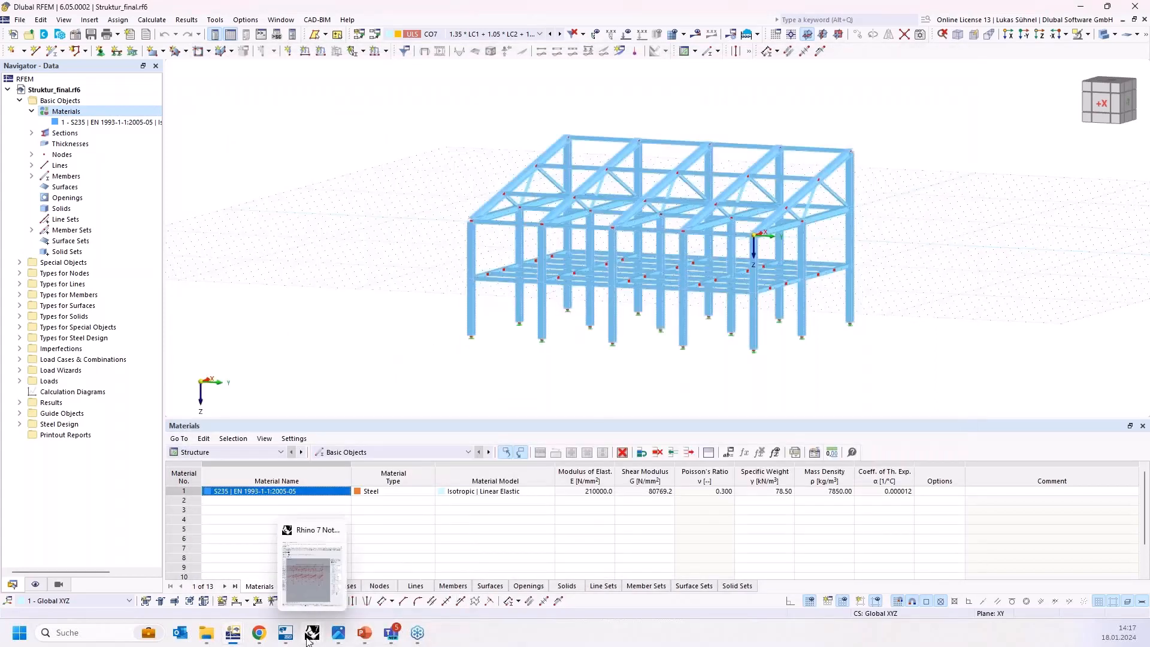
{"action": "left_click", "coordinate": [312, 636]}
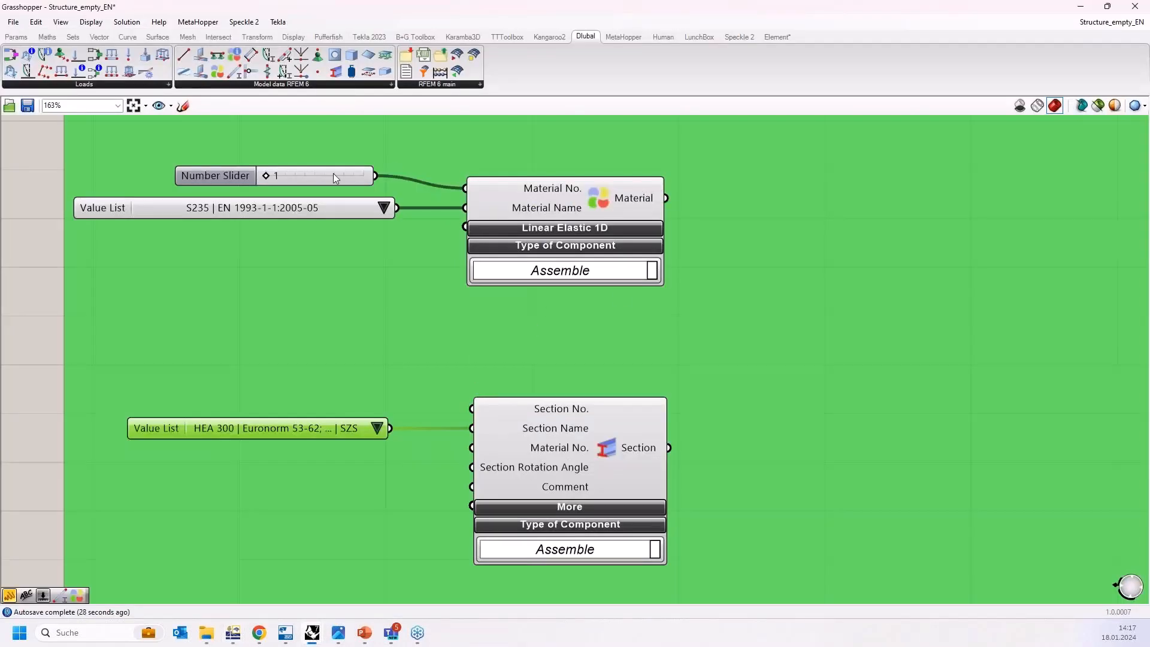
{"action": "left_click_drag", "start_coordinate": [333, 174], "coordinate": [355, 177]}
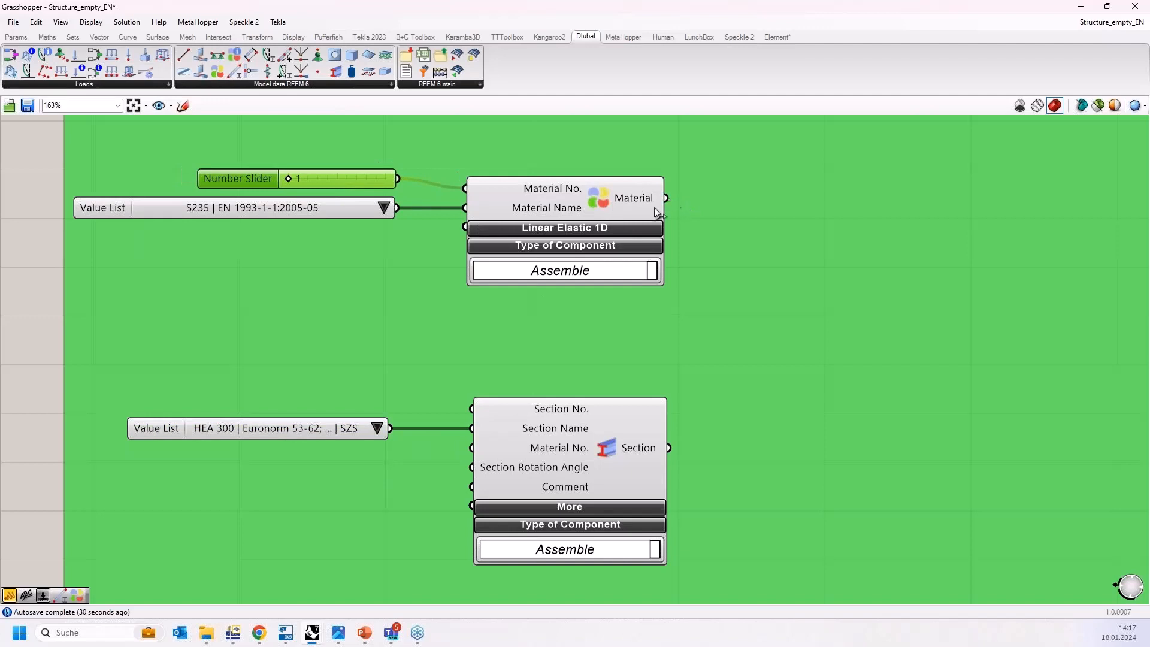
{"action": "left_click_drag", "start_coordinate": [665, 198], "coordinate": [451, 445]}
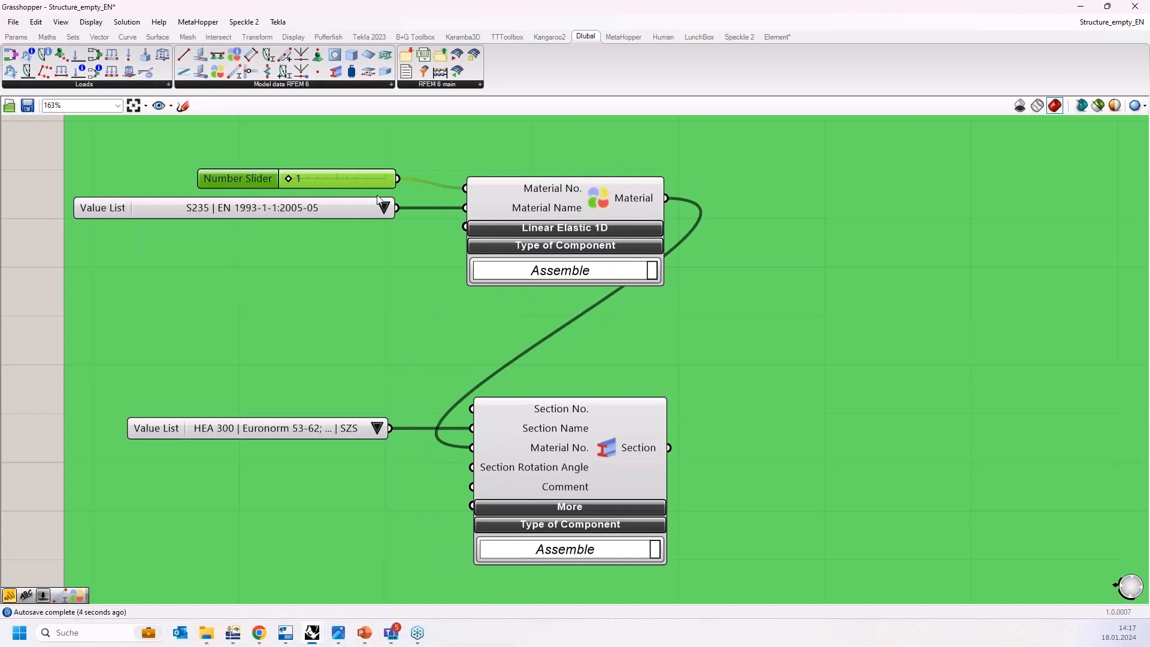
Copy the material number slider down beside the Section component and connect the copy to its Section No. input.
{"action": "left_click_drag", "start_coordinate": [368, 181], "coordinate": [371, 183]}
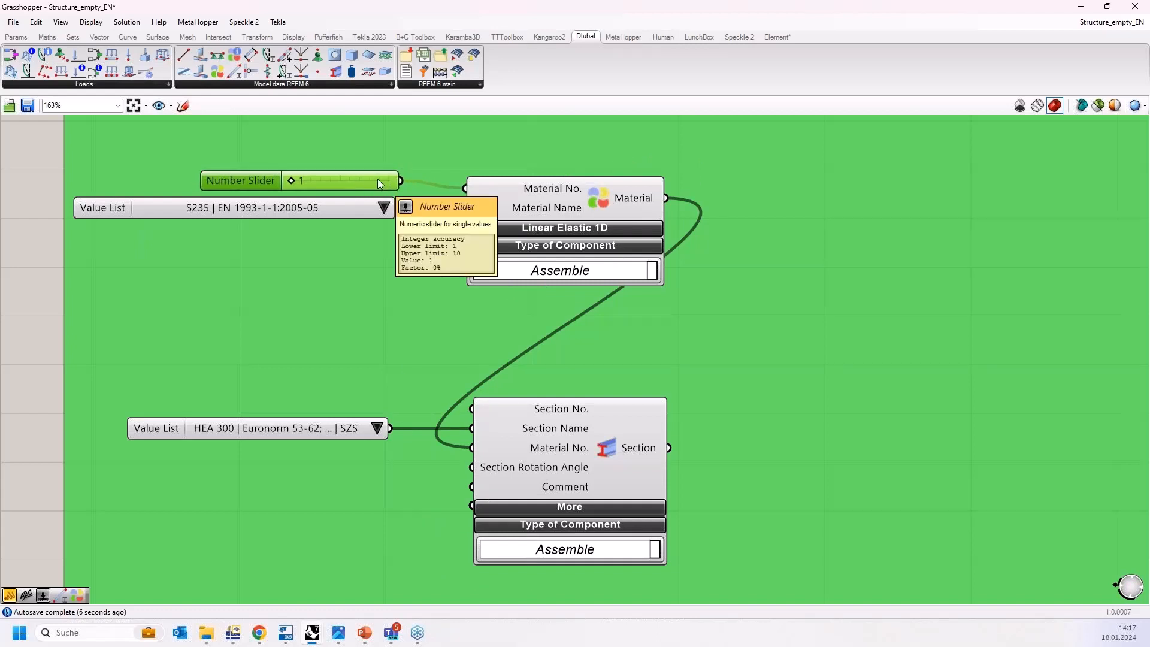
{"action": "left_click", "coordinate": [556, 209]}
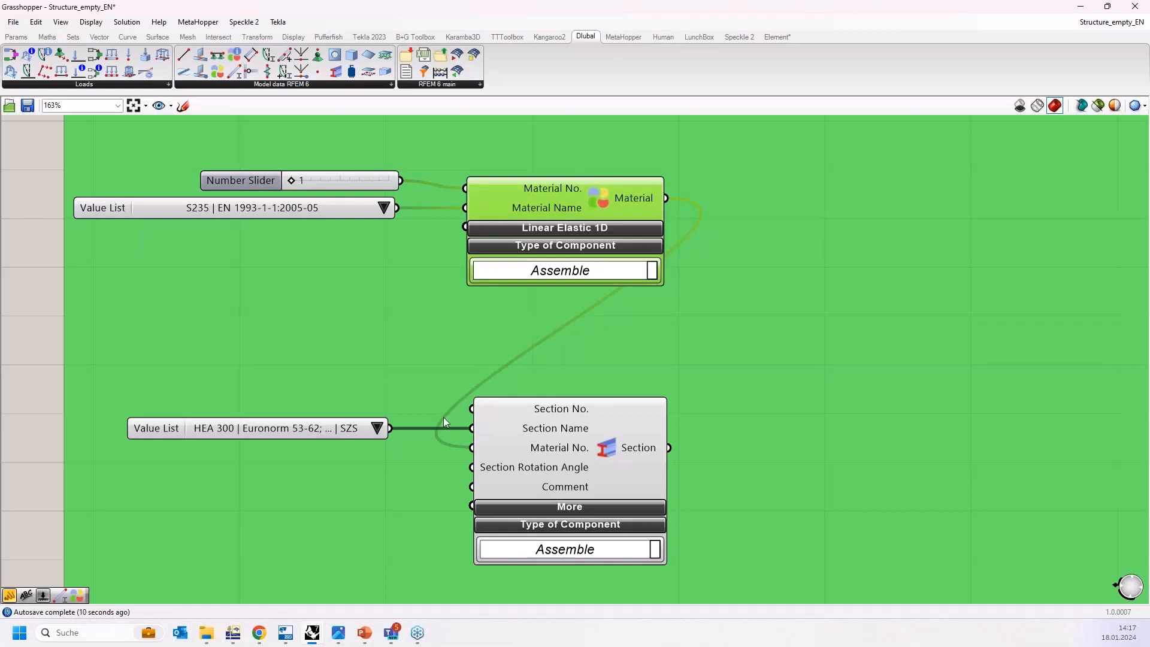
{"action": "scroll", "coordinate": [656, 242], "scroll_direction": "down", "scroll_amount": 4}
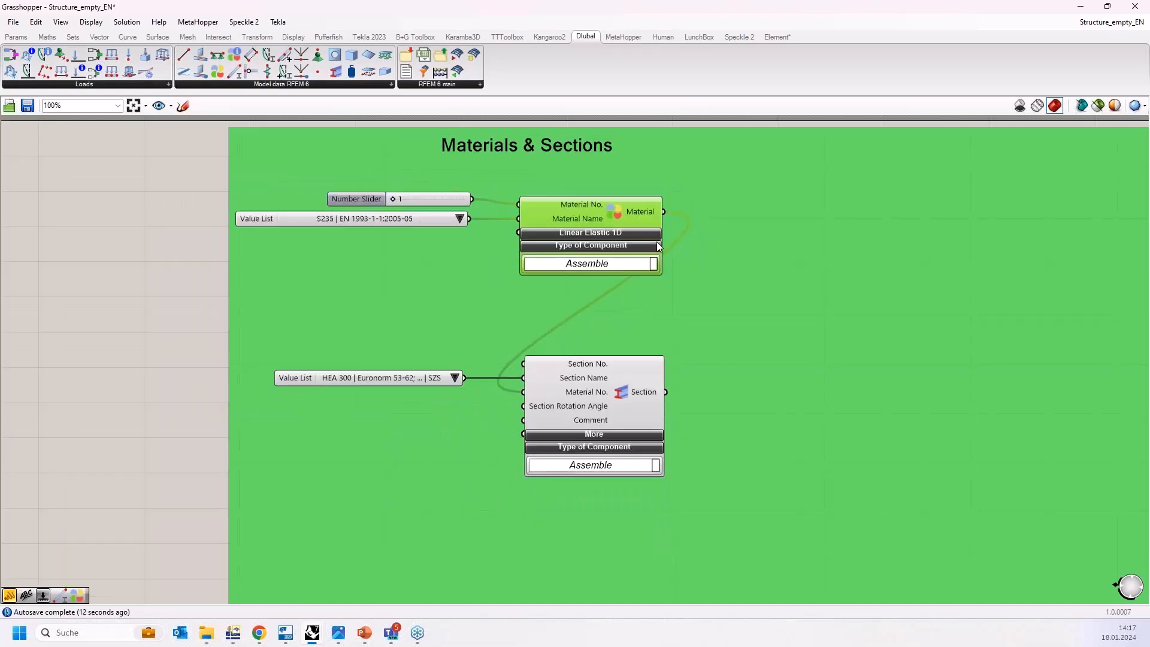
{"action": "scroll", "coordinate": [400, 374], "scroll_direction": "up", "scroll_amount": 2}
{"action": "left_click", "coordinate": [476, 149]}
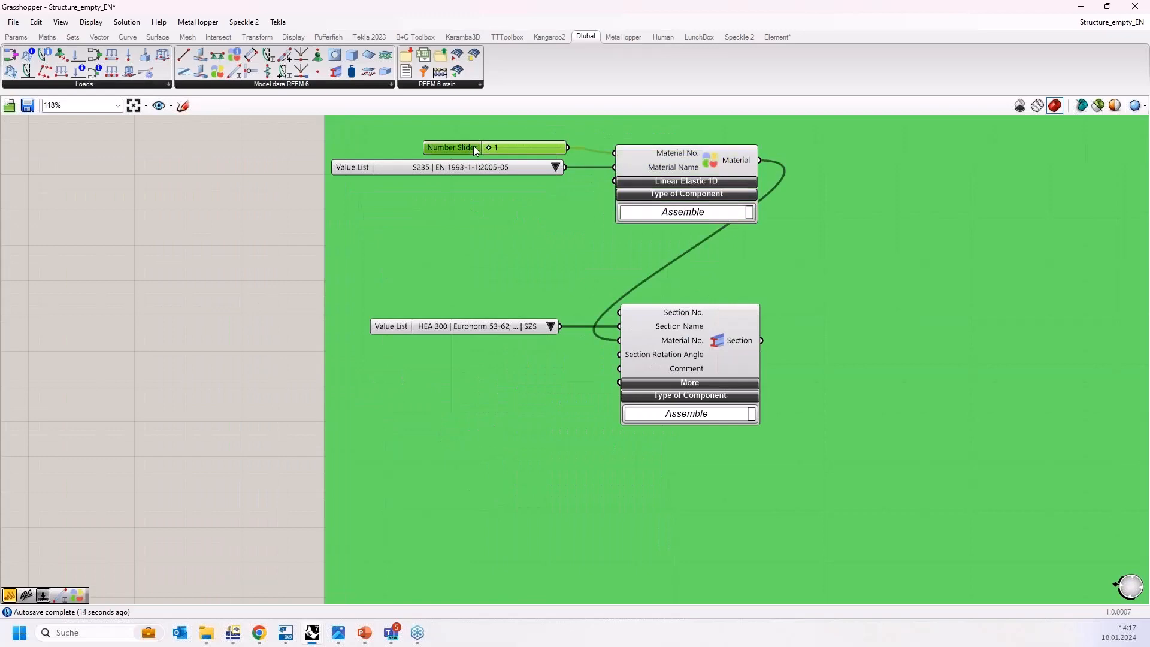
{"action": "left_click_drag", "start_coordinate": [477, 150], "coordinate": [484, 317], "text": "alt"}
{"action": "mouse_move", "coordinate": [587, 312]}
{"action": "left_mouse_down"}
{"action": "mouse_move", "coordinate": [621, 315]}
{"action": "mouse_move", "coordinate": [571, 309]}
{"action": "left_mouse_up"}
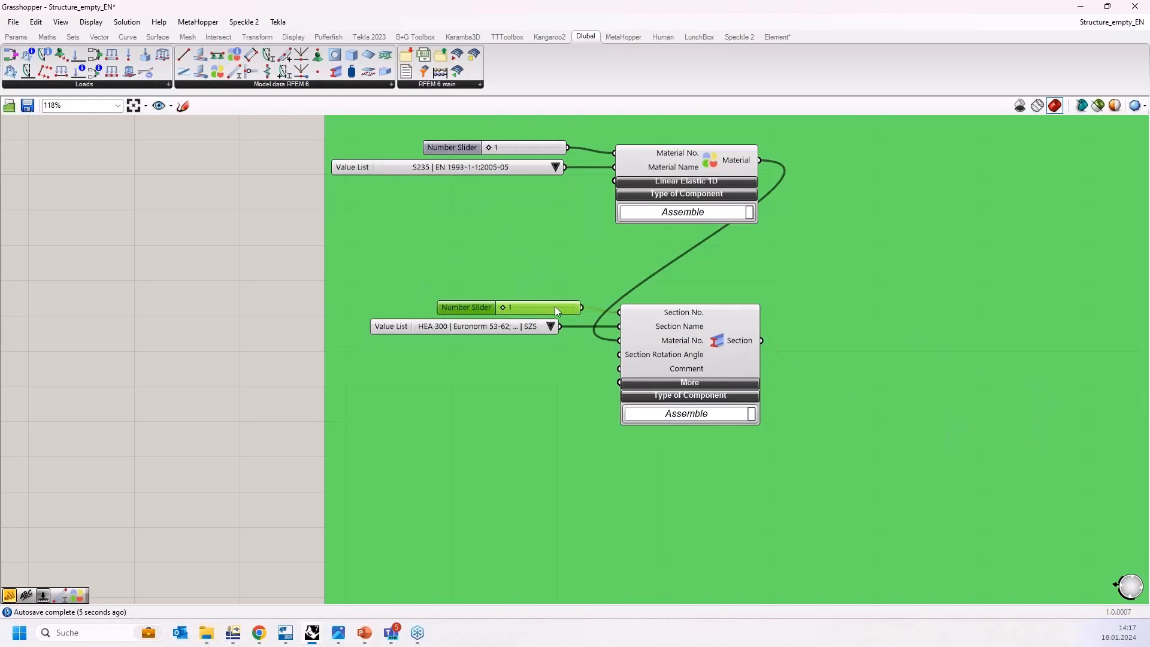
Duplicate the Section component with its number slider and value list twice below, keeping the material connection.
{"action": "right_click_drag", "start_coordinate": [491, 305], "coordinate": [397, 243]}
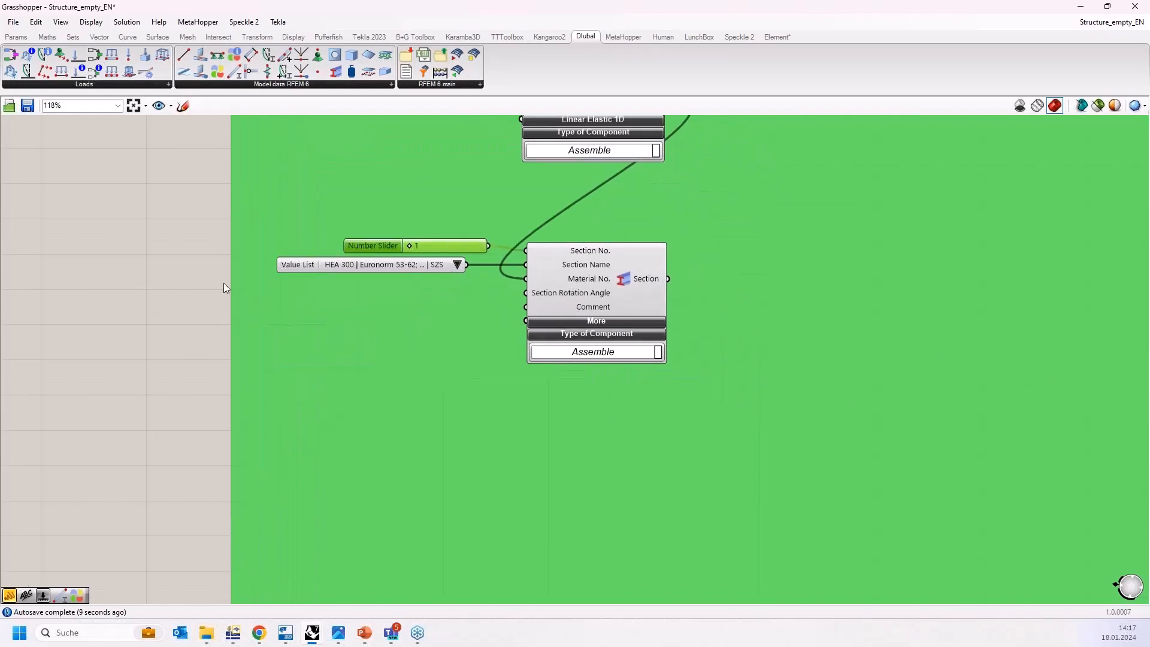
{"action": "scroll", "coordinate": [223, 288], "scroll_direction": "down", "scroll_amount": 2}
{"action": "left_click_drag", "start_coordinate": [119, 216], "coordinate": [642, 367]}
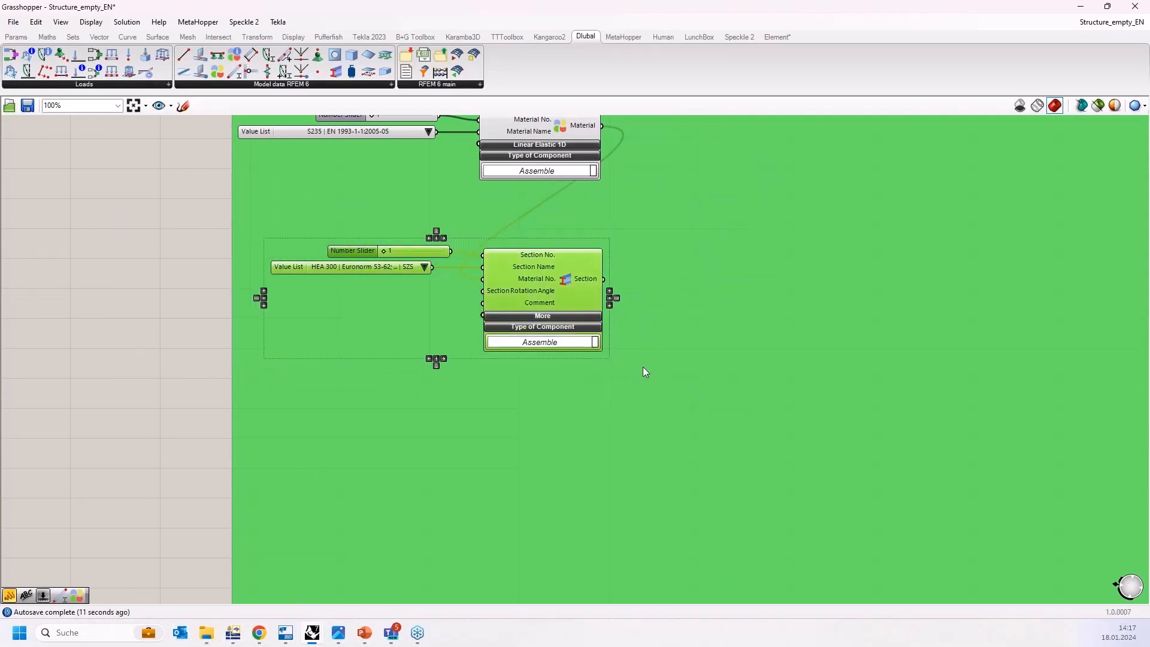
{"action": "left_click_drag", "start_coordinate": [550, 278], "coordinate": [580, 547]}
{"action": "left_click", "coordinate": [168, 372]}
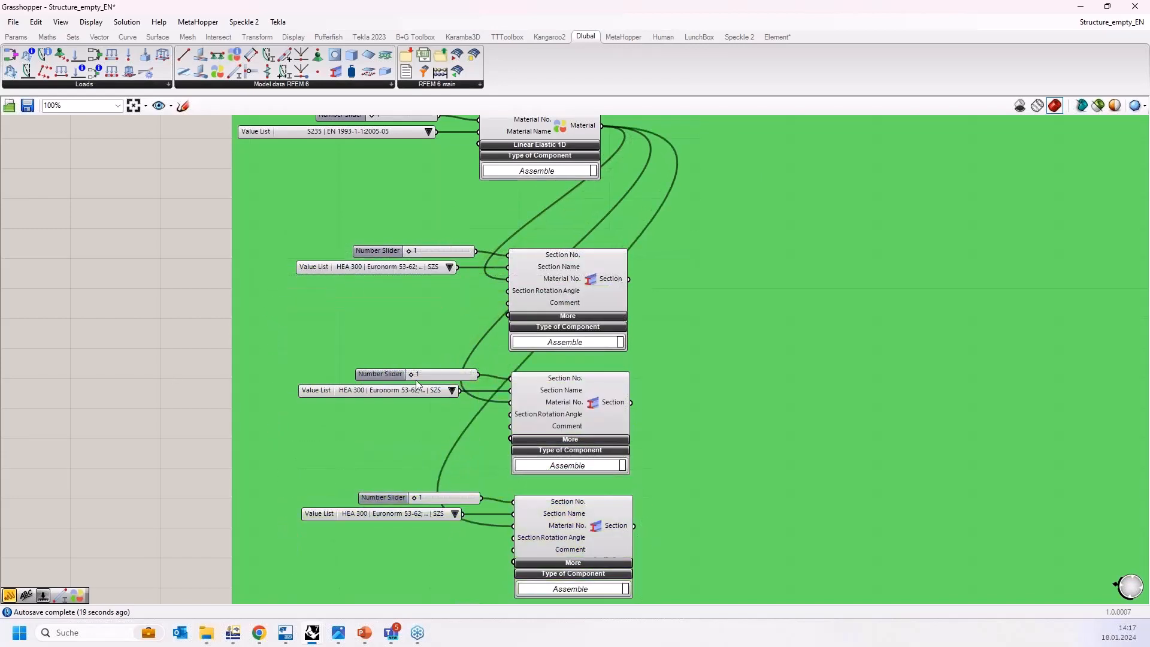
Set the two copied section number sliders to 2 and 3, choosing IPE 140 for section 2 and HEA 180 for section 3.
{"action": "left_click_drag", "start_coordinate": [411, 375], "coordinate": [417, 374]}
{"action": "left_click", "coordinate": [413, 501]}
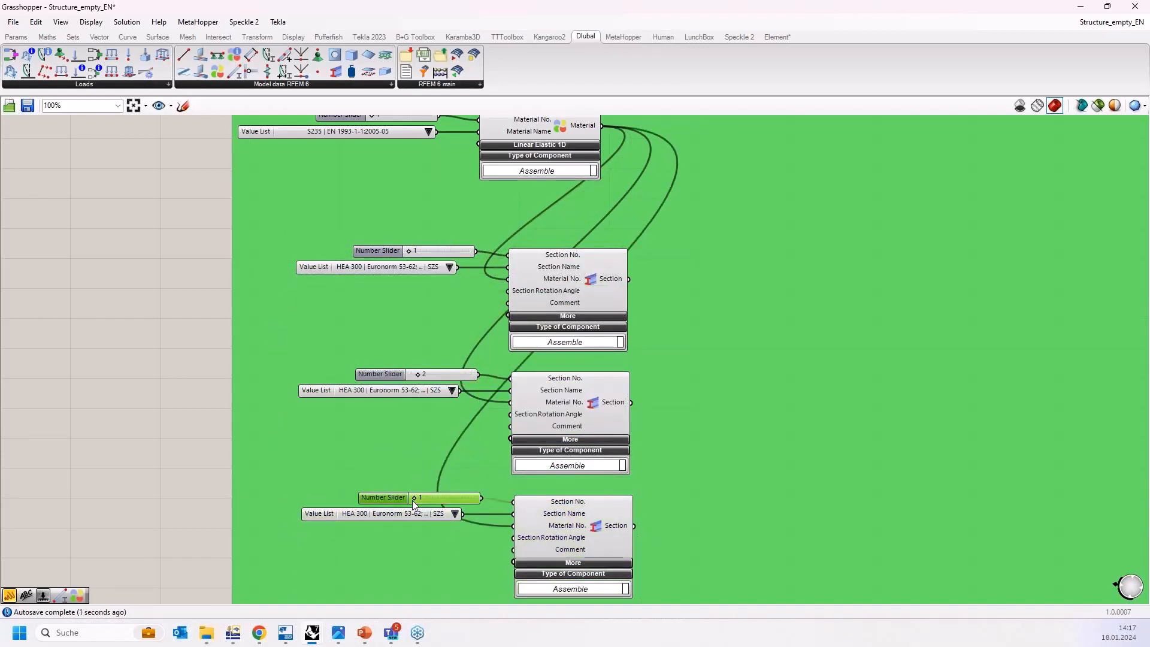
{"action": "left_click_drag", "start_coordinate": [413, 503], "coordinate": [429, 501]}
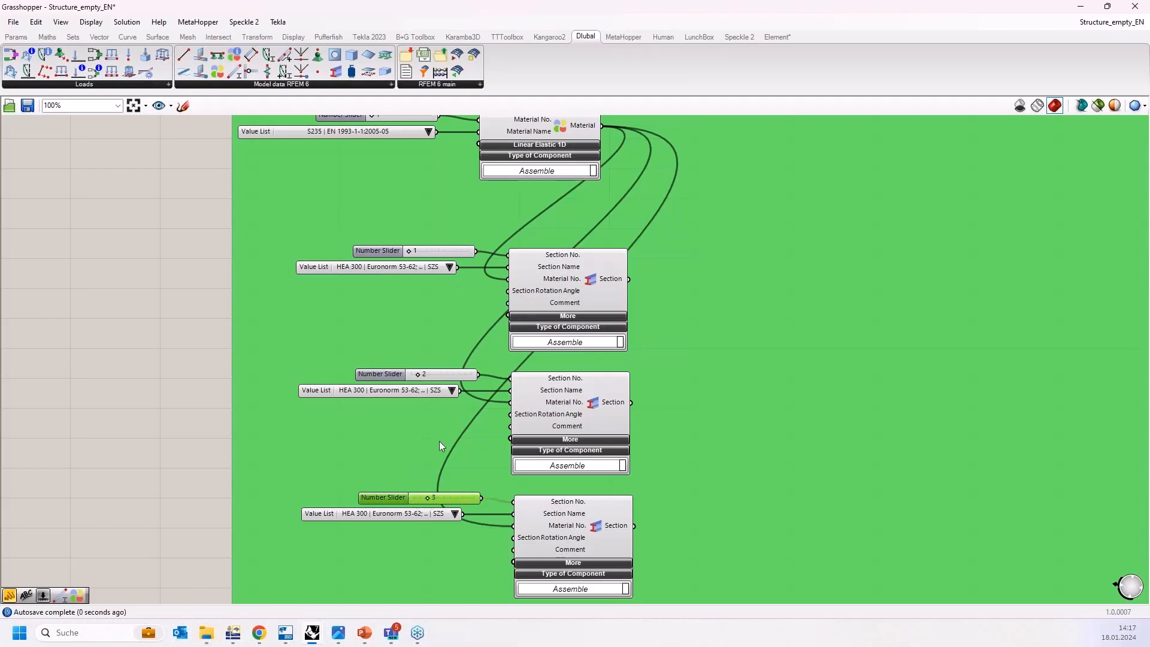
{"action": "left_click", "coordinate": [452, 390]}
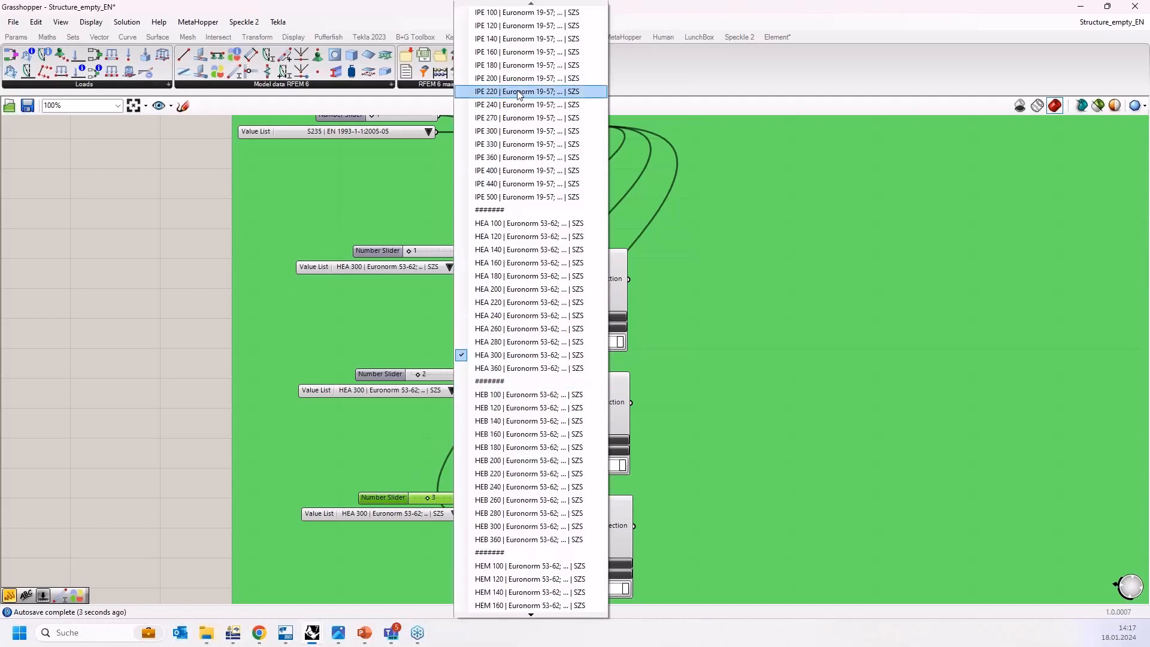
{"action": "left_click", "coordinate": [516, 39]}
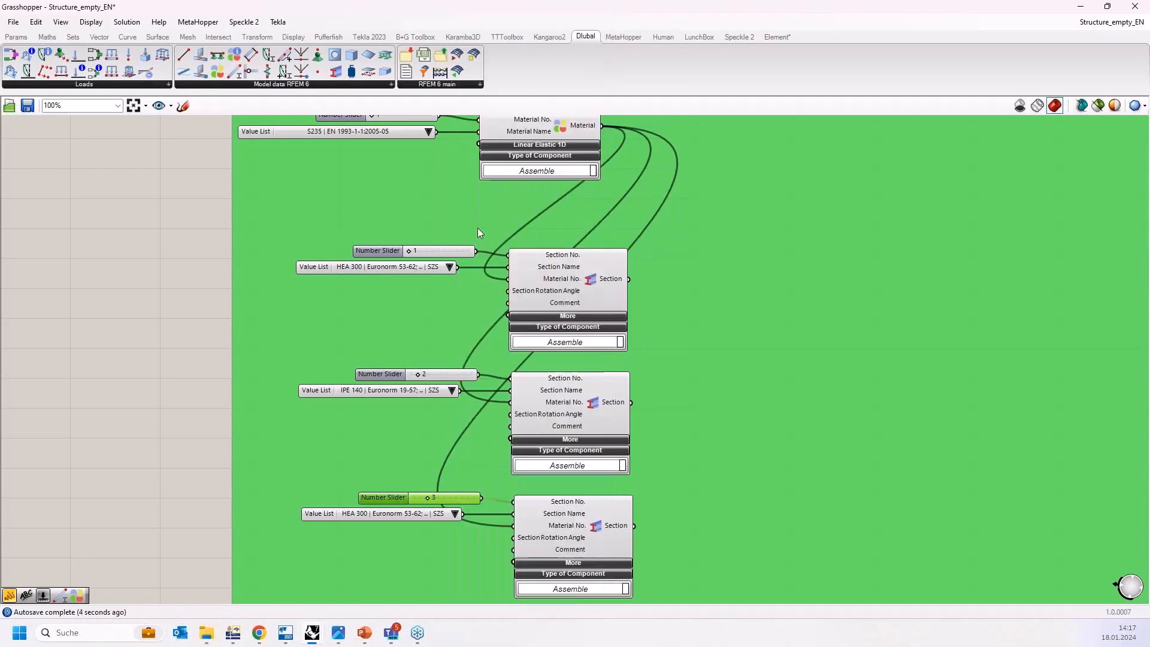
{"action": "left_click", "coordinate": [454, 515]}
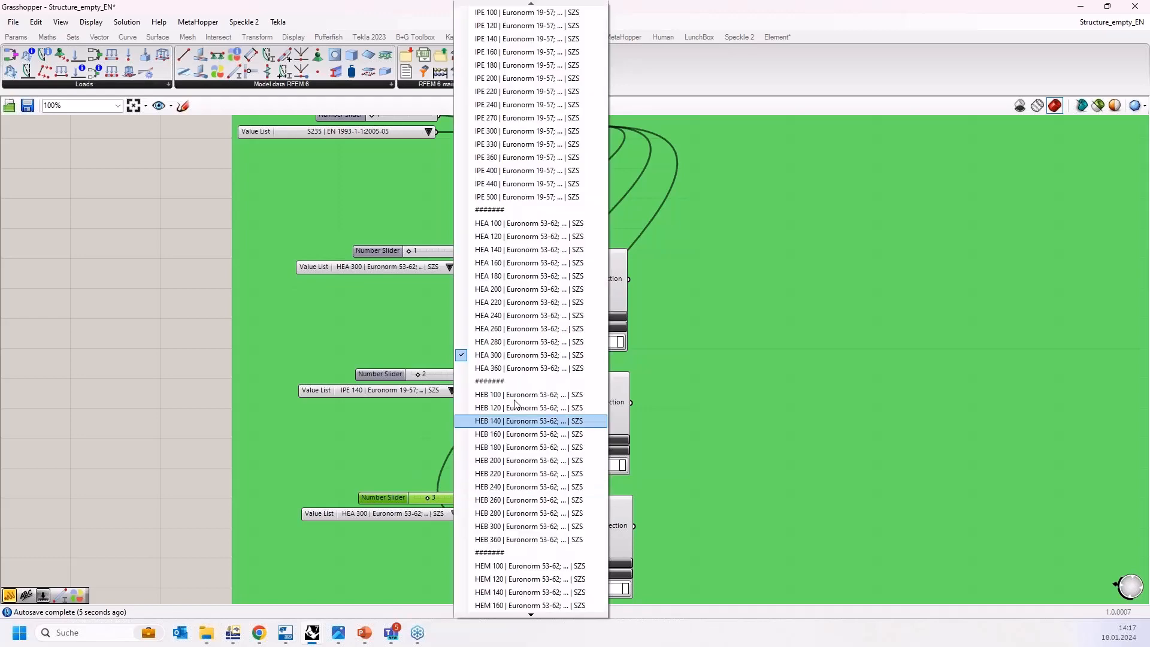
{"action": "left_click", "coordinate": [515, 282]}
Add a Dlubal Member component to the canvas near the Truss UG/LG part of the green group.
{"action": "scroll", "coordinate": [304, 357], "scroll_direction": "down", "scroll_amount": 5}
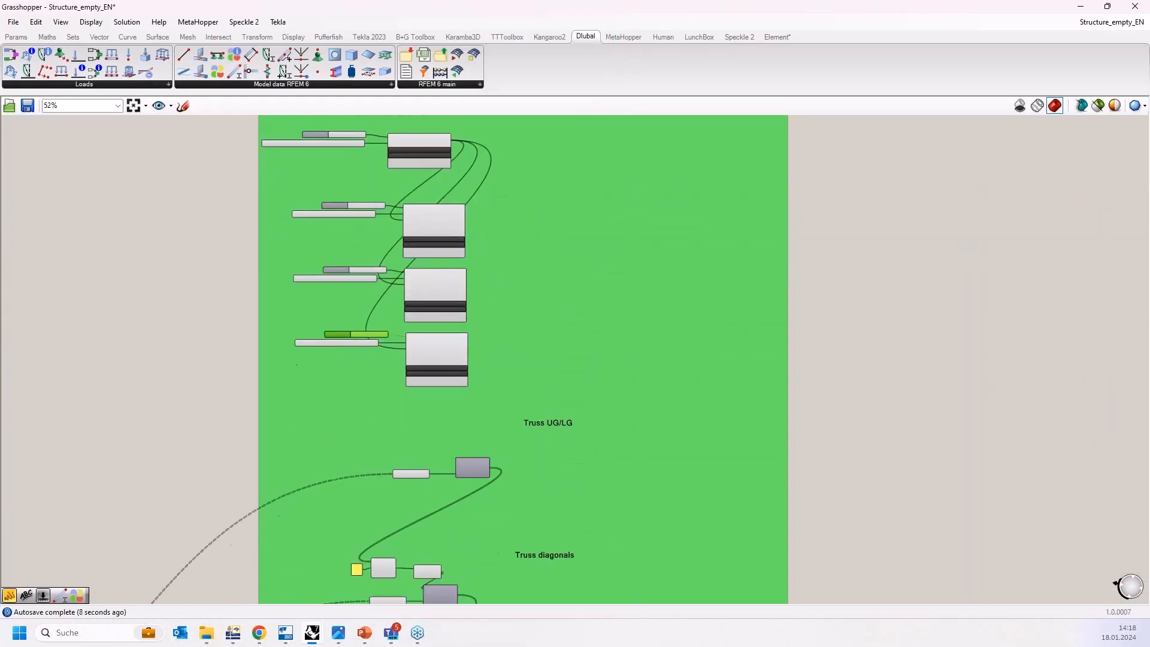
{"action": "right_click_drag", "start_coordinate": [339, 329], "coordinate": [331, 398]}
{"action": "scroll", "coordinate": [484, 506], "scroll_direction": "up", "scroll_amount": 3}
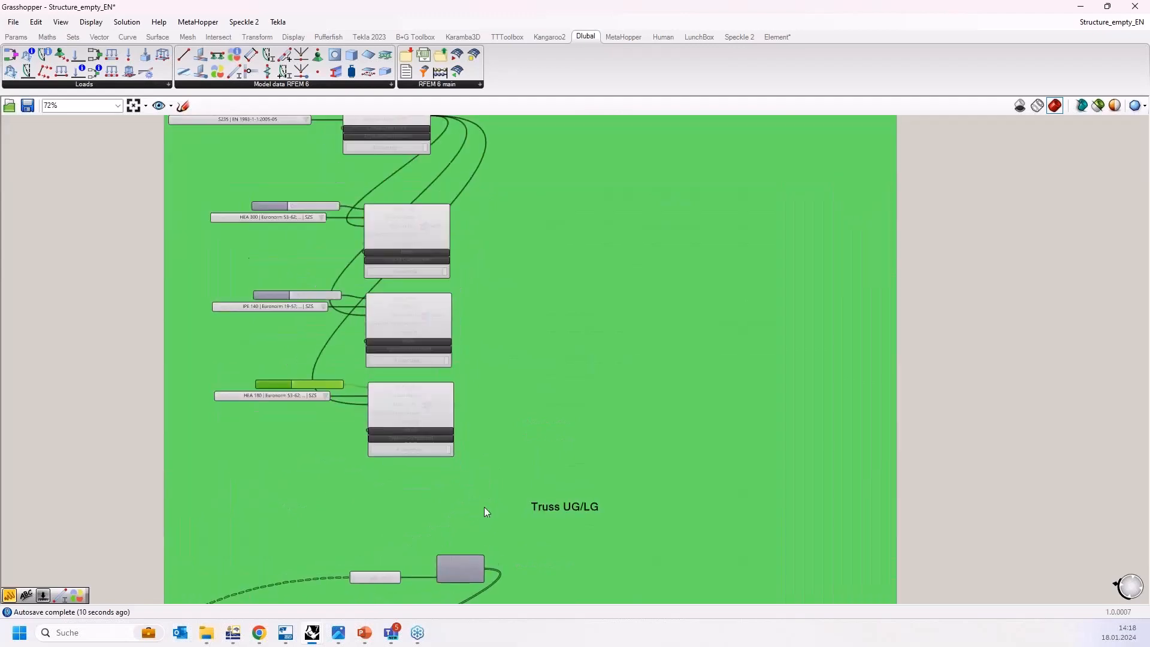
{"action": "scroll", "coordinate": [484, 512], "scroll_direction": "up", "scroll_amount": 1}
{"action": "right_click_drag", "start_coordinate": [483, 515], "coordinate": [467, 425]}
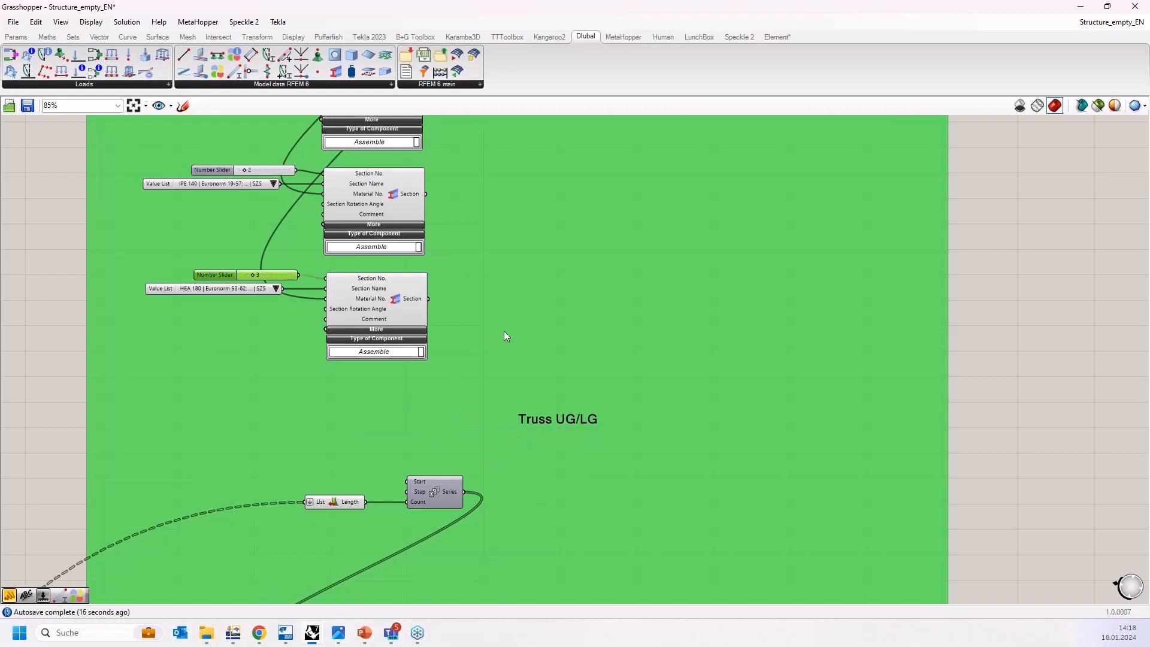
{"action": "right_click_drag", "start_coordinate": [471, 507], "coordinate": [624, 294]}
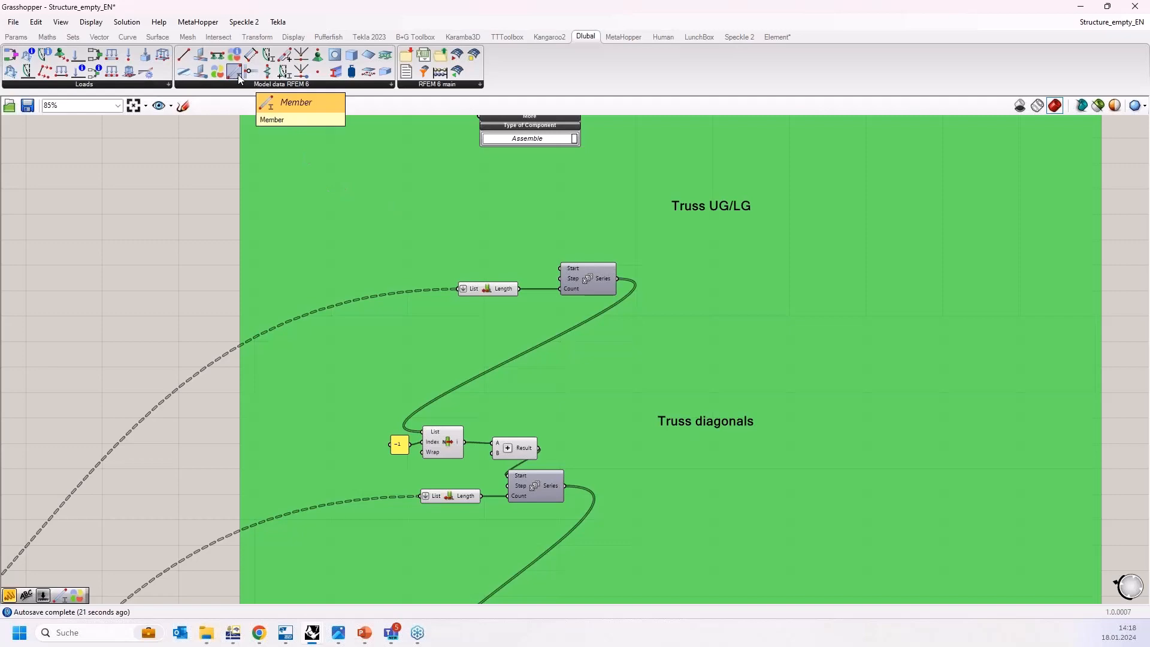
{"action": "left_click_drag", "start_coordinate": [238, 74], "coordinate": [349, 271]}
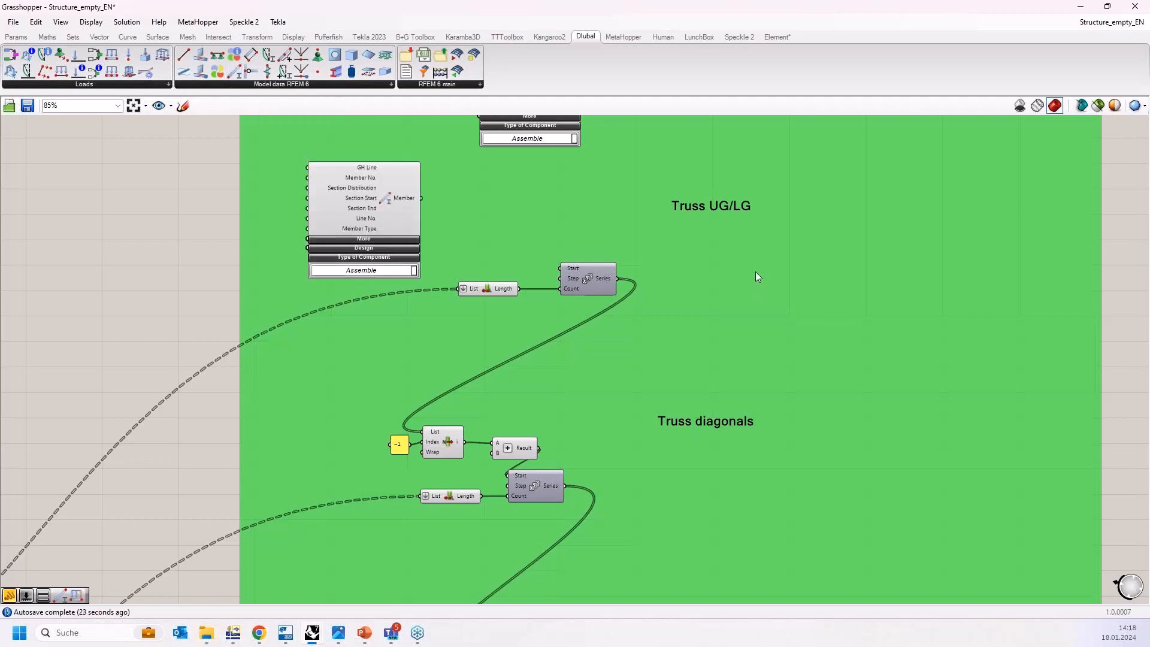
Move the Member component beside the Truss UG/LG curve container in the blue geometry group.
{"action": "scroll", "coordinate": [788, 250], "scroll_direction": "down", "scroll_amount": 5}
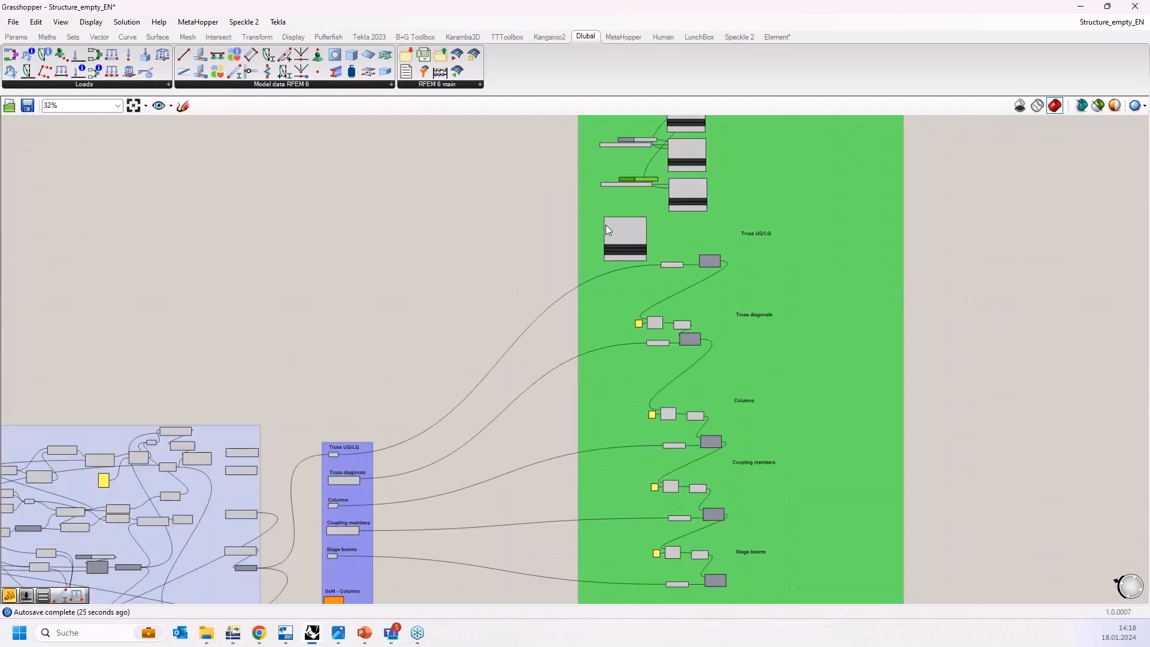
{"action": "left_click_drag", "start_coordinate": [605, 257], "coordinate": [390, 463]}
{"action": "scroll", "coordinate": [335, 447], "scroll_direction": "up", "scroll_amount": 8}
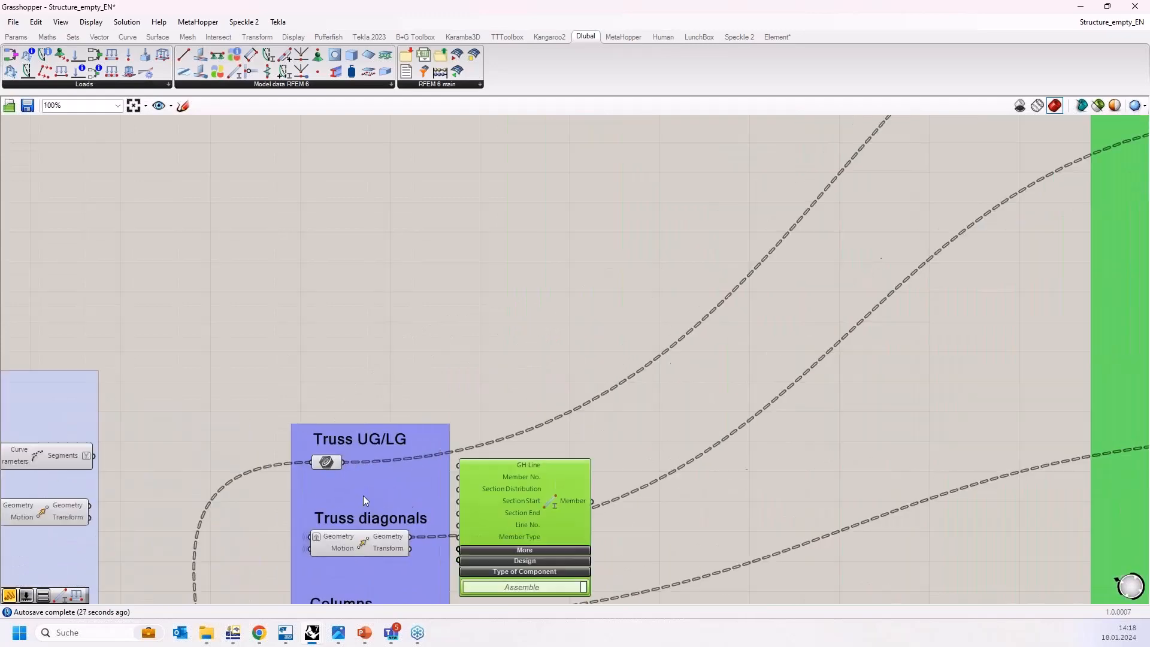
{"action": "left_click_drag", "start_coordinate": [651, 449], "coordinate": [771, 391]}
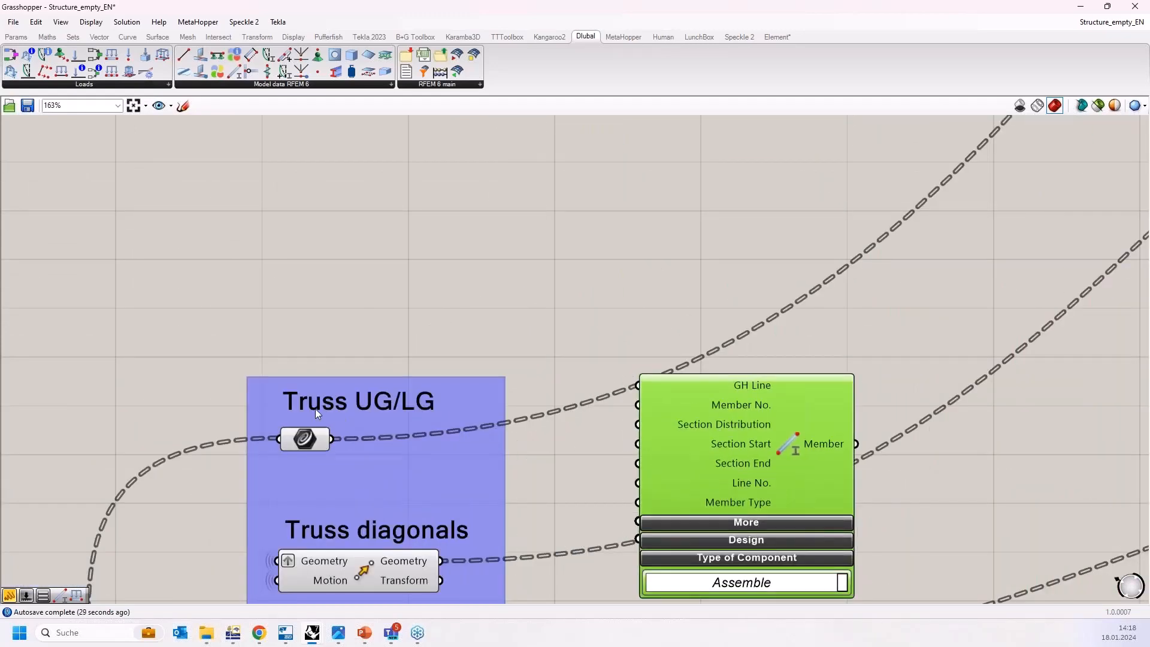
Place Grasshopper side by side with Rhino and select the Truss UG/LG container to examine its lines in the viewport.
{"action": "left_click_drag", "start_coordinate": [371, 23], "coordinate": [1149, 216]}
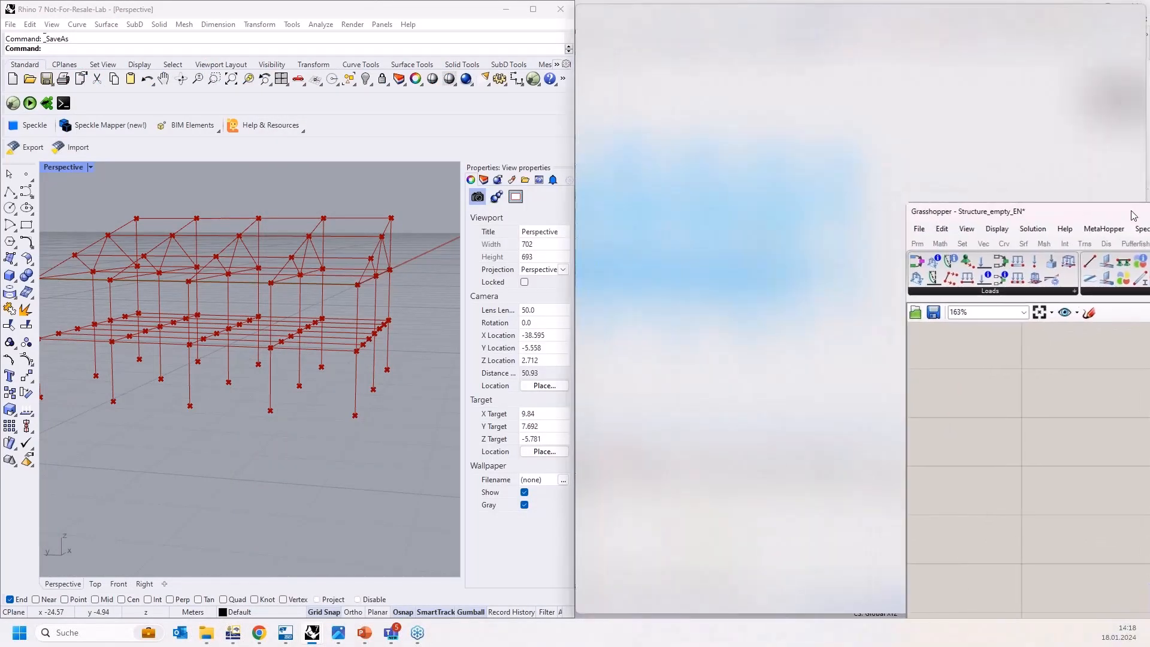
{"action": "left_click", "coordinate": [828, 369]}
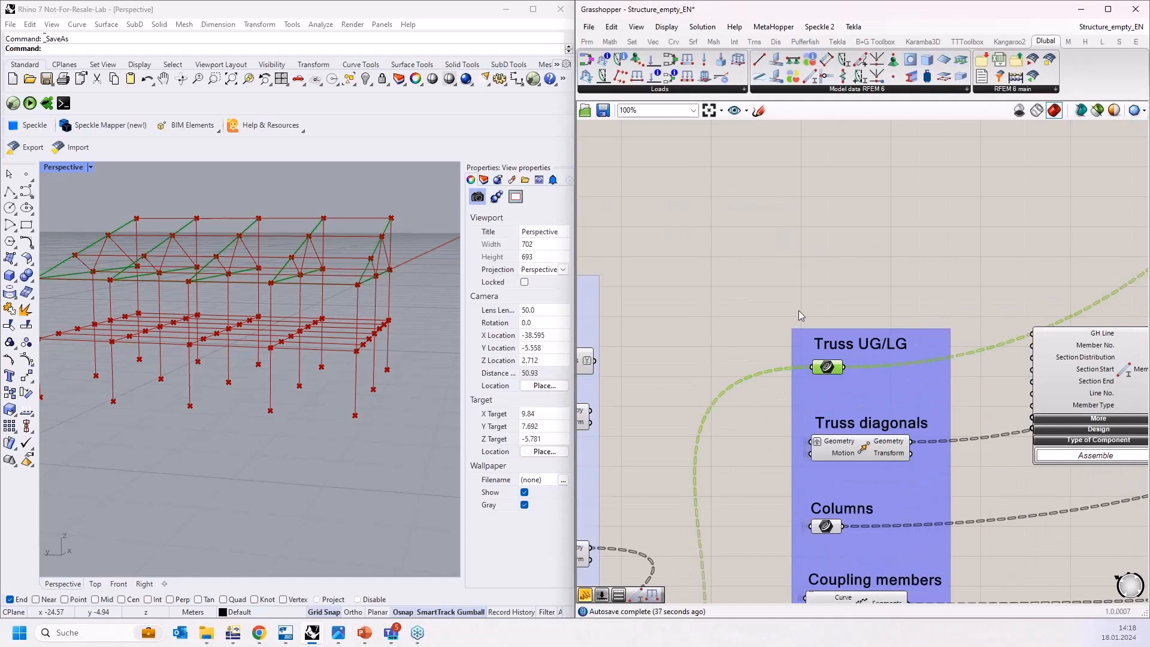
{"action": "scroll", "coordinate": [802, 312], "scroll_direction": "down", "scroll_amount": 3}
{"action": "scroll", "coordinate": [870, 430], "scroll_direction": "up", "scroll_amount": 4}
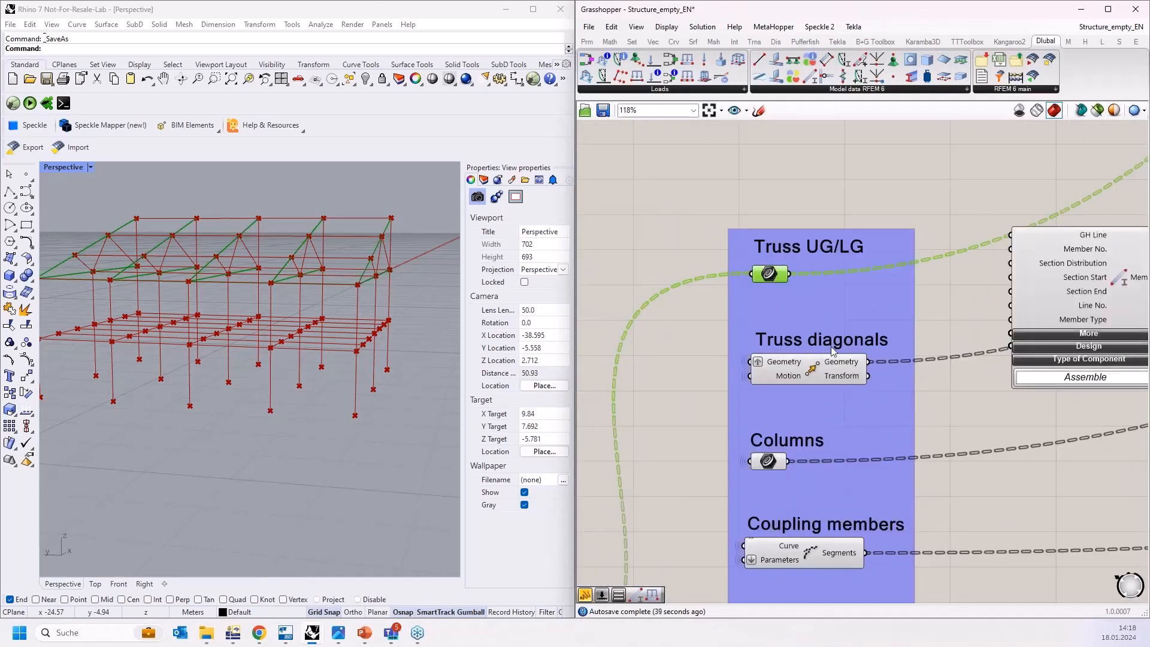
{"action": "scroll", "coordinate": [831, 346], "scroll_direction": "down", "scroll_amount": 4}
{"action": "scroll", "coordinate": [826, 300], "scroll_direction": "up", "scroll_amount": 1}
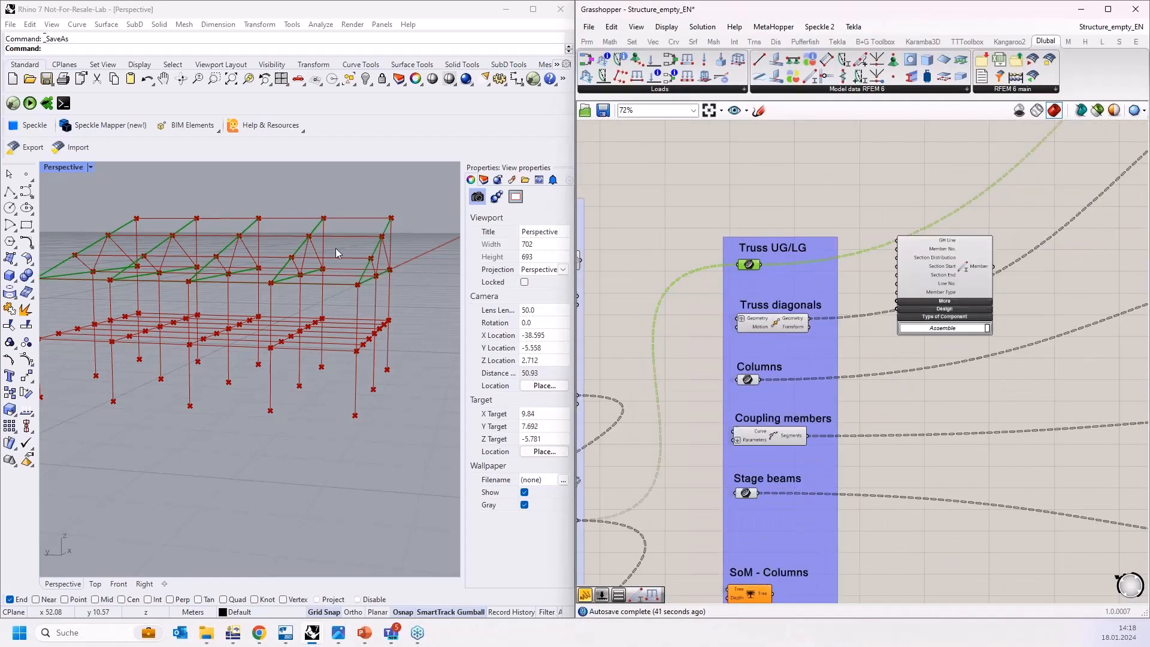
{"action": "scroll", "coordinate": [353, 251], "scroll_direction": "up", "scroll_amount": 2}
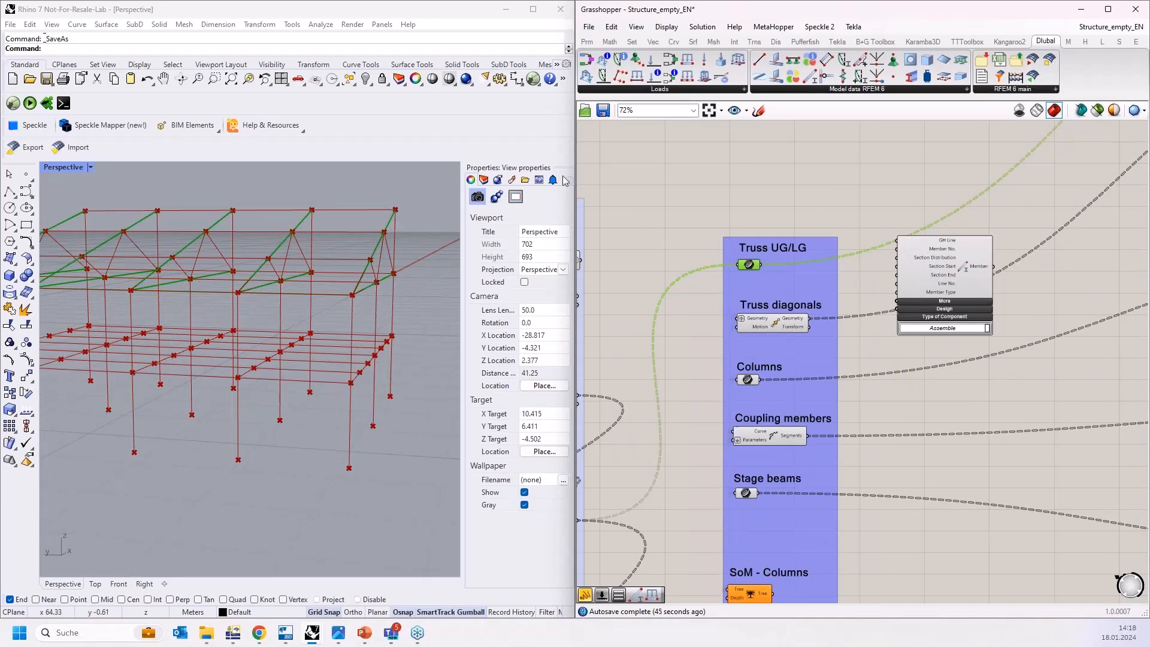
Connect the Truss UG/LG curve container to the Member component's GH Line input and align the component with it.
{"action": "right_click_drag", "start_coordinate": [845, 205], "coordinate": [701, 214]}
{"action": "scroll", "coordinate": [711, 255], "scroll_direction": "up", "scroll_amount": 4}
{"action": "right_click_drag", "start_coordinate": [711, 255], "coordinate": [803, 249]}
{"action": "left_click_drag", "start_coordinate": [630, 282], "coordinate": [885, 234]}
{"action": "left_click_drag", "start_coordinate": [1038, 286], "coordinate": [1042, 313]}
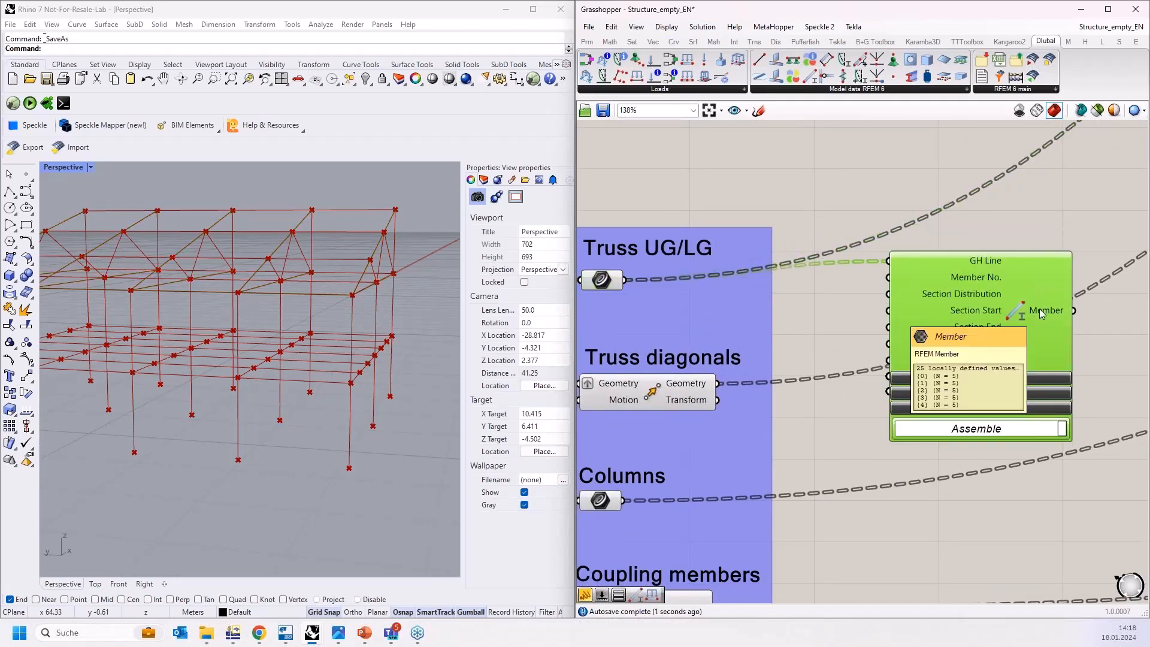
Move the Member component next to the sections and connect the HEA 300 Section output to its Section Start input.
{"action": "scroll", "coordinate": [682, 309], "scroll_direction": "down", "scroll_amount": 5}
{"action": "scroll", "coordinate": [667, 315], "scroll_direction": "down", "scroll_amount": 2}
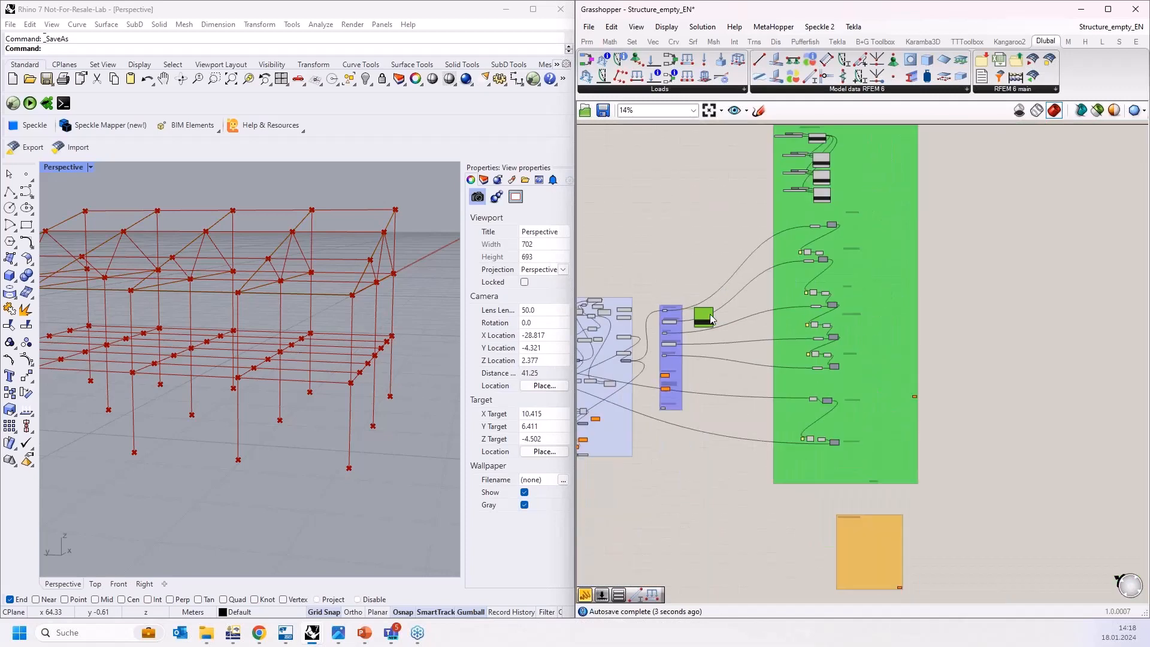
{"action": "left_click_drag", "start_coordinate": [704, 314], "coordinate": [847, 146]}
{"action": "scroll", "coordinate": [844, 151], "scroll_direction": "up", "scroll_amount": 6}
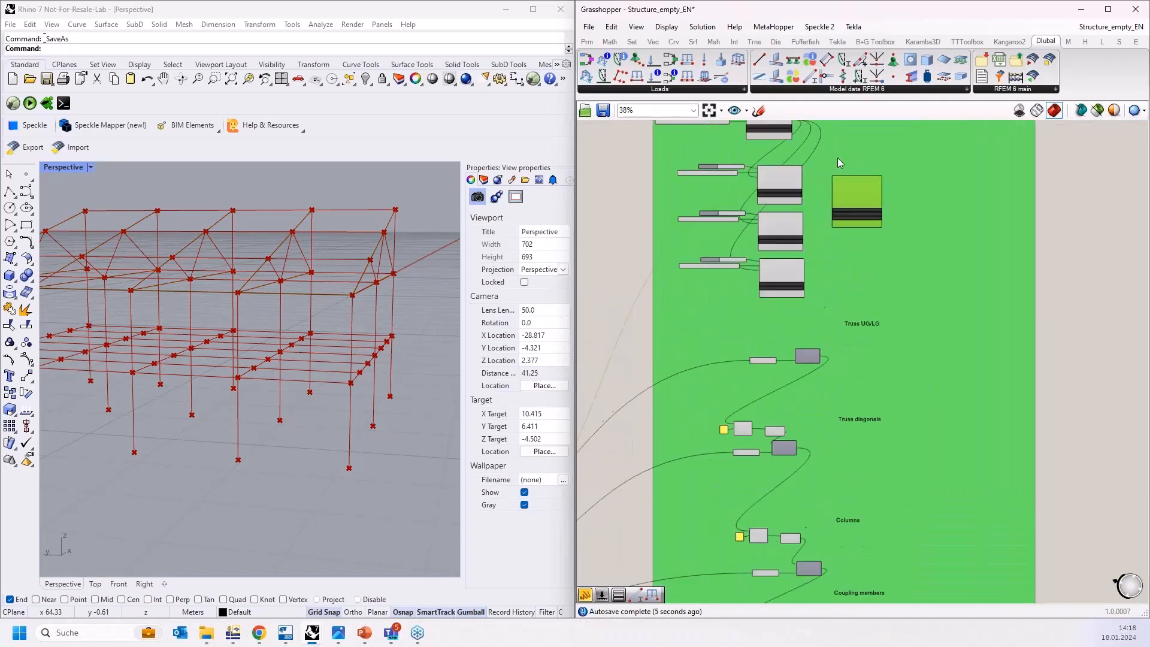
{"action": "right_click_drag", "start_coordinate": [808, 225], "coordinate": [879, 231]}
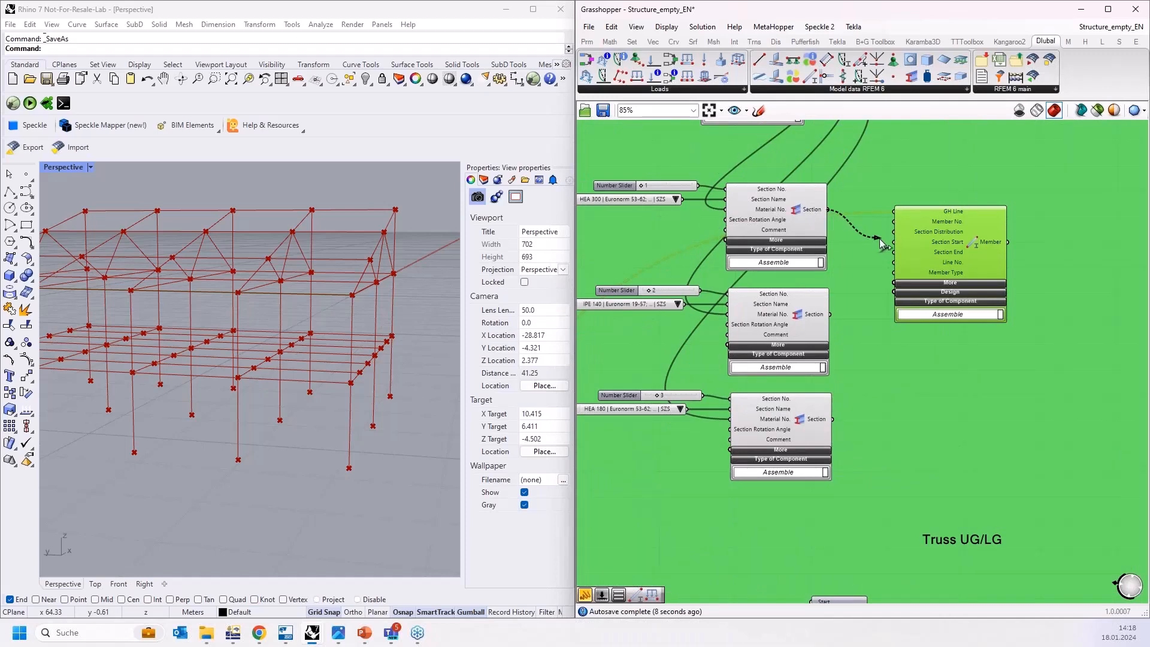
{"action": "left_click_drag", "start_coordinate": [879, 238], "coordinate": [893, 242]}
{"action": "scroll", "coordinate": [918, 240], "scroll_direction": "up", "scroll_amount": 3}
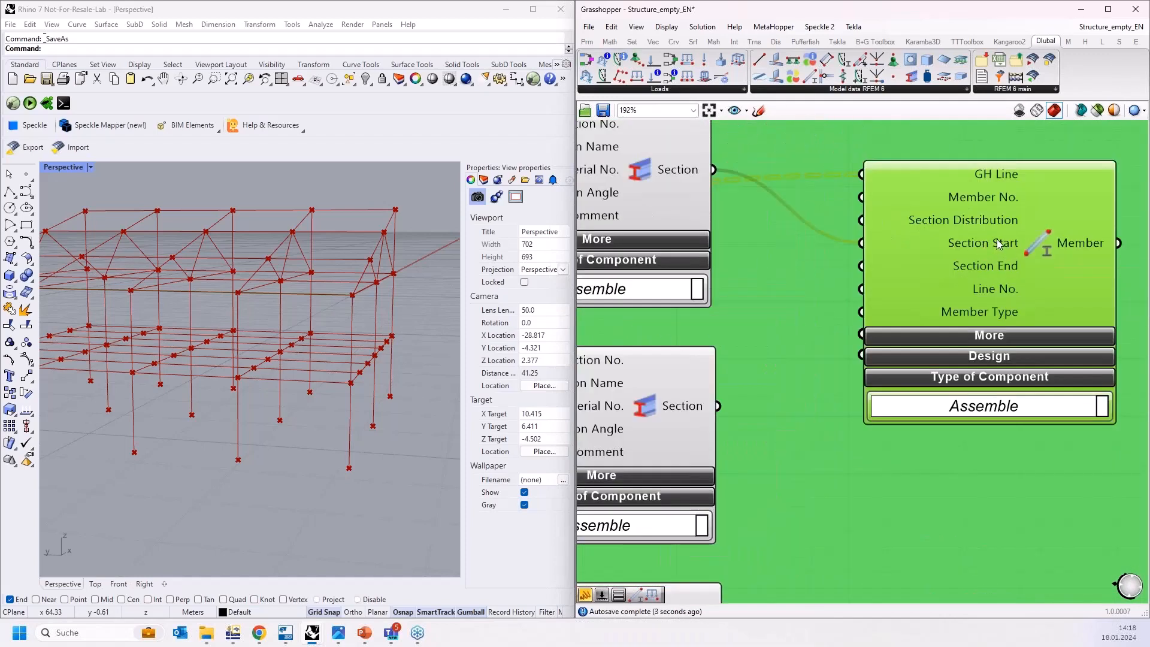
{"action": "scroll", "coordinate": [975, 190], "scroll_direction": "down", "scroll_amount": 1}
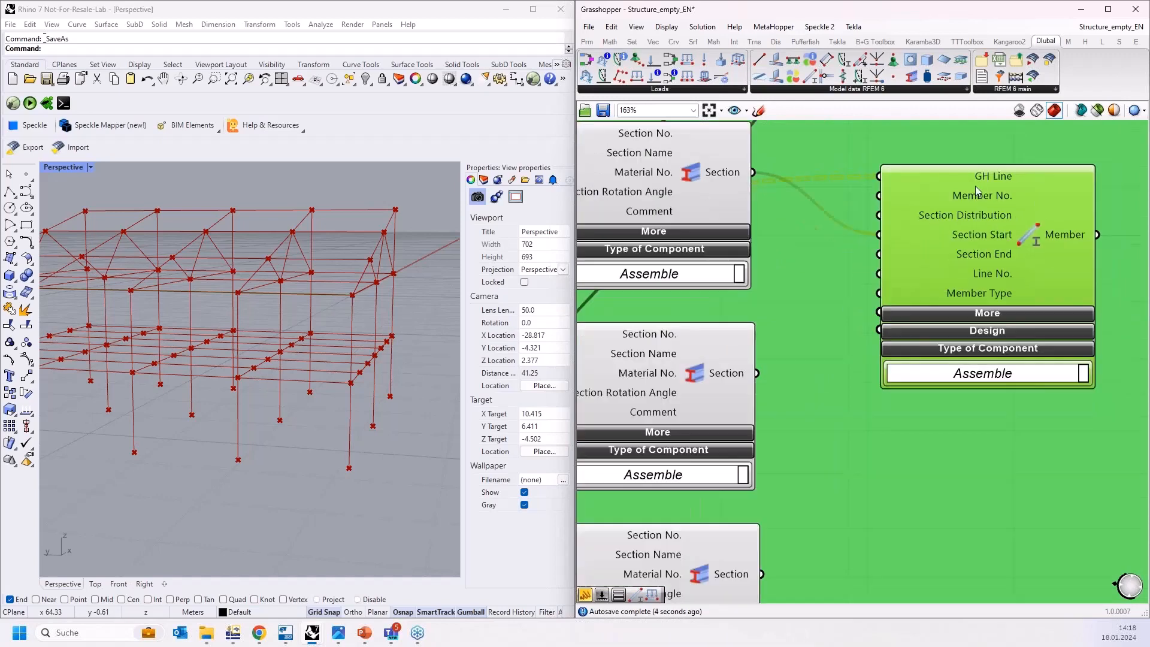
Move the Member component below the Truss UG/LG label, beside the Series component.
{"action": "scroll", "coordinate": [975, 186], "scroll_direction": "down", "scroll_amount": 3}
{"action": "left_click_drag", "start_coordinate": [973, 199], "coordinate": [933, 311]}
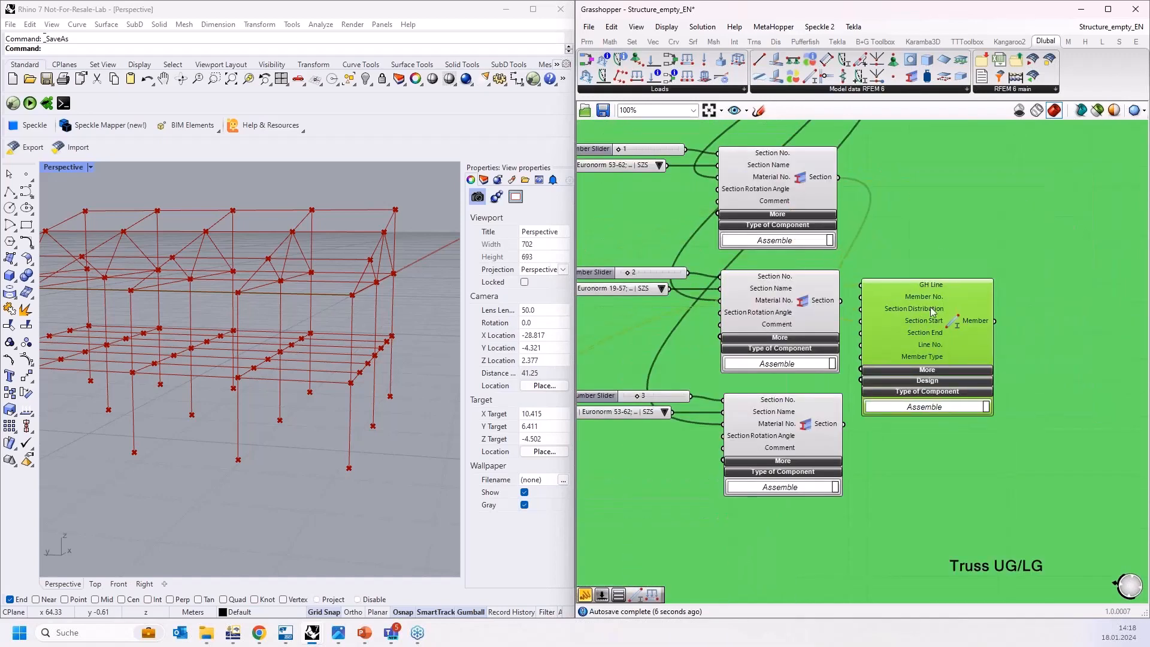
{"action": "scroll", "coordinate": [933, 310], "scroll_direction": "down", "scroll_amount": 6}
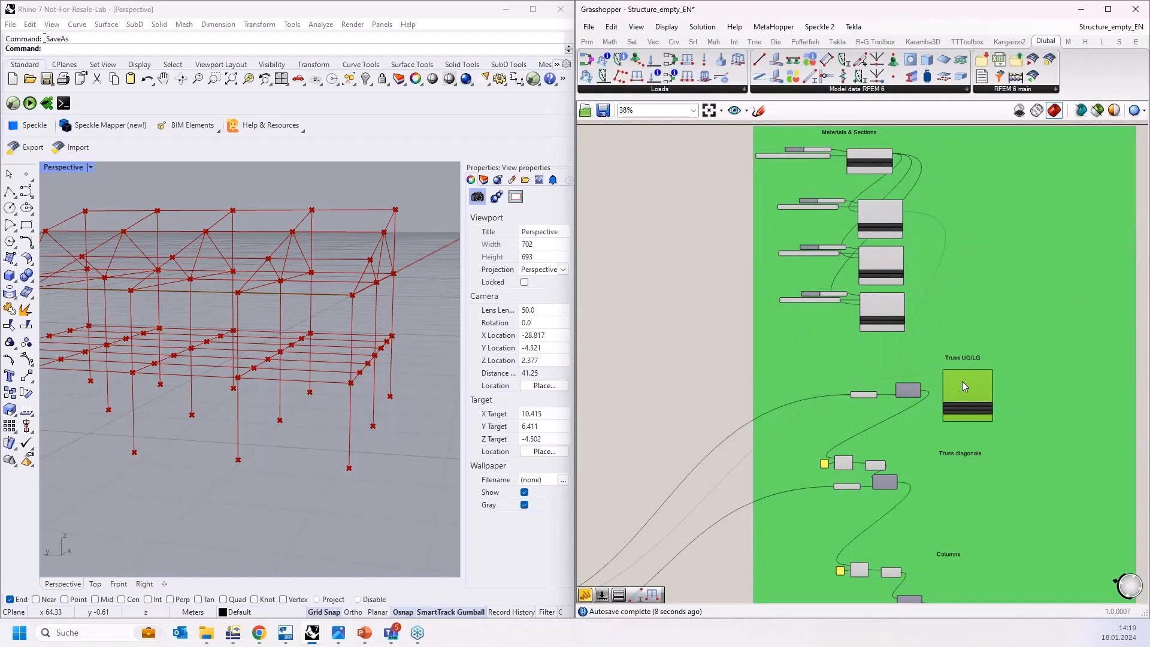
{"action": "scroll", "coordinate": [961, 380], "scroll_direction": "up", "scroll_amount": 5}
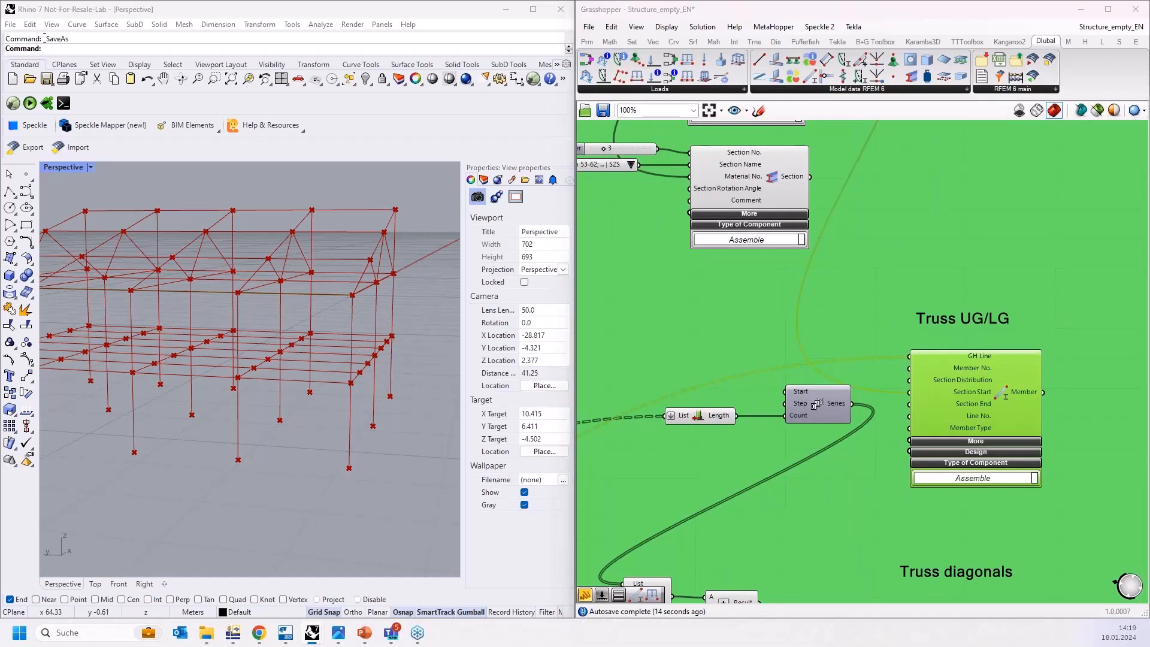
Move the Member component slightly closer beneath the Truss UG/LG label.
{"action": "scroll", "coordinate": [1033, 470], "scroll_direction": "up", "scroll_amount": 2}
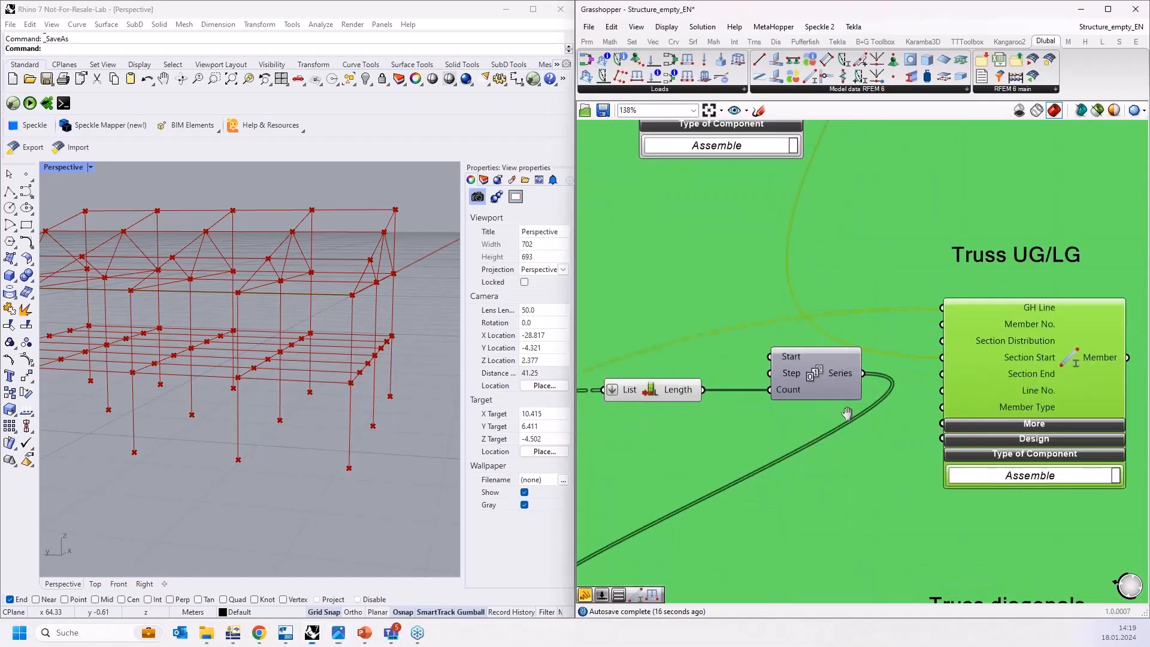
{"action": "left_click_drag", "start_coordinate": [966, 353], "coordinate": [968, 332]}
{"action": "scroll", "coordinate": [663, 282], "scroll_direction": "down", "scroll_amount": 3}
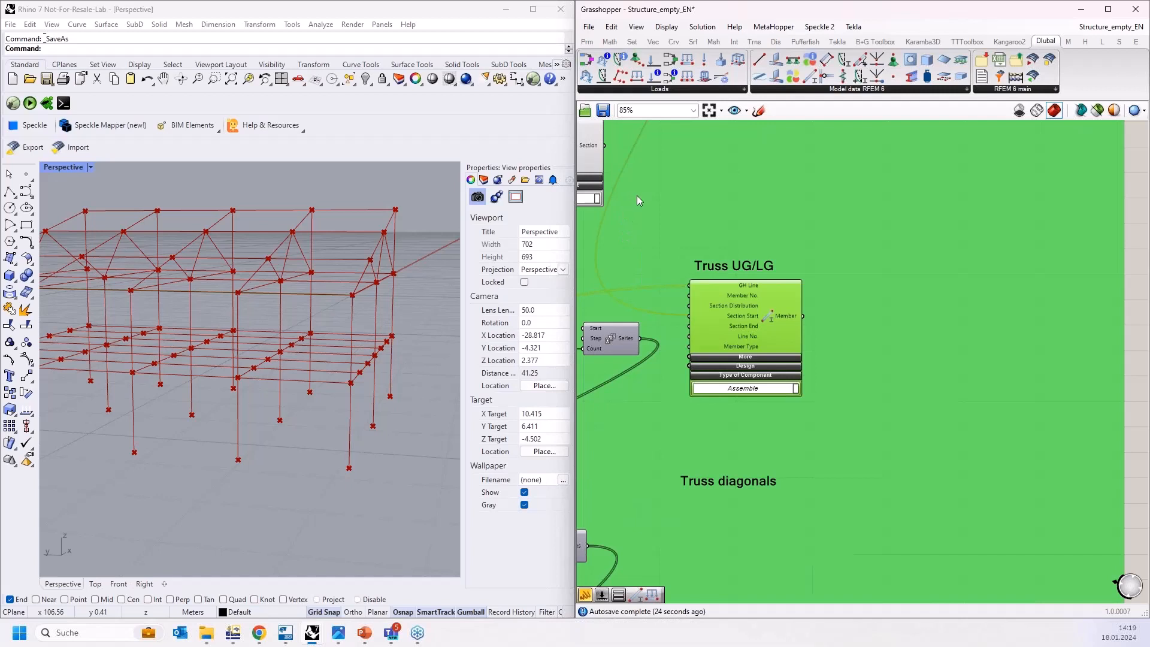
Try out a Member Load component beside the Member component by feeding the Member output into its Members No. input, and delete it.
{"action": "left_click", "coordinate": [719, 78]}
{"action": "left_click", "coordinate": [929, 324]}
{"action": "scroll", "coordinate": [922, 318], "scroll_direction": "up", "scroll_amount": 2}
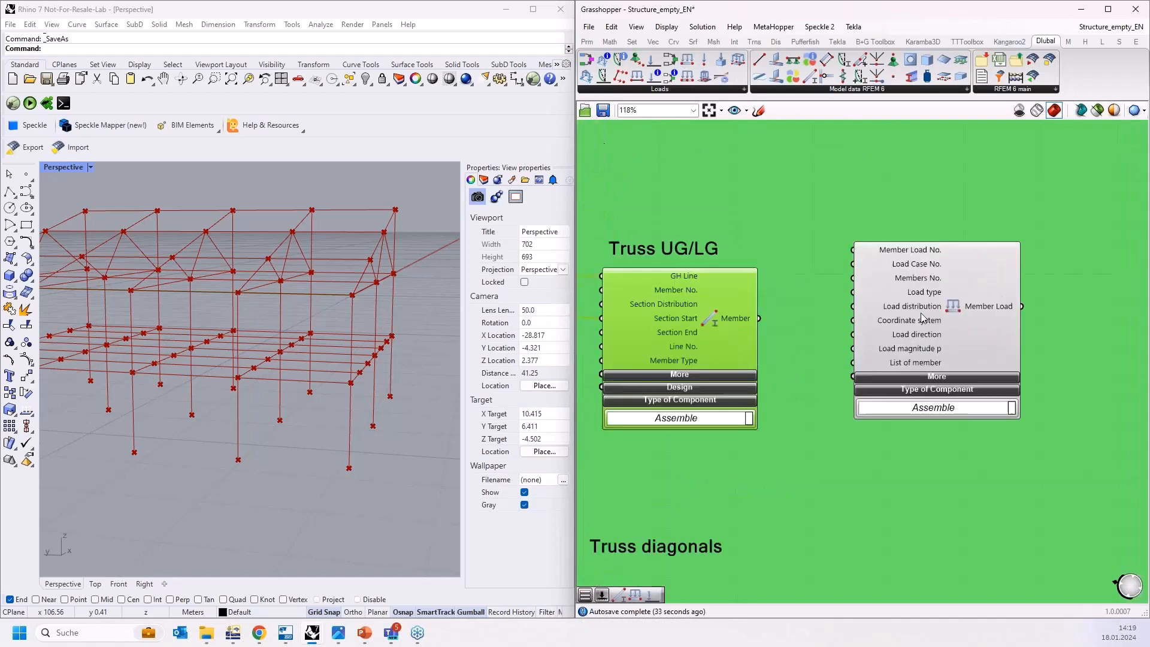
{"action": "right_click_drag", "start_coordinate": [975, 303], "coordinate": [977, 319]}
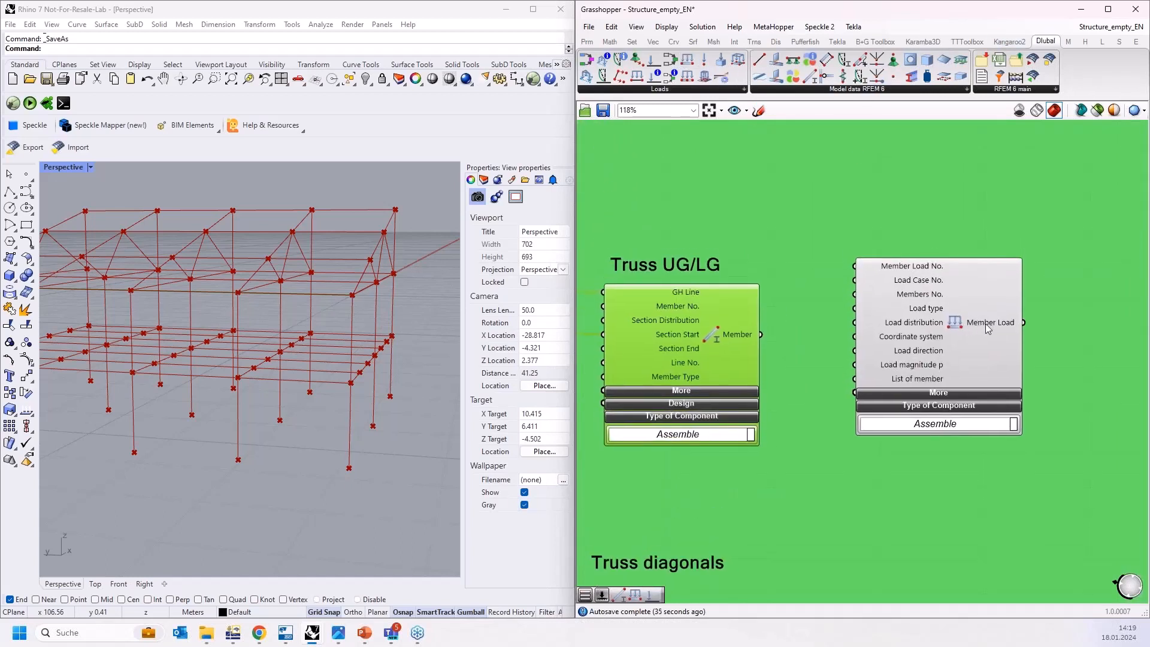
{"action": "left_click_drag", "start_coordinate": [894, 300], "coordinate": [901, 315]}
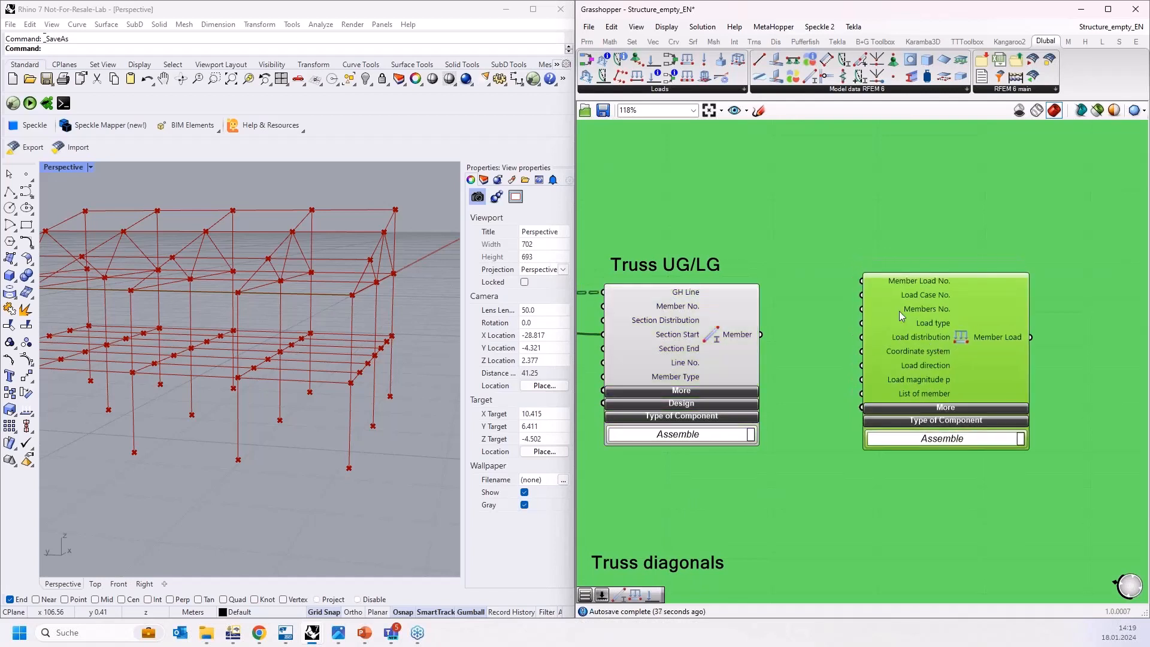
{"action": "mouse_move", "coordinate": [924, 316]}
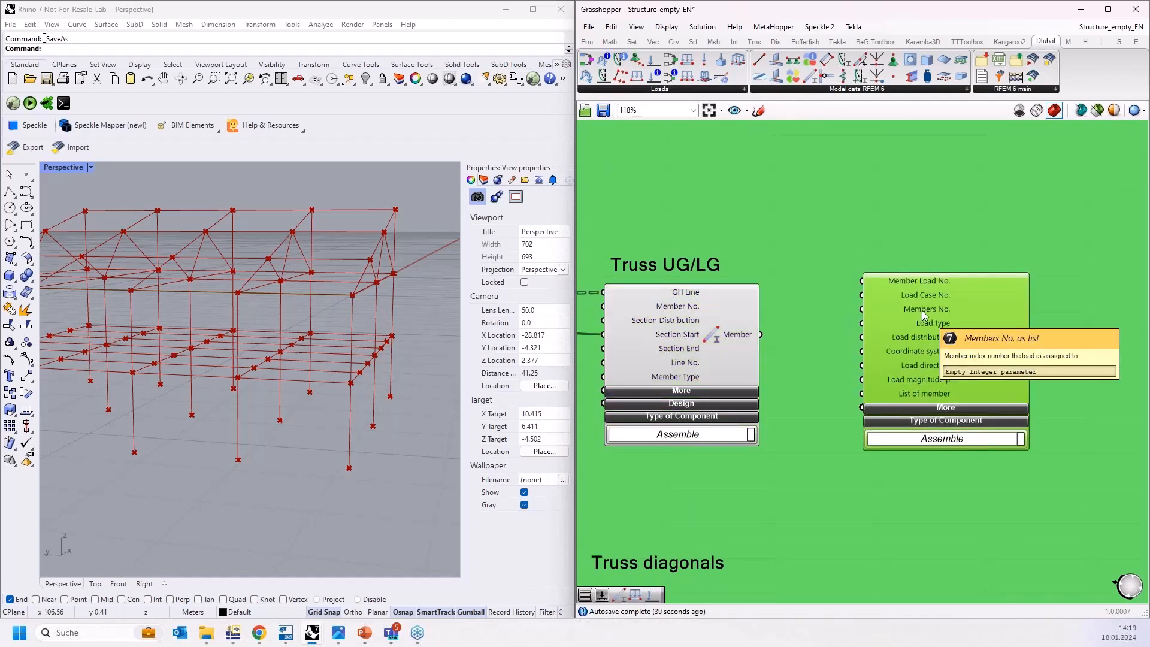
{"action": "left_click_drag", "start_coordinate": [760, 334], "coordinate": [862, 308]}
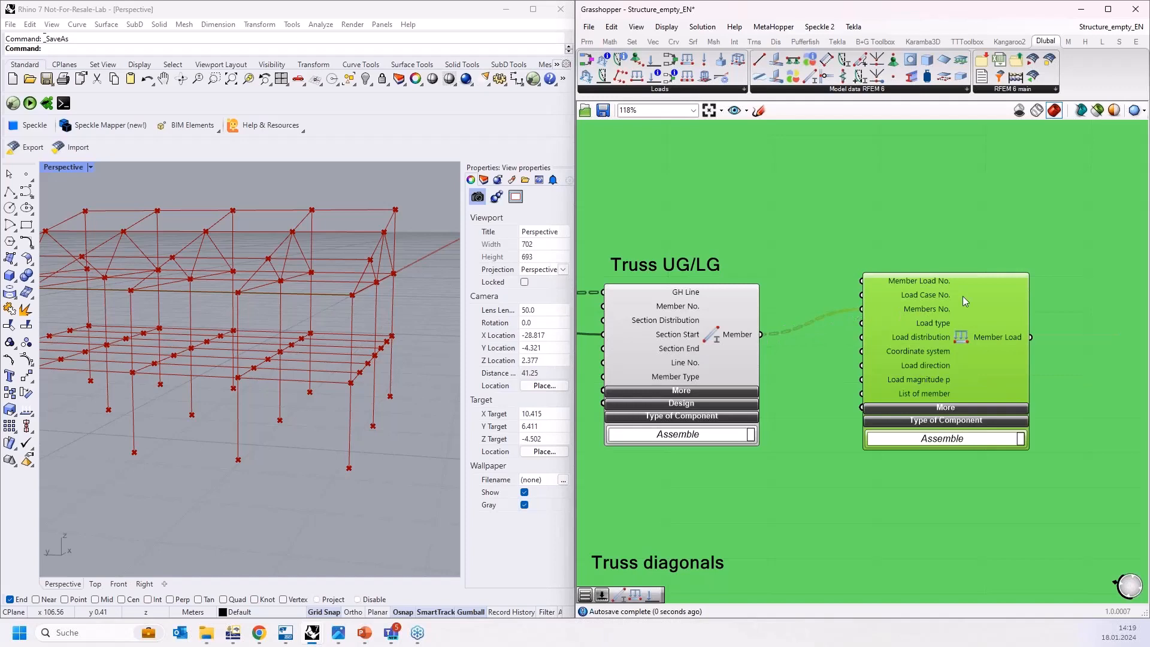
{"action": "scroll", "coordinate": [965, 301], "scroll_direction": "down", "scroll_amount": 2}
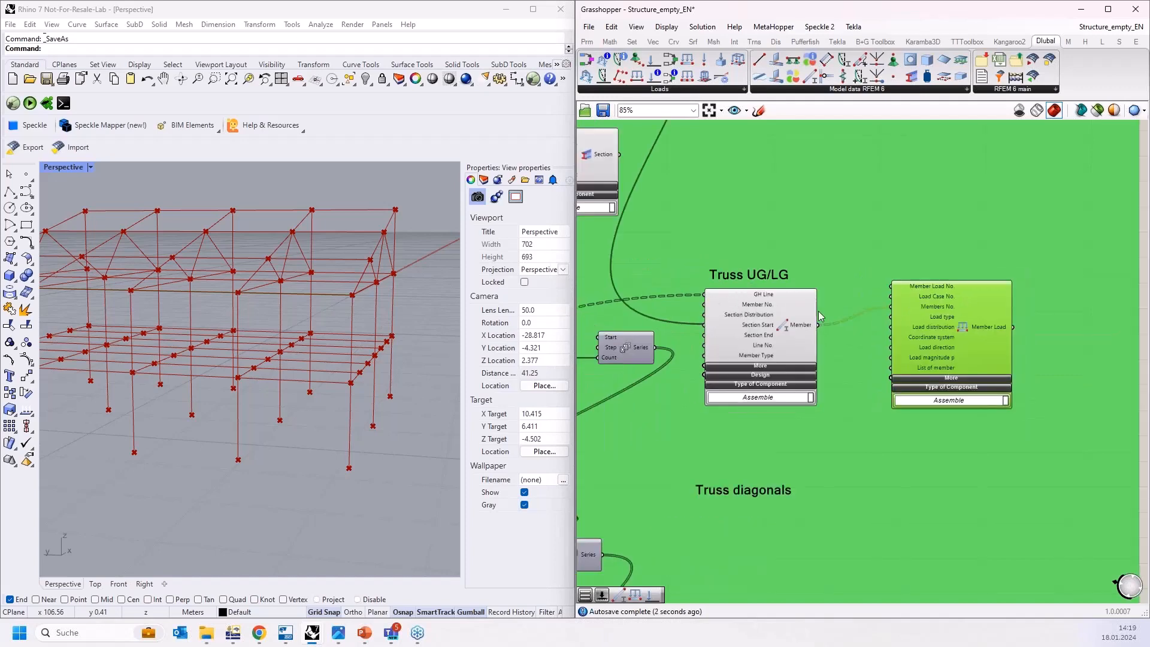
{"action": "key", "text": "Delete"}
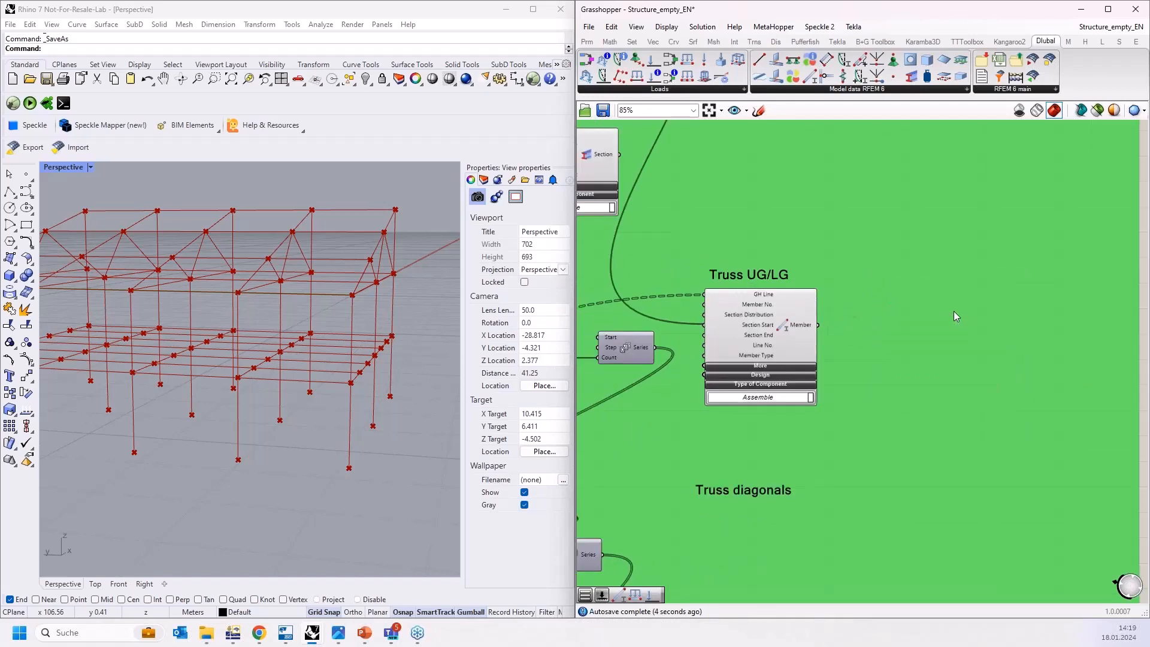
Examine the inputs of the Truss UG/LG Member component and the Series component prepared for its numbering.
{"action": "scroll", "coordinate": [979, 294], "scroll_direction": "down", "scroll_amount": 4}
{"action": "scroll", "coordinate": [838, 315], "scroll_direction": "up", "scroll_amount": 8}
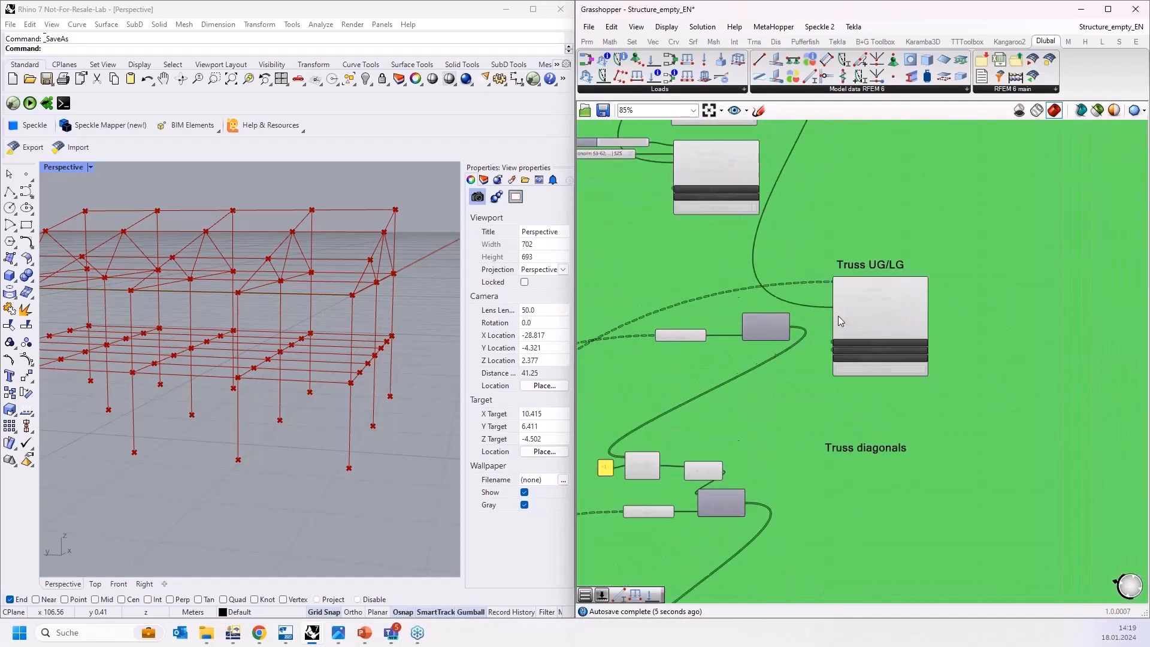
{"action": "mouse_move", "coordinate": [839, 263]}
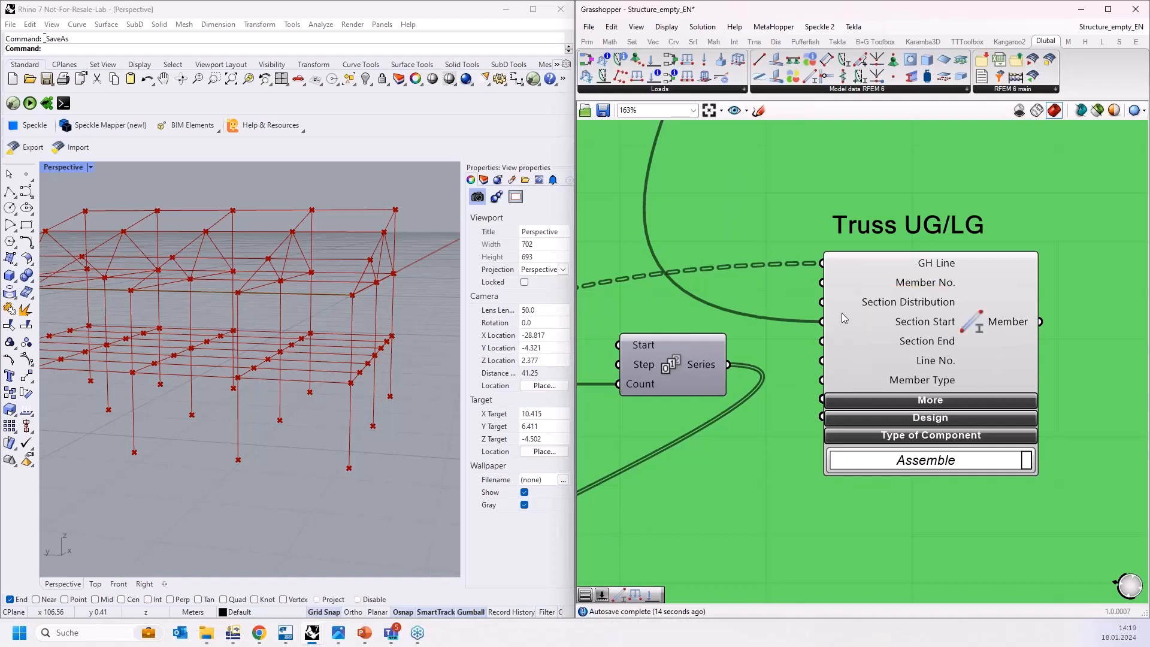
{"action": "scroll", "coordinate": [932, 311], "scroll_direction": "down", "scroll_amount": 2}
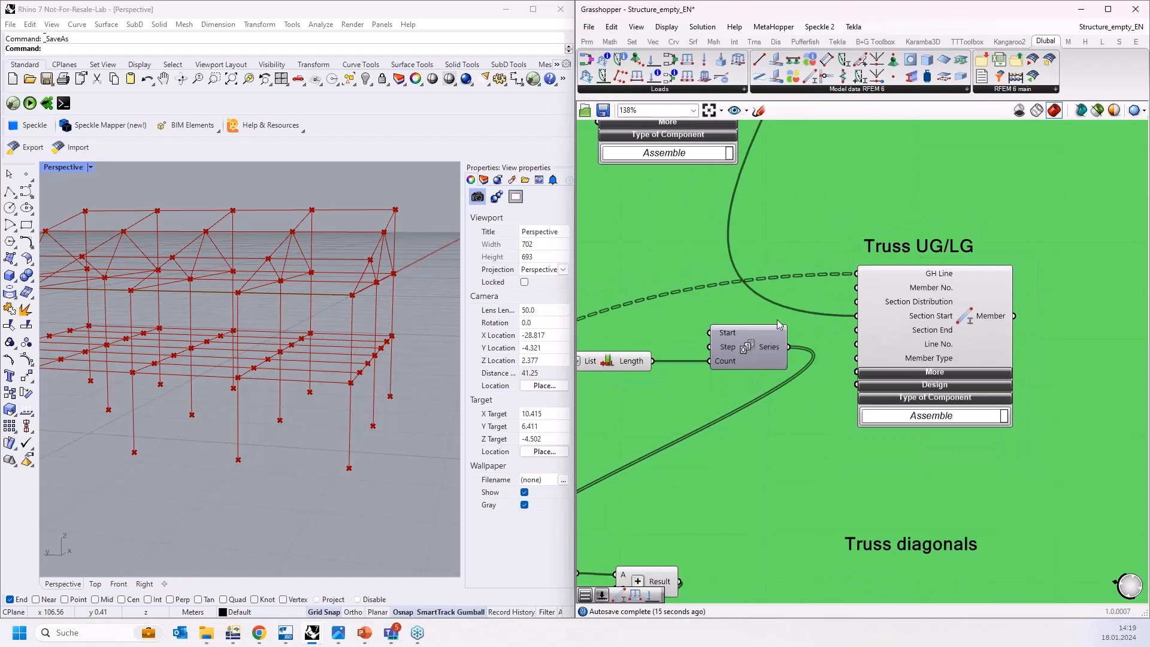
{"action": "scroll", "coordinate": [778, 324], "scroll_direction": "up", "scroll_amount": 1}
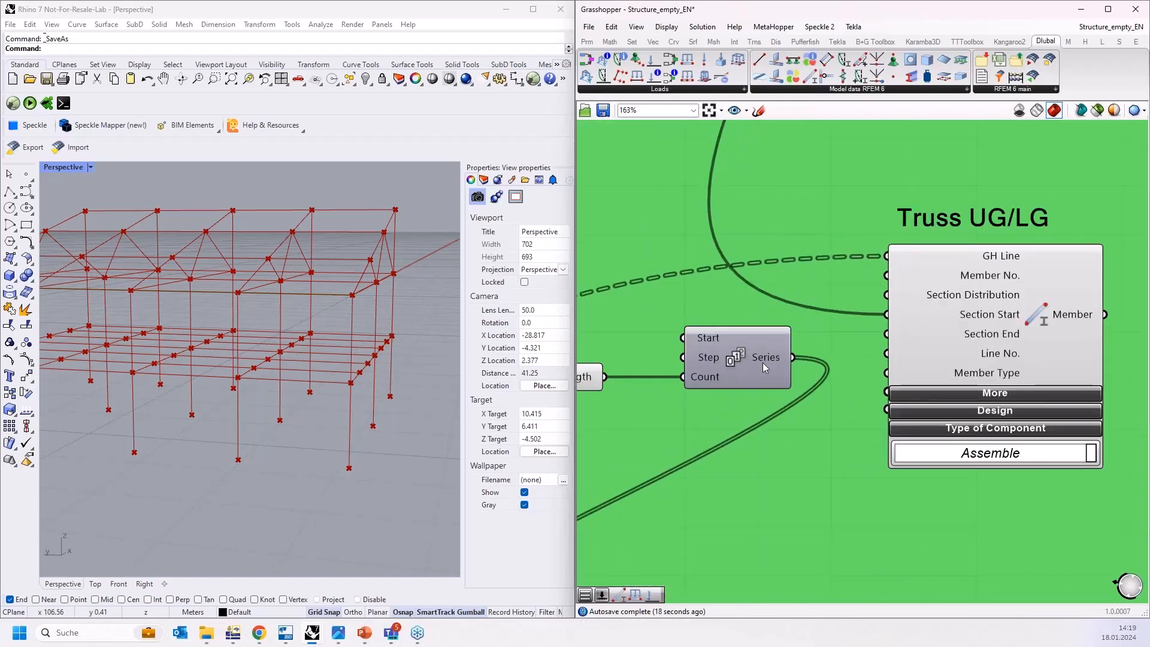
{"action": "left_click", "coordinate": [763, 360]}
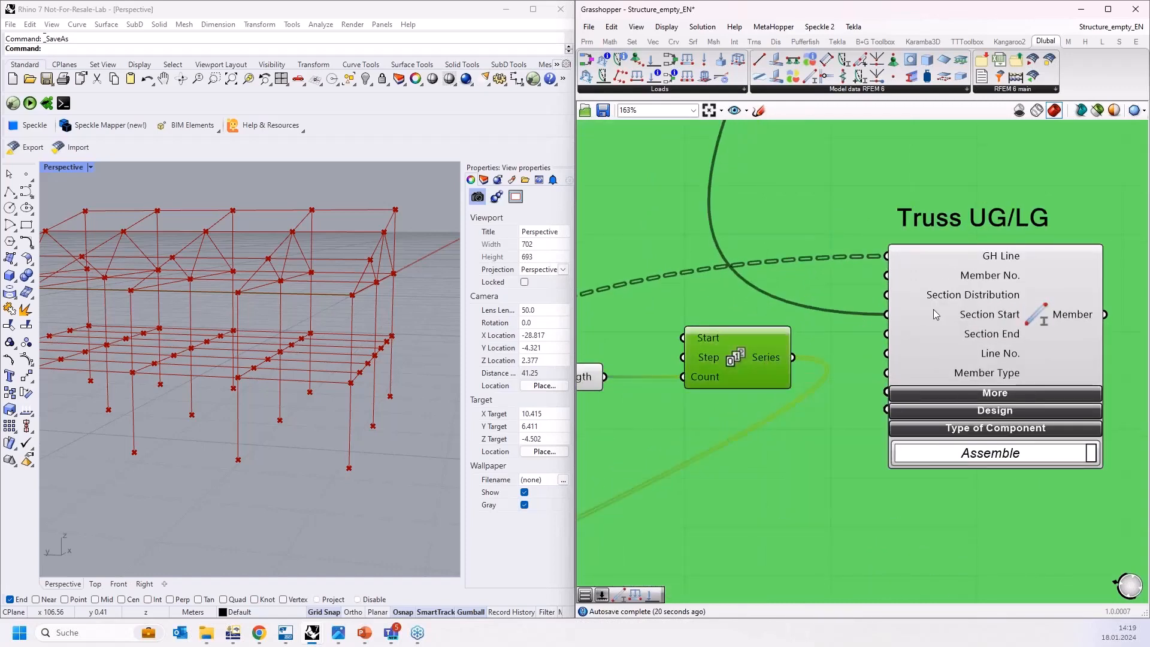
{"action": "scroll", "coordinate": [934, 310], "scroll_direction": "down", "scroll_amount": 2}
{"action": "mouse_move", "coordinate": [773, 334]}
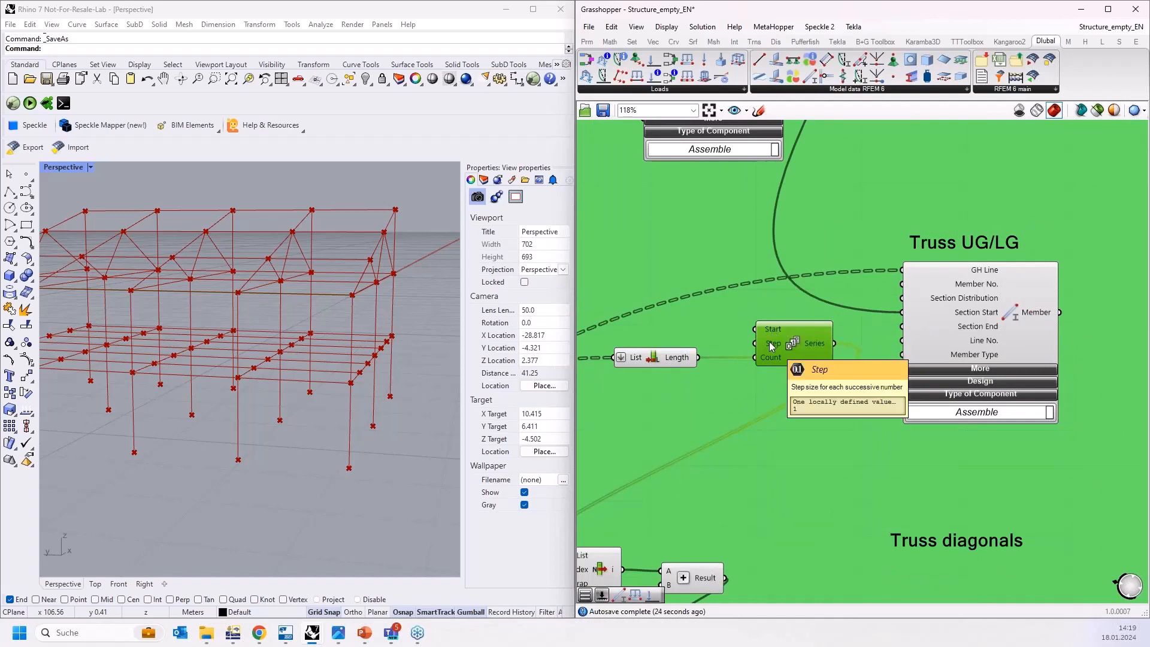
{"action": "scroll", "coordinate": [805, 333], "scroll_direction": "down", "scroll_amount": 2}
{"action": "scroll", "coordinate": [777, 352], "scroll_direction": "up", "scroll_amount": 3}
{"action": "mouse_move", "coordinate": [777, 354]}
{"action": "scroll", "coordinate": [776, 353], "scroll_direction": "down", "scroll_amount": 10}
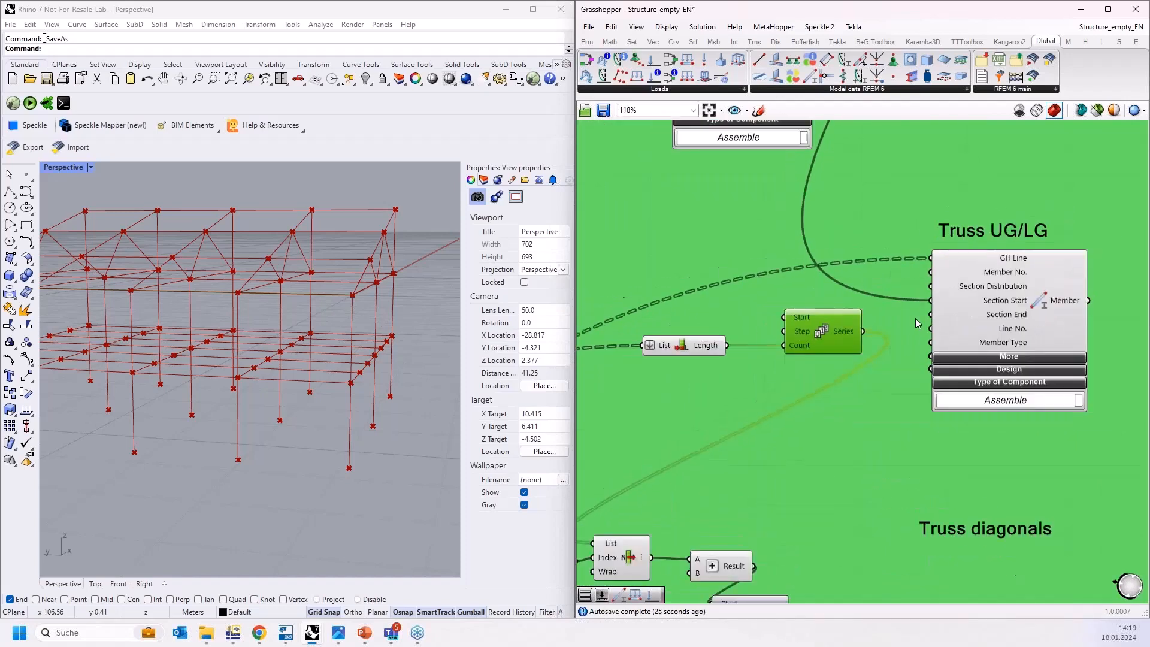
Trace the Truss UG/LG curves through List Length and connect the Series output to the Member component's Member No. input.
{"action": "scroll", "coordinate": [683, 461], "scroll_direction": "up", "scroll_amount": 12}
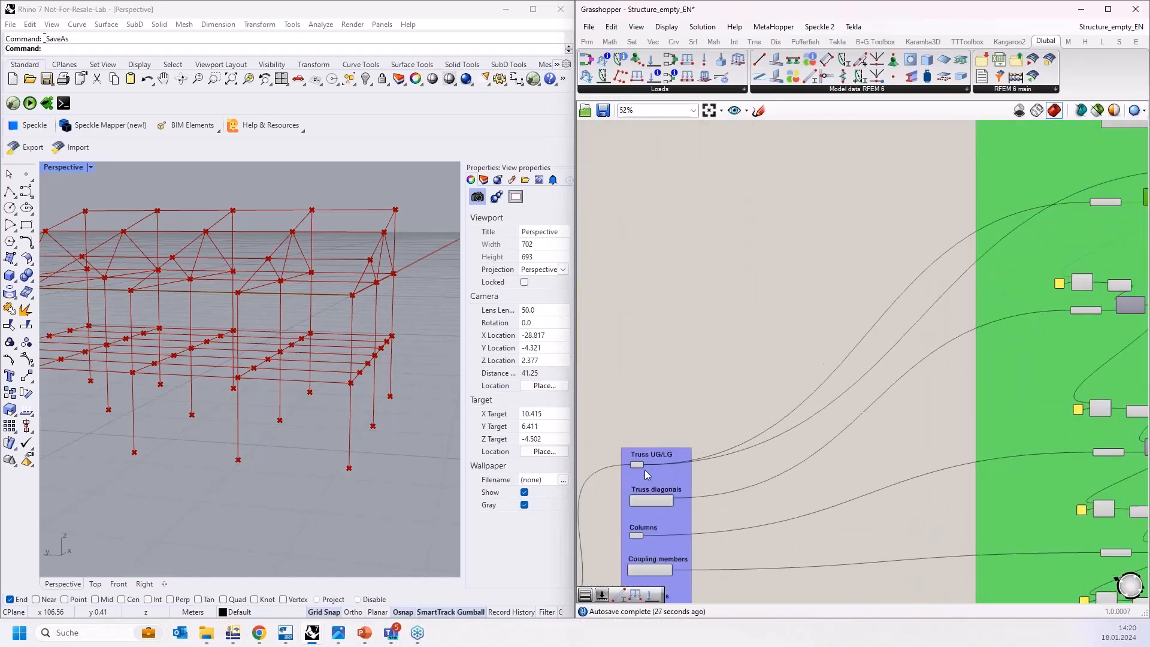
{"action": "left_click", "coordinate": [635, 460]}
{"action": "scroll", "coordinate": [636, 461], "scroll_direction": "down", "scroll_amount": 9}
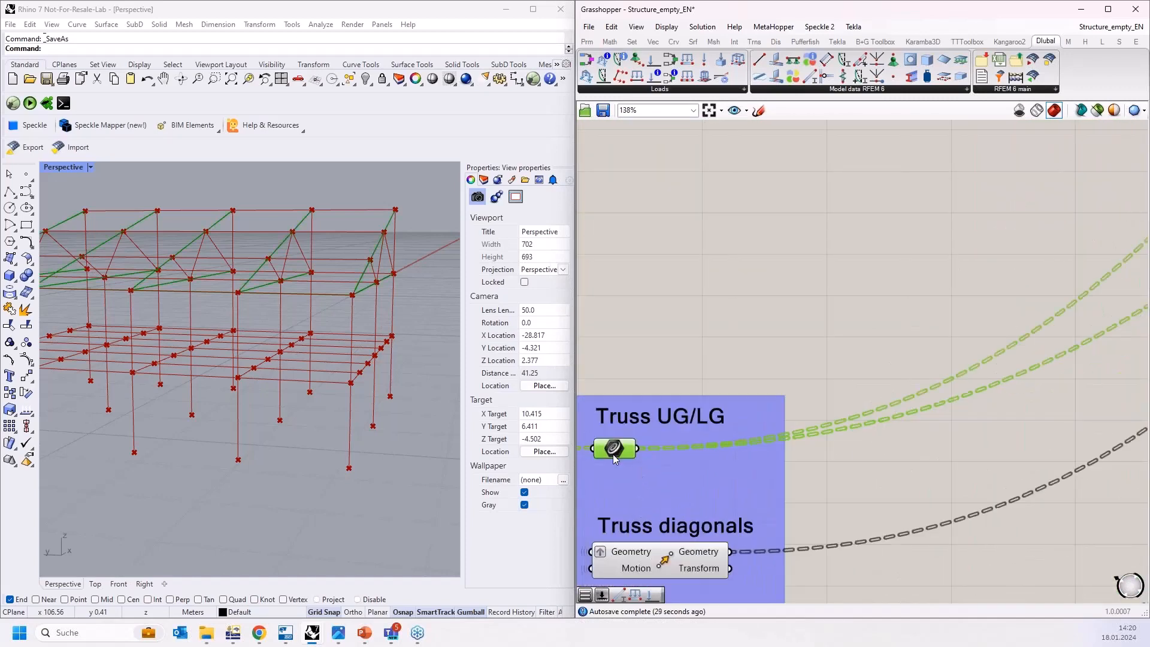
{"action": "scroll", "coordinate": [1006, 270], "scroll_direction": "up", "scroll_amount": 4}
{"action": "scroll", "coordinate": [994, 269], "scroll_direction": "up", "scroll_amount": 3}
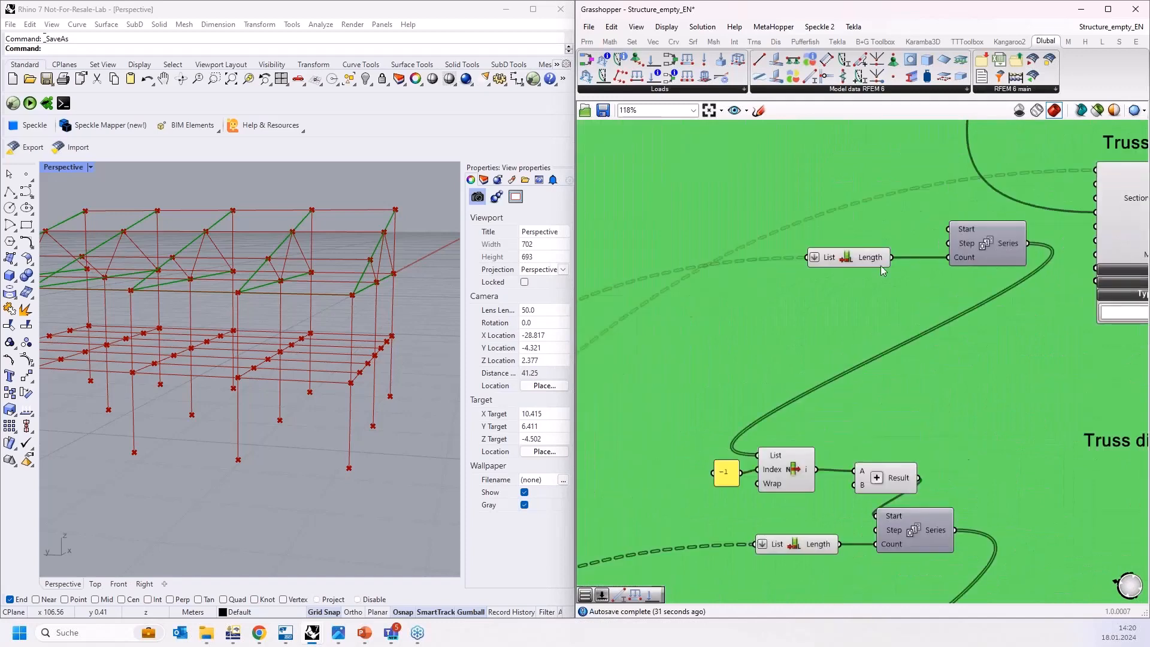
{"action": "right_click_drag", "start_coordinate": [955, 285], "coordinate": [736, 330]}
{"action": "mouse_move", "coordinate": [664, 304]}
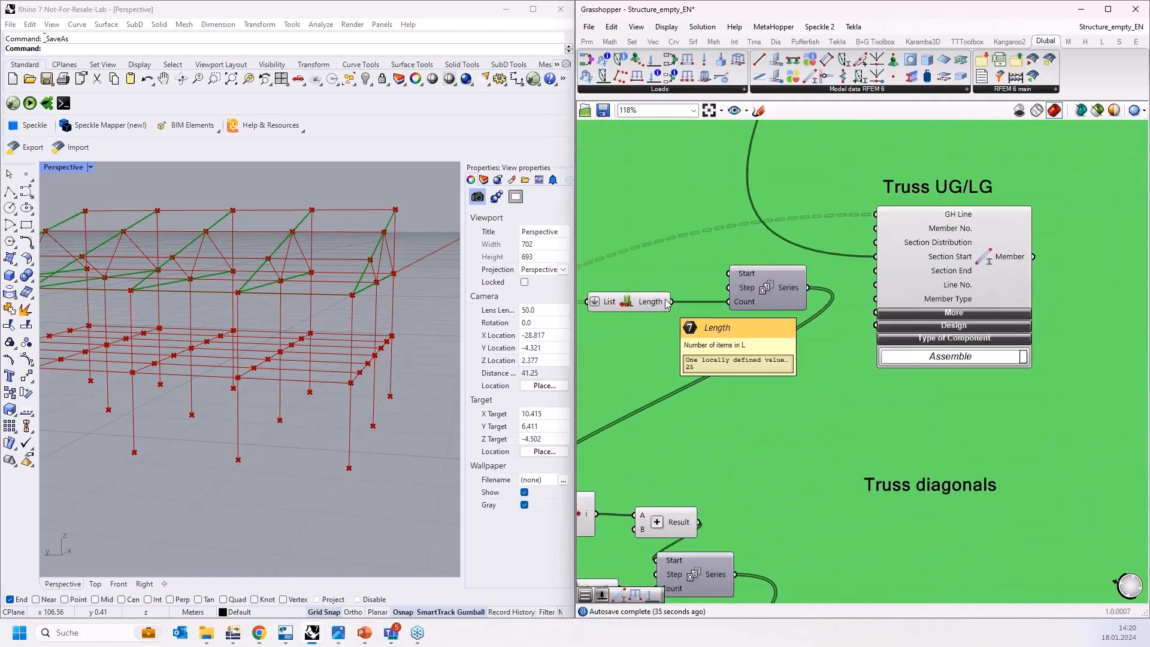
{"action": "left_click_drag", "start_coordinate": [808, 287], "coordinate": [875, 229]}
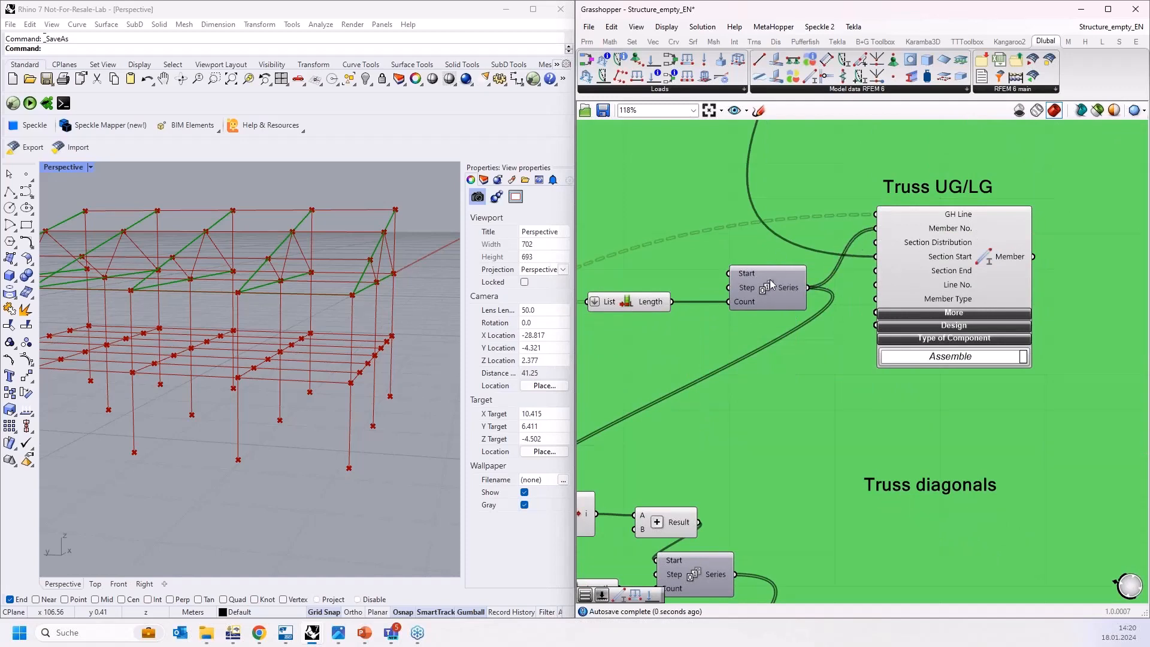
Inspect the Series numbers for the Truss UG/LG members in a temporary enlarged Panel, and delete the Panel.
{"action": "left_click", "coordinate": [586, 41]}
{"action": "left_click_drag", "start_coordinate": [628, 75], "coordinate": [803, 118]}
{"action": "left_click_drag", "start_coordinate": [914, 429], "coordinate": [913, 428]}
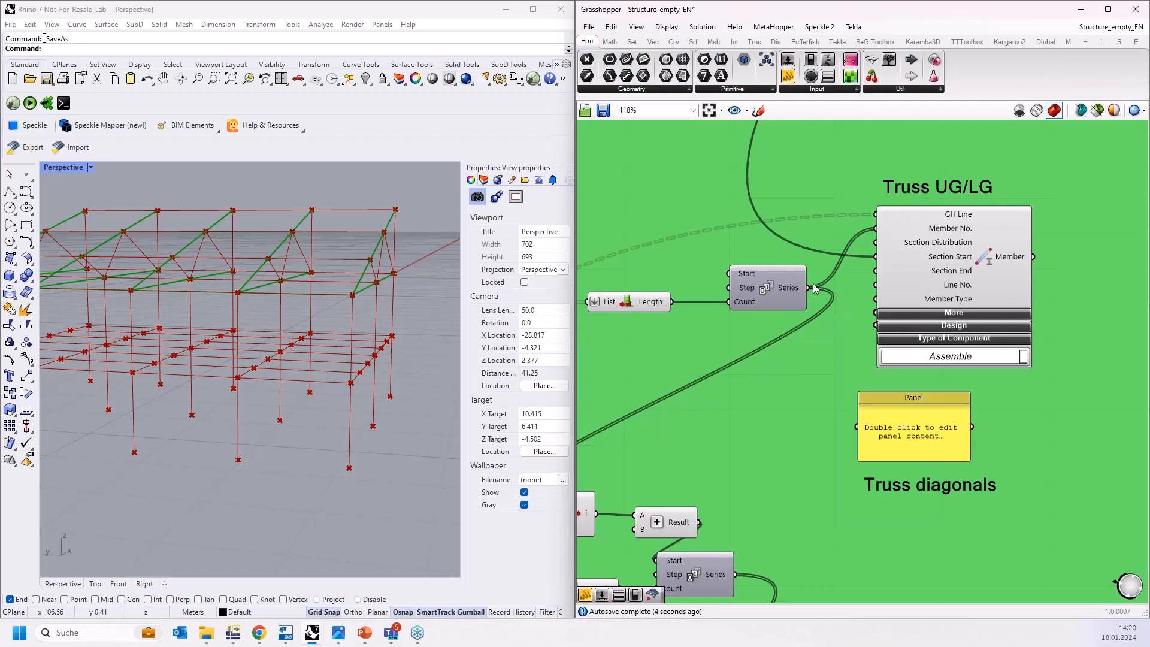
{"action": "left_click_drag", "start_coordinate": [808, 288], "coordinate": [860, 426]}
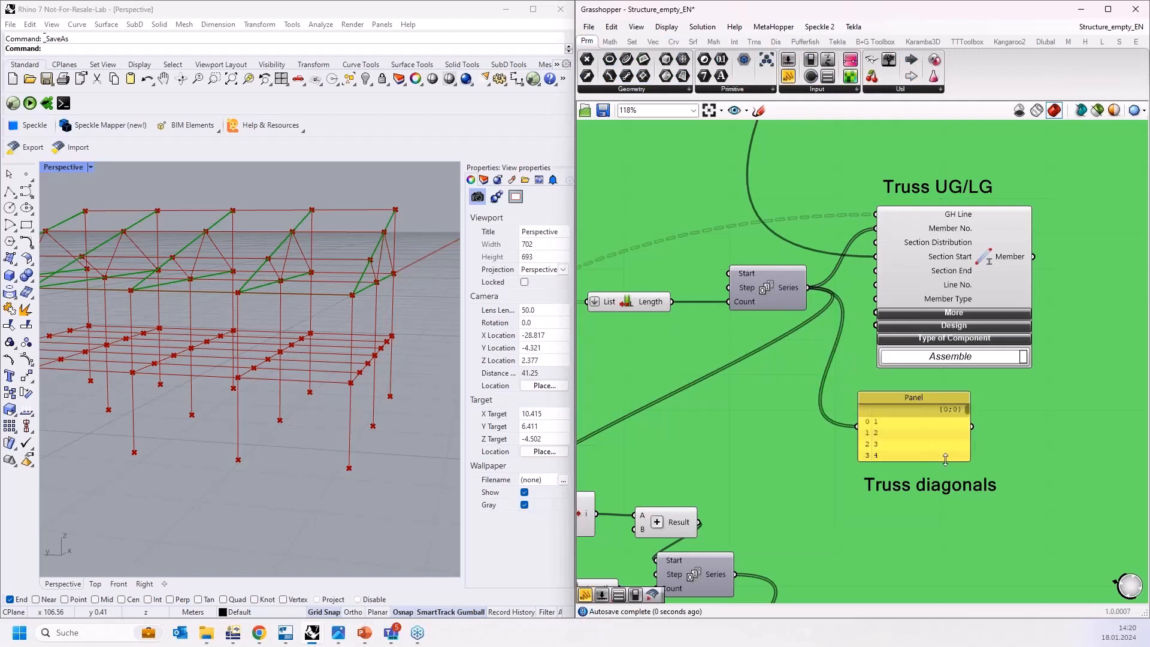
{"action": "left_click_drag", "start_coordinate": [945, 462], "coordinate": [945, 578]}
{"action": "left_click", "coordinate": [933, 476]}
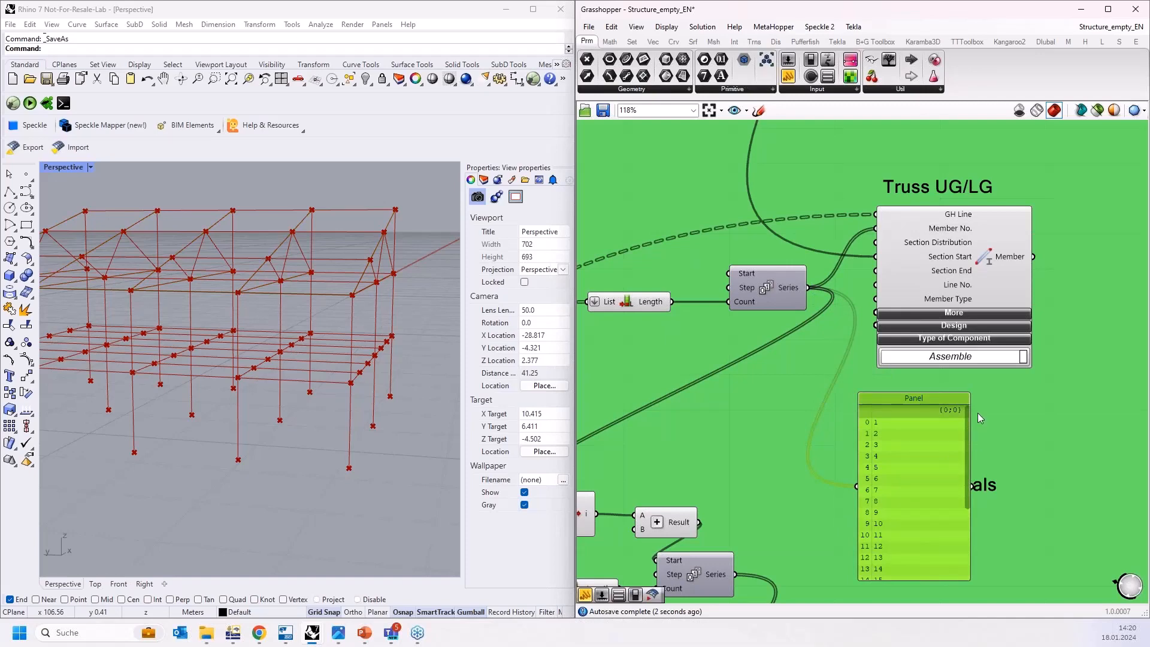
{"action": "key", "text": "Delete"}
Place a new Dlubal Member component beneath the Truss diagonals label.
{"action": "scroll", "coordinate": [915, 206], "scroll_direction": "down", "scroll_amount": 5}
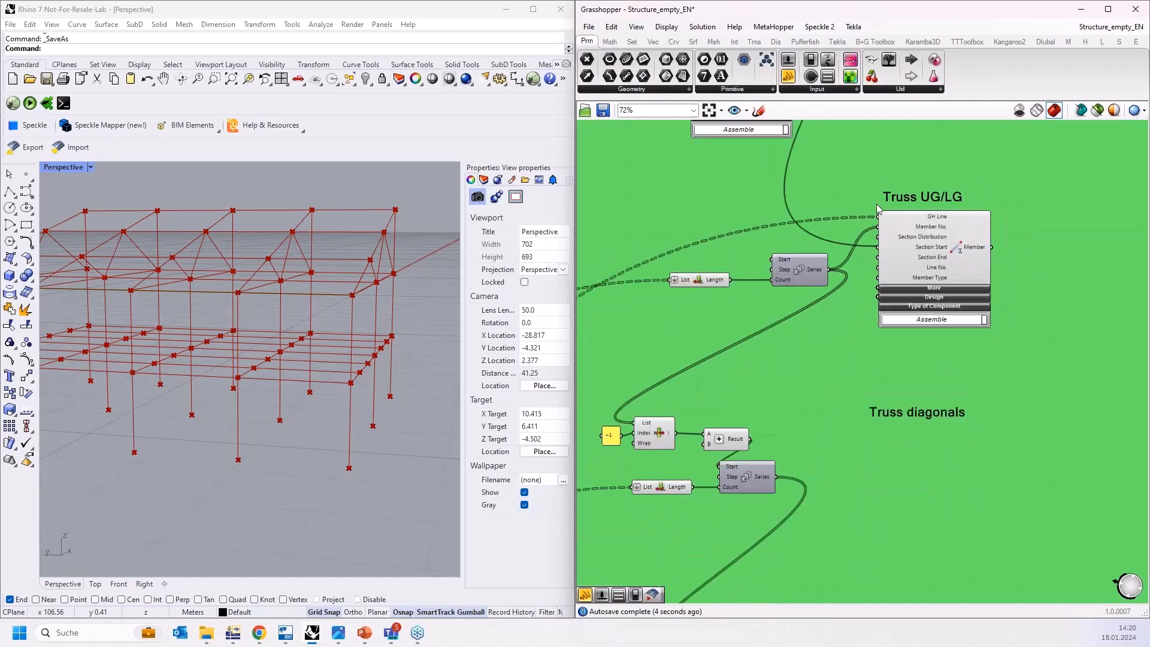
{"action": "scroll", "coordinate": [961, 298], "scroll_direction": "up", "scroll_amount": 3}
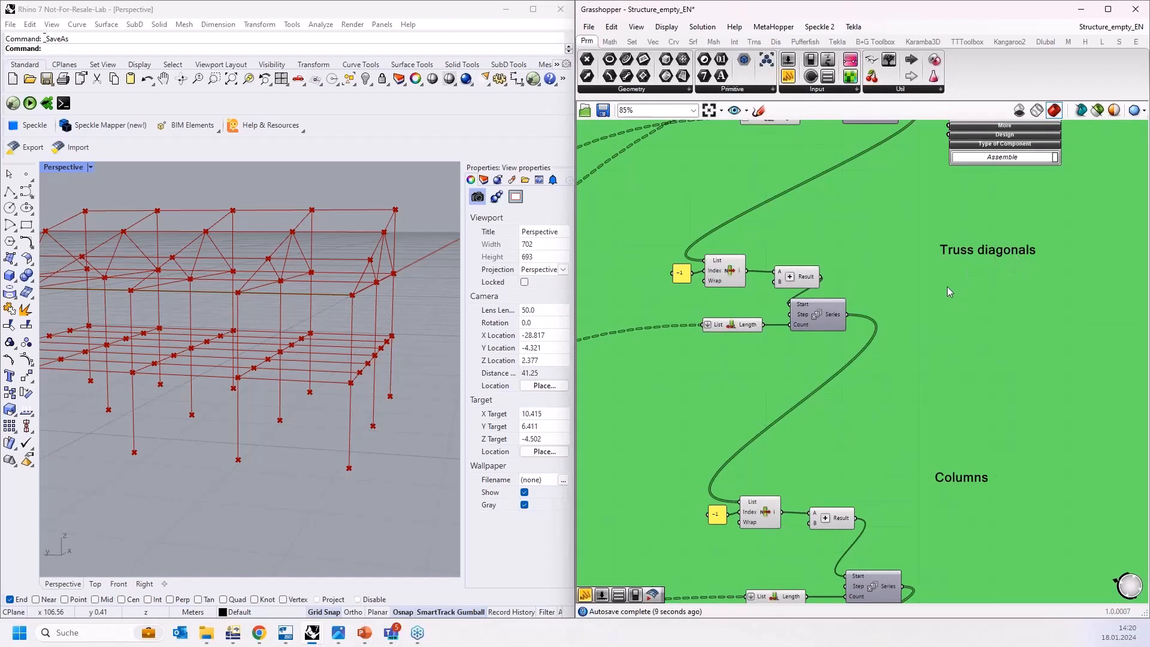
{"action": "scroll", "coordinate": [969, 305], "scroll_direction": "down", "scroll_amount": 1}
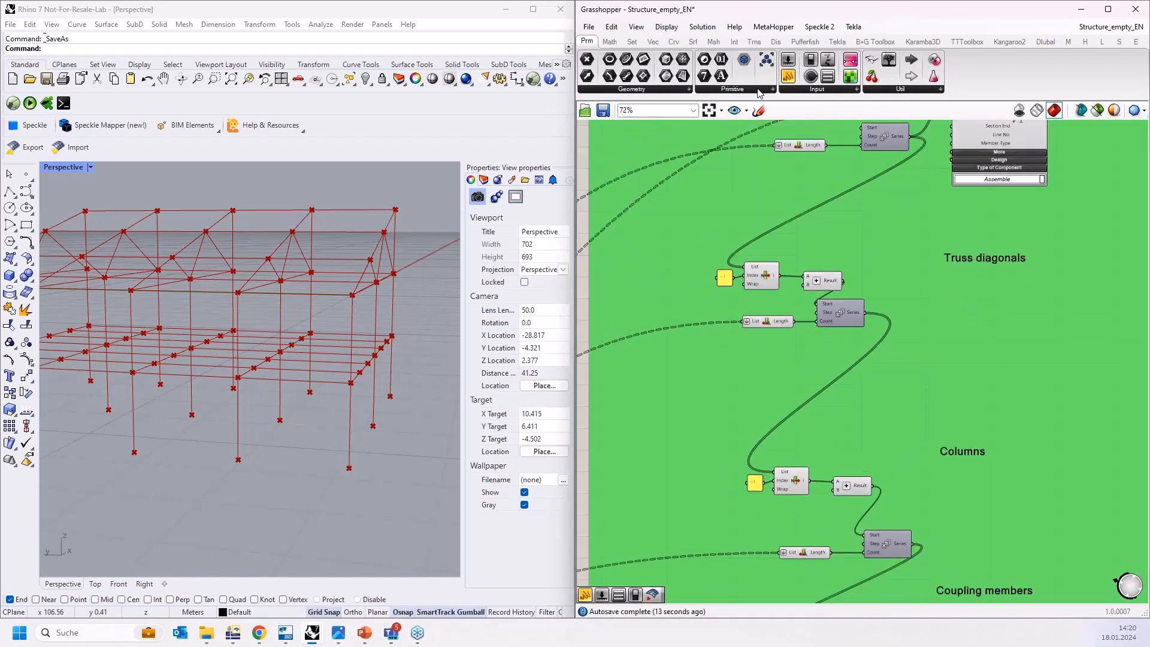
{"action": "left_click", "coordinate": [1053, 46]}
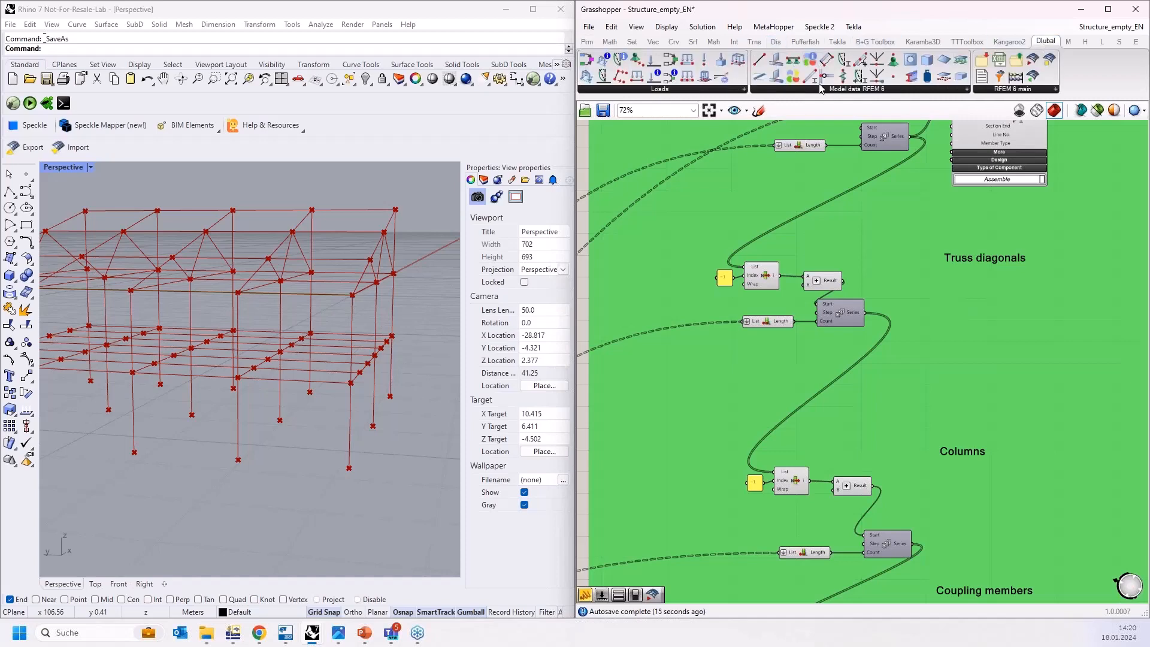
{"action": "left_click", "coordinate": [812, 79]}
{"action": "left_click", "coordinate": [935, 343]}
Bring the new Member component beside the geometry containers and connect the Truss diagonals Geometry output to its GH Line input.
{"action": "scroll", "coordinate": [1008, 310], "scroll_direction": "down", "scroll_amount": 5}
{"action": "left_click_drag", "start_coordinate": [972, 328], "coordinate": [1064, 318]}
{"action": "scroll", "coordinate": [662, 430], "scroll_direction": "up", "scroll_amount": 5}
{"action": "scroll", "coordinate": [671, 434], "scroll_direction": "up", "scroll_amount": 3}
{"action": "scroll", "coordinate": [719, 419], "scroll_direction": "down", "scroll_amount": 8}
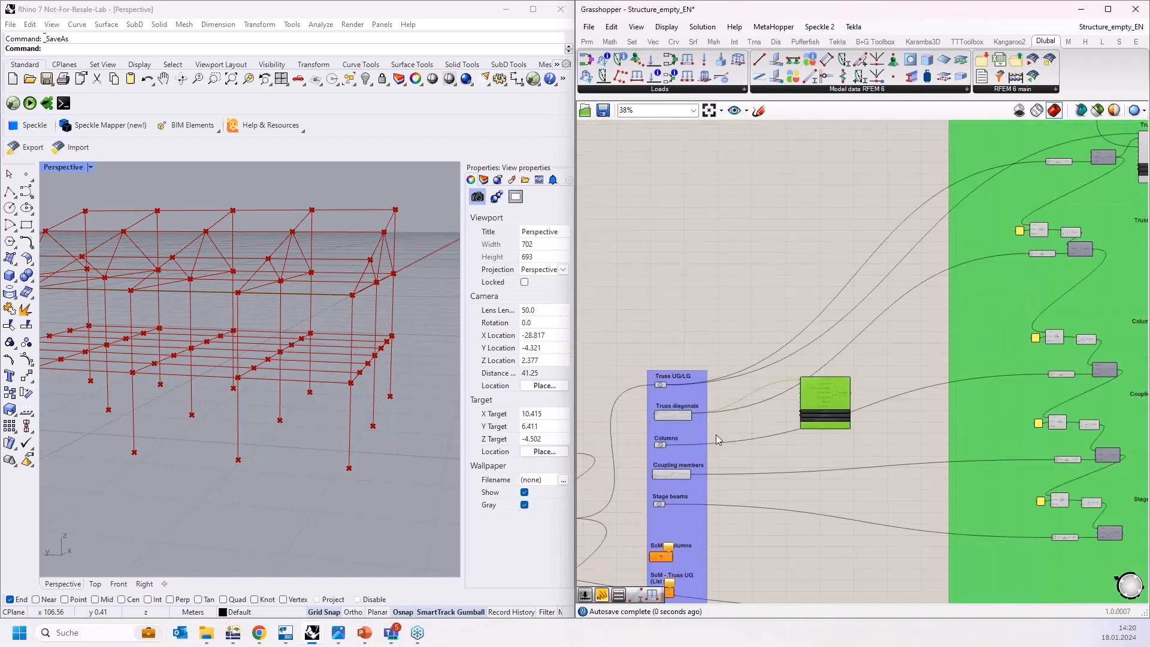
Move the new Member component next to the sections and connect the IPE 140 Section output to its Section Start input.
{"action": "left_click_drag", "start_coordinate": [781, 412], "coordinate": [970, 207]}
{"action": "scroll", "coordinate": [982, 173], "scroll_direction": "up", "scroll_amount": 8}
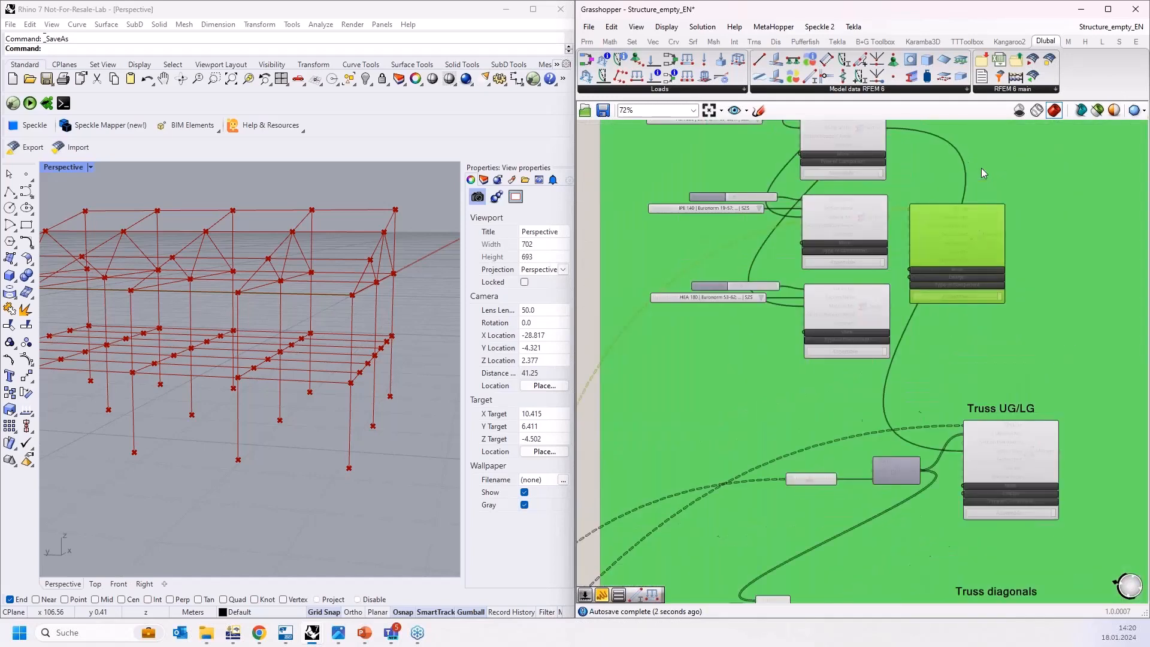
{"action": "left_click_drag", "start_coordinate": [809, 253], "coordinate": [912, 259]}
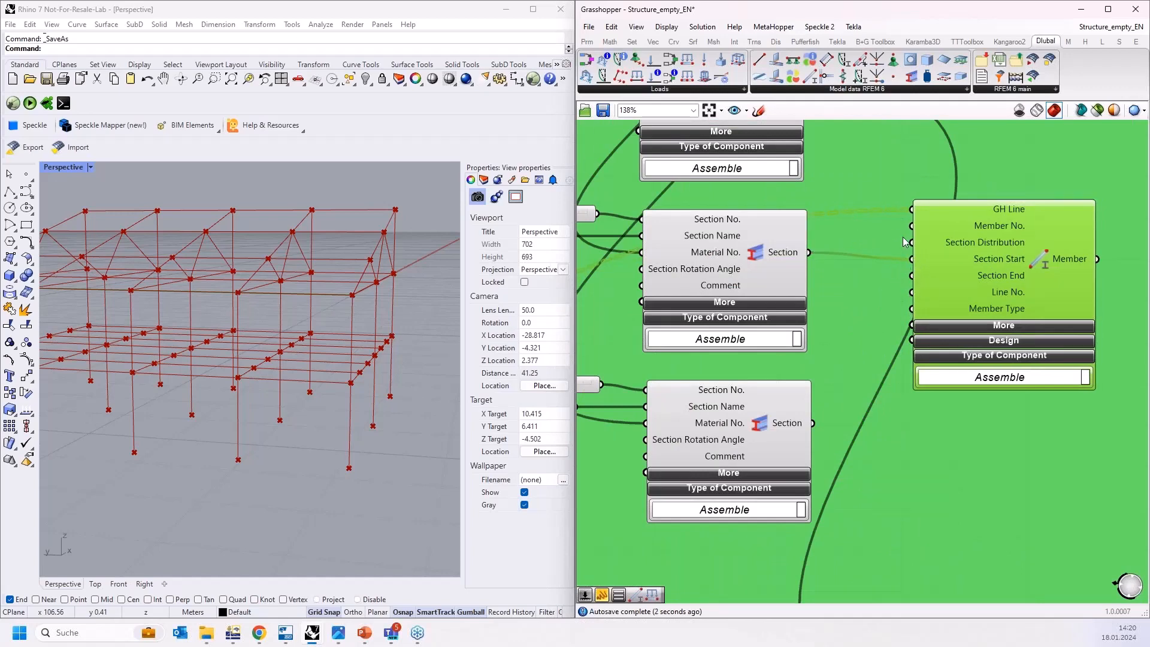
Move the wired Member component back beneath the Truss diagonals label, beside its Series component.
{"action": "scroll", "coordinate": [887, 264], "scroll_direction": "down", "scroll_amount": 8}
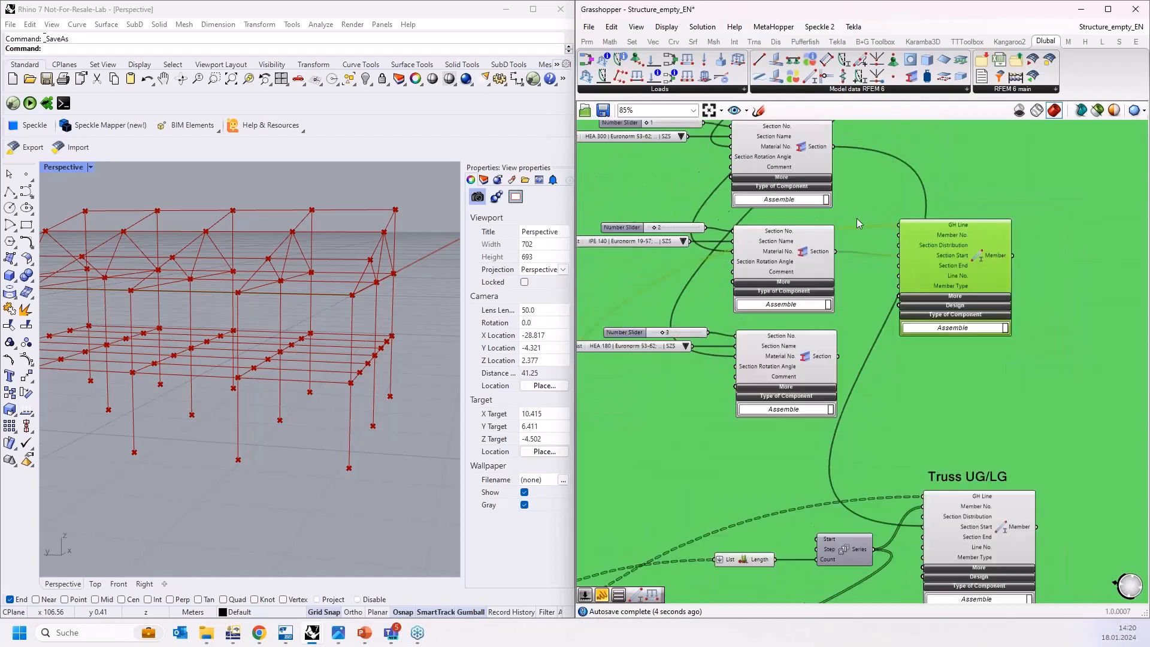
{"action": "left_click_drag", "start_coordinate": [901, 225], "coordinate": [922, 443]}
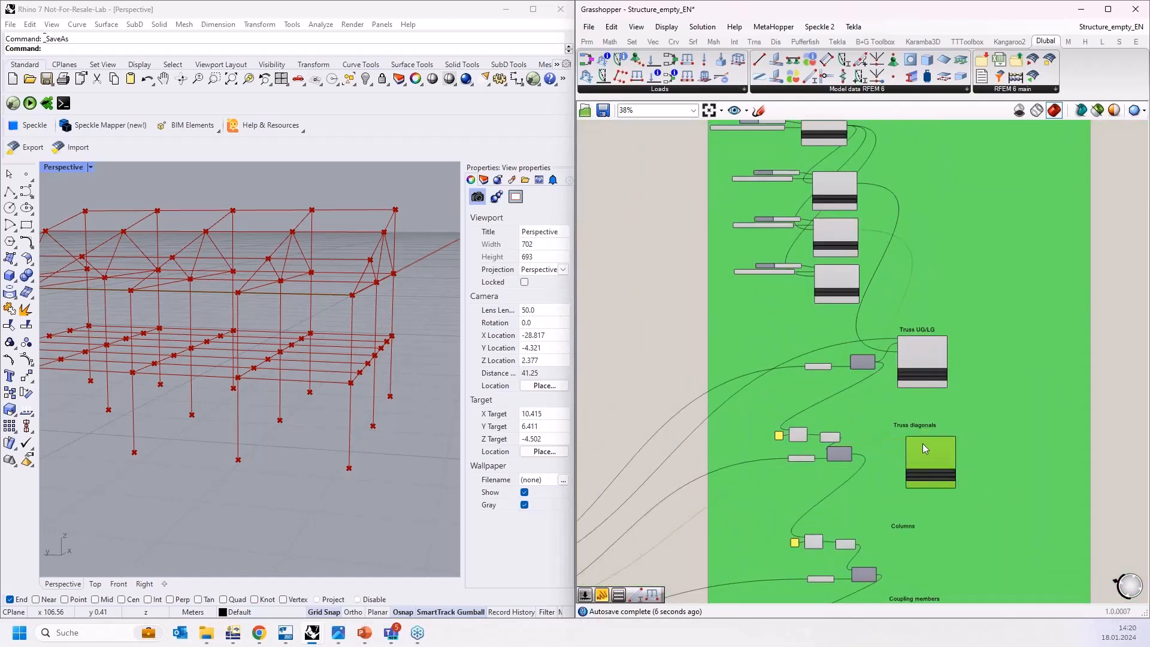
{"action": "scroll", "coordinate": [873, 444], "scroll_direction": "up", "scroll_amount": 3}
{"action": "scroll", "coordinate": [873, 444], "scroll_direction": "up", "scroll_amount": 4}
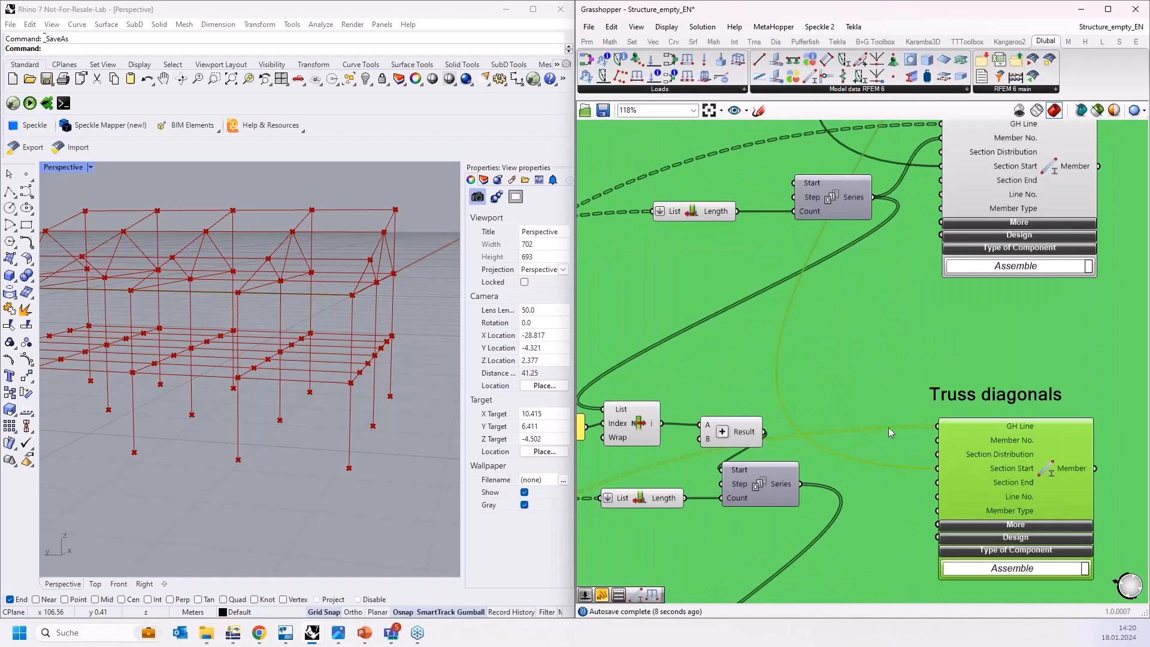
{"action": "right_click_drag", "start_coordinate": [840, 346], "coordinate": [833, 270]}
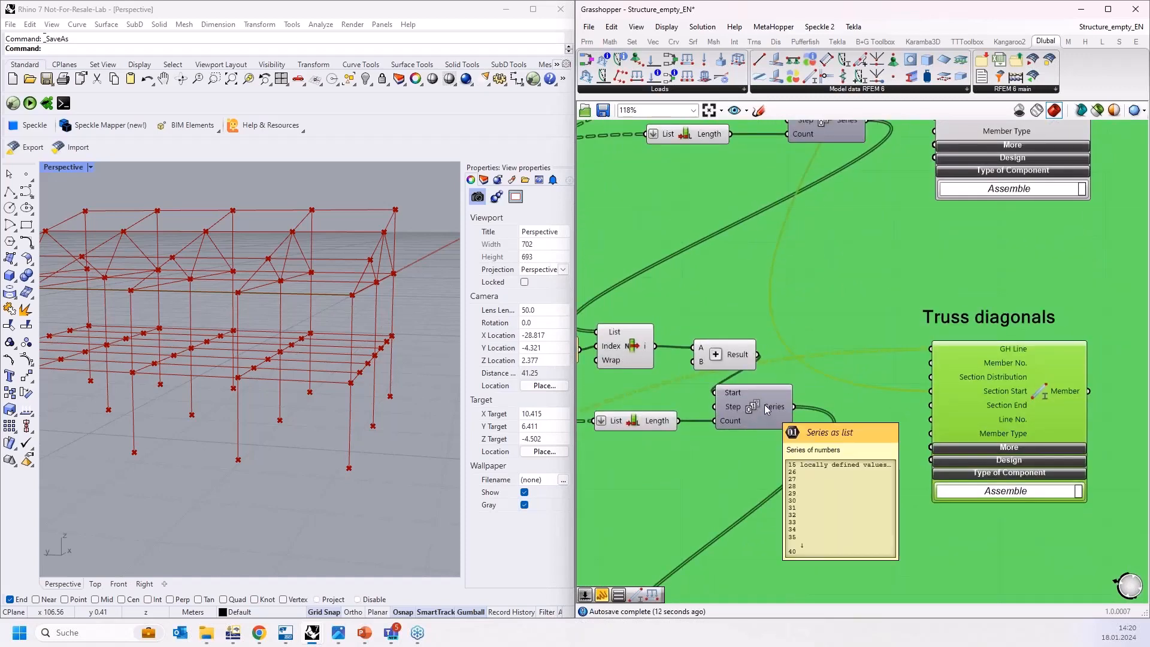
Review how the Truss diagonals member numbering continues from the last Truss UG/LG number through List Item, Addition, List Length and Series.
{"action": "mouse_move", "coordinate": [731, 394]}
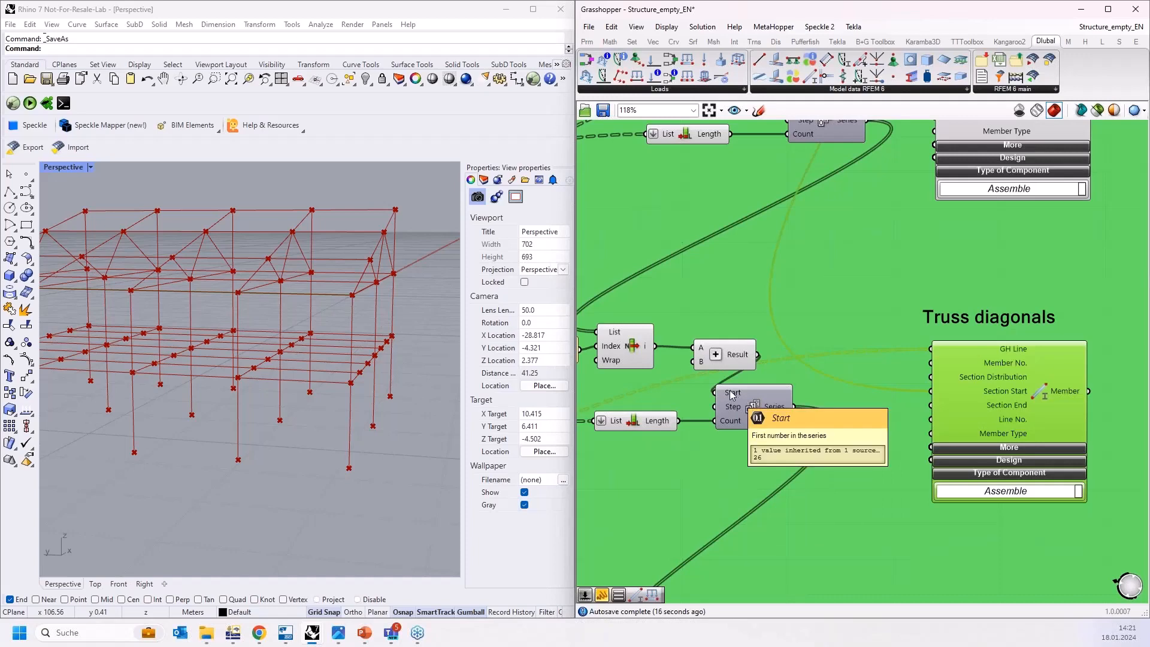
{"action": "right_click_drag", "start_coordinate": [834, 259], "coordinate": [934, 317]}
{"action": "left_click", "coordinate": [871, 469]}
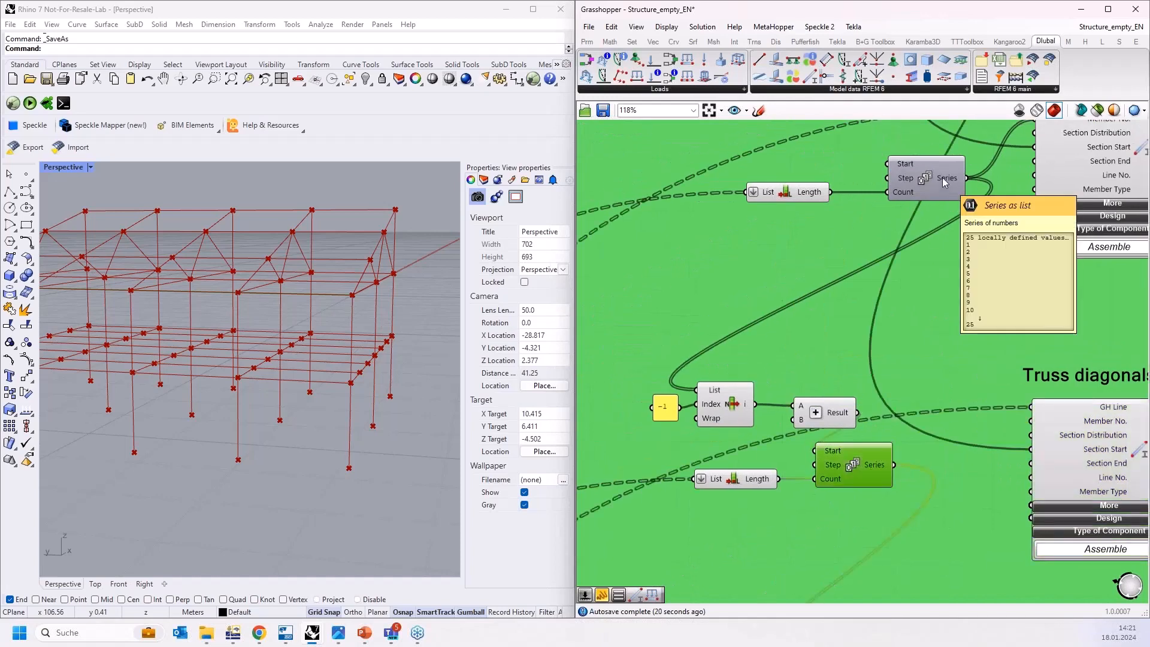
{"action": "left_click", "coordinate": [940, 180]}
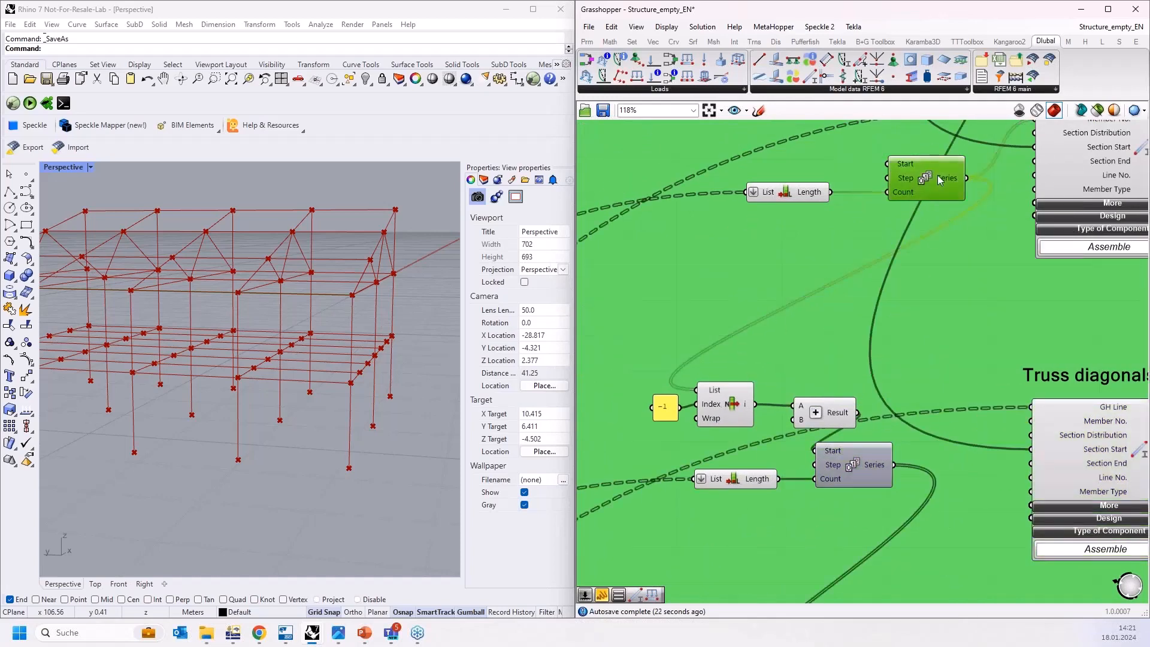
{"action": "mouse_move", "coordinate": [946, 182]}
{"action": "left_click", "coordinate": [714, 399]}
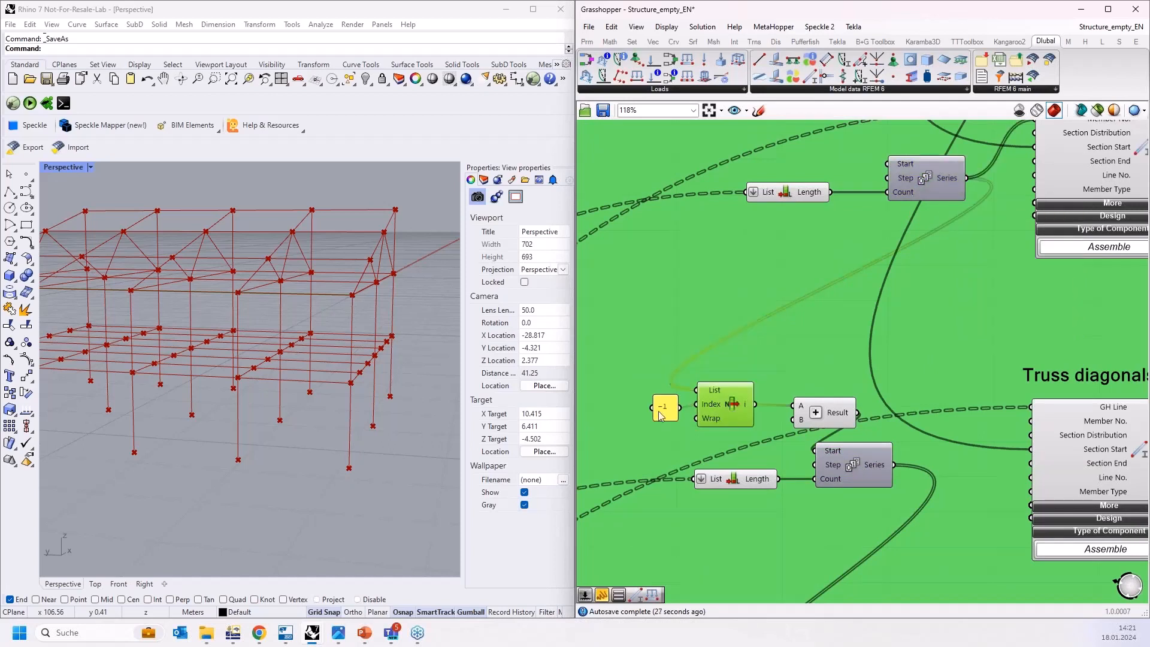
{"action": "left_click", "coordinate": [664, 411]}
{"action": "left_click", "coordinate": [736, 413]}
{"action": "mouse_move", "coordinate": [800, 423]}
{"action": "right_click_drag", "start_coordinate": [865, 477], "coordinate": [789, 387]}
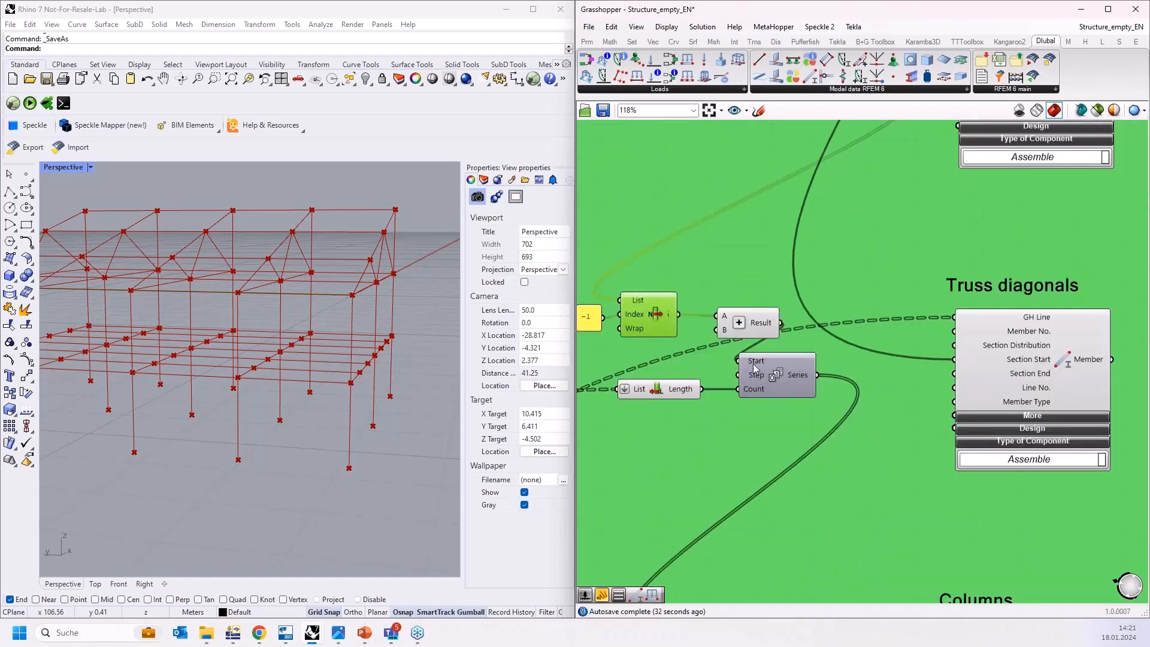
{"action": "scroll", "coordinate": [806, 366], "scroll_direction": "down", "scroll_amount": 2}
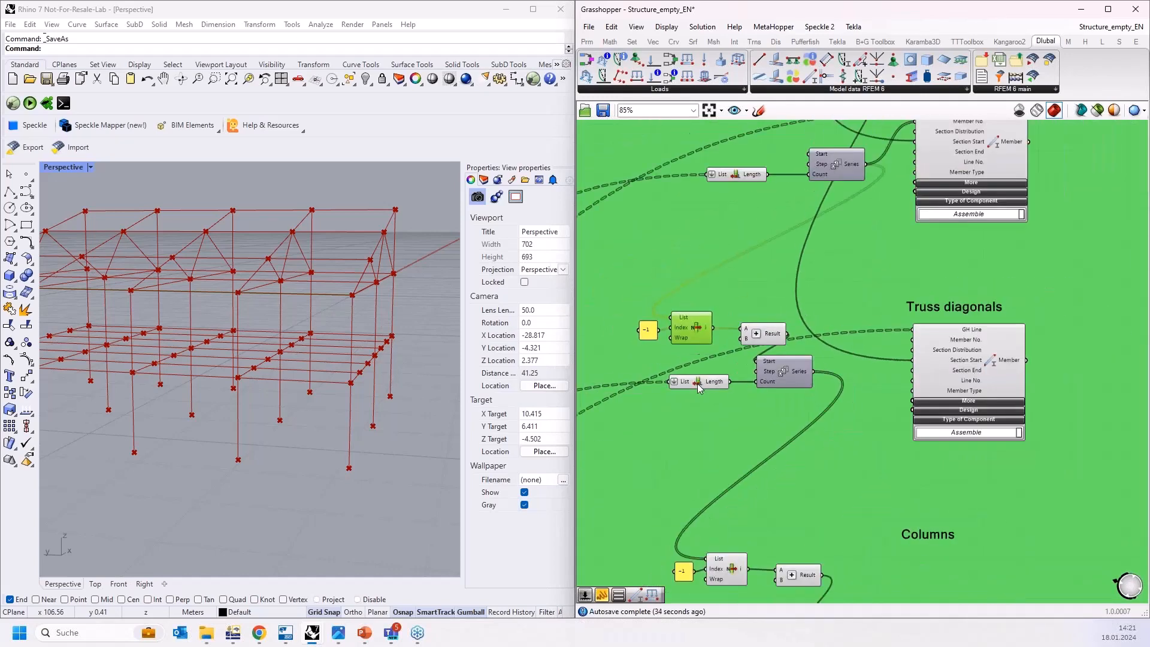
{"action": "left_click", "coordinate": [698, 384]}
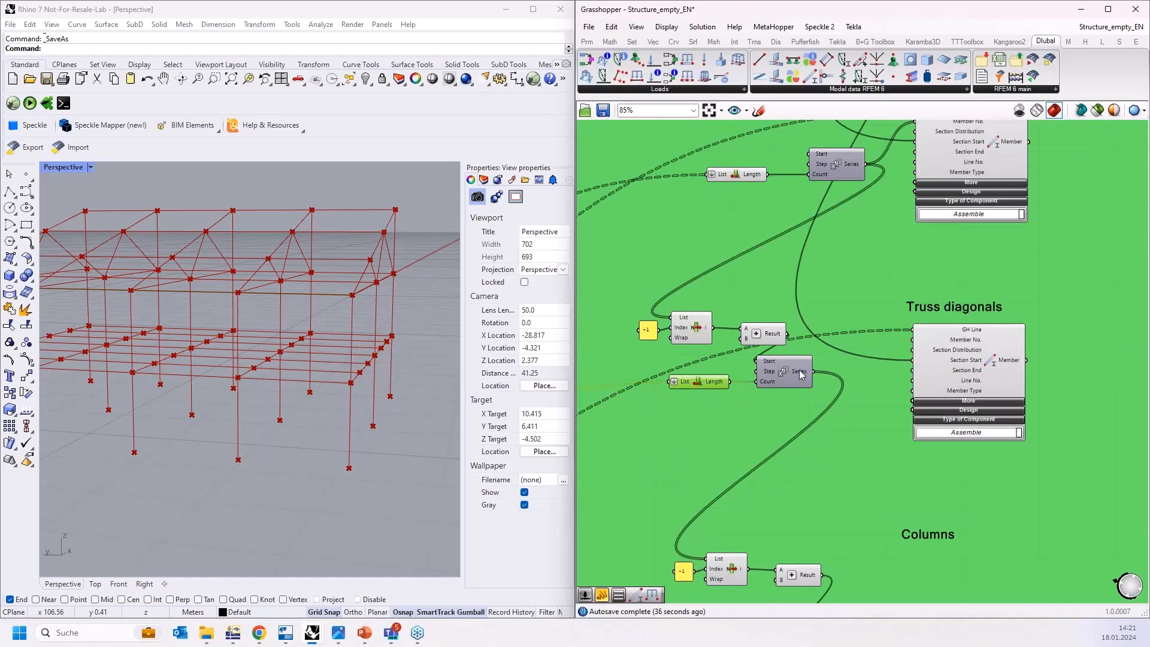
Connect the Truss diagonals Series output to the Member No. input of the Truss diagonals Member component.
{"action": "scroll", "coordinate": [800, 373], "scroll_direction": "up", "scroll_amount": 3}
{"action": "left_click_drag", "start_coordinate": [811, 374], "coordinate": [965, 337]}
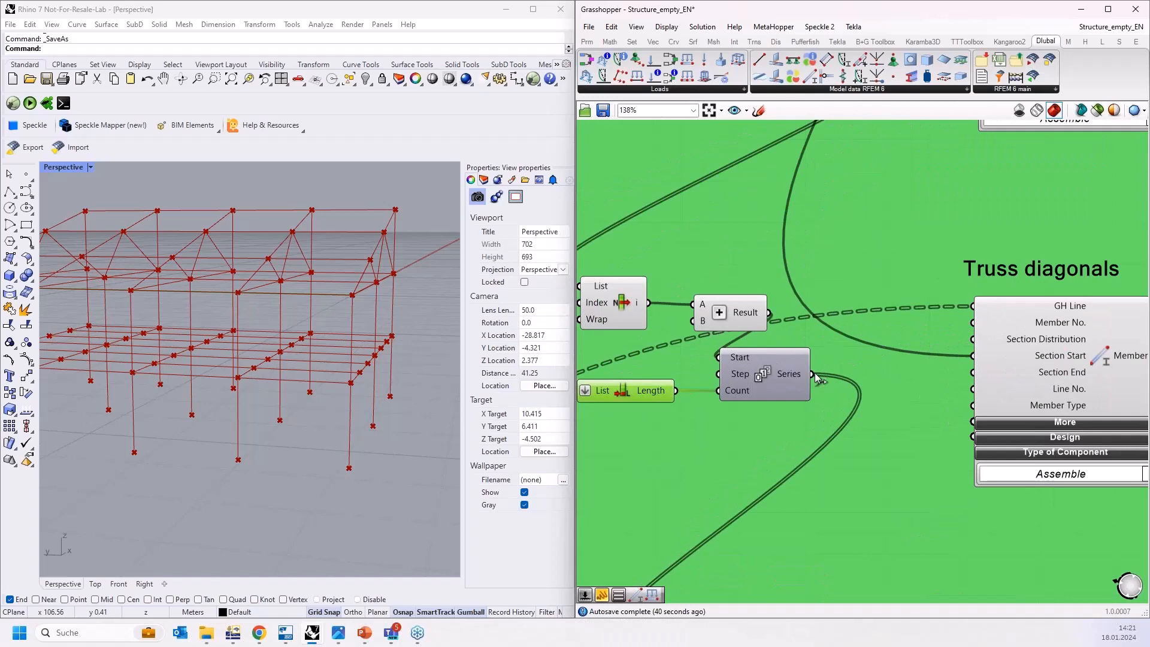
{"action": "left_click_drag", "start_coordinate": [813, 374], "coordinate": [971, 322]}
{"action": "scroll", "coordinate": [830, 284], "scroll_direction": "down", "scroll_amount": 1}
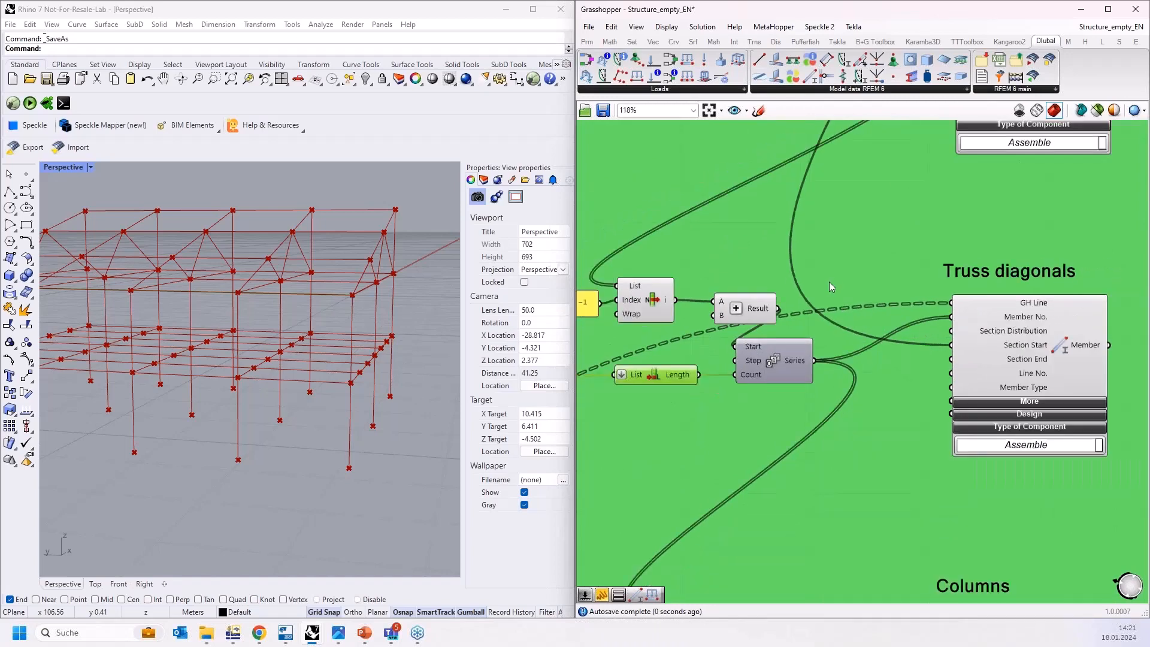
Add a Value List component and connect it to the Member Type input of the Truss diagonals Member component.
{"action": "scroll", "coordinate": [830, 282], "scroll_direction": "down", "scroll_amount": 2}
{"action": "right_click_drag", "start_coordinate": [868, 392], "coordinate": [864, 349]}
{"action": "scroll", "coordinate": [858, 333], "scroll_direction": "up", "scroll_amount": 2}
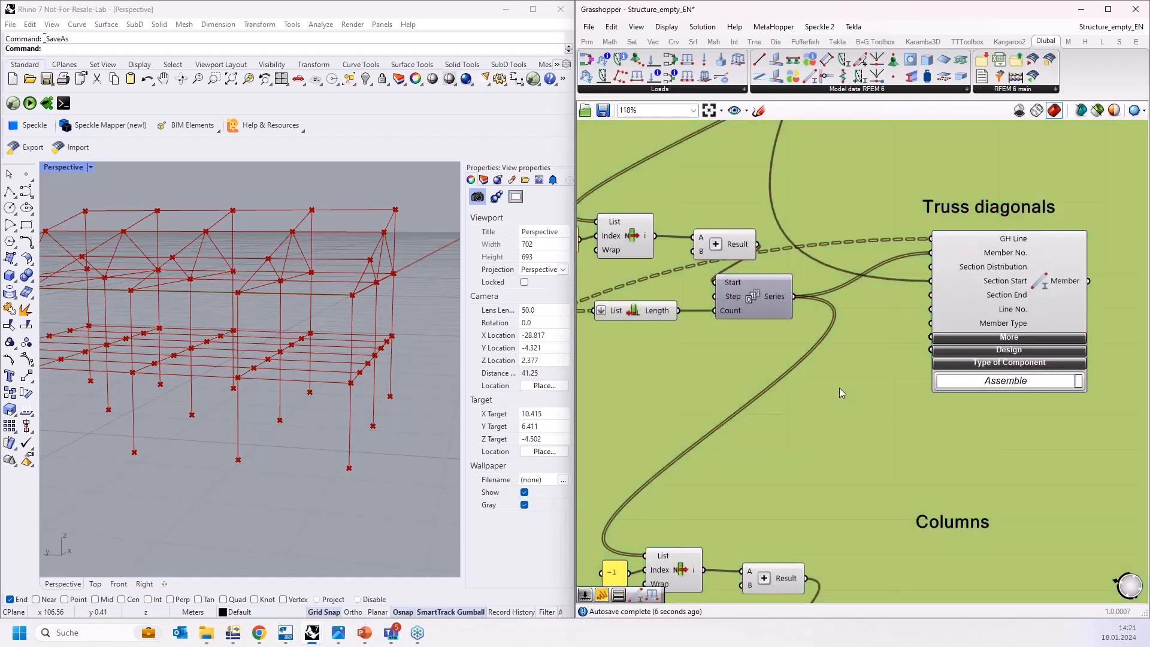
{"action": "double_click", "coordinate": [841, 392]}
{"action": "type", "text": "val"}
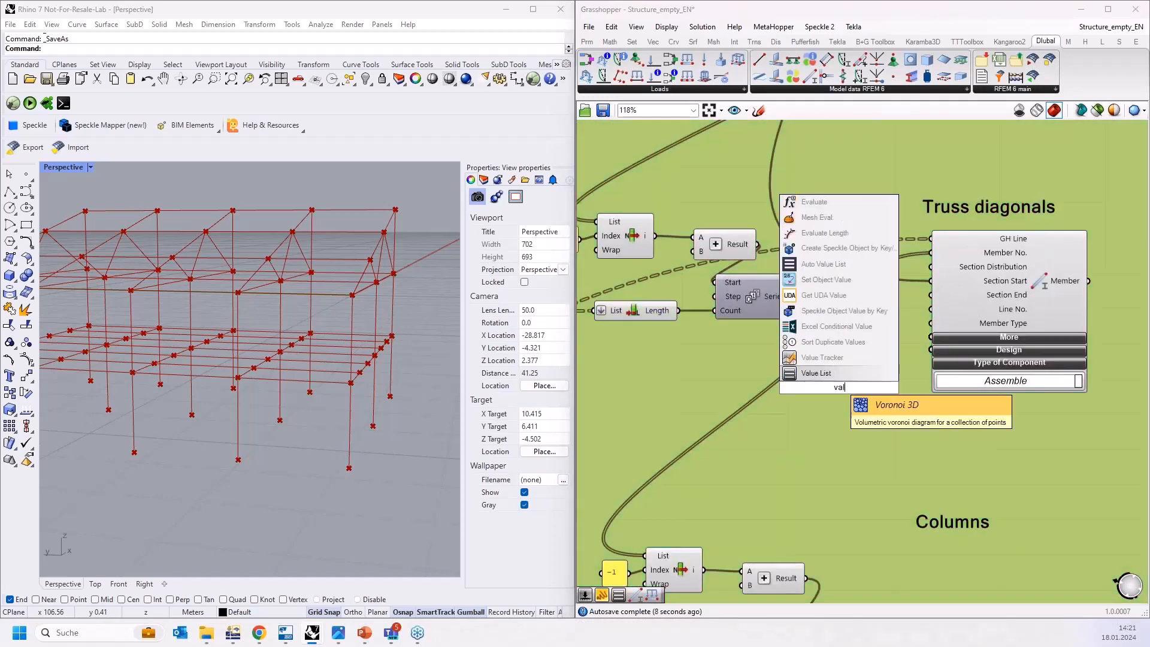
{"action": "left_click", "coordinate": [820, 372]}
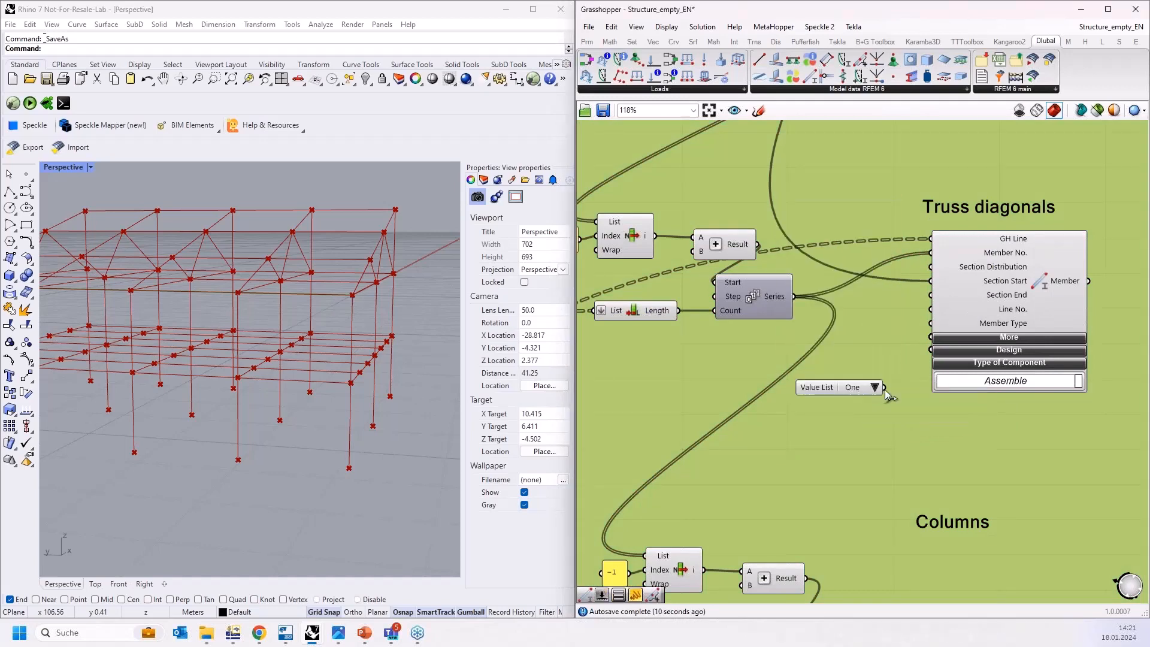
{"action": "left_click_drag", "start_coordinate": [884, 388], "coordinate": [931, 322]}
{"action": "left_click_drag", "start_coordinate": [868, 387], "coordinate": [778, 357]}
Set the Value List to TYPE_TRUSS and place it just below the Truss diagonals Series component.
{"action": "left_click", "coordinate": [866, 359]}
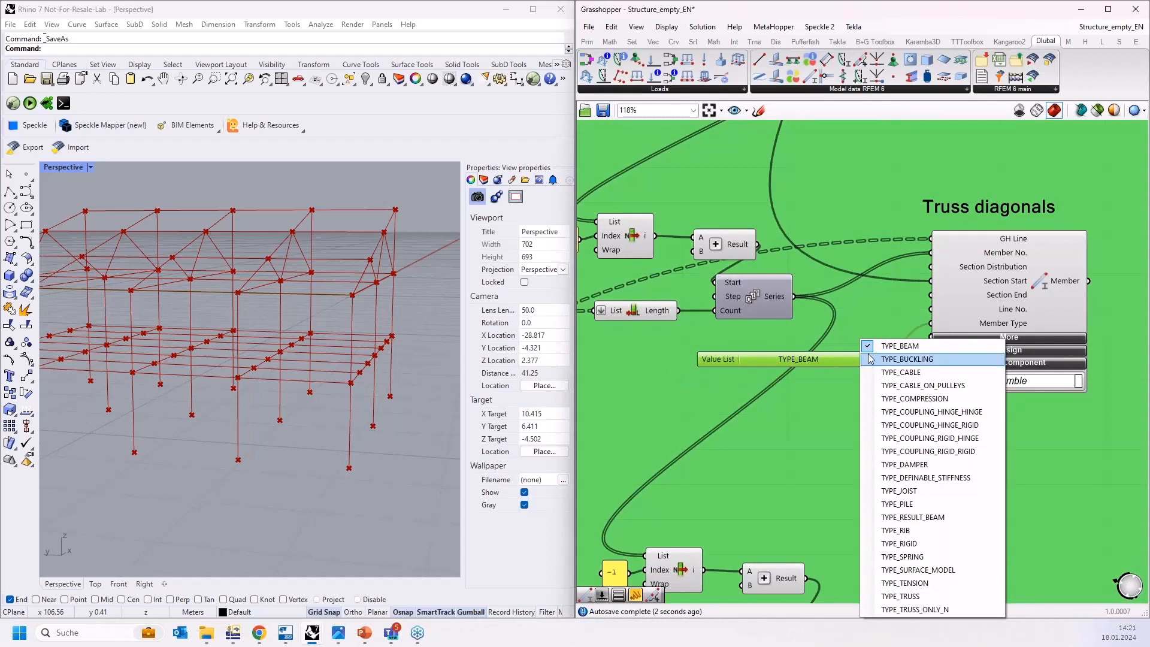
{"action": "left_click", "coordinate": [873, 595]}
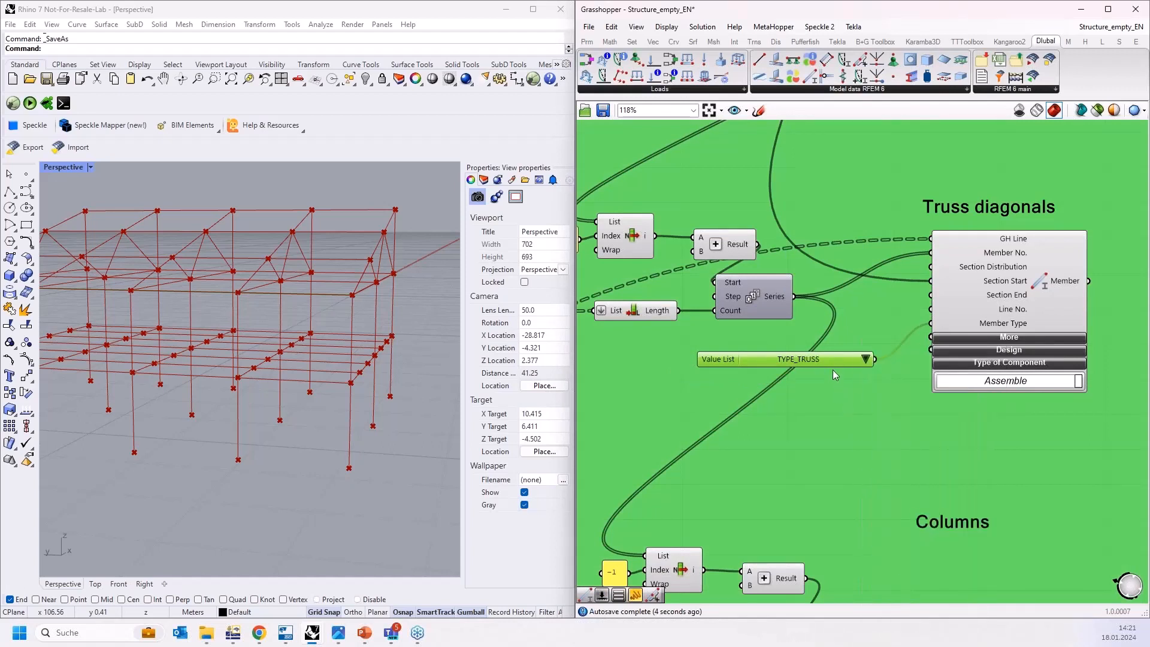
{"action": "left_click_drag", "start_coordinate": [840, 357], "coordinate": [859, 346]}
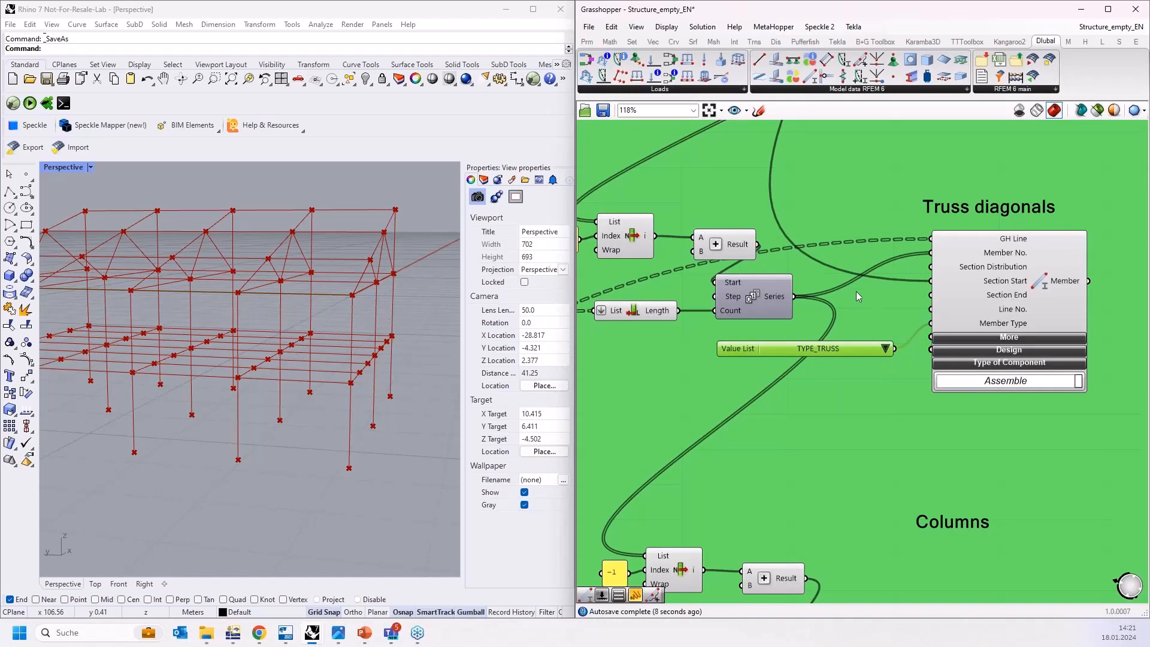
Examine the additional inputs of the Truss diagonals Member component, such as rotation, hinges, eccentricity and nonlinearity, then collapse them again.
{"action": "scroll", "coordinate": [856, 291], "scroll_direction": "down", "scroll_amount": 1}
{"action": "left_click", "coordinate": [985, 332]}
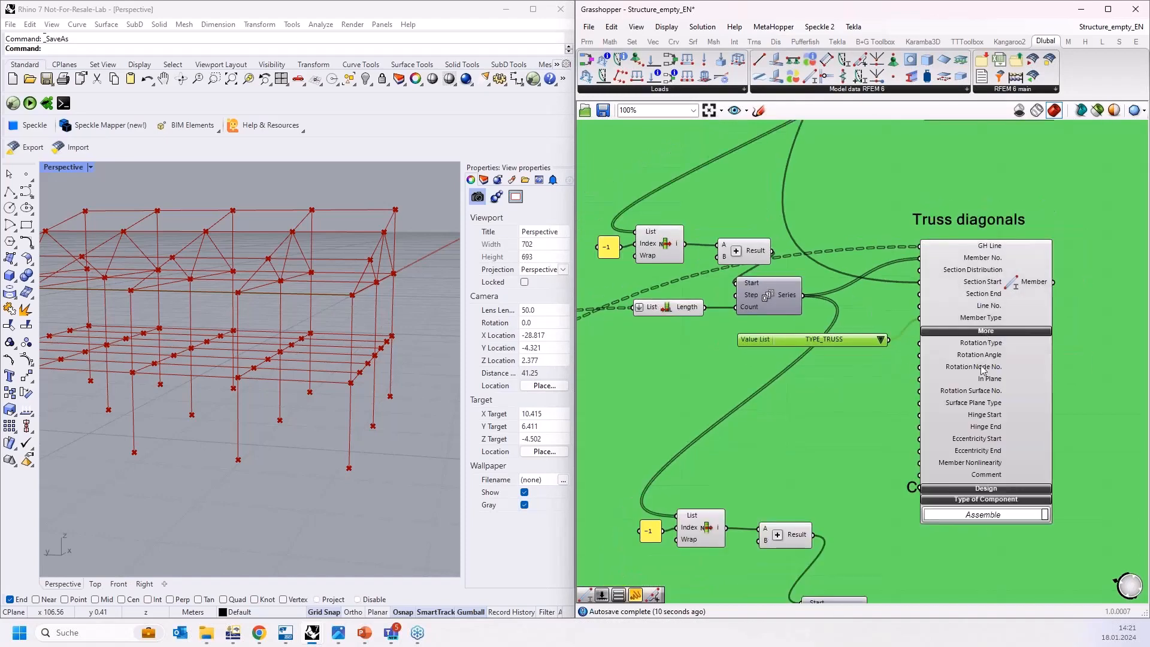
{"action": "scroll", "coordinate": [992, 335], "scroll_direction": "up", "scroll_amount": 3}
{"action": "left_click", "coordinate": [991, 334]}
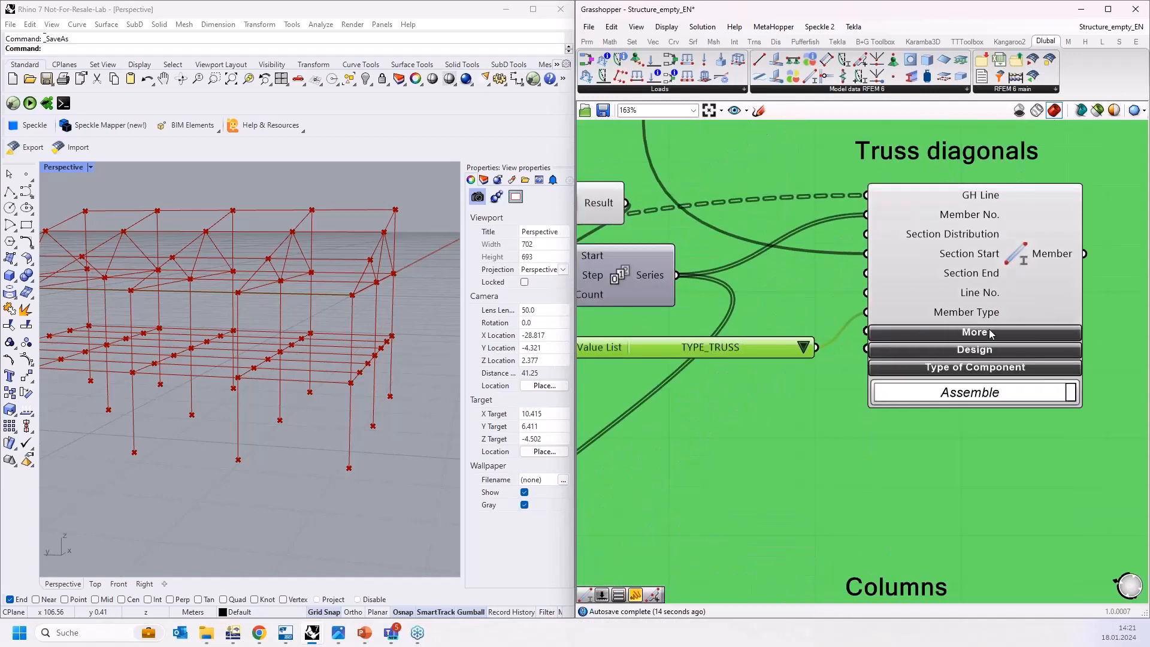
{"action": "left_click", "coordinate": [987, 334]}
{"action": "scroll", "coordinate": [979, 315], "scroll_direction": "down", "scroll_amount": 2}
{"action": "scroll", "coordinate": [974, 323], "scroll_direction": "up", "scroll_amount": 2}
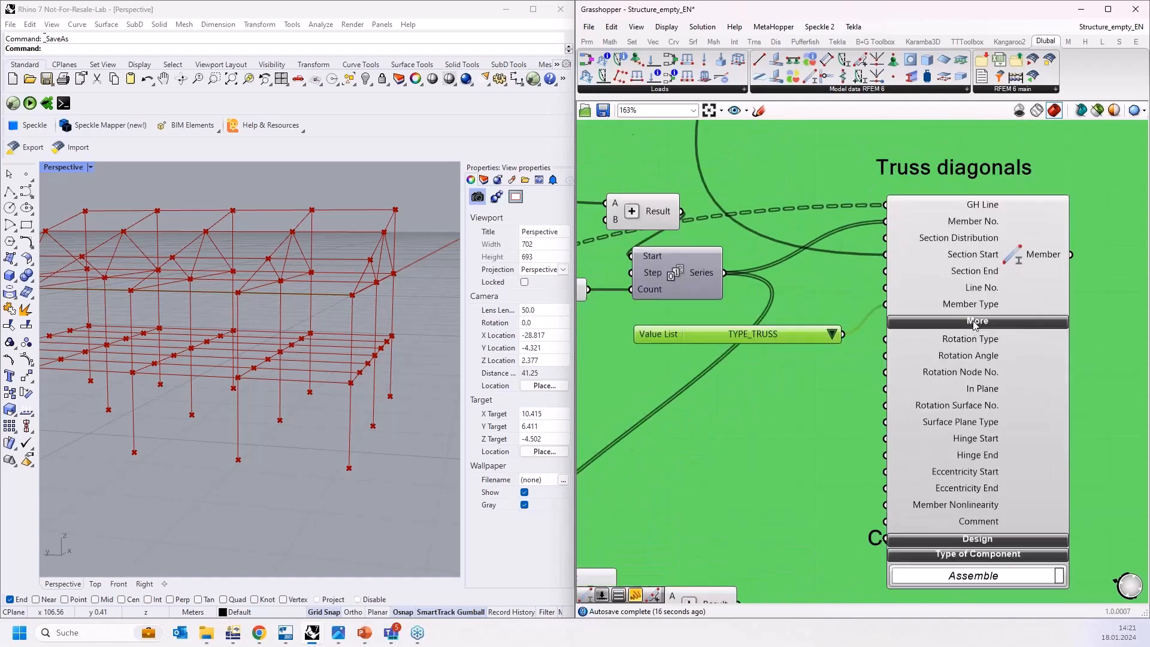
{"action": "left_click", "coordinate": [974, 324]}
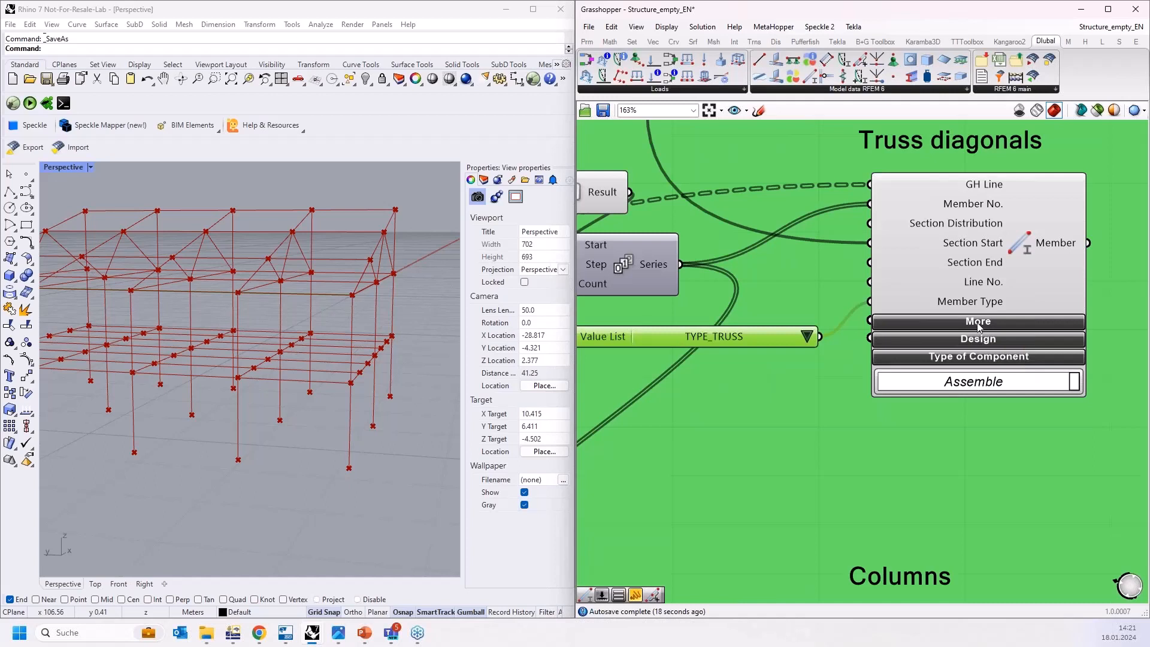
{"action": "left_click", "coordinate": [977, 323]}
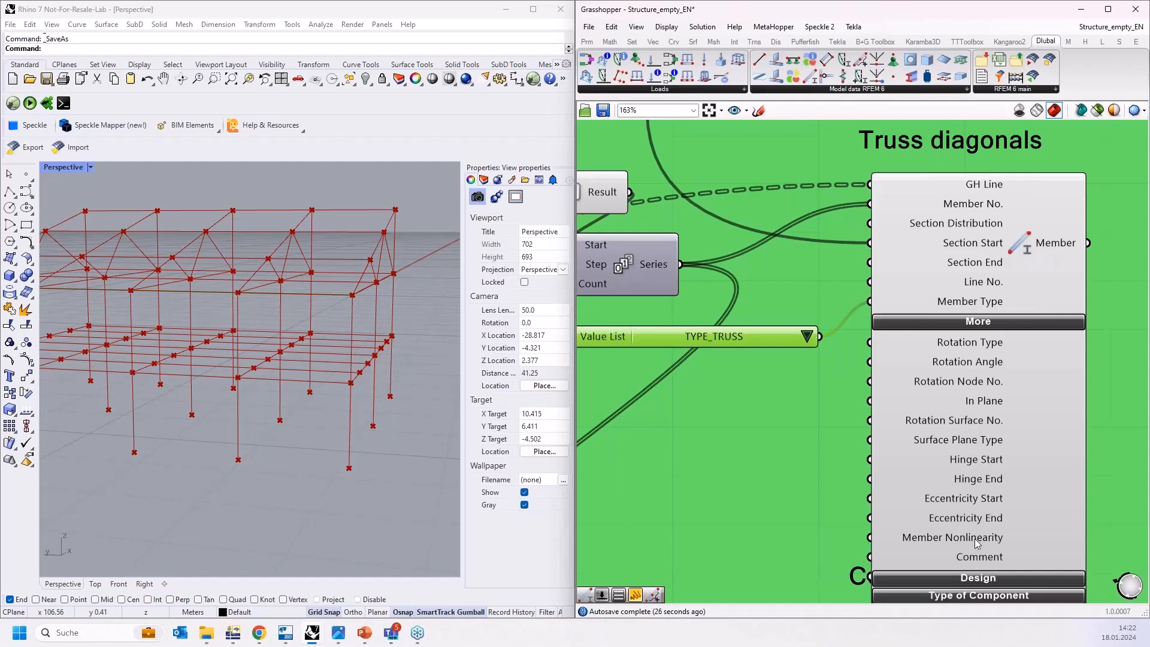
{"action": "left_click", "coordinate": [958, 321]}
{"action": "scroll", "coordinate": [968, 242], "scroll_direction": "down", "scroll_amount": 5}
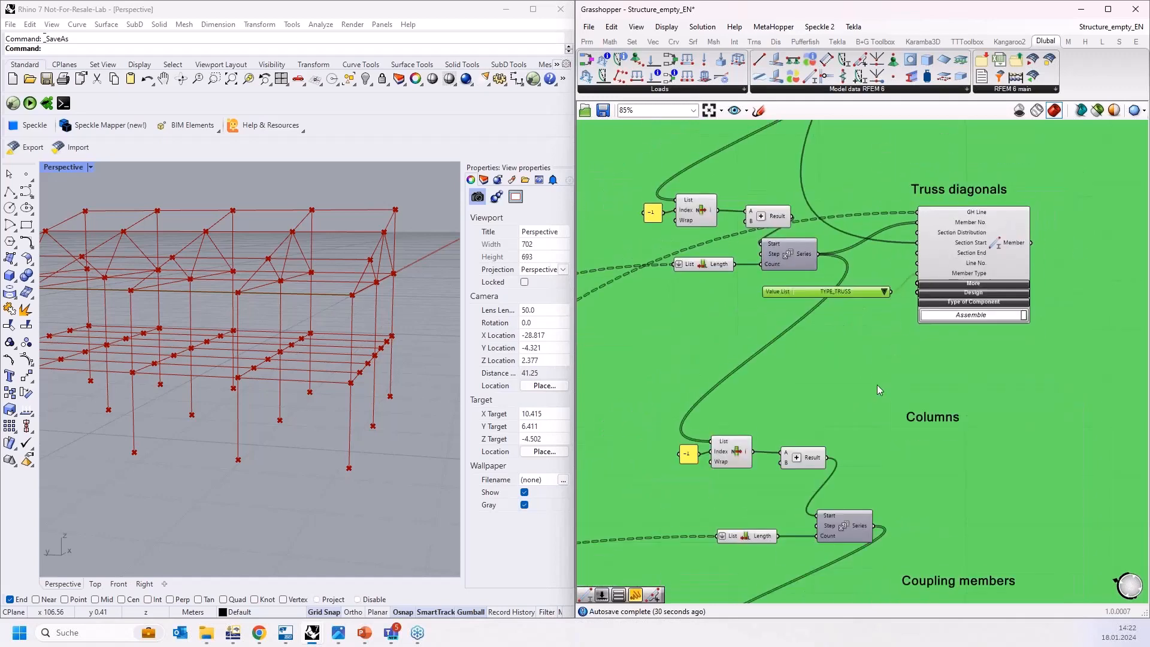
Place a new Dlubal Member component beside the geometry containers and connect the Columns curve output to its GH Line input.
{"action": "right_click_drag", "start_coordinate": [877, 384], "coordinate": [878, 371]}
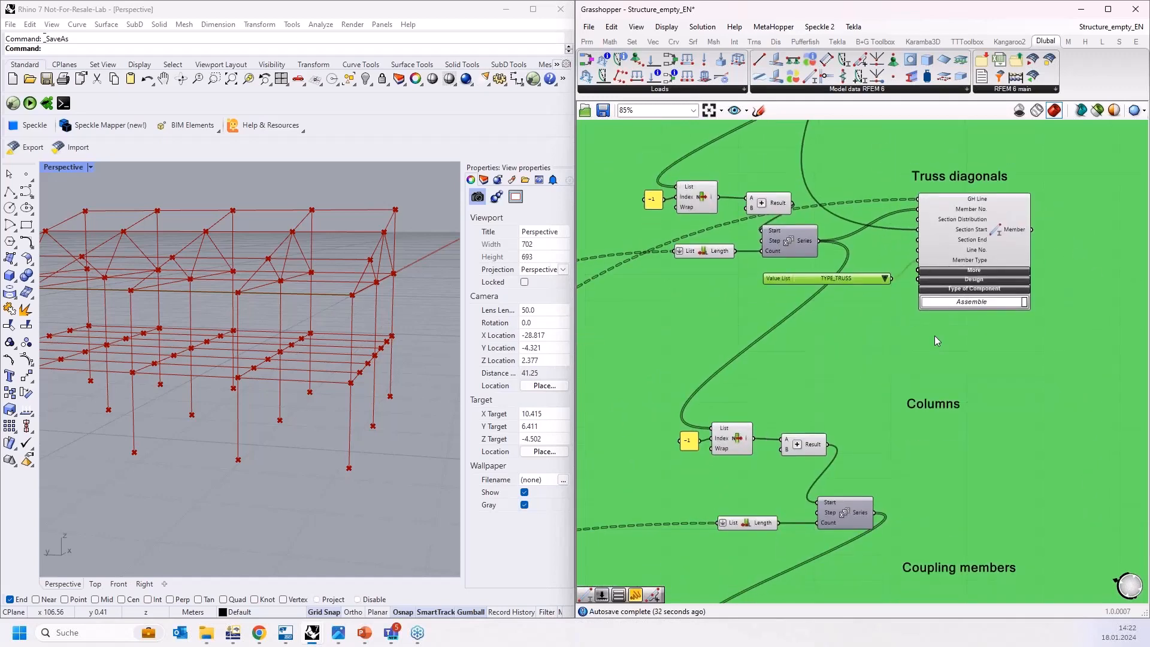
{"action": "right_click_drag", "start_coordinate": [865, 367], "coordinate": [895, 336]}
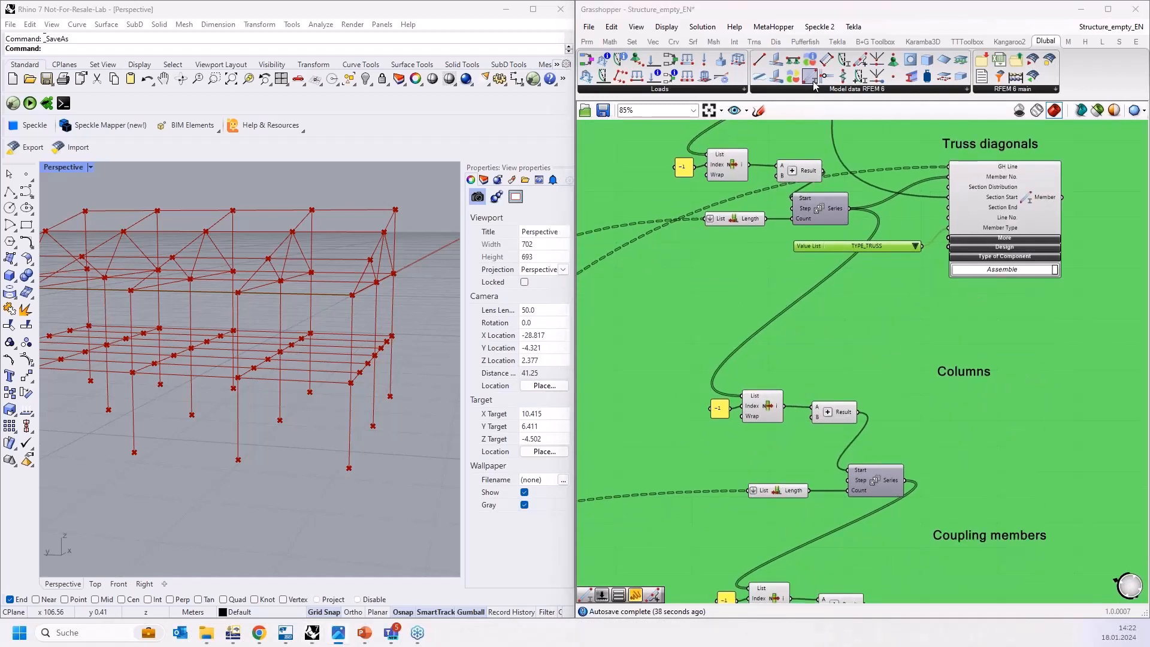
{"action": "left_click_drag", "start_coordinate": [810, 77], "coordinate": [742, 492]}
{"action": "scroll", "coordinate": [1003, 398], "scroll_direction": "down", "scroll_amount": 6}
{"action": "scroll", "coordinate": [642, 476], "scroll_direction": "up", "scroll_amount": 5}
{"action": "scroll", "coordinate": [685, 496], "scroll_direction": "up", "scroll_amount": 1}
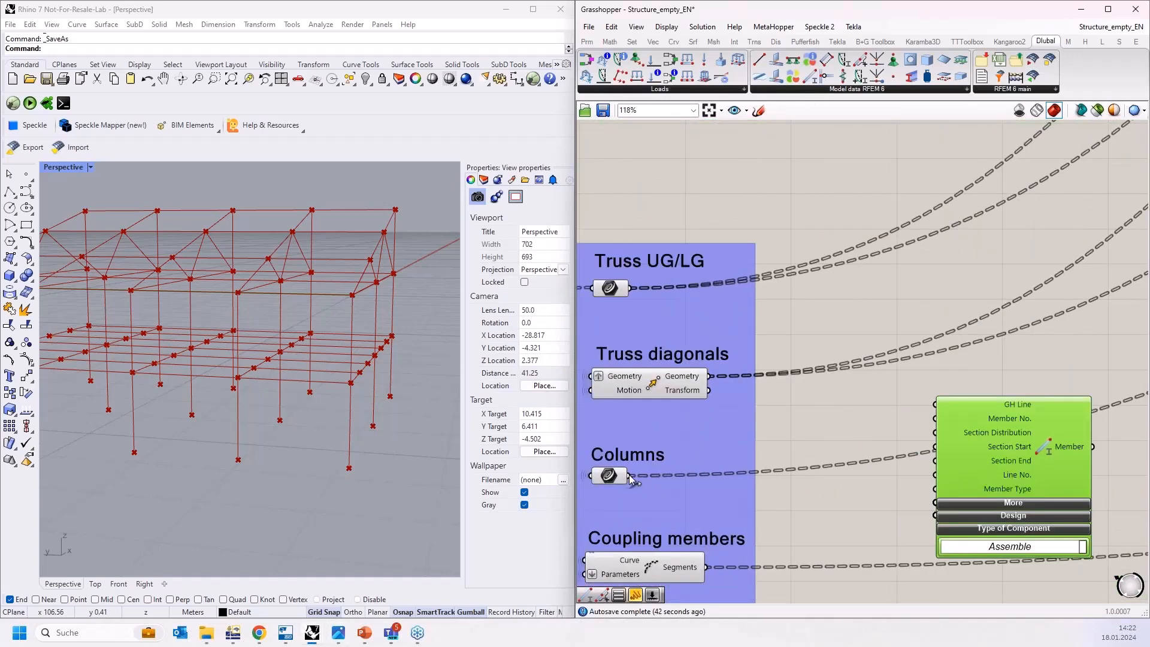
{"action": "left_click_drag", "start_coordinate": [629, 475], "coordinate": [933, 418]}
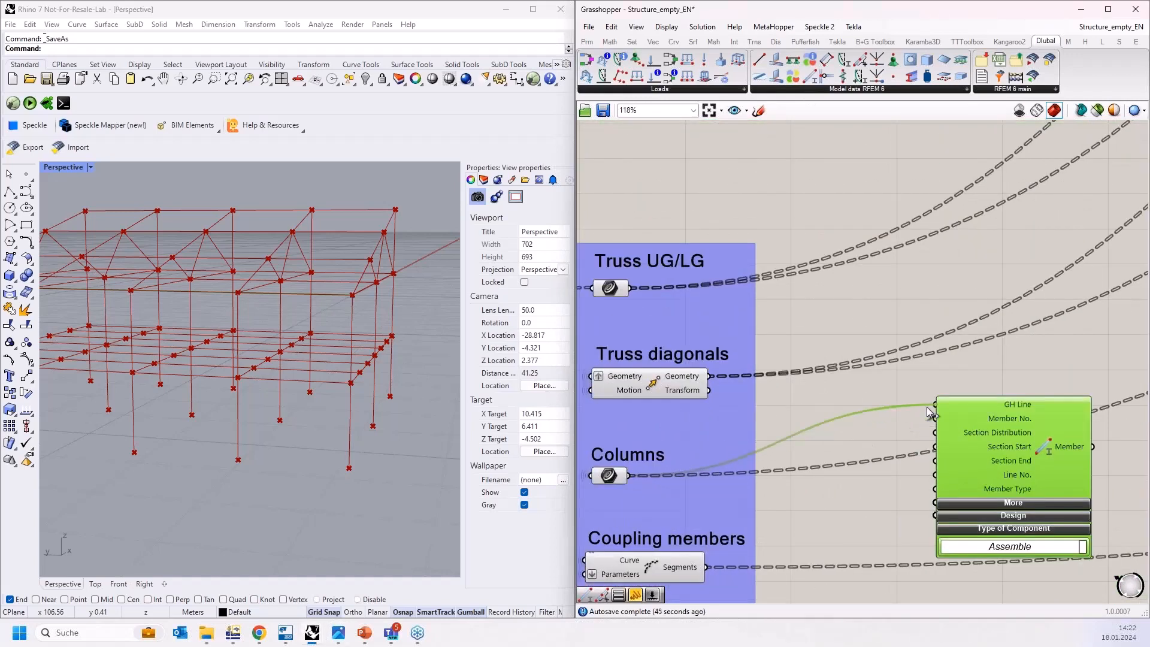
Move the new Member component next to the sections and connect the output of Section No. 1 to its Section Start input.
{"action": "scroll", "coordinate": [736, 477], "scroll_direction": "down", "scroll_amount": 6}
{"action": "left_click_drag", "start_coordinate": [781, 488], "coordinate": [990, 239]}
{"action": "scroll", "coordinate": [990, 239], "scroll_direction": "up", "scroll_amount": 5}
{"action": "scroll", "coordinate": [986, 228], "scroll_direction": "up", "scroll_amount": 2}
{"action": "right_click_drag", "start_coordinate": [931, 242], "coordinate": [934, 319]}
{"action": "right_click_drag", "start_coordinate": [929, 265], "coordinate": [976, 305]}
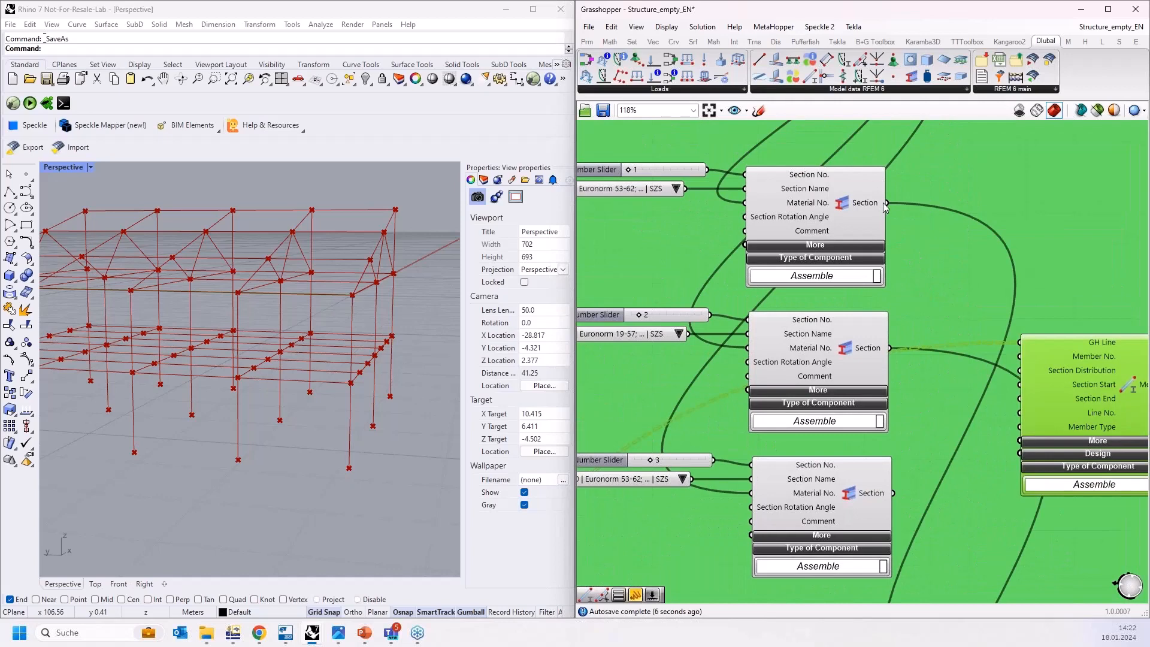
{"action": "left_click_drag", "start_coordinate": [885, 203], "coordinate": [1019, 388]}
Move the Member component beneath the Columns label and connect the Columns Series output to its Member No. input.
{"action": "scroll", "coordinate": [946, 569], "scroll_direction": "down", "scroll_amount": 5}
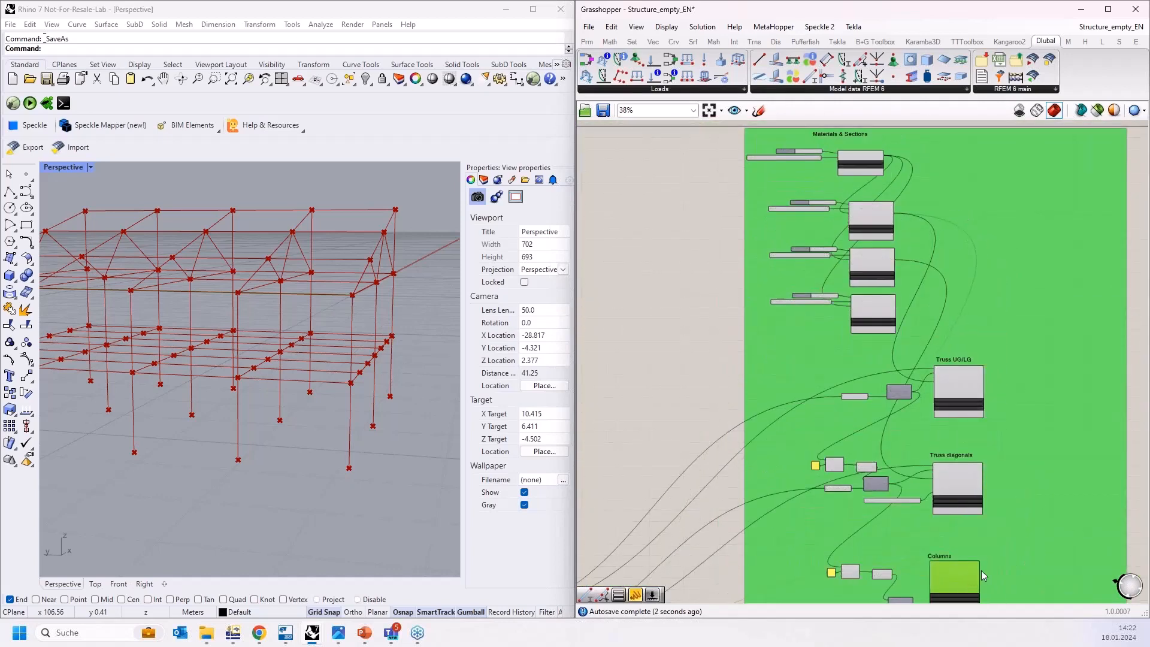
{"action": "scroll", "coordinate": [981, 570], "scroll_direction": "up", "scroll_amount": 10}
{"action": "left_click_drag", "start_coordinate": [755, 504], "coordinate": [850, 283]}
{"action": "scroll", "coordinate": [921, 282], "scroll_direction": "down", "scroll_amount": 2}
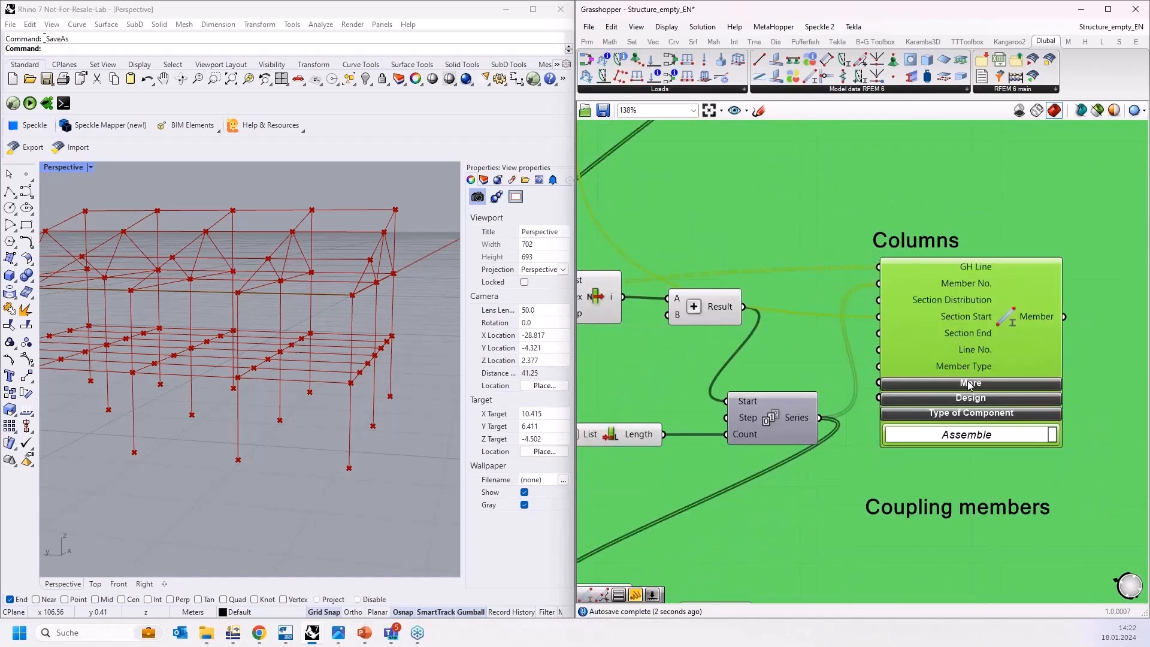
Flatten the GH Line input of the Truss UG/LG Member component.
{"action": "right_click_drag", "start_coordinate": [940, 228], "coordinate": [905, 461]}
{"action": "right_click_drag", "start_coordinate": [810, 332], "coordinate": [828, 481]}
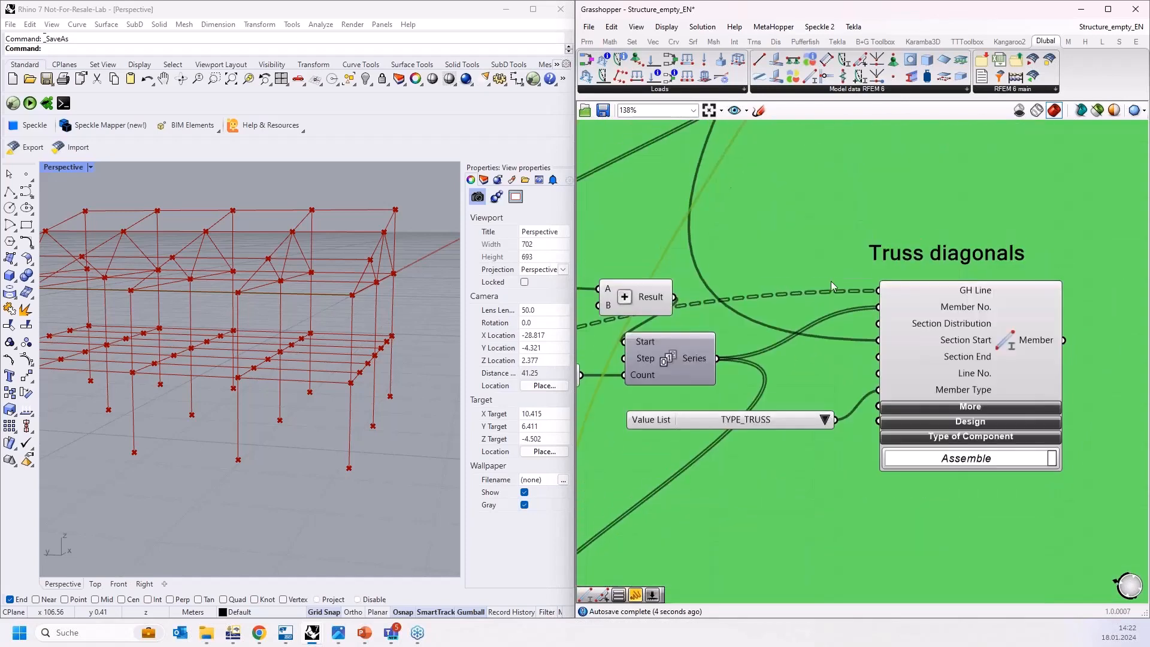
{"action": "scroll", "coordinate": [815, 264], "scroll_direction": "down", "scroll_amount": 2}
{"action": "right_click_drag", "start_coordinate": [796, 214], "coordinate": [811, 436]}
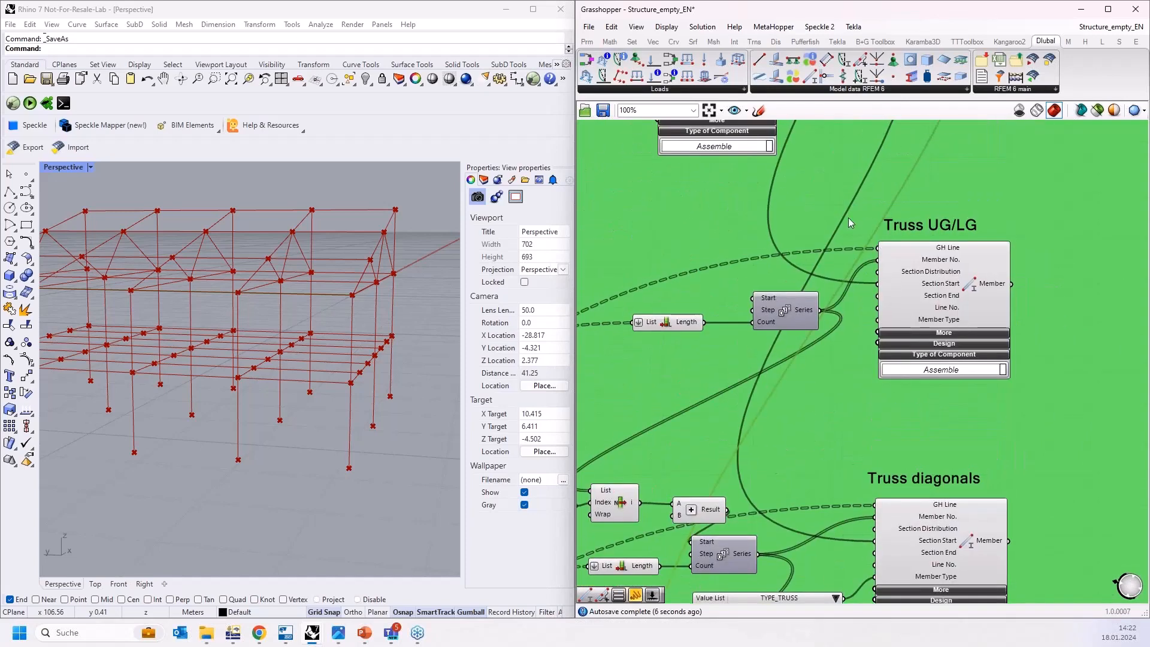
{"action": "scroll", "coordinate": [895, 258], "scroll_direction": "up", "scroll_amount": 4}
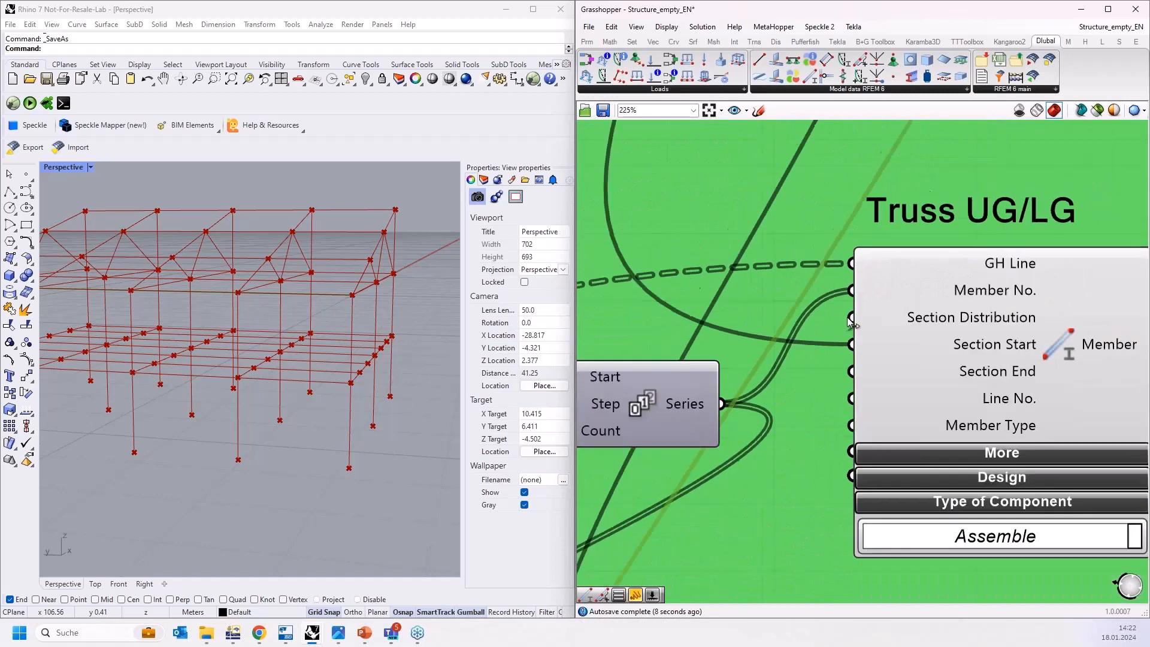
{"action": "scroll", "coordinate": [848, 320], "scroll_direction": "down", "scroll_amount": 1}
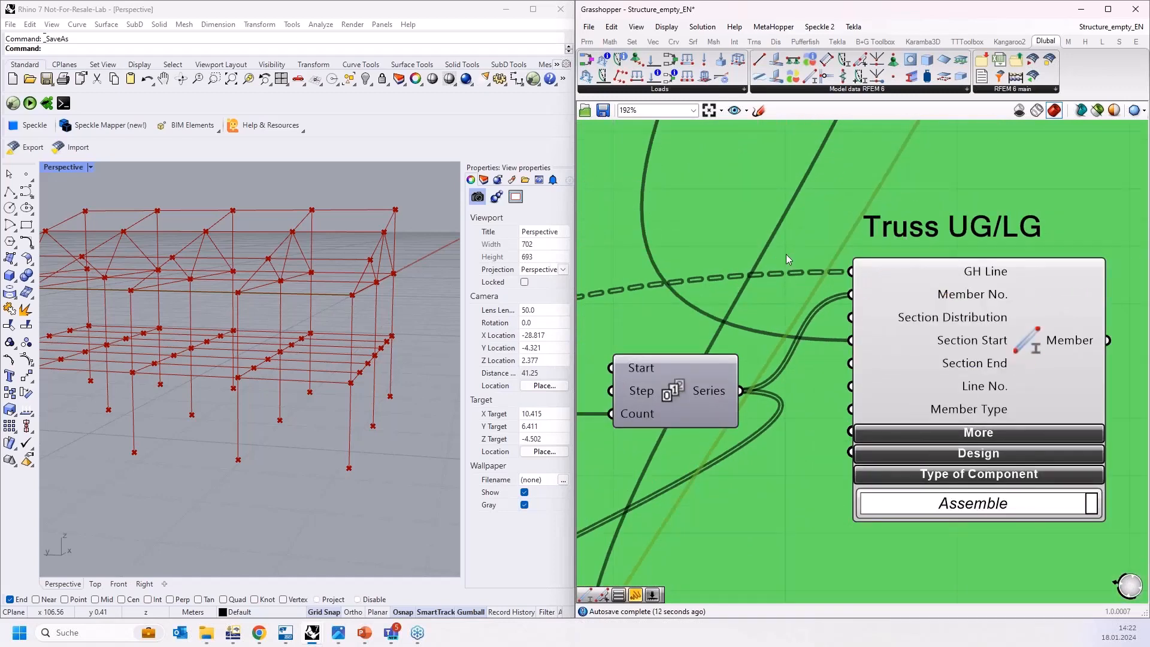
{"action": "right_click_drag", "start_coordinate": [786, 254], "coordinate": [803, 249]}
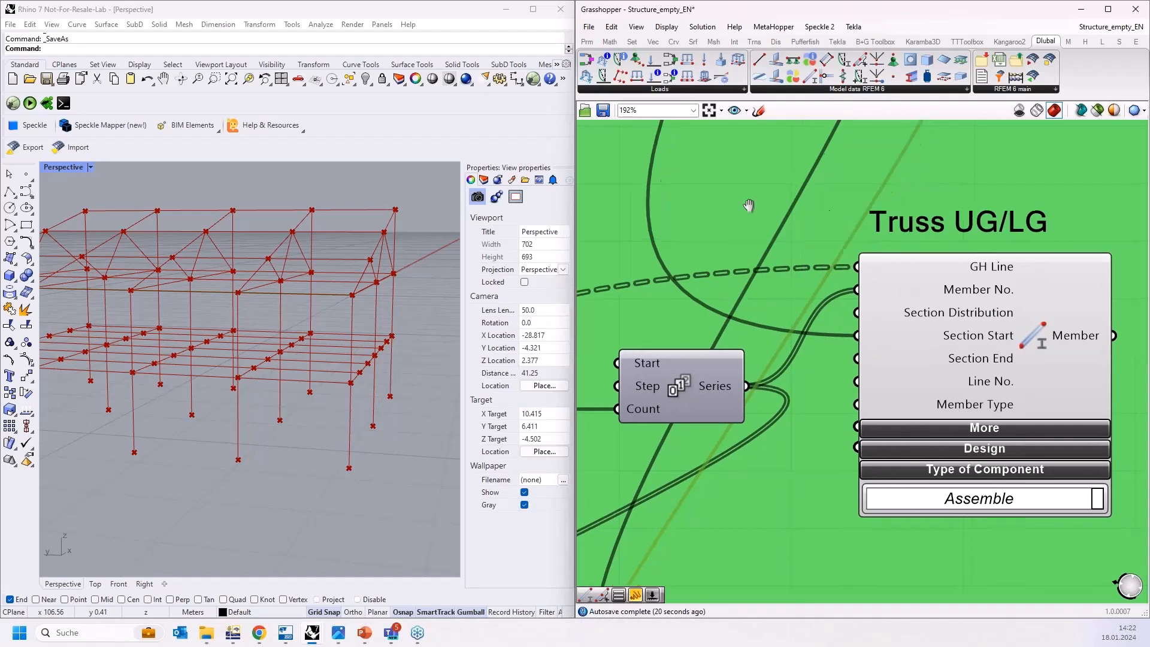
{"action": "right_click_drag", "start_coordinate": [901, 278], "coordinate": [809, 276]}
{"action": "right_click", "coordinate": [795, 260]}
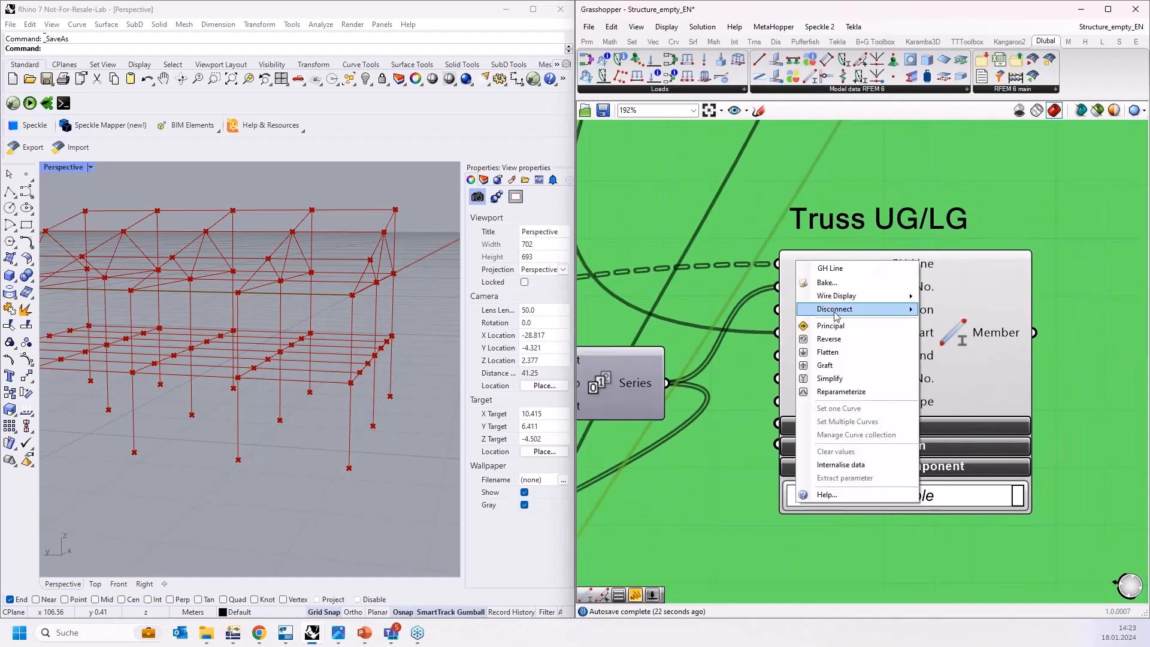
{"action": "left_click", "coordinate": [836, 354]}
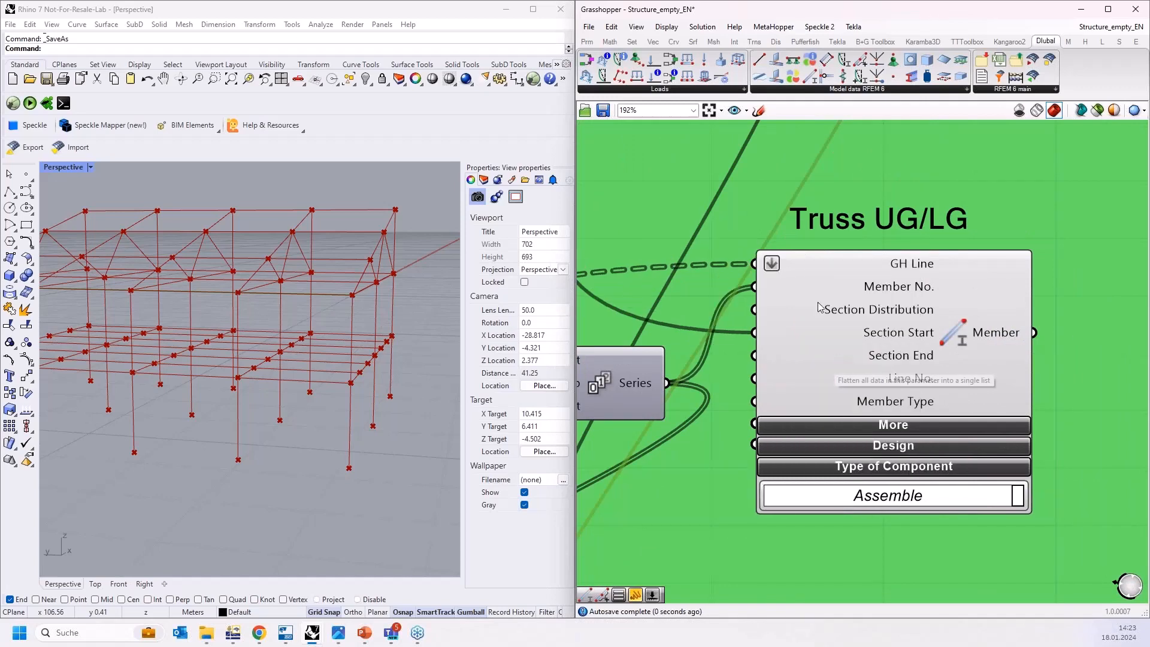
Flatten the GH Line input of the Truss diagonals Member component.
{"action": "scroll", "coordinate": [783, 274], "scroll_direction": "down", "scroll_amount": 2}
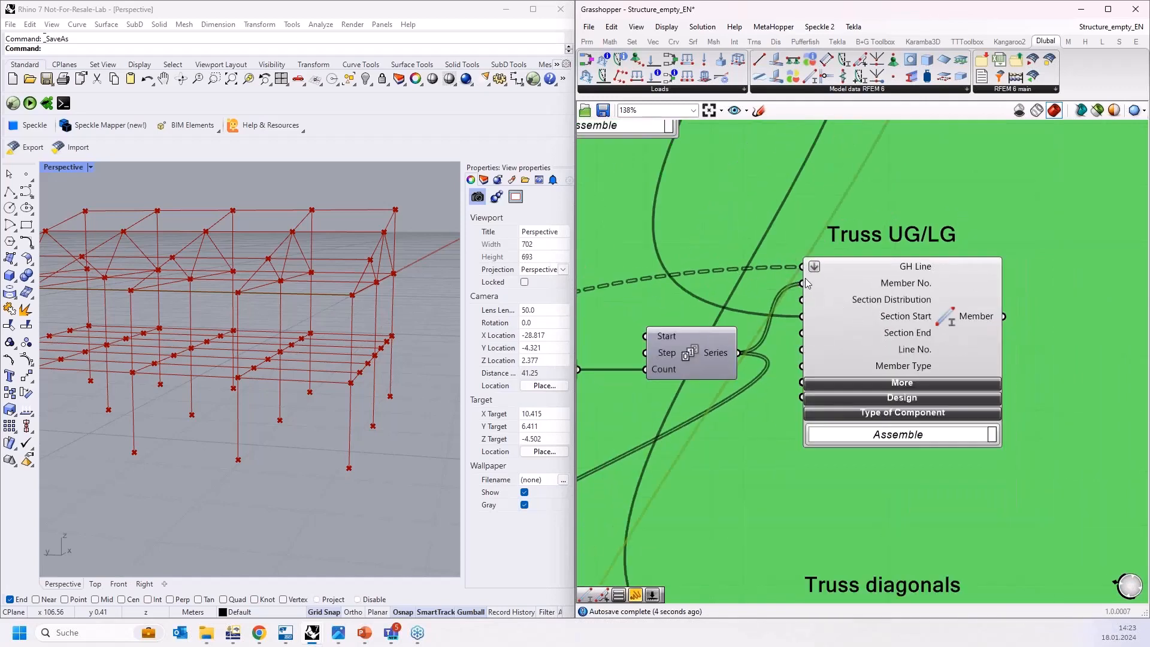
{"action": "scroll", "coordinate": [849, 217], "scroll_direction": "down", "scroll_amount": 6}
{"action": "scroll", "coordinate": [855, 414], "scroll_direction": "up", "scroll_amount": 10}
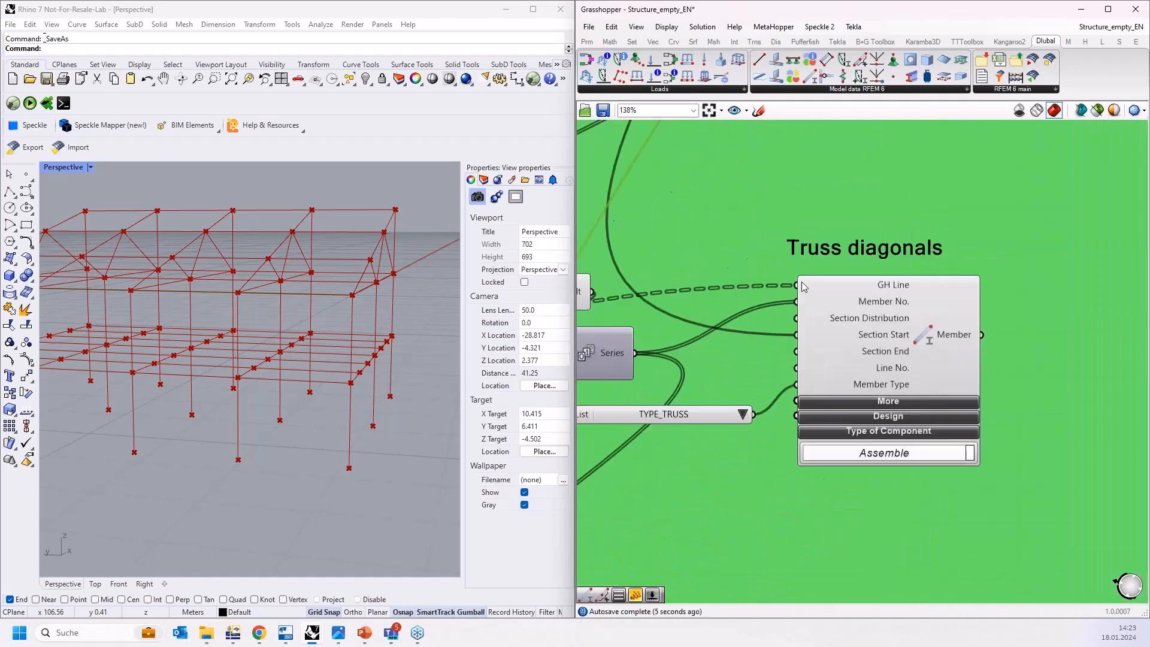
{"action": "right_click", "coordinate": [814, 289]}
{"action": "left_click", "coordinate": [850, 353]}
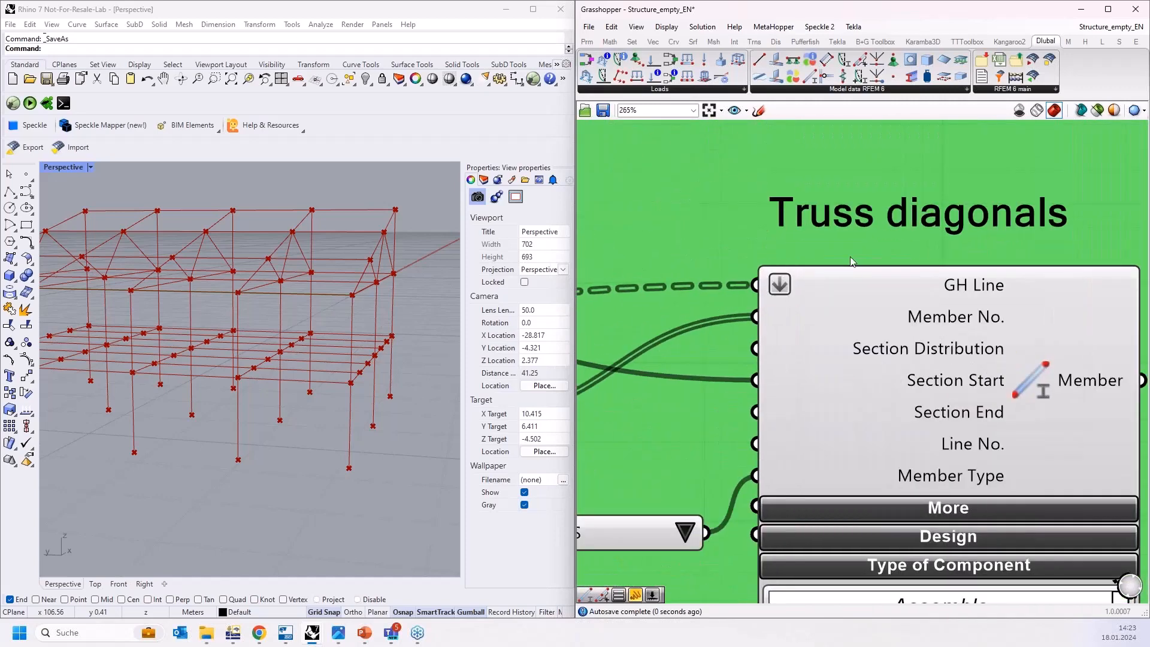
Flatten the GH Line input of the Columns Member component.
{"action": "scroll", "coordinate": [857, 236], "scroll_direction": "down", "scroll_amount": 5}
{"action": "scroll", "coordinate": [858, 236], "scroll_direction": "down", "scroll_amount": 2}
{"action": "scroll", "coordinate": [855, 387], "scroll_direction": "up", "scroll_amount": 6}
{"action": "right_click", "coordinate": [846, 371]}
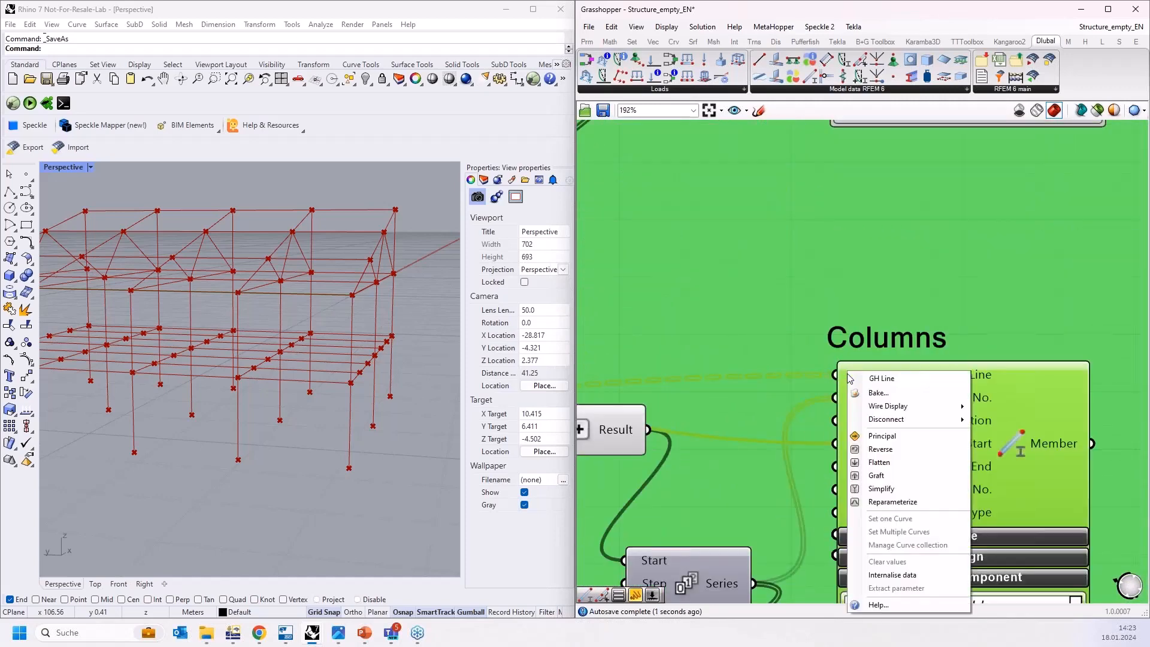
{"action": "left_click", "coordinate": [878, 462]}
Place a new Dlubal Member component beside the geometry containers and connect the Coupling members Segments output to its GH Line input.
{"action": "scroll", "coordinate": [856, 234], "scroll_direction": "down", "scroll_amount": 5}
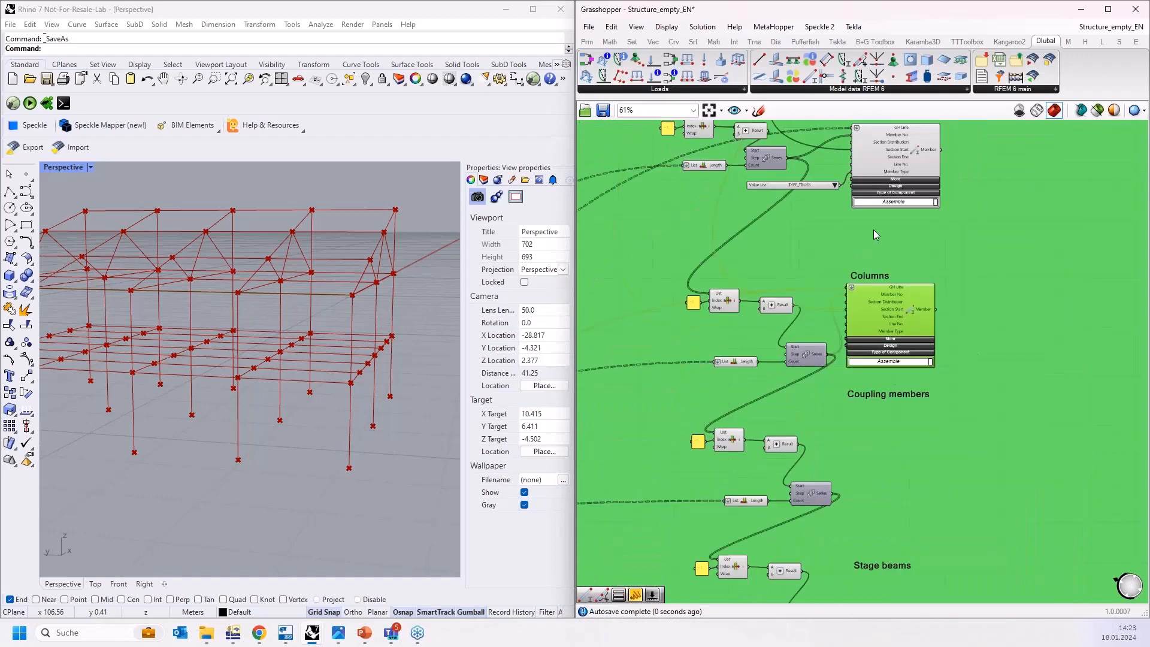
{"action": "scroll", "coordinate": [839, 428], "scroll_direction": "up", "scroll_amount": 3}
{"action": "scroll", "coordinate": [805, 410], "scroll_direction": "up", "scroll_amount": 1}
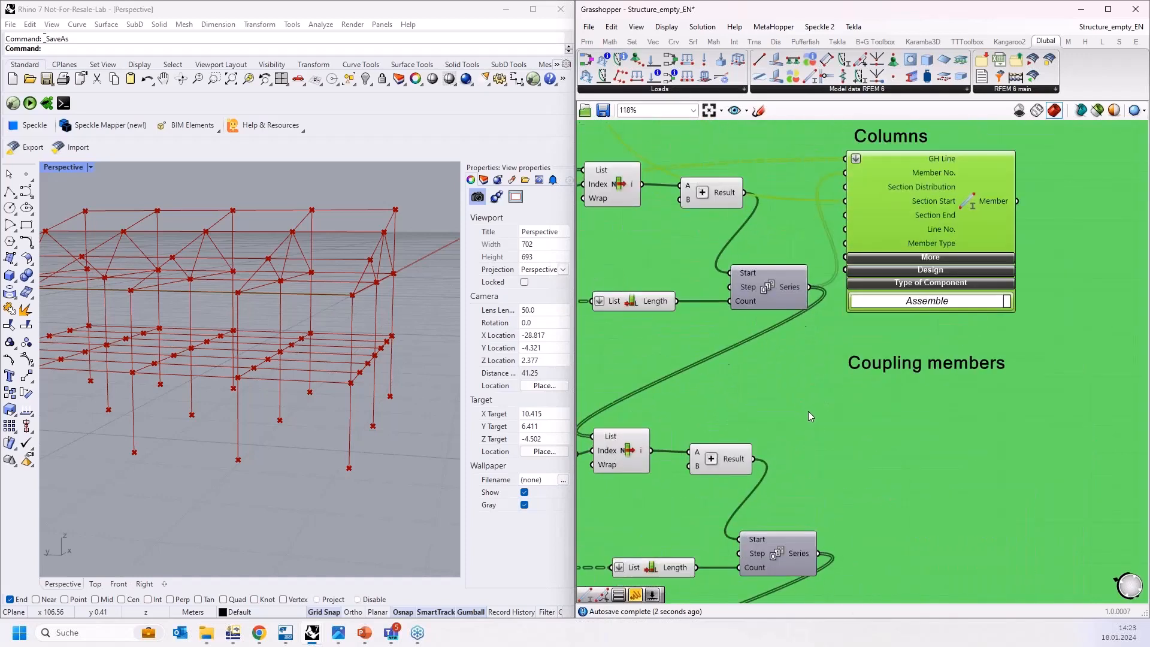
{"action": "right_click_drag", "start_coordinate": [810, 416], "coordinate": [873, 371]}
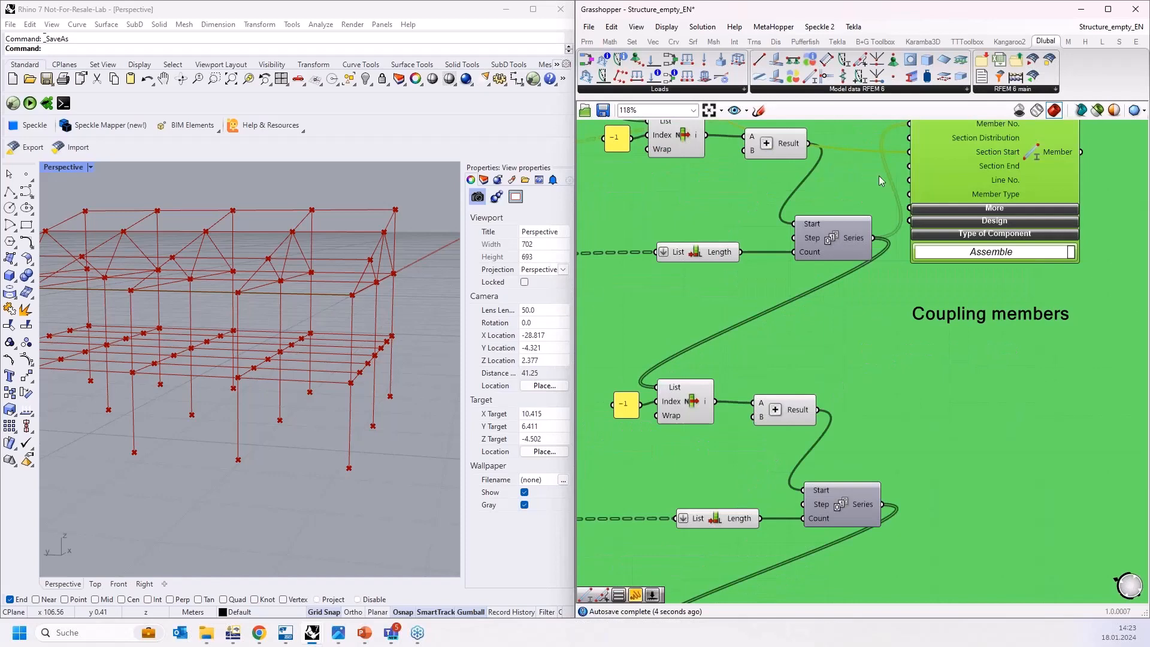
{"action": "left_click_drag", "start_coordinate": [809, 76], "coordinate": [958, 384]}
{"action": "scroll", "coordinate": [1006, 397], "scroll_direction": "down", "scroll_amount": 5}
{"action": "left_click_drag", "start_coordinate": [1009, 326], "coordinate": [694, 447]}
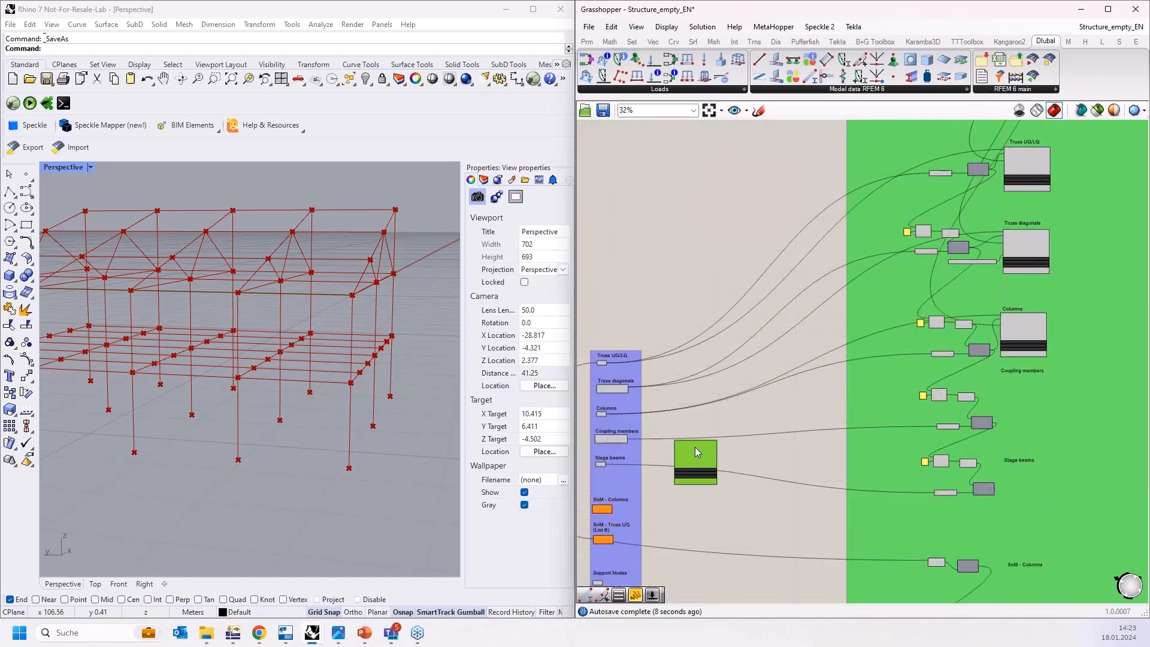
{"action": "scroll", "coordinate": [633, 443], "scroll_direction": "up", "scroll_amount": 4}
{"action": "left_click_drag", "start_coordinate": [617, 429], "coordinate": [764, 446]}
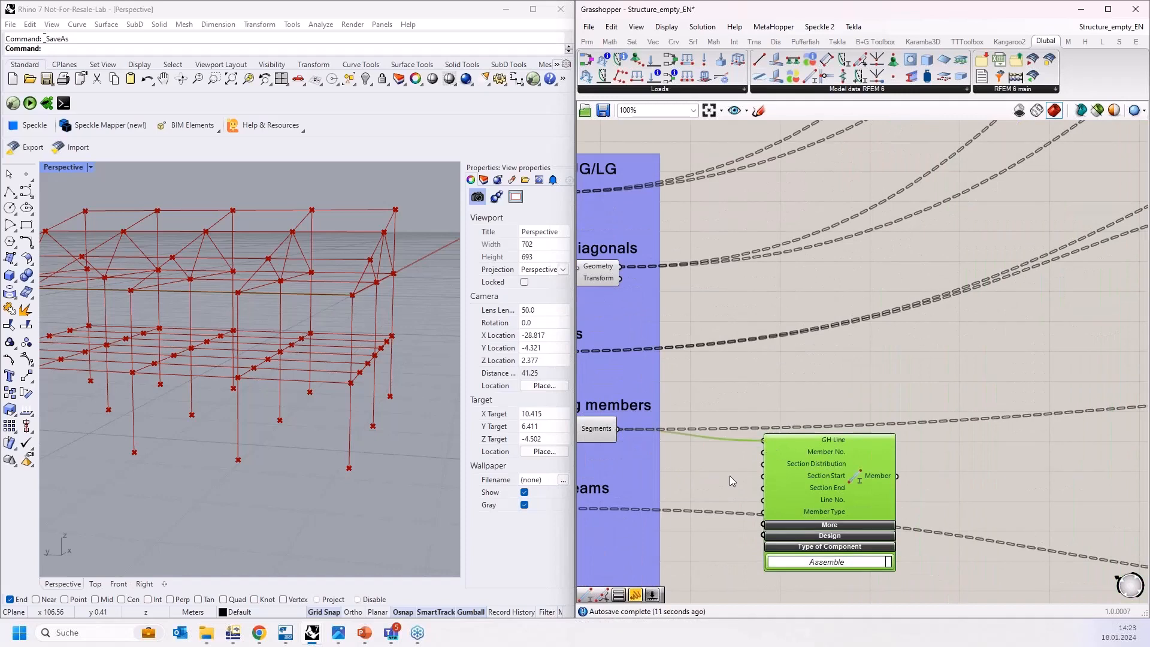
Move the new Member component next to the sections and connect the output of Section No. 3 to its Section Start input.
{"action": "scroll", "coordinate": [705, 515], "scroll_direction": "down", "scroll_amount": 2}
{"action": "scroll", "coordinate": [706, 515], "scroll_direction": "down", "scroll_amount": 3}
{"action": "scroll", "coordinate": [958, 239], "scroll_direction": "up", "scroll_amount": 8}
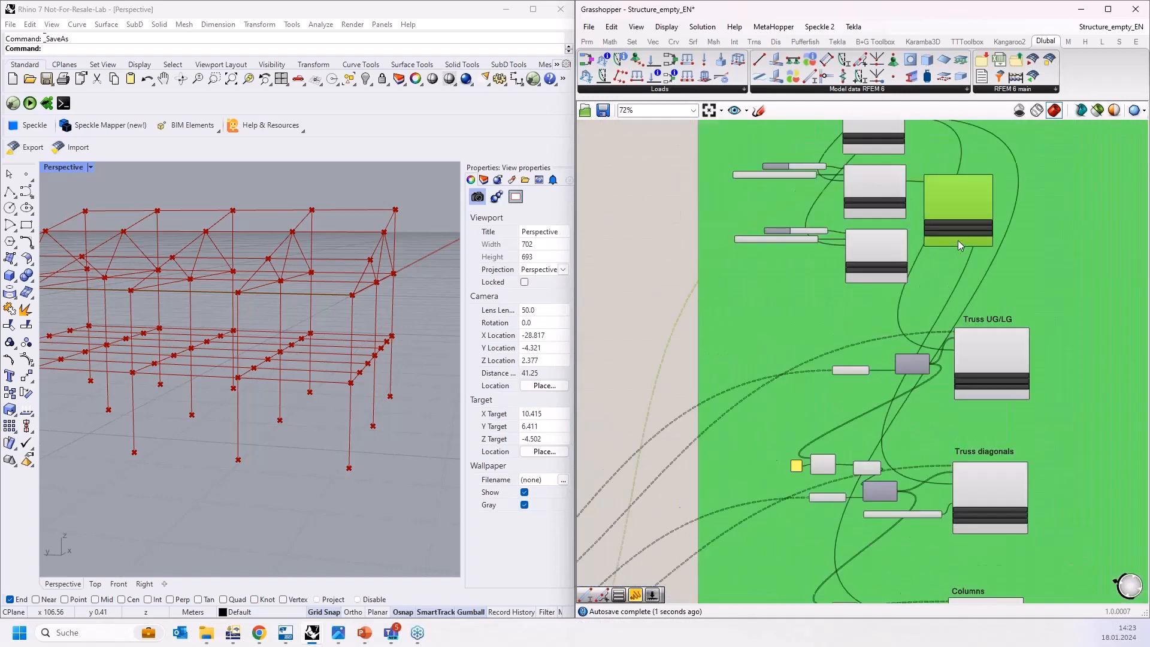
{"action": "right_click_drag", "start_coordinate": [930, 215], "coordinate": [897, 304]}
{"action": "left_click_drag", "start_coordinate": [926, 240], "coordinate": [988, 264]}
{"action": "right_click_drag", "start_coordinate": [856, 323], "coordinate": [917, 321]}
{"action": "left_click_drag", "start_coordinate": [891, 335], "coordinate": [982, 268]}
Move the Member component beneath the Coupling members label.
{"action": "scroll", "coordinate": [958, 228], "scroll_direction": "down", "scroll_amount": 6}
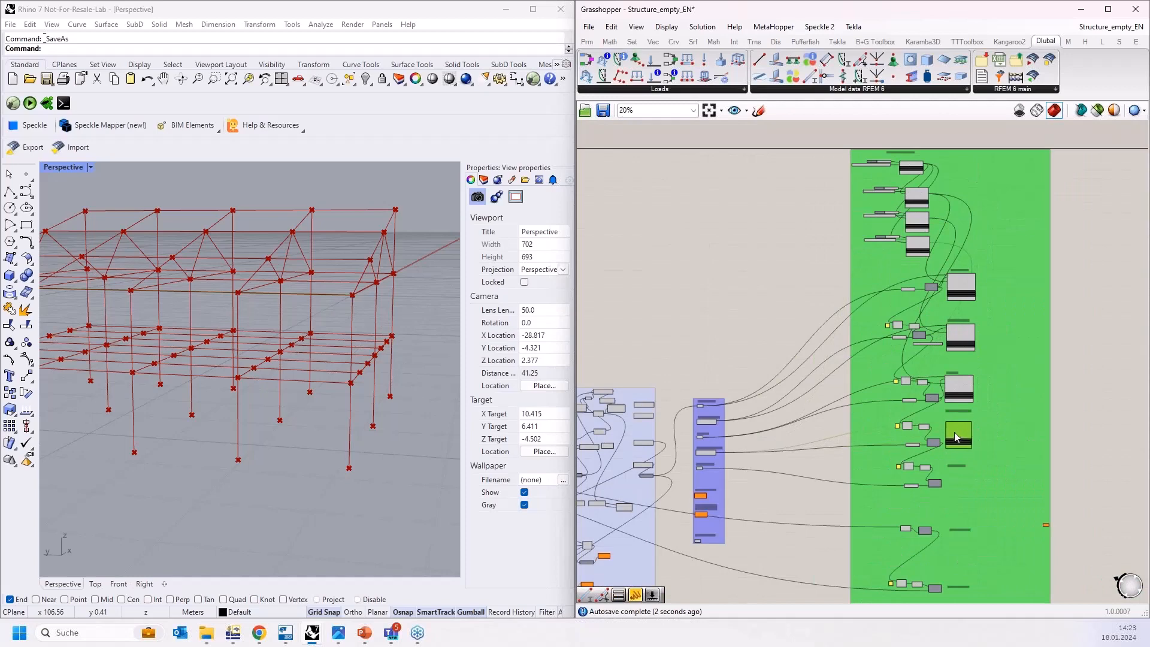
{"action": "scroll", "coordinate": [951, 430], "scroll_direction": "up", "scroll_amount": 5}
{"action": "scroll", "coordinate": [950, 425], "scroll_direction": "up", "scroll_amount": 3}
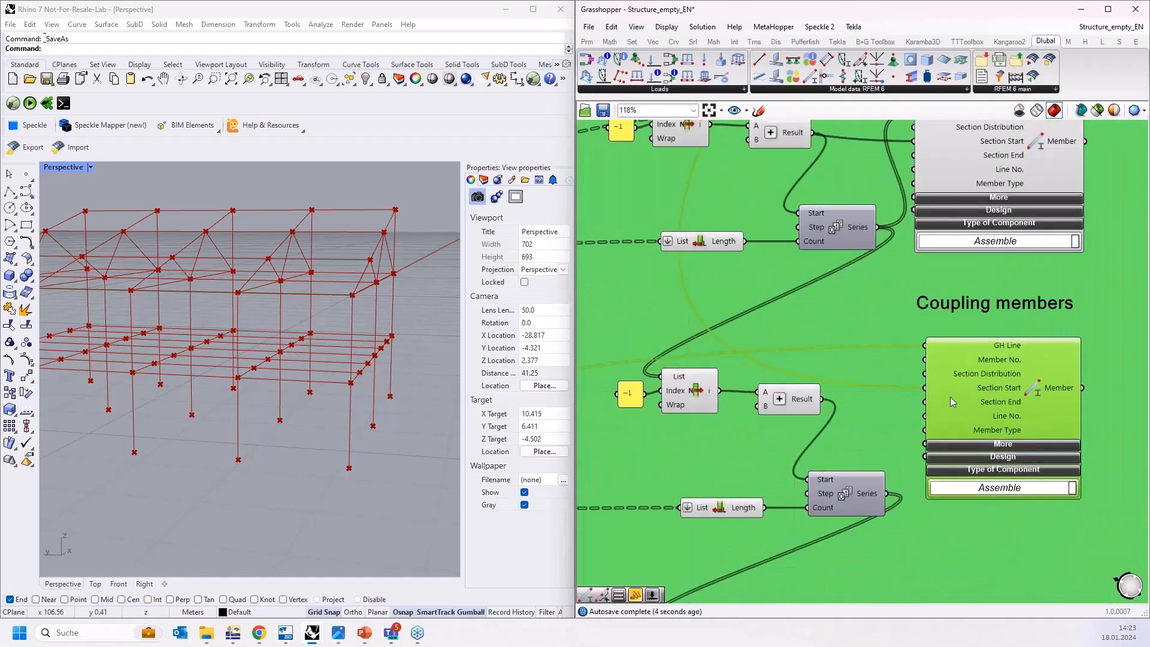
Set the Coupling members Member Type to TYPE_TRUSS with a connected Value List and connect the Coupling members Series output to Member No.
{"action": "double_click", "coordinate": [767, 435]}
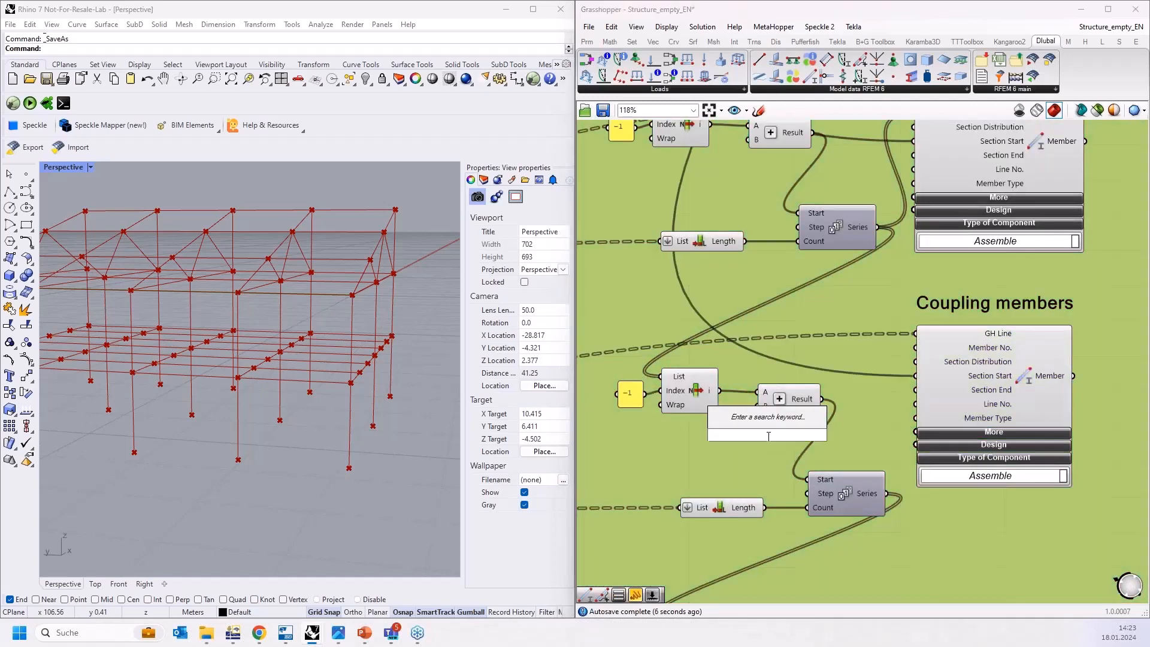
{"action": "type", "text": "va"}
{"action": "left_click", "coordinate": [794, 419]}
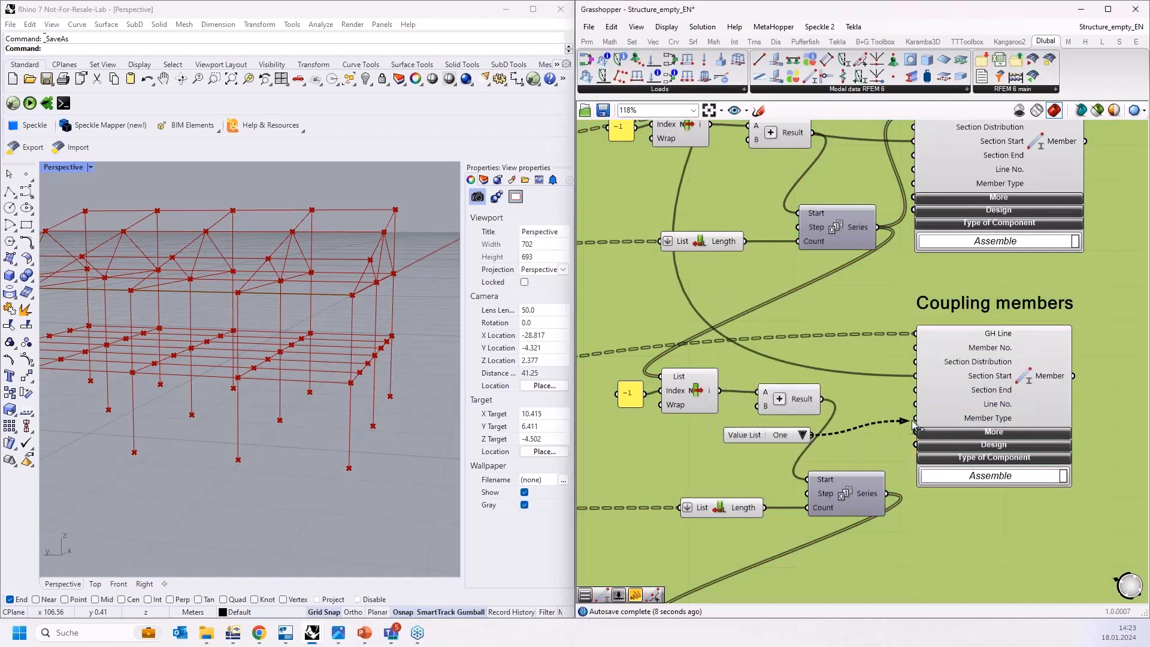
{"action": "left_click", "coordinate": [894, 435]}
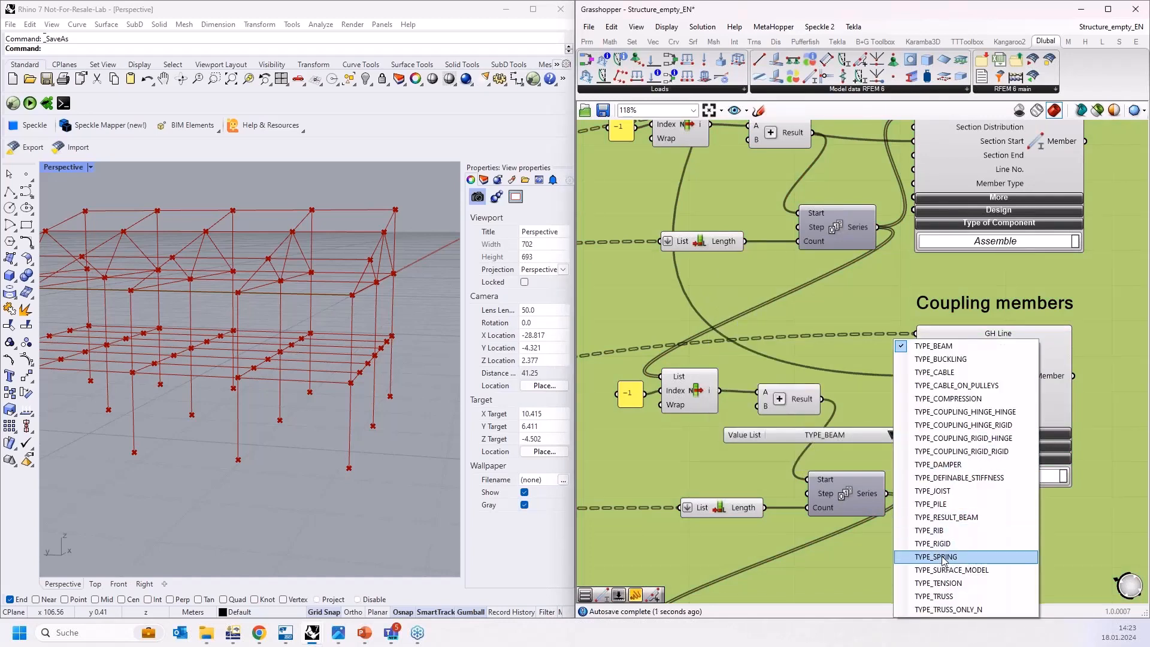
{"action": "left_click", "coordinate": [934, 597]}
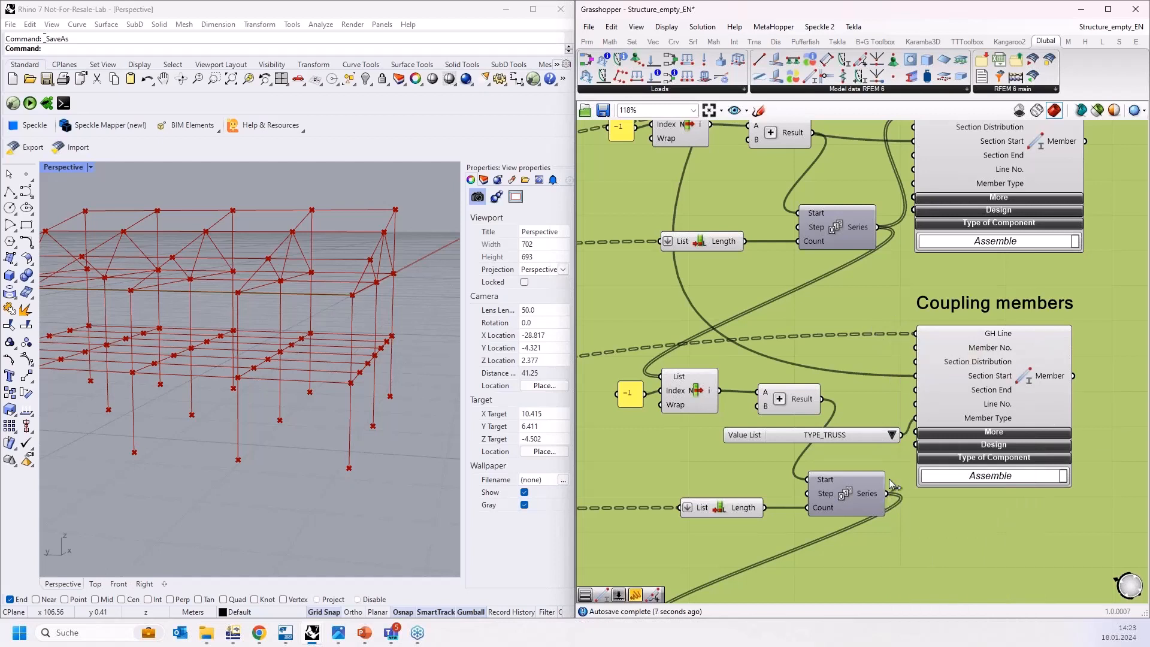
{"action": "left_click_drag", "start_coordinate": [887, 493], "coordinate": [915, 348]}
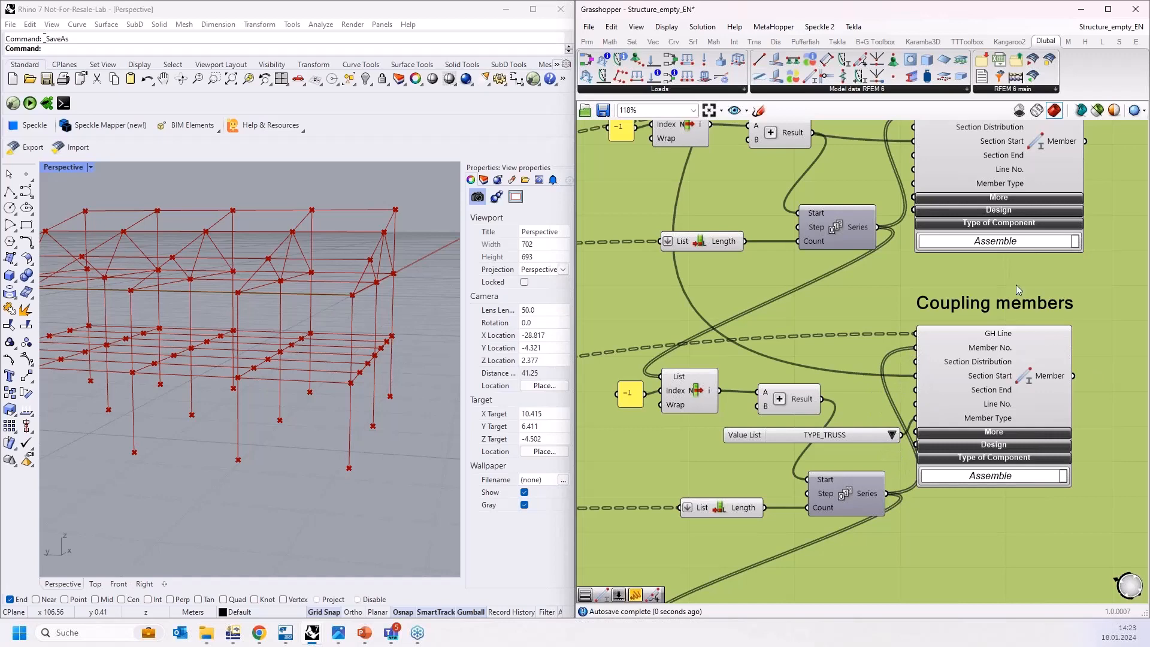
Place a new Dlubal Member component beneath the Stage beams label.
{"action": "scroll", "coordinate": [864, 273], "scroll_direction": "down", "scroll_amount": 3}
{"action": "right_click_drag", "start_coordinate": [940, 448], "coordinate": [925, 392]}
{"action": "scroll", "coordinate": [925, 392], "scroll_direction": "up", "scroll_amount": 1}
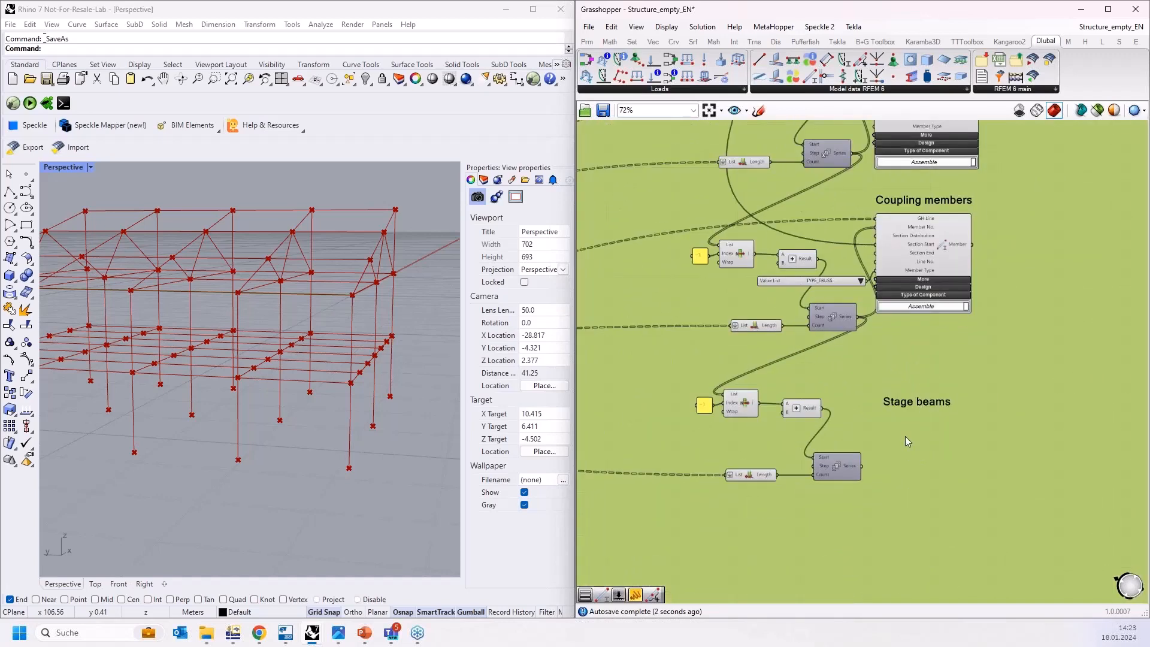
{"action": "right_click_drag", "start_coordinate": [887, 471], "coordinate": [921, 425]}
{"action": "scroll", "coordinate": [919, 440], "scroll_direction": "up", "scroll_amount": 1}
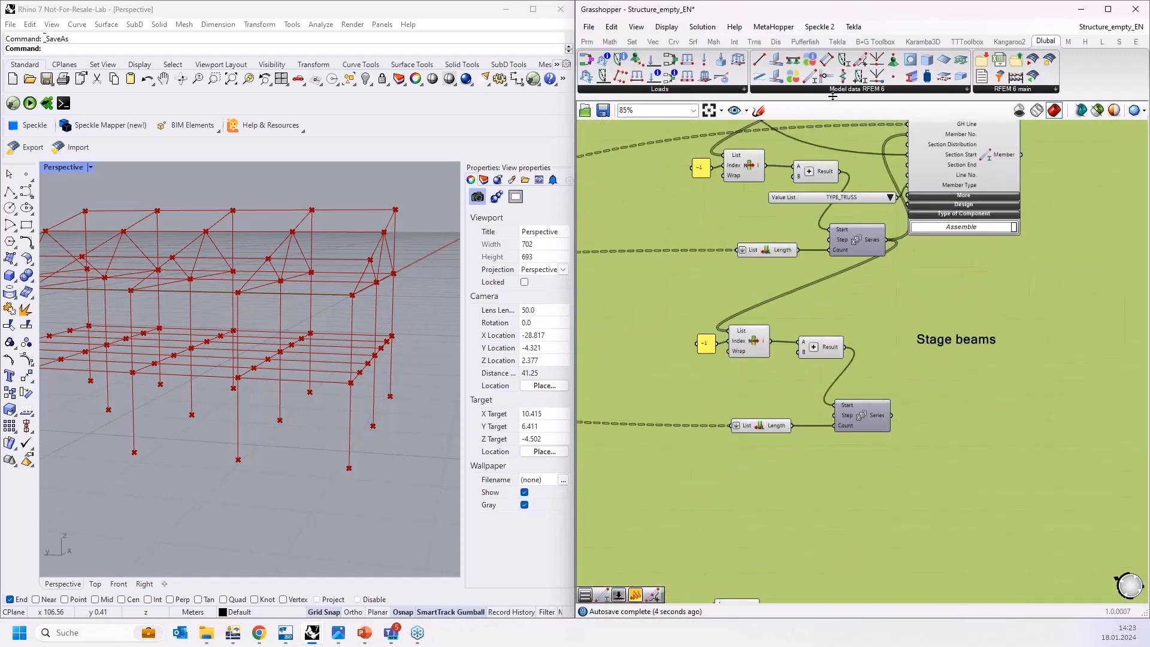
{"action": "left_click", "coordinate": [809, 77]}
{"action": "left_click", "coordinate": [979, 385]}
Move the new Member component beside the geometry containers and connect the Stage beams curve output to its GH Line input.
{"action": "scroll", "coordinate": [1014, 388], "scroll_direction": "down", "scroll_amount": 1}
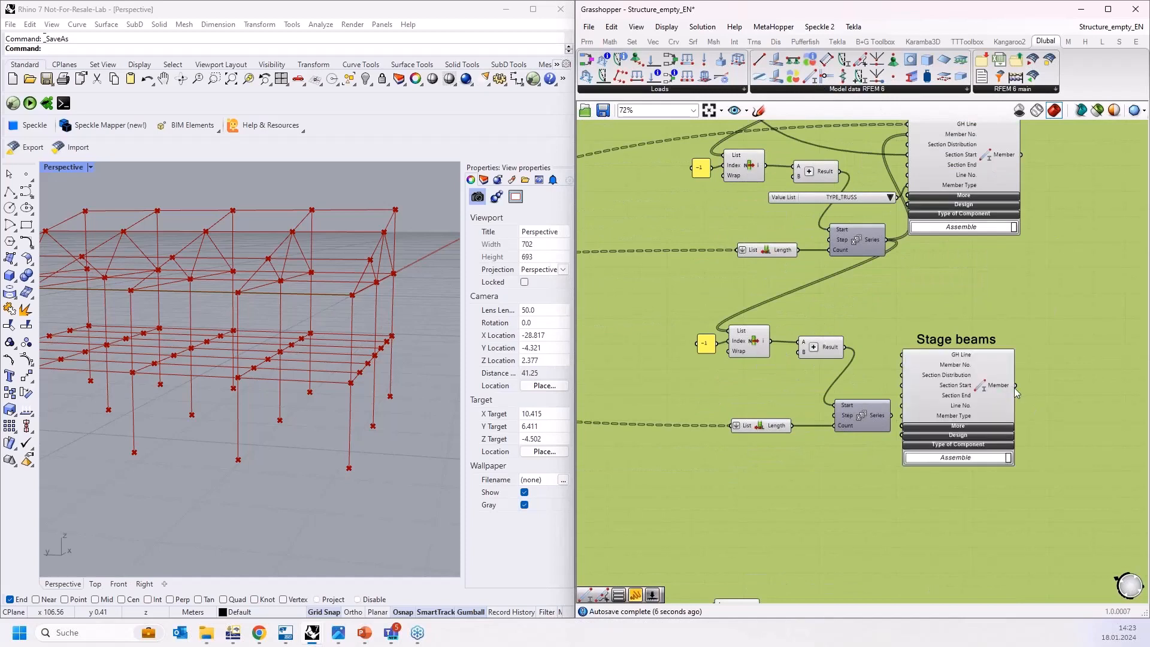
{"action": "scroll", "coordinate": [1015, 388], "scroll_direction": "down", "scroll_amount": 6}
{"action": "left_click_drag", "start_coordinate": [994, 387], "coordinate": [744, 383]}
{"action": "scroll", "coordinate": [717, 378], "scroll_direction": "up", "scroll_amount": 5}
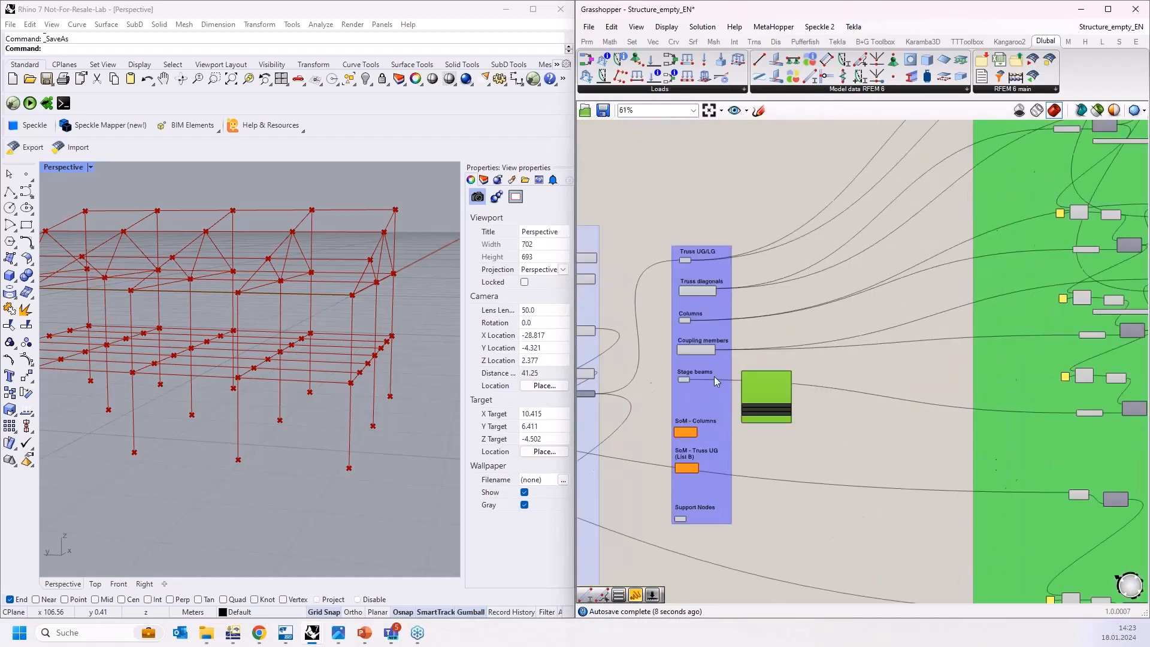
{"action": "scroll", "coordinate": [714, 376], "scroll_direction": "up", "scroll_amount": 1}
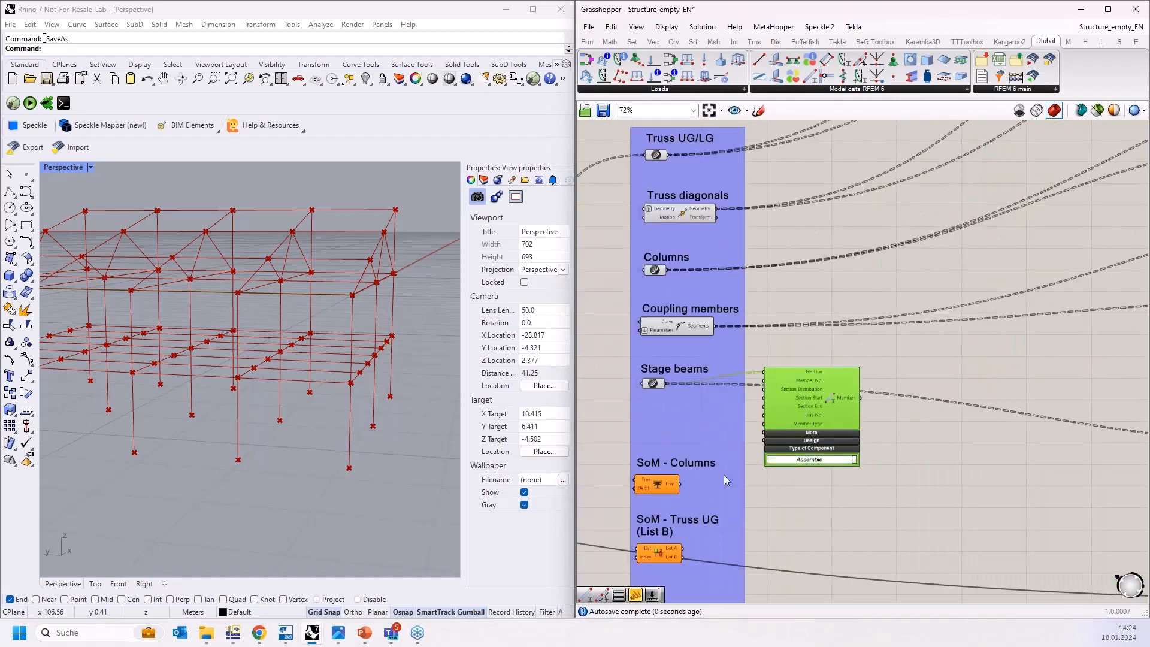
Move the Stage beams Member component next to the sections and connect the output of Section No. 3 (HEA 180) to its Section Start input.
{"action": "scroll", "coordinate": [723, 476], "scroll_direction": "down", "scroll_amount": 8}
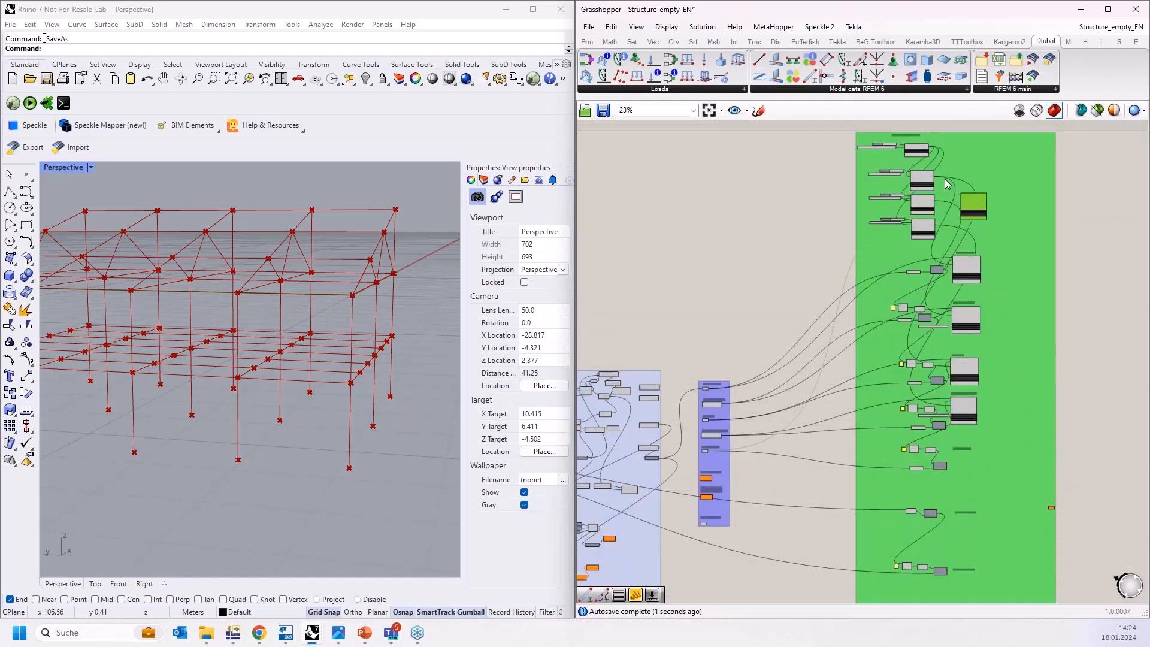
{"action": "scroll", "coordinate": [944, 178], "scroll_direction": "up", "scroll_amount": 8}
{"action": "left_click_drag", "start_coordinate": [897, 411], "coordinate": [1027, 303]}
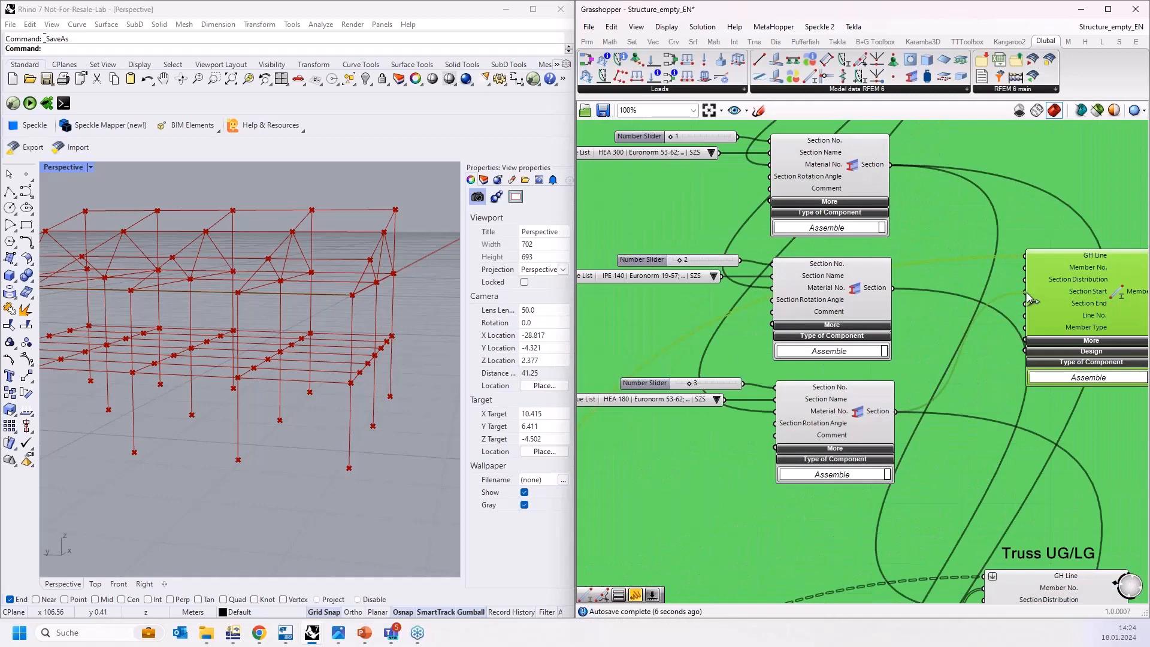
Move the Member component back beneath the Stage beams label and connect the Stage beams Series output to its Member No. input.
{"action": "scroll", "coordinate": [943, 261], "scroll_direction": "down", "scroll_amount": 8}
{"action": "left_click_drag", "start_coordinate": [974, 370], "coordinate": [961, 481]}
{"action": "scroll", "coordinate": [945, 480], "scroll_direction": "up", "scroll_amount": 2}
{"action": "scroll", "coordinate": [944, 485], "scroll_direction": "up", "scroll_amount": 6}
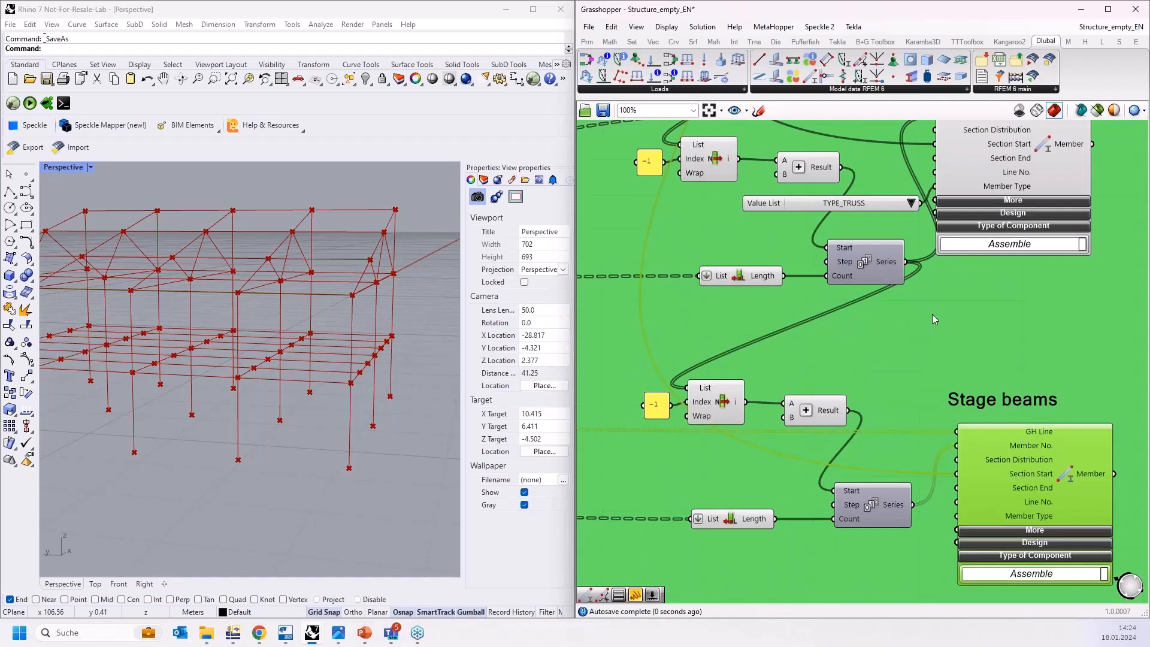
{"action": "scroll", "coordinate": [932, 313], "scroll_direction": "down", "scroll_amount": 3}
{"action": "scroll", "coordinate": [957, 416], "scroll_direction": "up", "scroll_amount": 4}
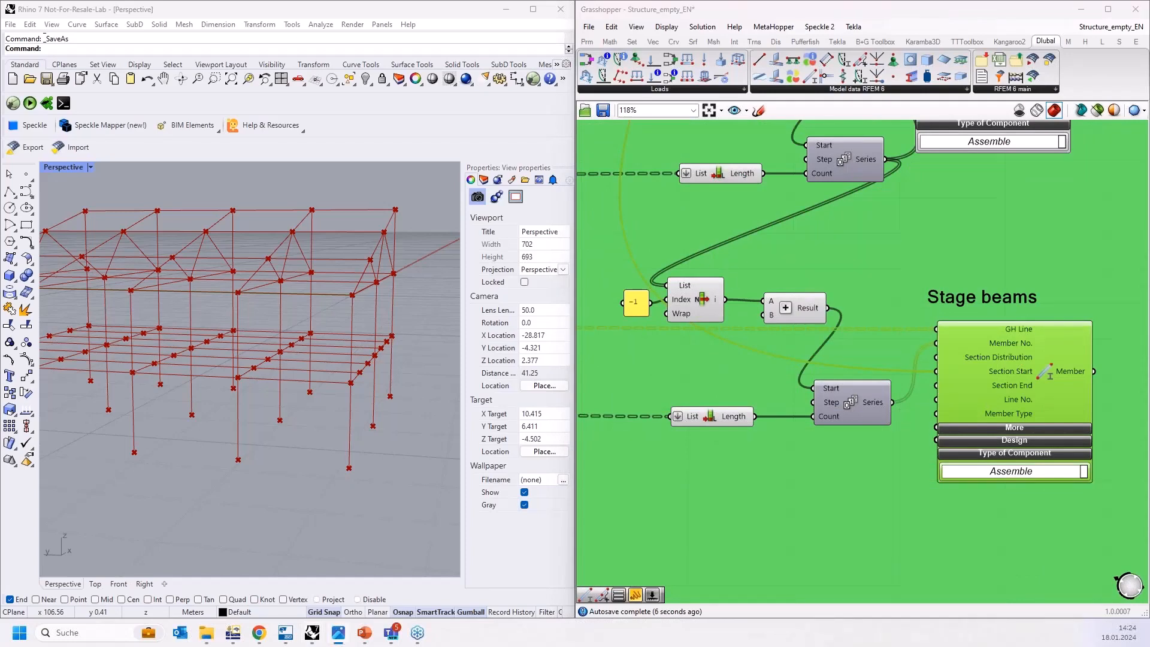
Switch to Rhino and examine the overall frame geometry and its nodes from several angles in the Perspective viewport.
{"action": "scroll", "coordinate": [972, 417], "scroll_direction": "down", "scroll_amount": 3}
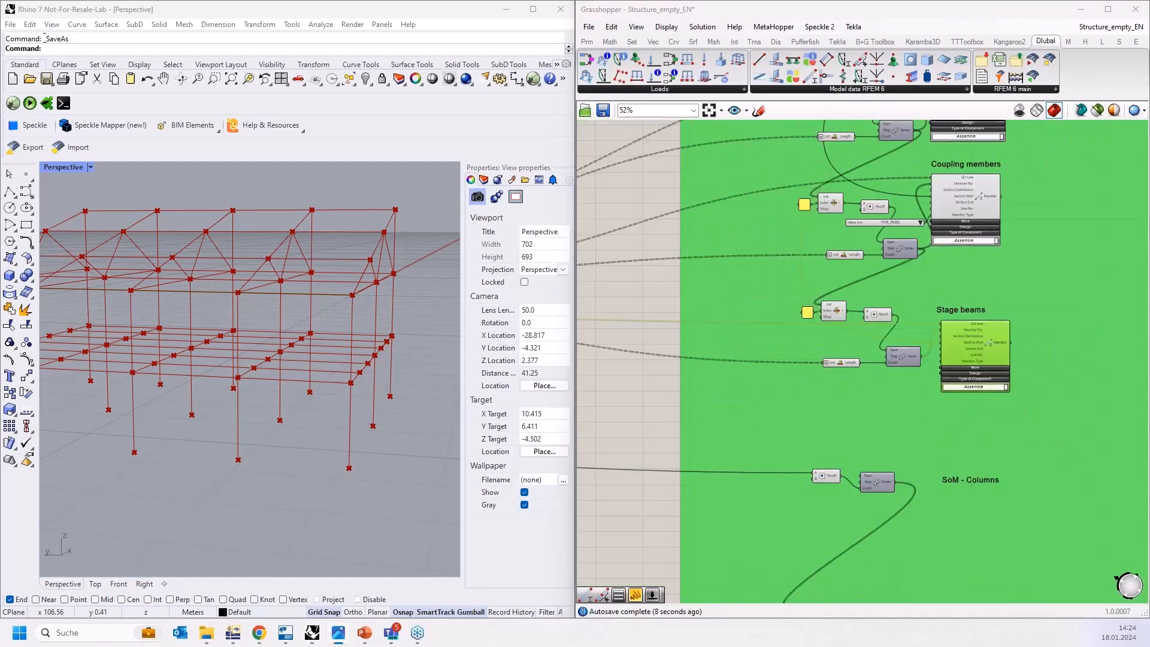
{"action": "right_click_drag", "start_coordinate": [907, 182], "coordinate": [915, 295]}
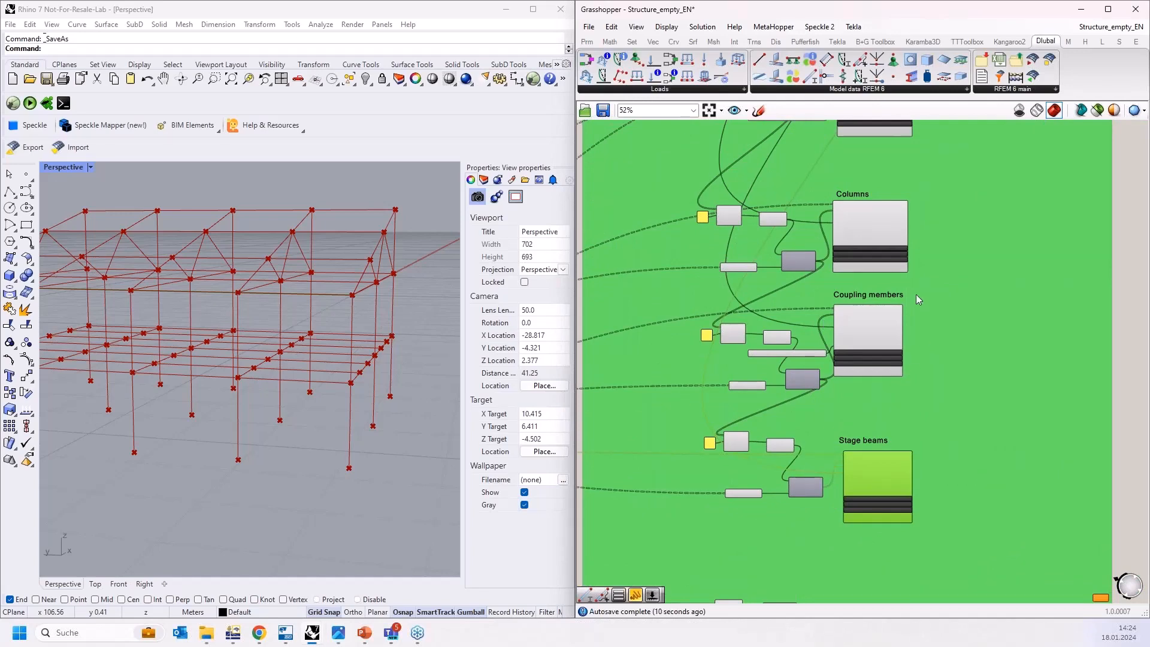
{"action": "scroll", "coordinate": [317, 353], "scroll_direction": "down", "scroll_amount": 2}
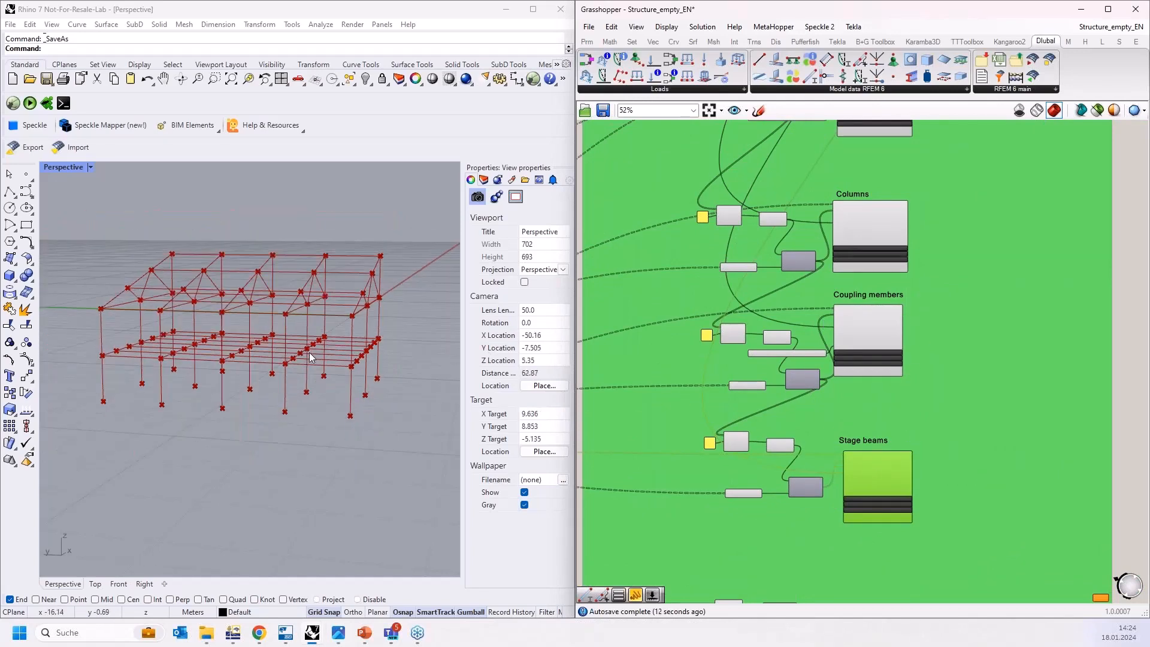
{"action": "right_click_drag", "start_coordinate": [391, 343], "coordinate": [414, 343]}
{"action": "scroll", "coordinate": [415, 343], "scroll_direction": "up", "scroll_amount": 4}
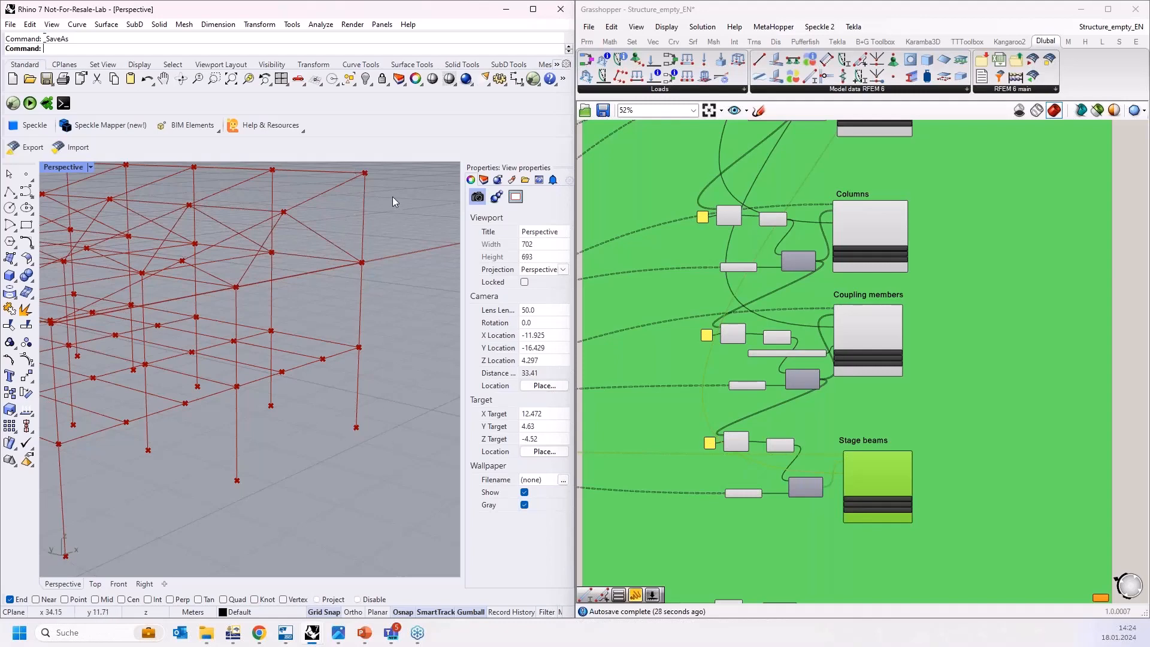
{"action": "scroll", "coordinate": [390, 376], "scroll_direction": "down", "scroll_amount": 4}
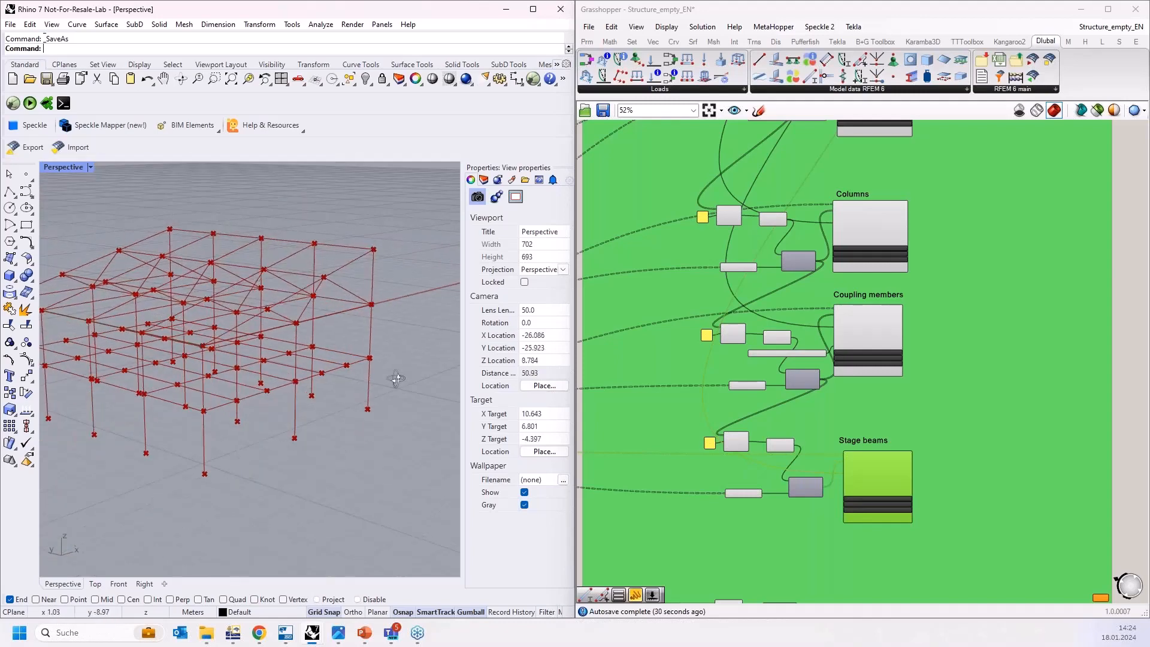
{"action": "right_click_drag", "start_coordinate": [397, 379], "coordinate": [398, 398]}
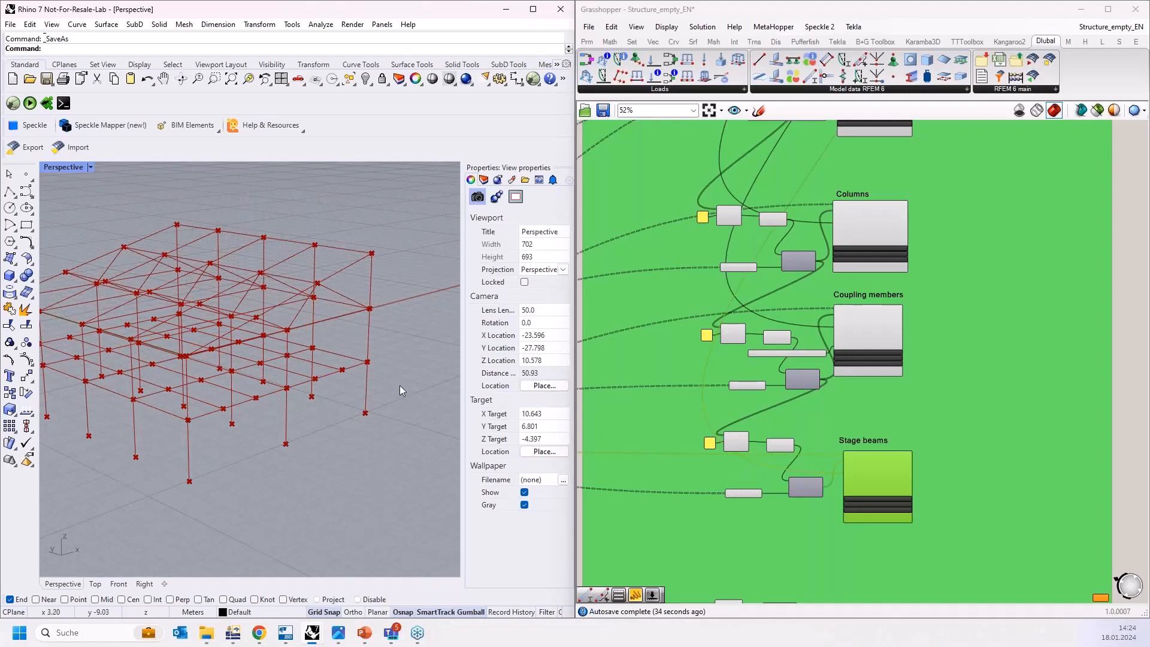
{"action": "right_click_drag", "start_coordinate": [387, 388], "coordinate": [372, 412]}
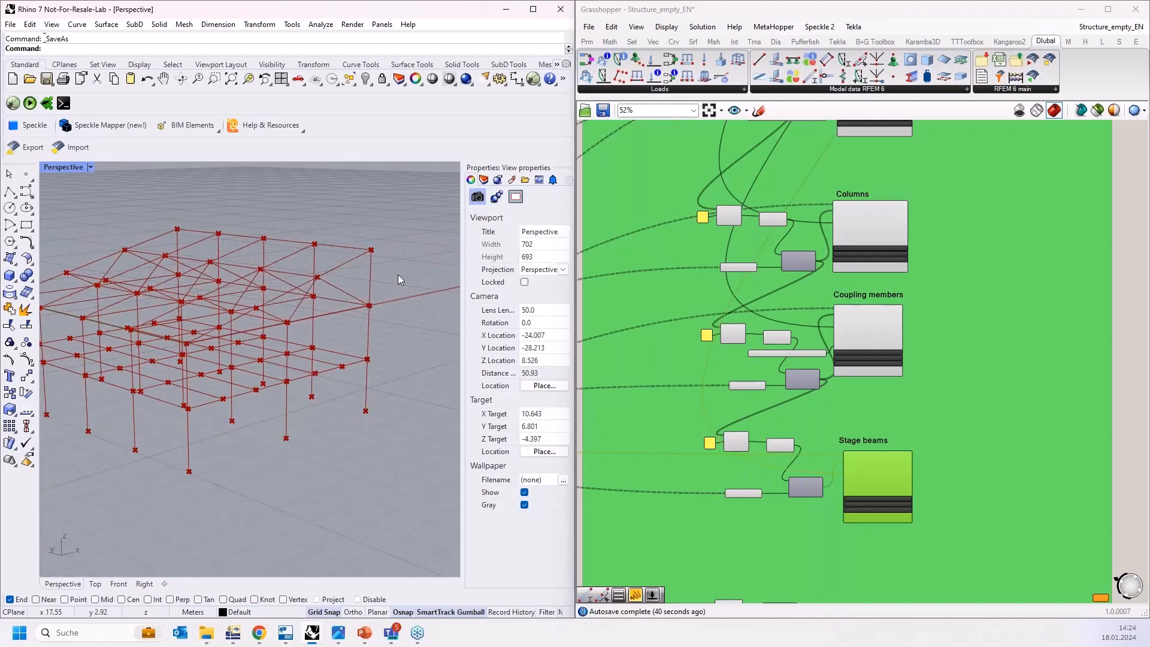
Examine the corner columns and the truss nodes at the end of the frame in the Perspective viewport.
{"action": "left_click_drag", "start_coordinate": [361, 235], "coordinate": [395, 443]}
{"action": "left_click_drag", "start_coordinate": [355, 236], "coordinate": [392, 428]}
{"action": "right_click_drag", "start_coordinate": [392, 429], "coordinate": [369, 327]}
{"action": "scroll", "coordinate": [333, 251], "scroll_direction": "up", "scroll_amount": 6}
{"action": "right_click_drag", "start_coordinate": [333, 251], "coordinate": [338, 247]}
{"action": "left_click_drag", "start_coordinate": [330, 229], "coordinate": [411, 275]}
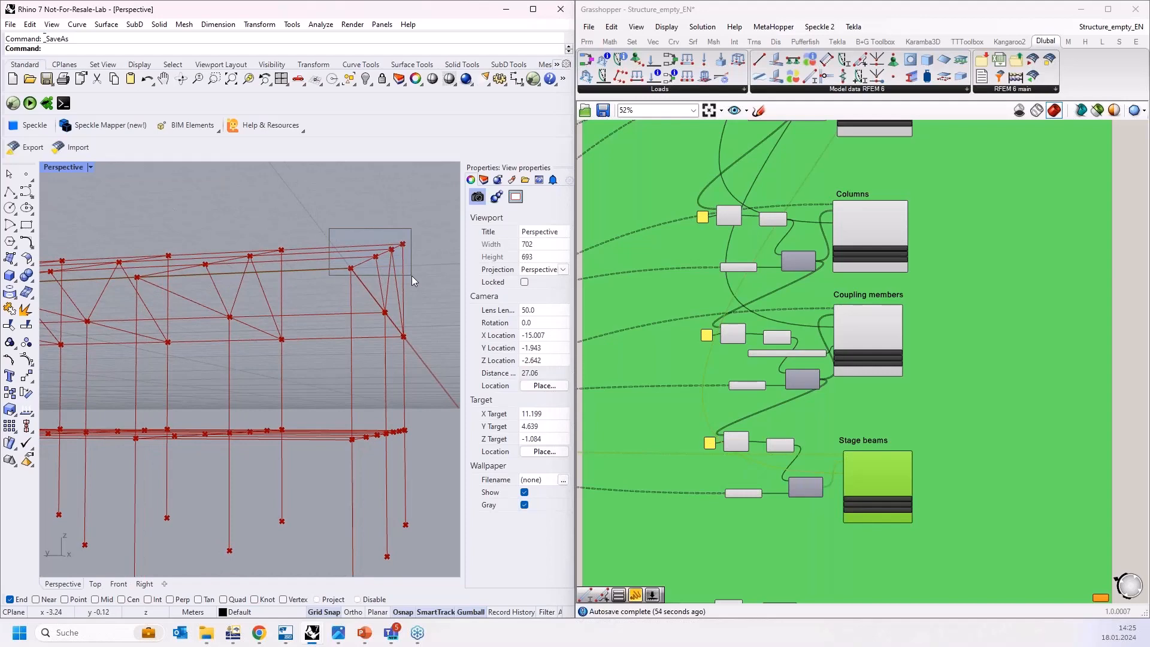
{"action": "right_click_drag", "start_coordinate": [371, 260], "coordinate": [384, 328]}
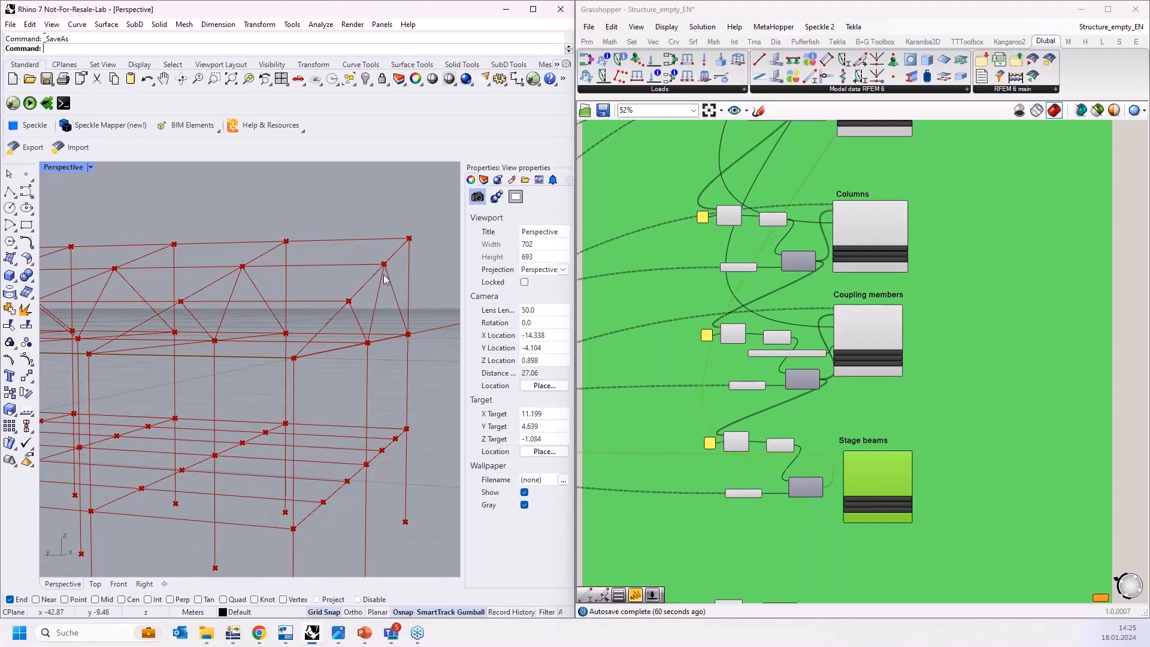
{"action": "scroll", "coordinate": [373, 283], "scroll_direction": "down", "scroll_amount": 2}
{"action": "right_click_drag", "start_coordinate": [375, 281], "coordinate": [352, 328]}
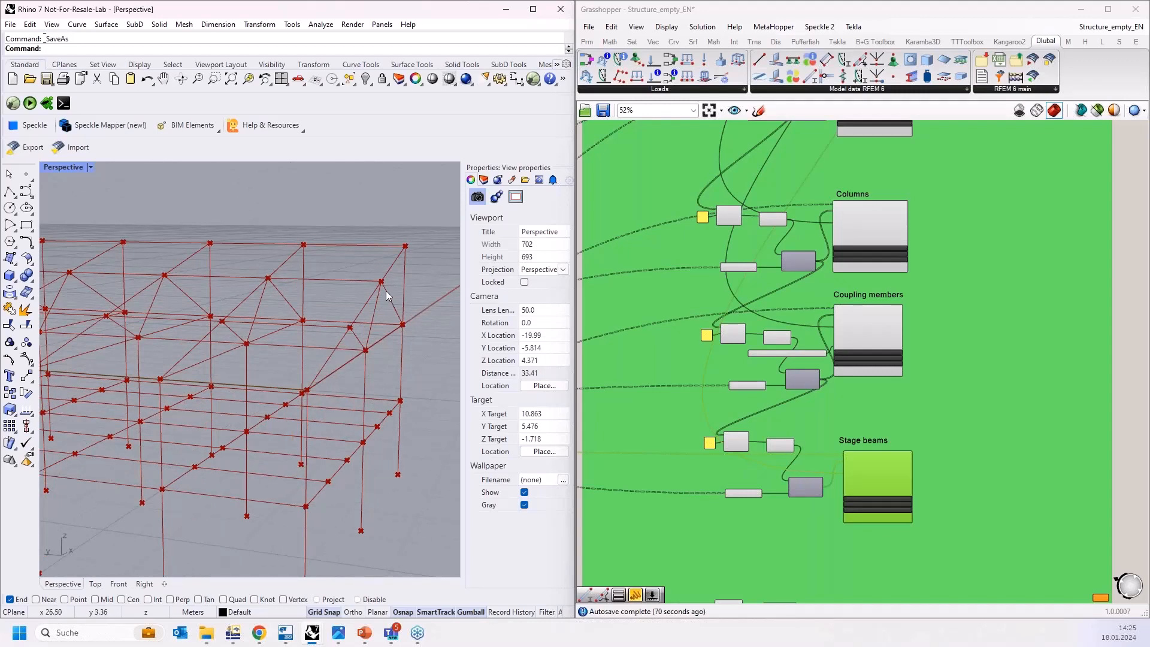
{"action": "scroll", "coordinate": [386, 289], "scroll_direction": "down", "scroll_amount": 2}
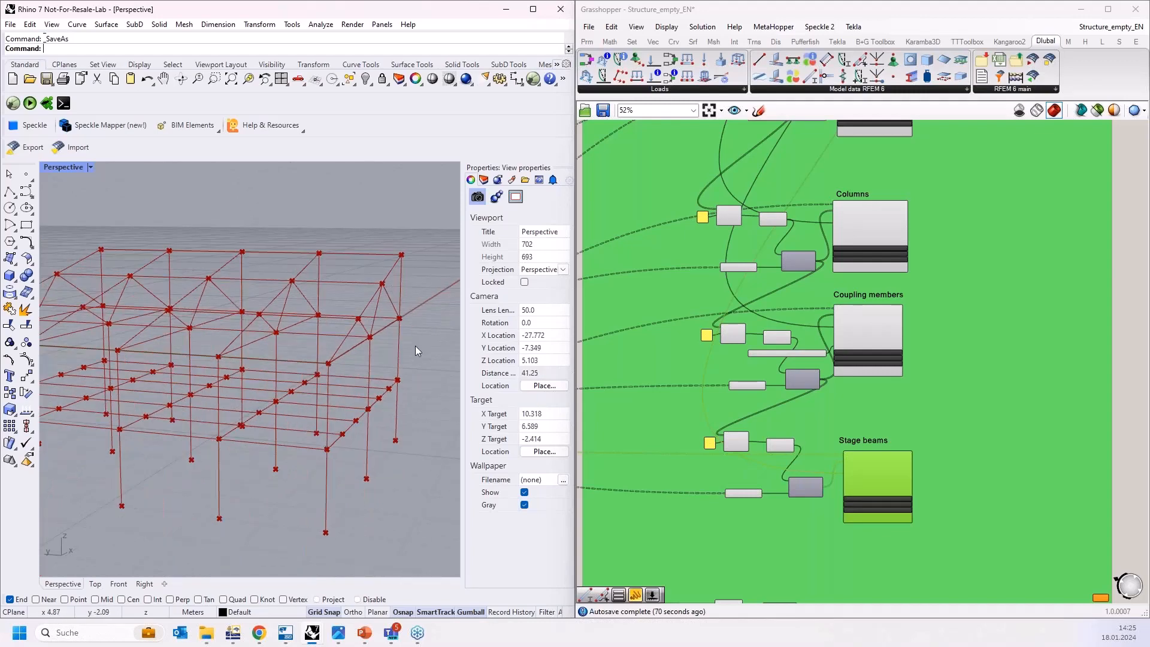
Add a Member Set component directly beneath the "SoM - Columns" label.
{"action": "scroll", "coordinate": [415, 346], "scroll_direction": "down", "scroll_amount": 2}
{"action": "scroll", "coordinate": [828, 263], "scroll_direction": "down", "scroll_amount": 3}
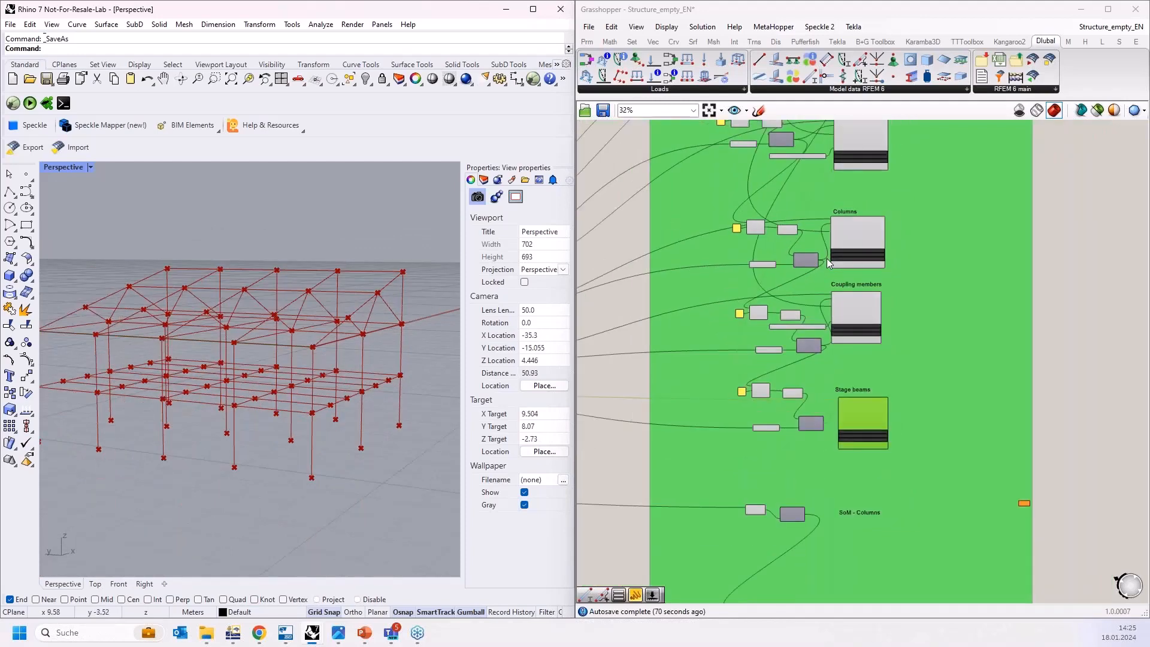
{"action": "scroll", "coordinate": [824, 447], "scroll_direction": "up", "scroll_amount": 6}
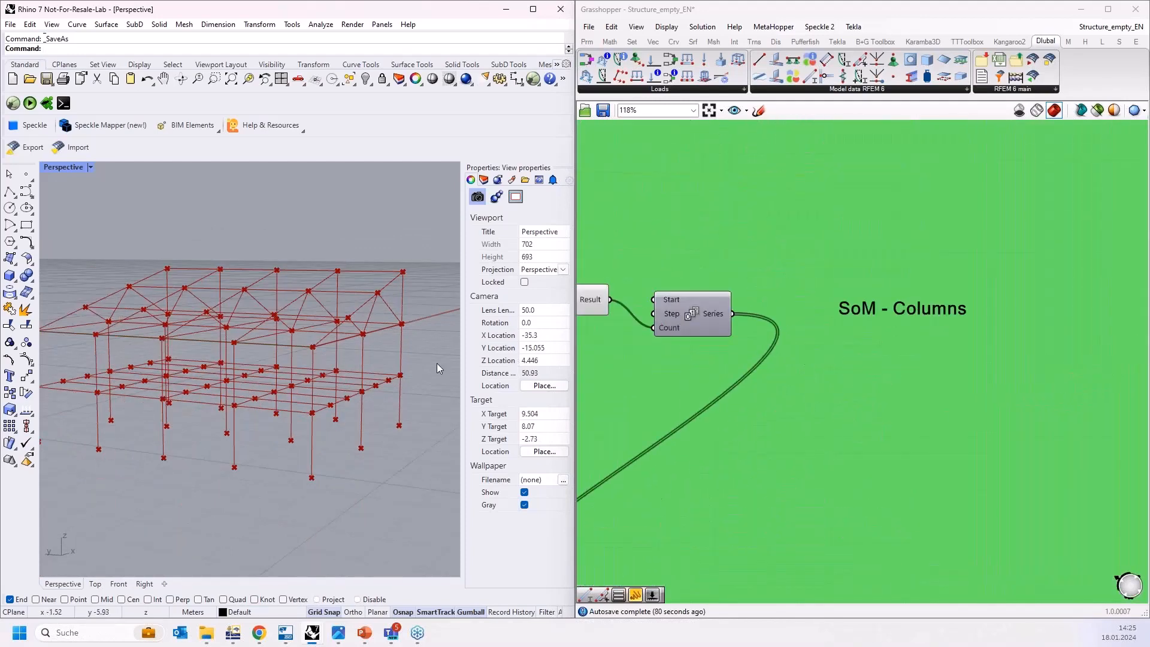
{"action": "scroll", "coordinate": [864, 429], "scroll_direction": "down", "scroll_amount": 3}
{"action": "scroll", "coordinate": [800, 453], "scroll_direction": "up", "scroll_amount": 4}
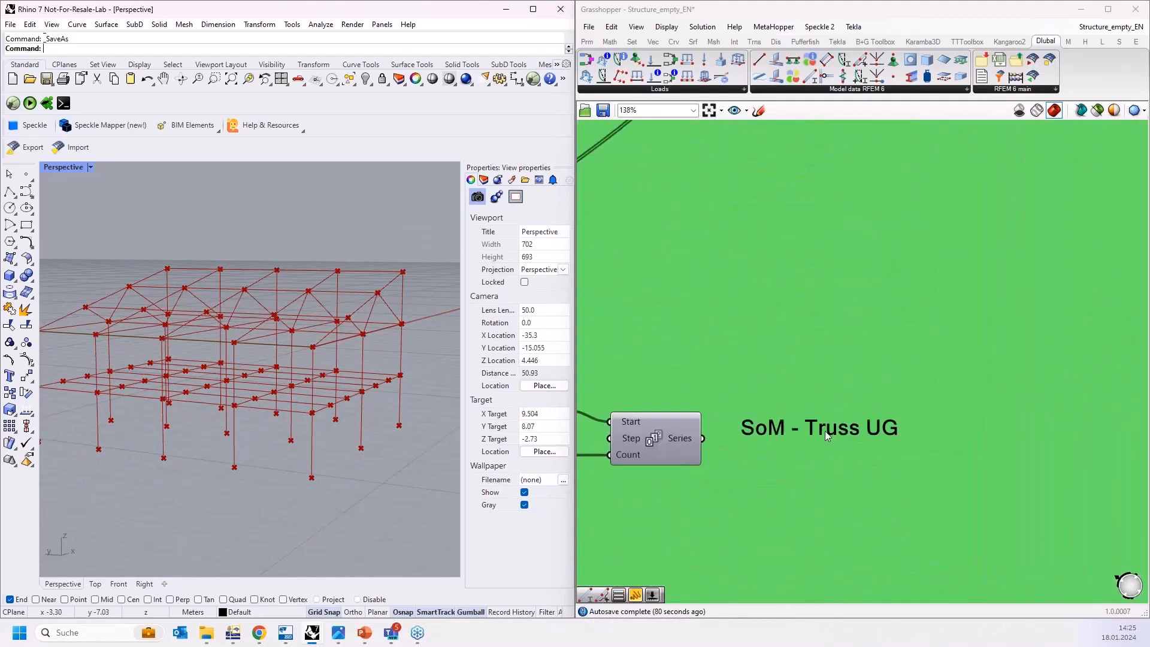
{"action": "scroll", "coordinate": [840, 502], "scroll_direction": "down", "scroll_amount": 2}
{"action": "scroll", "coordinate": [832, 506], "scroll_direction": "down", "scroll_amount": 2}
{"action": "scroll", "coordinate": [766, 305], "scroll_direction": "up", "scroll_amount": 4}
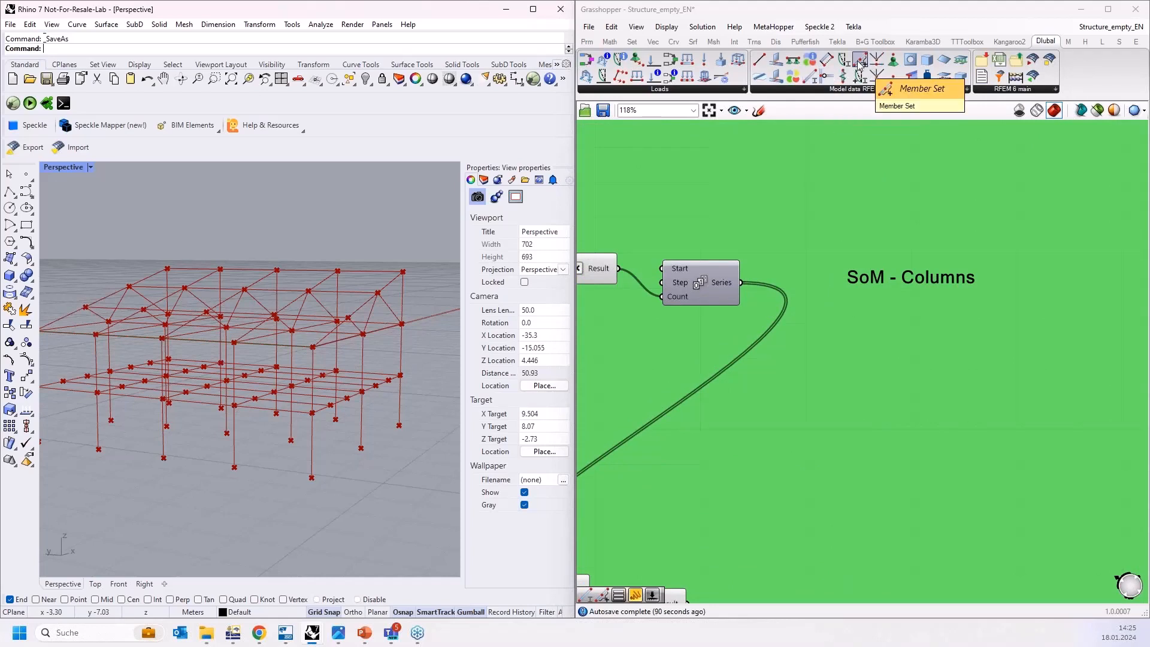
{"action": "left_click_drag", "start_coordinate": [857, 61], "coordinate": [924, 418]}
{"action": "scroll", "coordinate": [922, 304], "scroll_direction": "down", "scroll_amount": 2}
{"action": "left_click_drag", "start_coordinate": [914, 363], "coordinate": [923, 326]}
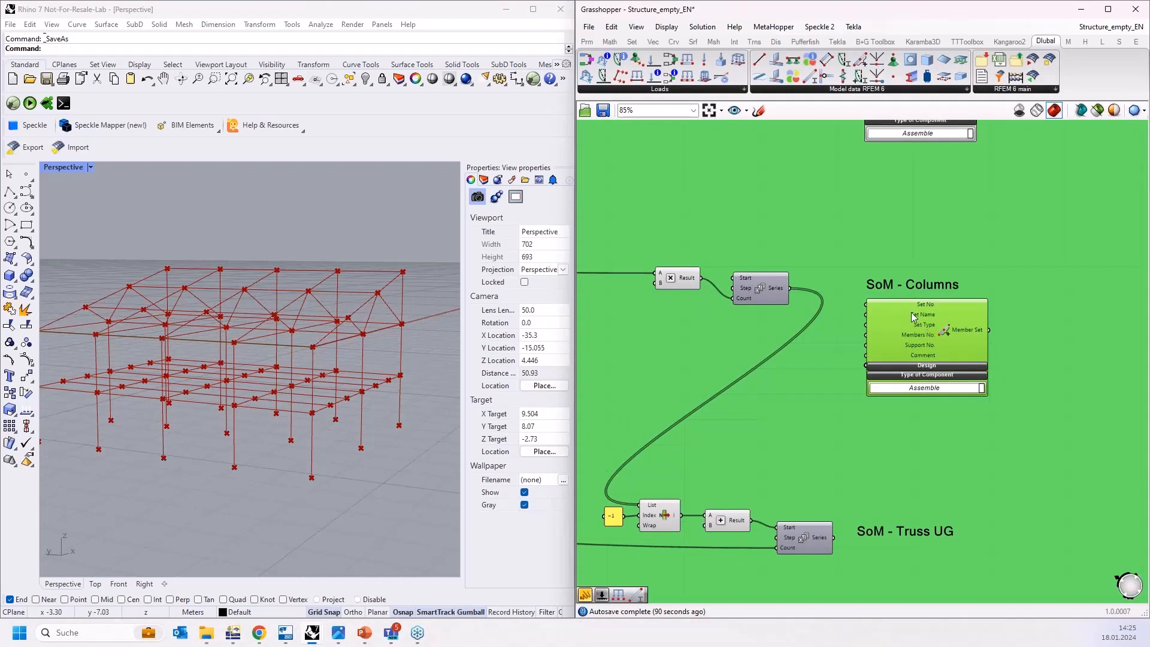
{"action": "scroll", "coordinate": [878, 311], "scroll_direction": "up", "scroll_amount": 2}
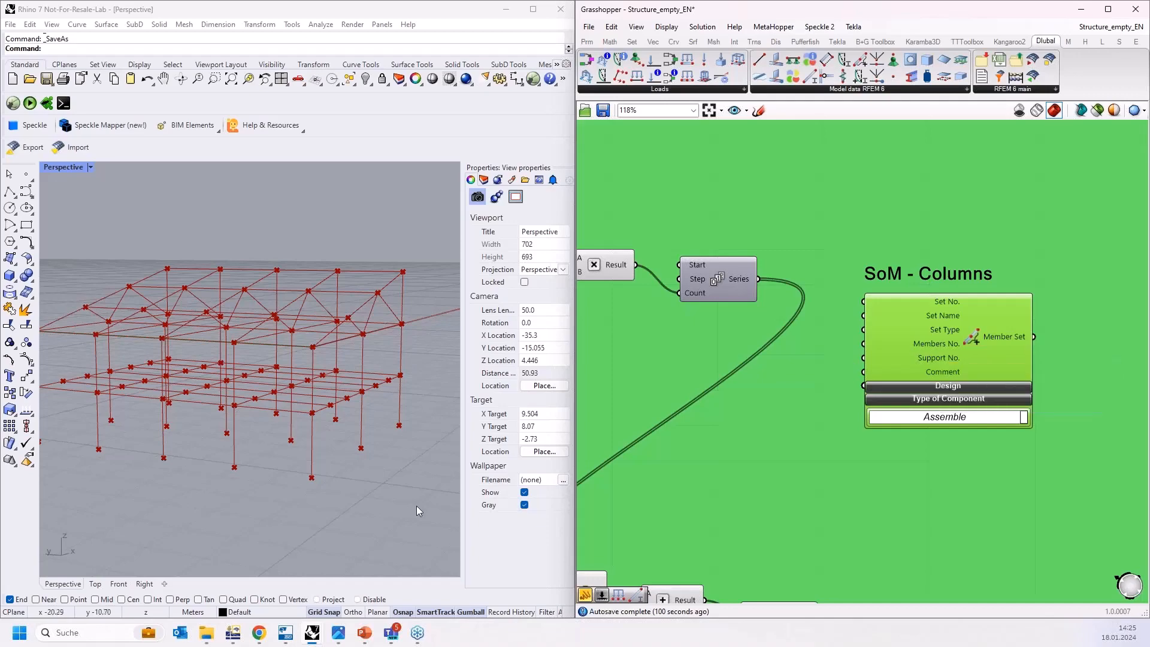
Switch to RFEM, open a new member set to examine its input fields, and cancel it.
{"action": "left_click", "coordinate": [229, 635]}
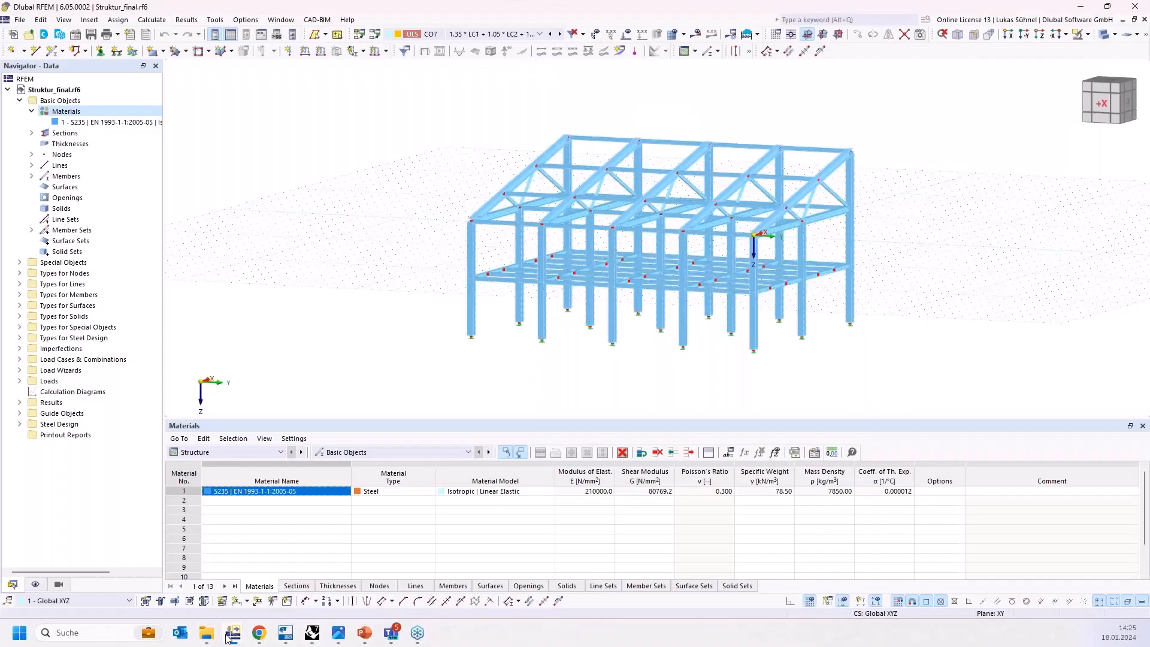
{"action": "right_click", "coordinate": [66, 230]}
{"action": "left_click", "coordinate": [101, 251]}
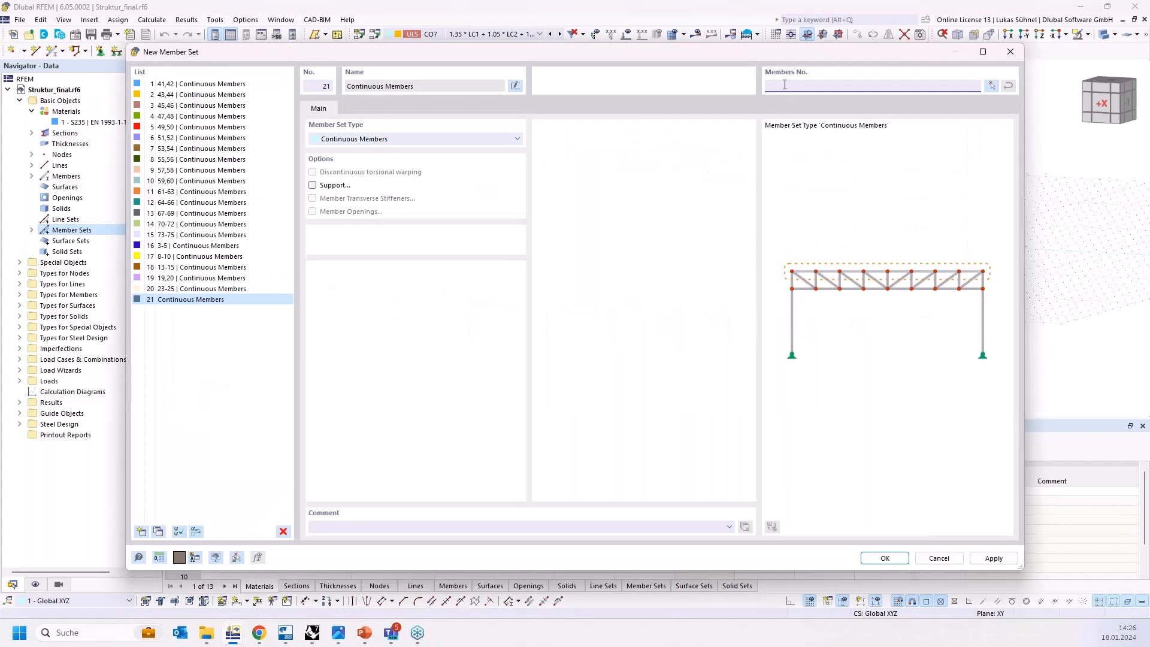
{"action": "left_click", "coordinate": [941, 560]}
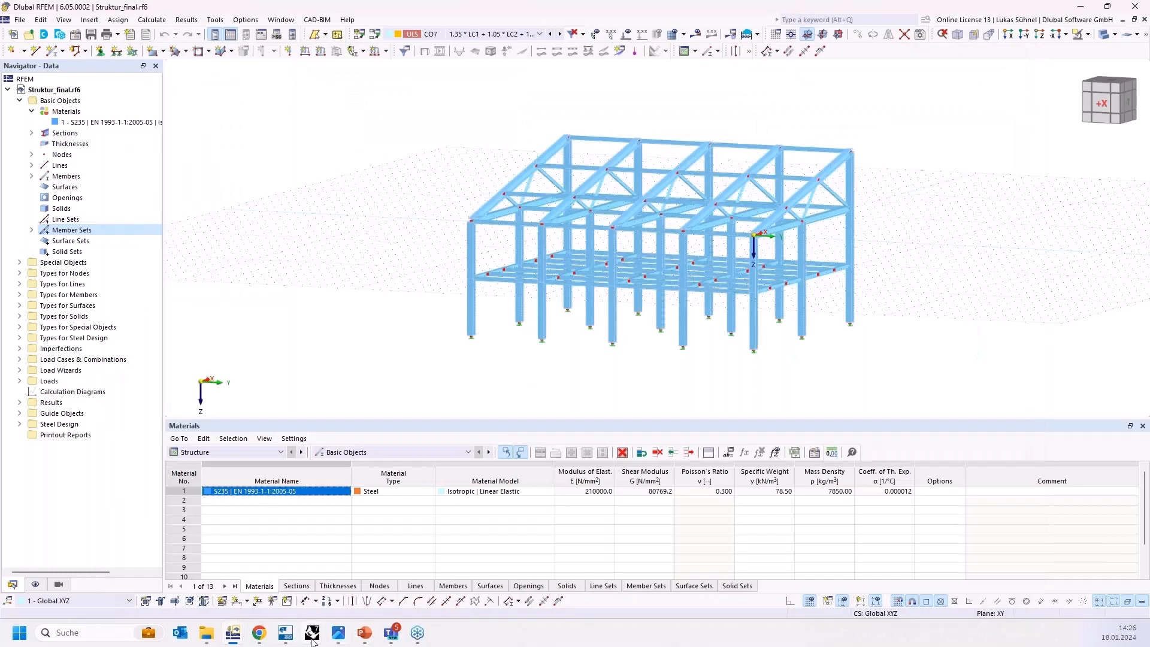
Switch back to Grasshopper and move the Member Set component beside the Columns Member component.
{"action": "left_click", "coordinate": [312, 640]}
{"action": "scroll", "coordinate": [770, 470], "scroll_direction": "down", "scroll_amount": 3}
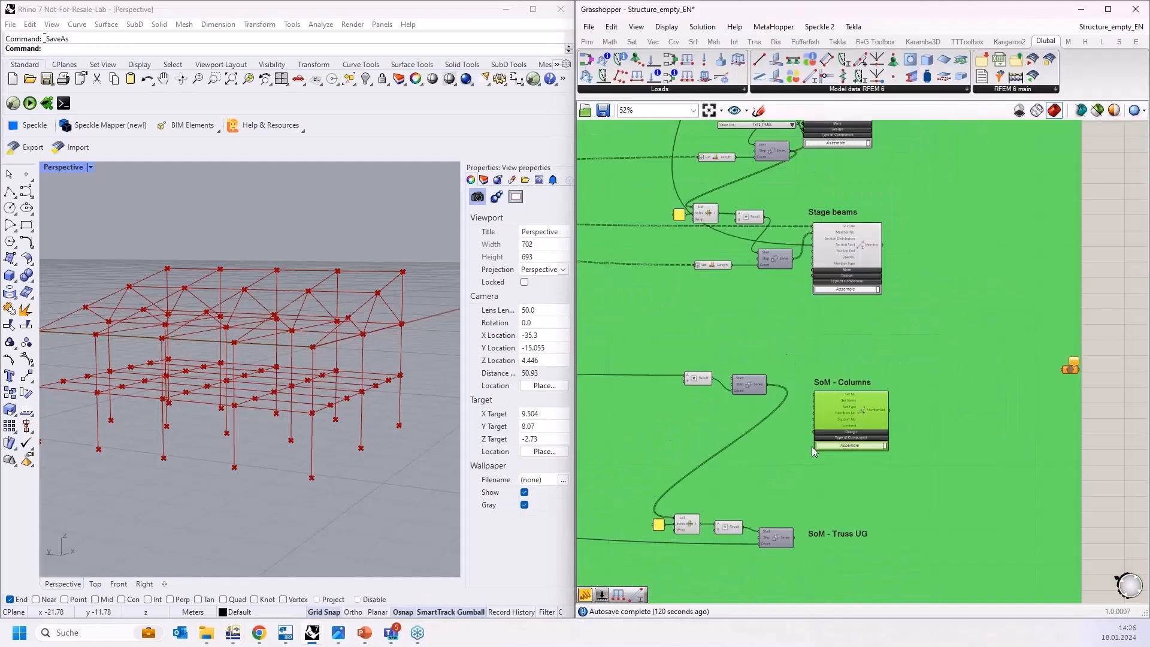
{"action": "scroll", "coordinate": [742, 499], "scroll_direction": "down", "scroll_amount": 5}
{"action": "left_click_drag", "start_coordinate": [785, 465], "coordinate": [841, 301]}
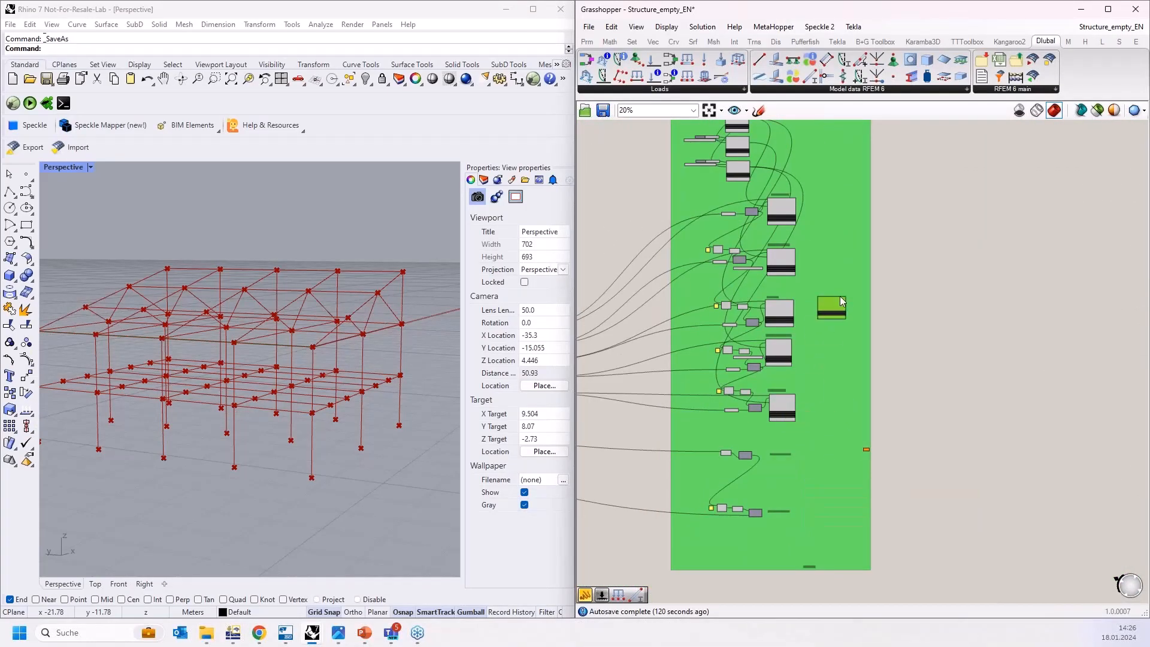
{"action": "scroll", "coordinate": [802, 293], "scroll_direction": "up", "scroll_amount": 5}
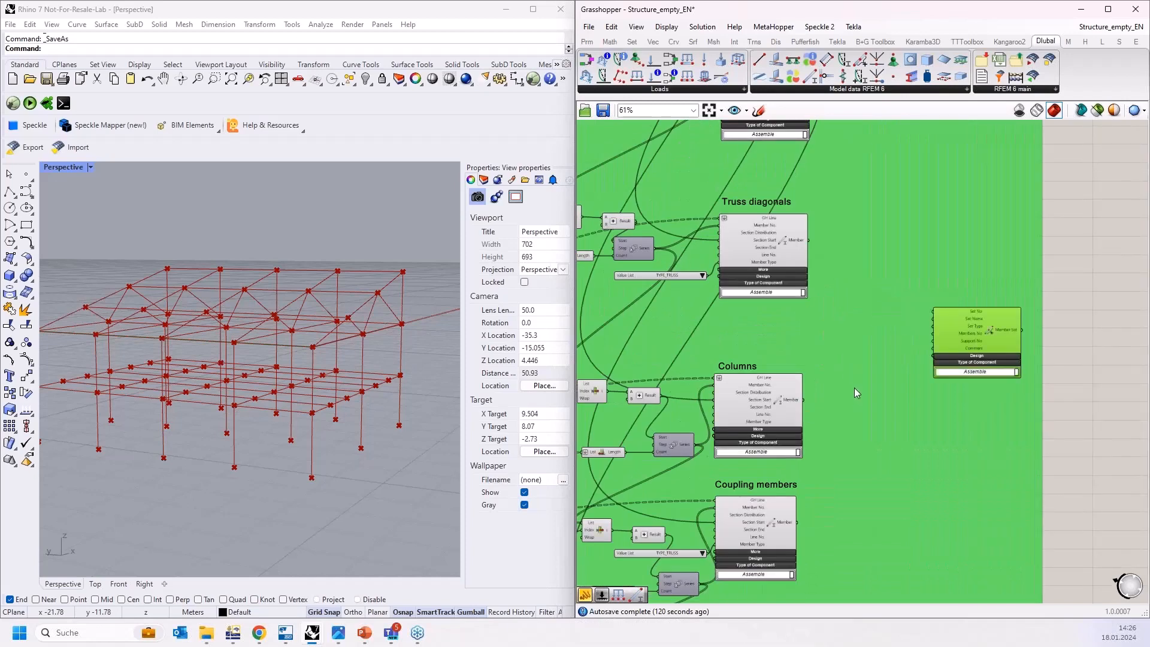
{"action": "right_click_drag", "start_coordinate": [854, 388], "coordinate": [893, 271]}
{"action": "left_click_drag", "start_coordinate": [1026, 206], "coordinate": [971, 397]}
{"action": "right_click_drag", "start_coordinate": [912, 413], "coordinate": [907, 355]}
{"action": "right_click_drag", "start_coordinate": [893, 254], "coordinate": [896, 378]}
{"action": "left_click_drag", "start_coordinate": [984, 403], "coordinate": [968, 305]}
{"action": "scroll", "coordinate": [888, 248], "scroll_direction": "up", "scroll_amount": 5}
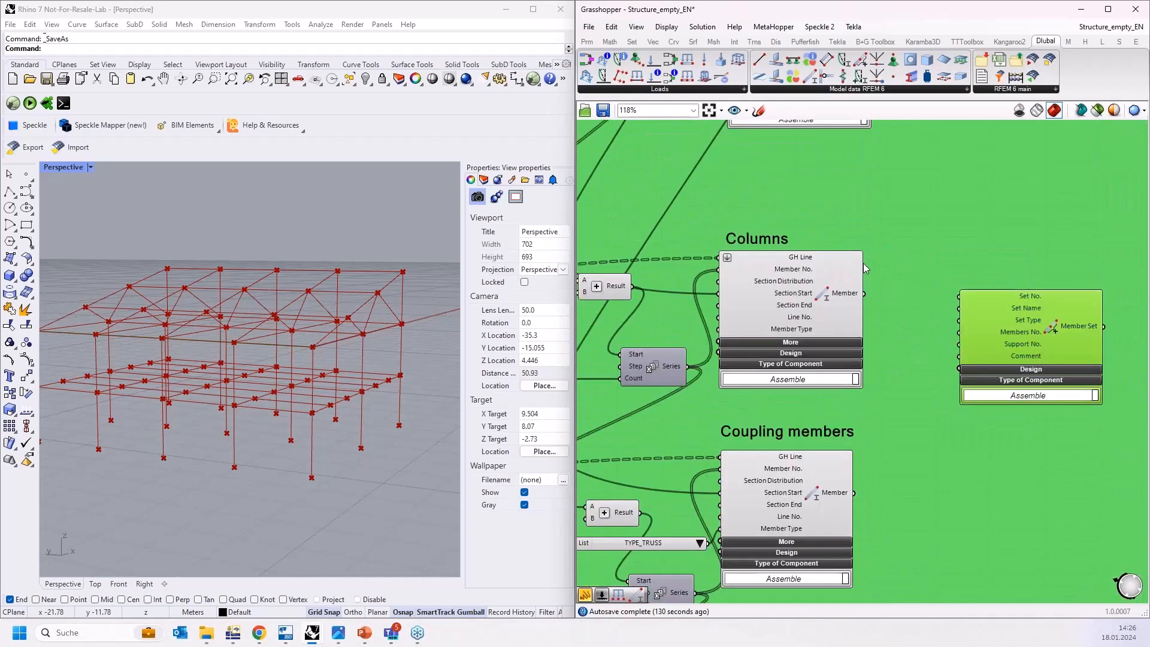
Inspect the Columns Member output and move the Member Set component up beside the truss diagonals to make room.
{"action": "mouse_move", "coordinate": [837, 306]}
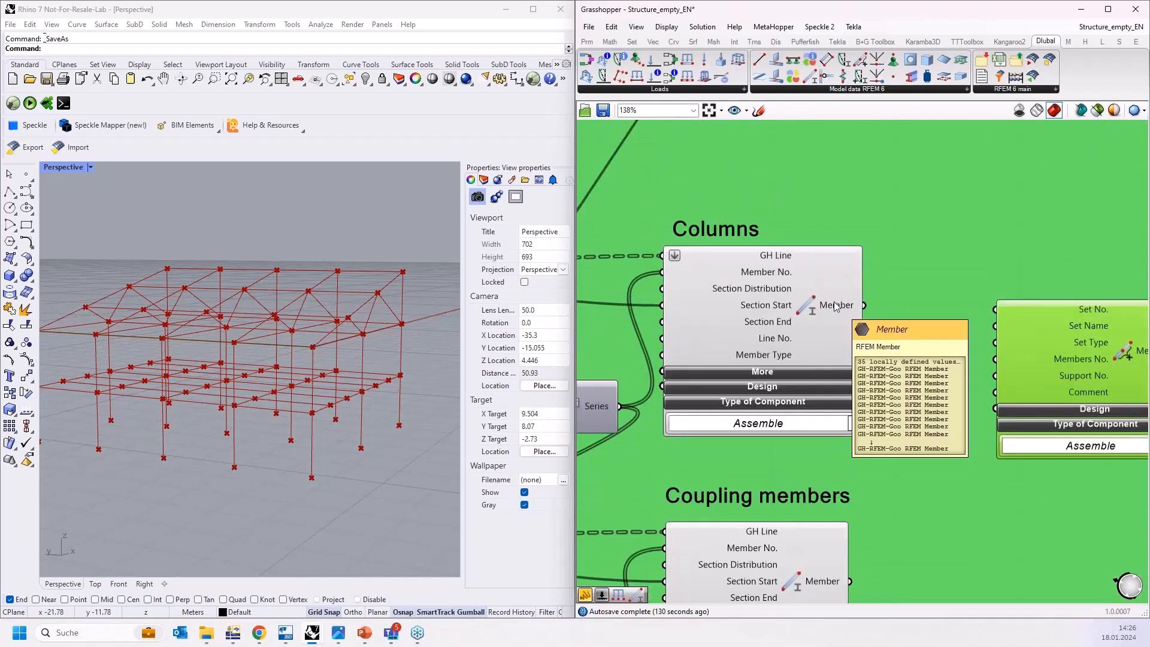
{"action": "scroll", "coordinate": [742, 288], "scroll_direction": "down", "scroll_amount": 3}
{"action": "left_click_drag", "start_coordinate": [958, 321], "coordinate": [1026, 151]}
{"action": "right_click_drag", "start_coordinate": [999, 271], "coordinate": [948, 348]}
{"action": "left_click_drag", "start_coordinate": [967, 236], "coordinate": [979, 190]}
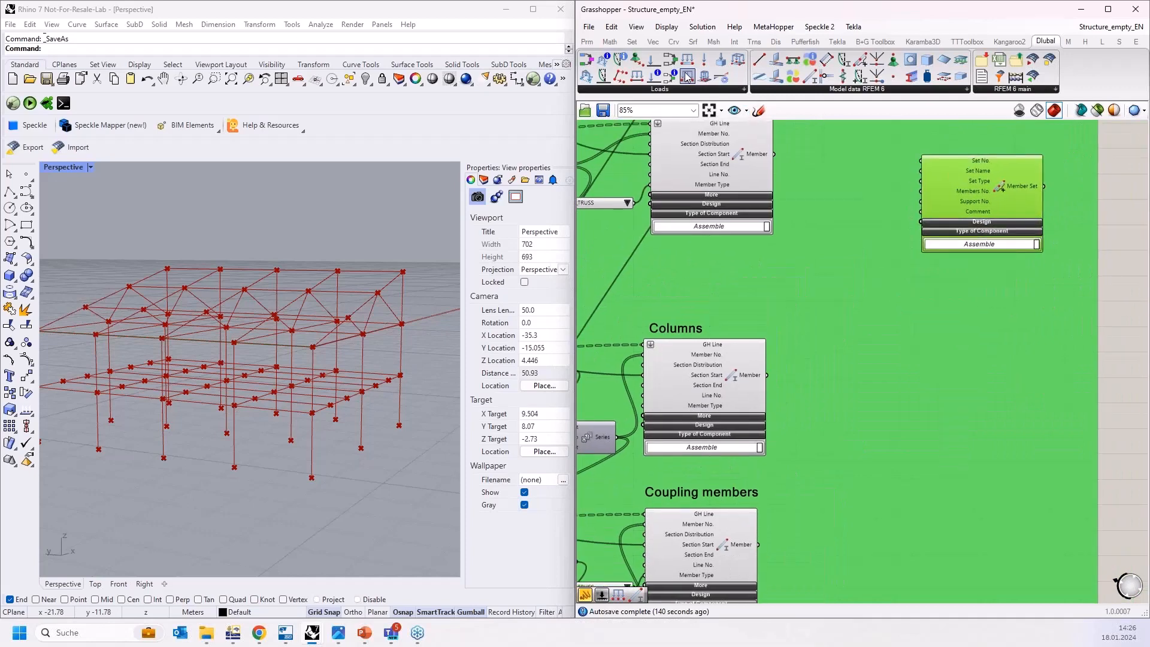
Add a Member component beside the Columns group, set its type to Extract, and feed it the Columns Member output.
{"action": "left_click_drag", "start_coordinate": [810, 84], "coordinate": [931, 430]}
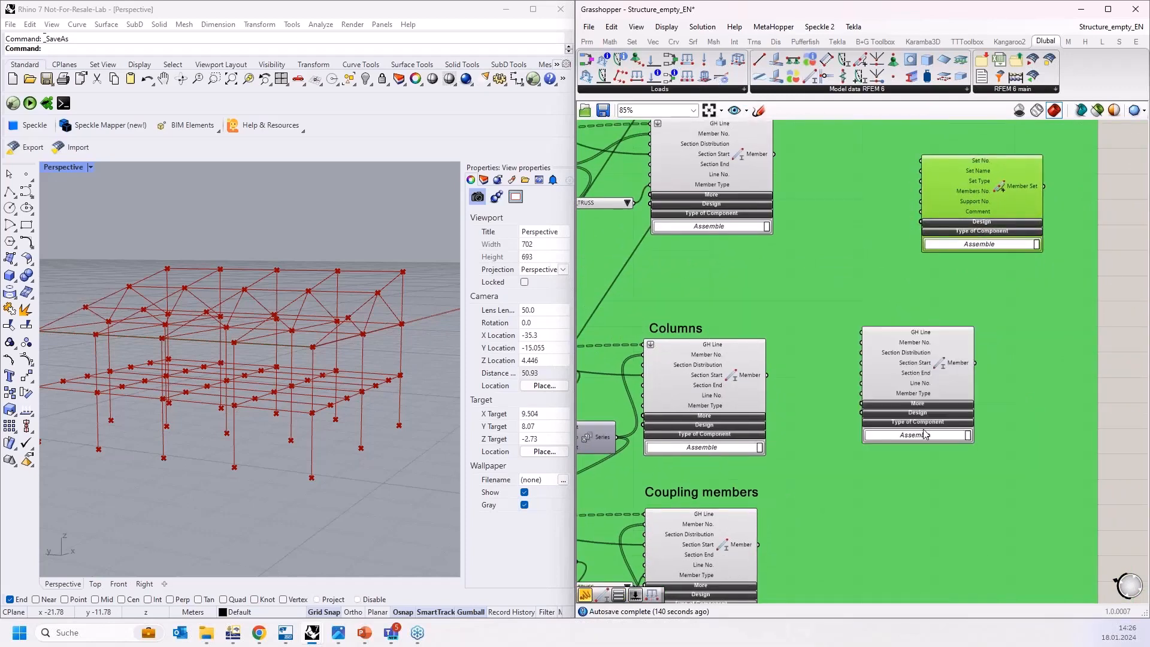
{"action": "left_click", "coordinate": [924, 431]}
{"action": "left_click", "coordinate": [925, 447]}
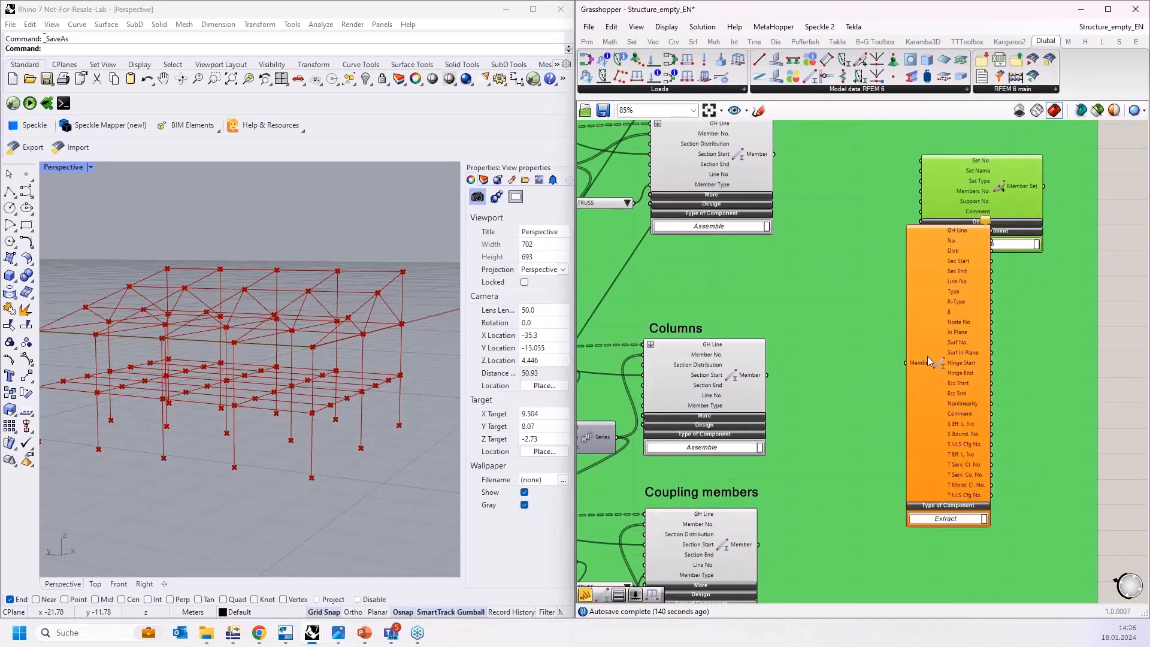
{"action": "left_click_drag", "start_coordinate": [927, 361], "coordinate": [874, 413]}
{"action": "left_click_drag", "start_coordinate": [766, 375], "coordinate": [850, 412]}
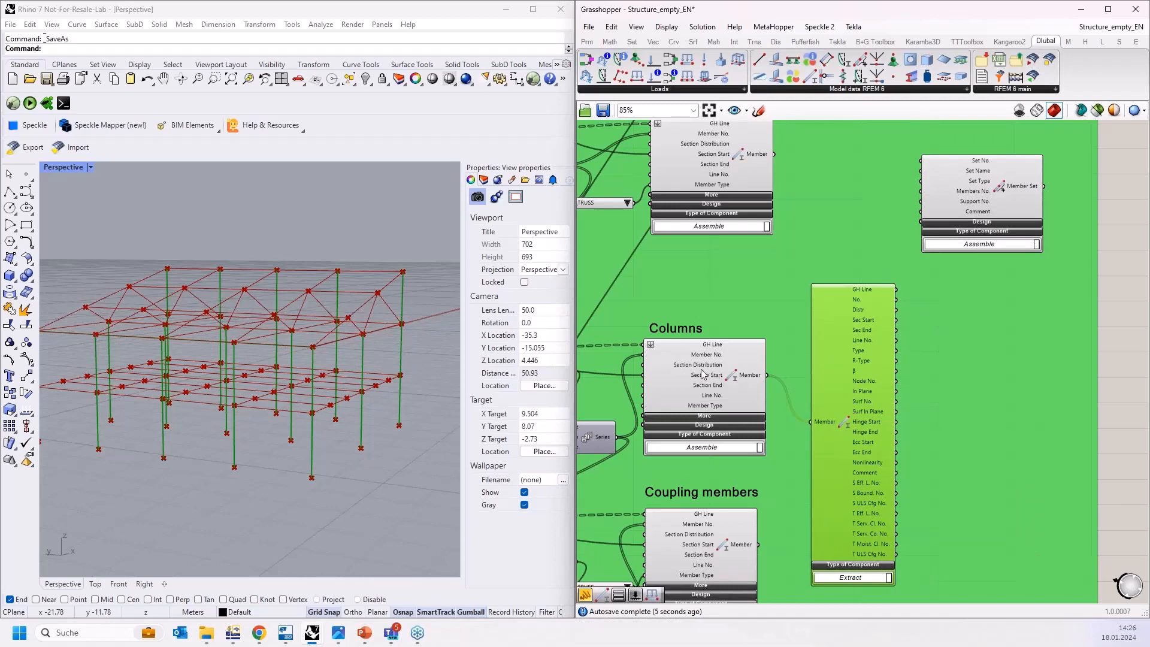
Add a panel, connect the extracted member No. output to it, and enlarge it to examine the member numbers.
{"action": "left_click", "coordinate": [587, 41]}
{"action": "left_click_drag", "start_coordinate": [788, 76], "coordinate": [922, 368]}
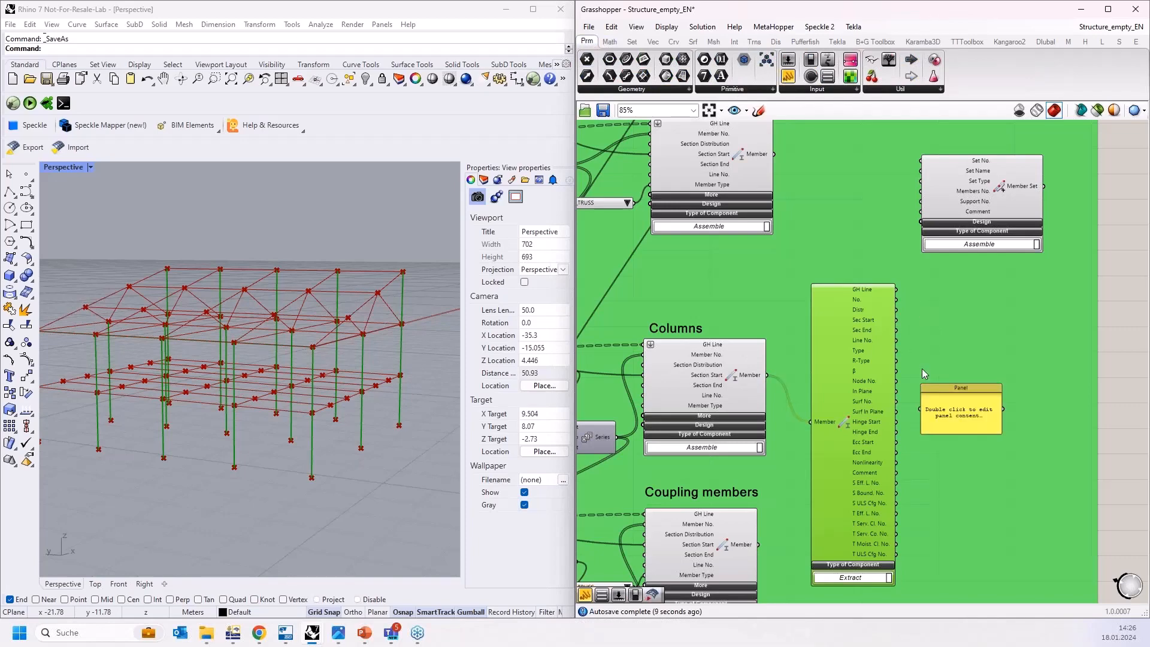
{"action": "scroll", "coordinate": [922, 383], "scroll_direction": "up", "scroll_amount": 1}
{"action": "scroll", "coordinate": [919, 389], "scroll_direction": "up", "scroll_amount": 1}
{"action": "left_click", "coordinate": [925, 392]}
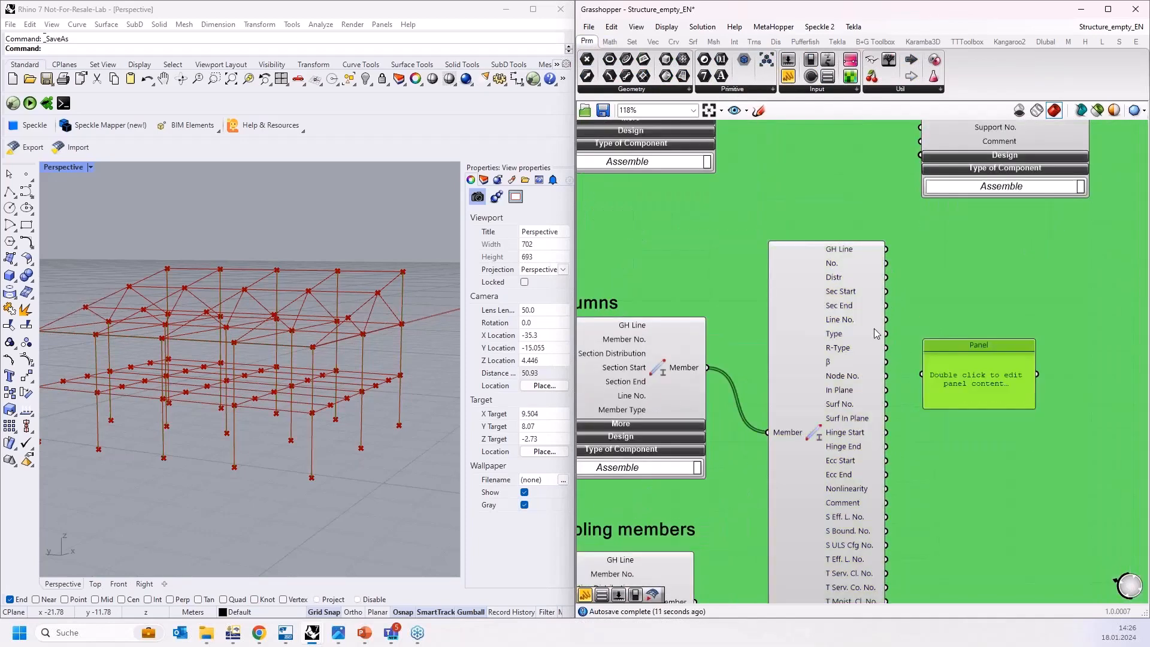
{"action": "left_click_drag", "start_coordinate": [884, 263], "coordinate": [922, 374]}
{"action": "left_click_drag", "start_coordinate": [974, 407], "coordinate": [974, 563]}
{"action": "scroll", "coordinate": [990, 333], "scroll_direction": "down", "scroll_amount": 1}
{"action": "left_click_drag", "start_coordinate": [990, 403], "coordinate": [1003, 387]}
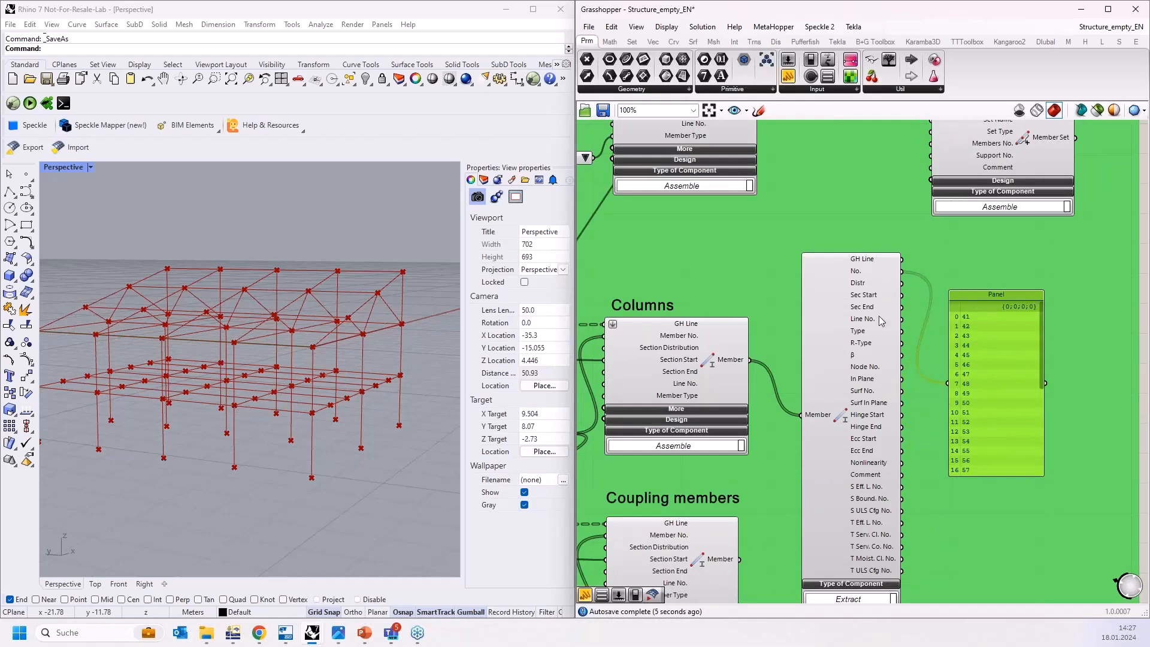
Delete the member number panel and the Extract Member component.
{"action": "key", "text": "Delete"}
{"action": "scroll", "coordinate": [922, 352], "scroll_direction": "down", "scroll_amount": 2}
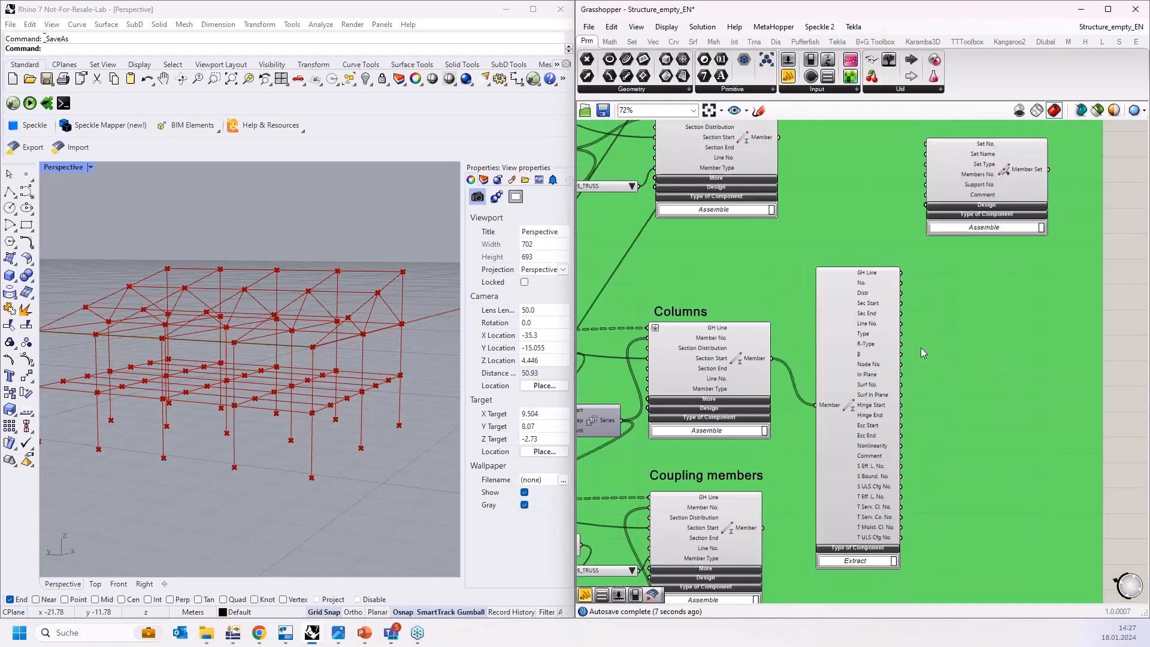
{"action": "scroll", "coordinate": [921, 352], "scroll_direction": "down", "scroll_amount": 1}
{"action": "left_click_drag", "start_coordinate": [878, 367], "coordinate": [984, 383]}
{"action": "mouse_move", "coordinate": [990, 386]}
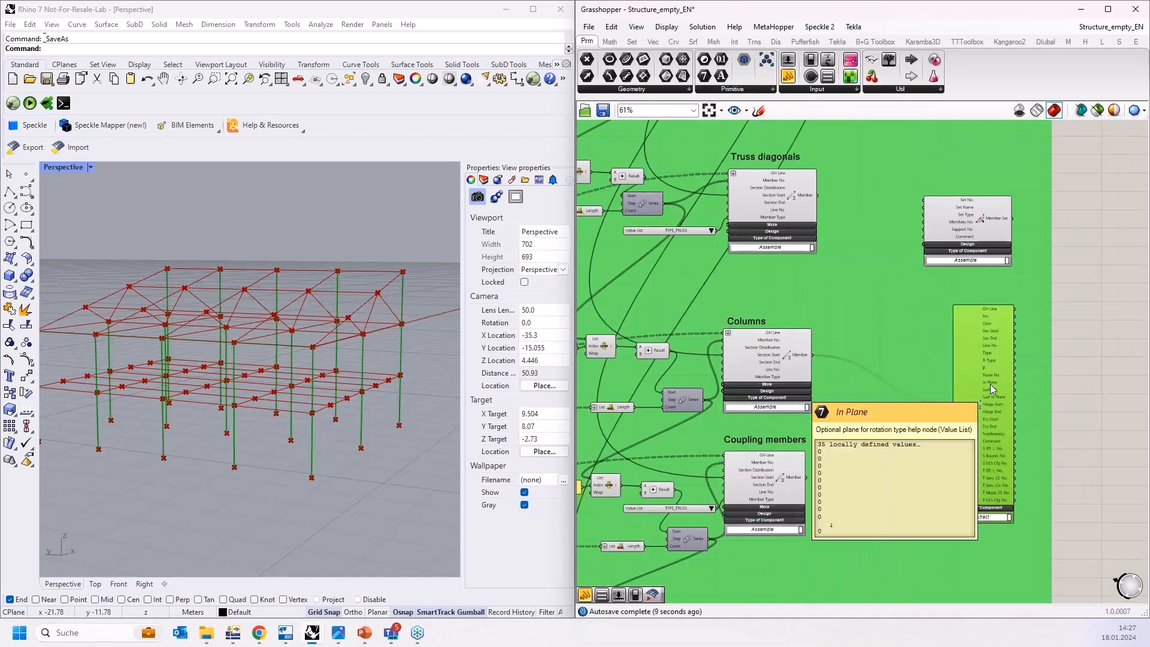
{"action": "key", "text": "Delete"}
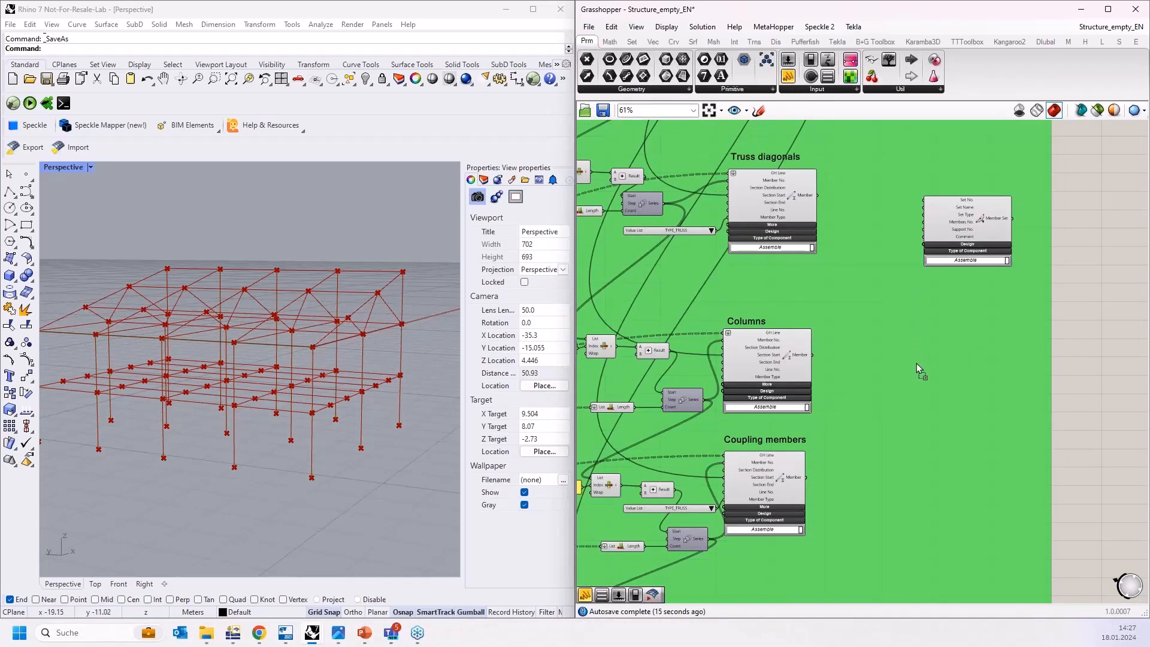
Examine the Columns Member output in an enlarged panel, try running a wire towards the Member Set, and remove the panel.
{"action": "left_click_drag", "start_coordinate": [814, 354], "coordinate": [901, 549]}
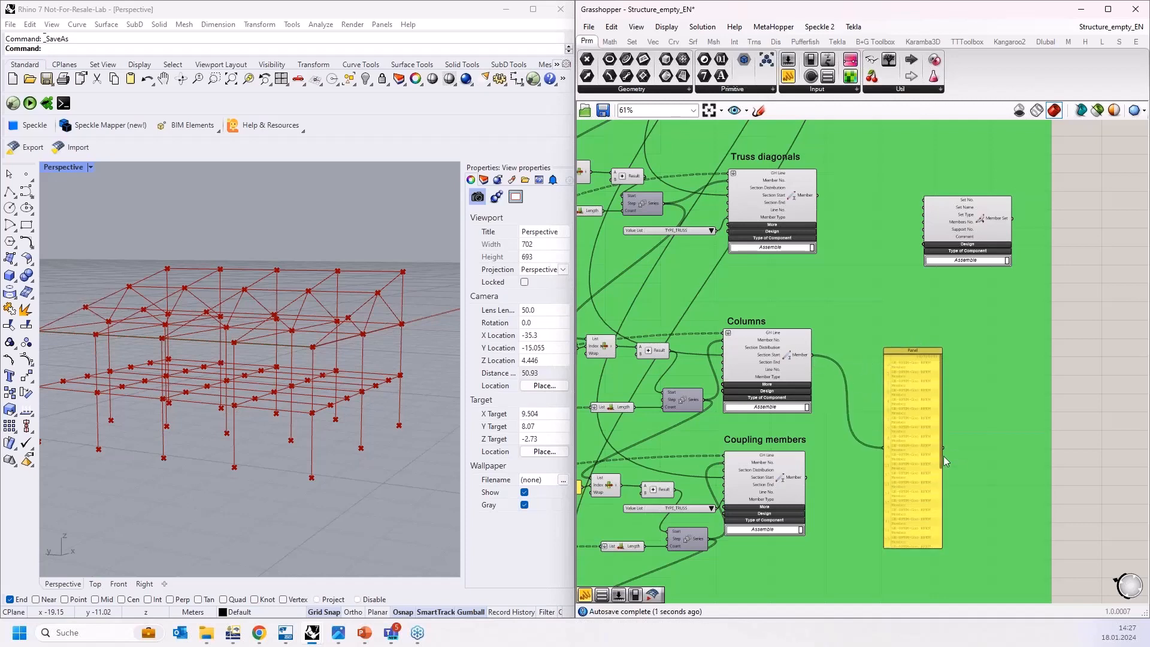
{"action": "scroll", "coordinate": [925, 412], "scroll_direction": "up", "scroll_amount": 5}
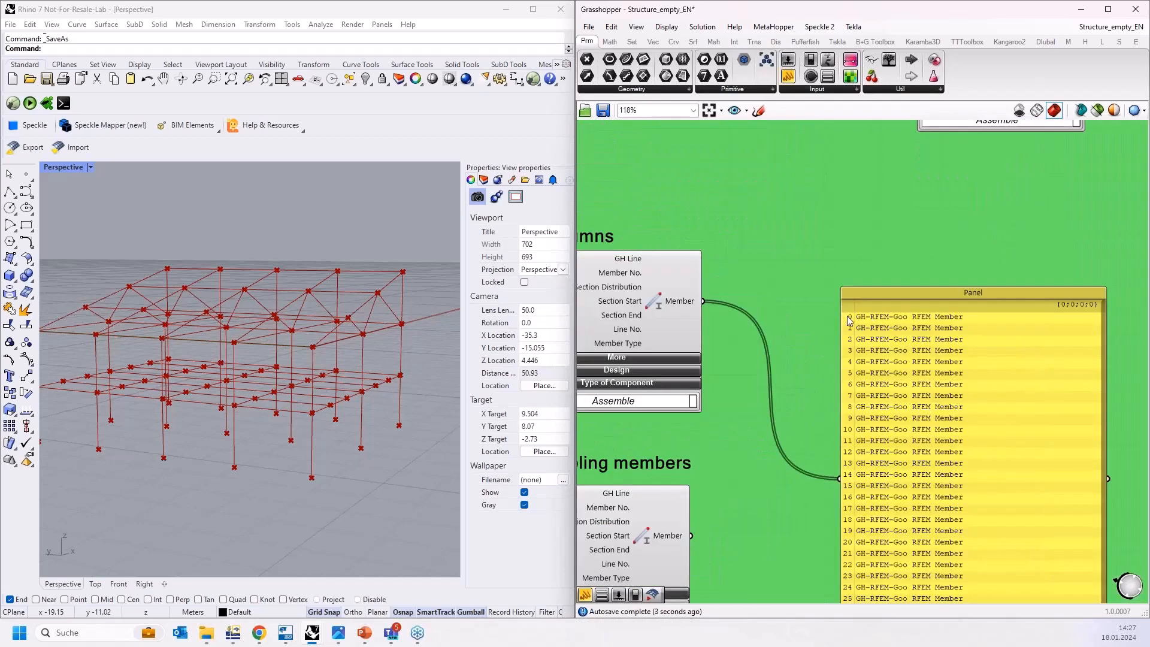
{"action": "scroll", "coordinate": [879, 340], "scroll_direction": "down", "scroll_amount": 1}
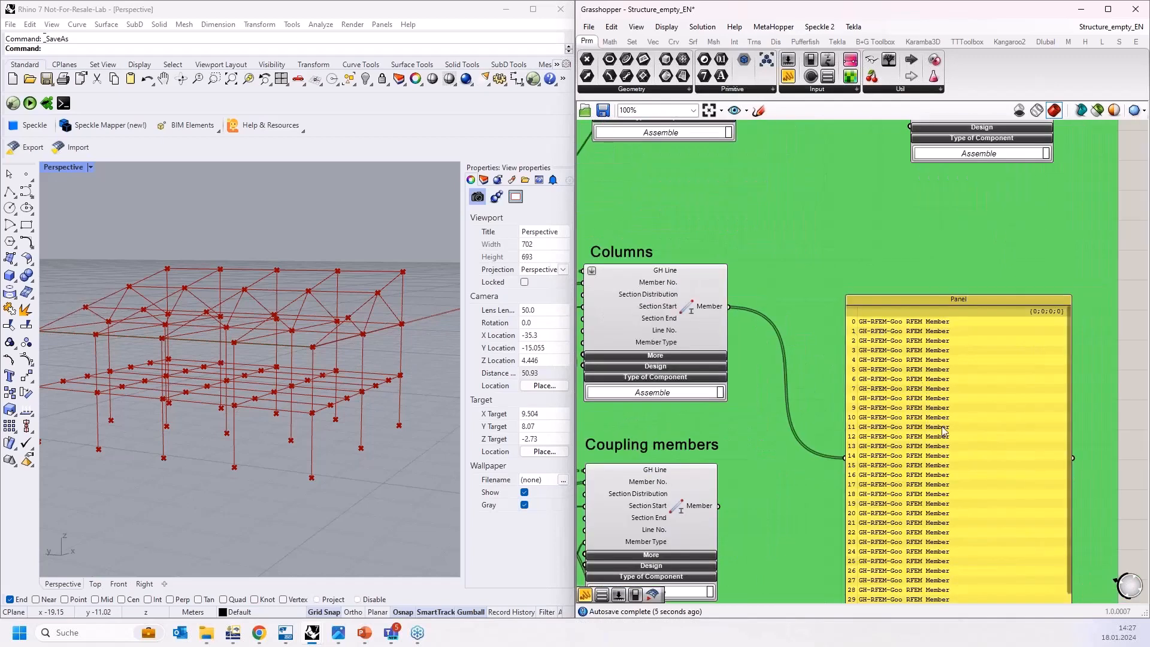
{"action": "left_click_drag", "start_coordinate": [942, 430], "coordinate": [856, 337]}
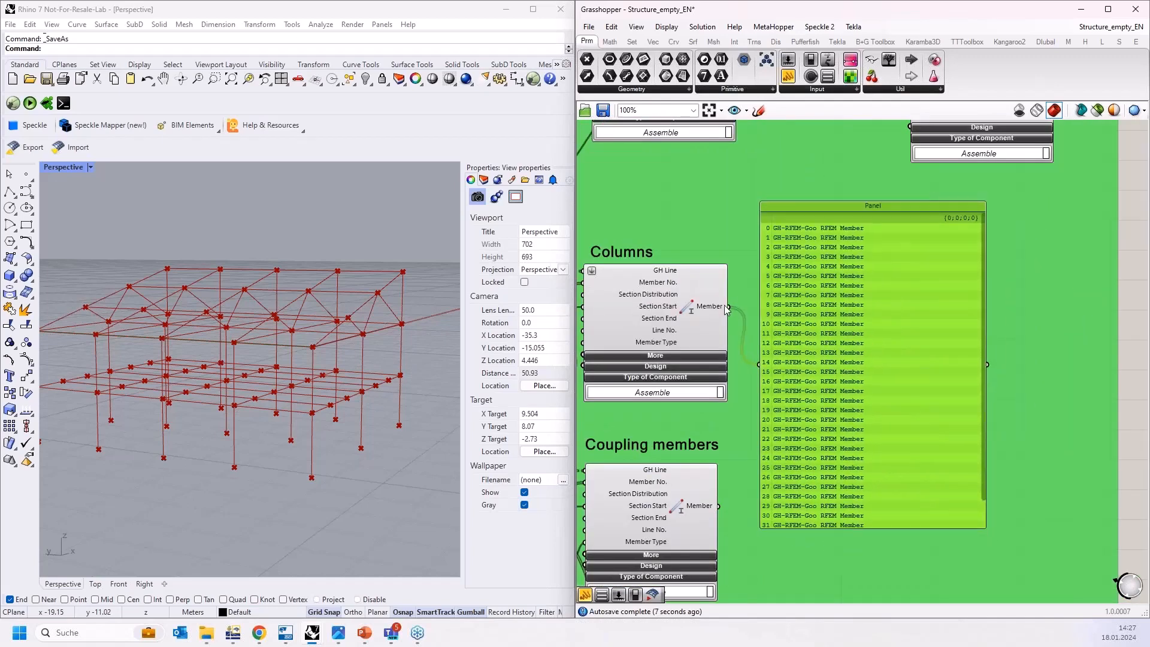
{"action": "left_click_drag", "start_coordinate": [726, 309], "coordinate": [835, 321]}
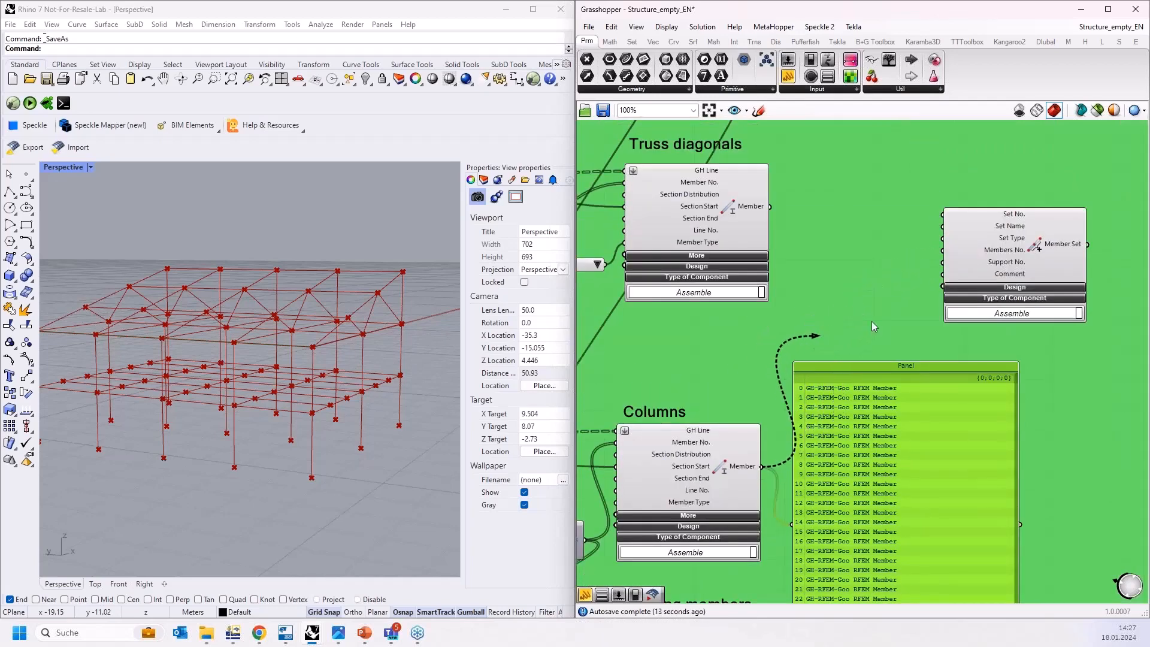
{"action": "left_click_drag", "start_coordinate": [876, 396], "coordinate": [877, 188]}
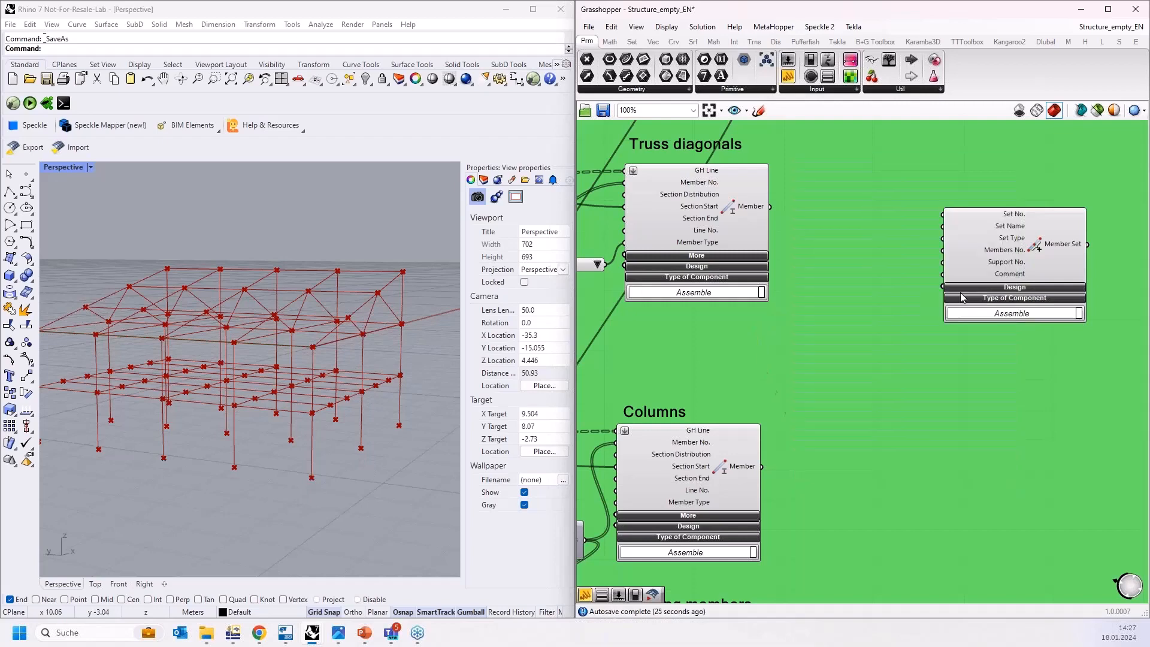
Add a panel beside the Columns curve parameter in the geometry group, connect it, and enlarge it to examine the data branches.
{"action": "scroll", "coordinate": [963, 297], "scroll_direction": "down", "scroll_amount": 5}
{"action": "scroll", "coordinate": [595, 358], "scroll_direction": "up", "scroll_amount": 4}
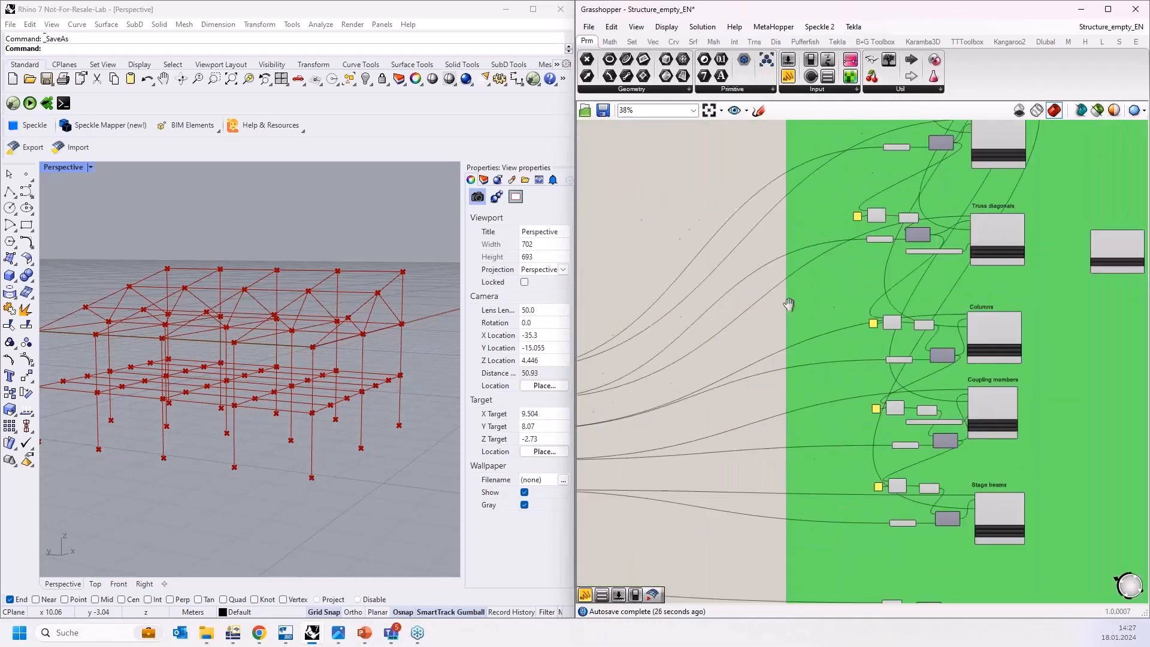
{"action": "scroll", "coordinate": [713, 415], "scroll_direction": "up", "scroll_amount": 3}
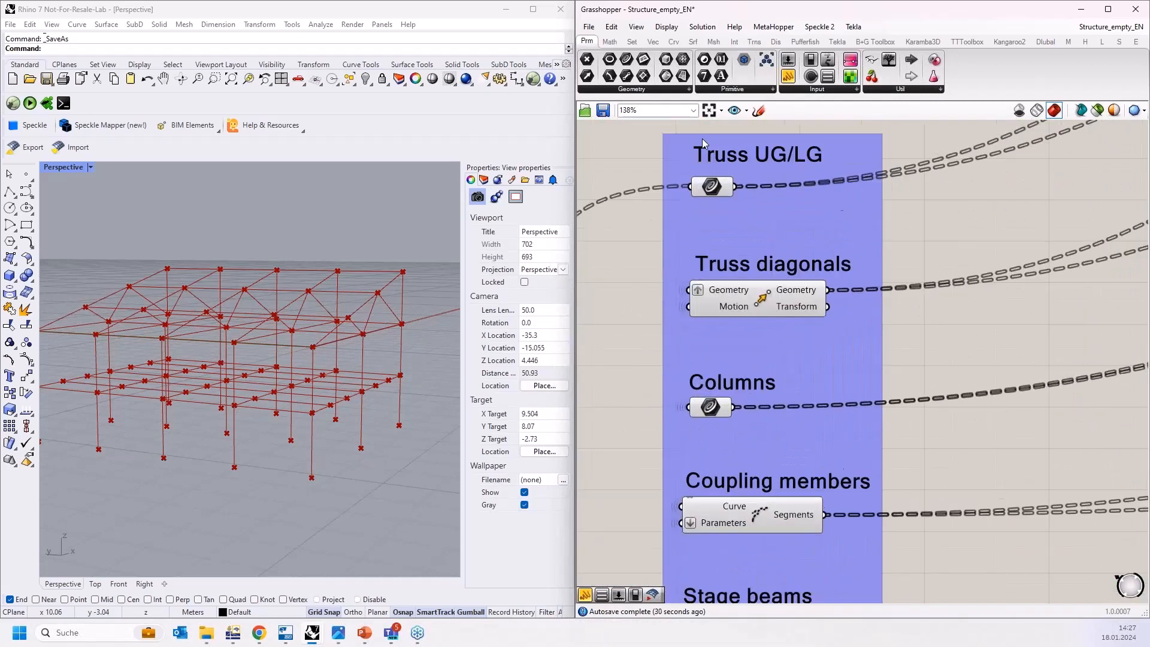
{"action": "left_click_drag", "start_coordinate": [1022, 408], "coordinate": [1018, 406]}
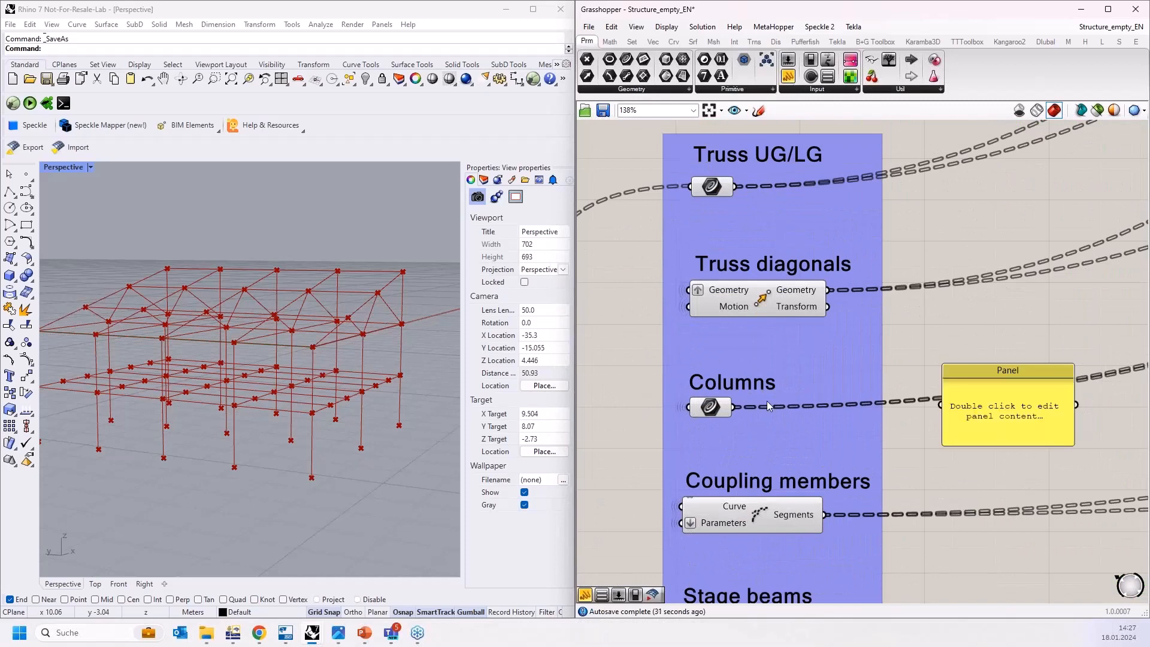
{"action": "left_click_drag", "start_coordinate": [731, 406], "coordinate": [921, 588]}
{"action": "scroll", "coordinate": [779, 309], "scroll_direction": "down", "scroll_amount": 3}
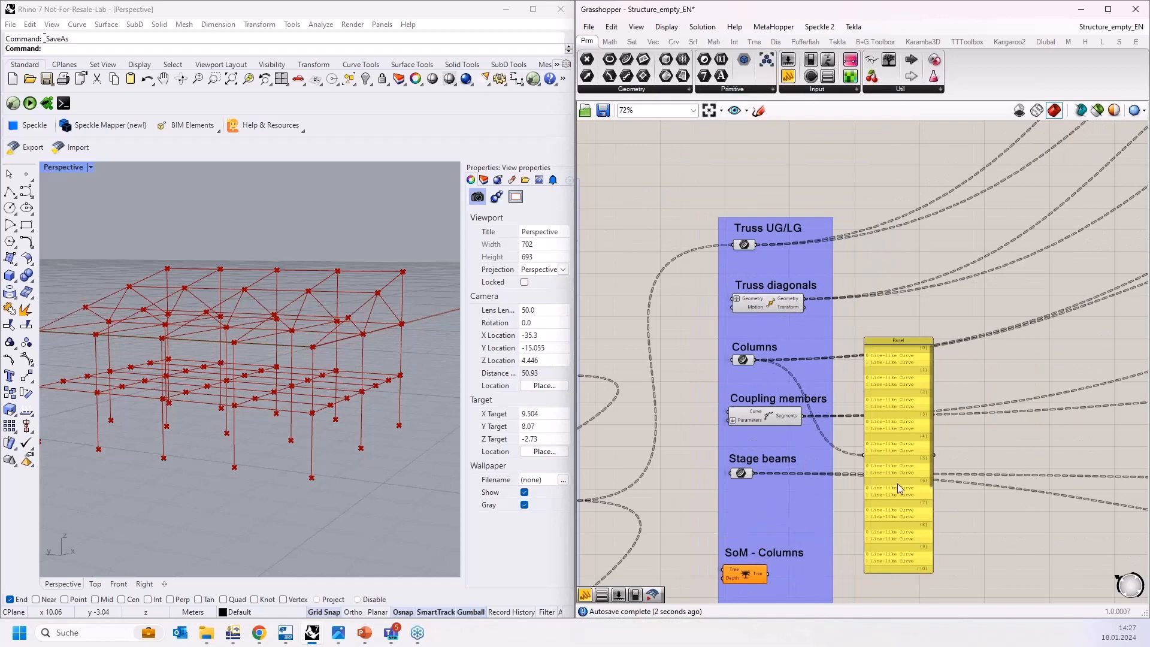
{"action": "left_click", "coordinate": [898, 431]}
{"action": "scroll", "coordinate": [894, 370], "scroll_direction": "up", "scroll_amount": 3}
{"action": "right_click_drag", "start_coordinate": [902, 365], "coordinate": [894, 315]}
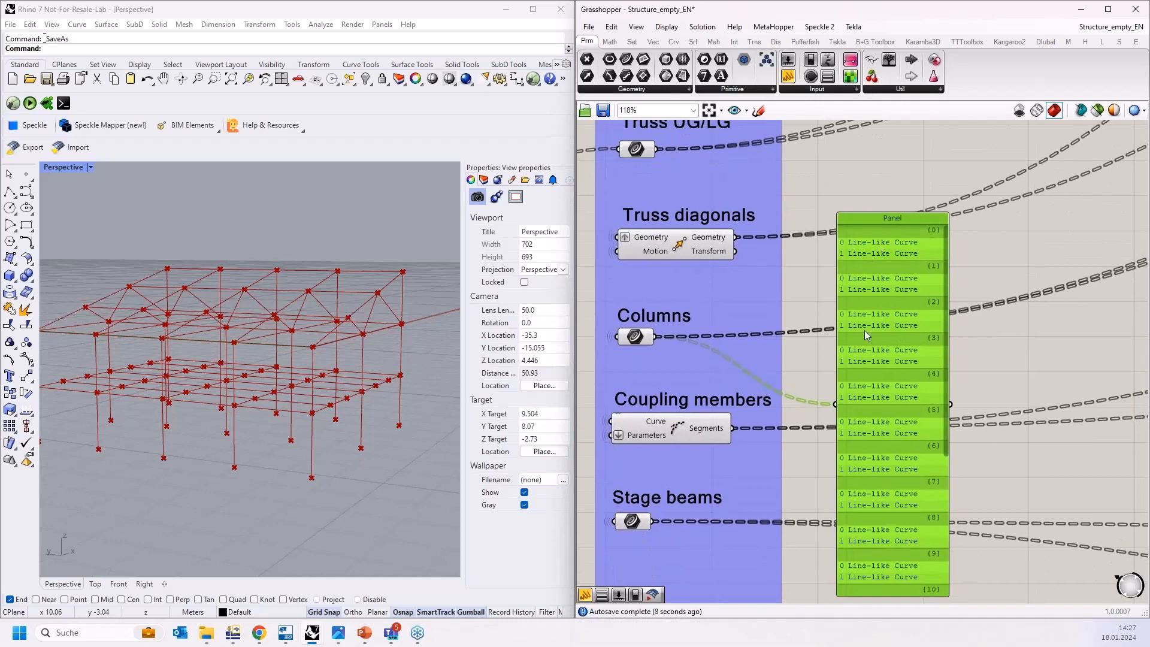
Move the Columns curve panel aside, inspect the Columns data tree with a Param Viewer as text and graph, and delete the viewer.
{"action": "left_click_drag", "start_coordinate": [864, 329], "coordinate": [1019, 338]}
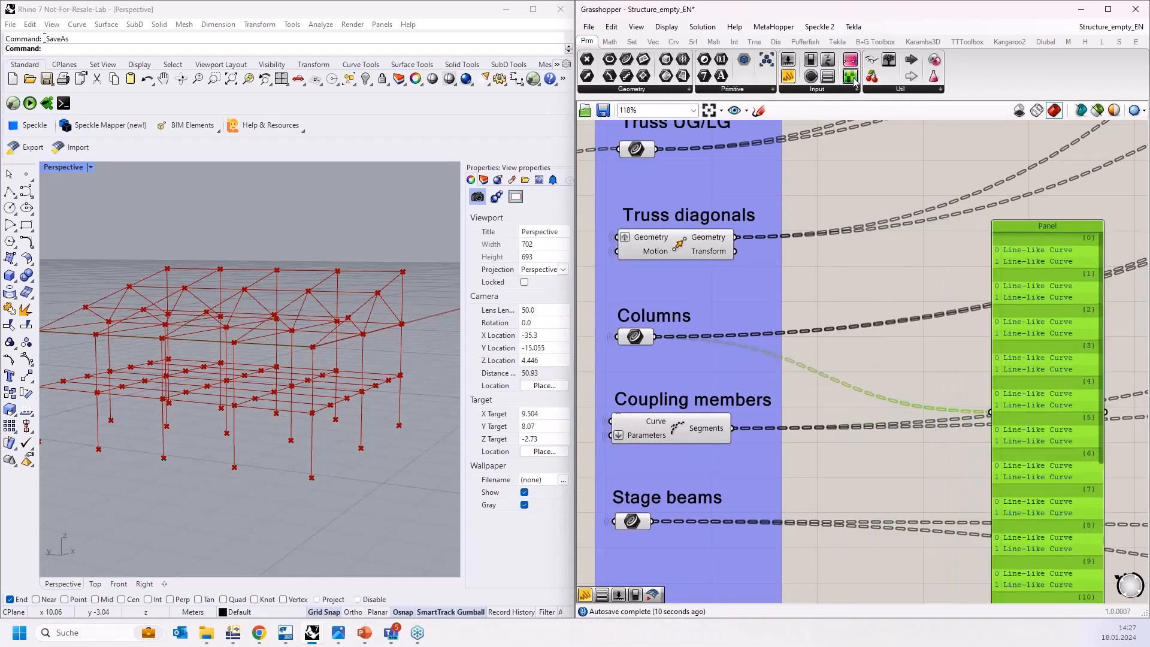
{"action": "left_click_drag", "start_coordinate": [854, 82], "coordinate": [810, 307]}
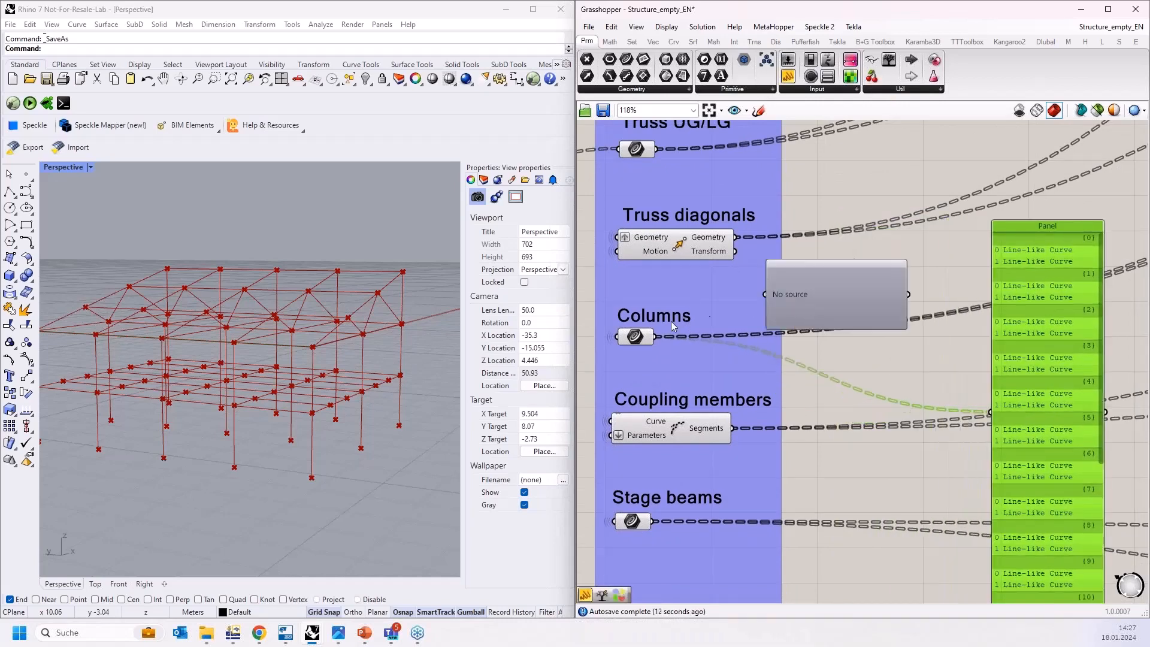
{"action": "left_click_drag", "start_coordinate": [660, 335], "coordinate": [765, 294]}
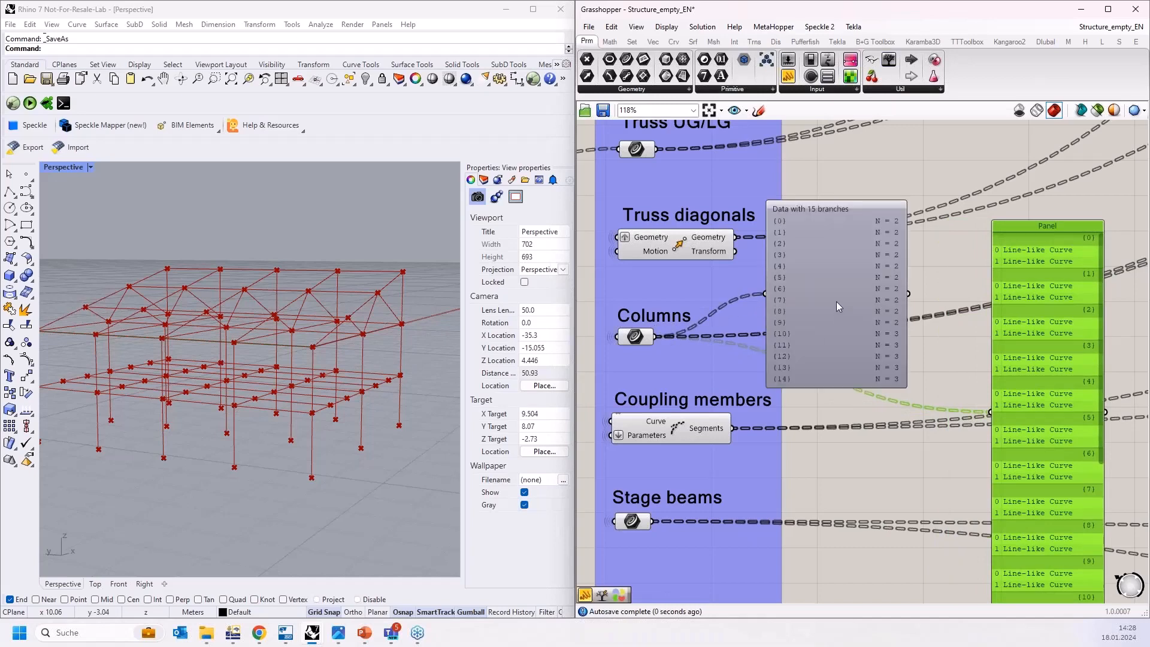
{"action": "left_click", "coordinate": [836, 303]}
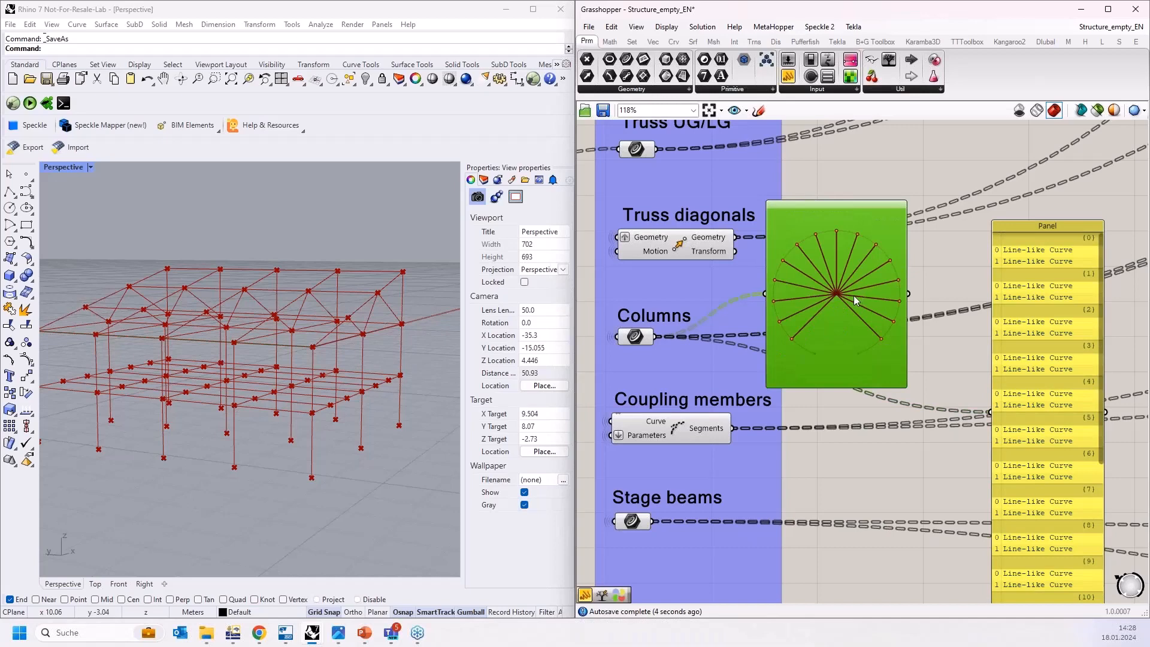
{"action": "left_click_drag", "start_coordinate": [836, 292], "coordinate": [837, 262]}
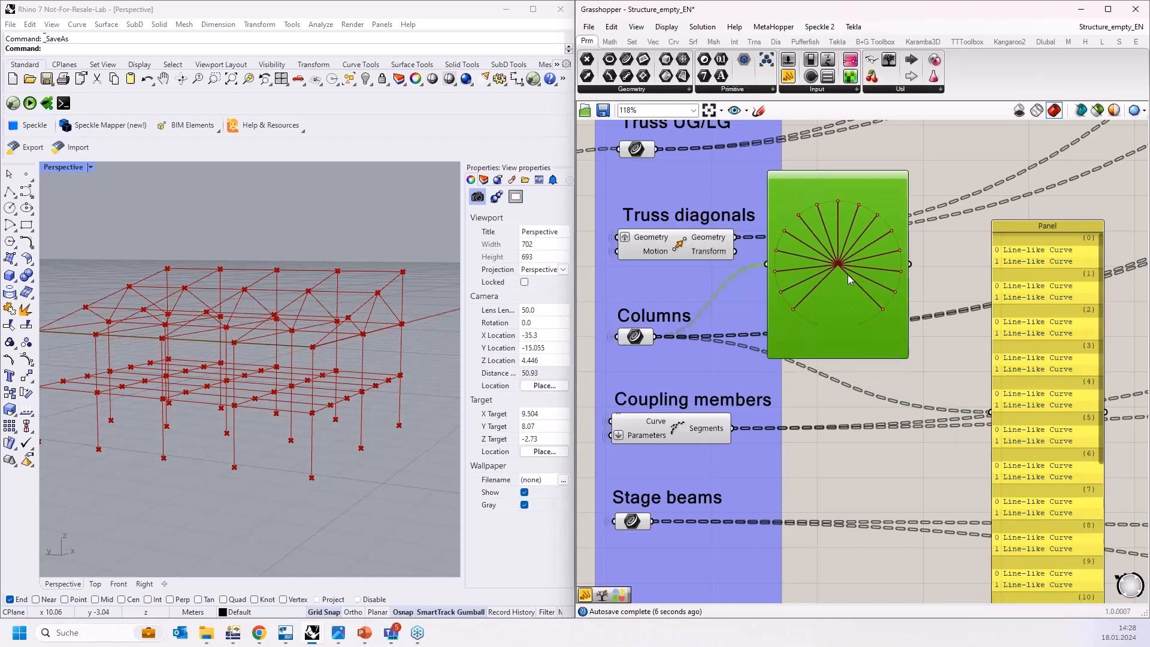
{"action": "key", "text": "Delete"}
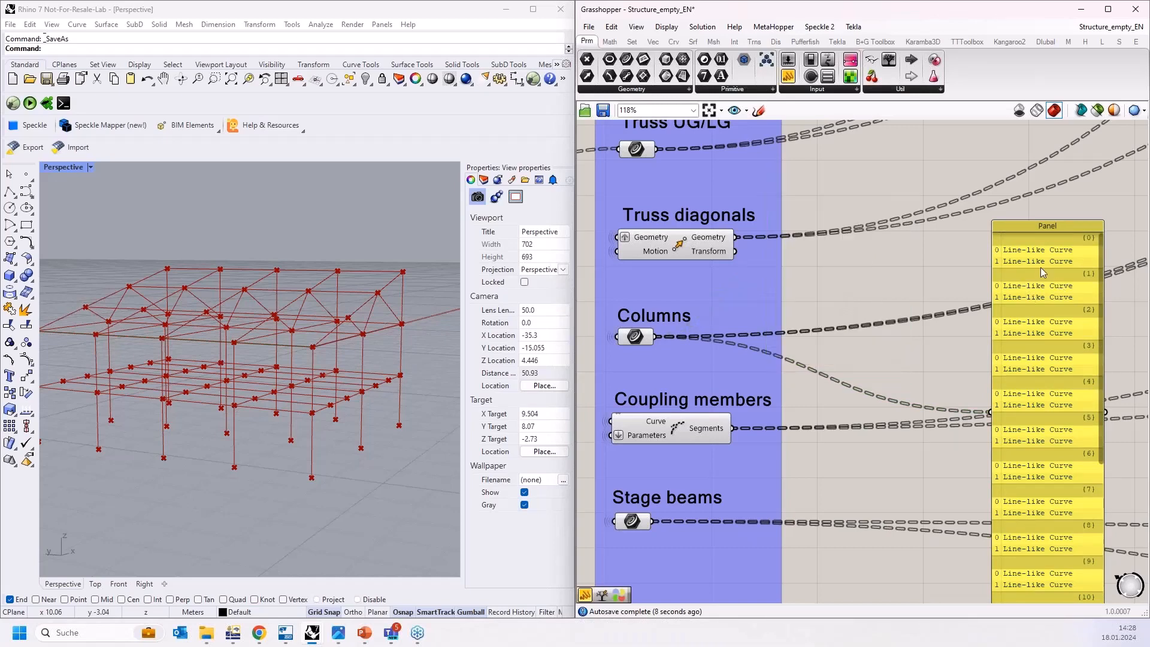
Examine the last data branches in the Columns curve panel and orbit the 3D model to compare them with the column lines.
{"action": "left_click_drag", "start_coordinate": [1100, 301], "coordinate": [1097, 470]}
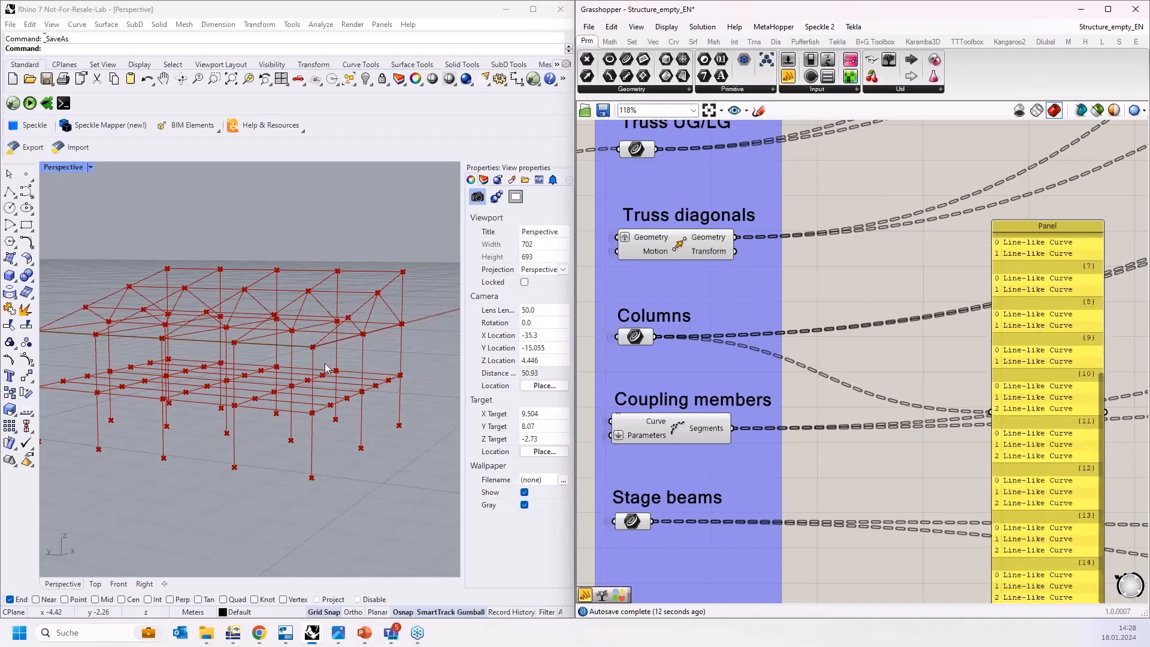
{"action": "right_click_drag", "start_coordinate": [322, 365], "coordinate": [344, 452]}
{"action": "left_click_drag", "start_coordinate": [386, 253], "coordinate": [407, 465]}
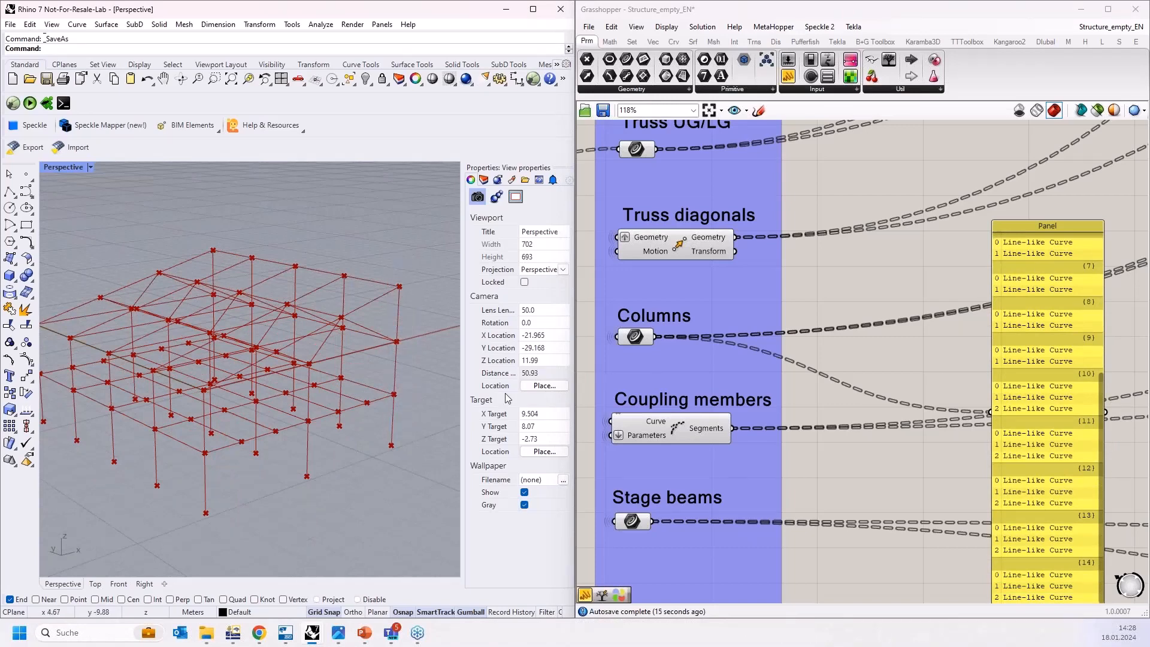
{"action": "left_click", "coordinate": [1052, 354]}
{"action": "scroll", "coordinate": [826, 286], "scroll_direction": "down", "scroll_amount": 4}
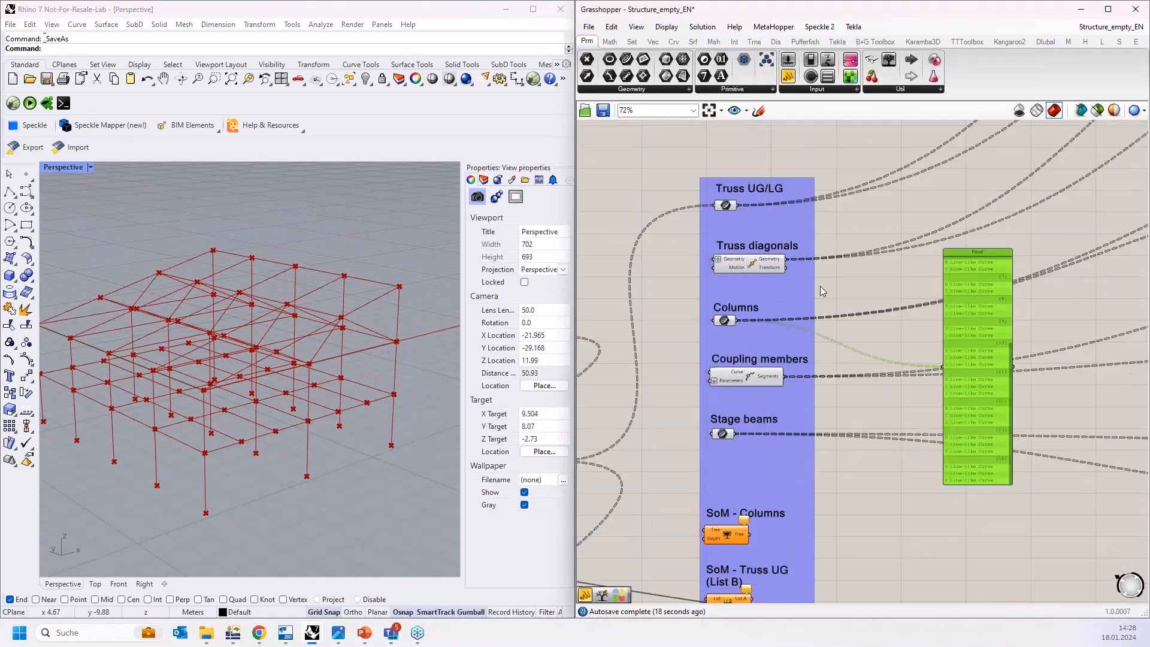
{"action": "scroll", "coordinate": [798, 308], "scroll_direction": "up", "scroll_amount": 2}
{"action": "left_click_drag", "start_coordinate": [850, 324], "coordinate": [814, 304]}
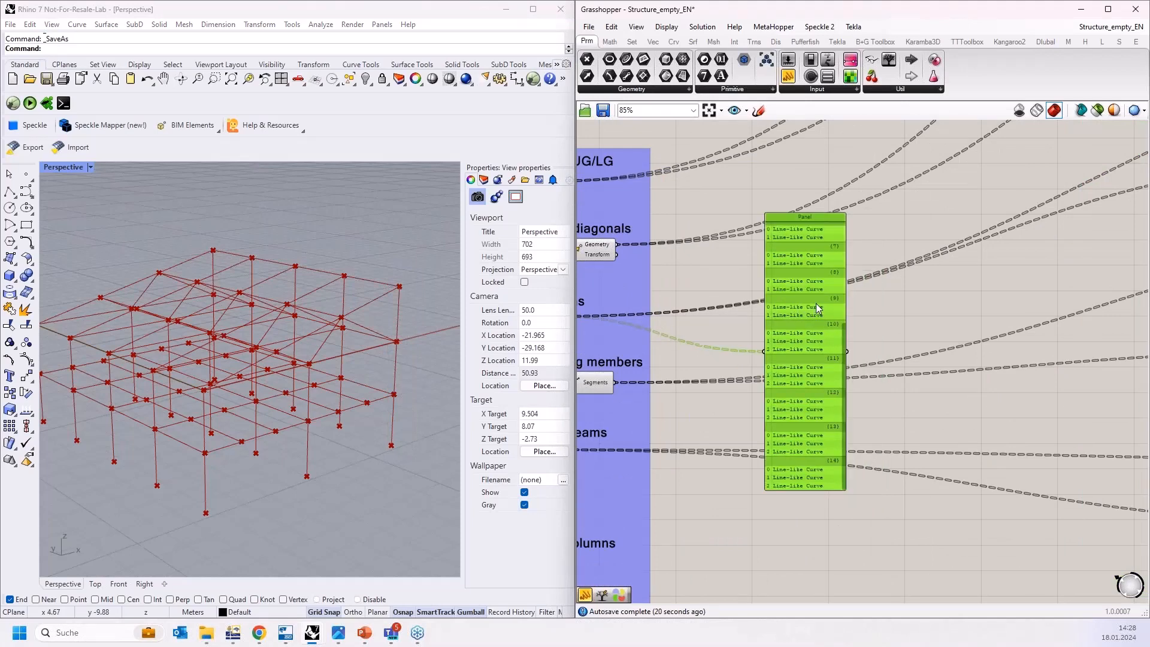
Add an enlarged panel beside the Columns member component and connect its Member output to examine the list of RFEM members.
{"action": "scroll", "coordinate": [670, 381], "scroll_direction": "down", "scroll_amount": 3}
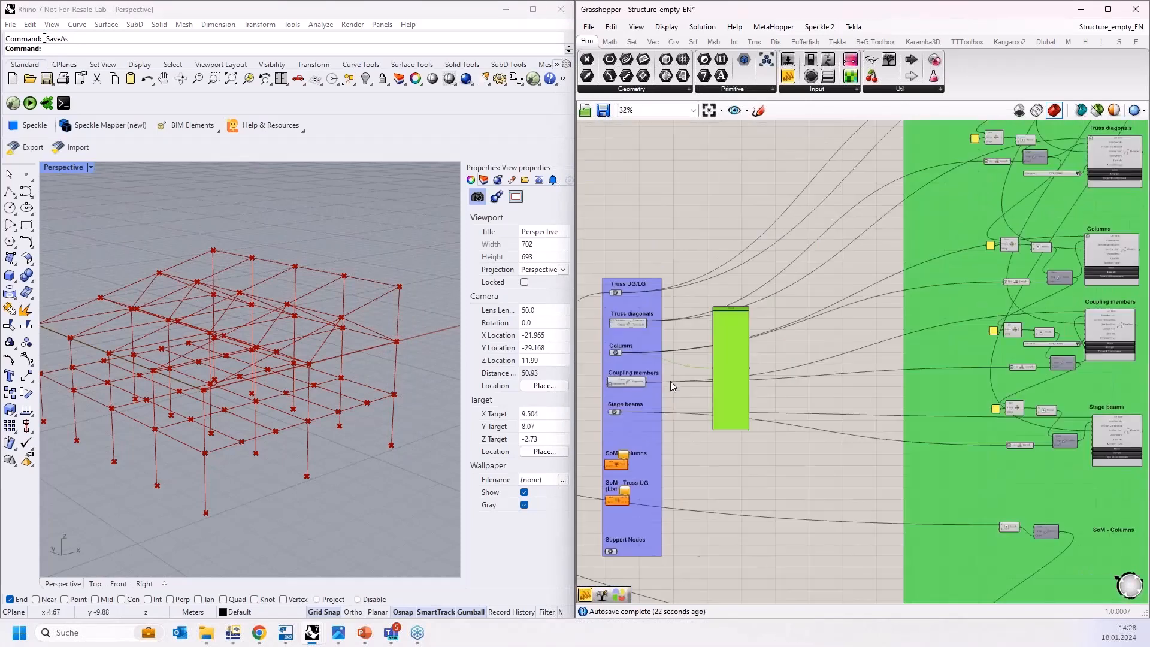
{"action": "scroll", "coordinate": [928, 290], "scroll_direction": "up", "scroll_amount": 3}
{"action": "scroll", "coordinate": [952, 386], "scroll_direction": "down", "scroll_amount": 3}
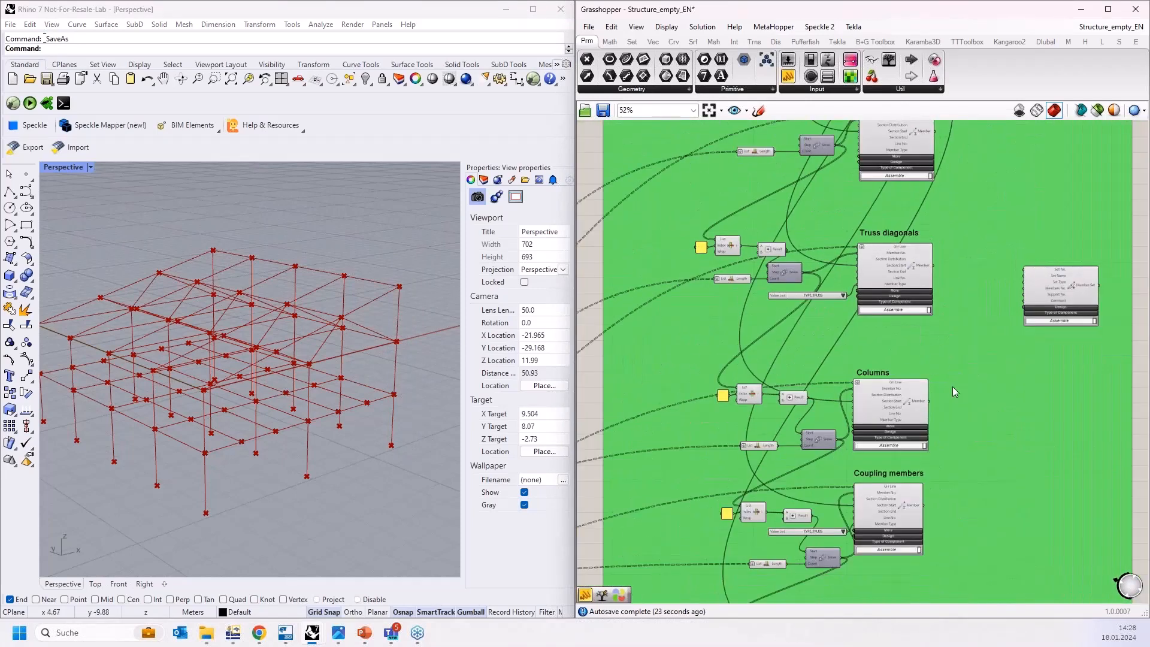
{"action": "scroll", "coordinate": [823, 197], "scroll_direction": "up", "scroll_amount": 2}
{"action": "left_click_drag", "start_coordinate": [789, 80], "coordinate": [1036, 558]}
{"action": "scroll", "coordinate": [947, 317], "scroll_direction": "up", "scroll_amount": 2}
{"action": "scroll", "coordinate": [1026, 323], "scroll_direction": "down", "scroll_amount": 4}
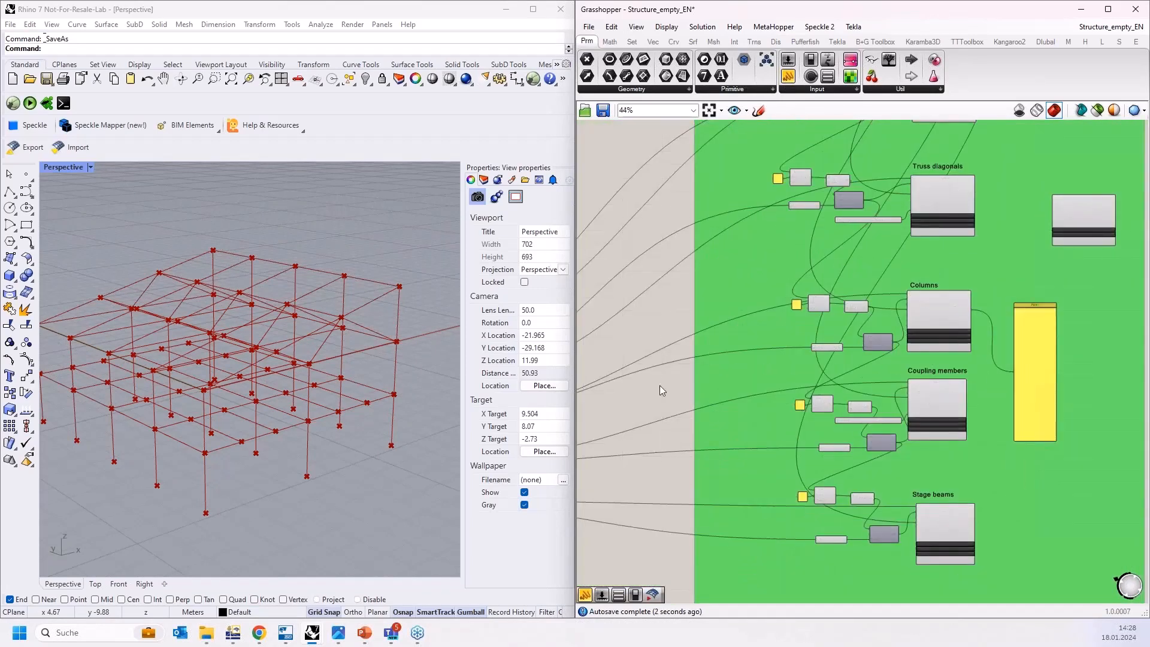
{"action": "left_click_drag", "start_coordinate": [1042, 400], "coordinate": [1008, 333]}
{"action": "scroll", "coordinate": [989, 303], "scroll_direction": "up", "scroll_amount": 6}
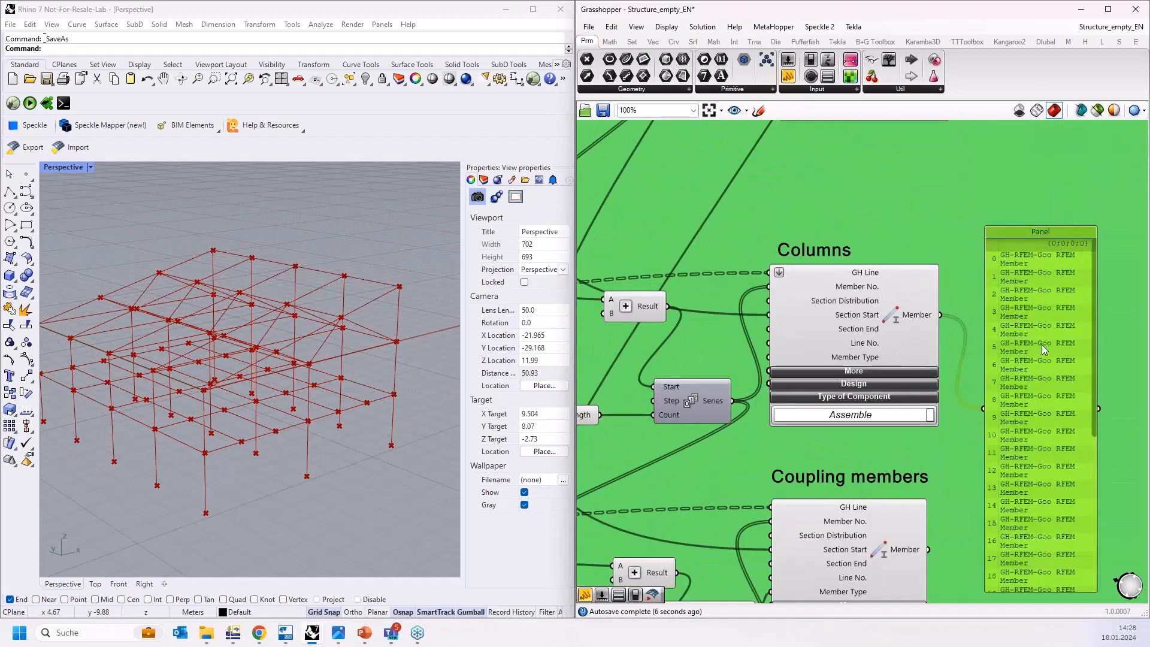
{"action": "scroll", "coordinate": [1041, 343], "scroll_direction": "down", "scroll_amount": 7}
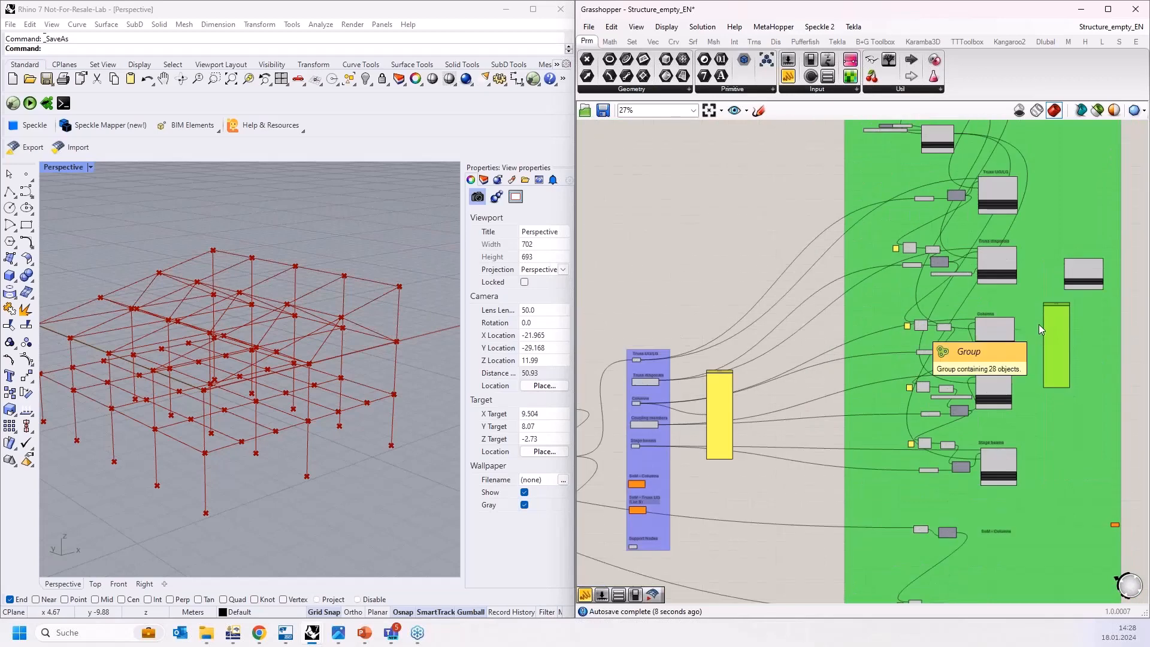
Bring the Columns member component beside Unflatten Tree, connect its Member output to the Tree input, and return it to the green group.
{"action": "scroll", "coordinate": [1042, 330], "scroll_direction": "down", "scroll_amount": 5}
{"action": "left_click_drag", "start_coordinate": [1007, 335], "coordinate": [818, 407]}
{"action": "scroll", "coordinate": [828, 407], "scroll_direction": "up", "scroll_amount": 6}
{"action": "scroll", "coordinate": [818, 418], "scroll_direction": "up", "scroll_amount": 5}
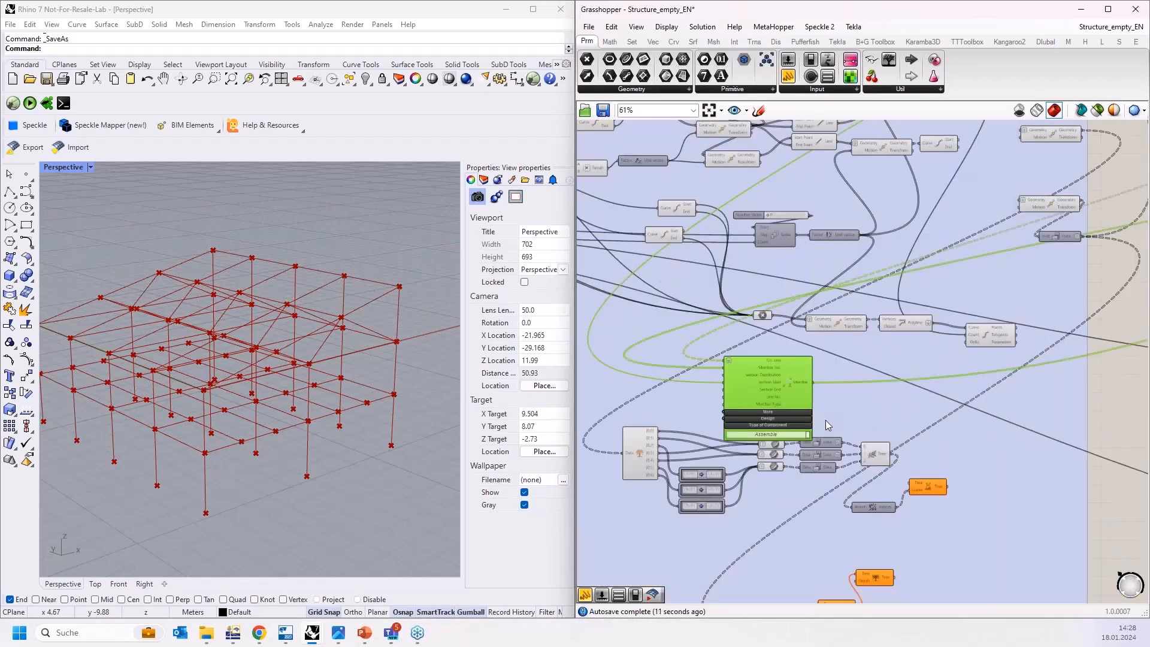
{"action": "left_click_drag", "start_coordinate": [712, 280], "coordinate": [867, 443]}
{"action": "scroll", "coordinate": [646, 406], "scroll_direction": "down", "scroll_amount": 6}
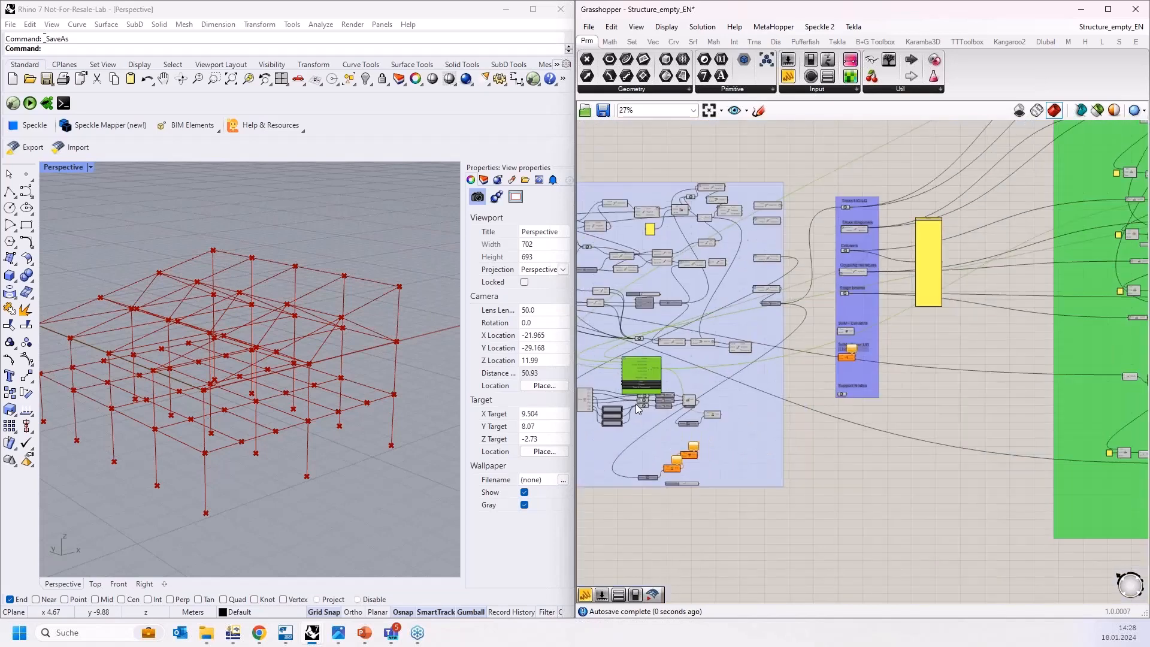
{"action": "left_click_drag", "start_coordinate": [632, 395], "coordinate": [960, 220]}
{"action": "left_click_drag", "start_coordinate": [952, 363], "coordinate": [933, 409]}
Add a panel on the Tree output of the three-input Reduce component and enlarge it to examine the curve branches.
{"action": "scroll", "coordinate": [616, 390], "scroll_direction": "up", "scroll_amount": 6}
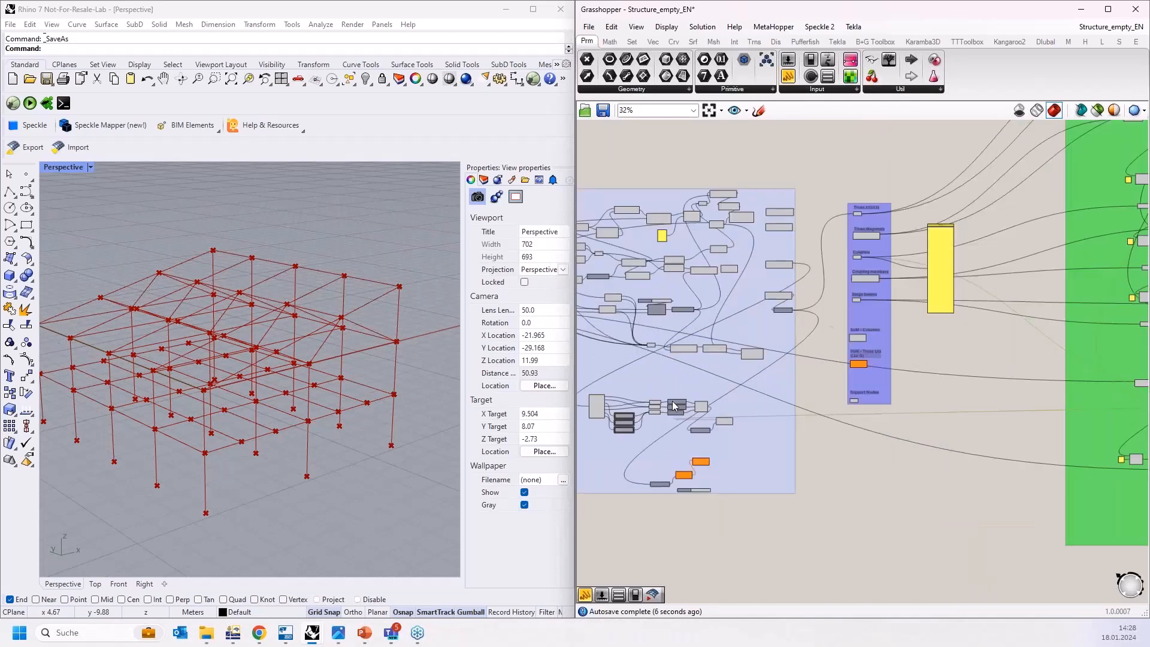
{"action": "right_click_drag", "start_coordinate": [877, 419], "coordinate": [871, 390]}
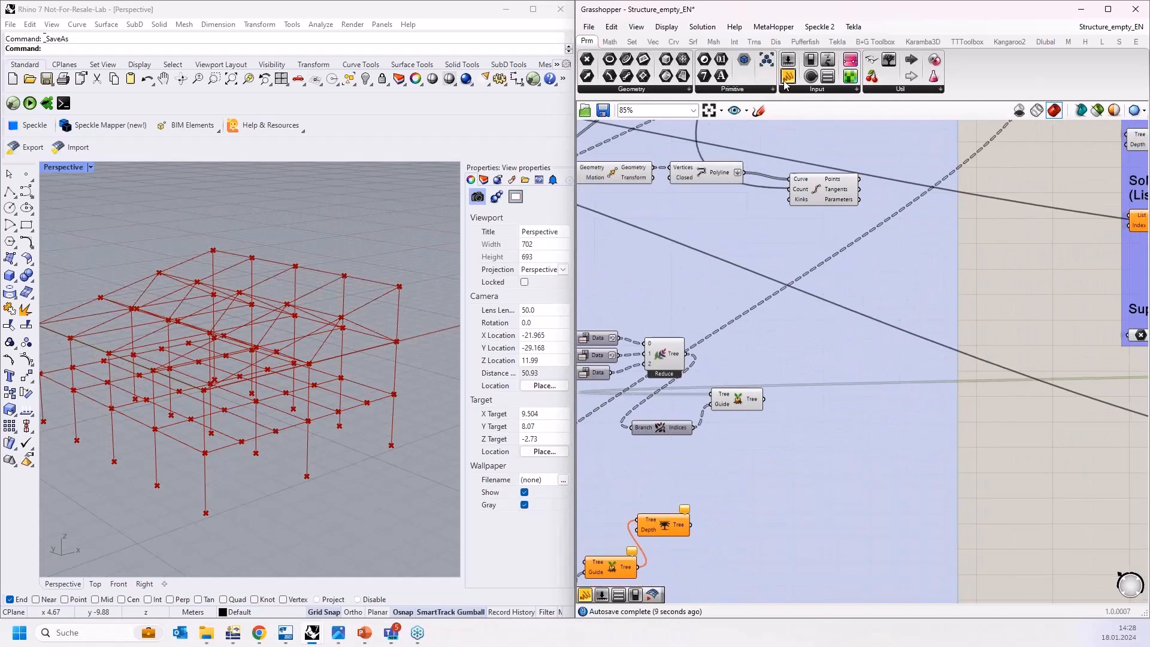
{"action": "left_click", "coordinate": [788, 77]}
{"action": "left_click", "coordinate": [805, 379]}
{"action": "left_click_drag", "start_coordinate": [687, 353], "coordinate": [799, 587]}
{"action": "left_click", "coordinate": [812, 398]}
{"action": "left_click_drag", "start_coordinate": [816, 433], "coordinate": [846, 328]}
{"action": "scroll", "coordinate": [827, 312], "scroll_direction": "up", "scroll_amount": 3}
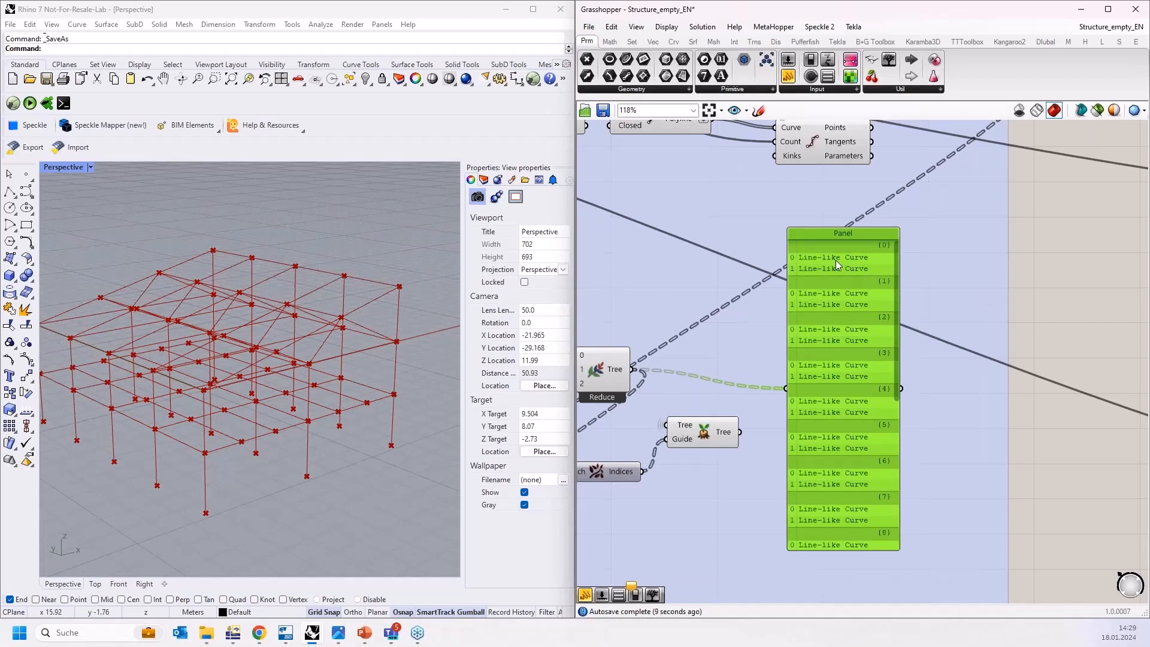
{"action": "left_click_drag", "start_coordinate": [823, 357], "coordinate": [856, 346]}
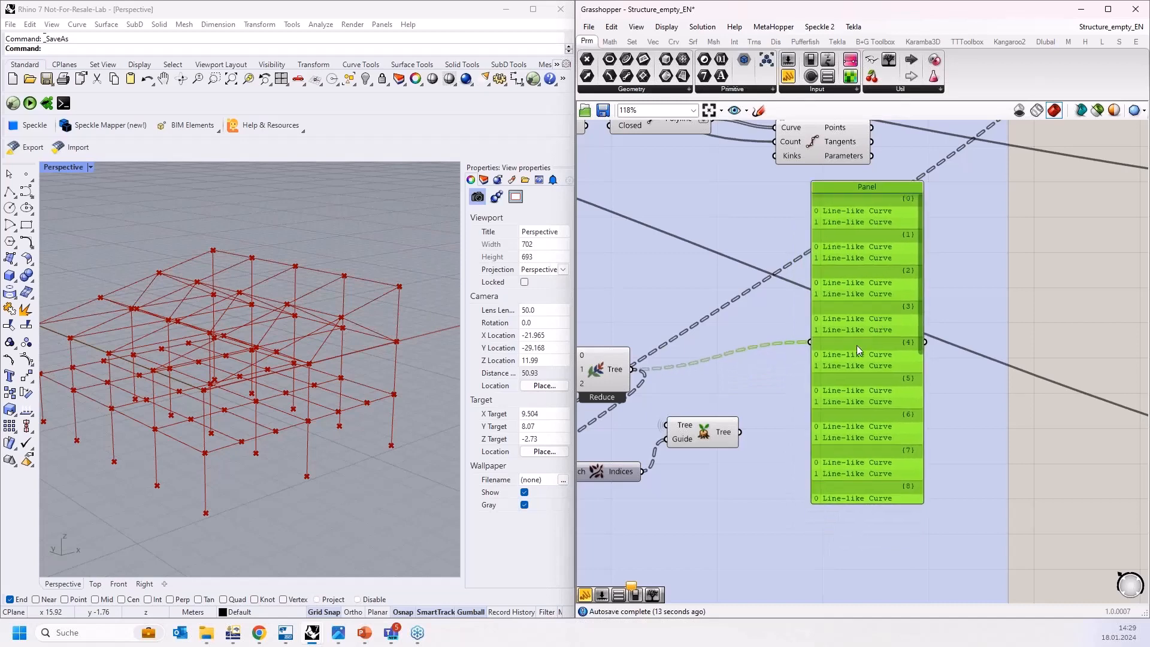
Check the branch Indices and Unflatten Tree inputs, deleting the curve panel and shifting Unflatten Tree further from the Indices component.
{"action": "right_click_drag", "start_coordinate": [591, 478], "coordinate": [645, 434]}
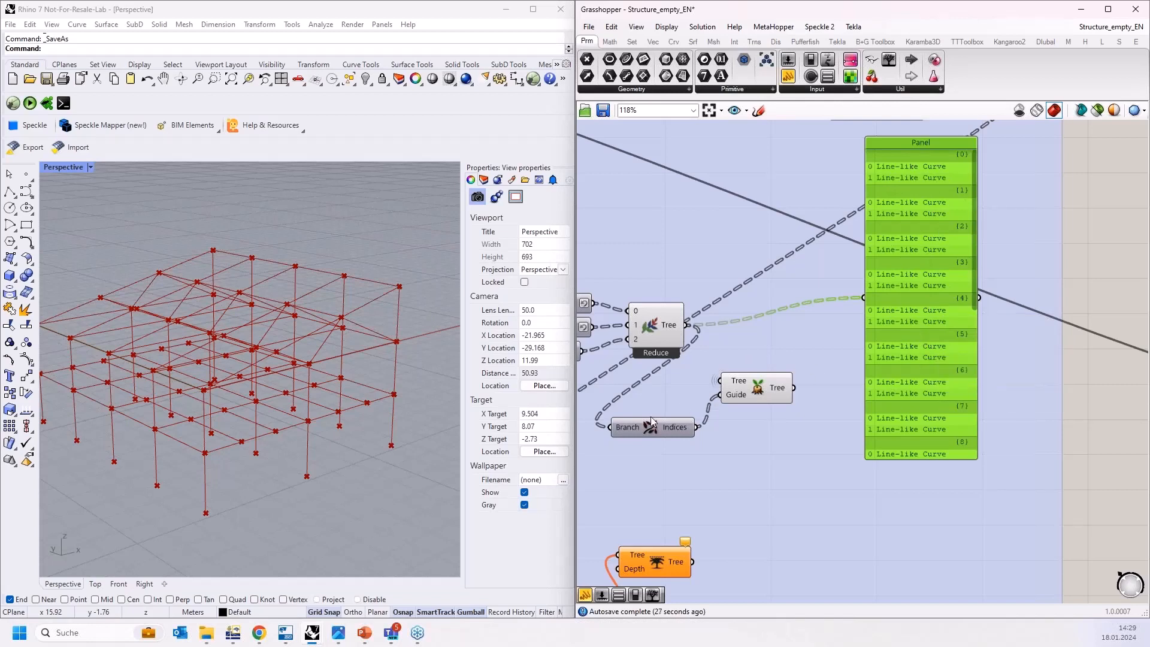
{"action": "mouse_move", "coordinate": [680, 431]}
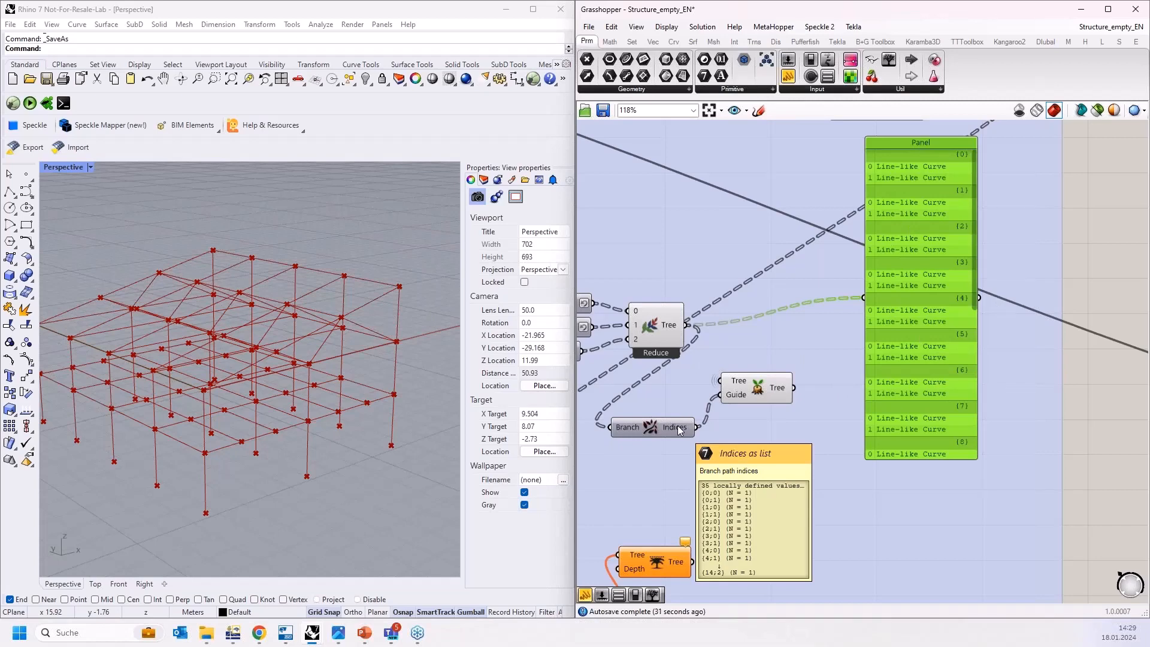
{"action": "left_click", "coordinate": [761, 391]}
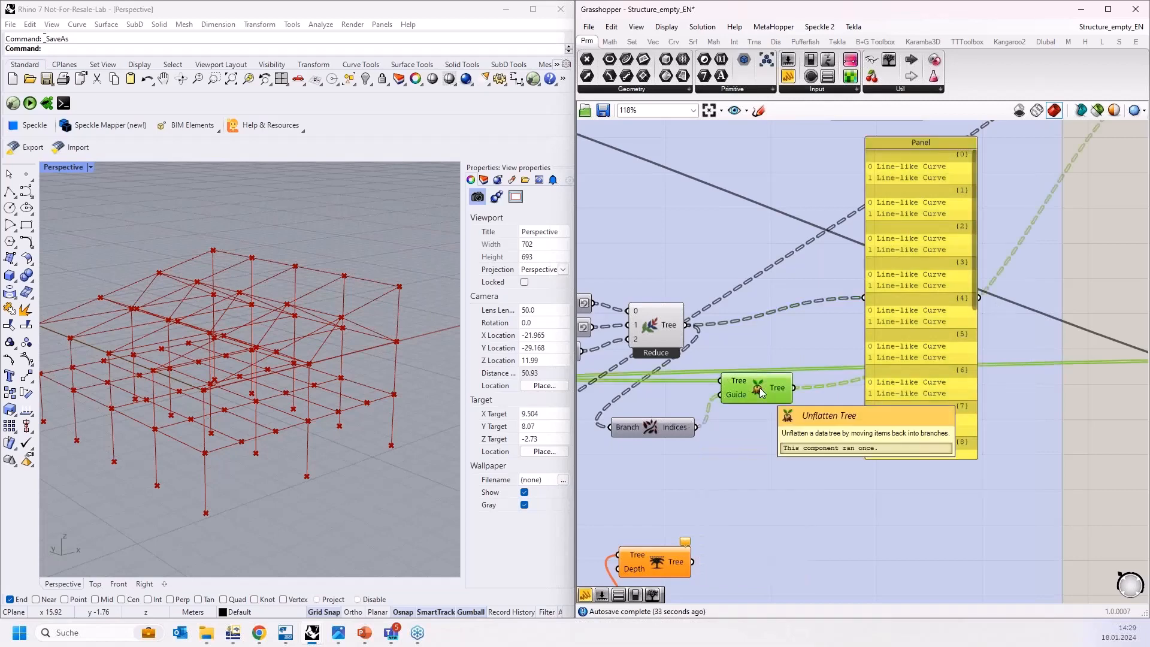
{"action": "left_click", "coordinate": [940, 321]}
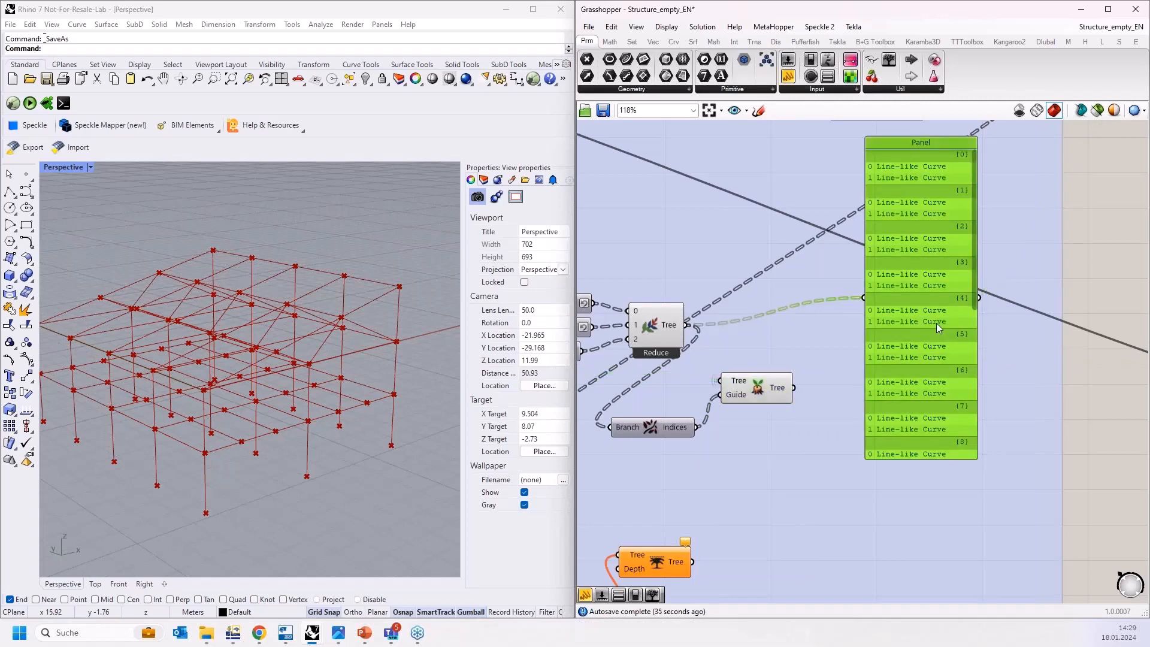
{"action": "key", "text": "Delete"}
{"action": "left_click_drag", "start_coordinate": [734, 388], "coordinate": [792, 402]}
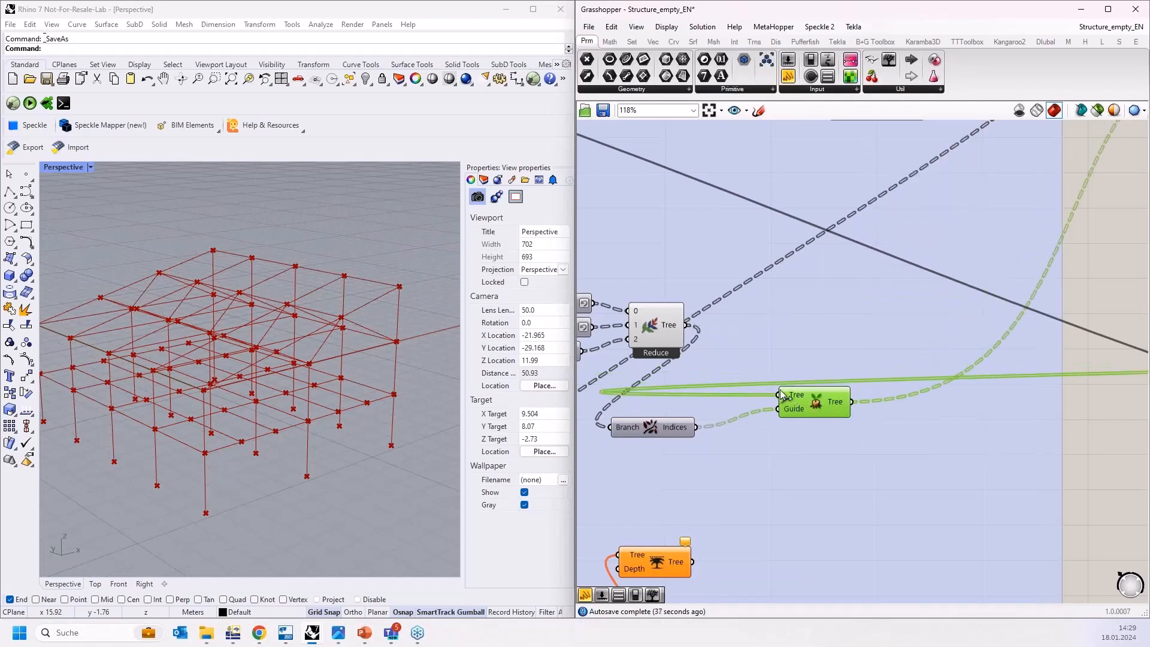
{"action": "mouse_move", "coordinate": [791, 396]}
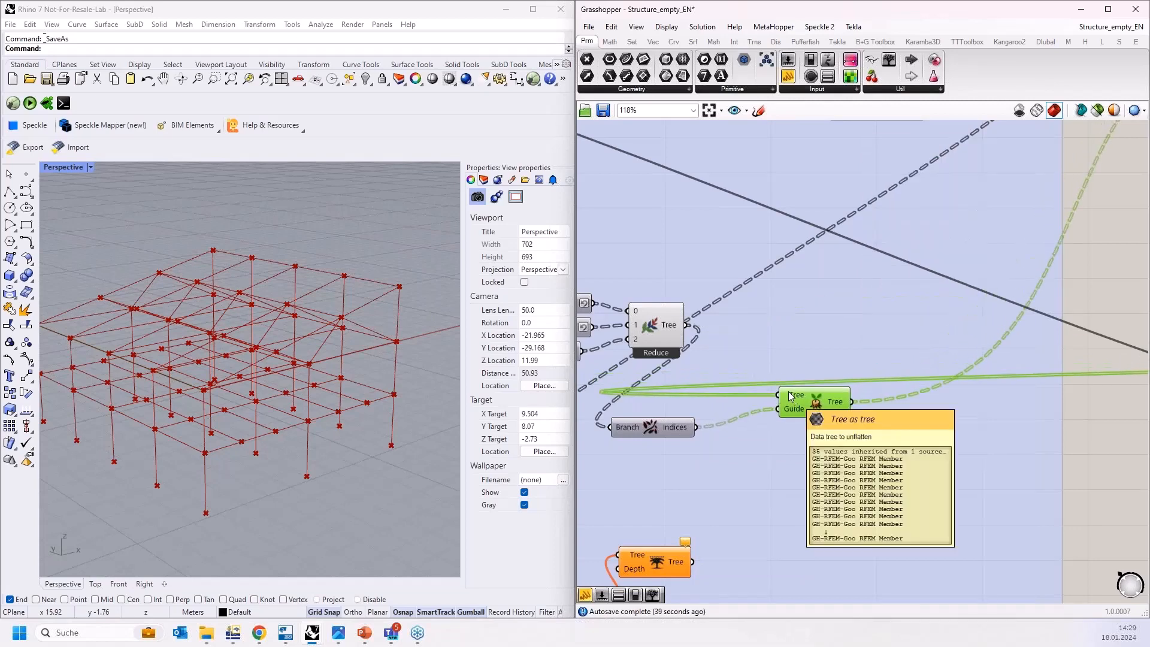
Move the Columns member component back under its Columns title and place the member set component beneath the SoM - Columns title.
{"action": "scroll", "coordinate": [749, 409], "scroll_direction": "down", "scroll_amount": 10}
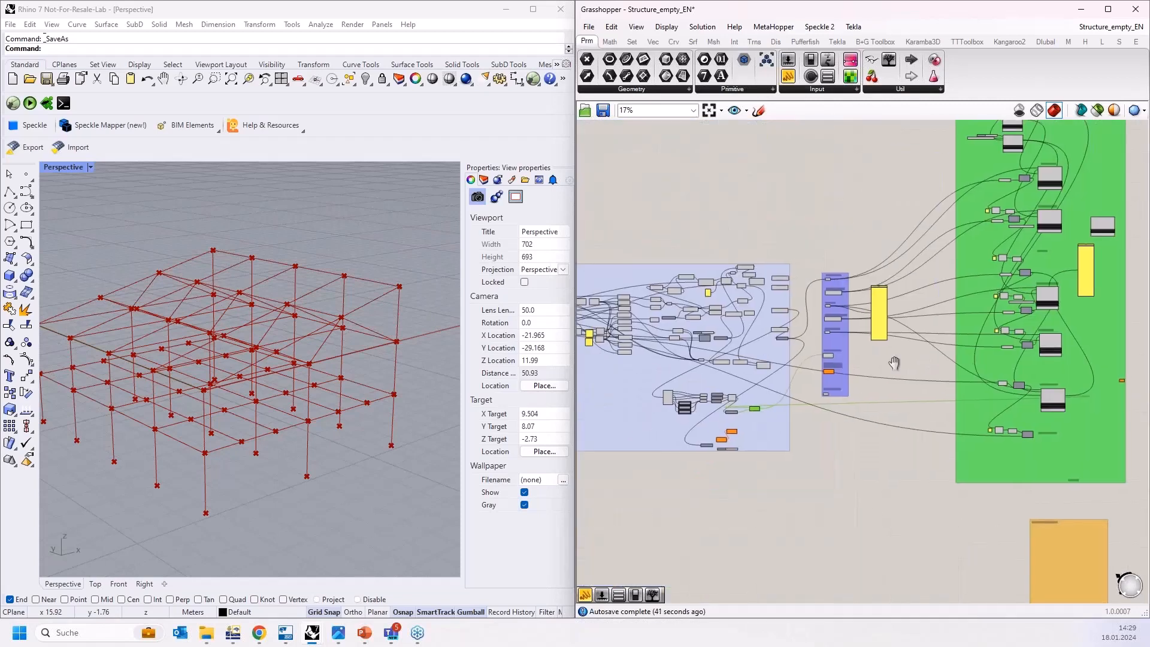
{"action": "scroll", "coordinate": [965, 443], "scroll_direction": "up", "scroll_amount": 5}
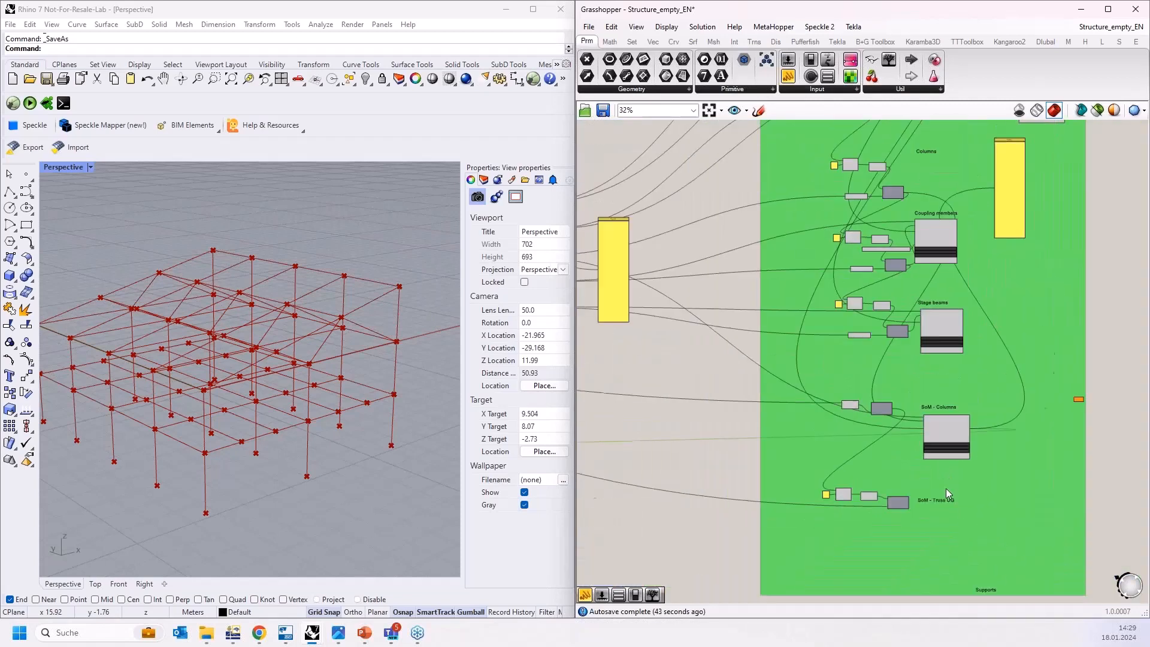
{"action": "scroll", "coordinate": [946, 491], "scroll_direction": "down", "scroll_amount": 4}
{"action": "scroll", "coordinate": [955, 347], "scroll_direction": "up", "scroll_amount": 6}
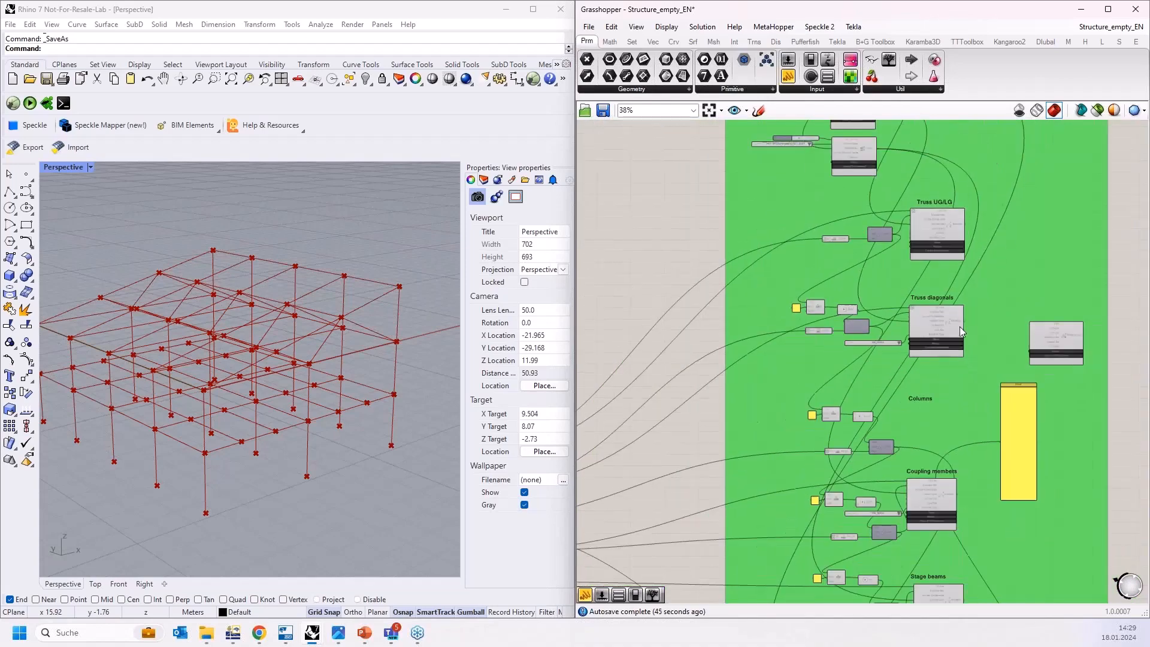
{"action": "scroll", "coordinate": [959, 326], "scroll_direction": "up", "scroll_amount": 3}
{"action": "scroll", "coordinate": [1017, 308], "scroll_direction": "down", "scroll_amount": 6}
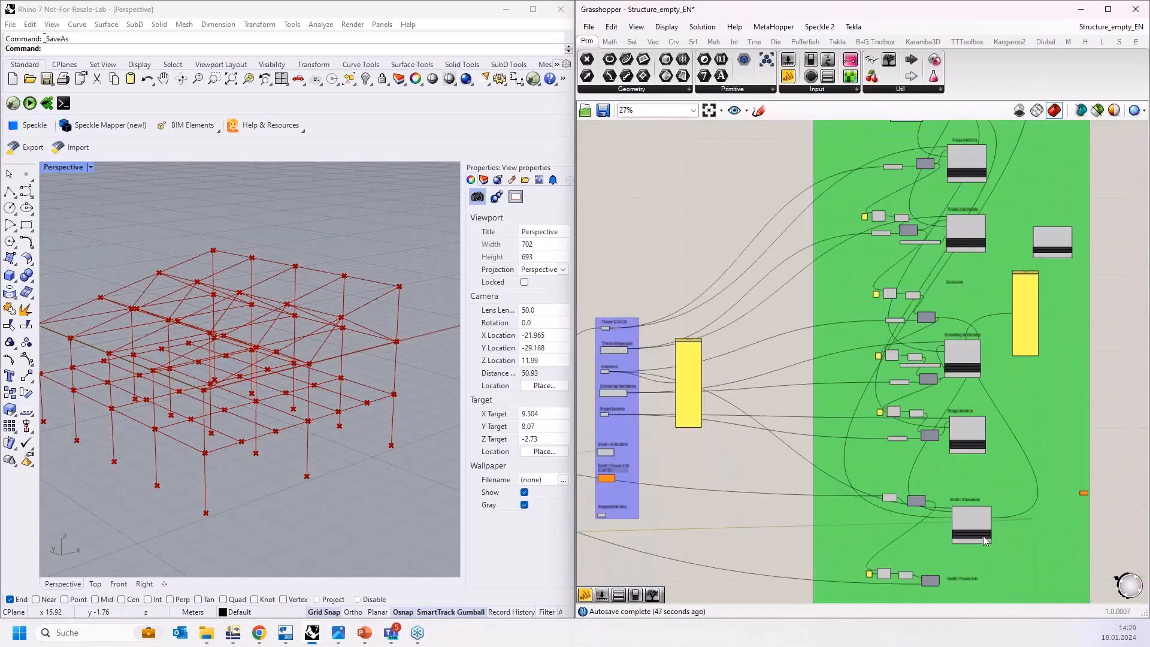
{"action": "scroll", "coordinate": [969, 526], "scroll_direction": "up", "scroll_amount": 2}
{"action": "scroll", "coordinate": [957, 526], "scroll_direction": "down", "scroll_amount": 3}
{"action": "left_click_drag", "start_coordinate": [956, 526], "coordinate": [962, 325]}
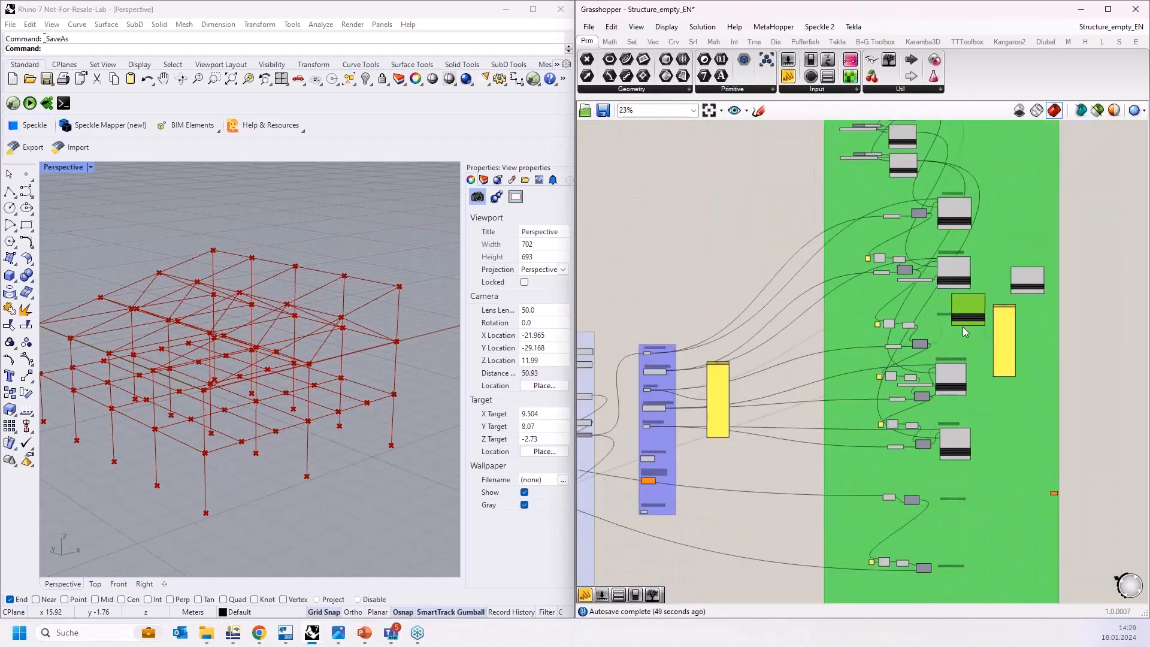
{"action": "left_click_drag", "start_coordinate": [1025, 284], "coordinate": [961, 512], "text": "alt"}
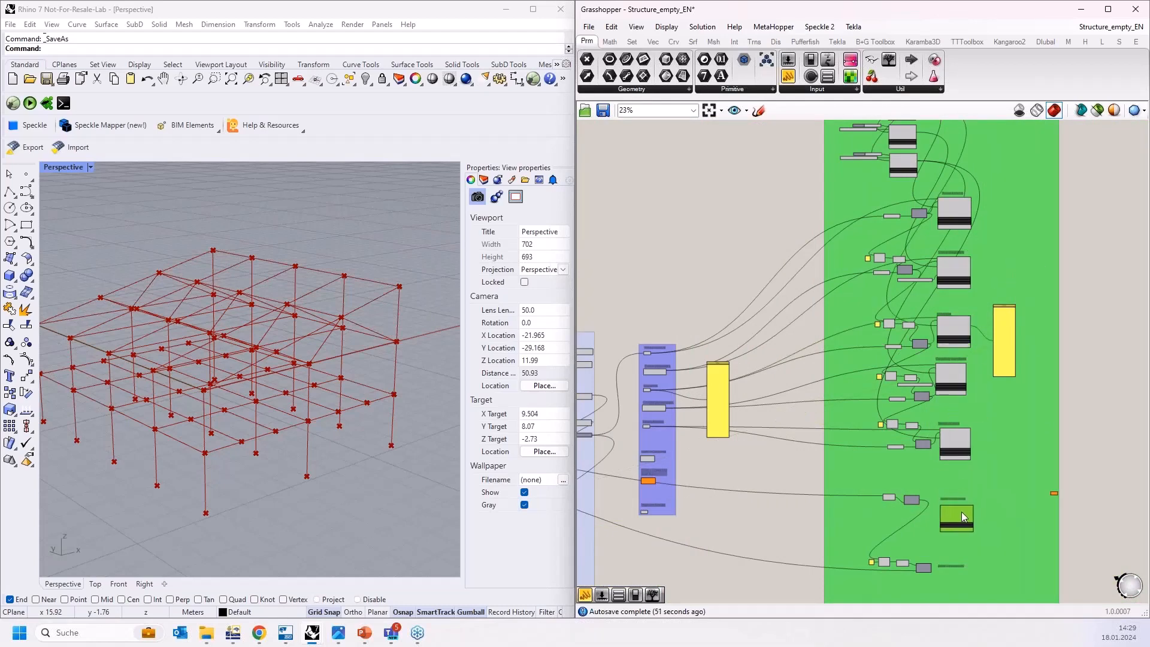
{"action": "scroll", "coordinate": [944, 315], "scroll_direction": "up", "scroll_amount": 5}
{"action": "scroll", "coordinate": [996, 357], "scroll_direction": "up", "scroll_amount": 3}
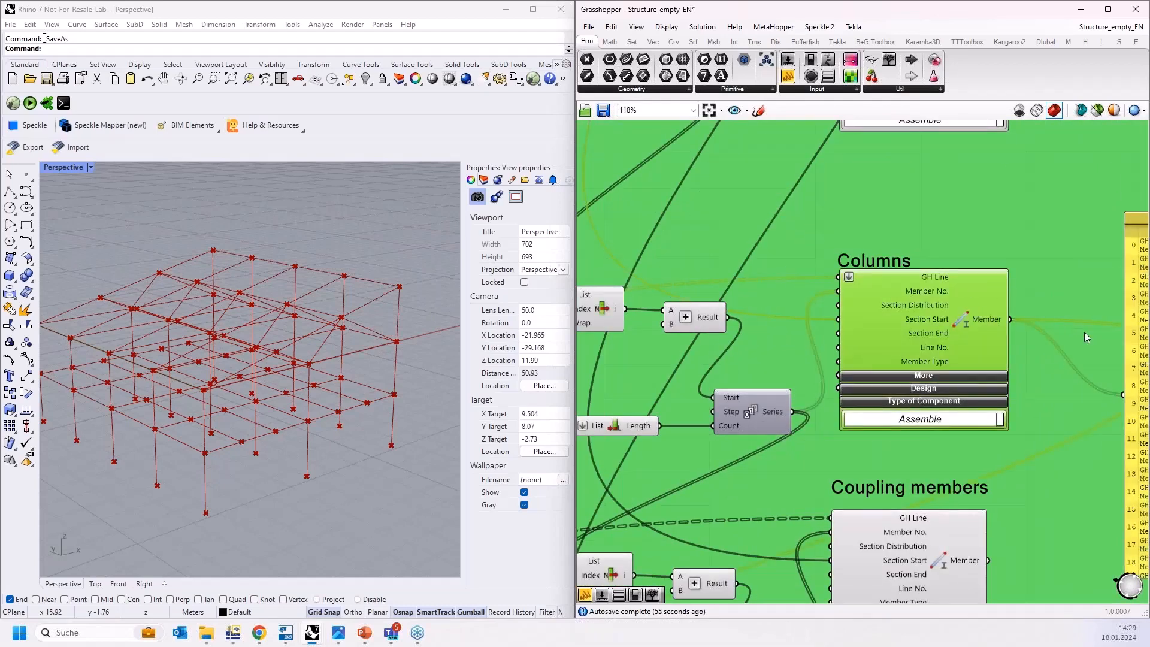
{"action": "scroll", "coordinate": [1032, 289], "scroll_direction": "down", "scroll_amount": 9}
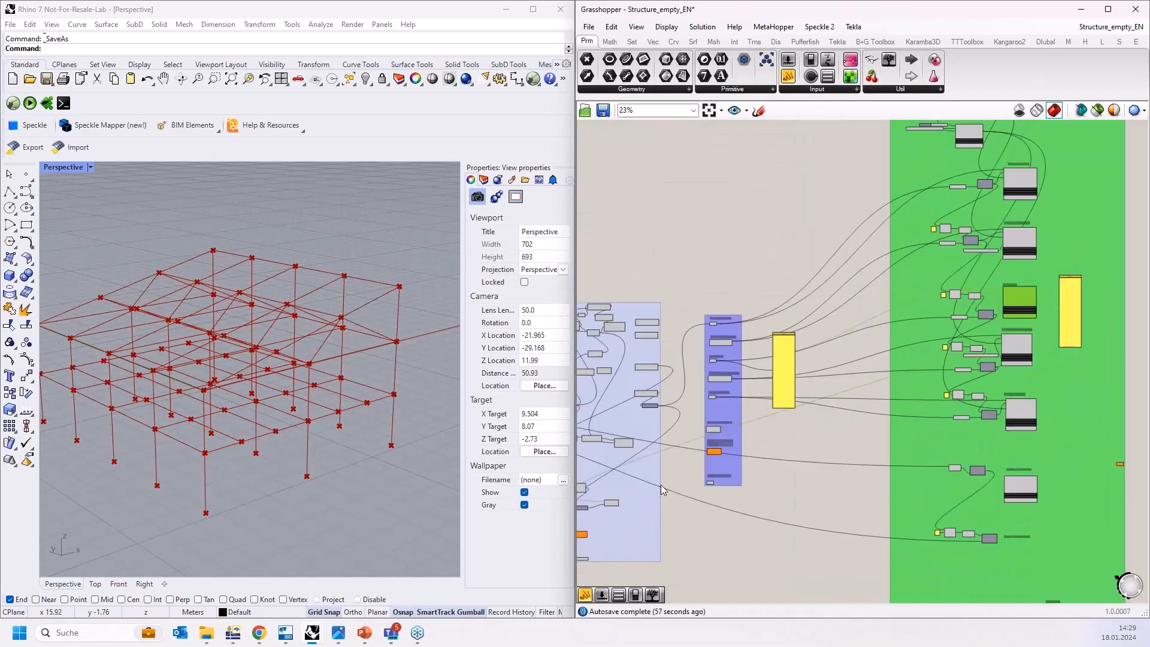
Trace the column data flow from the Branch Indices component through Unflatten Tree to the Trim Tree component beneath SoM - Columns.
{"action": "right_click_drag", "start_coordinate": [592, 503], "coordinate": [717, 439]}
{"action": "scroll", "coordinate": [717, 439], "scroll_direction": "up", "scroll_amount": 5}
{"action": "scroll", "coordinate": [718, 440], "scroll_direction": "up", "scroll_amount": 5}
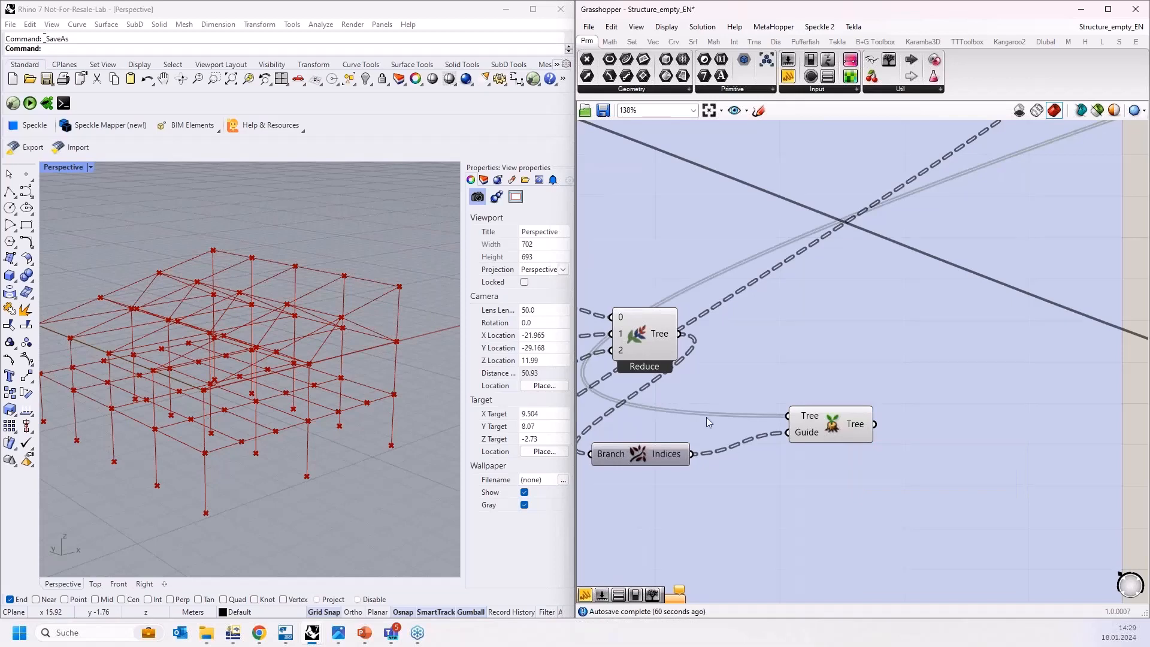
{"action": "right_click_drag", "start_coordinate": [619, 444], "coordinate": [706, 436]}
{"action": "left_click_drag", "start_coordinate": [726, 445], "coordinate": [771, 439]}
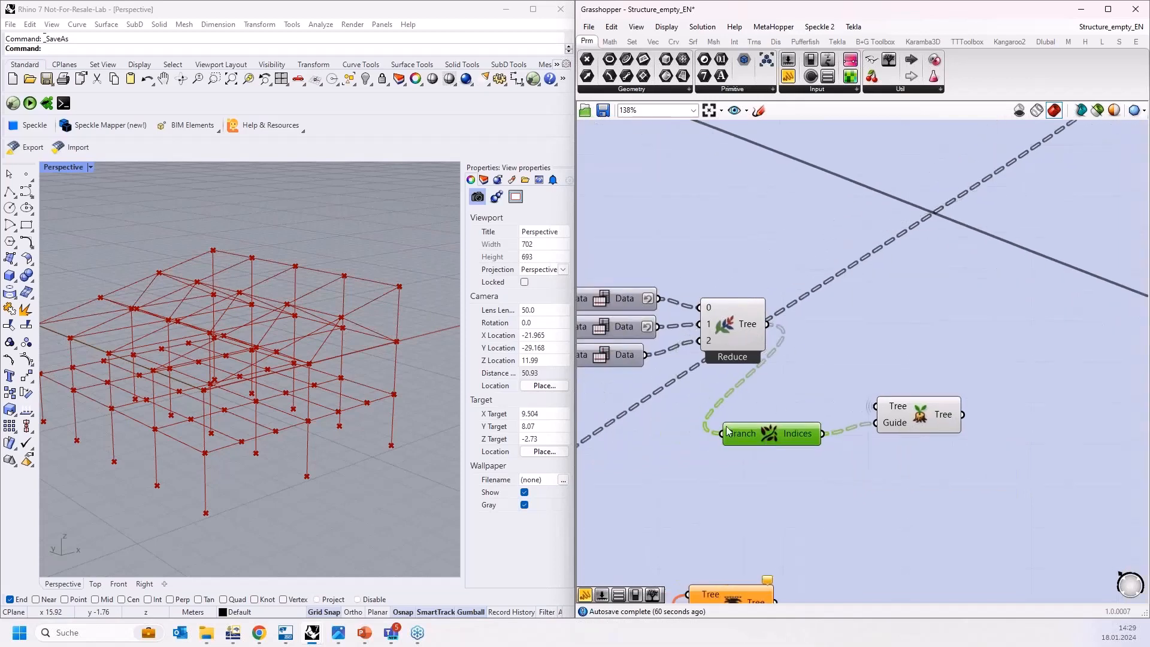
{"action": "scroll", "coordinate": [695, 423], "scroll_direction": "down", "scroll_amount": 4}
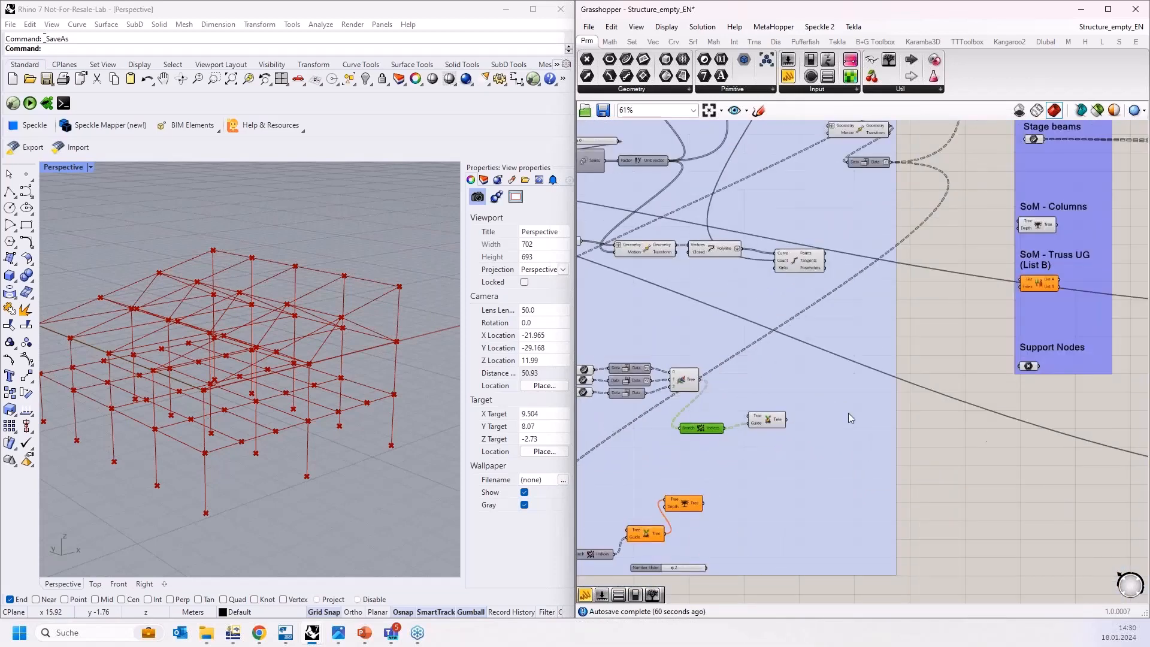
{"action": "right_click_drag", "start_coordinate": [990, 333], "coordinate": [920, 382]}
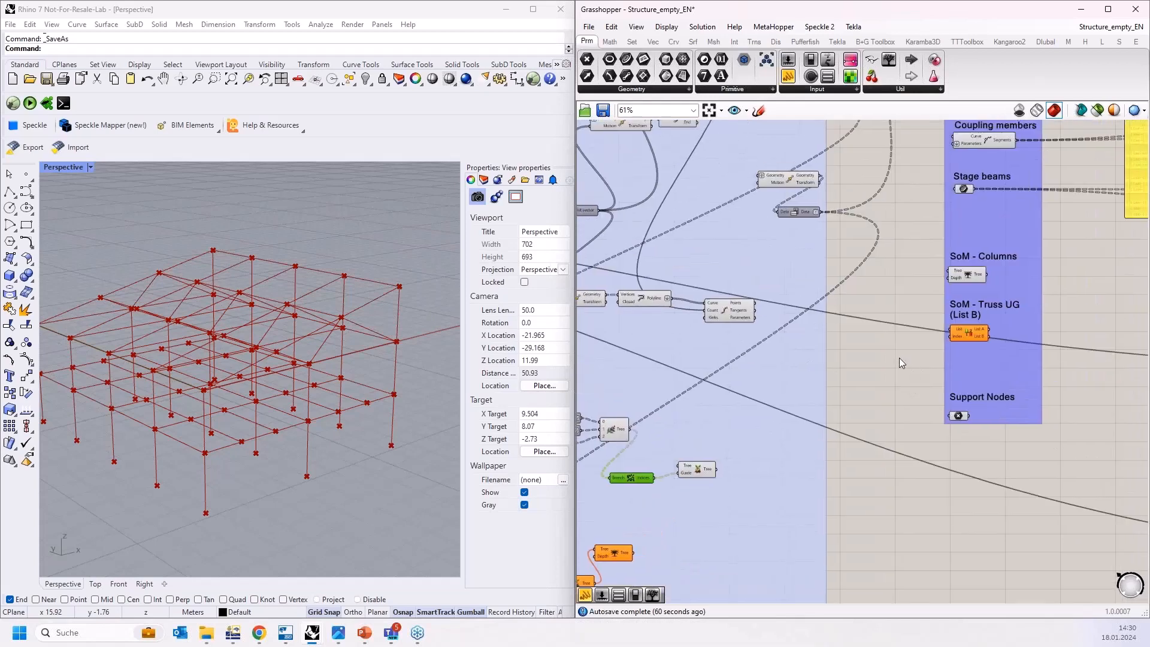
{"action": "left_click", "coordinate": [699, 468]}
{"action": "scroll", "coordinate": [918, 331], "scroll_direction": "up", "scroll_amount": 5}
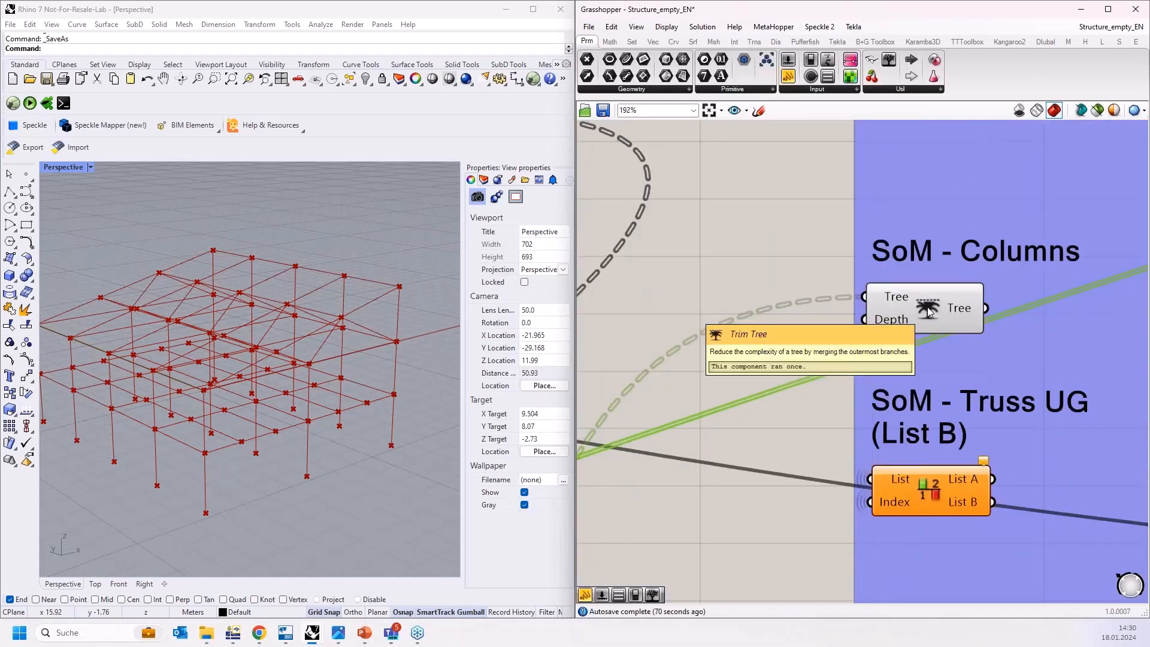
{"action": "right_click_drag", "start_coordinate": [927, 310], "coordinate": [853, 326]}
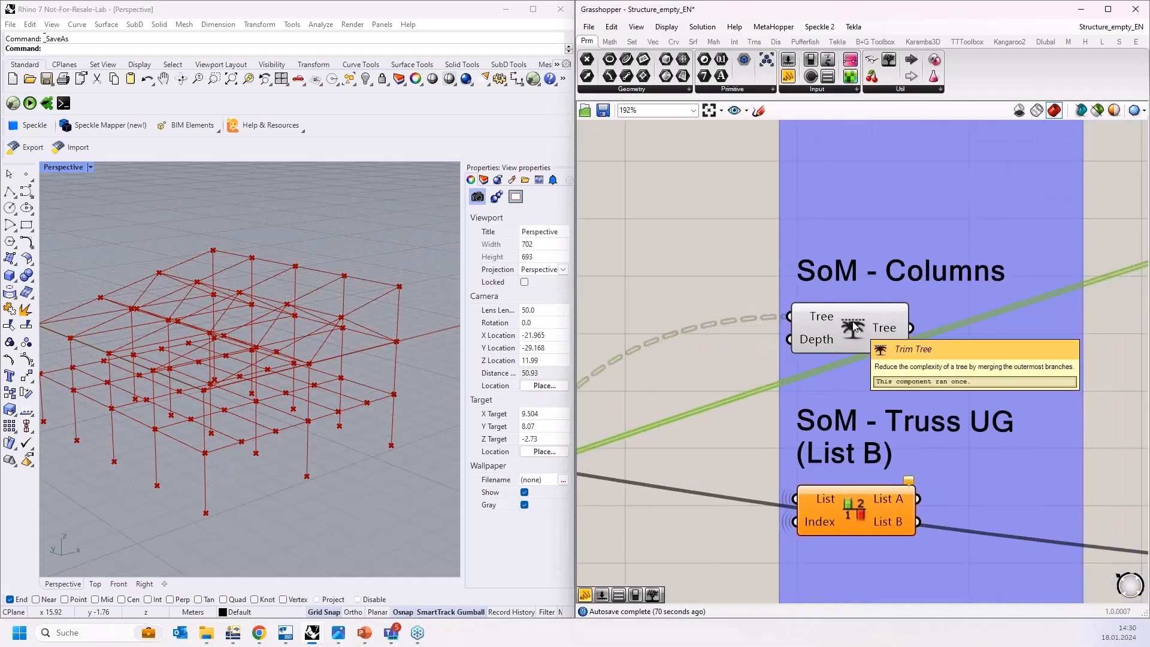
Add a temporary panel on the SoM - Columns Trim Tree output, enlarge and widen it to examine the member branches, and delete it.
{"action": "scroll", "coordinate": [655, 300], "scroll_direction": "down", "scroll_amount": 4}
{"action": "left_click_drag", "start_coordinate": [788, 76], "coordinate": [921, 322]}
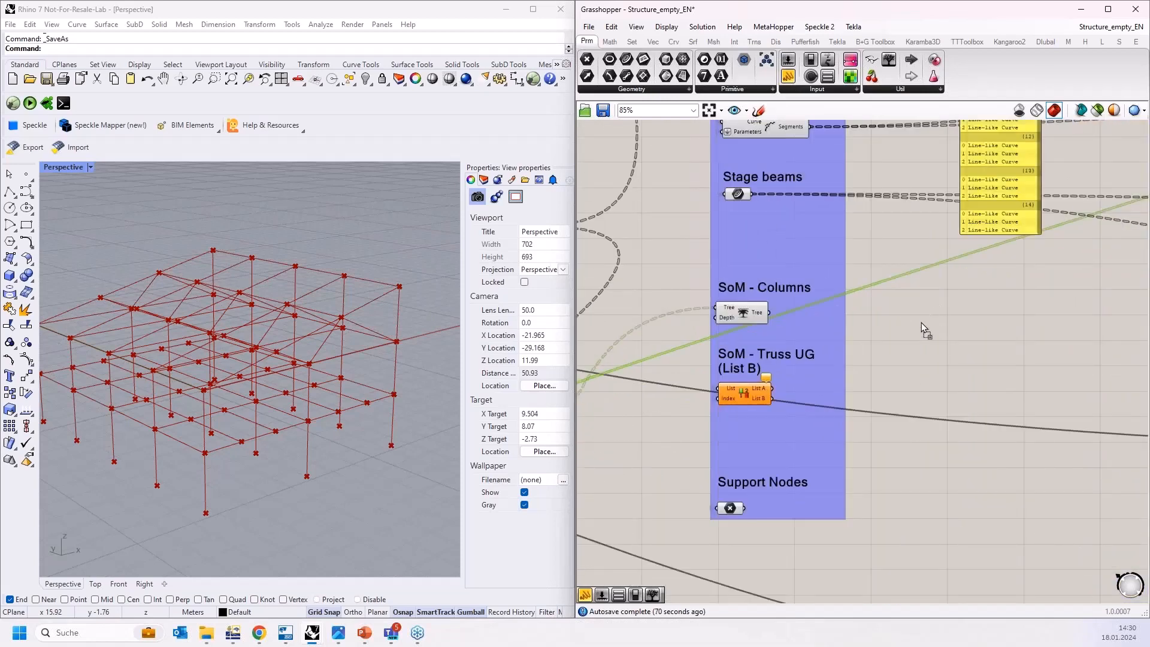
{"action": "scroll", "coordinate": [778, 311], "scroll_direction": "up", "scroll_amount": 2}
{"action": "left_click_drag", "start_coordinate": [772, 310], "coordinate": [915, 327]}
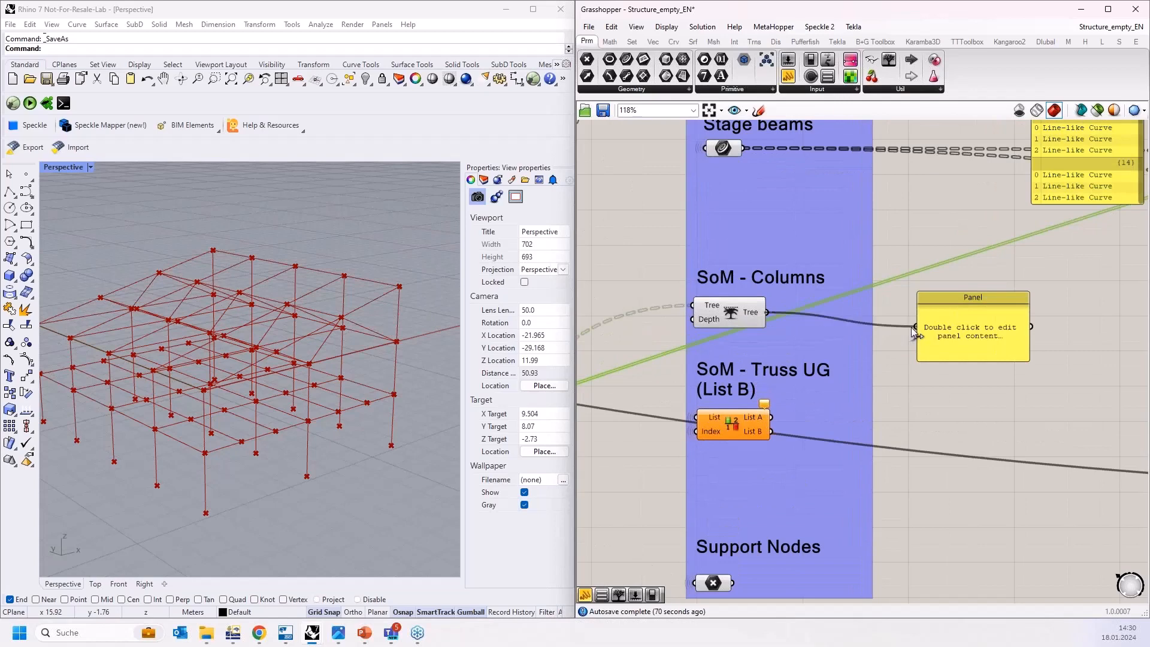
{"action": "left_click_drag", "start_coordinate": [982, 363], "coordinate": [978, 561]}
{"action": "left_click_drag", "start_coordinate": [978, 448], "coordinate": [966, 403]}
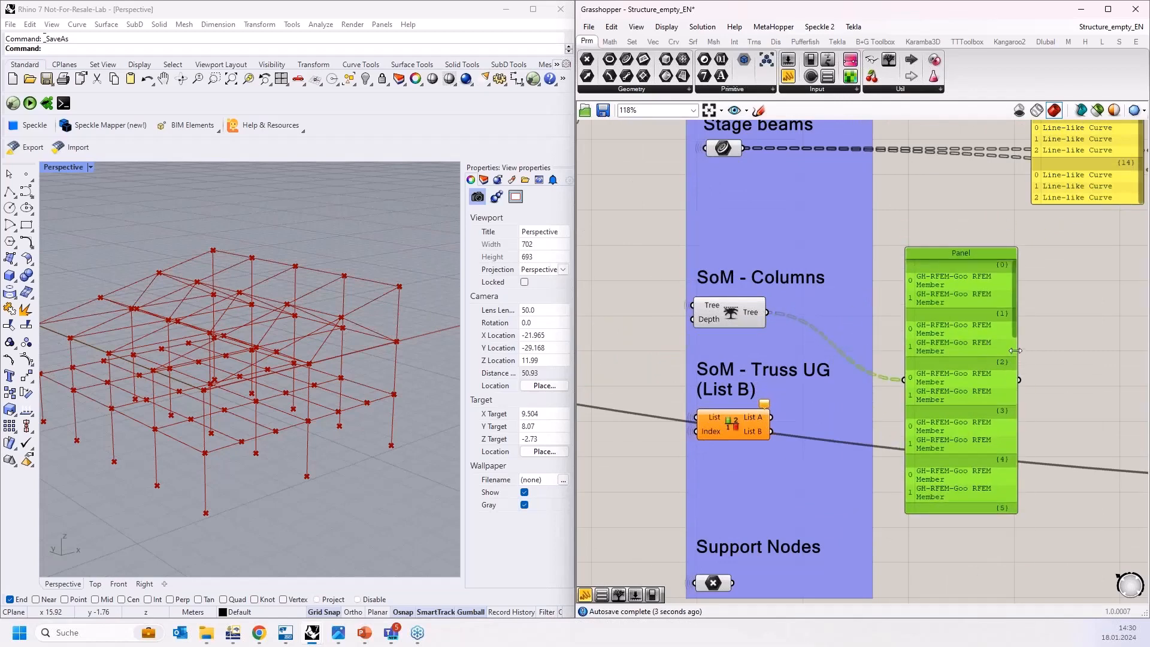
{"action": "left_click_drag", "start_coordinate": [1016, 350], "coordinate": [1066, 350]}
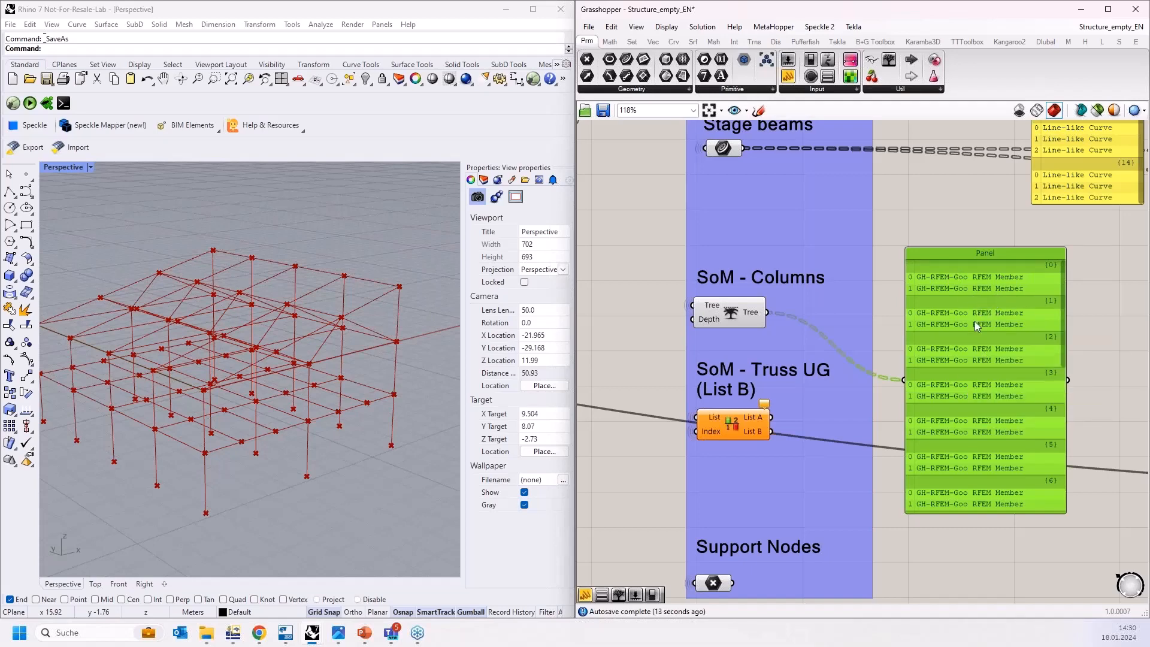
{"action": "scroll", "coordinate": [970, 322], "scroll_direction": "down", "scroll_amount": 6}
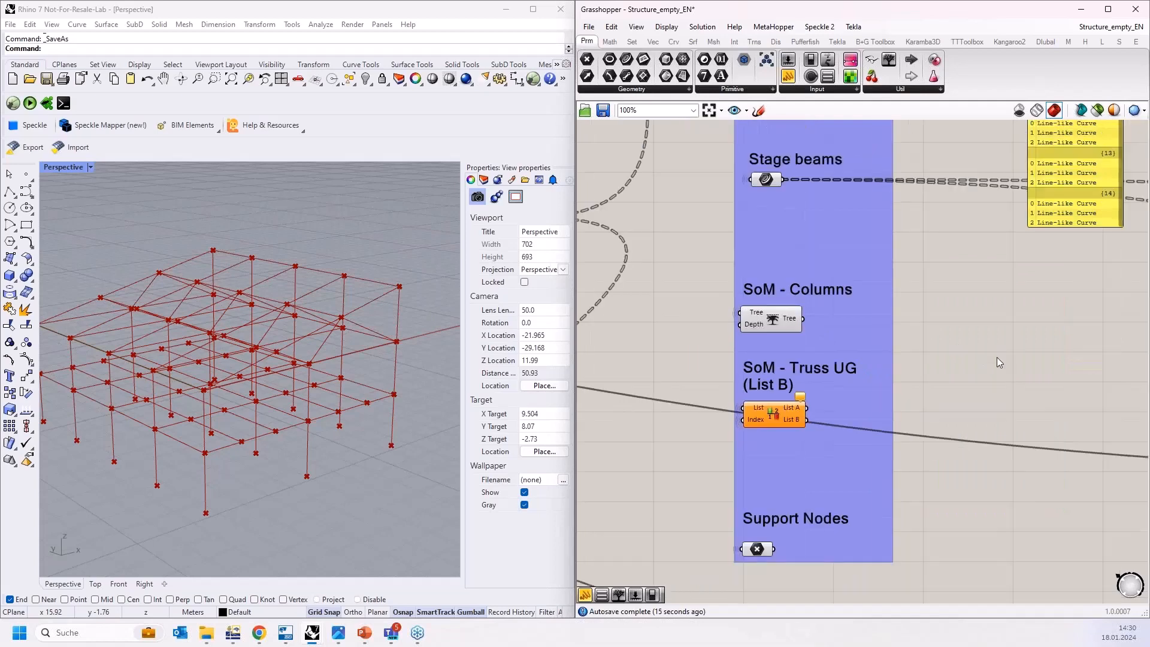
Bring the SoM - Columns member set component beside Trim Tree, connect the Tree output to Members No., and return it to the green group.
{"action": "scroll", "coordinate": [886, 364], "scroll_direction": "down", "scroll_amount": 5}
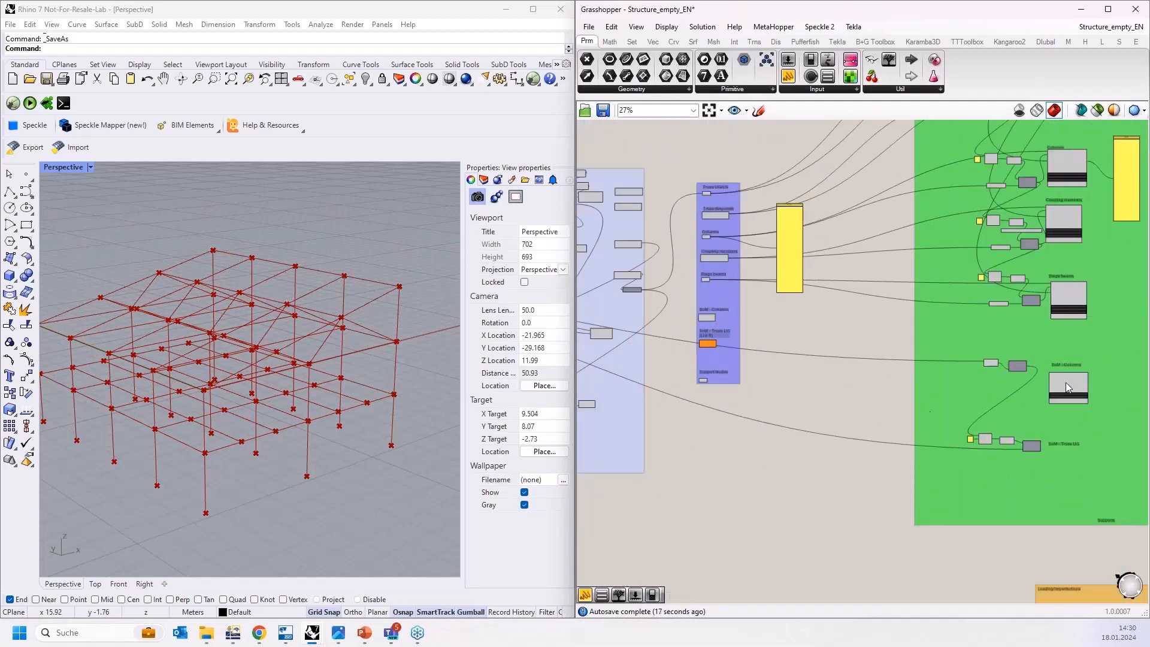
{"action": "scroll", "coordinate": [720, 319], "scroll_direction": "up", "scroll_amount": 5}
{"action": "left_click_drag", "start_coordinate": [949, 330], "coordinate": [817, 306]}
{"action": "scroll", "coordinate": [755, 309], "scroll_direction": "up", "scroll_amount": 4}
{"action": "left_click_drag", "start_coordinate": [703, 313], "coordinate": [802, 321]}
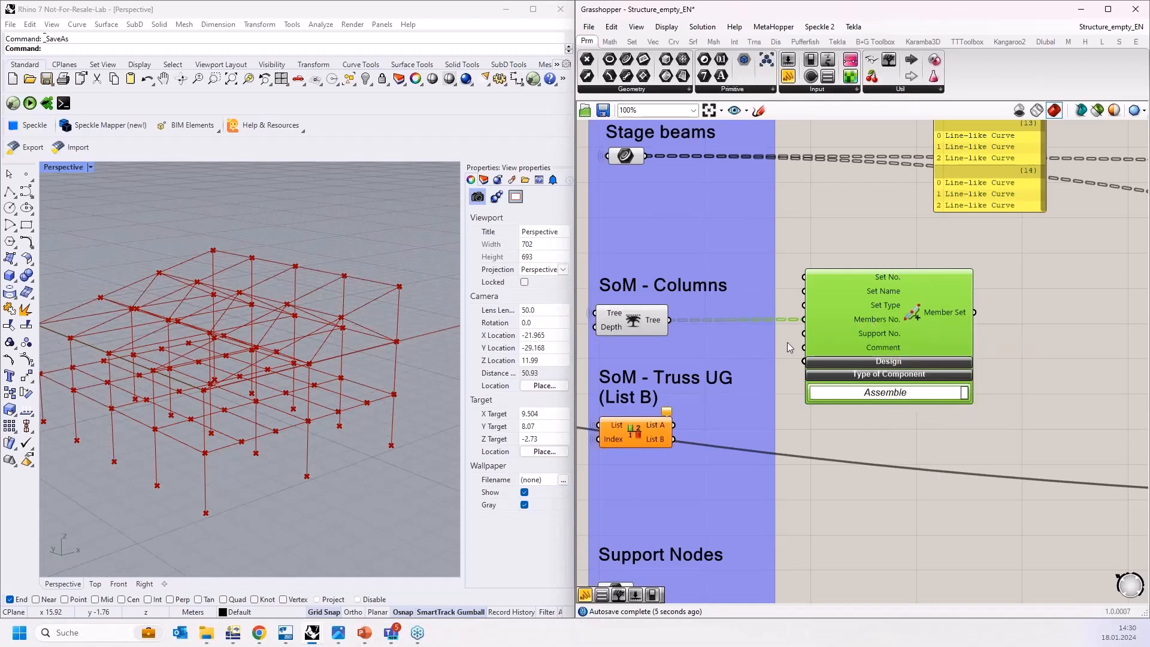
{"action": "scroll", "coordinate": [787, 342], "scroll_direction": "down", "scroll_amount": 6}
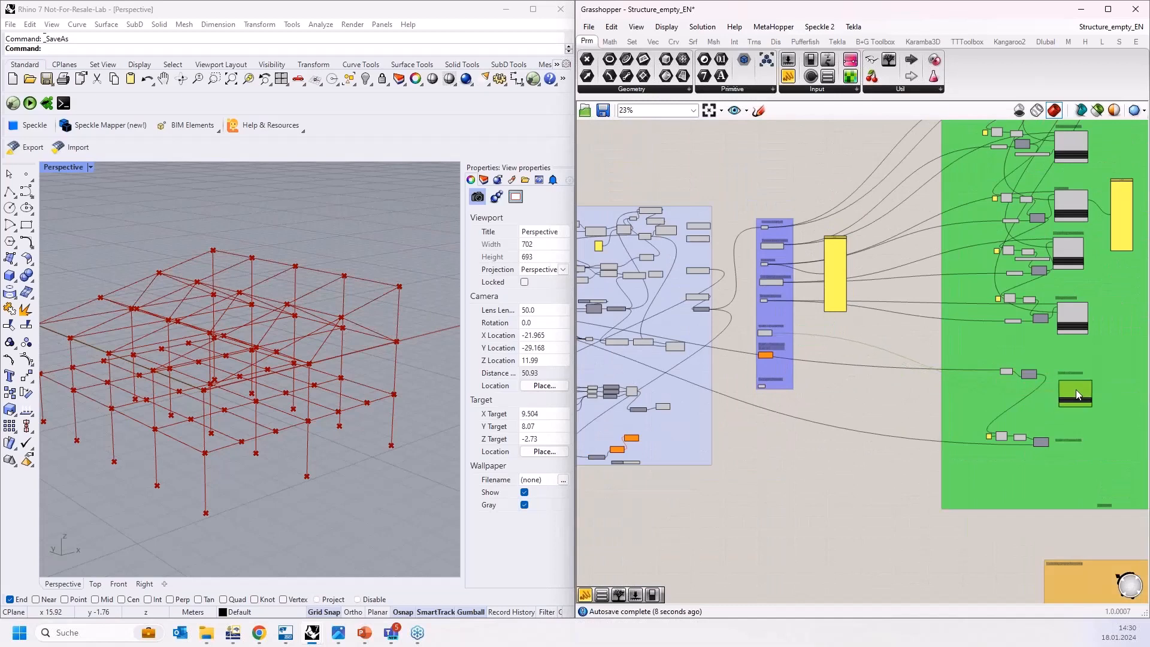
Add a Value List for the Set Type input of the SoM - Columns member set and choose SET_TYPE_CONTINUOUS.
{"action": "scroll", "coordinate": [1079, 385], "scroll_direction": "up", "scroll_amount": 7}
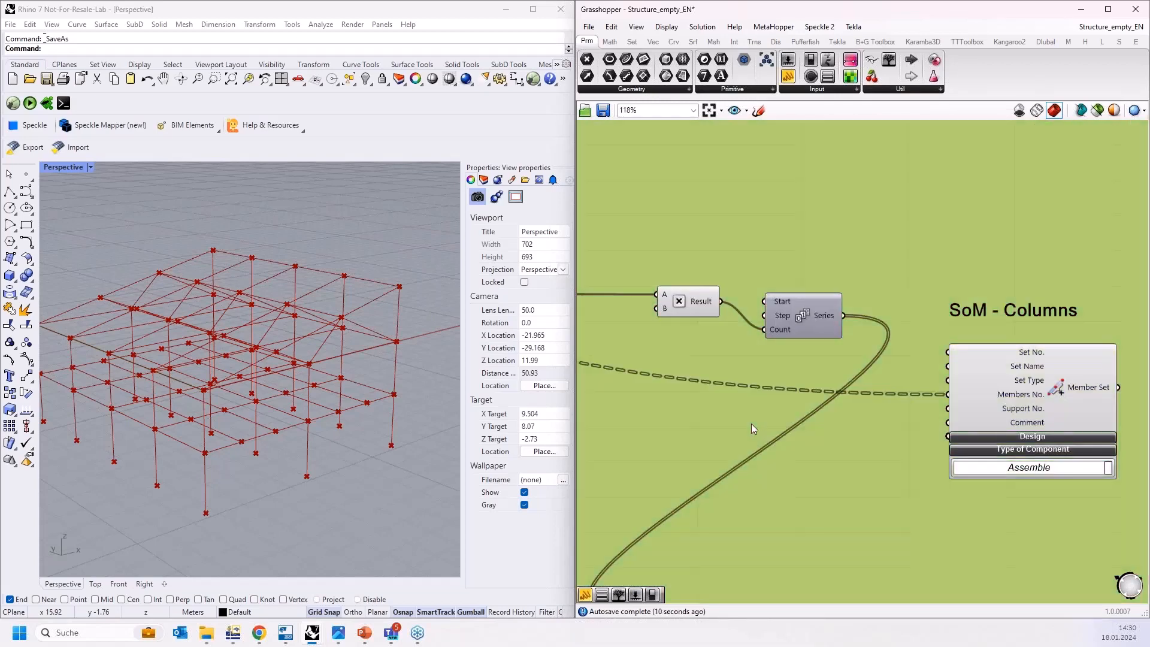
{"action": "double_click", "coordinate": [750, 422]}
{"action": "type", "text": "val"}
{"action": "key", "text": "Return"}
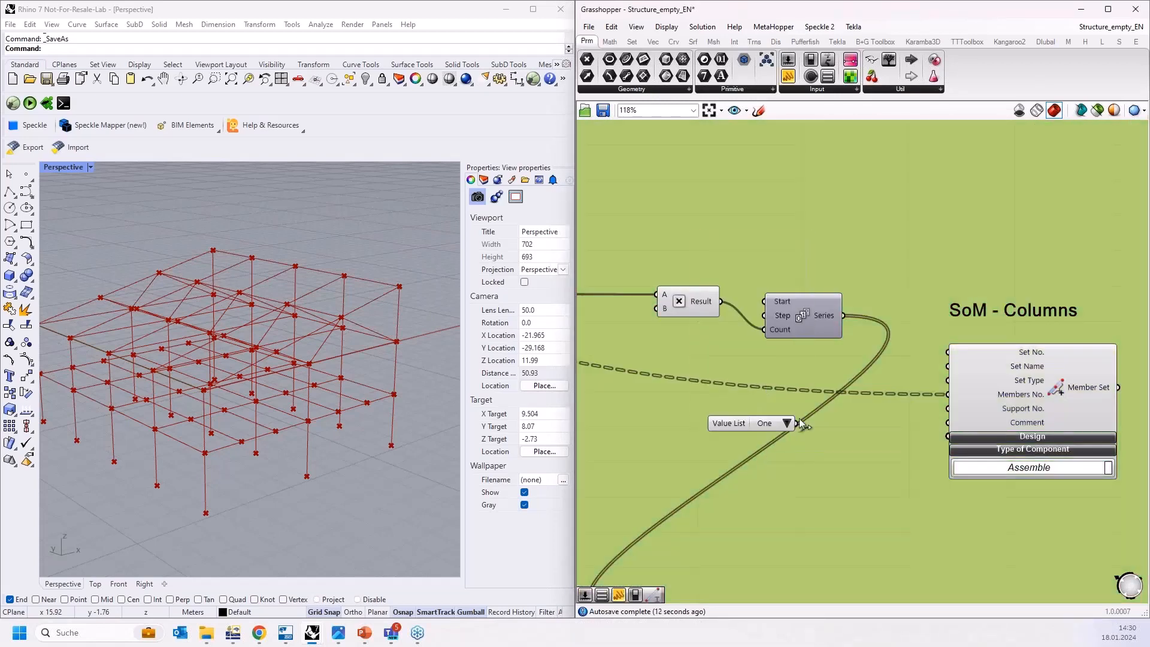
{"action": "left_click", "coordinate": [789, 422]}
{"action": "left_click_drag", "start_coordinate": [796, 421], "coordinate": [958, 383]}
{"action": "left_click_drag", "start_coordinate": [821, 422], "coordinate": [860, 379]}
{"action": "left_click", "coordinate": [890, 380]}
{"action": "left_click", "coordinate": [916, 394]}
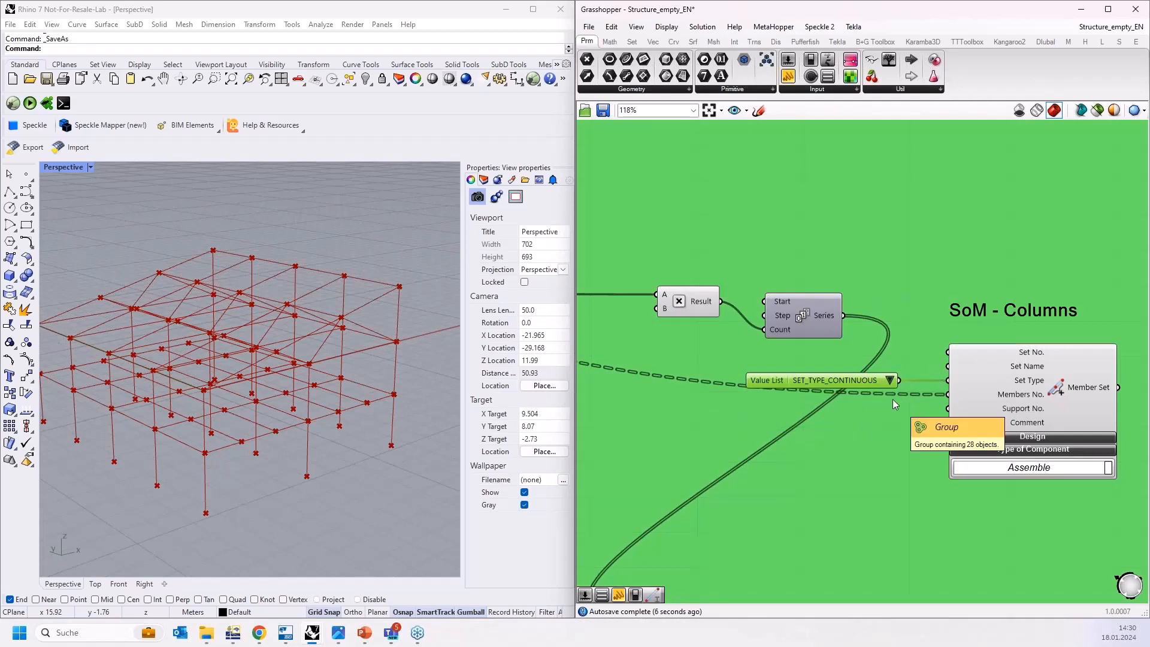
Place a second Dlubal Member Set component in the green group beneath the SoM - Truss UG title.
{"action": "scroll", "coordinate": [829, 343], "scroll_direction": "down", "scroll_amount": 3}
{"action": "scroll", "coordinate": [842, 354], "scroll_direction": "down", "scroll_amount": 2}
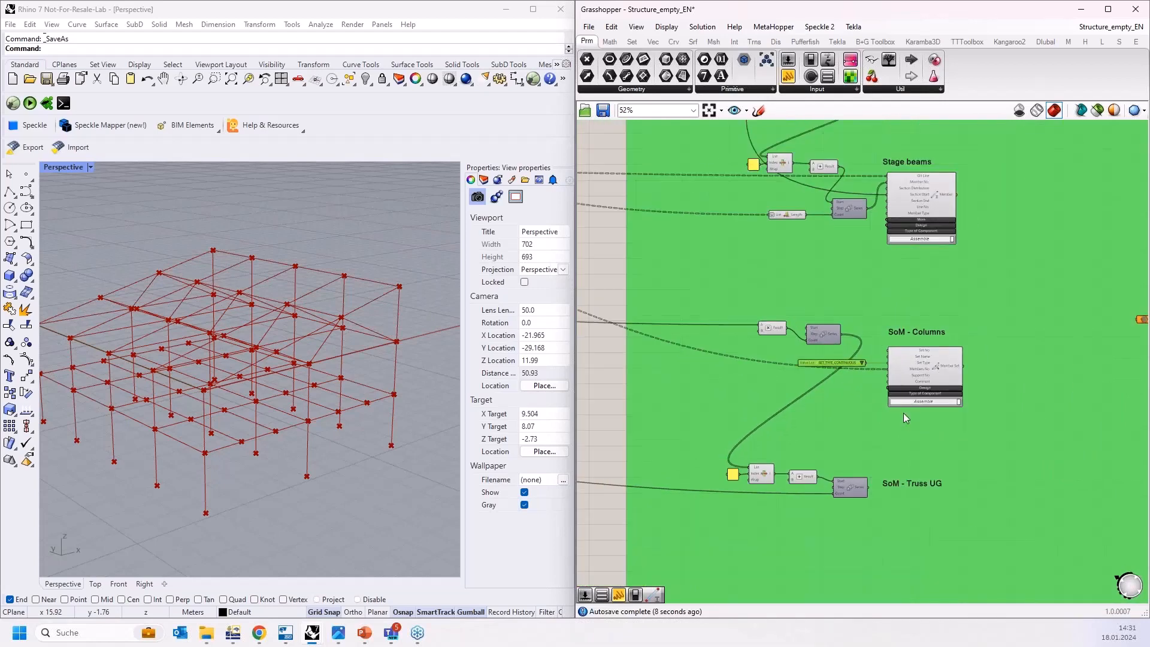
{"action": "scroll", "coordinate": [912, 473], "scroll_direction": "up", "scroll_amount": 2}
{"action": "right_click_drag", "start_coordinate": [913, 473], "coordinate": [897, 335]}
{"action": "left_click", "coordinate": [908, 239]}
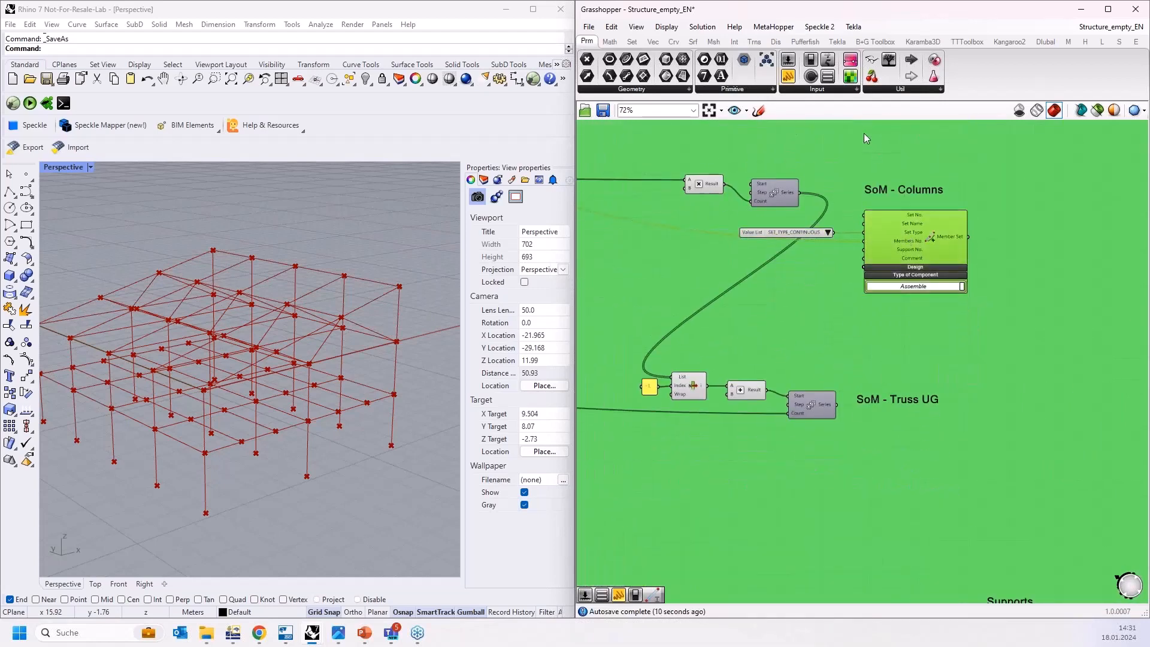
{"action": "left_click", "coordinate": [1045, 42]}
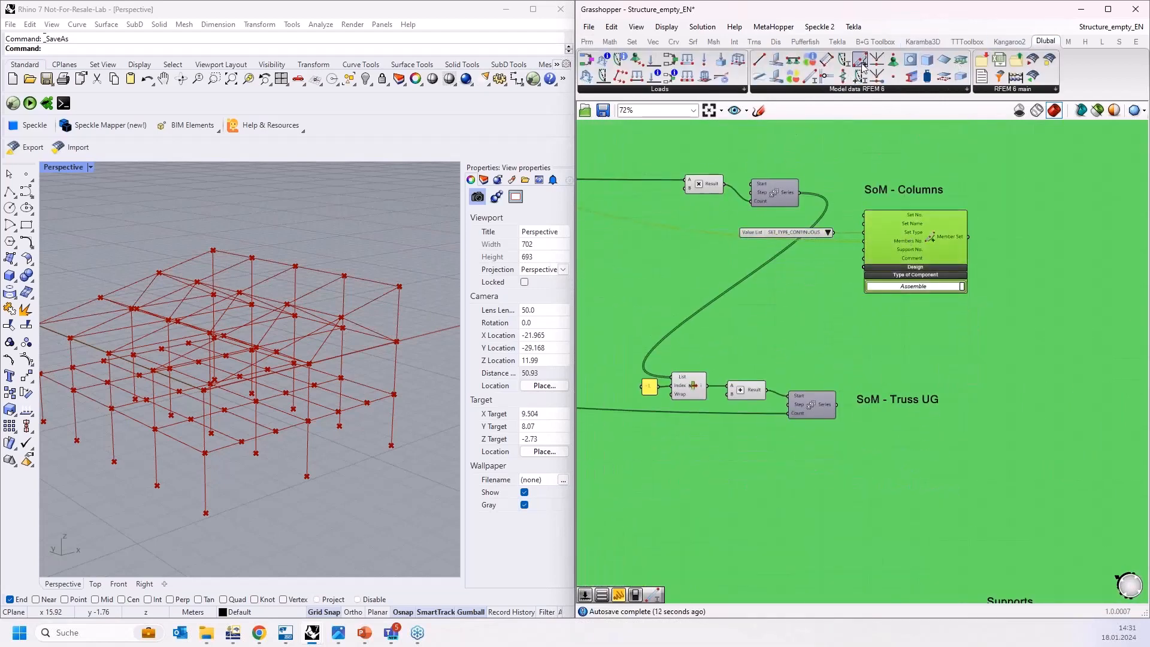
{"action": "left_click_drag", "start_coordinate": [861, 76], "coordinate": [894, 479]}
{"action": "scroll", "coordinate": [899, 467], "scroll_direction": "up", "scroll_amount": 3}
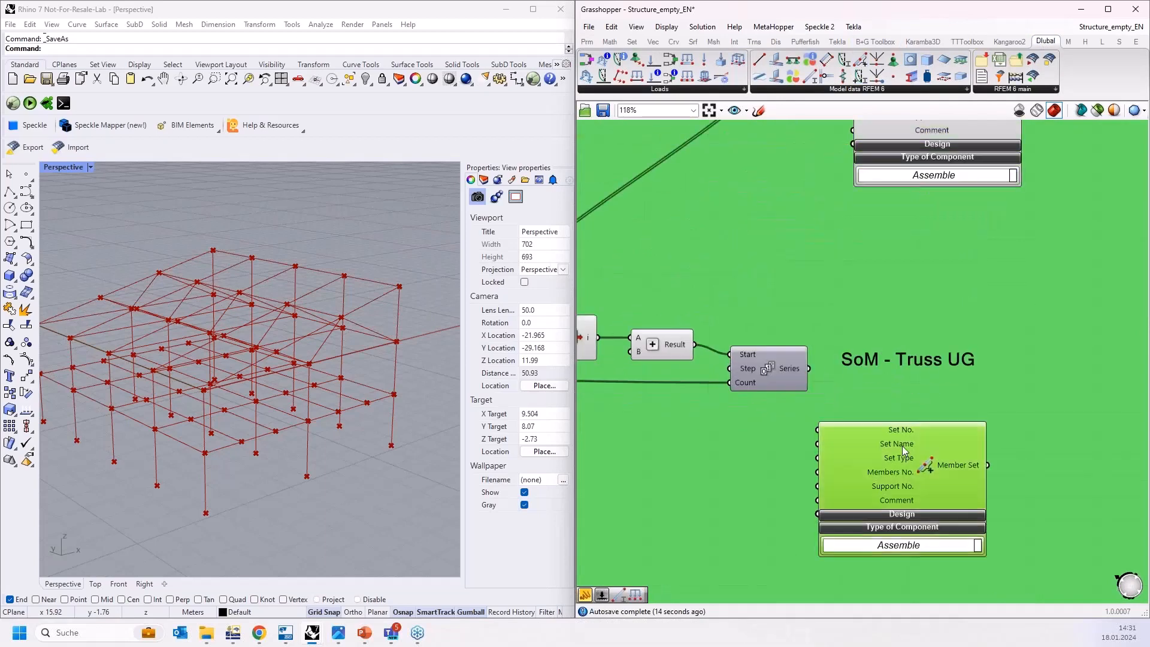
{"action": "left_click", "coordinate": [922, 448]}
Add a temporary panel on the Truss UG/LG Member output, enlarge it to examine the member list, and delete it.
{"action": "scroll", "coordinate": [923, 448], "scroll_direction": "down", "scroll_amount": 6}
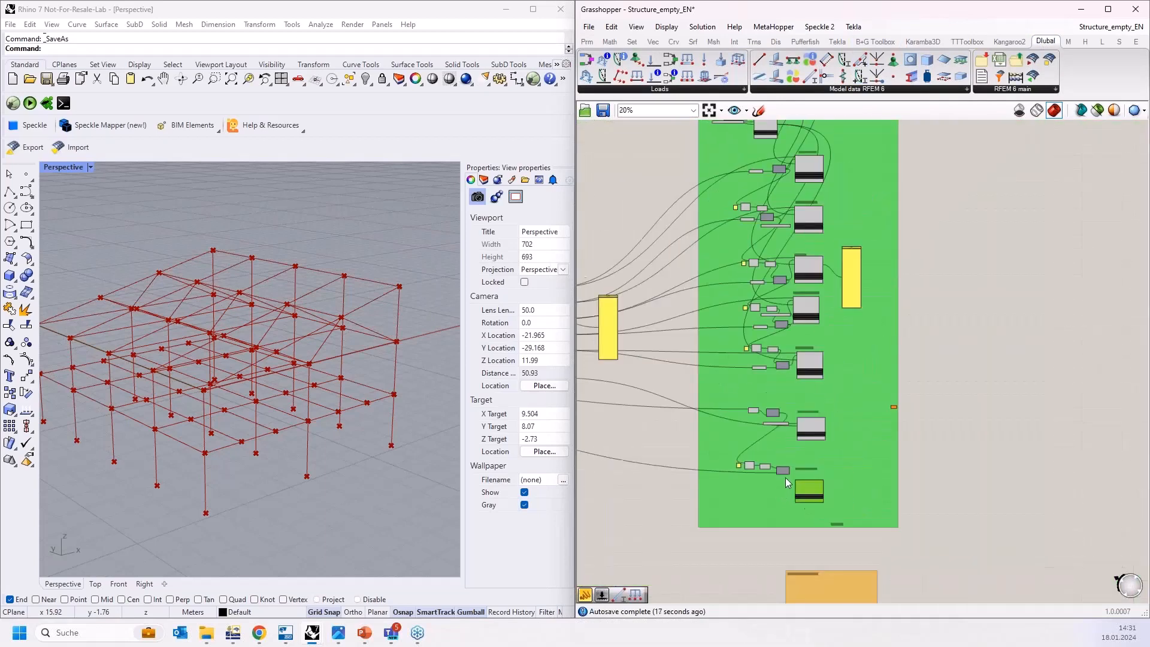
{"action": "scroll", "coordinate": [809, 297], "scroll_direction": "up", "scroll_amount": 3}
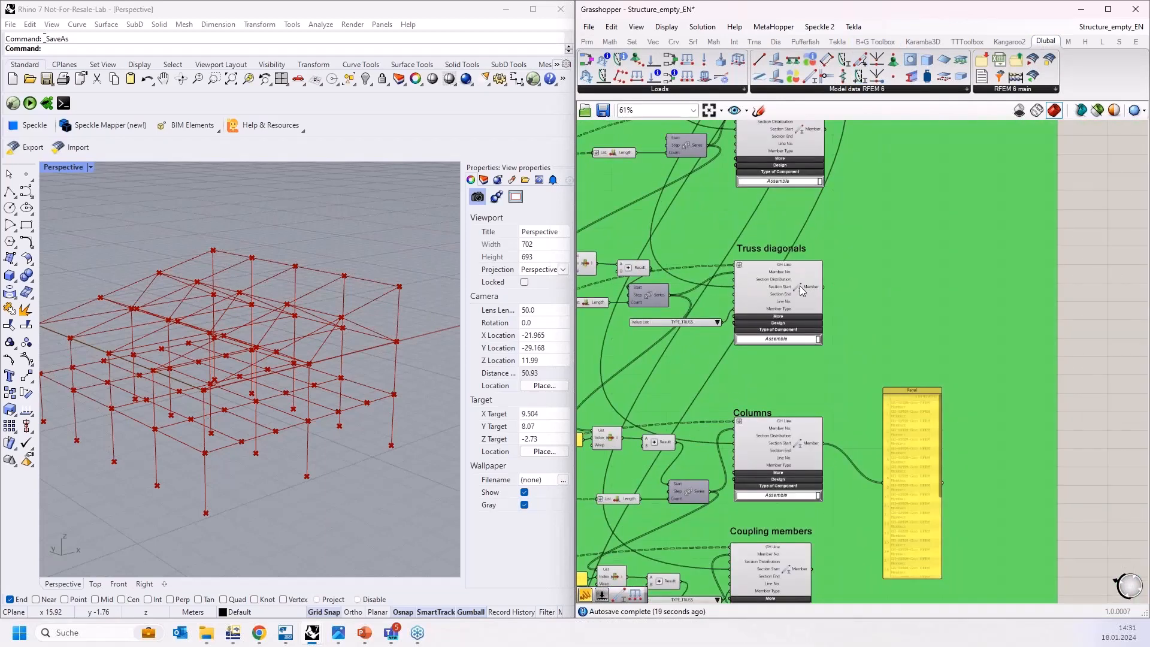
{"action": "scroll", "coordinate": [841, 234], "scroll_direction": "up", "scroll_amount": 4}
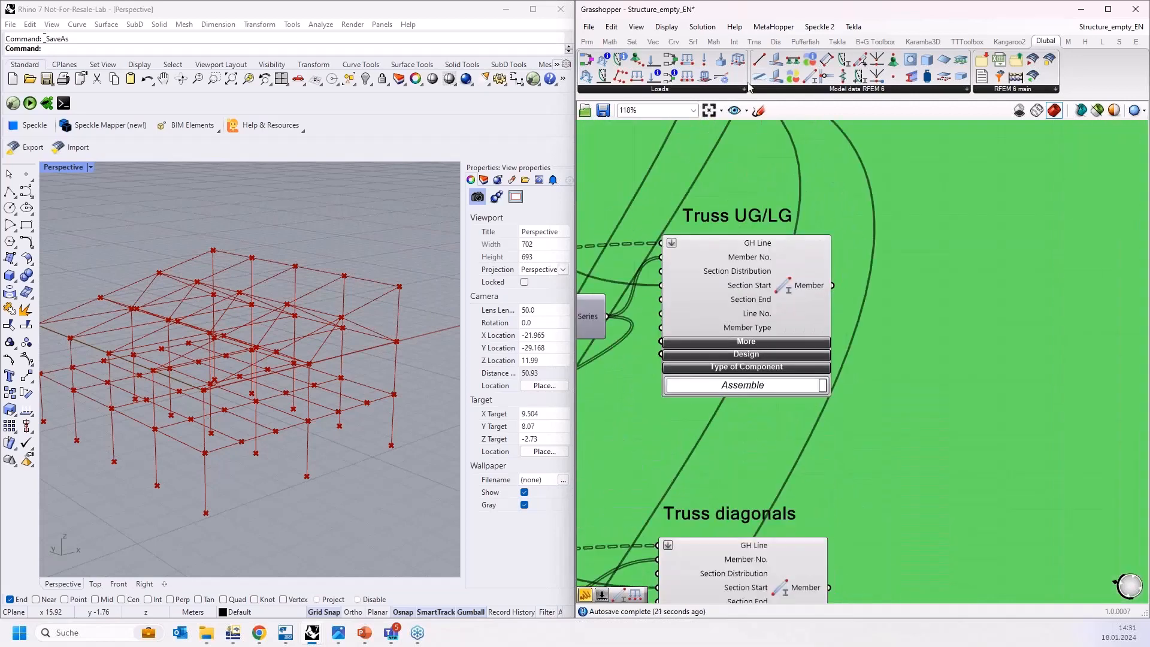
{"action": "left_click", "coordinate": [587, 41]}
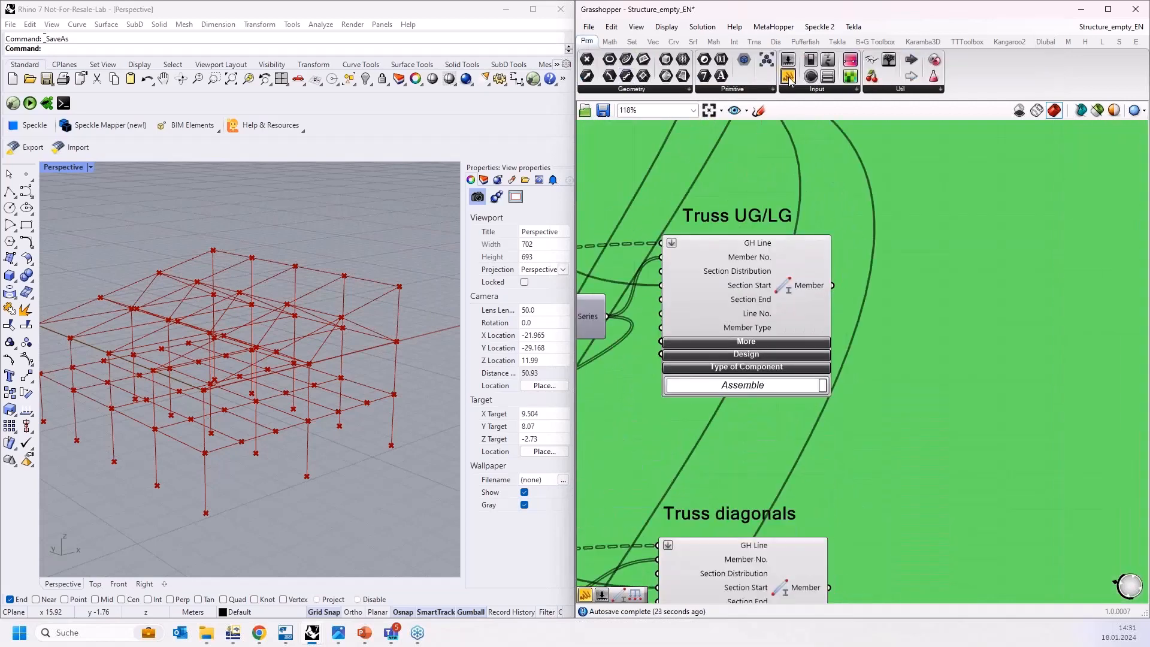
{"action": "left_click_drag", "start_coordinate": [788, 76], "coordinate": [977, 346]}
{"action": "left_click_drag", "start_coordinate": [832, 286], "coordinate": [920, 345]}
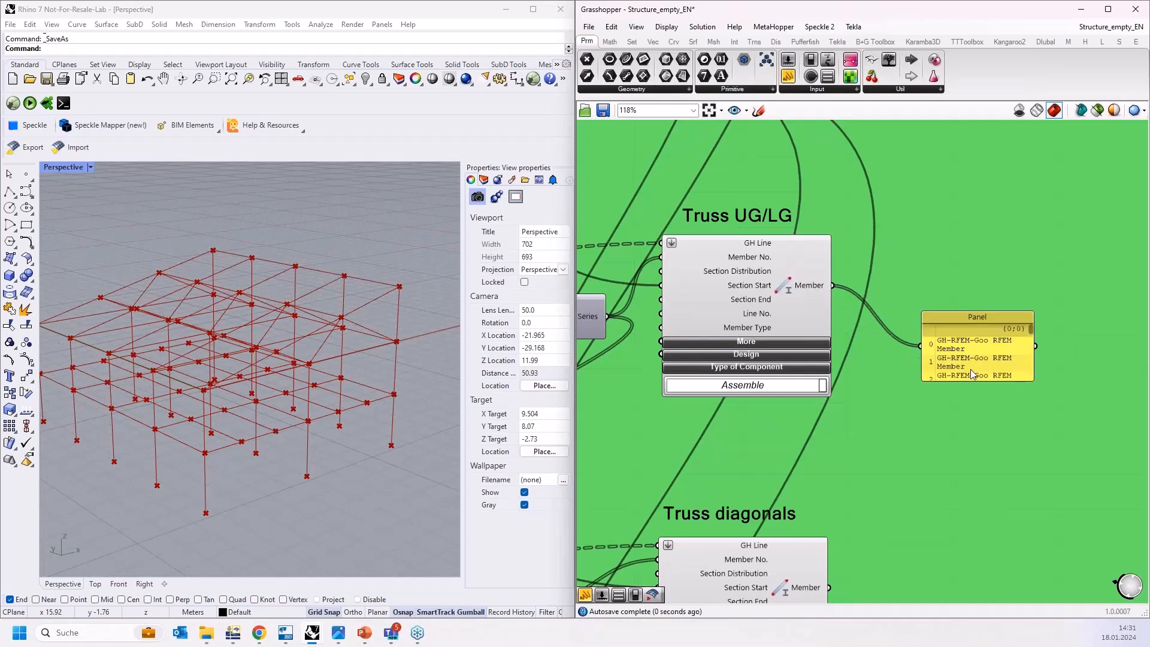
{"action": "left_click_drag", "start_coordinate": [972, 379], "coordinate": [973, 583]}
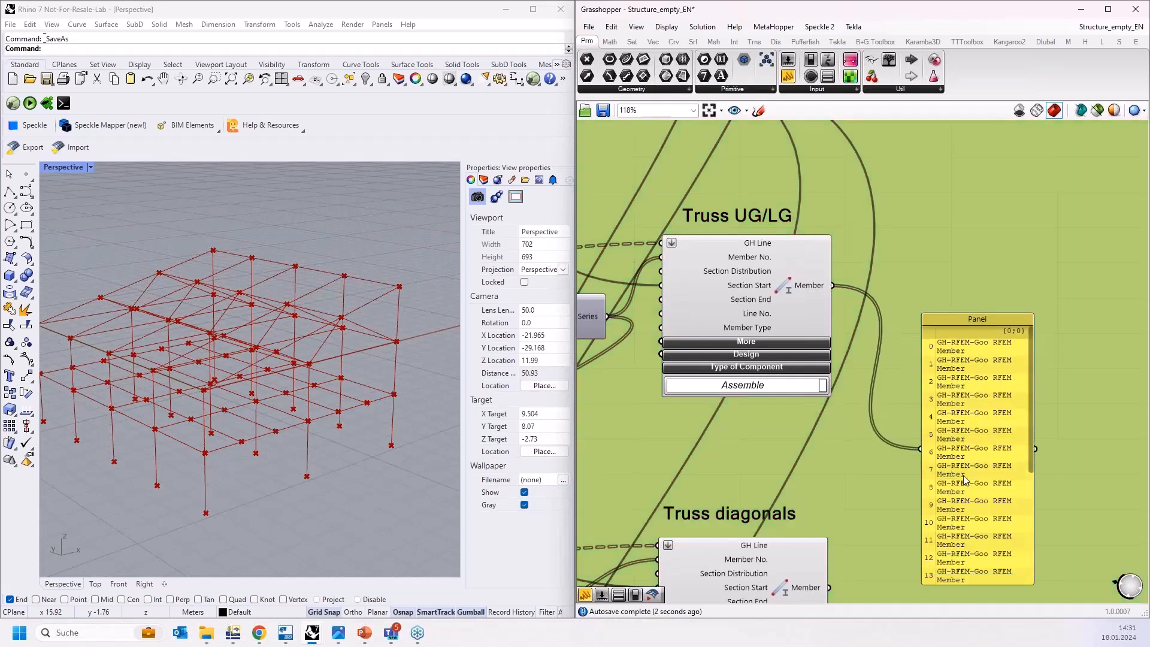
{"action": "left_click_drag", "start_coordinate": [971, 478], "coordinate": [952, 359]}
{"action": "left_click_drag", "start_coordinate": [988, 469], "coordinate": [988, 550]}
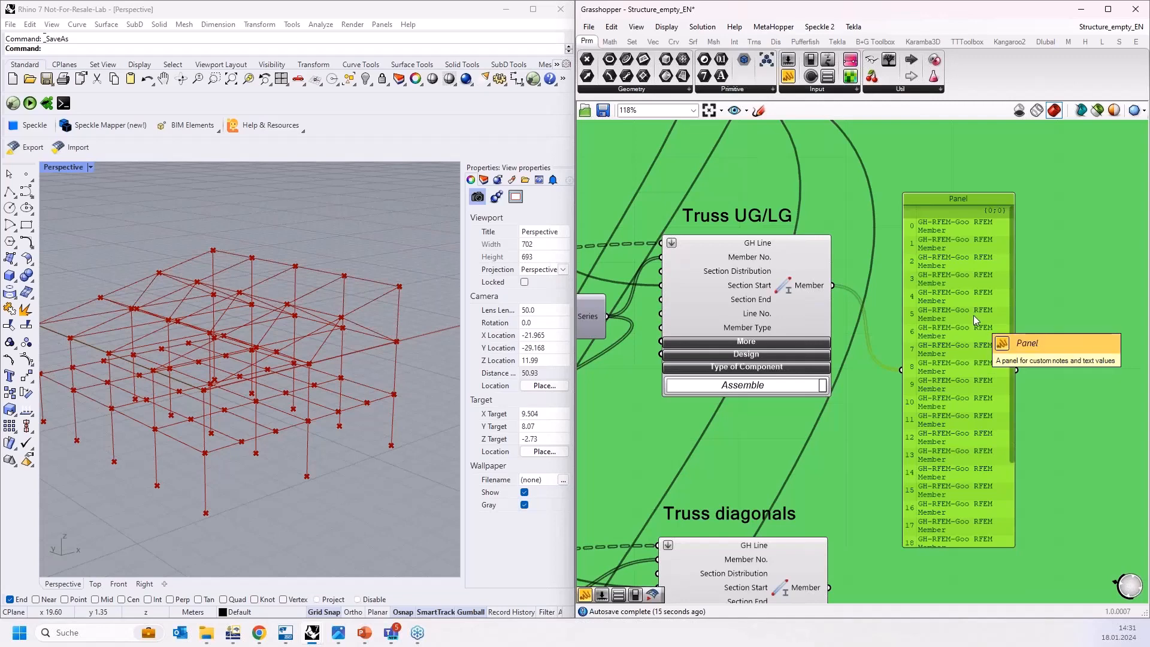
{"action": "scroll", "coordinate": [962, 311], "scroll_direction": "down", "scroll_amount": 15}
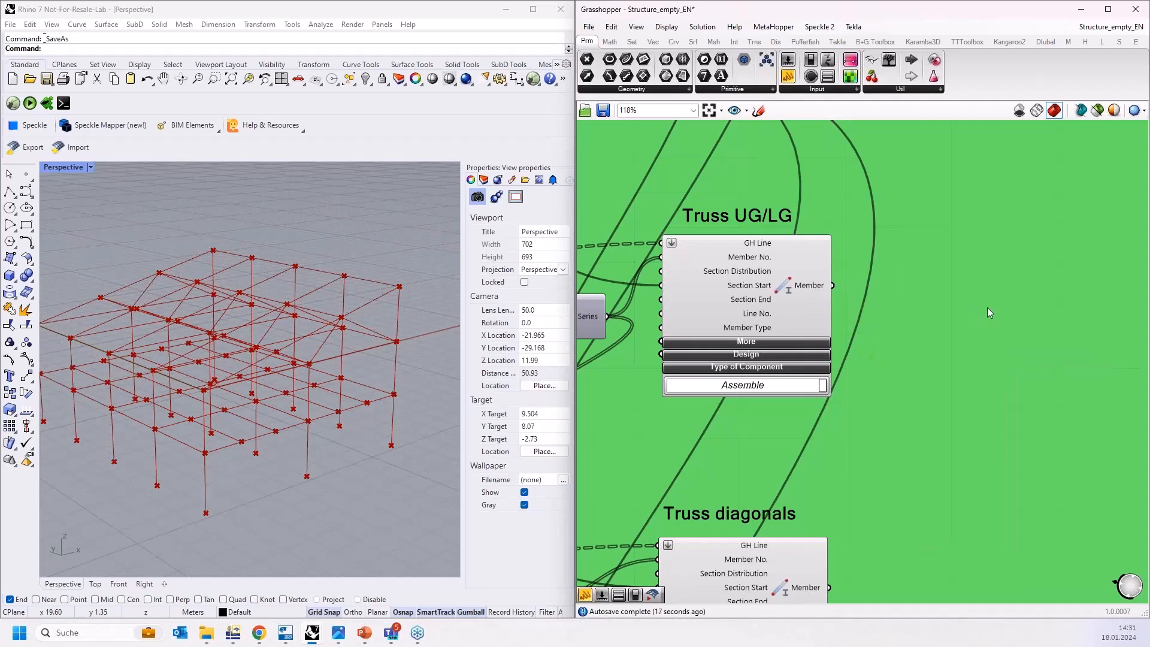
Bring the Truss UG/LG member component beside the lower Unflatten Tree, connect Member to its Tree input, and return it to the green group.
{"action": "scroll", "coordinate": [1018, 294], "scroll_direction": "down", "scroll_amount": 1}
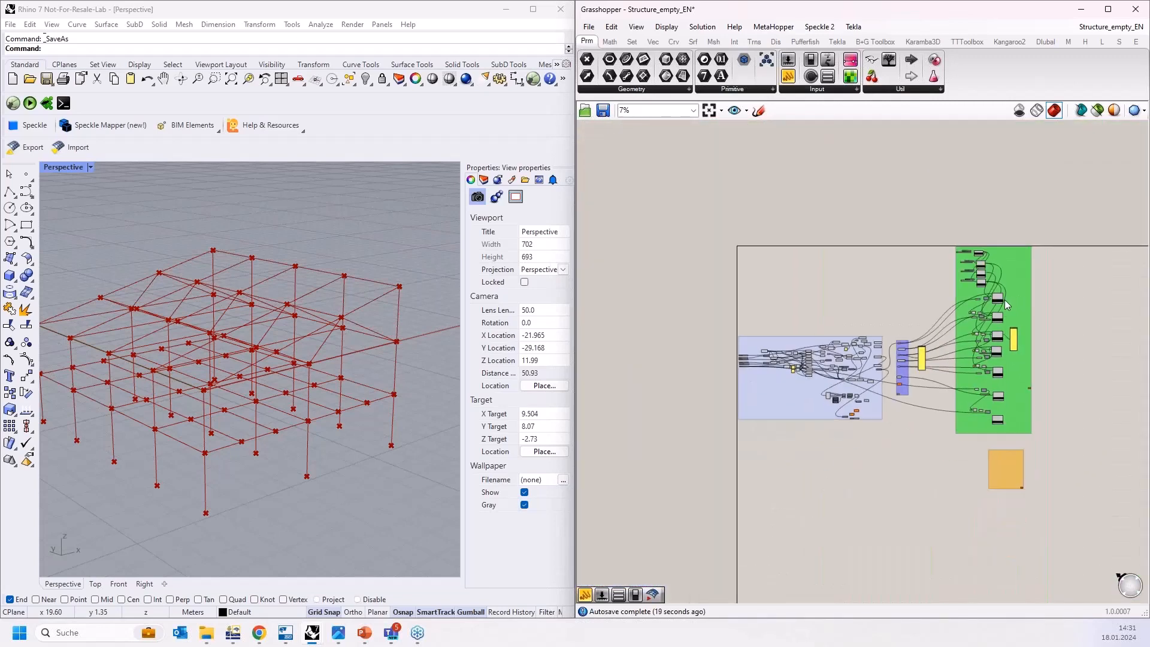
{"action": "left_click_drag", "start_coordinate": [993, 295], "coordinate": [832, 413]}
{"action": "scroll", "coordinate": [836, 417], "scroll_direction": "up", "scroll_amount": 14}
{"action": "right_click_drag", "start_coordinate": [879, 464], "coordinate": [802, 451]}
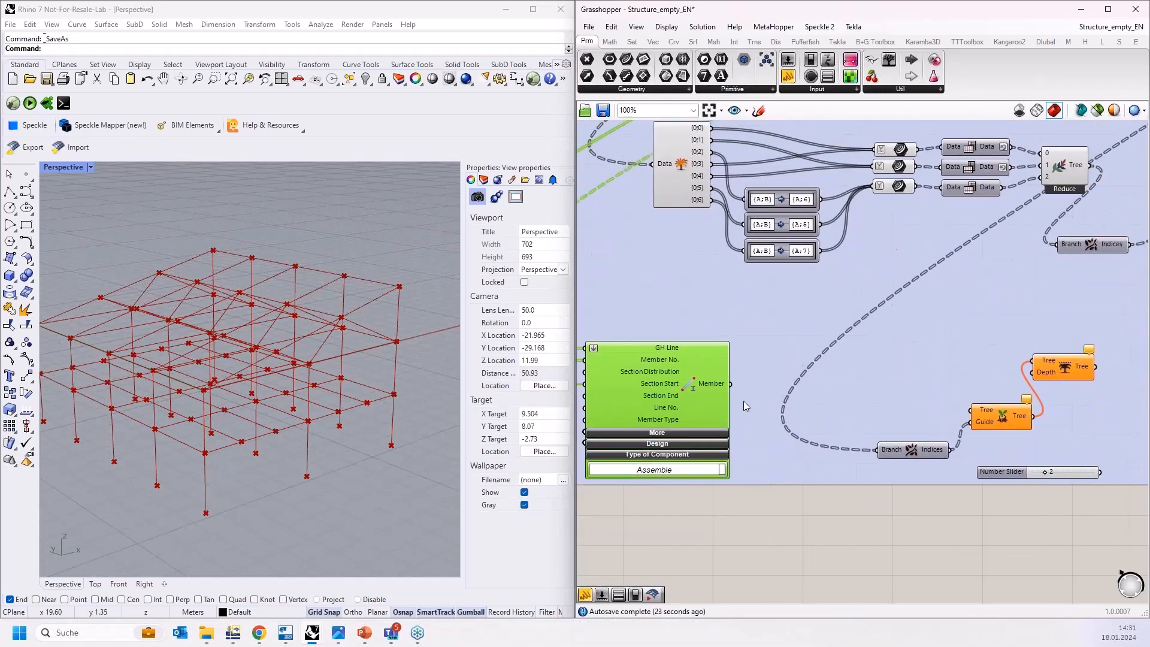
{"action": "left_click_drag", "start_coordinate": [730, 386], "coordinate": [970, 410]}
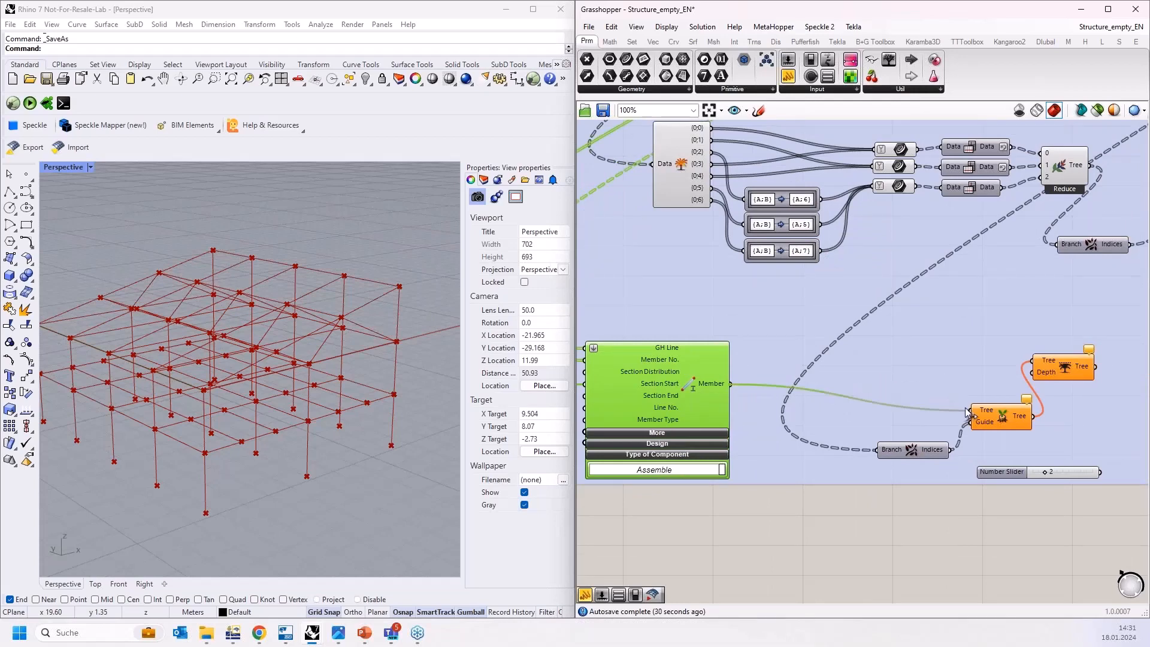
{"action": "scroll", "coordinate": [730, 460], "scroll_direction": "down", "scroll_amount": 8}
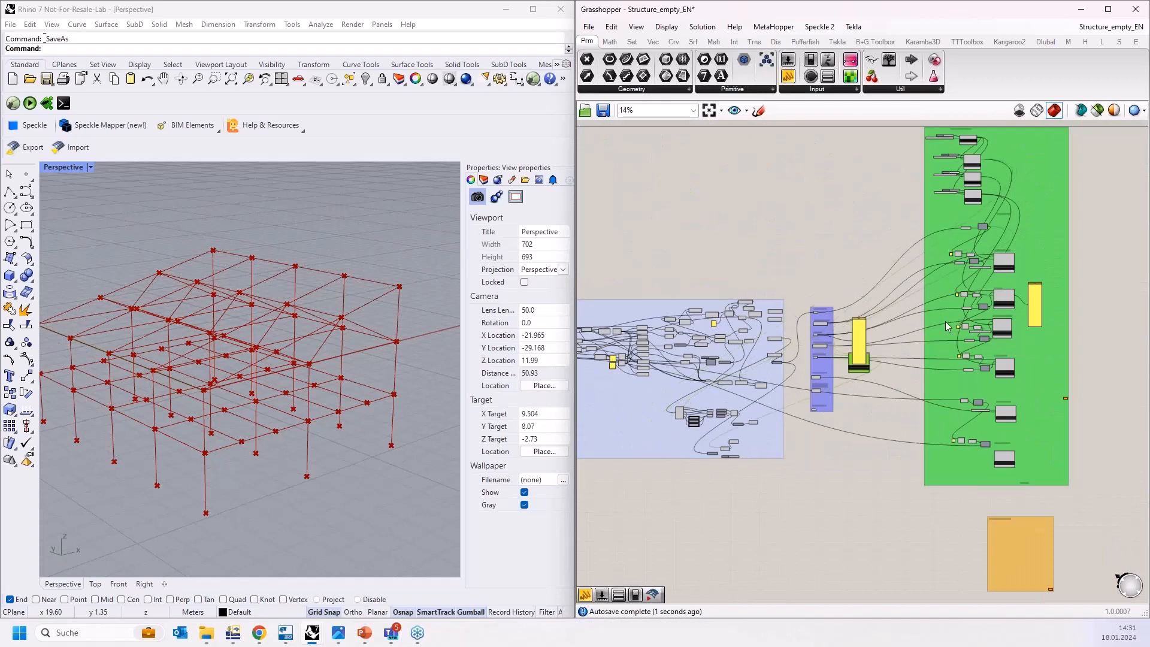
{"action": "left_click_drag", "start_coordinate": [1004, 231], "coordinate": [1004, 223]}
Trace the truss member data from the Tree Branch-guided lower Unflatten Tree through Trim Tree to the SoM - Truss UG Split List.
{"action": "scroll", "coordinate": [715, 456], "scroll_direction": "up", "scroll_amount": 8}
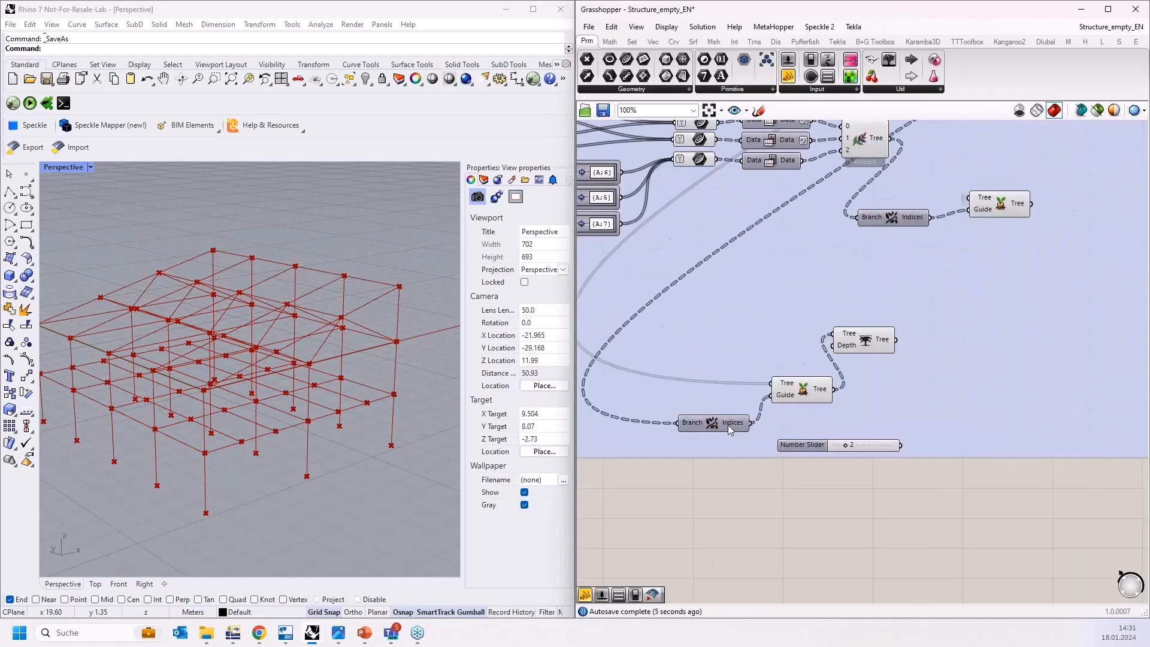
{"action": "left_click", "coordinate": [709, 428]}
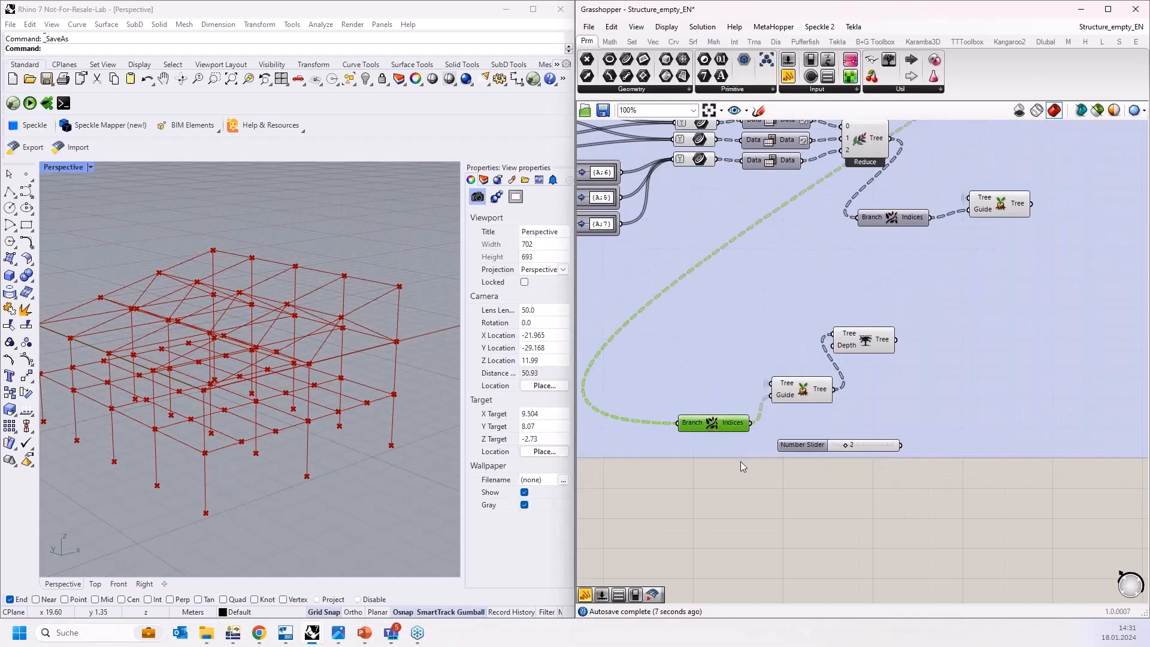
{"action": "scroll", "coordinate": [744, 468], "scroll_direction": "up", "scroll_amount": 4}
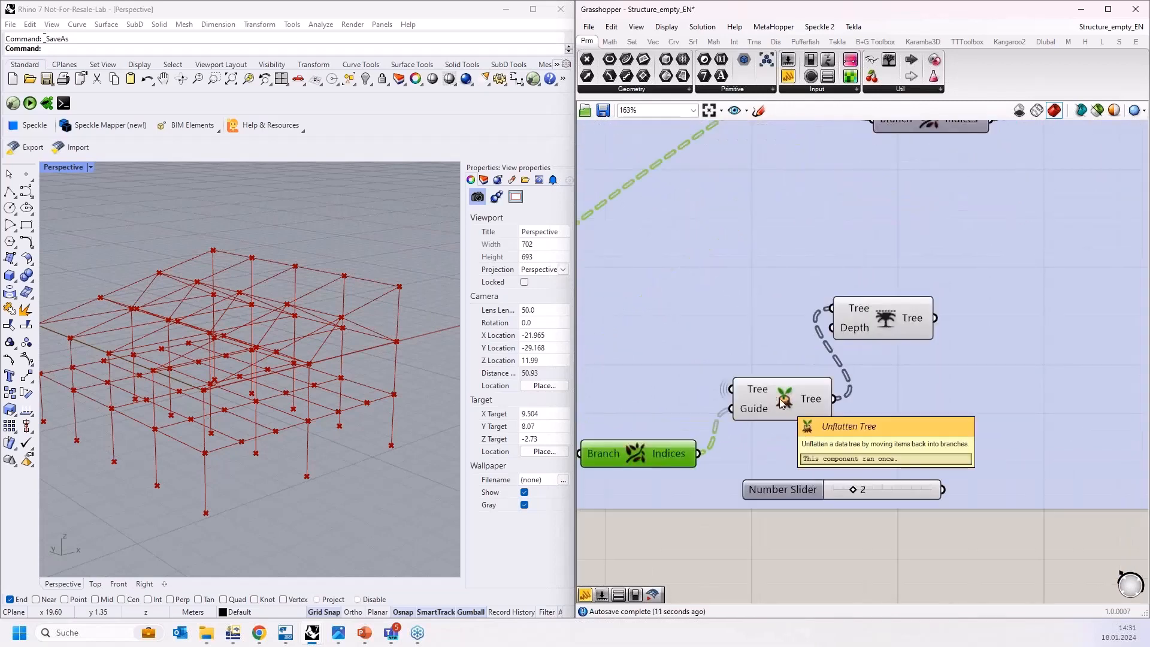
{"action": "mouse_move", "coordinate": [759, 394]}
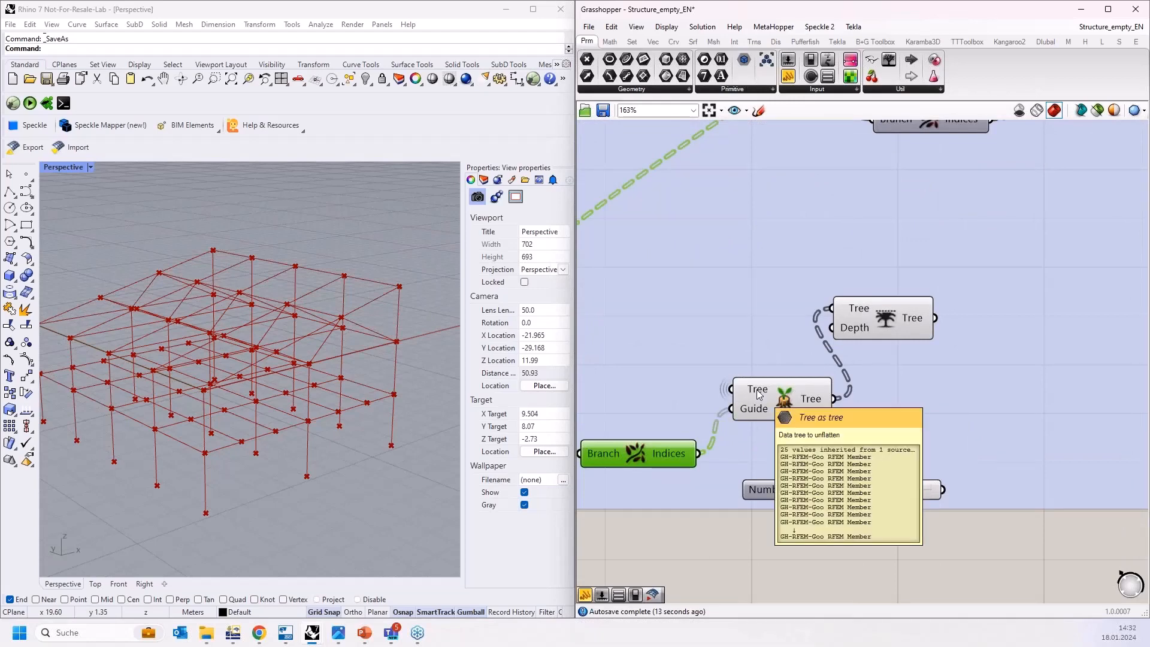
{"action": "right_click_drag", "start_coordinate": [936, 380], "coordinate": [811, 409]}
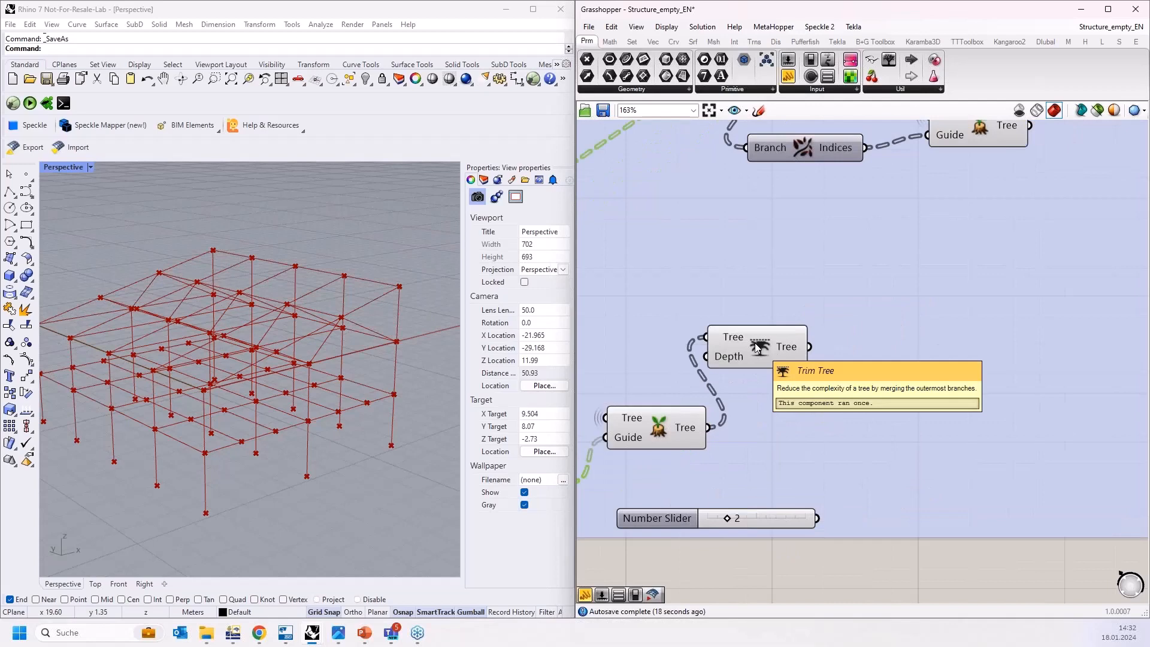
{"action": "scroll", "coordinate": [618, 413], "scroll_direction": "down", "scroll_amount": 6}
{"action": "left_click", "coordinate": [658, 393]}
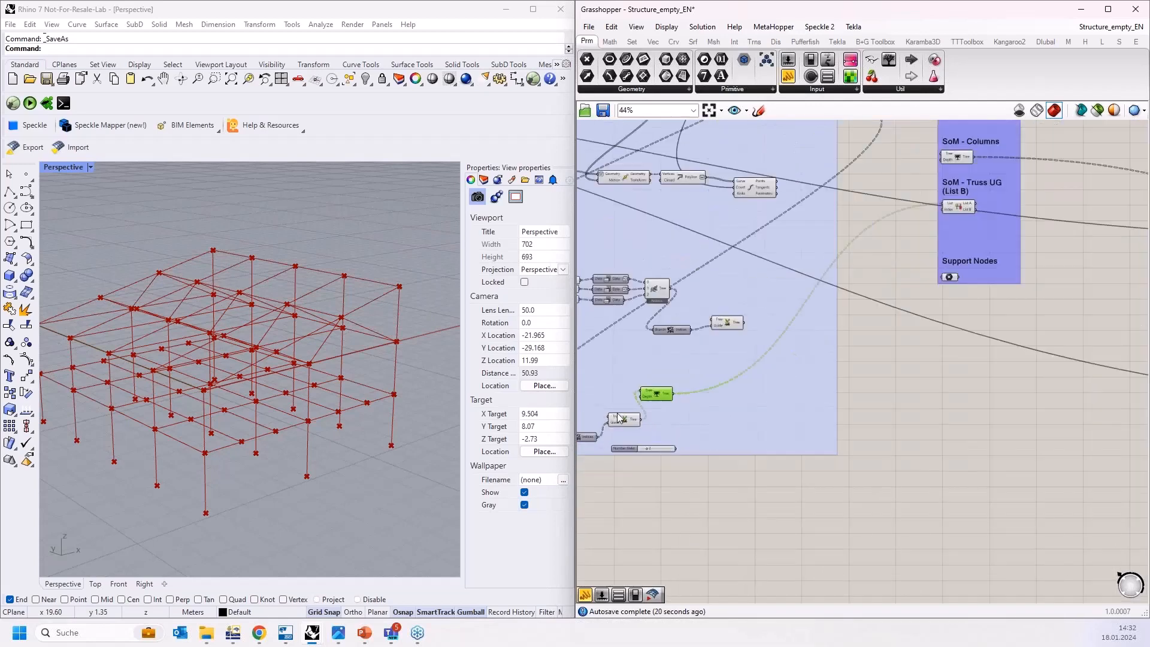
{"action": "scroll", "coordinate": [836, 392], "scroll_direction": "down", "scroll_amount": 2}
{"action": "scroll", "coordinate": [800, 353], "scroll_direction": "up", "scroll_amount": 7}
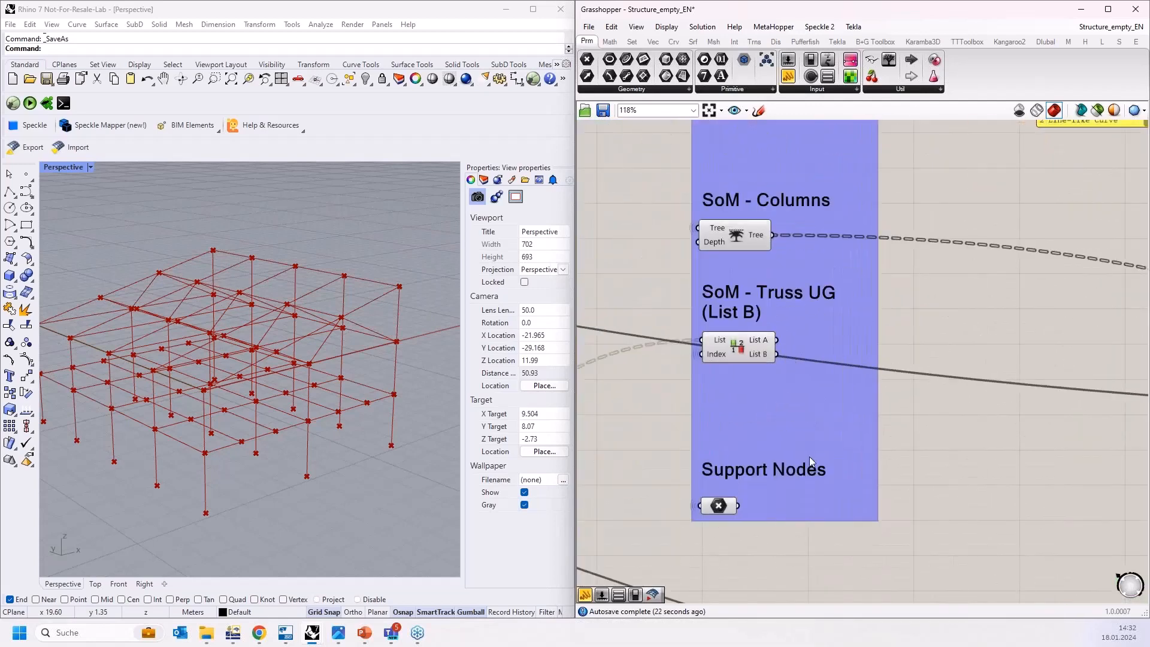
{"action": "scroll", "coordinate": [852, 425], "scroll_direction": "down", "scroll_amount": 3}
Add a temporary panel on the lower Trim Tree's output and enlarge it to examine the member branches.
{"action": "scroll", "coordinate": [639, 434], "scroll_direction": "up", "scroll_amount": 3}
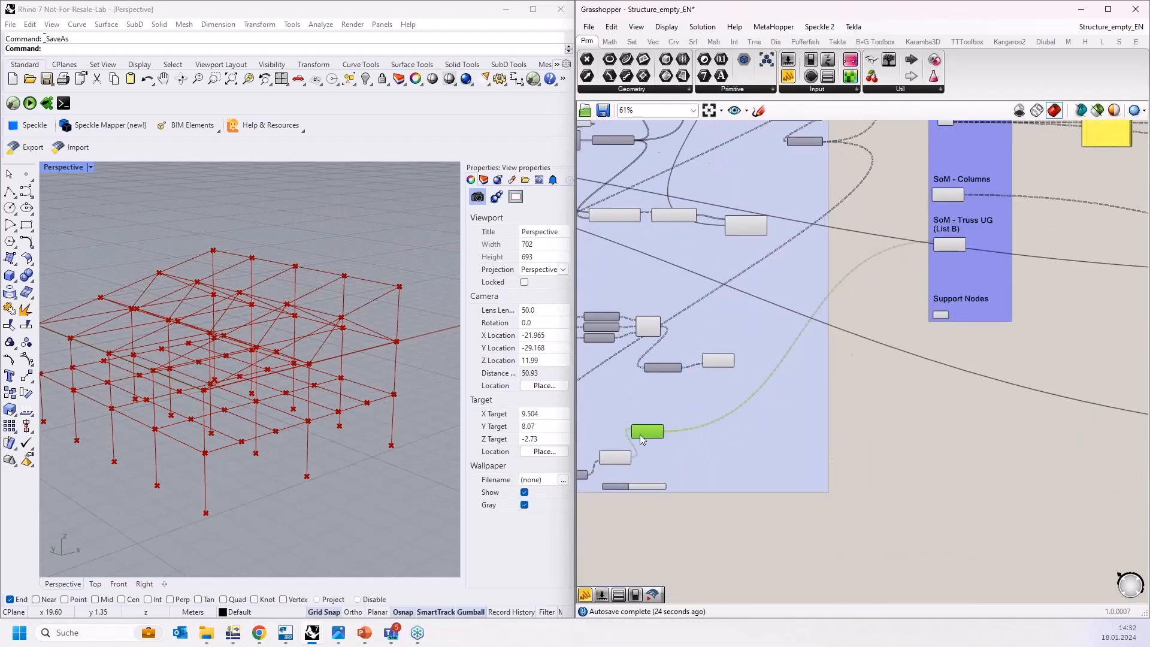
{"action": "left_click", "coordinate": [788, 76]}
{"action": "left_click", "coordinate": [961, 427]}
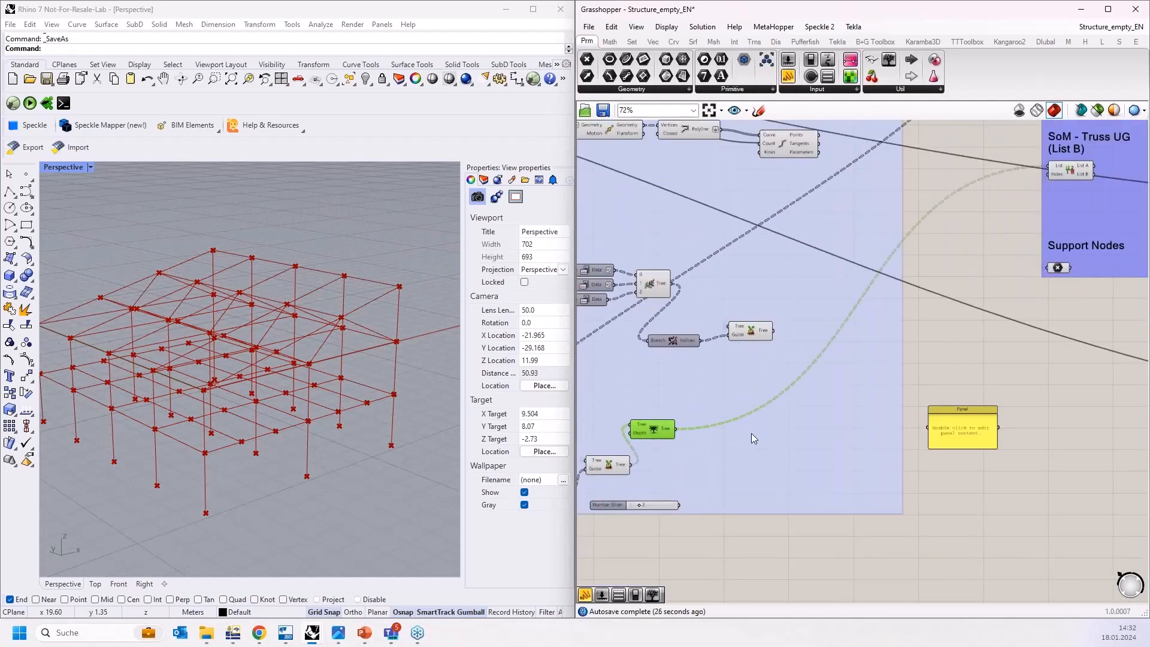
{"action": "scroll", "coordinate": [744, 434], "scroll_direction": "up", "scroll_amount": 3}
{"action": "left_click_drag", "start_coordinate": [642, 421], "coordinate": [1041, 424]}
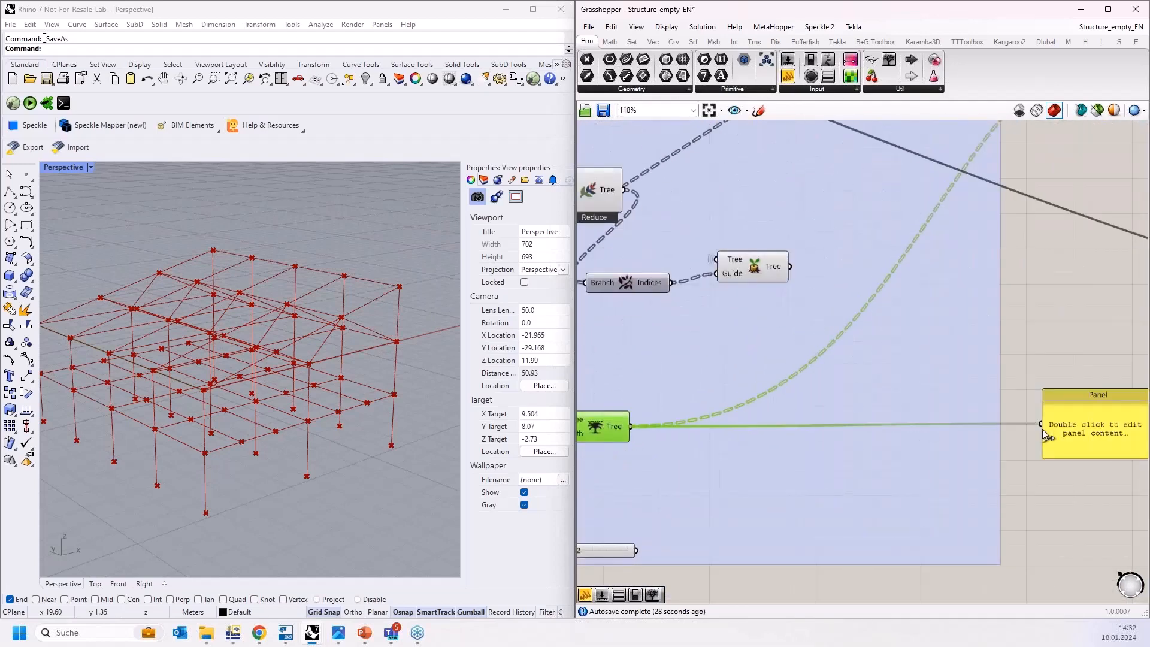
{"action": "left_click_drag", "start_coordinate": [900, 382], "coordinate": [861, 590]}
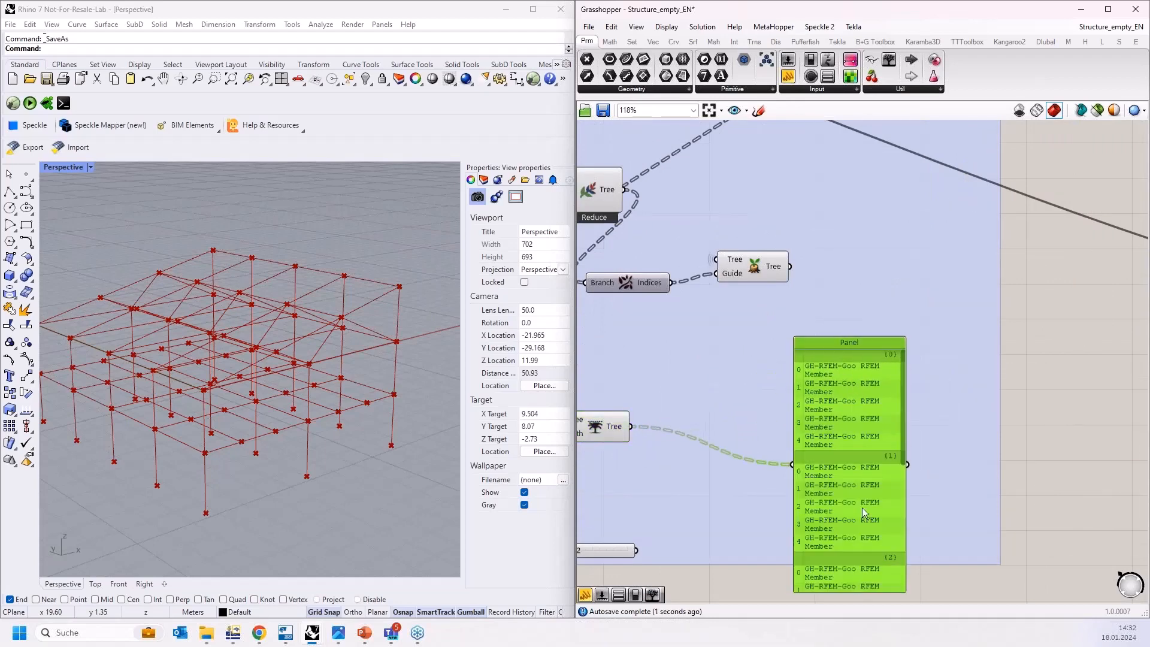
{"action": "scroll", "coordinate": [854, 296], "scroll_direction": "down", "scroll_amount": 3}
{"action": "left_click_drag", "start_coordinate": [850, 473], "coordinate": [850, 577]}
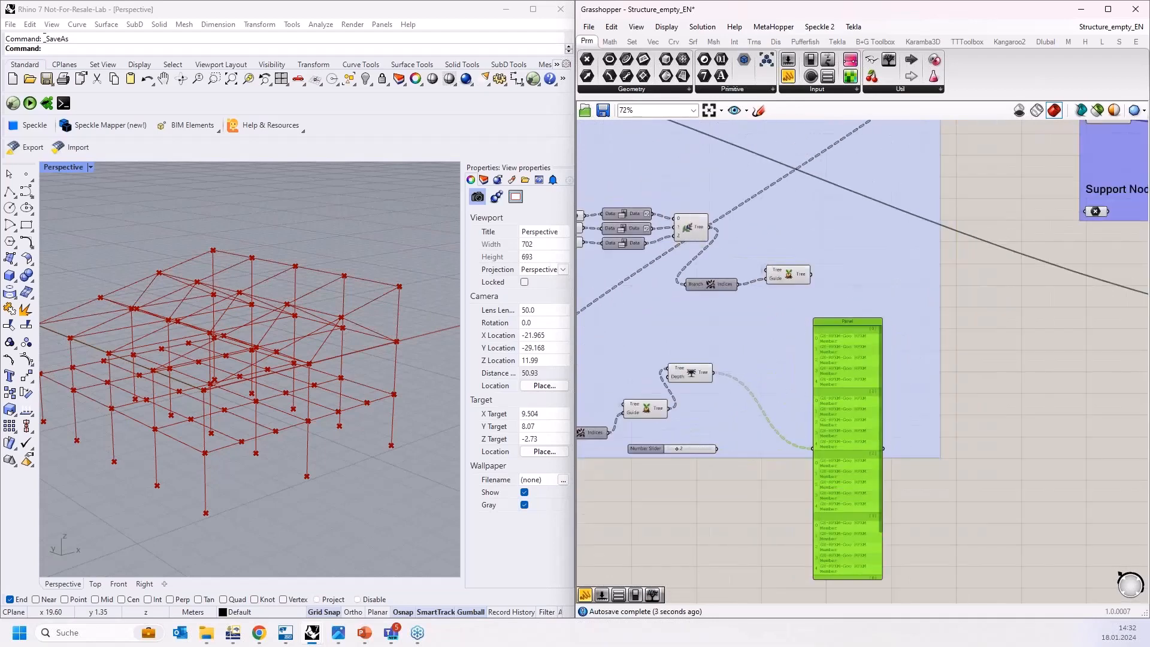
Select the Truss UG/LG curve parameter and examine its highlighted upper and lower chord curves in the Rhino perspective view.
{"action": "right_click_drag", "start_coordinate": [976, 304], "coordinate": [980, 490]}
{"action": "right_click_drag", "start_coordinate": [1030, 459], "coordinate": [976, 591]}
{"action": "left_click", "coordinate": [921, 239]}
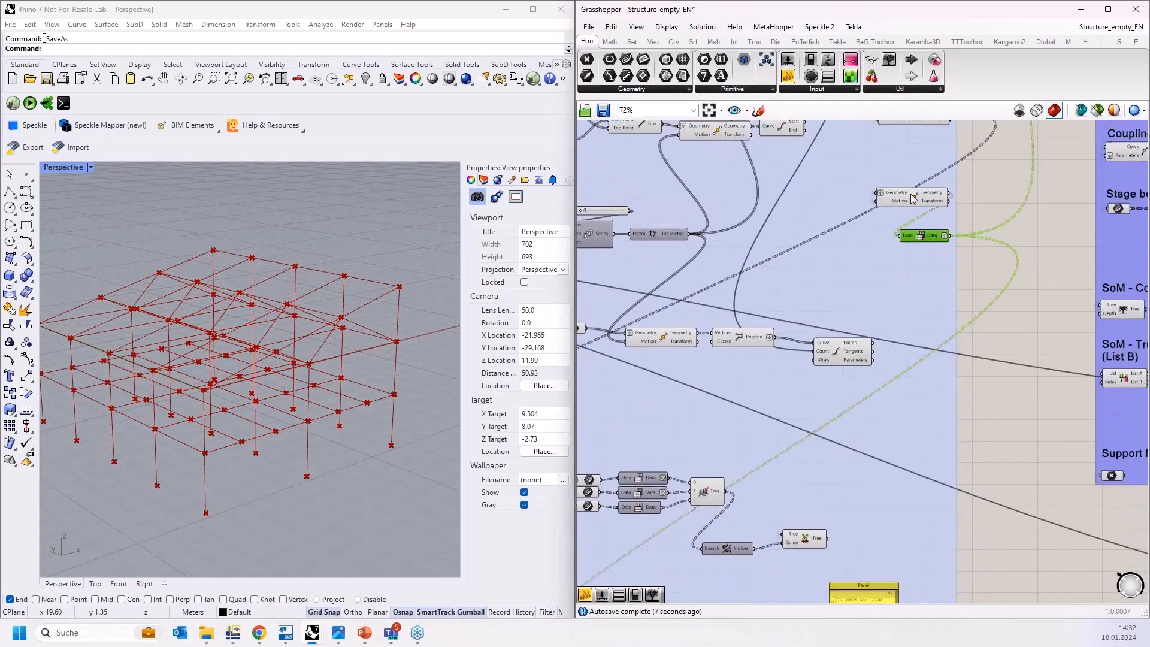
{"action": "right_click_drag", "start_coordinate": [993, 423], "coordinate": [772, 545]}
{"action": "right_click_drag", "start_coordinate": [804, 320], "coordinate": [795, 414]}
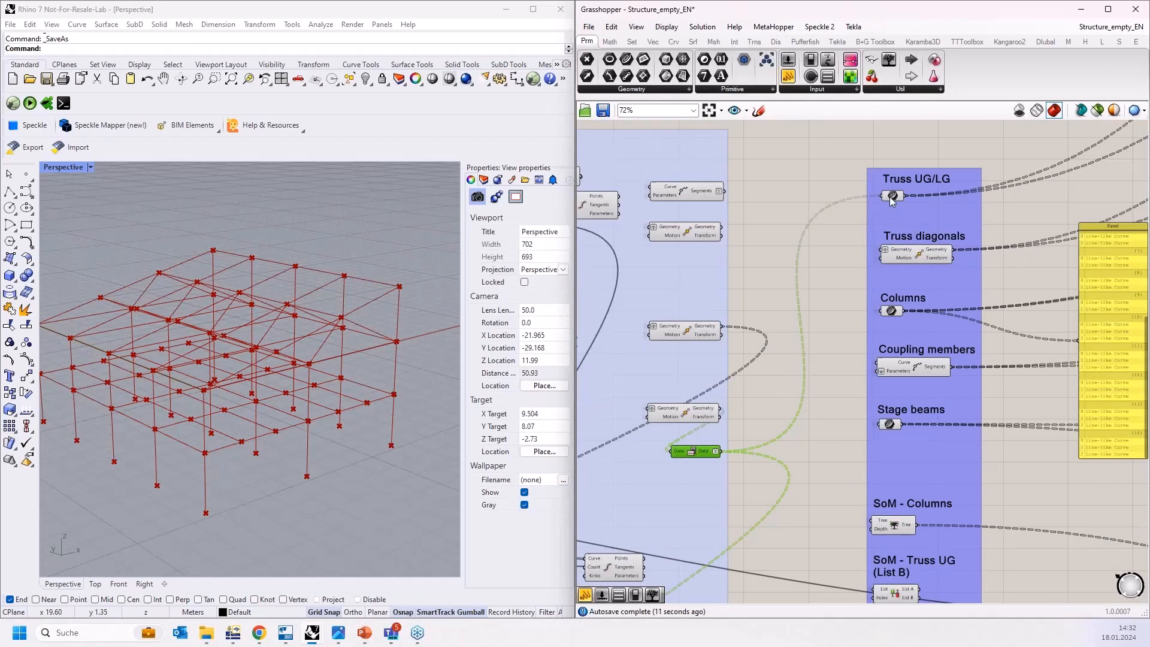
{"action": "left_click", "coordinate": [892, 196]}
{"action": "right_click_drag", "start_coordinate": [369, 361], "coordinate": [419, 290]}
{"action": "scroll", "coordinate": [418, 290], "scroll_direction": "up", "scroll_amount": 2}
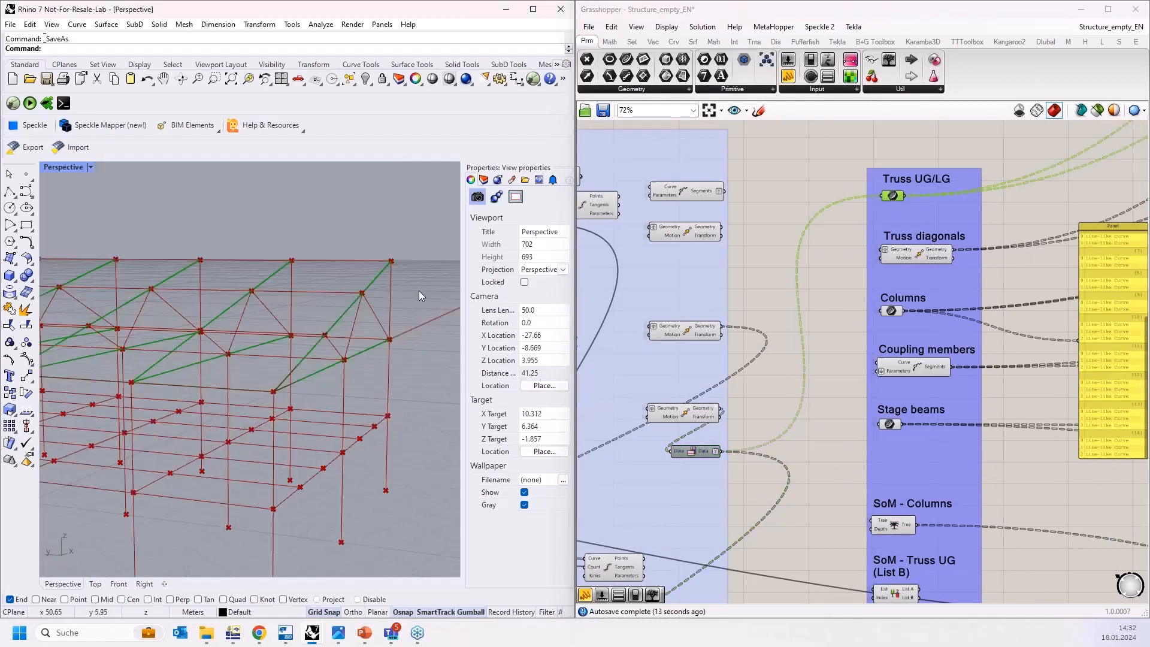
{"action": "scroll", "coordinate": [418, 290], "scroll_direction": "up", "scroll_amount": 2}
{"action": "scroll", "coordinate": [218, 376], "scroll_direction": "up", "scroll_amount": 2}
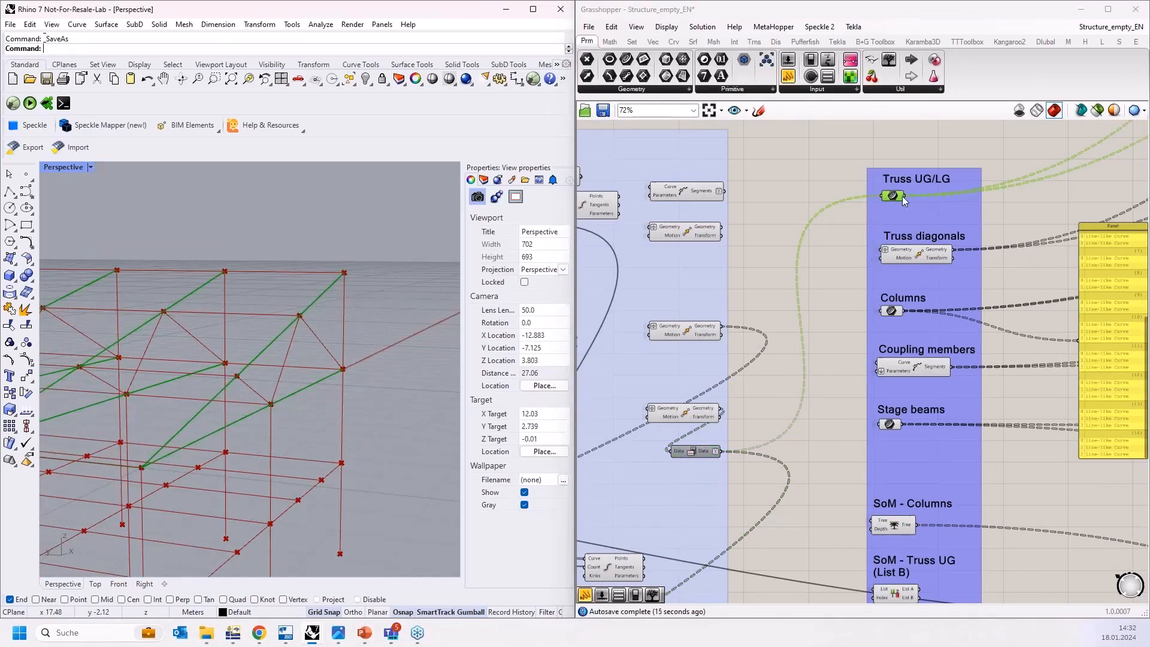
{"action": "scroll", "coordinate": [858, 153], "scroll_direction": "up", "scroll_amount": 4}
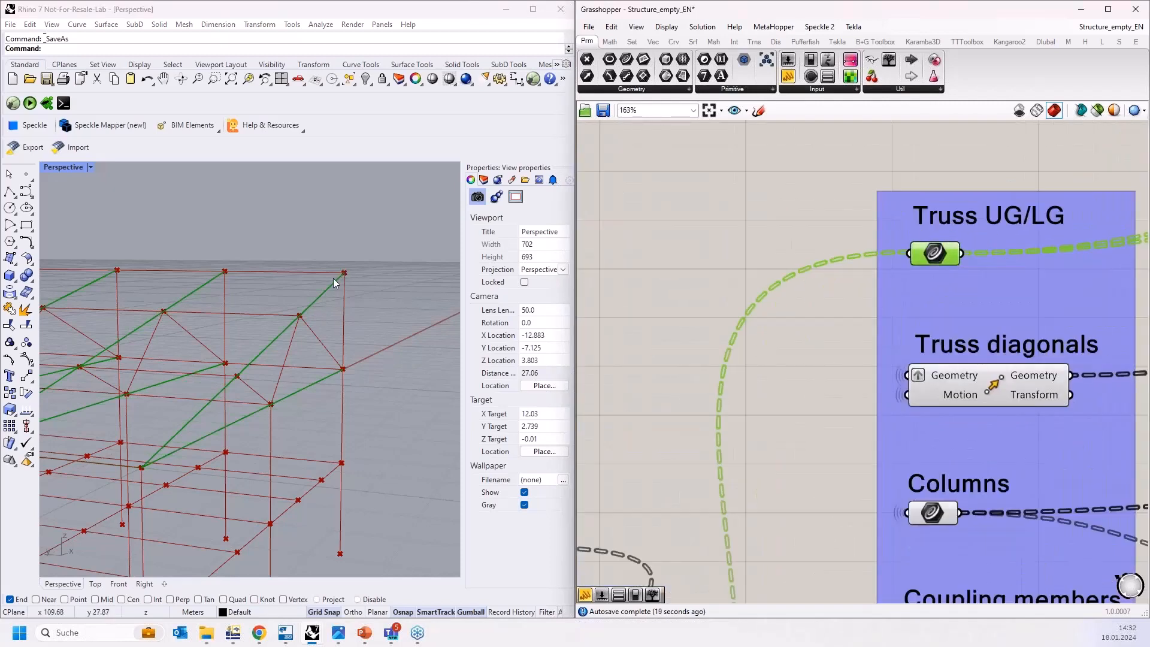
Compare the members per branch in the temporary panel with the truss chords, shift Trim Tree slightly, and delete the panel.
{"action": "scroll", "coordinate": [793, 310], "scroll_direction": "down", "scroll_amount": 6}
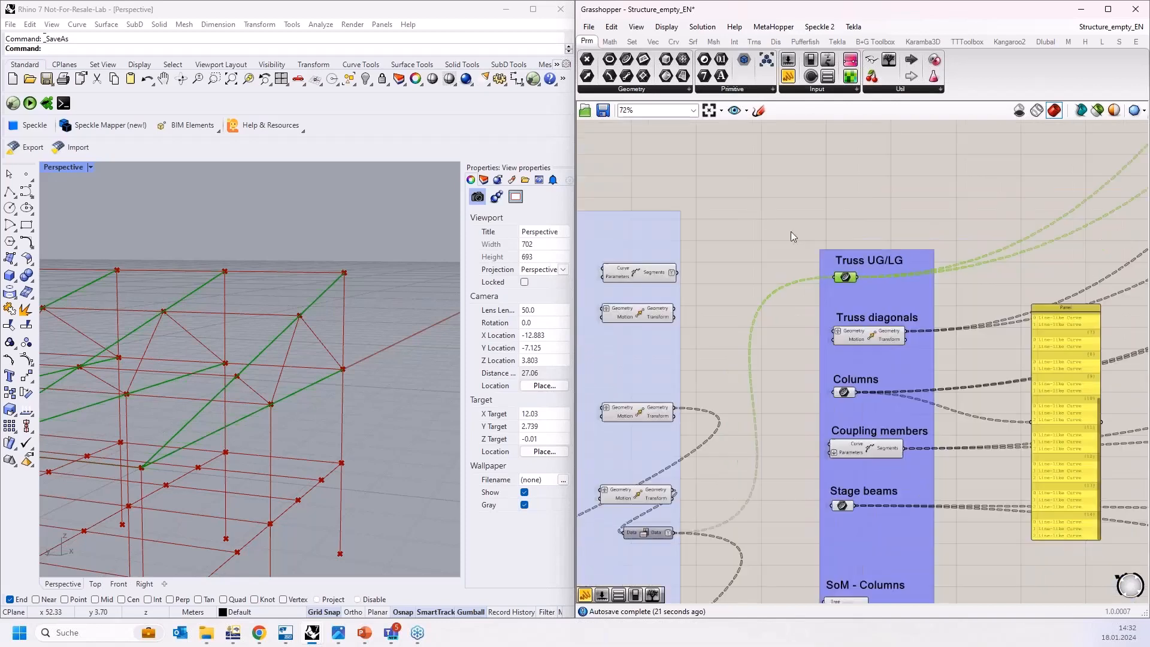
{"action": "right_click_drag", "start_coordinate": [828, 414], "coordinate": [896, 309]}
{"action": "scroll", "coordinate": [699, 483], "scroll_direction": "up", "scroll_amount": 4}
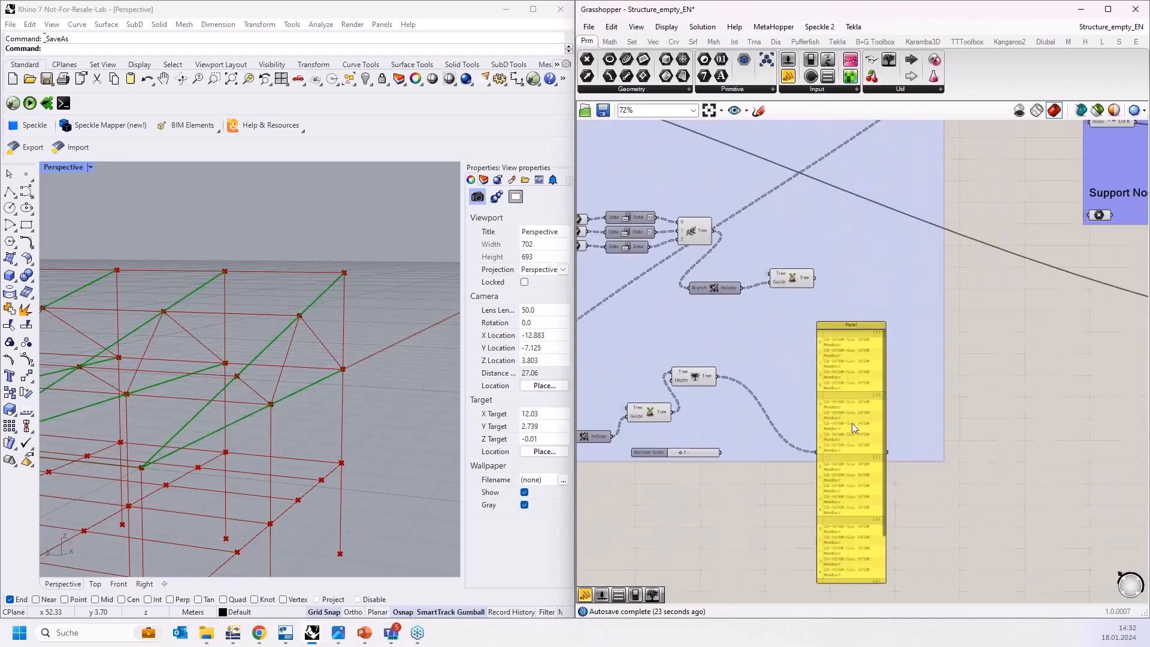
{"action": "scroll", "coordinate": [851, 423], "scroll_direction": "up", "scroll_amount": 3}
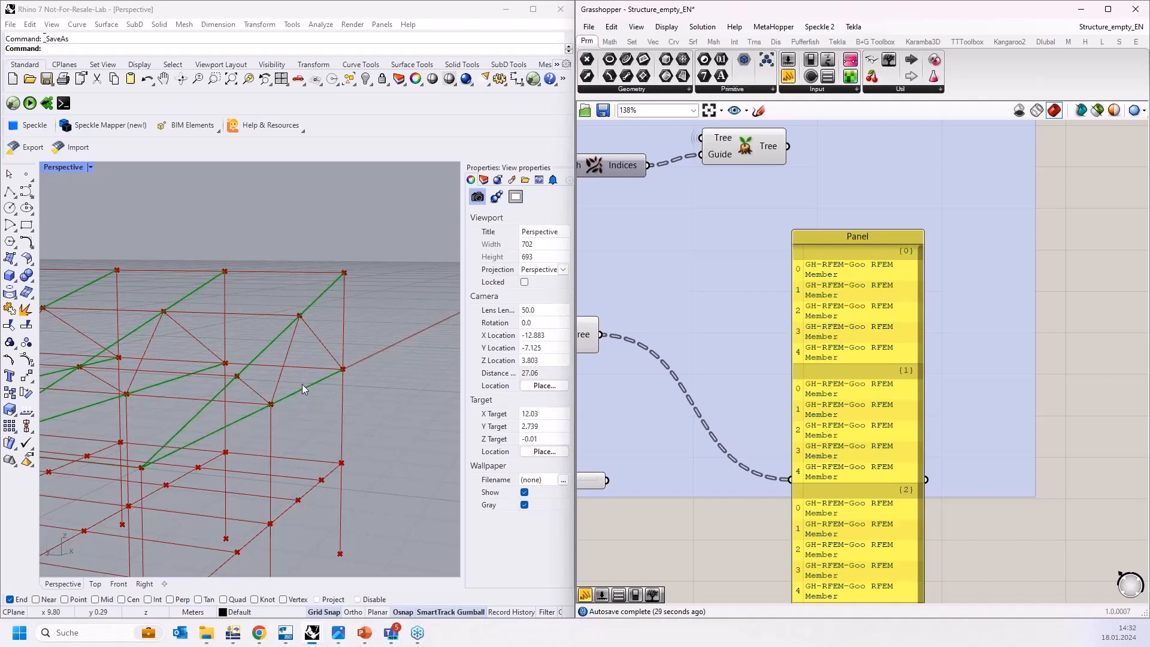
{"action": "scroll", "coordinate": [791, 382], "scroll_direction": "down", "scroll_amount": 2}
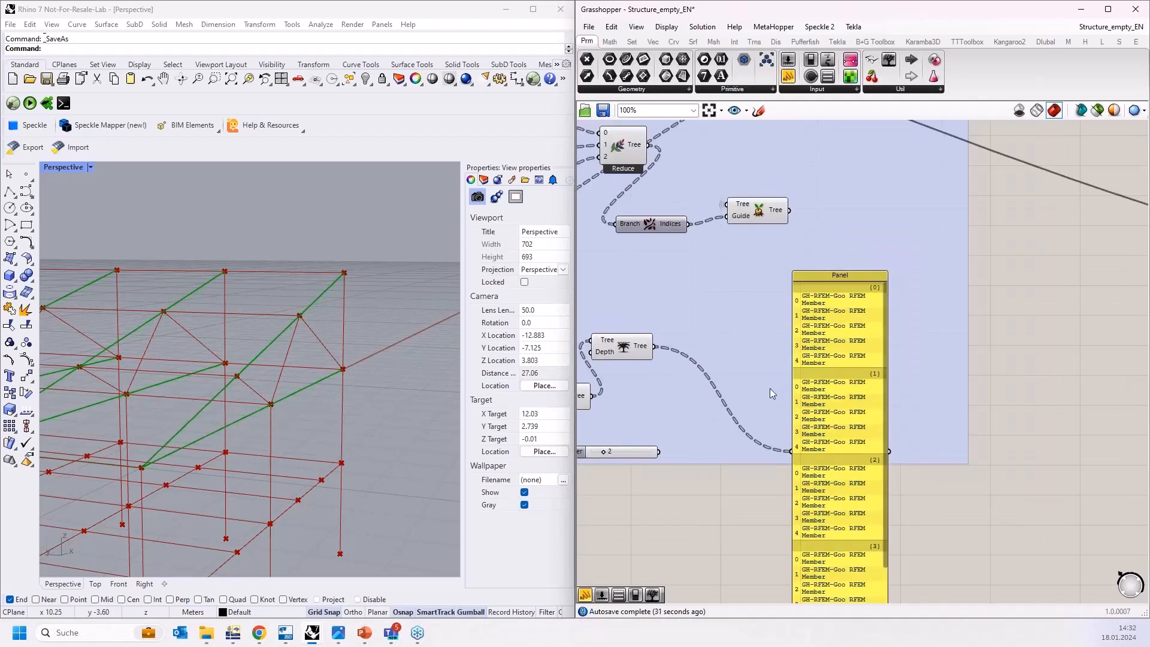
{"action": "left_click_drag", "start_coordinate": [628, 350], "coordinate": [655, 376]}
{"action": "left_click", "coordinate": [836, 381]}
{"action": "key", "text": "Delete"}
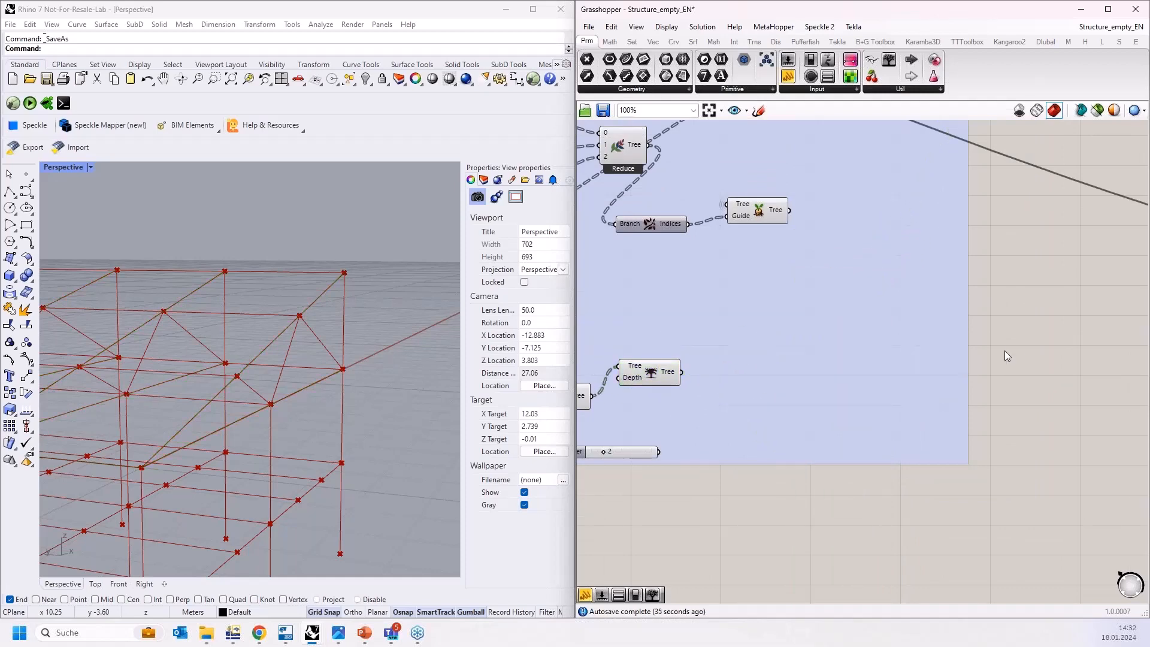
Examine the members in List B of the SoM - Truss UG Split List with a temporary enlarged panel, and delete it.
{"action": "scroll", "coordinate": [892, 467], "scroll_direction": "down", "scroll_amount": 3}
{"action": "left_click", "coordinate": [680, 479]}
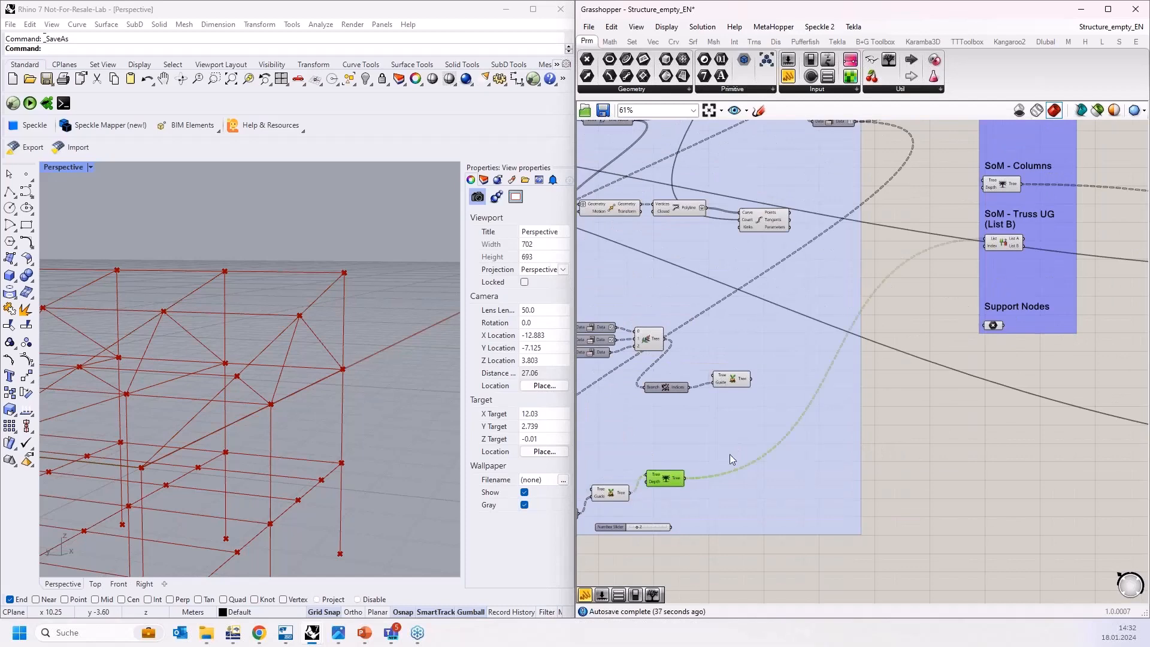
{"action": "scroll", "coordinate": [830, 357], "scroll_direction": "up", "scroll_amount": 8}
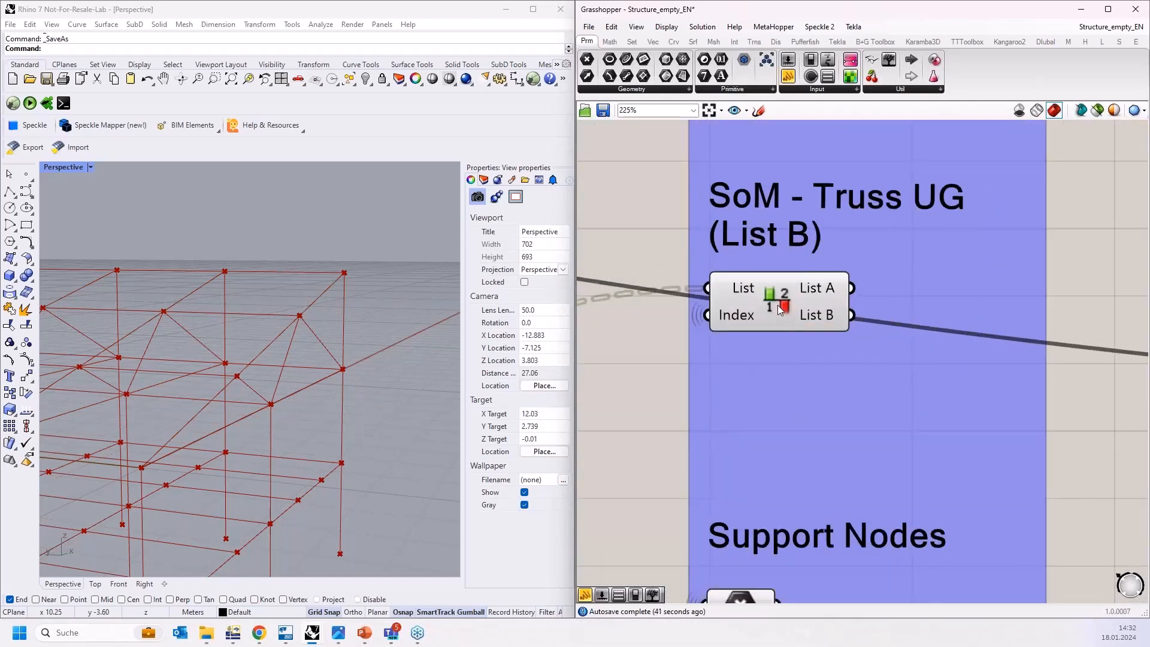
{"action": "right_click_drag", "start_coordinate": [1082, 254], "coordinate": [982, 296]}
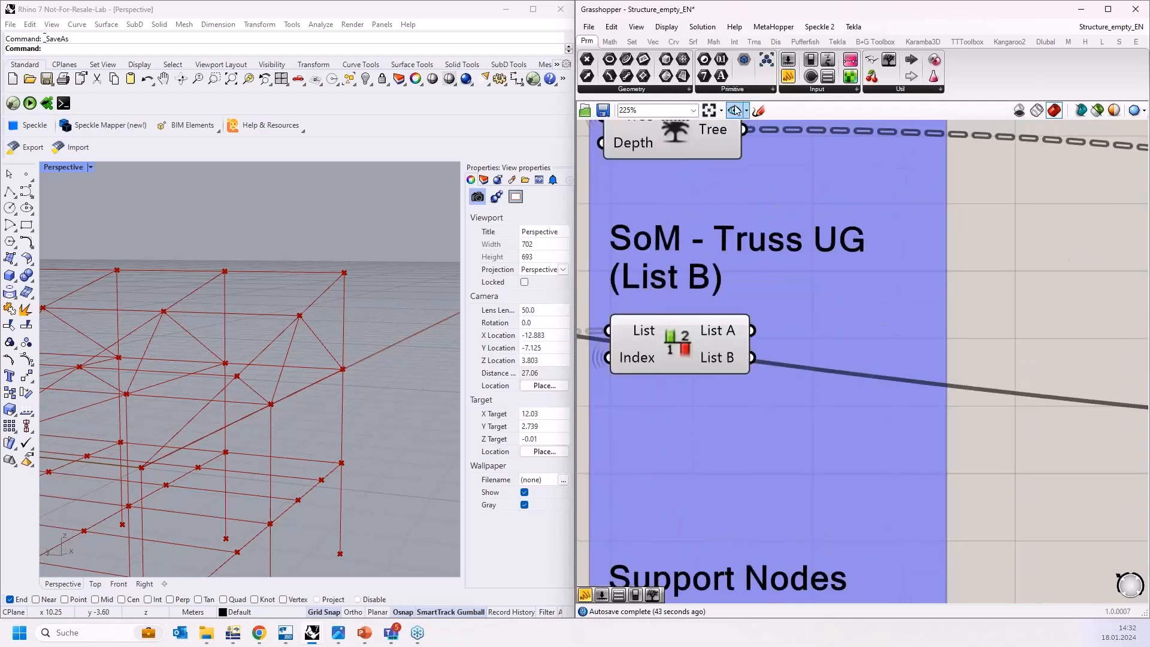
{"action": "left_click", "coordinate": [787, 77]}
{"action": "left_click", "coordinate": [889, 324]}
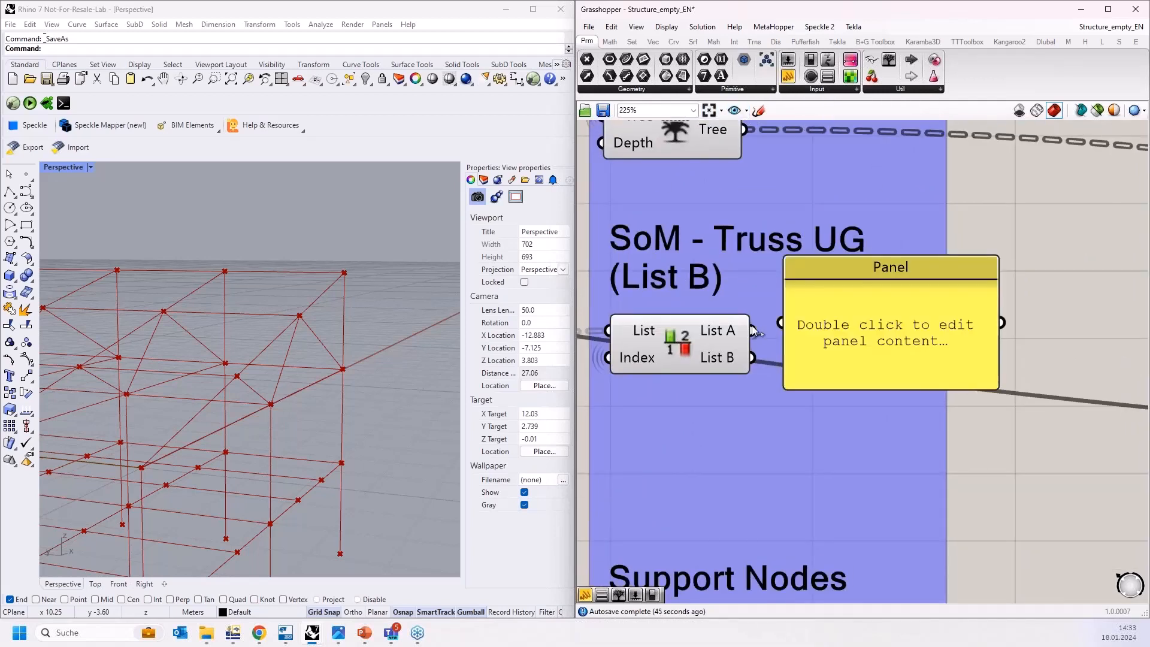
{"action": "left_click_drag", "start_coordinate": [752, 330], "coordinate": [780, 322]}
{"action": "left_click_drag", "start_coordinate": [882, 325], "coordinate": [912, 213]}
{"action": "left_click_drag", "start_coordinate": [753, 357], "coordinate": [810, 210]}
{"action": "left_click_drag", "start_coordinate": [905, 275], "coordinate": [905, 442]}
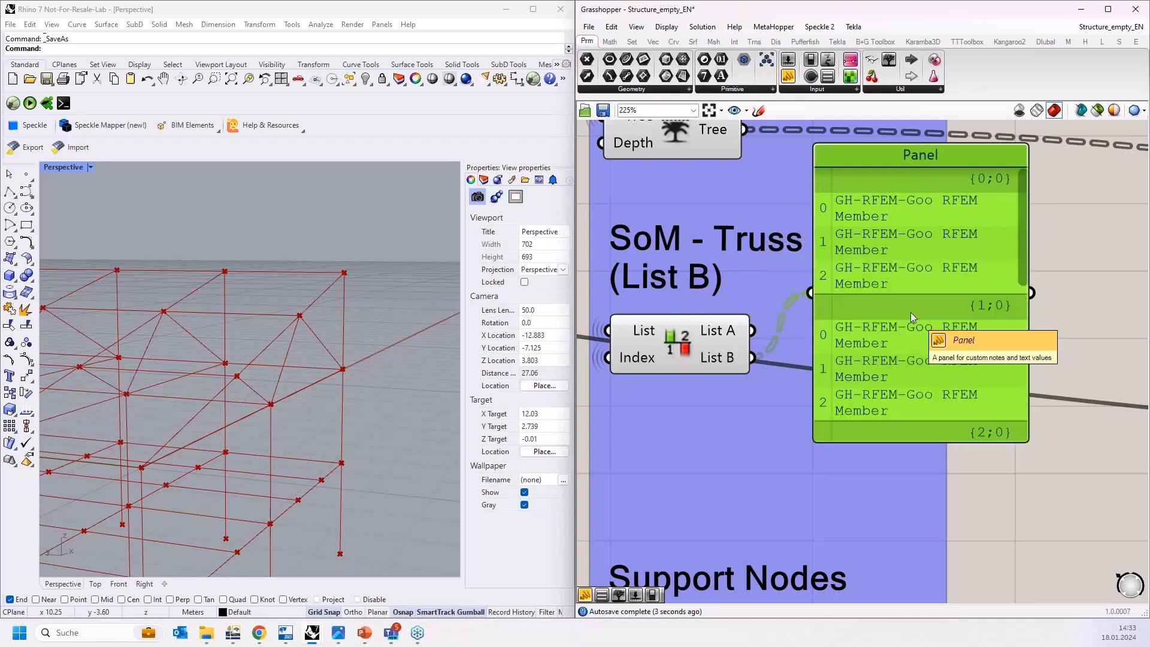
{"action": "key", "text": "Delete"}
Bring the Truss UG Member Set component beside the Split List and connect List B to its Members No. input.
{"action": "scroll", "coordinate": [678, 315], "scroll_direction": "down", "scroll_amount": 5}
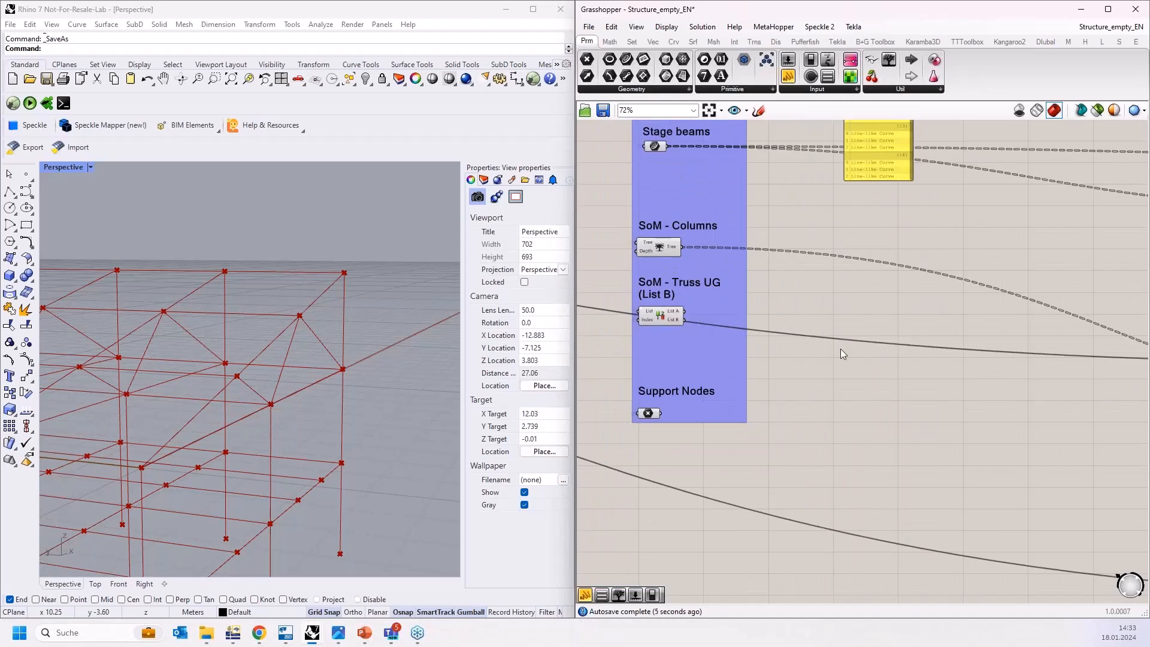
{"action": "right_click_drag", "start_coordinate": [852, 360], "coordinate": [772, 337]}
{"action": "scroll", "coordinate": [771, 338], "scroll_direction": "down", "scroll_amount": 3}
{"action": "right_click_drag", "start_coordinate": [886, 400], "coordinate": [703, 370]}
{"action": "left_click_drag", "start_coordinate": [996, 449], "coordinate": [639, 270]}
{"action": "right_click_drag", "start_coordinate": [606, 268], "coordinate": [702, 314]}
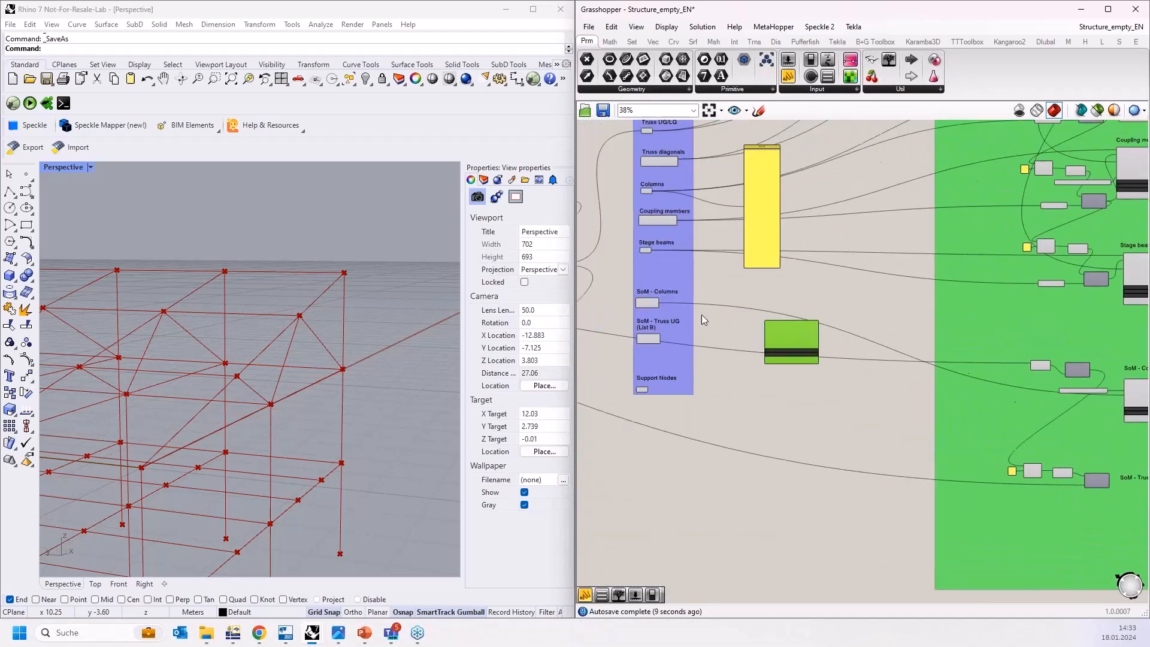
{"action": "scroll", "coordinate": [680, 356], "scroll_direction": "up", "scroll_amount": 5}
{"action": "left_click_drag", "start_coordinate": [677, 353], "coordinate": [951, 341]}
{"action": "right_click_drag", "start_coordinate": [925, 334], "coordinate": [909, 335]}
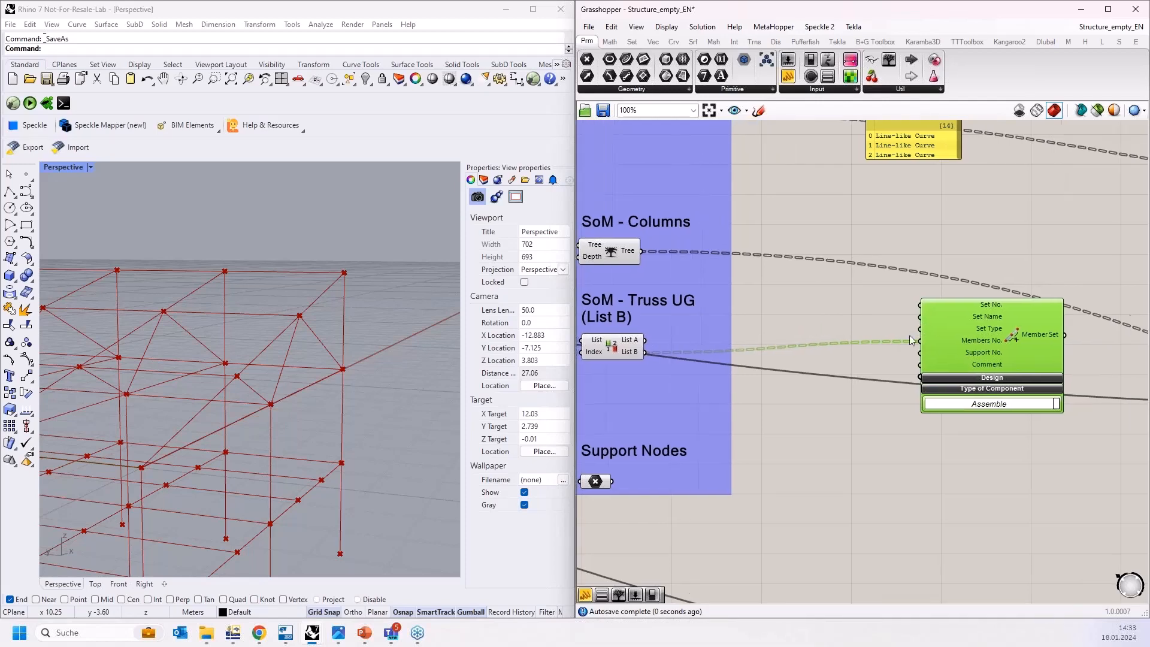
Return the connected Member Set component to its place beneath the SoM - Truss UG title in the green group.
{"action": "scroll", "coordinate": [823, 307], "scroll_direction": "down", "scroll_amount": 2}
{"action": "scroll", "coordinate": [853, 322], "scroll_direction": "up", "scroll_amount": 2}
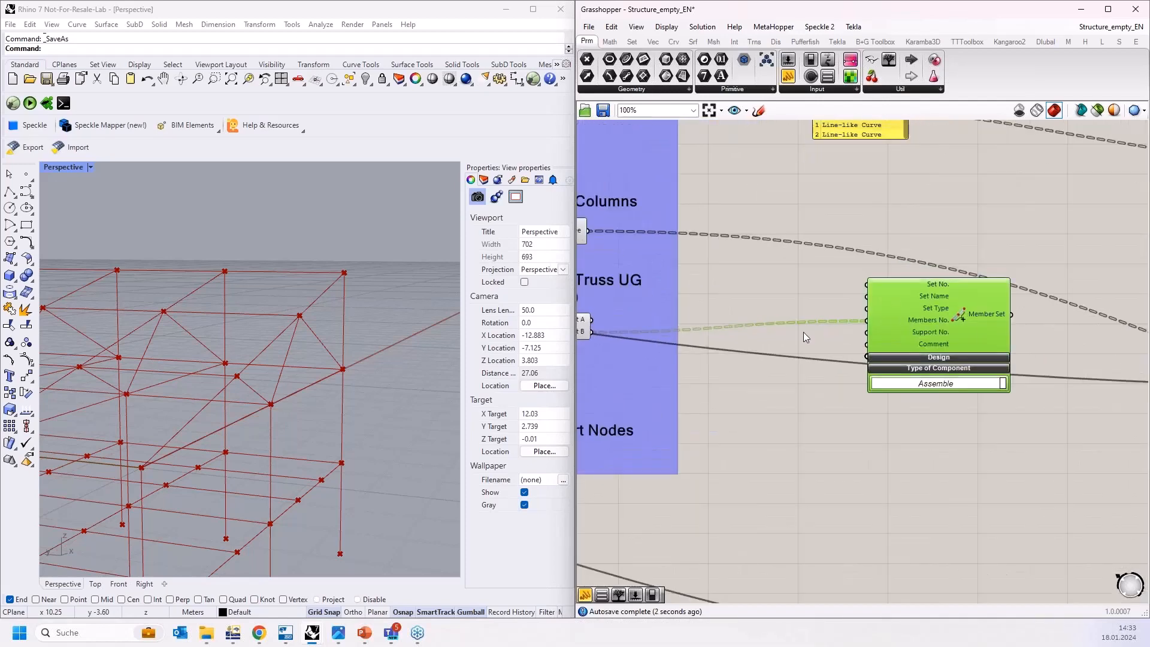
{"action": "scroll", "coordinate": [814, 339], "scroll_direction": "down", "scroll_amount": 4}
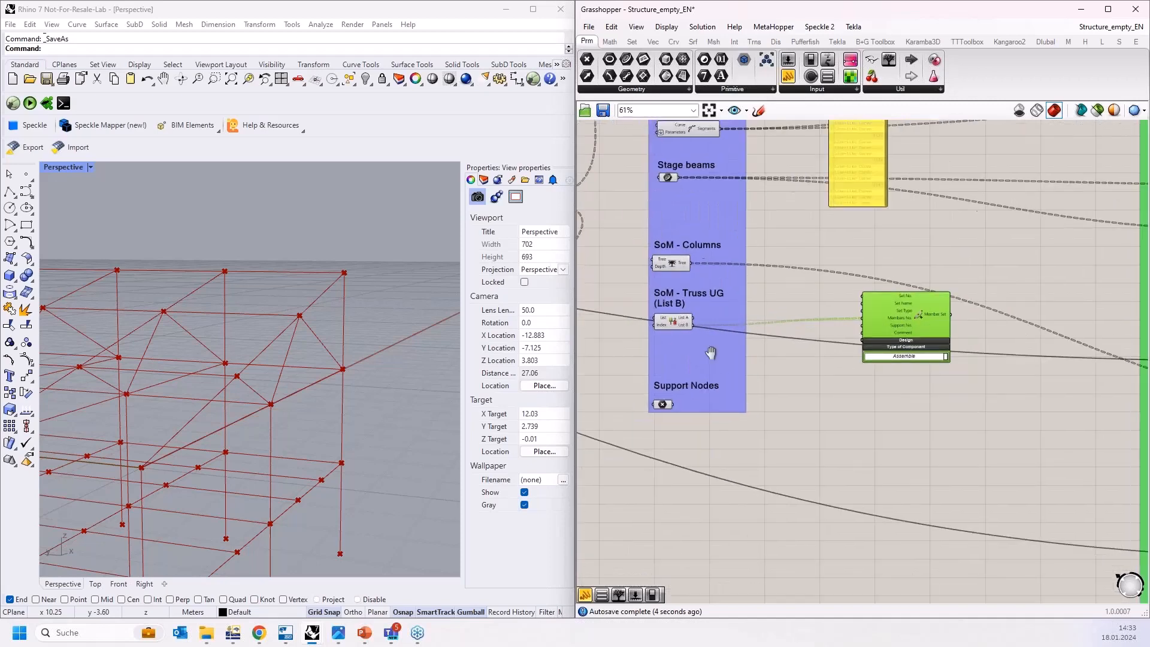
{"action": "scroll", "coordinate": [710, 356], "scroll_direction": "down", "scroll_amount": 1}
{"action": "left_click_drag", "start_coordinate": [745, 300], "coordinate": [1098, 461]}
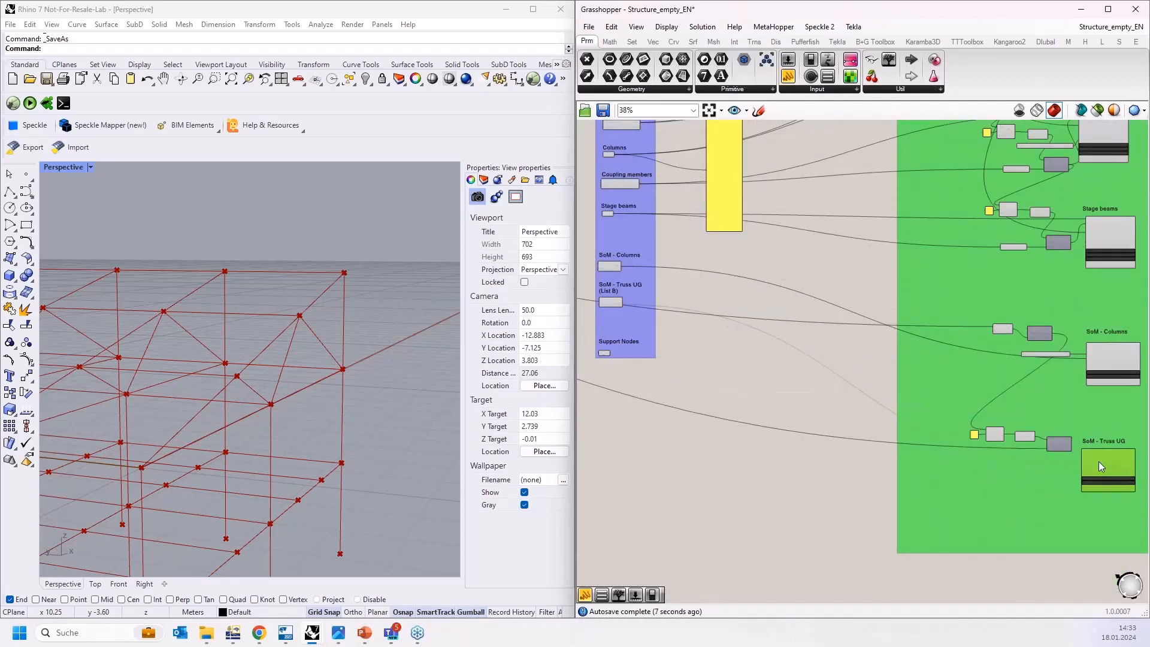
{"action": "scroll", "coordinate": [934, 467], "scroll_direction": "up", "scroll_amount": 5}
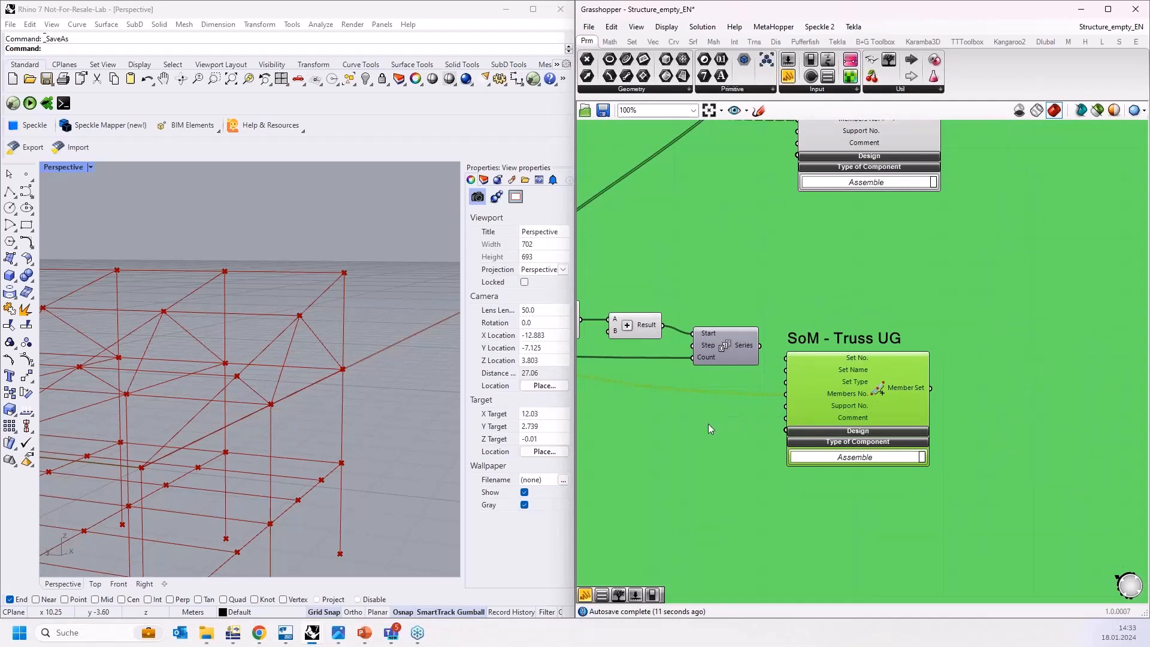
{"action": "scroll", "coordinate": [709, 423], "scroll_direction": "up", "scroll_amount": 2}
{"action": "scroll", "coordinate": [749, 336], "scroll_direction": "up", "scroll_amount": 1}
{"action": "scroll", "coordinate": [870, 484], "scroll_direction": "down", "scroll_amount": 4}
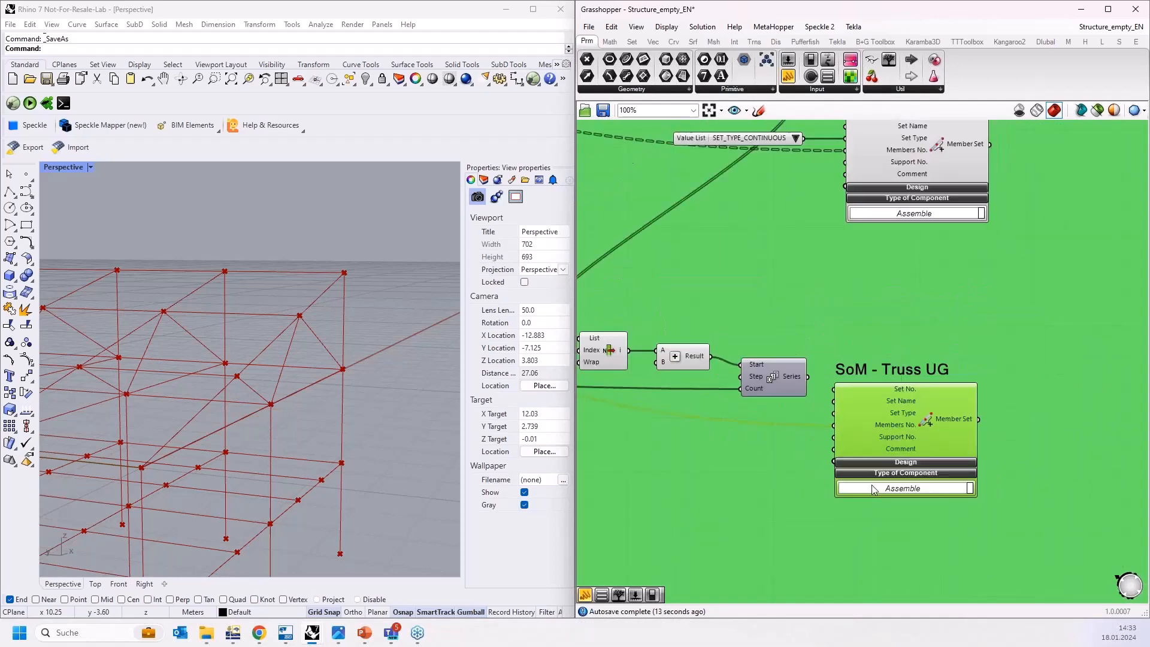
Connect the Series output to the Set No. input of the SoM - Columns Member Set.
{"action": "right_click_drag", "start_coordinate": [800, 345], "coordinate": [829, 460]}
{"action": "scroll", "coordinate": [837, 322], "scroll_direction": "up", "scroll_amount": 1}
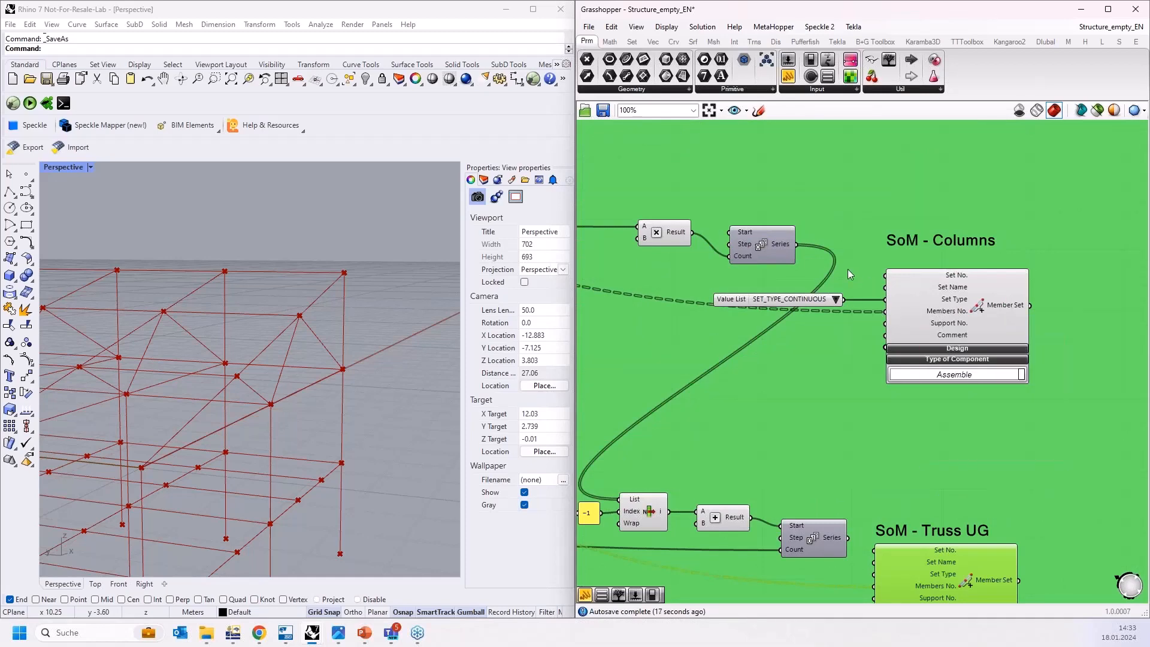
{"action": "left_click_drag", "start_coordinate": [803, 246], "coordinate": [877, 279]}
Feed the SoM - Truss UG Member Set with its Series as Set No. and the SET_TYPE_CONTINUOUS value list as Set Type.
{"action": "right_click_drag", "start_coordinate": [831, 398], "coordinate": [819, 286]}
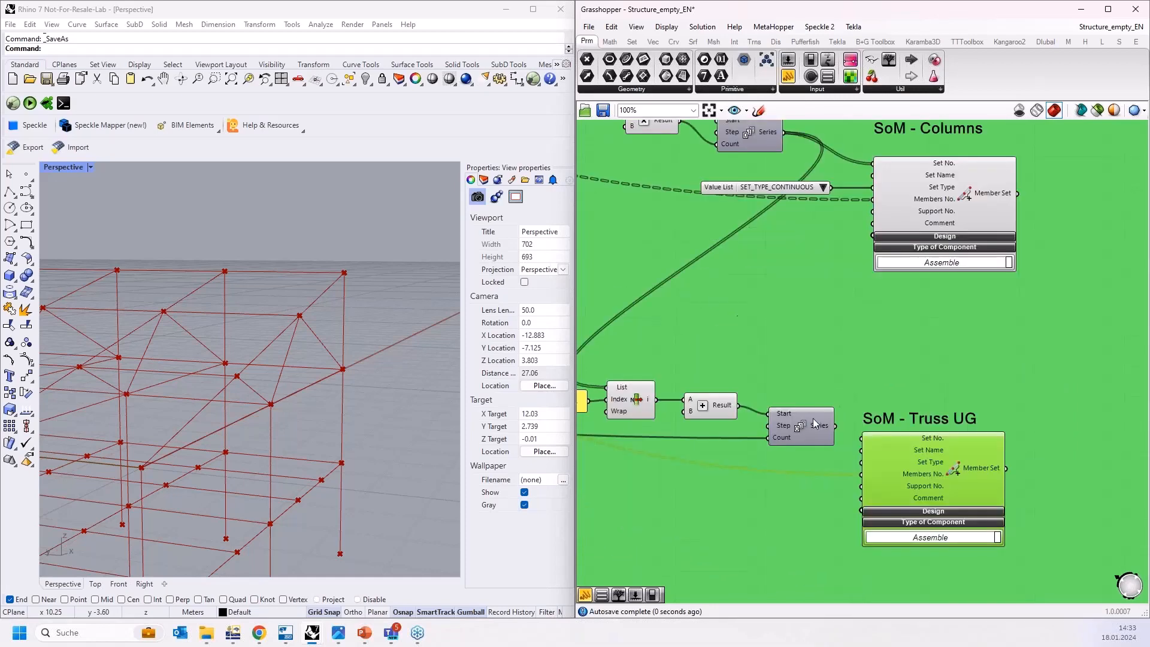
{"action": "right_click_drag", "start_coordinate": [823, 368], "coordinate": [847, 387]}
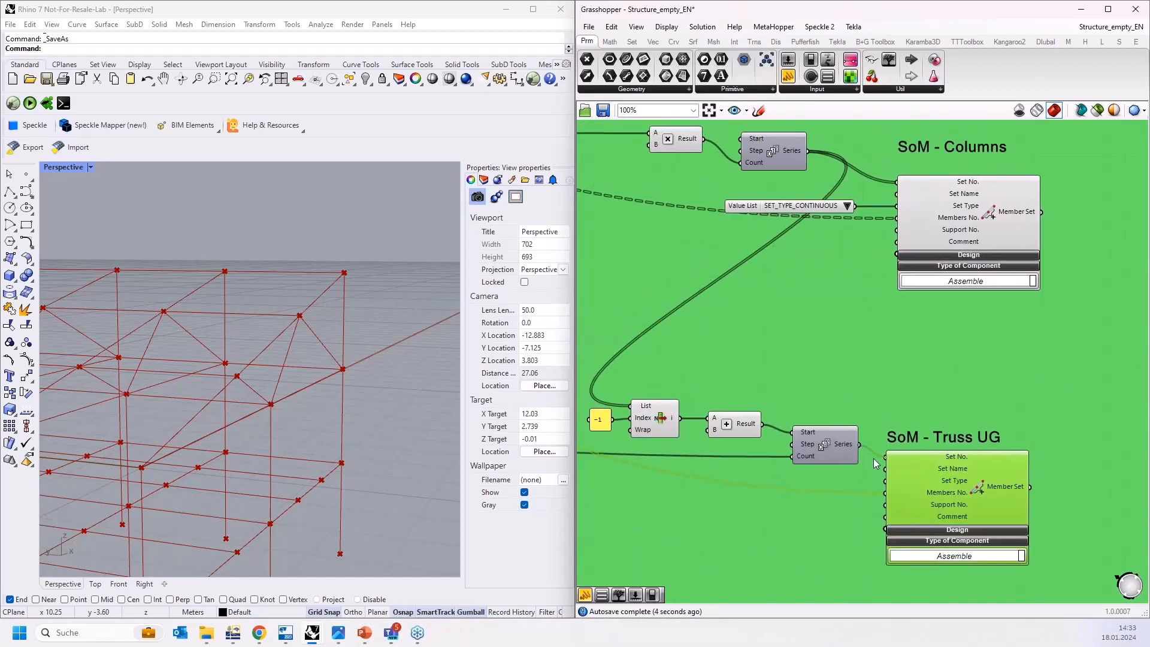
{"action": "right_click_drag", "start_coordinate": [796, 511], "coordinate": [792, 461]}
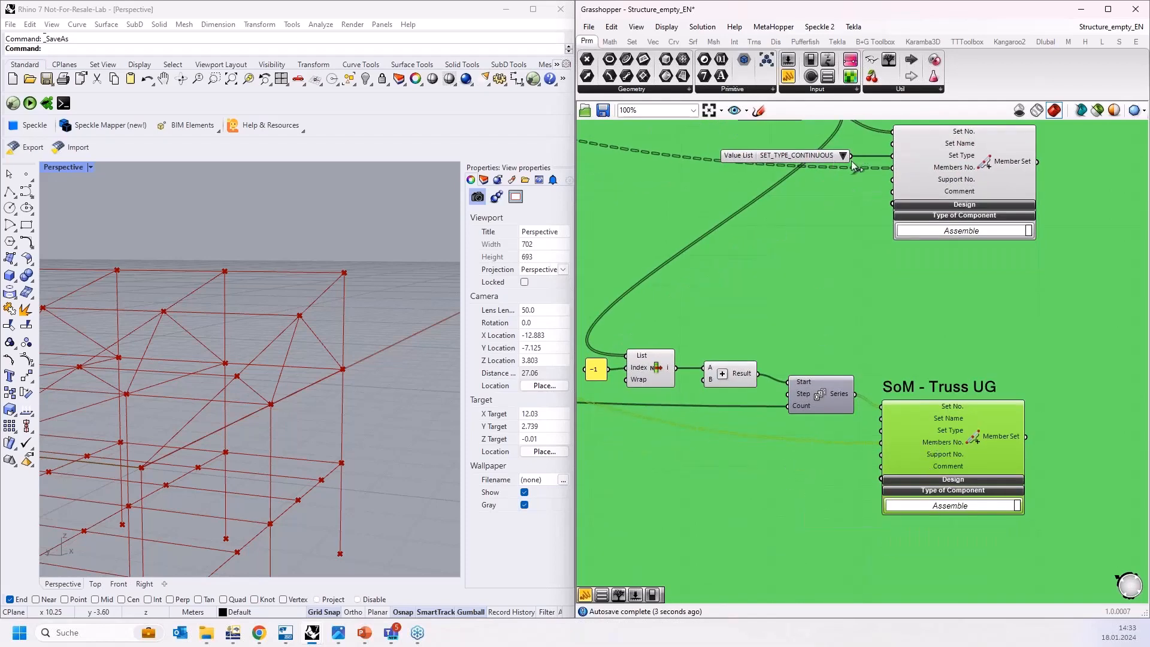
{"action": "left_click_drag", "start_coordinate": [851, 157], "coordinate": [881, 431]}
Flatten the GH Line inputs of the Coupling members and Stage beams components in the green group.
{"action": "scroll", "coordinate": [777, 509], "scroll_direction": "down", "scroll_amount": 6}
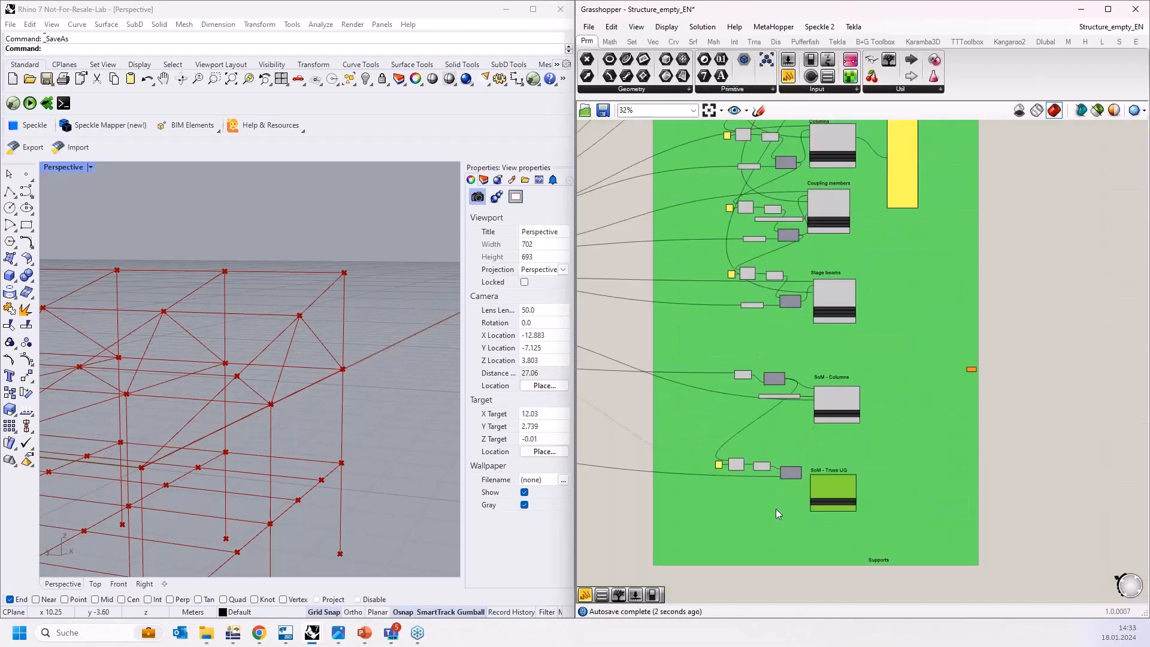
{"action": "scroll", "coordinate": [774, 506], "scroll_direction": "down", "scroll_amount": 1}
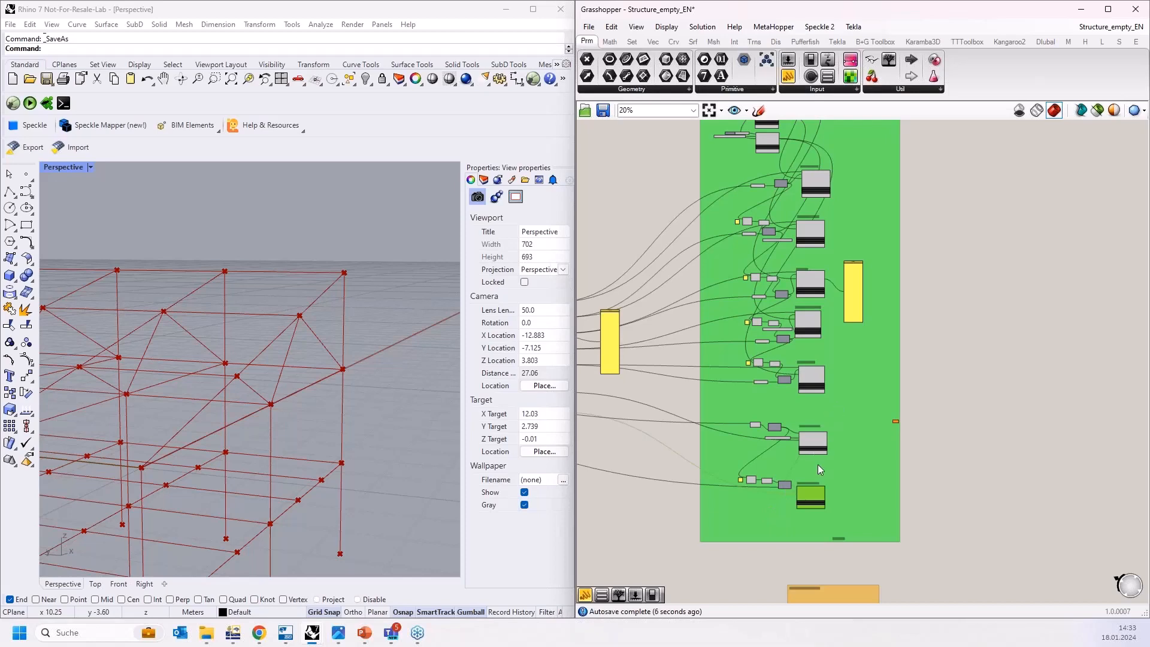
{"action": "scroll", "coordinate": [794, 498], "scroll_direction": "up", "scroll_amount": 4}
{"action": "scroll", "coordinate": [797, 499], "scroll_direction": "down", "scroll_amount": 2}
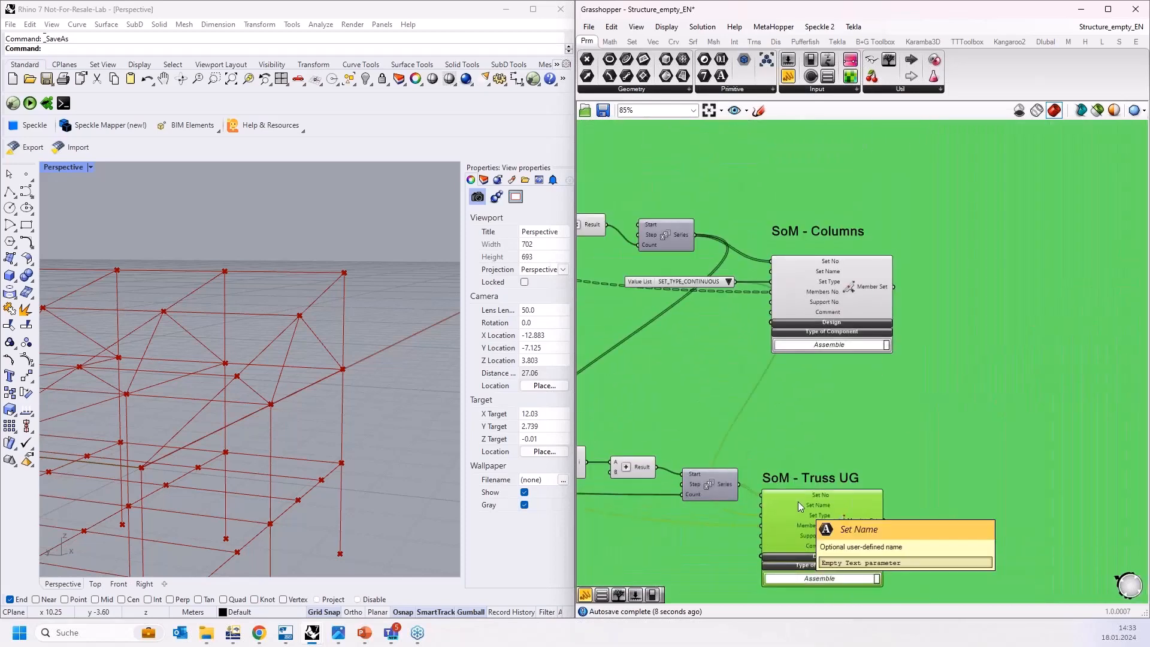
{"action": "scroll", "coordinate": [800, 500], "scroll_direction": "down", "scroll_amount": 2}
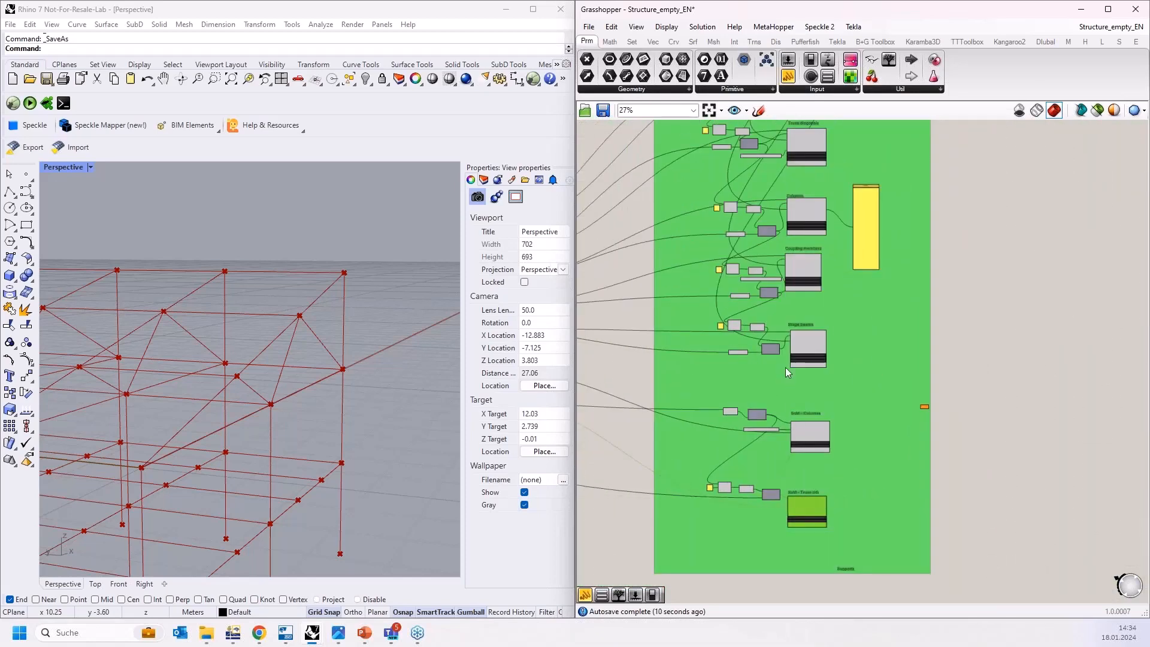
{"action": "right_click_drag", "start_coordinate": [811, 309], "coordinate": [812, 318]}
{"action": "scroll", "coordinate": [772, 300], "scroll_direction": "up", "scroll_amount": 6}
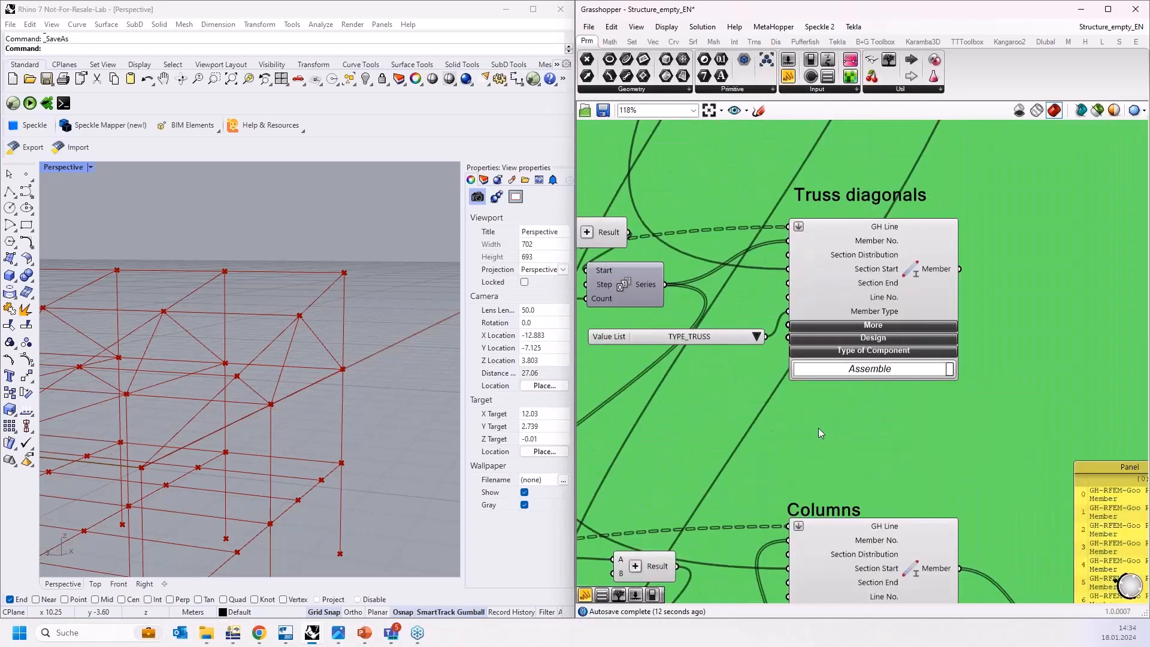
{"action": "right_click_drag", "start_coordinate": [809, 376], "coordinate": [810, 324]}
{"action": "right_click_drag", "start_coordinate": [807, 540], "coordinate": [809, 292]}
{"action": "right_click", "coordinate": [809, 291]}
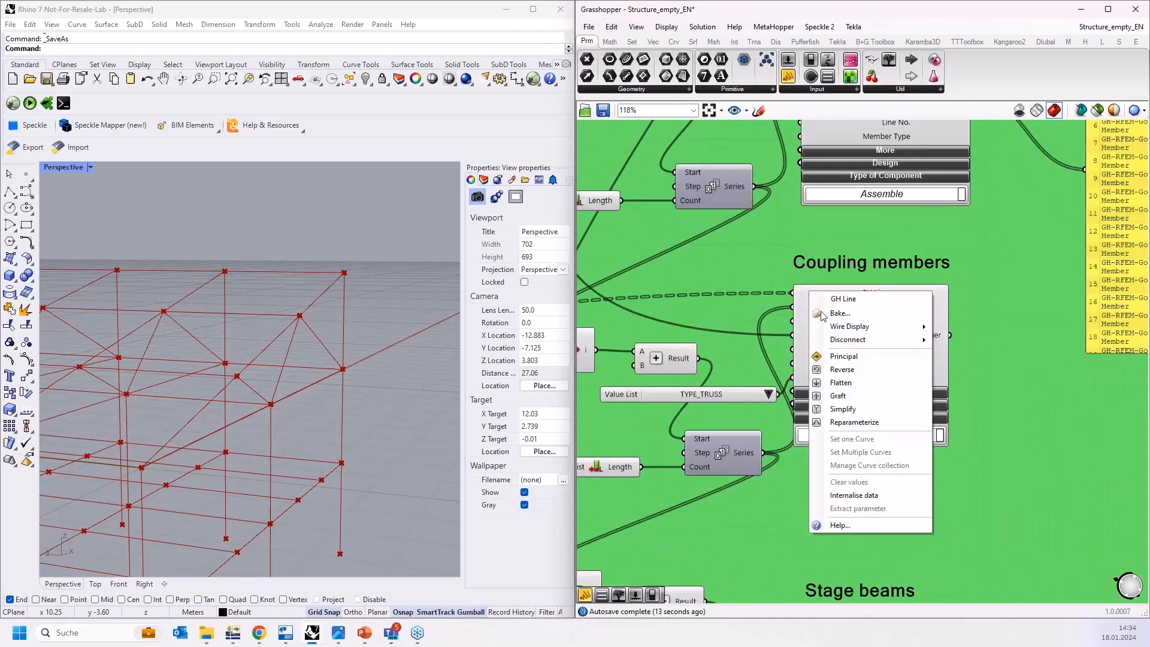
{"action": "left_click", "coordinate": [853, 378]}
{"action": "right_click_drag", "start_coordinate": [796, 409], "coordinate": [816, 137]}
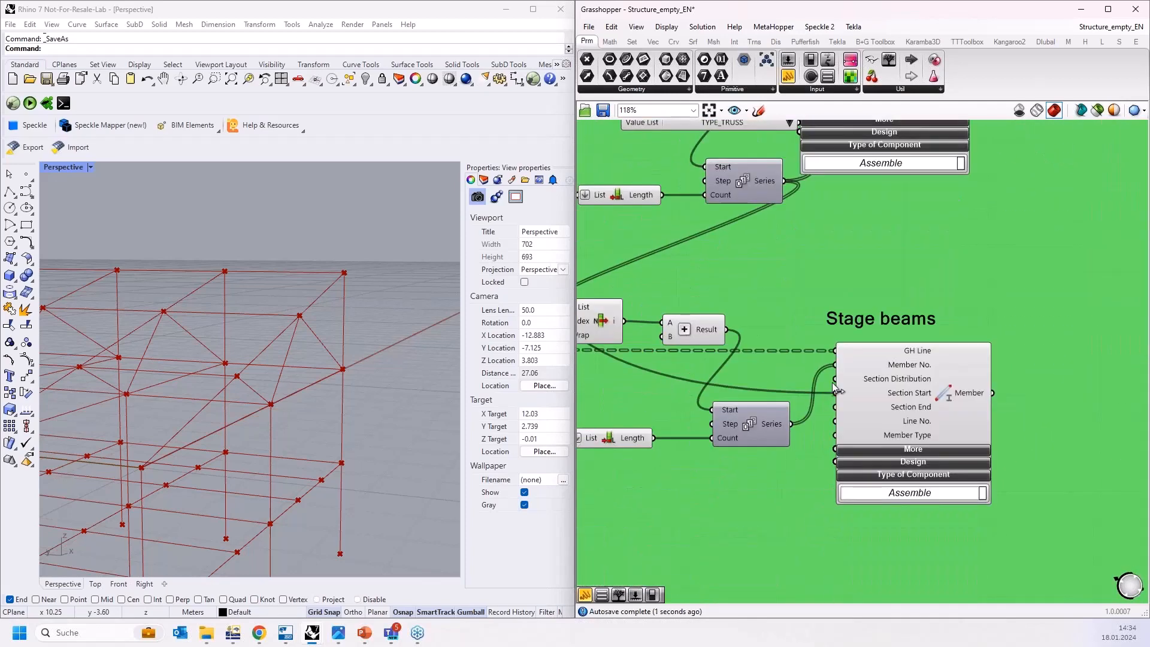
{"action": "right_click", "coordinate": [845, 354]}
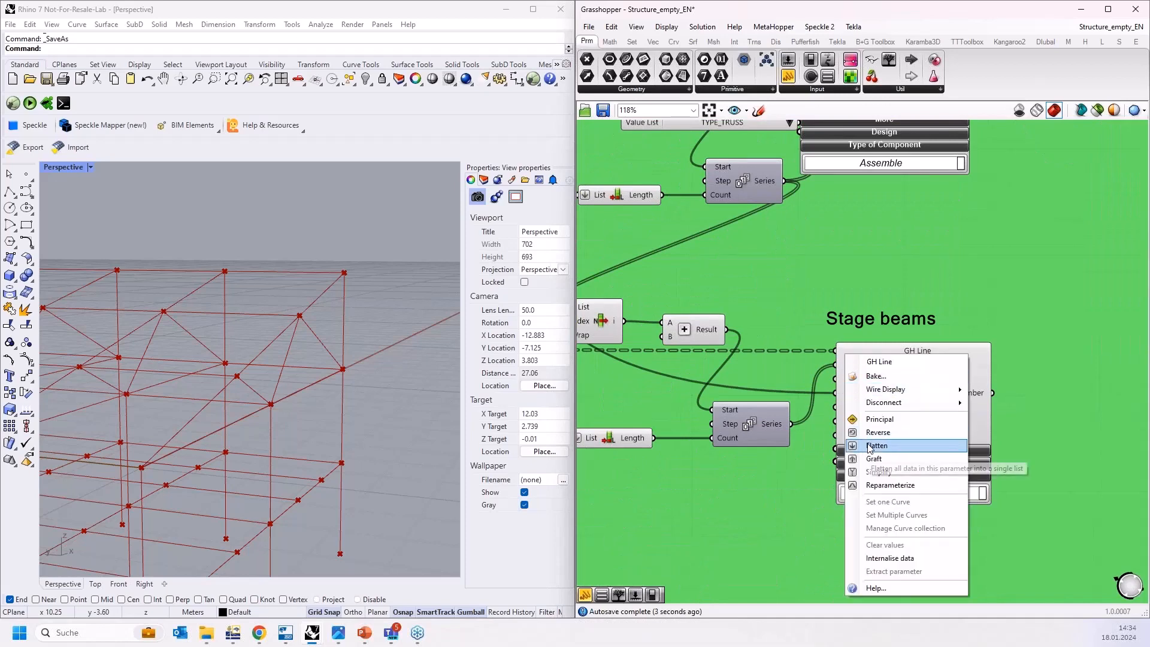
{"action": "left_click", "coordinate": [869, 444]}
Add a Dlubal Nodal Support component to the canvas beneath the Supports title.
{"action": "right_click_drag", "start_coordinate": [770, 509], "coordinate": [755, 291]}
{"action": "scroll", "coordinate": [756, 293], "scroll_direction": "down", "scroll_amount": 2}
{"action": "right_click_drag", "start_coordinate": [792, 472], "coordinate": [820, 386]}
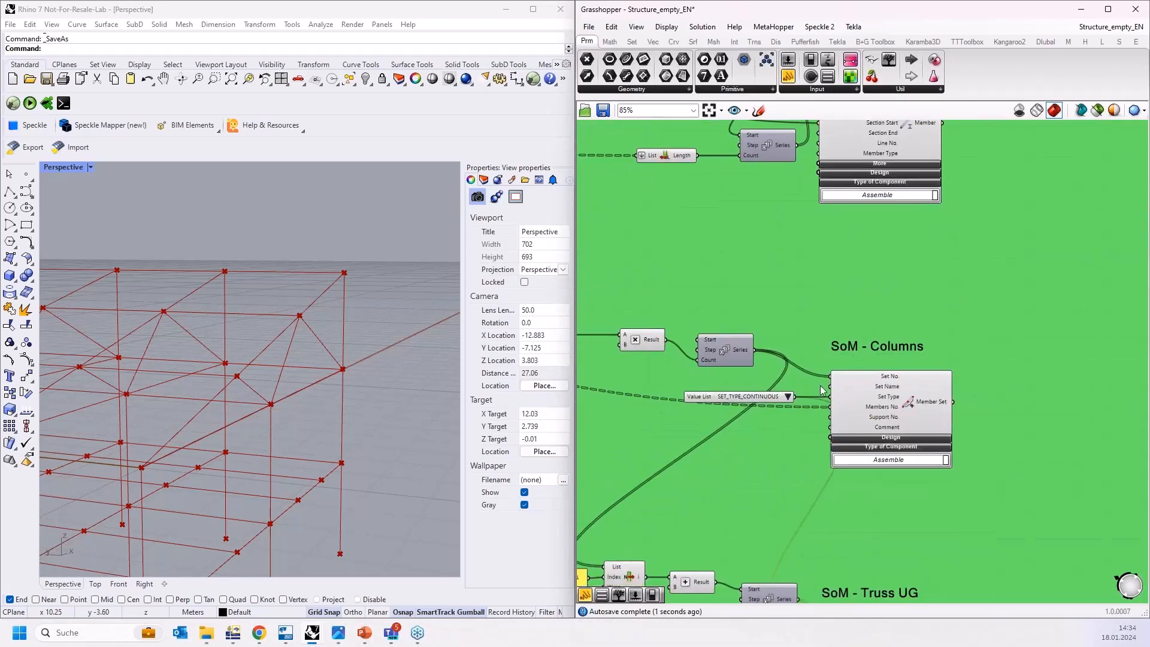
{"action": "right_click_drag", "start_coordinate": [795, 496], "coordinate": [794, 311]}
{"action": "right_click_drag", "start_coordinate": [788, 524], "coordinate": [787, 367]}
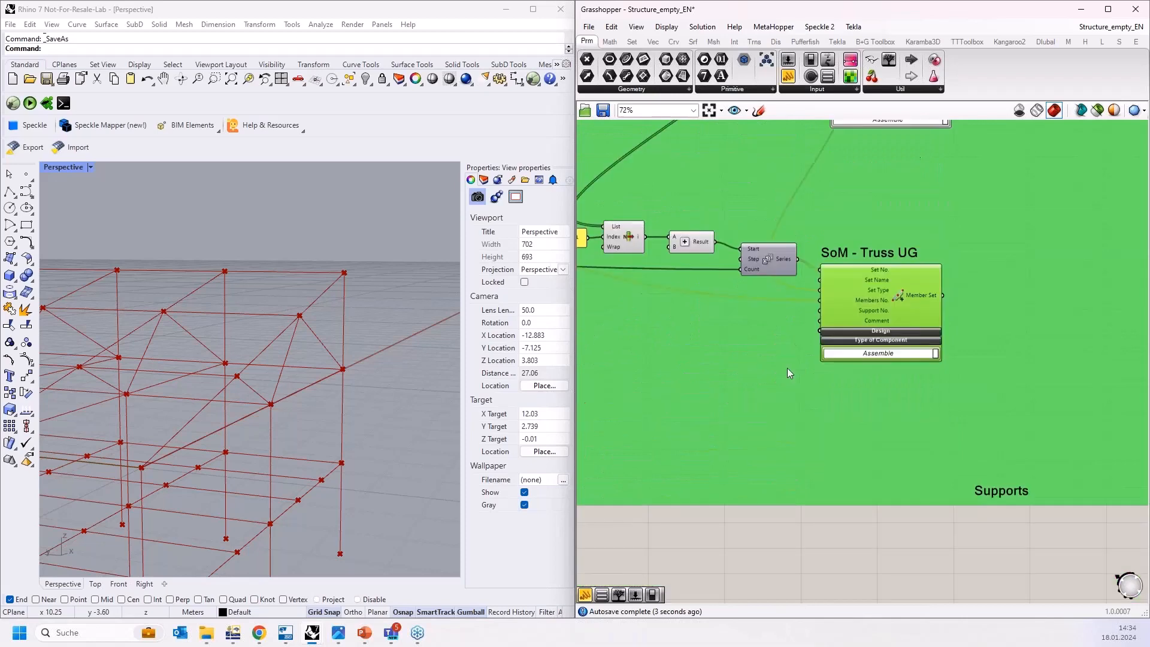
{"action": "scroll", "coordinate": [787, 367], "scroll_direction": "down", "scroll_amount": 3}
{"action": "scroll", "coordinate": [845, 477], "scroll_direction": "up", "scroll_amount": 4}
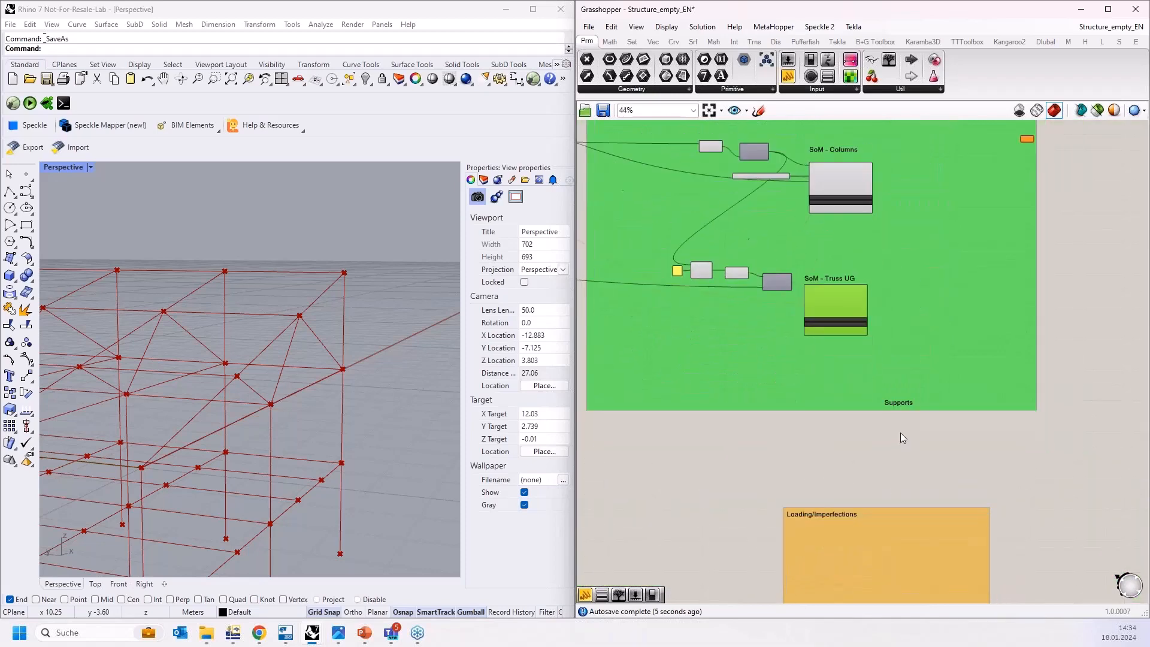
{"action": "scroll", "coordinate": [383, 288], "scroll_direction": "down", "scroll_amount": 5}
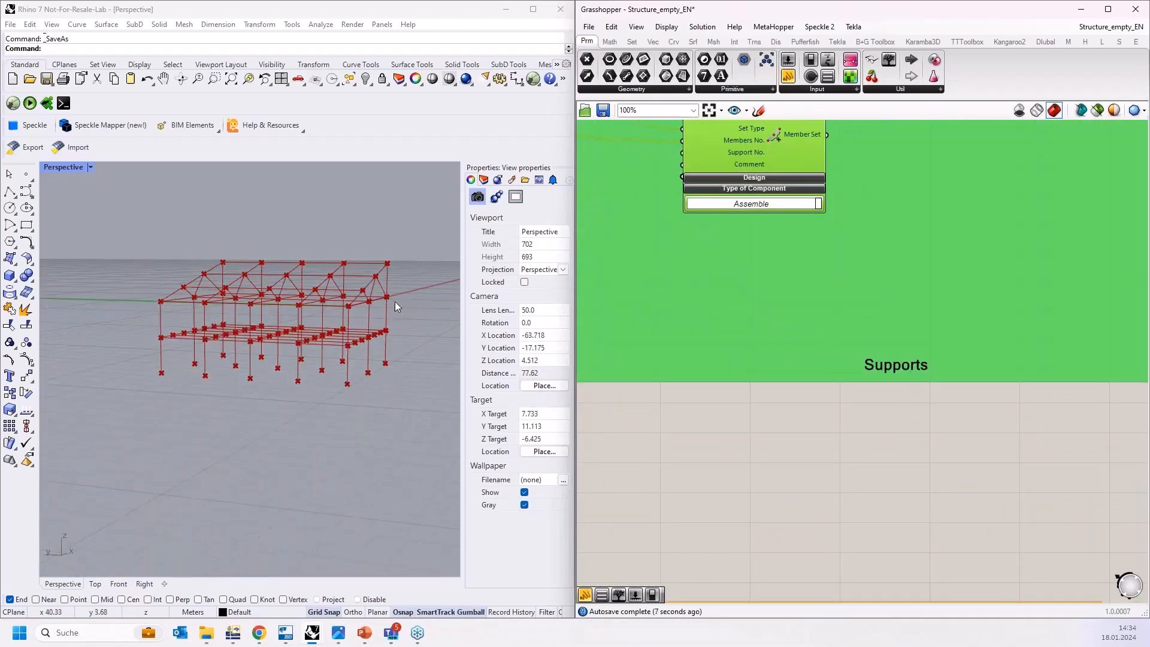
{"action": "left_click", "coordinate": [1044, 41]}
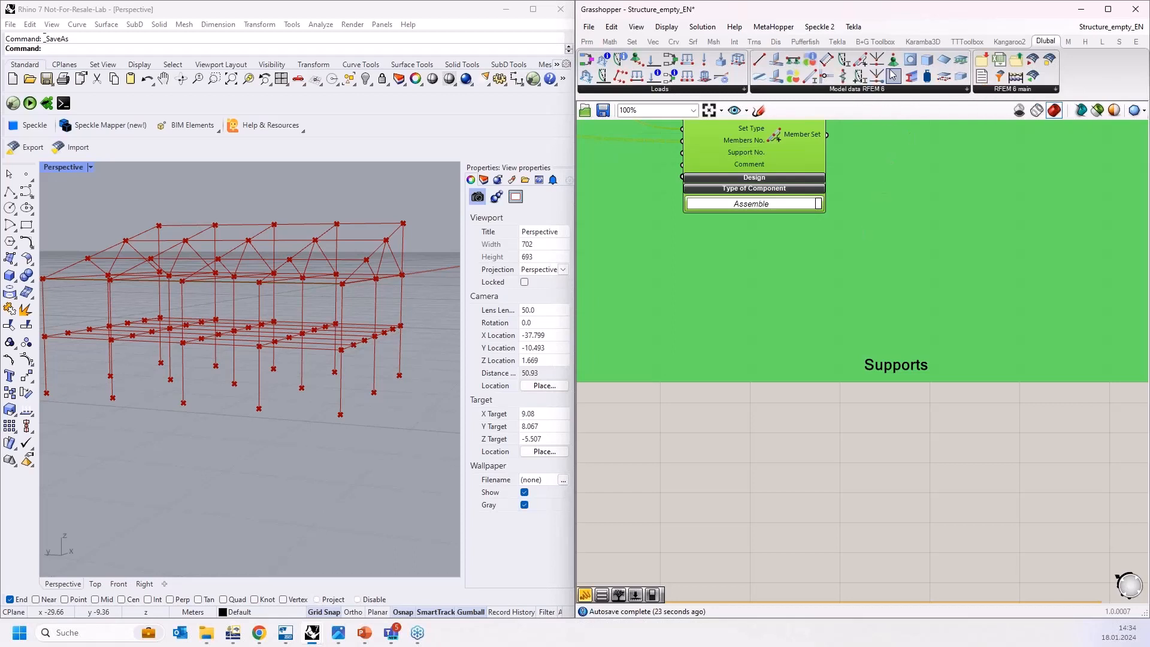
{"action": "left_click_drag", "start_coordinate": [892, 75], "coordinate": [896, 123]}
{"action": "left_click_drag", "start_coordinate": [901, 427], "coordinate": [905, 458]}
Bring the Nodal Support component near the blue group and connect the Support Nodes point parameter to its GH Node input.
{"action": "right_click_drag", "start_coordinate": [787, 428], "coordinate": [924, 425]}
{"action": "scroll", "coordinate": [762, 392], "scroll_direction": "up", "scroll_amount": 1}
{"action": "scroll", "coordinate": [761, 394], "scroll_direction": "down", "scroll_amount": 6}
{"action": "scroll", "coordinate": [924, 426], "scroll_direction": "down", "scroll_amount": 2}
{"action": "left_click_drag", "start_coordinate": [977, 422], "coordinate": [680, 334]}
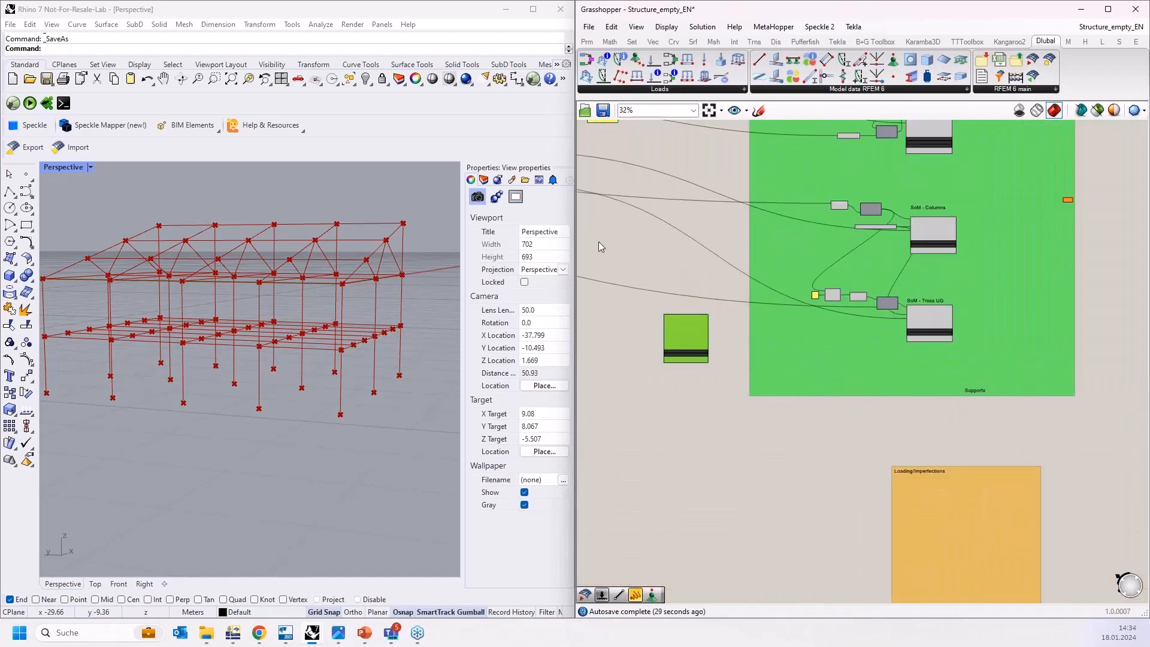
{"action": "right_click_drag", "start_coordinate": [598, 242], "coordinate": [771, 312]}
{"action": "left_click_drag", "start_coordinate": [846, 396], "coordinate": [864, 413]}
{"action": "scroll", "coordinate": [654, 285], "scroll_direction": "up", "scroll_amount": 5}
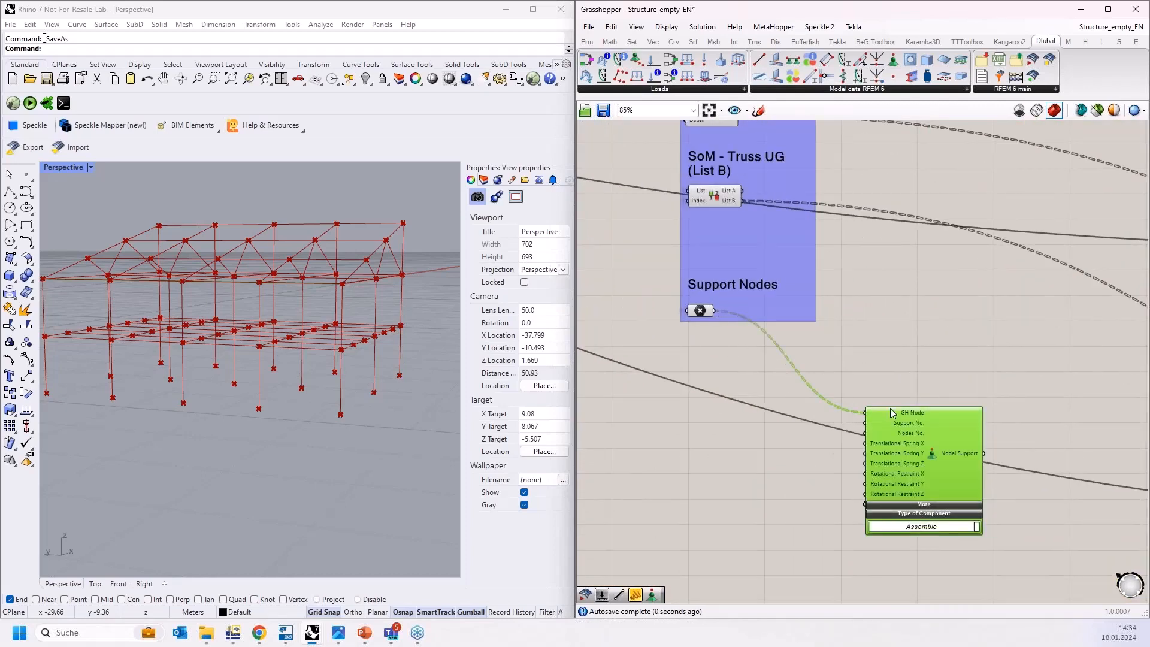
Return the connected Nodal Support component to its place directly beneath the Supports title.
{"action": "scroll", "coordinate": [890, 408], "scroll_direction": "up", "scroll_amount": 5}
{"action": "scroll", "coordinate": [720, 317], "scroll_direction": "down", "scroll_amount": 4}
{"action": "scroll", "coordinate": [710, 315], "scroll_direction": "down", "scroll_amount": 5}
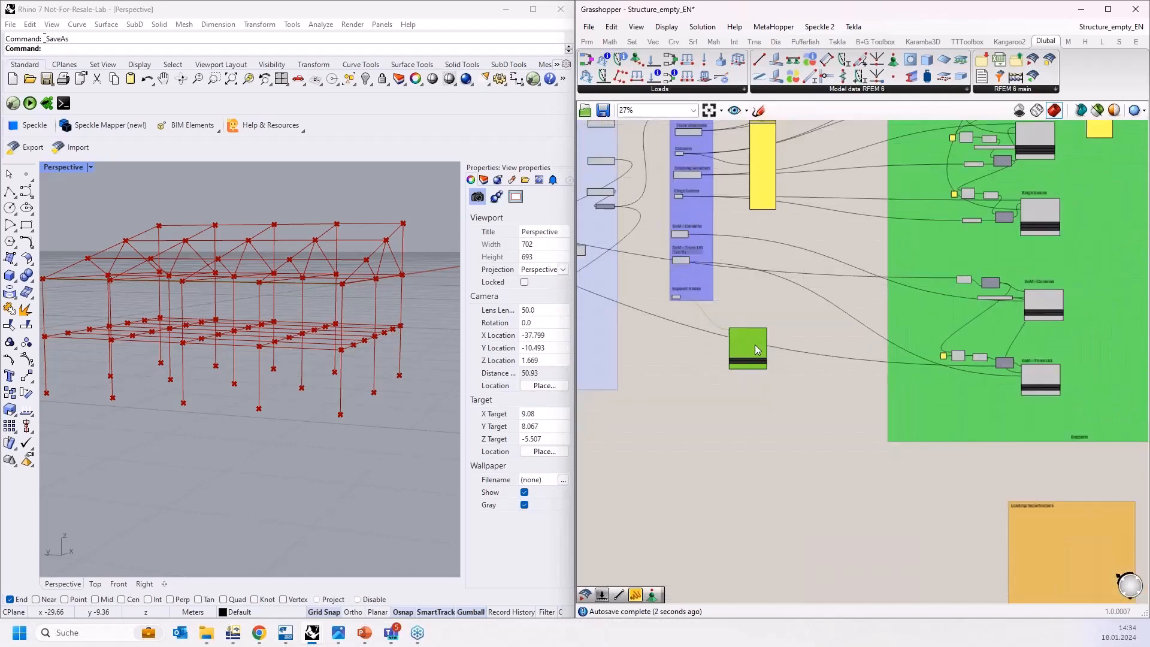
{"action": "left_click_drag", "start_coordinate": [755, 344], "coordinate": [1097, 456]}
{"action": "scroll", "coordinate": [1102, 455], "scroll_direction": "up", "scroll_amount": 5}
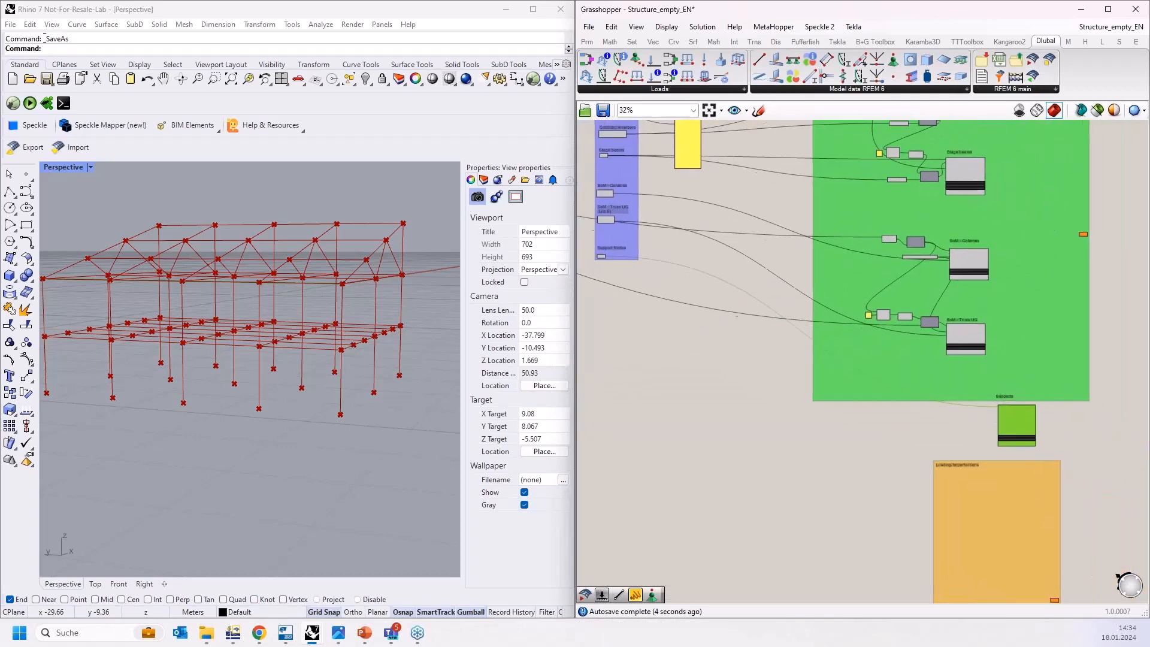
{"action": "left_click_drag", "start_coordinate": [966, 394], "coordinate": [962, 386]}
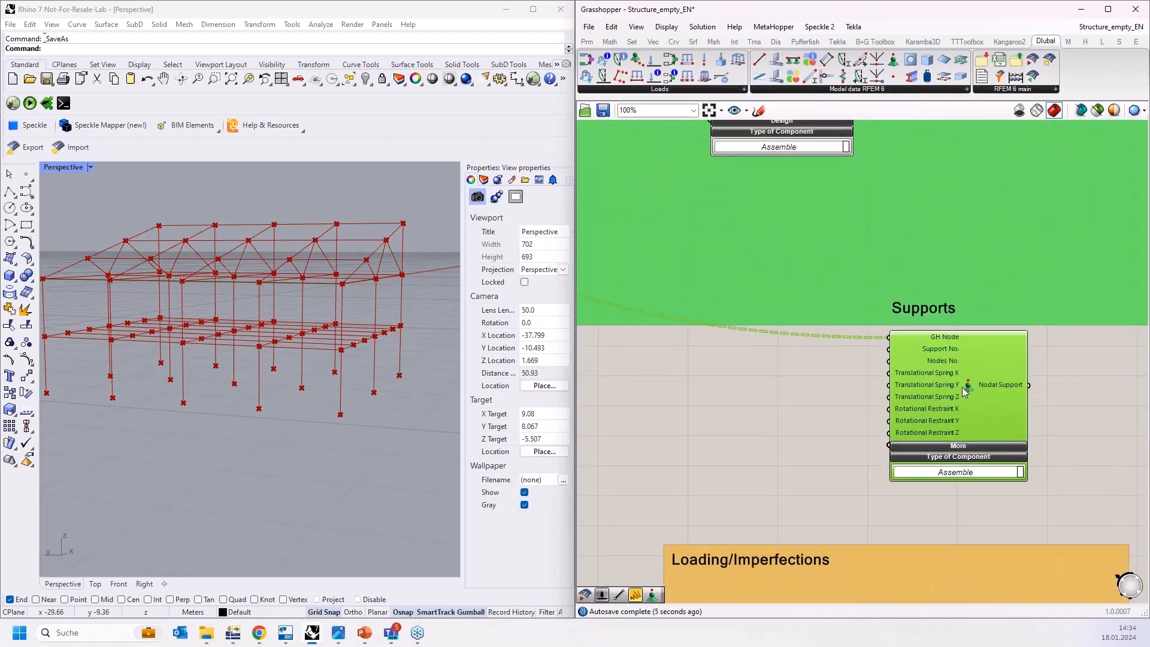
Examine the description of the Nodal Support's Translational Spring X input for its unit and its free and rigid values.
{"action": "left_click", "coordinate": [758, 379]}
{"action": "scroll", "coordinate": [925, 401], "scroll_direction": "up", "scroll_amount": 2}
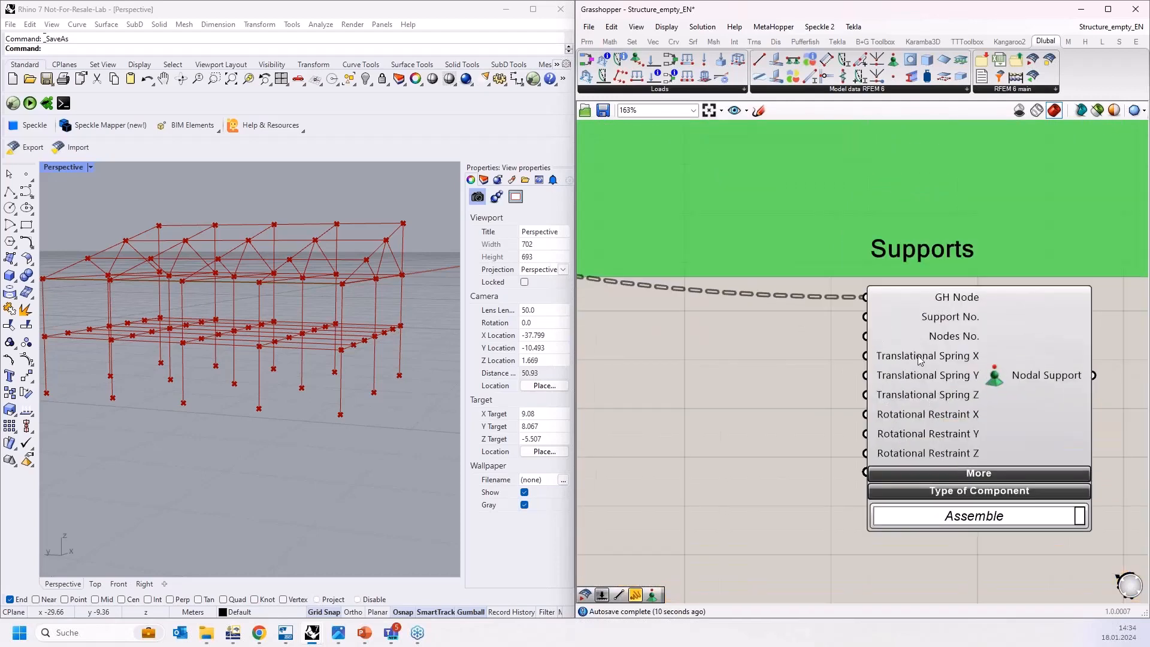
{"action": "mouse_move", "coordinate": [920, 360]}
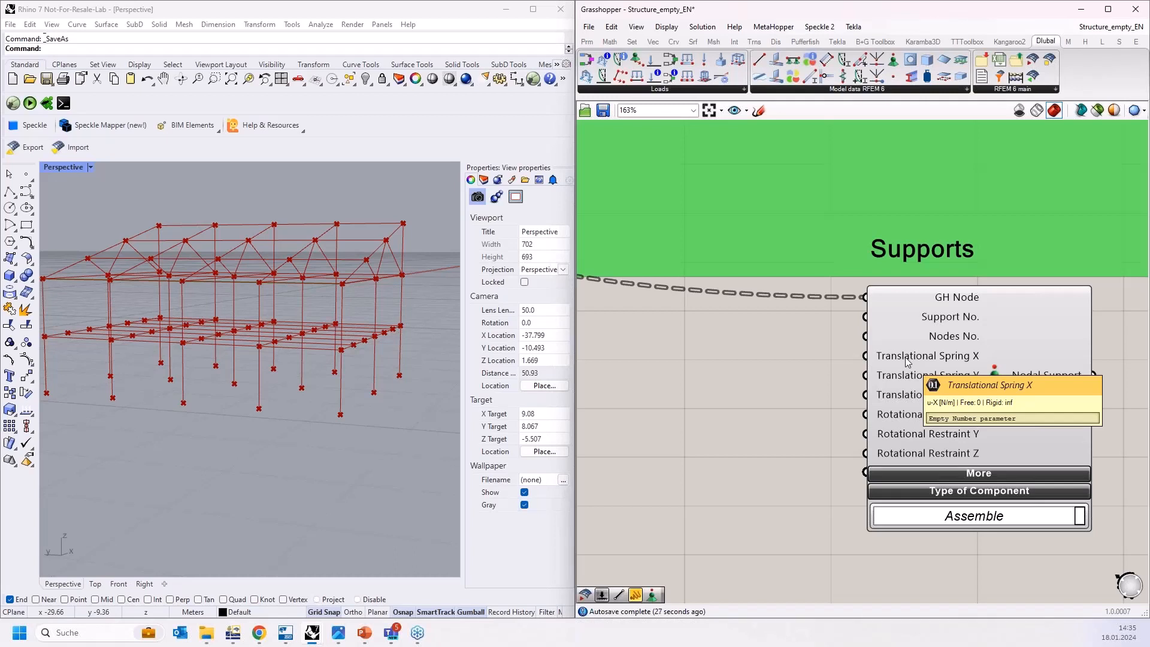
{"action": "double_click", "coordinate": [712, 393]}
{"action": "type", "text": "\"inf"}
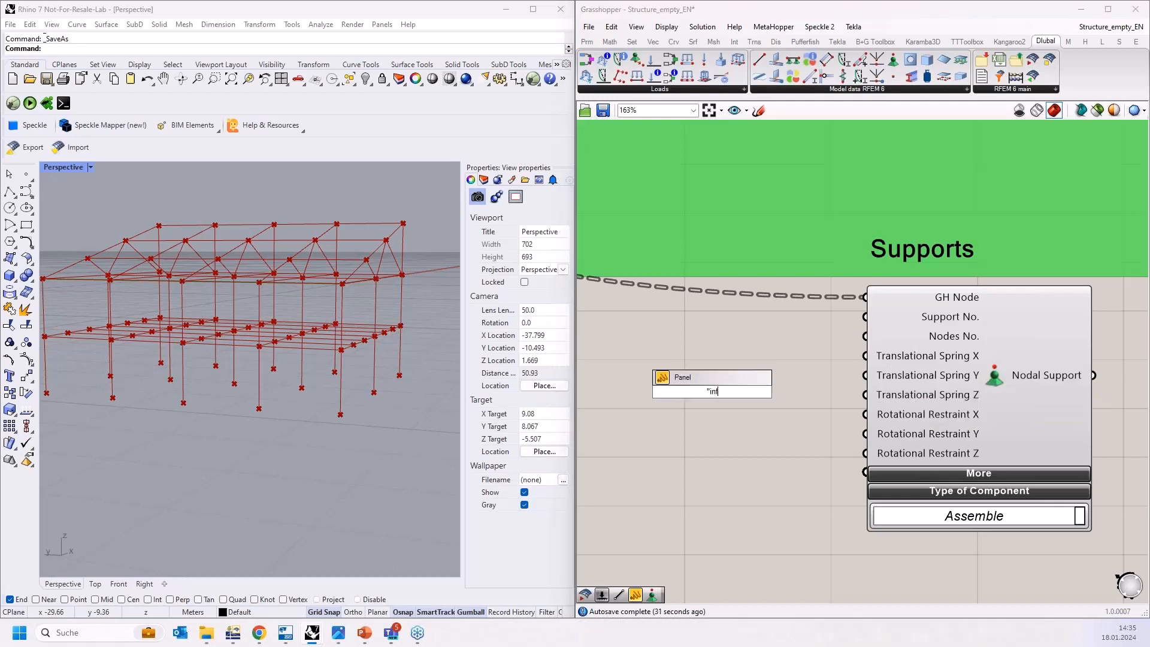
{"action": "key", "text": "Escape"}
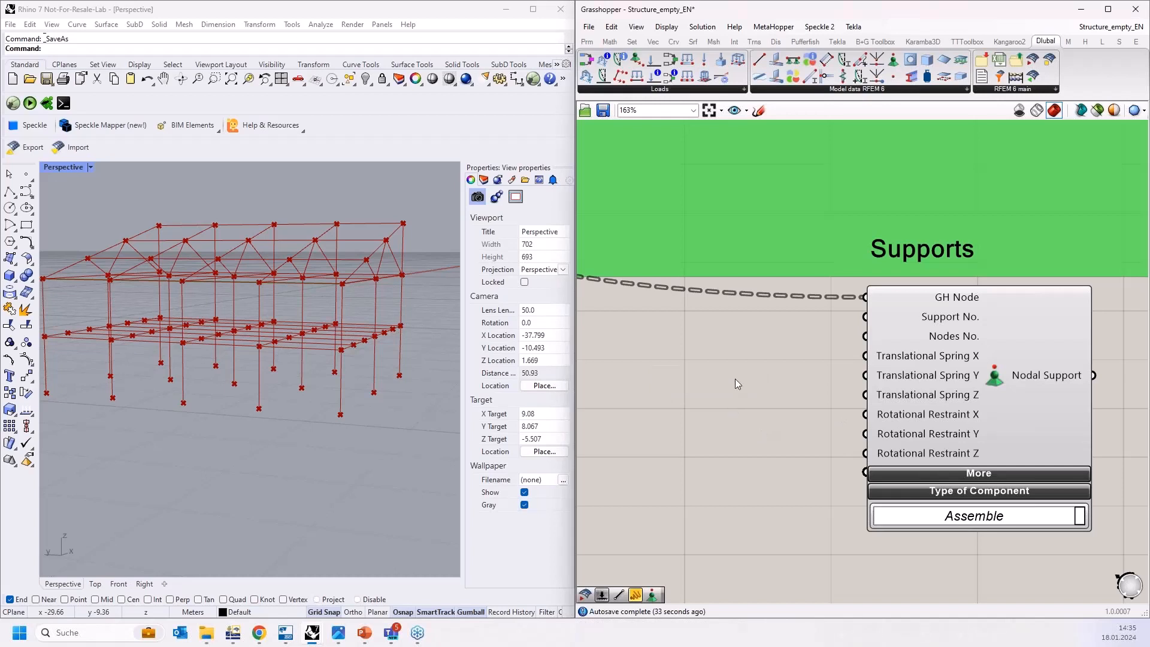
Create a panel containing inf beside the Nodal Support component.
{"action": "double_click", "coordinate": [735, 378]}
{"action": "type", "text": "\""}
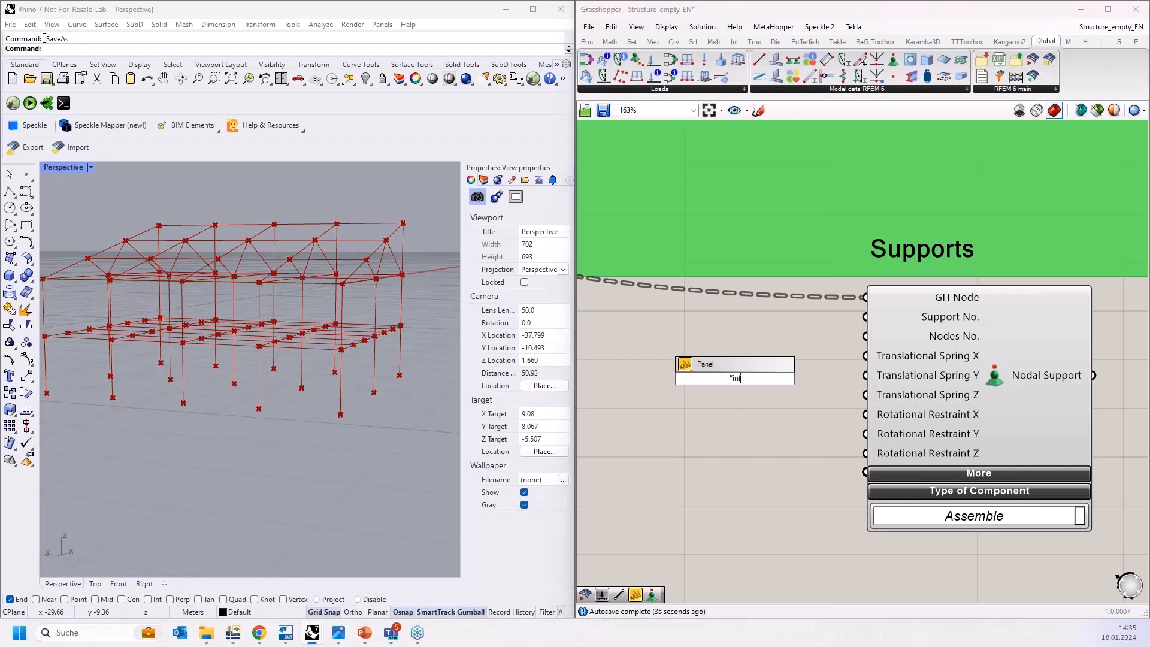
{"action": "type", "text": "inf"}
{"action": "key", "text": "Return"}
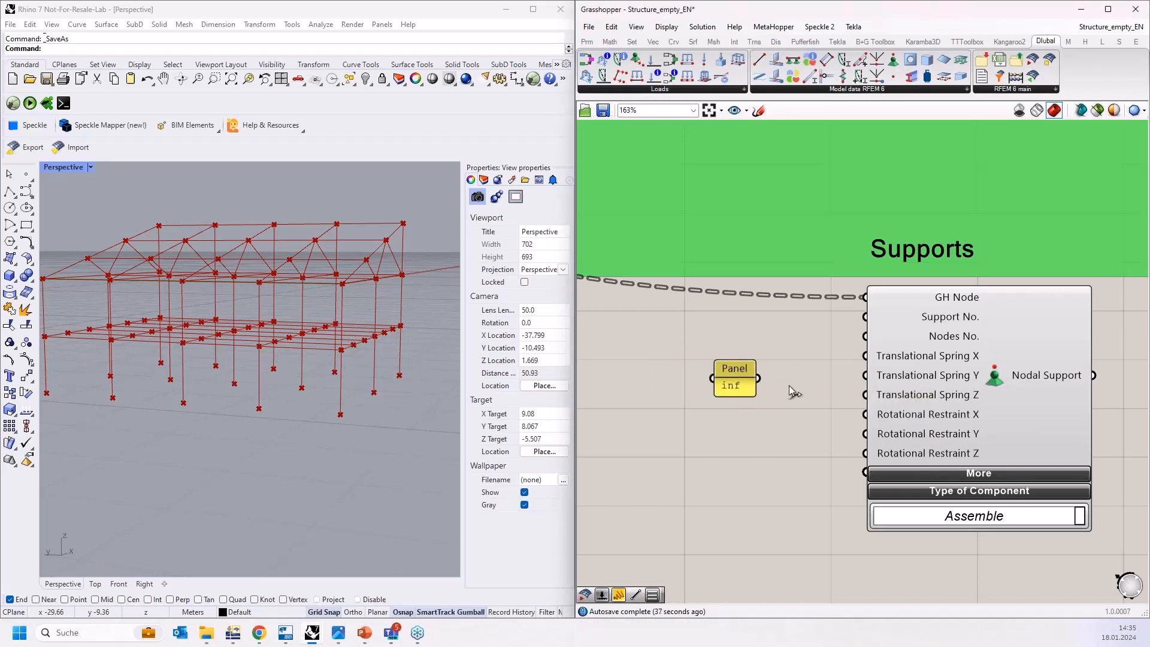
Connect the inf panel to the Nodal Support's Translational Spring X, Y and Z and Rotational Restraint Z inputs.
{"action": "left_click_drag", "start_coordinate": [759, 378], "coordinate": [867, 357]}
{"action": "left_click_drag", "start_coordinate": [760, 379], "coordinate": [866, 376]}
{"action": "left_click_drag", "start_coordinate": [760, 379], "coordinate": [866, 394]}
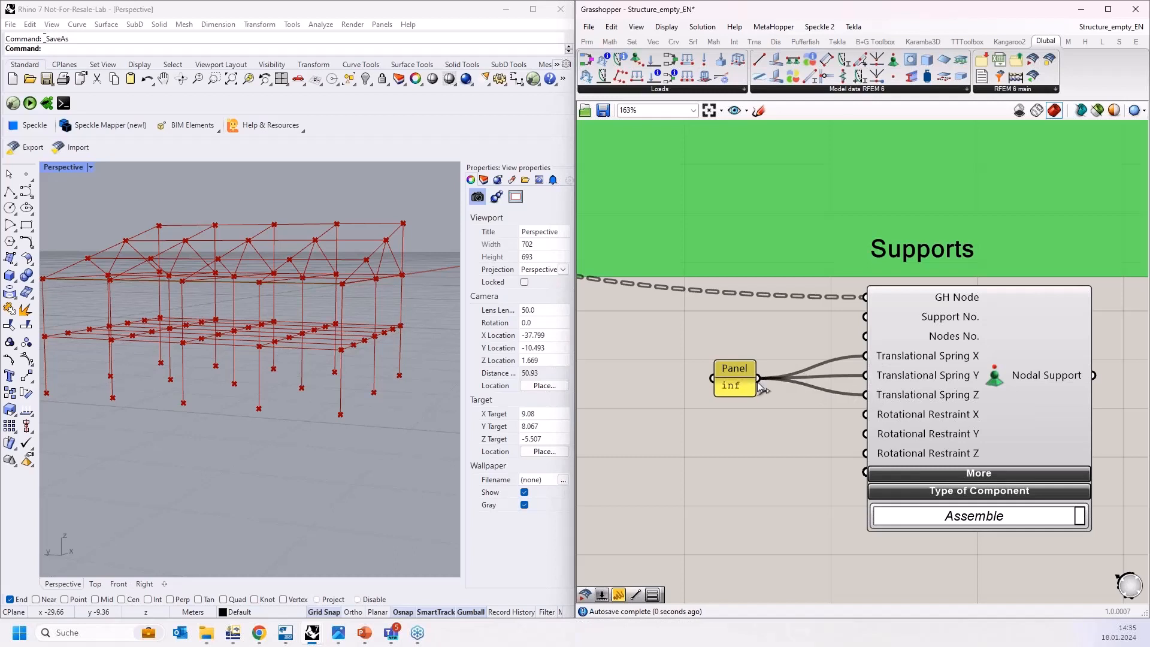
{"action": "left_click_drag", "start_coordinate": [758, 379], "coordinate": [866, 453]}
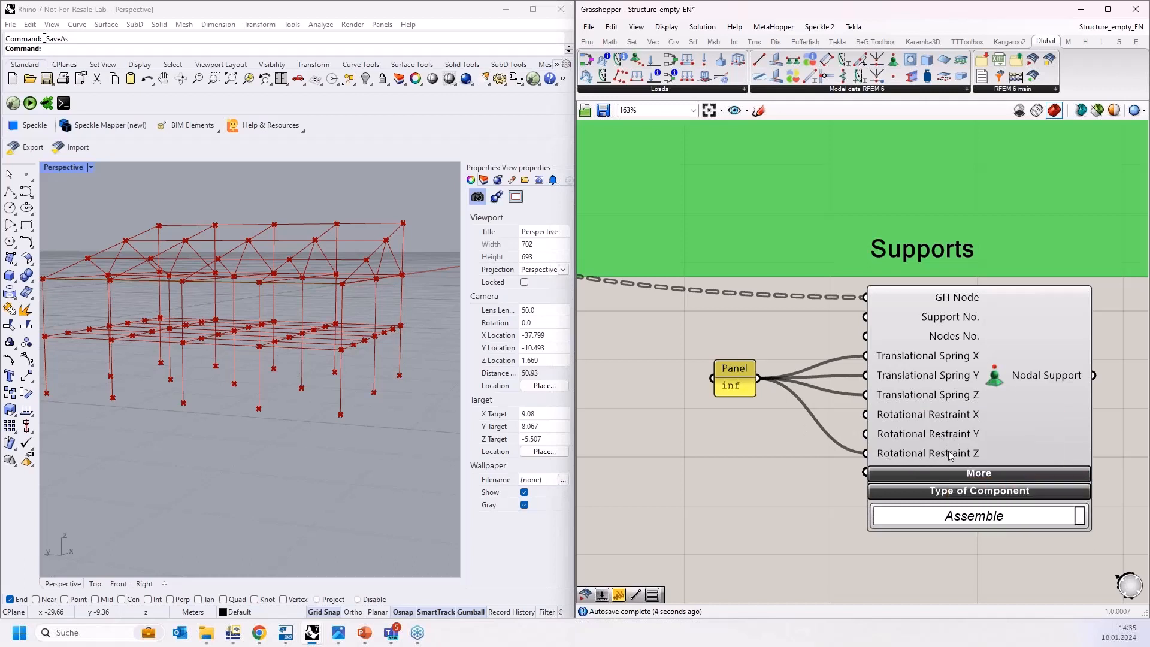
Expand the More section of the Nodal Support component and examine its additional inputs, from nonlinearities to comment.
{"action": "scroll", "coordinate": [887, 325], "scroll_direction": "down", "scroll_amount": 2}
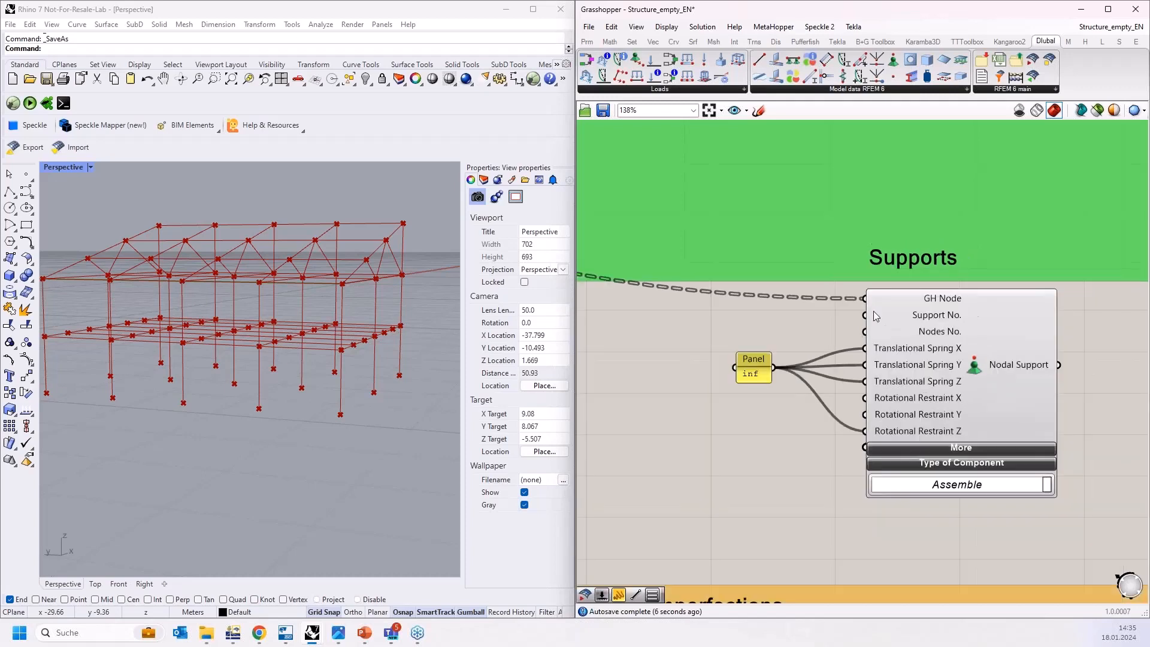
{"action": "left_click", "coordinate": [947, 427]}
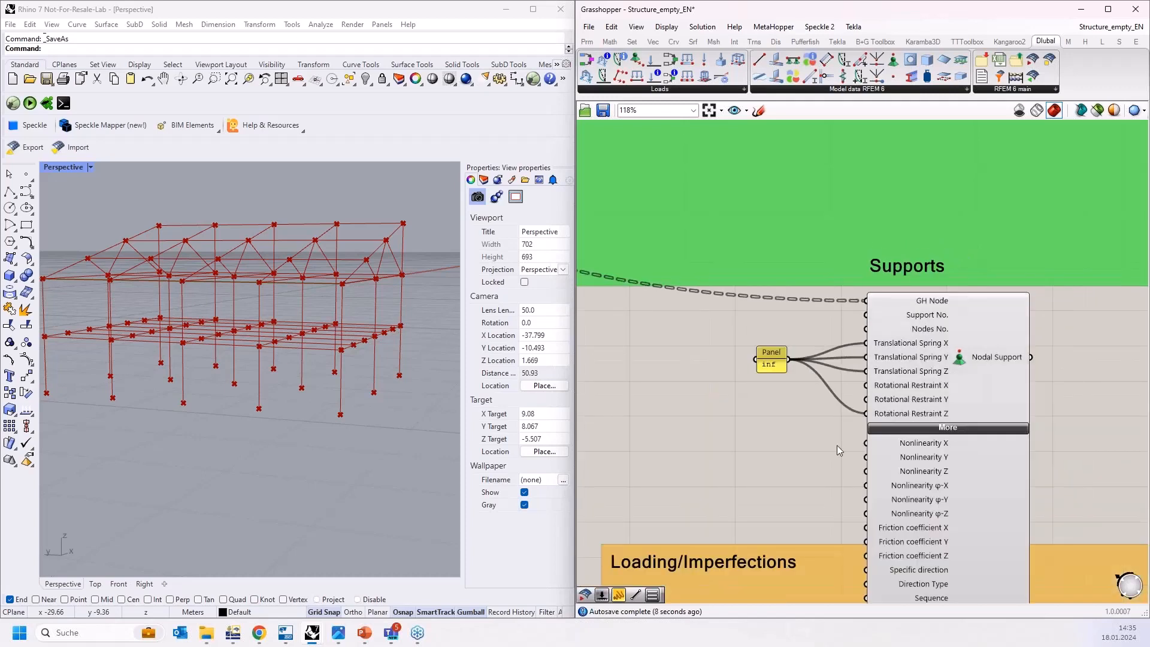
{"action": "right_click_drag", "start_coordinate": [810, 460], "coordinate": [772, 294]}
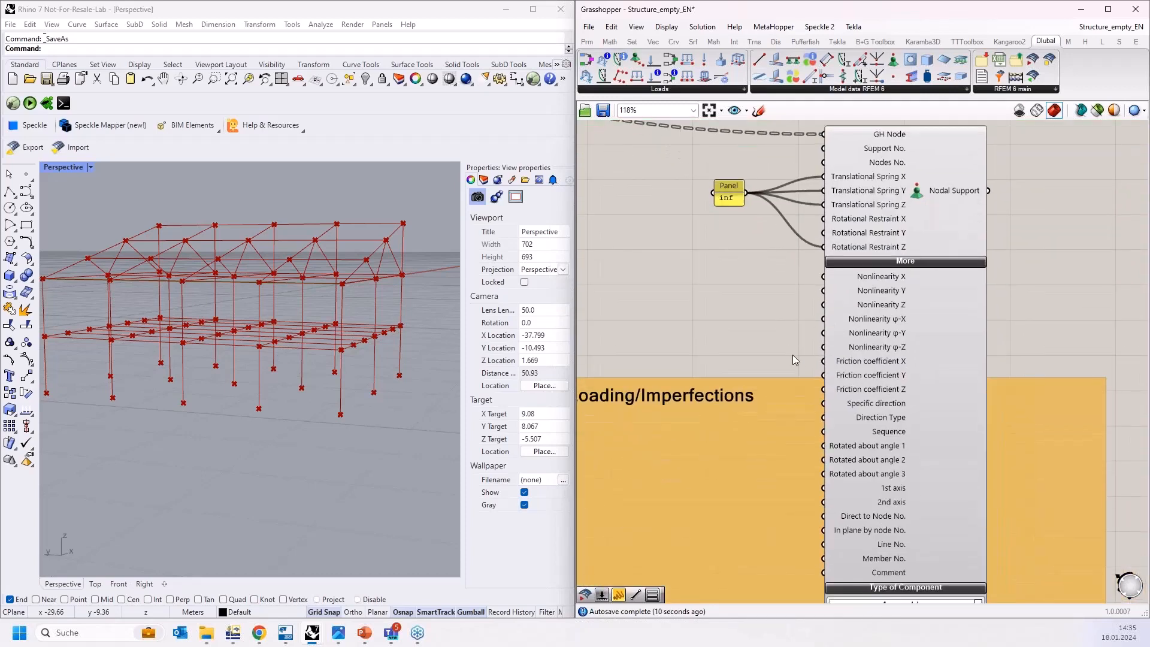
{"action": "right_click_drag", "start_coordinate": [792, 349], "coordinate": [778, 291]}
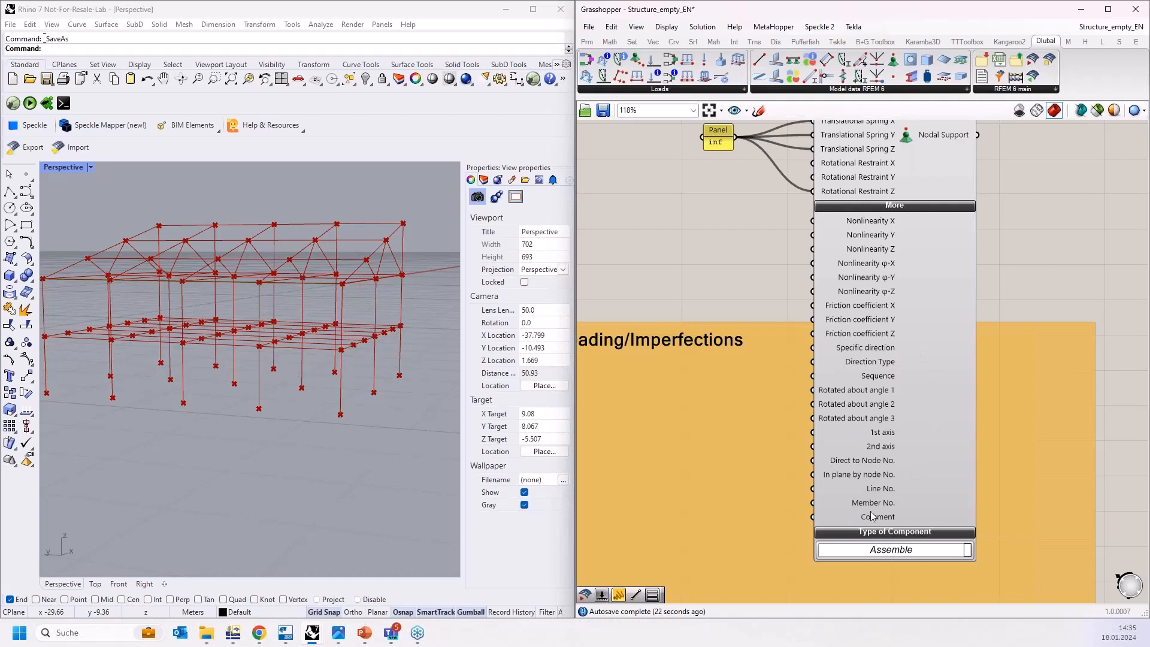
{"action": "right_click_drag", "start_coordinate": [713, 235], "coordinate": [718, 275]}
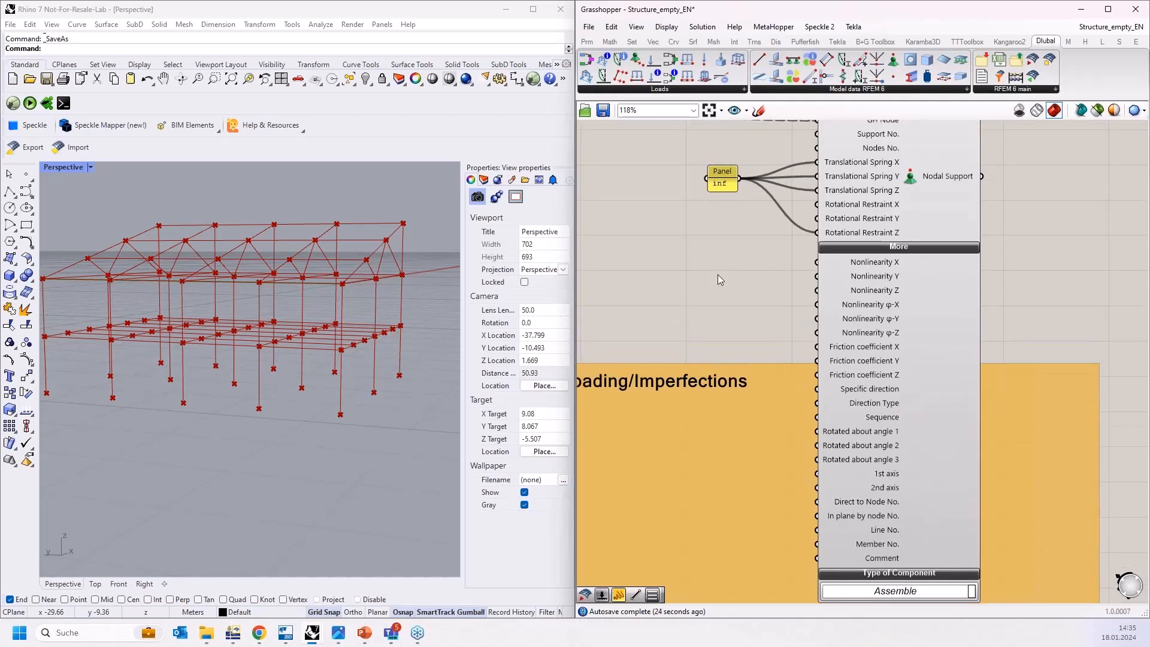
Examine the description of the Nodal Support's Nonlinearity X input and leave the component's More section collapsed.
{"action": "left_click", "coordinate": [884, 246]}
{"action": "right_click_drag", "start_coordinate": [809, 248], "coordinate": [798, 388]}
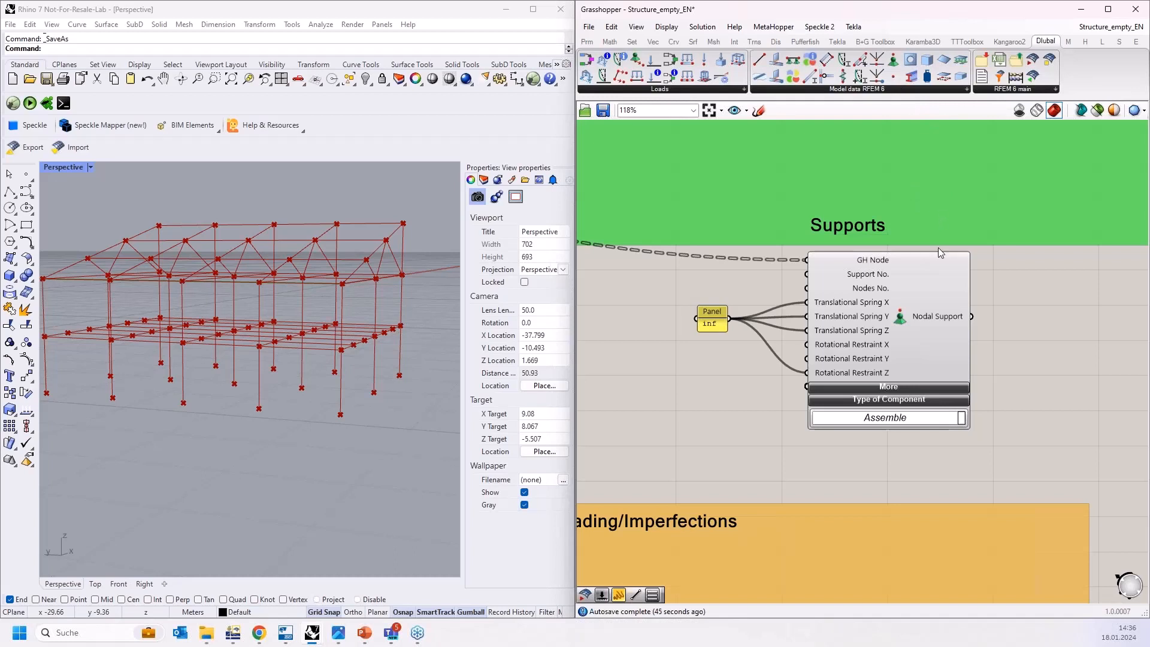
{"action": "left_click", "coordinate": [888, 386]}
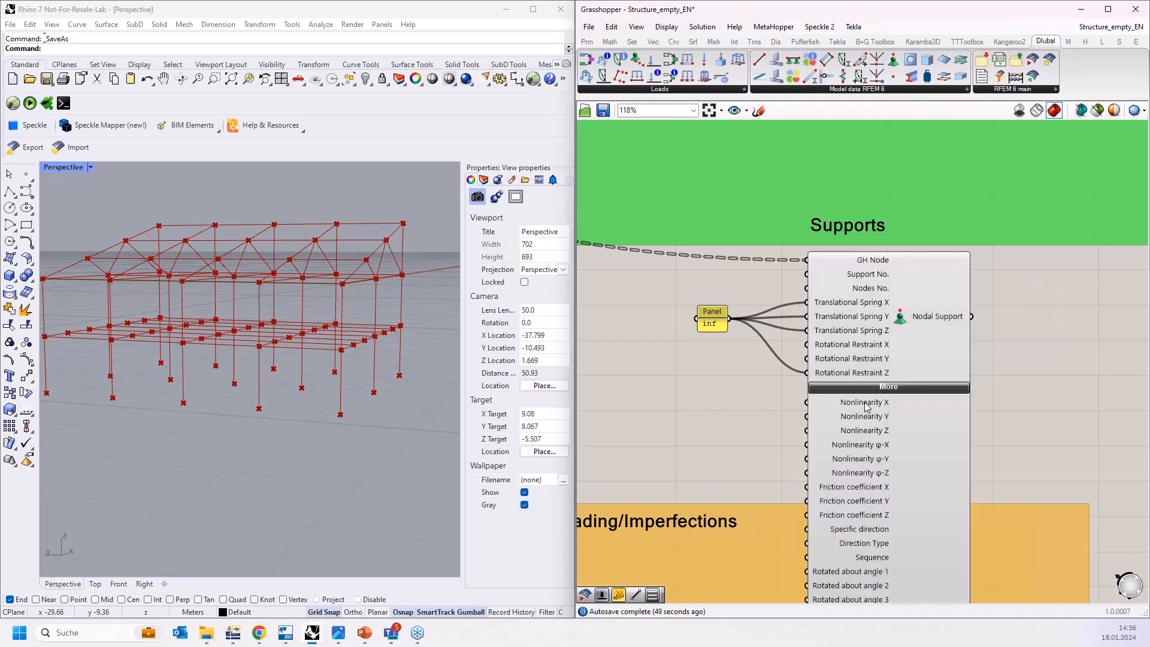
{"action": "mouse_move", "coordinate": [865, 406]}
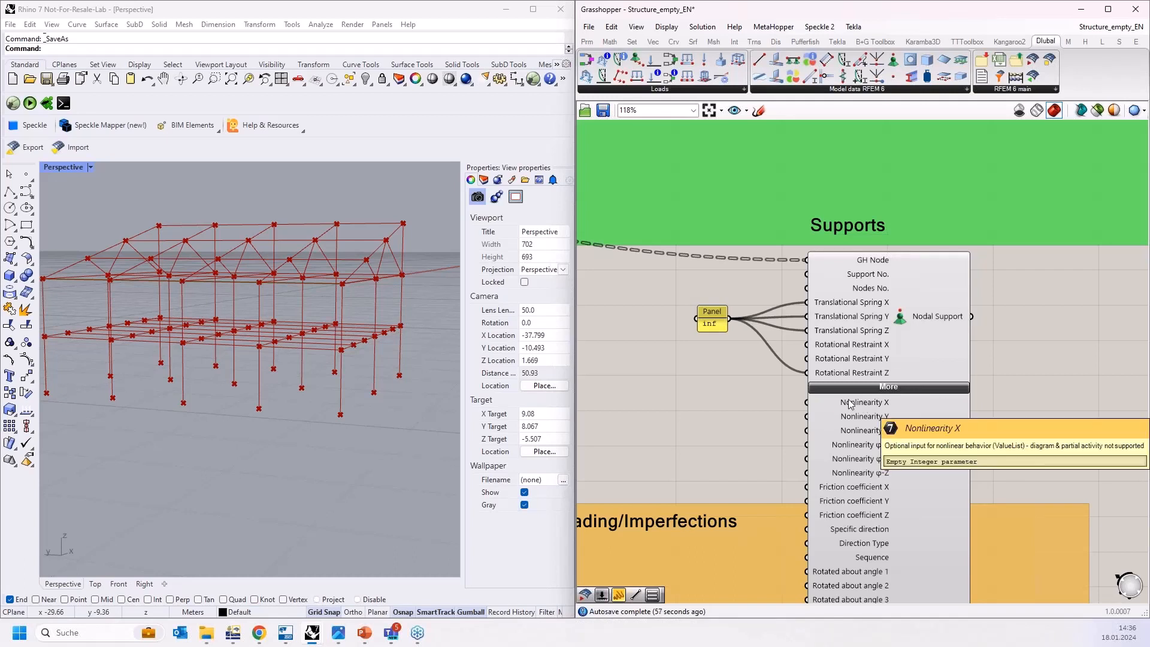
{"action": "left_click", "coordinate": [888, 390]}
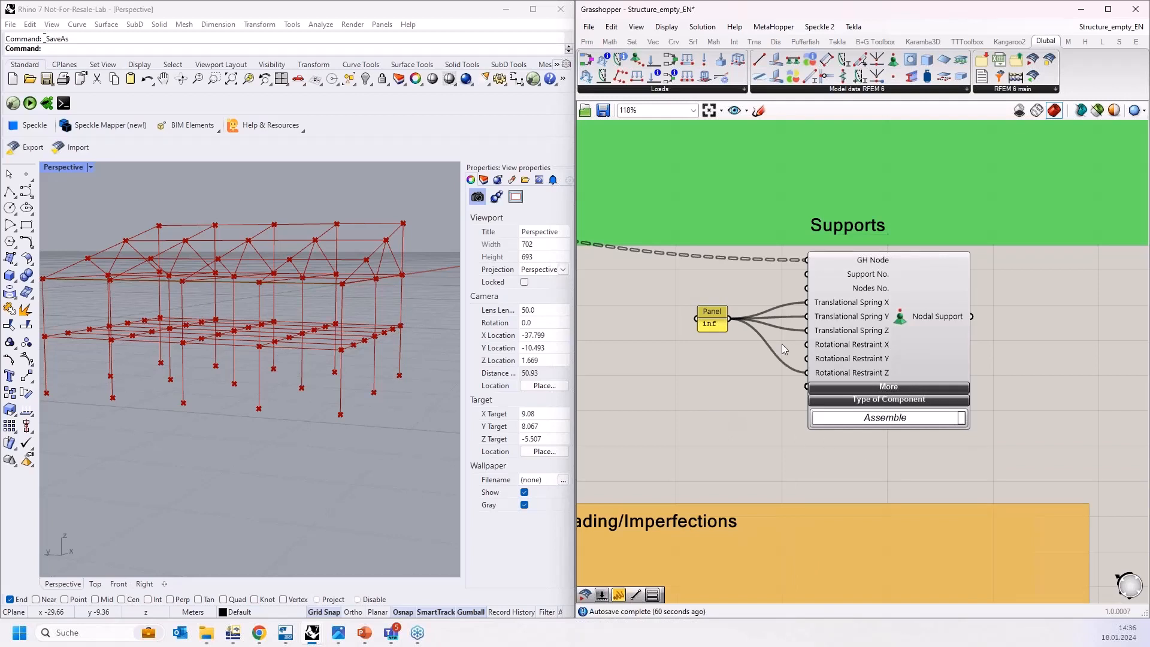
{"action": "left_click", "coordinate": [875, 390]}
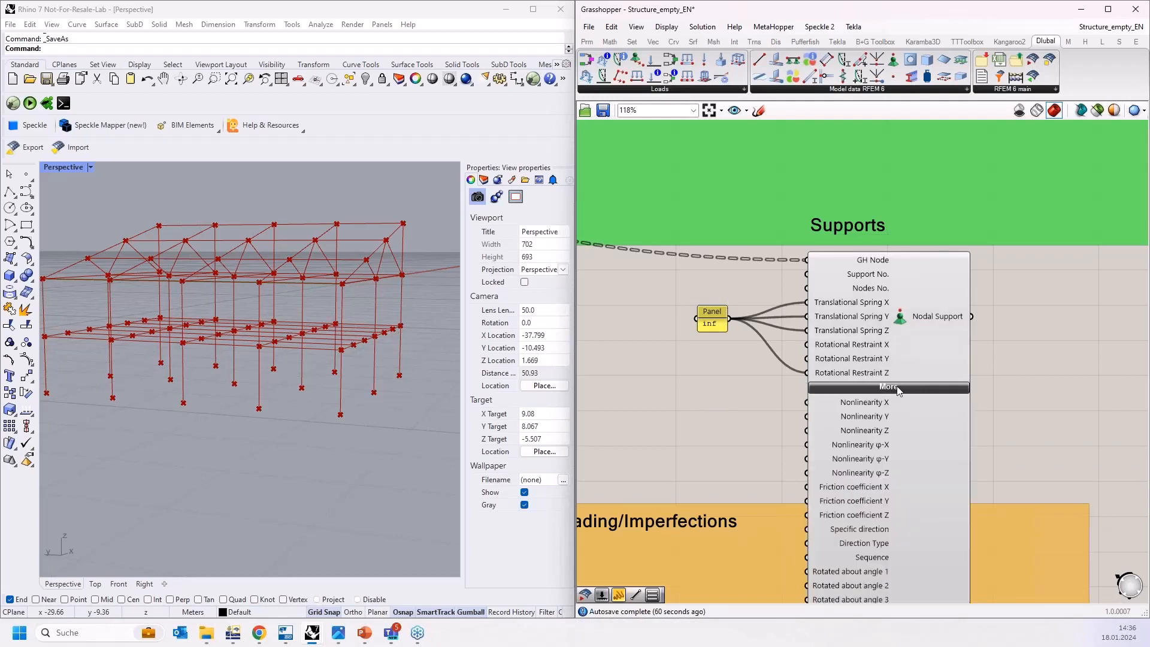
{"action": "left_click", "coordinate": [899, 388]}
Add the inf panel and the Nodal Support component to the green model data group.
{"action": "scroll", "coordinate": [758, 394], "scroll_direction": "down", "scroll_amount": 4}
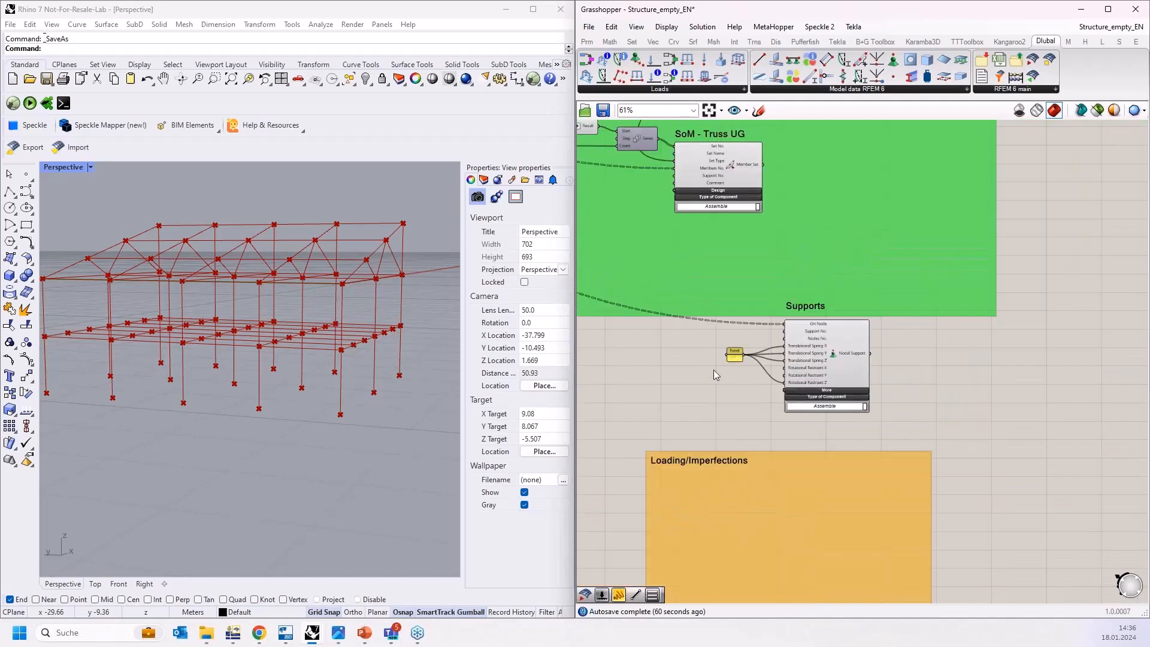
{"action": "scroll", "coordinate": [706, 372], "scroll_direction": "up", "scroll_amount": 2}
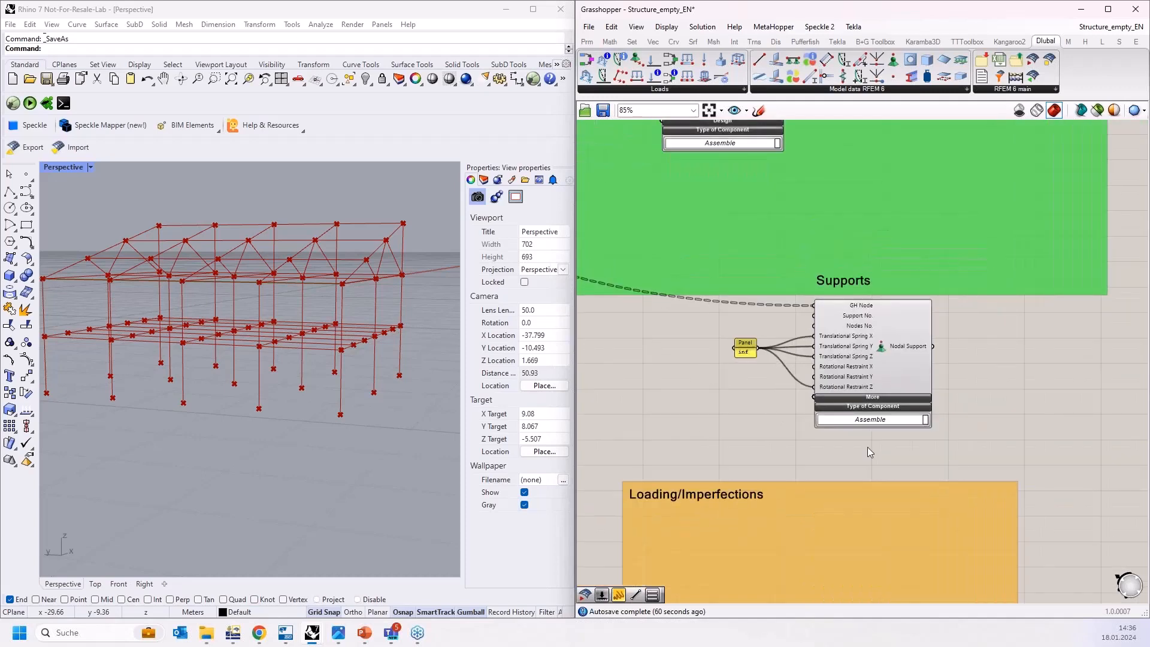
{"action": "left_click_drag", "start_coordinate": [904, 461], "coordinate": [728, 323]}
{"action": "right_click", "coordinate": [927, 278]}
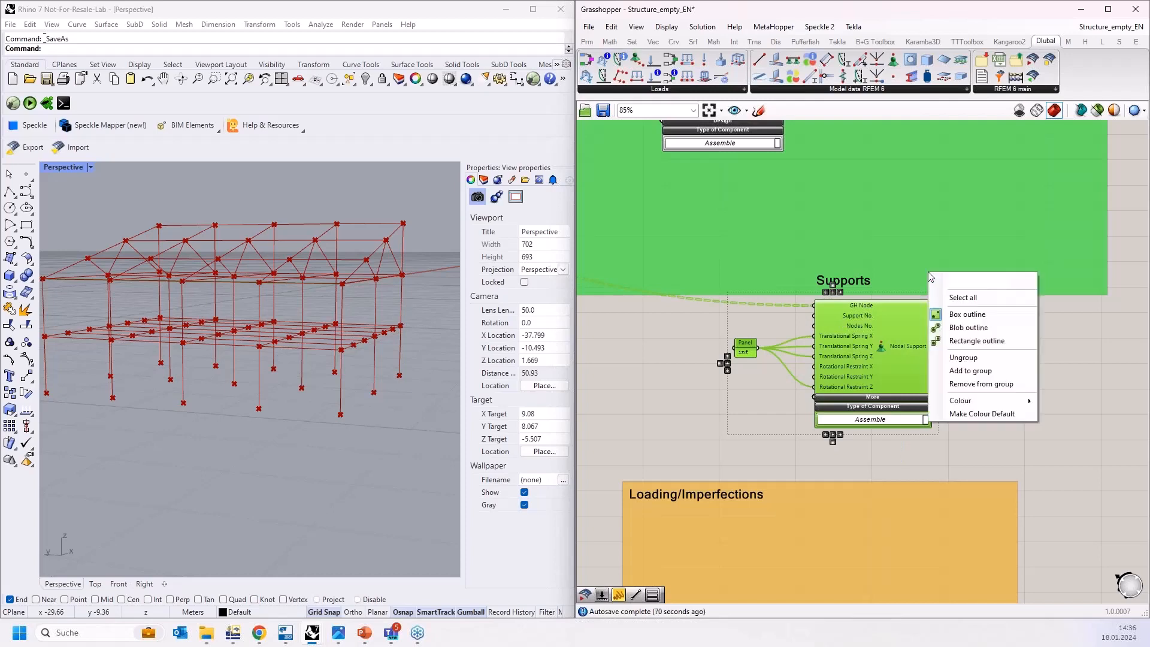
{"action": "left_click", "coordinate": [968, 372]}
{"action": "scroll", "coordinate": [992, 450], "scroll_direction": "down", "scroll_amount": 4}
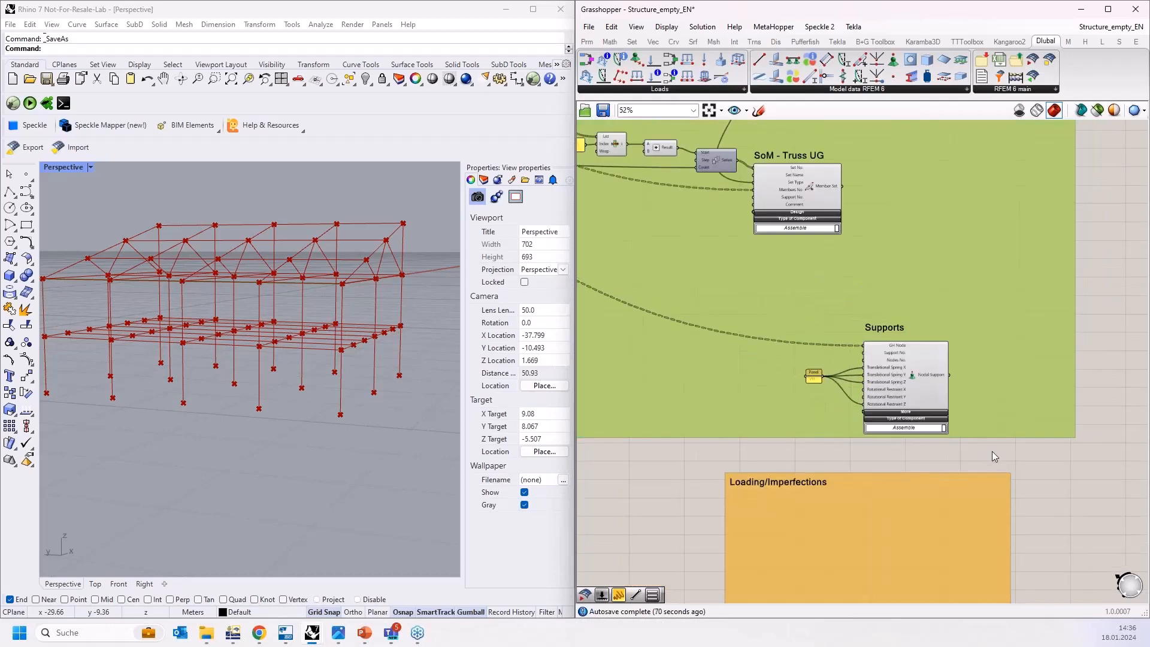
{"action": "scroll", "coordinate": [1072, 336], "scroll_direction": "down", "scroll_amount": 1}
{"action": "right_click_drag", "start_coordinate": [1048, 328], "coordinate": [1002, 437]}
{"action": "scroll", "coordinate": [1002, 443], "scroll_direction": "down", "scroll_amount": 1}
{"action": "right_click_drag", "start_coordinate": [1012, 505], "coordinate": [952, 318]}
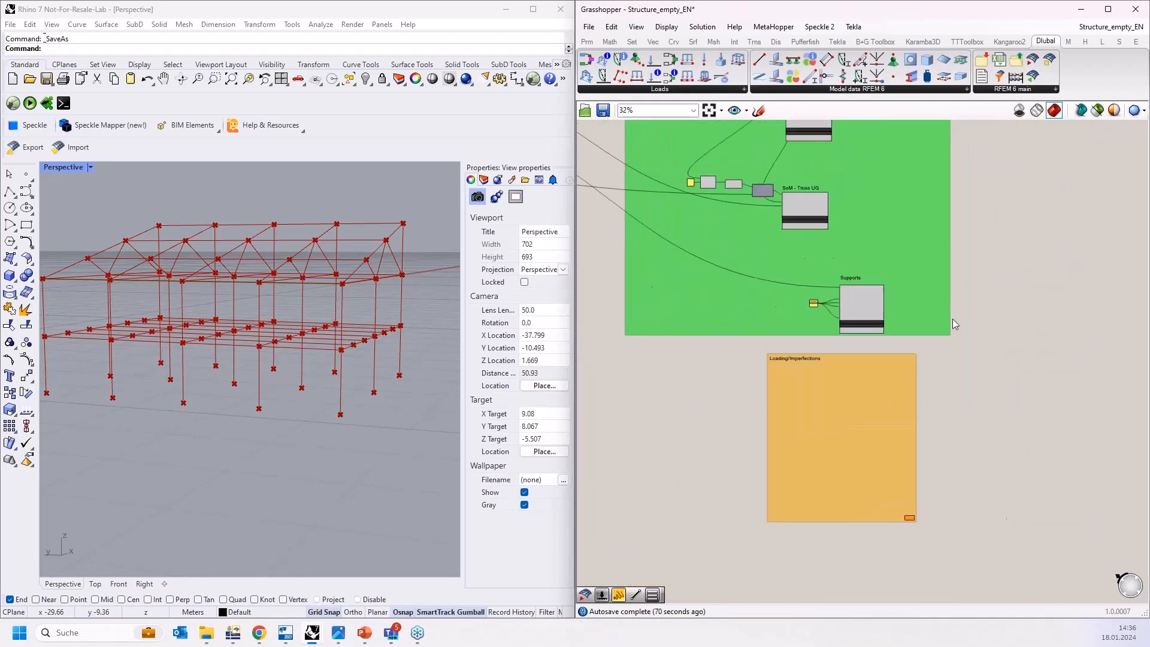
Switch to RFEM and examine Struktur_final's Imperfections, Load Cases & Combinations and Loads folders, including the load types under LC1 - DL.
{"action": "scroll", "coordinate": [855, 453], "scroll_direction": "up", "scroll_amount": 4}
{"action": "scroll", "coordinate": [720, 449], "scroll_direction": "up", "scroll_amount": 2}
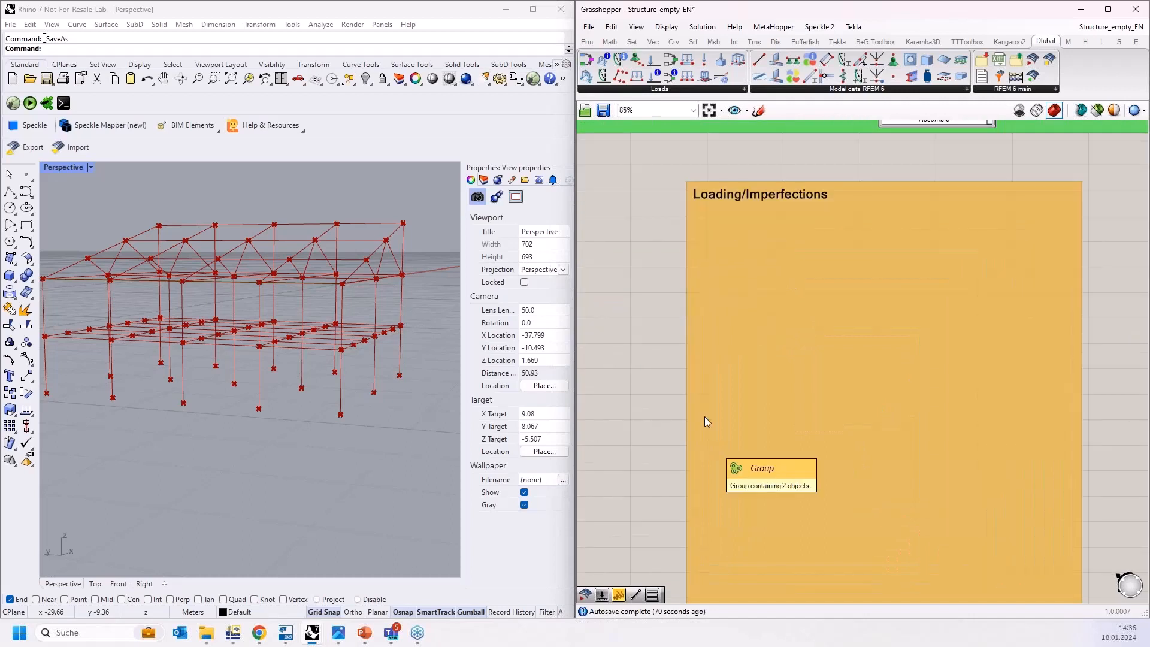
{"action": "right_click_drag", "start_coordinate": [644, 371], "coordinate": [649, 347]}
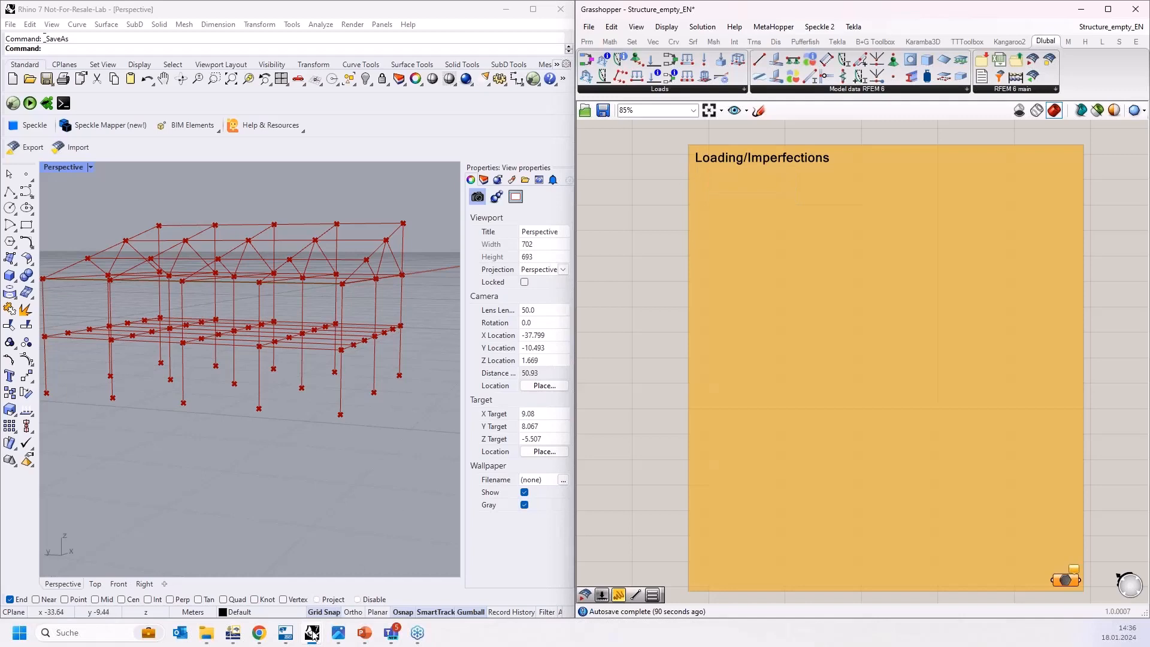
{"action": "mouse_move", "coordinate": [245, 634]}
{"action": "left_click", "coordinate": [260, 606]}
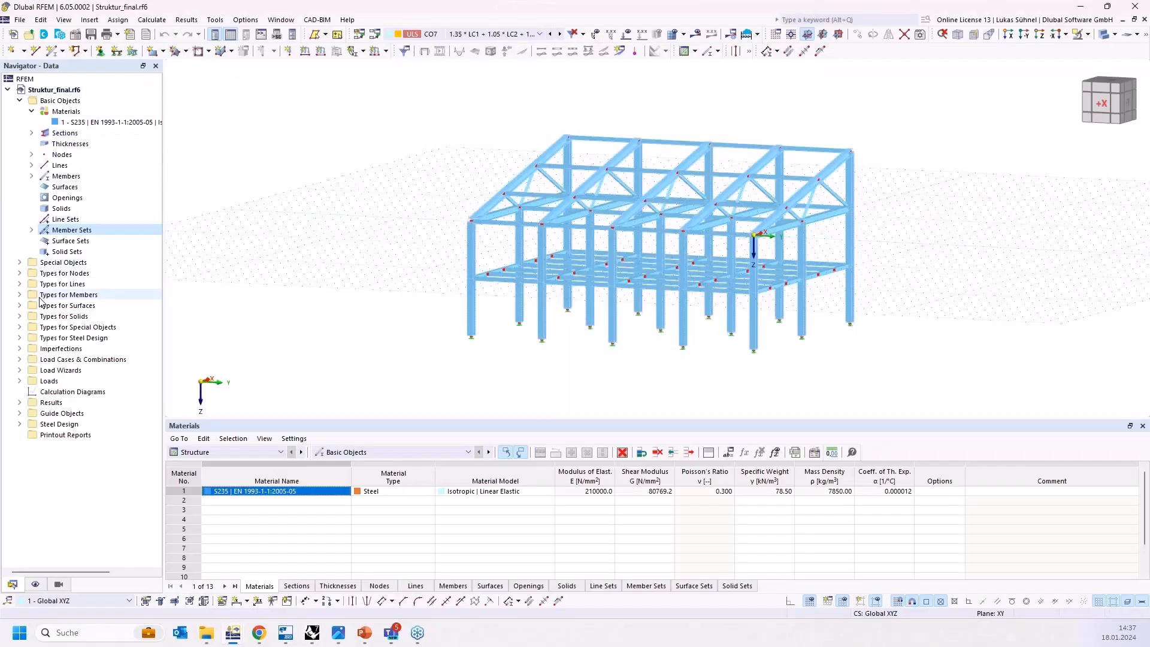
{"action": "left_click", "coordinate": [19, 349]}
{"action": "left_click", "coordinate": [19, 381]}
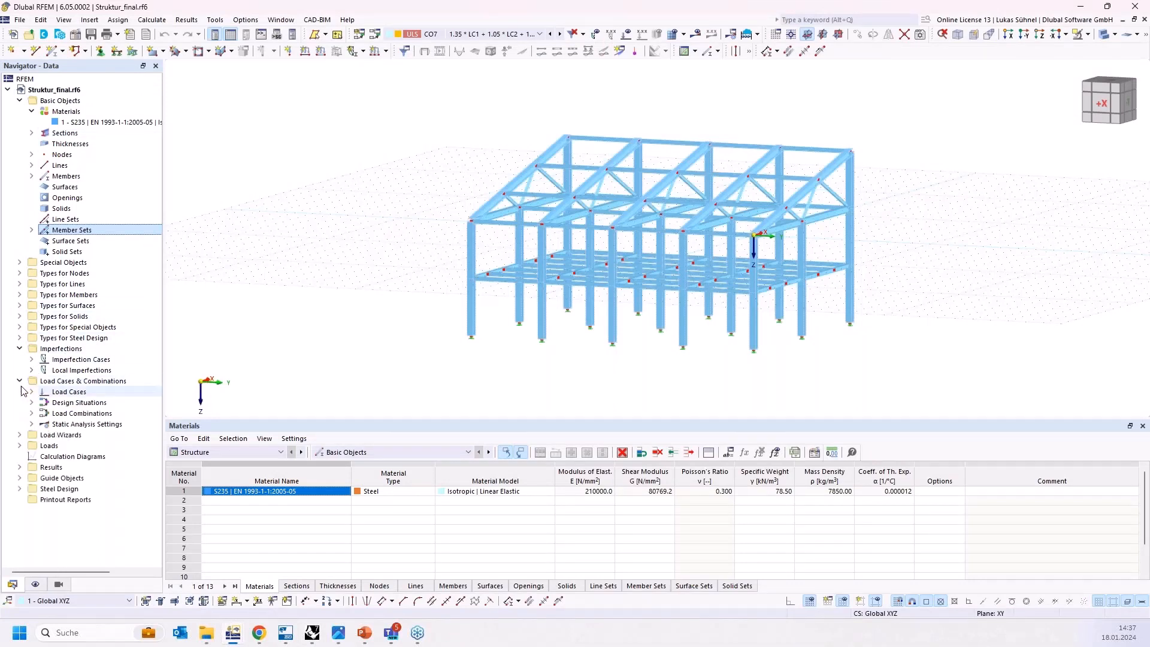
{"action": "left_click", "coordinate": [86, 371]}
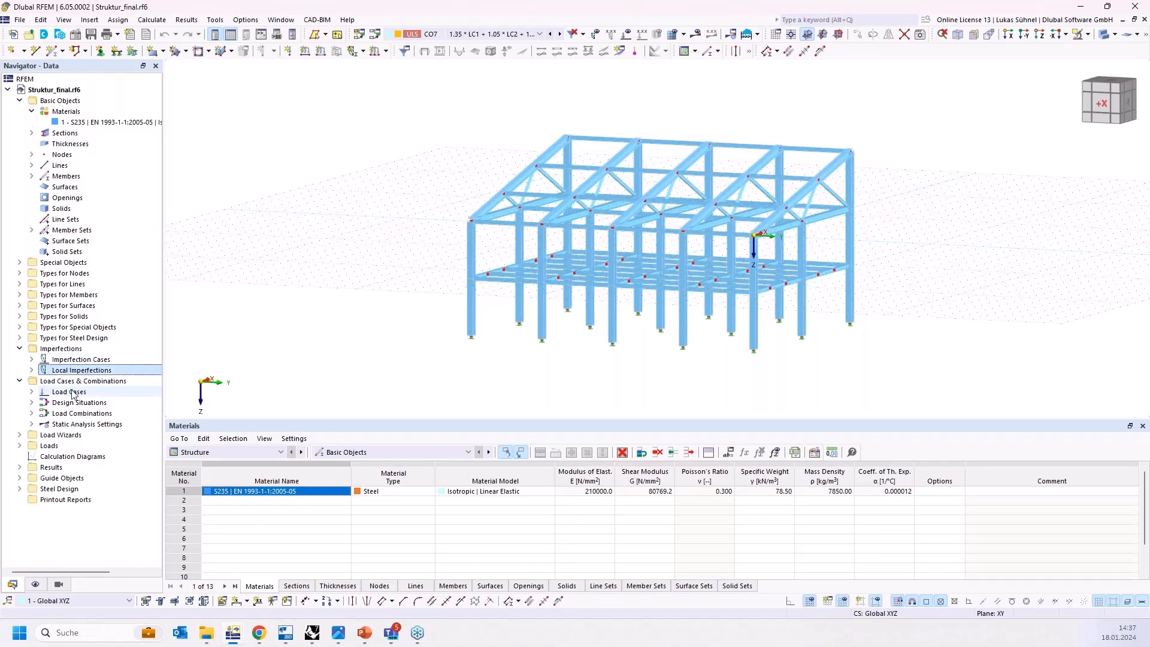
{"action": "left_click", "coordinate": [69, 392]}
{"action": "left_click", "coordinate": [20, 445]}
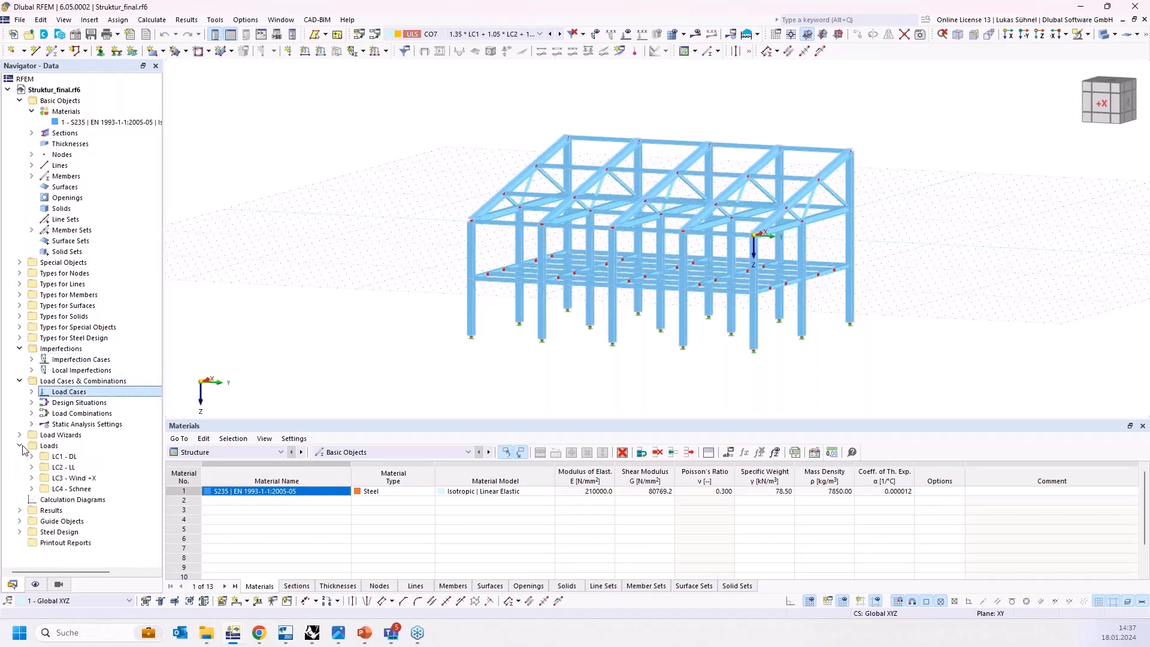
{"action": "left_click", "coordinate": [33, 457]}
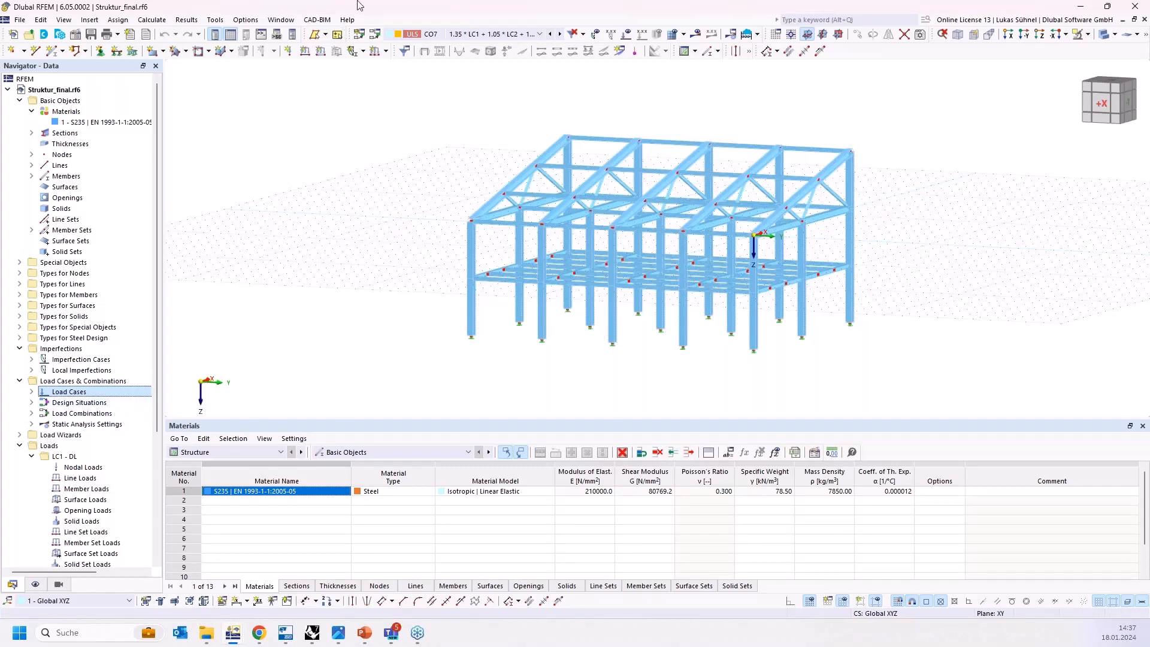
Return to Grasshopper, place an RFEM 6 export component beside the green group and expand its Additional section.
{"action": "left_click_drag", "start_coordinate": [359, 6], "coordinate": [1145, 158]}
{"action": "left_click", "coordinate": [344, 429]}
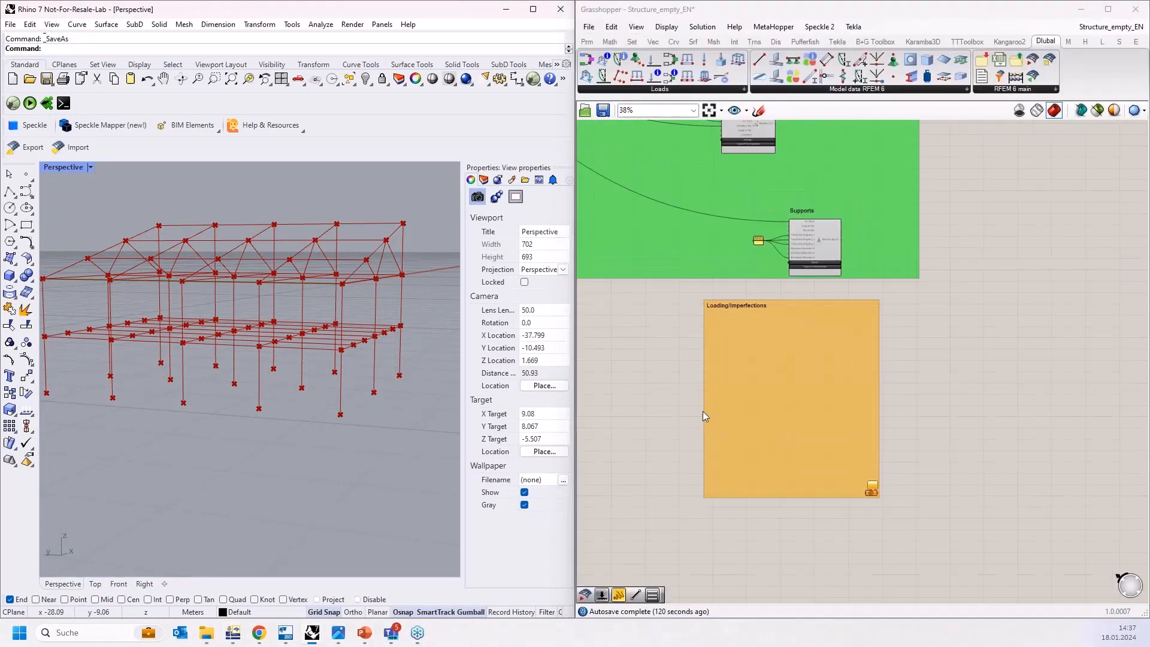
{"action": "right_click_drag", "start_coordinate": [1002, 157], "coordinate": [923, 288]}
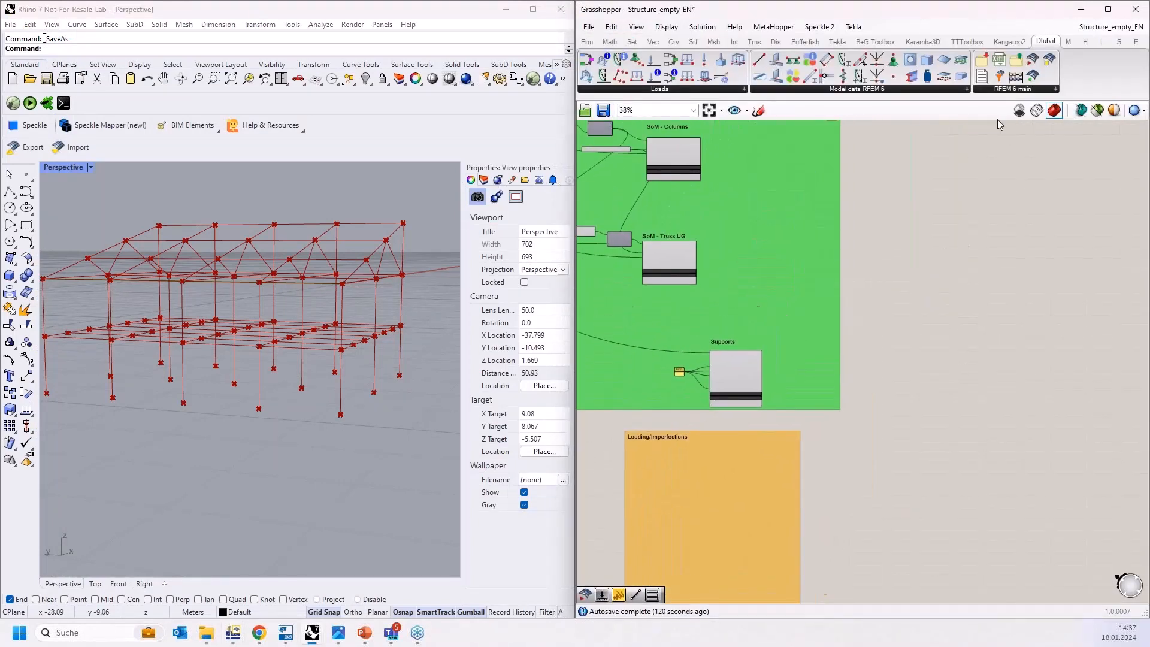
{"action": "left_click_drag", "start_coordinate": [1032, 58], "coordinate": [968, 310]}
{"action": "scroll", "coordinate": [969, 310], "scroll_direction": "up", "scroll_amount": 5}
{"action": "left_click", "coordinate": [949, 321]}
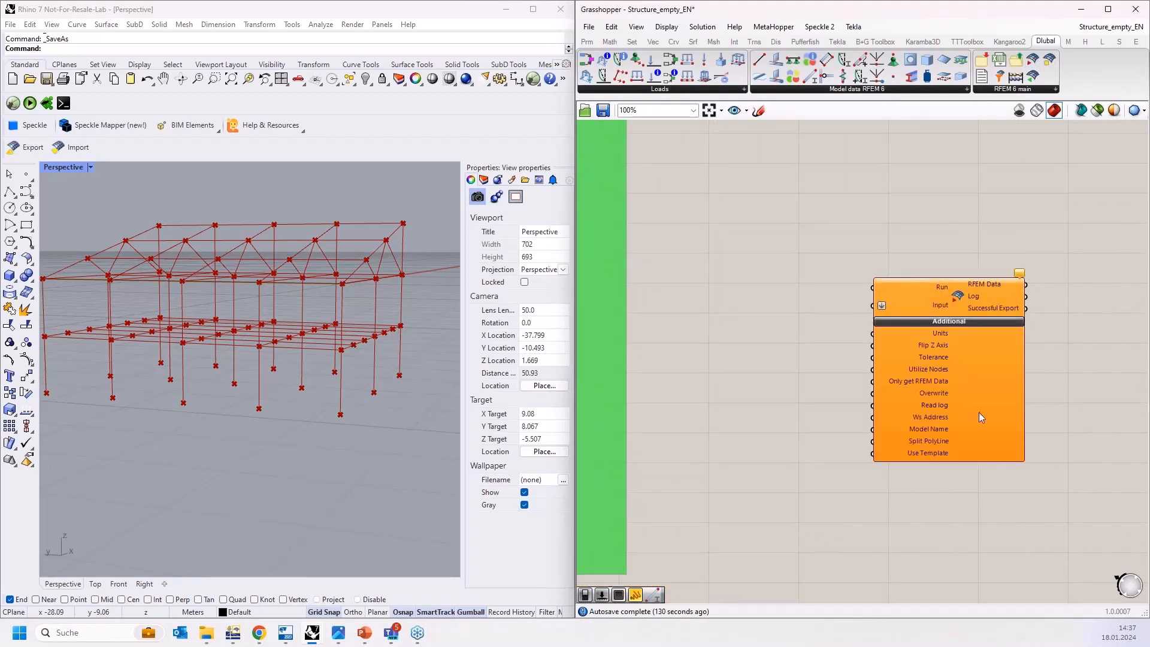
Examine the export component's Use Template description and the components in the Materials & Sections area.
{"action": "scroll", "coordinate": [897, 383], "scroll_direction": "up", "scroll_amount": 3}
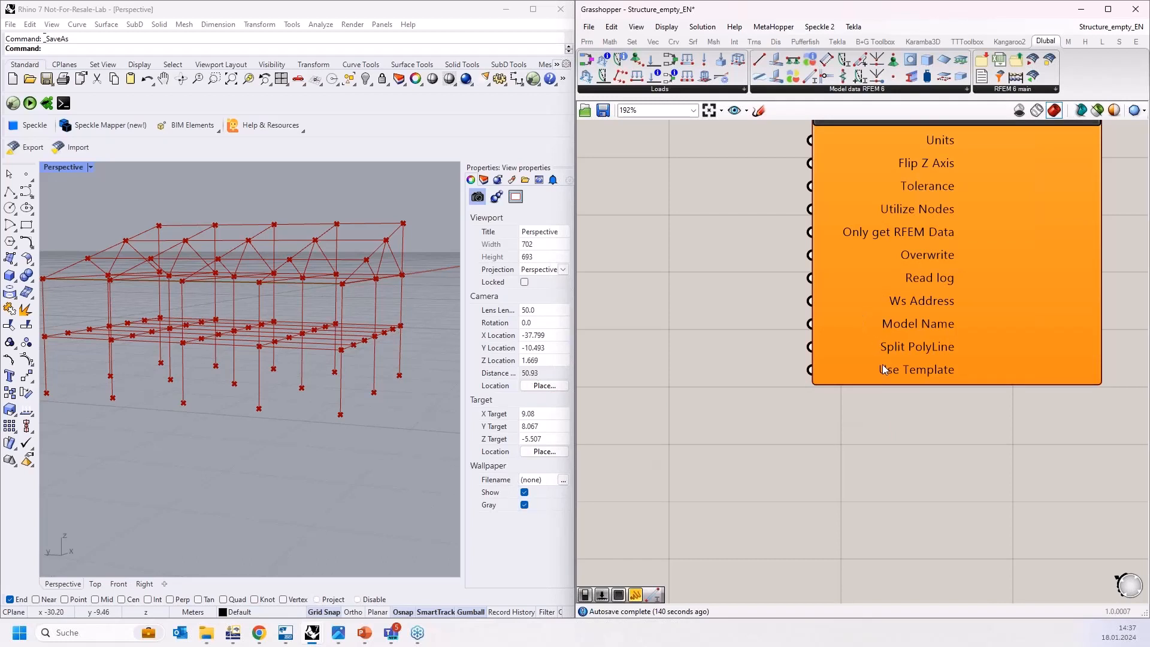
{"action": "mouse_move", "coordinate": [881, 372]}
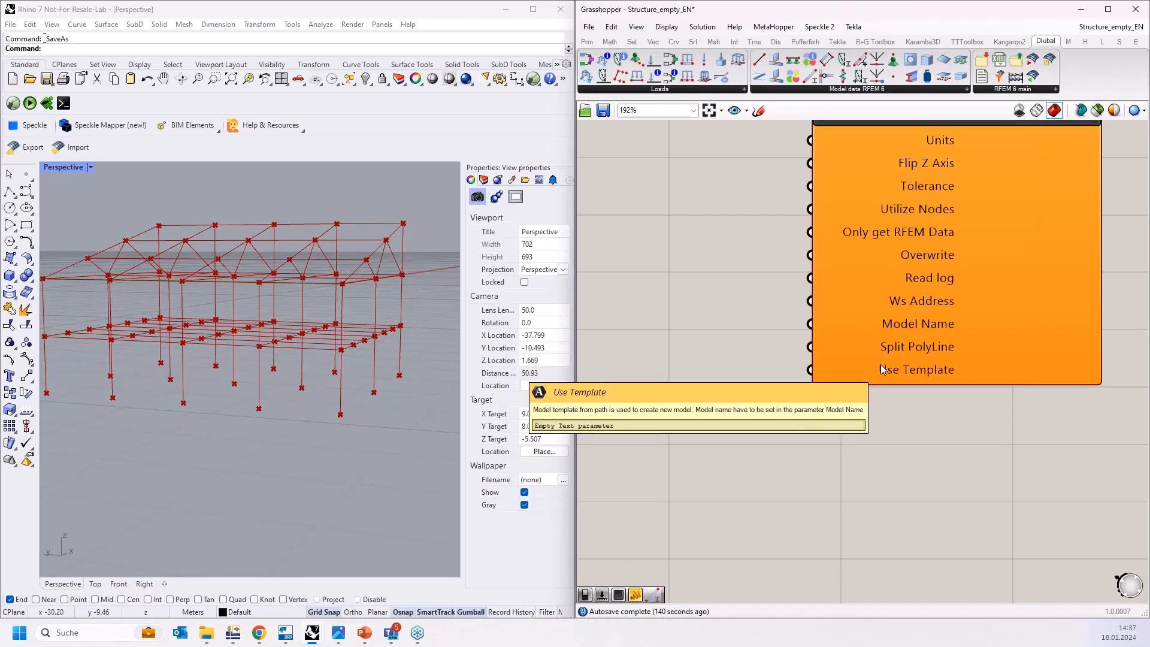
{"action": "scroll", "coordinate": [864, 497], "scroll_direction": "down", "scroll_amount": 2}
{"action": "scroll", "coordinate": [864, 497], "scroll_direction": "down", "scroll_amount": 10}
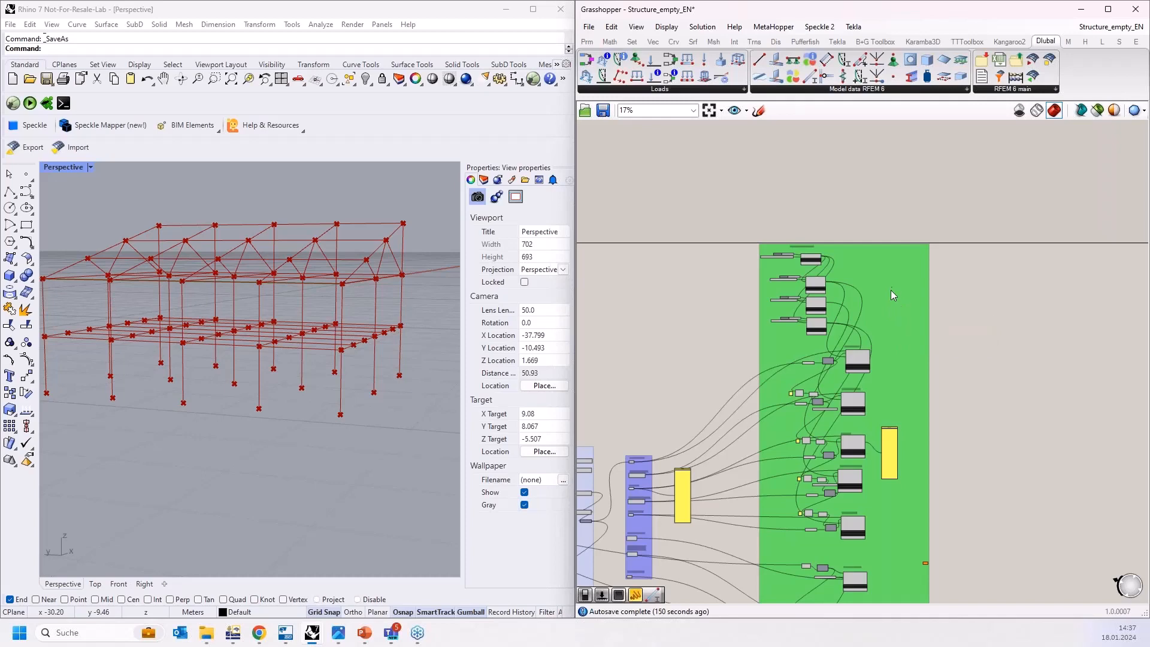
{"action": "scroll", "coordinate": [812, 245], "scroll_direction": "up", "scroll_amount": 5}
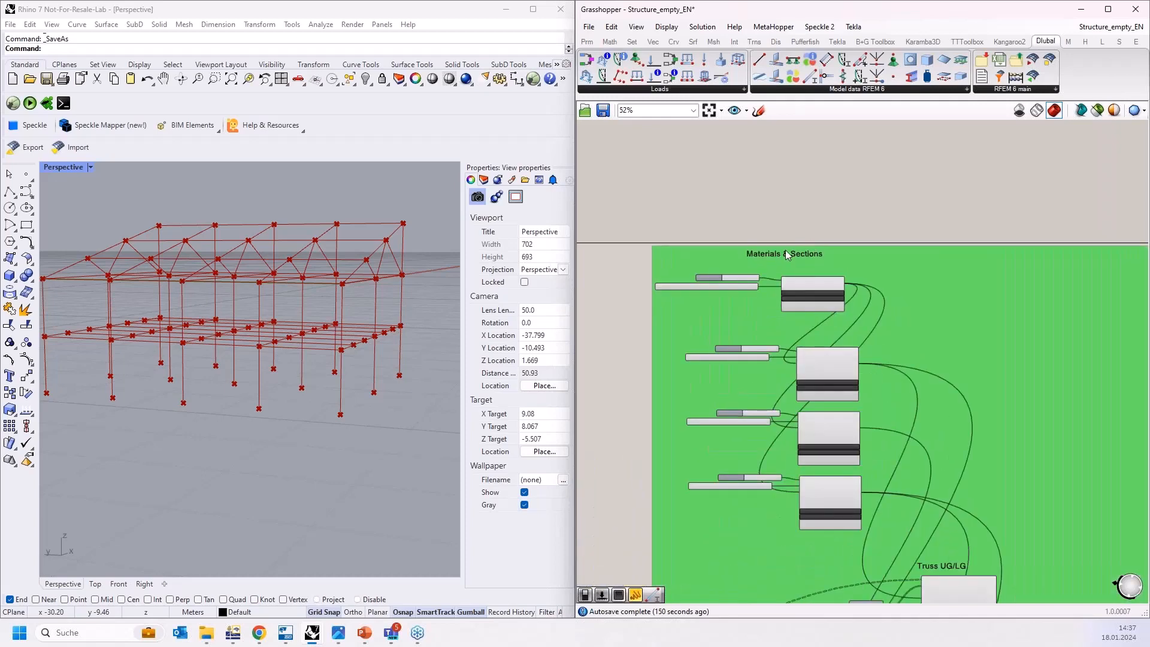
{"action": "scroll", "coordinate": [774, 271], "scroll_direction": "up", "scroll_amount": 1}
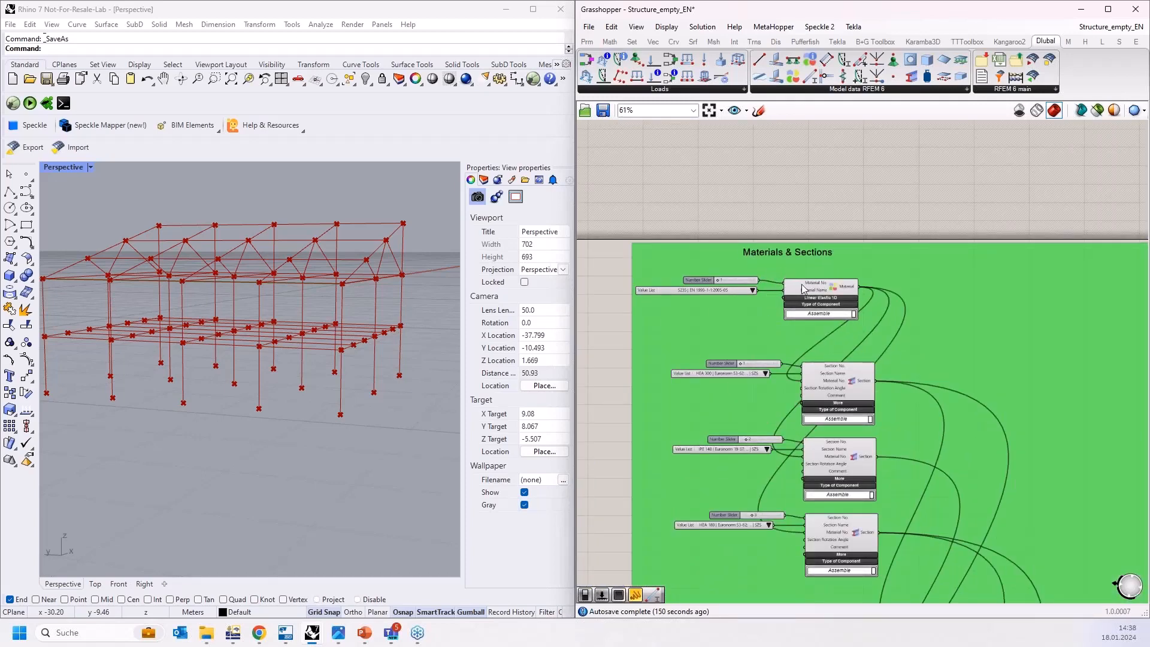
{"action": "scroll", "coordinate": [803, 288], "scroll_direction": "up", "scroll_amount": 2}
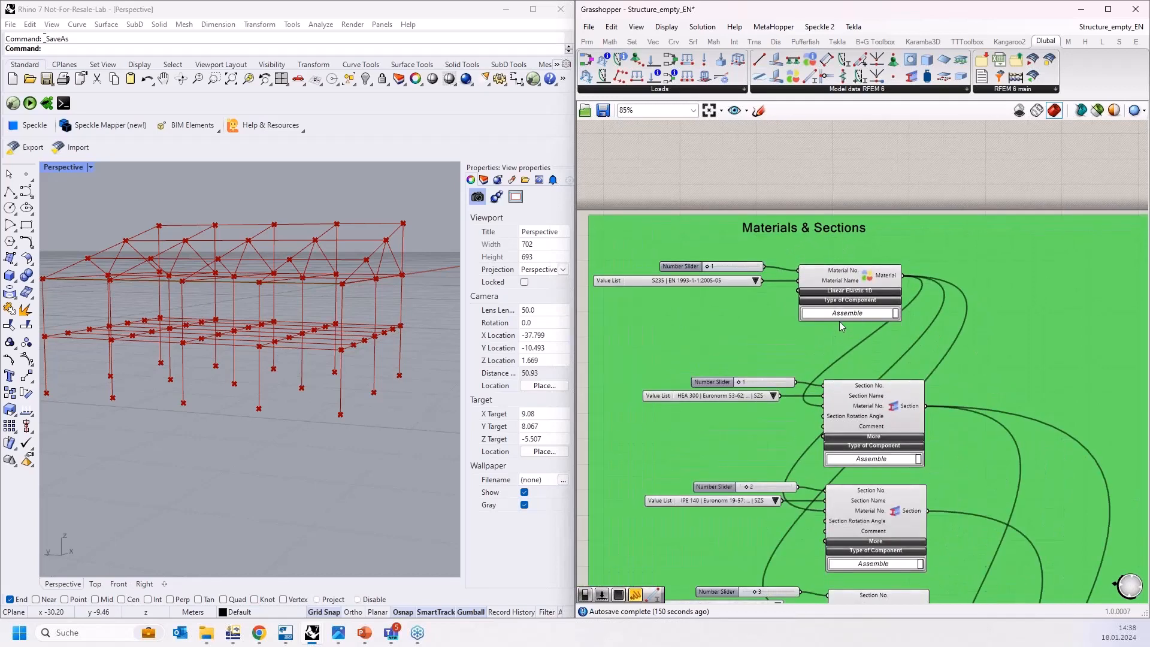
{"action": "scroll", "coordinate": [767, 197], "scroll_direction": "down", "scroll_amount": 10}
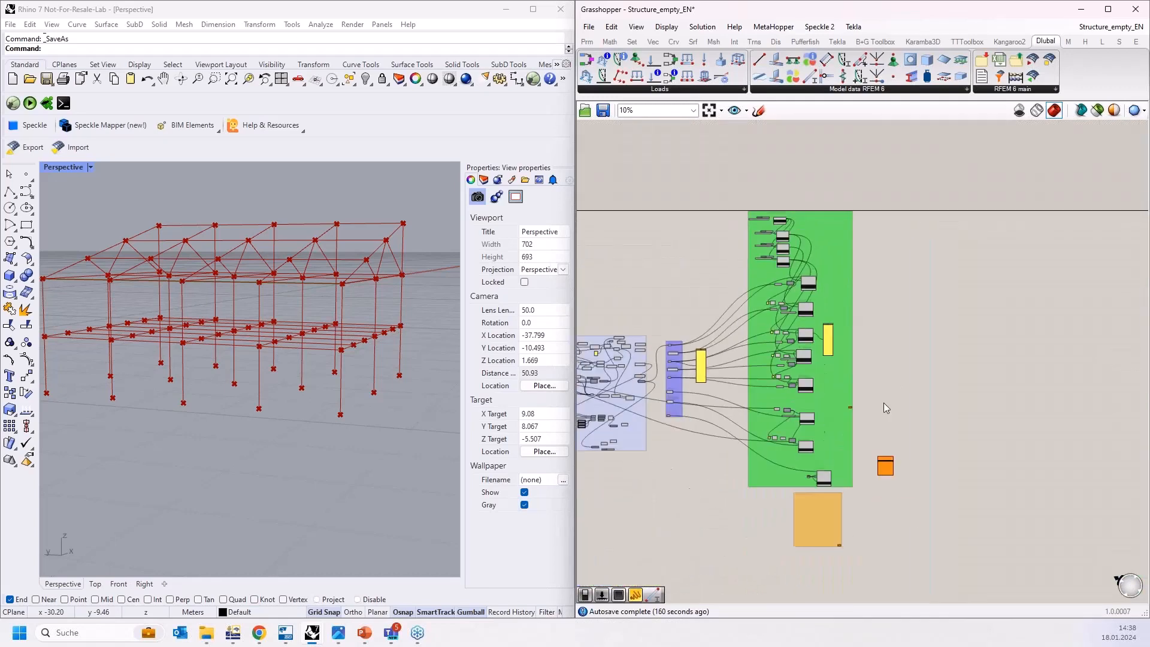
Examine the description of the export component's Flip Z Axis input and its other Additional inputs.
{"action": "scroll", "coordinate": [874, 465], "scroll_direction": "up", "scroll_amount": 12}
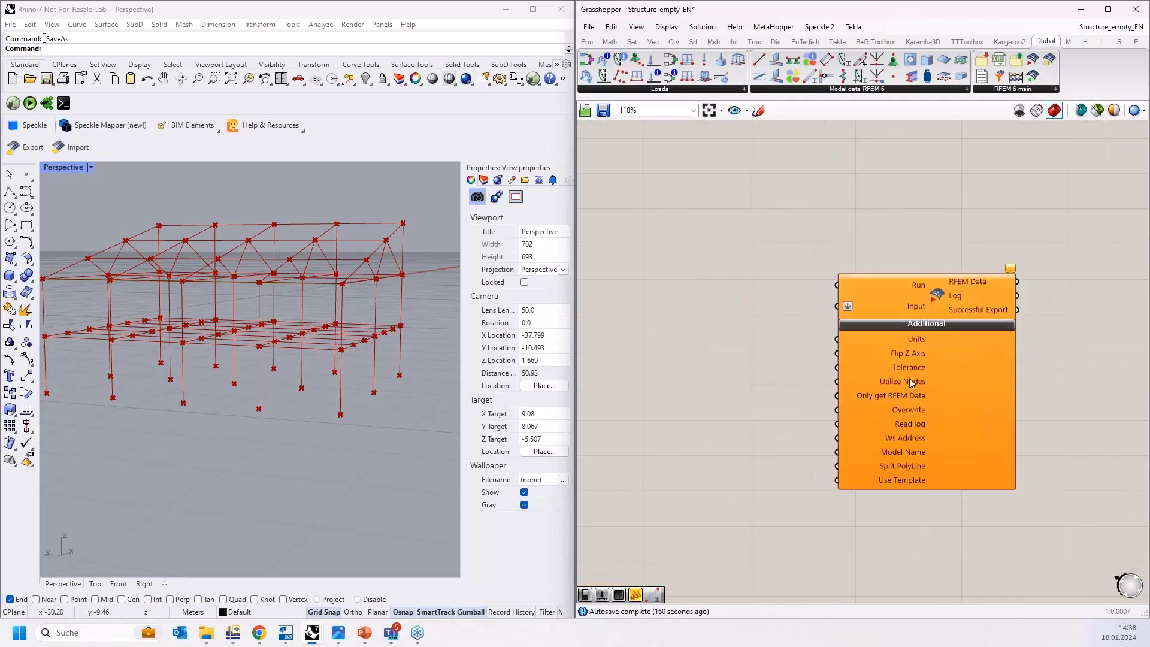
{"action": "mouse_move", "coordinate": [903, 354]}
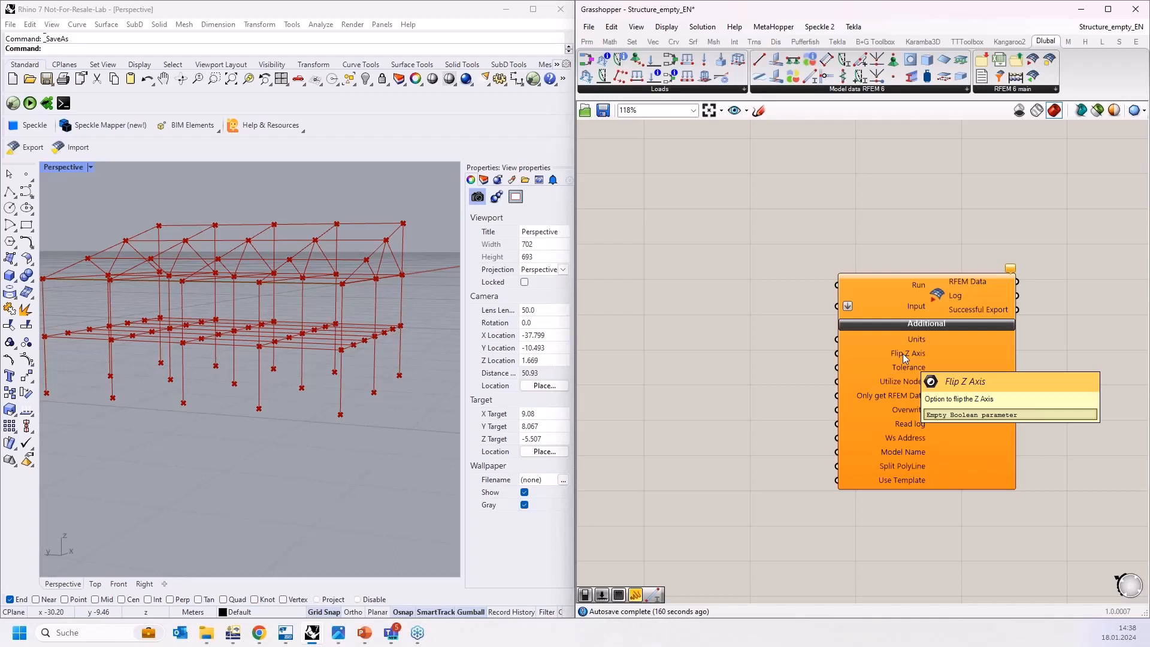
{"action": "right_click_drag", "start_coordinate": [776, 406], "coordinate": [896, 346]}
{"action": "scroll", "coordinate": [752, 349], "scroll_direction": "down", "scroll_amount": 1}
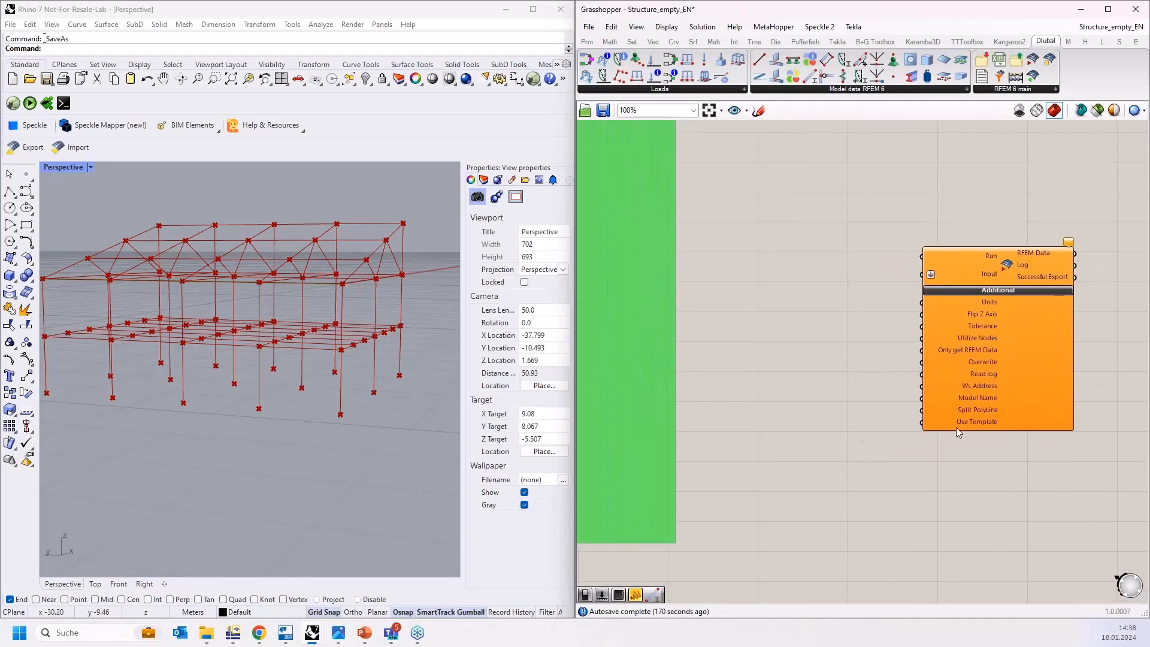
{"action": "left_click", "coordinate": [1035, 428]}
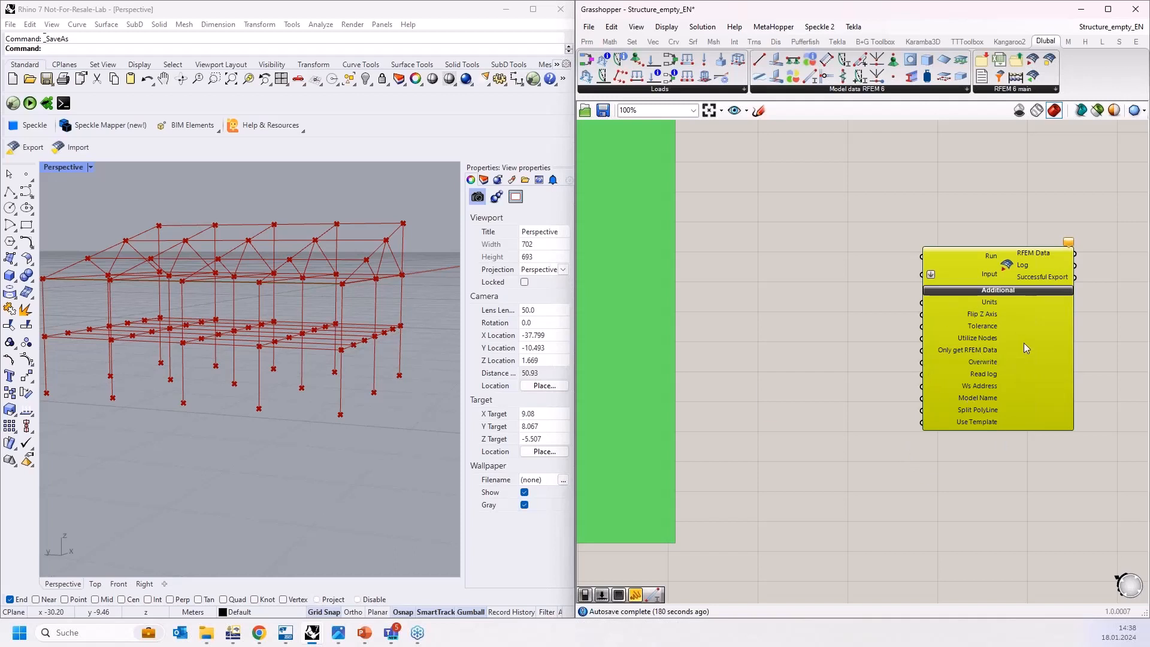
Place a Member Load component in the Loading/Imperfections group and examine the description of its Load Case No. input.
{"action": "scroll", "coordinate": [1023, 342], "scroll_direction": "down", "scroll_amount": 4}
{"action": "scroll", "coordinate": [693, 372], "scroll_direction": "up", "scroll_amount": 4}
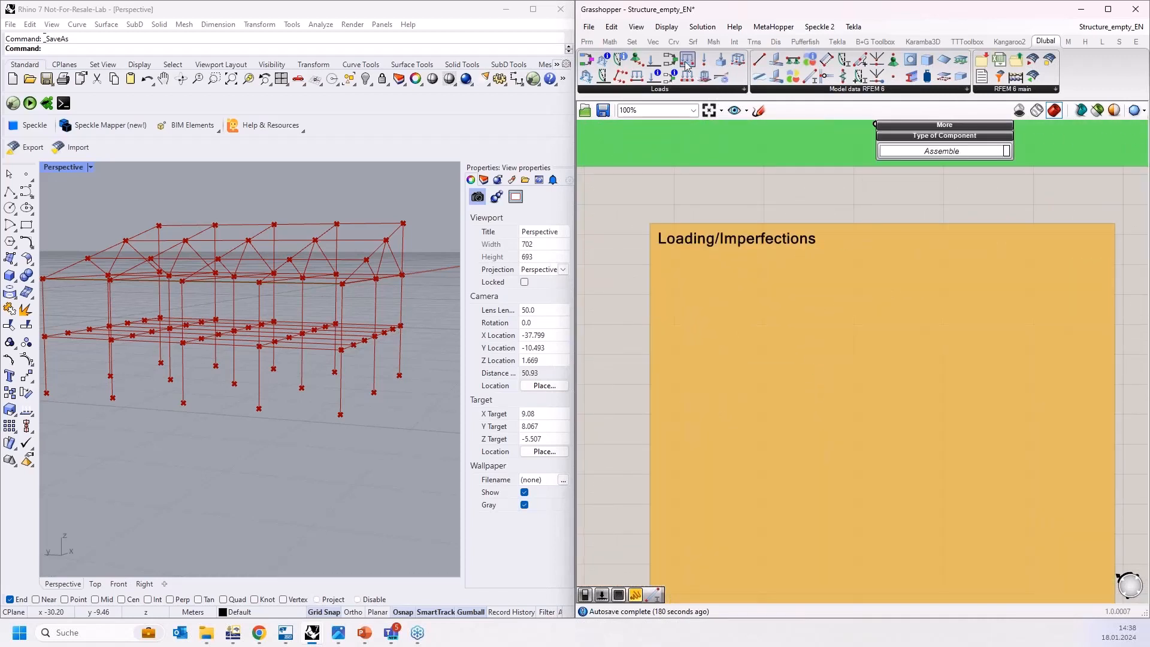
{"action": "left_click", "coordinate": [867, 329]}
{"action": "left_click_drag", "start_coordinate": [871, 328], "coordinate": [909, 333]}
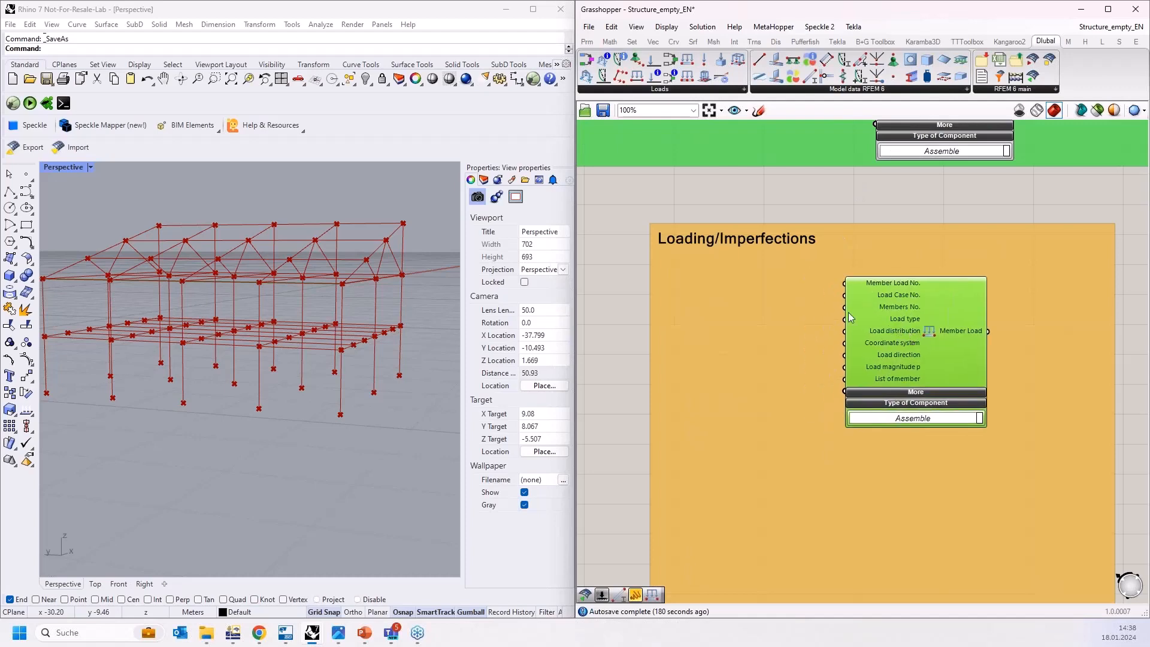
{"action": "scroll", "coordinate": [879, 296], "scroll_direction": "up", "scroll_amount": 3}
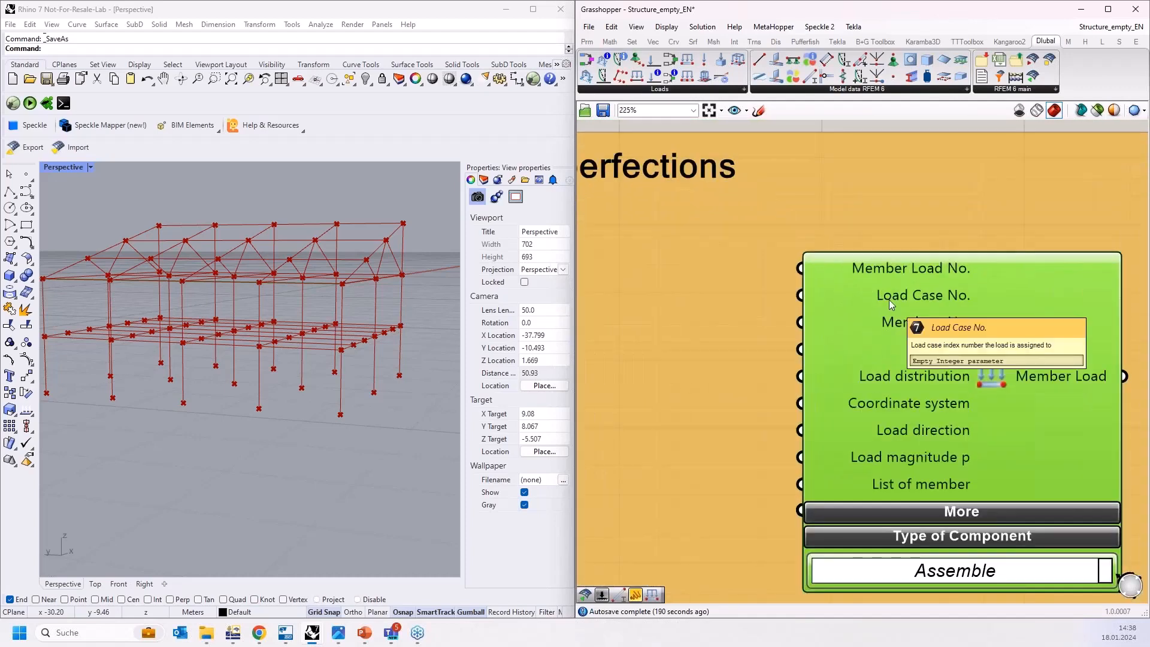
{"action": "scroll", "coordinate": [881, 299], "scroll_direction": "down", "scroll_amount": 3}
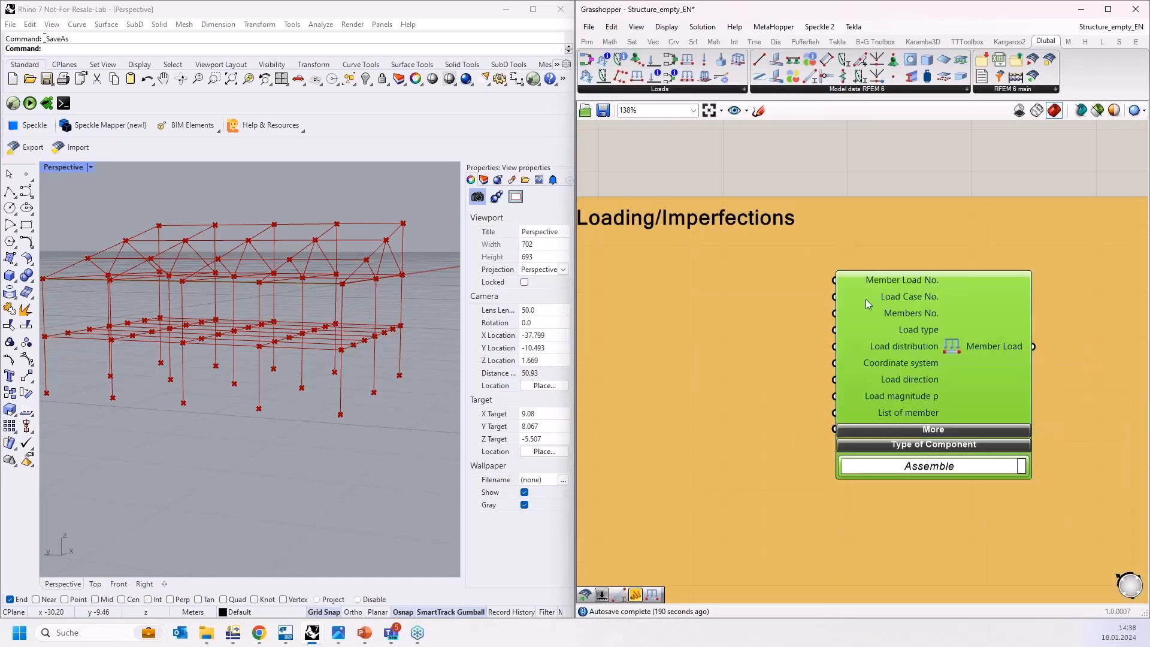
{"action": "right_click_drag", "start_coordinate": [703, 265], "coordinate": [836, 260]}
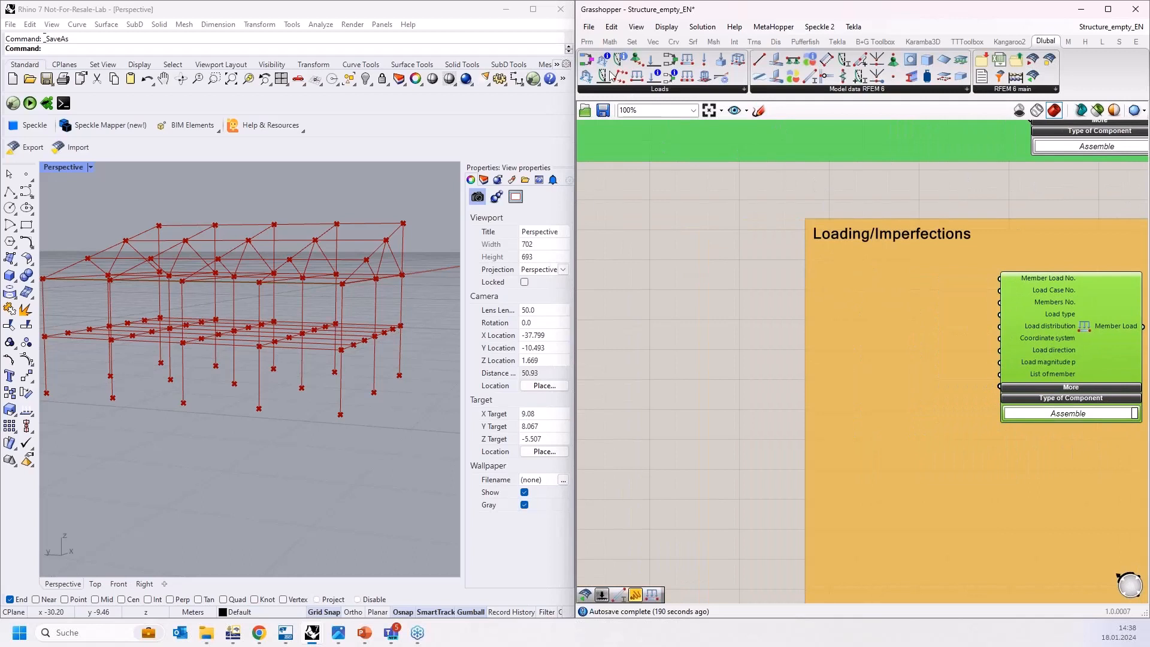
{"action": "left_click_drag", "start_coordinate": [654, 64], "coordinate": [772, 319]}
{"action": "scroll", "coordinate": [718, 332], "scroll_direction": "up", "scroll_amount": 2}
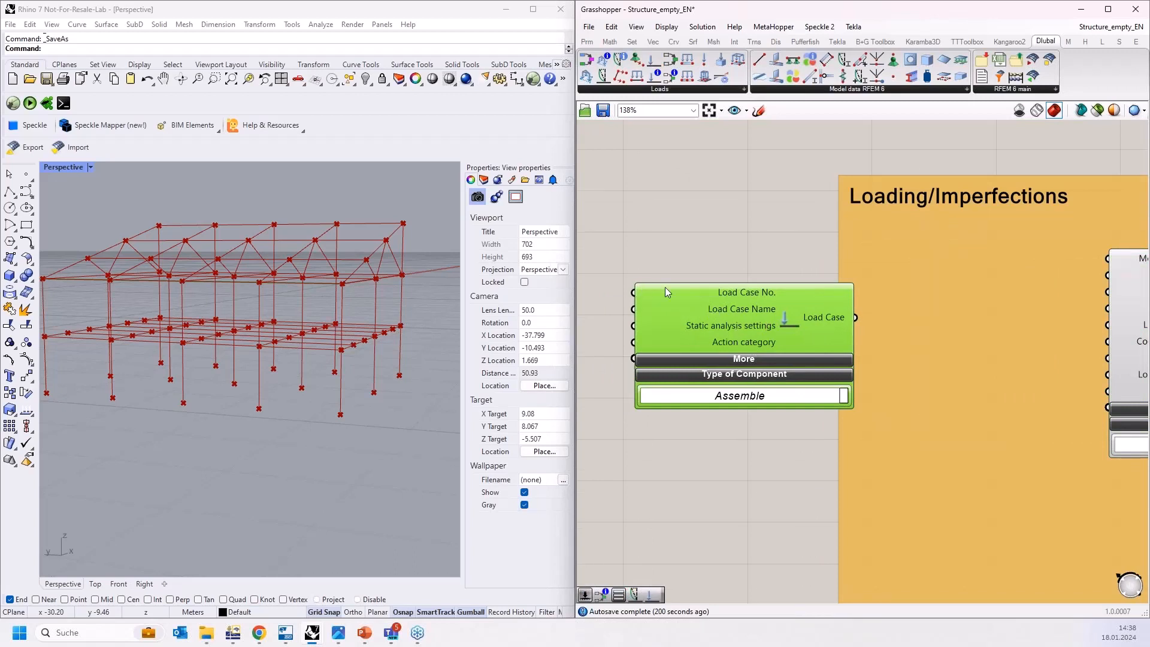
{"action": "right_click_drag", "start_coordinate": [860, 323], "coordinate": [751, 307]}
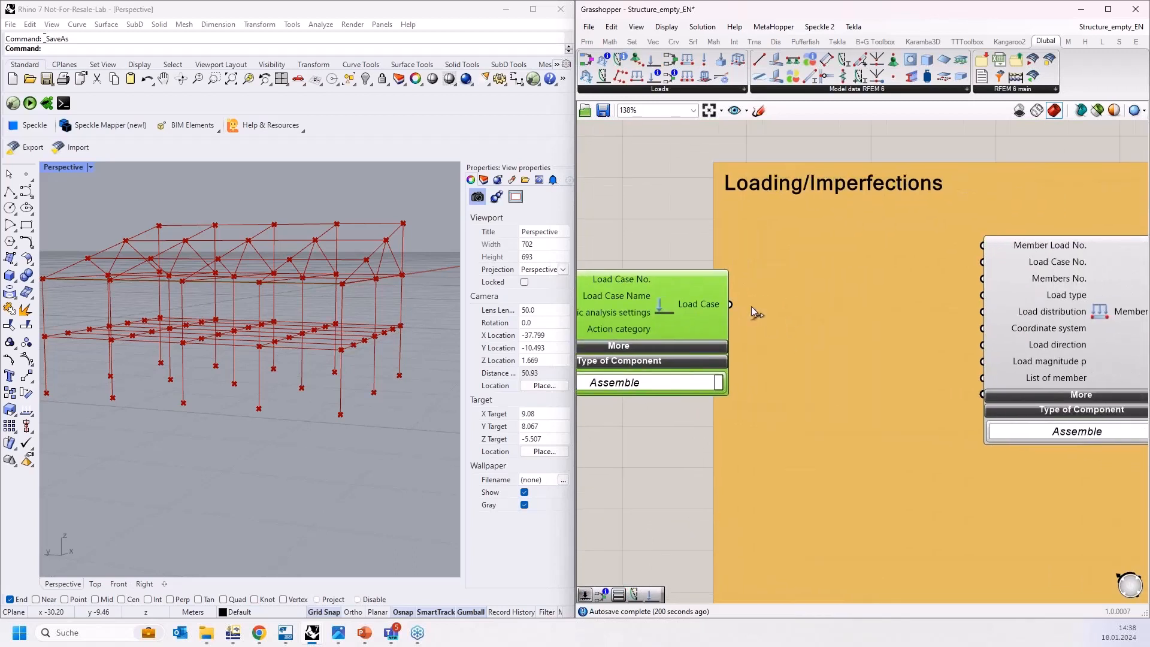
{"action": "left_click_drag", "start_coordinate": [731, 304], "coordinate": [688, 305]}
{"action": "key", "text": "Delete"}
Switch to RFEM, expand the load cases of Struktur_final.rf6, review LC1 to LC4, and return to Grasshopper.
{"action": "scroll", "coordinate": [697, 308], "scroll_direction": "down", "scroll_amount": 3}
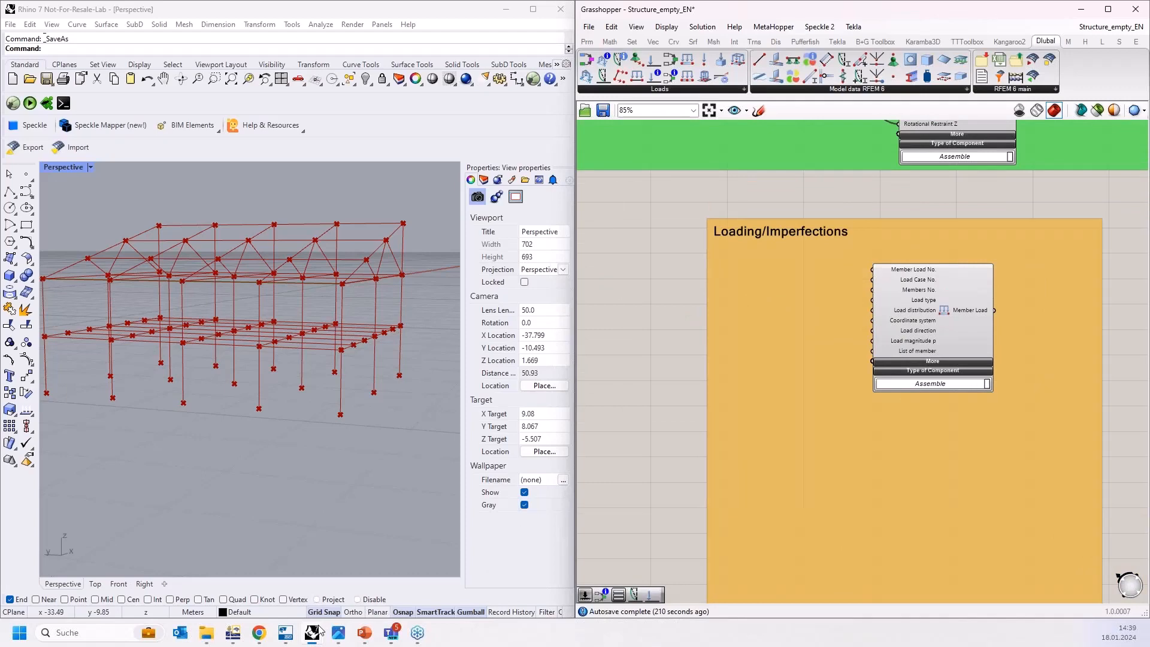
{"action": "left_click", "coordinate": [238, 638]}
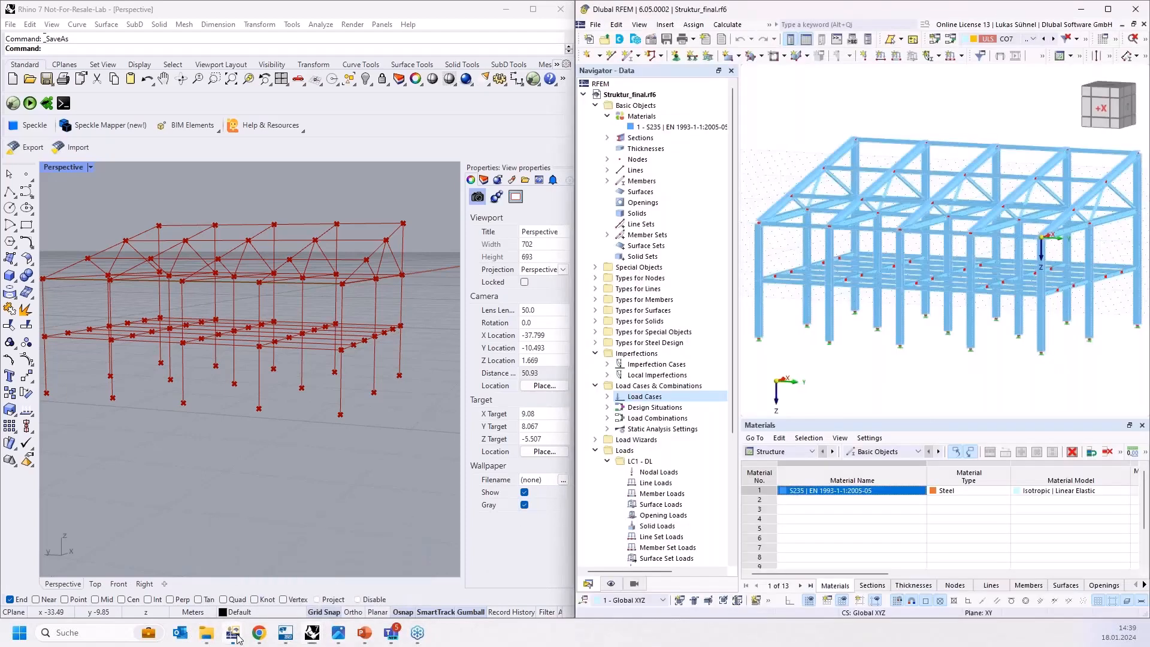
{"action": "left_click", "coordinate": [606, 397]}
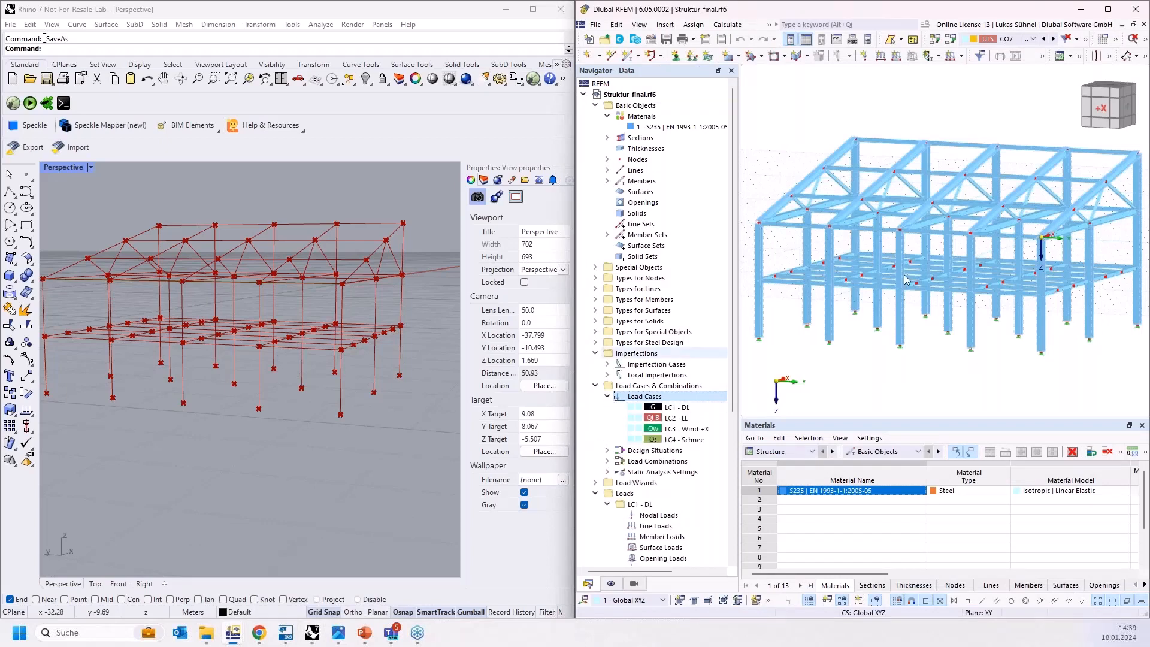
{"action": "left_click", "coordinate": [685, 416]}
{"action": "left_click", "coordinate": [677, 407]}
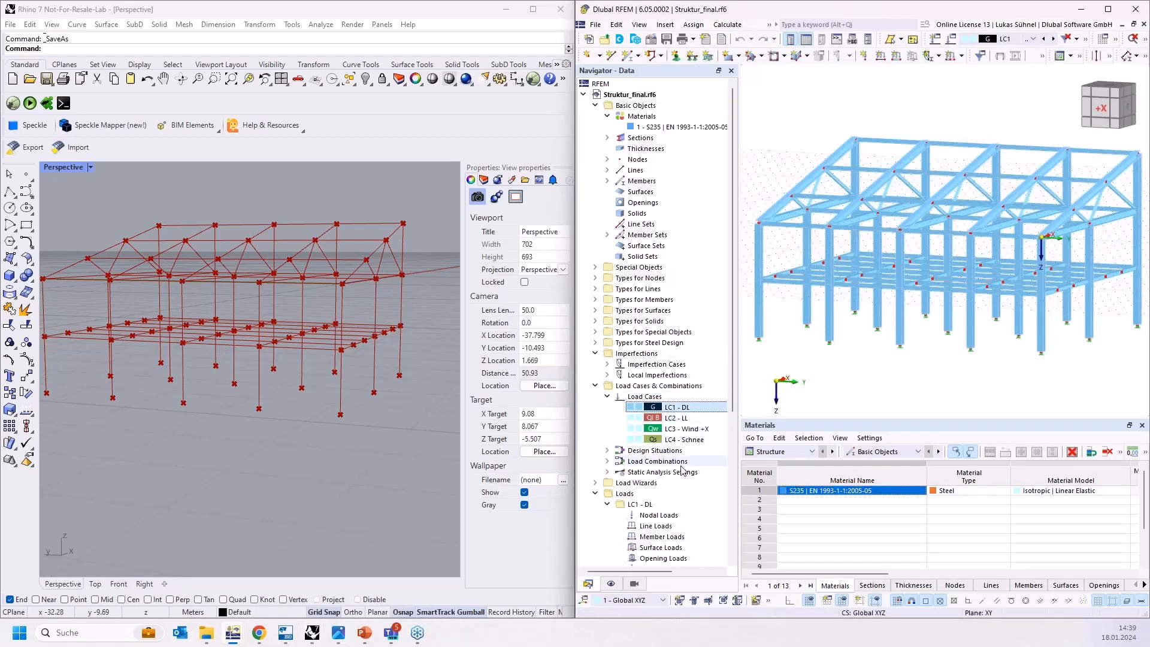
{"action": "left_click", "coordinate": [670, 418]}
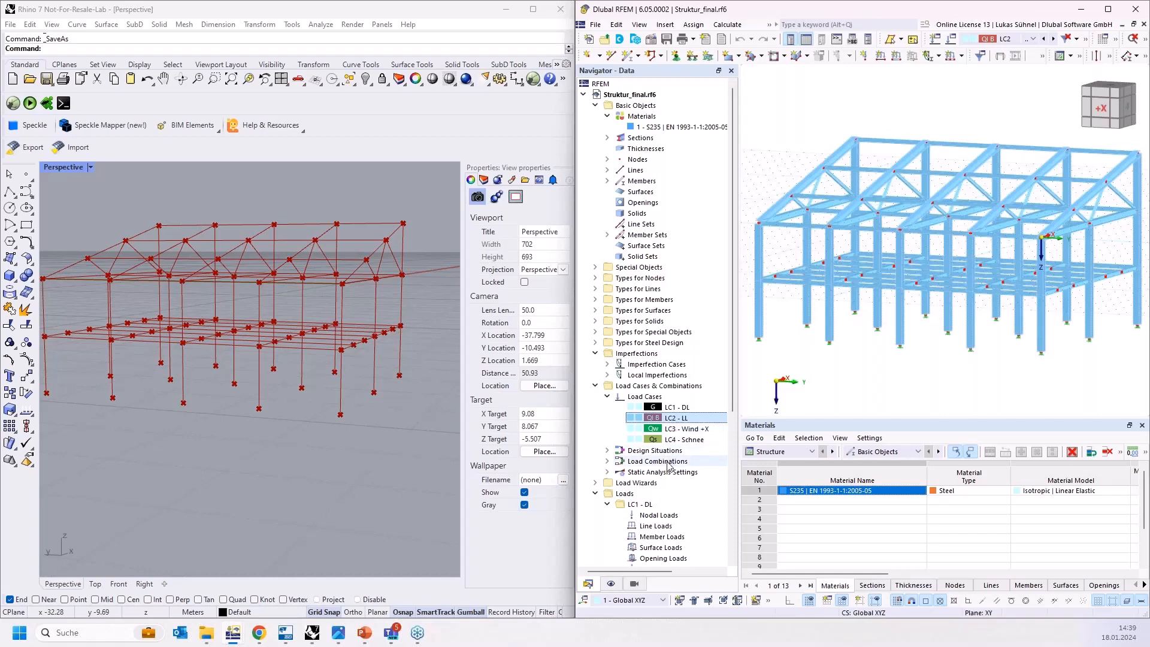
{"action": "left_click", "coordinate": [672, 429]}
{"action": "left_click", "coordinate": [670, 440]}
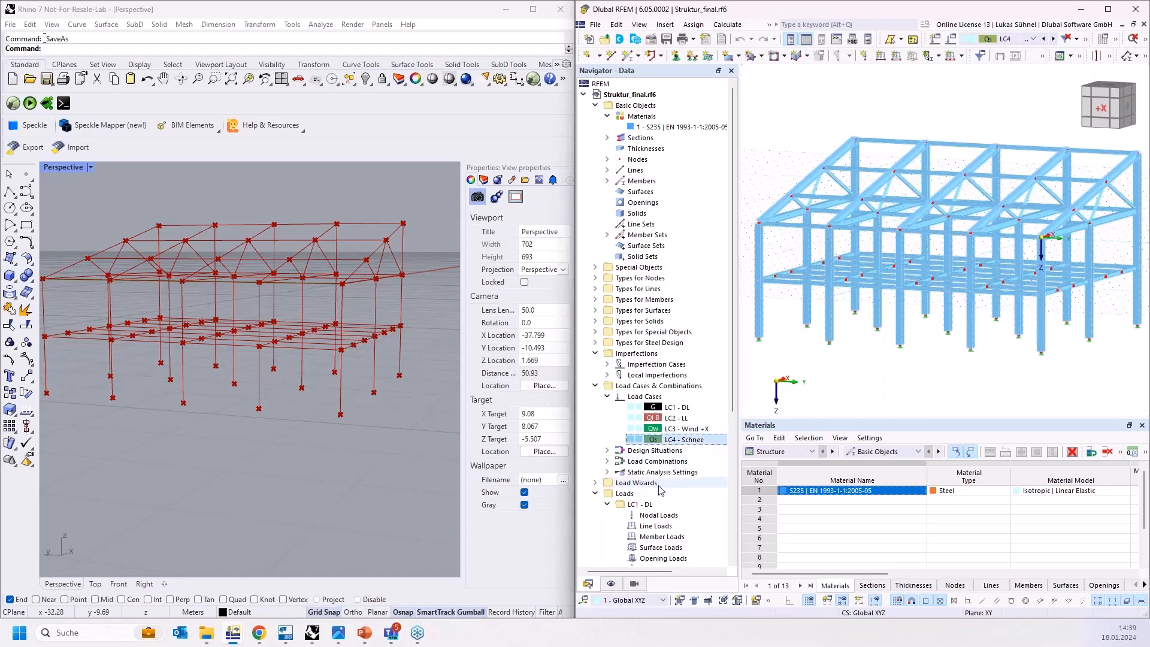
{"action": "left_click", "coordinate": [1081, 10]}
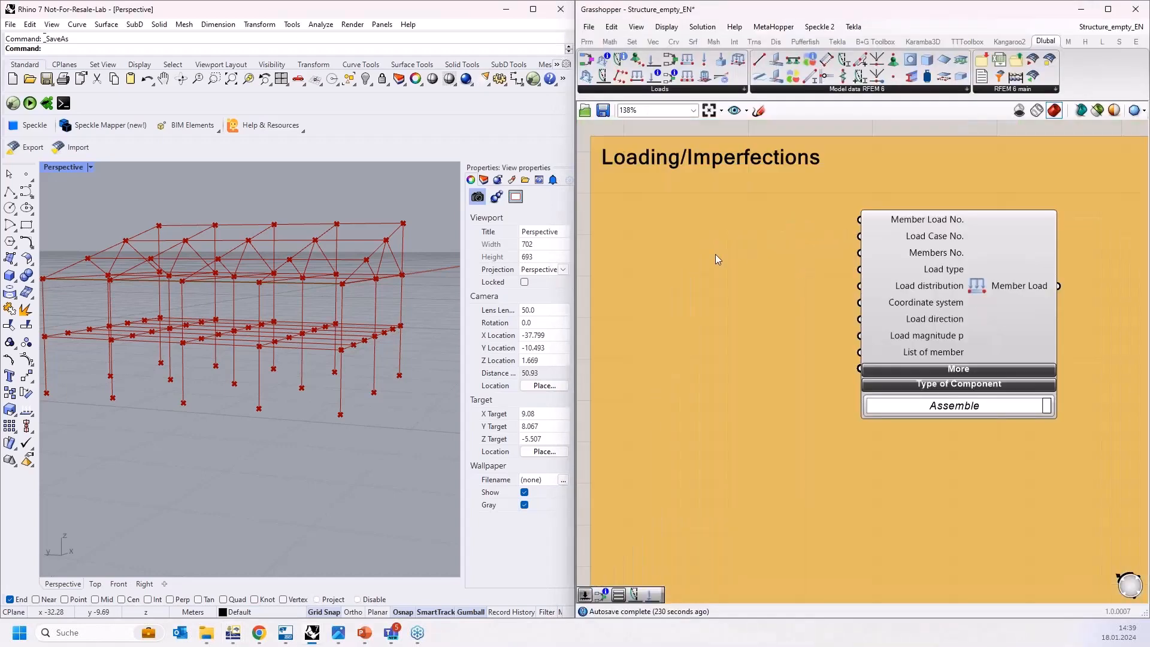
{"action": "double_click", "coordinate": [716, 256]}
{"action": "type", "text": "1"}
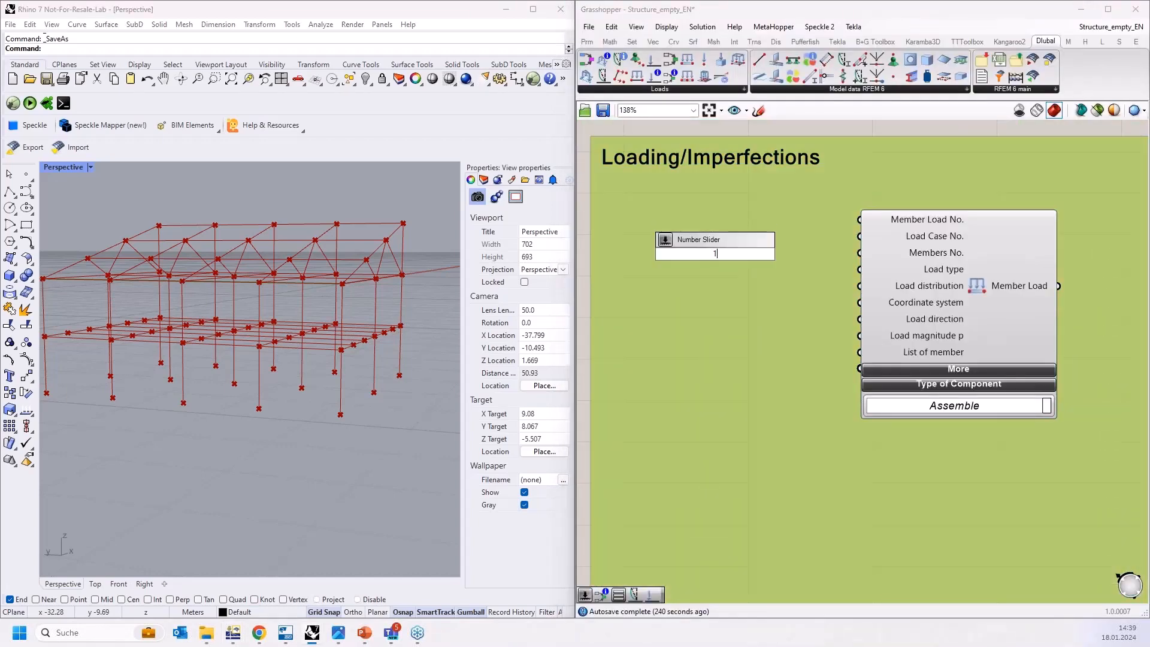
{"action": "key", "text": "Return"}
{"action": "left_click_drag", "start_coordinate": [801, 253], "coordinate": [859, 236]}
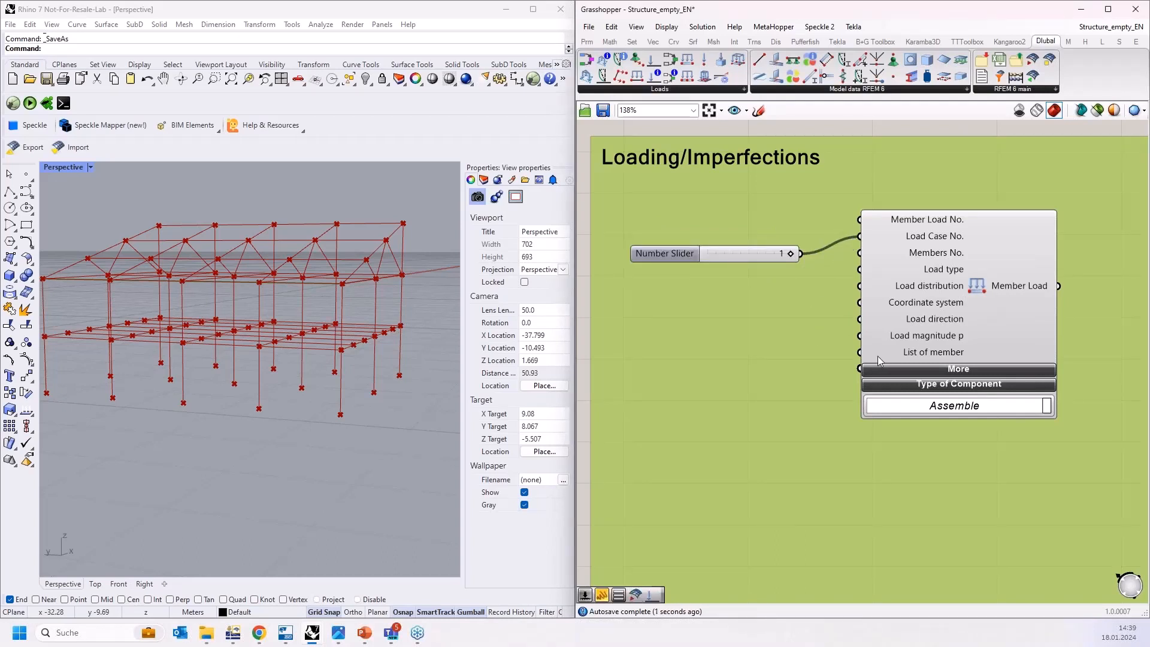
{"action": "left_click", "coordinate": [973, 300]}
{"action": "left_click_drag", "start_coordinate": [773, 247], "coordinate": [776, 237]}
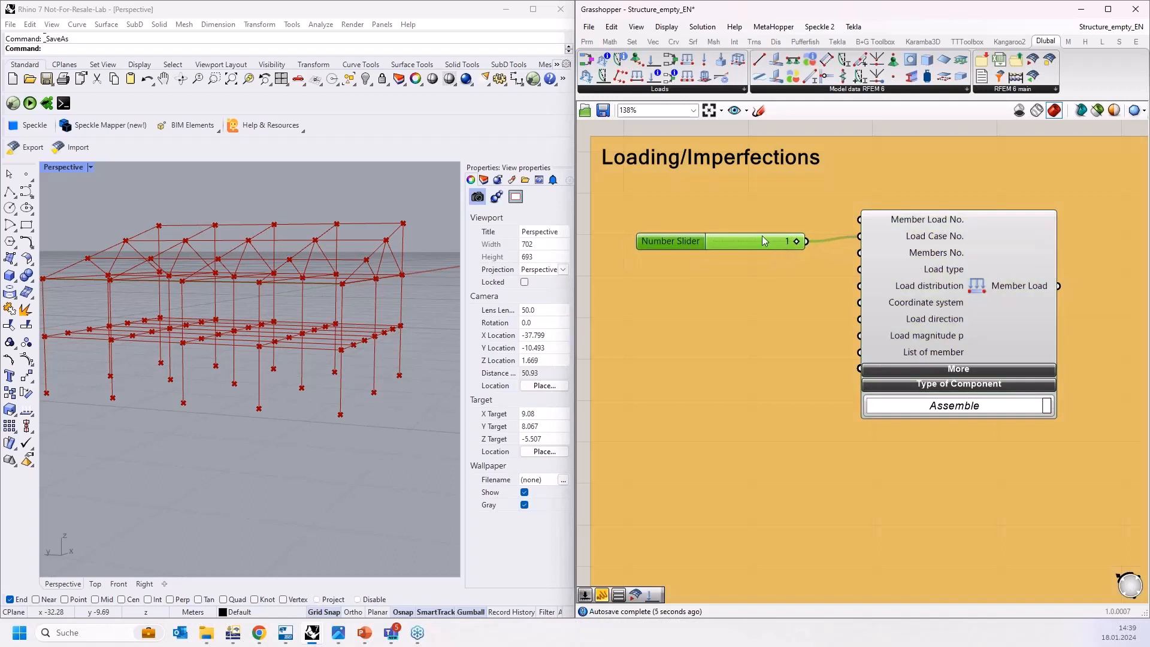
{"action": "key", "text": "Delete"}
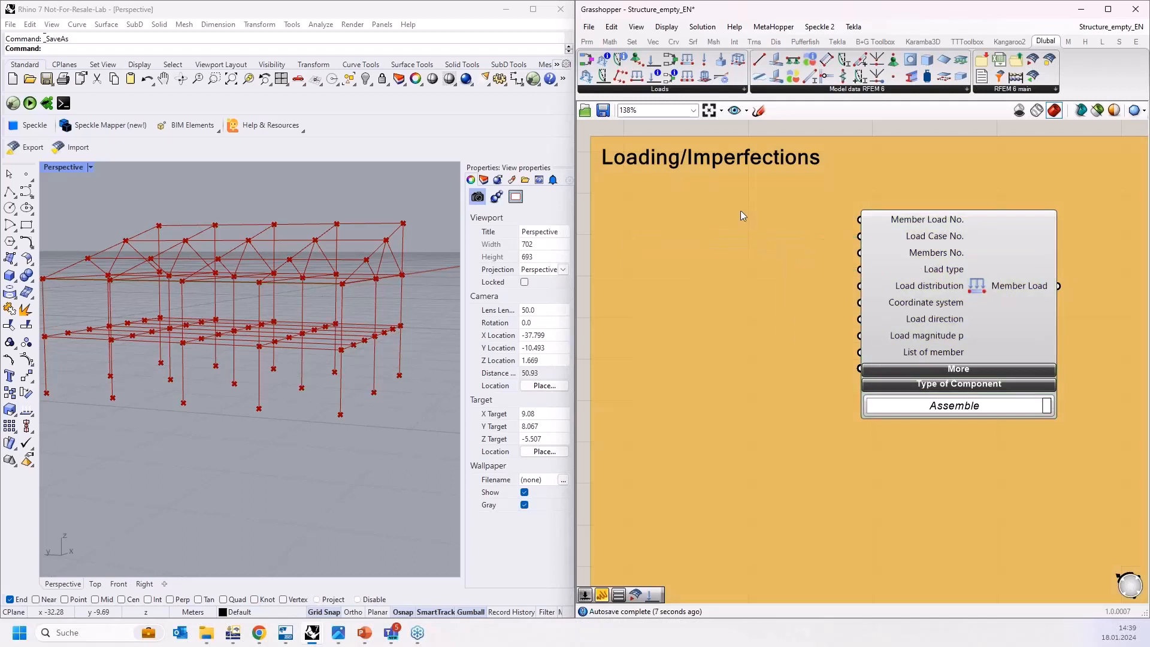
Add a number slider with value 2 beside the Member Load component and connect it to Load Case No.
{"action": "double_click", "coordinate": [740, 210]}
{"action": "type", "text": "2"}
{"action": "key", "text": "Return"}
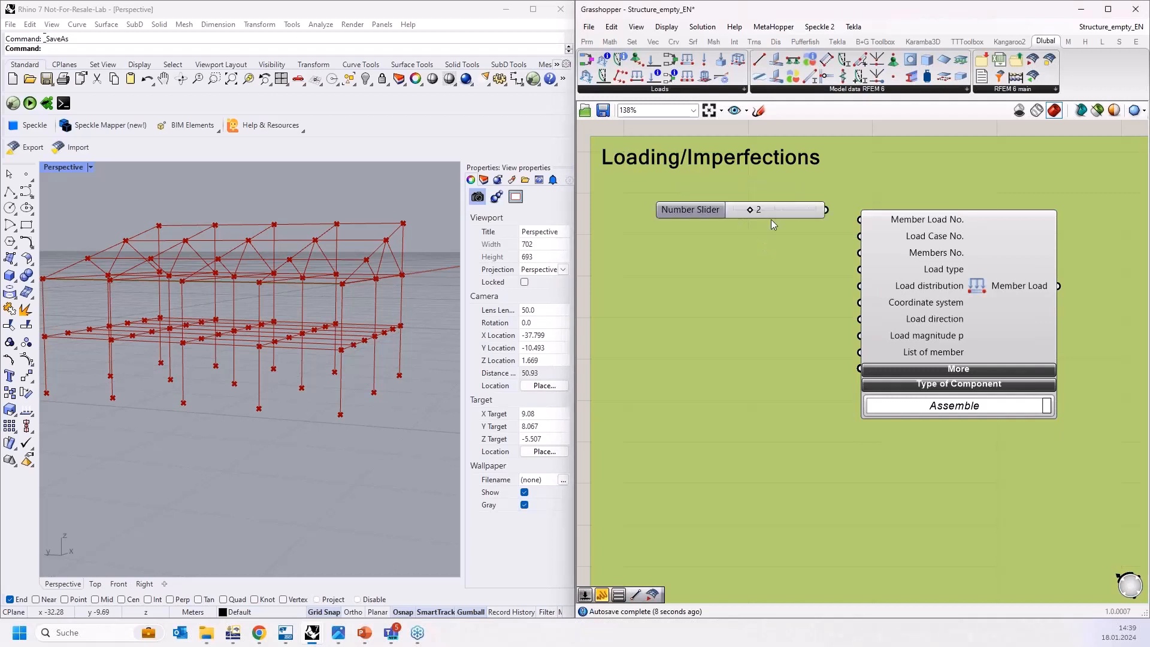
{"action": "left_click_drag", "start_coordinate": [827, 209], "coordinate": [851, 242]}
{"action": "left_click_drag", "start_coordinate": [803, 214], "coordinate": [811, 239]}
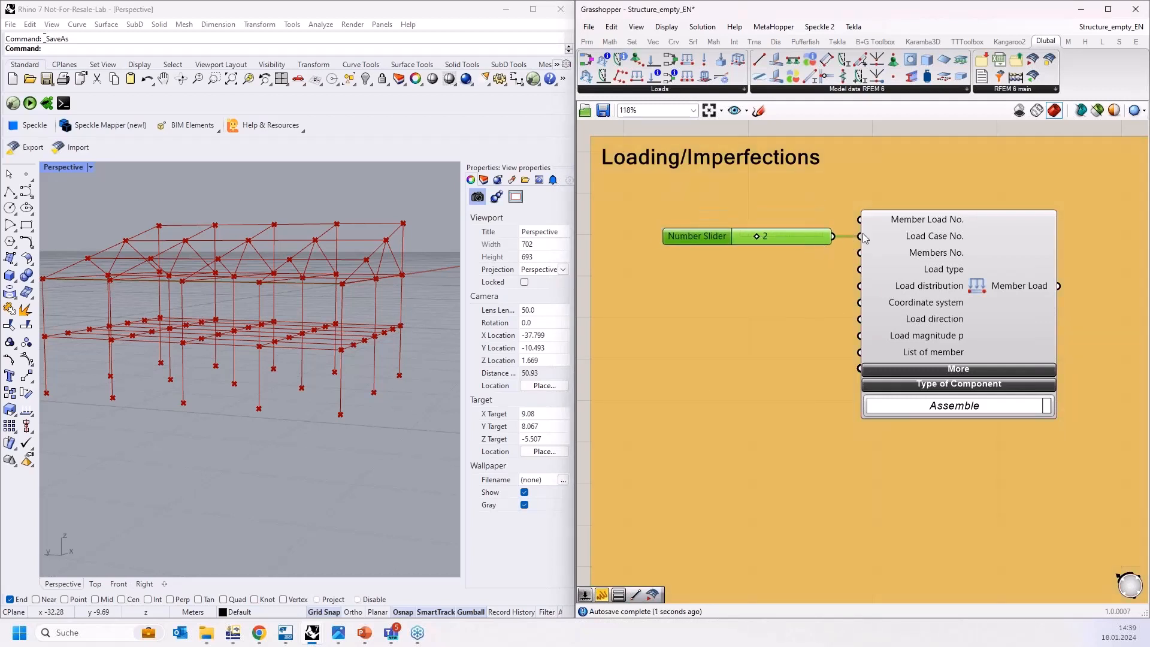
{"action": "scroll", "coordinate": [863, 238], "scroll_direction": "down", "scroll_amount": 1}
Move the Member Load component beside the Stage beams component and connect that component's Member output to Members No.
{"action": "left_click", "coordinate": [921, 252]}
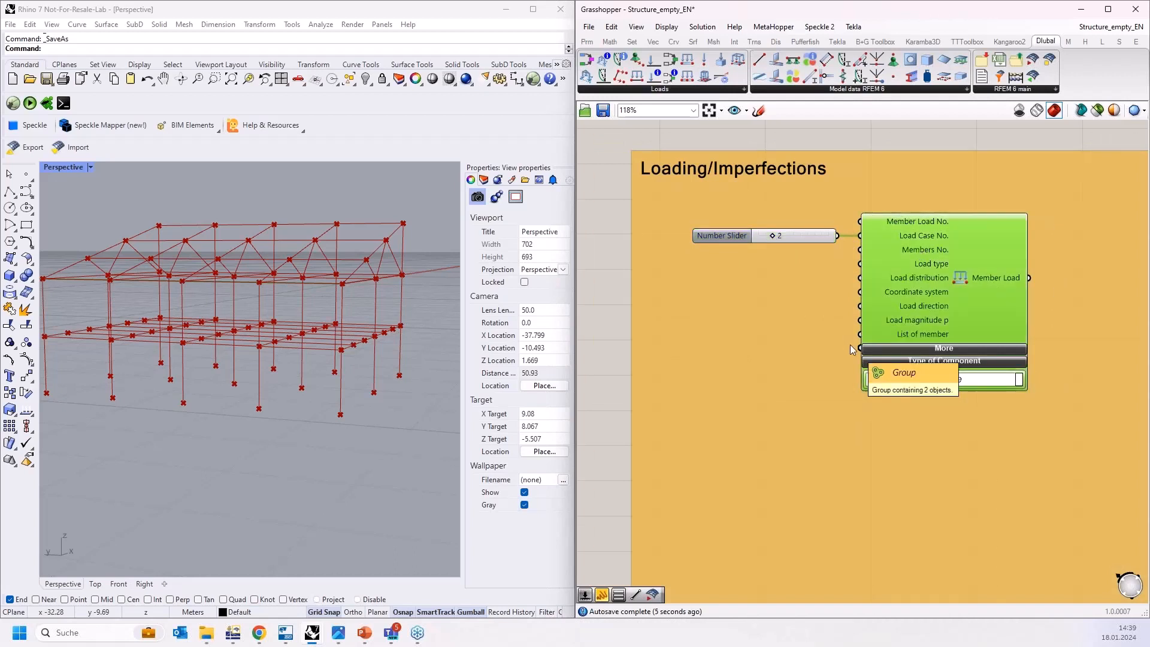
{"action": "scroll", "coordinate": [831, 490], "scroll_direction": "down", "scroll_amount": 6}
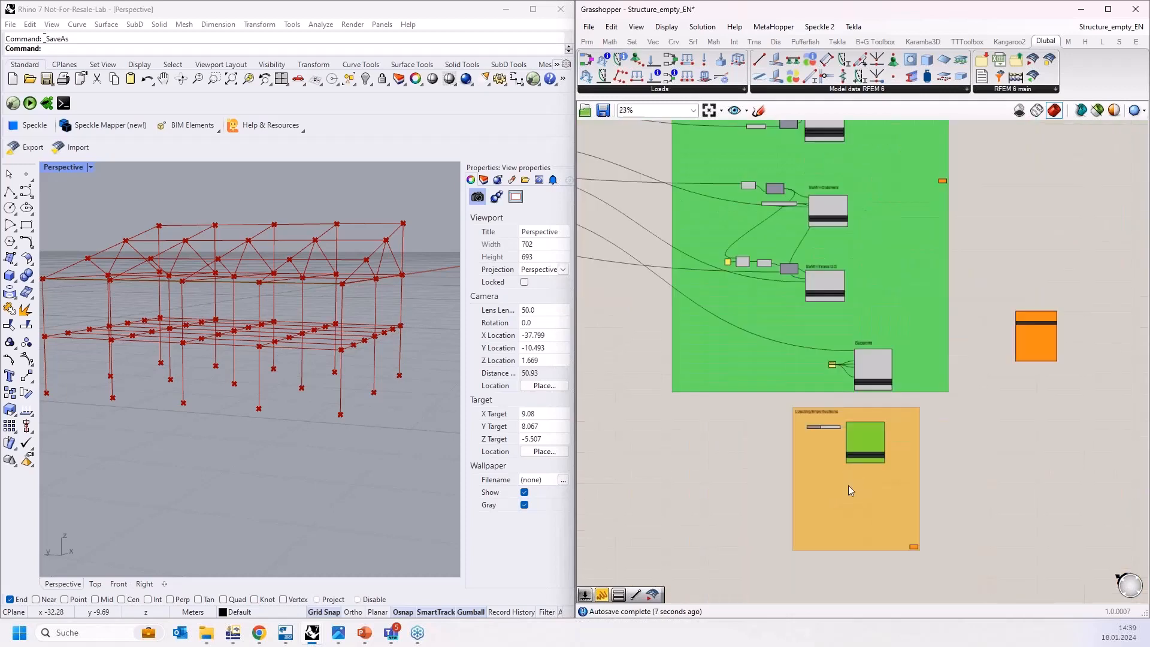
{"action": "left_click_drag", "start_coordinate": [864, 442], "coordinate": [926, 194]}
{"action": "right_click_drag", "start_coordinate": [972, 243], "coordinate": [959, 437]}
{"action": "scroll", "coordinate": [861, 356], "scroll_direction": "up", "scroll_amount": 4}
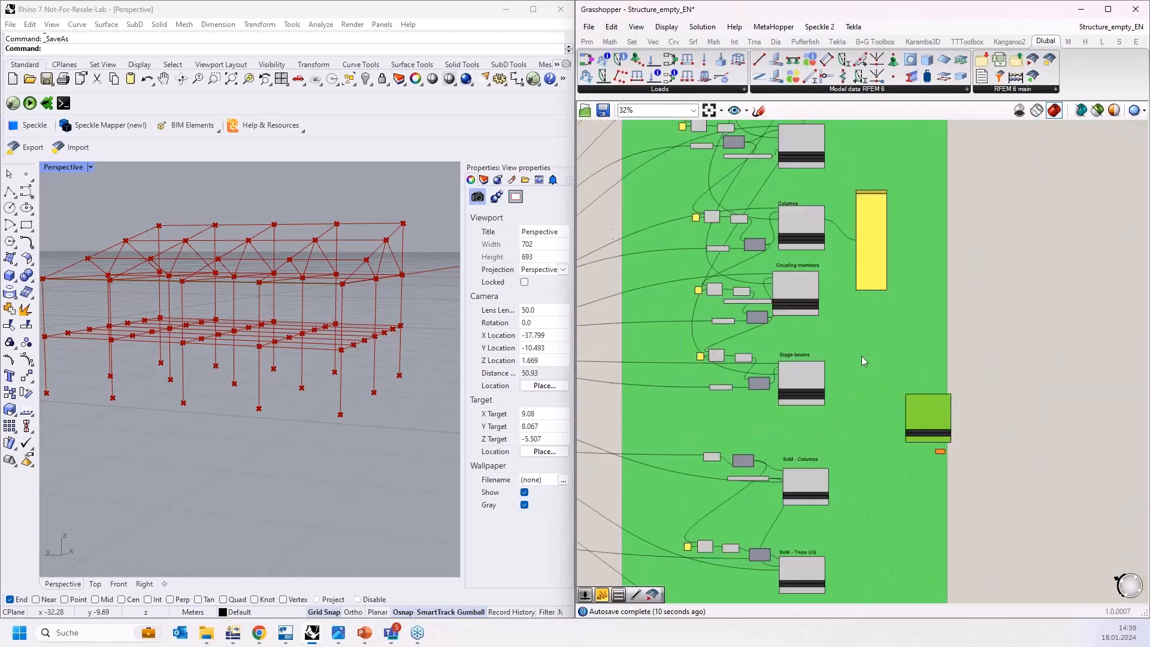
{"action": "left_click_drag", "start_coordinate": [980, 437], "coordinate": [895, 367]}
{"action": "scroll", "coordinate": [821, 381], "scroll_direction": "up", "scroll_amount": 4}
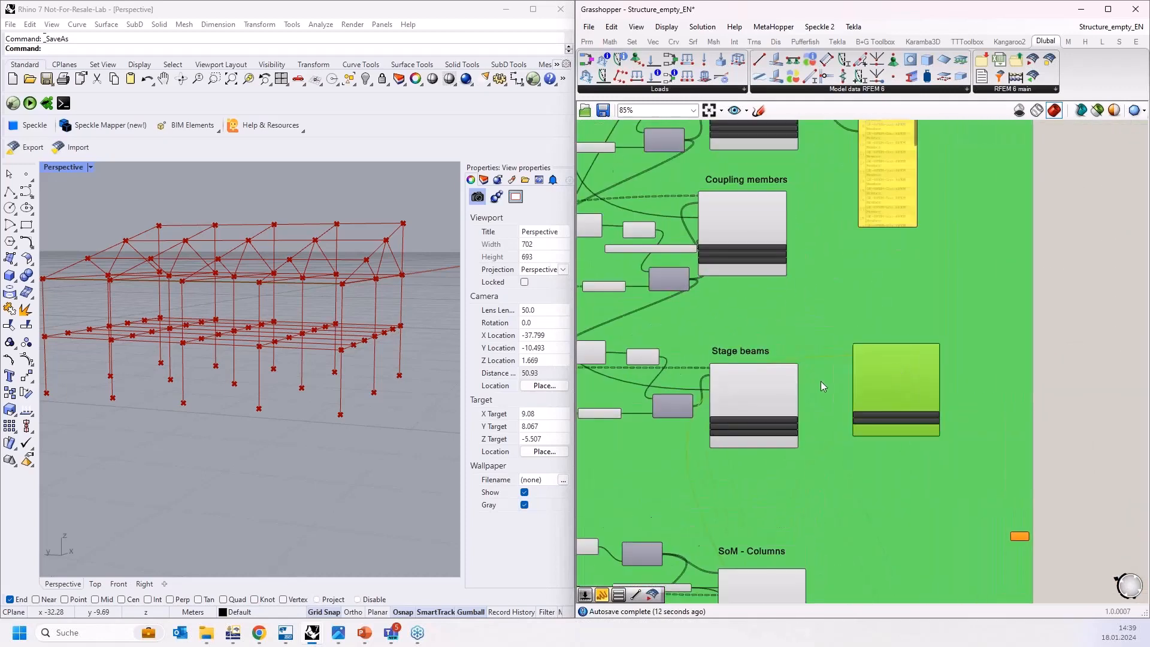
{"action": "left_click_drag", "start_coordinate": [784, 401], "coordinate": [883, 347]}
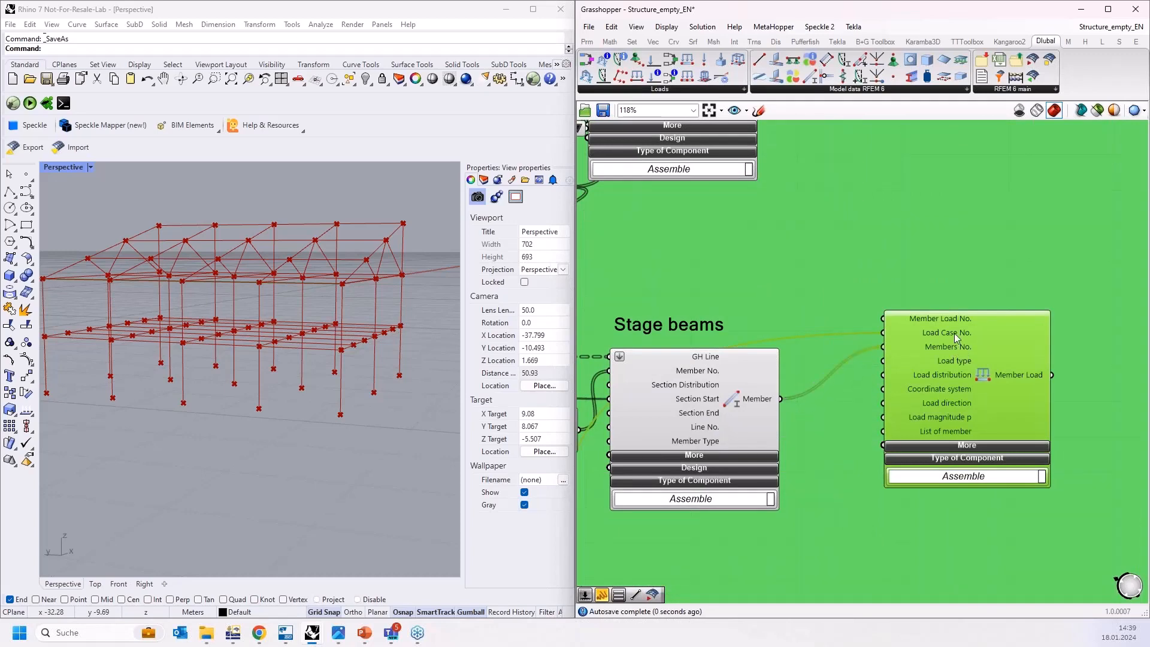
Move the Member Load component back into the Loading/Imperfections group, beside its number slider.
{"action": "scroll", "coordinate": [954, 333], "scroll_direction": "down", "scroll_amount": 6}
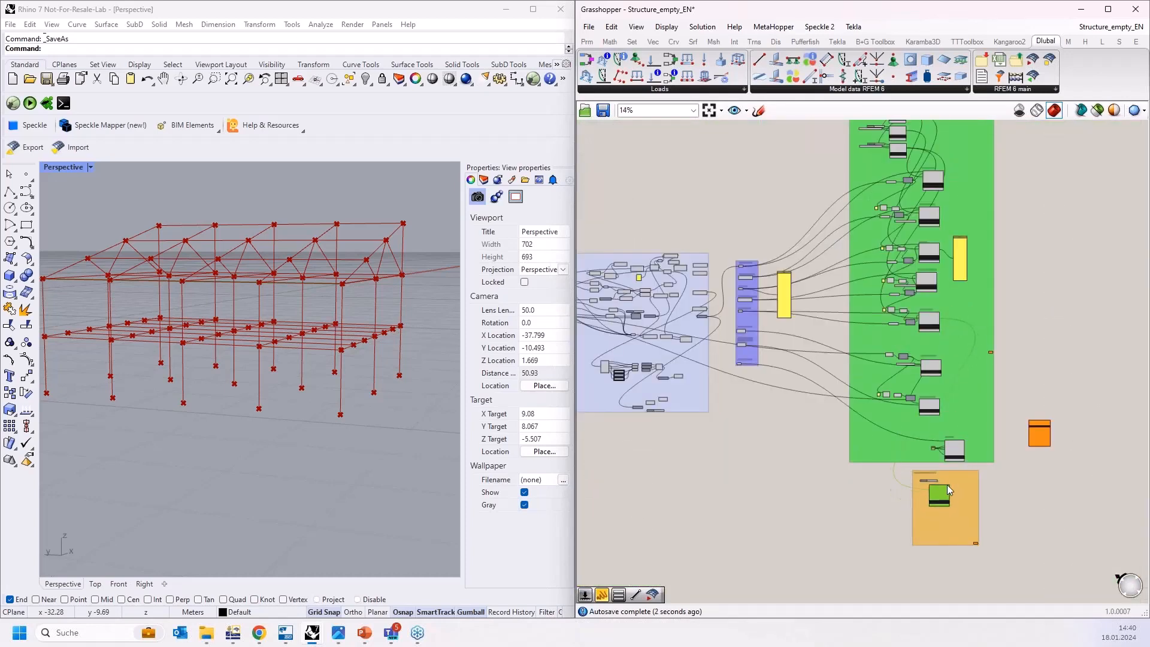
{"action": "scroll", "coordinate": [942, 487], "scroll_direction": "up", "scroll_amount": 6}
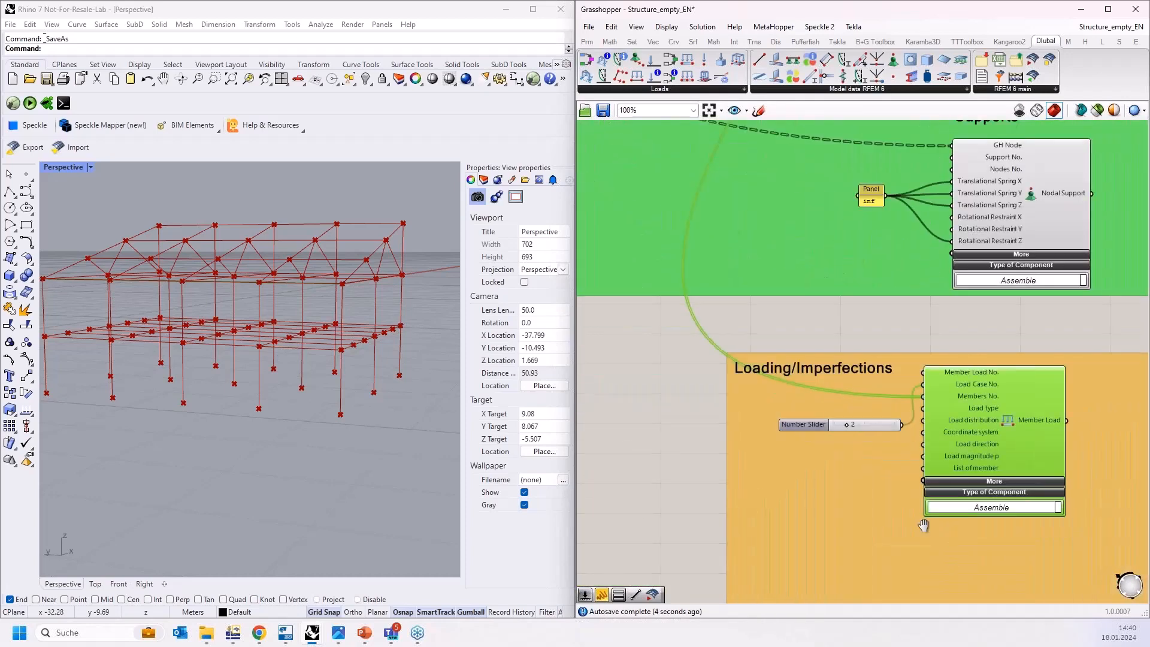
{"action": "right_click_drag", "start_coordinate": [923, 525], "coordinate": [854, 433]}
{"action": "left_click_drag", "start_coordinate": [932, 322], "coordinate": [941, 366]}
{"action": "left_click", "coordinate": [682, 384]}
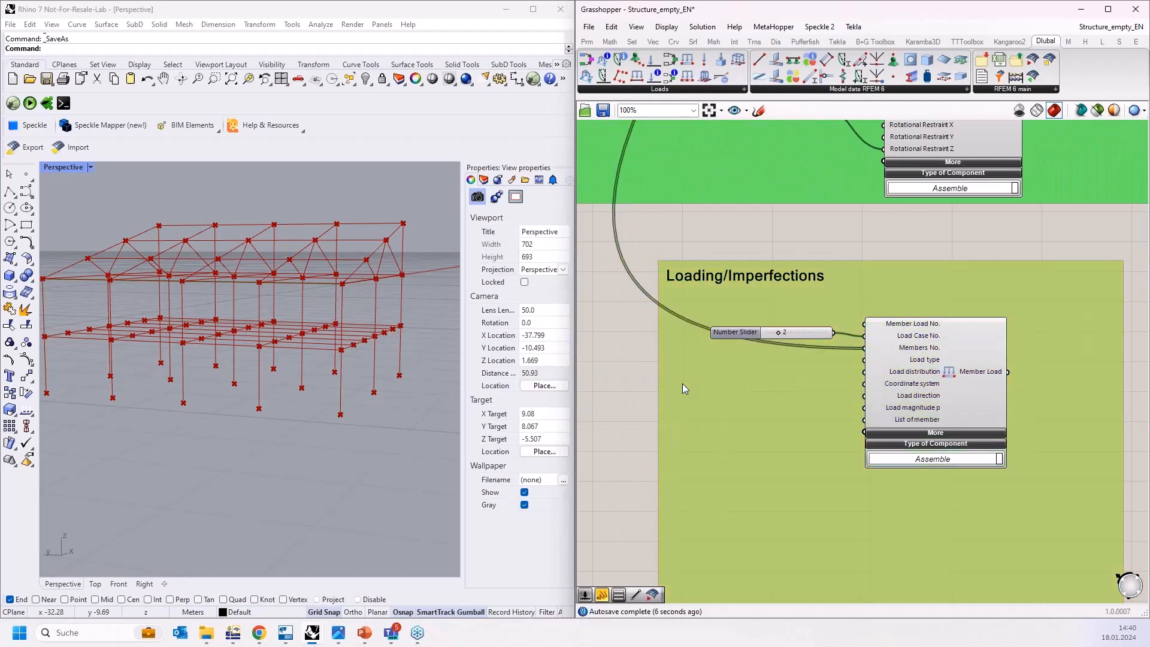
Add three Value List components in the Loading/Imperfections group and space them apart in front of the Member Load component.
{"action": "double_click", "coordinate": [682, 383]}
{"action": "type", "text": "va"}
{"action": "key", "text": "Return"}
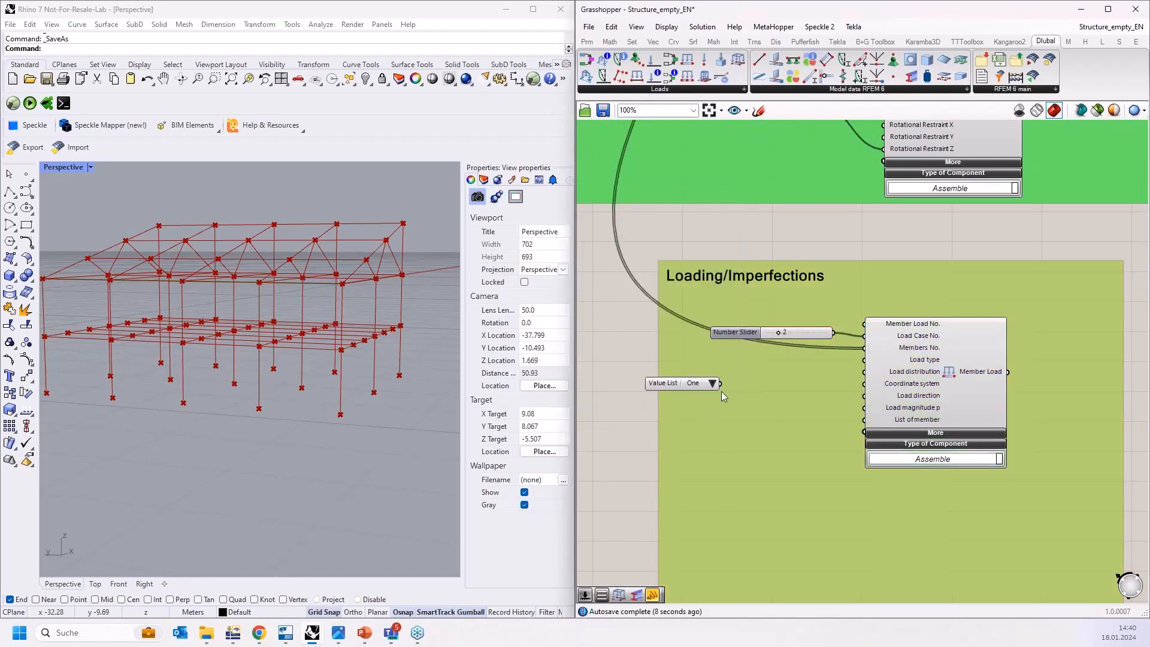
{"action": "key", "text": "ctrl+c"}
{"action": "key", "text": "ctrl+v"}
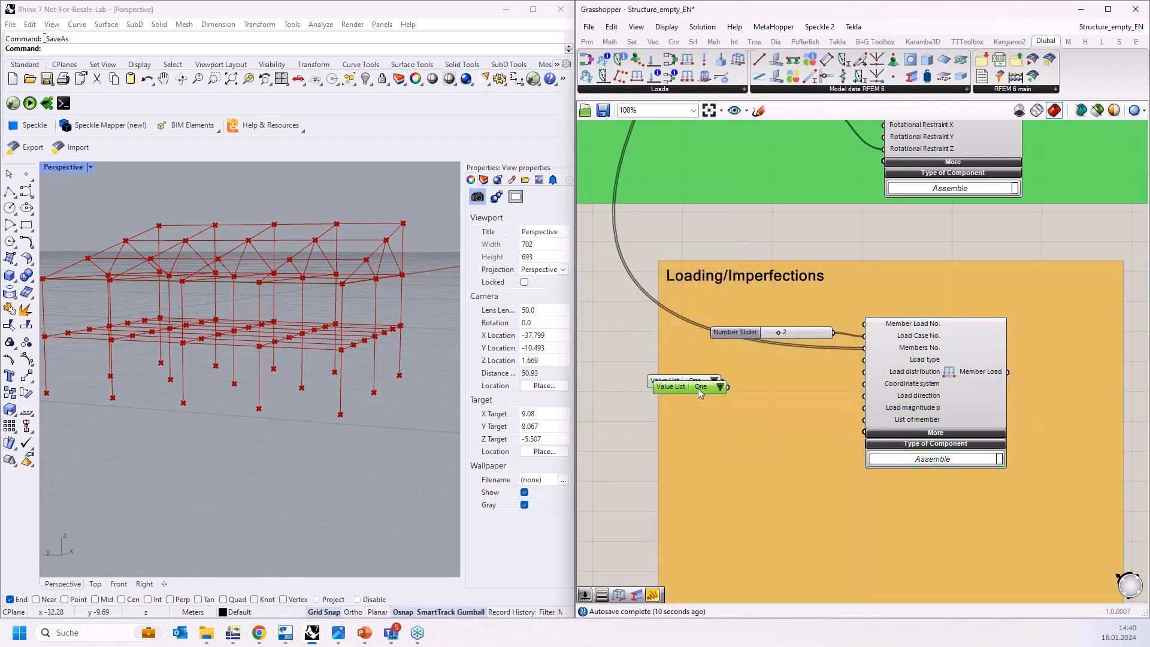
{"action": "key", "text": "ctrl+v"}
{"action": "left_click_drag", "start_coordinate": [698, 388], "coordinate": [721, 425]}
{"action": "scroll", "coordinate": [756, 392], "scroll_direction": "up", "scroll_amount": 3}
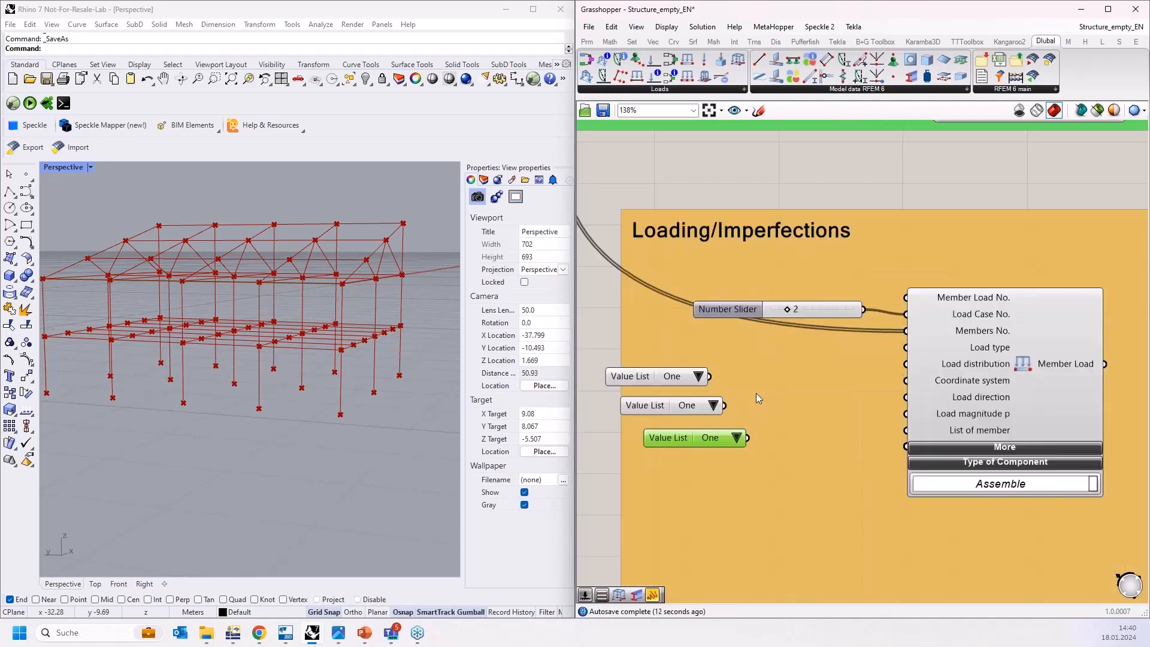
Connect the first value list to the Member Load's Load type input and set it to LOAD_TYPE_FORCE.
{"action": "left_click_drag", "start_coordinate": [698, 377], "coordinate": [932, 340]}
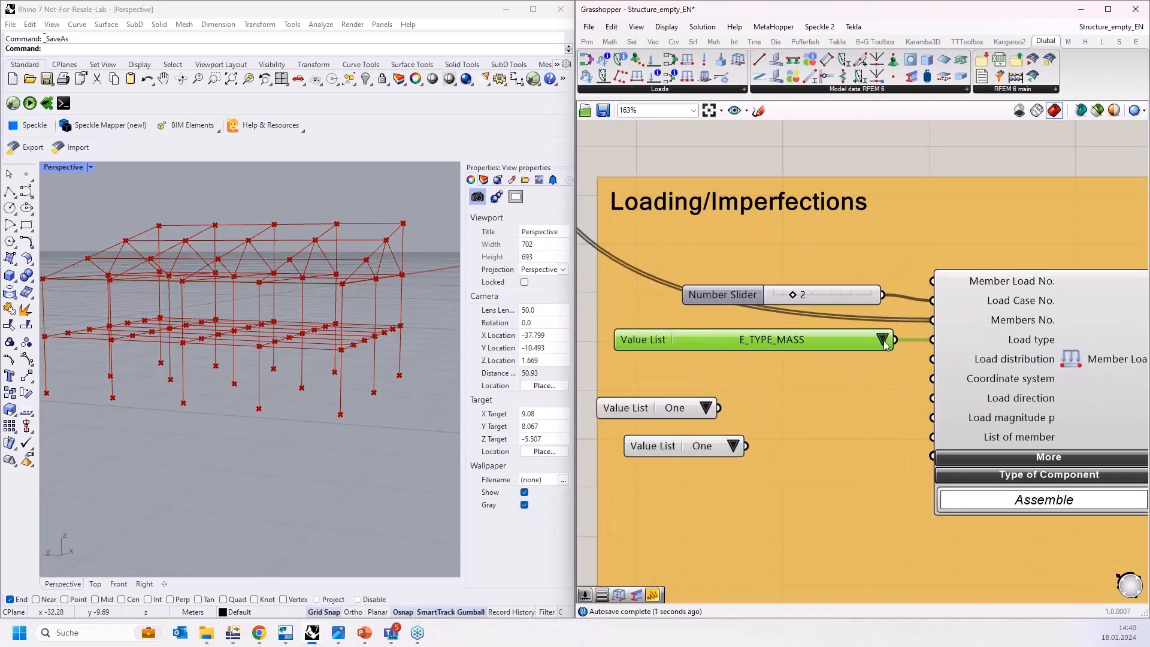
{"action": "left_click", "coordinate": [883, 340]}
{"action": "left_click", "coordinate": [926, 414]}
Connect the second value list to Load distribution, place it below the first, and set it to LOAD_DISTRIBUTION_UNIFORM.
{"action": "left_click_drag", "start_coordinate": [718, 408], "coordinate": [932, 359]}
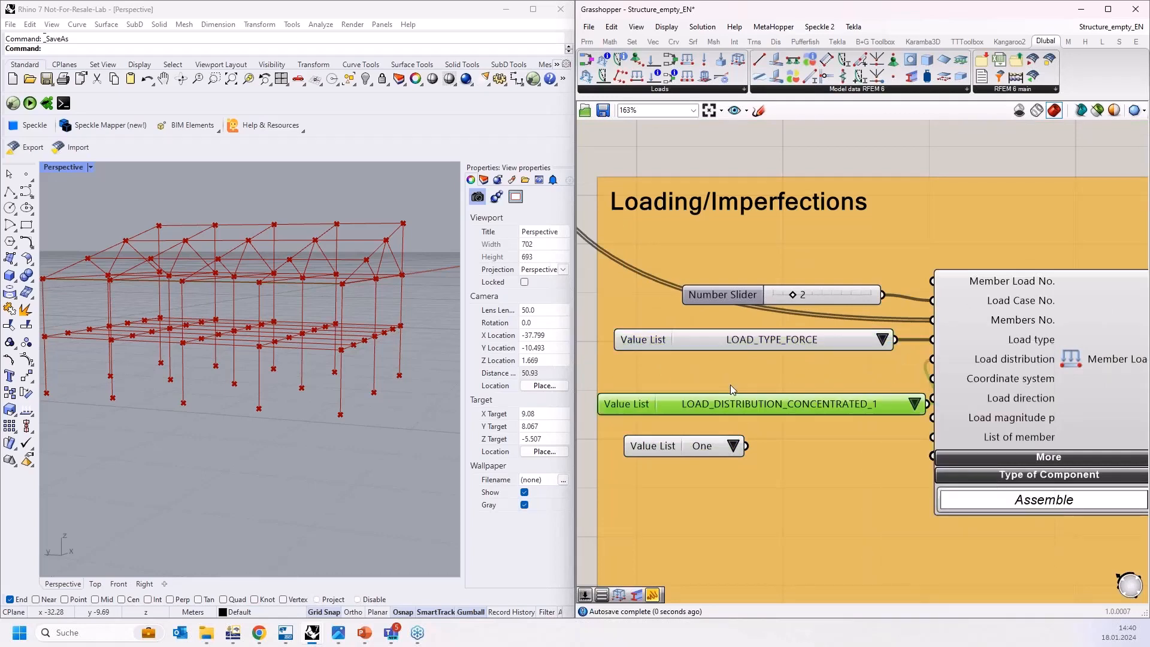
{"action": "left_click_drag", "start_coordinate": [799, 399], "coordinate": [785, 360]}
{"action": "left_click", "coordinate": [900, 368]}
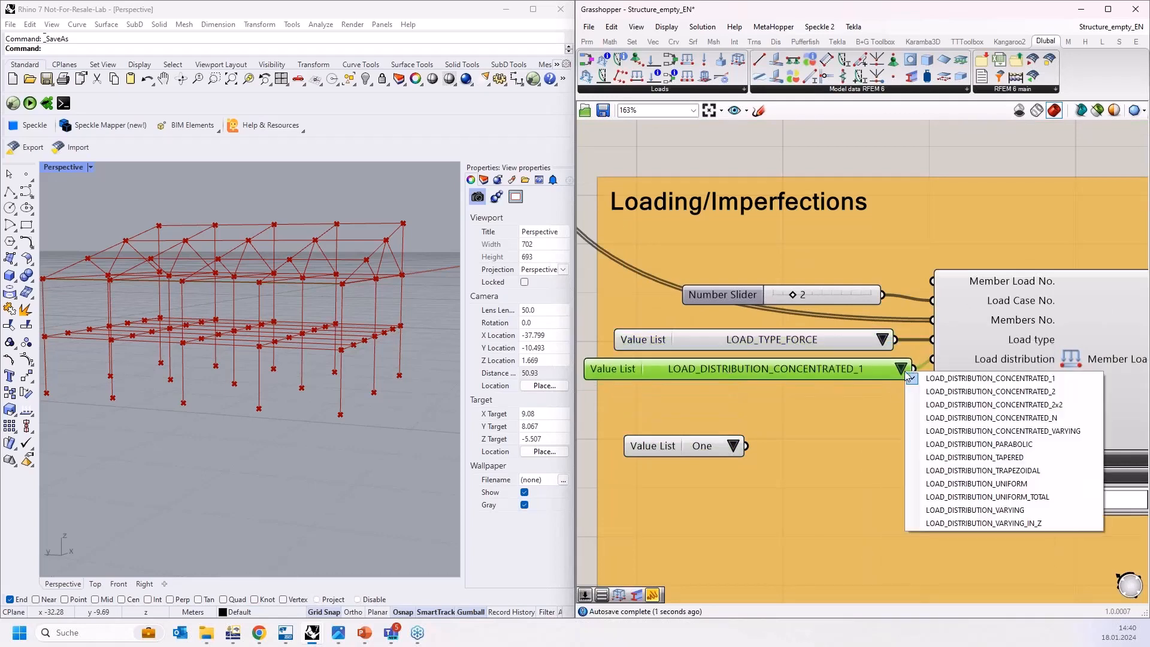
{"action": "left_click", "coordinate": [976, 485]}
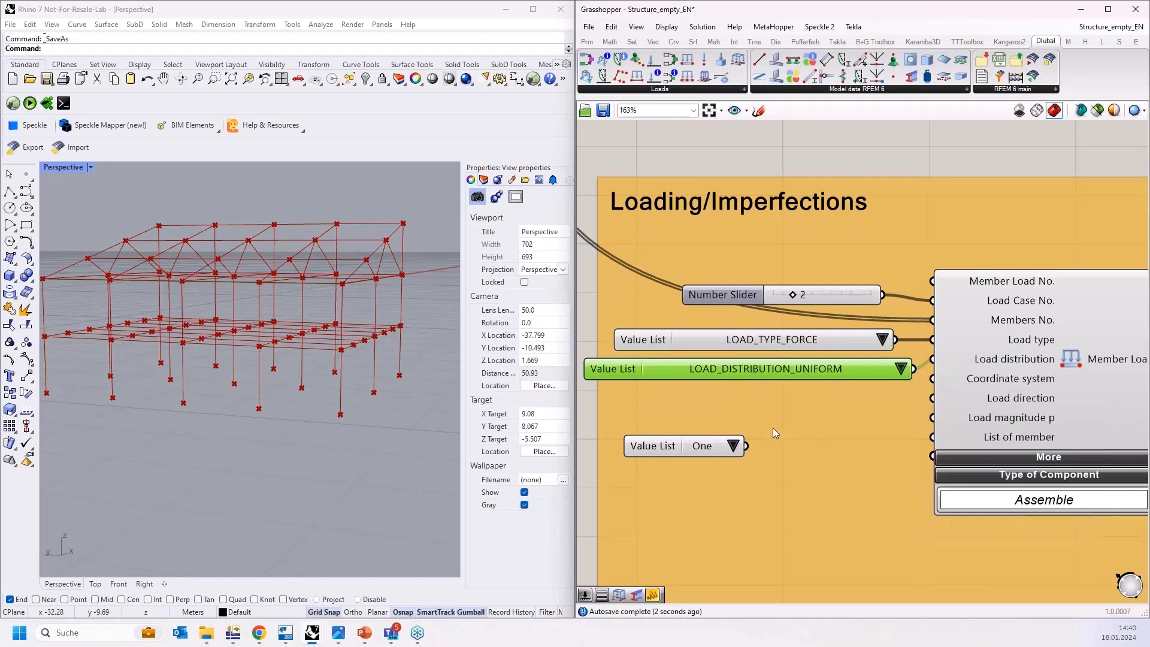
Add a panel containing Local, connect it to the Member Load's Coordinate system input, and check that input's description.
{"action": "double_click", "coordinate": [707, 419]}
{"action": "type", "text": "w\"Local"}
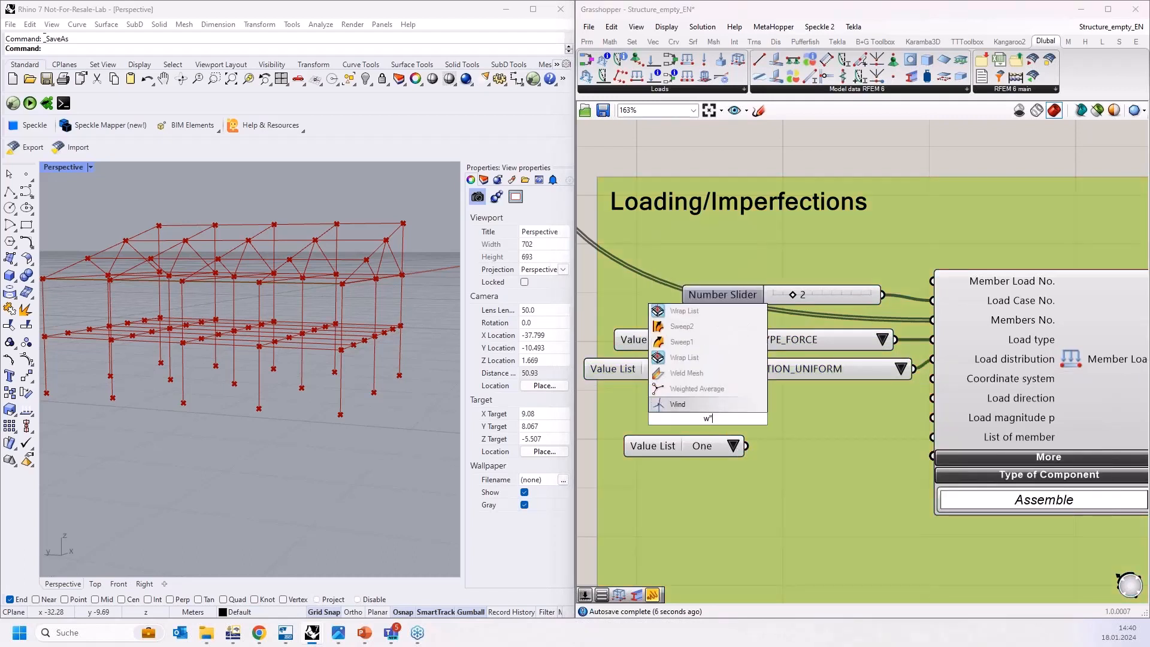
{"action": "key", "text": "BackSpace"}
{"action": "key", "text": "BackSpace"}
{"action": "key", "text": "BackSpace"}
{"action": "key", "text": "BackSpace"}
{"action": "key", "text": "BackSpace"}
{"action": "key", "text": "BackSpace"}
{"action": "key", "text": "BackSpace"}
{"action": "type", "text": "\"Local"}
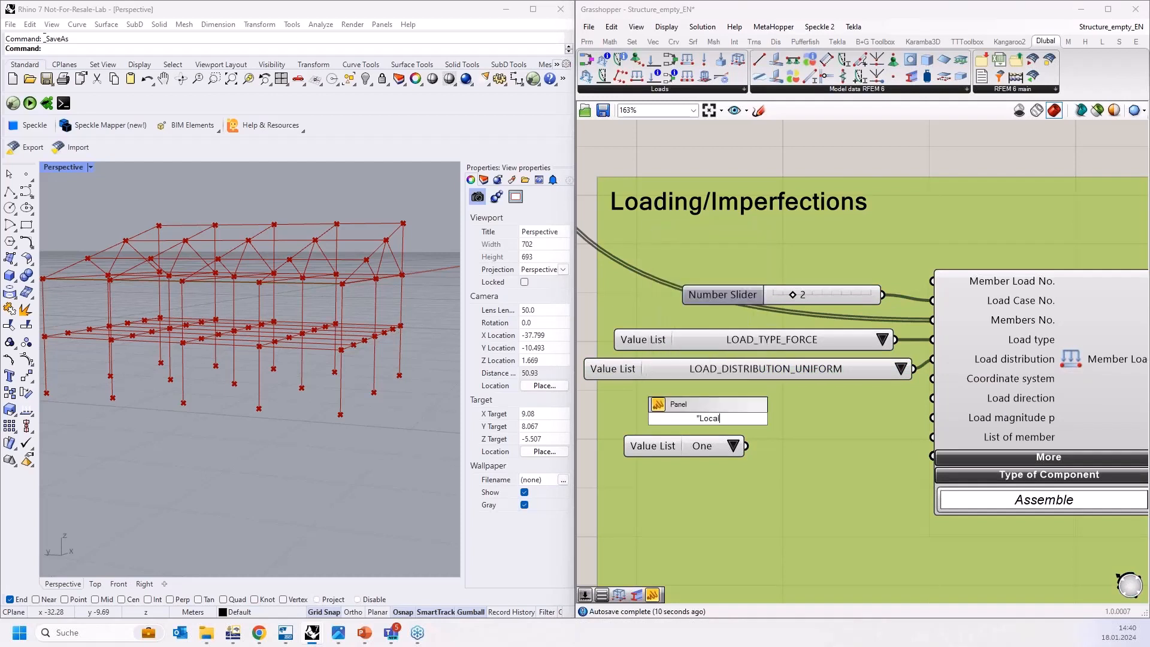
{"action": "key", "text": "Return"}
{"action": "left_click_drag", "start_coordinate": [714, 417], "coordinate": [932, 378]}
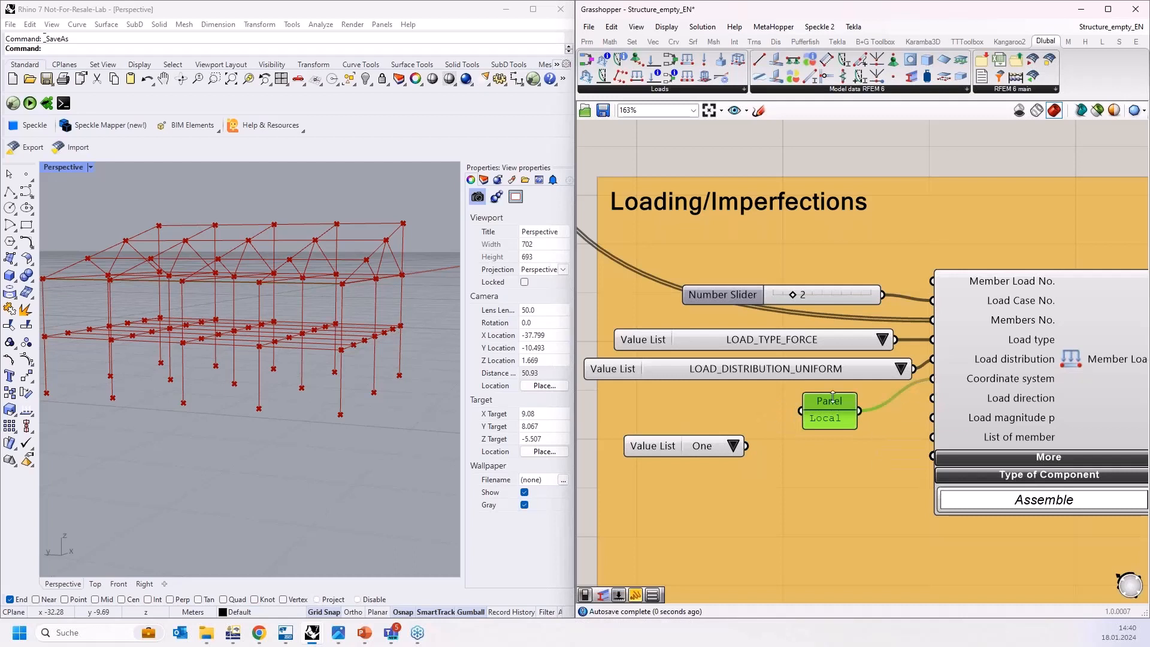
{"action": "left_click_drag", "start_coordinate": [842, 415], "coordinate": [840, 406]}
{"action": "mouse_move", "coordinate": [1018, 381]}
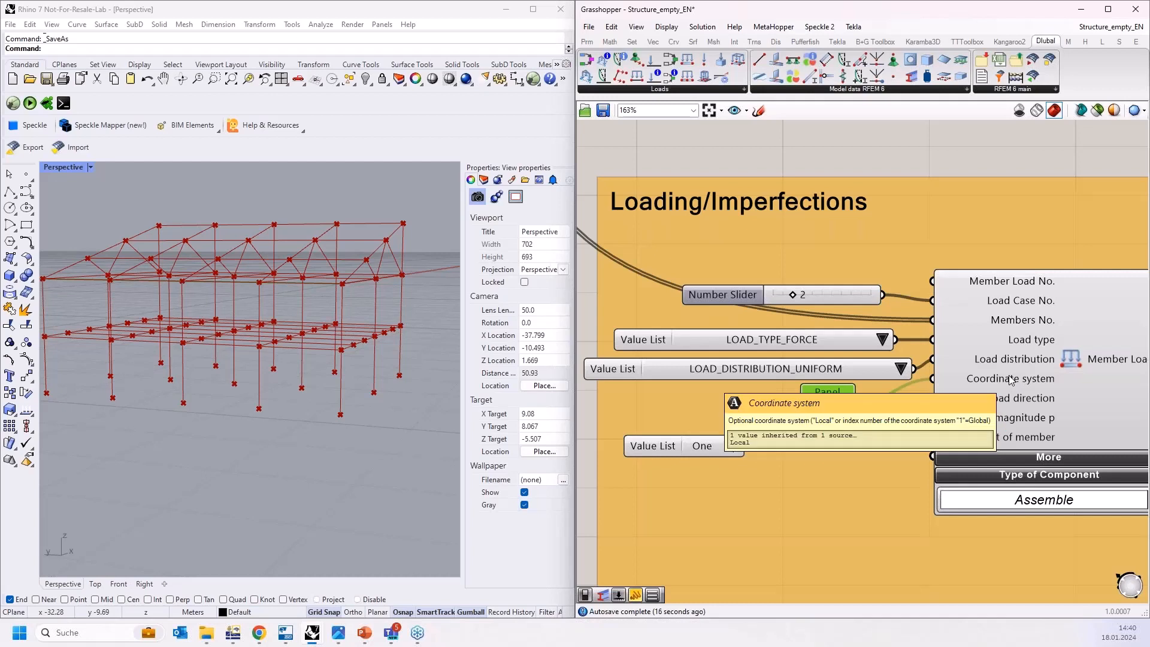
Connect the third value list to the Member Load's Load direction input, set it to LOAD_DIRECTION_LOCAL_Z and align it below the Local panel.
{"action": "right_click_drag", "start_coordinate": [856, 469], "coordinate": [830, 426]}
{"action": "left_click_drag", "start_coordinate": [704, 402], "coordinate": [777, 413]}
{"action": "left_click", "coordinate": [782, 413]}
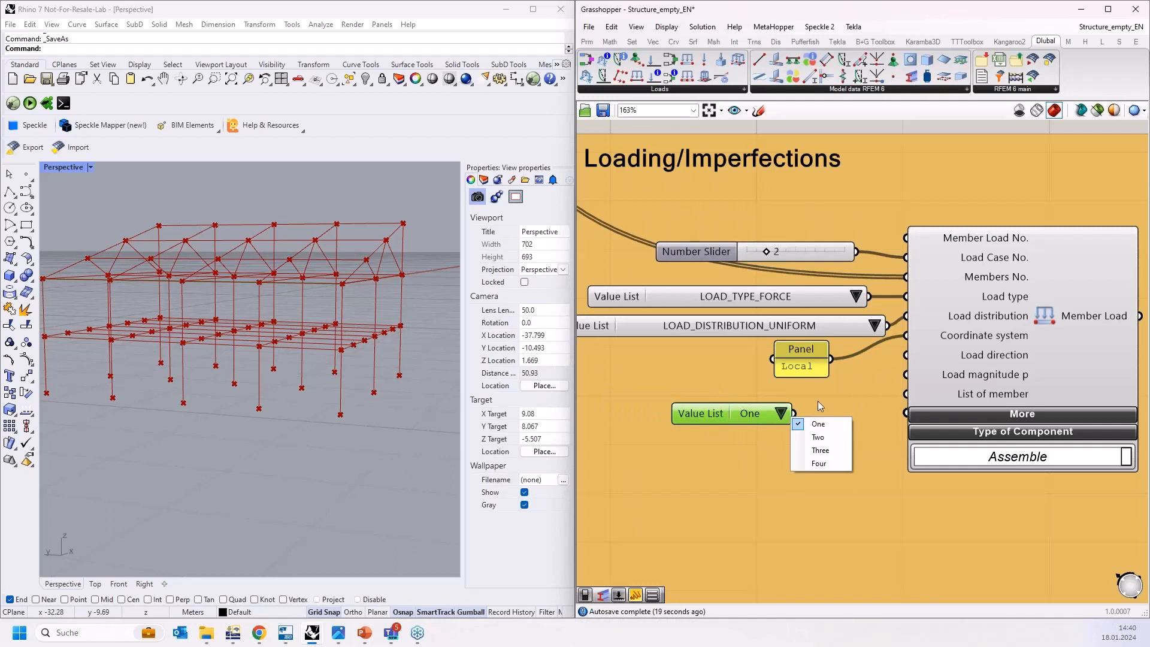
{"action": "left_click_drag", "start_coordinate": [793, 413], "coordinate": [905, 354]}
{"action": "left_click_drag", "start_coordinate": [863, 415], "coordinate": [712, 399]}
{"action": "left_click", "coordinate": [907, 397]}
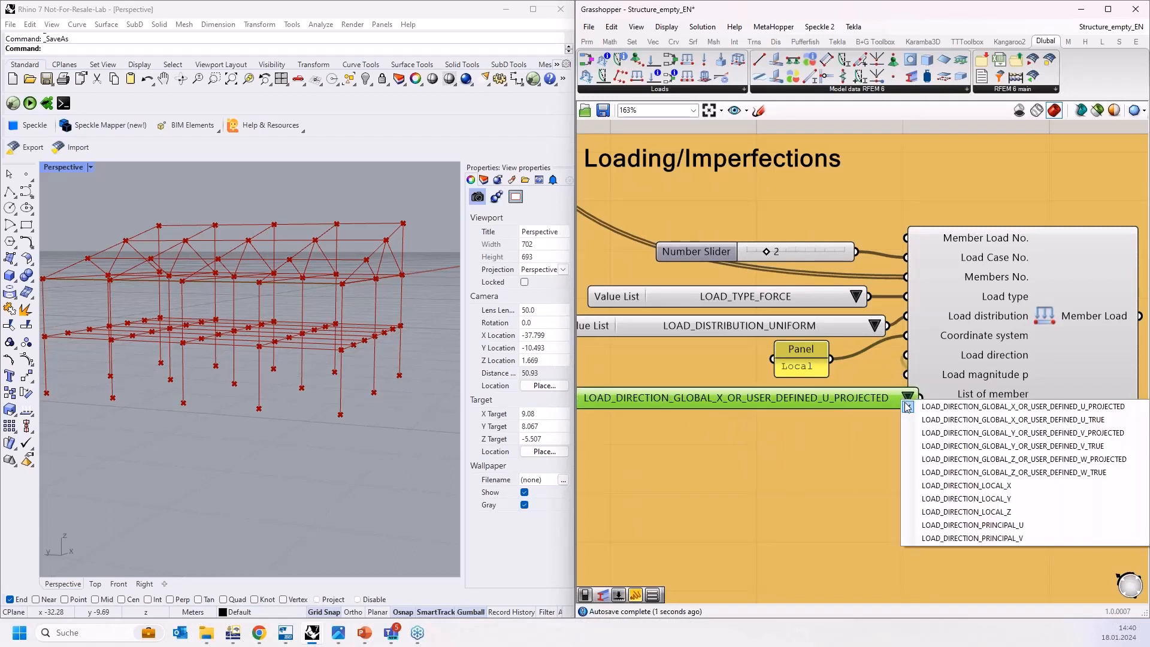
{"action": "left_click", "coordinate": [961, 512]}
{"action": "left_click_drag", "start_coordinate": [774, 395], "coordinate": [784, 390]}
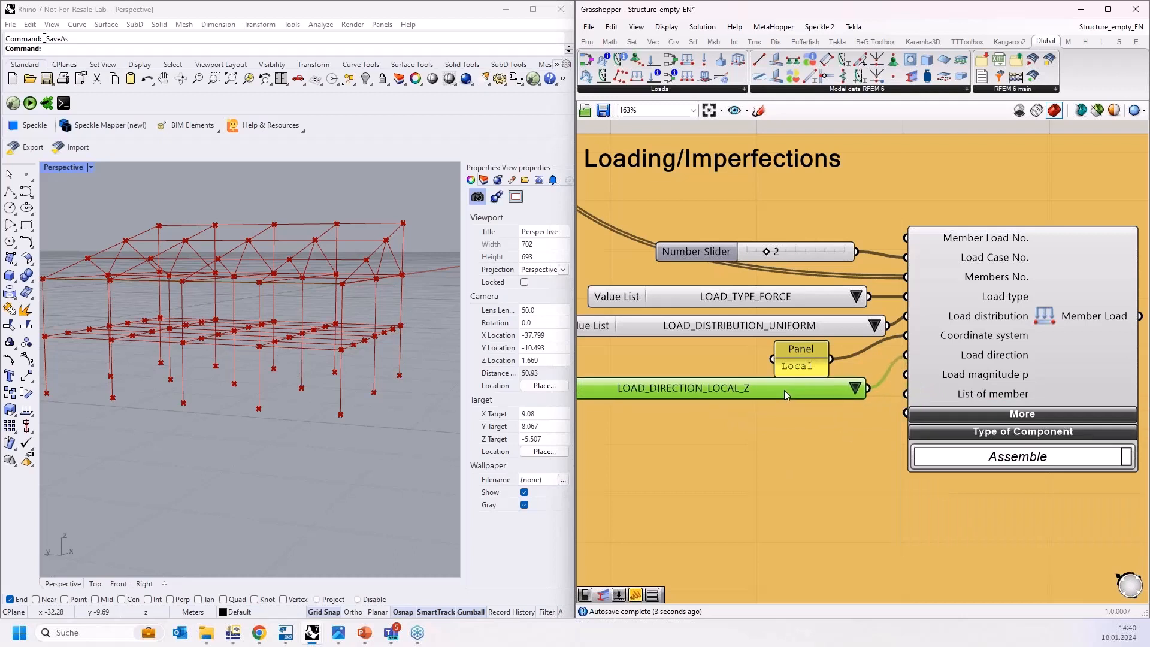
Add a number slider with the value 5000 and connect it to the Member Load's Load magnitude p input.
{"action": "double_click", "coordinate": [712, 446]}
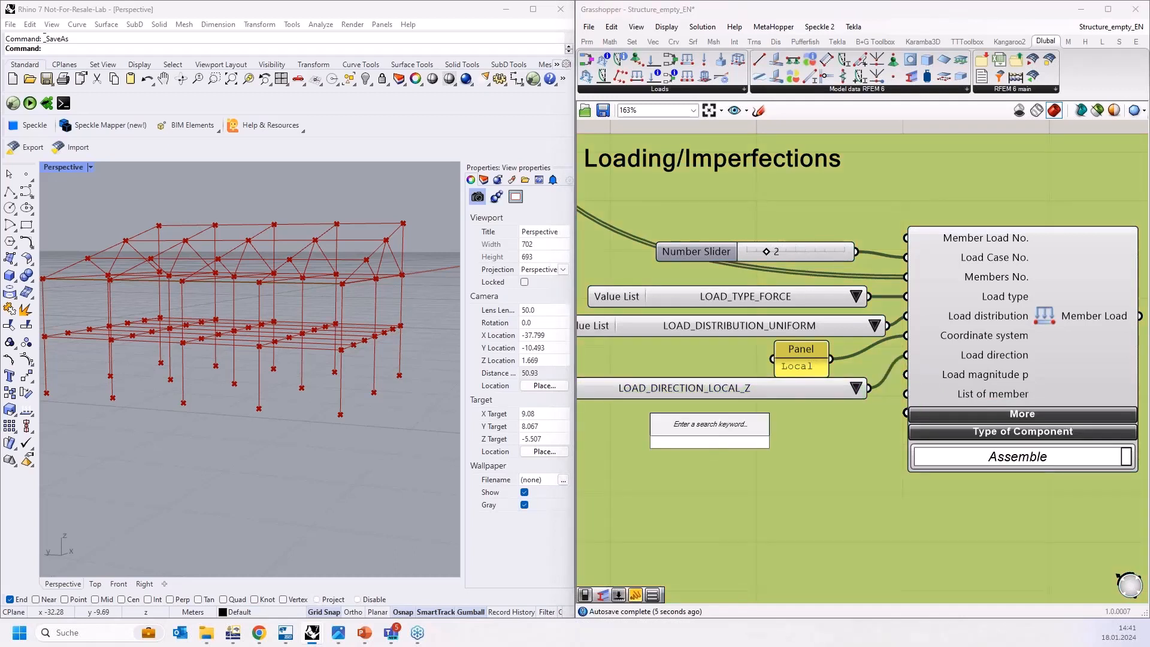
{"action": "type", "text": "5000"}
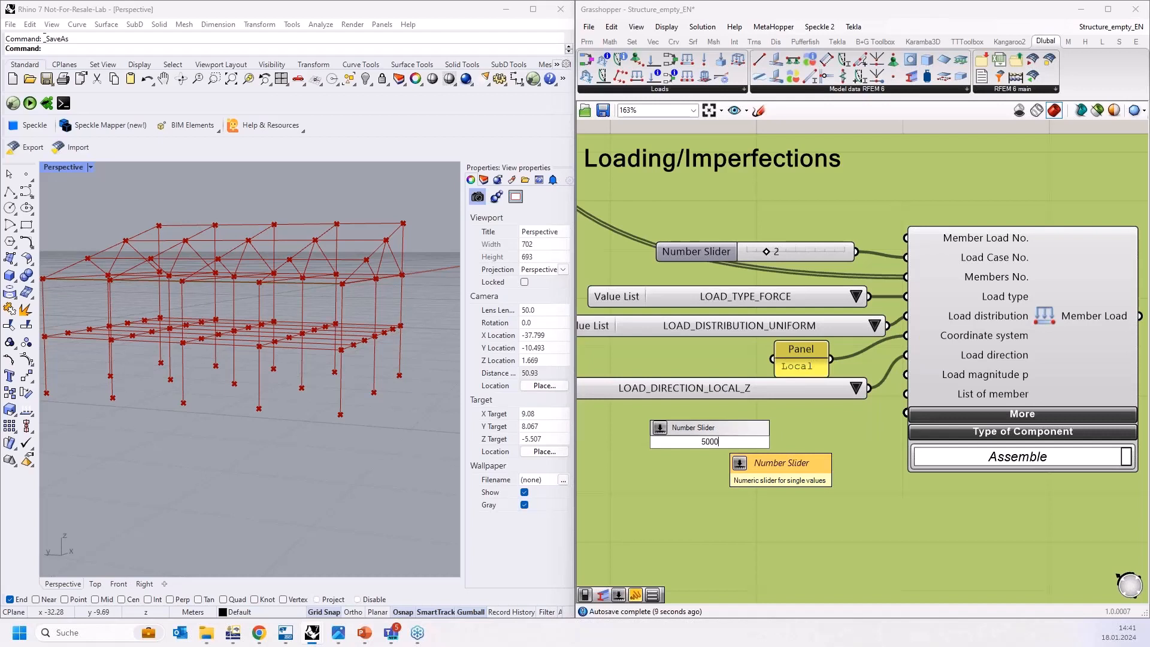
{"action": "key", "text": "Return"}
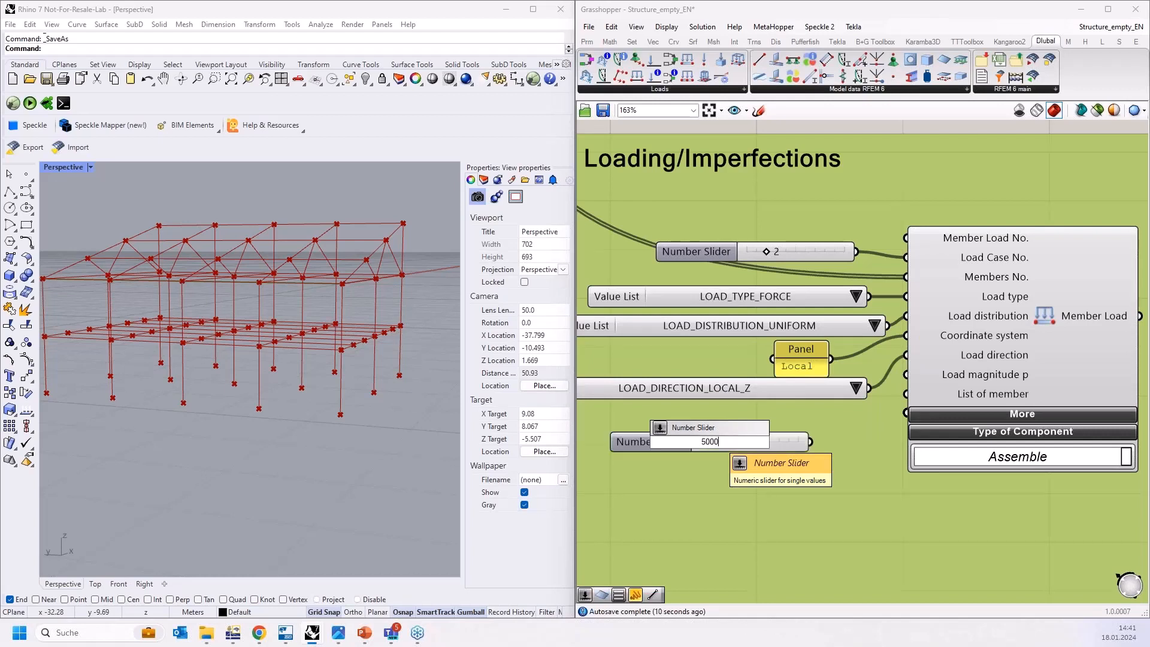
{"action": "left_click", "coordinate": [784, 443]}
{"action": "left_click_drag", "start_coordinate": [796, 432], "coordinate": [797, 430]}
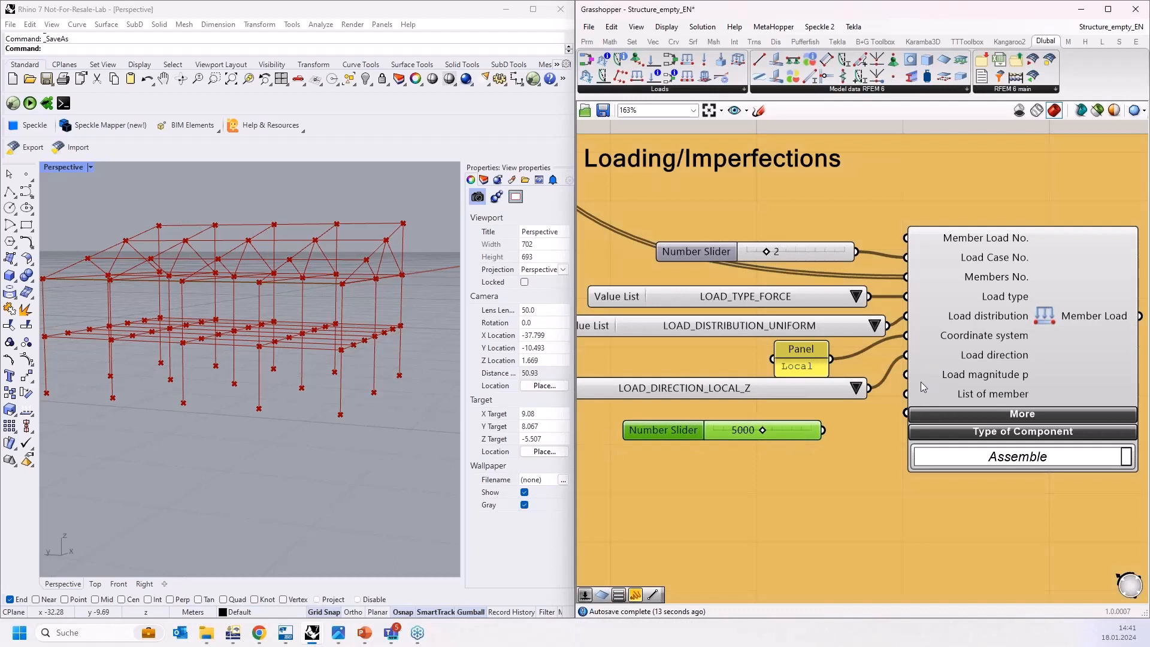
{"action": "mouse_move", "coordinate": [961, 373]}
{"action": "left_click_drag", "start_coordinate": [824, 430], "coordinate": [842, 415]}
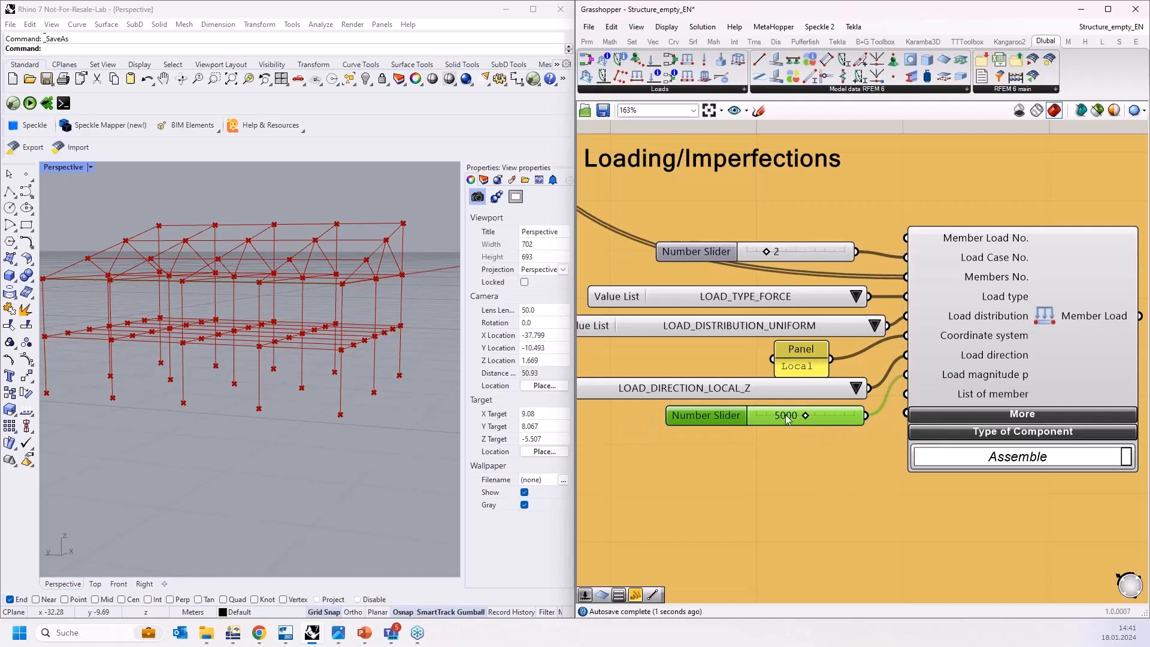
Duplicate the Member Load's sliders, value lists and Local panel, placing the copies below the originals in the Loading/Imperfections group.
{"action": "scroll", "coordinate": [752, 394], "scroll_direction": "down", "scroll_amount": 2}
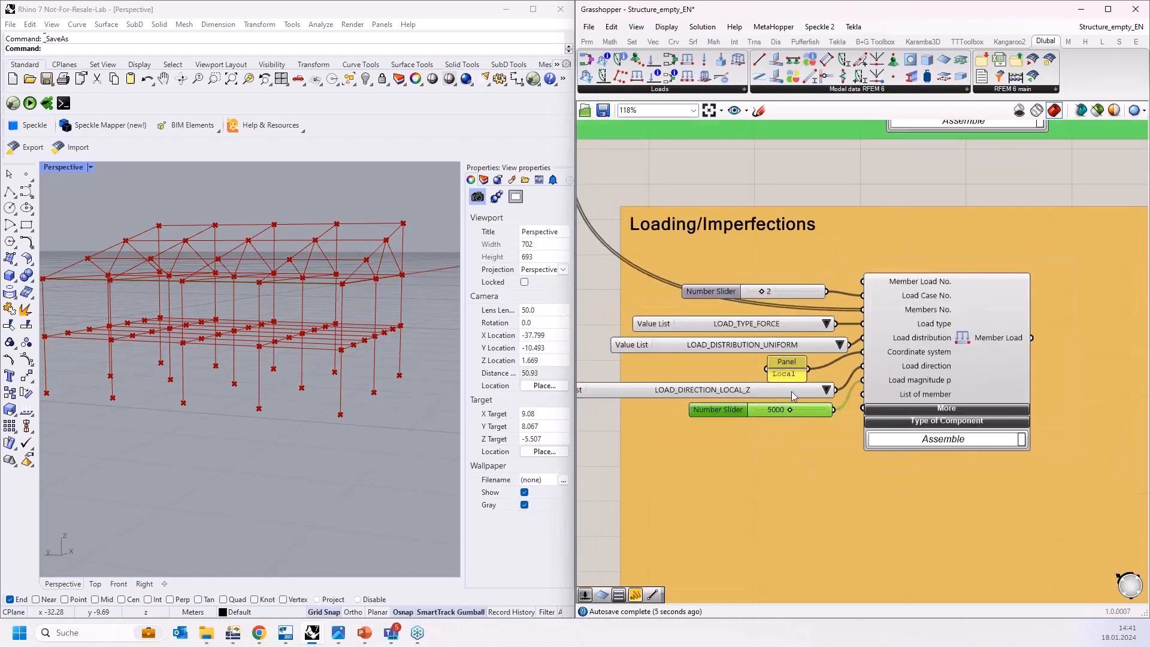
{"action": "scroll", "coordinate": [827, 274], "scroll_direction": "down", "scroll_amount": 3}
{"action": "scroll", "coordinate": [904, 311], "scroll_direction": "up", "scroll_amount": 3}
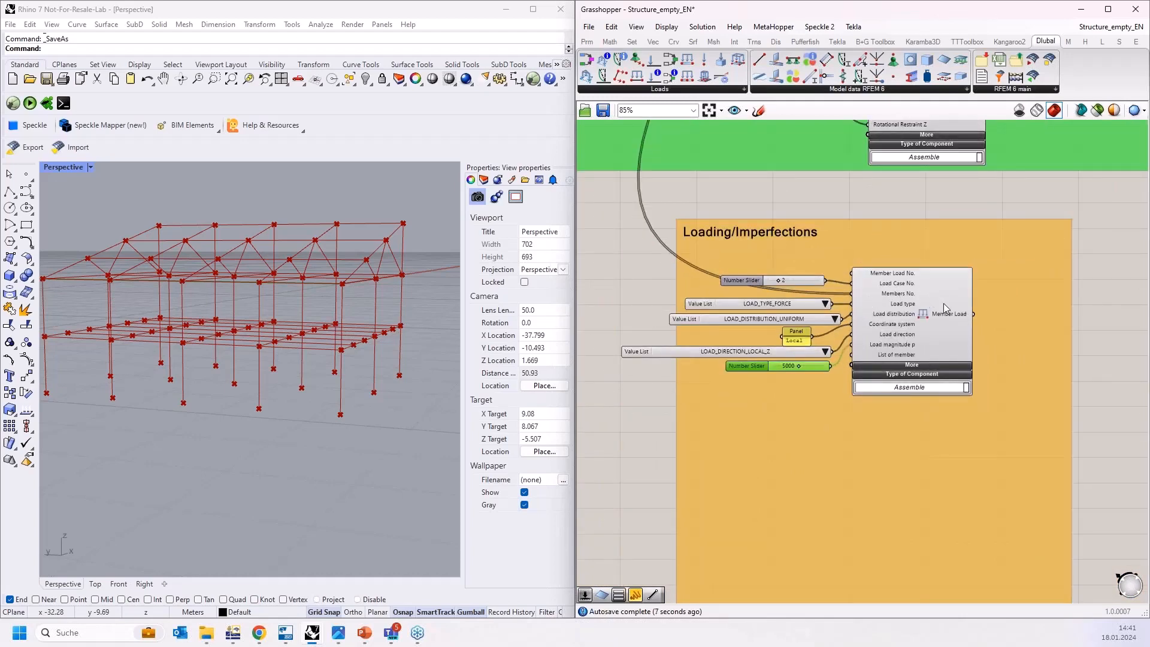
{"action": "scroll", "coordinate": [922, 312], "scroll_direction": "down", "scroll_amount": 2}
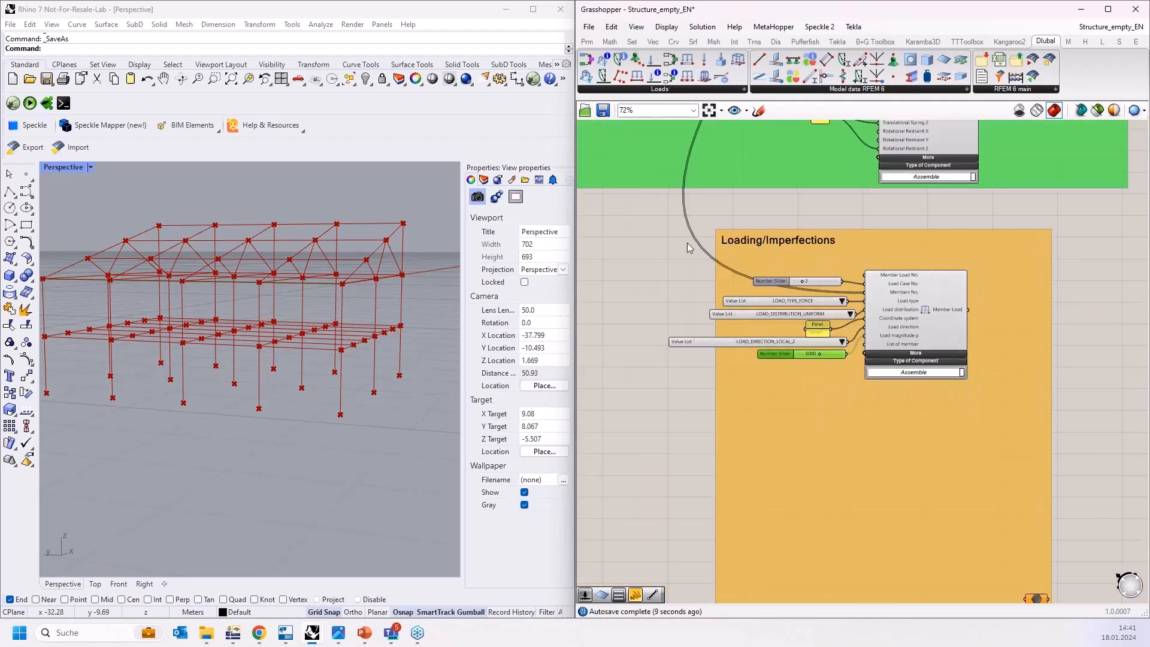
{"action": "left_click_drag", "start_coordinate": [618, 253], "coordinate": [825, 503]}
{"action": "key", "text": "ctrl+c"}
{"action": "key", "text": "ctrl+v"}
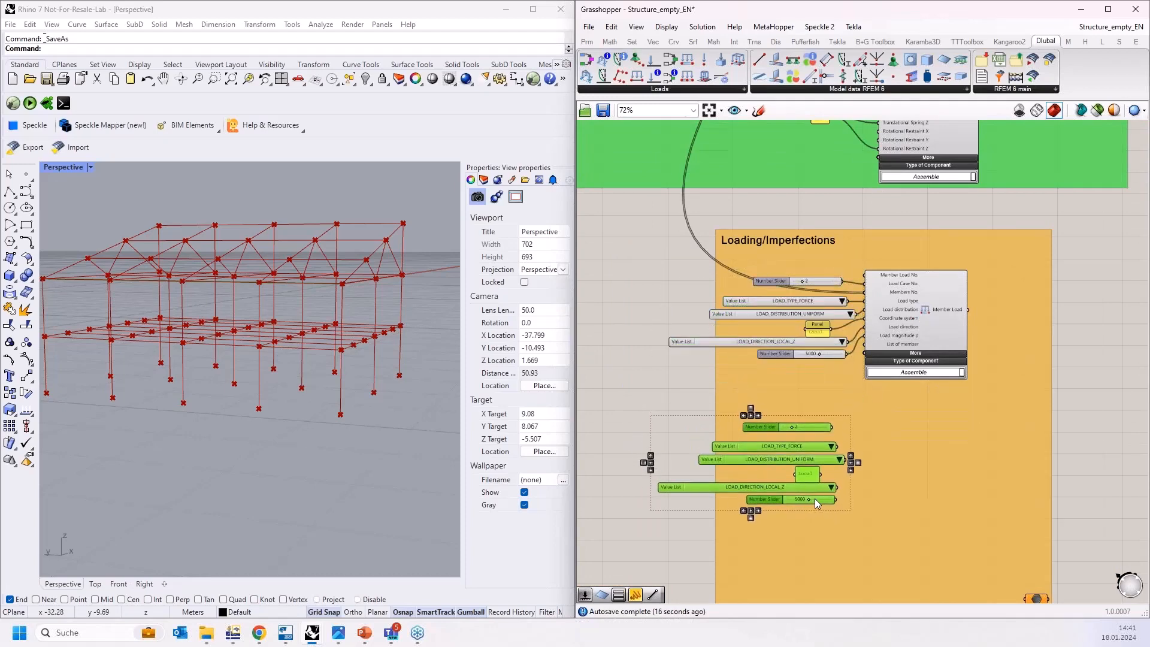
Place a Member Set Load component beside the copied input components, below the Member Load.
{"action": "scroll", "coordinate": [816, 503], "scroll_direction": "down", "scroll_amount": 3}
{"action": "left_click", "coordinate": [1014, 379]}
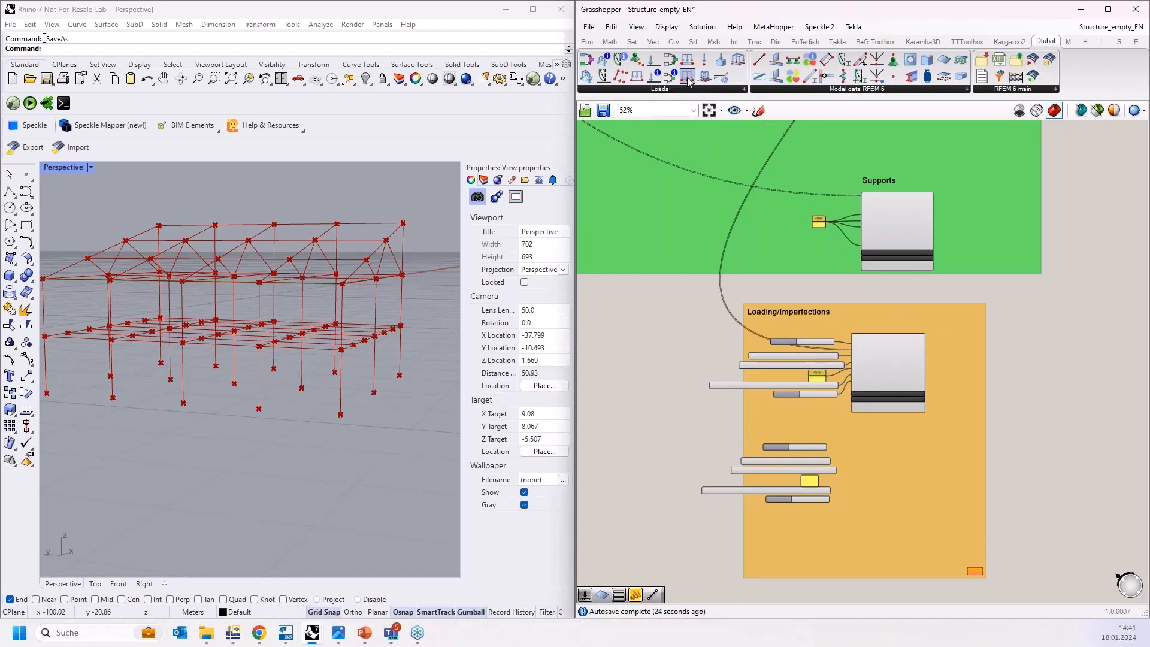
{"action": "scroll", "coordinate": [890, 467], "scroll_direction": "up", "scroll_amount": 4}
{"action": "left_click_drag", "start_coordinate": [888, 499], "coordinate": [888, 482]}
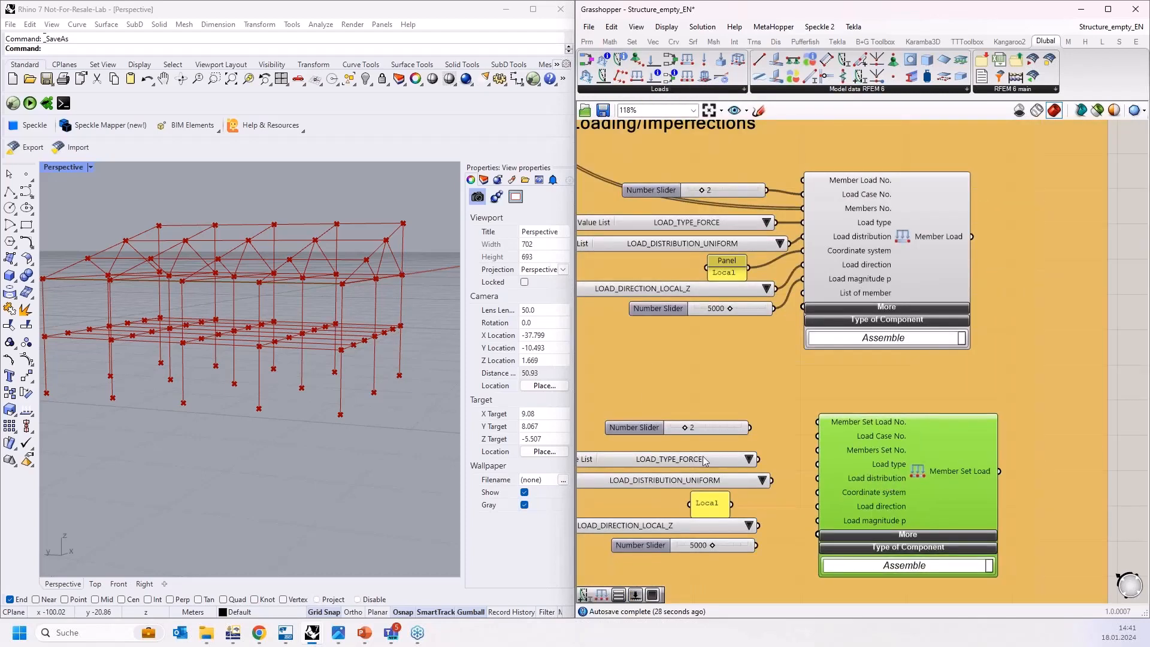
Set the copied load case slider to 3 and connect it to the Member Set Load's Load Case No. input.
{"action": "scroll", "coordinate": [704, 460], "scroll_direction": "up", "scroll_amount": 2}
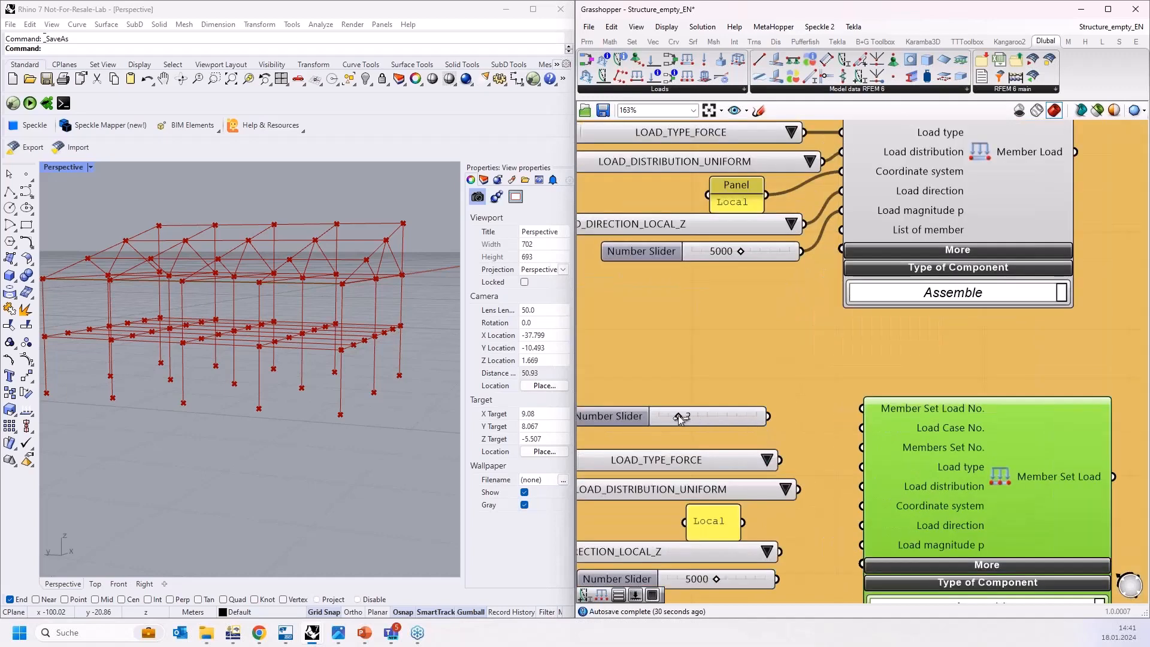
{"action": "left_click_drag", "start_coordinate": [677, 415], "coordinate": [688, 415]}
{"action": "left_click_drag", "start_coordinate": [769, 416], "coordinate": [861, 434]}
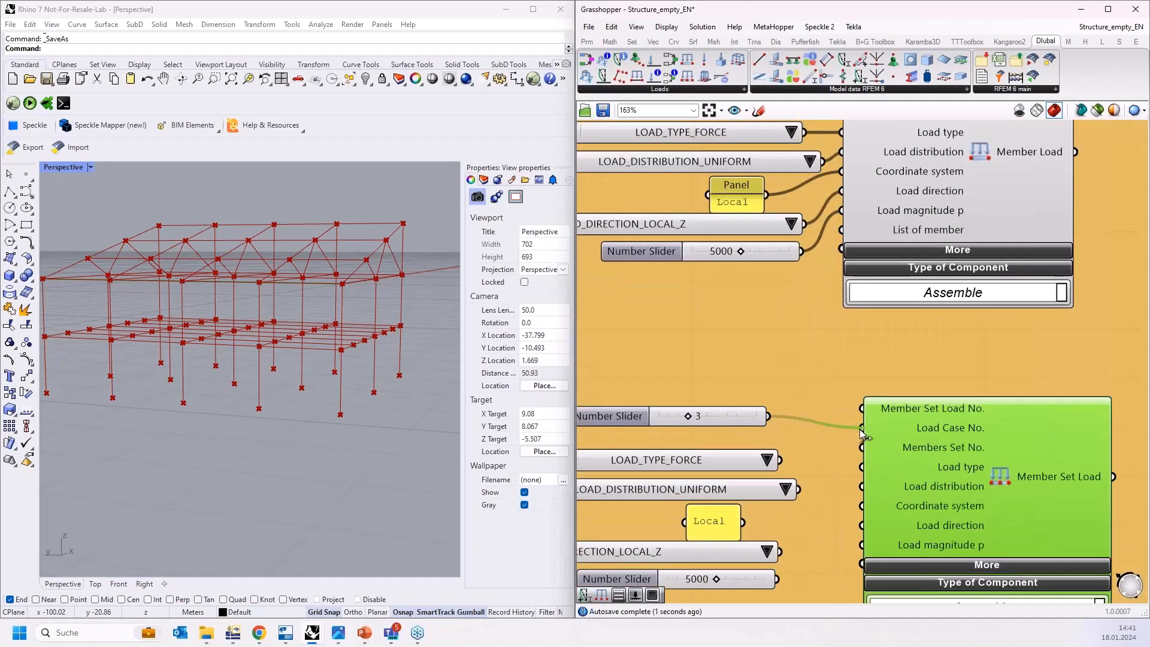
{"action": "right_click_drag", "start_coordinate": [815, 458], "coordinate": [820, 402]}
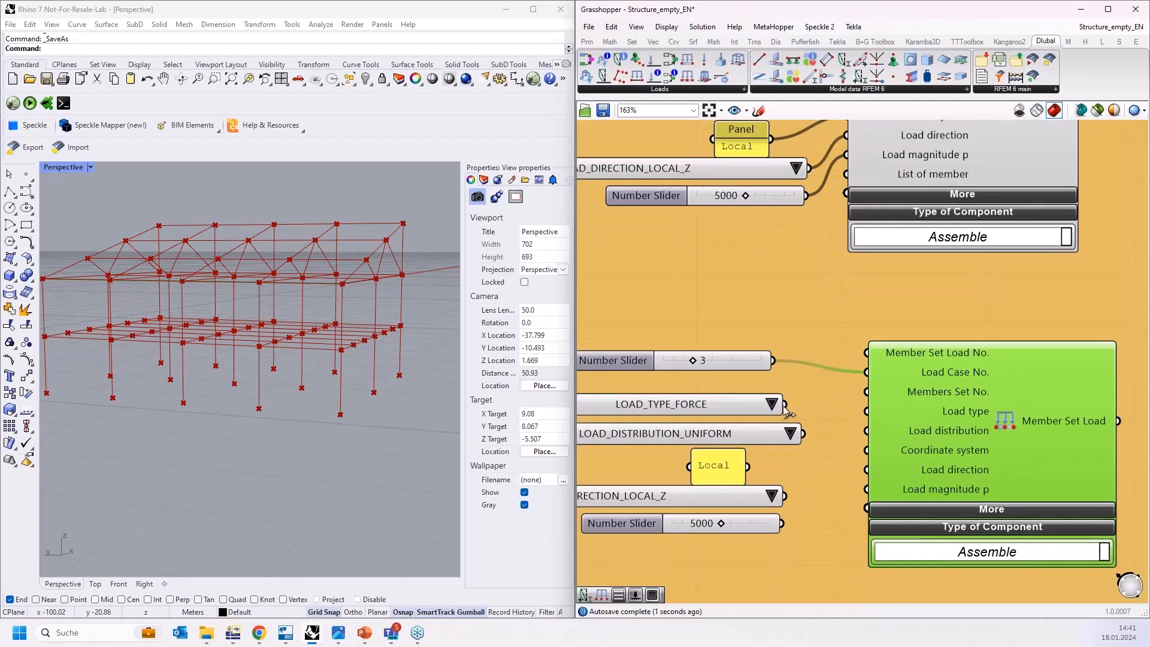
{"action": "left_click_drag", "start_coordinate": [784, 405], "coordinate": [867, 392]}
{"action": "left_click_drag", "start_coordinate": [803, 432], "coordinate": [866, 411]}
{"action": "right_click_drag", "start_coordinate": [843, 480], "coordinate": [810, 390]}
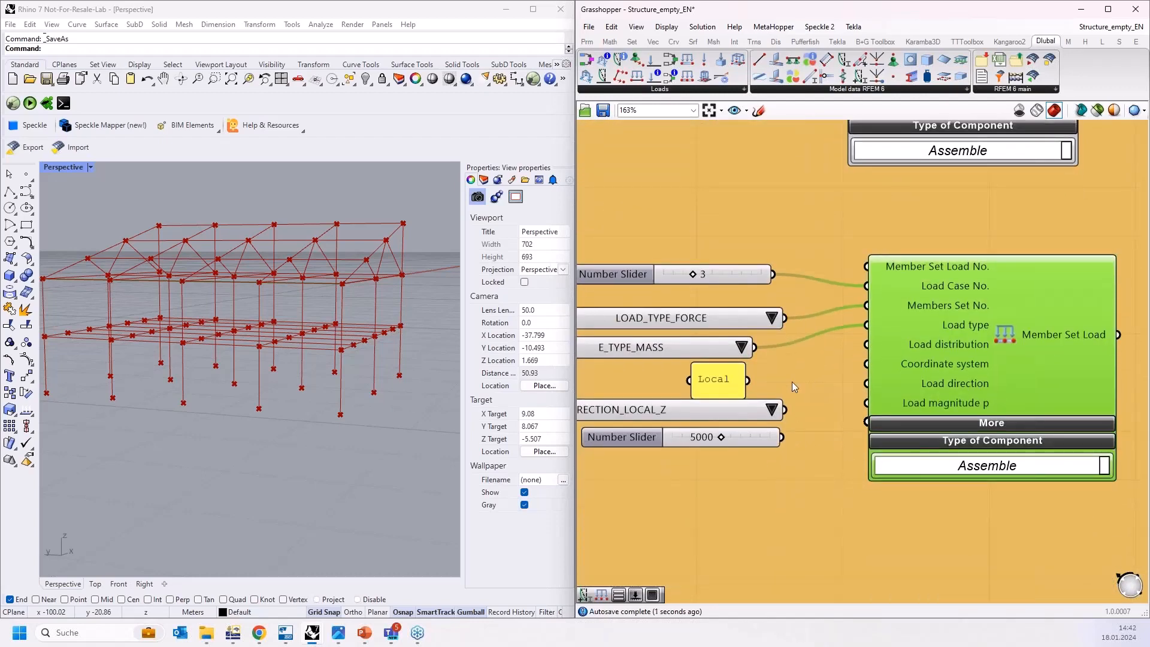
{"action": "left_click_drag", "start_coordinate": [750, 381], "coordinate": [866, 344]}
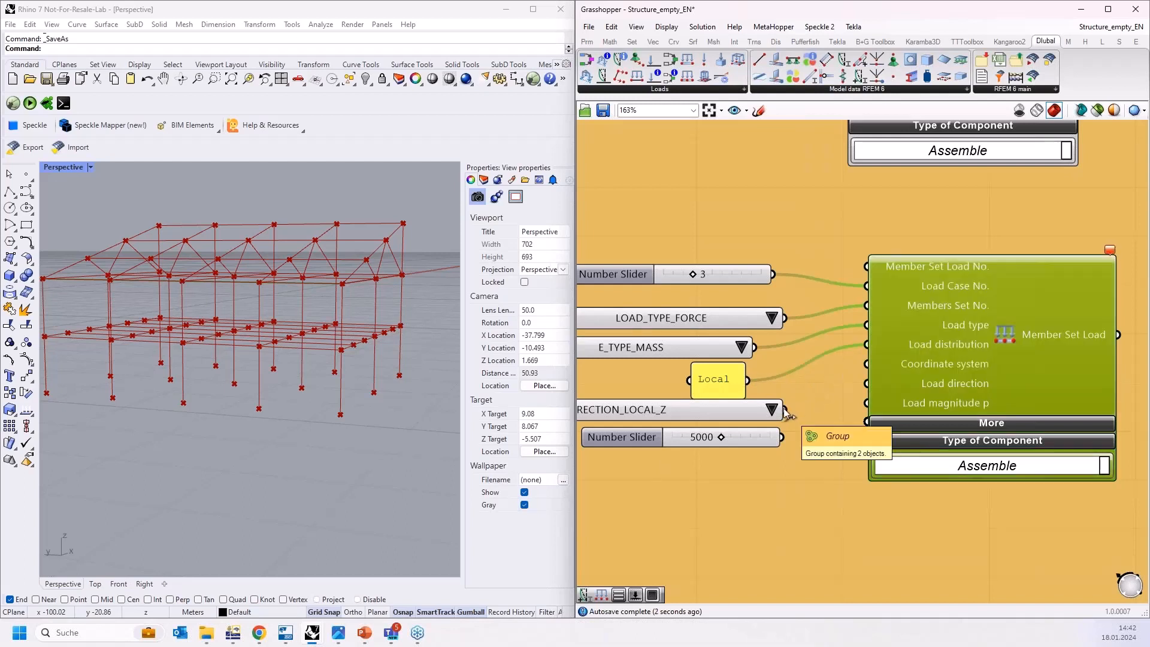
{"action": "key", "text": "ctrl+z"}
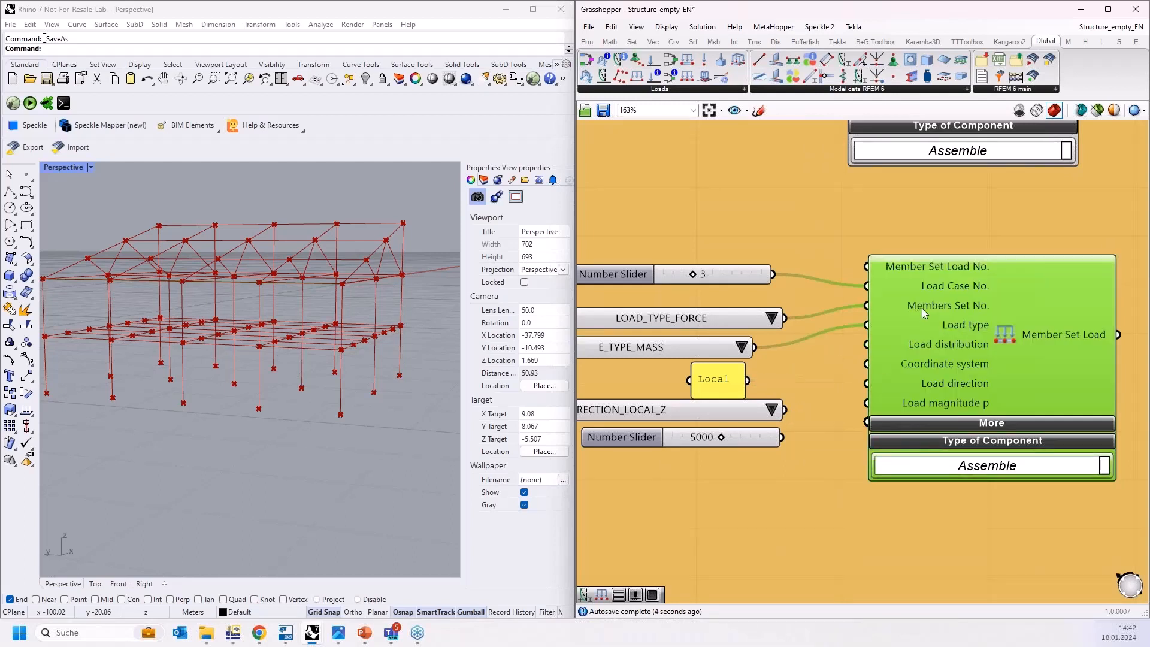
Connect the copied lists and Local panel to the Member Set Load's Load type, Load distribution, Coordinate system and Load direction, choosing LOAD_DISTRIBUTION_UNIFORM for the distribution.
{"action": "right_click_drag", "start_coordinate": [775, 314], "coordinate": [823, 317]}
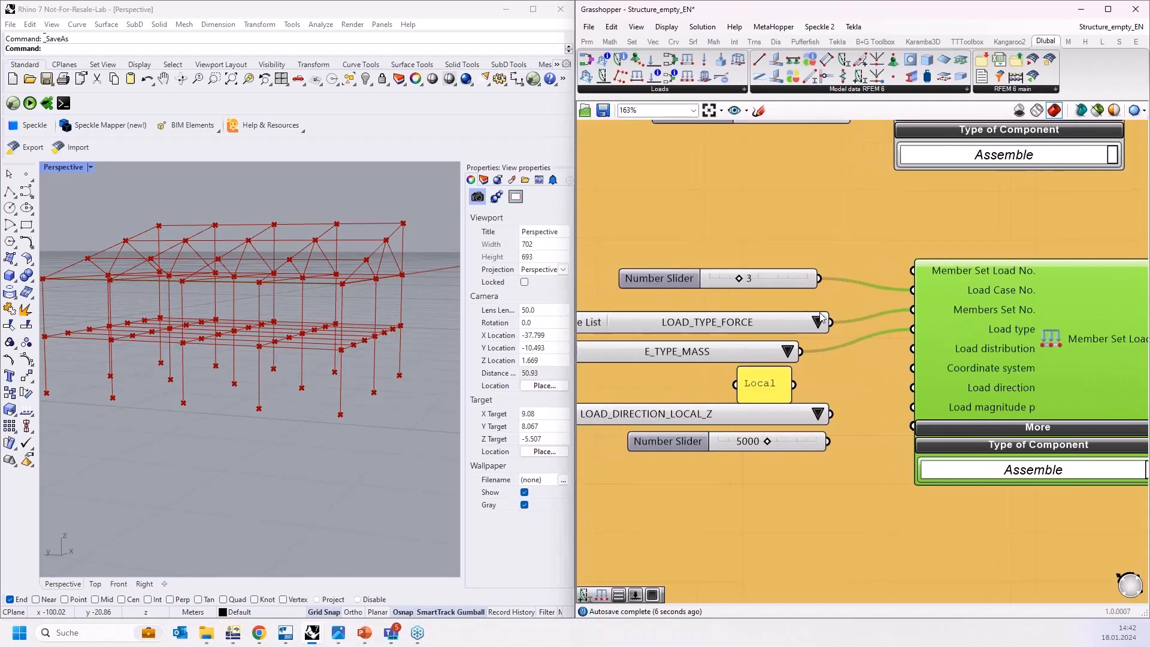
{"action": "left_click_drag", "start_coordinate": [831, 322], "coordinate": [911, 329]}
{"action": "left_click_drag", "start_coordinate": [800, 351], "coordinate": [910, 349]}
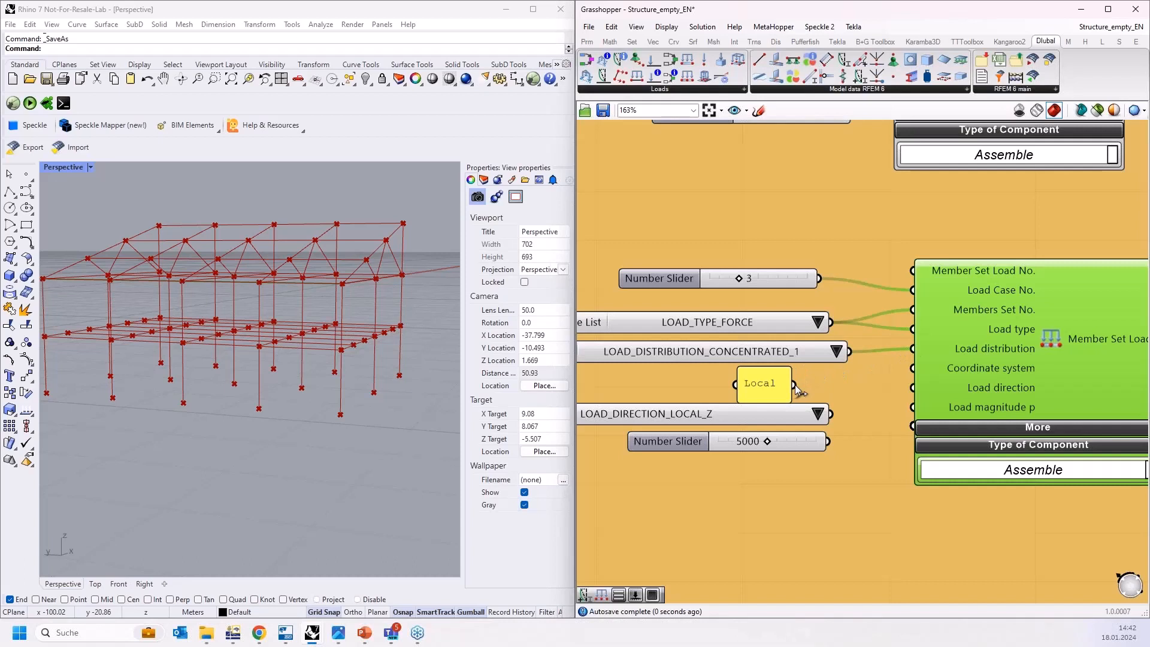
{"action": "left_click", "coordinate": [837, 352]}
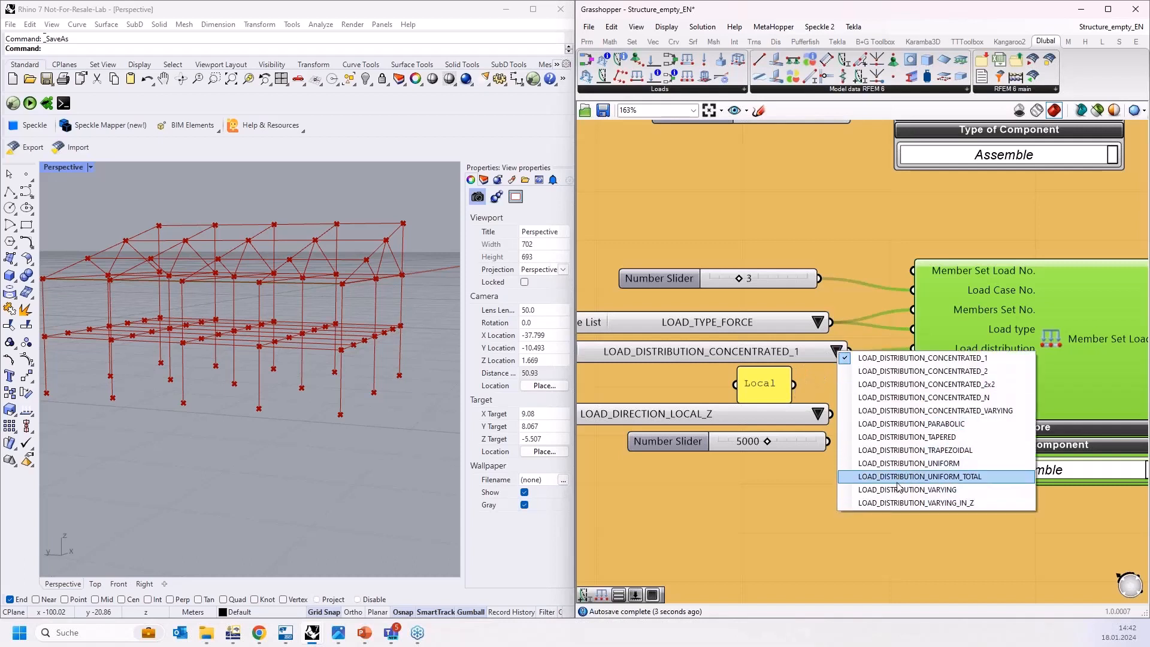
{"action": "left_click", "coordinate": [908, 463]}
{"action": "left_click_drag", "start_coordinate": [794, 384], "coordinate": [911, 368]}
{"action": "left_click_drag", "start_coordinate": [832, 414], "coordinate": [912, 387]}
Set the copied magnitude slider to 1500 and connect it to the Member Set Load's Load magnitude p input.
{"action": "double_click", "coordinate": [747, 444]}
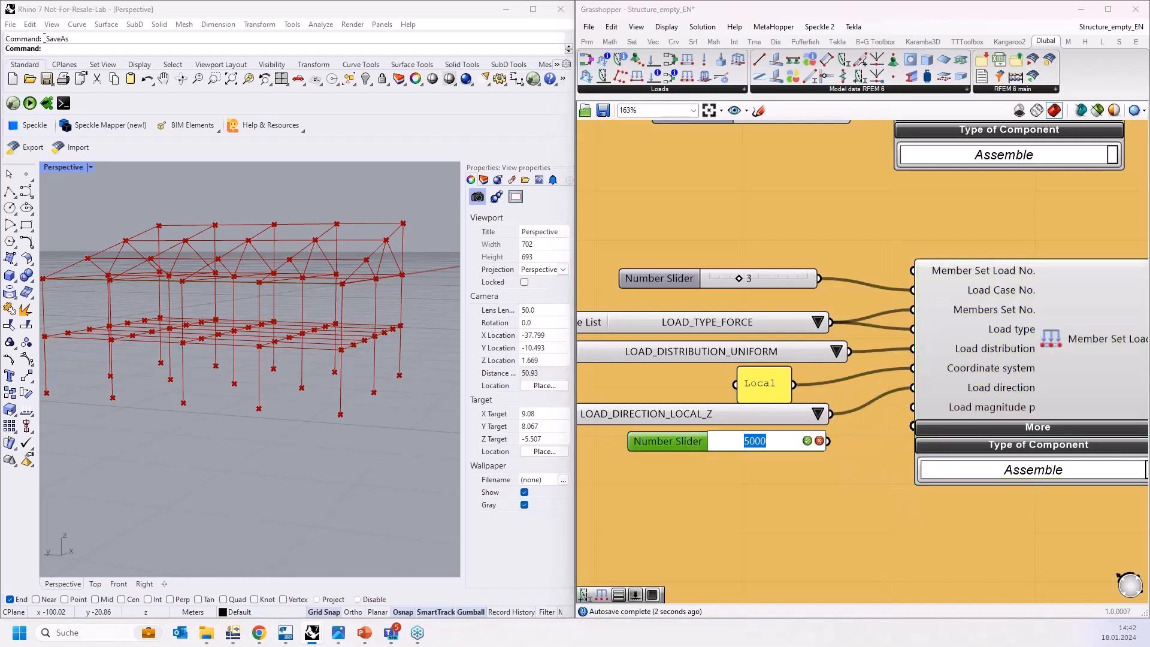
{"action": "key", "text": "Return"}
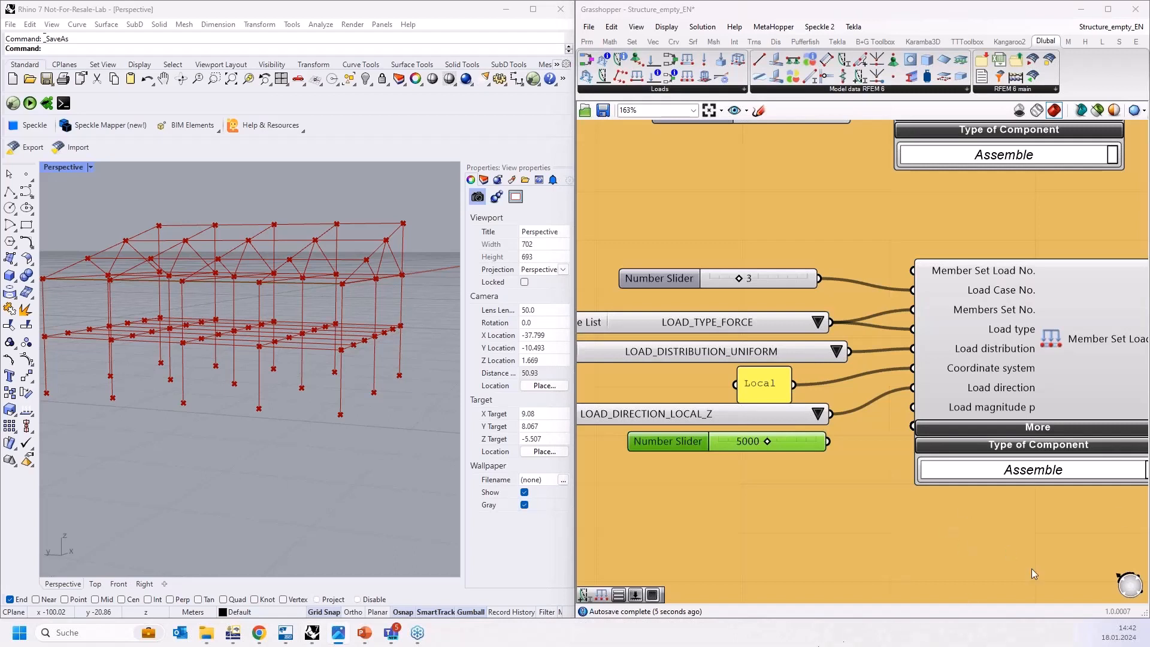
{"action": "double_click", "coordinate": [744, 447]}
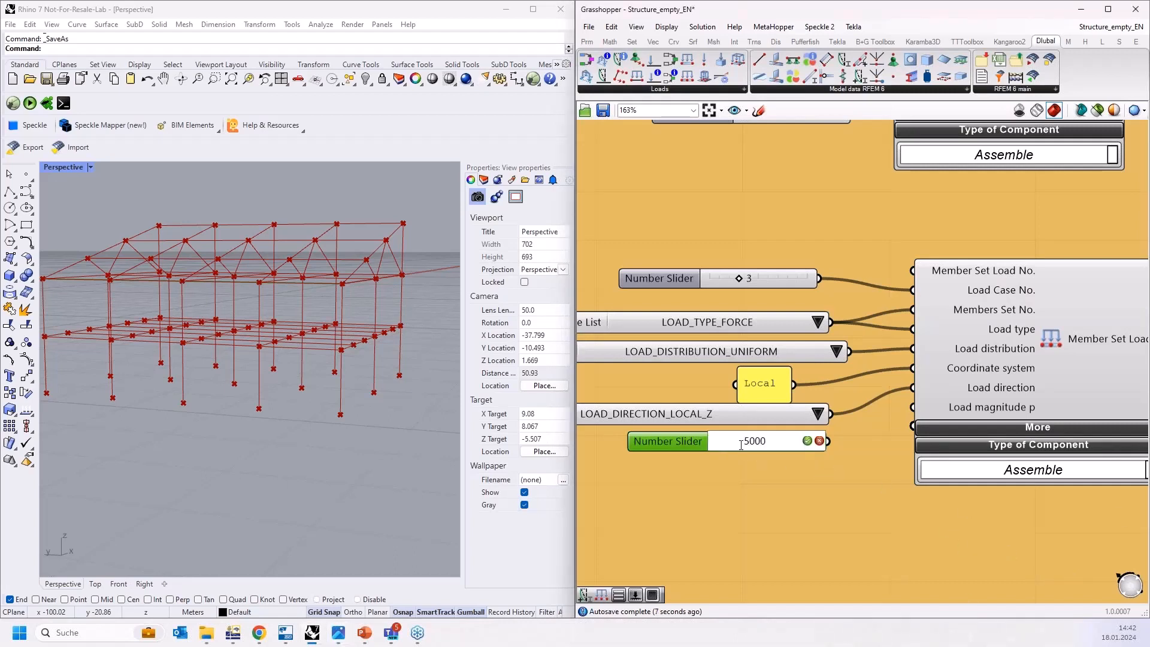
{"action": "type", "text": "1500"}
{"action": "left_click", "coordinate": [807, 441]}
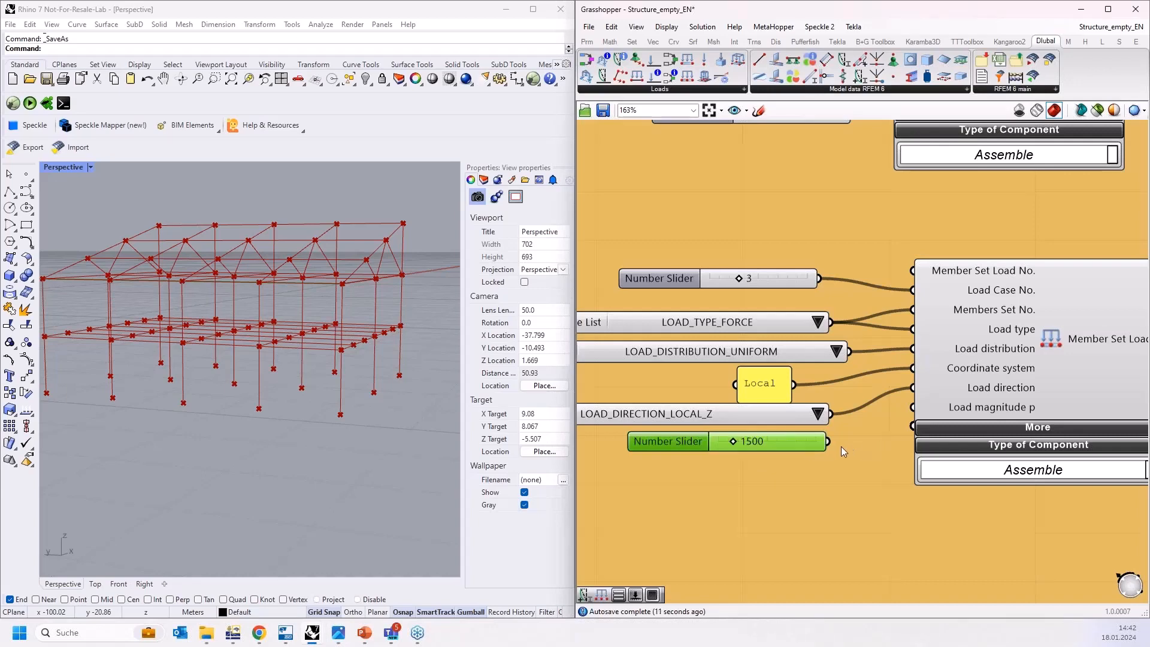
{"action": "left_click_drag", "start_coordinate": [831, 446], "coordinate": [913, 407]}
Move the Member Set Load next to the SoM - Columns component and connect that component's Member Set output to Members Set No.
{"action": "scroll", "coordinate": [976, 349], "scroll_direction": "down", "scroll_amount": 2}
{"action": "scroll", "coordinate": [1026, 354], "scroll_direction": "down", "scroll_amount": 6}
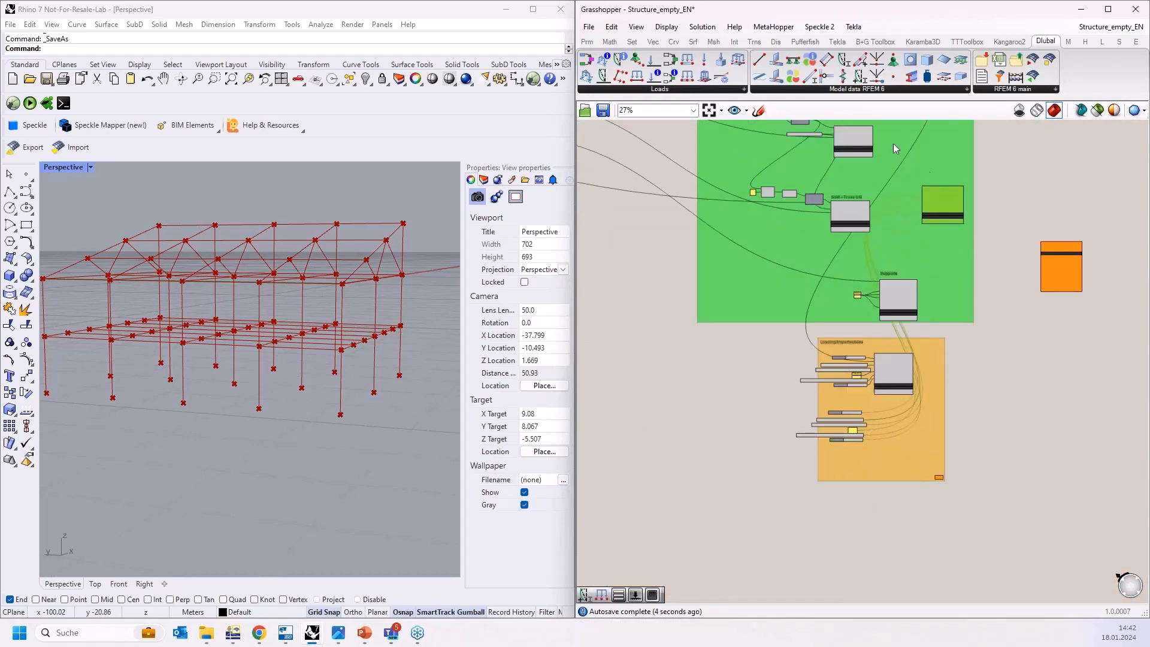
{"action": "scroll", "coordinate": [893, 142], "scroll_direction": "up", "scroll_amount": 4}
{"action": "right_click_drag", "start_coordinate": [903, 146], "coordinate": [888, 328]}
{"action": "left_click_drag", "start_coordinate": [977, 367], "coordinate": [892, 243]}
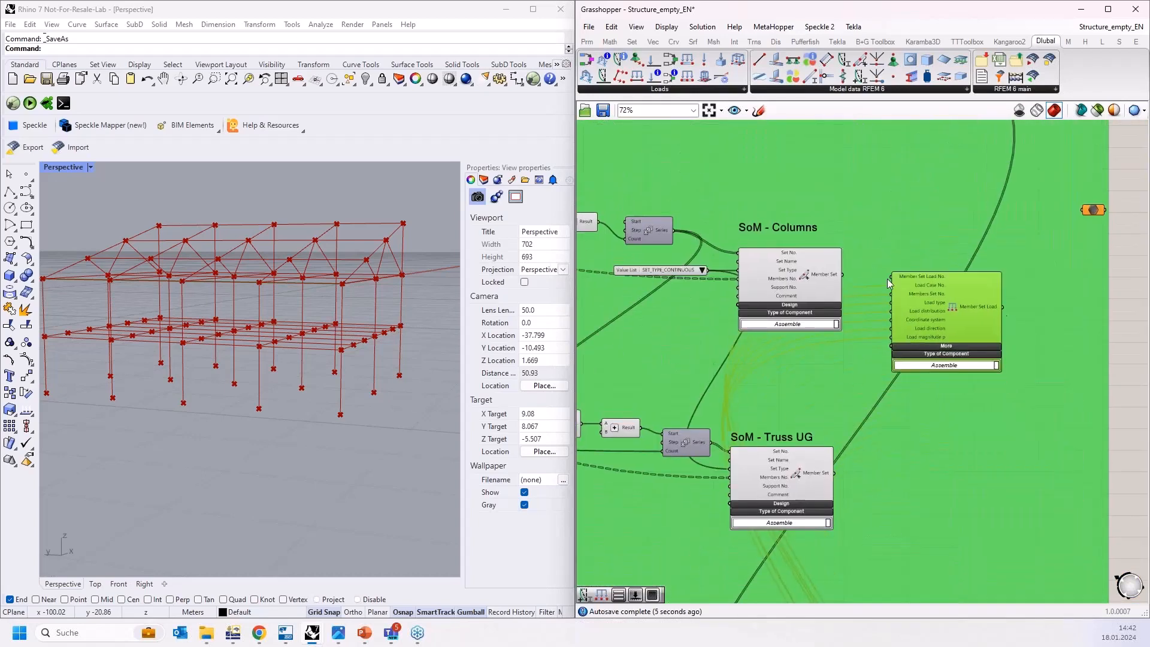
{"action": "scroll", "coordinate": [886, 251], "scroll_direction": "up", "scroll_amount": 3}
{"action": "left_click_drag", "start_coordinate": [803, 269], "coordinate": [888, 310]}
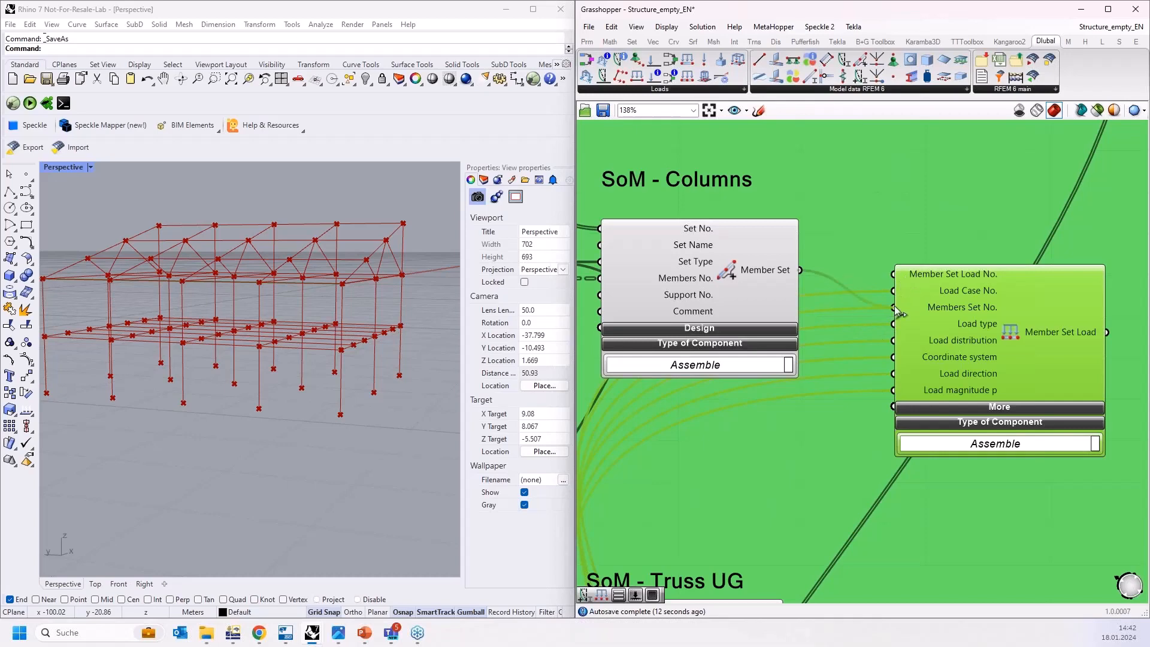
Move the Member Set Load back into the Loading/Imperfections group and align it beside its input components.
{"action": "scroll", "coordinate": [1018, 217], "scroll_direction": "down", "scroll_amount": 10}
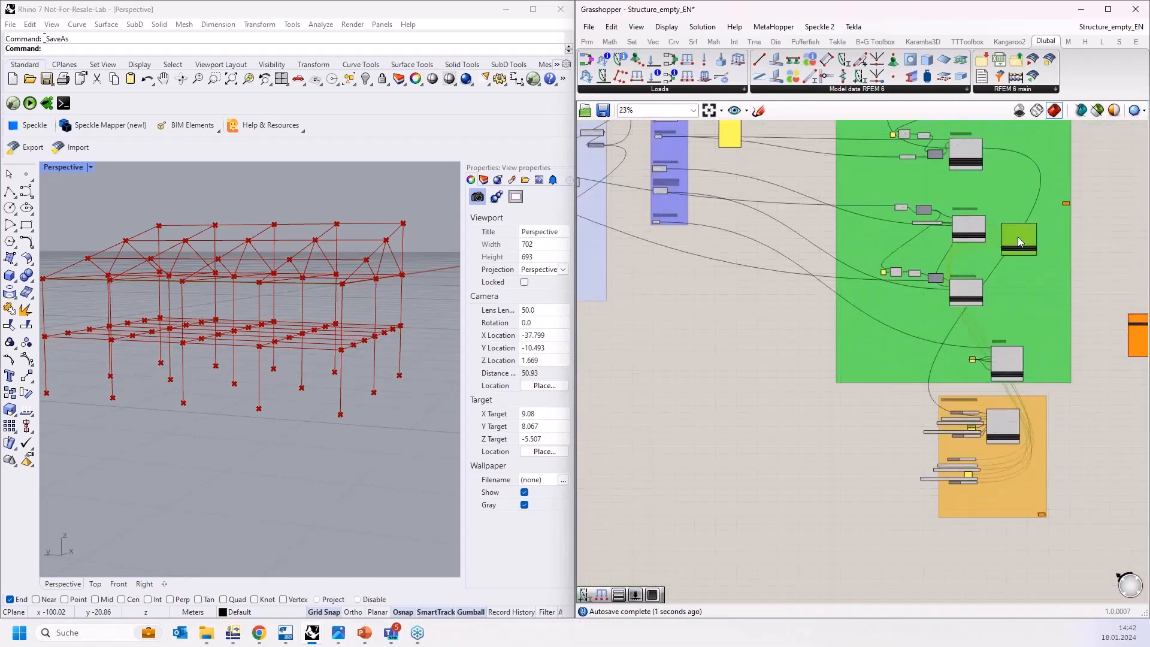
{"action": "left_click_drag", "start_coordinate": [1018, 236], "coordinate": [1011, 465]}
{"action": "scroll", "coordinate": [1004, 466], "scroll_direction": "up", "scroll_amount": 8}
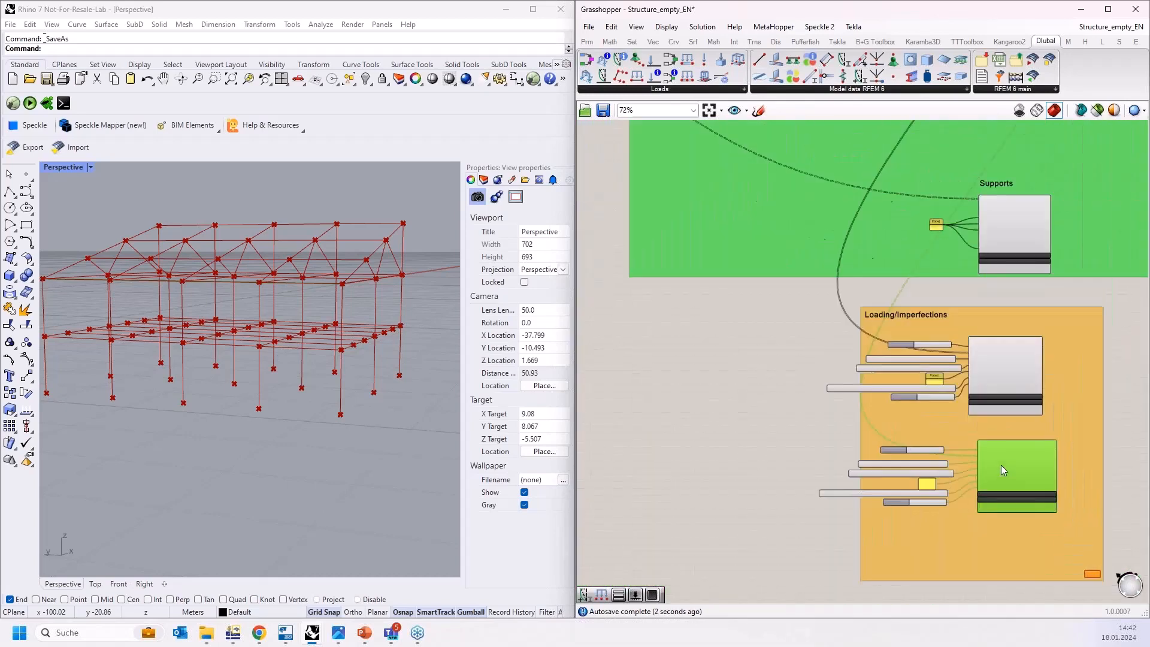
{"action": "scroll", "coordinate": [1018, 410], "scroll_direction": "down", "scroll_amount": 1}
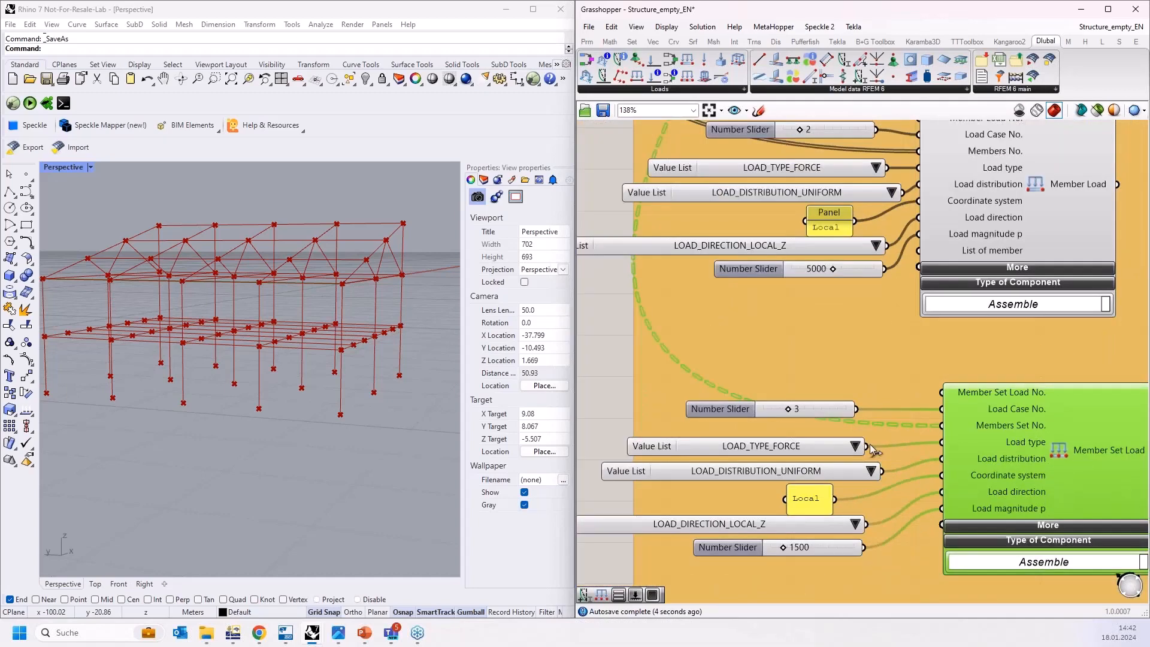
{"action": "left_click_drag", "start_coordinate": [994, 444], "coordinate": [976, 455]}
{"action": "scroll", "coordinate": [850, 404], "scroll_direction": "down", "scroll_amount": 2}
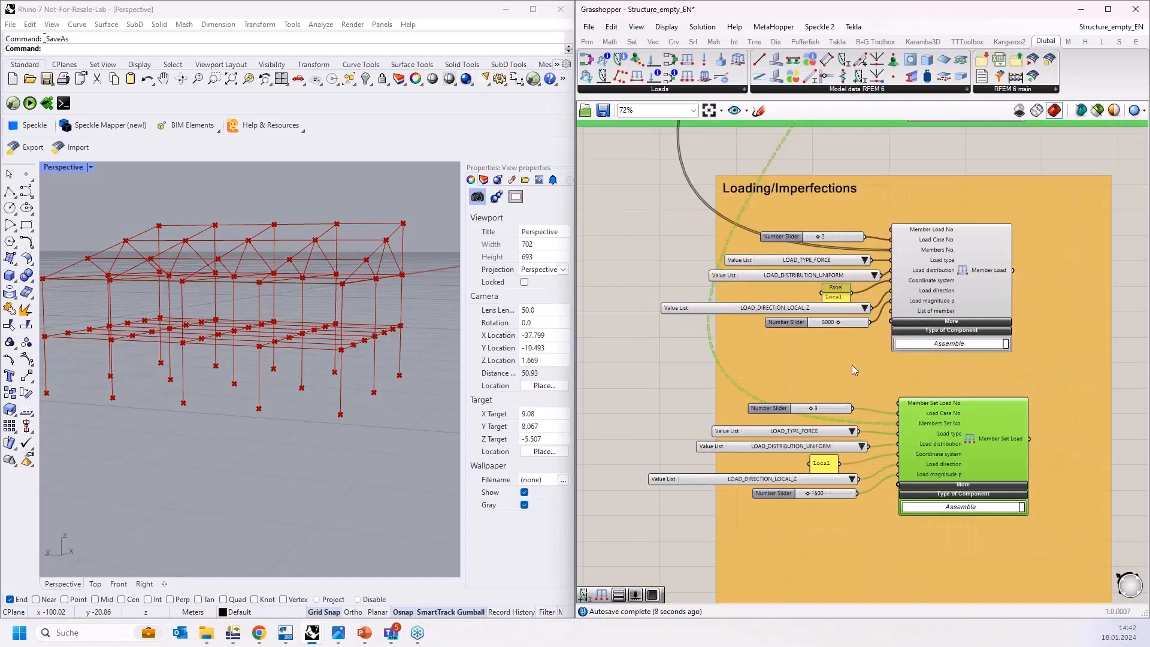
{"action": "scroll", "coordinate": [853, 367], "scroll_direction": "down", "scroll_amount": 2}
{"action": "right_click_drag", "start_coordinate": [712, 370], "coordinate": [662, 319]}
{"action": "scroll", "coordinate": [372, 260], "scroll_direction": "up", "scroll_amount": 4}
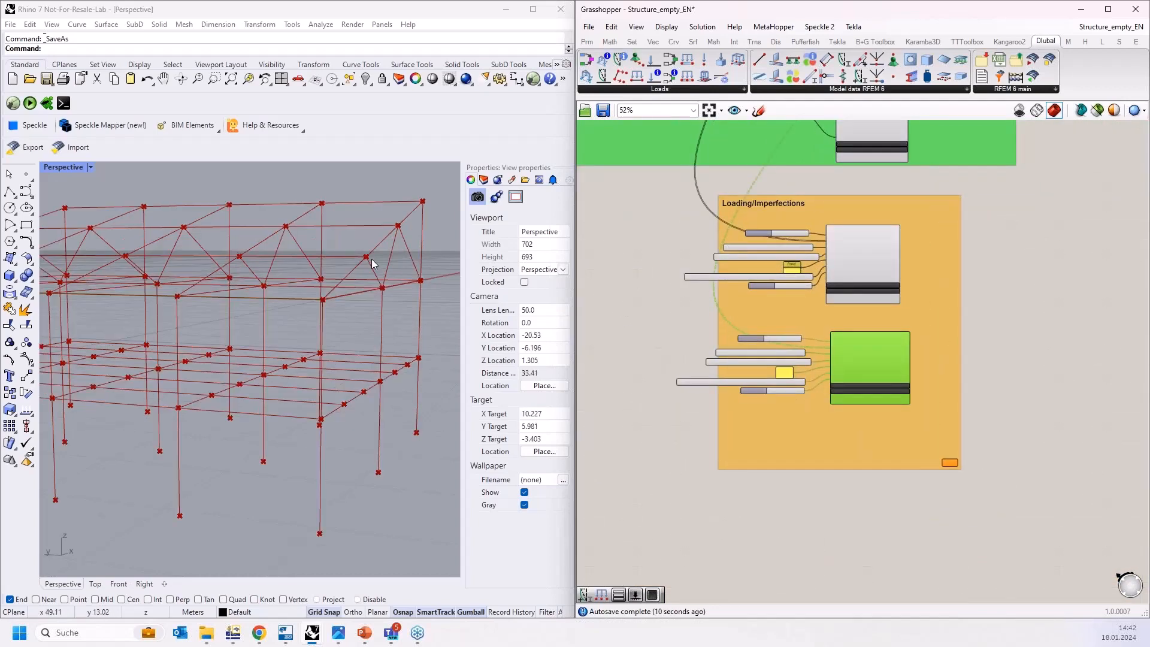
Duplicate the Member Set Load with all its inputs below the original and set the copy's Load Case No. slider to 4.
{"action": "scroll", "coordinate": [372, 264], "scroll_direction": "up", "scroll_amount": 2}
{"action": "scroll", "coordinate": [345, 266], "scroll_direction": "down", "scroll_amount": 2}
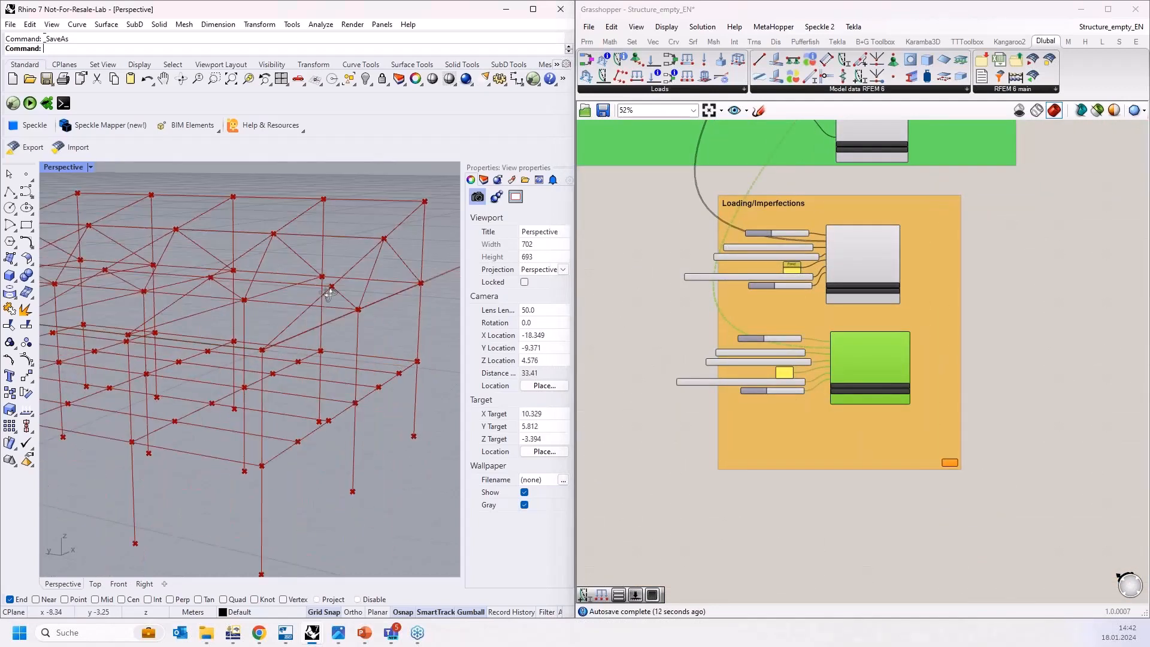
{"action": "scroll", "coordinate": [813, 403], "scroll_direction": "up", "scroll_amount": 2}
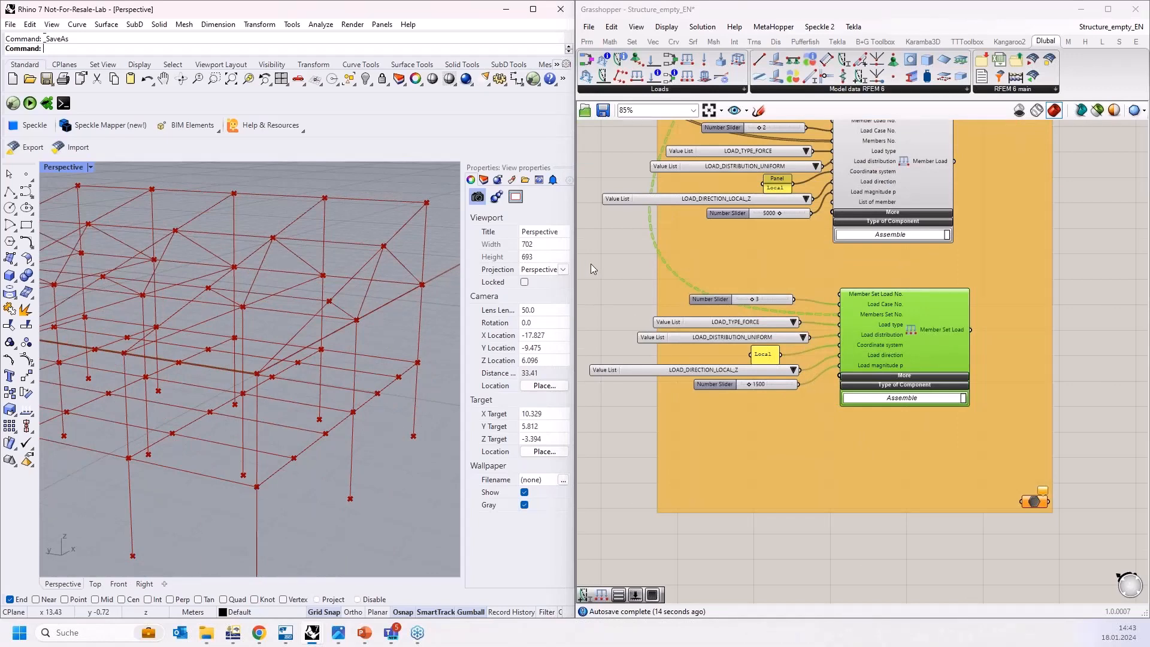
{"action": "left_click_drag", "start_coordinate": [584, 265], "coordinate": [1045, 433]}
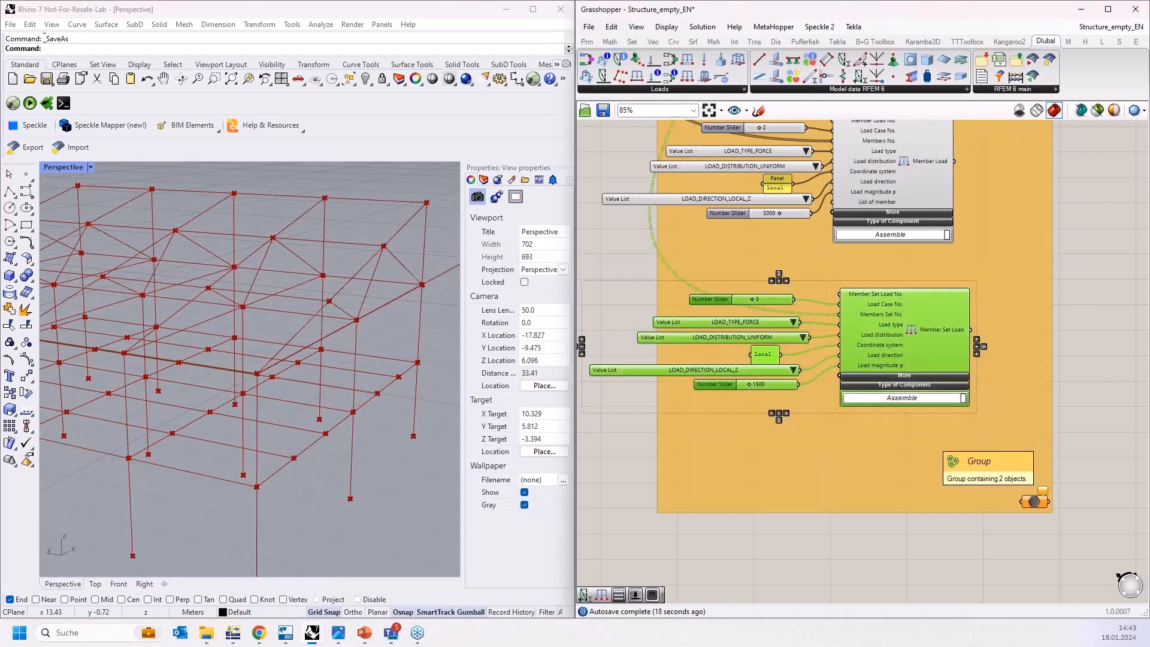
{"action": "left_click_drag", "start_coordinate": [909, 342], "coordinate": [912, 473]}
{"action": "left_click", "coordinate": [1081, 415]}
{"action": "scroll", "coordinate": [792, 435], "scroll_direction": "up", "scroll_amount": 3}
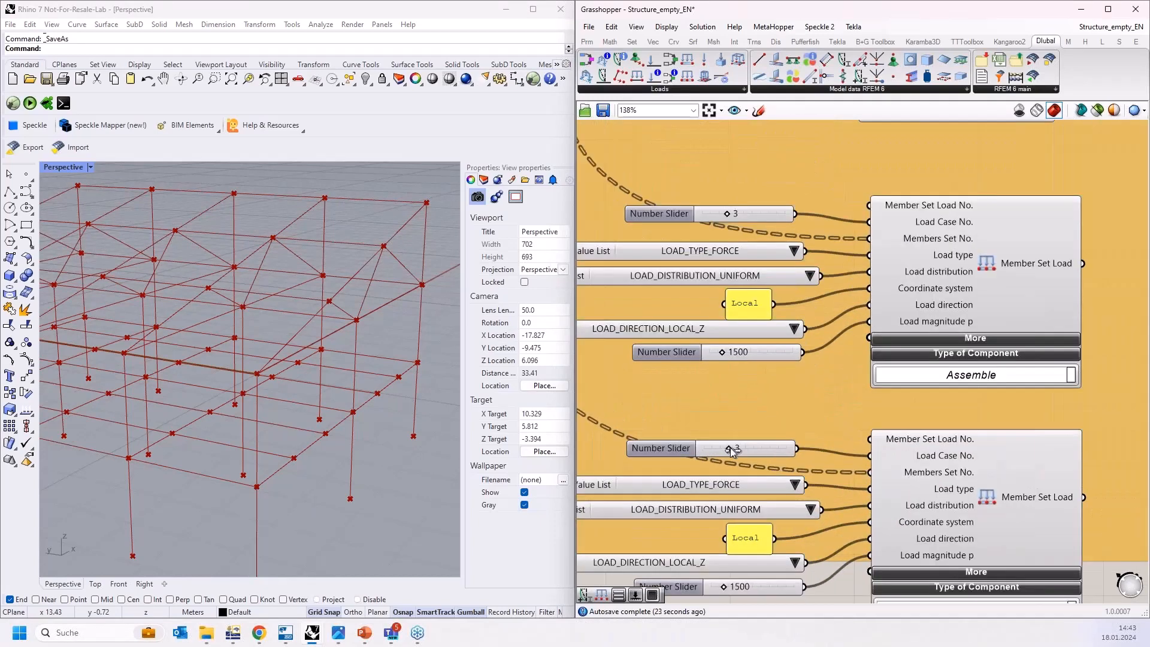
{"action": "left_click_drag", "start_coordinate": [730, 448], "coordinate": [737, 448]}
{"action": "scroll", "coordinate": [841, 369], "scroll_direction": "down", "scroll_amount": 3}
{"action": "scroll", "coordinate": [808, 419], "scroll_direction": "up", "scroll_amount": 2}
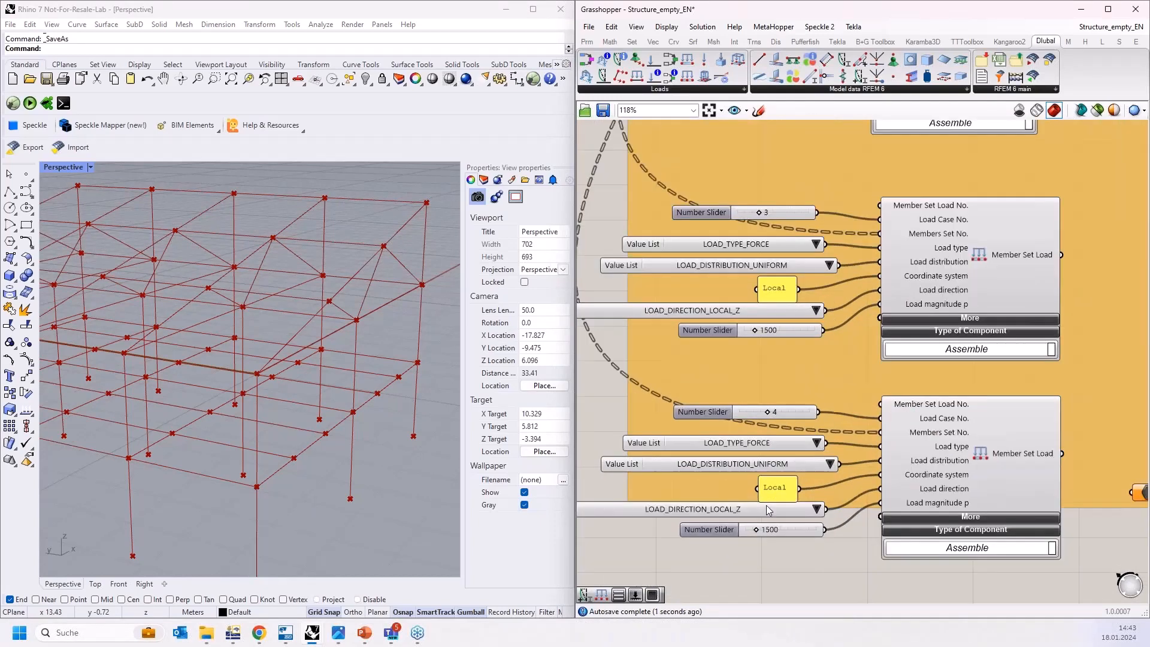
Replace the copy's Local panel with a number slider of 1 connected to the Member Set Load's Coordinate system input.
{"action": "left_click", "coordinate": [778, 492]}
{"action": "key", "text": "Delete"}
{"action": "double_click", "coordinate": [742, 486]}
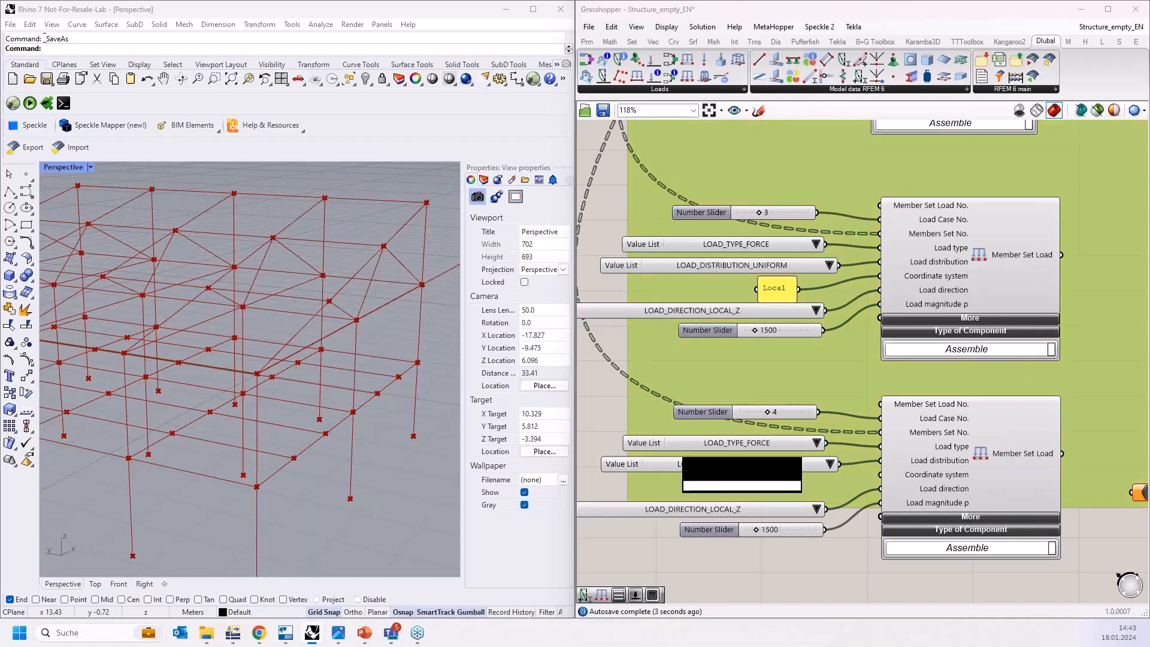
{"action": "type", "text": "1"}
{"action": "key", "text": "Return"}
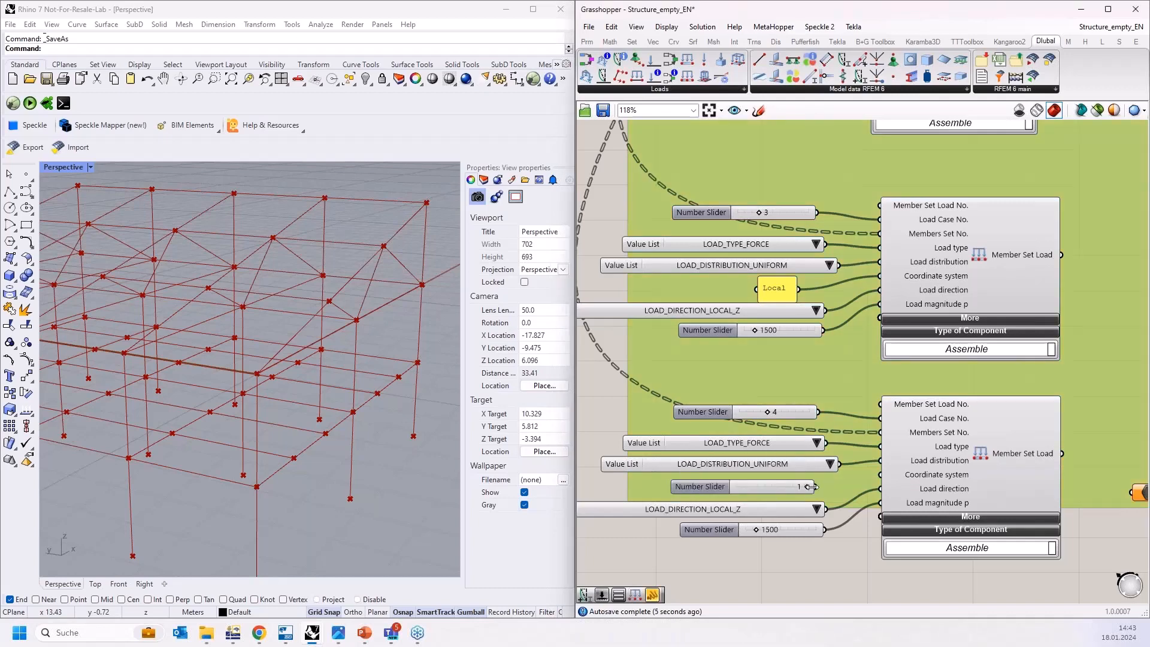
{"action": "left_click_drag", "start_coordinate": [812, 486], "coordinate": [880, 474]}
Set the copied load's direction to LOAD_DIRECTION_GLOBAL_Z_OR_USER_DEFINED_W_PROJECTED and its magnitude slider to 2500.
{"action": "left_click", "coordinate": [822, 509]}
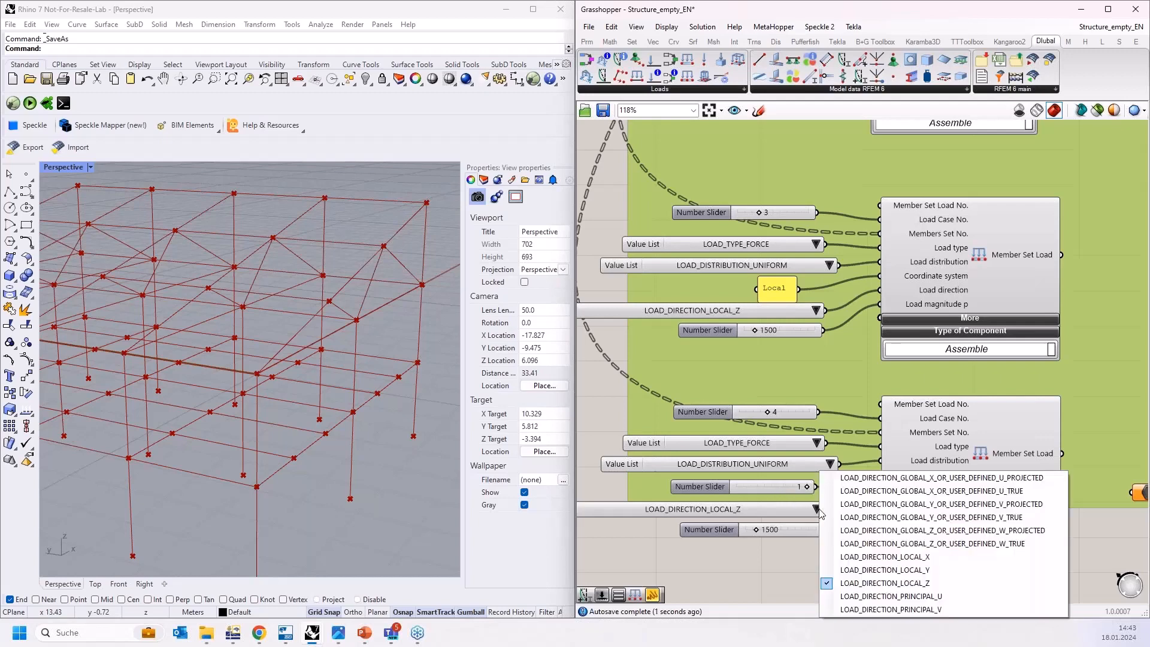
{"action": "left_click", "coordinate": [910, 530]}
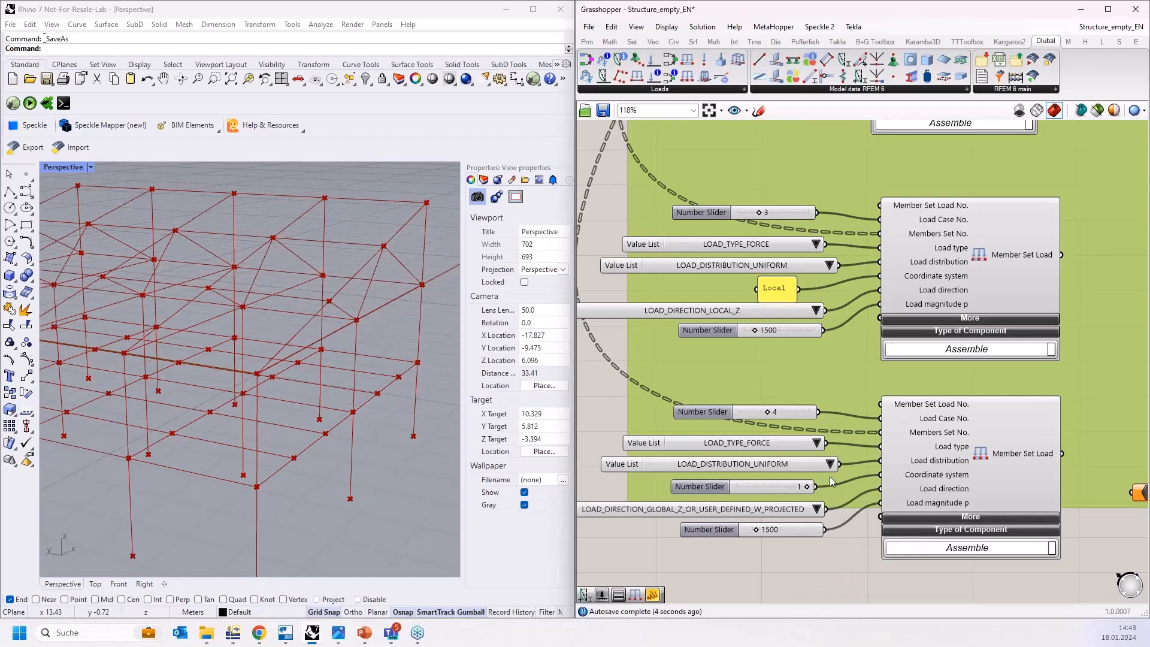
{"action": "double_click", "coordinate": [787, 531]}
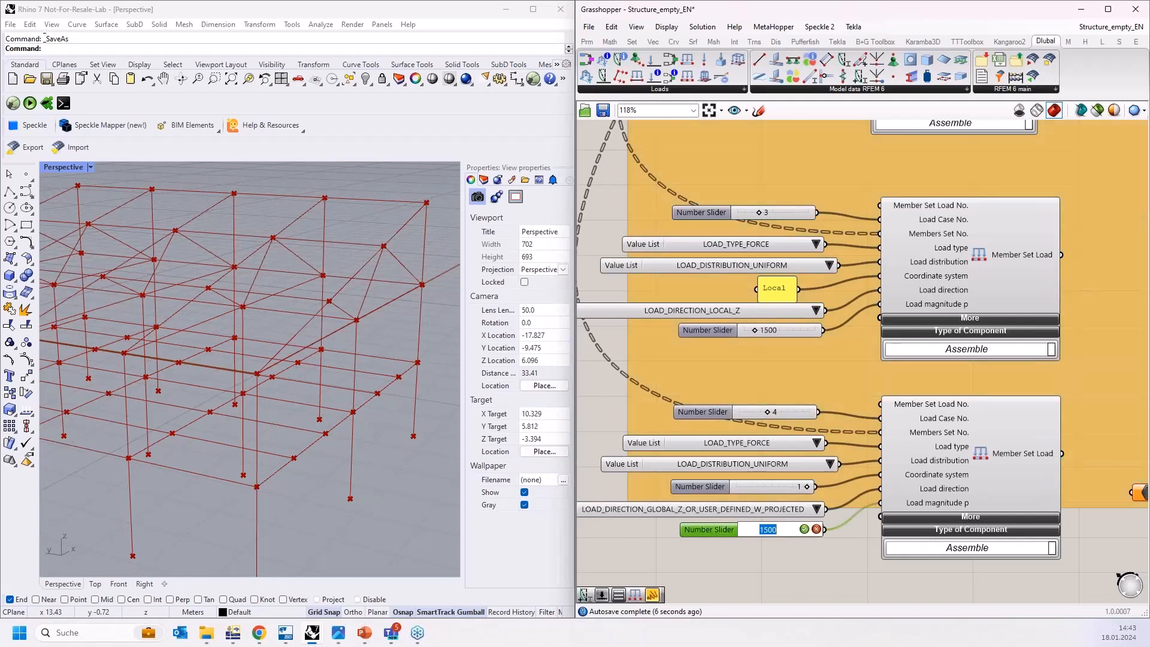
{"action": "type", "text": "25"}
{"action": "left_click", "coordinate": [804, 529]}
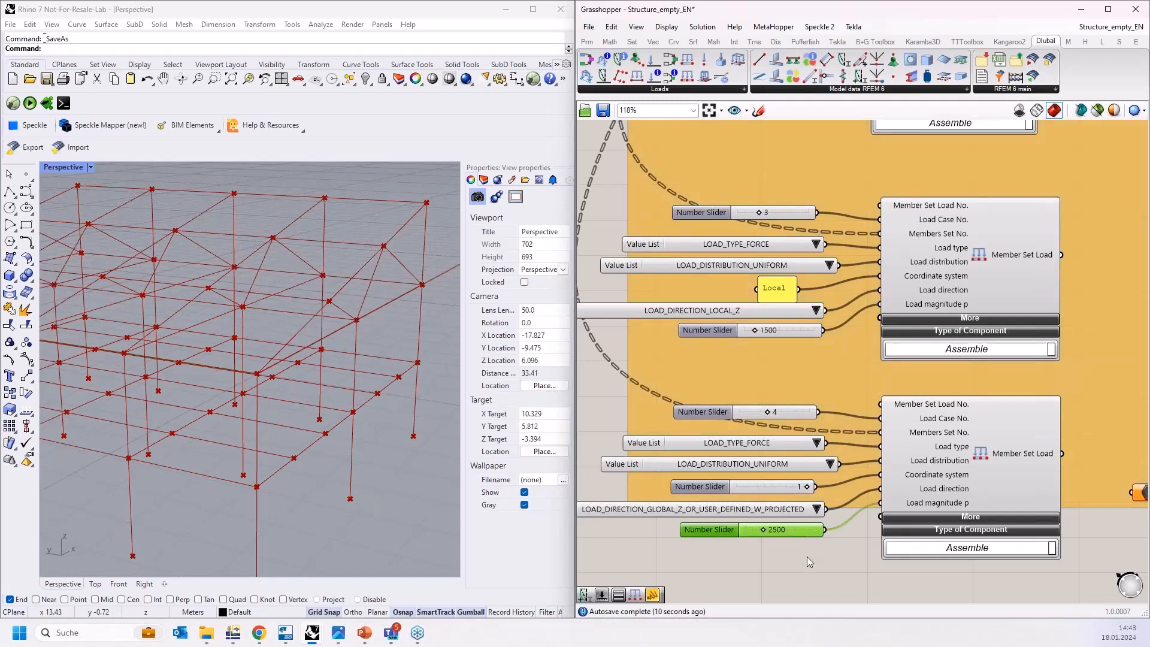
Connect the SoM - Truss UG Member Set output to the copied load's Members Set No., returning the component beside its inputs.
{"action": "scroll", "coordinate": [807, 556], "scroll_direction": "down", "scroll_amount": 5}
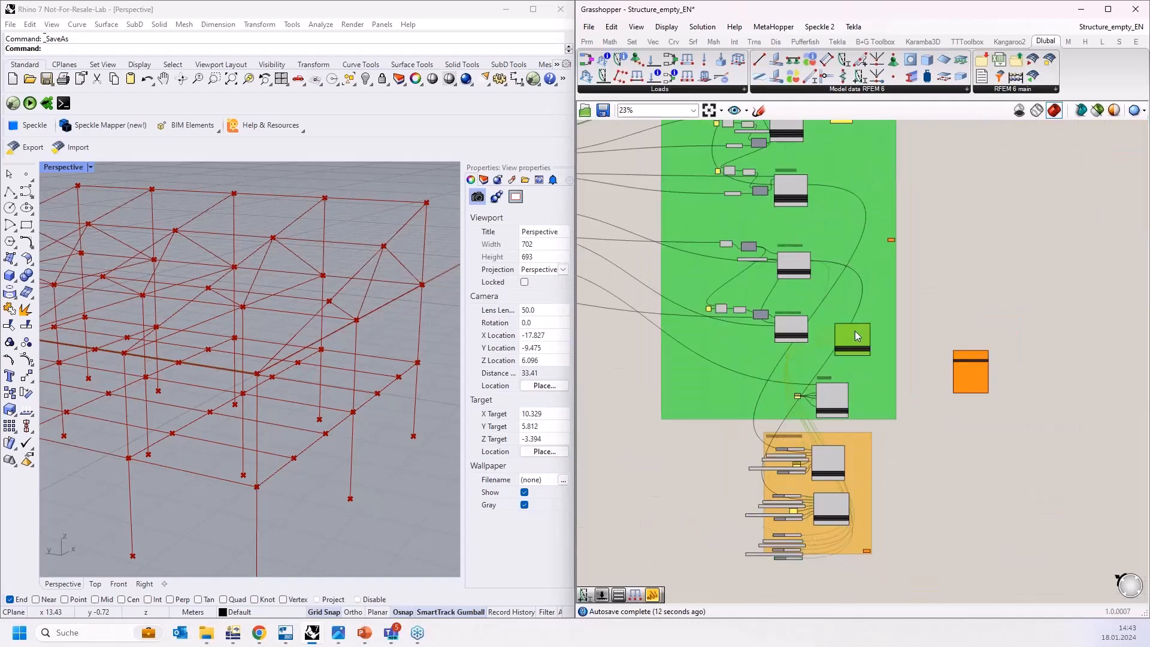
{"action": "scroll", "coordinate": [837, 323], "scroll_direction": "up", "scroll_amount": 5}
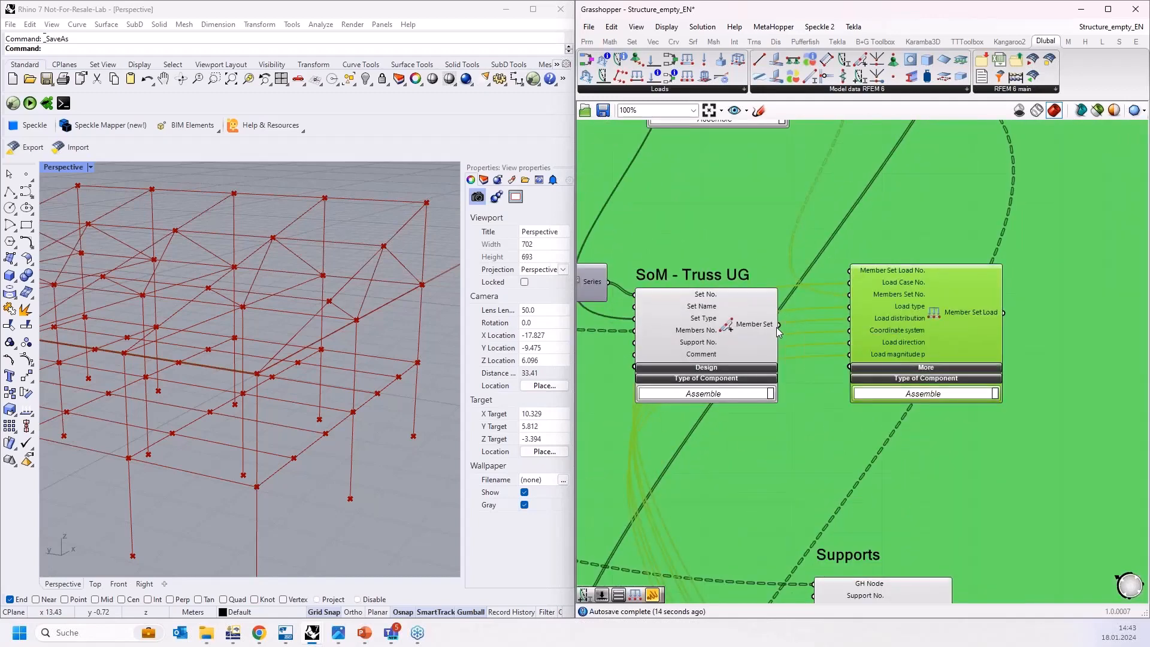
{"action": "left_click_drag", "start_coordinate": [803, 311], "coordinate": [849, 294]}
{"action": "scroll", "coordinate": [839, 234], "scroll_direction": "down", "scroll_amount": 3}
{"action": "scroll", "coordinate": [846, 237], "scroll_direction": "down", "scroll_amount": 2}
{"action": "left_click", "coordinate": [864, 473]}
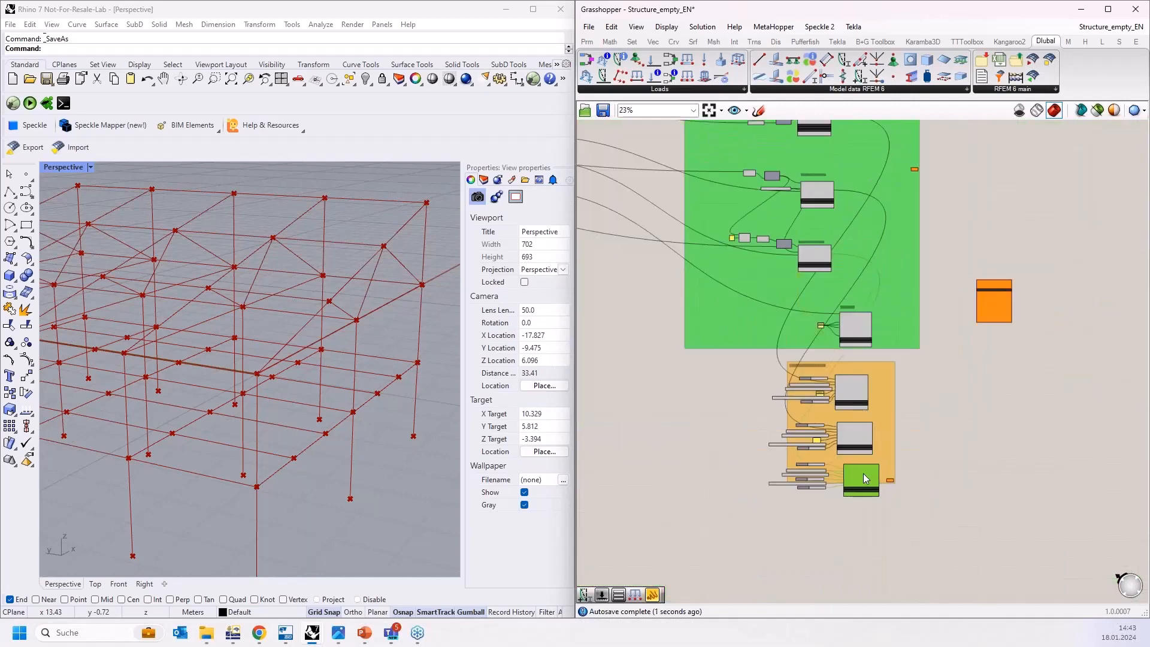
{"action": "scroll", "coordinate": [853, 474], "scroll_direction": "up", "scroll_amount": 3}
{"action": "scroll", "coordinate": [854, 474], "scroll_direction": "up", "scroll_amount": 2}
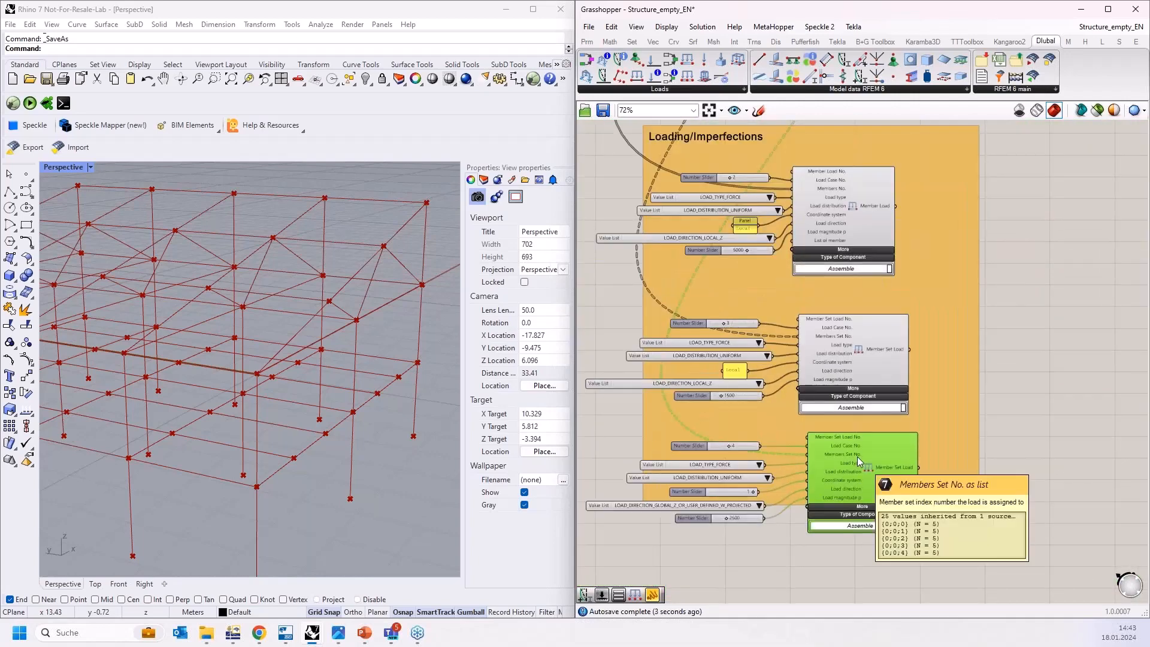
{"action": "scroll", "coordinate": [857, 457], "scroll_direction": "down", "scroll_amount": 3}
{"action": "scroll", "coordinate": [865, 418], "scroll_direction": "up", "scroll_amount": 3}
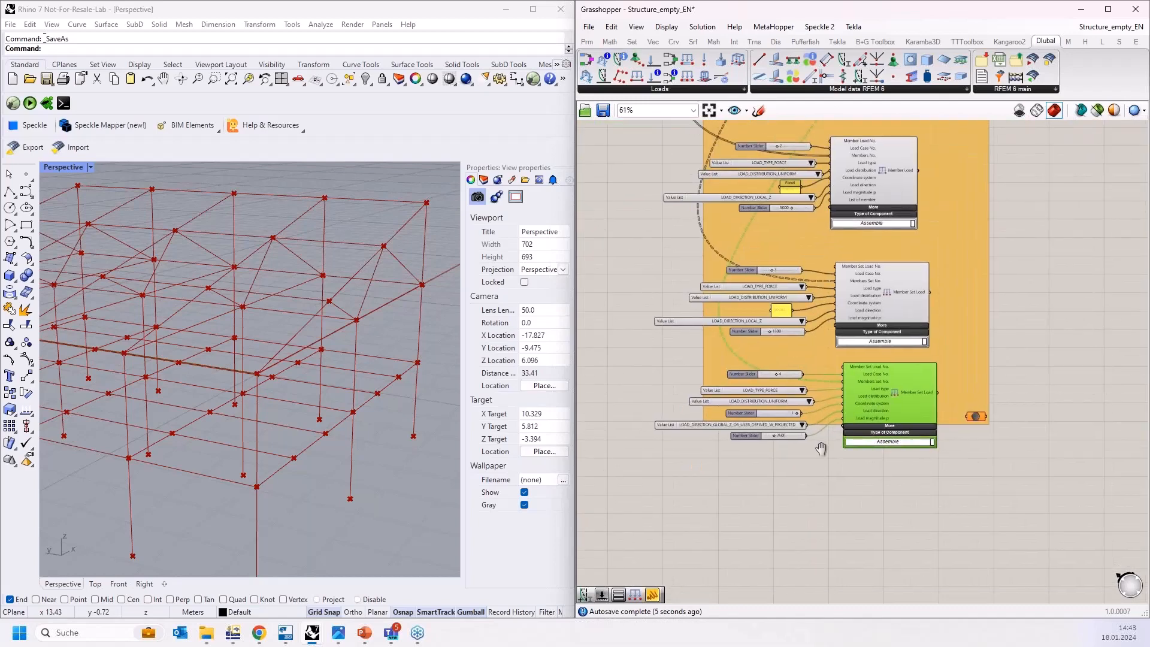
{"action": "scroll", "coordinate": [821, 482], "scroll_direction": "up", "scroll_amount": 1}
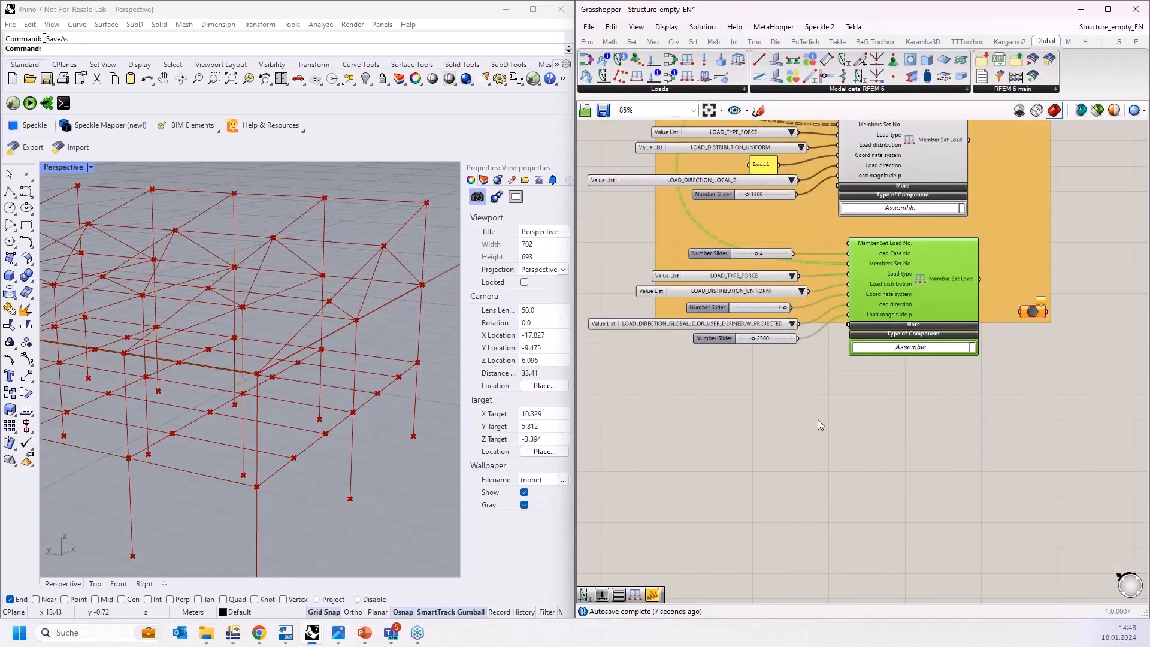
Place a Member Set Imperfection component below the last Member Set Load and add a number slider of 1 beside it.
{"action": "right_click_drag", "start_coordinate": [813, 417], "coordinate": [821, 379]}
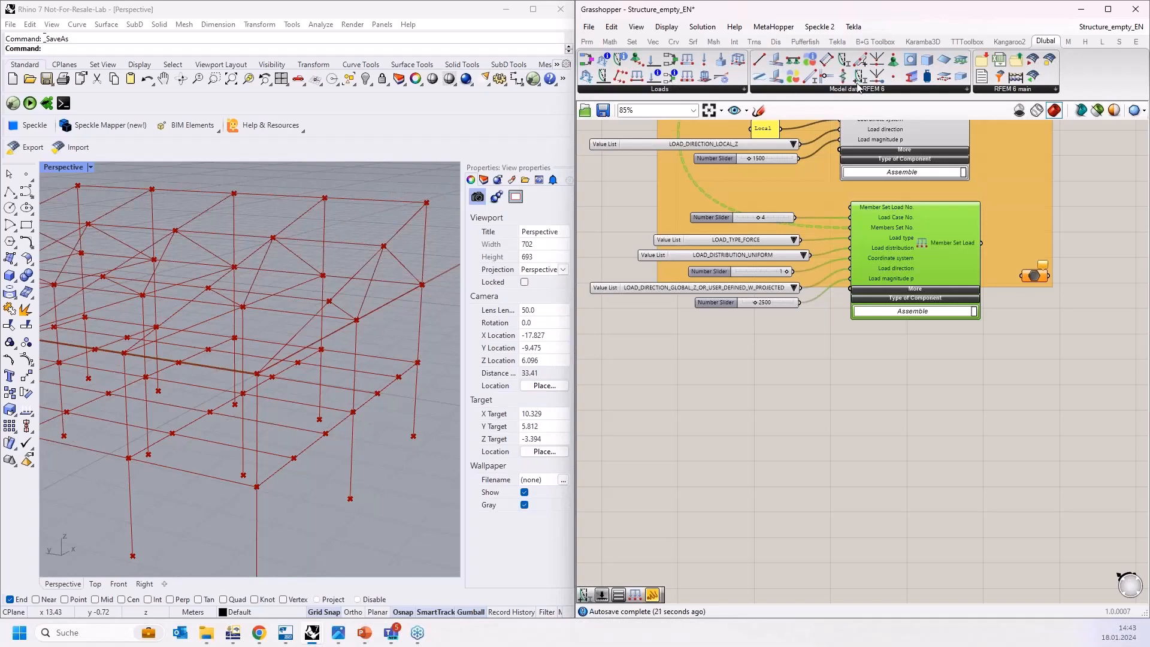
{"action": "left_click_drag", "start_coordinate": [859, 82], "coordinate": [935, 426]}
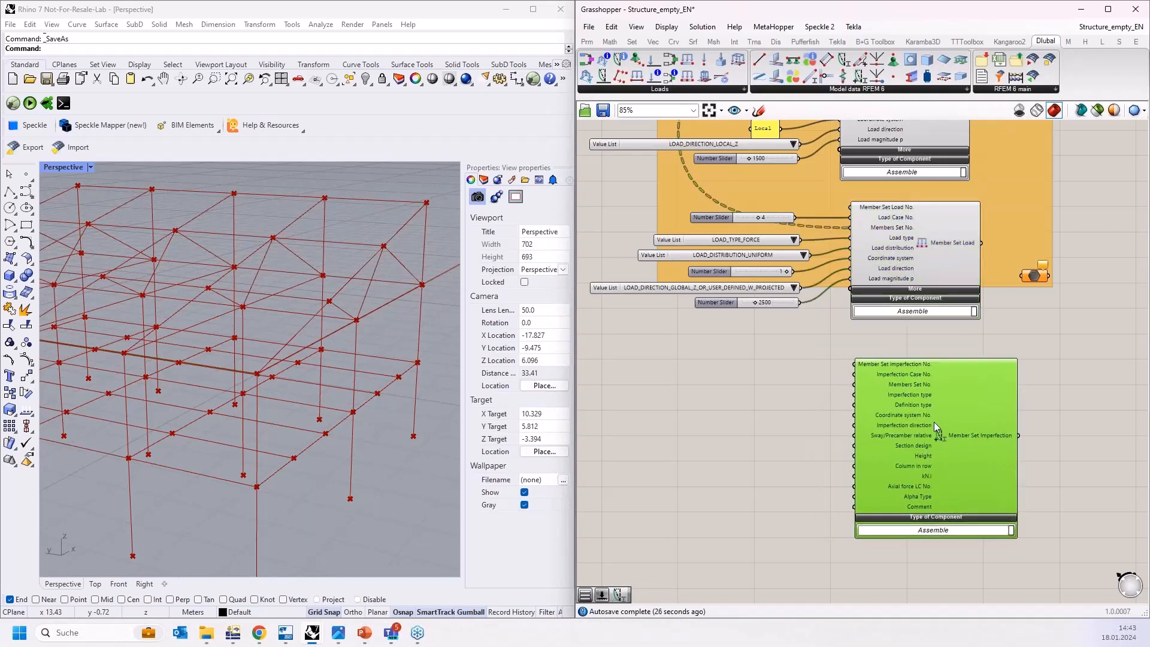
{"action": "scroll", "coordinate": [862, 400], "scroll_direction": "up", "scroll_amount": 2}
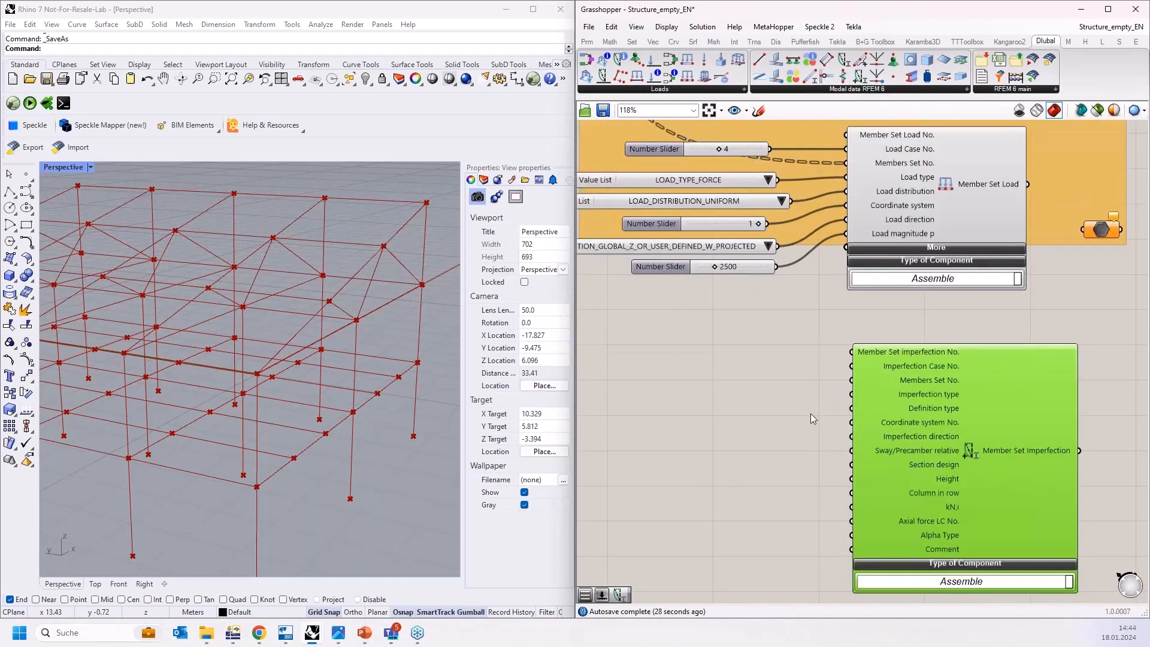
{"action": "double_click", "coordinate": [698, 357]}
{"action": "type", "text": "1"}
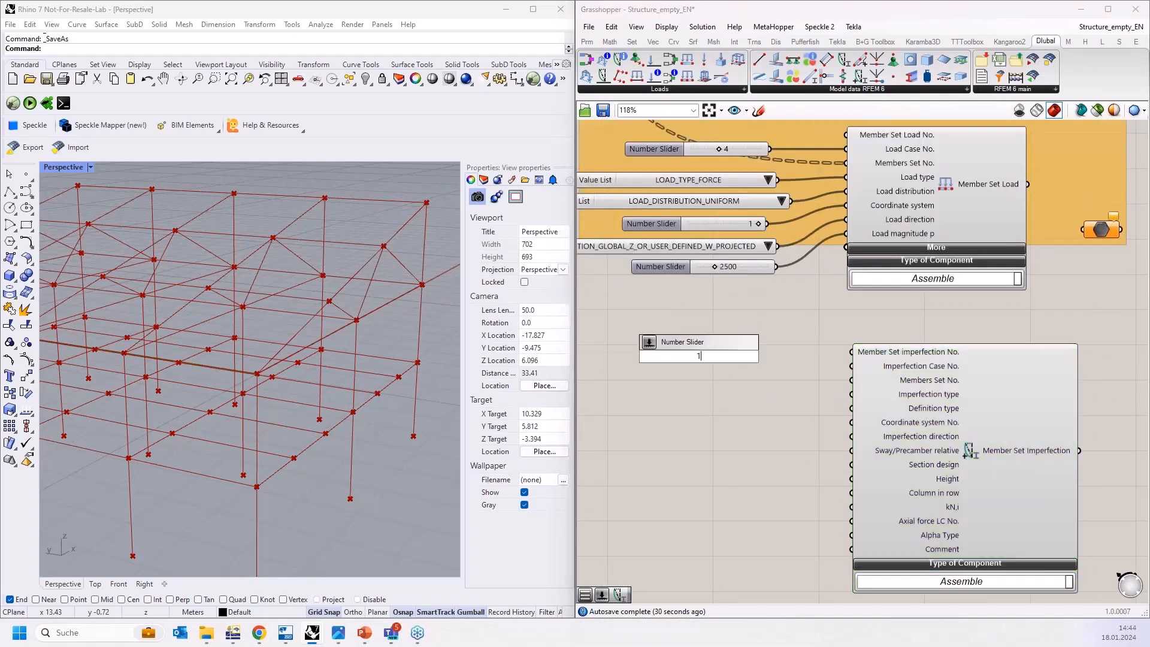
{"action": "key", "text": "Return"}
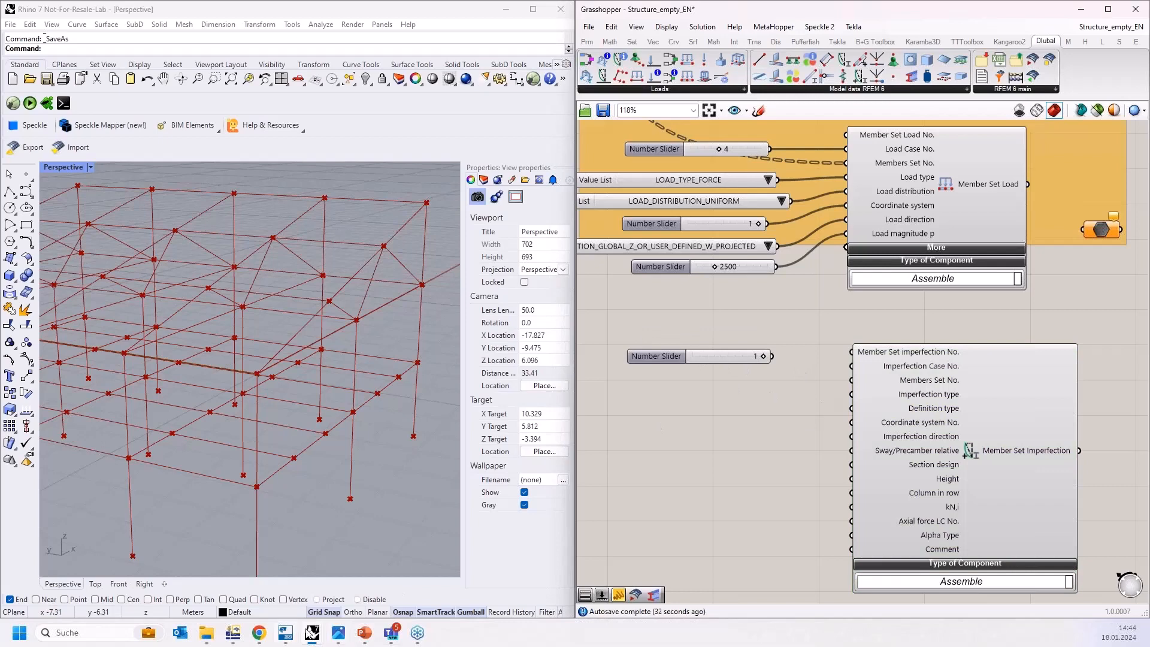
Switch to RFEM, examine imperfection case IC1 - Imp +X in Struktur_final.rf6, and return to Grasshopper.
{"action": "left_click", "coordinate": [233, 633]}
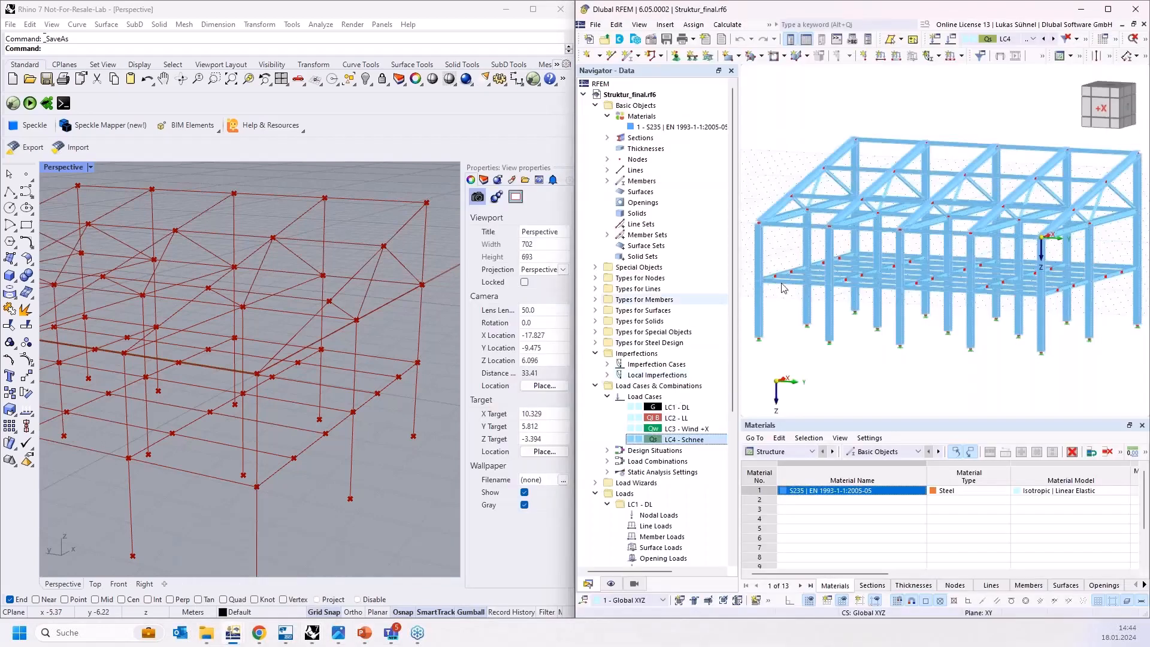
{"action": "left_click", "coordinate": [612, 366]}
{"action": "left_click", "coordinate": [606, 364]}
{"action": "left_click", "coordinate": [670, 375]}
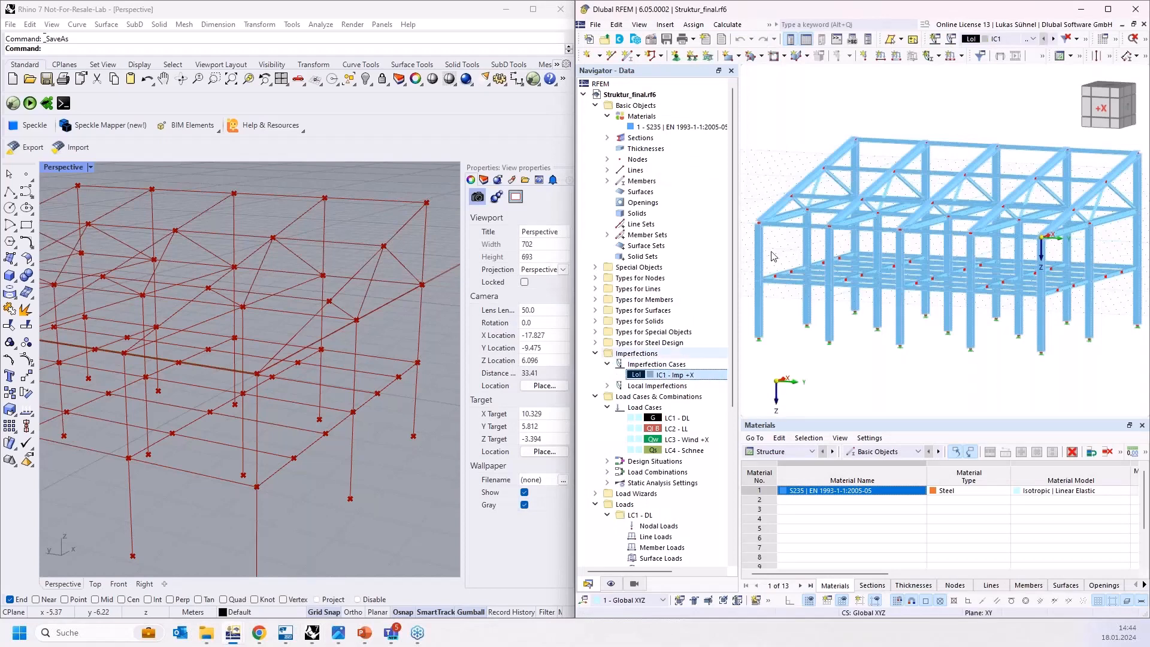
{"action": "left_click", "coordinate": [1088, 9]}
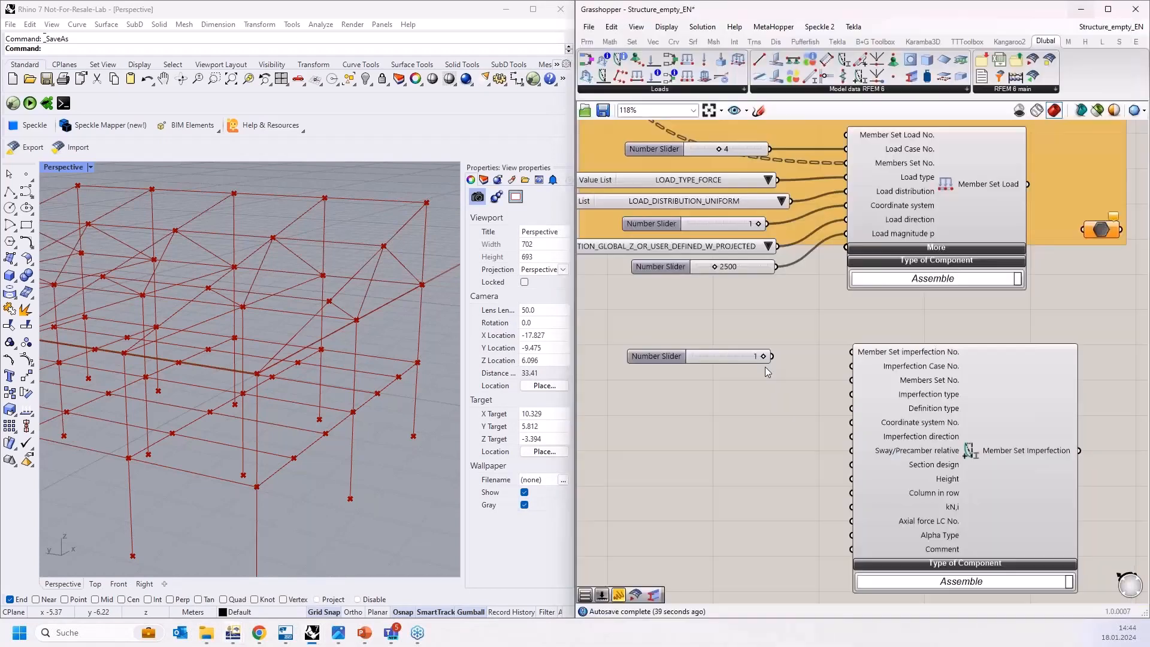
Connect the slider to Imperfection Case No. and the SoM - Columns Member Set output to the Member Set Imperfection's Members Set No.
{"action": "left_click_drag", "start_coordinate": [772, 355], "coordinate": [835, 376]}
{"action": "scroll", "coordinate": [755, 491], "scroll_direction": "down", "scroll_amount": 5}
{"action": "left_click_drag", "start_coordinate": [820, 489], "coordinate": [906, 199]}
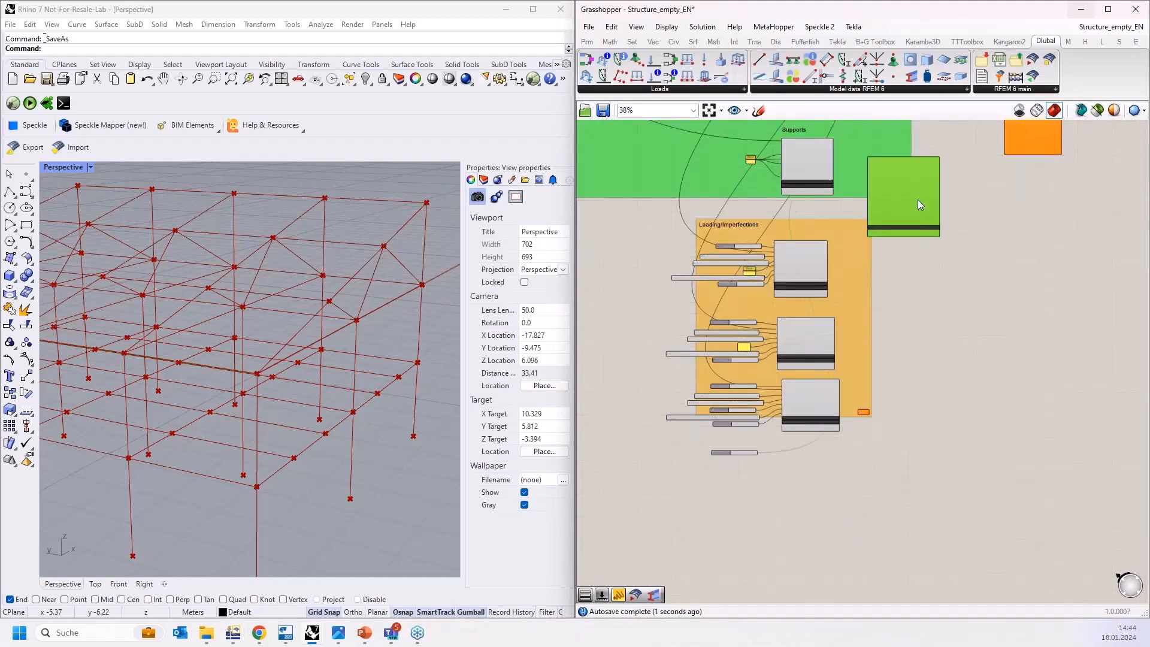
{"action": "right_click_drag", "start_coordinate": [968, 329], "coordinate": [966, 548]}
{"action": "left_click_drag", "start_coordinate": [907, 402], "coordinate": [846, 231]}
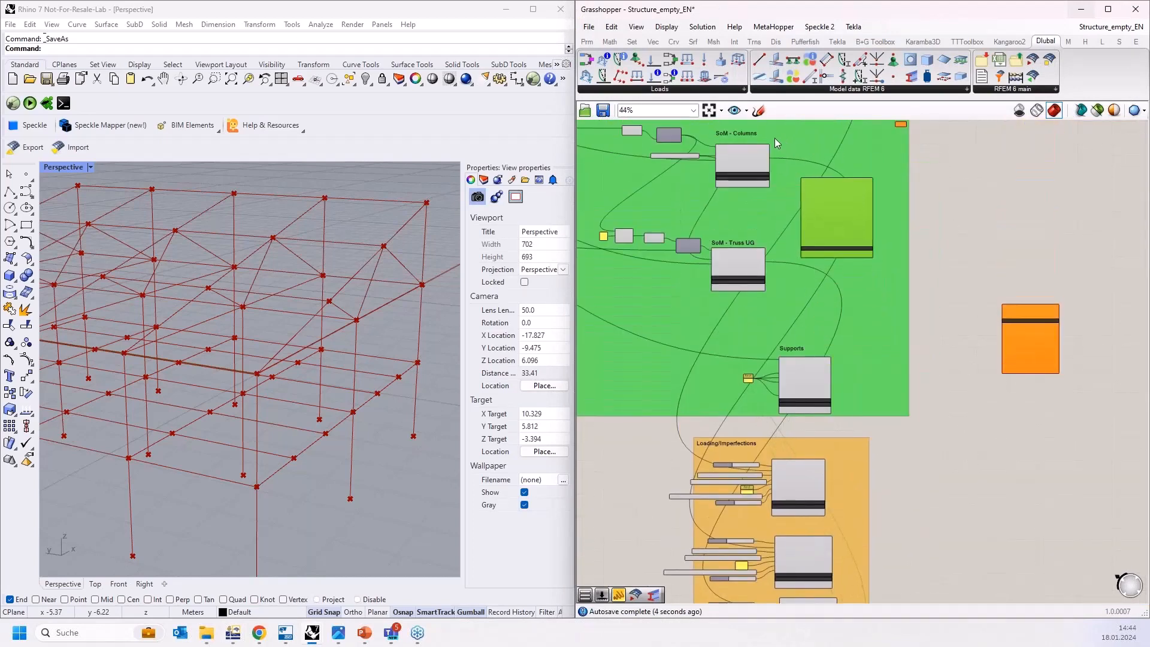
{"action": "scroll", "coordinate": [774, 138], "scroll_direction": "up", "scroll_amount": 5}
{"action": "left_click_drag", "start_coordinate": [759, 200], "coordinate": [857, 301]}
{"action": "scroll", "coordinate": [857, 302], "scroll_direction": "down", "scroll_amount": 7}
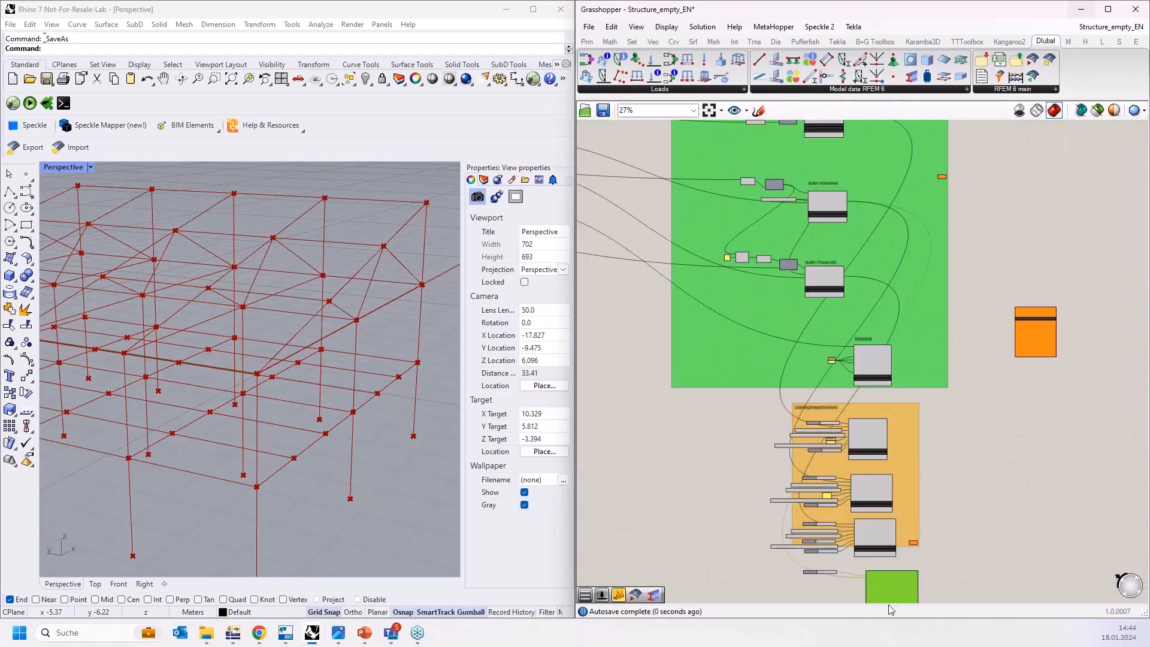
{"action": "scroll", "coordinate": [803, 584], "scroll_direction": "up", "scroll_amount": 7}
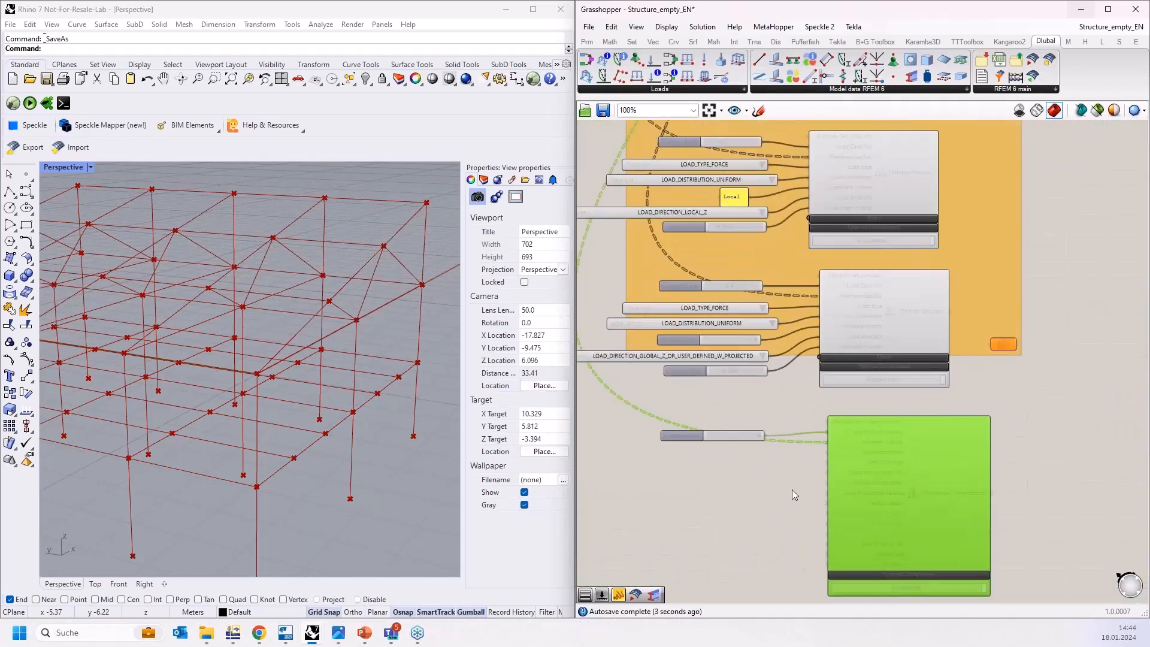
Add a value list connected to the Member Set Imperfection's Imperfection type and choose IMPERFECTION_TYPE_INITIAL_SWAY.
{"action": "scroll", "coordinate": [710, 497], "scroll_direction": "up", "scroll_amount": 1}
{"action": "double_click", "coordinate": [674, 473]}
{"action": "type", "text": "va"}
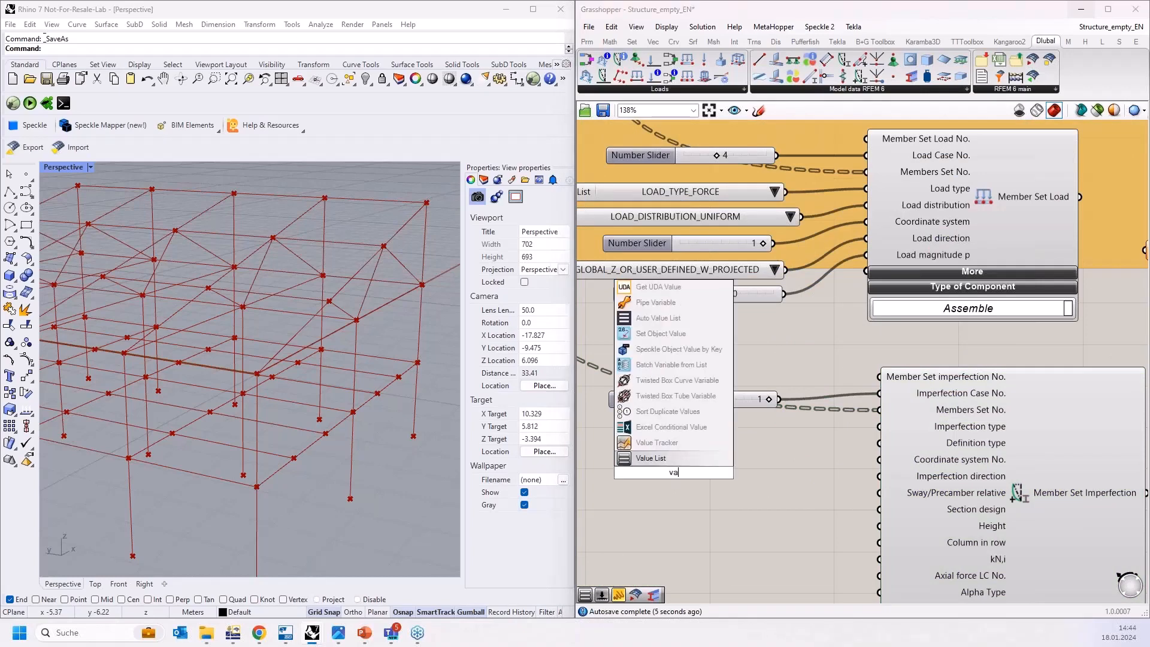
{"action": "left_click", "coordinate": [690, 458]}
{"action": "left_click_drag", "start_coordinate": [726, 472], "coordinate": [878, 426]}
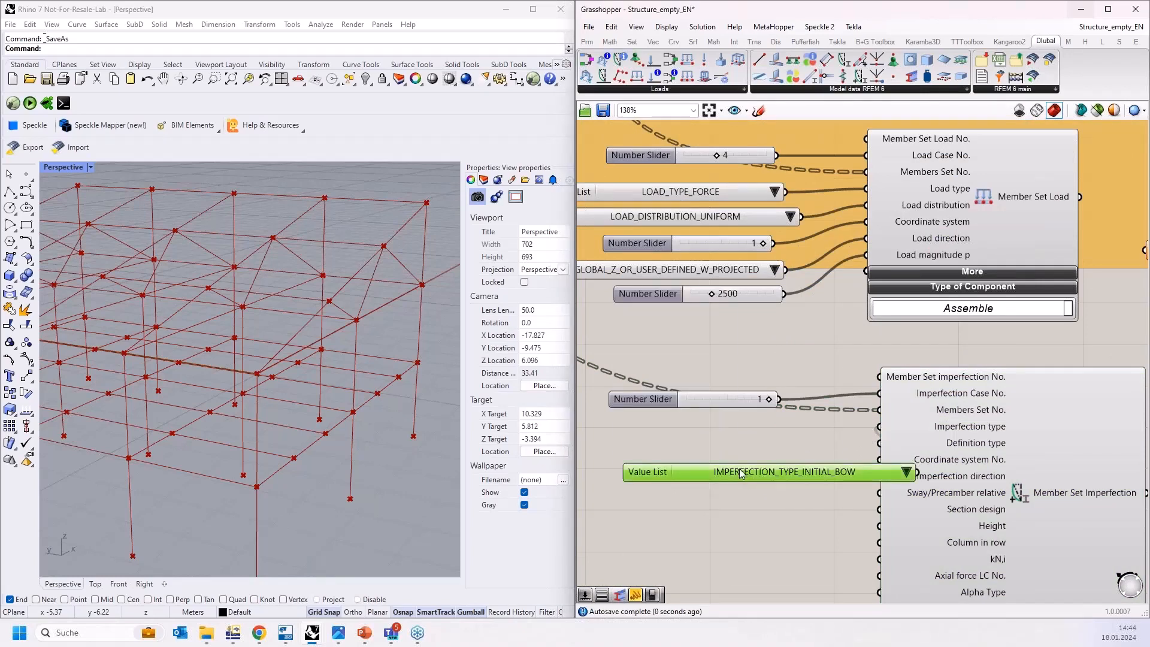
{"action": "left_click_drag", "start_coordinate": [739, 481], "coordinate": [685, 441]}
{"action": "left_click", "coordinate": [841, 438]}
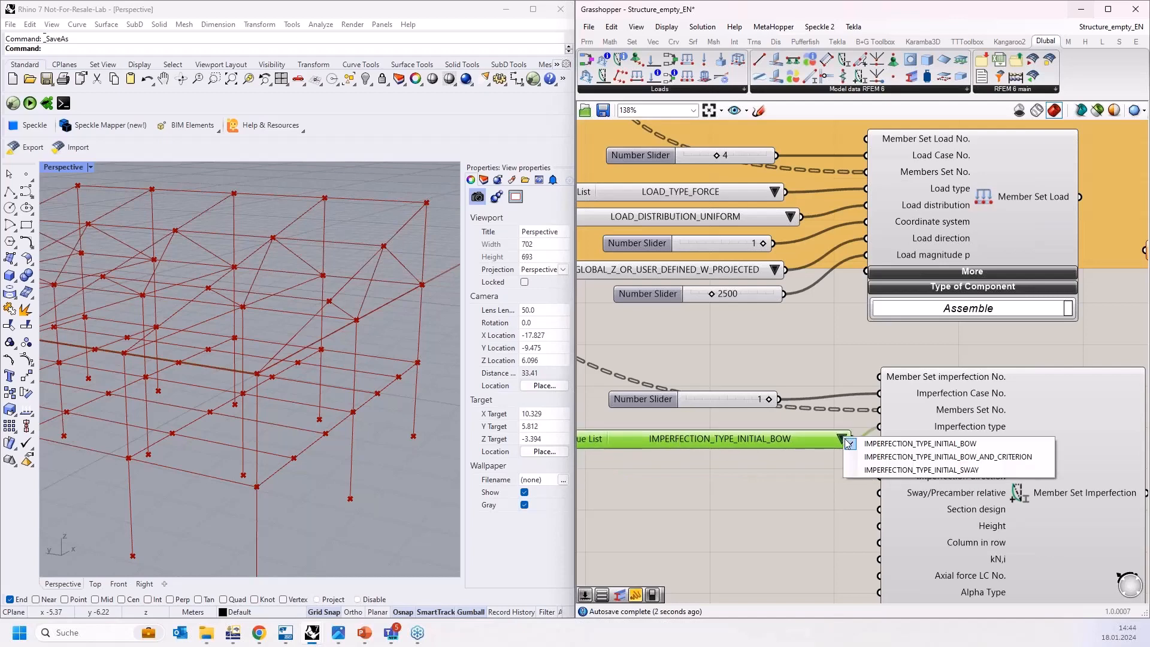
{"action": "left_click", "coordinate": [874, 470]}
Copy the value list, connect the copy to Definition type, choose DEFINITION_TYPE_RELATIVE, and align it below the imperfection type list.
{"action": "right_click_drag", "start_coordinate": [752, 492], "coordinate": [761, 429]}
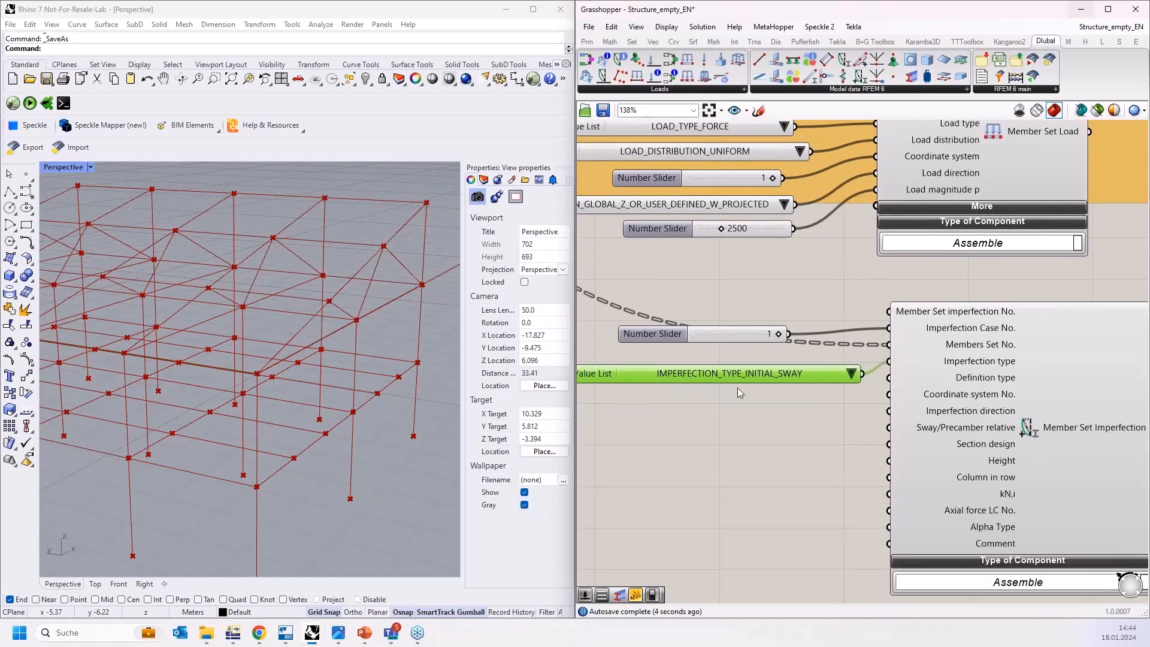
{"action": "key", "text": "ctrl+c"}
{"action": "key", "text": "ctrl+v"}
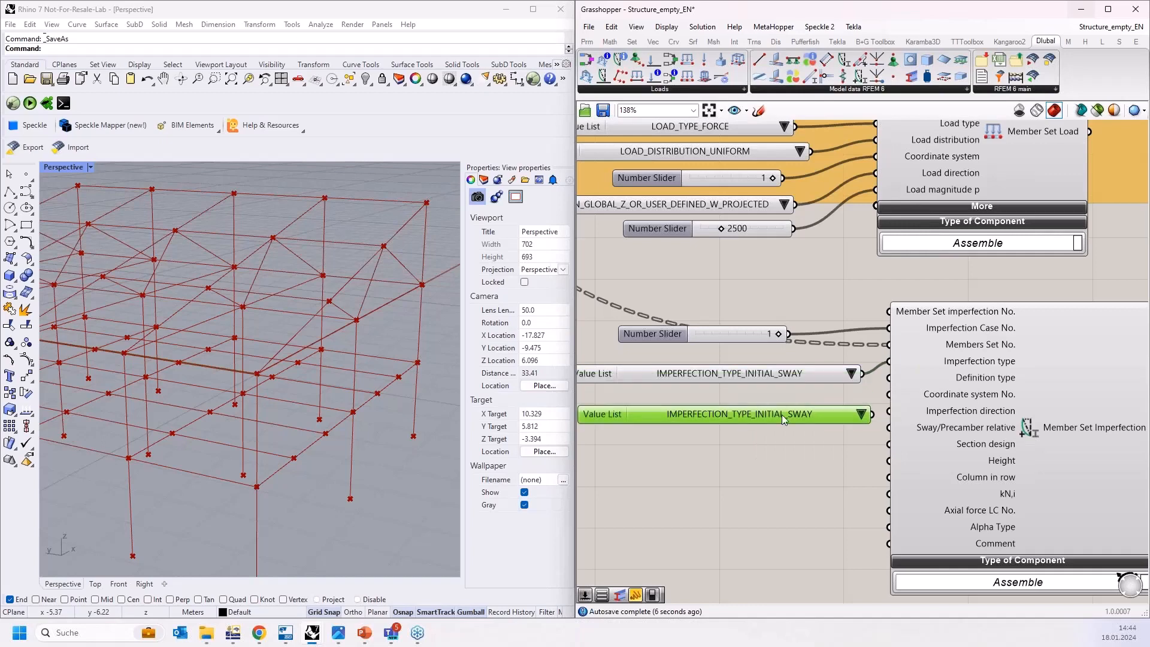
{"action": "left_click_drag", "start_coordinate": [872, 415], "coordinate": [888, 377]}
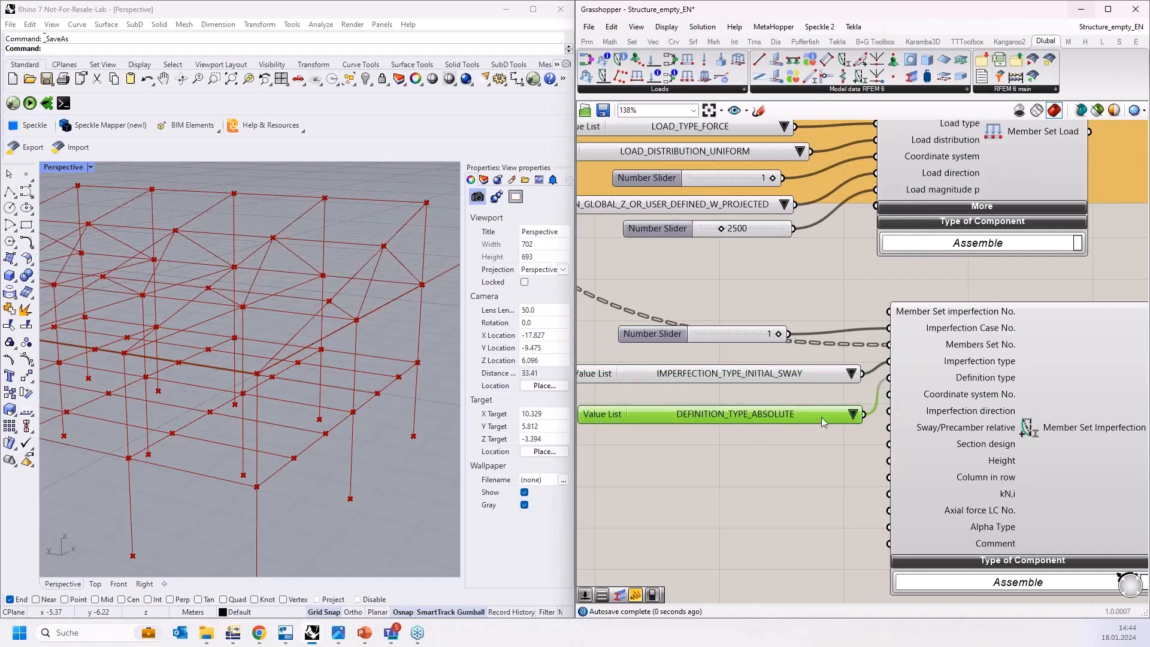
{"action": "left_click", "coordinate": [852, 414]}
{"action": "left_click", "coordinate": [895, 609]}
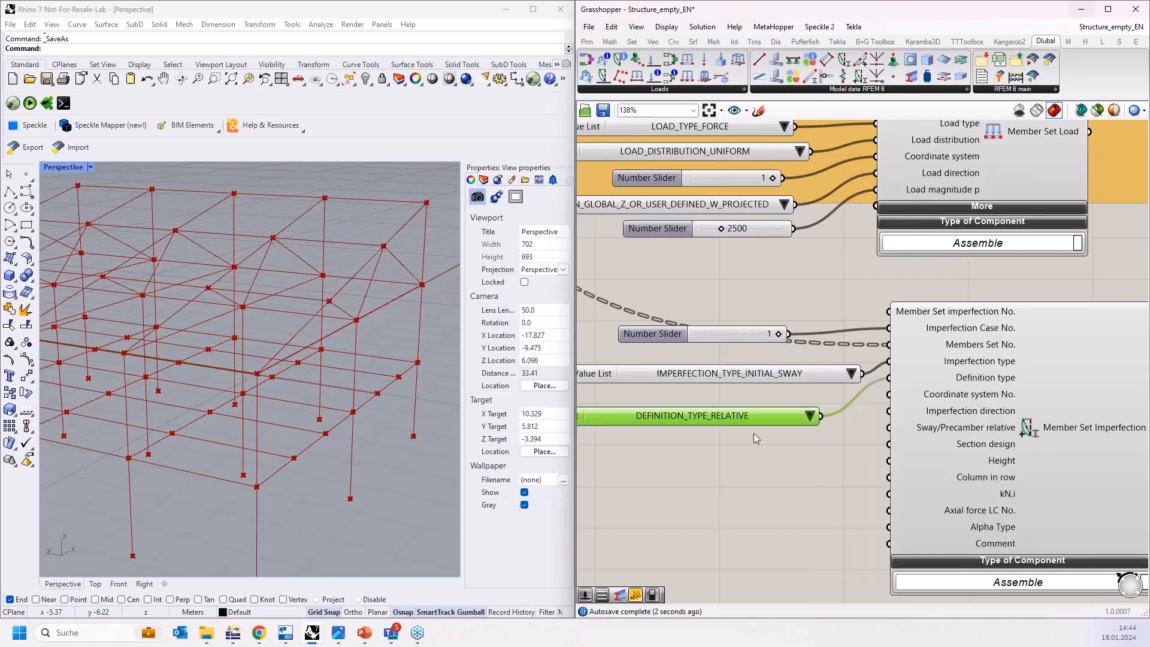
{"action": "left_click_drag", "start_coordinate": [747, 413], "coordinate": [765, 406]}
Add a panel containing Local and connect it to the Member Set Imperfection's Coordinate system No. input.
{"action": "left_click", "coordinate": [734, 446]}
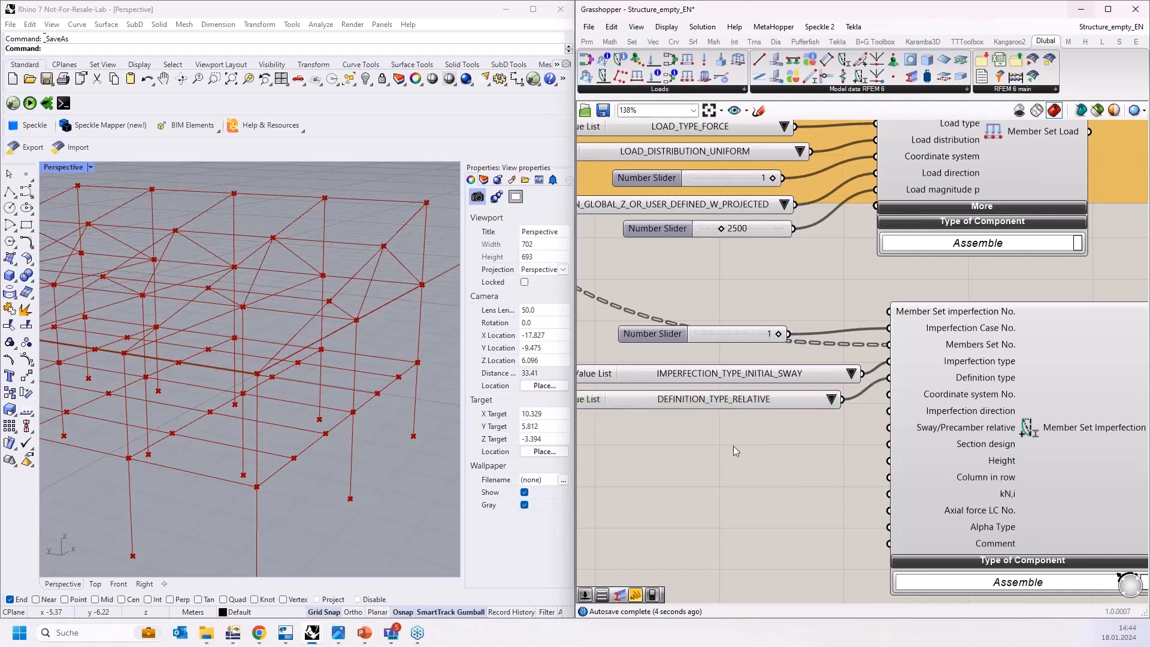
{"action": "double_click", "coordinate": [734, 446]}
{"action": "type", "text": "//Local"}
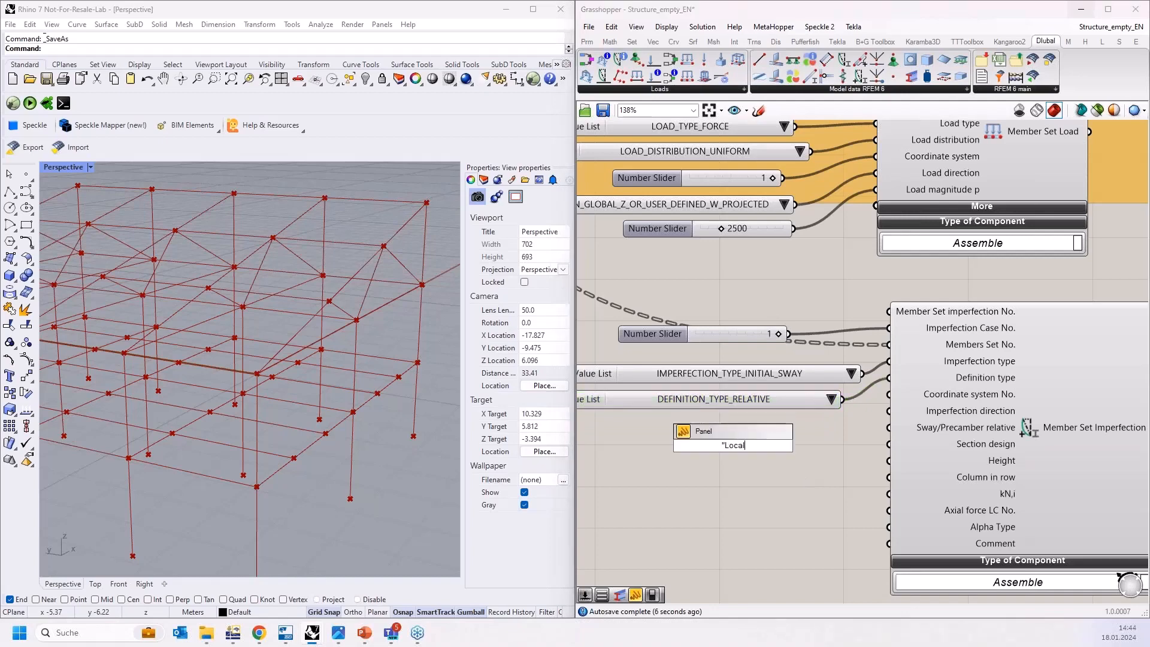
{"action": "key", "text": "Return"}
{"action": "left_click_drag", "start_coordinate": [761, 446], "coordinate": [887, 397]}
{"action": "left_click", "coordinate": [739, 400]}
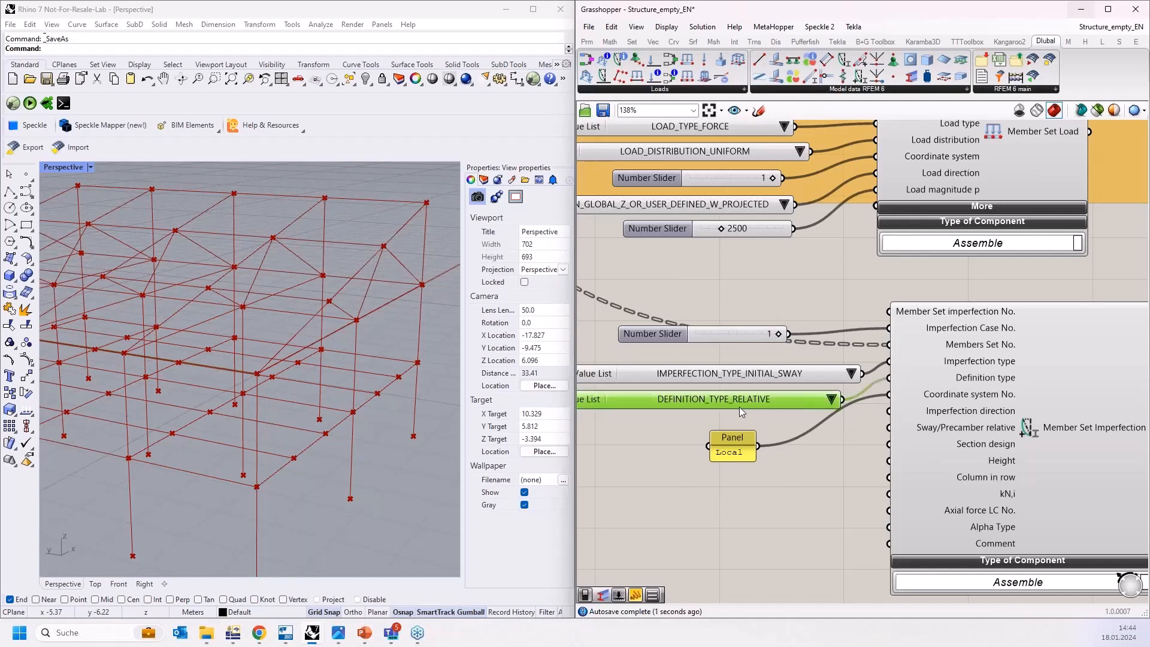
Duplicate the definition type value list, wire the copy to Imperfection direction, and set it to IMPERFECTION_DIRECTION_LOCAL_Z below the Local panel.
{"action": "left_click_drag", "start_coordinate": [746, 402], "coordinate": [740, 510], "text": "alt"}
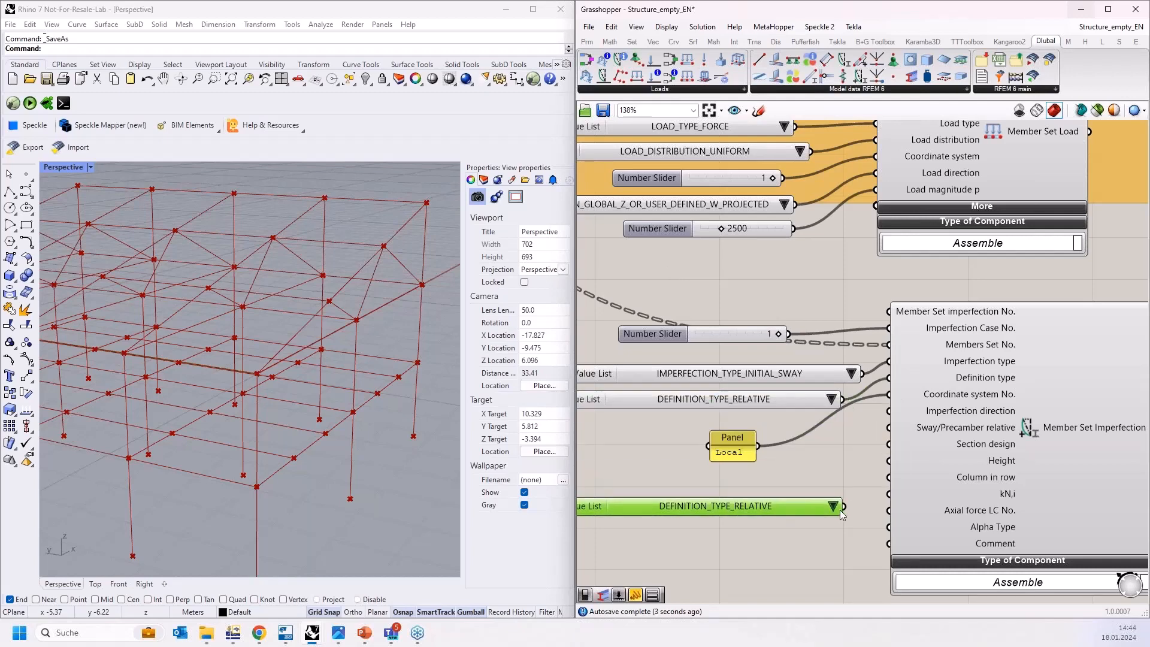
{"action": "left_click_drag", "start_coordinate": [844, 507], "coordinate": [896, 411]}
{"action": "left_click", "coordinate": [885, 508]}
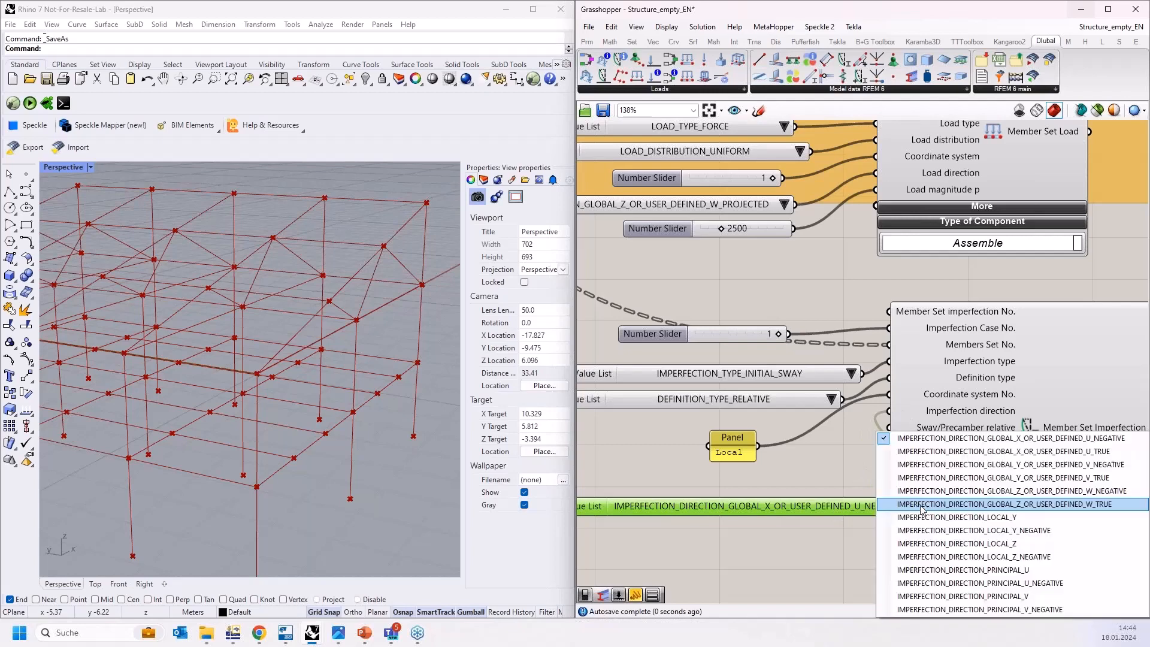
{"action": "left_click", "coordinate": [954, 544]}
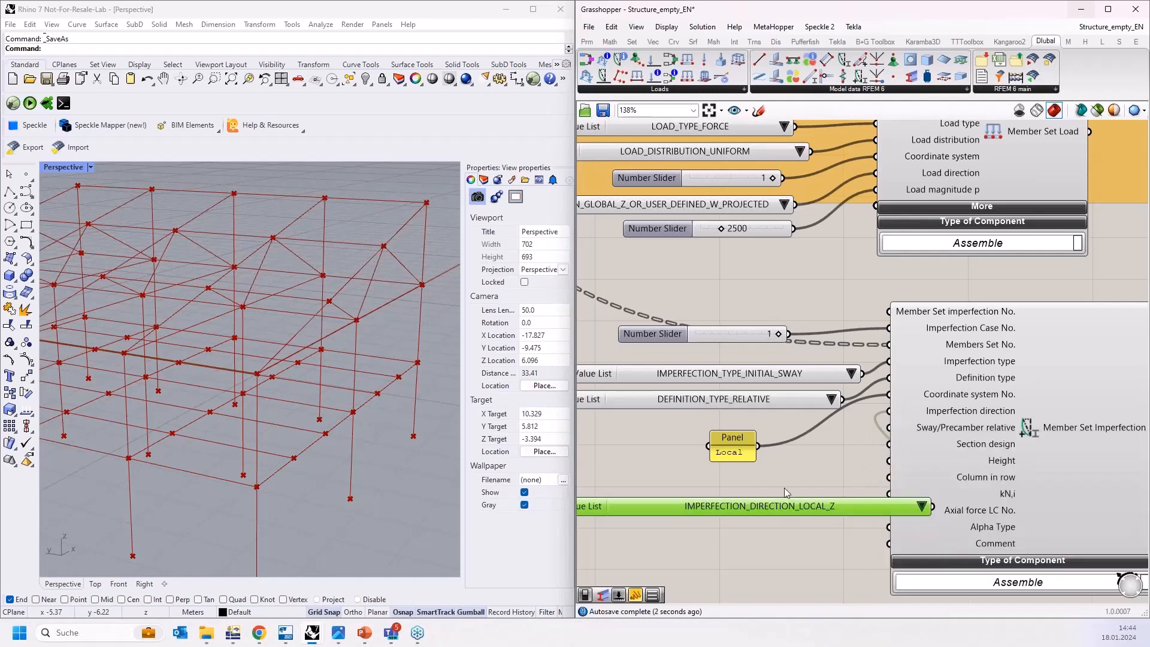
{"action": "left_click_drag", "start_coordinate": [806, 506], "coordinate": [715, 466]}
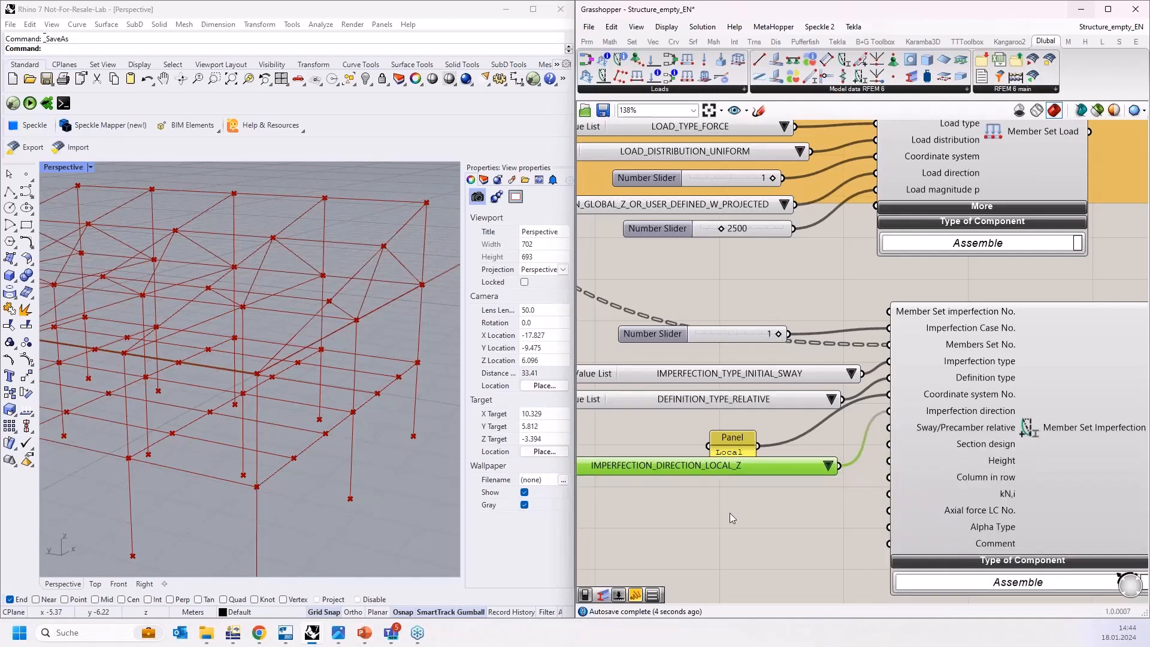
Add a number slider with the value 200 and wire it to the Sway/Precamber relative input of the Member Set Imperfection component.
{"action": "right_click_drag", "start_coordinate": [729, 512], "coordinate": [720, 469]}
{"action": "double_click", "coordinate": [720, 469]}
{"action": "type", "text": "200"}
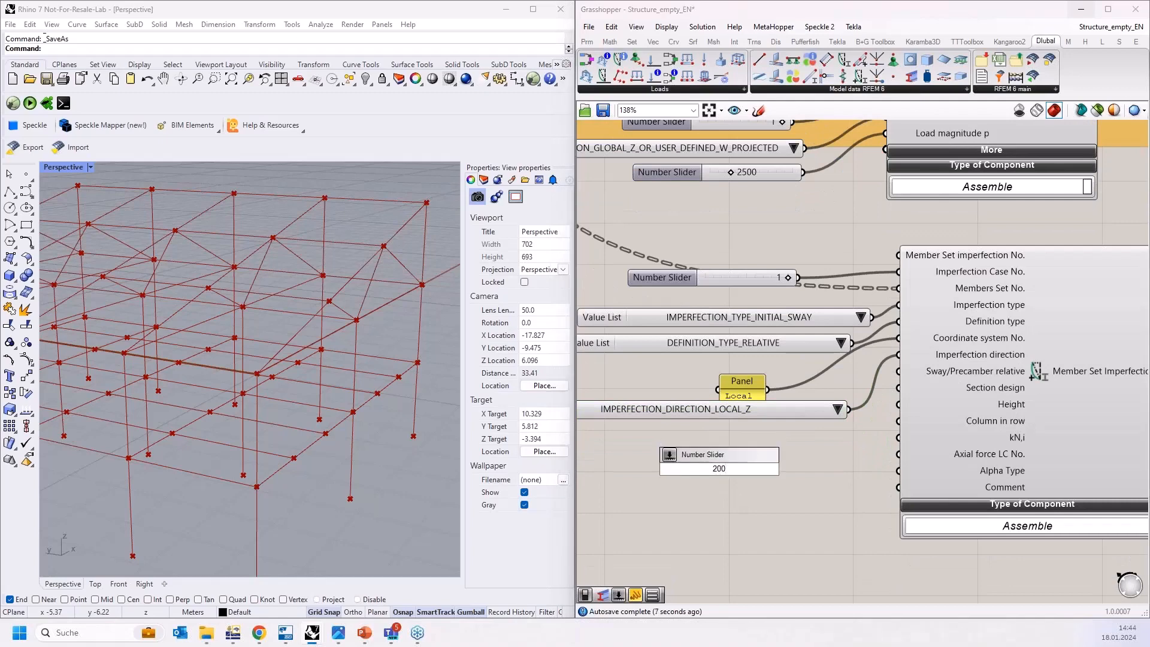
{"action": "key", "text": "Return"}
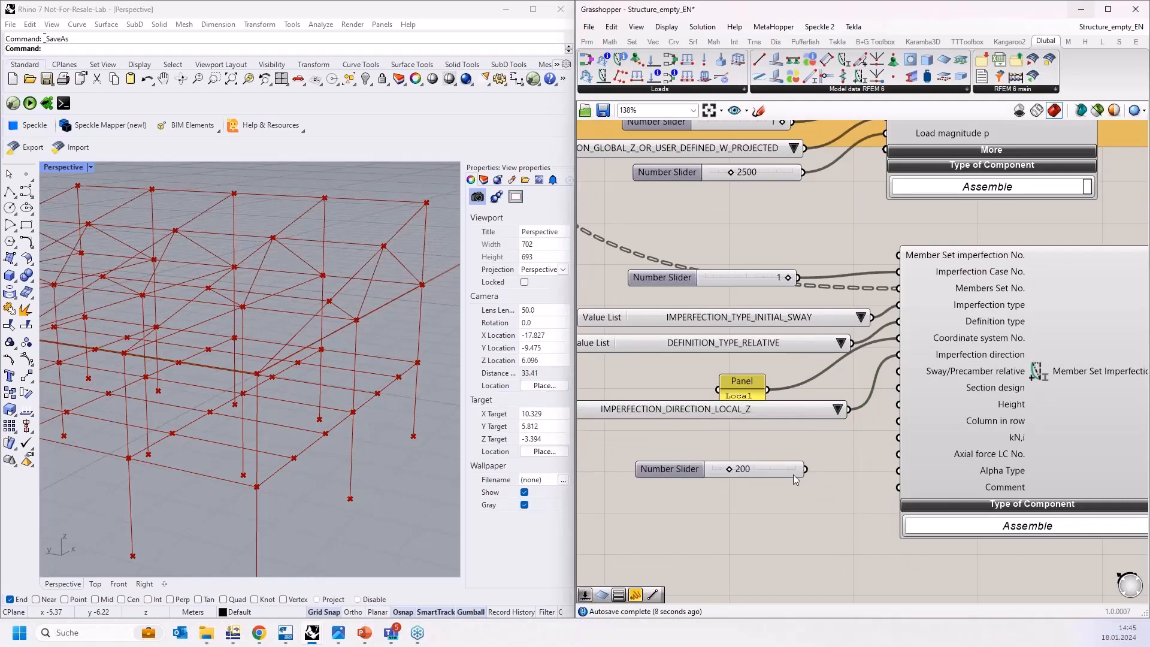
{"action": "left_click_drag", "start_coordinate": [804, 470], "coordinate": [899, 372]}
Arrange the Local panel, the imperfection direction list and the 200 slider neatly beside the Member Set Imperfection component.
{"action": "mouse_move", "coordinate": [747, 393]}
{"action": "left_mouse_down"}
{"action": "mouse_move", "coordinate": [790, 374]}
{"action": "mouse_move", "coordinate": [757, 397]}
{"action": "left_mouse_up"}
{"action": "left_click", "coordinate": [768, 410]}
{"action": "left_click_drag", "start_coordinate": [756, 468], "coordinate": [786, 421]}
{"action": "right_click_drag", "start_coordinate": [811, 456], "coordinate": [786, 443]}
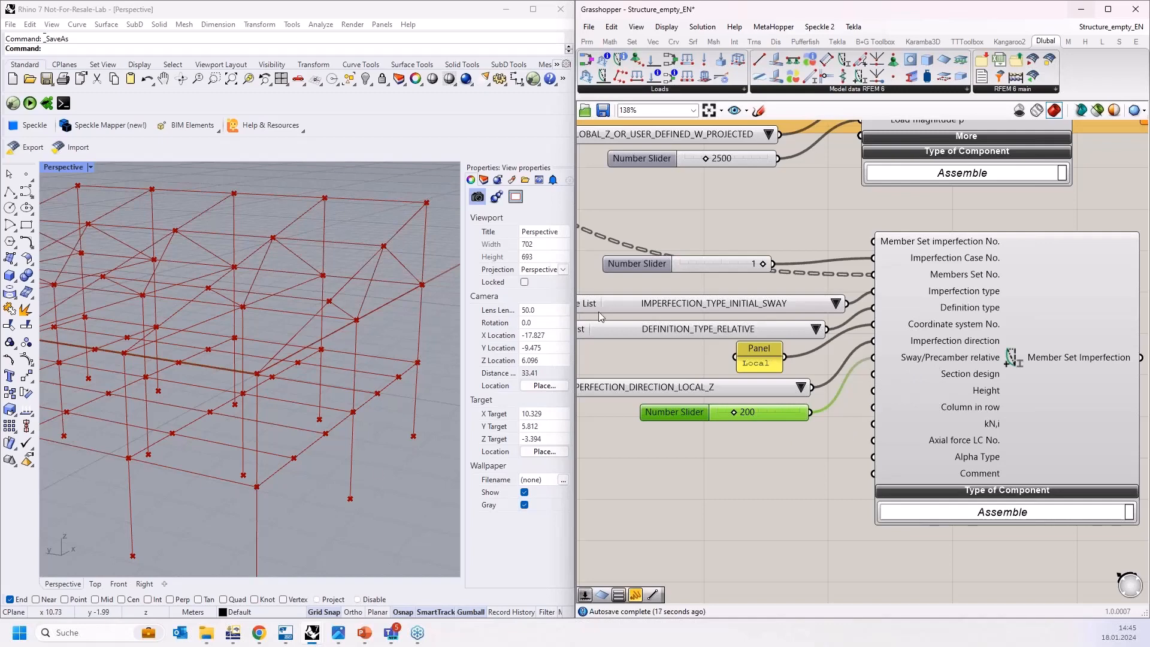
Examine the remaining optional inputs of the Member Set Imperfection component.
{"action": "scroll", "coordinate": [744, 353], "scroll_direction": "down", "scroll_amount": 2}
{"action": "scroll", "coordinate": [781, 401], "scroll_direction": "up", "scroll_amount": 2}
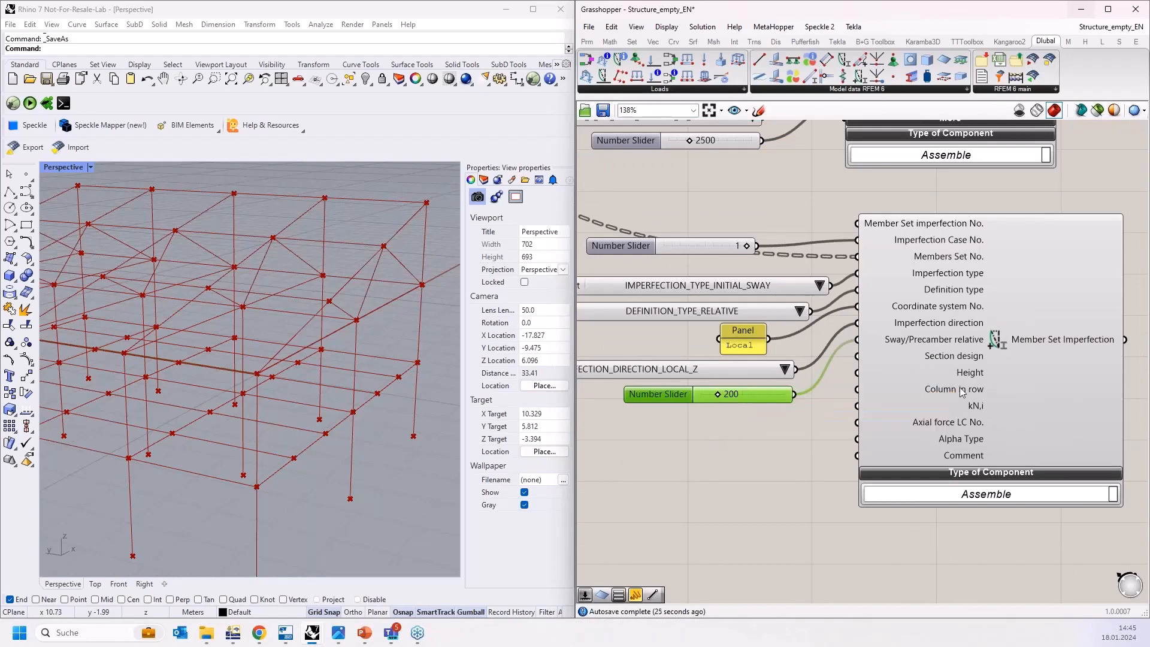
{"action": "mouse_move", "coordinate": [963, 392]}
{"action": "right_click_drag", "start_coordinate": [821, 425], "coordinate": [808, 441]}
{"action": "mouse_move", "coordinate": [966, 419]}
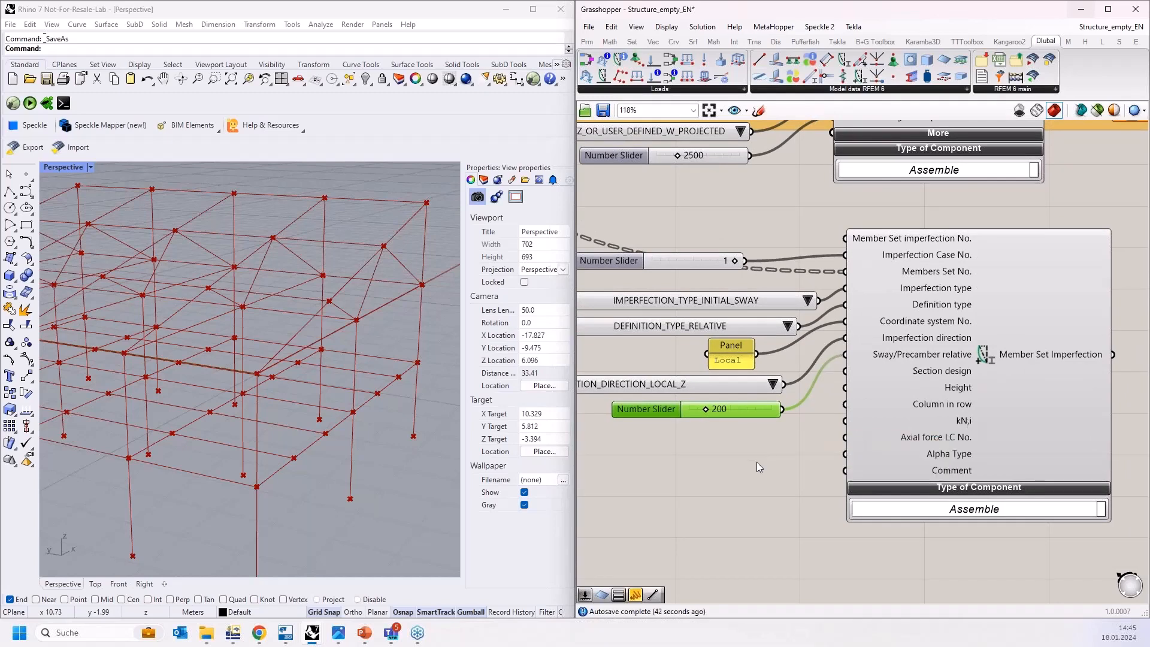
Expand the Design inputs of the Truss UG/LG member component.
{"action": "scroll", "coordinate": [756, 462], "scroll_direction": "down", "scroll_amount": 3}
{"action": "right_click_drag", "start_coordinate": [766, 450], "coordinate": [747, 501]}
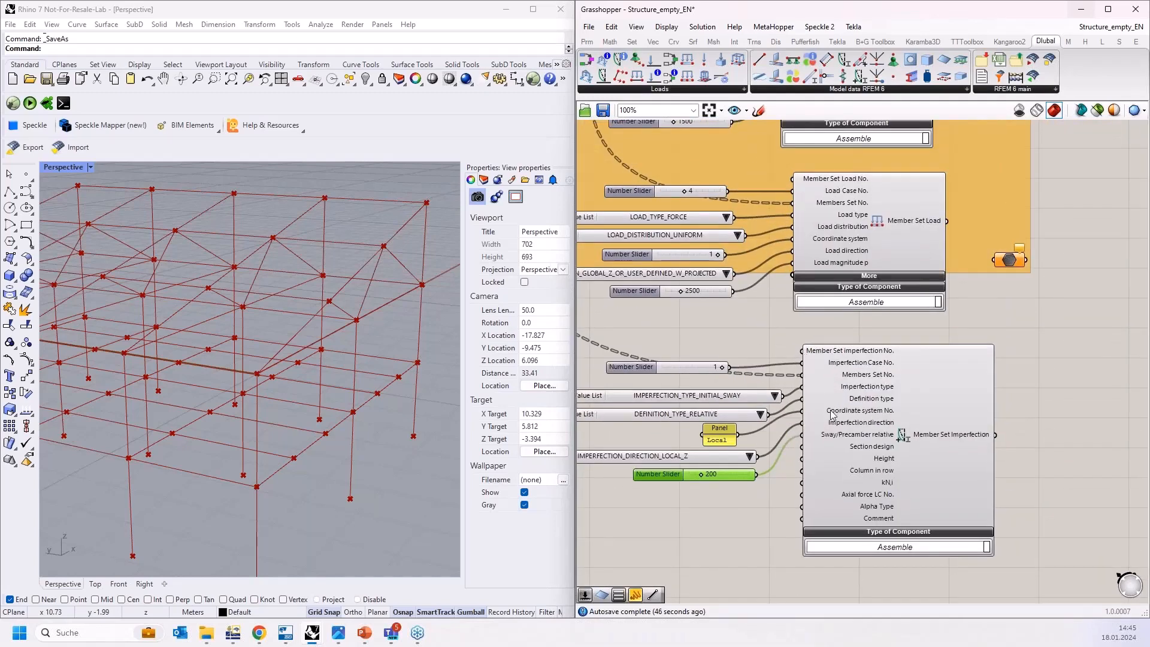
{"action": "scroll", "coordinate": [832, 415], "scroll_direction": "down", "scroll_amount": 4}
{"action": "scroll", "coordinate": [875, 475], "scroll_direction": "up", "scroll_amount": 3}
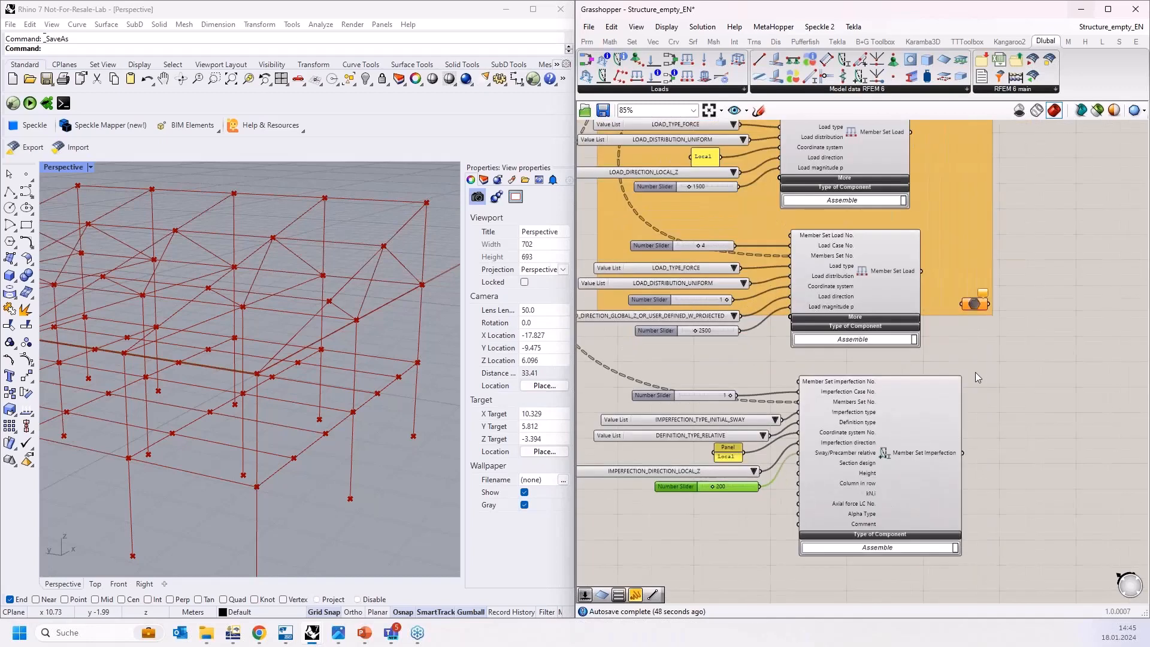
{"action": "right_click_drag", "start_coordinate": [985, 310], "coordinate": [950, 379]}
{"action": "scroll", "coordinate": [965, 429], "scroll_direction": "down", "scroll_amount": 5}
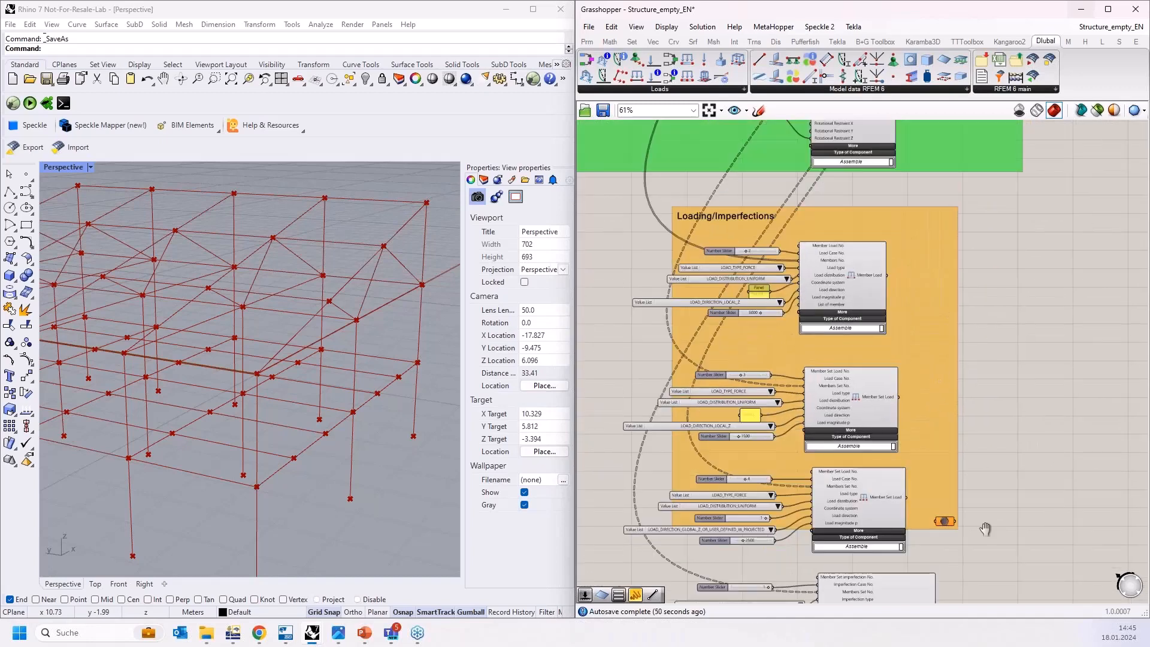
{"action": "right_click_drag", "start_coordinate": [1023, 369], "coordinate": [1023, 497]}
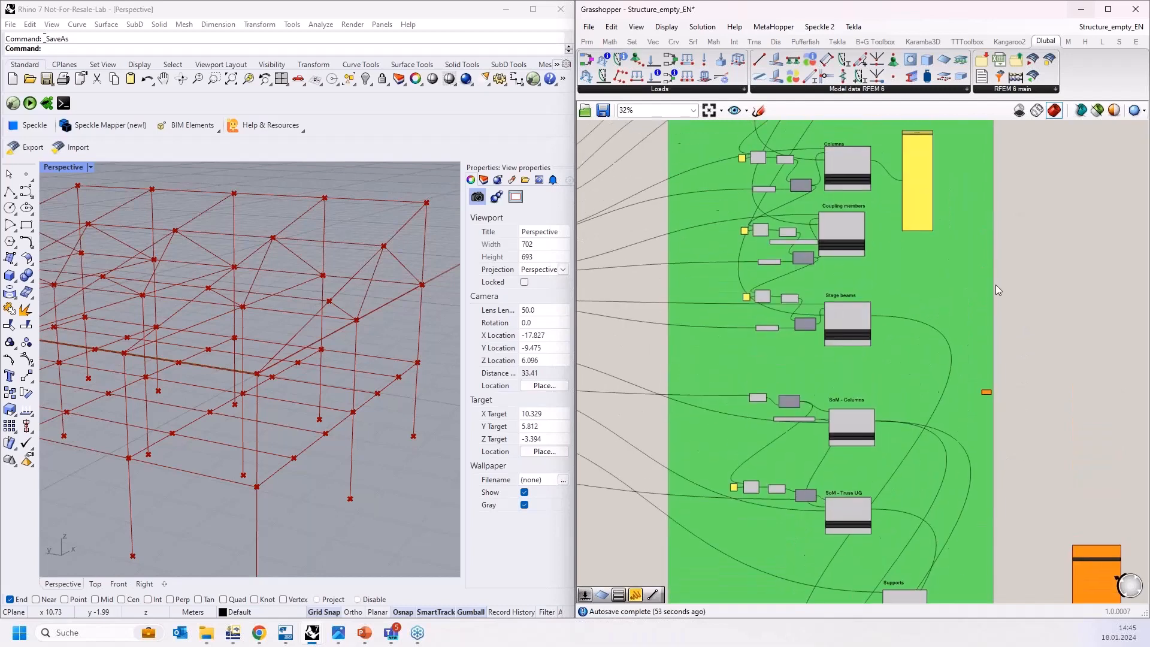
{"action": "right_click_drag", "start_coordinate": [996, 287], "coordinate": [1009, 433]}
{"action": "right_click_drag", "start_coordinate": [1040, 351], "coordinate": [1019, 425]}
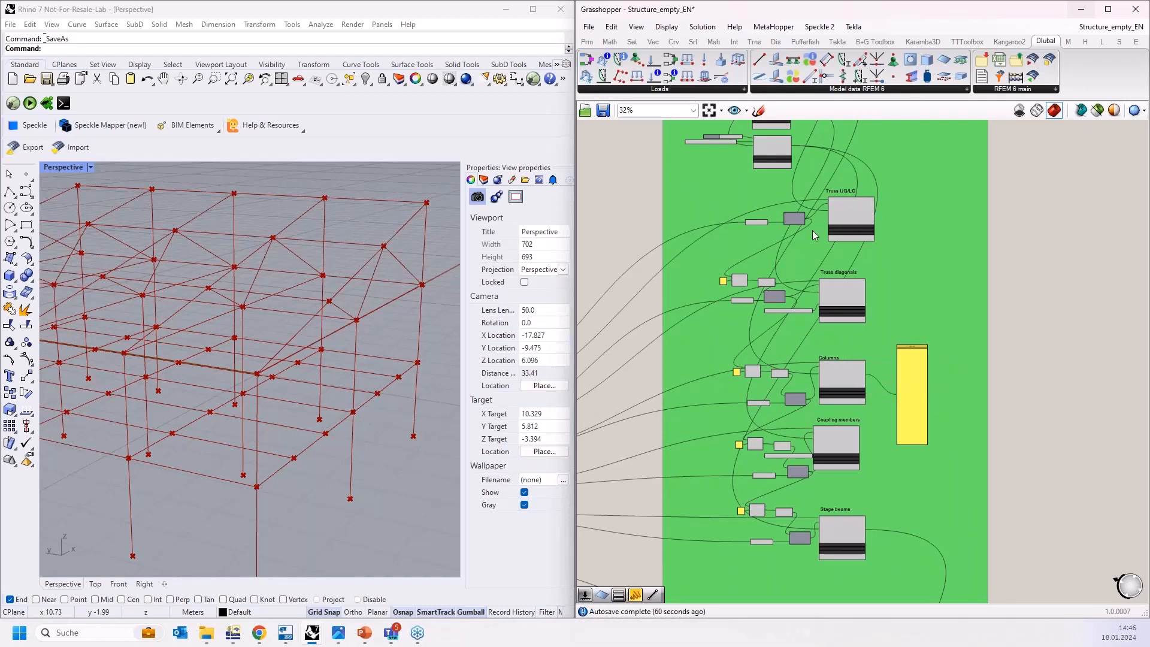
{"action": "scroll", "coordinate": [811, 230], "scroll_direction": "up", "scroll_amount": 4}
{"action": "right_click_drag", "start_coordinate": [952, 306], "coordinate": [934, 415]}
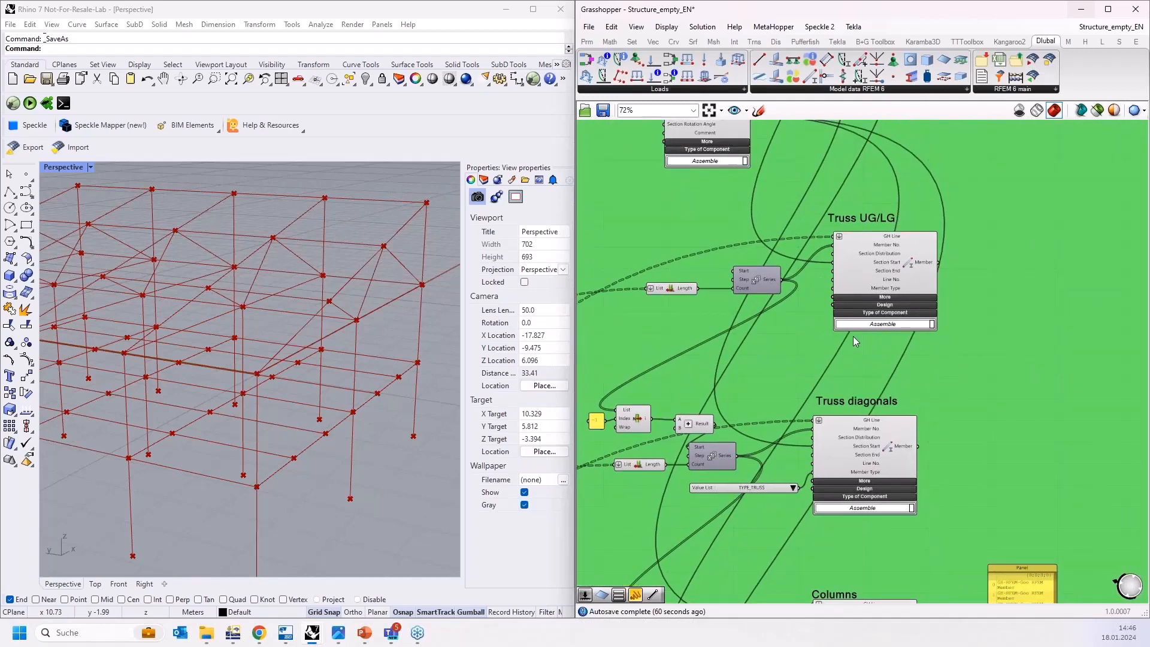
{"action": "scroll", "coordinate": [853, 336], "scroll_direction": "up", "scroll_amount": 2}
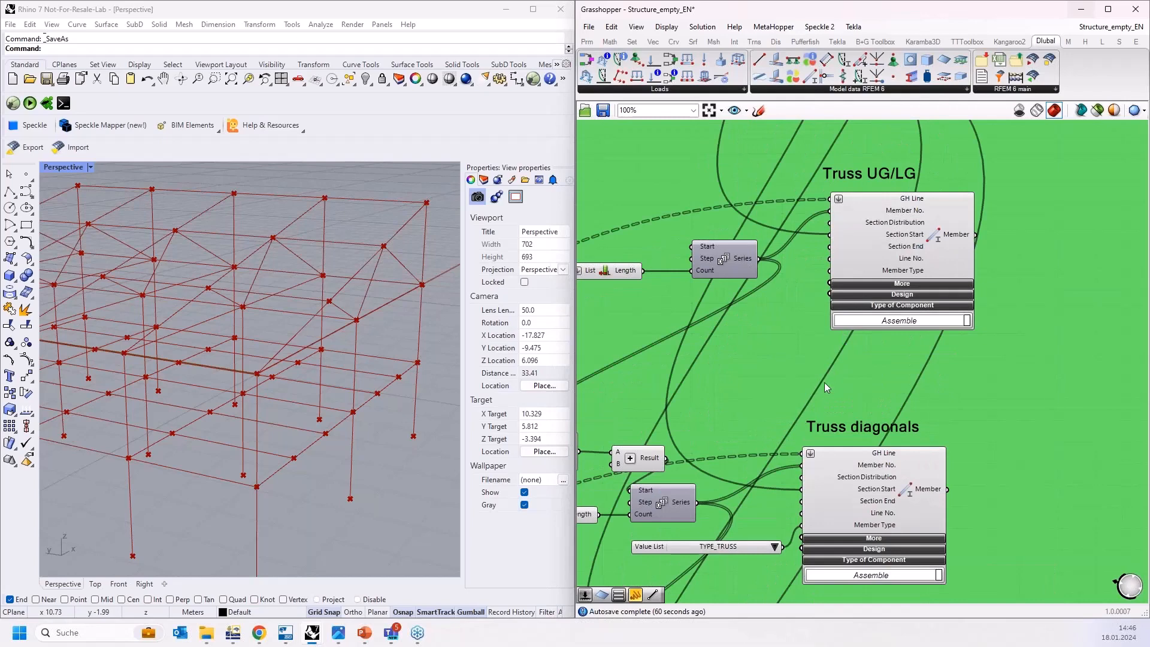
{"action": "right_click_drag", "start_coordinate": [780, 326], "coordinate": [801, 363]}
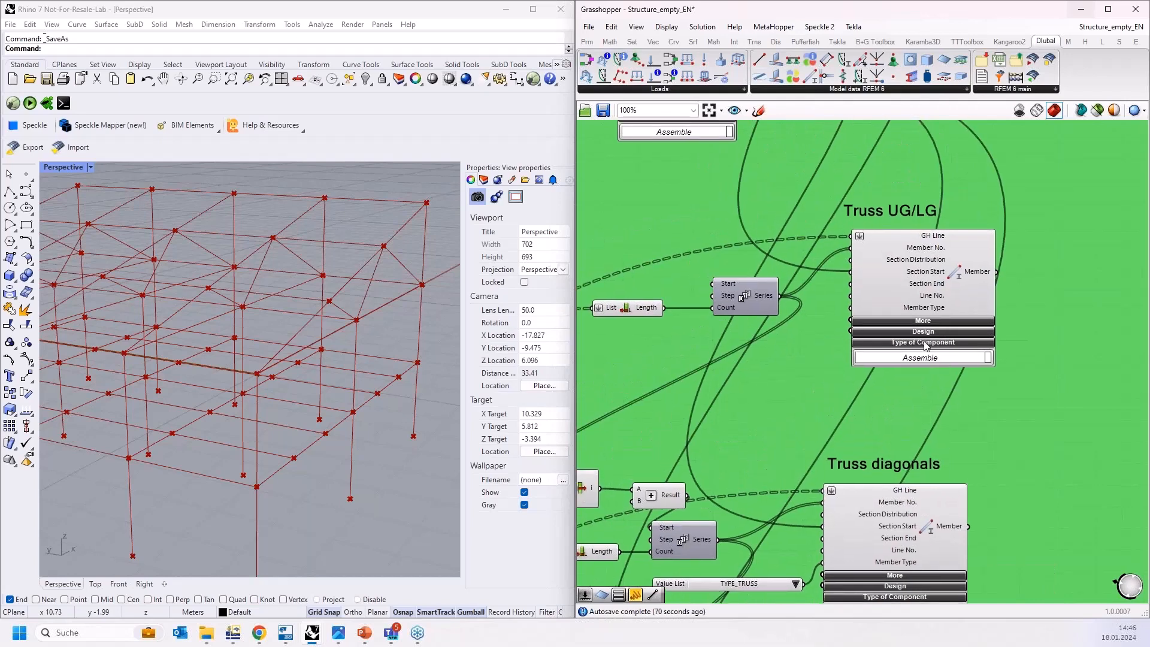
{"action": "scroll", "coordinate": [929, 307], "scroll_direction": "up", "scroll_amount": 2}
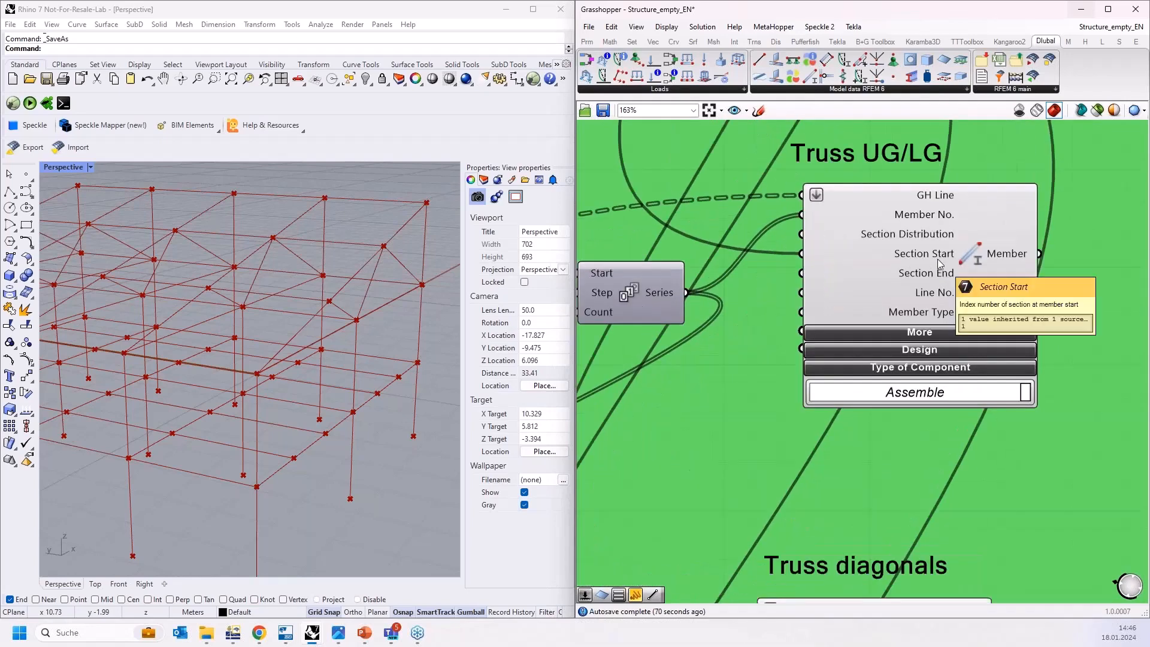
{"action": "scroll", "coordinate": [939, 234], "scroll_direction": "down", "scroll_amount": 1}
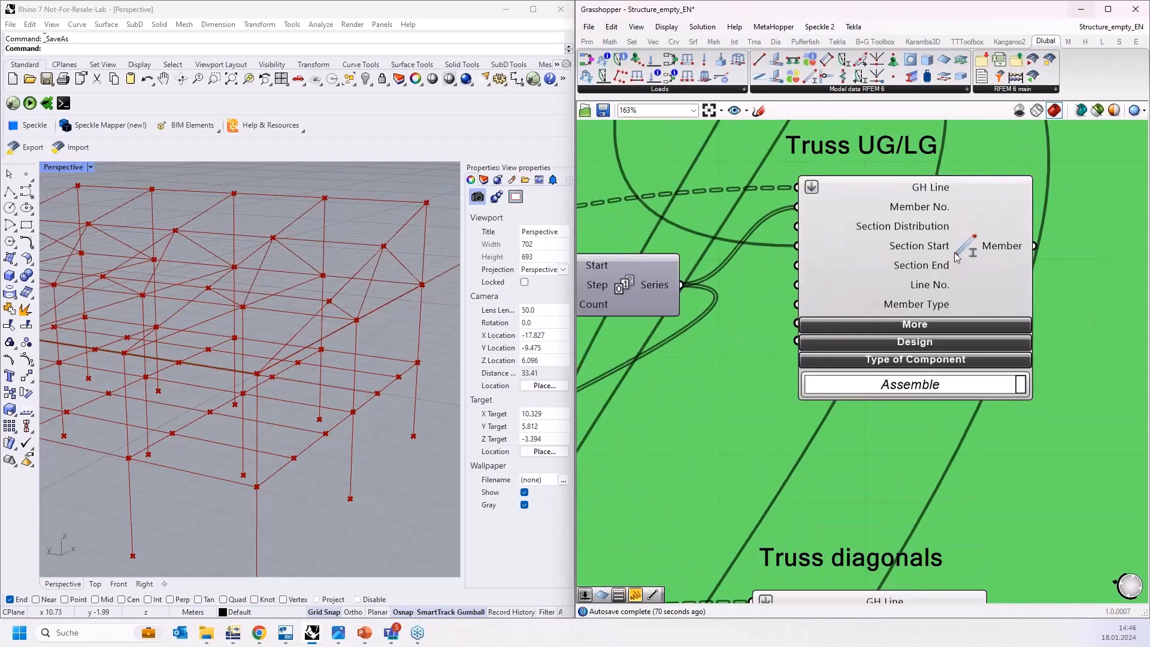
{"action": "left_click", "coordinate": [925, 328]}
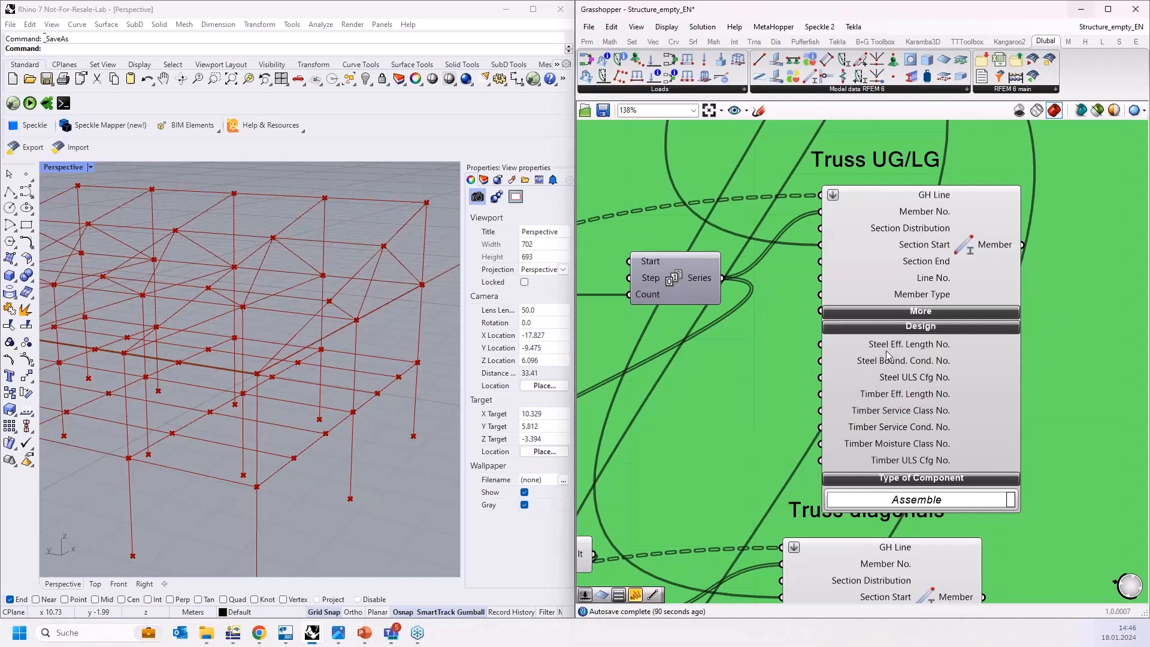
Add a number slider with the value 1 and place it beside the Truss UG/LG component's steel design inputs.
{"action": "double_click", "coordinate": [688, 389]}
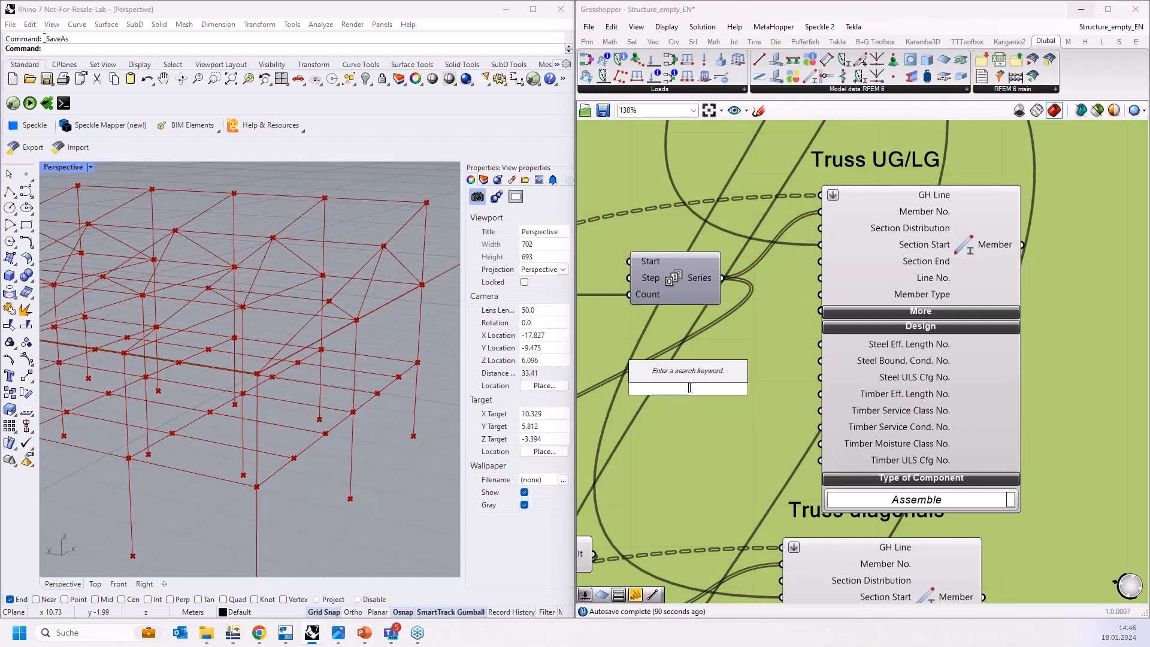
{"action": "type", "text": "1"}
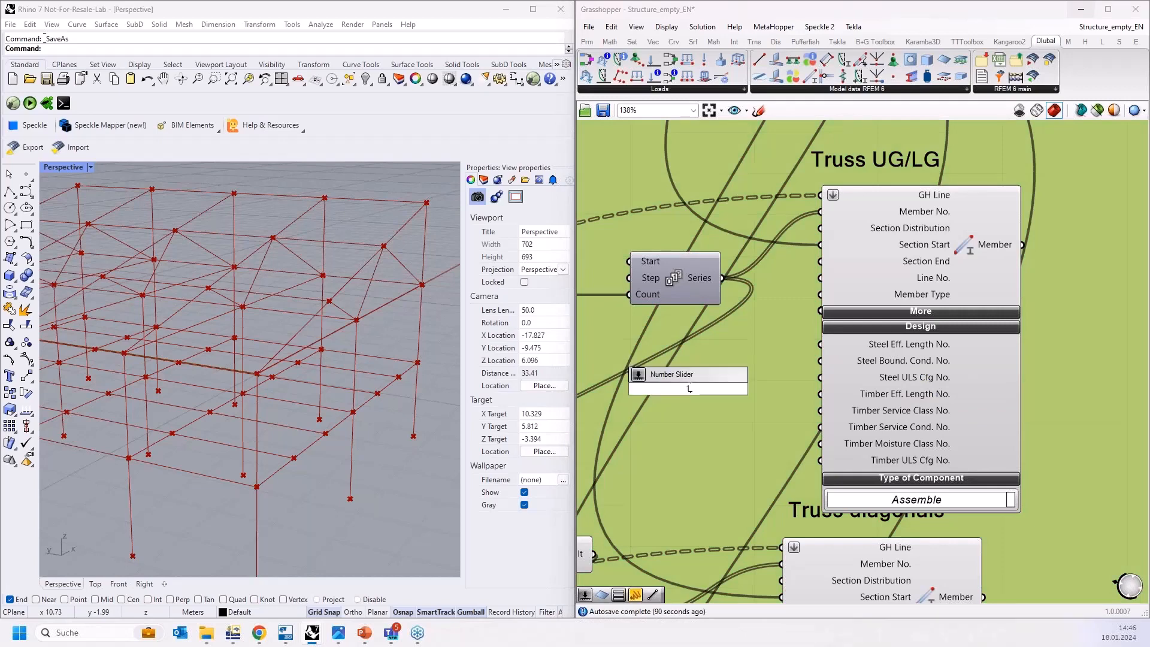
{"action": "key", "text": "Return"}
{"action": "left_click_drag", "start_coordinate": [720, 386], "coordinate": [695, 385]}
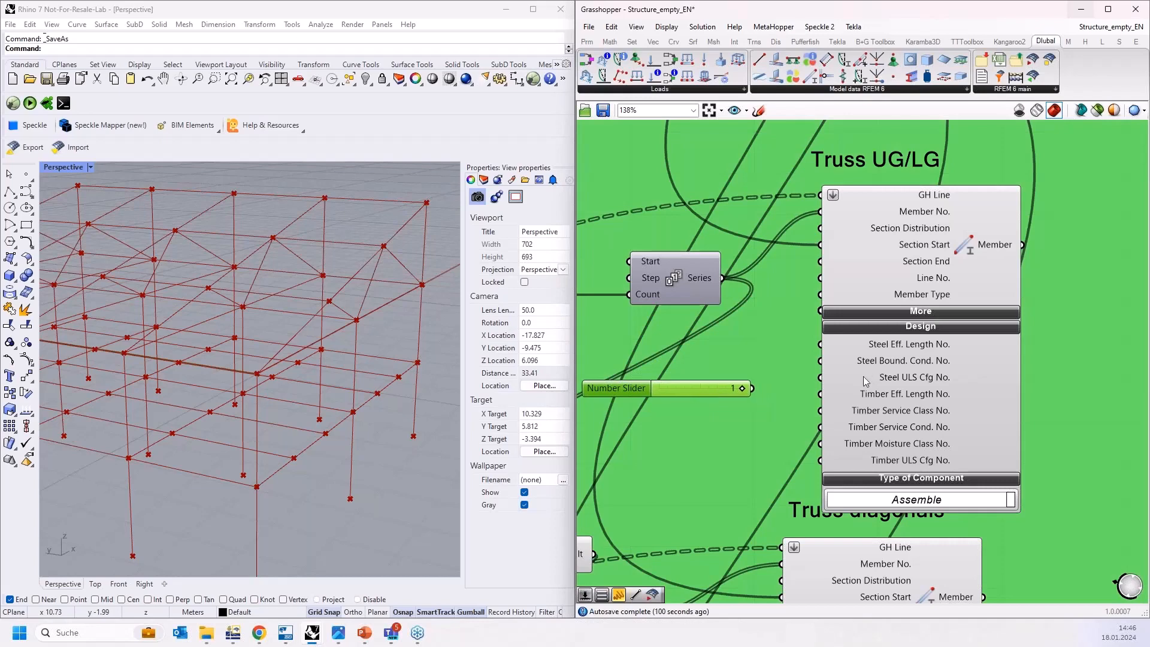
Switch to RFEM, maximise its window, and open the base data of the Struktur_final.rf6 model.
{"action": "left_click", "coordinate": [234, 633]}
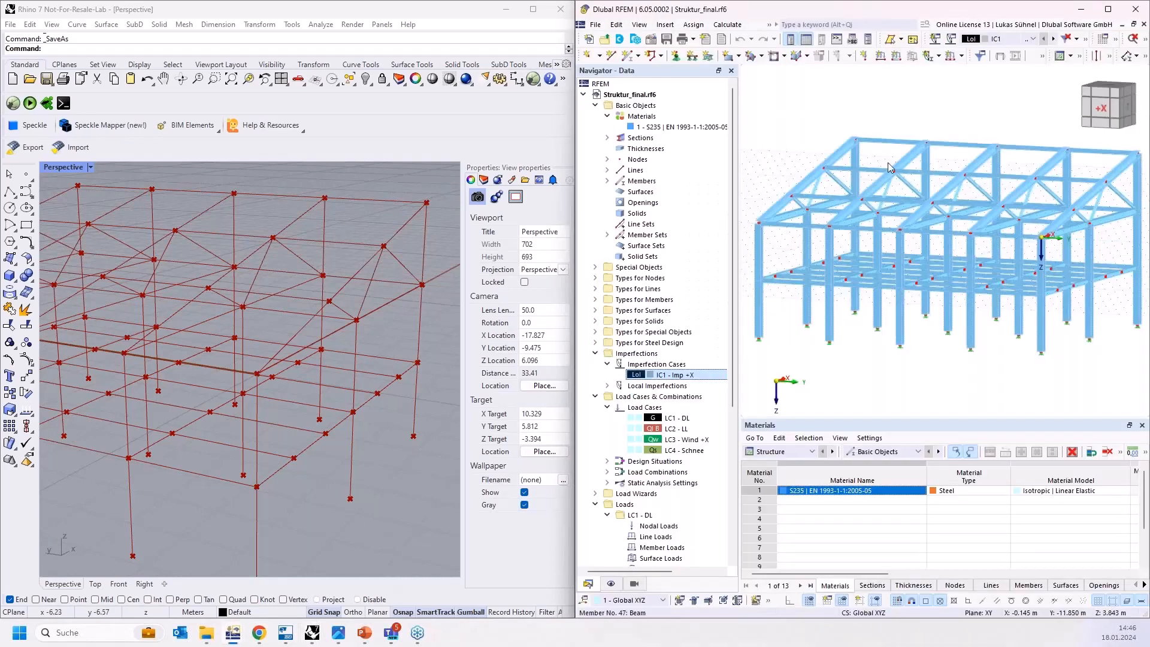
{"action": "left_click", "coordinate": [1110, 10]}
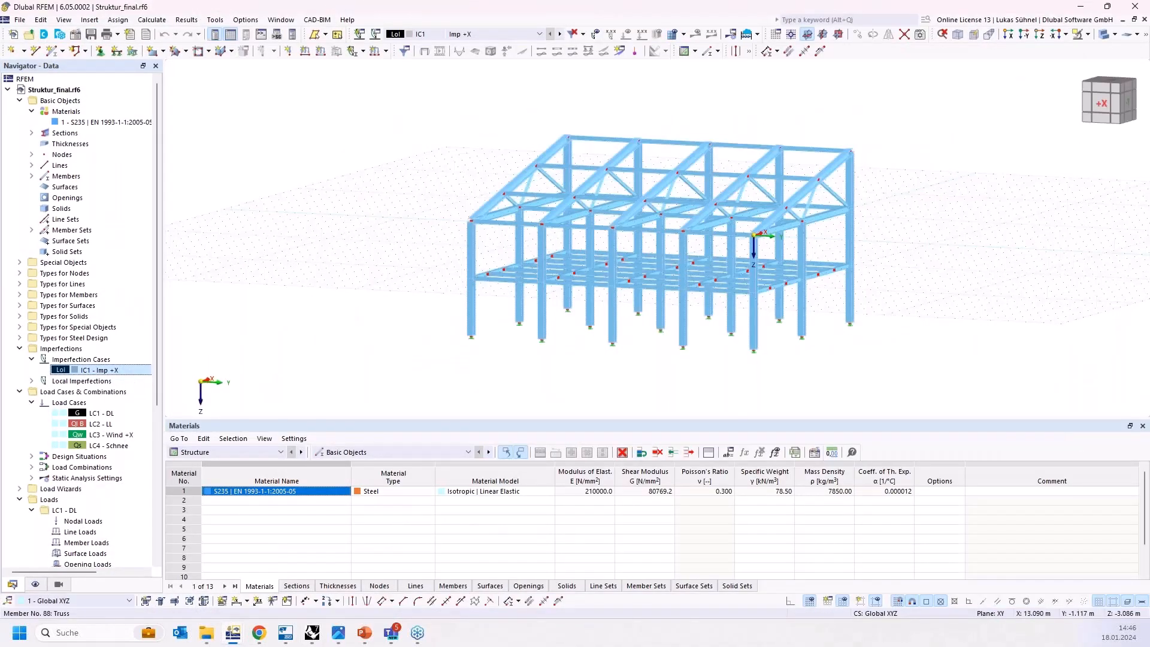
{"action": "mouse_move", "coordinate": [846, 158]}
{"action": "middle_mouse_down", "text": "ctrl"}
{"action": "mouse_move", "coordinate": [791, 164]}
{"action": "mouse_move", "coordinate": [832, 159]}
{"action": "middle_mouse_up", "text": "ctrl"}
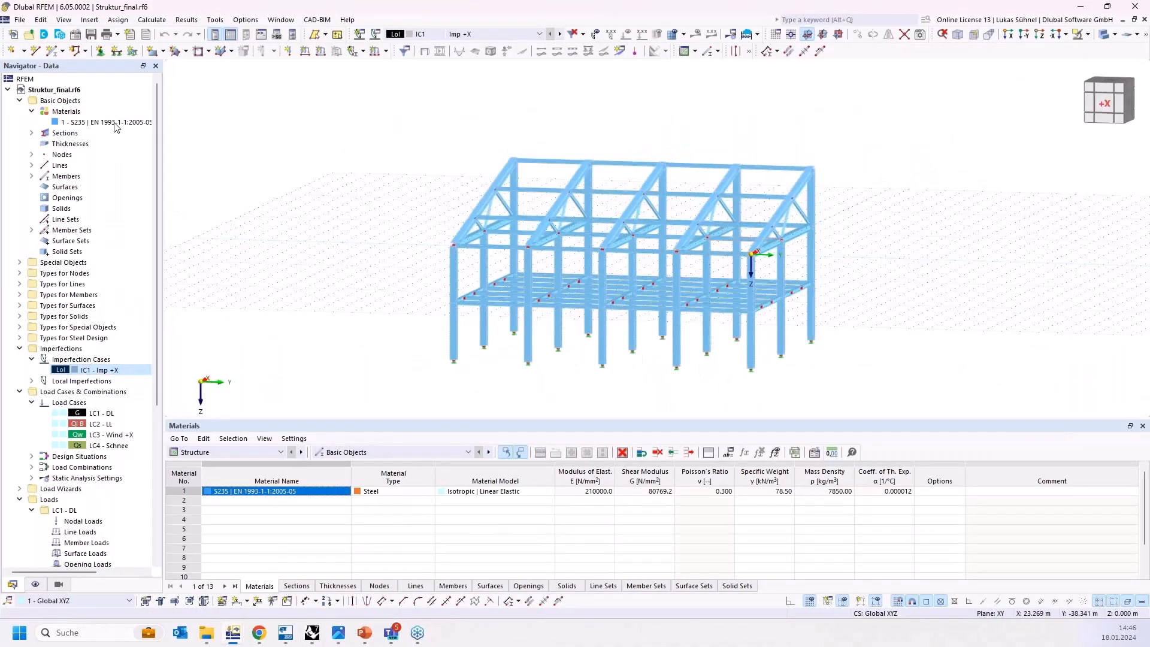
{"action": "right_click", "coordinate": [71, 90]}
{"action": "left_click", "coordinate": [105, 100]}
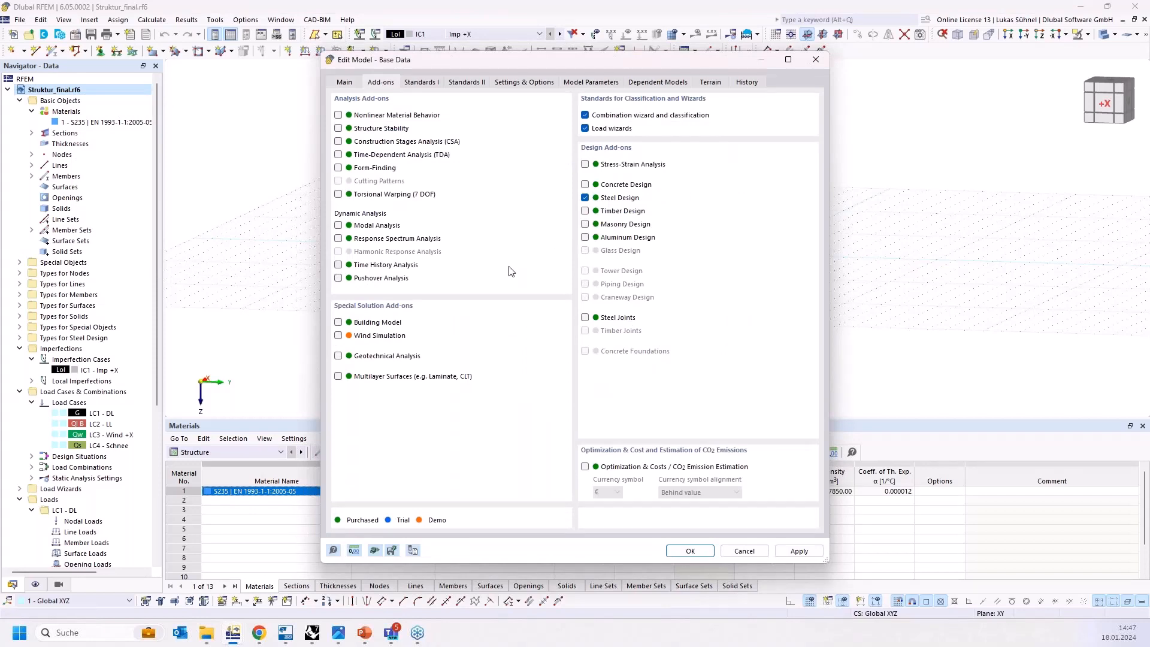
Review the available steel design standards and national annexes in the model's base data, closing it without changes.
{"action": "left_click", "coordinate": [426, 84]}
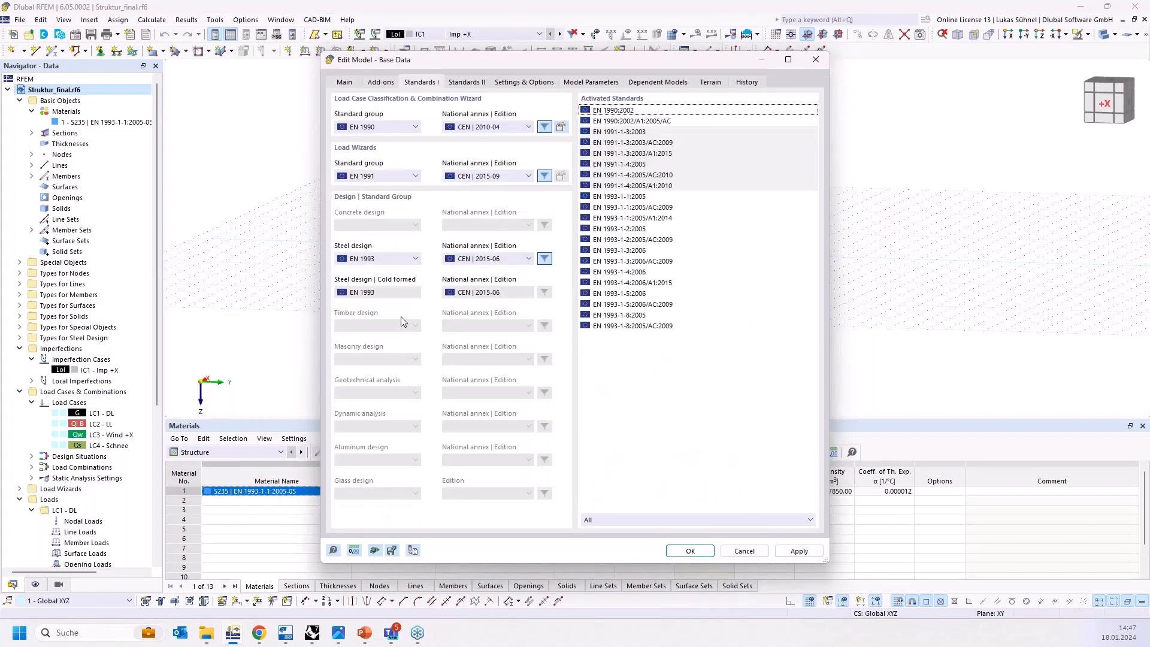
{"action": "left_click", "coordinate": [377, 258]}
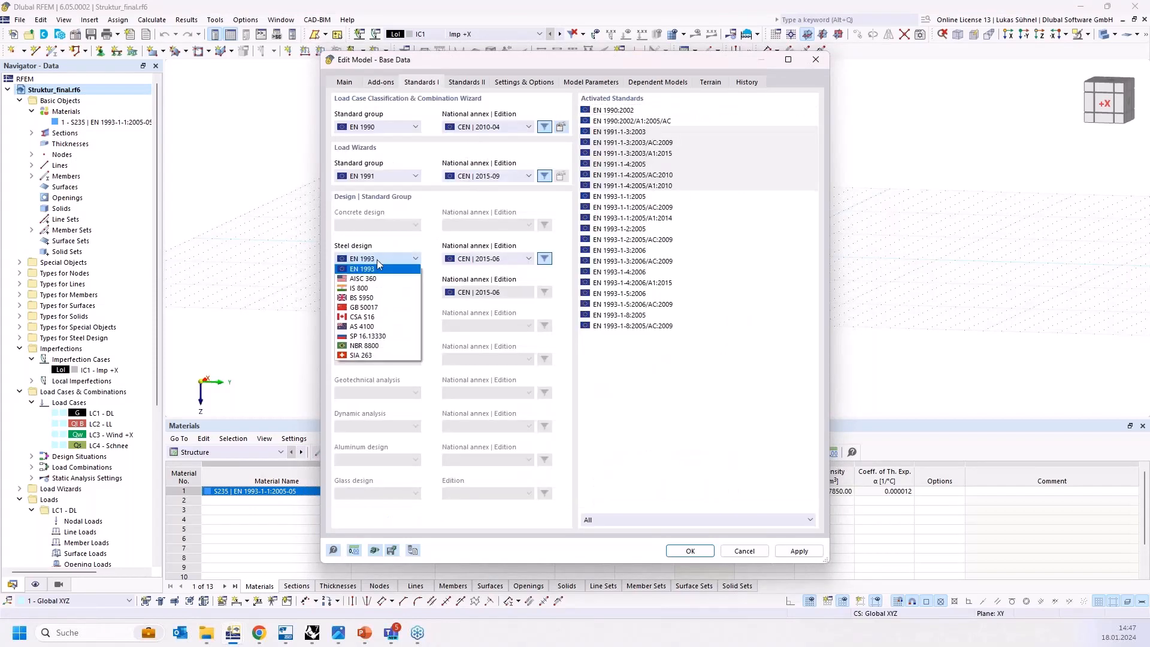
{"action": "left_click", "coordinate": [371, 258]}
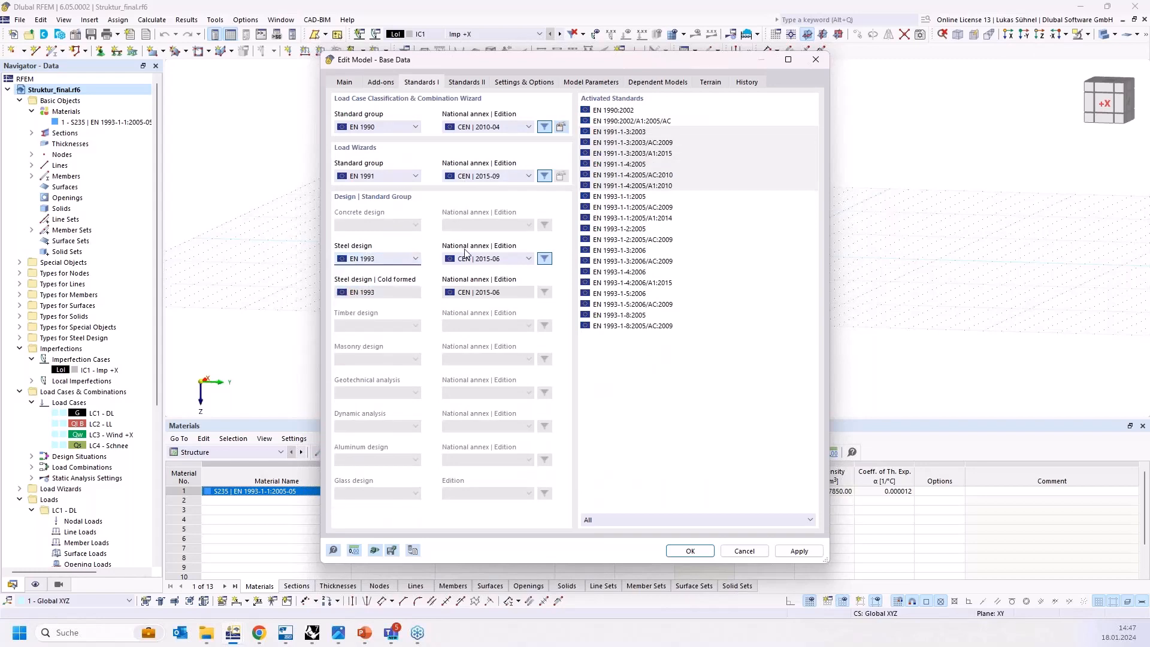
{"action": "left_click", "coordinate": [468, 259]}
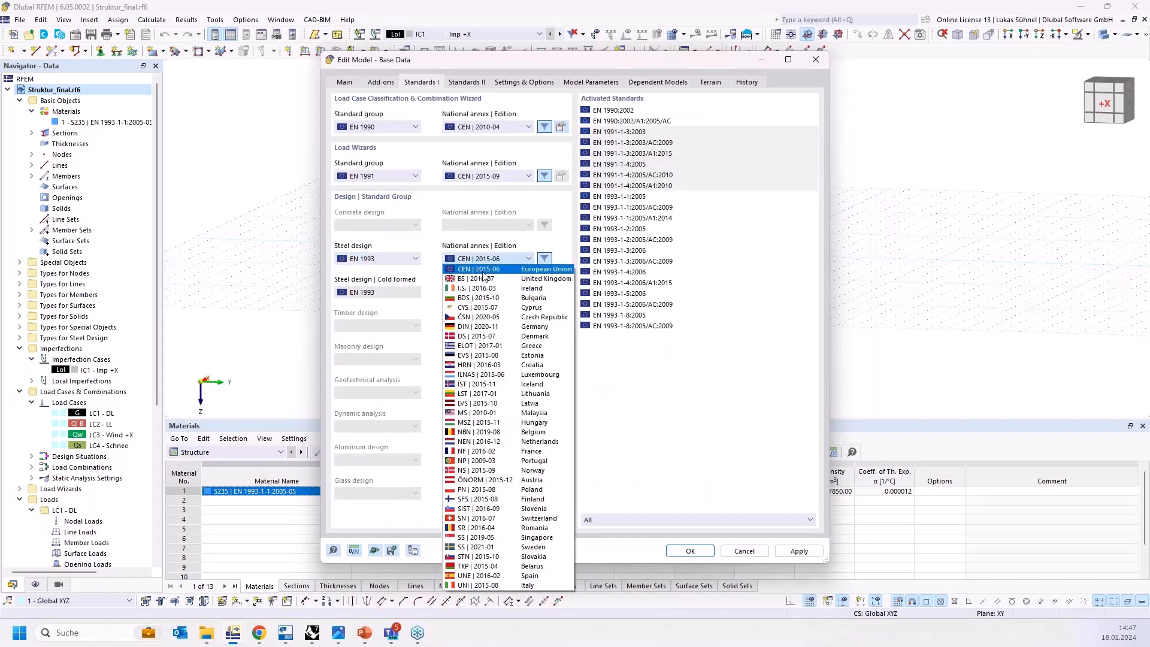
{"action": "left_click", "coordinate": [485, 261]}
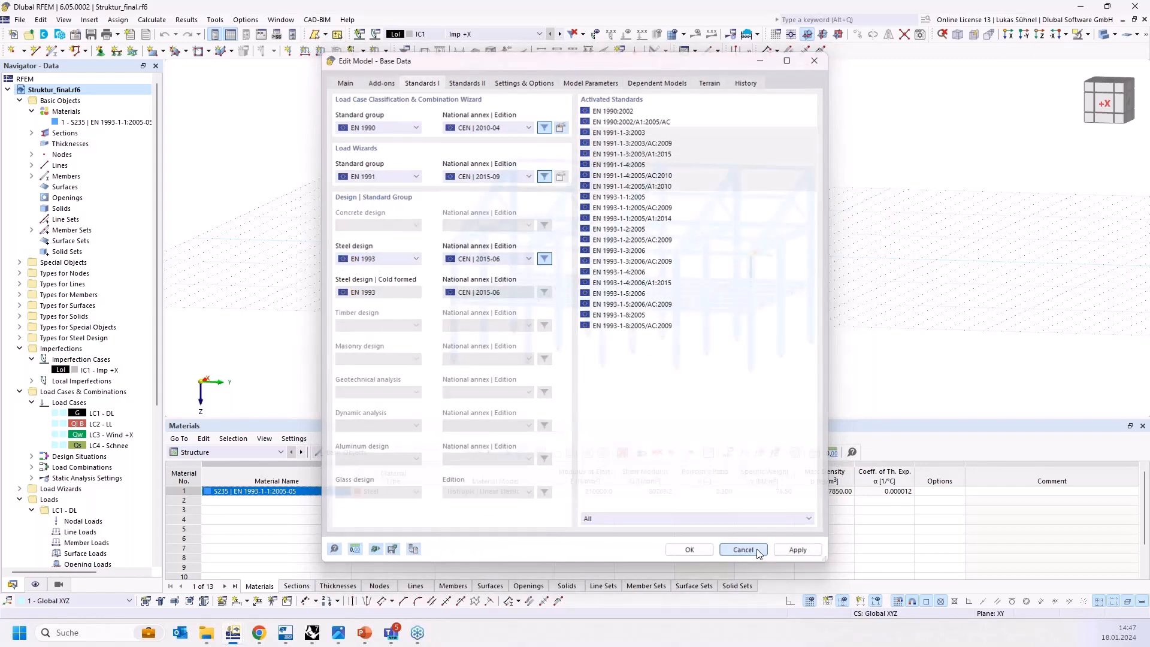
{"action": "left_click", "coordinate": [756, 551]}
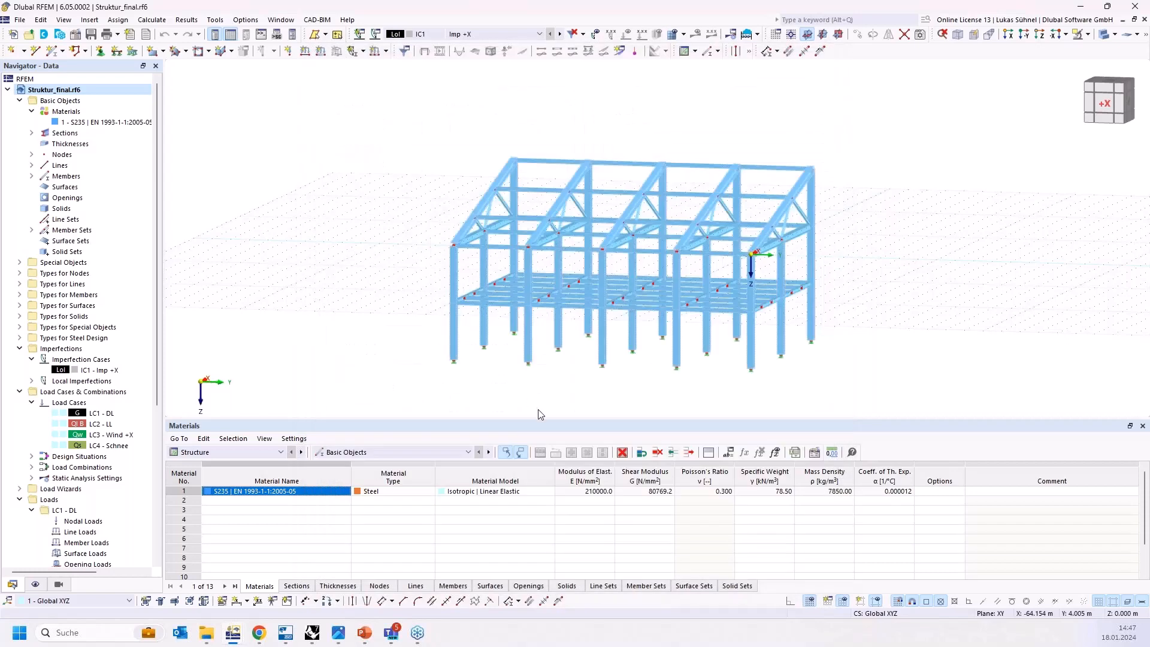
Show the Steel Design input data and view its ultimate configurations.
{"action": "left_click", "coordinate": [264, 454]}
{"action": "left_click", "coordinate": [227, 511]}
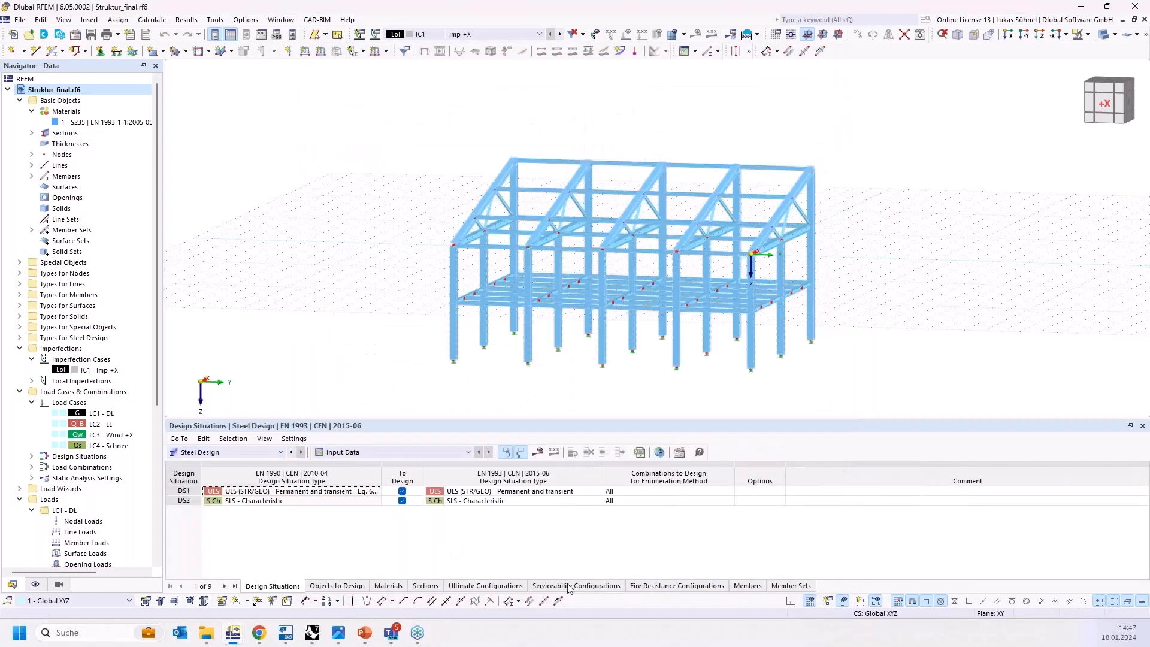
{"action": "left_click", "coordinate": [470, 586]}
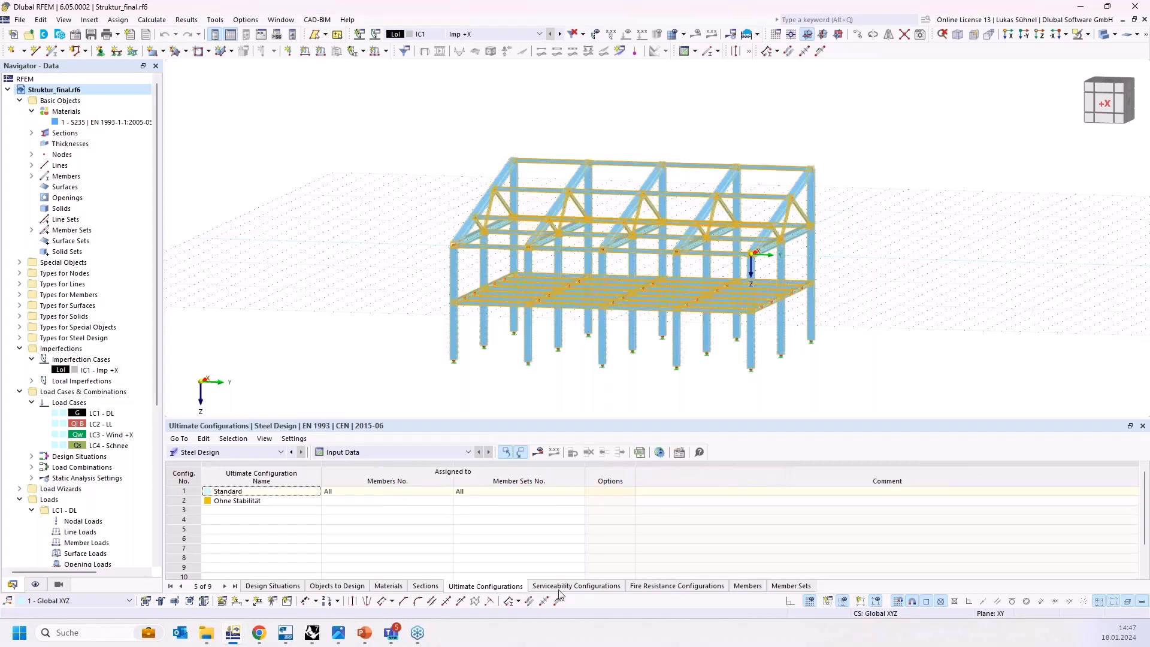
Review the stability settings of the Standard ultimate configuration and close it without changes.
{"action": "left_click", "coordinate": [186, 495]}
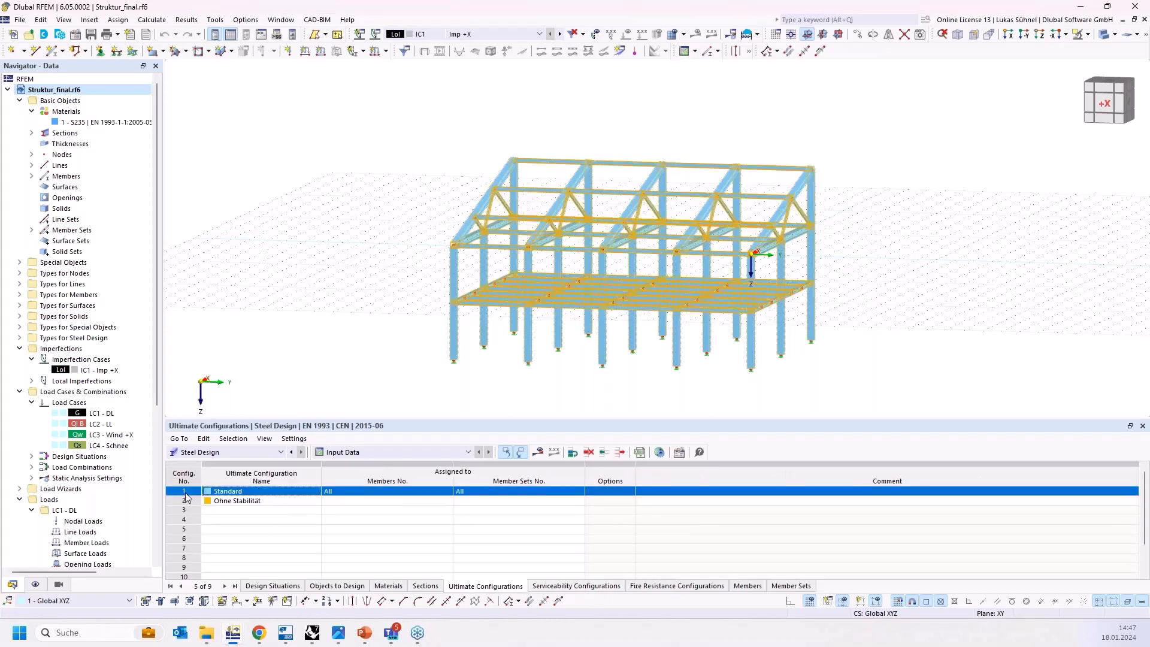
{"action": "double_click", "coordinate": [186, 496]}
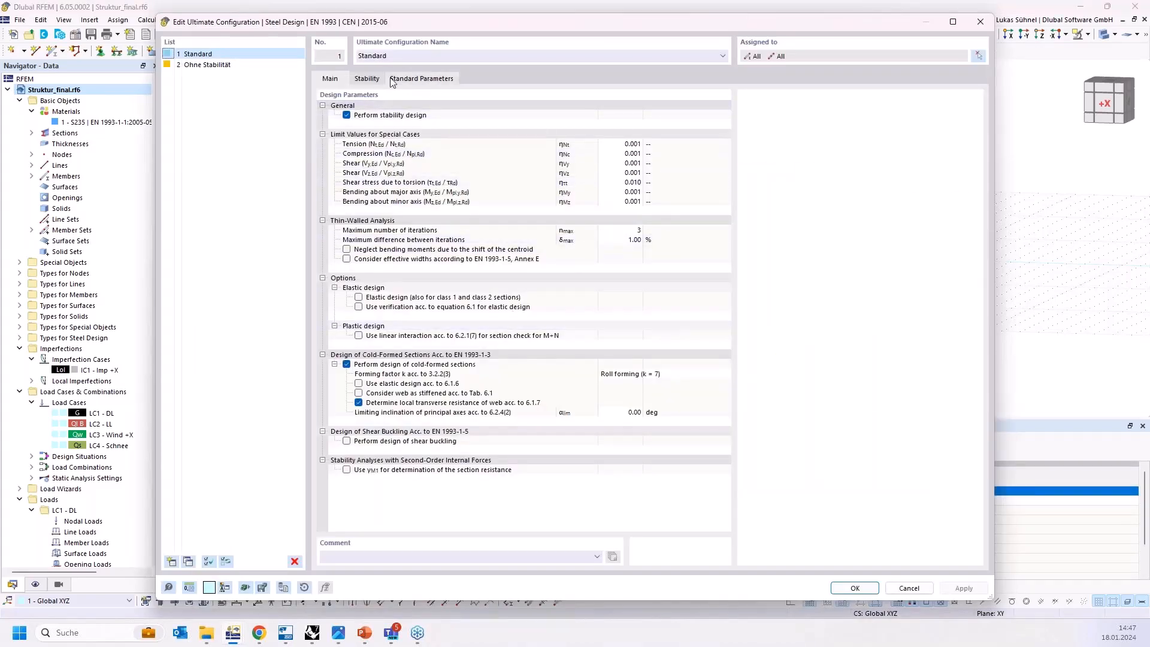
{"action": "left_click", "coordinate": [368, 80]}
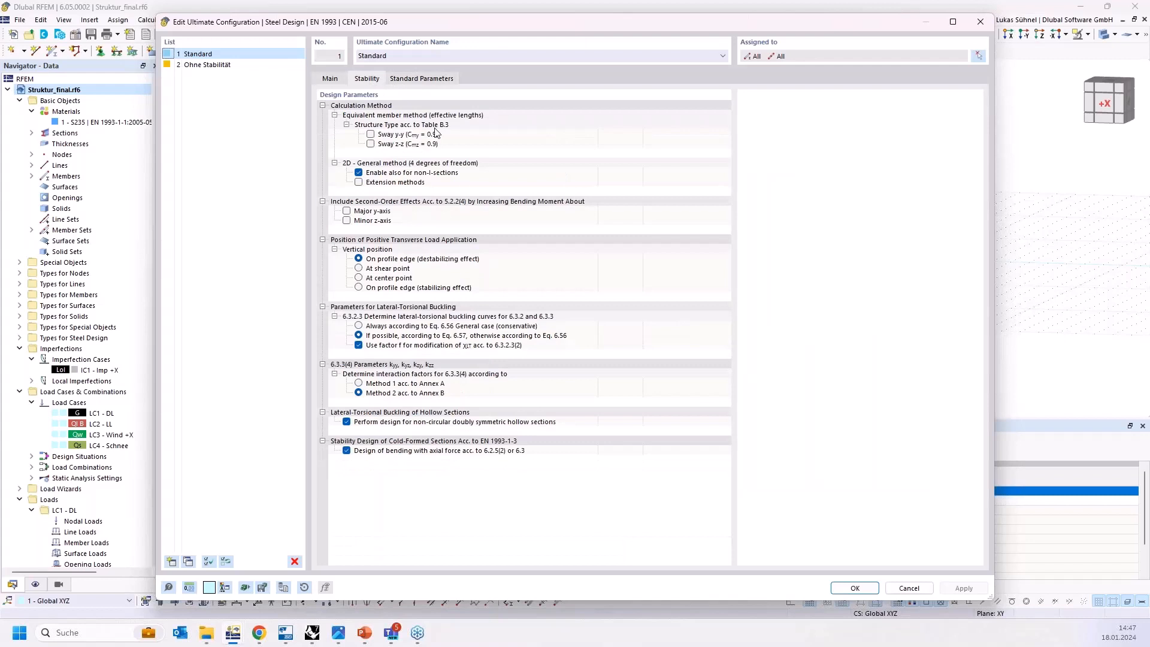
{"action": "left_click", "coordinate": [903, 590]}
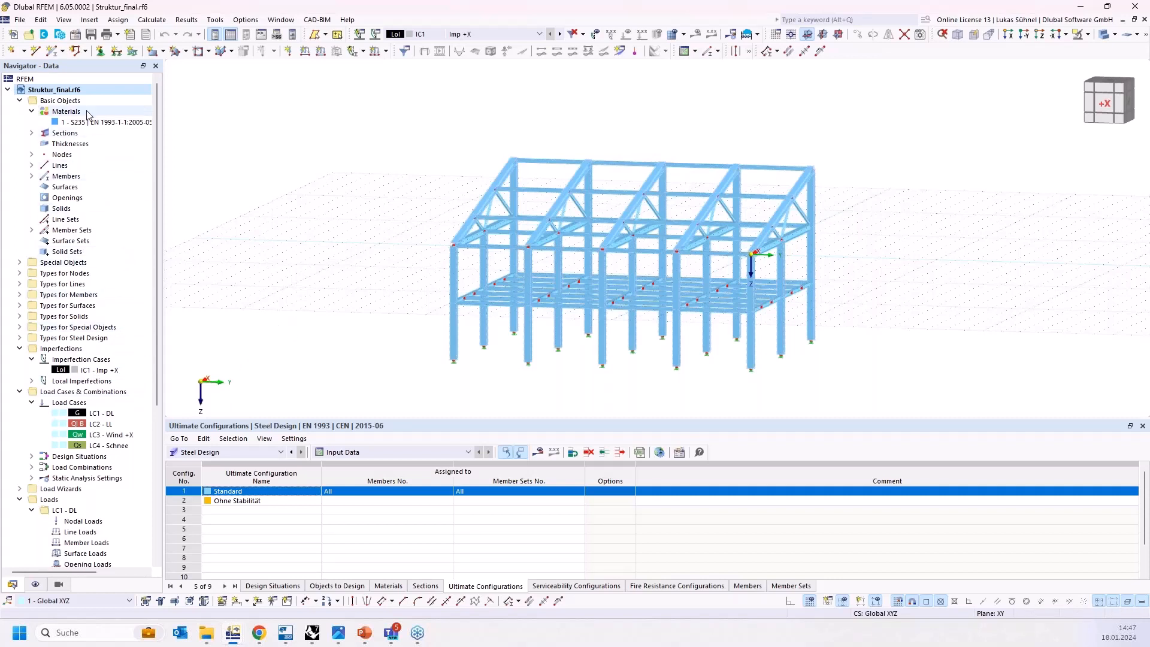
Expand the types for steel design and open the design types of a truss diagonal member.
{"action": "right_click", "coordinate": [77, 89]}
{"action": "left_click", "coordinate": [424, 129]}
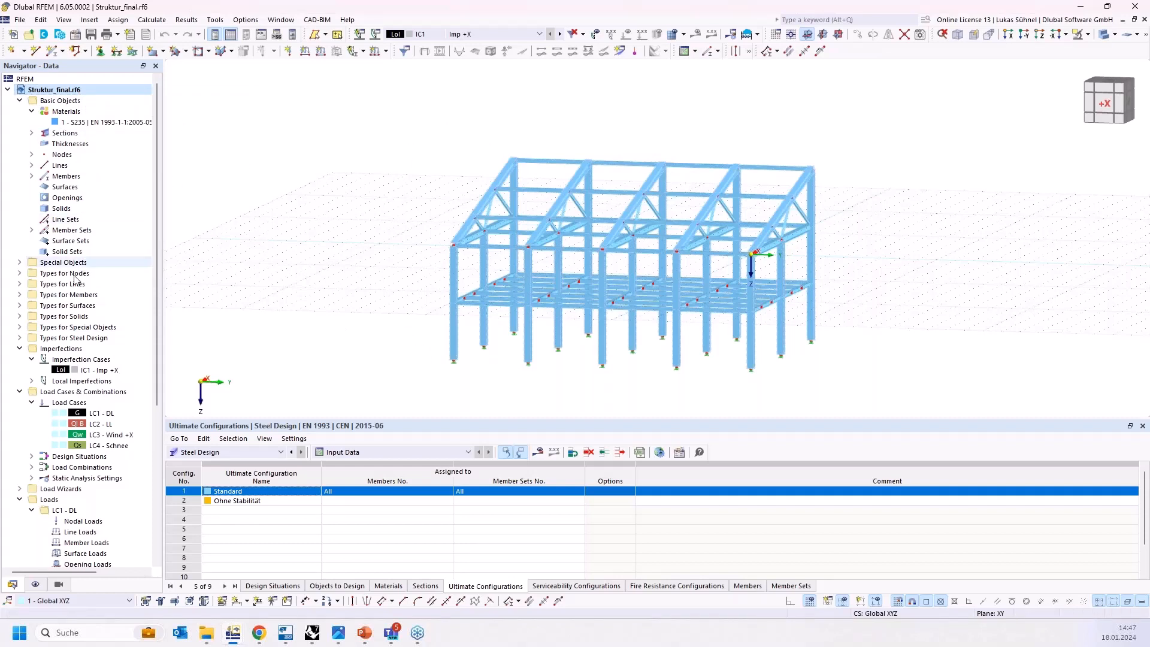
{"action": "left_click", "coordinate": [20, 337]}
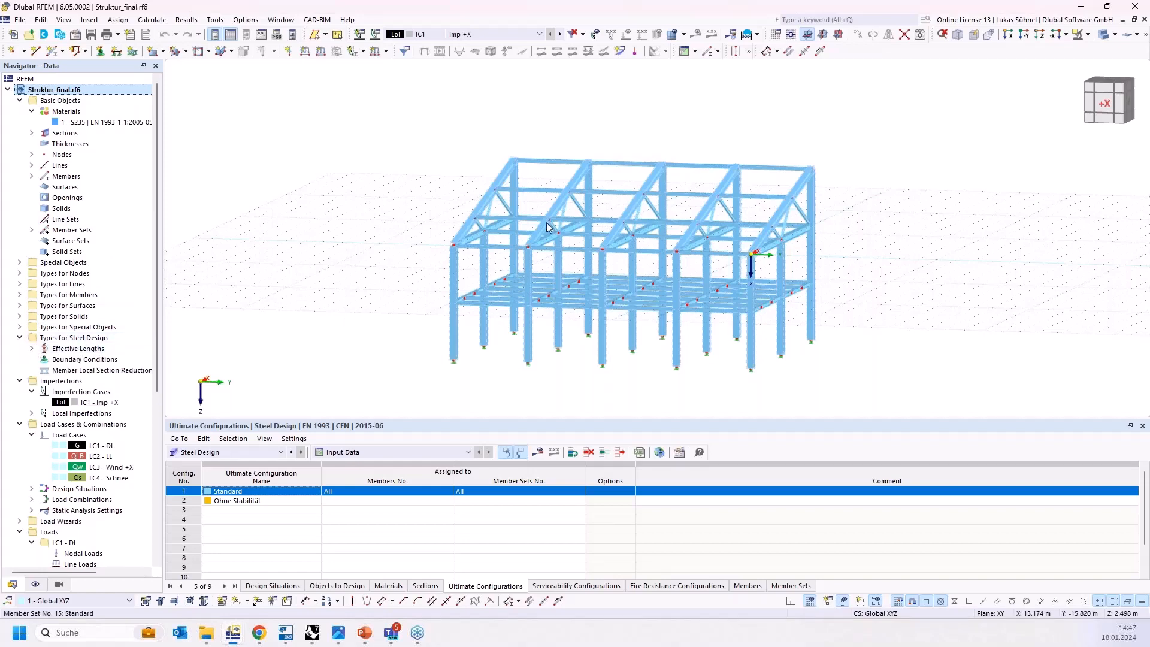
{"action": "scroll", "coordinate": [789, 229], "scroll_direction": "up", "scroll_amount": 3}
{"action": "scroll", "coordinate": [789, 228], "scroll_direction": "up", "scroll_amount": 3}
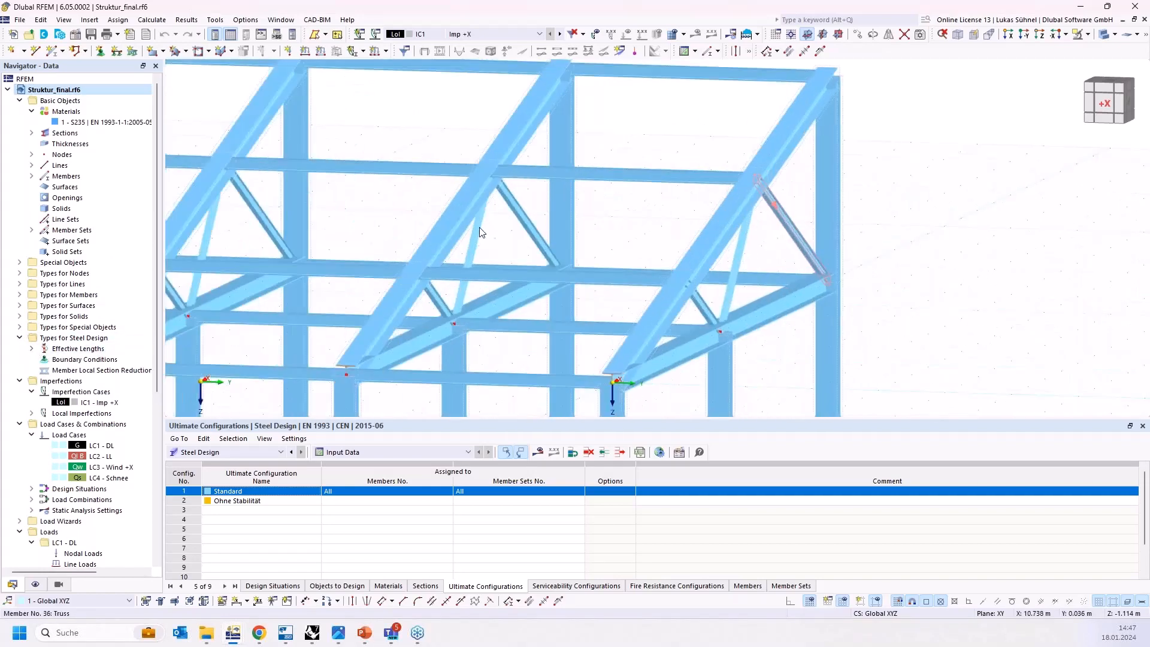
{"action": "double_click", "coordinate": [479, 232]}
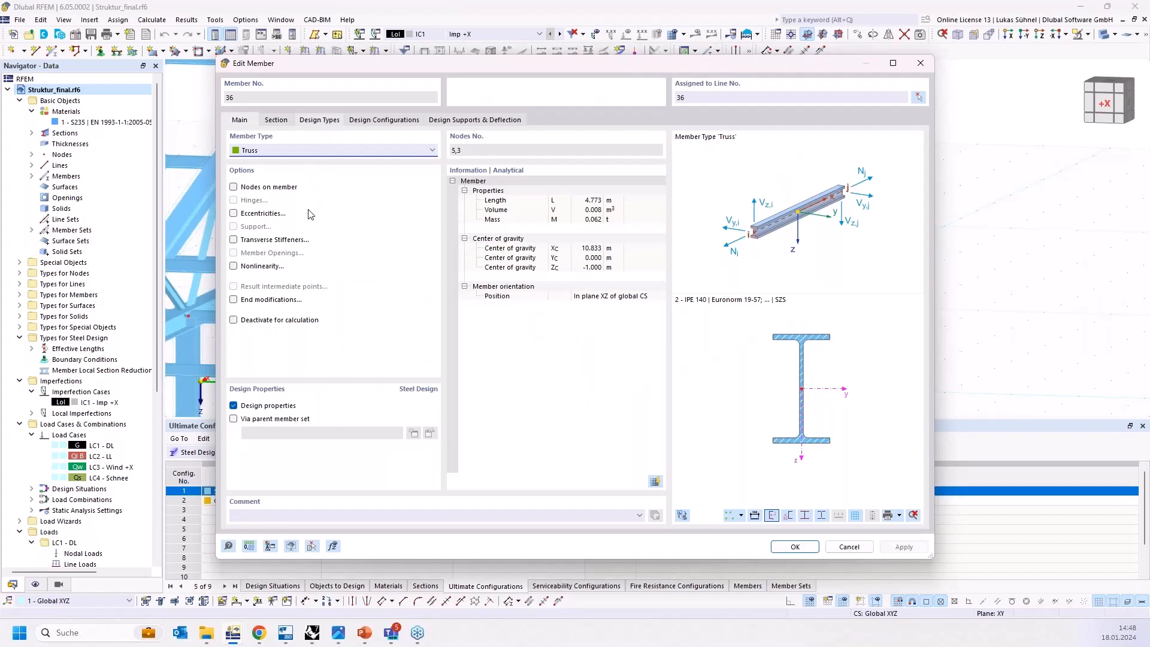
{"action": "left_click", "coordinate": [319, 120]}
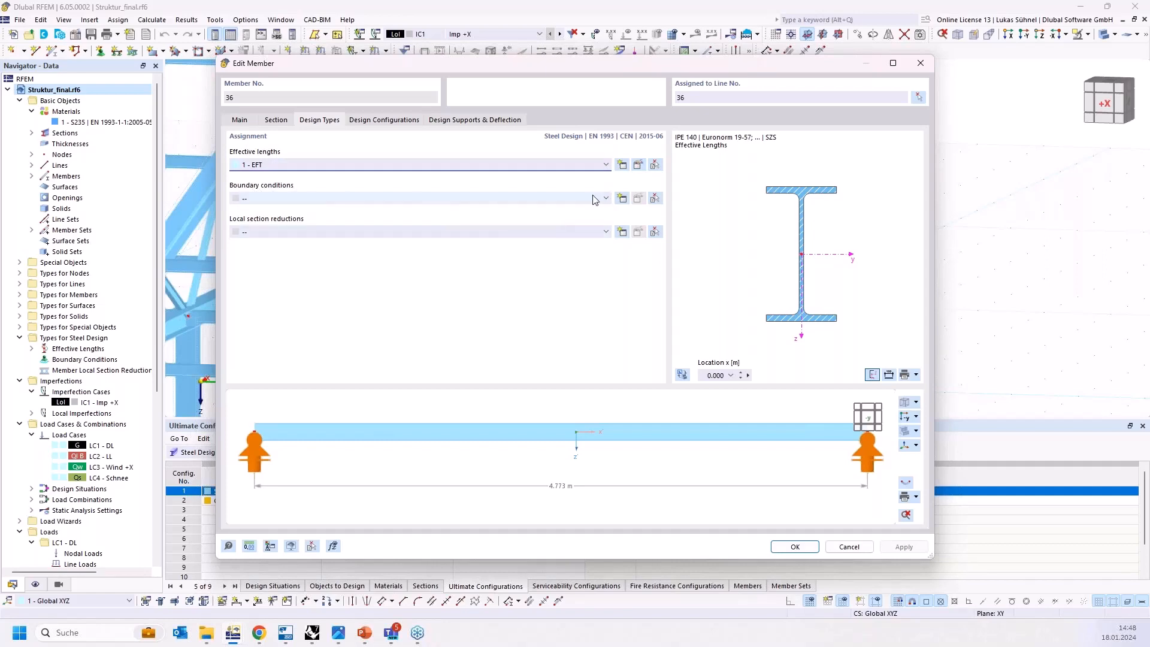
Inspect the member's EFT effective lengths, including the nodal supports and the absolute values option, leaving that option off.
{"action": "left_click", "coordinate": [638, 168]}
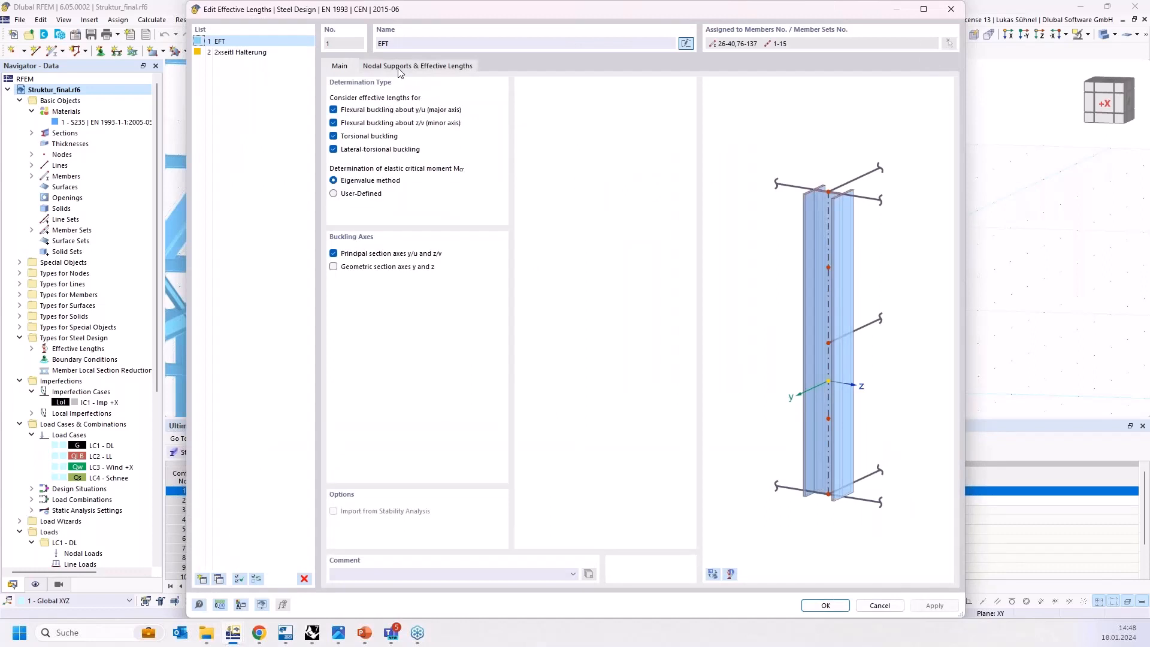
{"action": "left_click", "coordinate": [400, 66]}
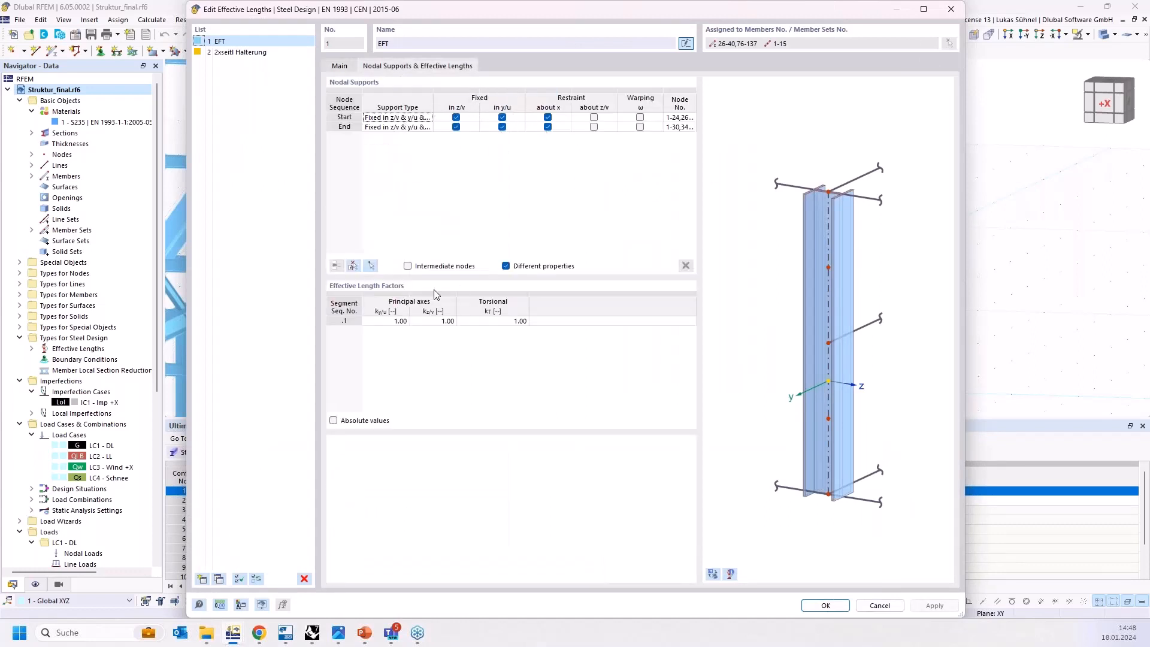
{"action": "left_click", "coordinate": [333, 420]}
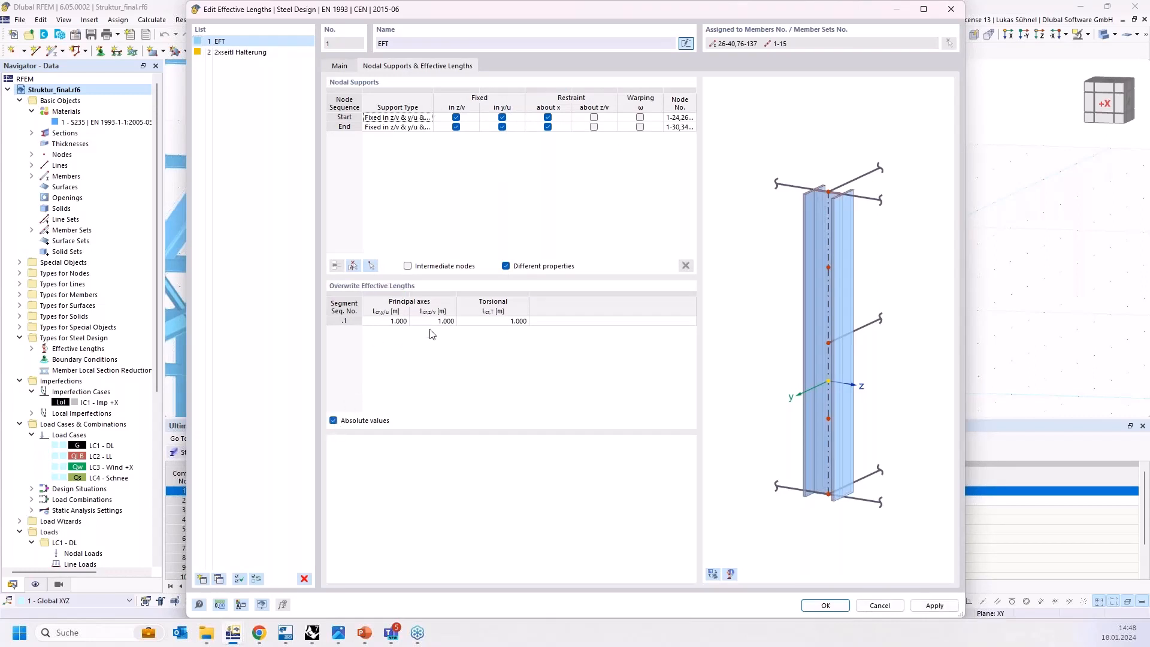
{"action": "left_click", "coordinate": [334, 421]}
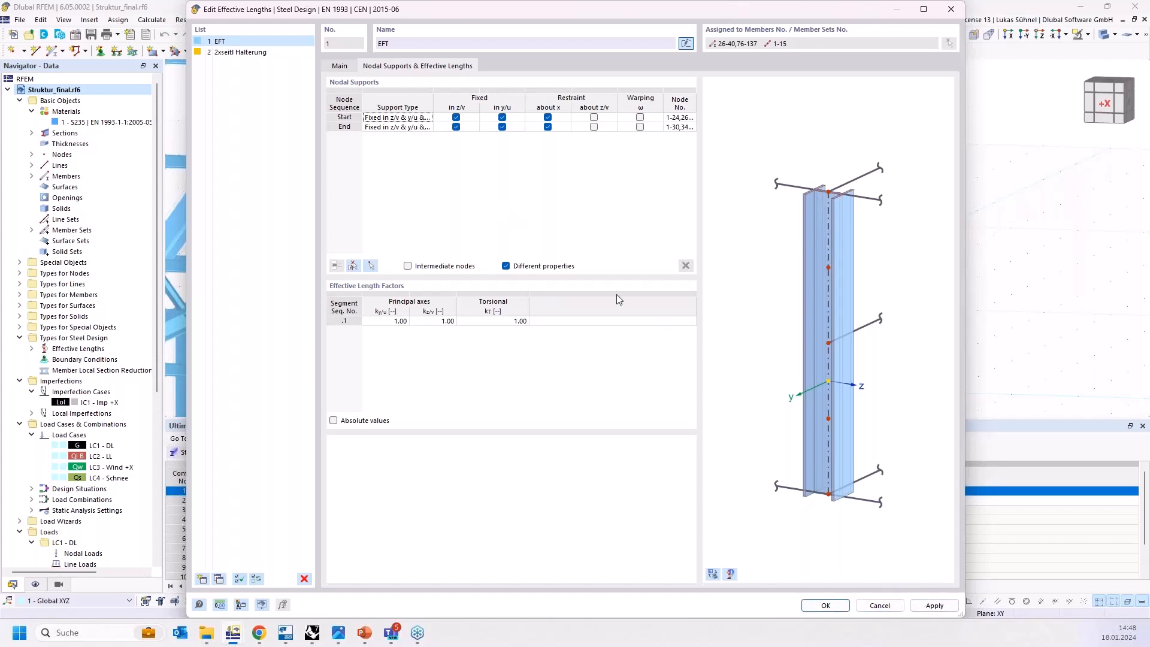
{"action": "left_click", "coordinate": [351, 67]}
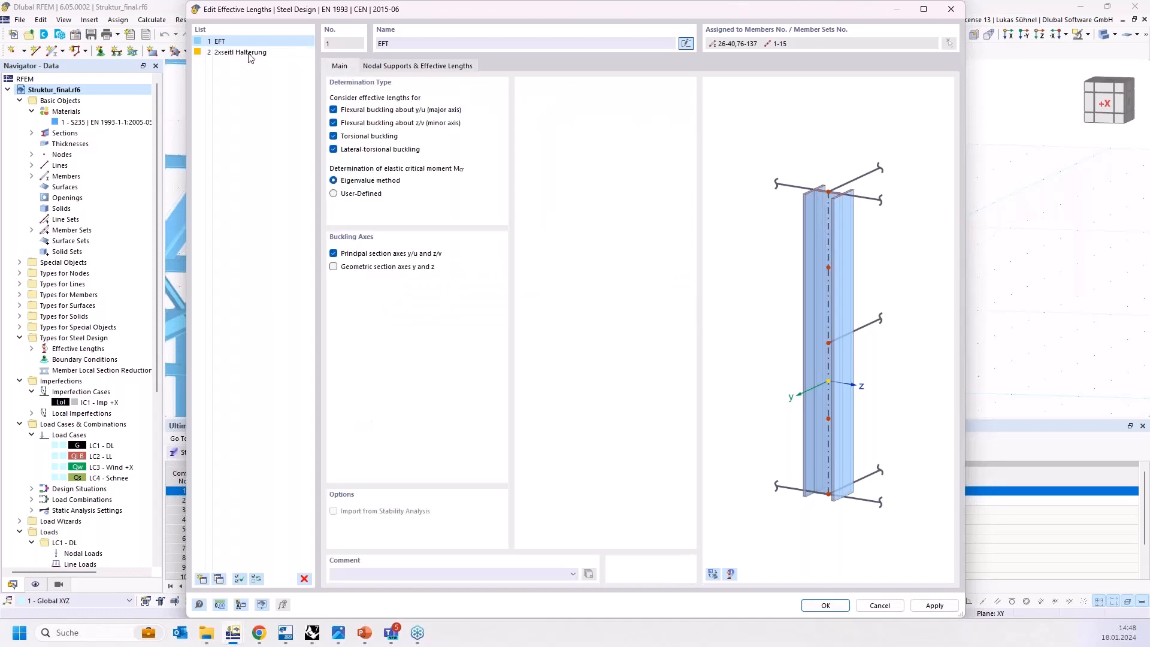
Review the nodal supports of the 2xseitl Halterung effective lengths and cancel out of the effective lengths and member settings.
{"action": "left_click", "coordinate": [228, 52]}
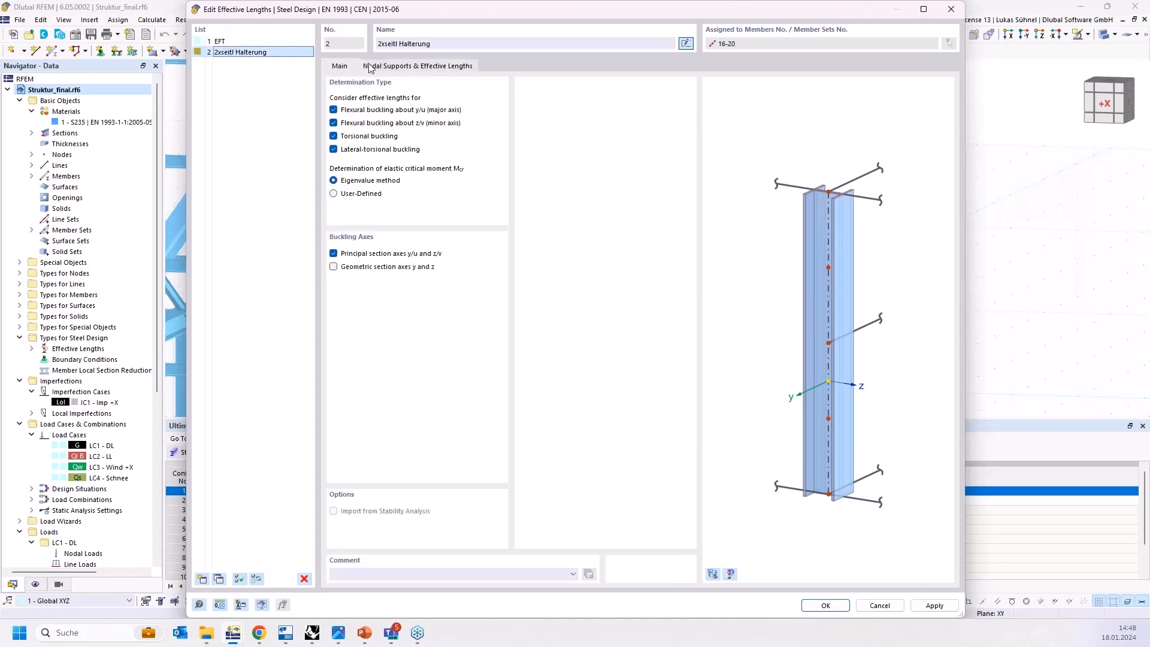
{"action": "left_click", "coordinate": [375, 67]}
{"action": "left_click", "coordinate": [879, 606]}
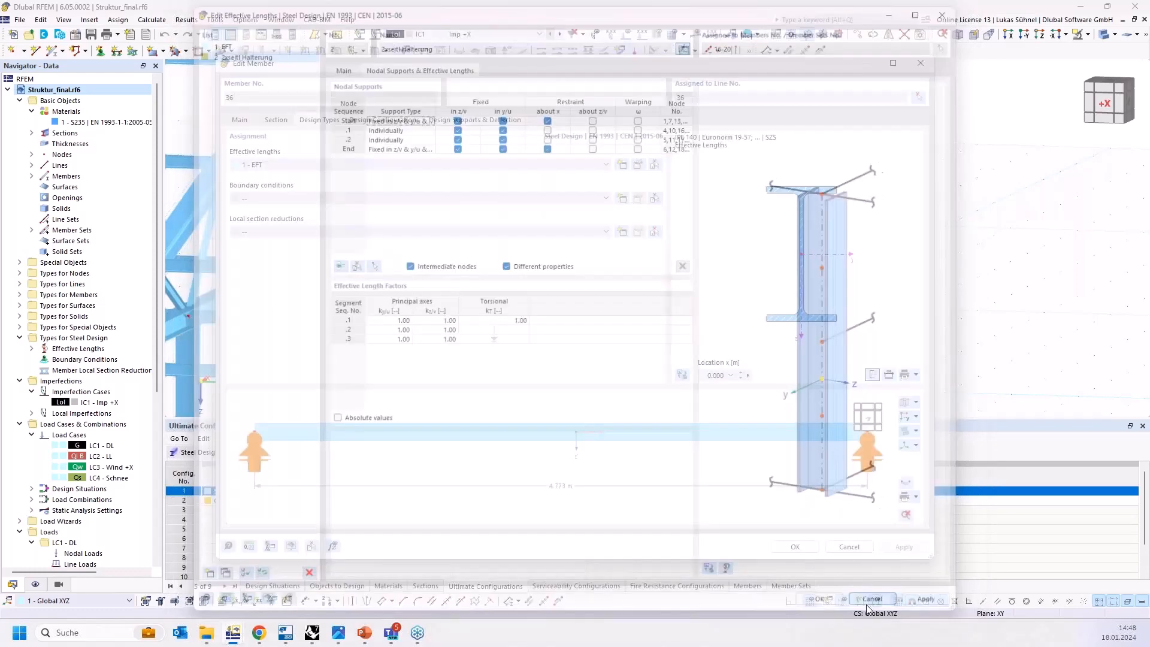
{"action": "left_click", "coordinate": [848, 546]}
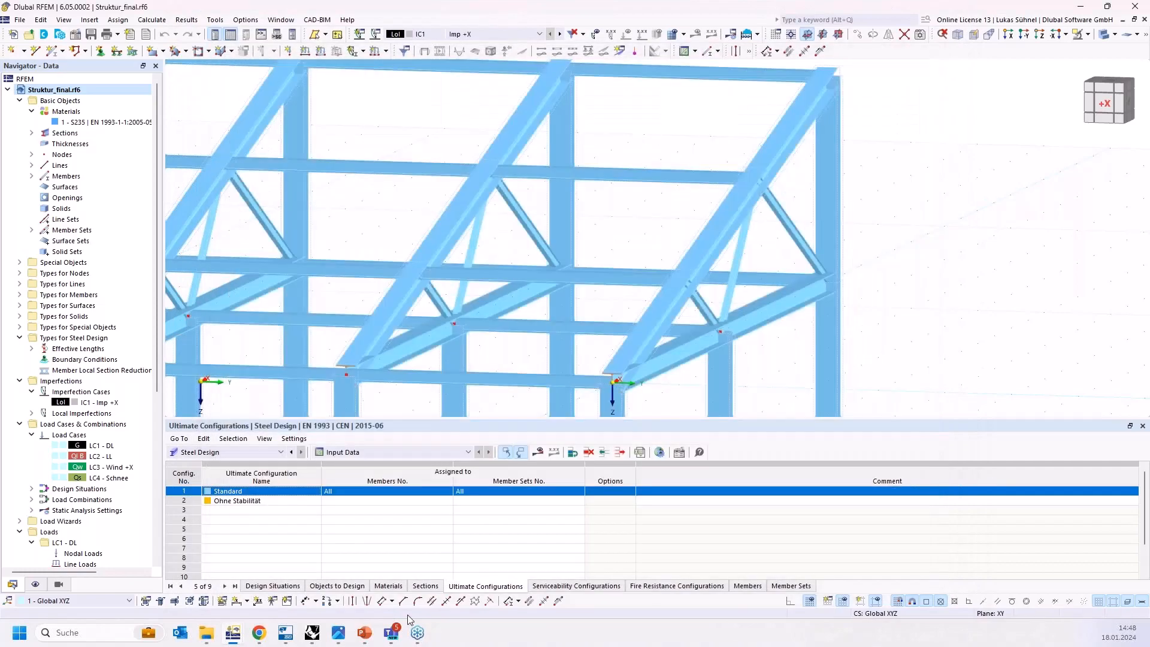
Switch to Grasshopper and remove the number slider beside the Truss UG/LG component's steel design inputs.
{"action": "left_click", "coordinate": [313, 631]}
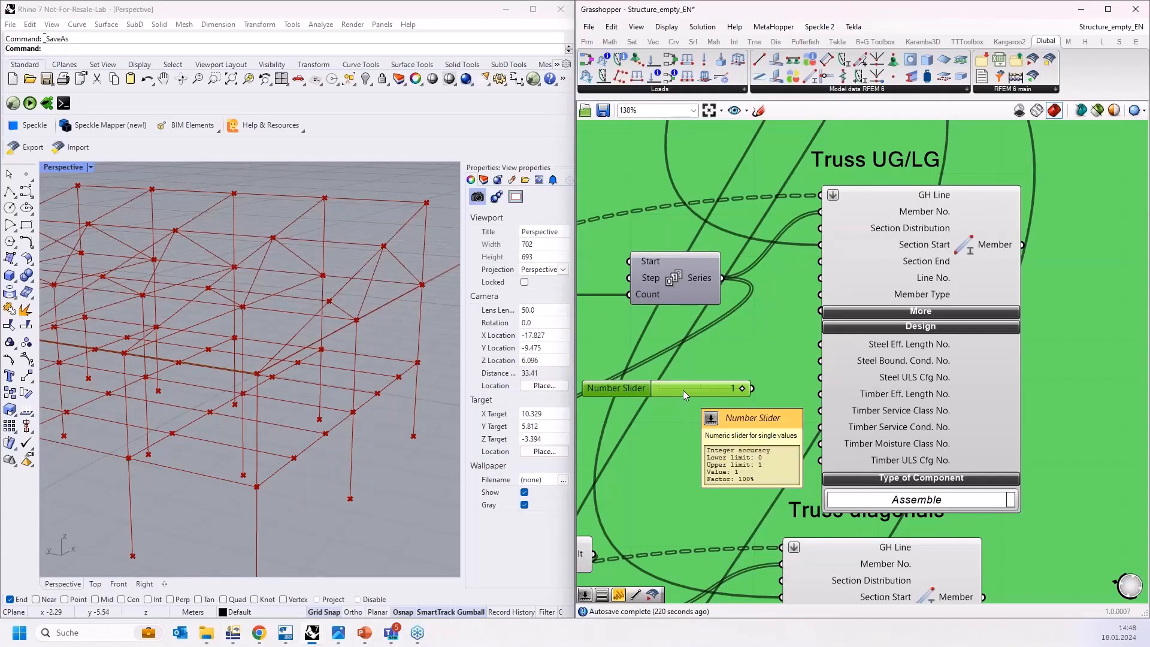
{"action": "left_click_drag", "start_coordinate": [687, 392], "coordinate": [796, 355]}
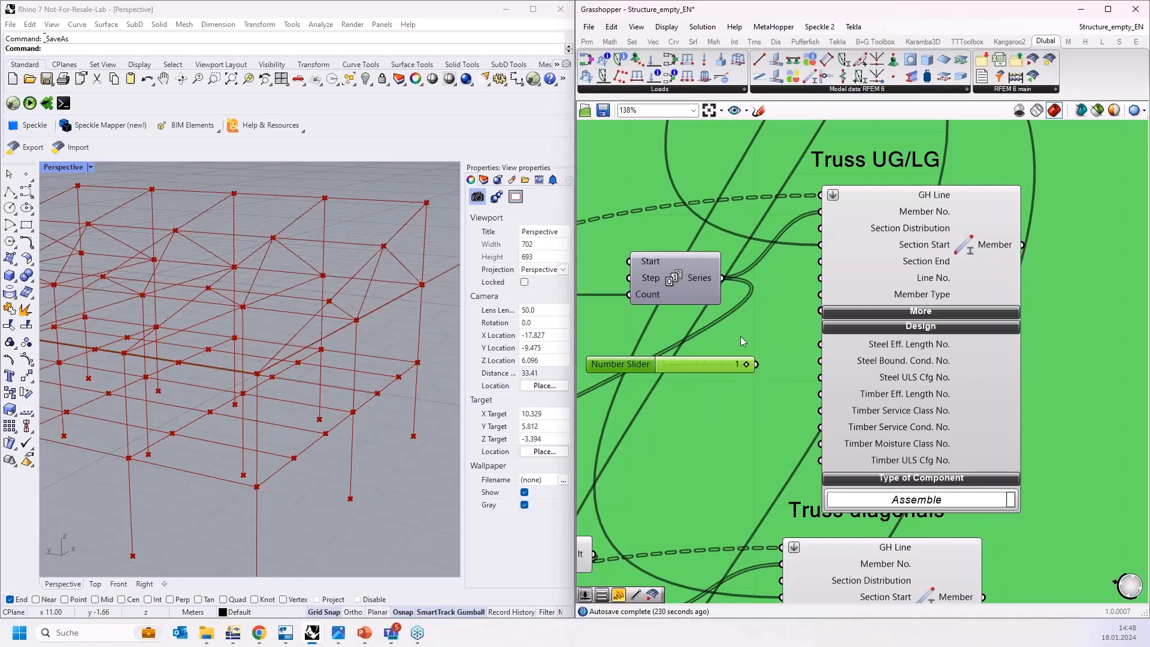
{"action": "scroll", "coordinate": [743, 341], "scroll_direction": "down", "scroll_amount": 3}
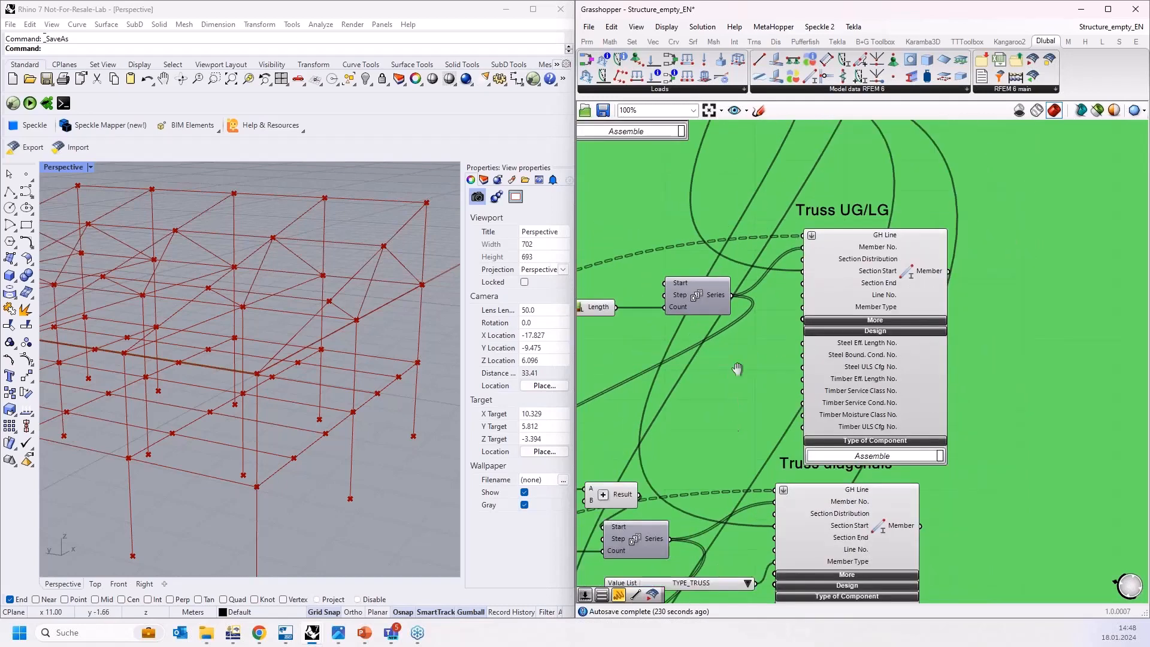
Move the Truss diagonals member component away from its input components and expand its Design inputs.
{"action": "scroll", "coordinate": [783, 485], "scroll_direction": "up", "scroll_amount": 3}
{"action": "right_click_drag", "start_coordinate": [814, 528], "coordinate": [828, 332]}
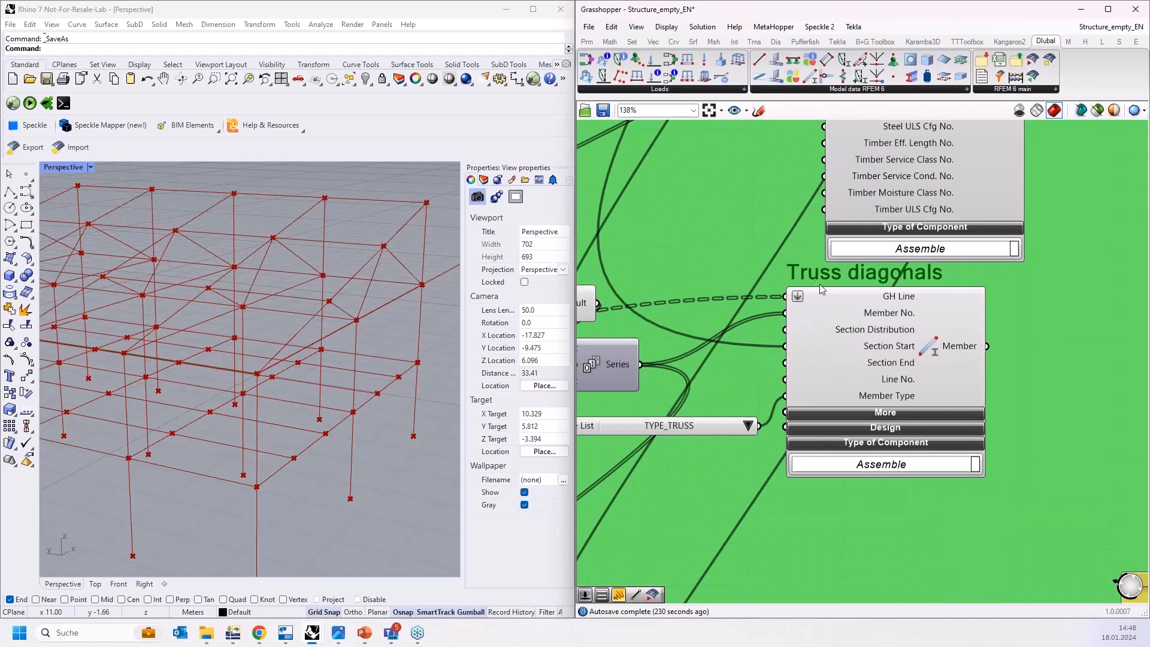
{"action": "left_click_drag", "start_coordinate": [838, 334], "coordinate": [892, 367]}
{"action": "left_click", "coordinate": [901, 439]}
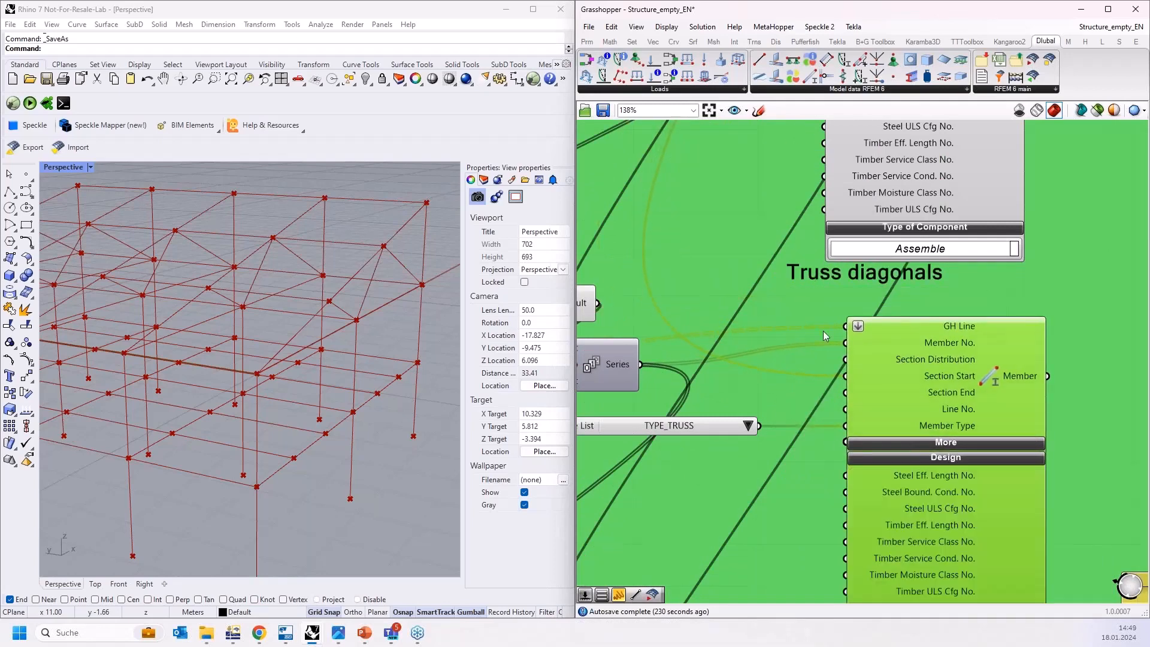
Add a number slider with the value 1 and connect it to Truss diagonals' Steel Eff. Length No. and Steel ULS Cfg No.
{"action": "scroll", "coordinate": [777, 292], "scroll_direction": "down", "scroll_amount": 2}
{"action": "double_click", "coordinate": [722, 409]}
{"action": "type", "text": "1"}
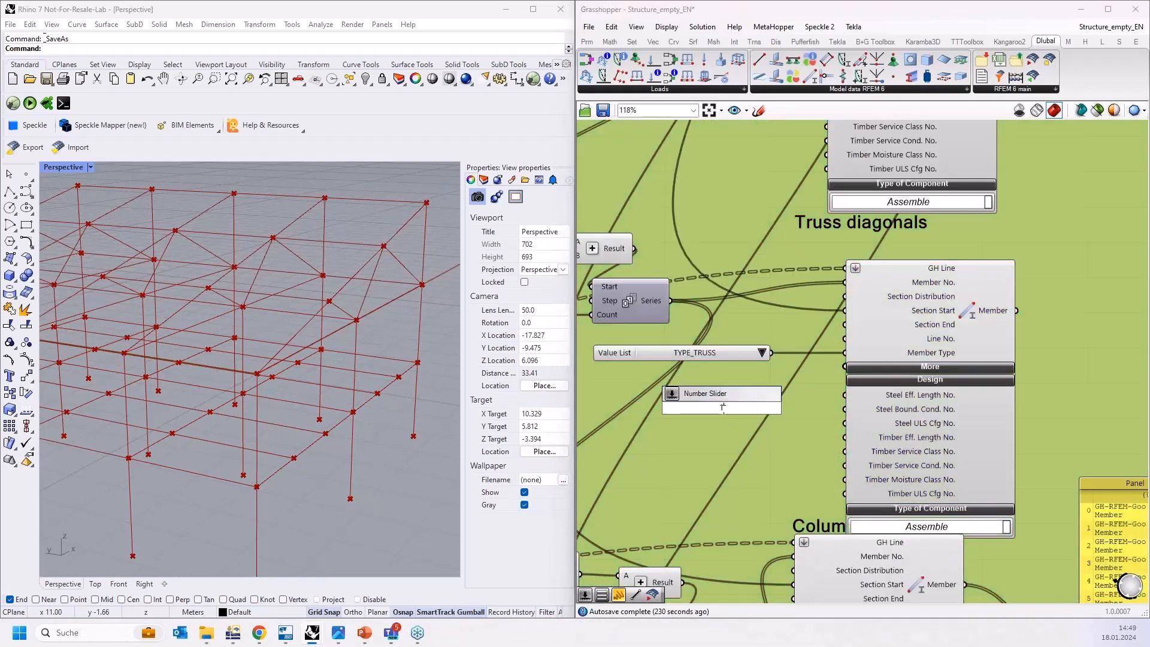
{"action": "key", "text": "Return"}
{"action": "left_click_drag", "start_coordinate": [795, 407], "coordinate": [843, 423]}
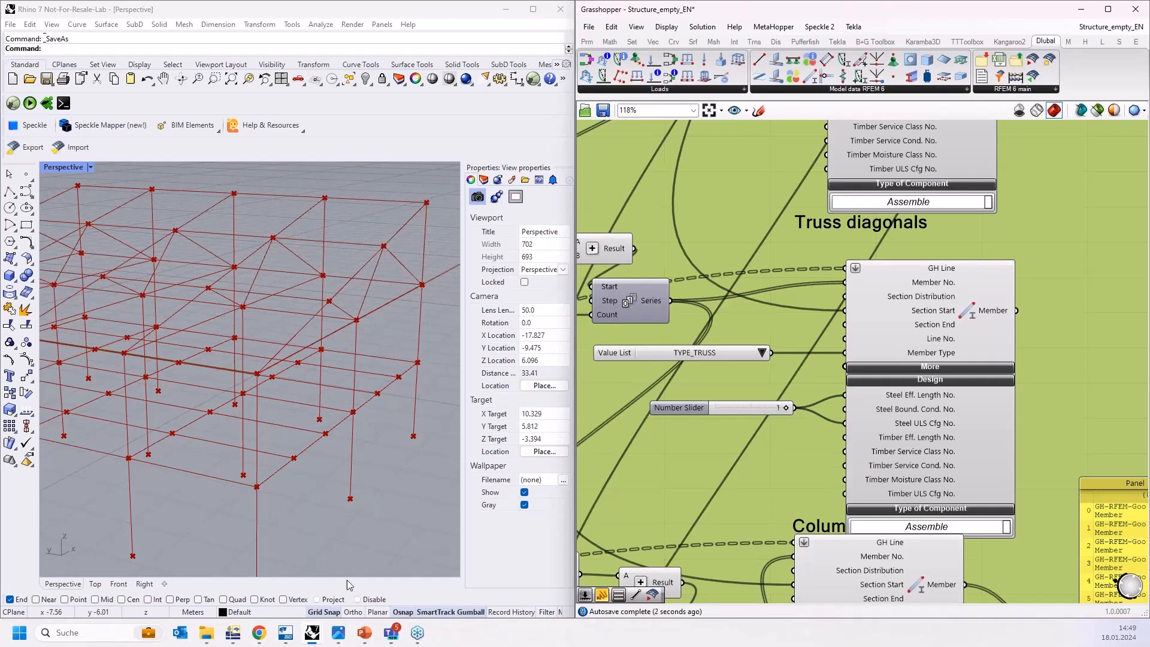
Switch to RFEM, review the nodal supports of the EFT effective lengths, close them without changes, and return to Grasshopper.
{"action": "left_click", "coordinate": [233, 632]}
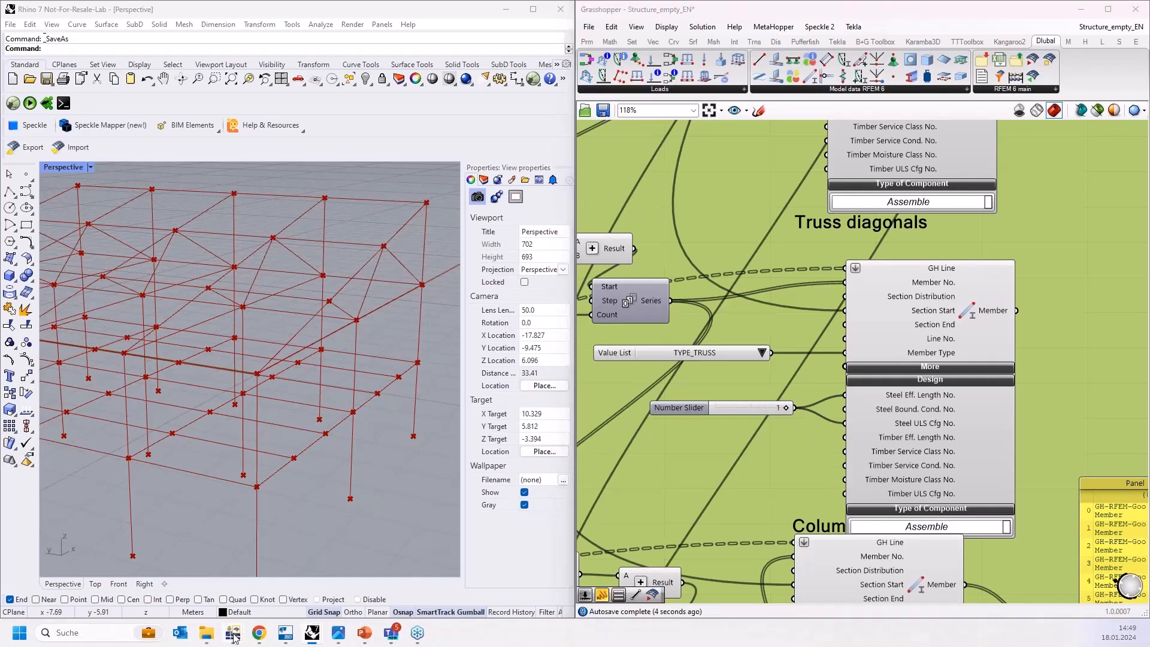
{"action": "left_click", "coordinate": [31, 348]}
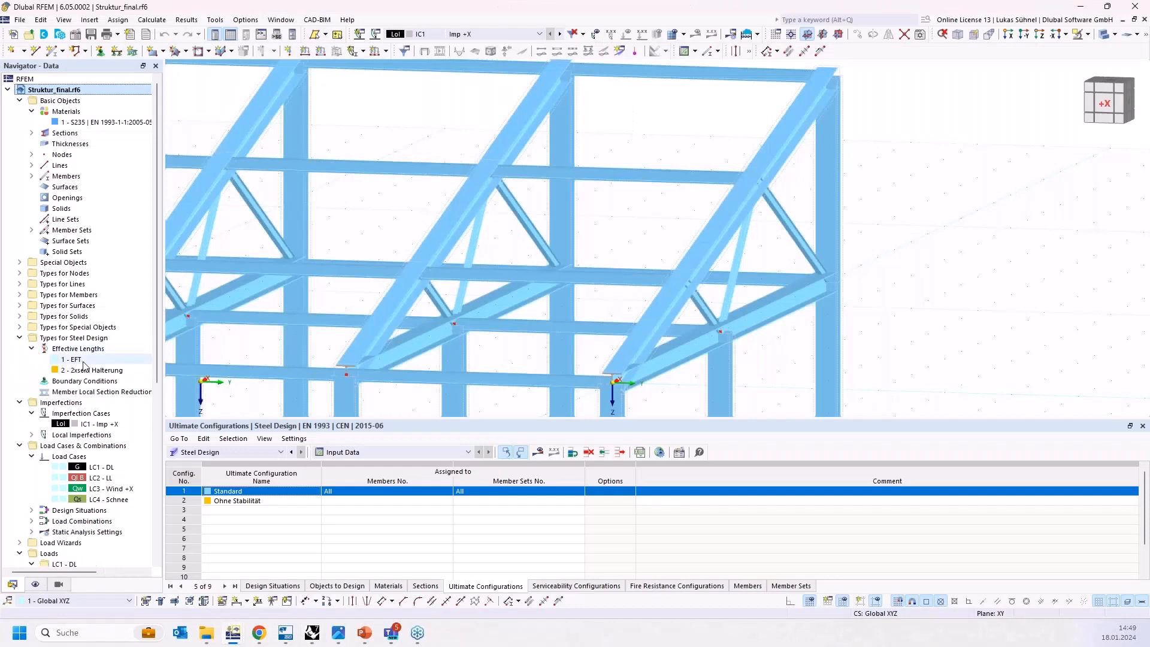
{"action": "double_click", "coordinate": [70, 359]}
{"action": "left_click", "coordinate": [430, 67]}
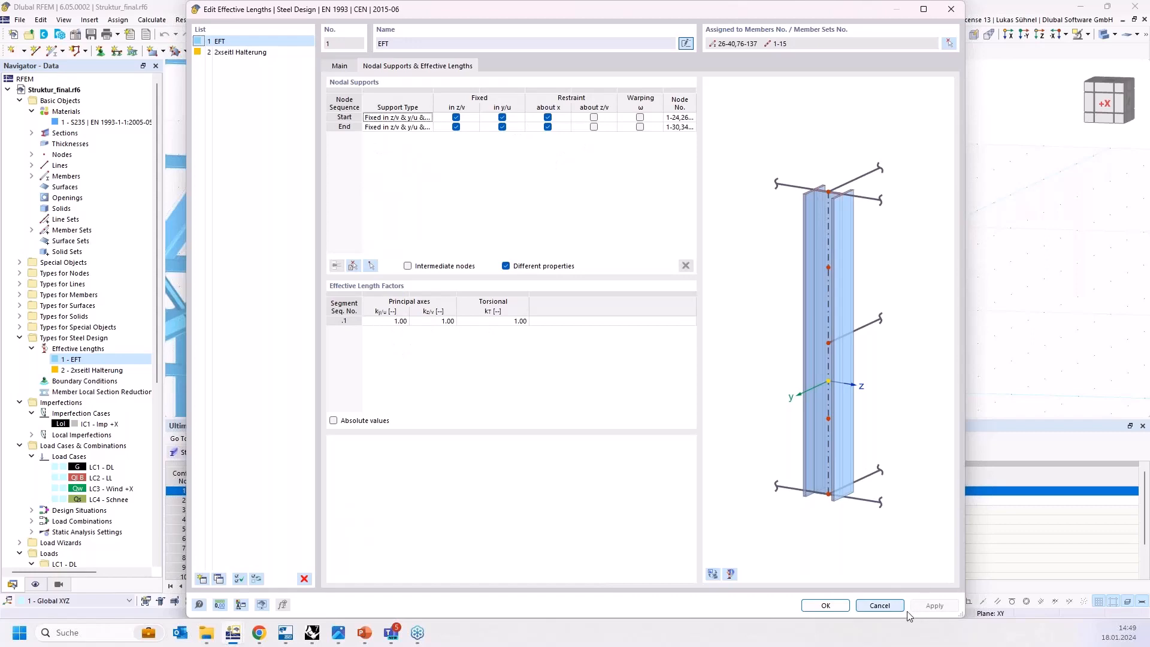
{"action": "left_click", "coordinate": [886, 606]}
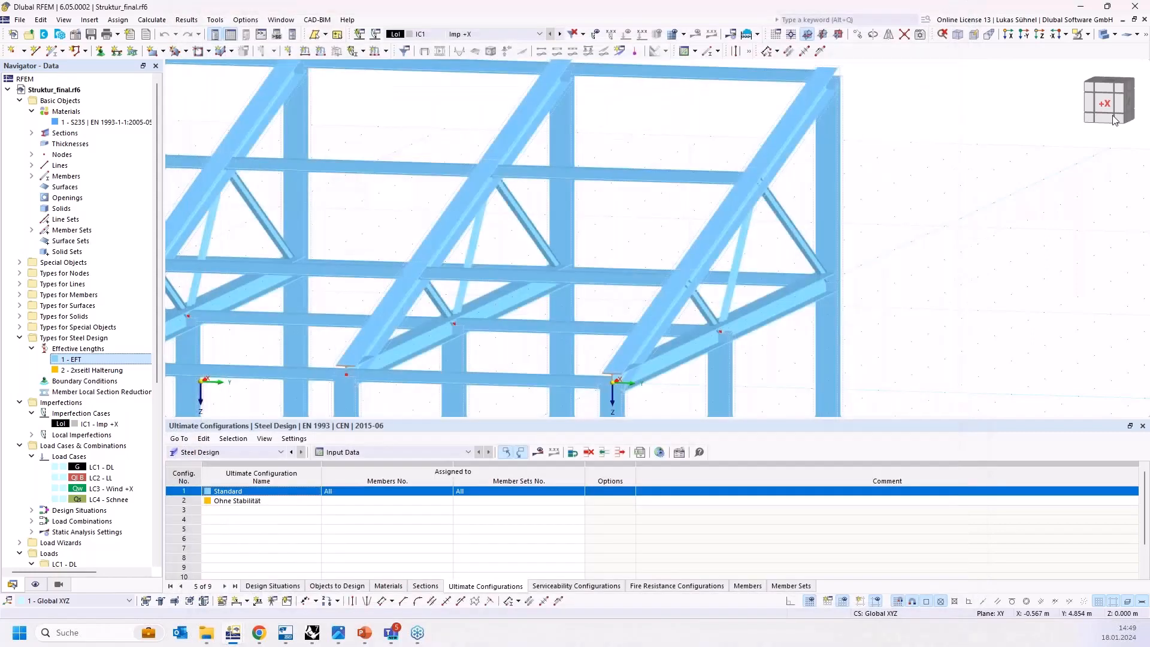
{"action": "left_click", "coordinate": [1080, 8]}
Move the Series component feeding the Columns member component farther away from its inputs to make room.
{"action": "scroll", "coordinate": [712, 303], "scroll_direction": "down", "scroll_amount": 2}
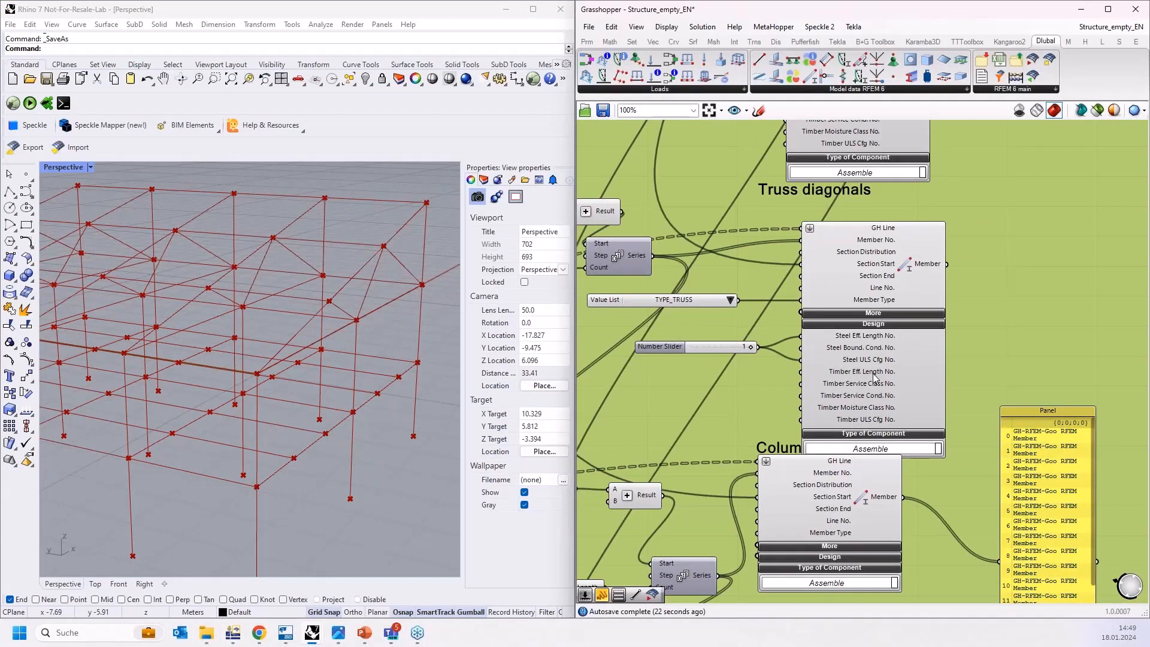
{"action": "left_click", "coordinate": [855, 379]}
{"action": "scroll", "coordinate": [912, 337], "scroll_direction": "down", "scroll_amount": 3}
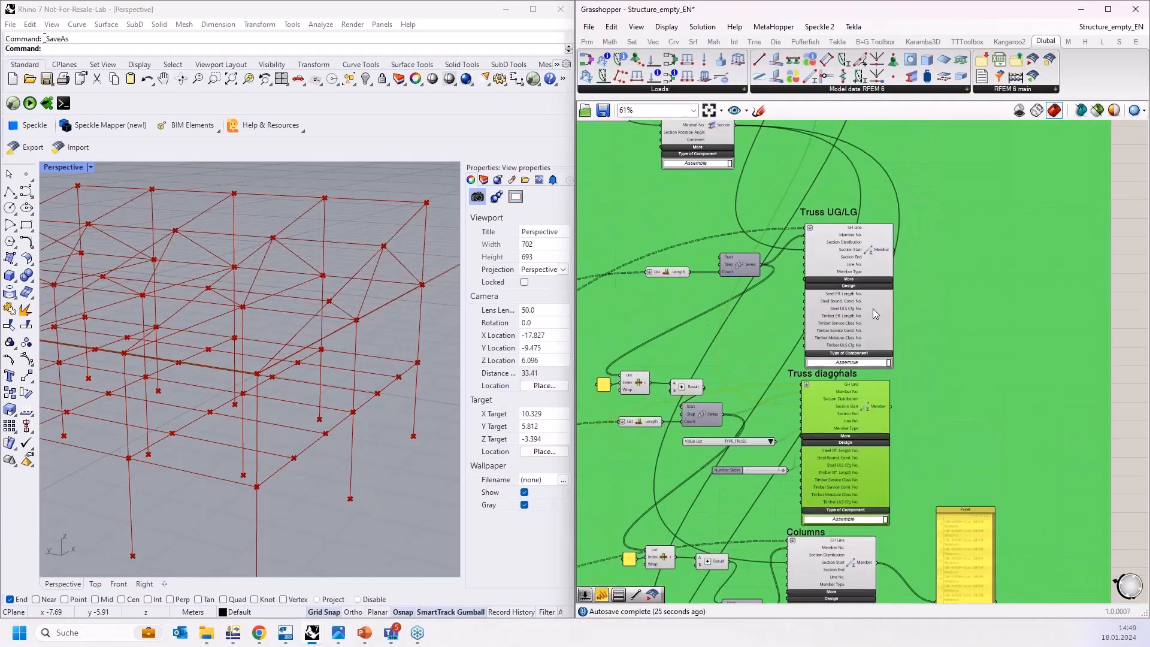
{"action": "left_click", "coordinate": [853, 303]}
{"action": "right_click_drag", "start_coordinate": [920, 380], "coordinate": [917, 242]}
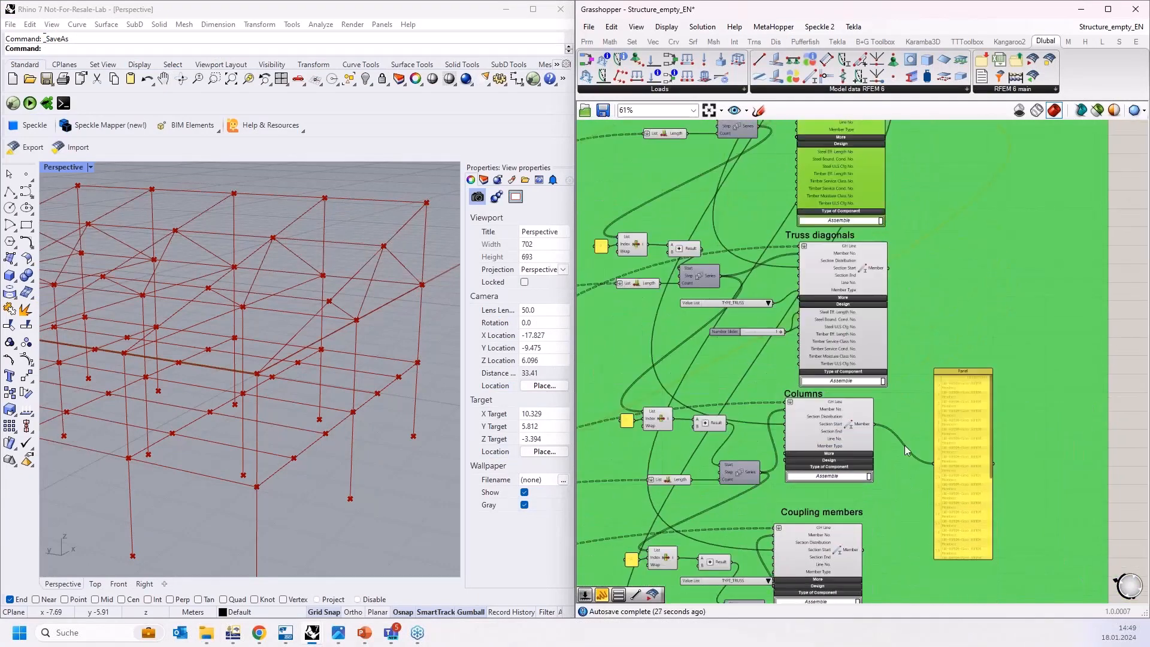
{"action": "right_click_drag", "start_coordinate": [892, 458], "coordinate": [882, 332]}
{"action": "scroll", "coordinate": [829, 294], "scroll_direction": "up", "scroll_amount": 3}
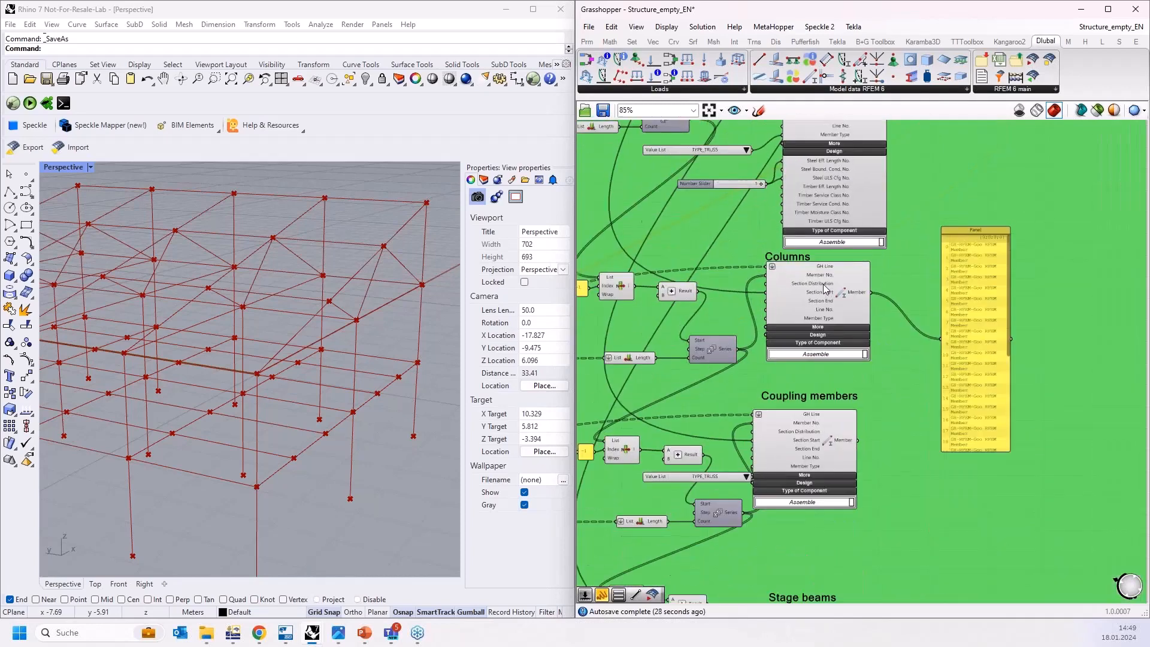
{"action": "scroll", "coordinate": [925, 304], "scroll_direction": "down", "scroll_amount": 1}
{"action": "right_click_drag", "start_coordinate": [932, 339], "coordinate": [976, 314]}
{"action": "left_click", "coordinate": [713, 360]}
{"action": "left_click_drag", "start_coordinate": [713, 359], "coordinate": [676, 335]}
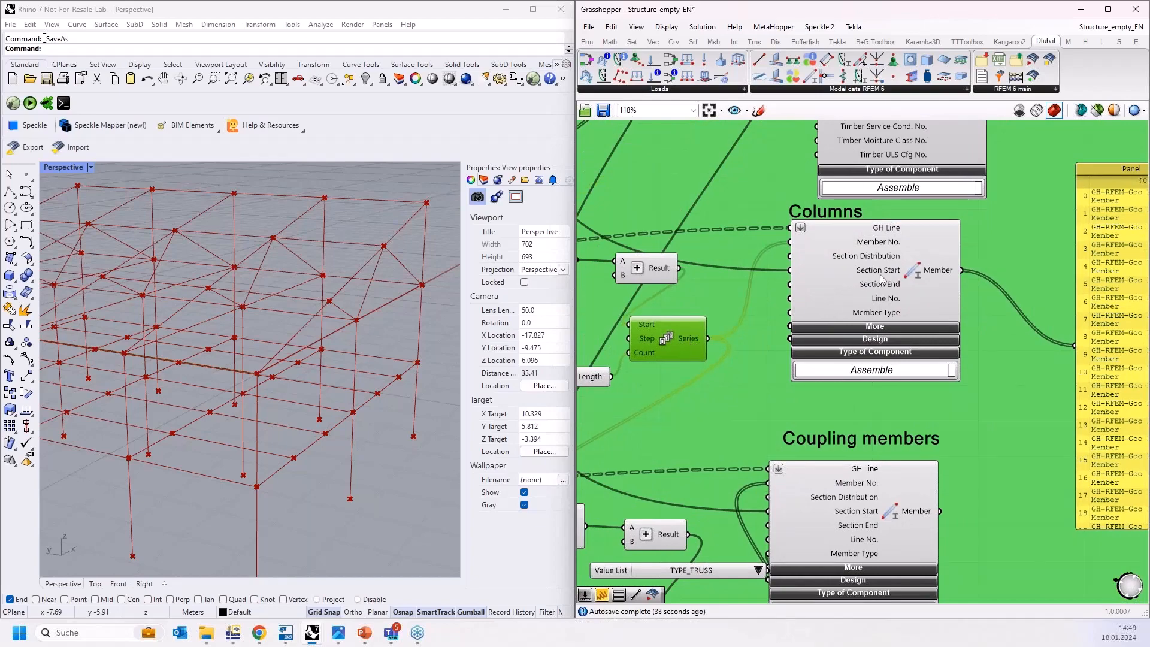
{"action": "left_click_drag", "start_coordinate": [875, 299], "coordinate": [871, 306]}
Move the Coupling members component away from its input components and expand its Design inputs.
{"action": "scroll", "coordinate": [871, 308], "scroll_direction": "down", "scroll_amount": 5}
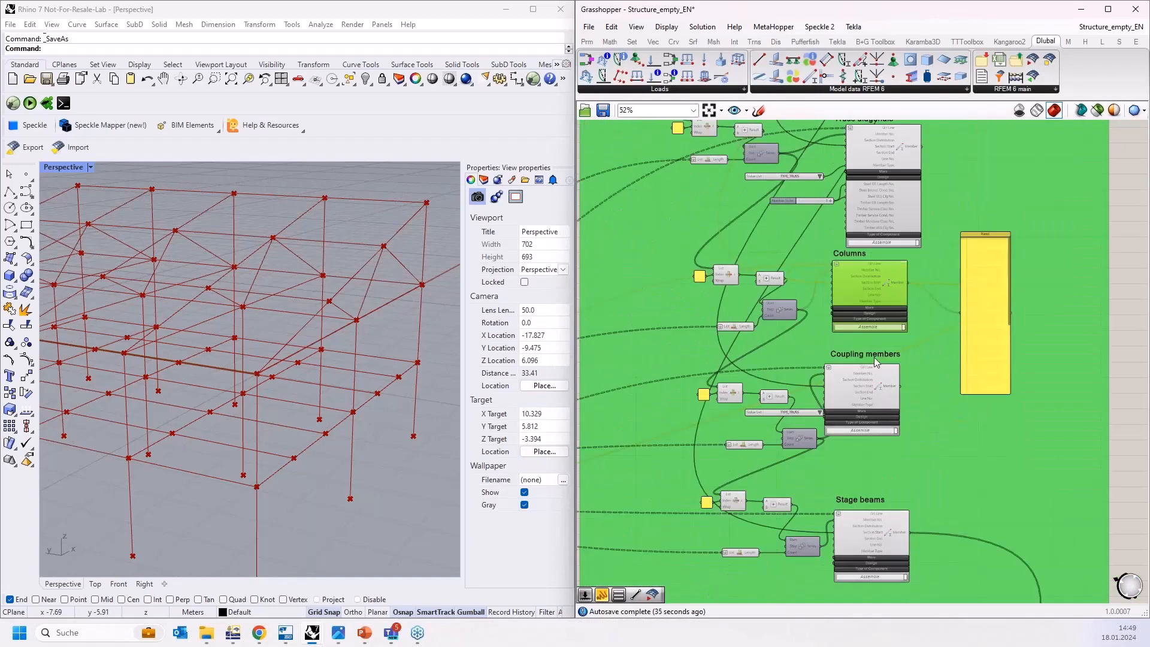
{"action": "scroll", "coordinate": [874, 358], "scroll_direction": "up", "scroll_amount": 2}
{"action": "right_click_drag", "start_coordinate": [938, 419], "coordinate": [953, 342]}
{"action": "scroll", "coordinate": [884, 344], "scroll_direction": "up", "scroll_amount": 2}
{"action": "left_click_drag", "start_coordinate": [885, 322], "coordinate": [945, 334]}
{"action": "left_click", "coordinate": [921, 389]}
{"action": "right_click_drag", "start_coordinate": [739, 523], "coordinate": [730, 440]}
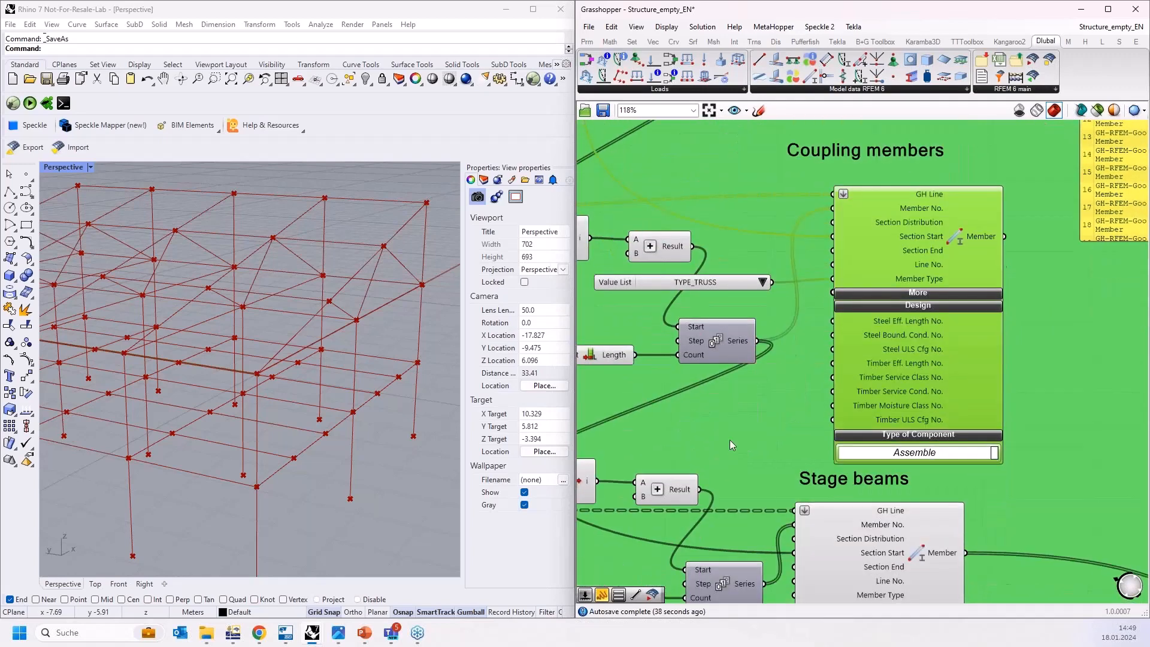
Add a number slider with the value 1 and connect it to Coupling members' Steel Eff. Length No. and Steel ULS Cfg No.
{"action": "double_click", "coordinate": [730, 439]}
{"action": "type", "text": "1"}
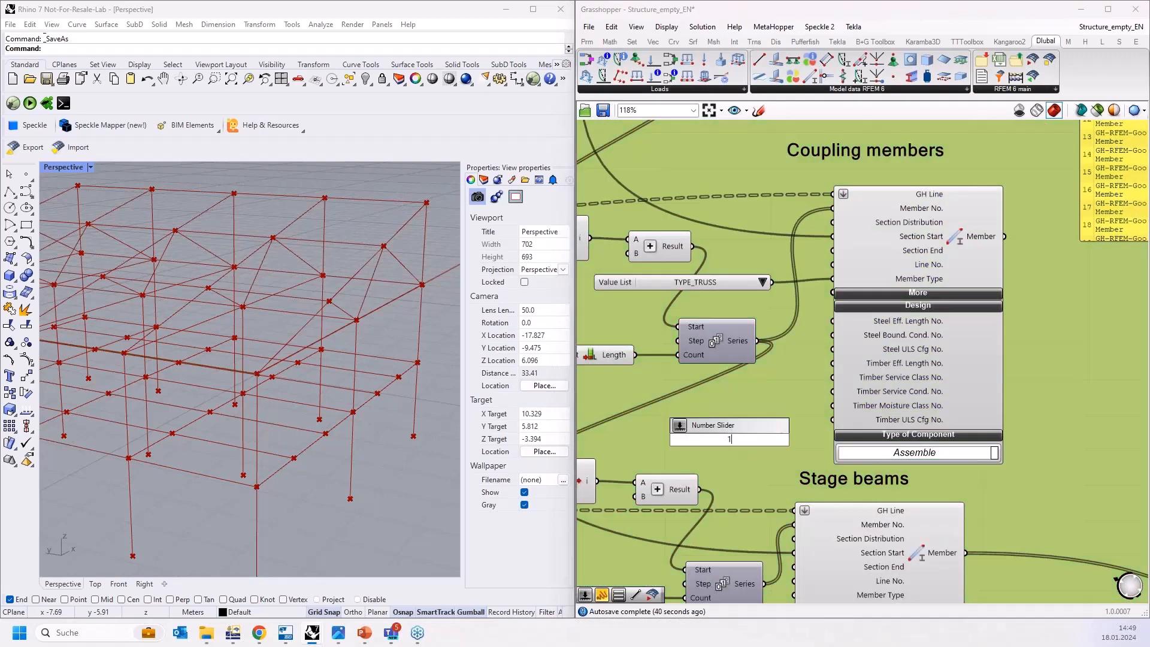
{"action": "key", "text": "Return"}
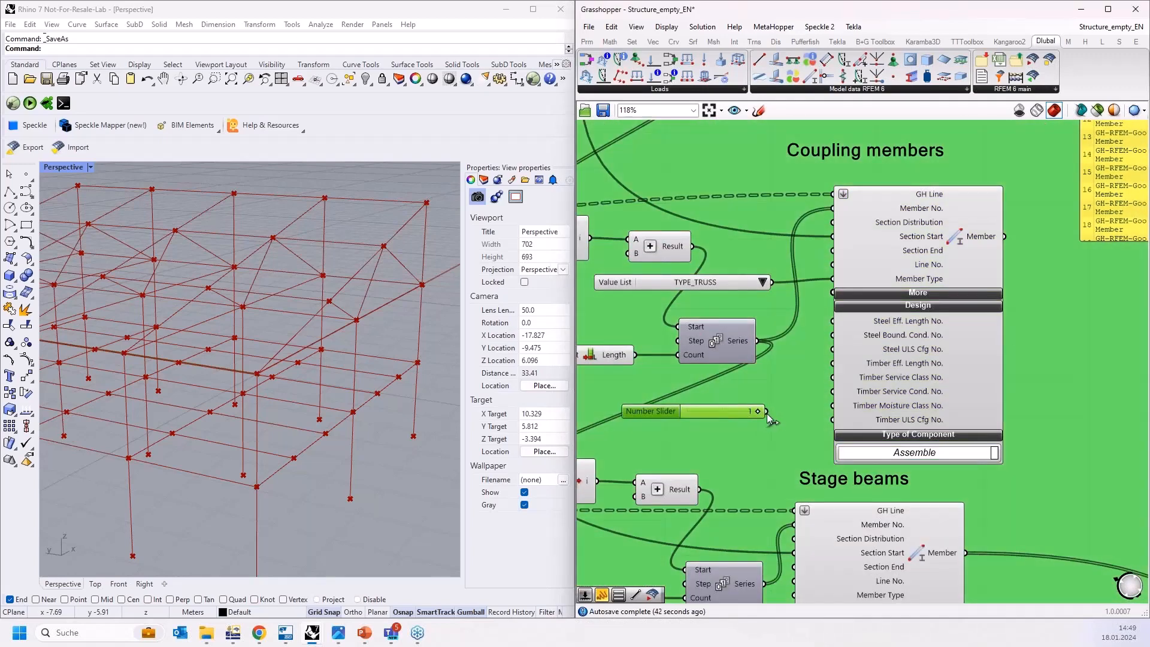
{"action": "left_click_drag", "start_coordinate": [767, 411], "coordinate": [832, 322]}
{"action": "left_click_drag", "start_coordinate": [767, 412], "coordinate": [829, 357]}
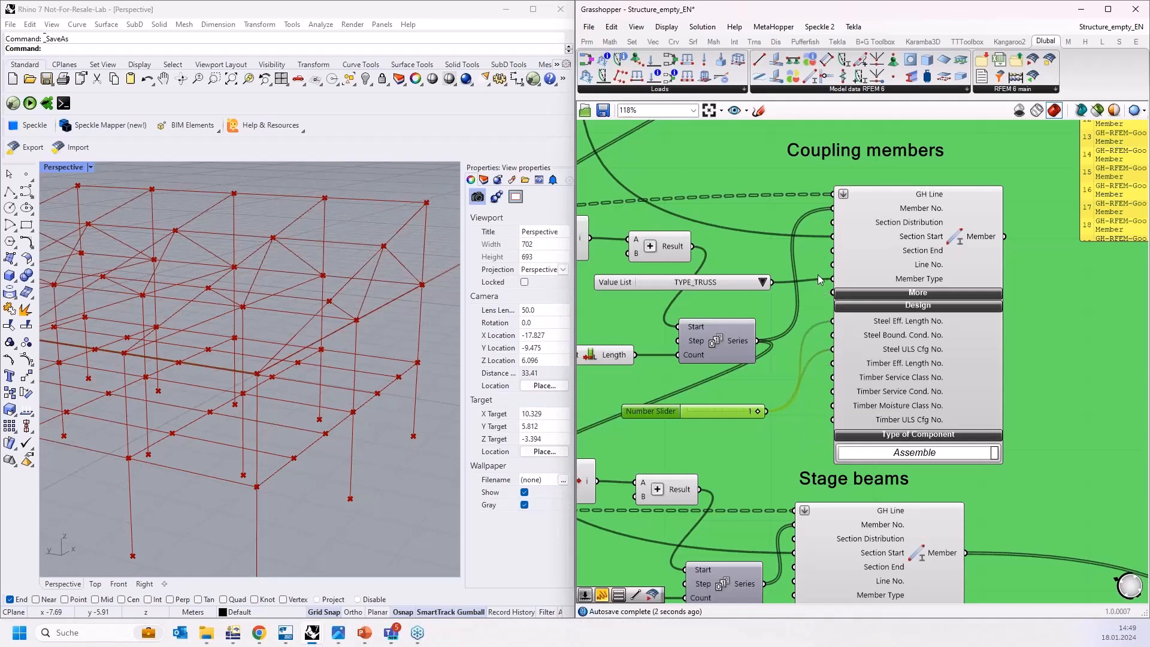
Move the Stage beams member component farther away from its input components to make room.
{"action": "right_click_drag", "start_coordinate": [773, 440], "coordinate": [782, 242]}
{"action": "scroll", "coordinate": [782, 241], "scroll_direction": "down", "scroll_amount": 1}
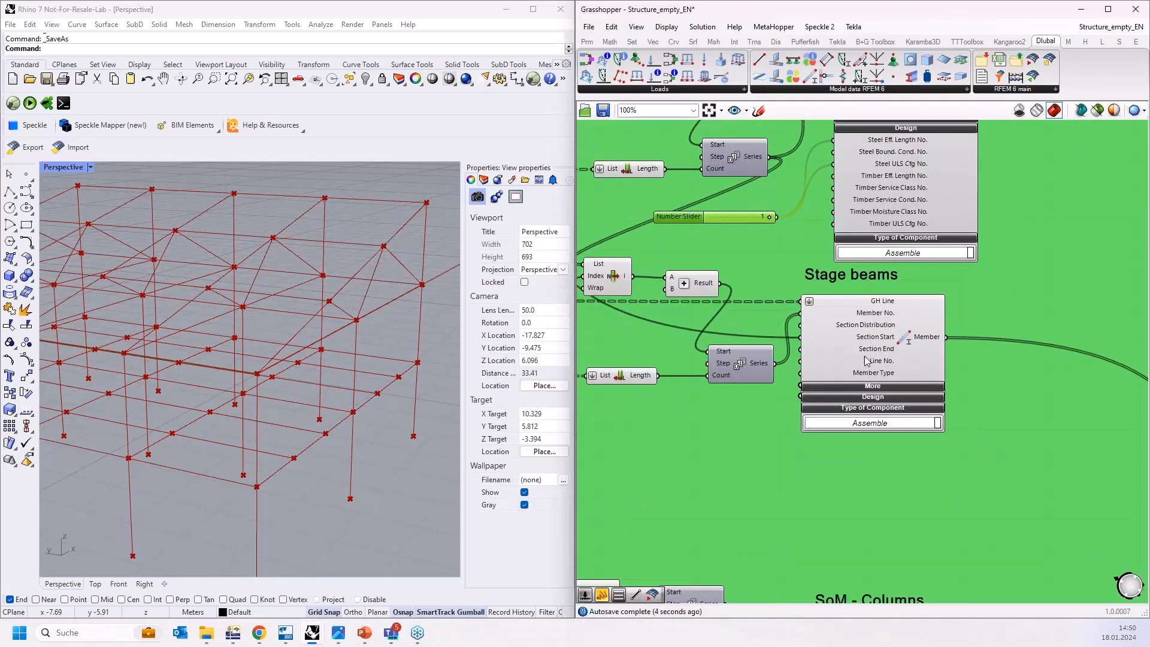
{"action": "left_click", "coordinate": [930, 367]}
{"action": "left_click_drag", "start_coordinate": [932, 372], "coordinate": [942, 372]}
Duplicate the Coupling members slider with the value 1 and connect the copy to Stage beams' Steel Eff. Length No. and Steel ULS Cfg No.
{"action": "left_click", "coordinate": [742, 218]}
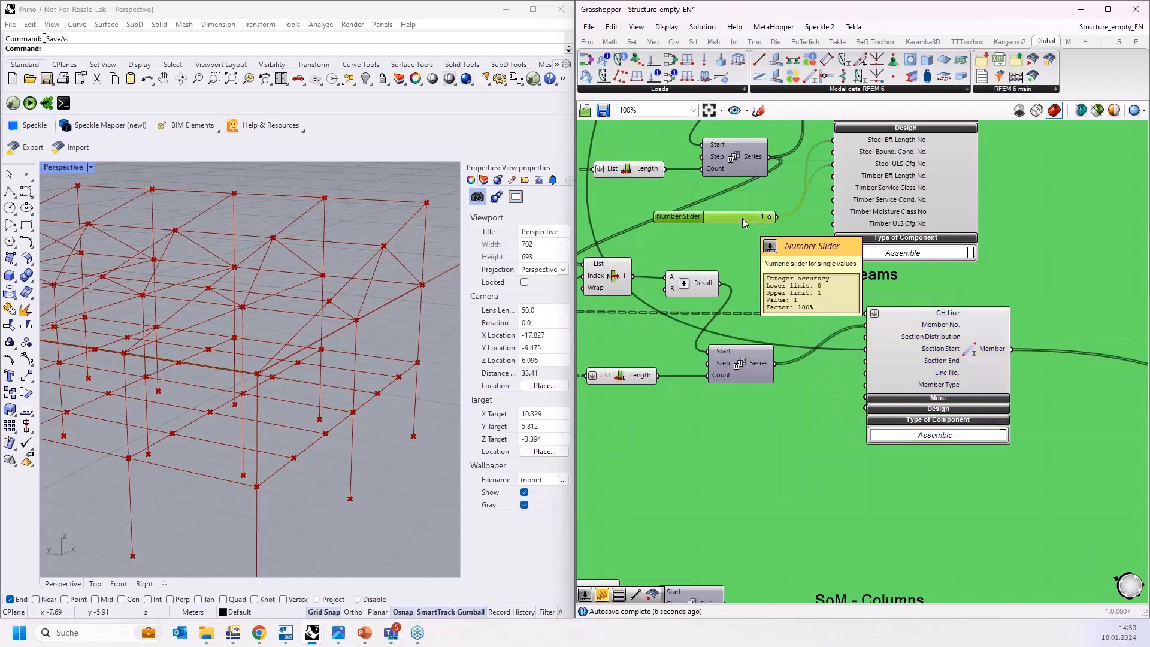
{"action": "key", "text": "ctrl+v"}
{"action": "left_click_drag", "start_coordinate": [743, 225], "coordinate": [750, 432]}
{"action": "left_click", "coordinate": [903, 411]}
{"action": "scroll", "coordinate": [847, 443], "scroll_direction": "up", "scroll_amount": 2}
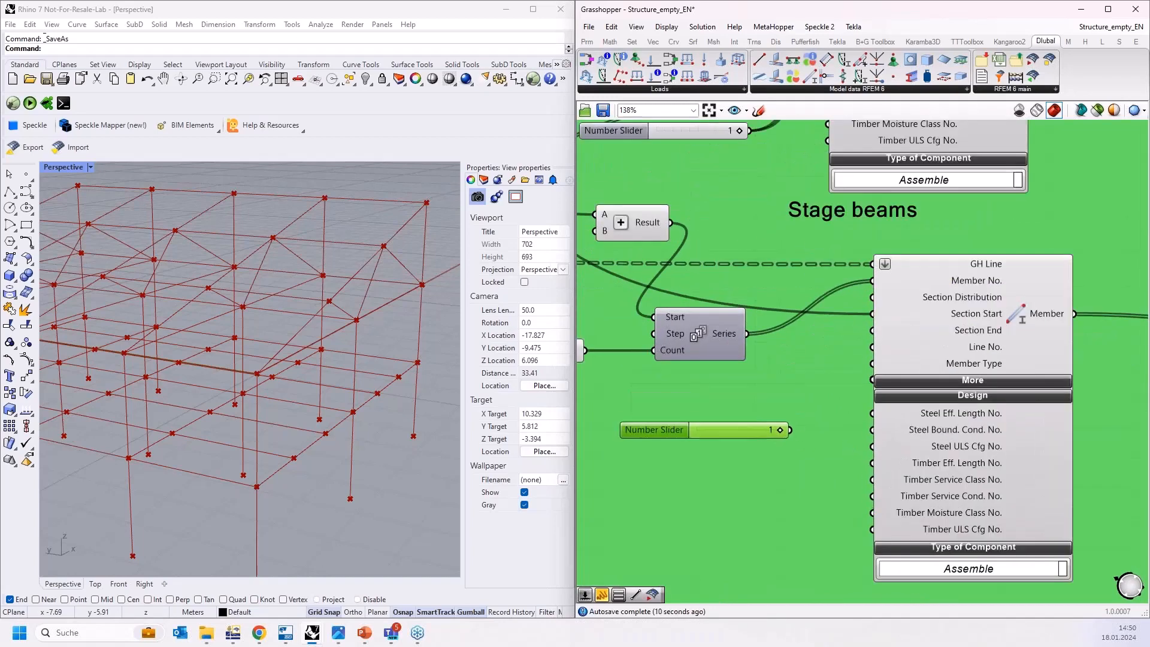
{"action": "left_click_drag", "start_coordinate": [846, 432], "coordinate": [865, 421]}
{"action": "left_click_drag", "start_coordinate": [856, 464], "coordinate": [872, 446]}
Add a number slider with the value 1 beside the SoM - Columns member set component.
{"action": "scroll", "coordinate": [745, 434], "scroll_direction": "down", "scroll_amount": 4}
{"action": "scroll", "coordinate": [778, 433], "scroll_direction": "down", "scroll_amount": 3}
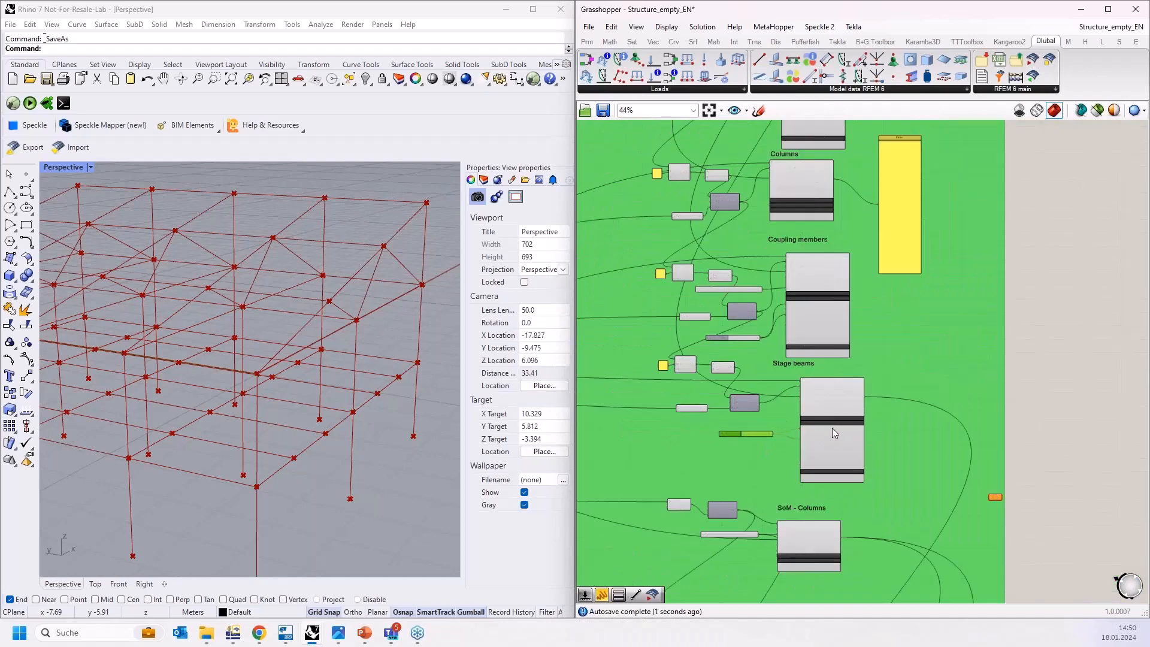
{"action": "left_click_drag", "start_coordinate": [799, 365], "coordinate": [814, 369]}
{"action": "scroll", "coordinate": [784, 479], "scroll_direction": "up", "scroll_amount": 3}
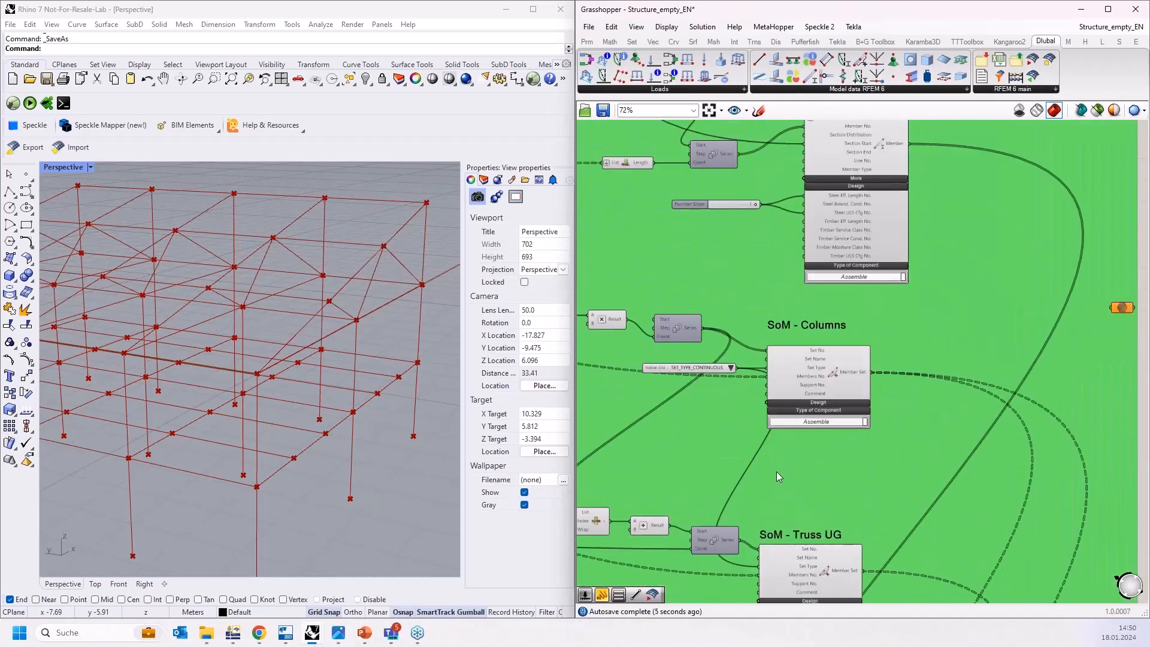
{"action": "scroll", "coordinate": [742, 436], "scroll_direction": "up", "scroll_amount": 1}
{"action": "right_click_drag", "start_coordinate": [793, 473], "coordinate": [806, 360]}
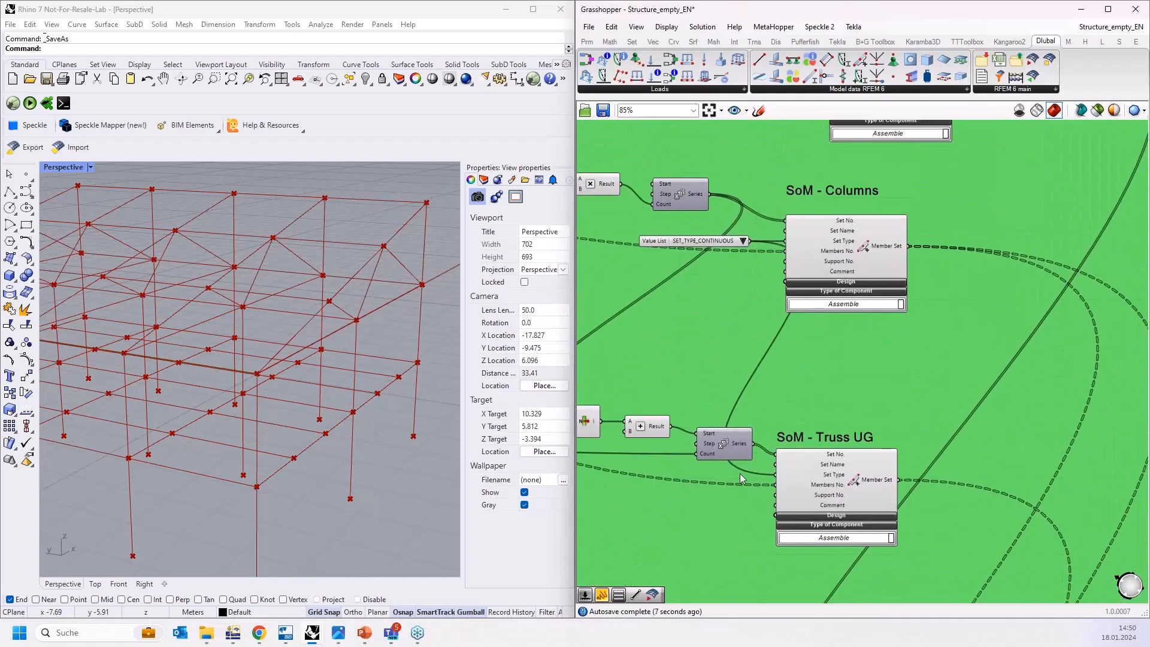
{"action": "double_click", "coordinate": [711, 292]}
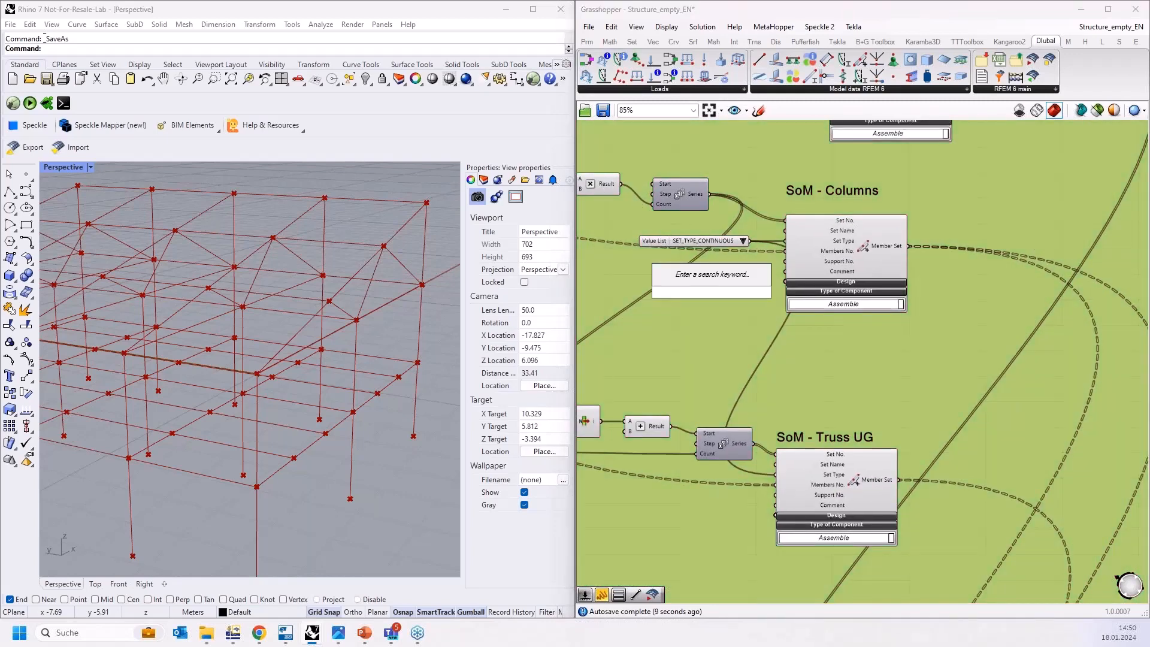
{"action": "type", "text": "1"}
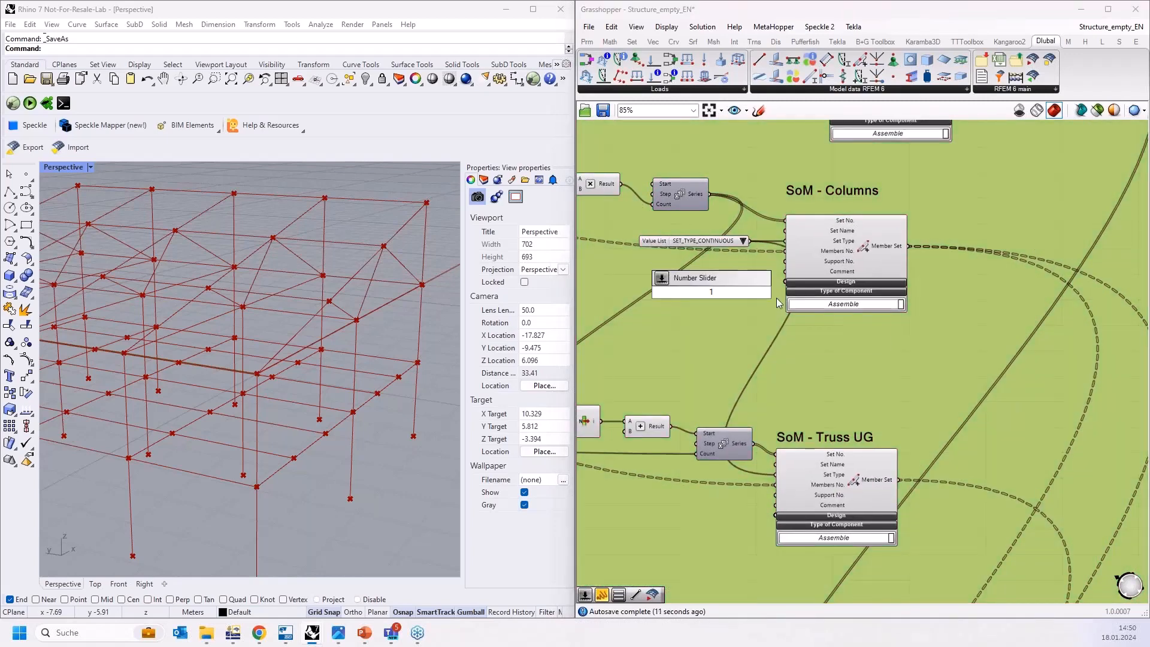
{"action": "key", "text": "Return"}
Expand the Design inputs of SoM - Columns and connect the new slider to Steel Eff. Length No. and Steel ULS Cfg No.
{"action": "scroll", "coordinate": [723, 290], "scroll_direction": "up", "scroll_amount": 2}
{"action": "left_click", "coordinate": [878, 281]}
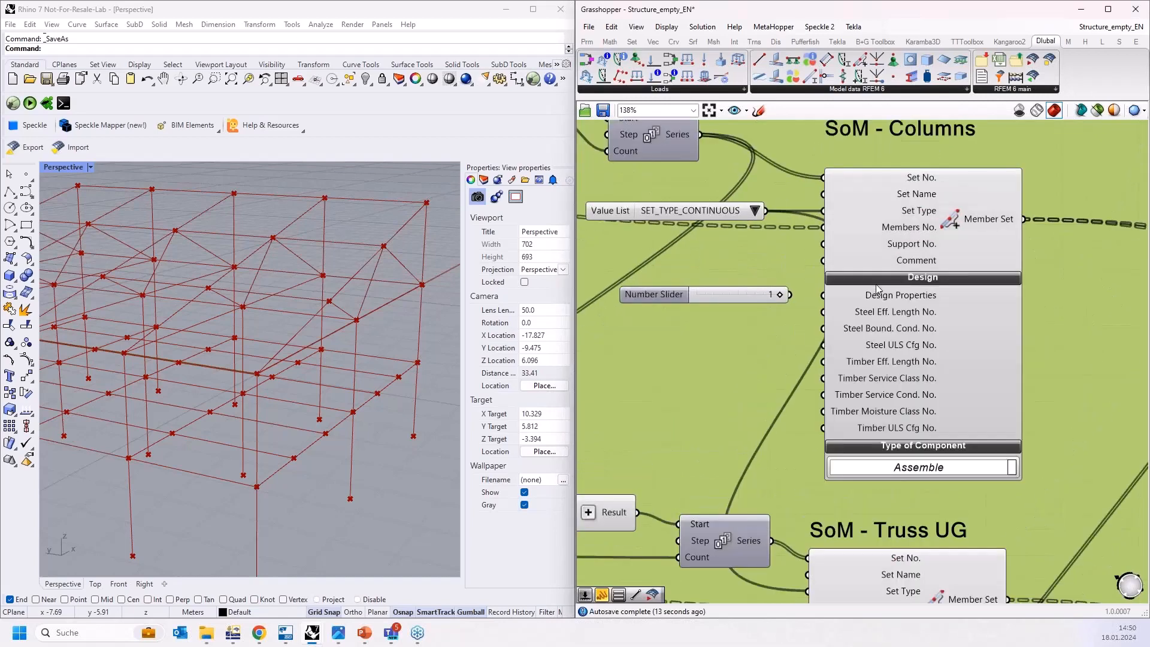
{"action": "left_click_drag", "start_coordinate": [786, 294], "coordinate": [823, 311]}
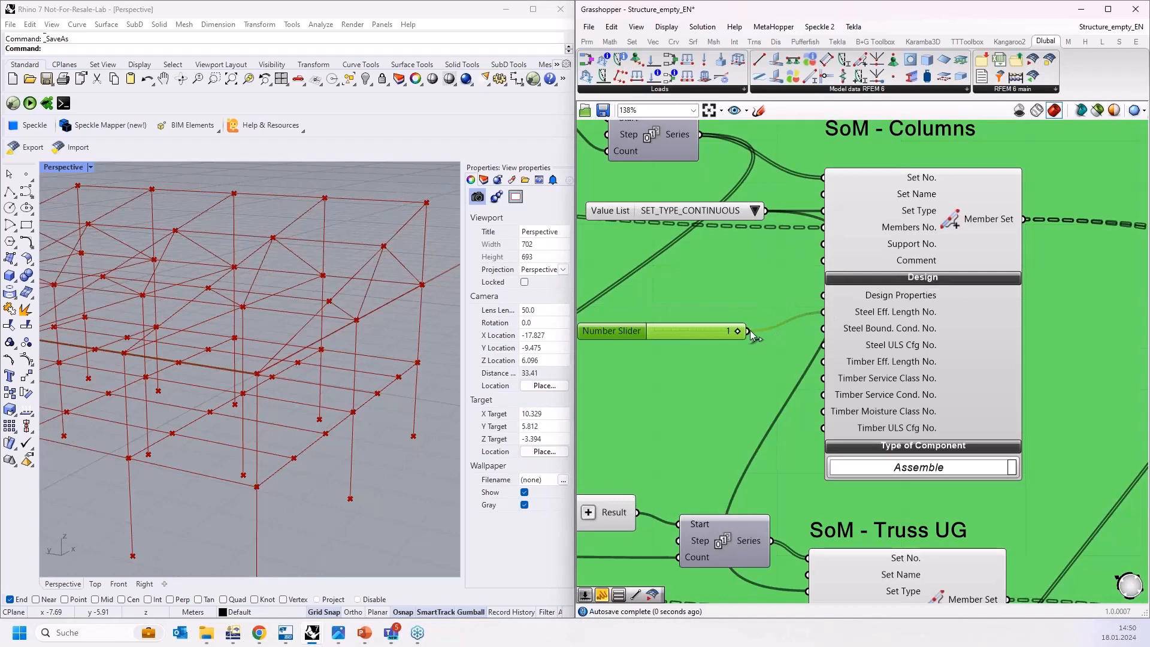
{"action": "left_click_drag", "start_coordinate": [748, 331], "coordinate": [824, 345]}
Add a Boolean Toggle, connect it to the Design Properties input of SoM - Columns, and set it to True.
{"action": "double_click", "coordinate": [697, 301]}
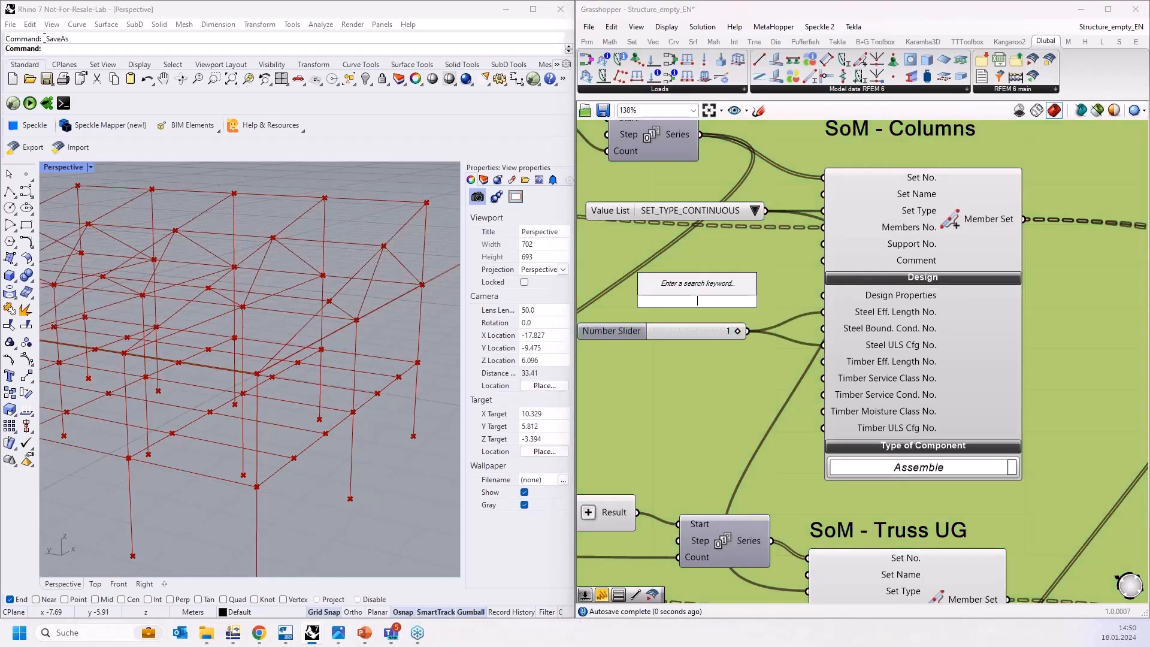
{"action": "type", "text": "bool"}
{"action": "left_click", "coordinate": [700, 271]}
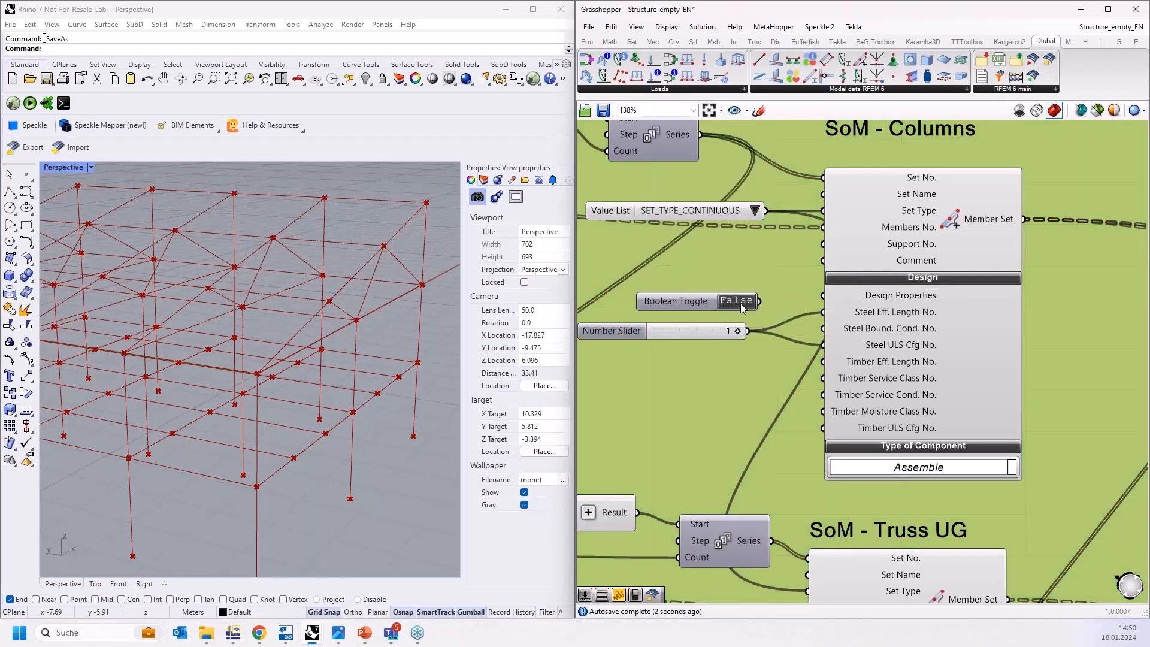
{"action": "left_click_drag", "start_coordinate": [760, 301], "coordinate": [823, 295]}
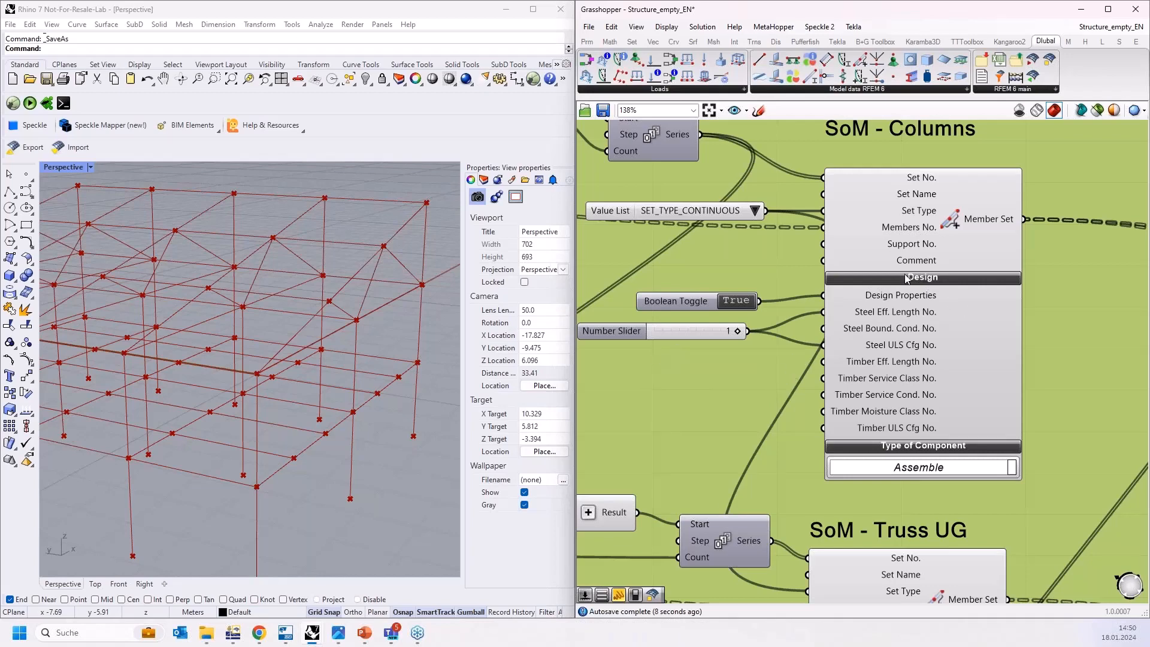
Switch to RFEM, examine the Design properties option of the truss's continuous member set 3-5, cancel the dialog, and return to Grasshopper.
{"action": "left_click", "coordinate": [241, 632]}
{"action": "scroll", "coordinate": [773, 175], "scroll_direction": "up", "scroll_amount": 5}
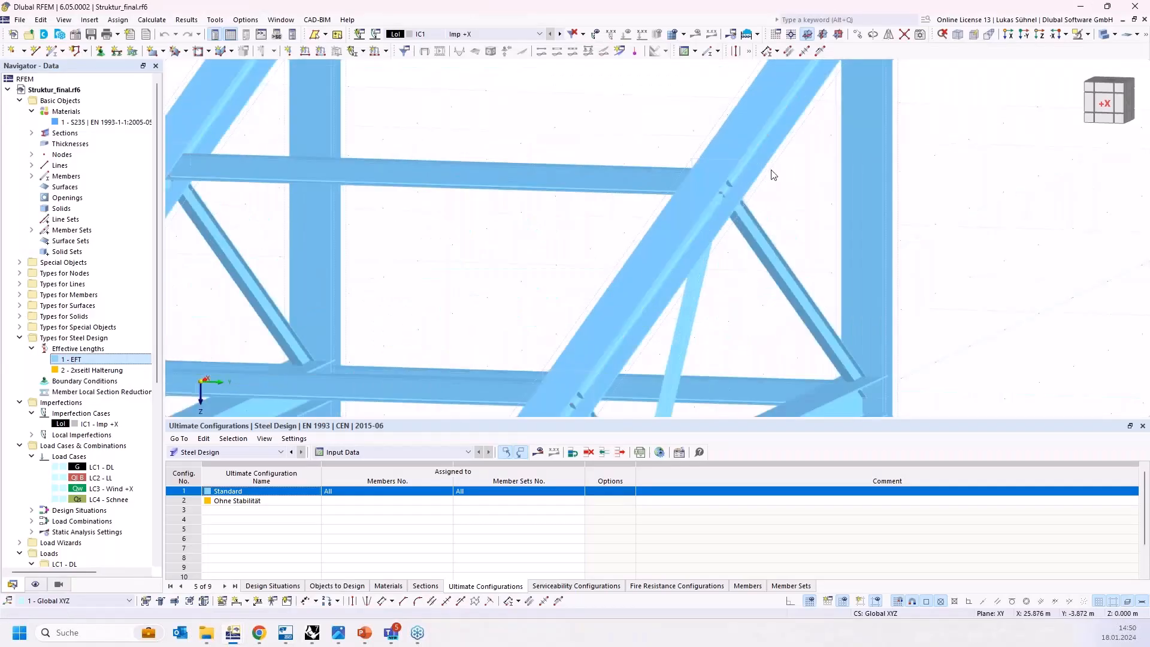
{"action": "double_click", "coordinate": [687, 403]}
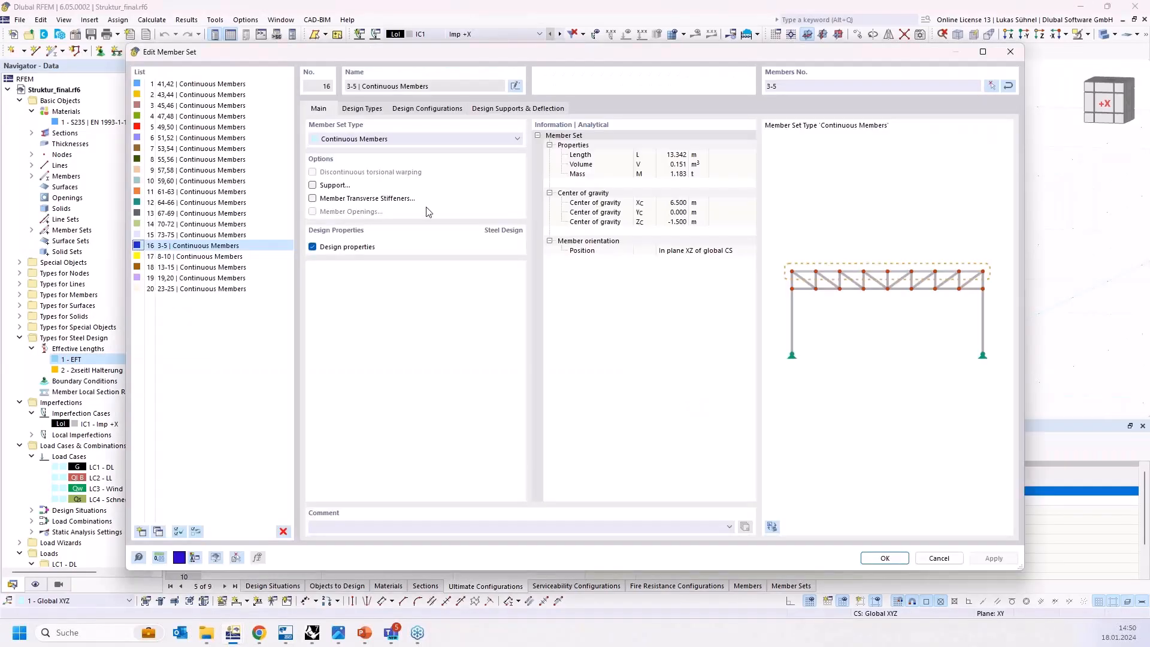
{"action": "left_click", "coordinate": [312, 248]}
{"action": "left_click", "coordinate": [312, 248]}
{"action": "left_click", "coordinate": [939, 558]}
{"action": "left_click", "coordinate": [312, 632]}
Expand the Design inputs of SoM - Truss UG and connect a new number slider with the value 2 to Steel Eff. Length No.
{"action": "scroll", "coordinate": [706, 335], "scroll_direction": "down", "scroll_amount": 5}
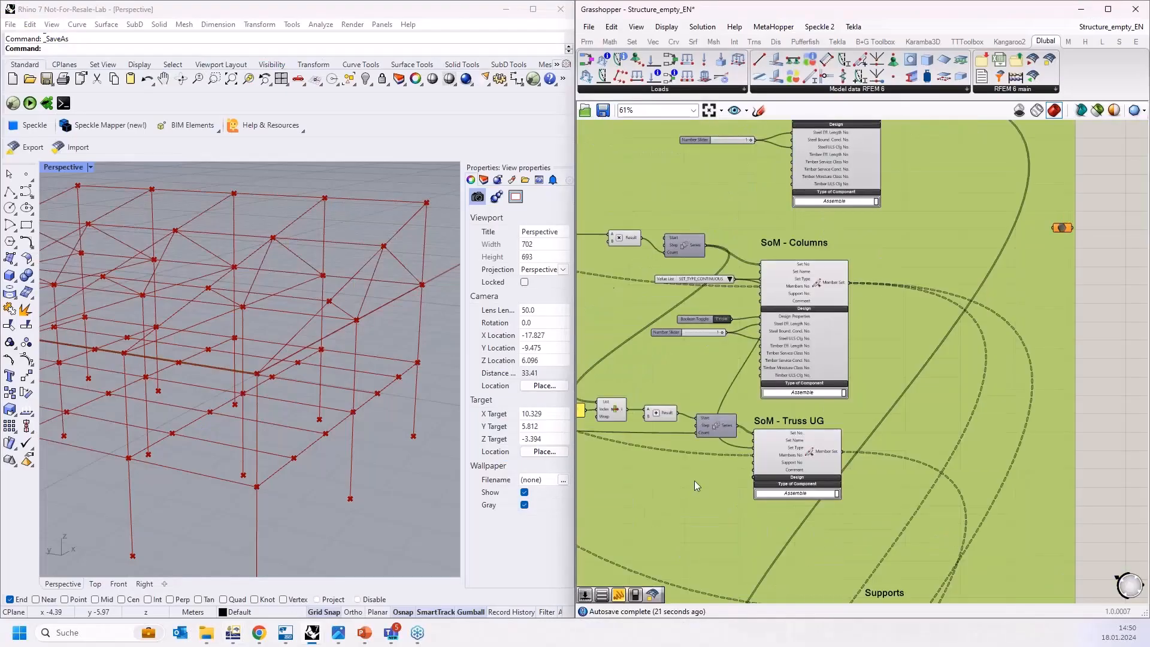
{"action": "right_click_drag", "start_coordinate": [695, 482], "coordinate": [704, 379]}
{"action": "scroll", "coordinate": [766, 384], "scroll_direction": "up", "scroll_amount": 4}
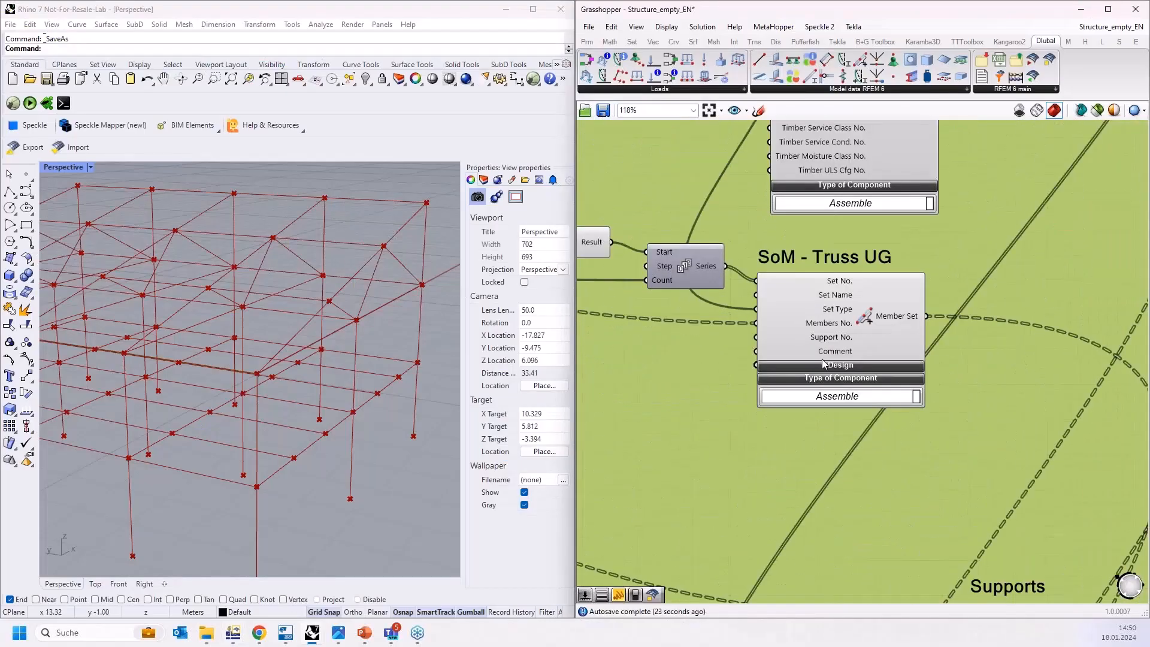
{"action": "left_click", "coordinate": [823, 368]}
{"action": "double_click", "coordinate": [637, 395]}
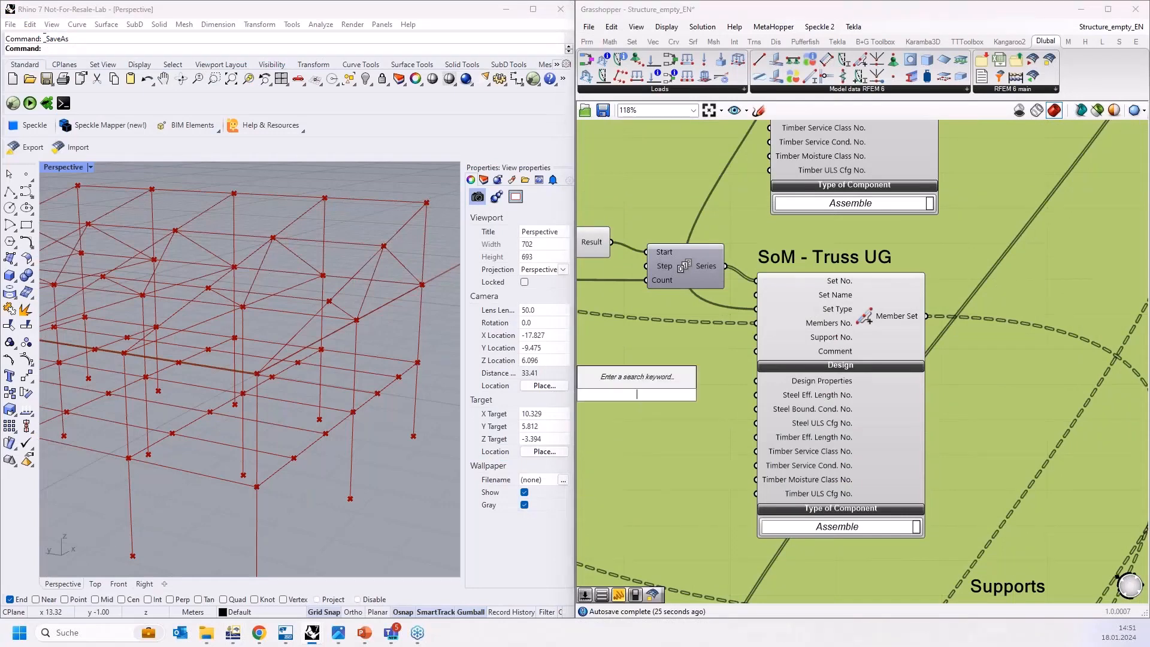
{"action": "type", "text": "2"}
{"action": "key", "text": "Return"}
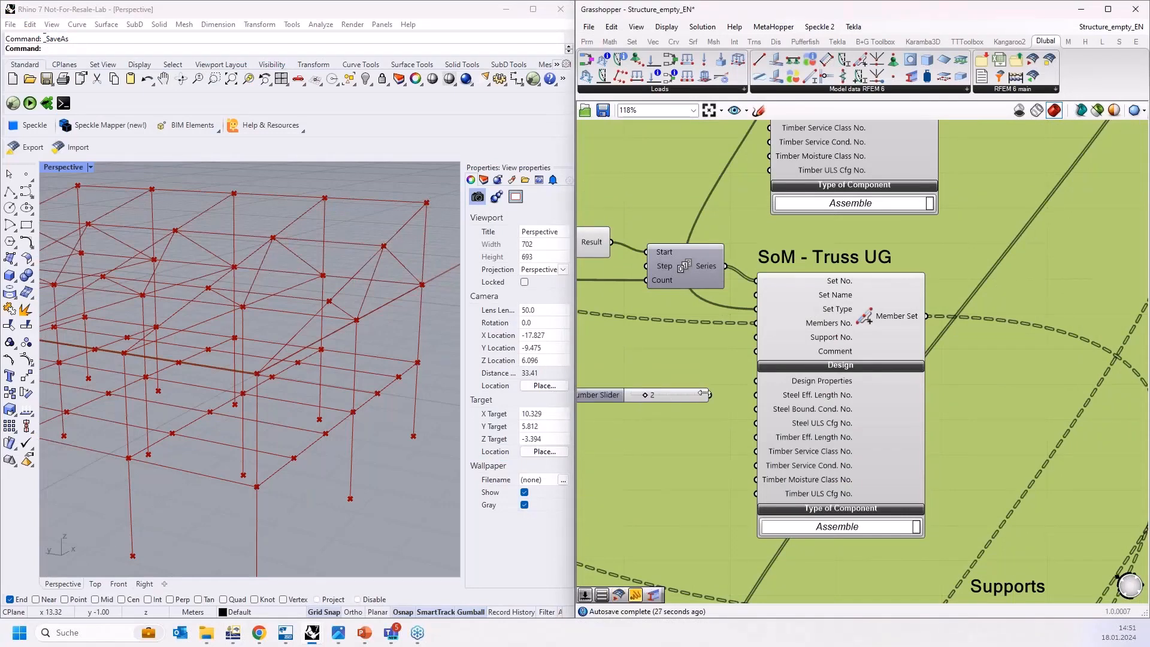
{"action": "left_click_drag", "start_coordinate": [710, 396], "coordinate": [754, 395]}
Duplicate the SoM - Truss UG slider, set the copy to 1, and connect it to Steel ULS Cfg No.
{"action": "left_click", "coordinate": [676, 401]}
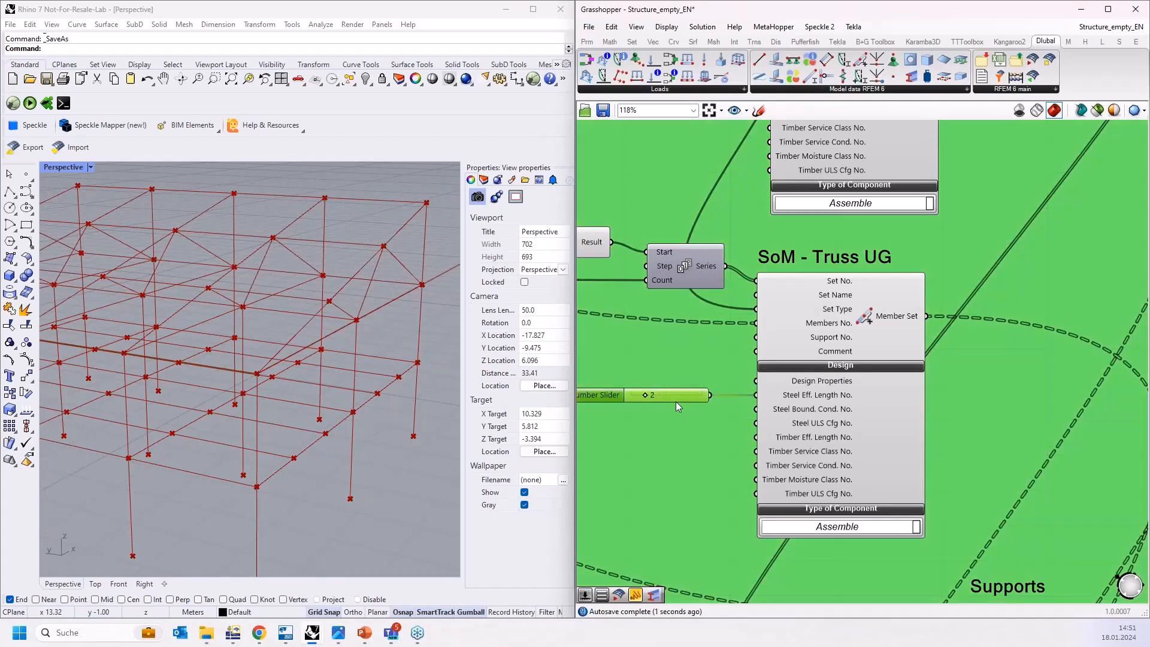
{"action": "left_click_drag", "start_coordinate": [675, 402], "coordinate": [628, 433], "text": "alt"}
{"action": "left_click_drag", "start_coordinate": [700, 432], "coordinate": [758, 423]}
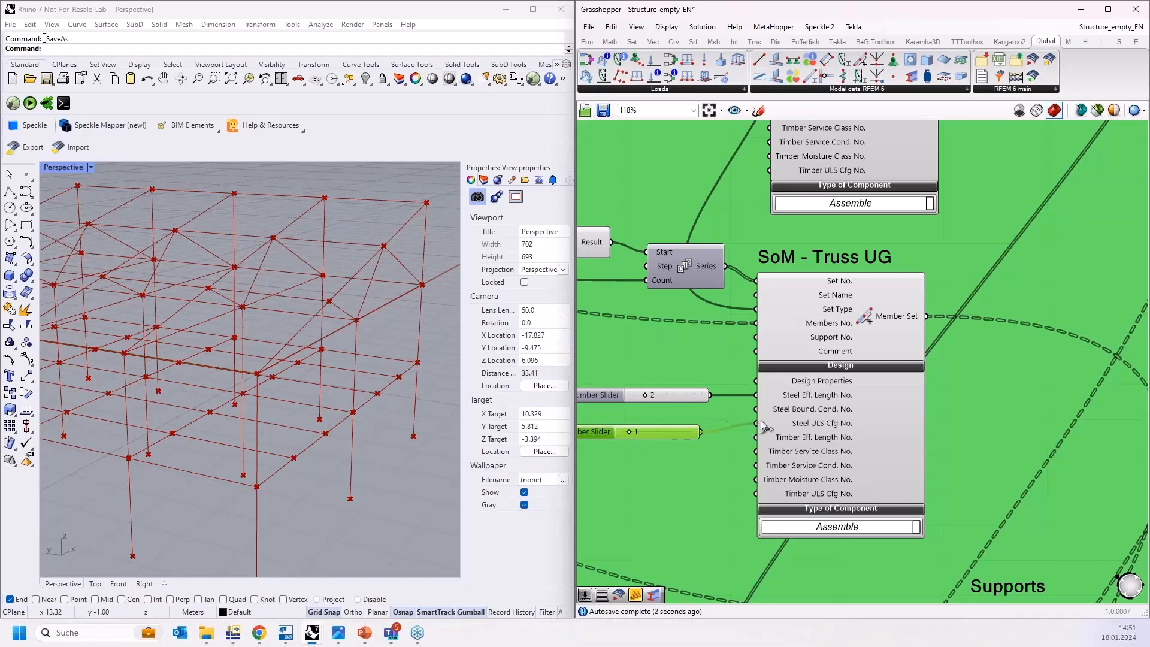
Add a Boolean Toggle set to True and connect it to the Design Properties input of SoM - Truss UG.
{"action": "double_click", "coordinate": [674, 368]}
{"action": "type", "text": "bool"}
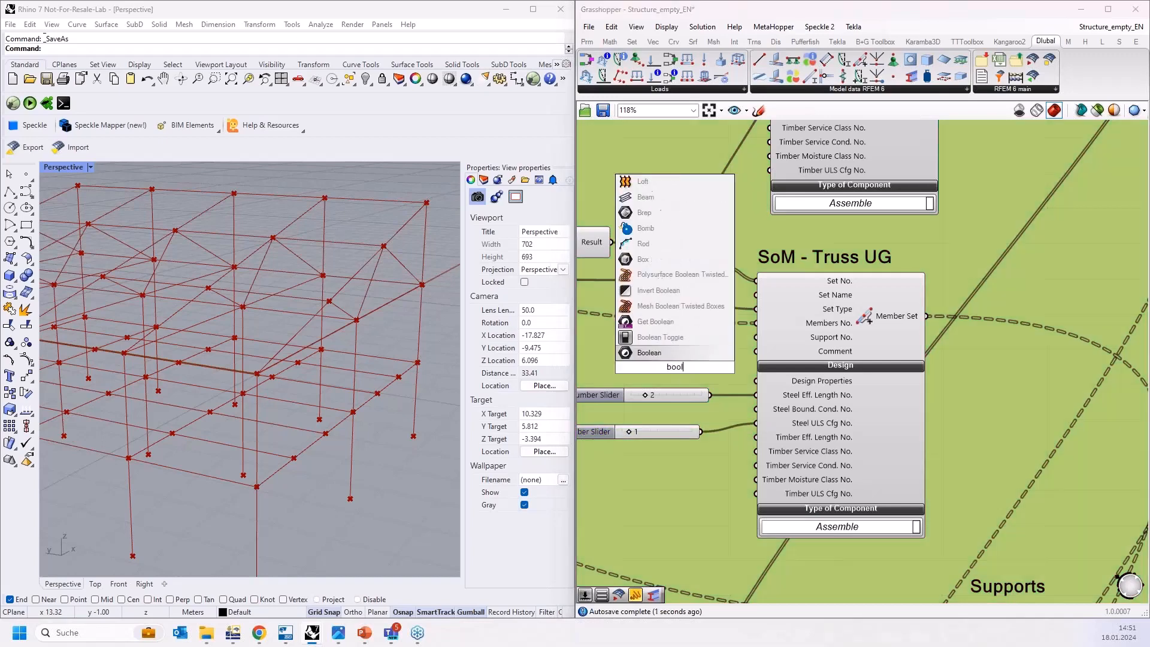
{"action": "left_click", "coordinate": [676, 343]}
{"action": "left_click", "coordinate": [708, 367]}
{"action": "left_click_drag", "start_coordinate": [727, 368], "coordinate": [755, 381]}
Review the wiring of both member set components and examine the data tree feeding the Members No. input of SoM - Columns.
{"action": "scroll", "coordinate": [861, 462], "scroll_direction": "down", "scroll_amount": 3}
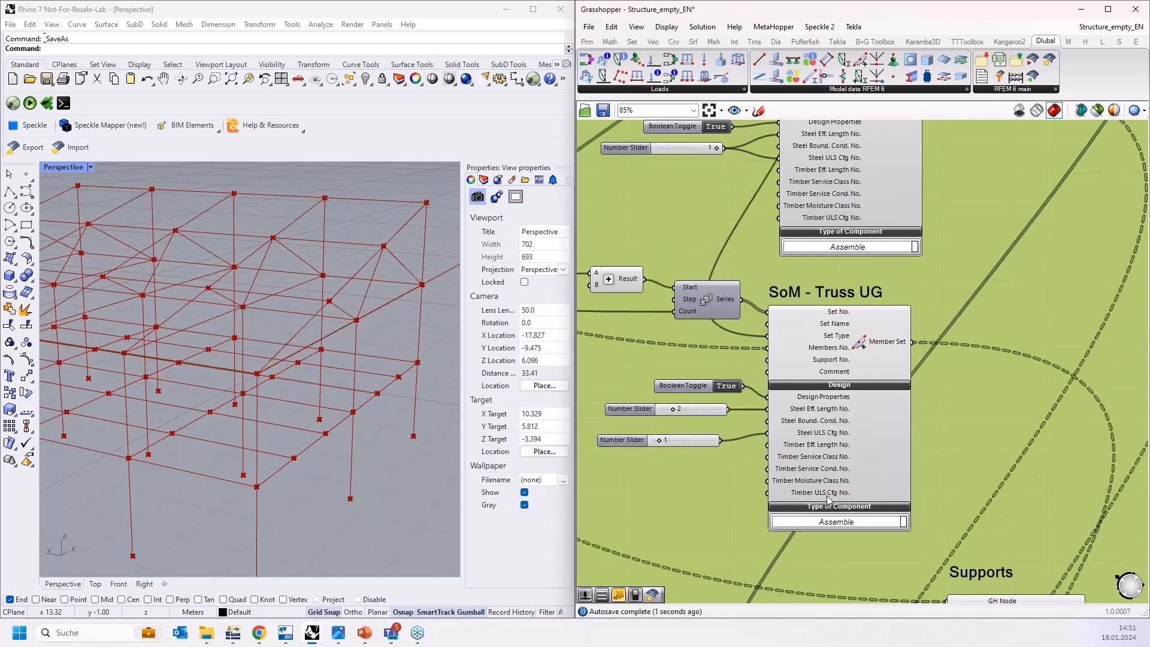
{"action": "scroll", "coordinate": [948, 333], "scroll_direction": "down", "scroll_amount": 3}
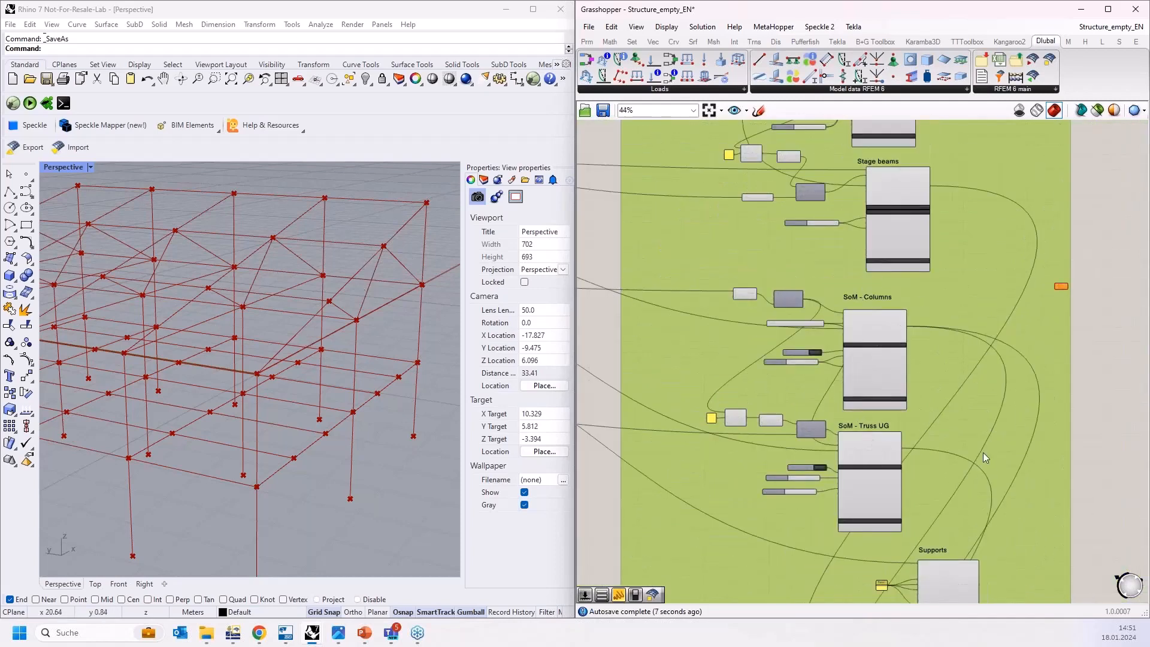
{"action": "right_click_drag", "start_coordinate": [983, 452], "coordinate": [911, 361]}
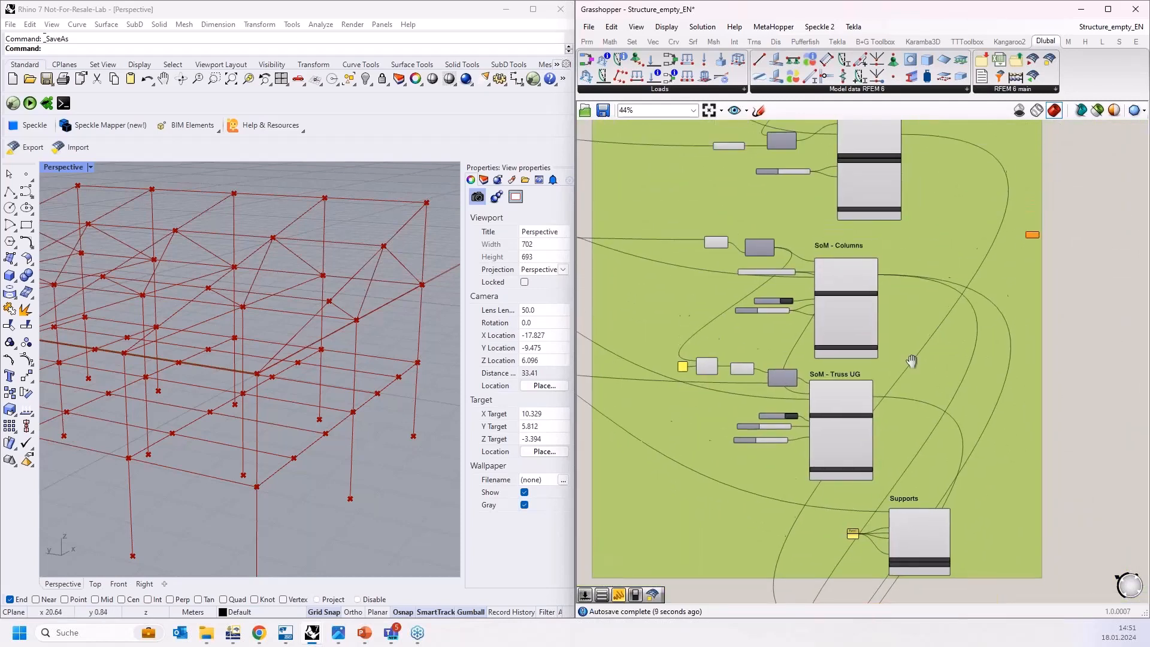
{"action": "scroll", "coordinate": [808, 490], "scroll_direction": "up", "scroll_amount": 3}
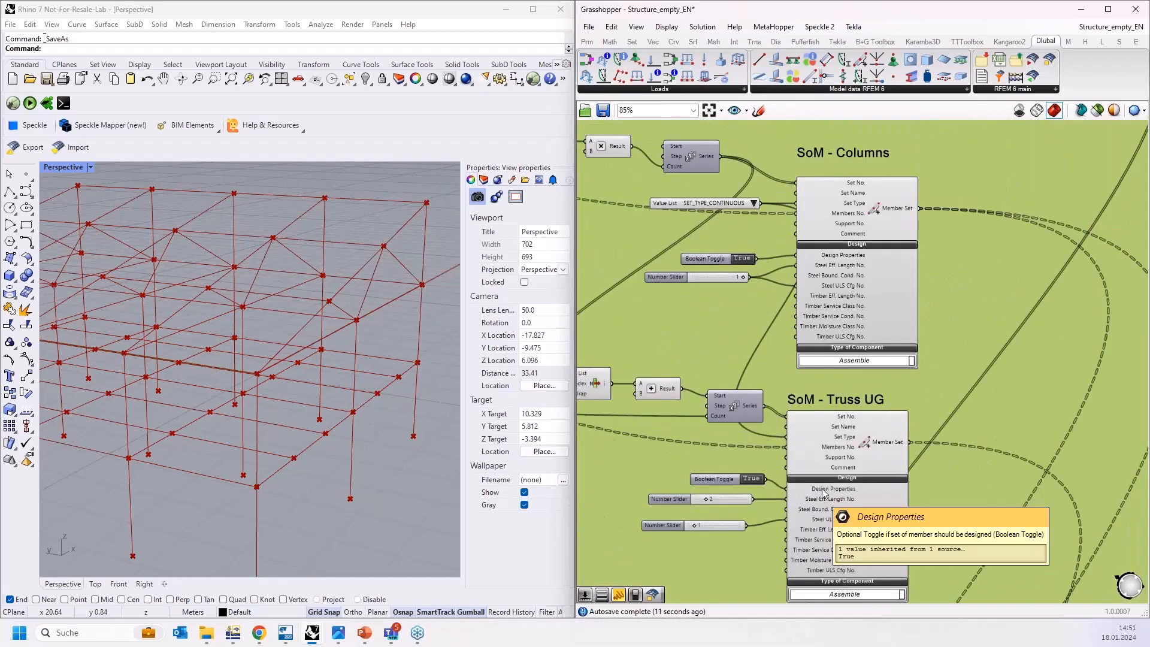
{"action": "scroll", "coordinate": [859, 512], "scroll_direction": "down", "scroll_amount": 3}
{"action": "scroll", "coordinate": [798, 444], "scroll_direction": "up", "scroll_amount": 5}
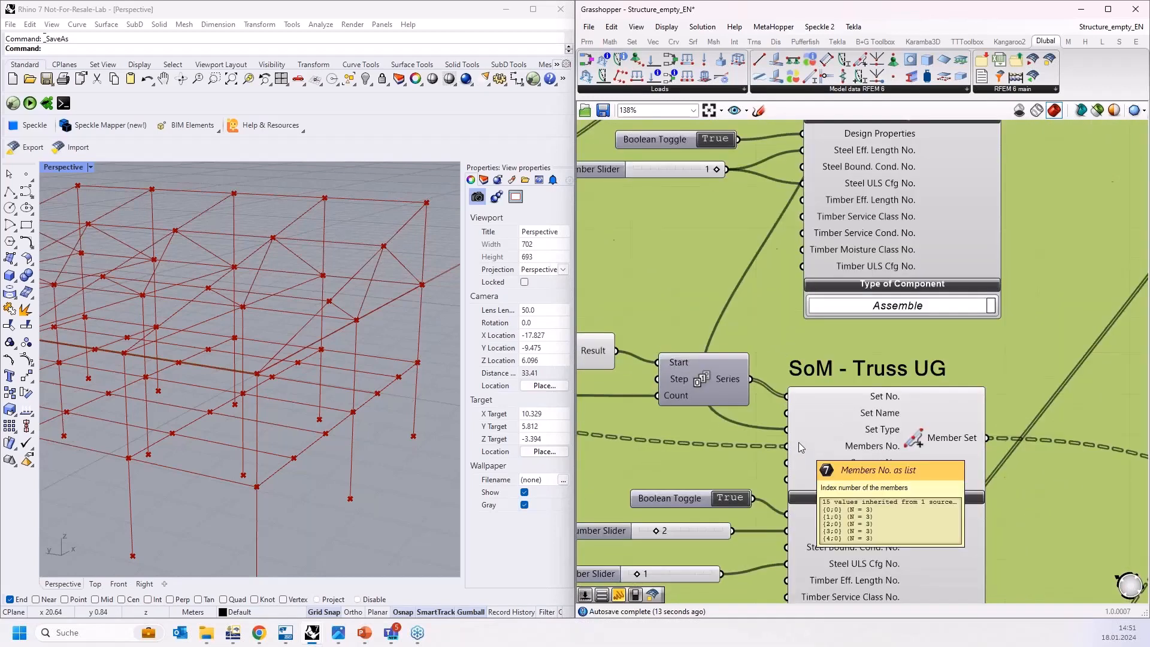
{"action": "right_click_drag", "start_coordinate": [798, 340], "coordinate": [826, 502]}
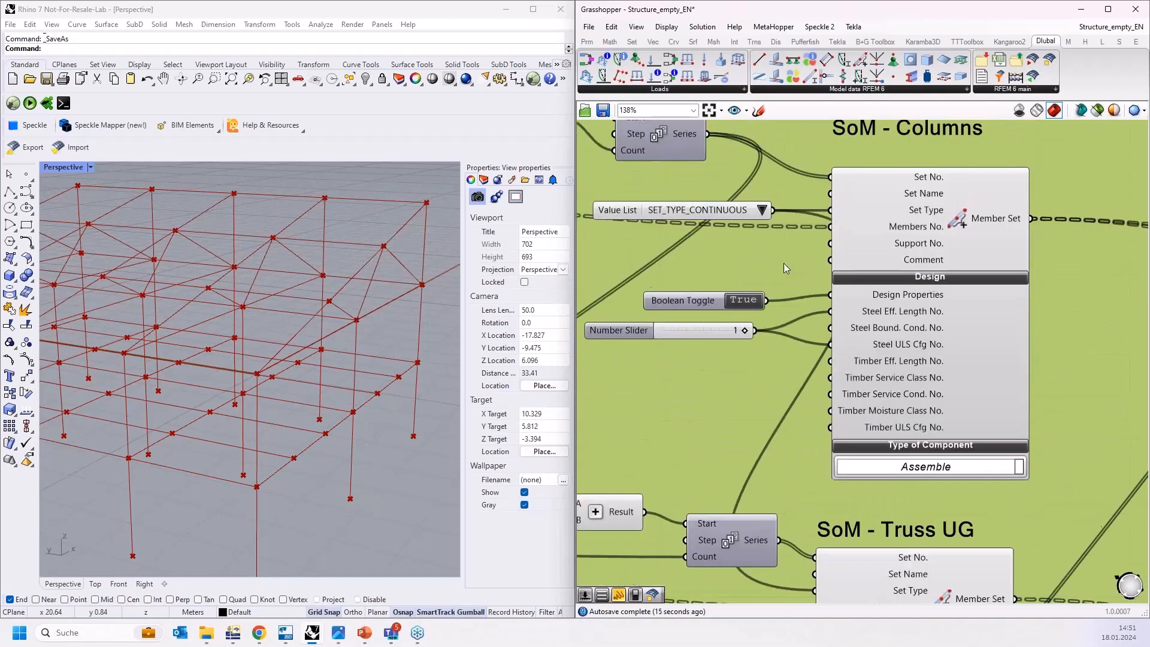
{"action": "right_click_drag", "start_coordinate": [810, 165], "coordinate": [812, 265]}
{"action": "scroll", "coordinate": [812, 265], "scroll_direction": "up", "scroll_amount": 2}
{"action": "scroll", "coordinate": [812, 265], "scroll_direction": "down", "scroll_amount": 2}
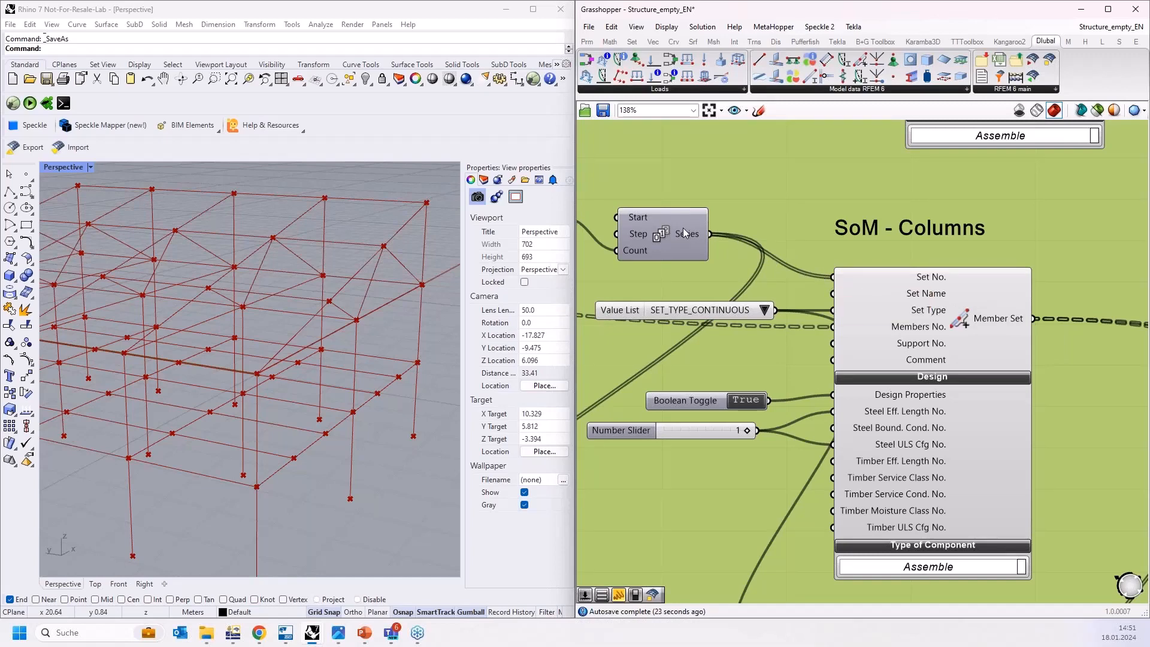
{"action": "mouse_move", "coordinate": [848, 331]}
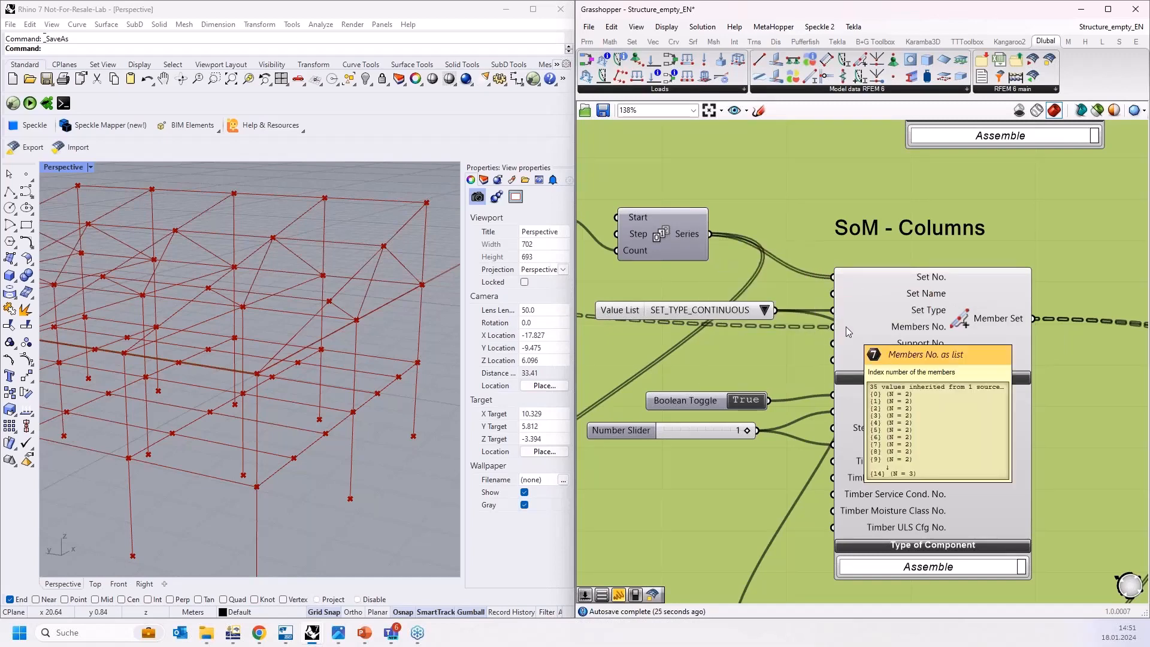
{"action": "right_click_drag", "start_coordinate": [805, 350], "coordinate": [861, 349]}
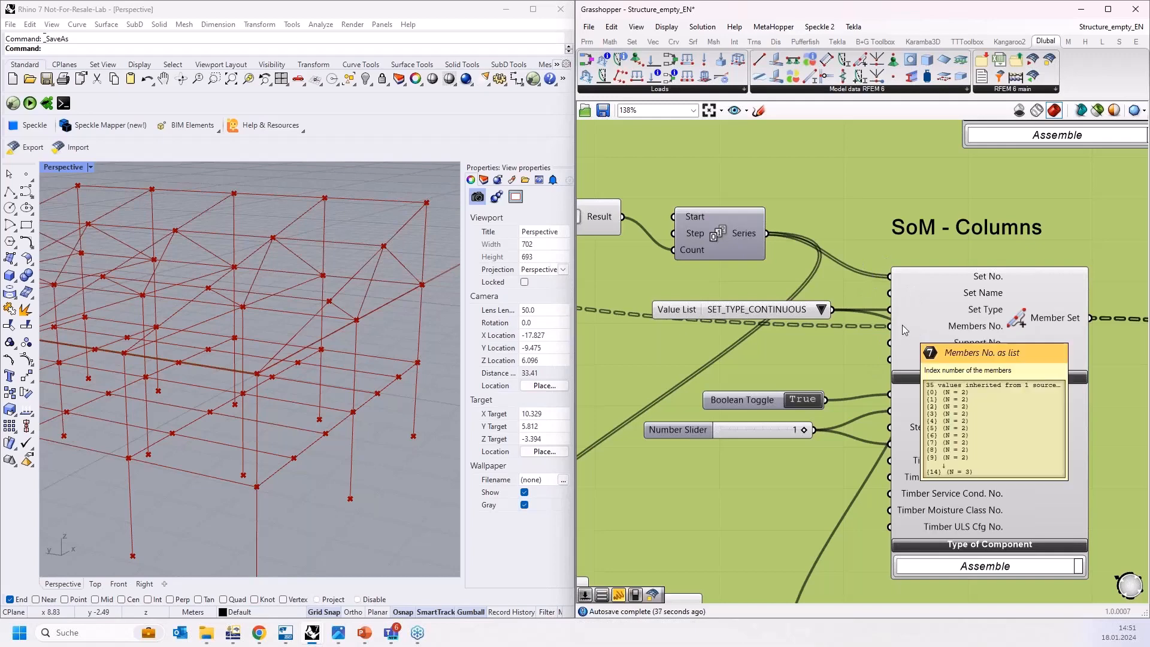
{"action": "mouse_move", "coordinate": [899, 328]}
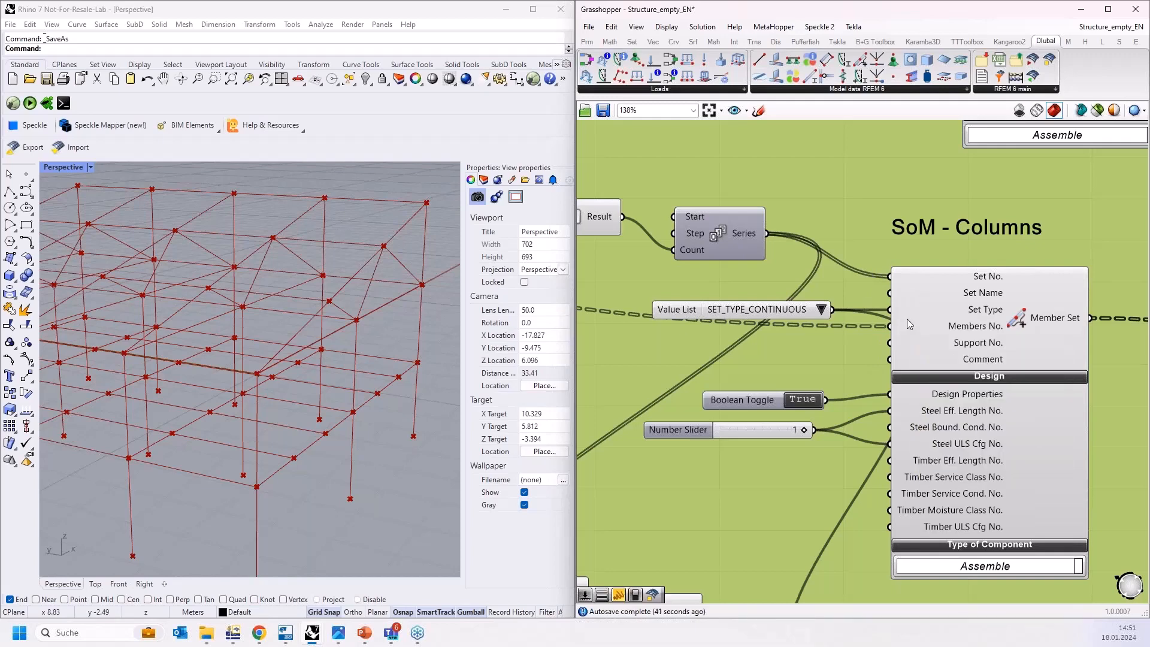
Graft the Set No. inputs of the SoM - Columns and SoM - Truss UG member set components.
{"action": "right_click", "coordinate": [906, 282]}
{"action": "left_click", "coordinate": [931, 366]}
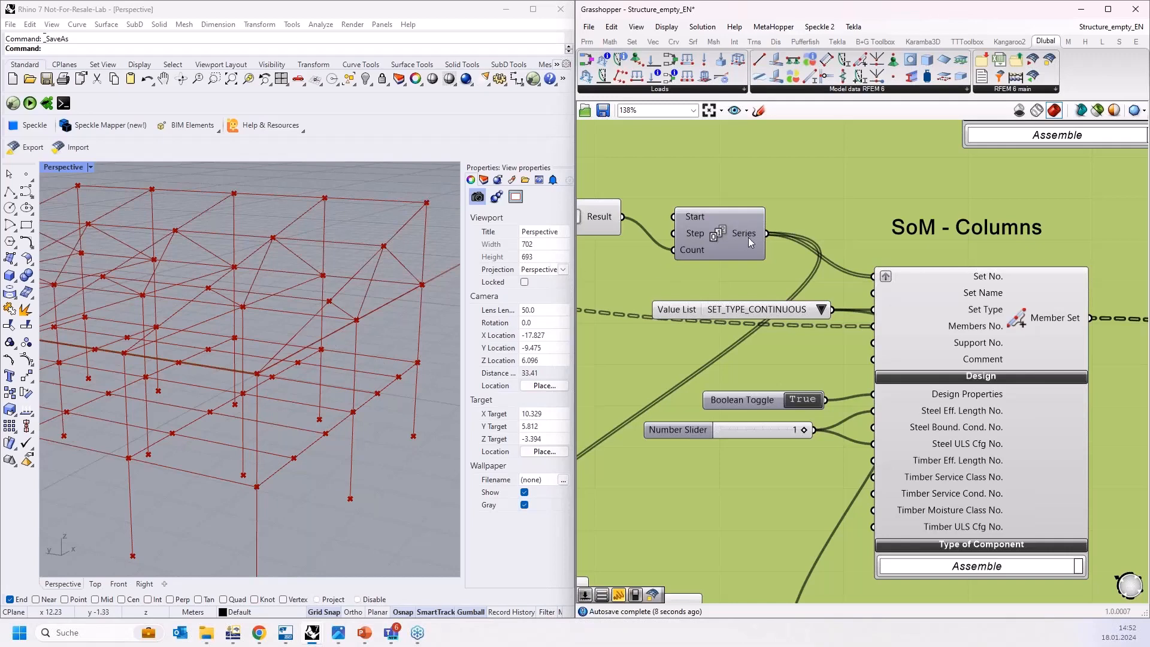
{"action": "scroll", "coordinate": [809, 240], "scroll_direction": "down", "scroll_amount": 4}
{"action": "scroll", "coordinate": [841, 410], "scroll_direction": "up", "scroll_amount": 4}
{"action": "scroll", "coordinate": [842, 409], "scroll_direction": "up", "scroll_amount": 2}
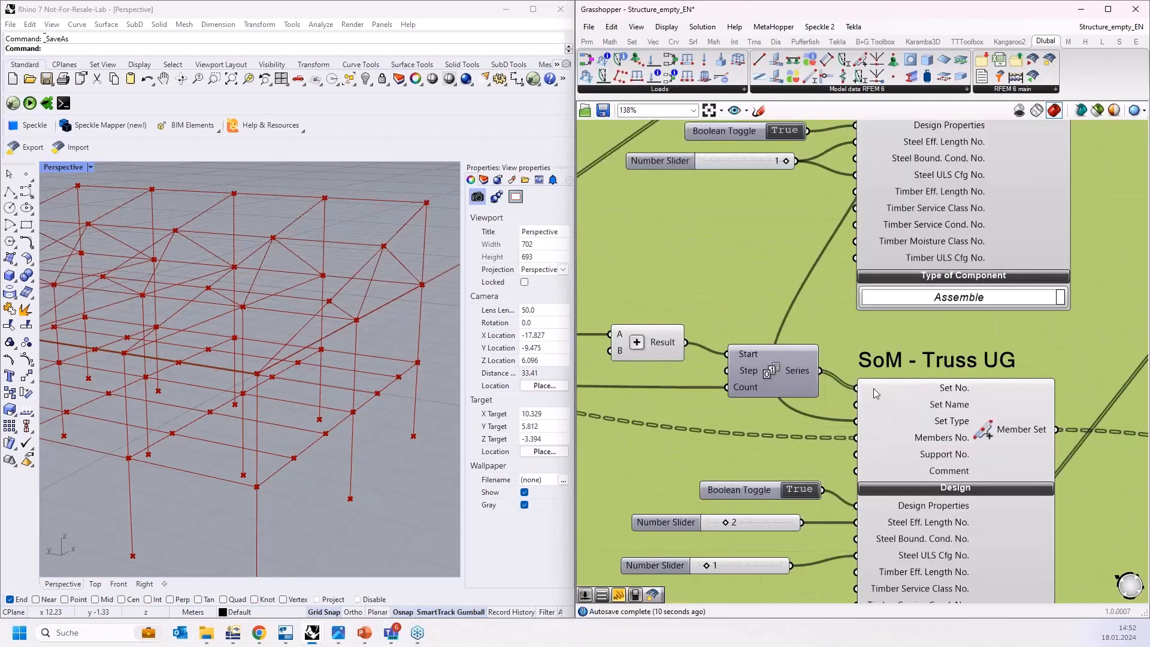
{"action": "right_click", "coordinate": [872, 388]}
{"action": "left_click", "coordinate": [903, 480]}
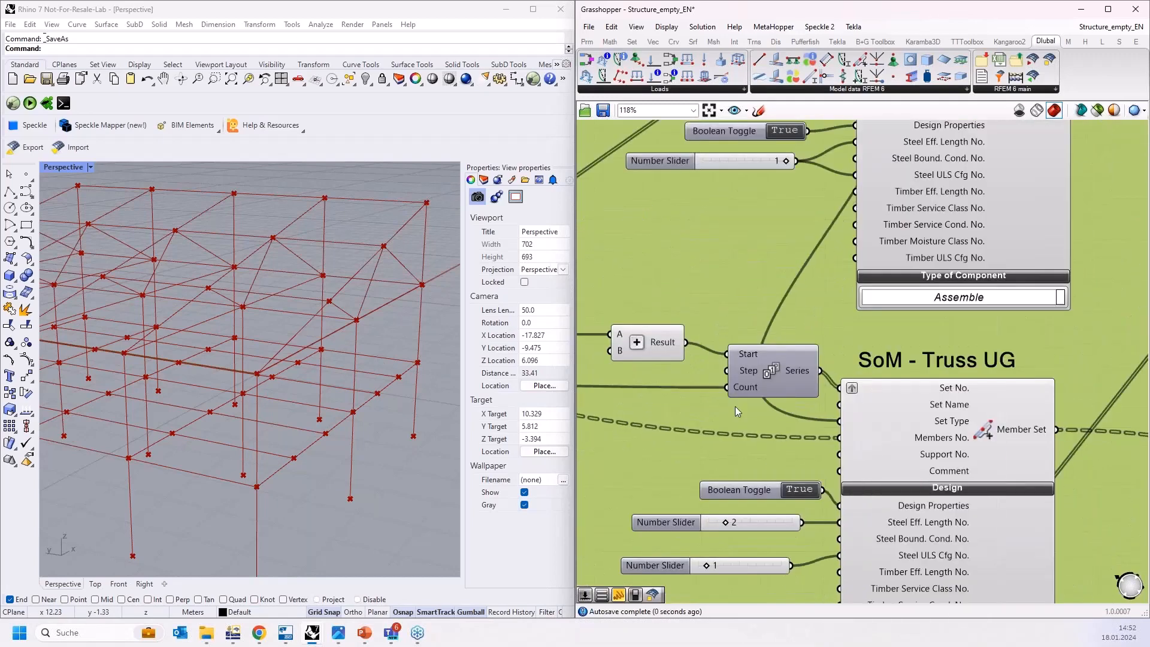
Add the member set imperfection component and its input parameters to the Loading/Imperfections group.
{"action": "scroll", "coordinate": [734, 406], "scroll_direction": "down", "scroll_amount": 8}
{"action": "right_click_drag", "start_coordinate": [936, 379], "coordinate": [941, 253]}
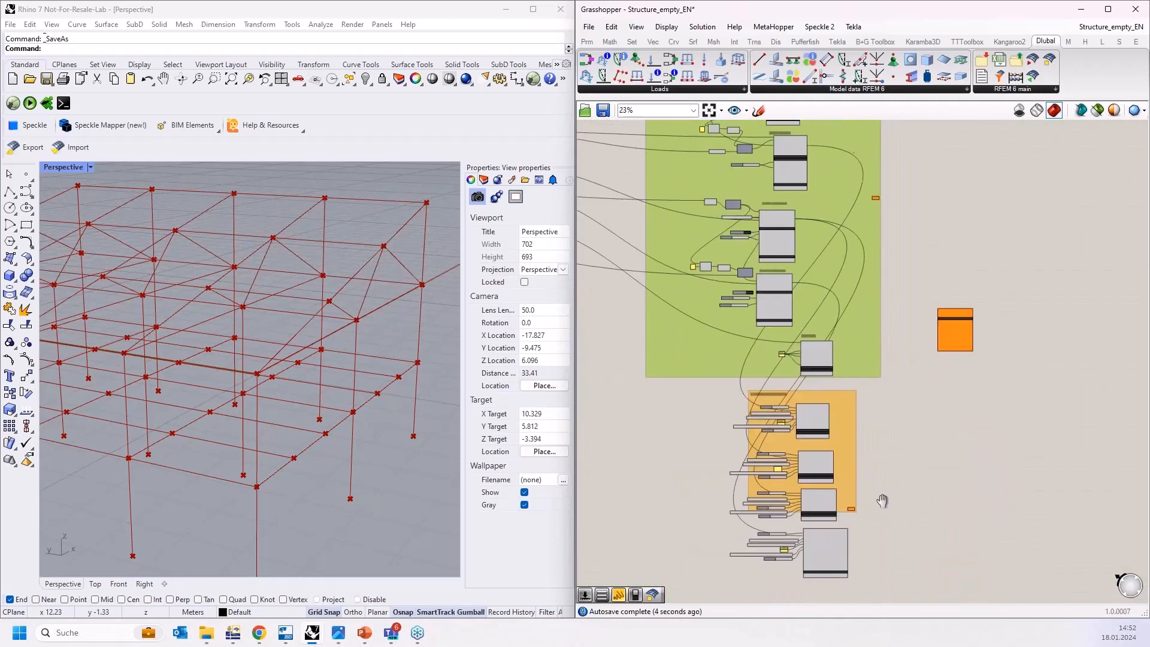
{"action": "right_click_drag", "start_coordinate": [883, 501], "coordinate": [891, 390]}
{"action": "scroll", "coordinate": [834, 414], "scroll_direction": "up", "scroll_amount": 3}
{"action": "left_click_drag", "start_coordinate": [854, 542], "coordinate": [619, 120]}
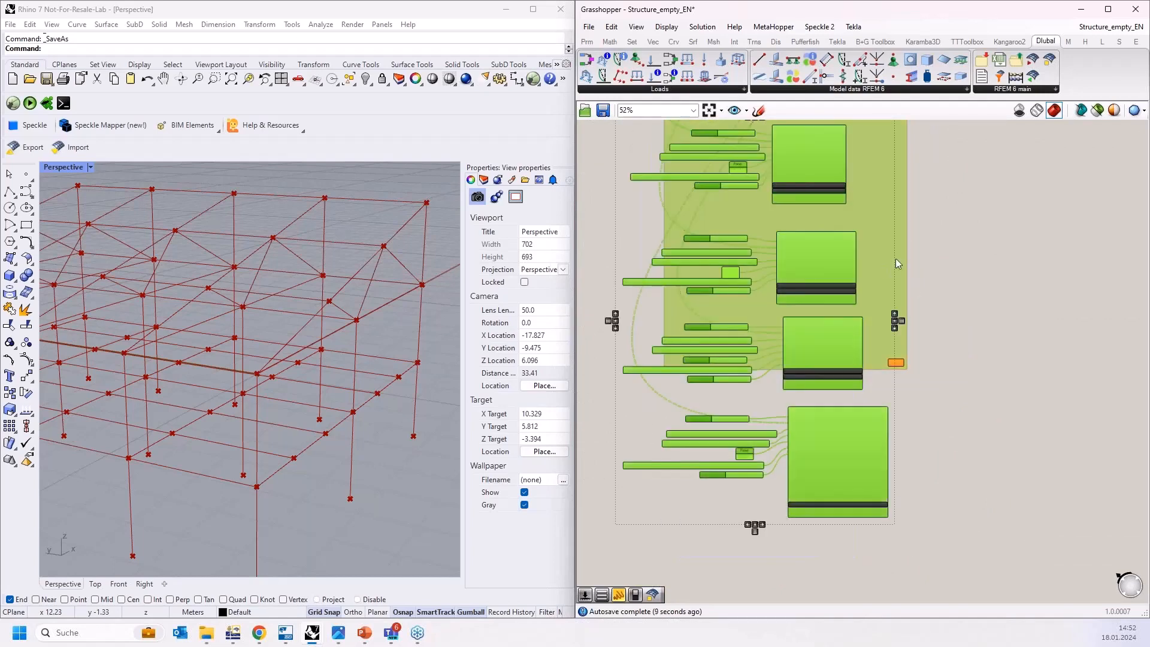
{"action": "right_click", "coordinate": [875, 253]}
{"action": "left_click", "coordinate": [925, 379]}
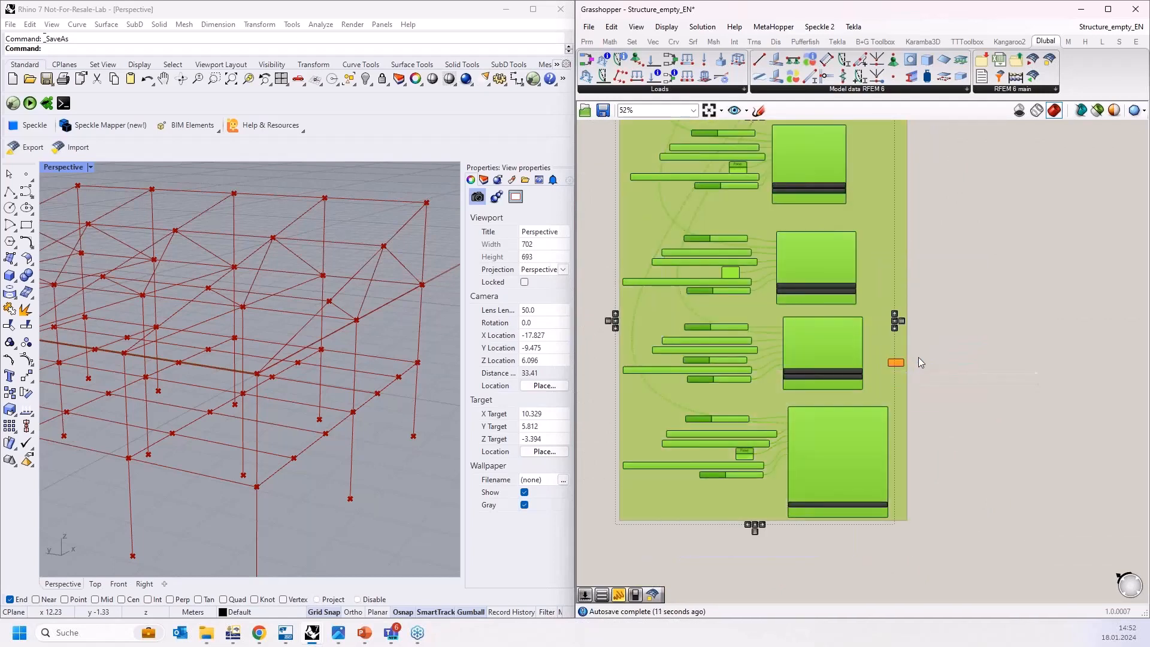
{"action": "left_click", "coordinate": [952, 351]}
Move the empty Data parameter slightly higher above the yellow panel and inspect the Input of the RFEM export component.
{"action": "right_click_drag", "start_coordinate": [962, 431], "coordinate": [966, 524]}
{"action": "scroll", "coordinate": [965, 523], "scroll_direction": "down", "scroll_amount": 4}
{"action": "right_click_drag", "start_coordinate": [1012, 260], "coordinate": [1005, 485]}
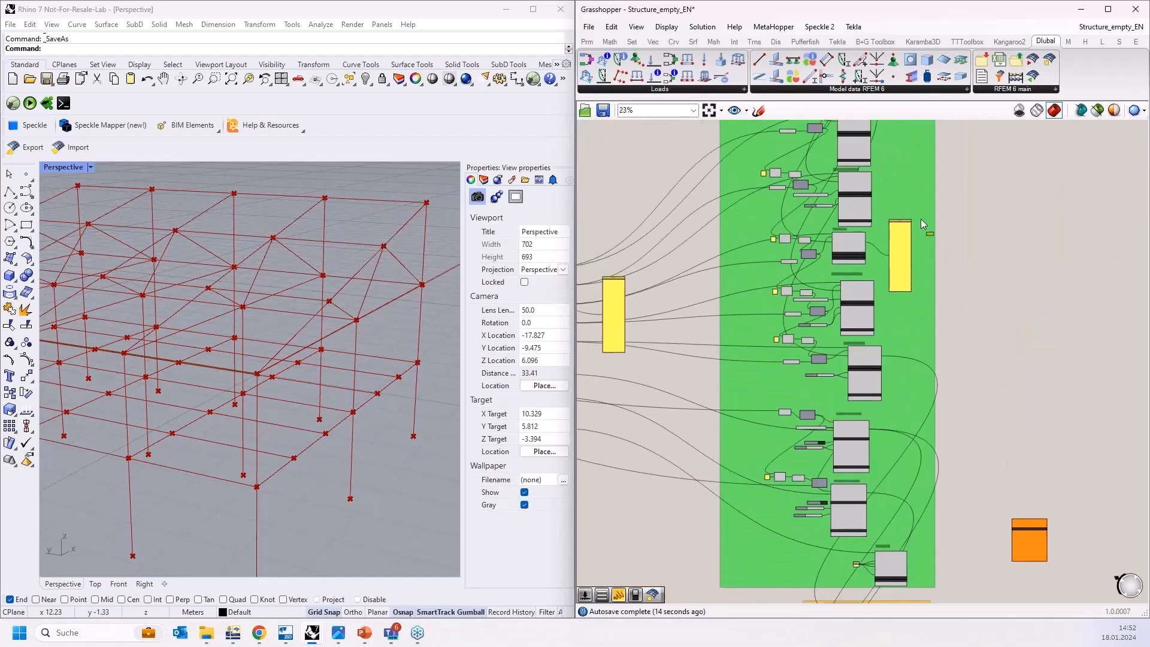
{"action": "left_click_drag", "start_coordinate": [929, 234], "coordinate": [913, 201]}
{"action": "right_click_drag", "start_coordinate": [907, 208], "coordinate": [926, 345]}
{"action": "right_click_drag", "start_coordinate": [997, 340], "coordinate": [950, 167]}
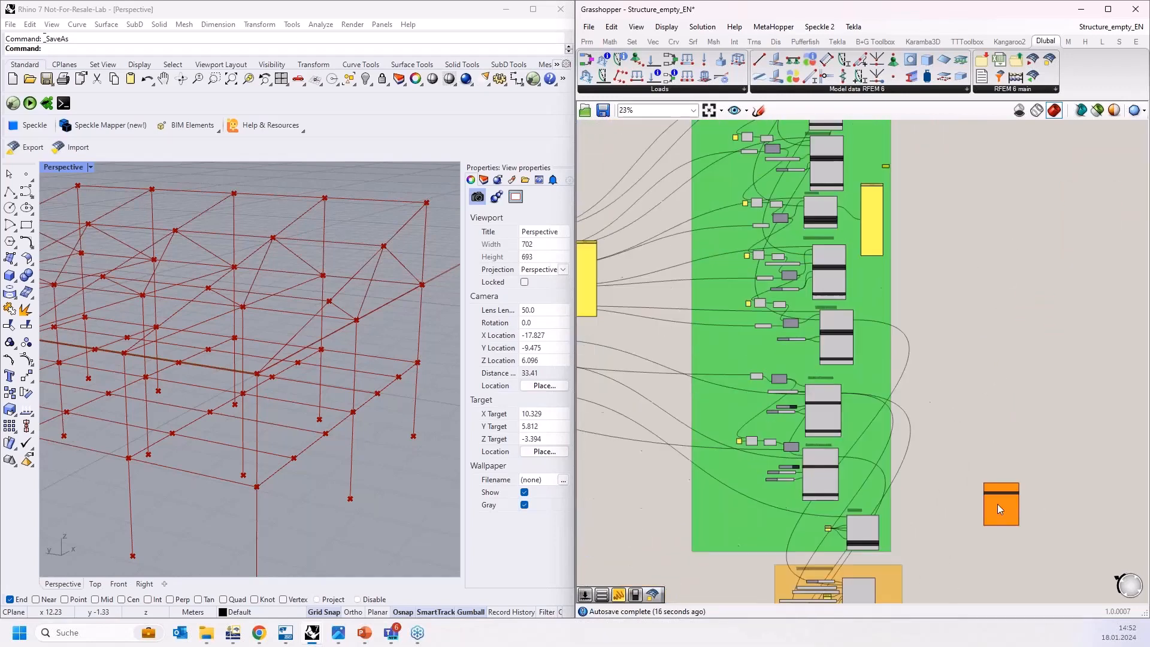
{"action": "scroll", "coordinate": [997, 503], "scroll_direction": "up", "scroll_amount": 10}
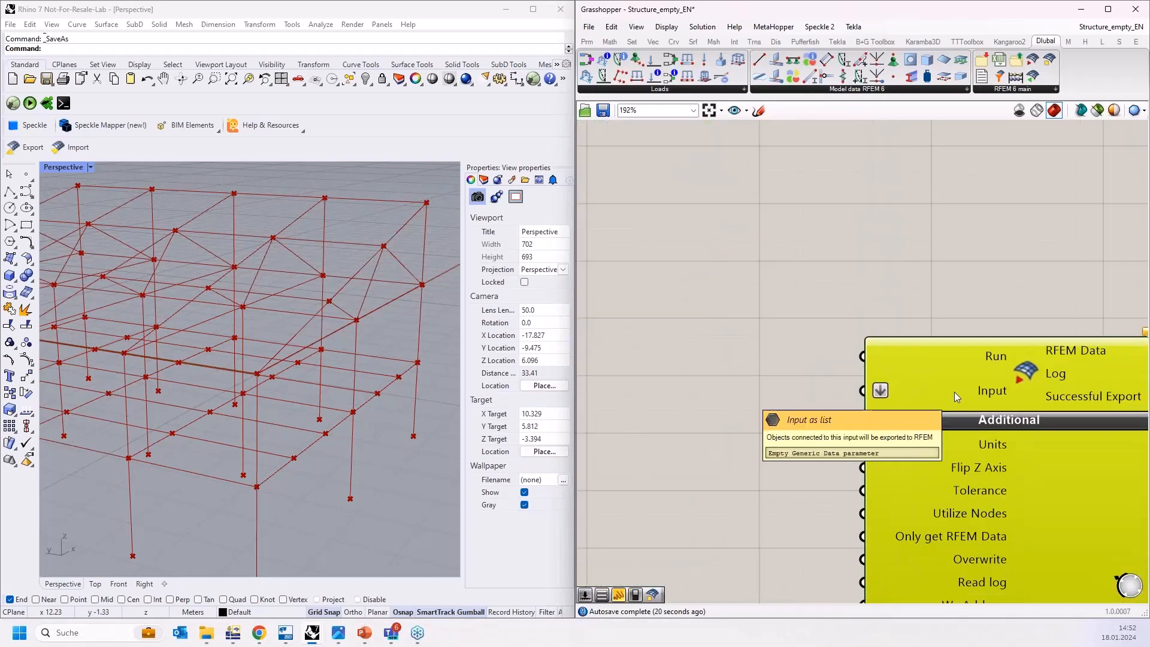
{"action": "scroll", "coordinate": [998, 484], "scroll_direction": "down", "scroll_amount": 7}
{"action": "scroll", "coordinate": [990, 511], "scroll_direction": "down", "scroll_amount": 6}
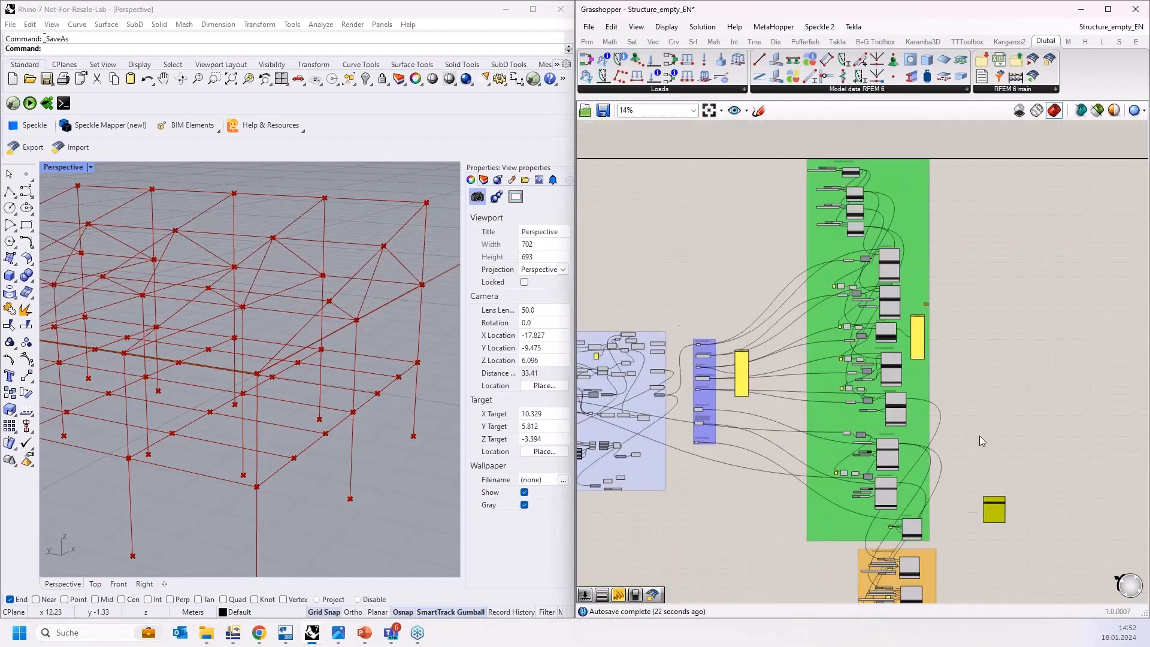
Remove the empty Data parameter from the green structure group and place it beside the Materials & Sections components.
{"action": "right_click_drag", "start_coordinate": [956, 340], "coordinate": [925, 472]}
{"action": "scroll", "coordinate": [897, 436], "scroll_direction": "up", "scroll_amount": 5}
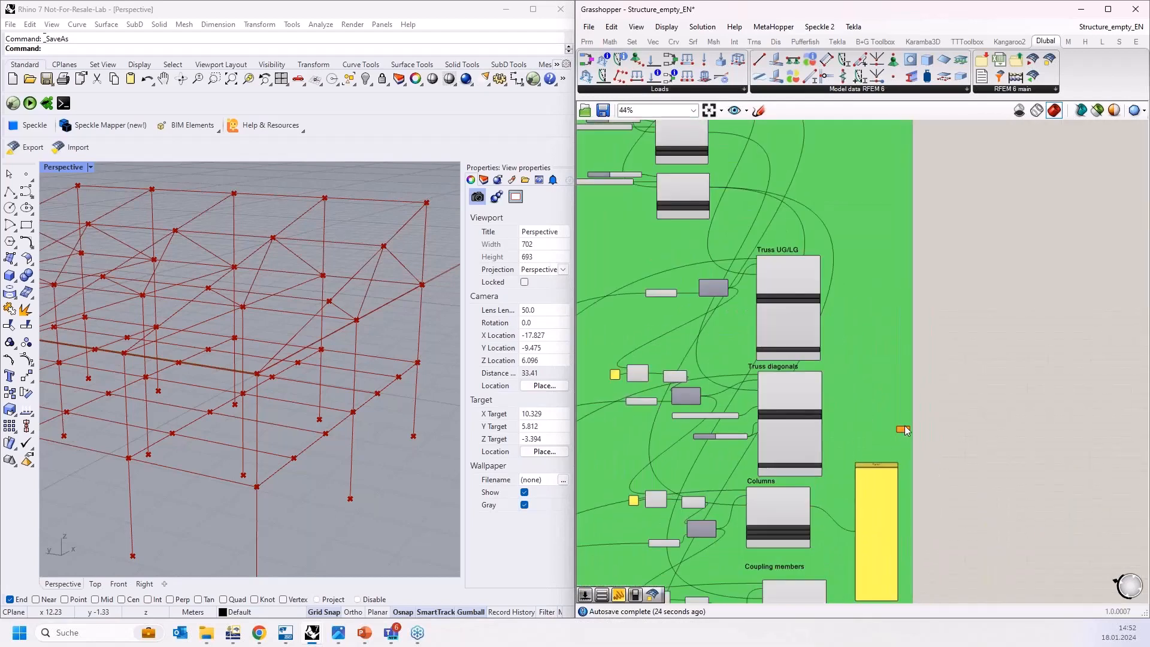
{"action": "scroll", "coordinate": [901, 430], "scroll_direction": "up", "scroll_amount": 4}
{"action": "right_click", "coordinate": [894, 383]}
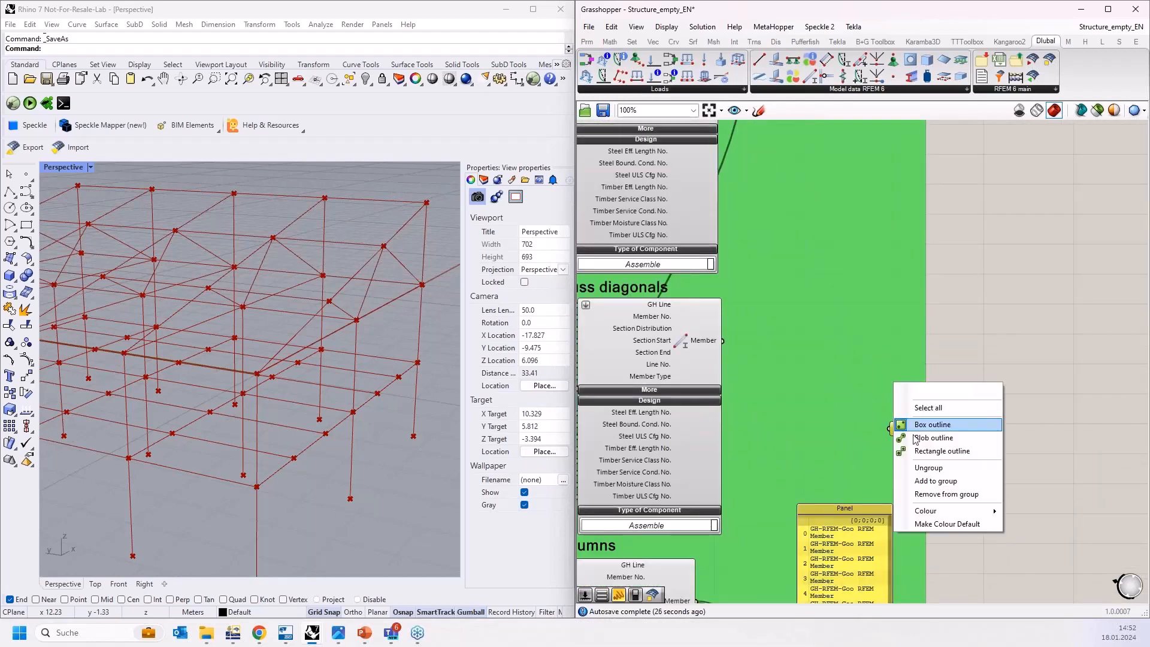
{"action": "left_click", "coordinate": [956, 494]}
{"action": "scroll", "coordinate": [958, 505], "scroll_direction": "down", "scroll_amount": 5}
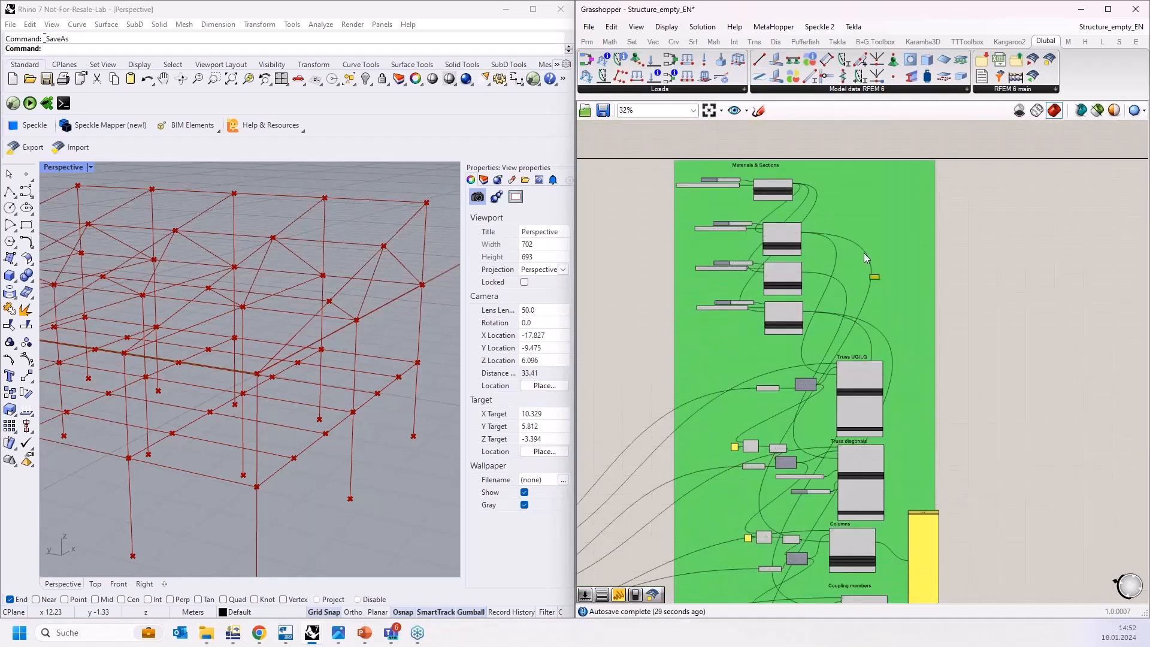
Connect the Material output and the first two Section outputs to the Data parameter.
{"action": "scroll", "coordinate": [838, 224], "scroll_direction": "up", "scroll_amount": 7}
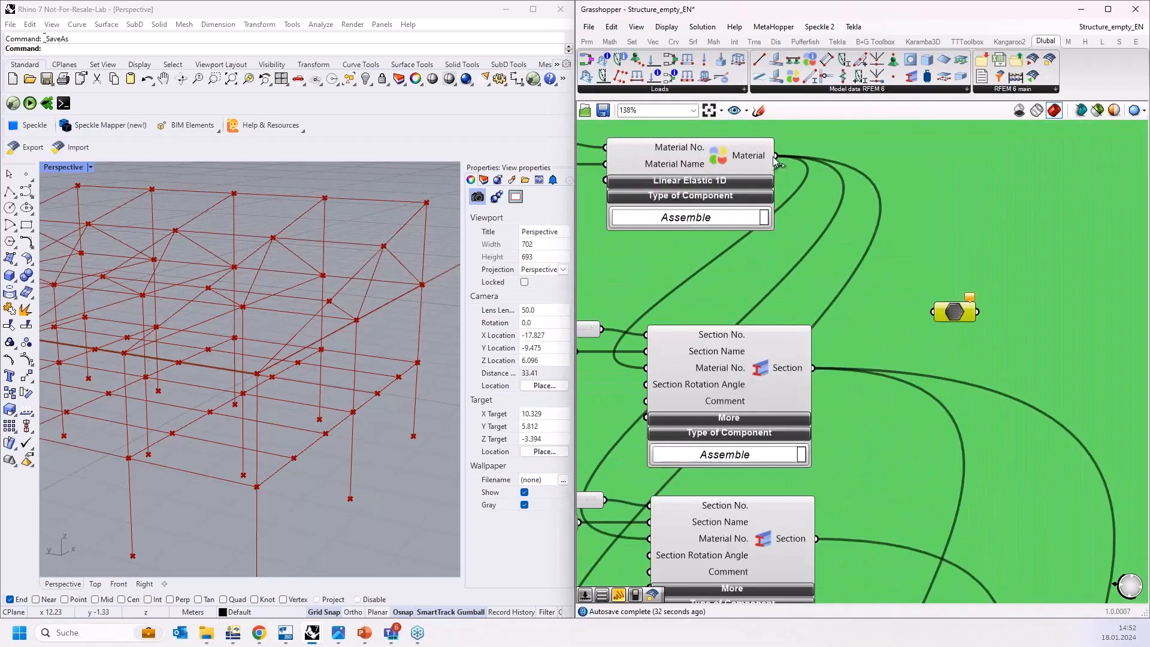
{"action": "left_click_drag", "start_coordinate": [776, 156], "coordinate": [931, 308]}
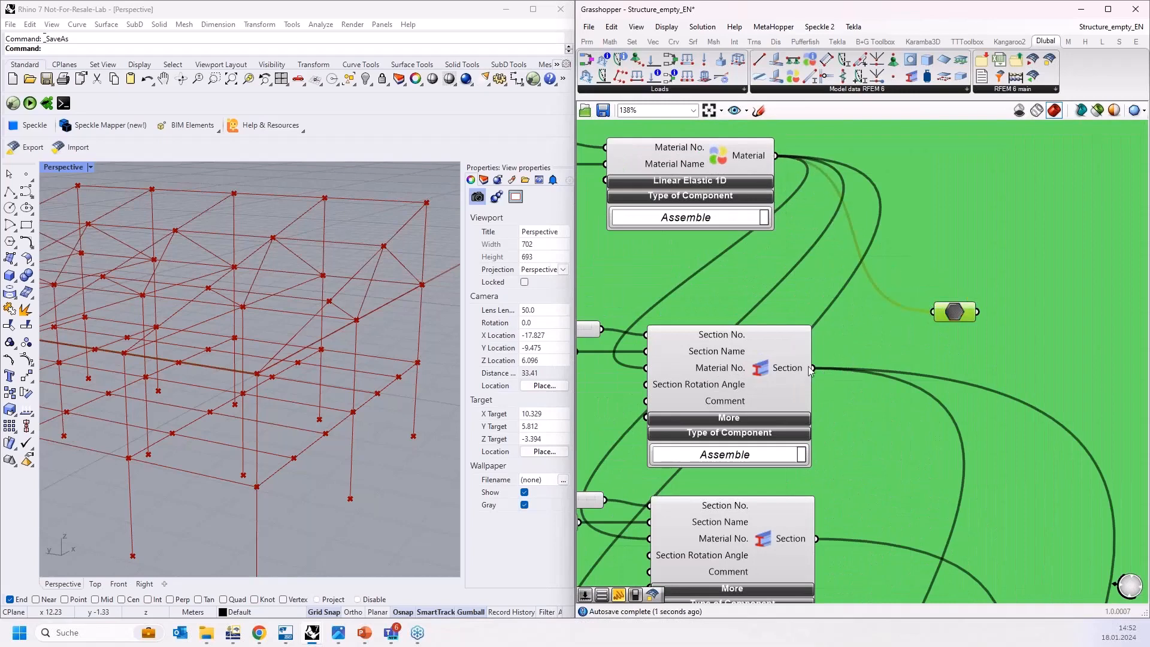
{"action": "left_click_drag", "start_coordinate": [812, 368], "coordinate": [931, 312], "text": "shift"}
{"action": "left_click_drag", "start_coordinate": [816, 539], "coordinate": [932, 311], "text": "shift"}
{"action": "scroll", "coordinate": [850, 243], "scroll_direction": "down", "scroll_amount": 5}
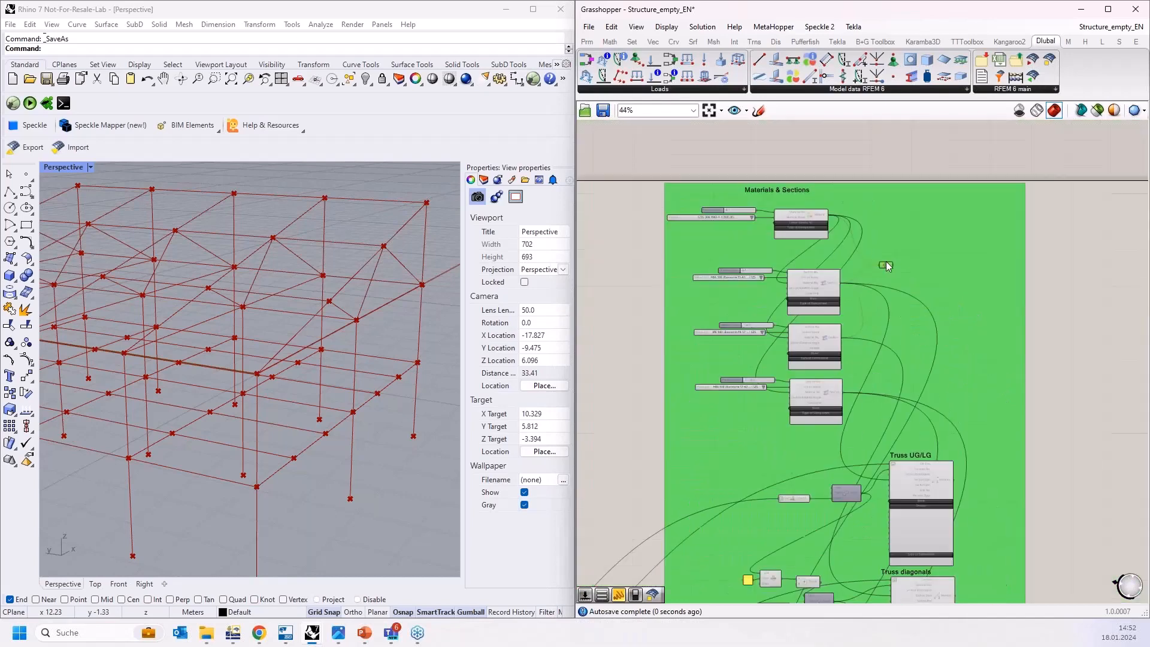
Add the third Section output and the Truss UG/LG and Truss diagonals Member outputs to the Data parameter.
{"action": "left_click_drag", "start_coordinate": [886, 266], "coordinate": [971, 423]}
{"action": "scroll", "coordinate": [939, 429], "scroll_direction": "up", "scroll_amount": 4}
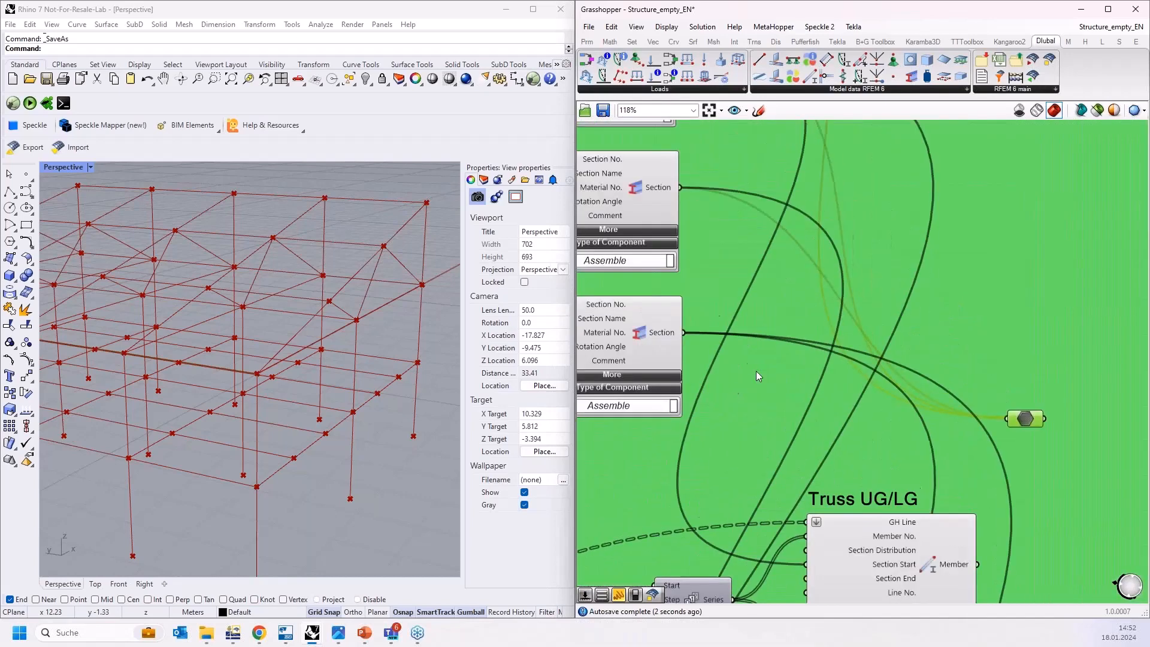
{"action": "right_click_drag", "start_coordinate": [919, 379], "coordinate": [835, 343]}
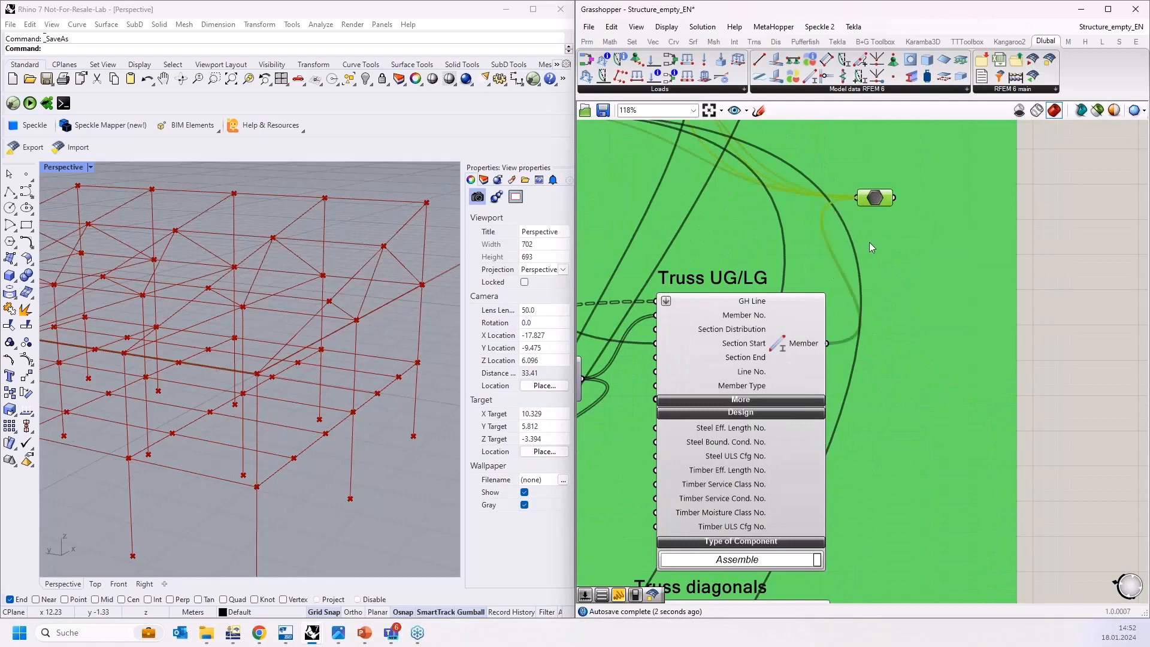
{"action": "left_click_drag", "start_coordinate": [889, 205], "coordinate": [939, 515]}
{"action": "scroll", "coordinate": [944, 347], "scroll_direction": "down", "scroll_amount": 4}
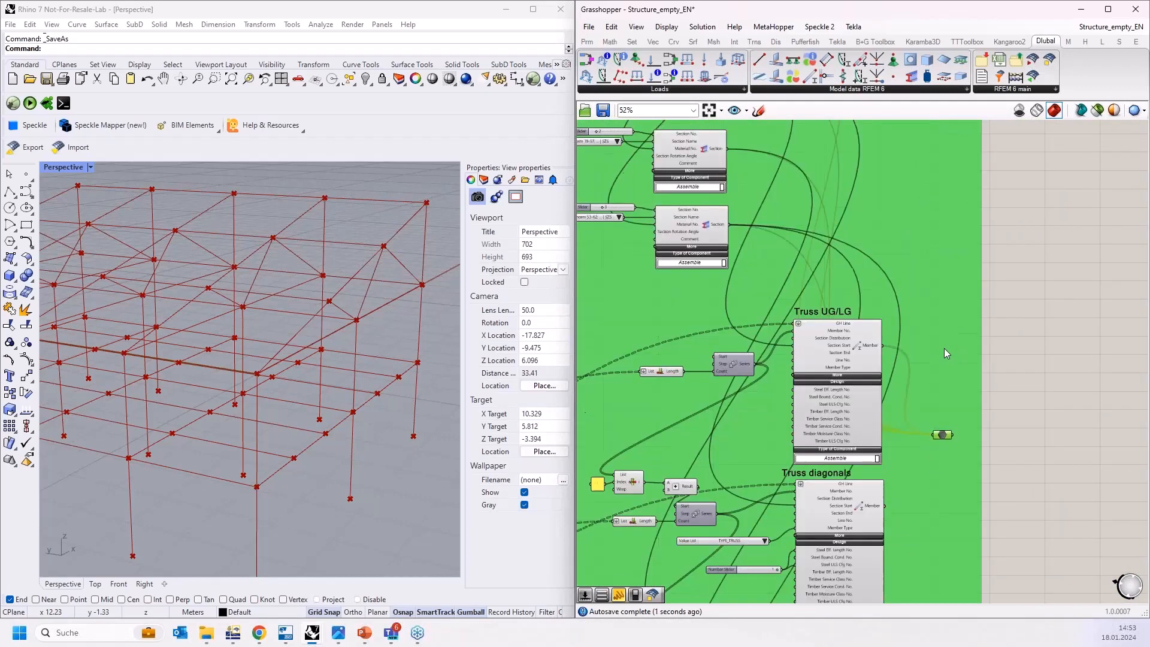
{"action": "scroll", "coordinate": [946, 265], "scroll_direction": "up", "scroll_amount": 4}
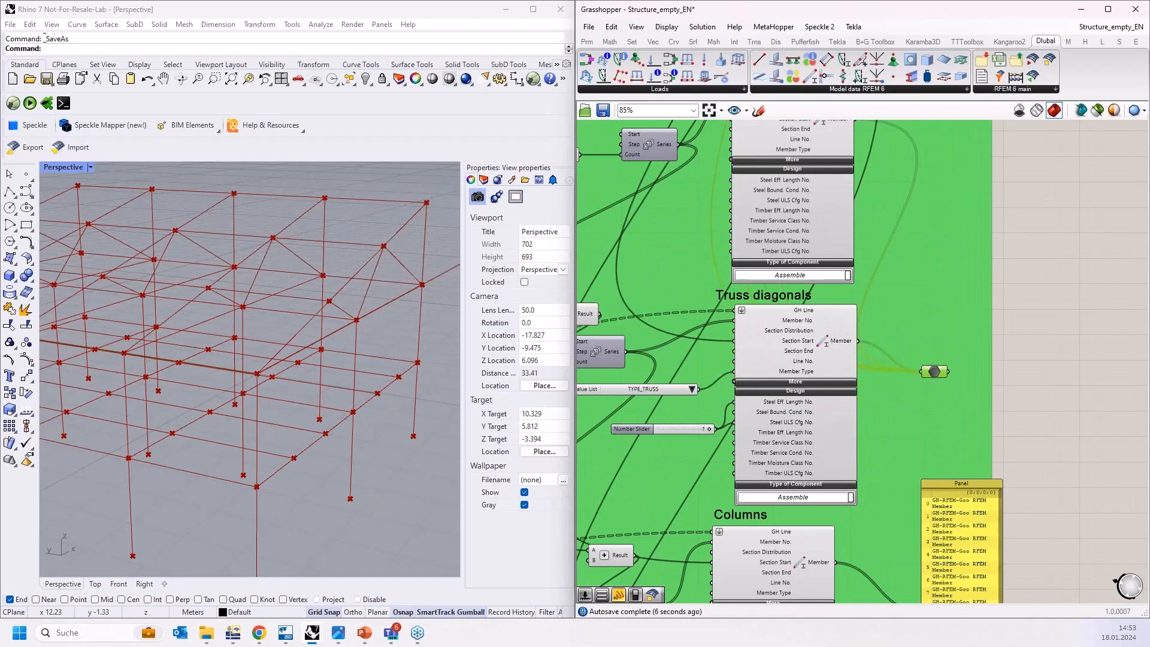
Add the Member outputs of Columns, Coupling members and Stage beams to the Data parameter, moving it down beside them.
{"action": "right_click_drag", "start_coordinate": [933, 385], "coordinate": [958, 247]}
{"action": "left_click_drag", "start_coordinate": [958, 236], "coordinate": [895, 416]}
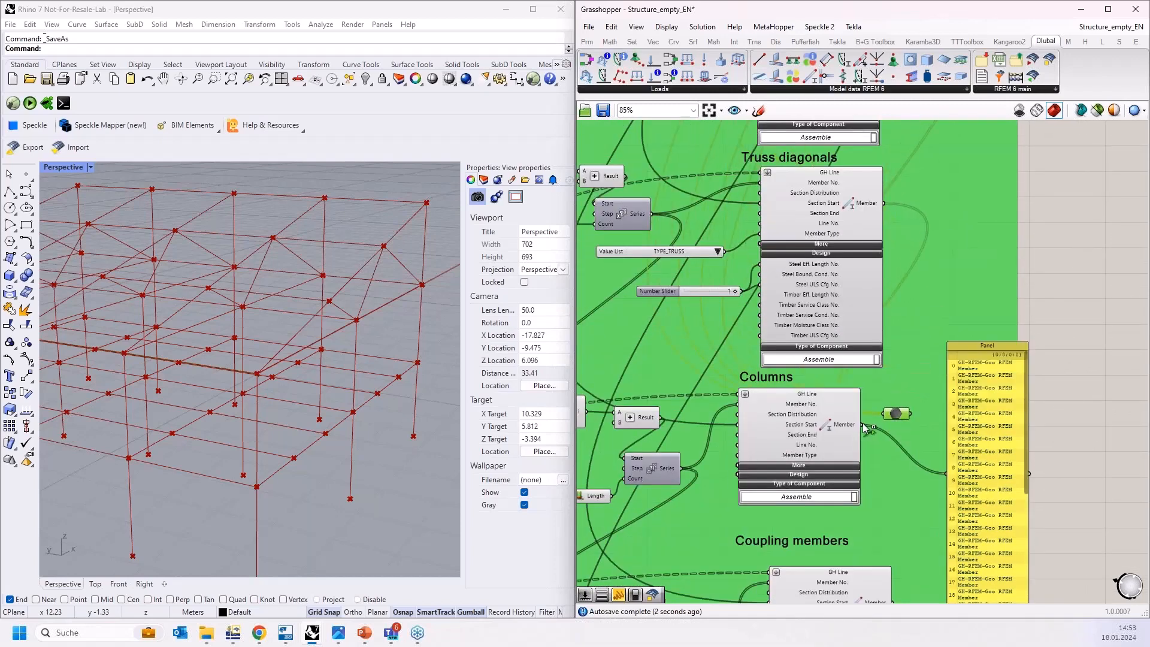
{"action": "scroll", "coordinate": [890, 395], "scroll_direction": "down", "scroll_amount": 5}
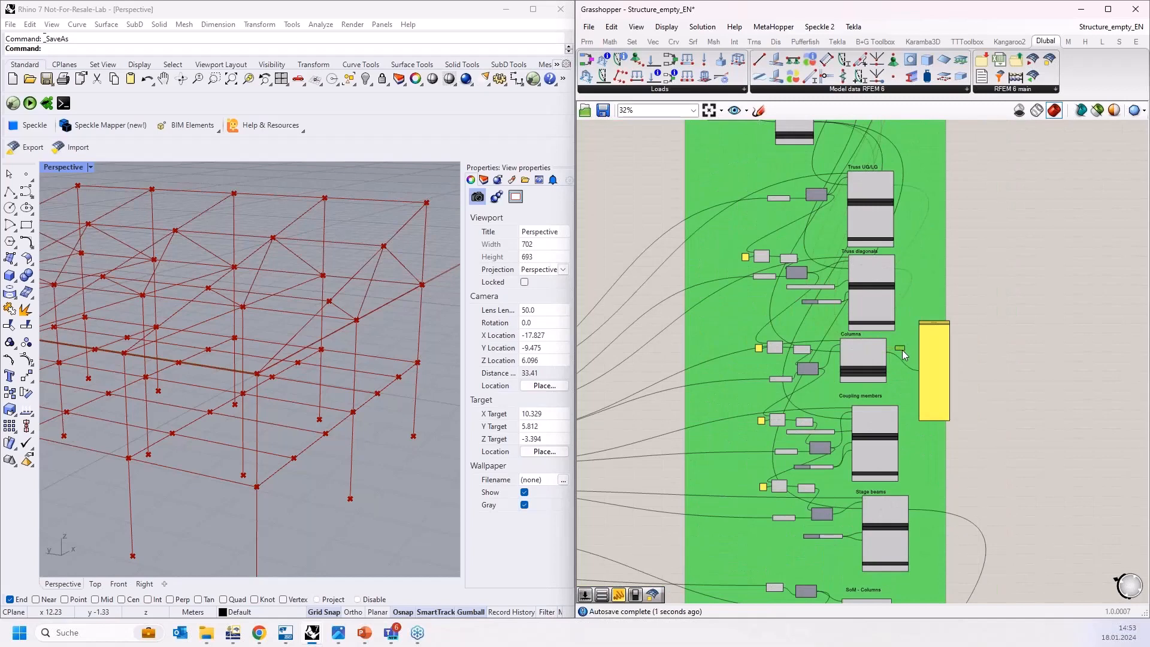
{"action": "scroll", "coordinate": [864, 331], "scroll_direction": "up", "scroll_amount": 5}
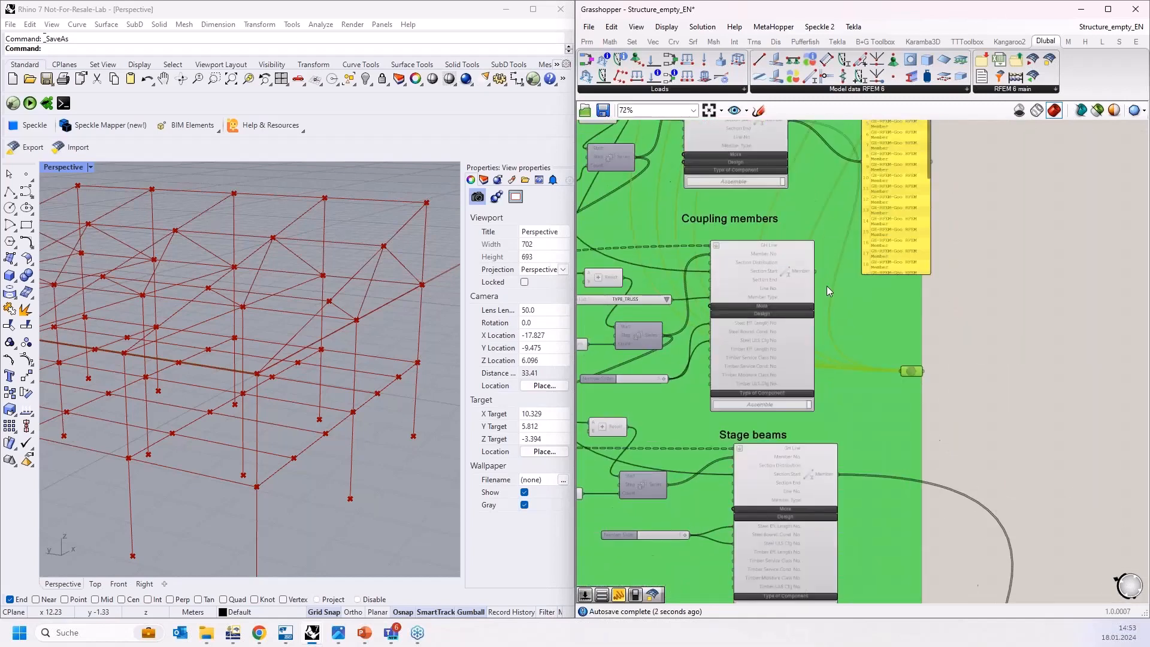
{"action": "left_click_drag", "start_coordinate": [817, 272], "coordinate": [901, 373], "text": "shift"}
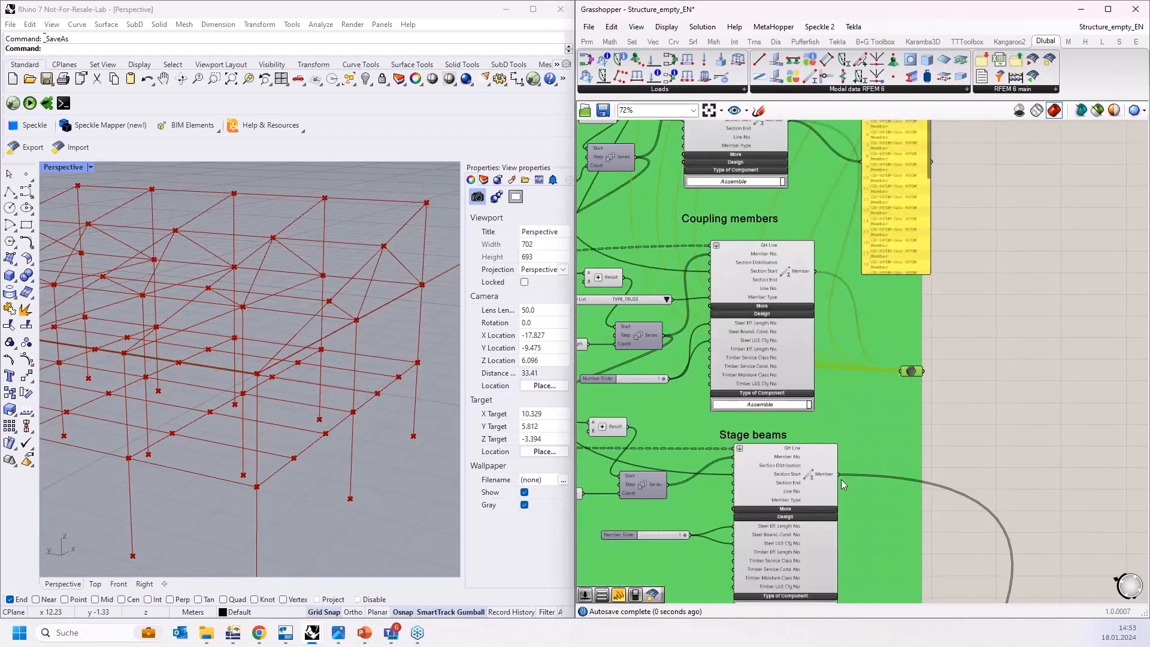
{"action": "left_click_drag", "start_coordinate": [841, 473], "coordinate": [909, 368], "text": "shift"}
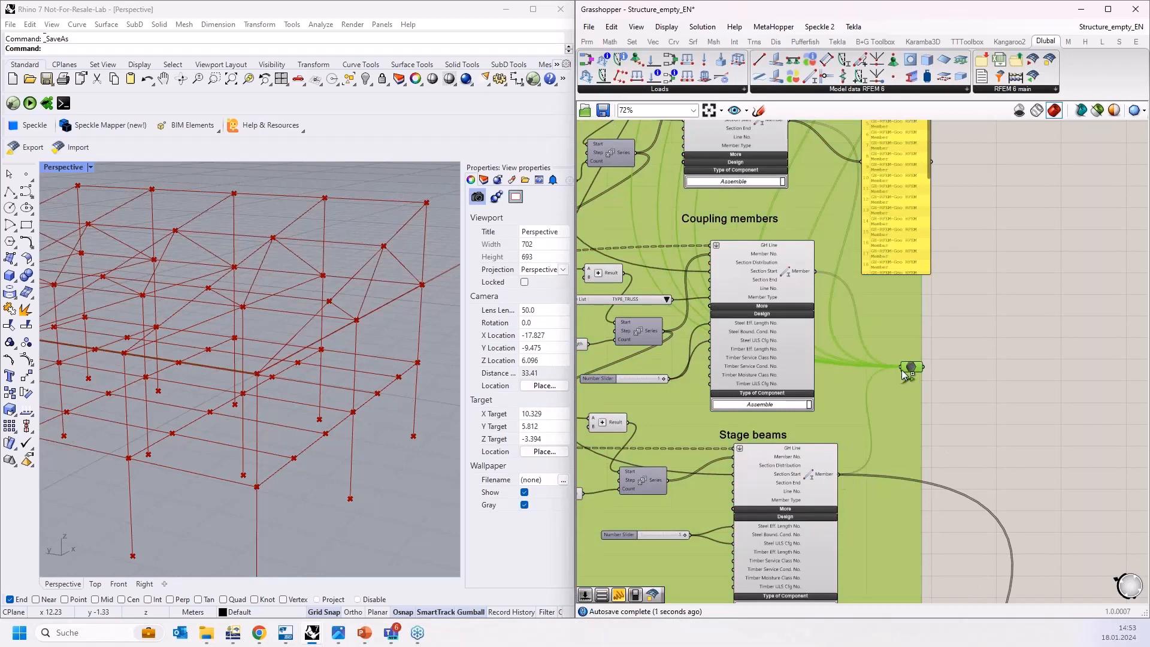
Move the structure Data parameter down beside the SoM - Truss UG component, just outside the green group.
{"action": "scroll", "coordinate": [920, 318], "scroll_direction": "down", "scroll_amount": 4}
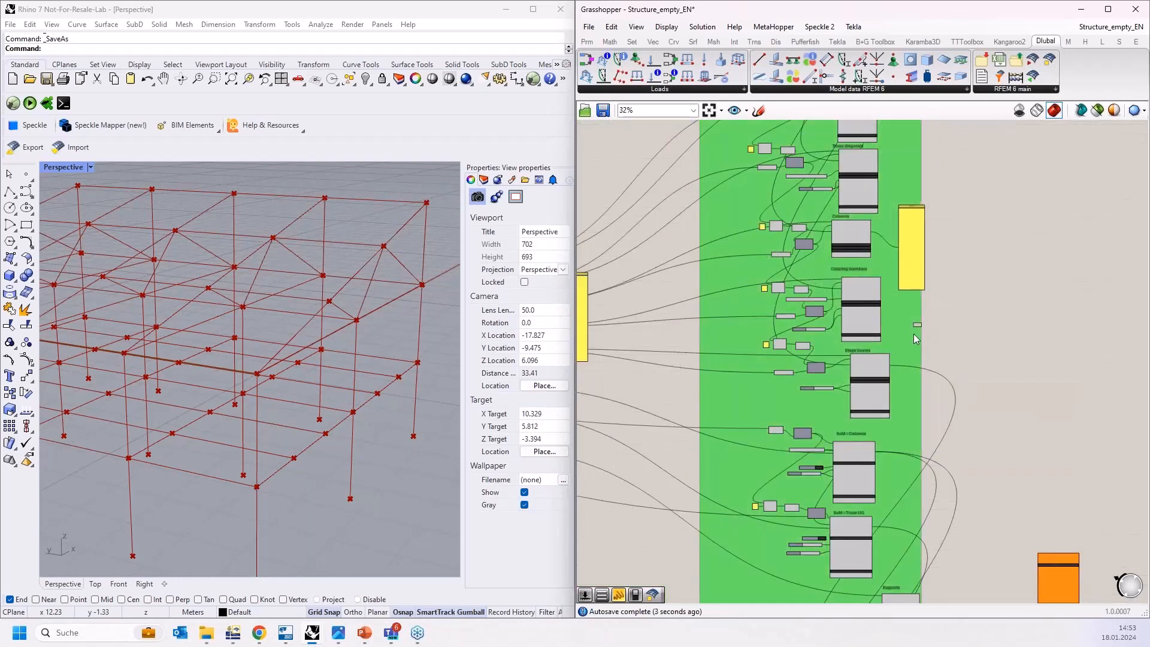
{"action": "scroll", "coordinate": [920, 318], "scroll_direction": "up", "scroll_amount": 3}
{"action": "left_click_drag", "start_coordinate": [919, 318], "coordinate": [913, 543]}
{"action": "right_click_drag", "start_coordinate": [958, 478], "coordinate": [965, 270]}
{"action": "left_click_drag", "start_coordinate": [918, 339], "coordinate": [948, 433]}
{"action": "right_click_drag", "start_coordinate": [970, 485], "coordinate": [959, 414]}
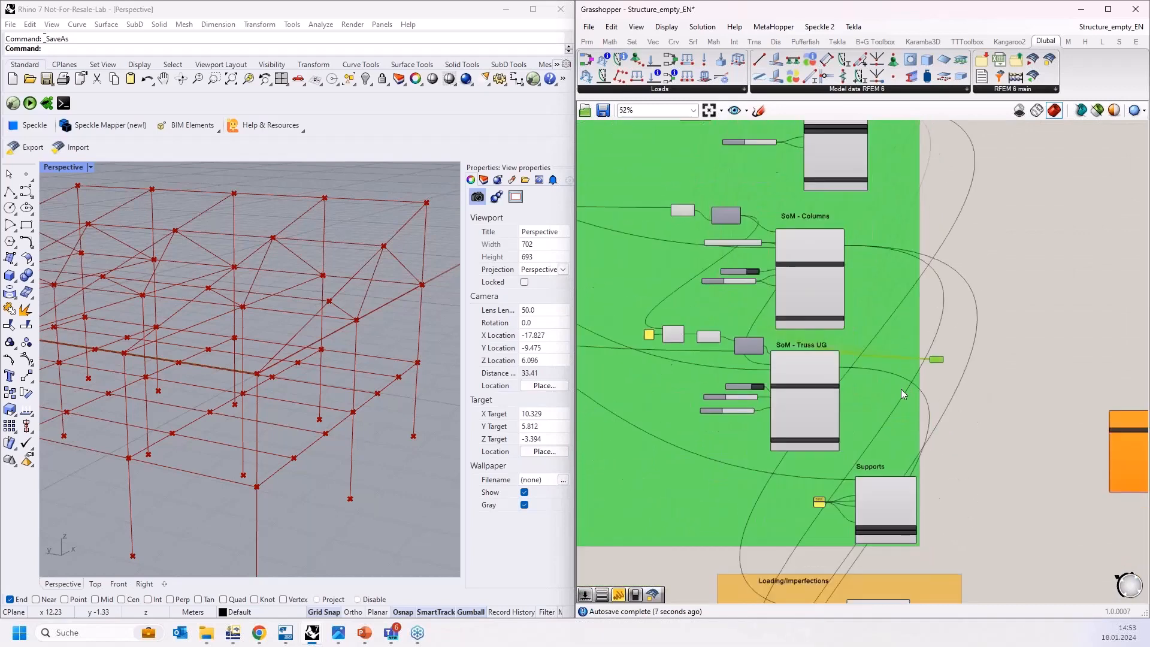
Add the Member Set outputs of SoM - Columns and SoM - Truss UG and the Nodal Support output to the Data parameter.
{"action": "scroll", "coordinate": [898, 383], "scroll_direction": "up", "scroll_amount": 2}
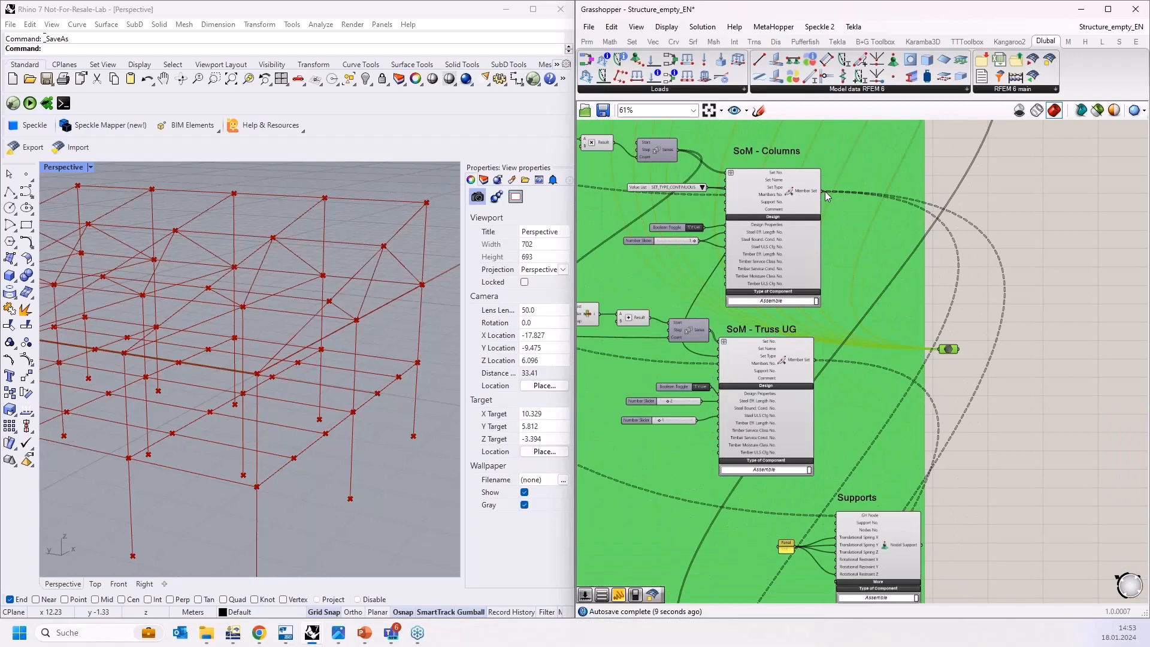
{"action": "left_click_drag", "start_coordinate": [825, 192], "coordinate": [850, 210], "text": "shift"}
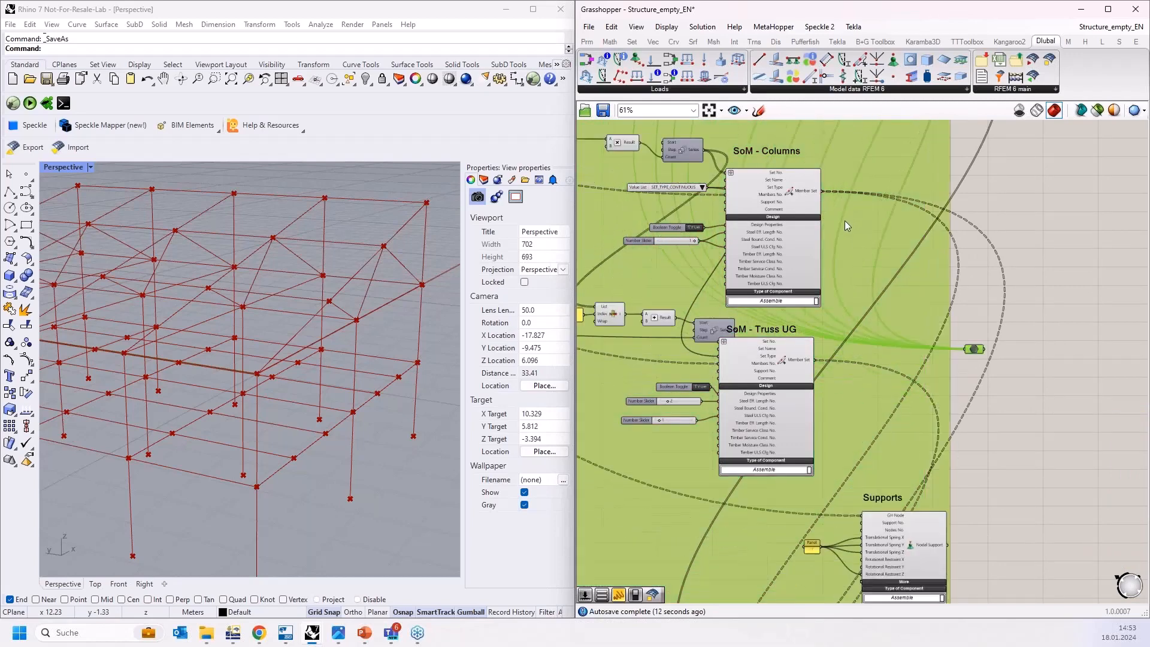
{"action": "key", "text": "ctrl+z"}
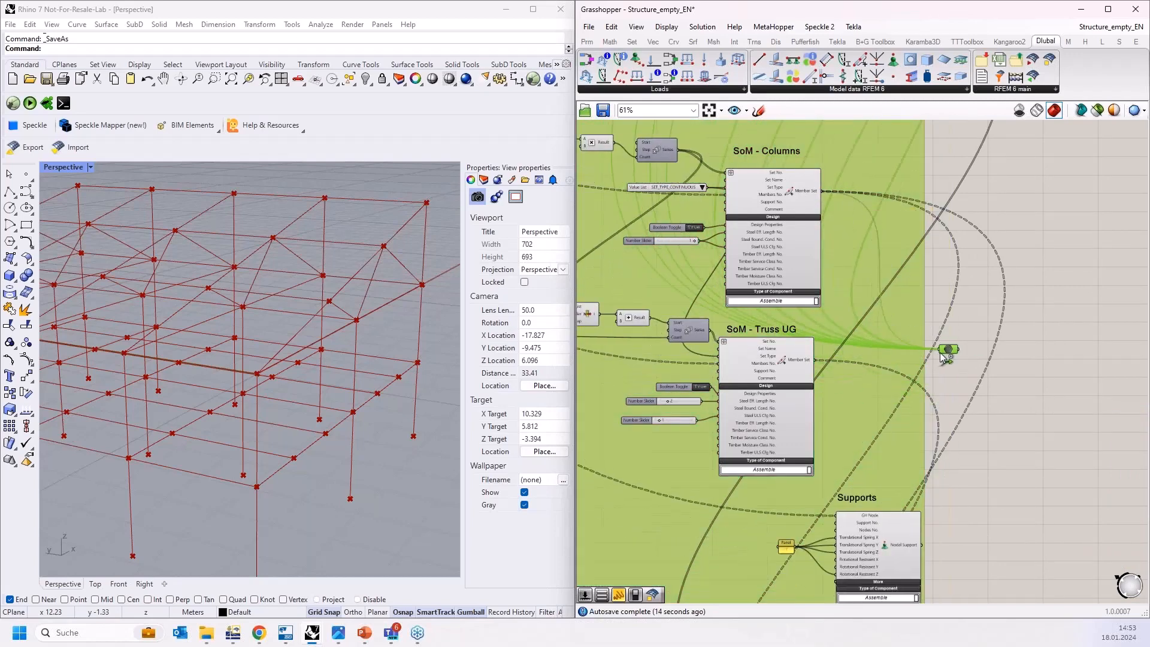
{"action": "left_click_drag", "start_coordinate": [815, 360], "coordinate": [933, 354]}
{"action": "left_click_drag", "start_coordinate": [922, 545], "coordinate": [939, 350]}
{"action": "right_click_drag", "start_coordinate": [994, 527], "coordinate": [947, 339]}
Connect the Member Load, both Member Set Load and the Member Set Imperfection outputs to the loading group's Data parameter.
{"action": "scroll", "coordinate": [948, 339], "scroll_direction": "down", "scroll_amount": 3}
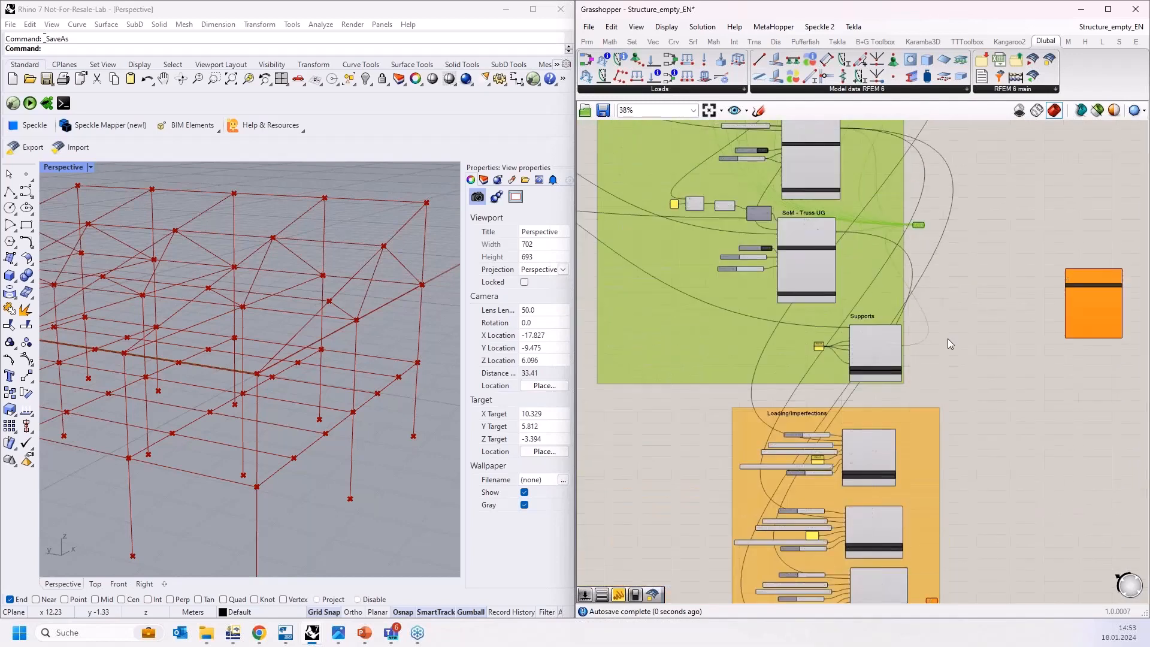
{"action": "right_click_drag", "start_coordinate": [980, 562], "coordinate": [954, 421]}
{"action": "scroll", "coordinate": [897, 463], "scroll_direction": "up", "scroll_amount": 2}
{"action": "scroll", "coordinate": [897, 464], "scroll_direction": "up", "scroll_amount": 1}
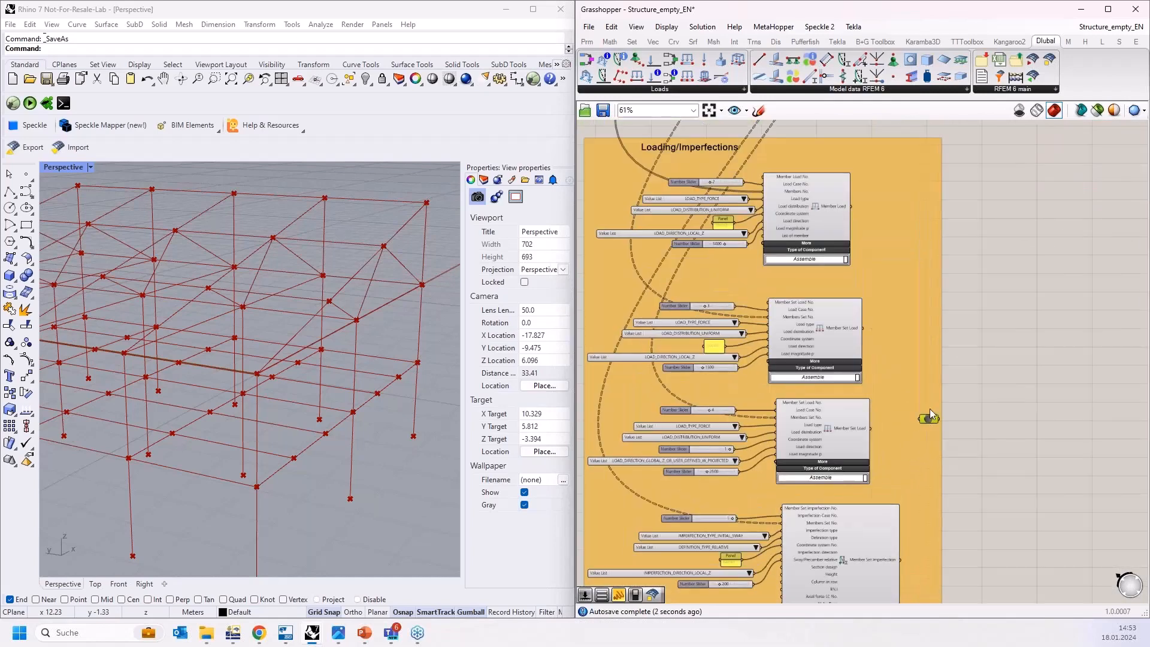
{"action": "left_click_drag", "start_coordinate": [850, 206], "coordinate": [927, 418]}
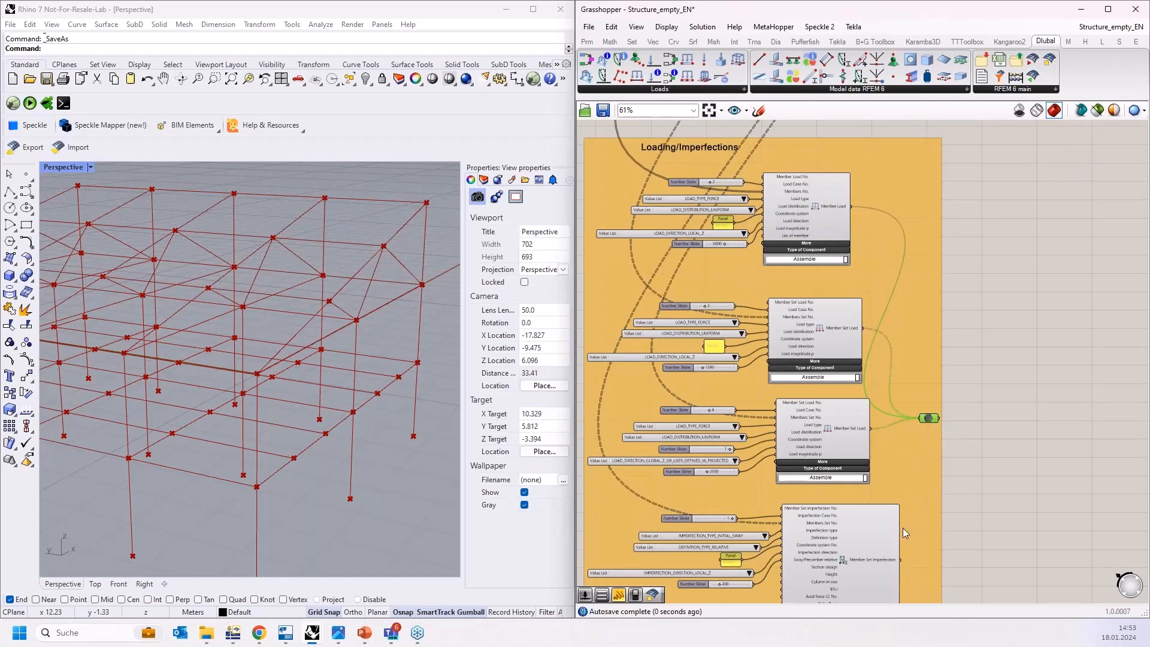
{"action": "left_click_drag", "start_coordinate": [899, 543], "coordinate": [927, 419], "text": "shift"}
Move the loading group's Data parameter up beside the first Member Set Load component.
{"action": "scroll", "coordinate": [1009, 372], "scroll_direction": "down", "scroll_amount": 3}
{"action": "right_click_drag", "start_coordinate": [957, 406], "coordinate": [931, 433]}
{"action": "scroll", "coordinate": [931, 431], "scroll_direction": "up", "scroll_amount": 4}
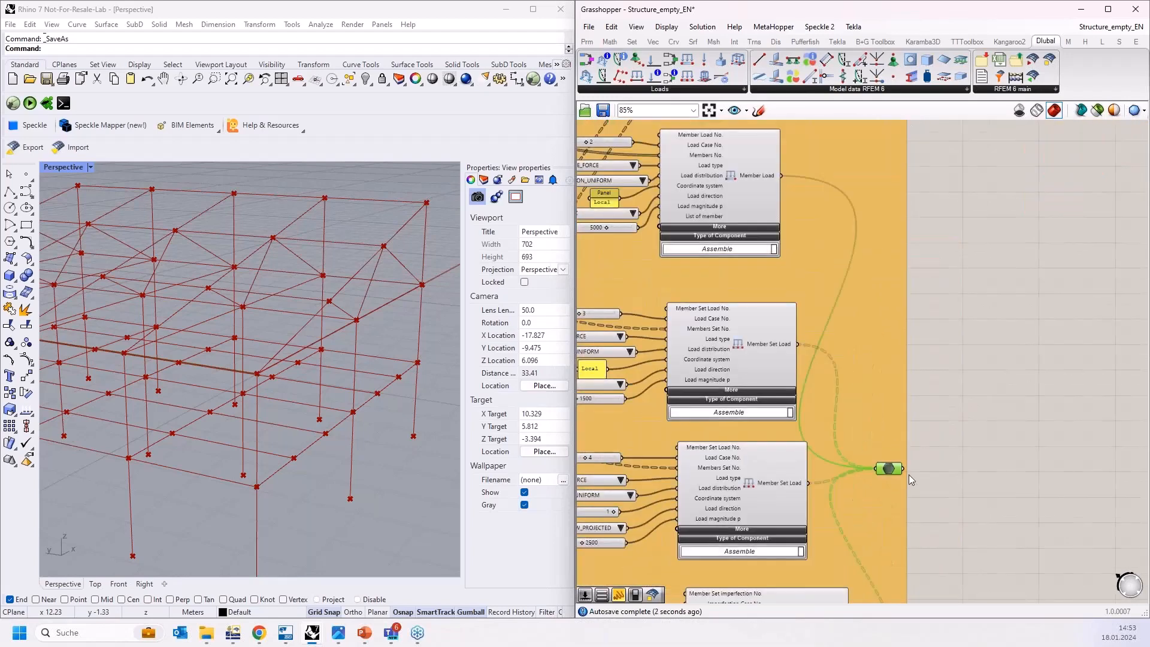
{"action": "left_click_drag", "start_coordinate": [888, 472], "coordinate": [910, 316]}
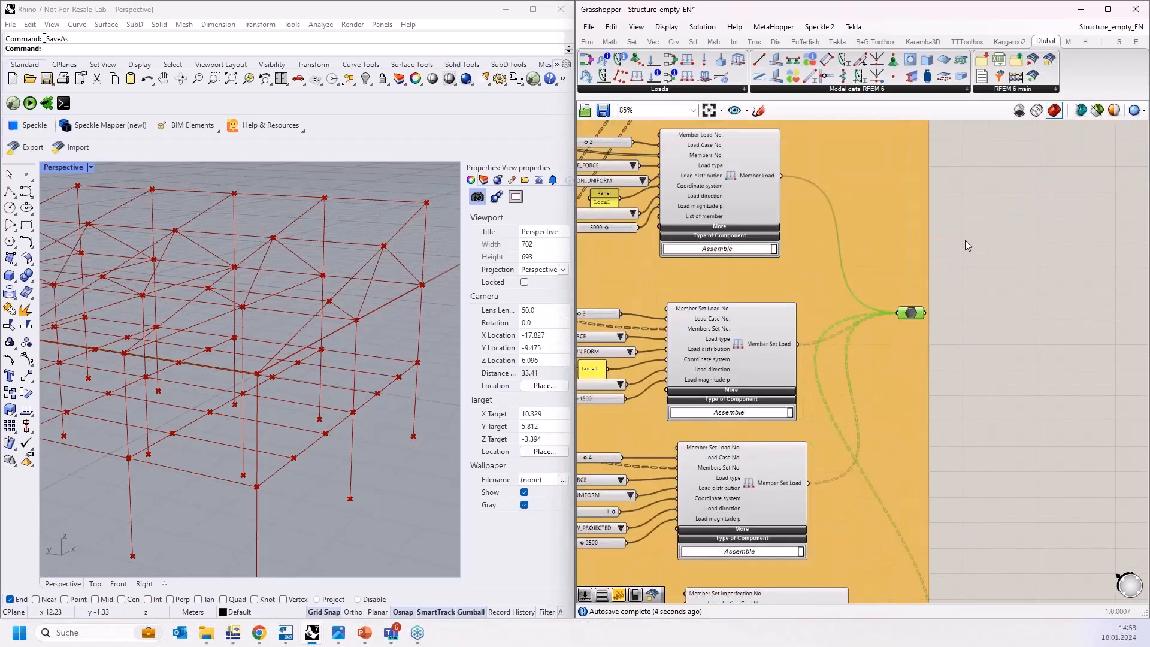
Connect the structure and loading Data parameters to the Input of the RFEM 6 export component.
{"action": "scroll", "coordinate": [963, 241], "scroll_direction": "down", "scroll_amount": 3}
{"action": "right_click_drag", "start_coordinate": [963, 242], "coordinate": [889, 450]}
{"action": "scroll", "coordinate": [888, 451], "scroll_direction": "down", "scroll_amount": 1}
{"action": "right_click_drag", "start_coordinate": [943, 344], "coordinate": [919, 412]}
{"action": "left_click_drag", "start_coordinate": [1011, 298], "coordinate": [929, 515]}
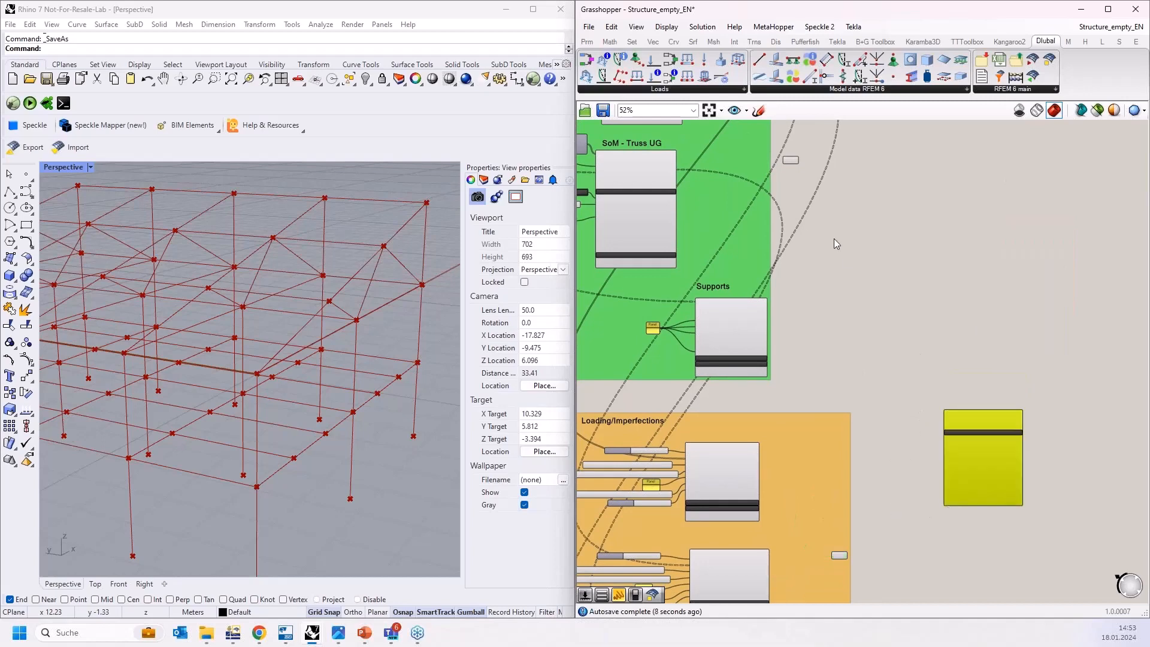
{"action": "scroll", "coordinate": [789, 139], "scroll_direction": "up", "scroll_amount": 3}
{"action": "left_click_drag", "start_coordinate": [899, 358], "coordinate": [1043, 546]}
{"action": "right_click_drag", "start_coordinate": [872, 422], "coordinate": [794, 187]}
{"action": "left_click_drag", "start_coordinate": [812, 522], "coordinate": [961, 309], "text": "shift"}
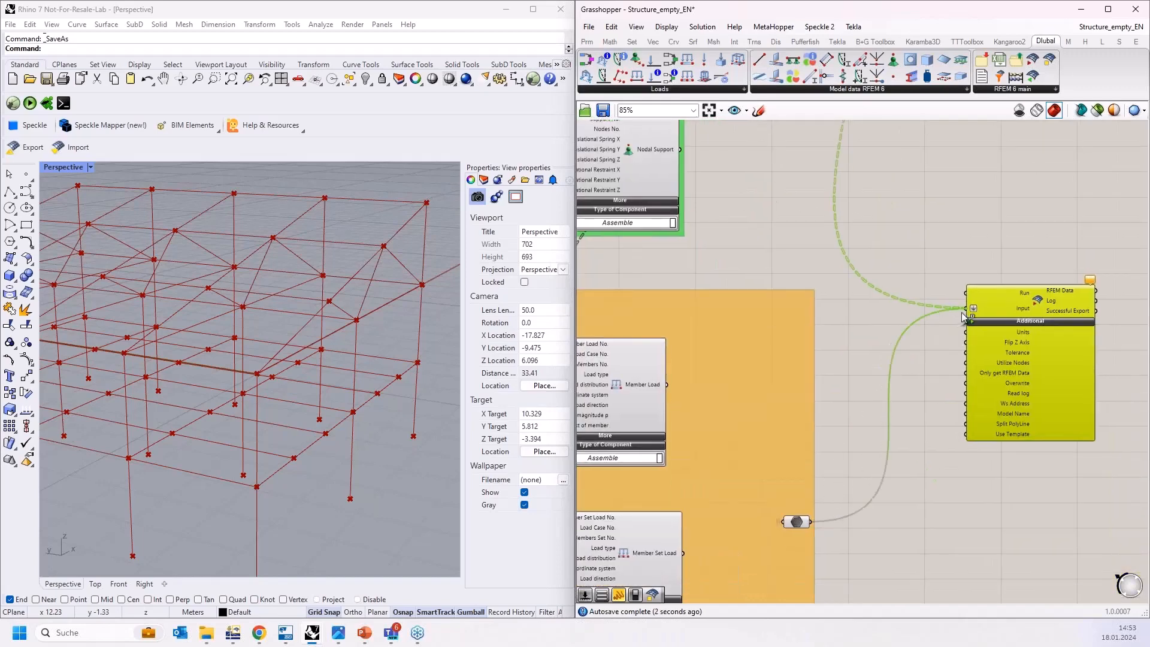
{"action": "right_click", "coordinate": [915, 376]}
{"action": "left_click", "coordinate": [885, 339]}
{"action": "scroll", "coordinate": [1044, 339], "scroll_direction": "up", "scroll_amount": 3}
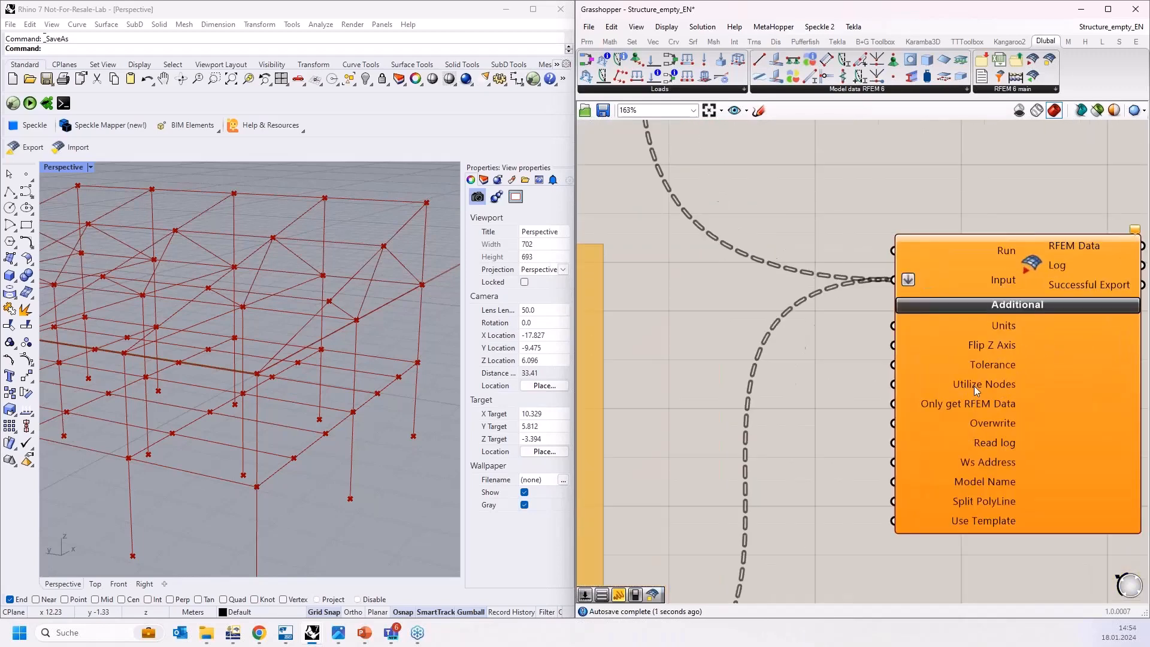
{"action": "scroll", "coordinate": [843, 342], "scroll_direction": "down", "scroll_amount": 3}
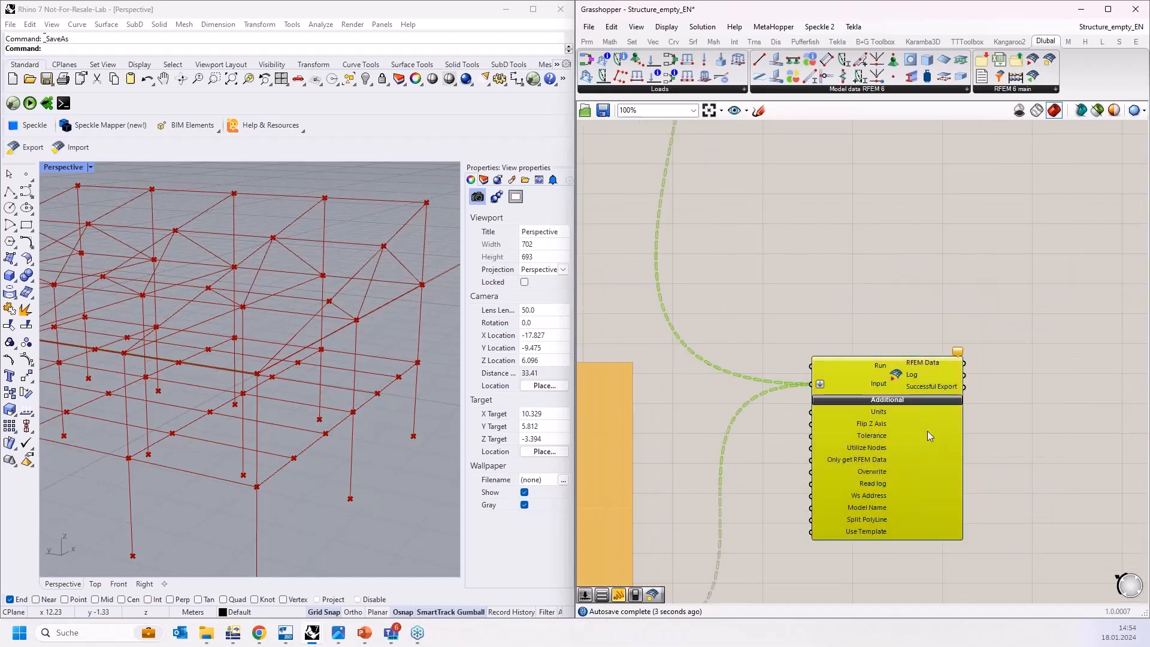
Add a Boolean Toggle set to False above the export component and connect it to the Run input.
{"action": "double_click", "coordinate": [828, 298]}
{"action": "type", "text": "bool"}
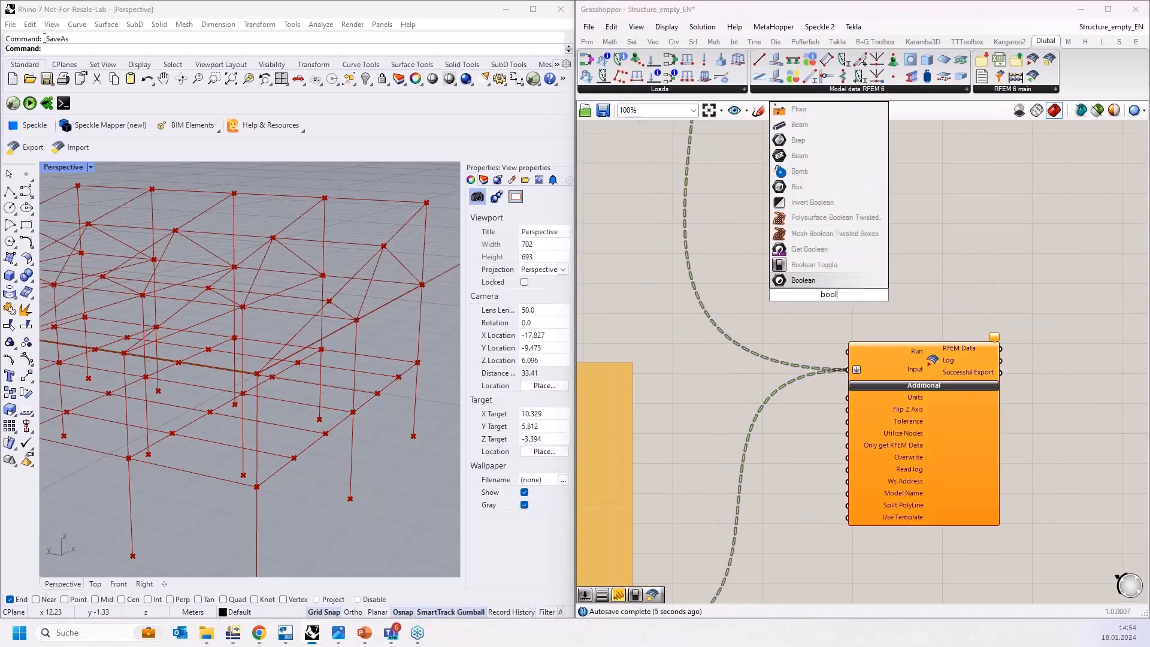
{"action": "key", "text": "Up"}
{"action": "key", "text": "Return"}
{"action": "scroll", "coordinate": [846, 321], "scroll_direction": "up", "scroll_amount": 3}
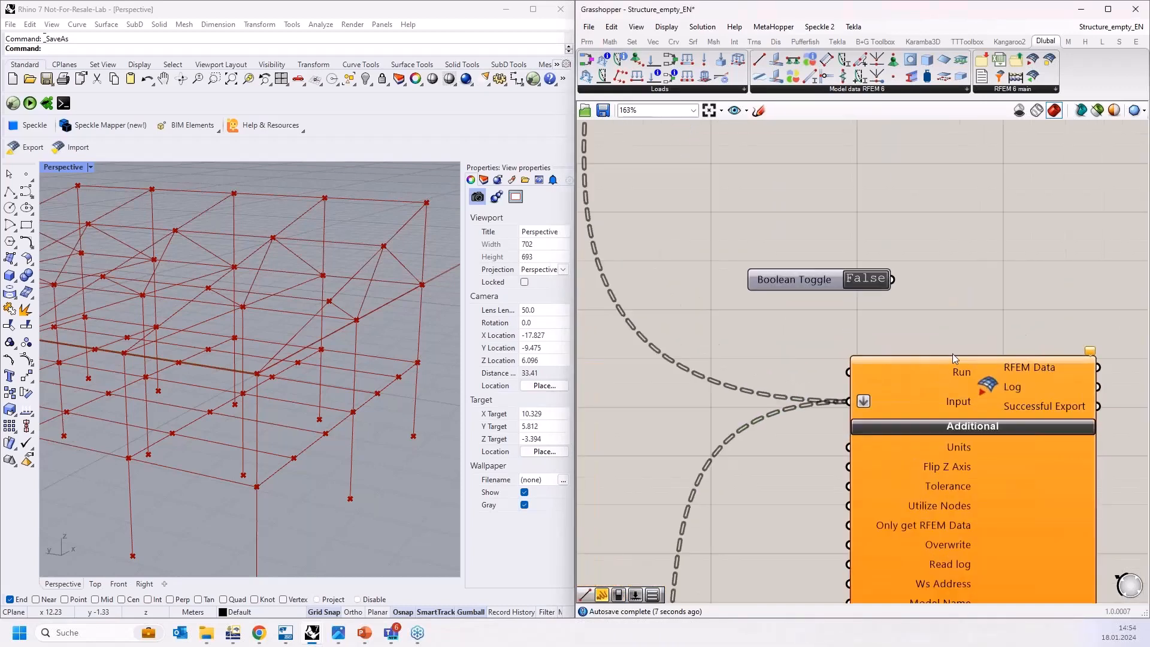
{"action": "left_click_drag", "start_coordinate": [891, 279], "coordinate": [848, 371]}
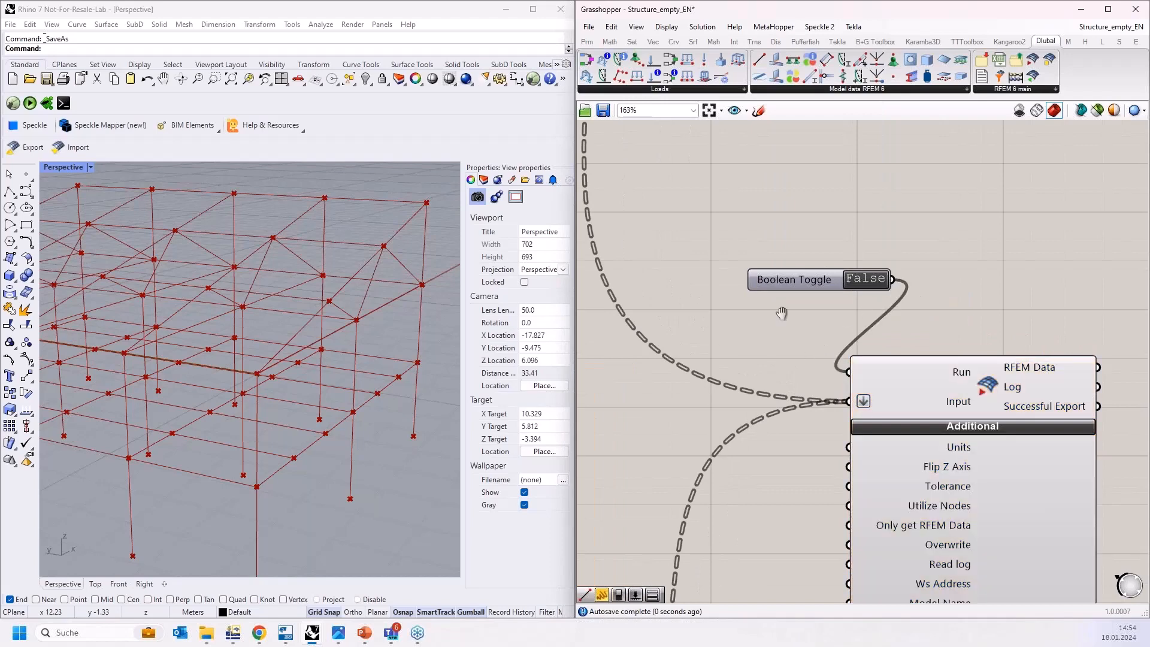
{"action": "right_click_drag", "start_coordinate": [892, 339], "coordinate": [868, 272]}
{"action": "right_click_drag", "start_coordinate": [751, 295], "coordinate": [741, 258]}
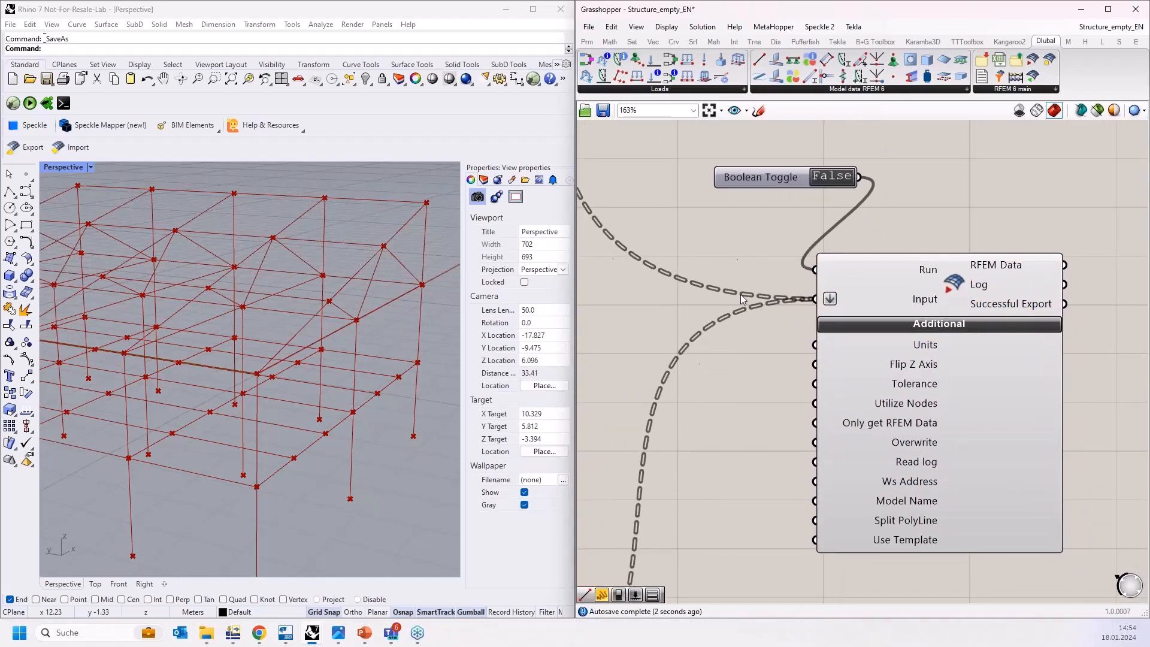
Add a second Boolean Toggle, connect it to the export component's Flip Z Axis input and set it to True.
{"action": "right_click_drag", "start_coordinate": [747, 411], "coordinate": [752, 341]}
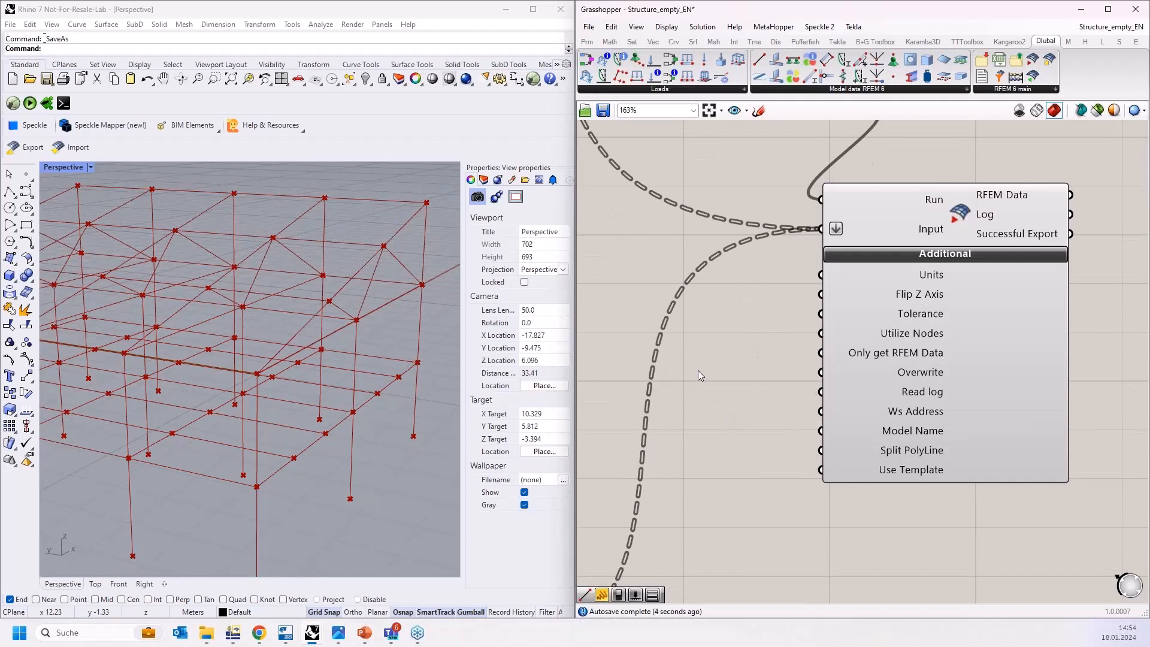
{"action": "right_click_drag", "start_coordinate": [713, 363], "coordinate": [758, 392]}
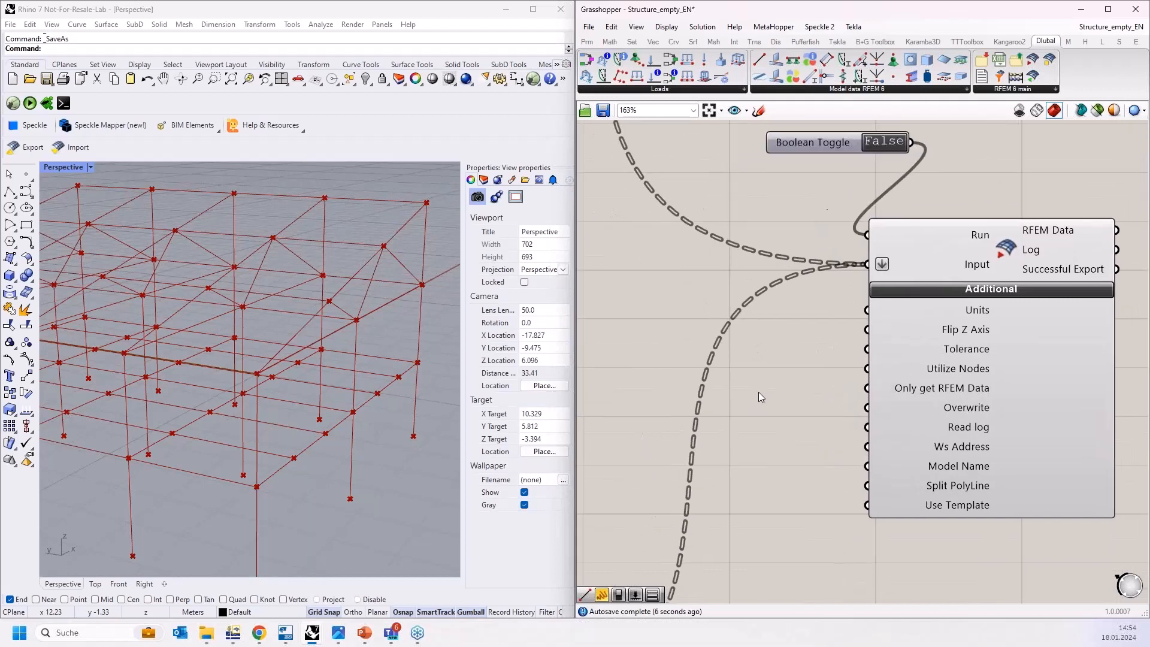
{"action": "double_click", "coordinate": [759, 391]}
{"action": "type", "text": "bool"}
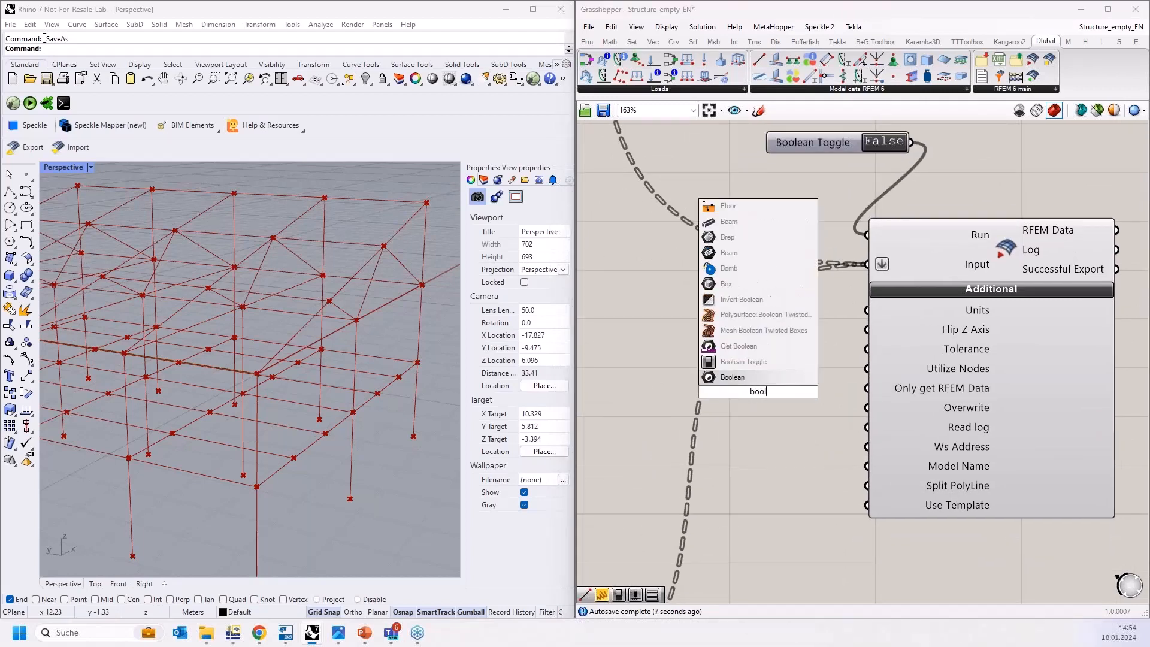
{"action": "left_click", "coordinate": [757, 366]}
{"action": "left_click_drag", "start_coordinate": [740, 391], "coordinate": [706, 341]}
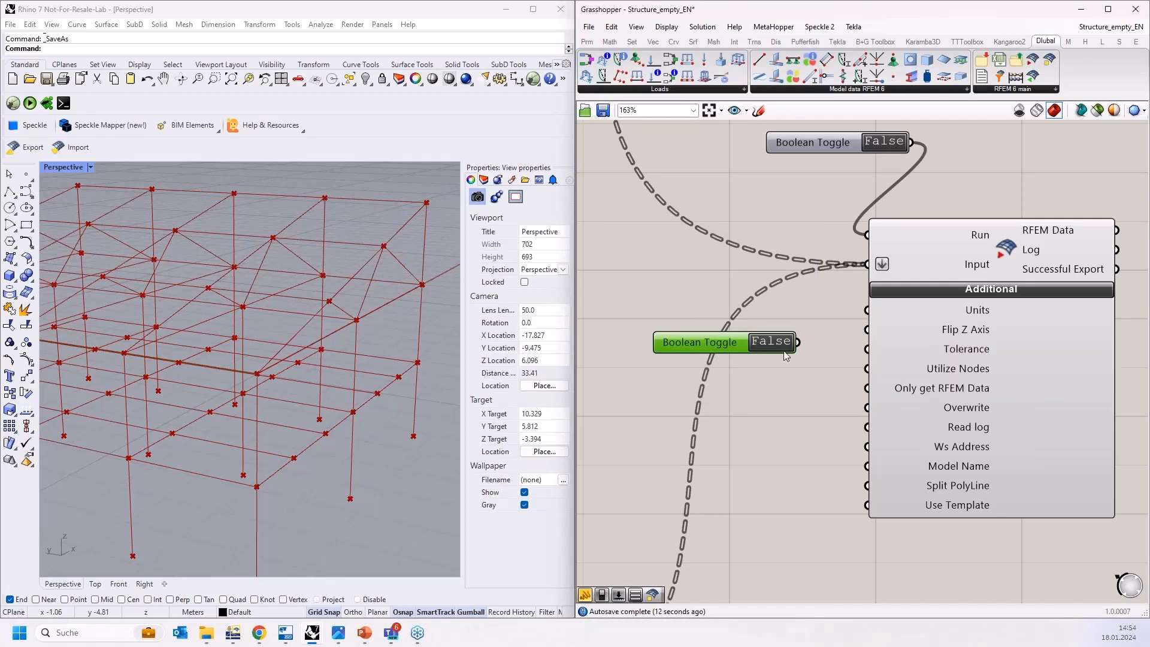
{"action": "left_click_drag", "start_coordinate": [835, 334], "coordinate": [867, 329]}
{"action": "left_click", "coordinate": [779, 342]}
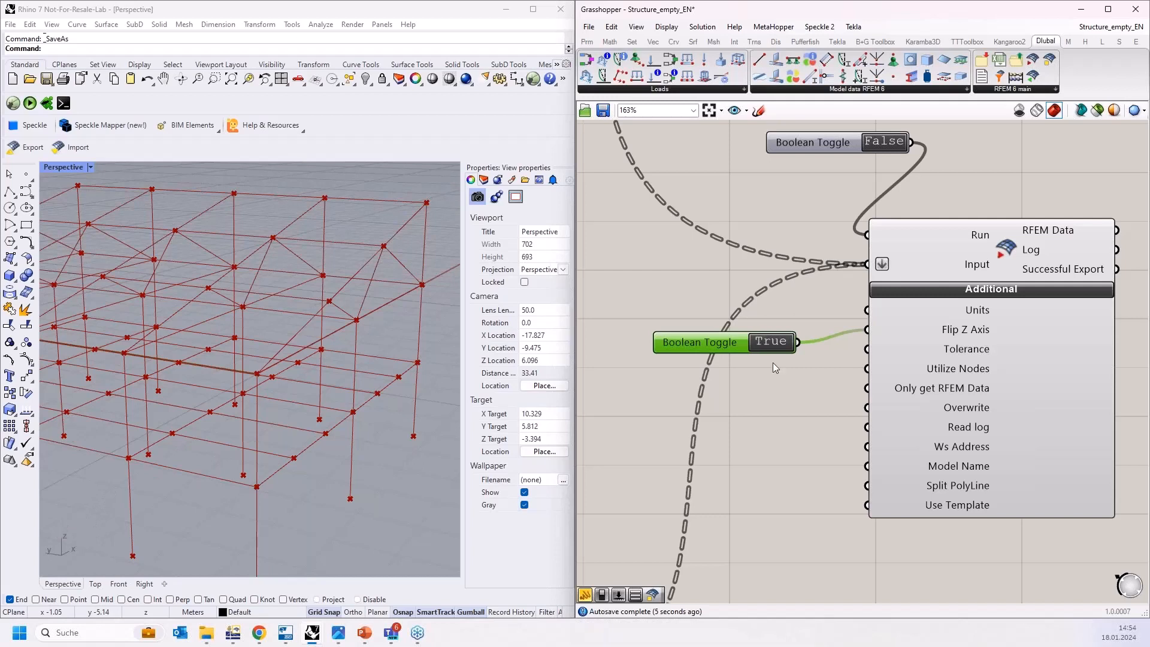
{"action": "left_click_drag", "start_coordinate": [729, 347], "coordinate": [737, 335]}
Create a panel with the text "Name", connect it to the Model Name input and place it beside the export component.
{"action": "right_click_drag", "start_coordinate": [776, 414], "coordinate": [791, 349]}
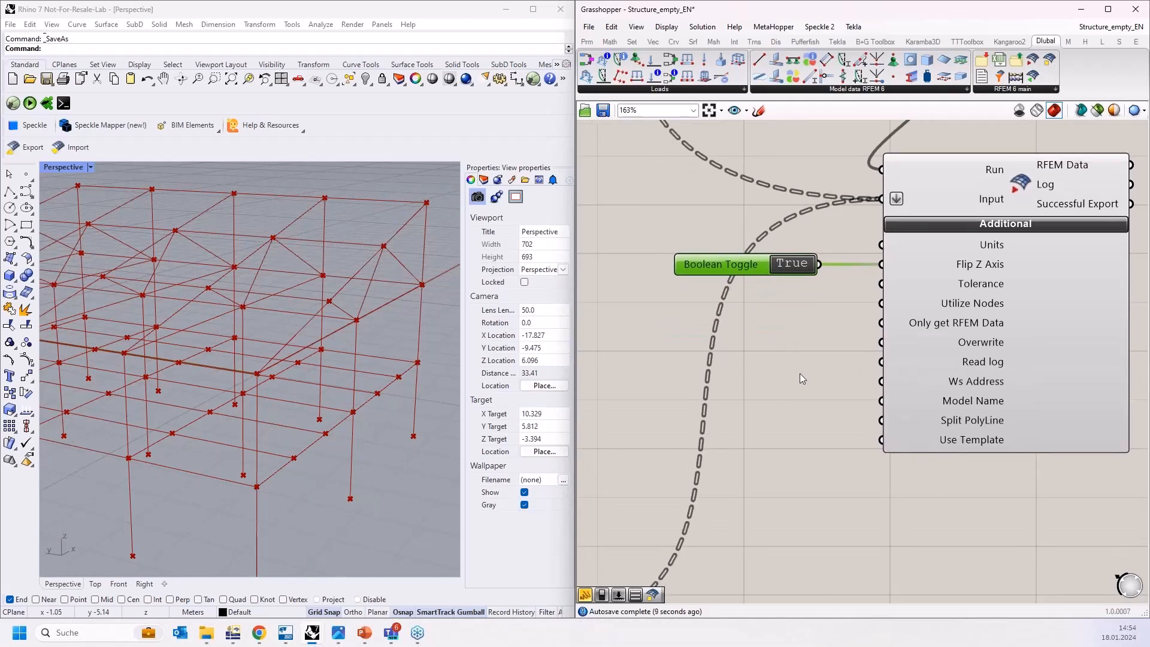
{"action": "double_click", "coordinate": [779, 429]}
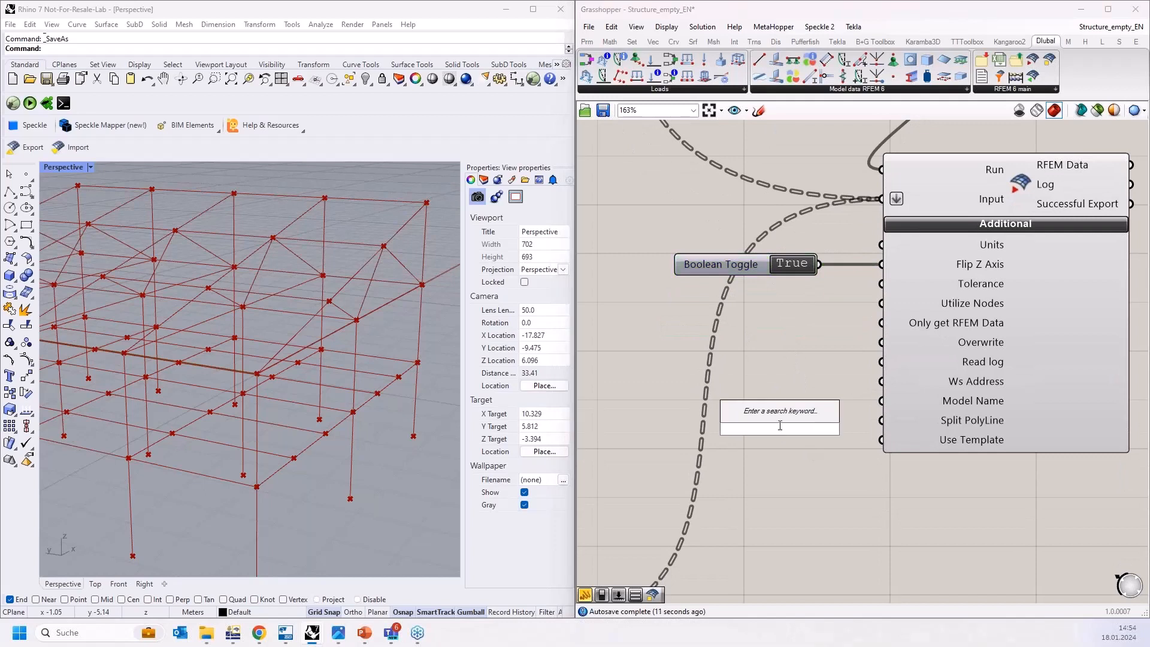
{"action": "type", "text": "\""}
{"action": "type", "text": "TRans"}
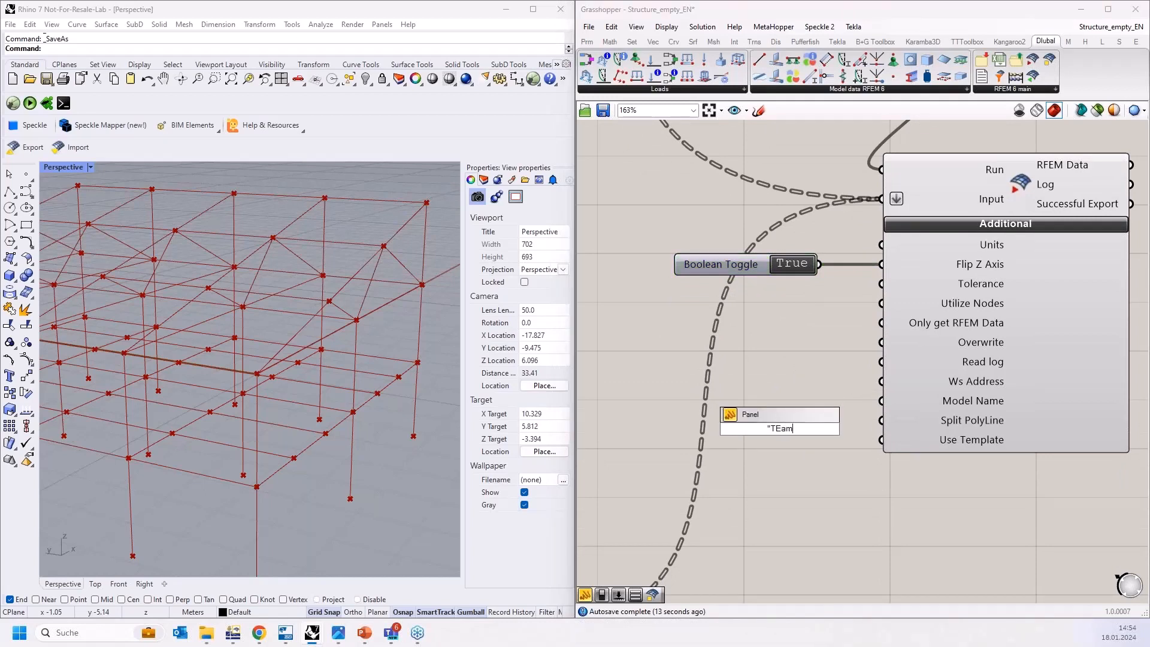
{"action": "key", "text": "BackSpace"}
{"action": "key", "text": "BackSpace"}
{"action": "key", "text": "BackSpace"}
{"action": "key", "text": "BackSpace"}
{"action": "type", "text": "Name"}
{"action": "key", "text": "Return"}
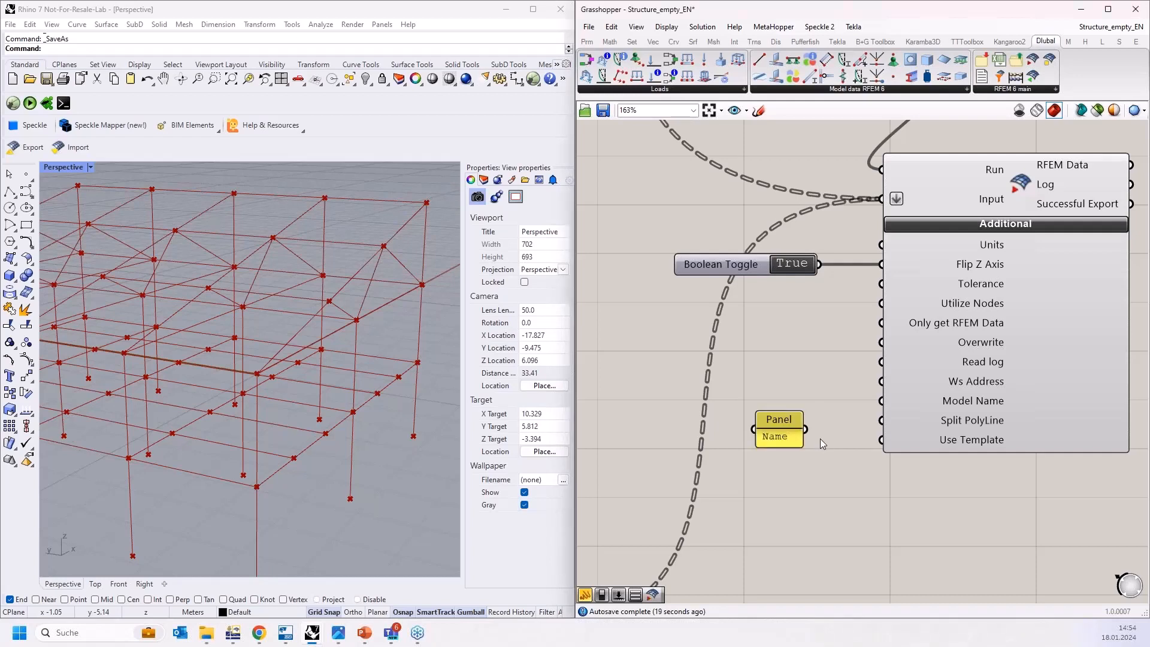
{"action": "left_click_drag", "start_coordinate": [808, 431], "coordinate": [881, 400]}
{"action": "left_click", "coordinate": [778, 435]}
{"action": "left_click_drag", "start_coordinate": [777, 435], "coordinate": [756, 397]}
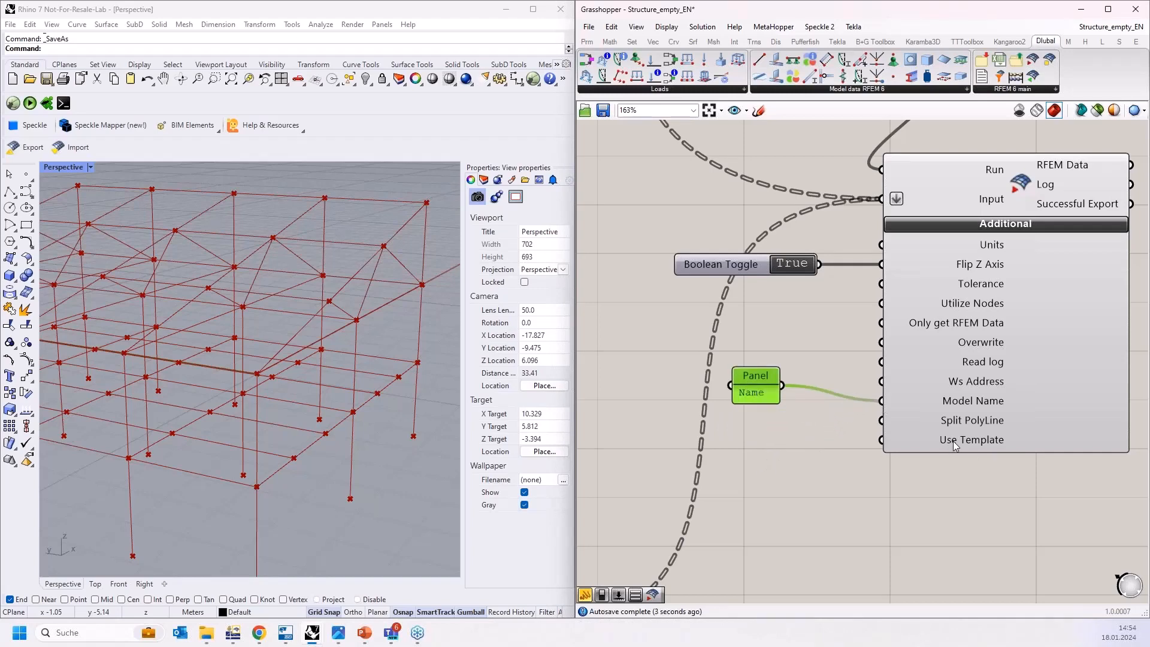
Switch to File Explorer, open the Webinar GH folder and copy its full path.
{"action": "scroll", "coordinate": [888, 427], "scroll_direction": "down", "scroll_amount": 3}
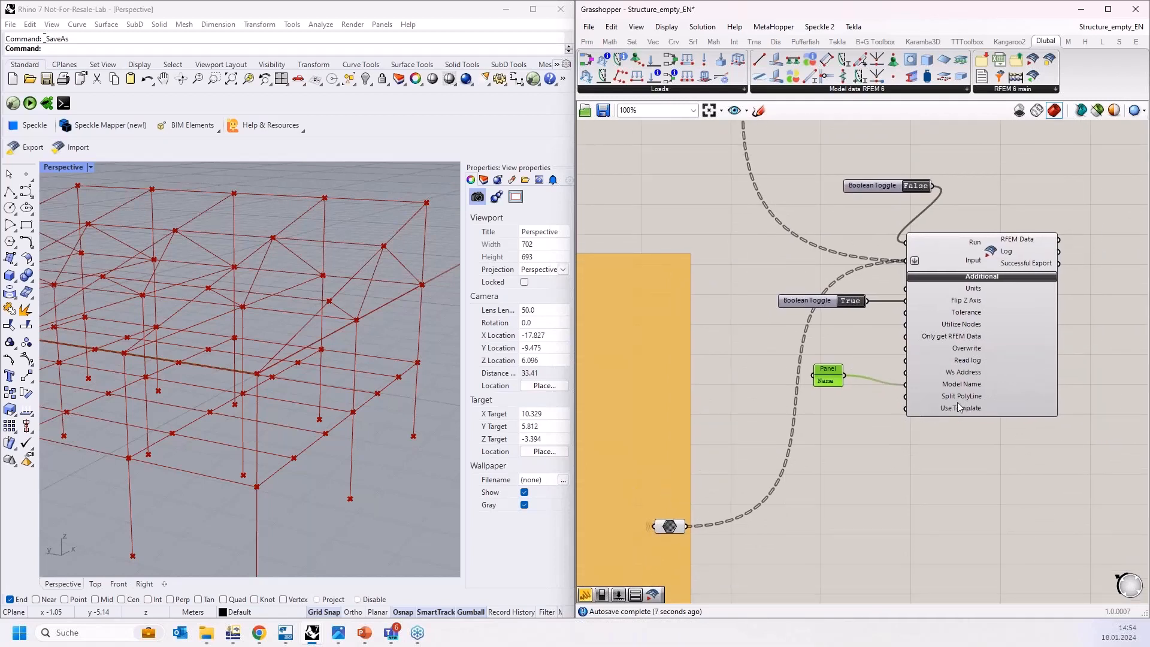
{"action": "left_click", "coordinate": [207, 633]}
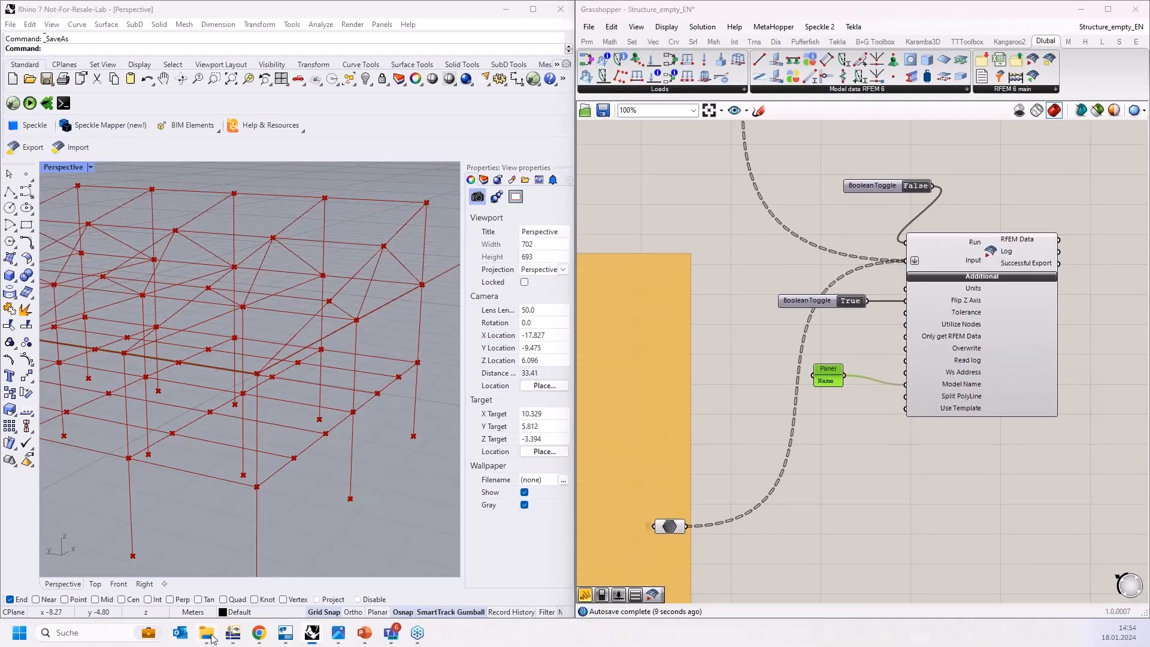
{"action": "double_click", "coordinate": [150, 124]}
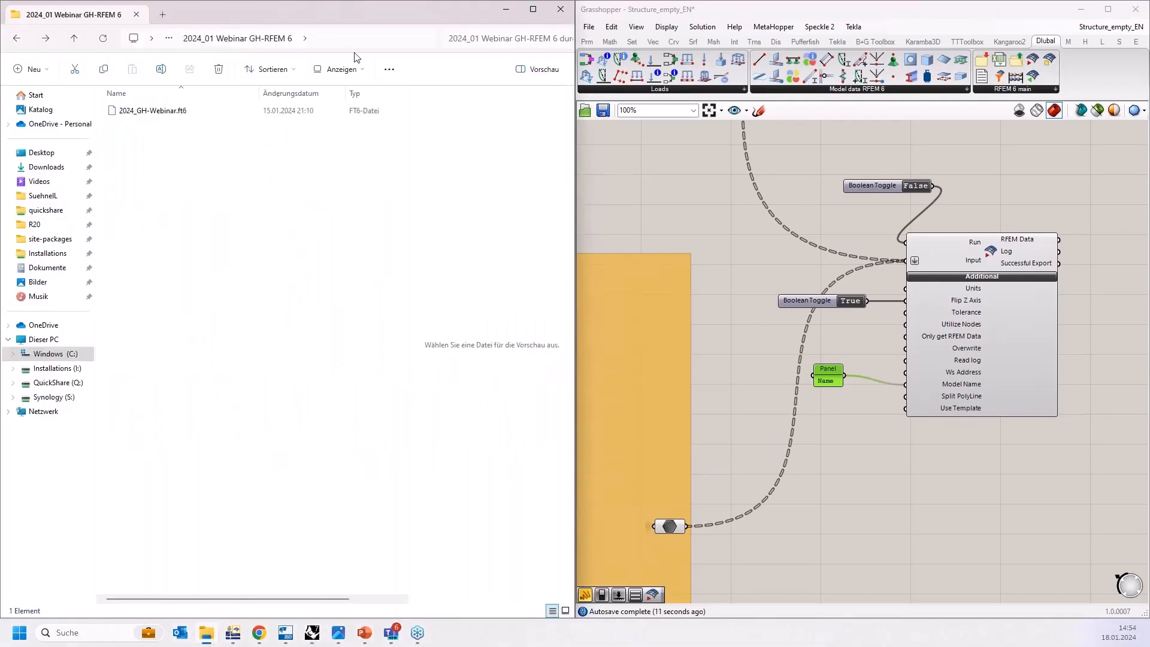
{"action": "left_click_drag", "start_coordinate": [365, 12], "coordinate": [420, 3]}
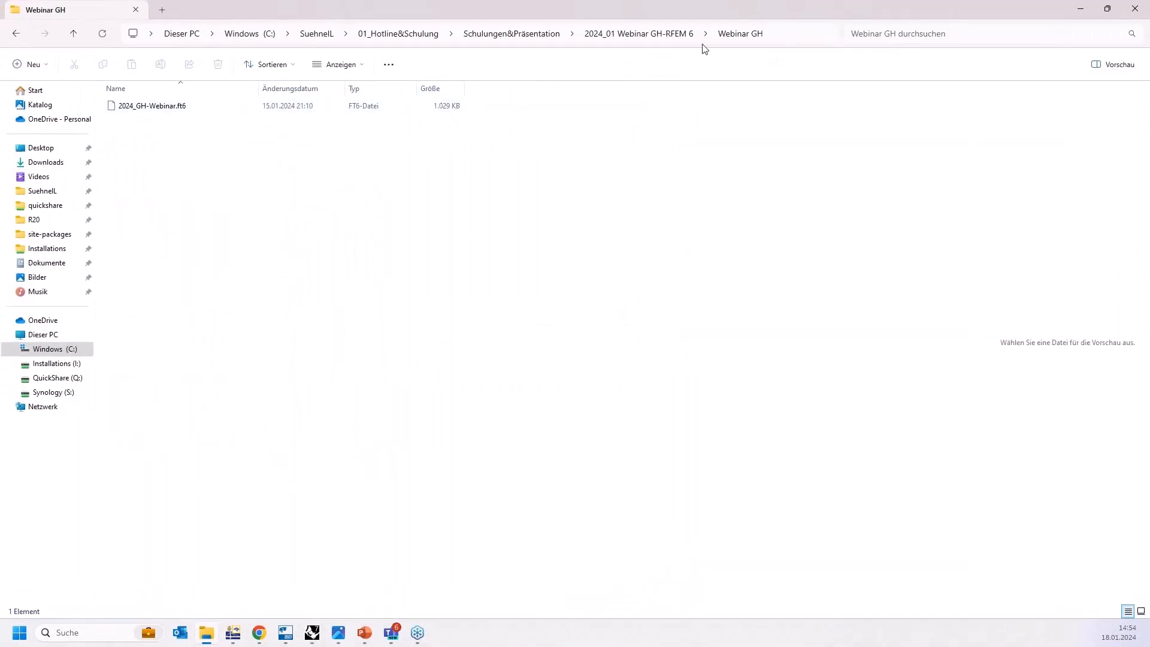
{"action": "left_click", "coordinate": [772, 39]}
{"action": "key", "text": "ctrl+c"}
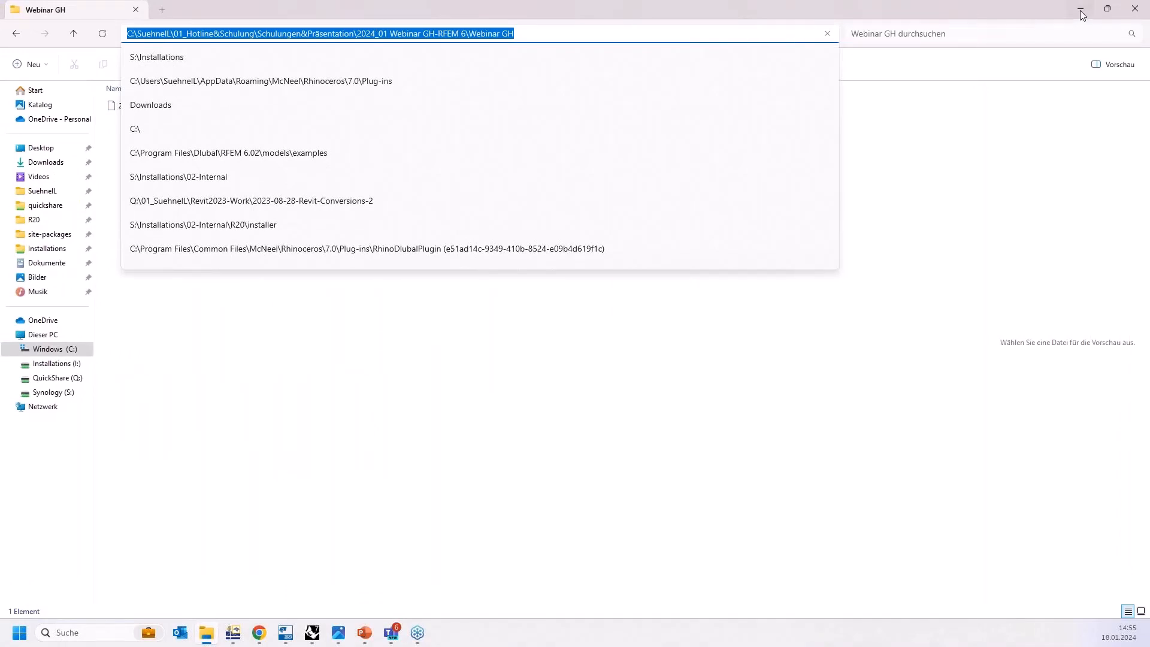
{"action": "double_click", "coordinate": [980, 12]}
Create a Grasshopper panel below the Name panel containing the copied Webinar GH folder path.
{"action": "double_click", "coordinate": [833, 457]}
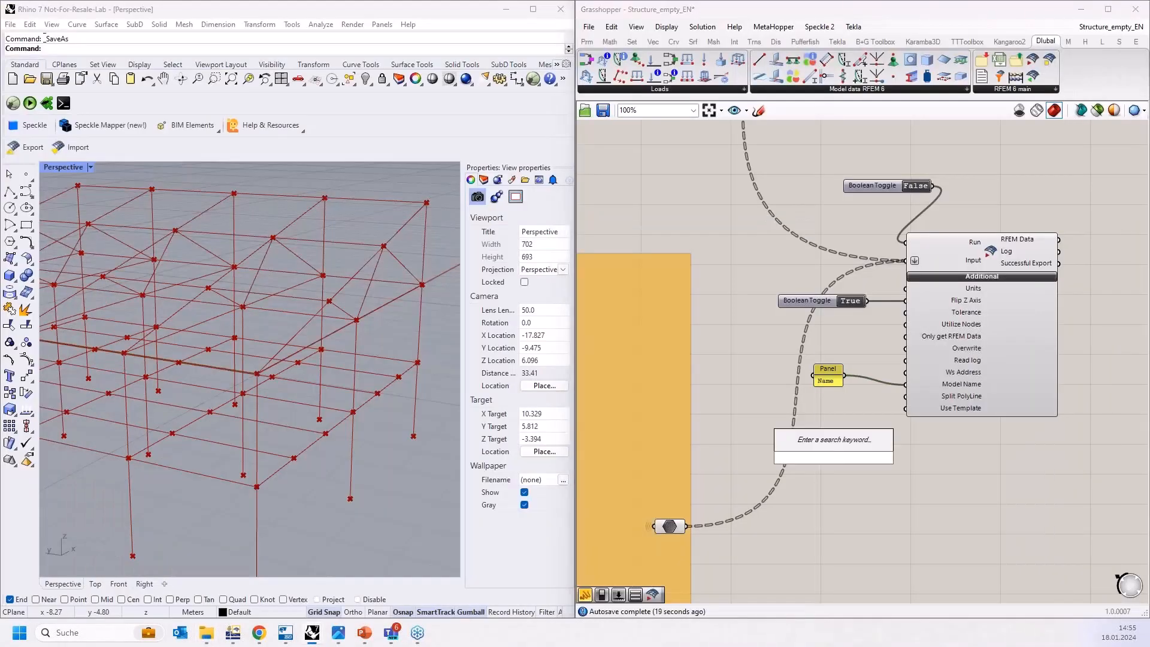
{"action": "type", "text": "\""}
{"action": "key", "text": "ctrl+v"}
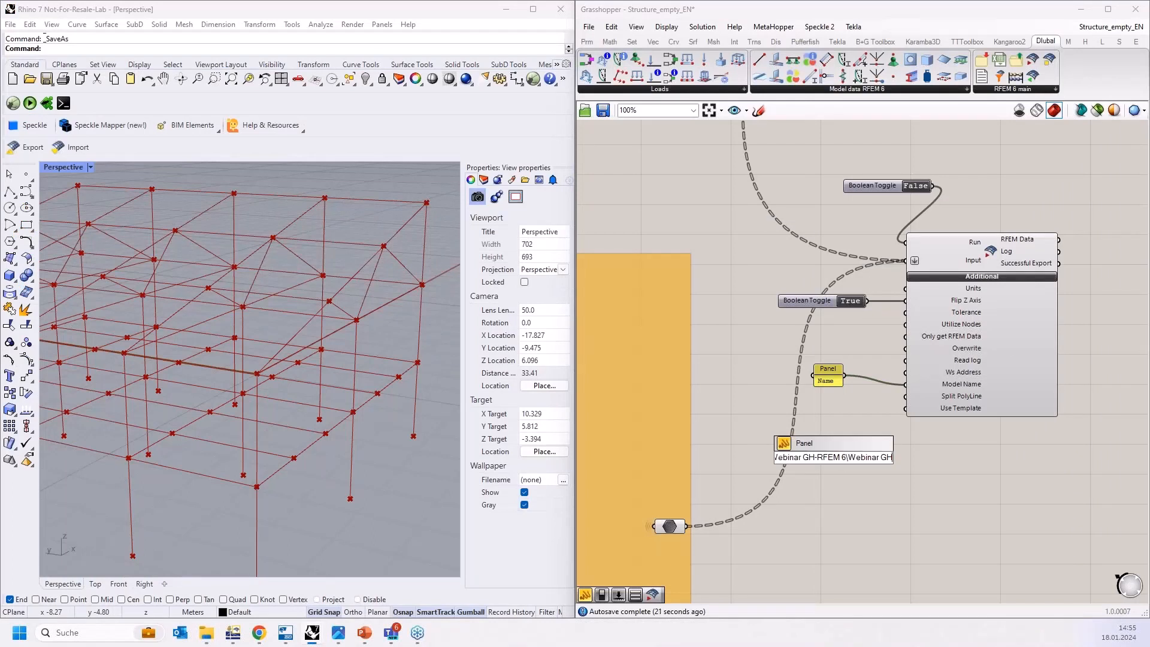
{"action": "key", "text": "Return"}
Append a backslash and the template file name 2024_GH-Webinar.ft6, copied from File Explorer, to the folder path in the panel.
{"action": "double_click", "coordinate": [864, 462]}
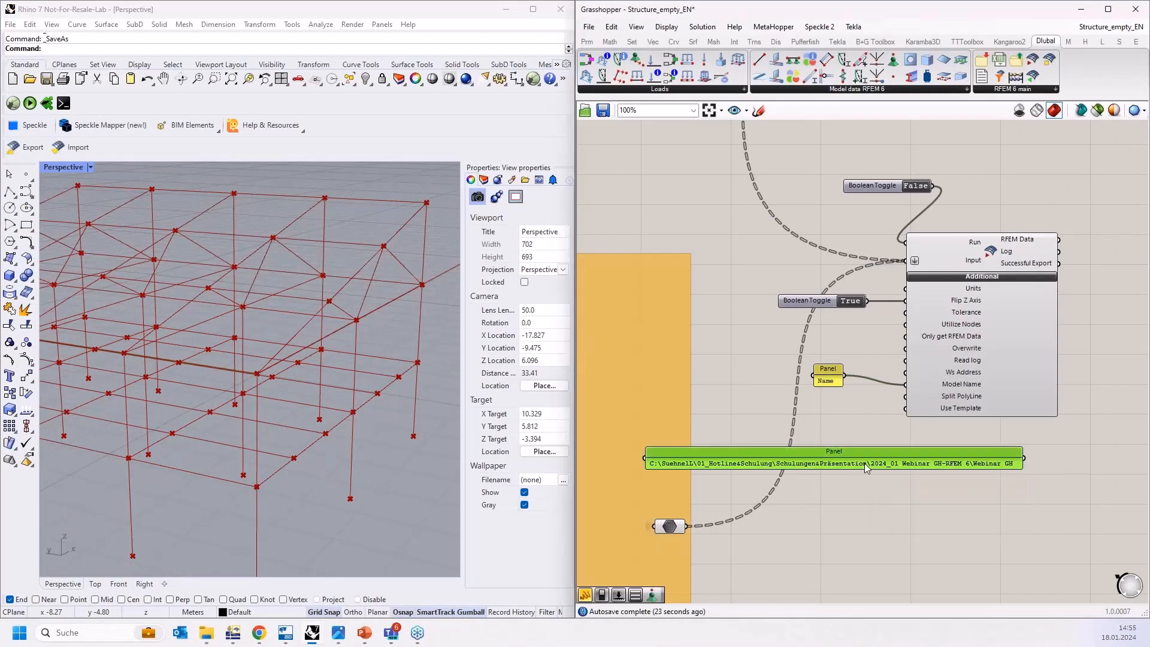
{"action": "left_click", "coordinate": [927, 424]}
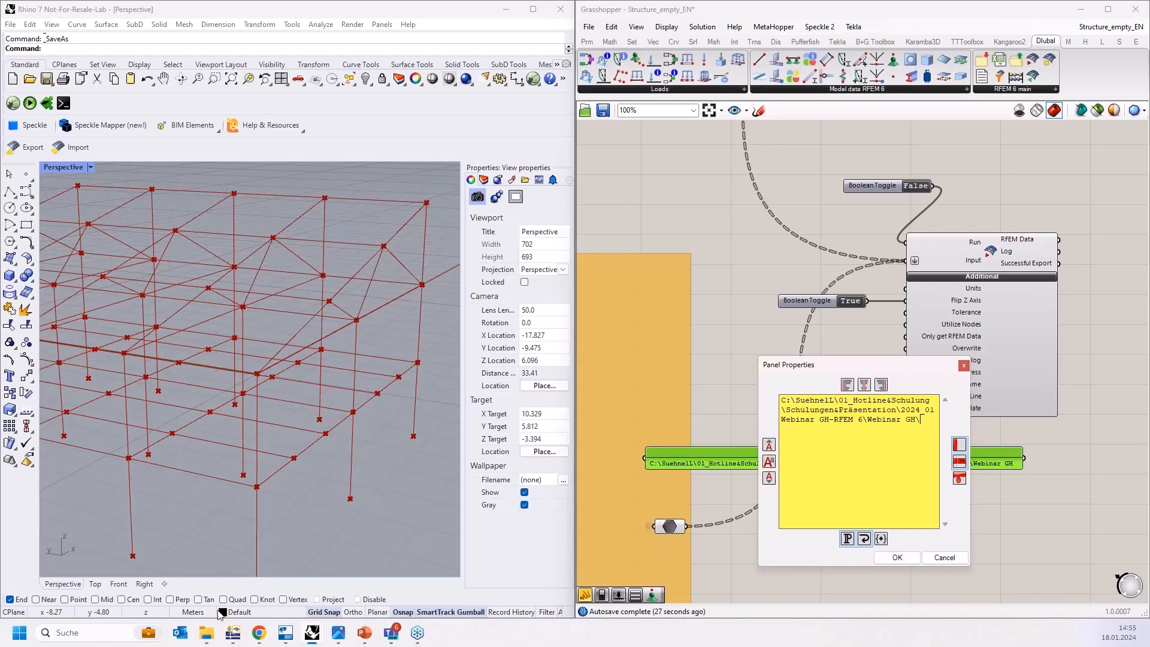
{"action": "left_click", "coordinate": [207, 633]}
{"action": "left_click", "coordinate": [172, 108]}
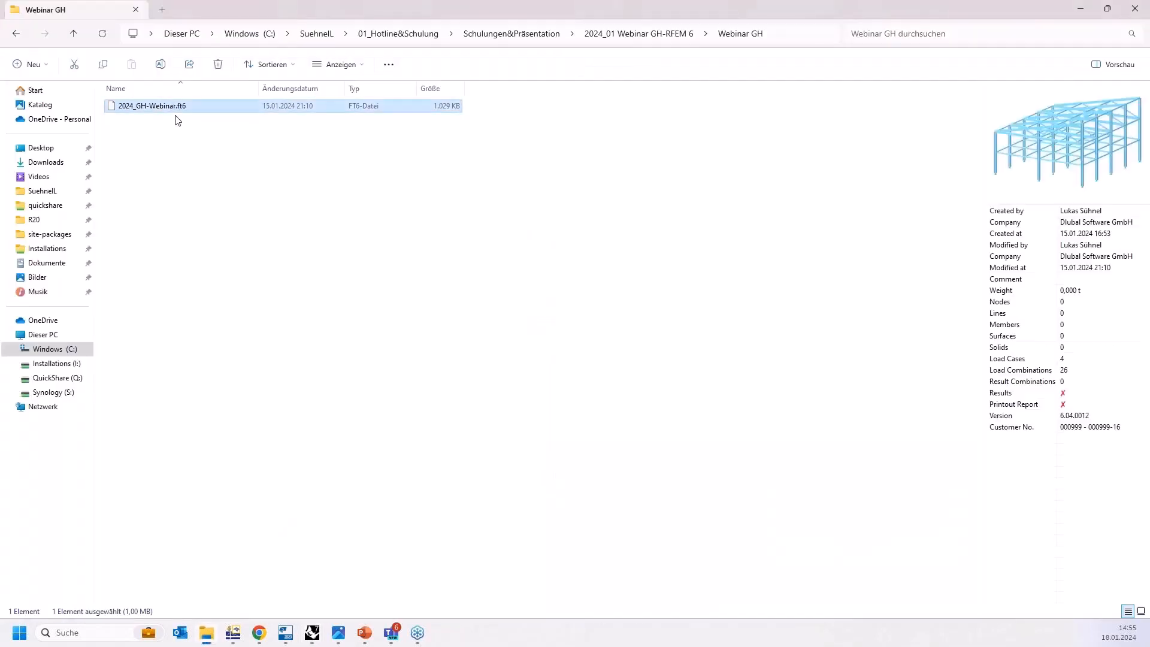
{"action": "key", "text": "F2"}
{"action": "key", "text": "ctrl+c"}
{"action": "right_click", "coordinate": [144, 105]}
{"action": "left_click", "coordinate": [185, 147]}
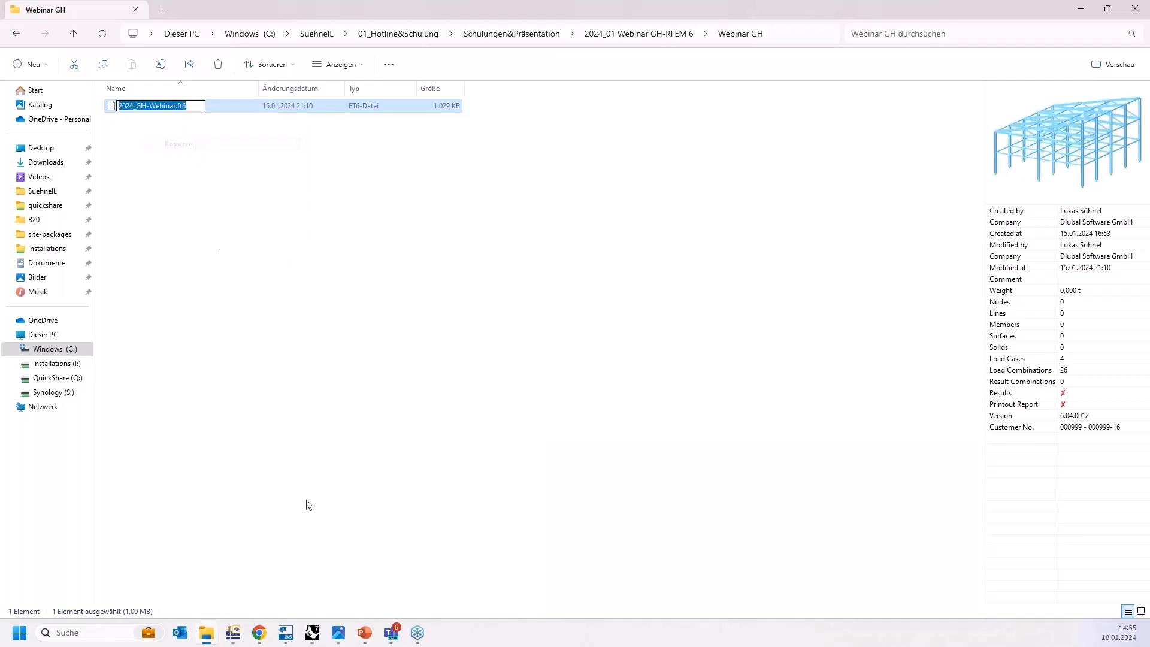
{"action": "left_click", "coordinate": [311, 634]}
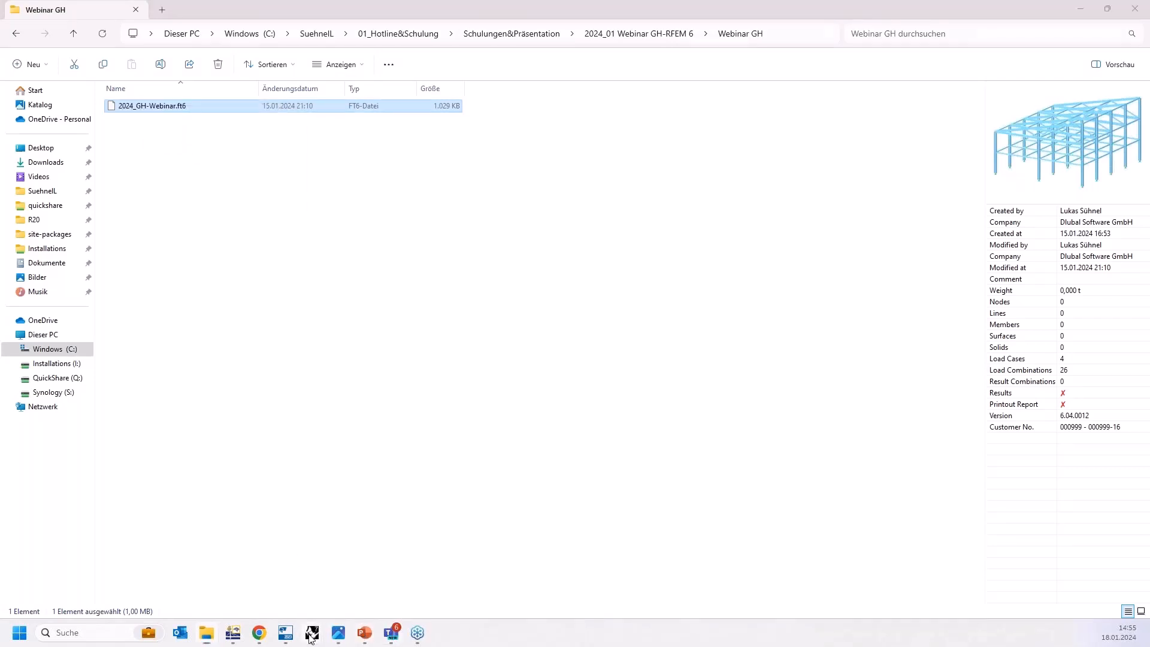
{"action": "key", "text": "ctrl+v"}
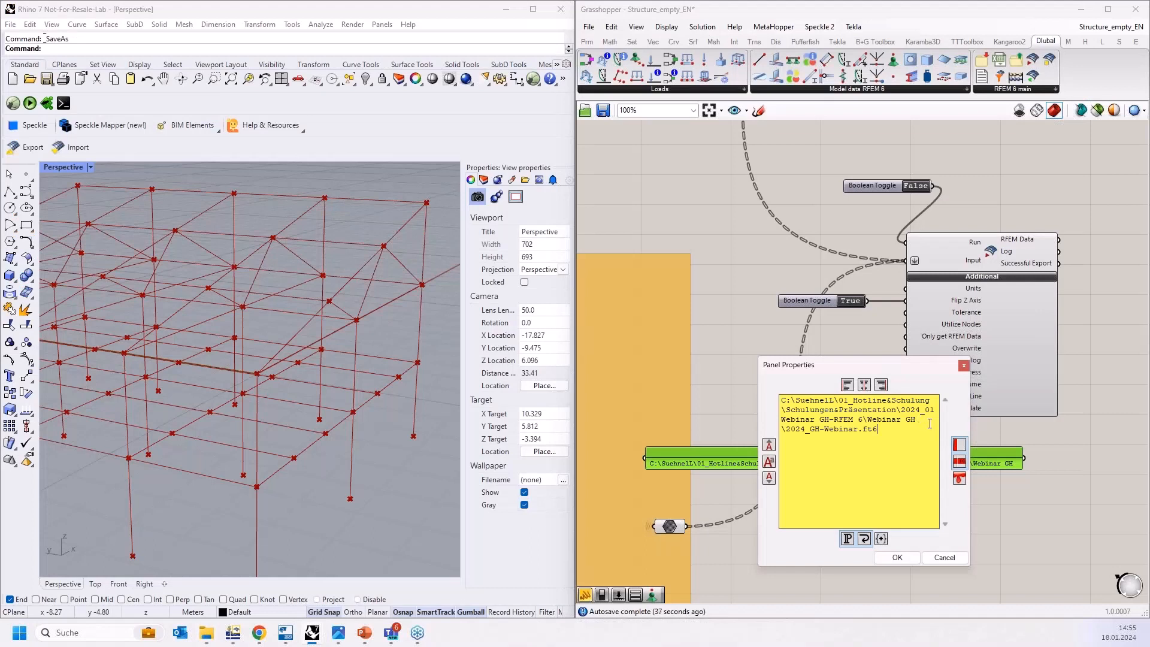
{"action": "left_click", "coordinate": [897, 558]}
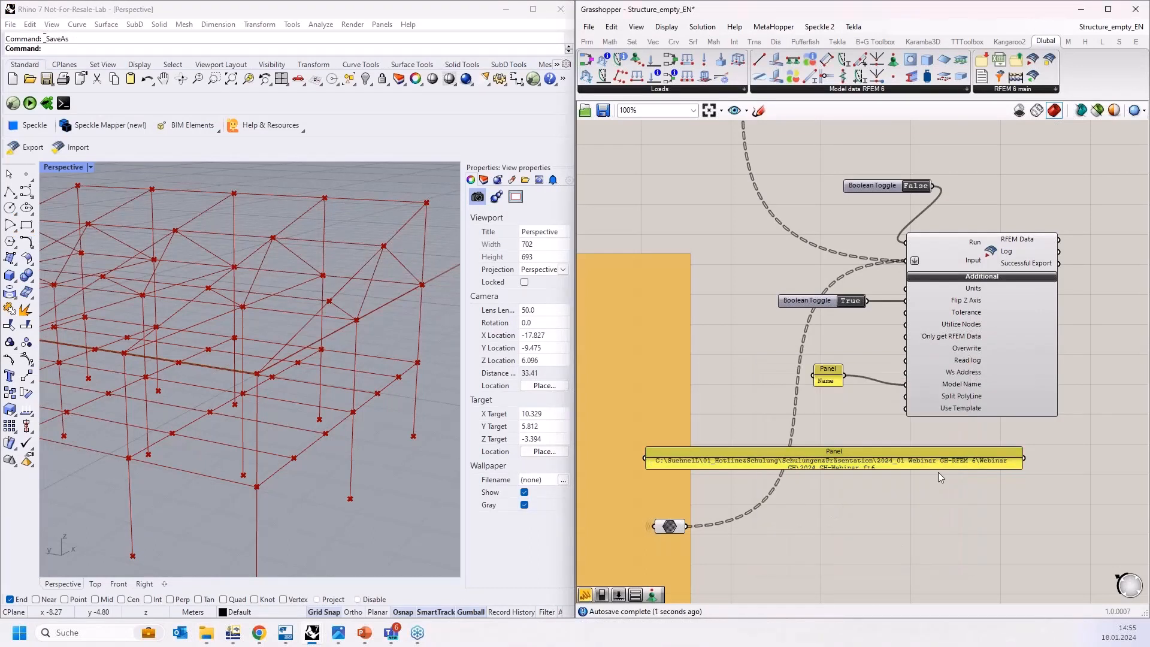
Connect the file path panel to the Use Template input, resizing it taller and narrower and placing it just below the export component.
{"action": "left_click_drag", "start_coordinate": [941, 469], "coordinate": [940, 498]}
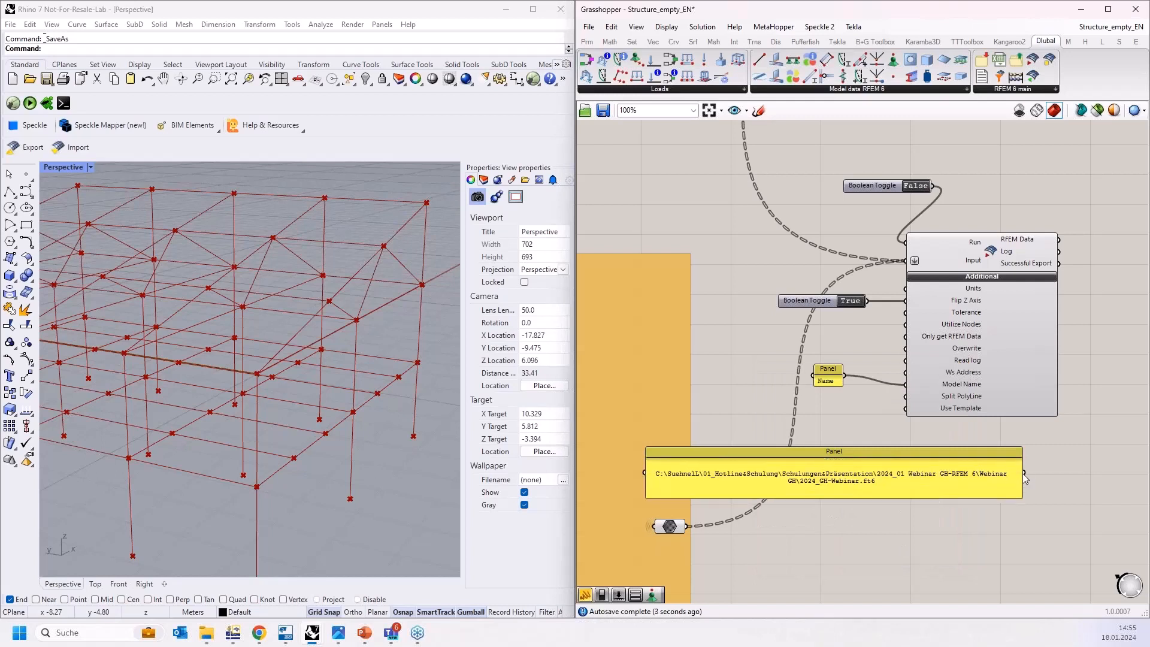
{"action": "left_click_drag", "start_coordinate": [1026, 473], "coordinate": [906, 409]}
{"action": "left_click_drag", "start_coordinate": [1021, 485], "coordinate": [862, 485]}
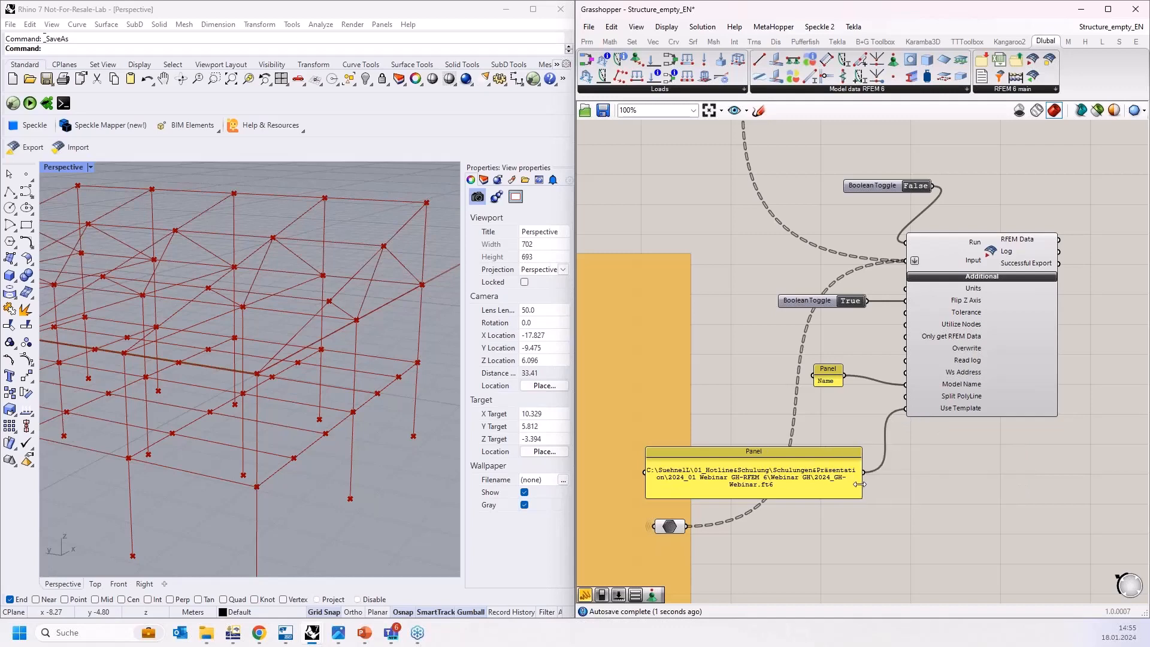
{"action": "left_click_drag", "start_coordinate": [793, 485], "coordinate": [860, 473]}
{"action": "scroll", "coordinate": [889, 382], "scroll_direction": "up", "scroll_amount": 2}
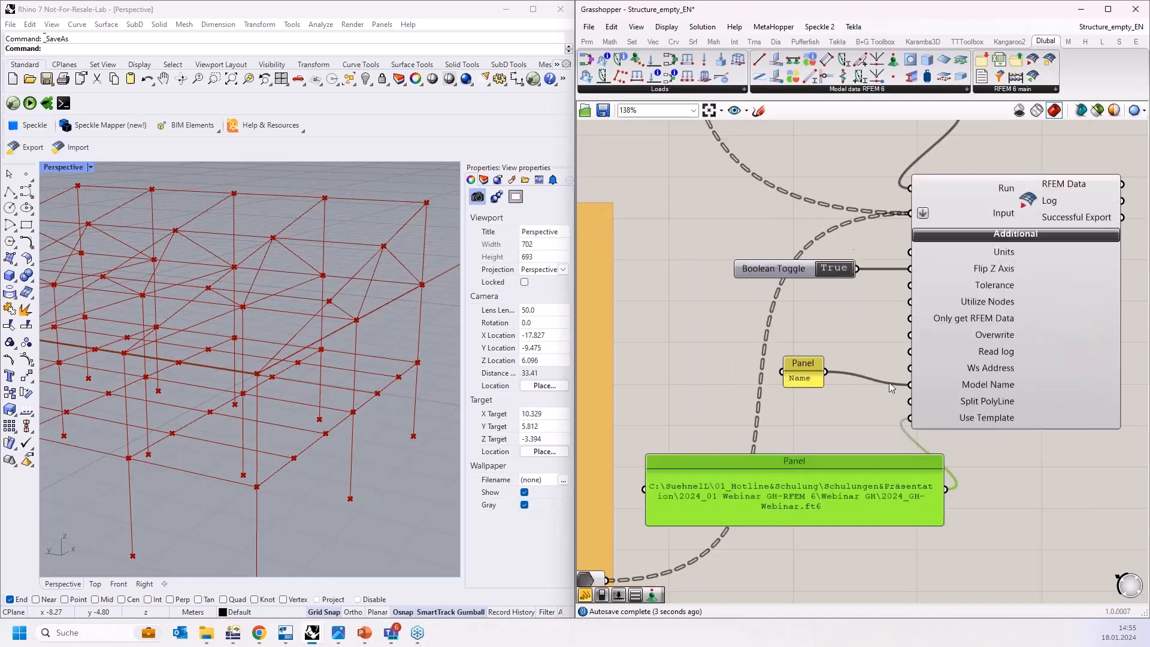
Add a Boolean Toggle set to False, connect it to the export component's Overwrite input, and move the file path panel up beside Use Template.
{"action": "double_click", "coordinate": [692, 314]}
{"action": "type", "text": "boolean"}
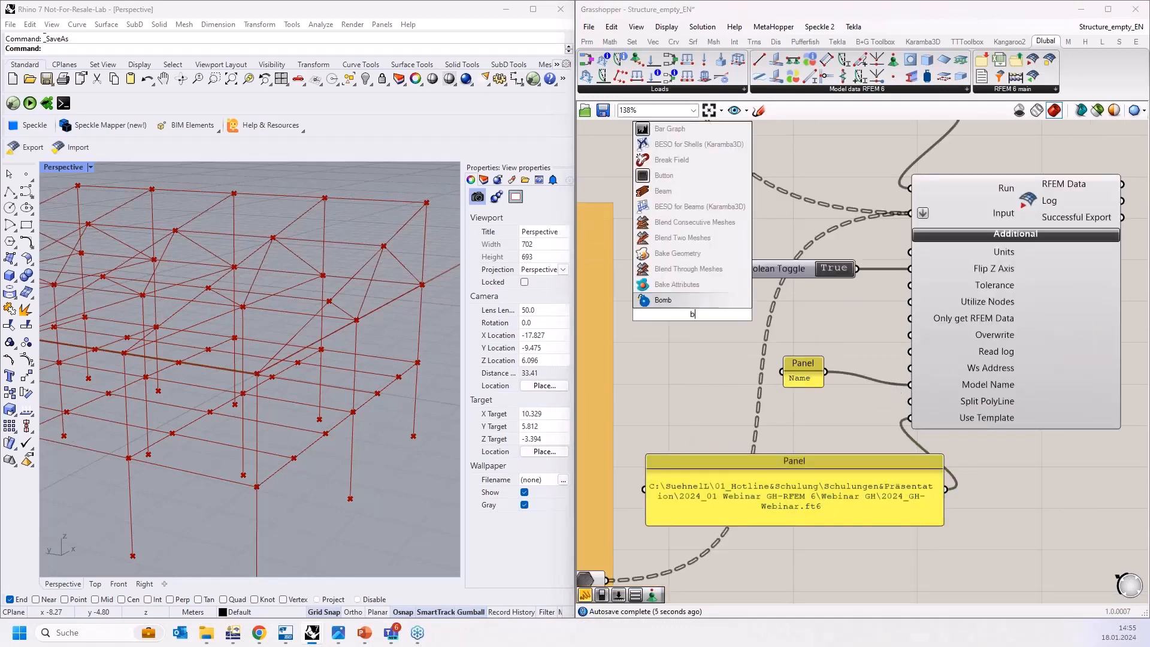
{"action": "left_click", "coordinate": [696, 289]}
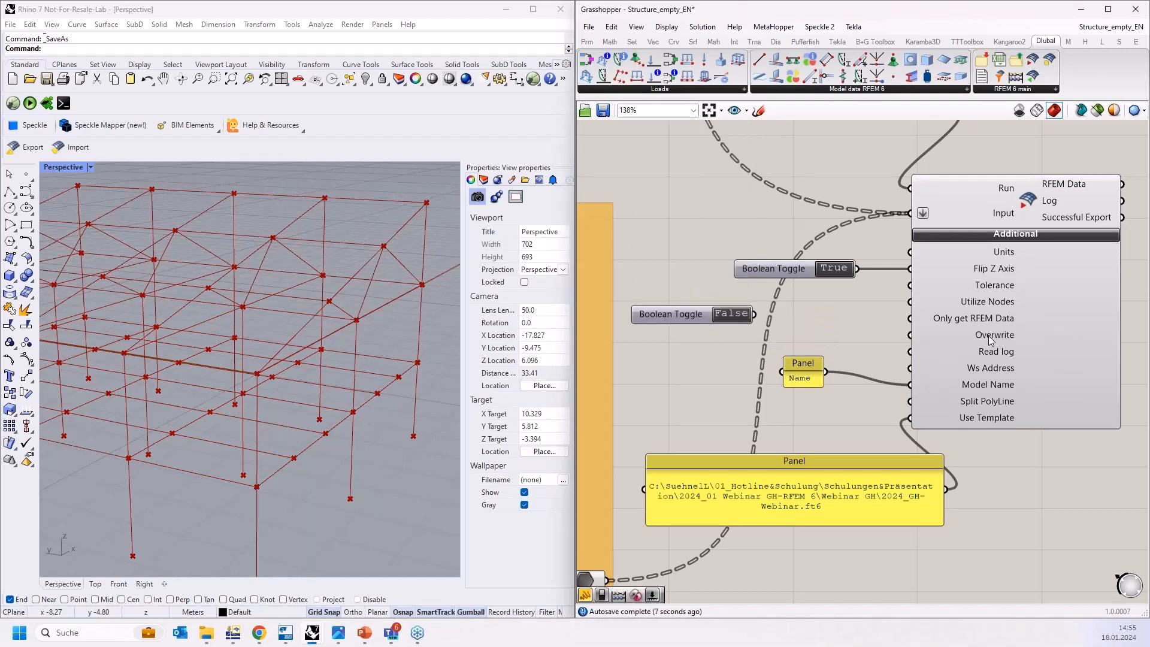
{"action": "left_click_drag", "start_coordinate": [752, 314], "coordinate": [922, 343]}
{"action": "left_click_drag", "start_coordinate": [684, 314], "coordinate": [805, 335]}
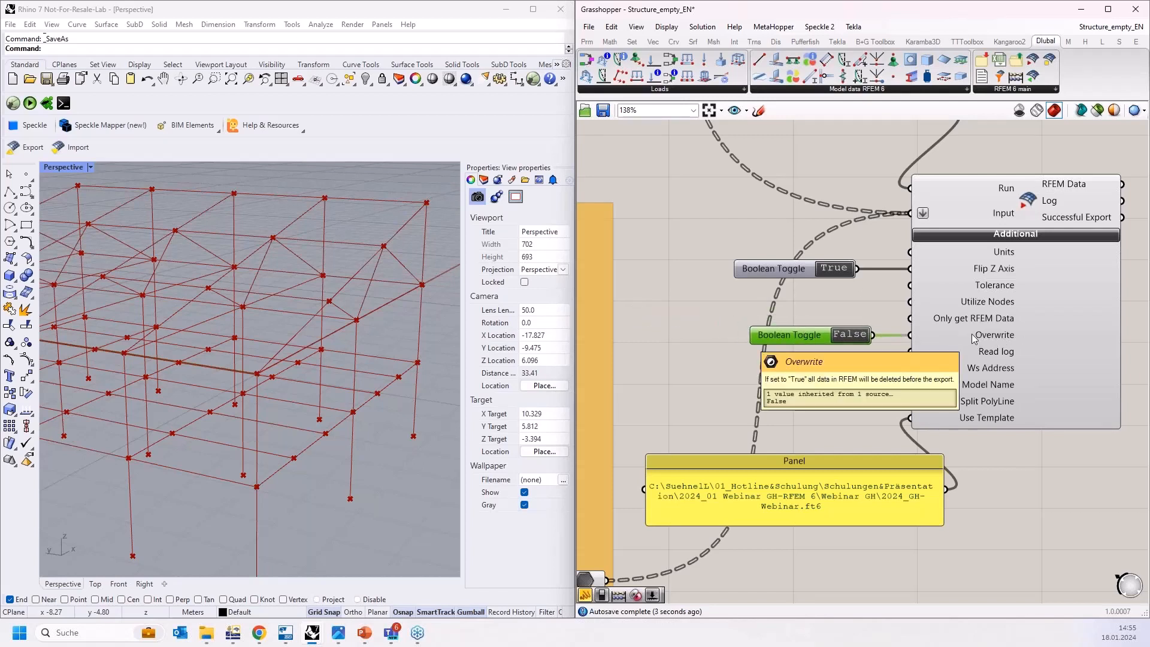
{"action": "left_click_drag", "start_coordinate": [756, 493], "coordinate": [695, 443]}
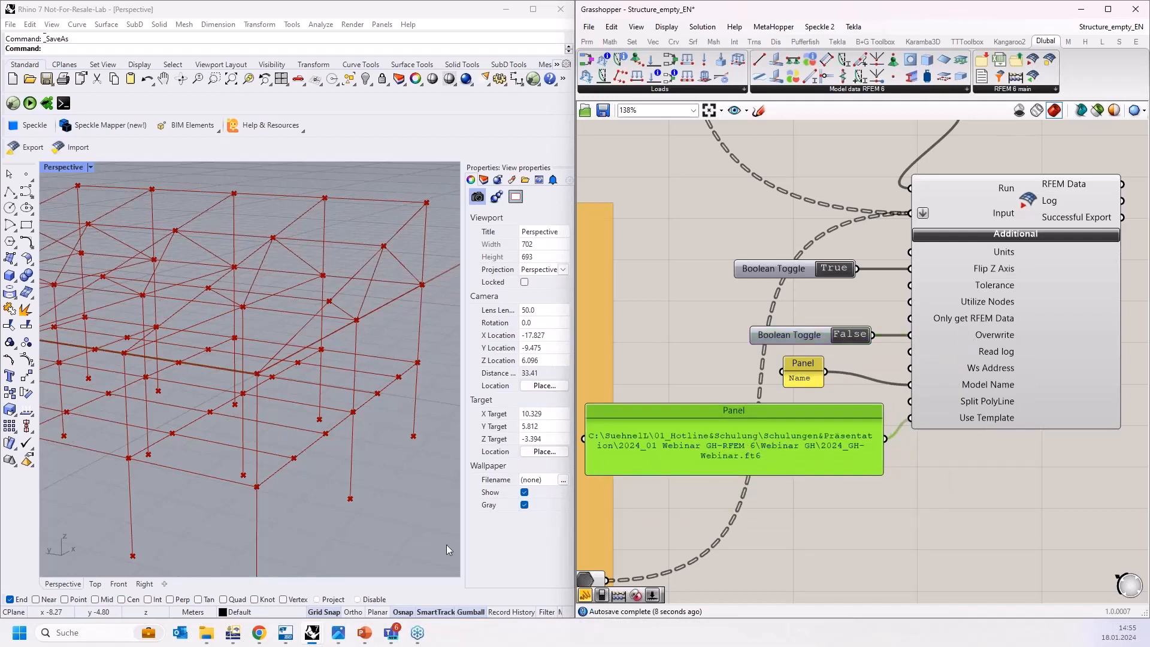
Switch to RFEM, try setting up a new model called Name from the Webinar GH template 2024_GH-Webinar, and cancel it.
{"action": "left_click", "coordinate": [238, 631]}
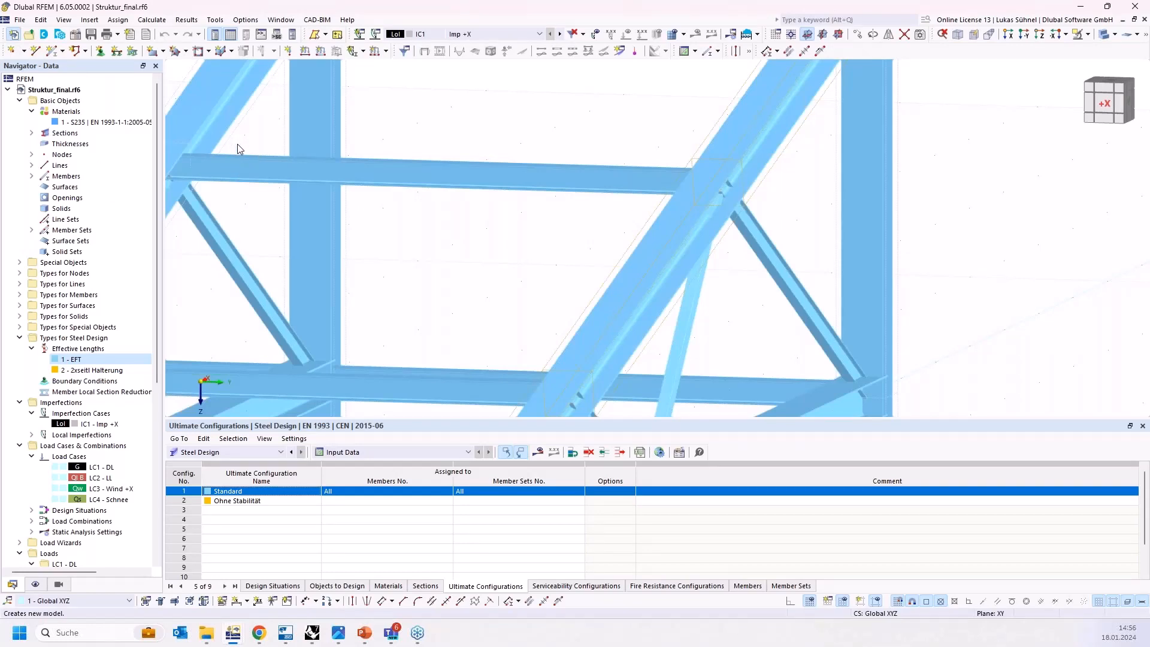
{"action": "key", "text": "ctrl+n"}
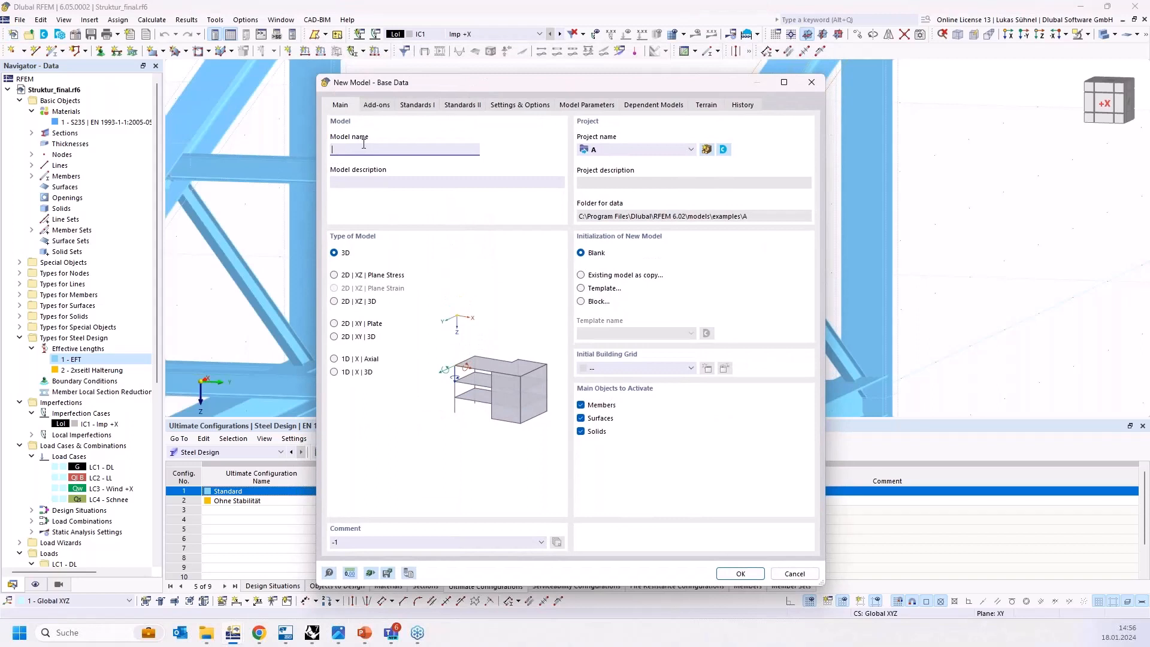
{"action": "left_click", "coordinate": [602, 289]}
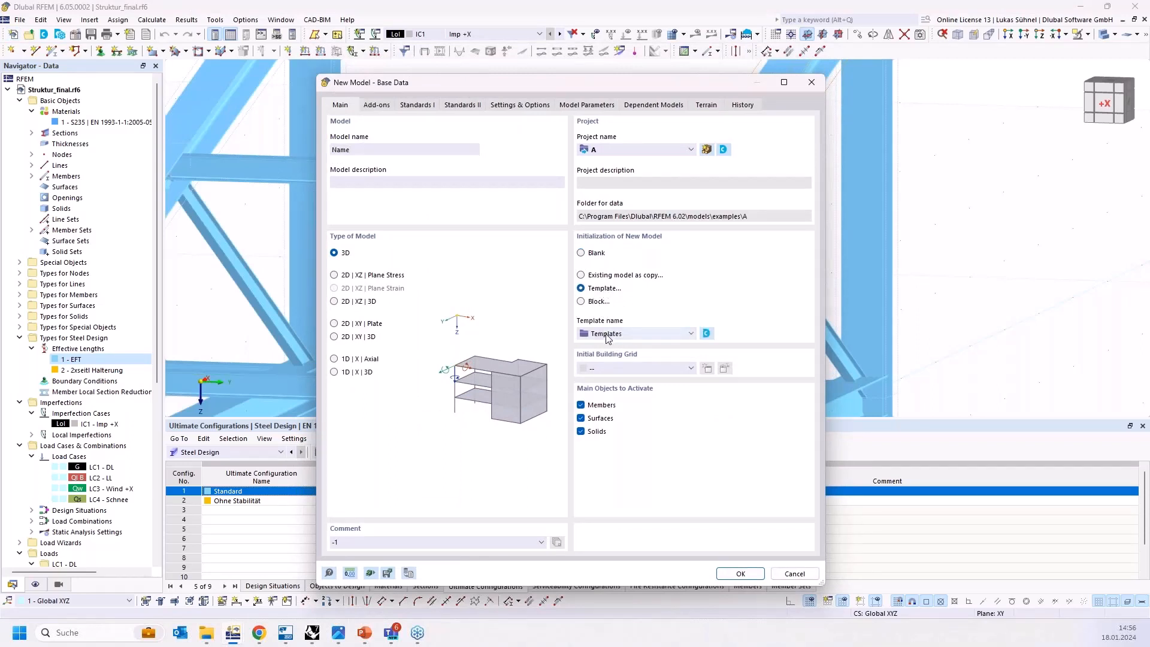
{"action": "left_click", "coordinate": [689, 334]}
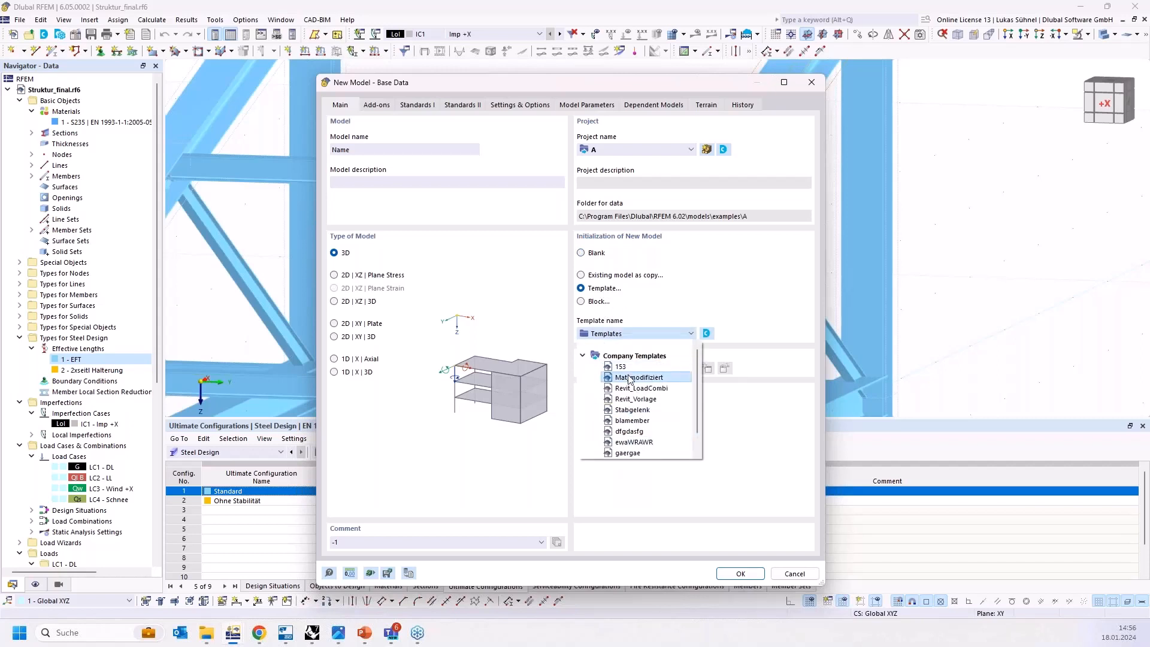
{"action": "left_click", "coordinate": [583, 452]}
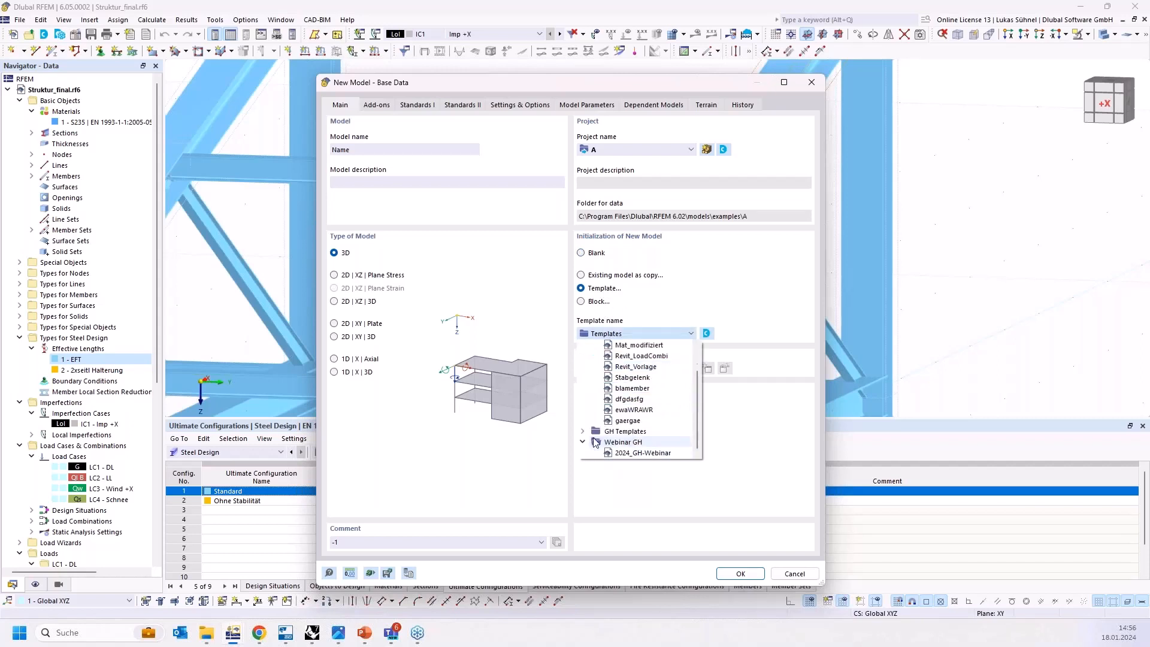
{"action": "left_click", "coordinate": [636, 453]}
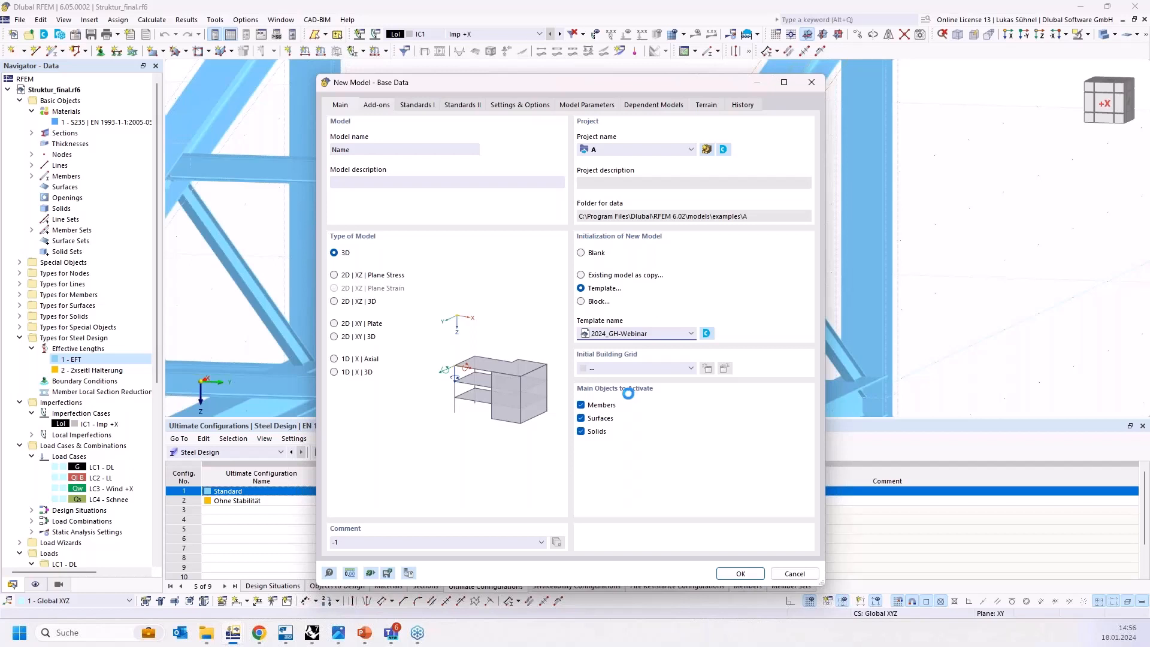
{"action": "left_click", "coordinate": [312, 633]}
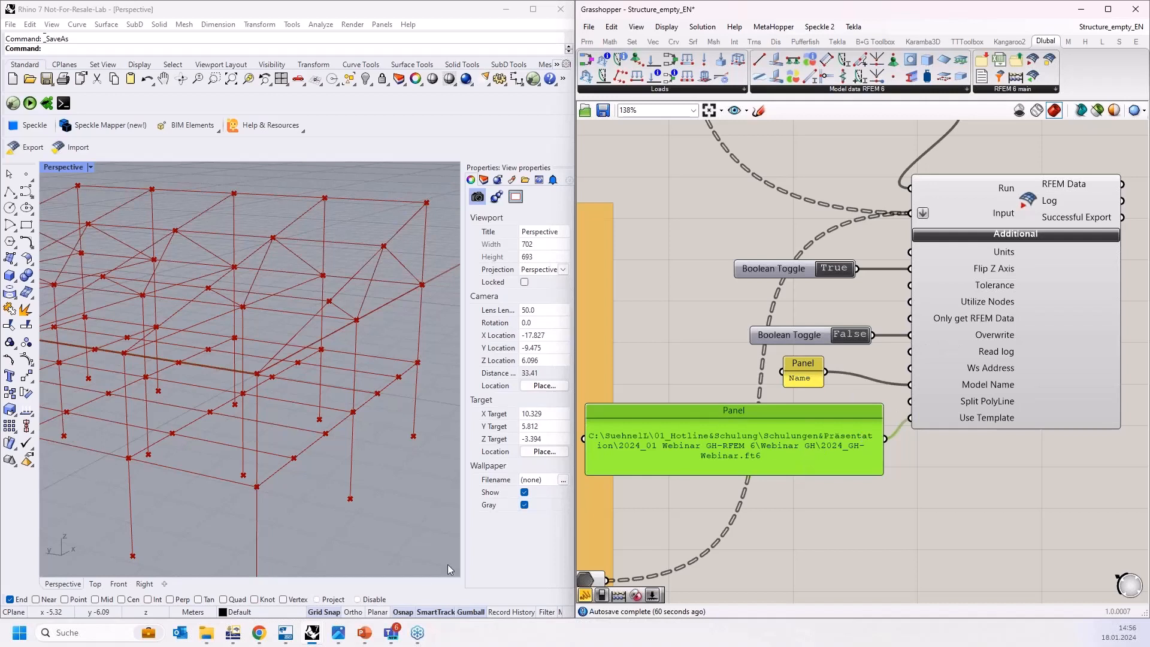
{"action": "mouse_move", "coordinate": [313, 639]}
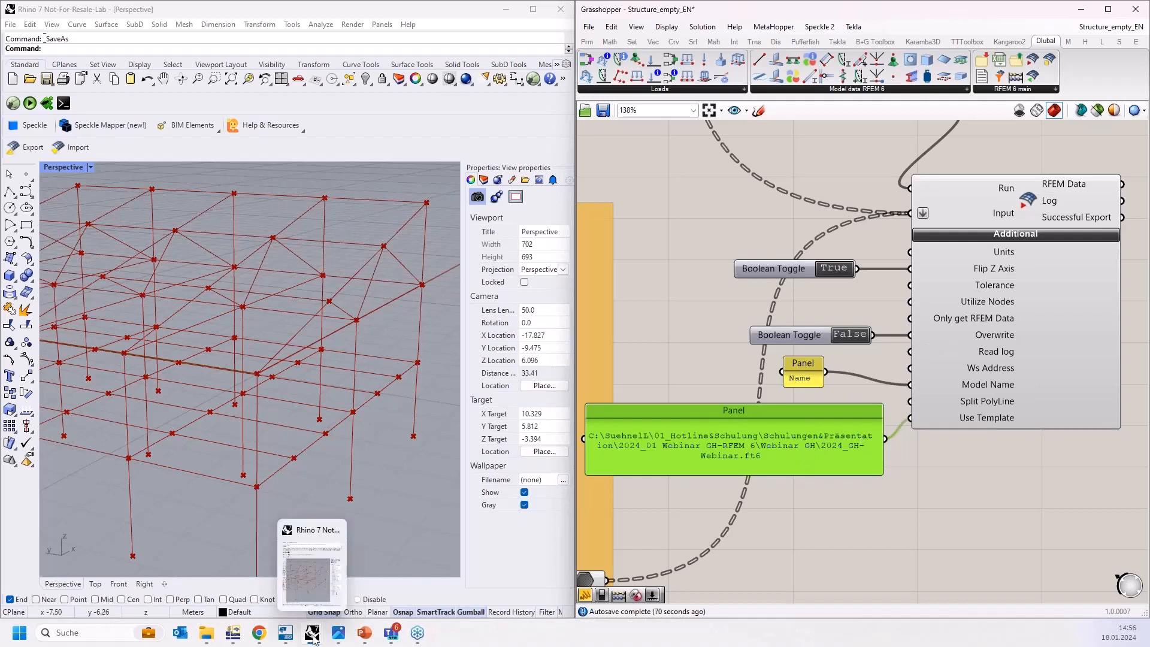
{"action": "left_click", "coordinate": [232, 633]}
{"action": "left_click", "coordinate": [795, 573]}
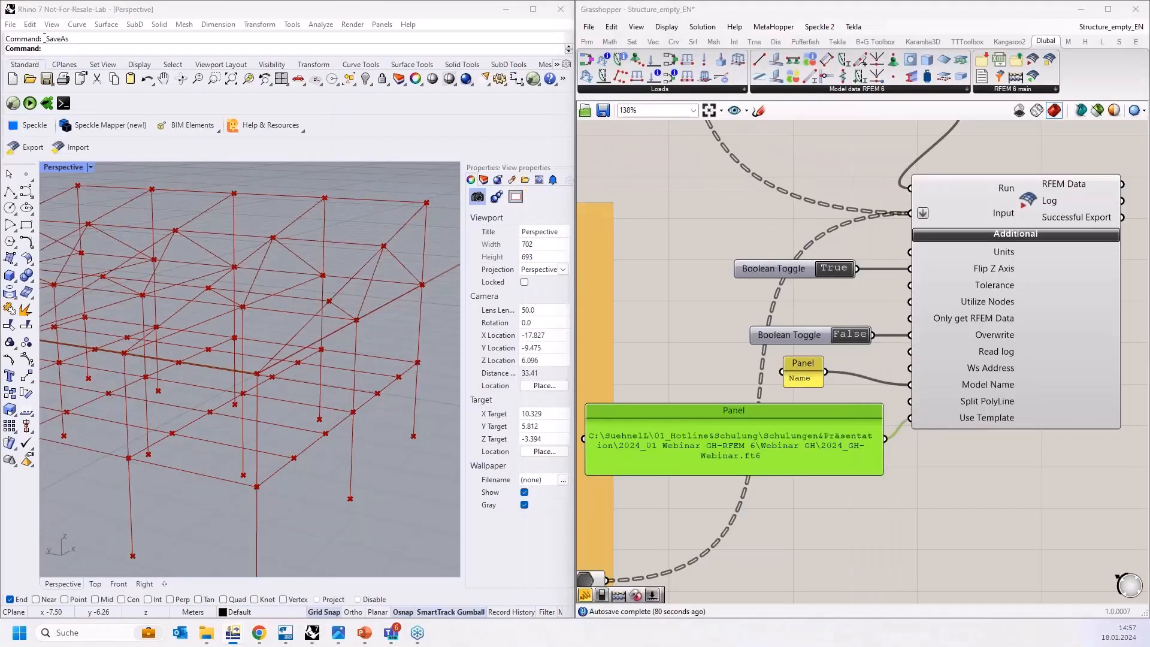
Close the open model in RFEM and arrange the Grasshopper and RFEM windows side by side.
{"action": "left_click_drag", "start_coordinate": [1148, 66], "coordinate": [1149, 163]}
{"action": "left_click", "coordinate": [289, 402]}
{"action": "left_click", "coordinate": [667, 12]}
{"action": "left_click_drag", "start_coordinate": [667, 12], "coordinate": [0, 161]}
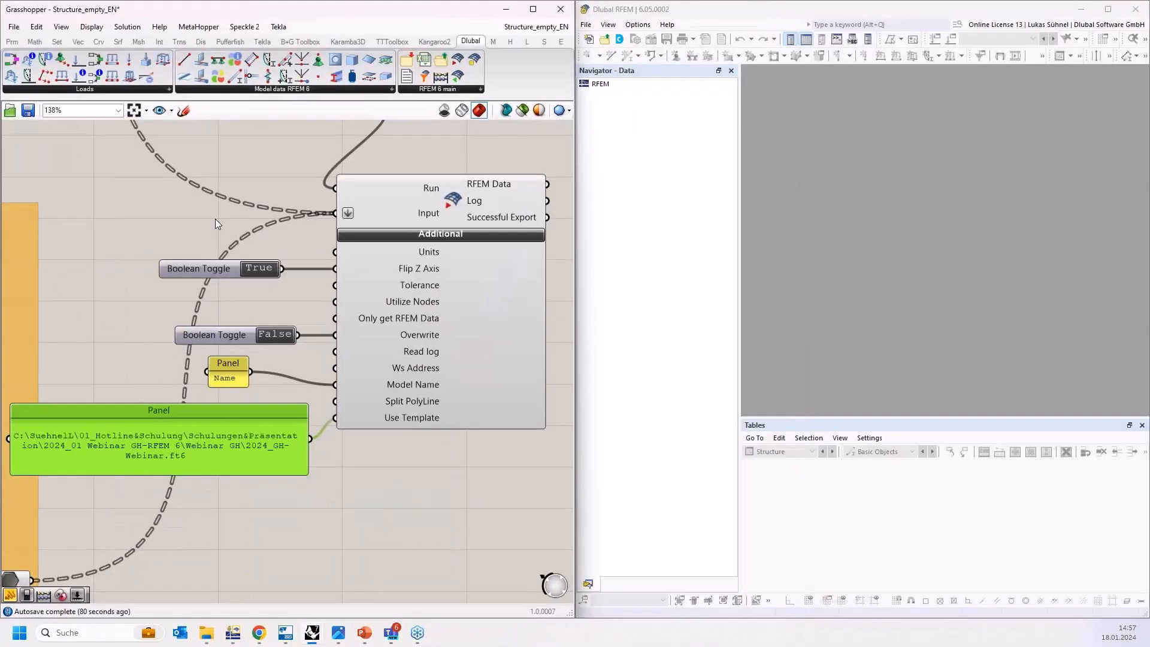
Set the Boolean Toggle on the export component's Run input to True to export the structure to RFEM.
{"action": "left_click", "coordinate": [216, 220]}
{"action": "scroll", "coordinate": [295, 346], "scroll_direction": "down", "scroll_amount": 3}
{"action": "right_click_drag", "start_coordinate": [240, 237], "coordinate": [343, 232]}
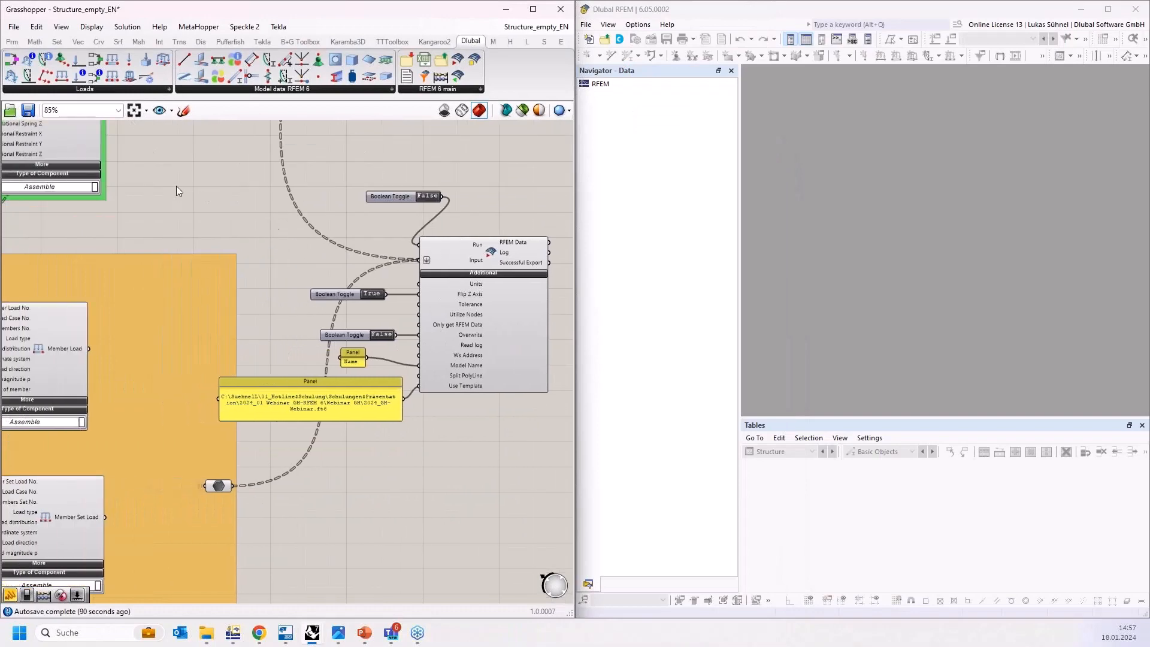
{"action": "right_click_drag", "start_coordinate": [180, 189], "coordinate": [287, 305]}
{"action": "scroll", "coordinate": [297, 315], "scroll_direction": "down", "scroll_amount": 2}
{"action": "scroll", "coordinate": [297, 316], "scroll_direction": "down", "scroll_amount": 2}
{"action": "right_click_drag", "start_coordinate": [294, 251], "coordinate": [214, 215]}
{"action": "scroll", "coordinate": [382, 321], "scroll_direction": "up", "scroll_amount": 4}
{"action": "scroll", "coordinate": [358, 297], "scroll_direction": "up", "scroll_amount": 2}
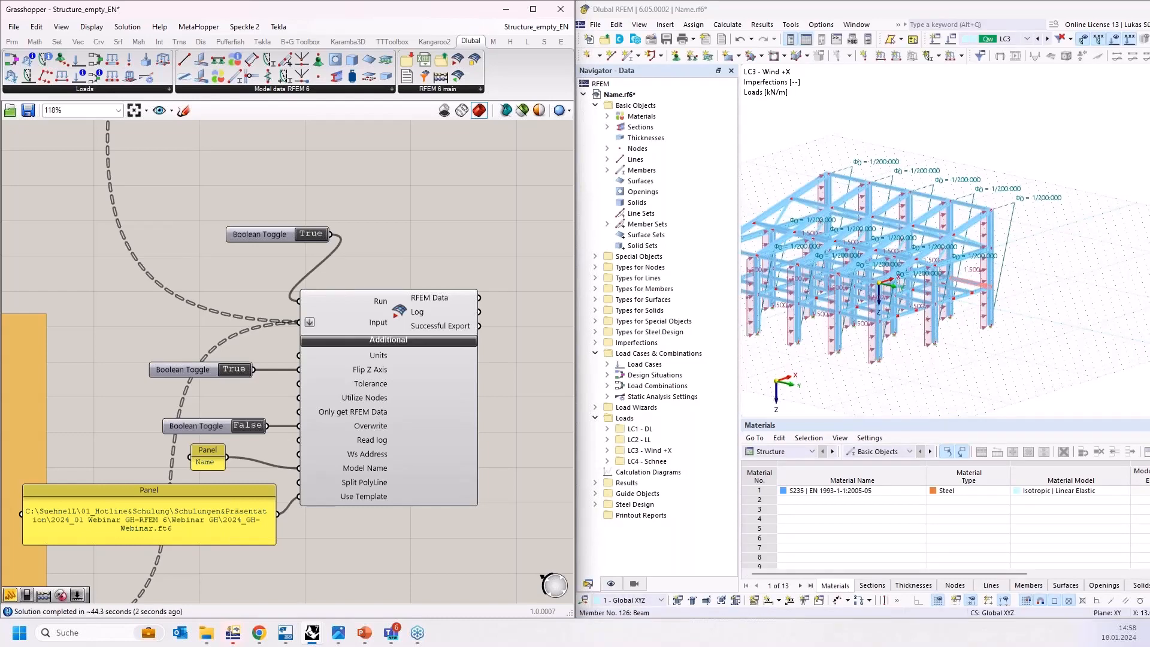
{"action": "right_click_drag", "start_coordinate": [436, 222], "coordinate": [378, 200]}
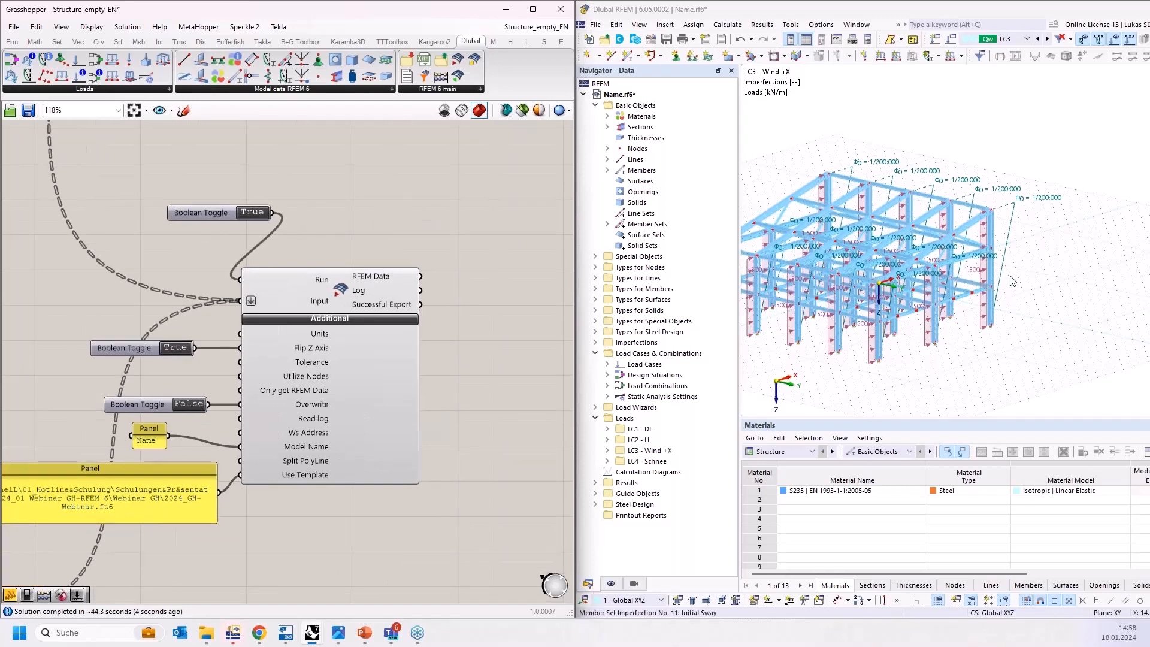
Maximize RFEM, hide the imperfections and loads, and examine the exported structure and its list of sections.
{"action": "double_click", "coordinate": [958, 10]}
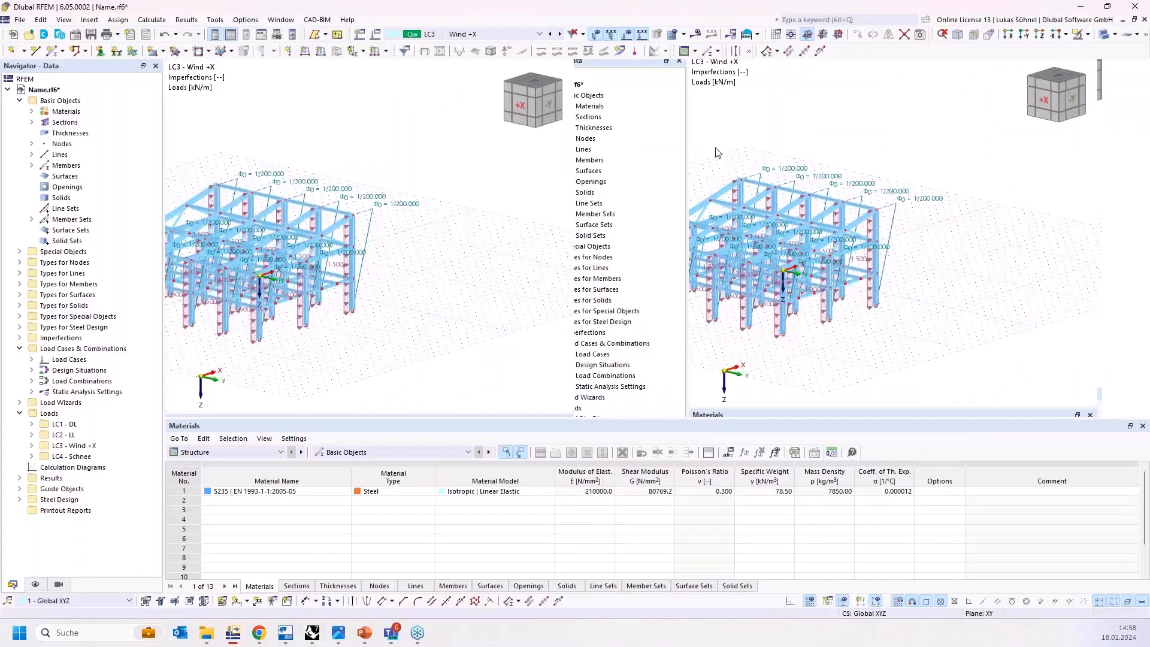
{"action": "left_click", "coordinate": [595, 34]}
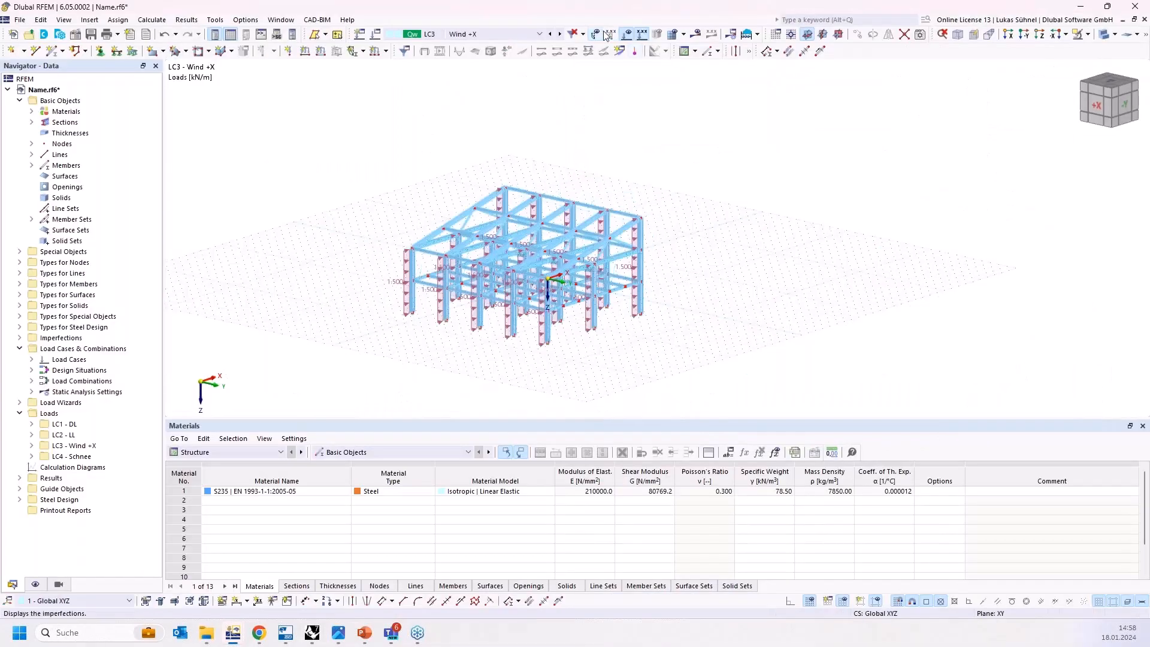
{"action": "left_click", "coordinate": [693, 35]}
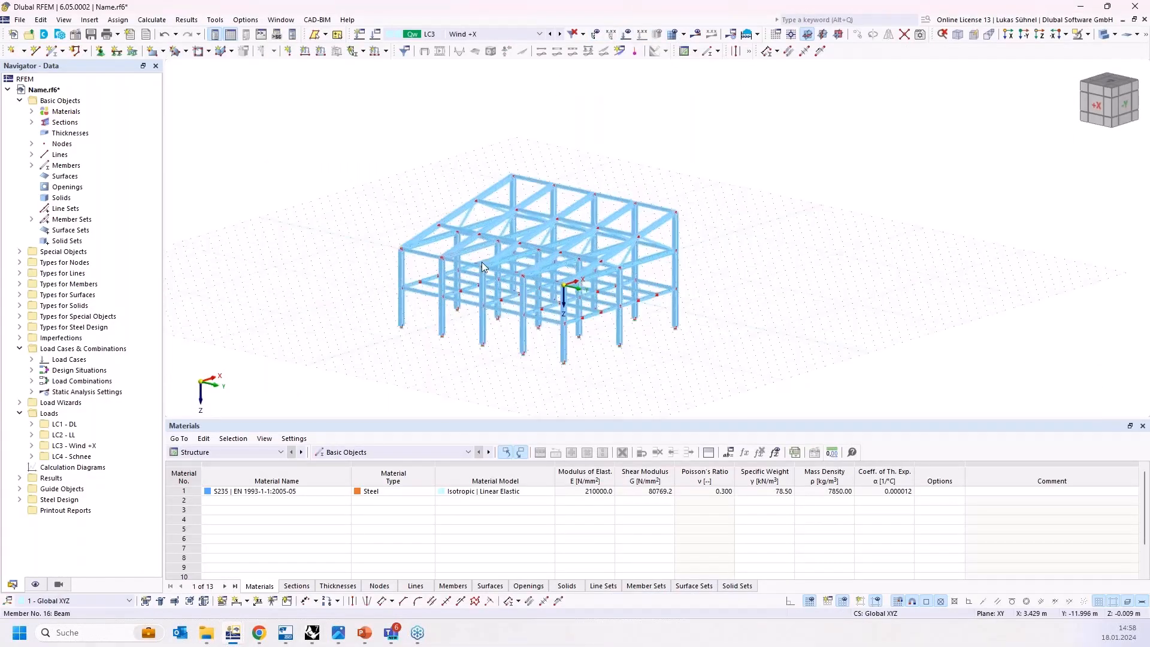
{"action": "scroll", "coordinate": [481, 261], "scroll_direction": "up", "scroll_amount": 3}
{"action": "middle_click_drag", "start_coordinate": [444, 252], "coordinate": [473, 236], "text": "ctrl"}
{"action": "left_click", "coordinate": [31, 122]}
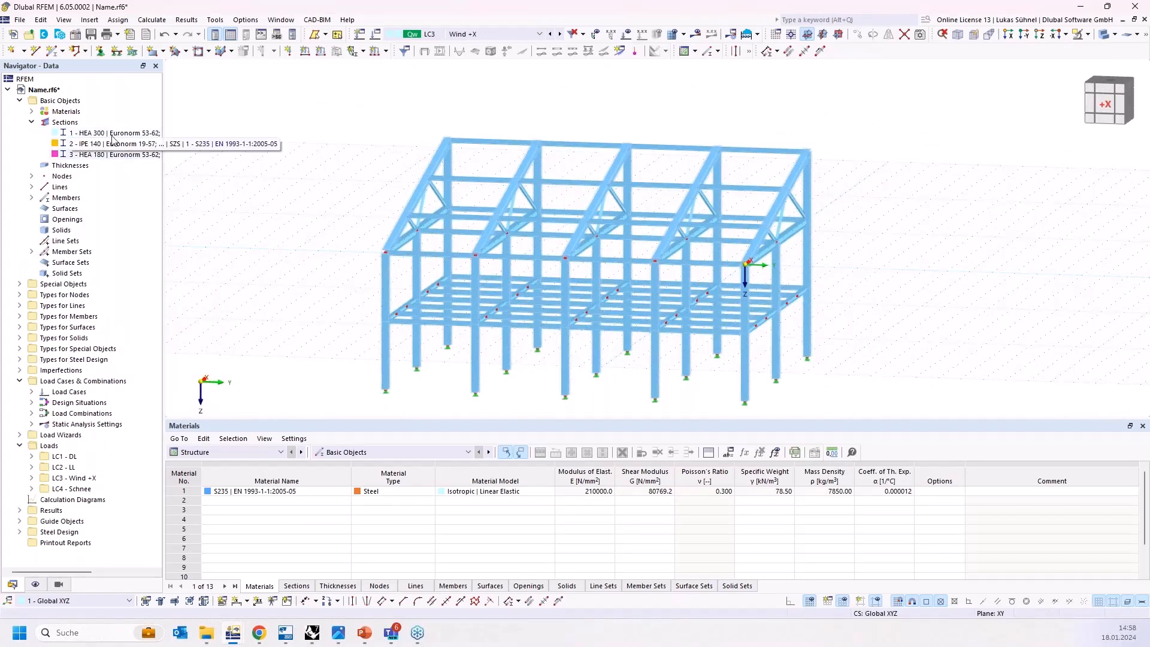
{"action": "left_click", "coordinate": [31, 122]}
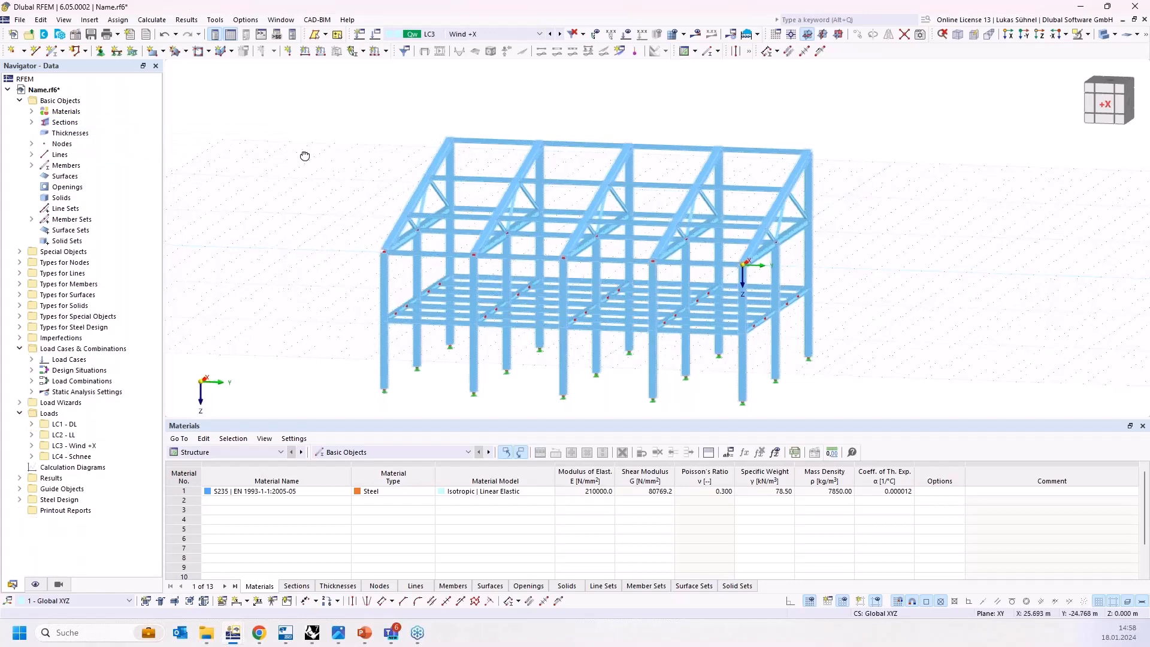
{"action": "middle_click_drag", "start_coordinate": [305, 156], "coordinate": [303, 156], "text": "ctrl"}
Activate imperfection case IC1 Imp +X with imperfections displayed and examine them on the structure.
{"action": "left_click", "coordinate": [527, 36]}
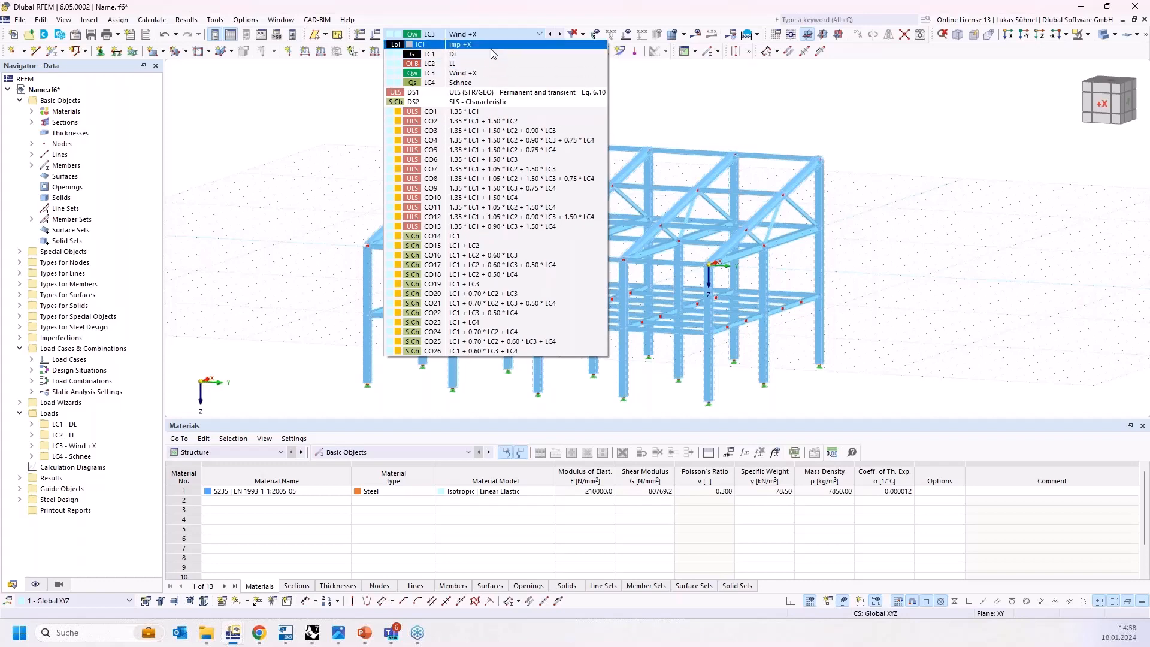
{"action": "left_click", "coordinate": [569, 44]}
{"action": "left_click", "coordinate": [592, 34]}
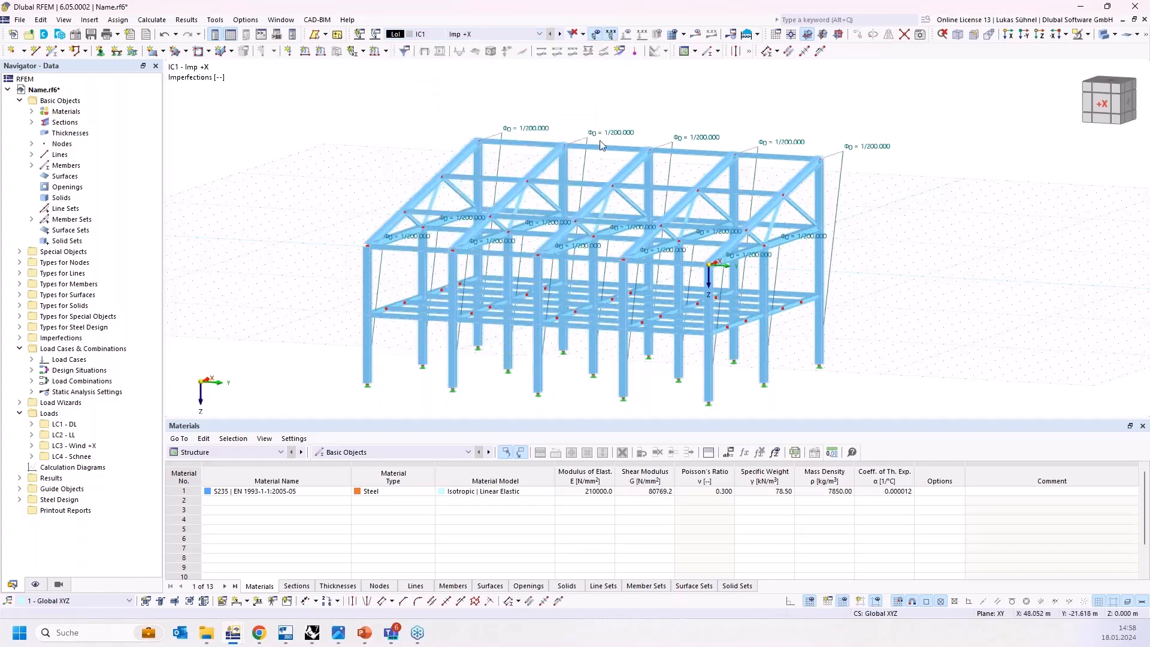
{"action": "middle_click_drag", "start_coordinate": [527, 147], "coordinate": [499, 145], "text": "ctrl"}
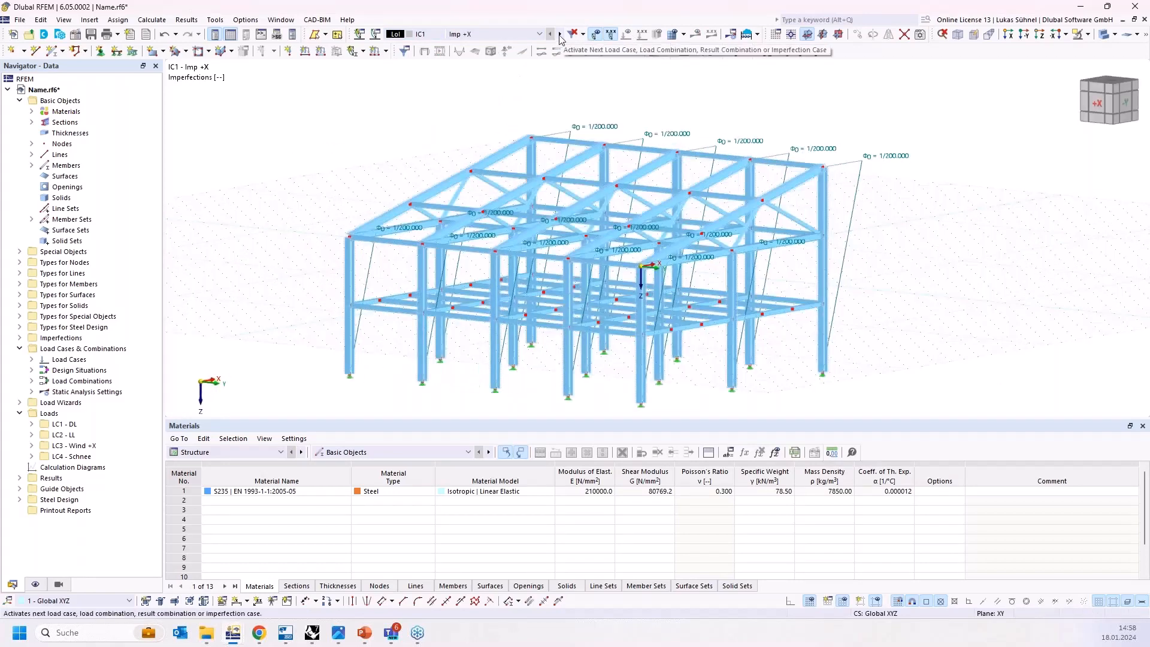
Display the loads and examine load cases LC2 LL, LC3 Wind +X and LC4 Schnee in turn.
{"action": "left_click", "coordinate": [560, 35]}
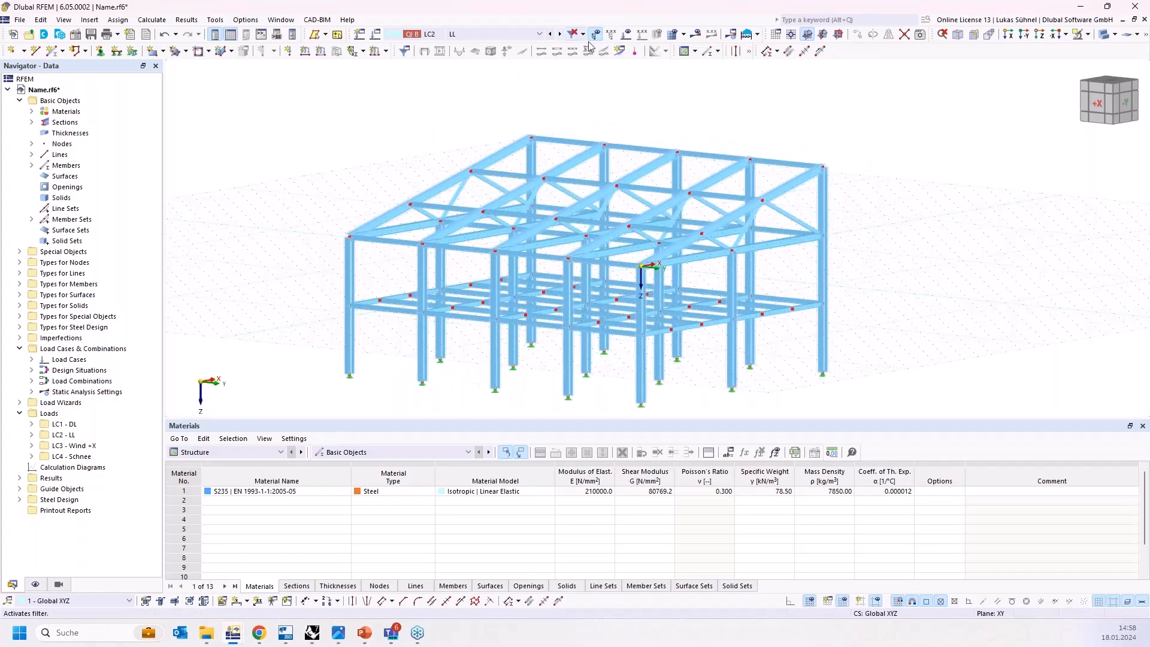
{"action": "left_click", "coordinate": [627, 33]}
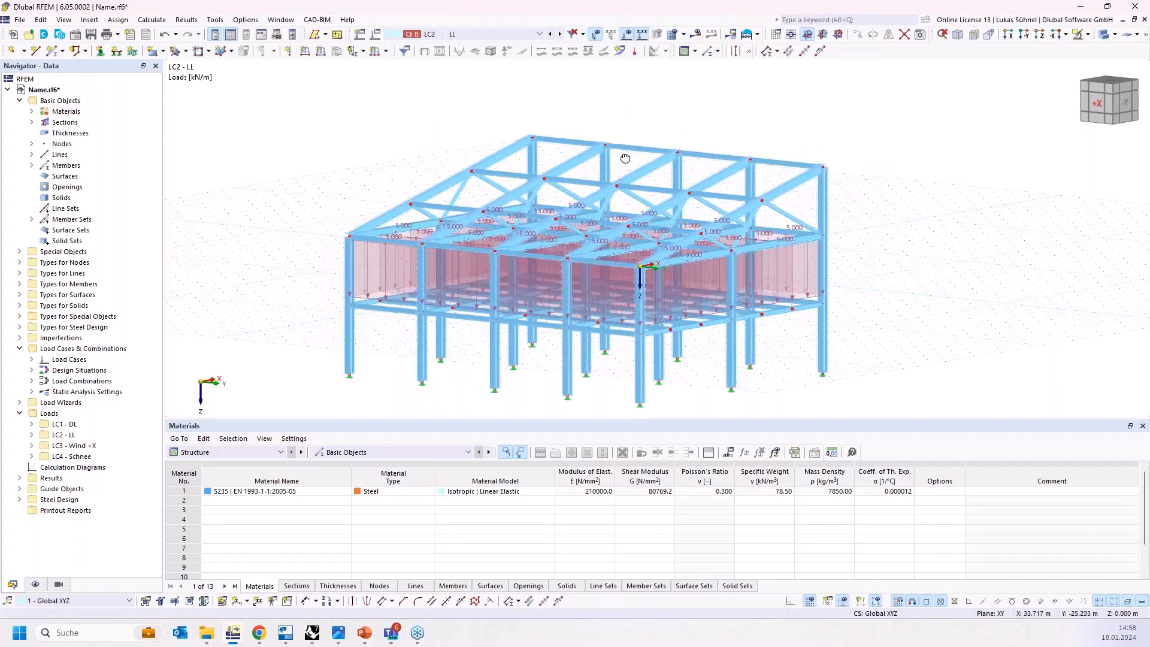
{"action": "middle_click_drag", "start_coordinate": [624, 159], "coordinate": [578, 47], "text": "ctrl"}
{"action": "left_click", "coordinate": [560, 34]}
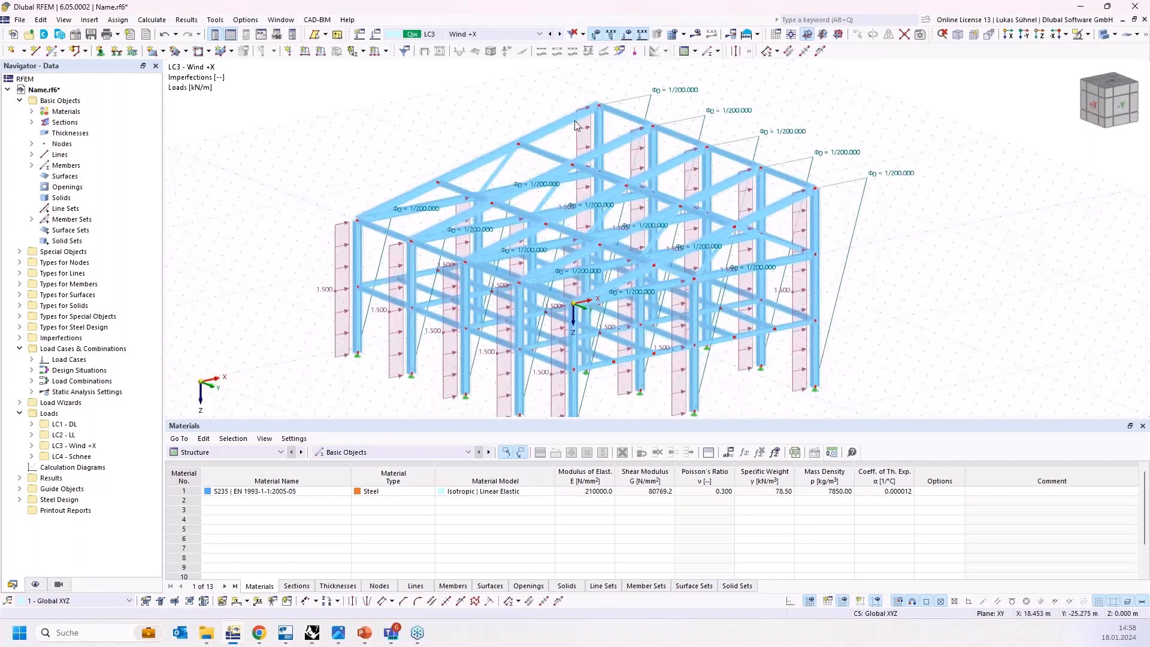
{"action": "middle_click_drag", "start_coordinate": [578, 124], "coordinate": [545, 106], "text": "ctrl"}
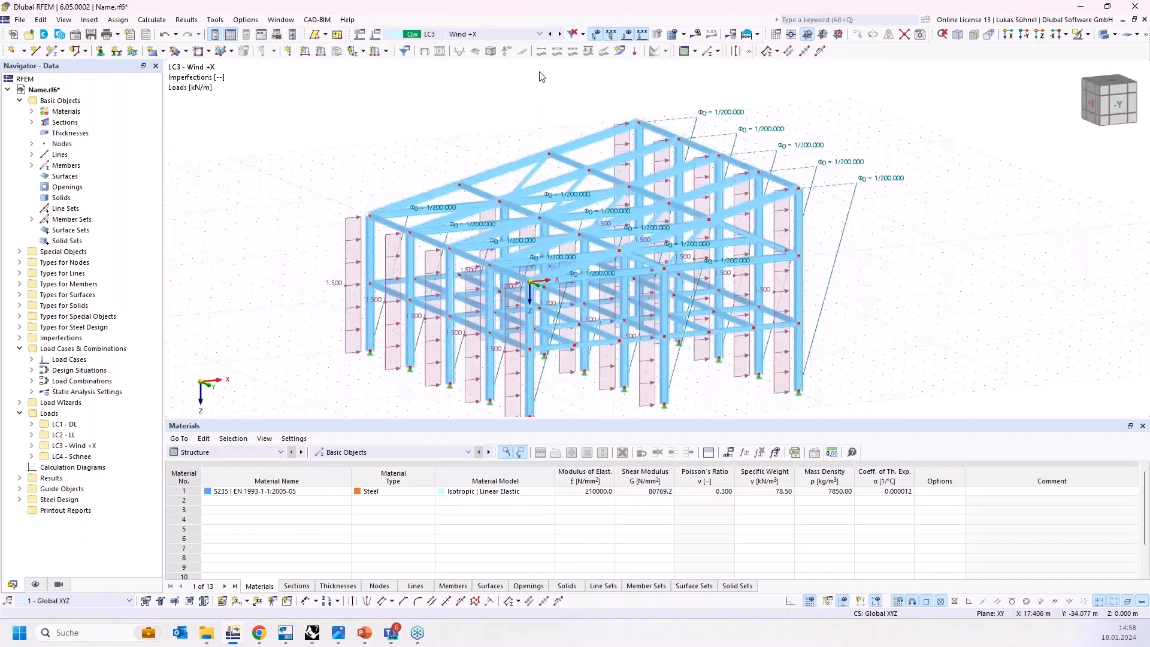
{"action": "left_click", "coordinate": [560, 34]}
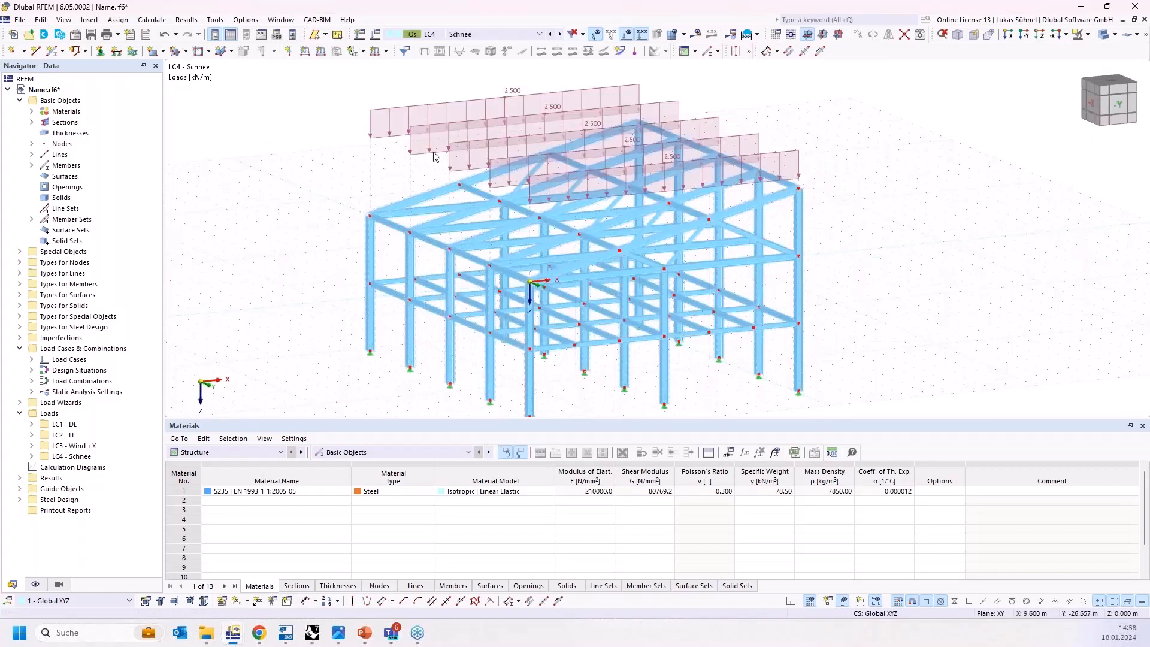
{"action": "middle_click_drag", "start_coordinate": [539, 152], "coordinate": [619, 180], "text": "ctrl"}
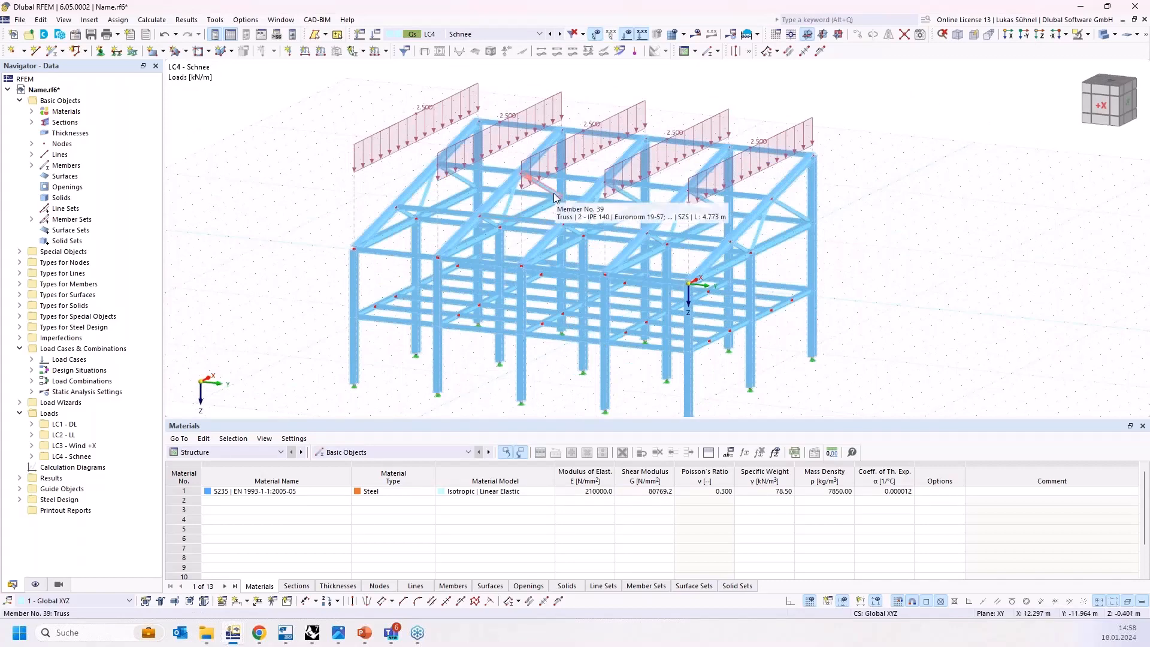
Return to Grasshopper, maximize its window, and place the RFEM 6 calculation component on empty canvas beside the export component.
{"action": "left_click", "coordinate": [1072, 7]}
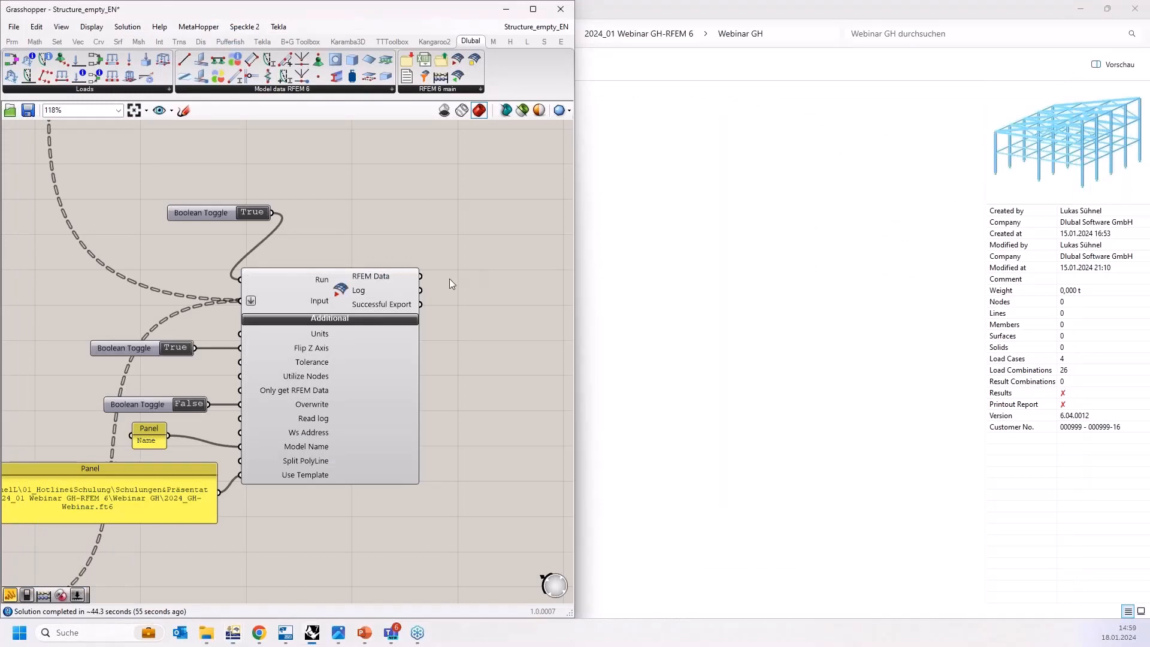
{"action": "scroll", "coordinate": [449, 279], "scroll_direction": "down", "scroll_amount": 4}
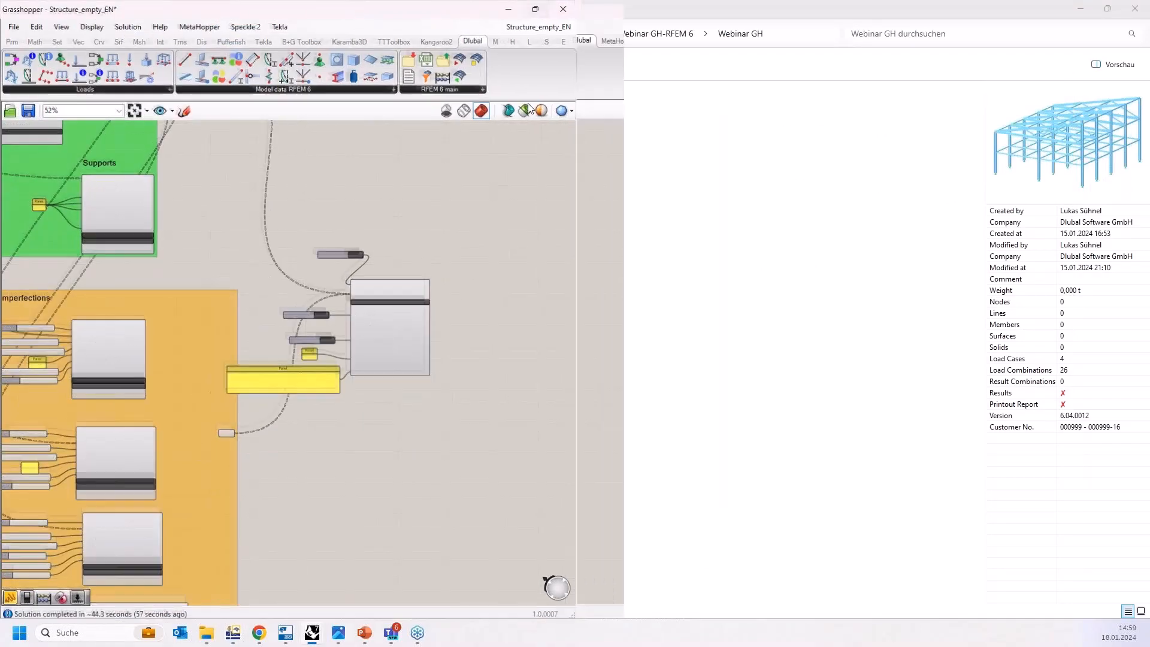
{"action": "left_click", "coordinate": [532, 10]}
{"action": "scroll", "coordinate": [264, 295], "scroll_direction": "up", "scroll_amount": 4}
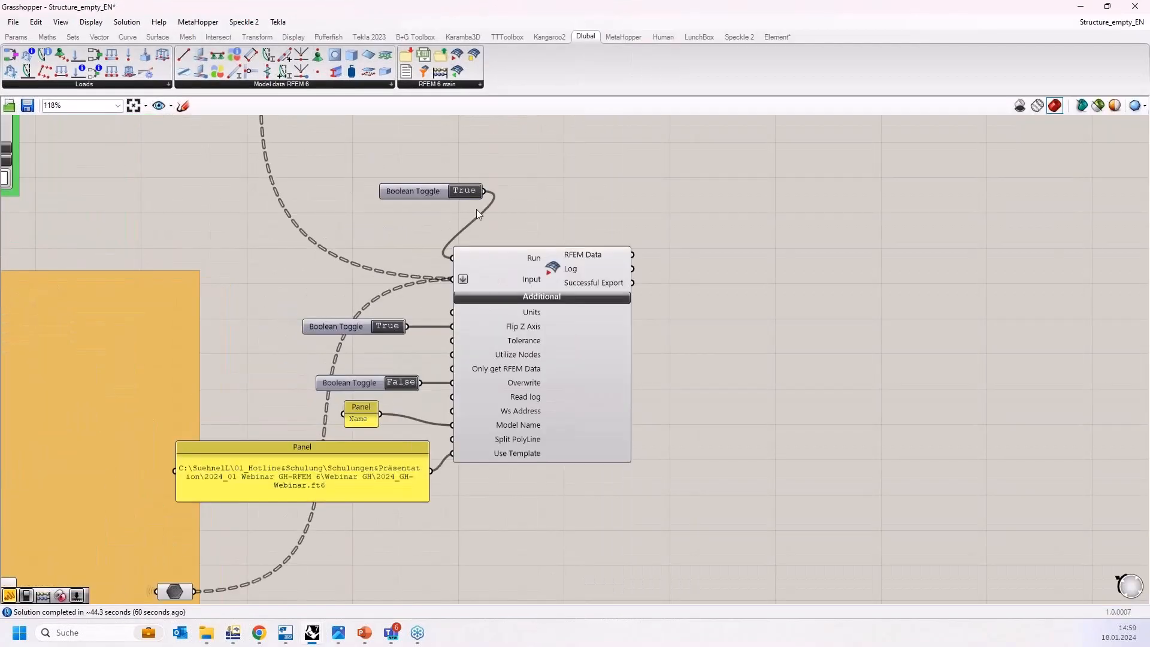
{"action": "left_click_drag", "start_coordinate": [441, 71], "coordinate": [815, 390]}
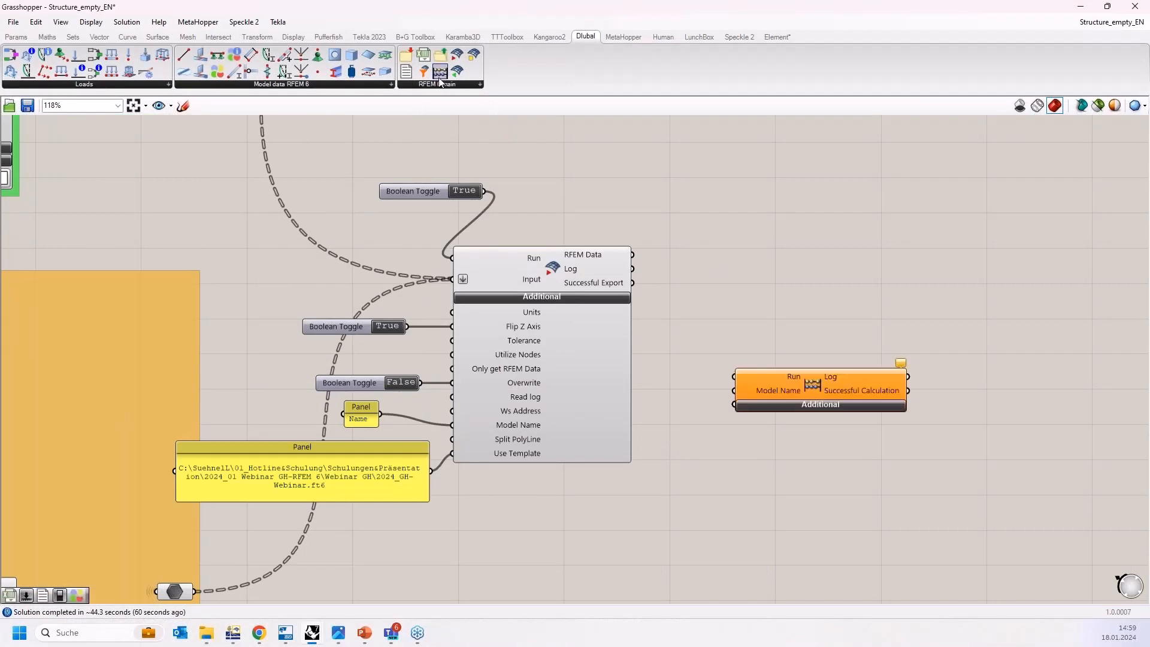
Reposition the calculation component beside the export component and connect Successful Export to its Run input.
{"action": "left_click_drag", "start_coordinate": [796, 379], "coordinate": [782, 340]}
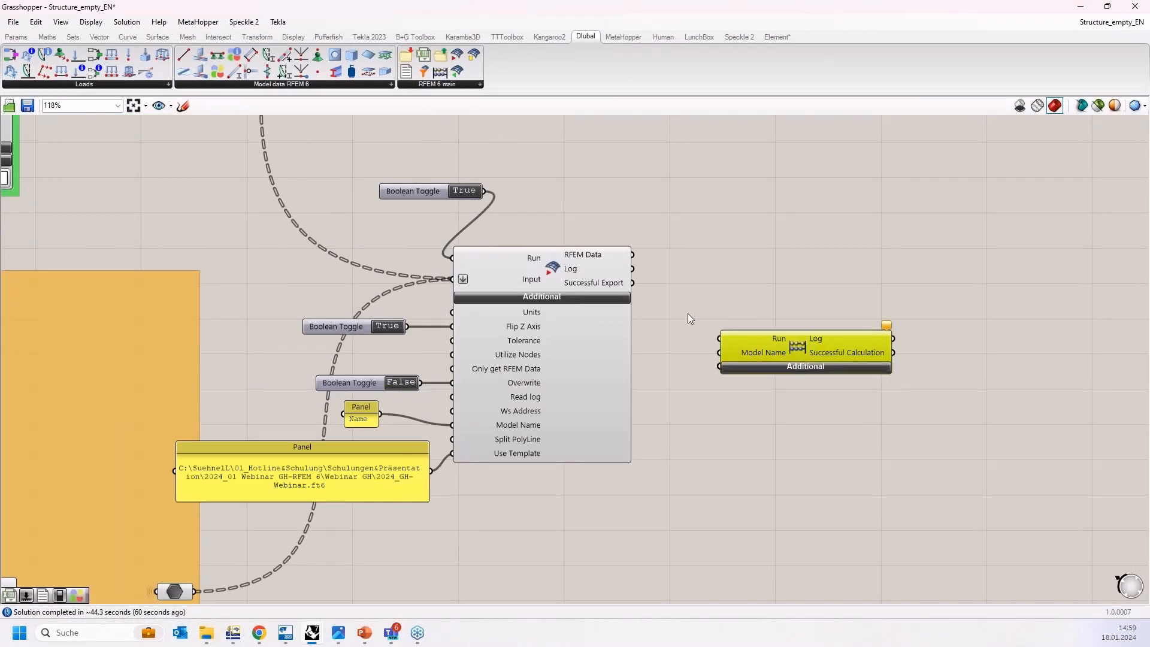
{"action": "right_click_drag", "start_coordinate": [687, 314], "coordinate": [673, 271]}
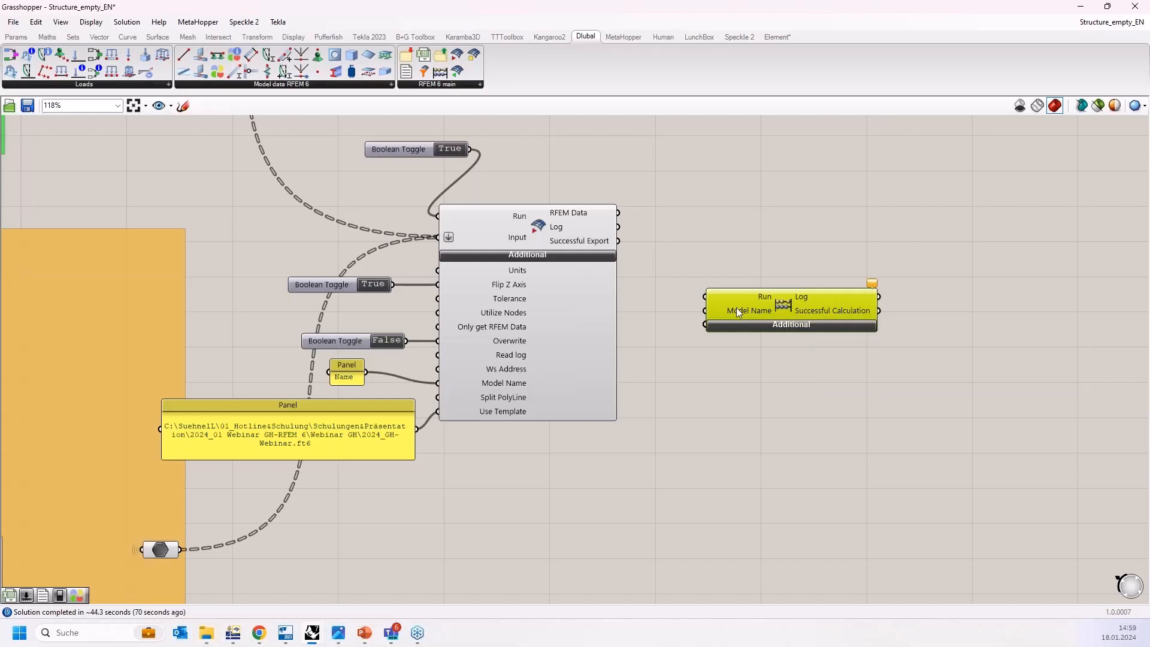
{"action": "left_click_drag", "start_coordinate": [791, 295], "coordinate": [788, 325]}
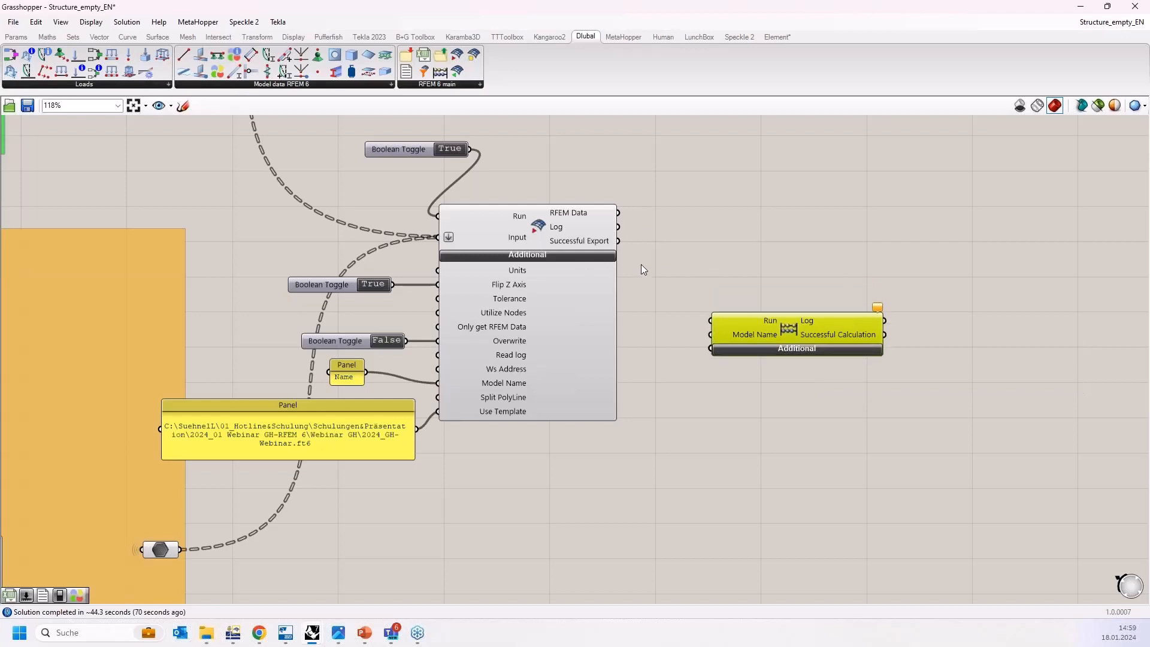
{"action": "mouse_move", "coordinate": [603, 244]}
{"action": "left_click_drag", "start_coordinate": [620, 242], "coordinate": [712, 317]}
Switch to RFEM and follow the calculation started from Grasshopper until the model is released.
{"action": "left_click", "coordinate": [237, 639]}
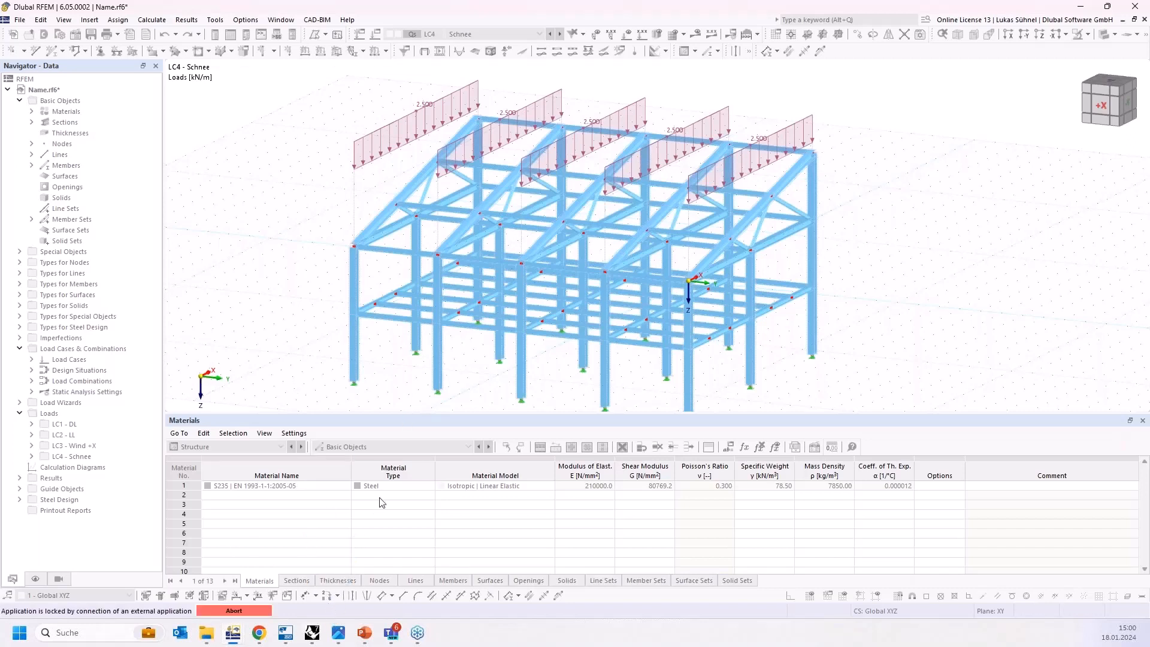
{"action": "mouse_move", "coordinate": [310, 634]}
{"action": "left_click", "coordinate": [312, 633]}
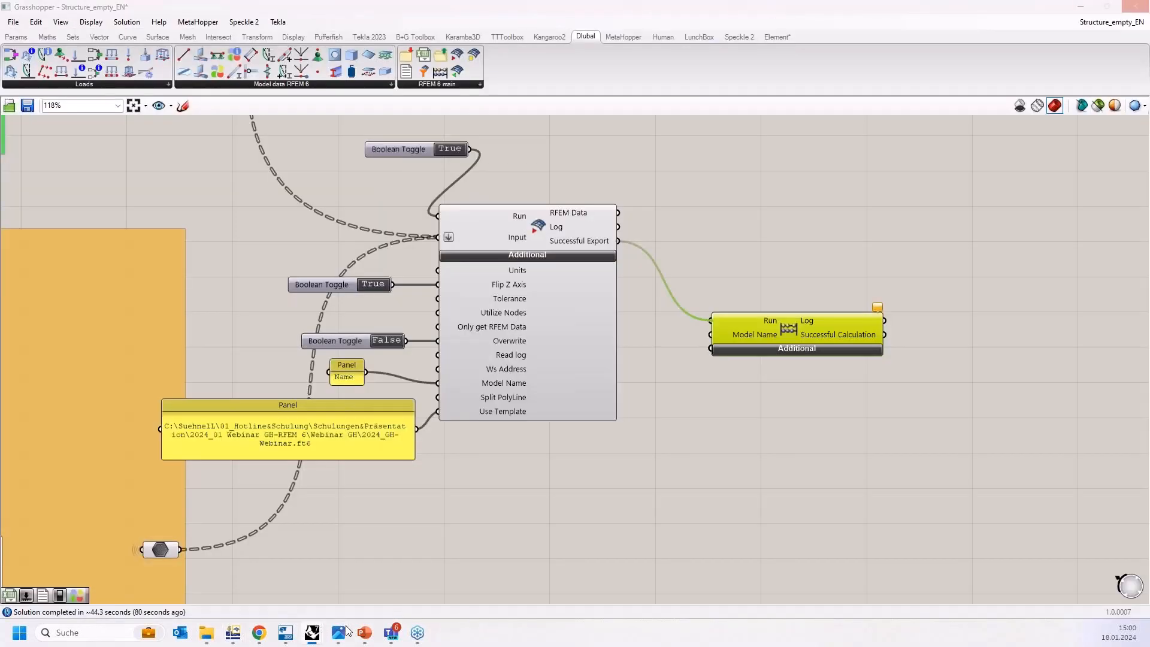
{"action": "left_click", "coordinate": [312, 635]}
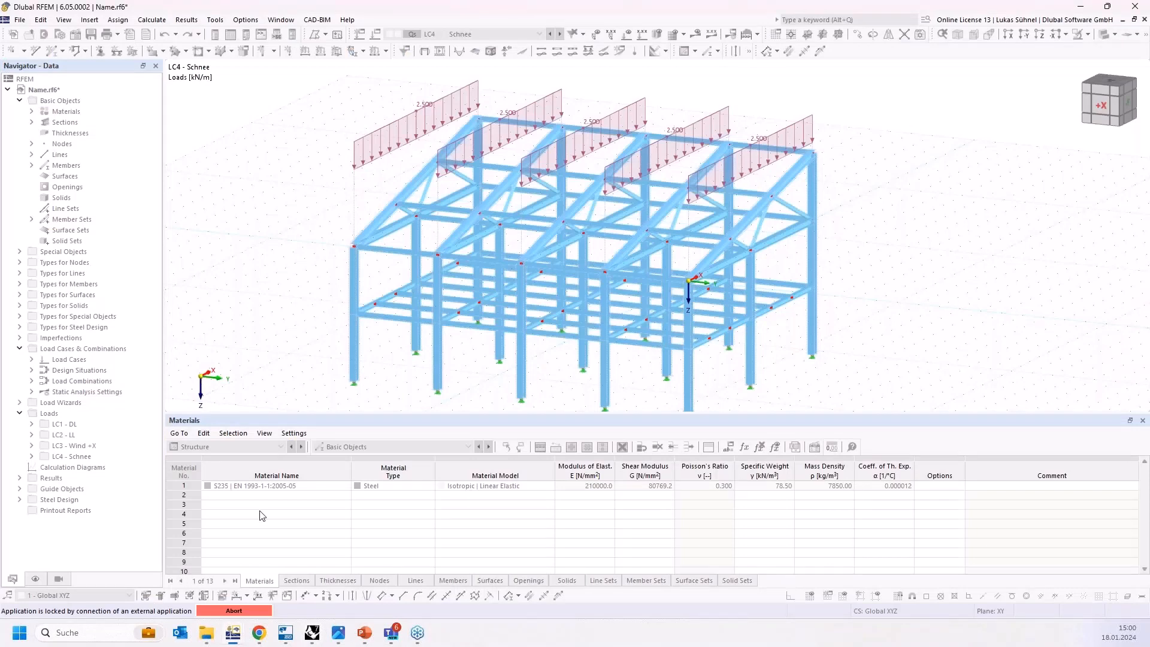
{"action": "left_click", "coordinate": [233, 635]}
{"action": "left_click", "coordinate": [233, 634]}
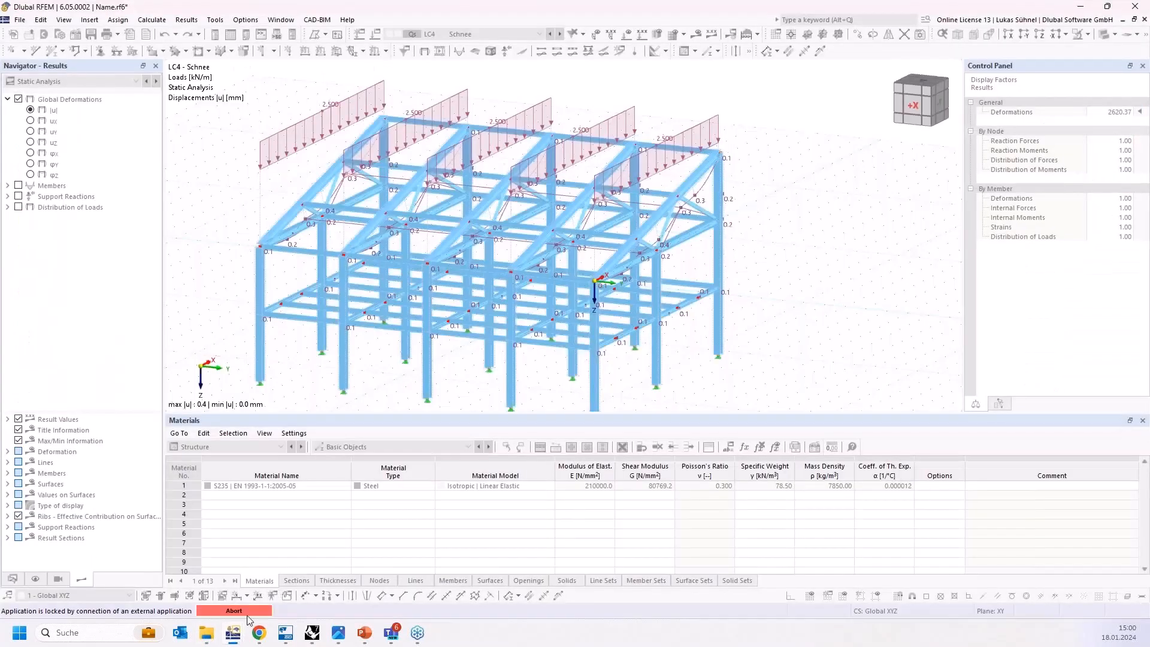
{"action": "left_click", "coordinate": [247, 615]}
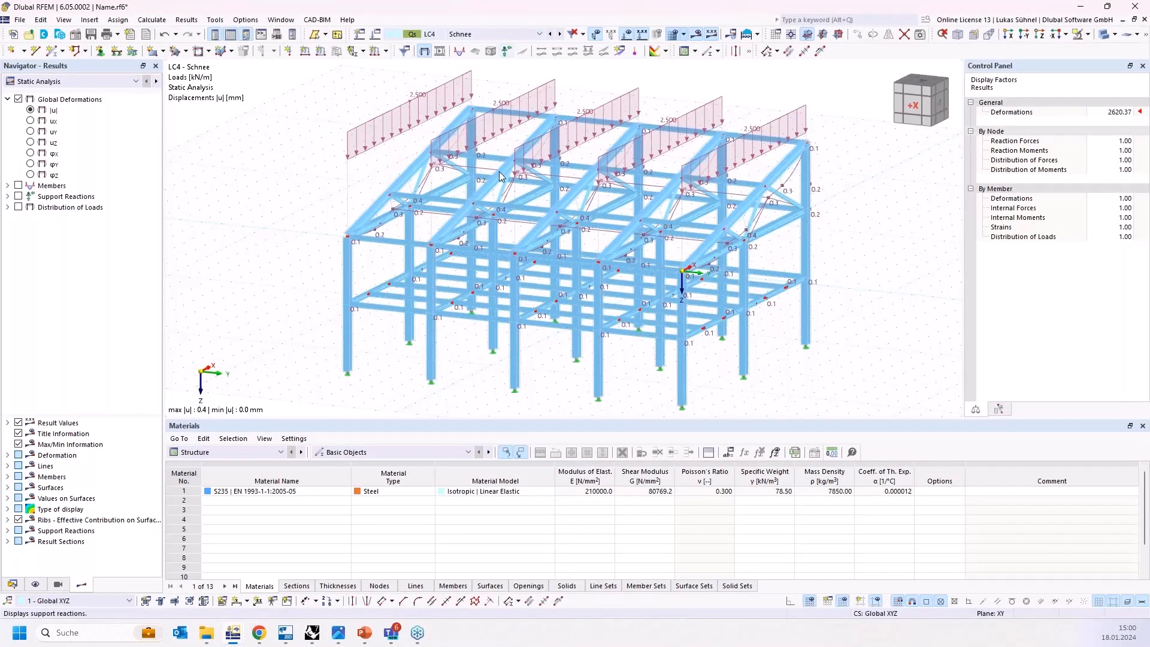
Hide the loads and display the member internal moments My for LC4 Schnee on the structure.
{"action": "left_click", "coordinate": [630, 41]}
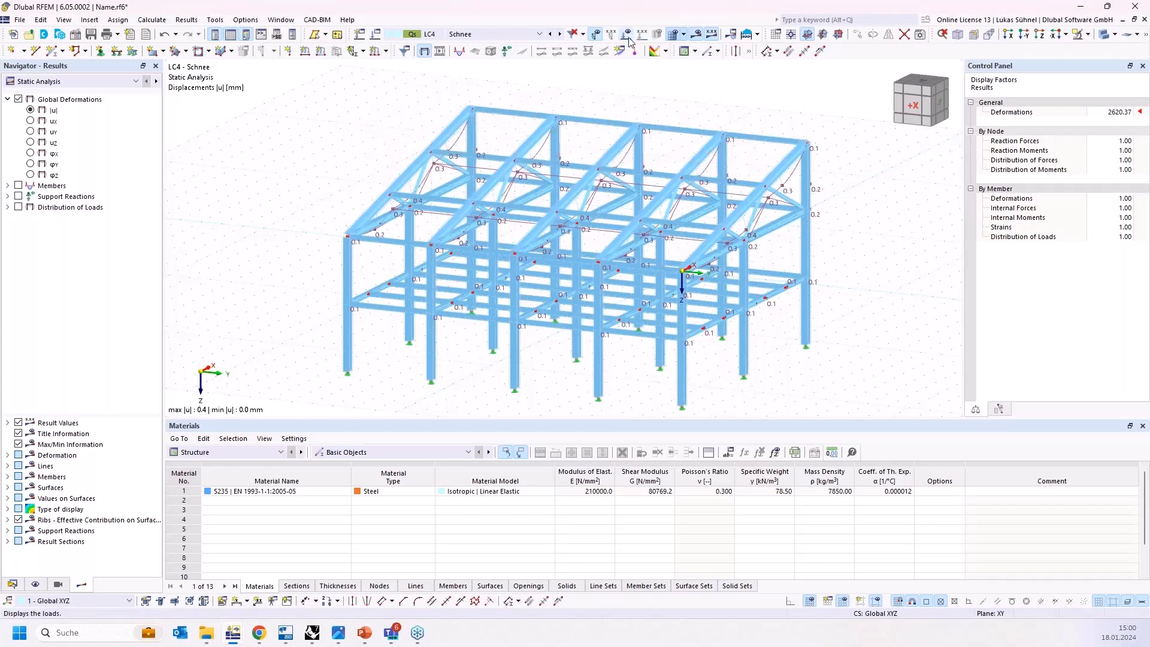
{"action": "scroll", "coordinate": [568, 187], "scroll_direction": "up", "scroll_amount": 3}
{"action": "middle_click_drag", "start_coordinate": [568, 187], "coordinate": [512, 178], "text": "ctrl"}
{"action": "left_click", "coordinate": [8, 185]}
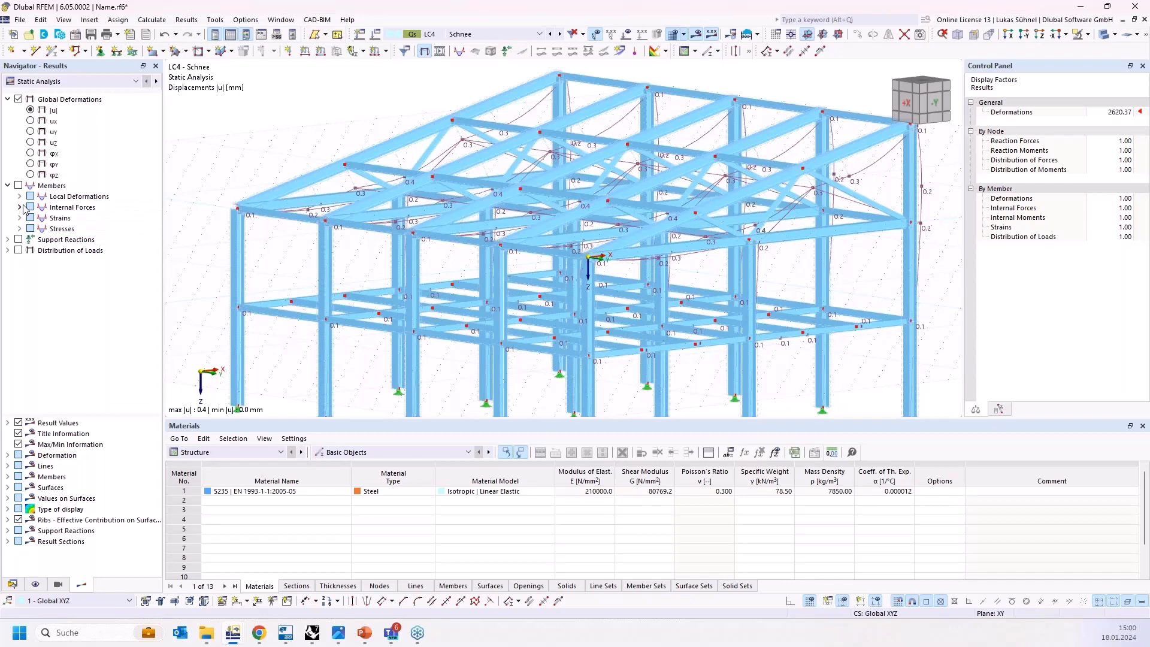
{"action": "left_click", "coordinate": [20, 207]}
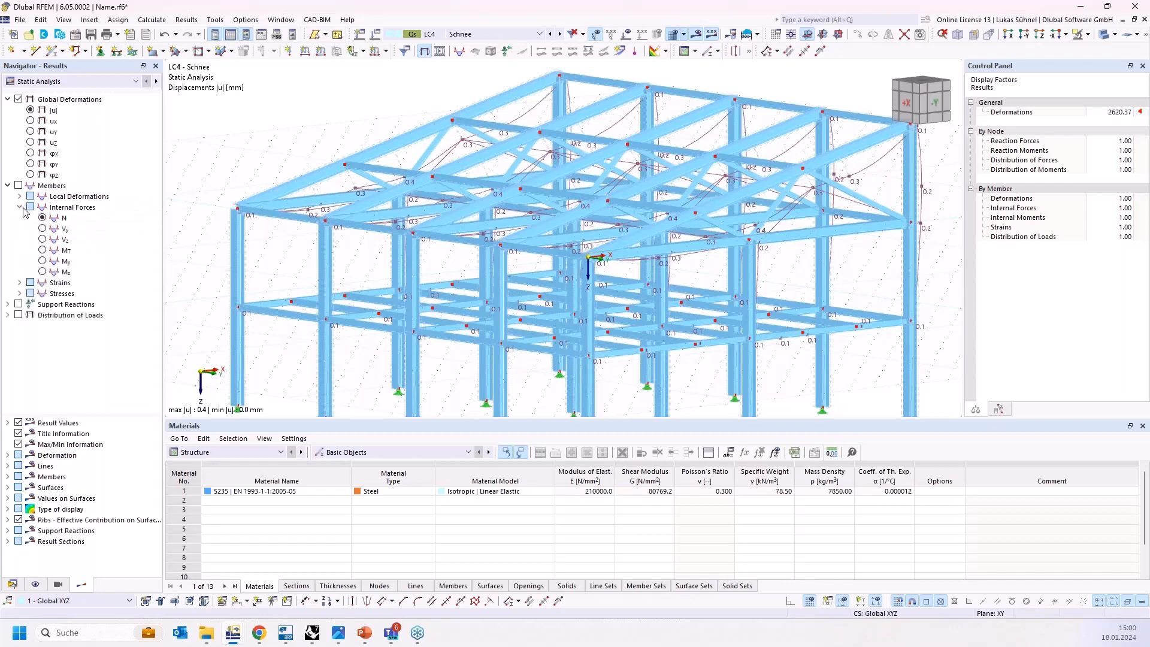
{"action": "left_click", "coordinate": [42, 261]}
{"action": "middle_click_drag", "start_coordinate": [440, 223], "coordinate": [493, 211], "text": "ctrl"}
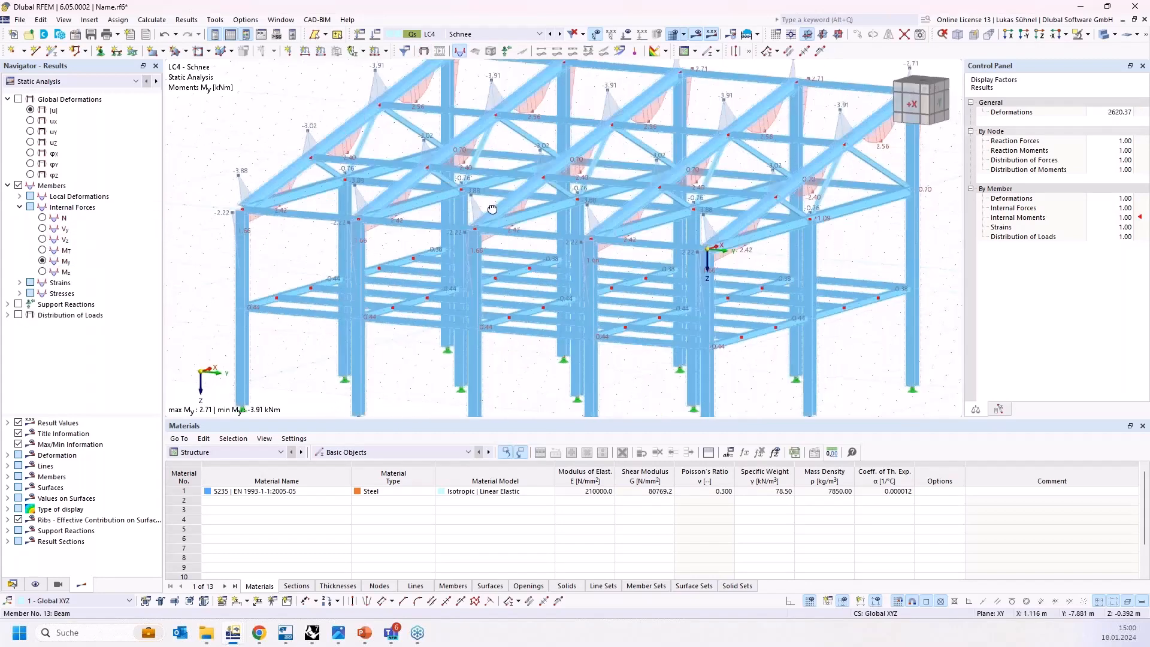
{"action": "scroll", "coordinate": [505, 234], "scroll_direction": "down", "scroll_amount": 1}
Display the Steel Design results and examine the design check ratios of the overstressed members on the lower floor level.
{"action": "left_click", "coordinate": [231, 454]}
{"action": "left_click", "coordinate": [211, 540]}
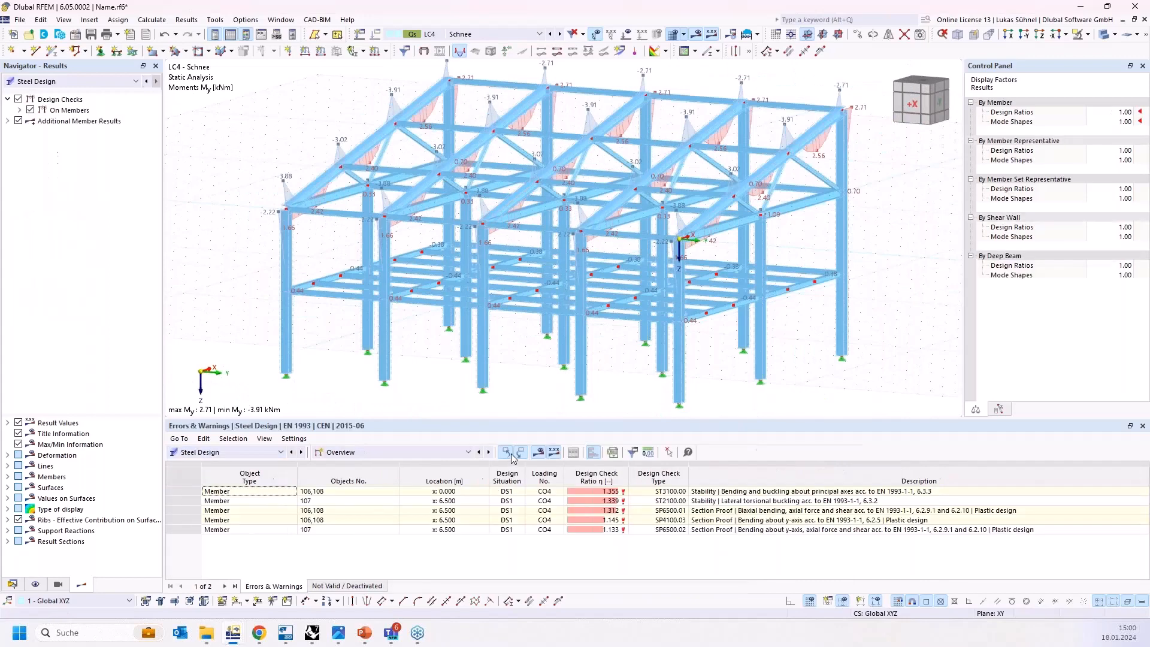
{"action": "middle_click_drag", "start_coordinate": [416, 295], "coordinate": [463, 293], "text": "ctrl"}
{"action": "scroll", "coordinate": [710, 279], "scroll_direction": "up", "scroll_amount": 2}
{"action": "scroll", "coordinate": [711, 279], "scroll_direction": "up", "scroll_amount": 1}
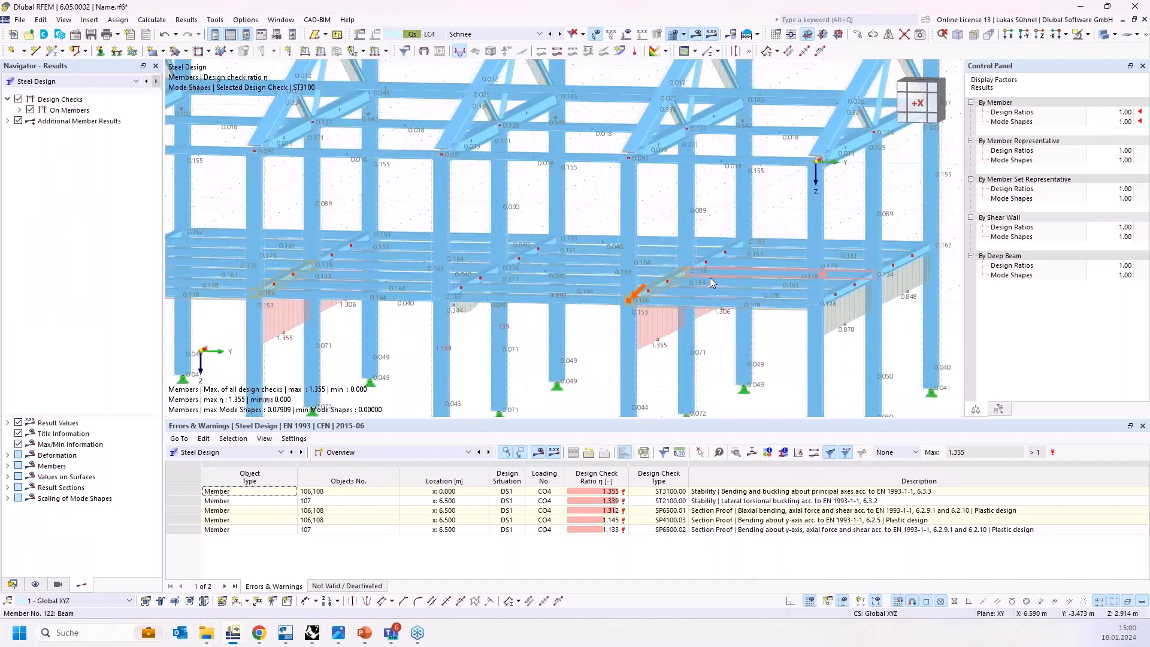
{"action": "scroll", "coordinate": [709, 279], "scroll_direction": "down", "scroll_amount": 1}
{"action": "middle_click_drag", "start_coordinate": [584, 331], "coordinate": [555, 333], "text": "ctrl"}
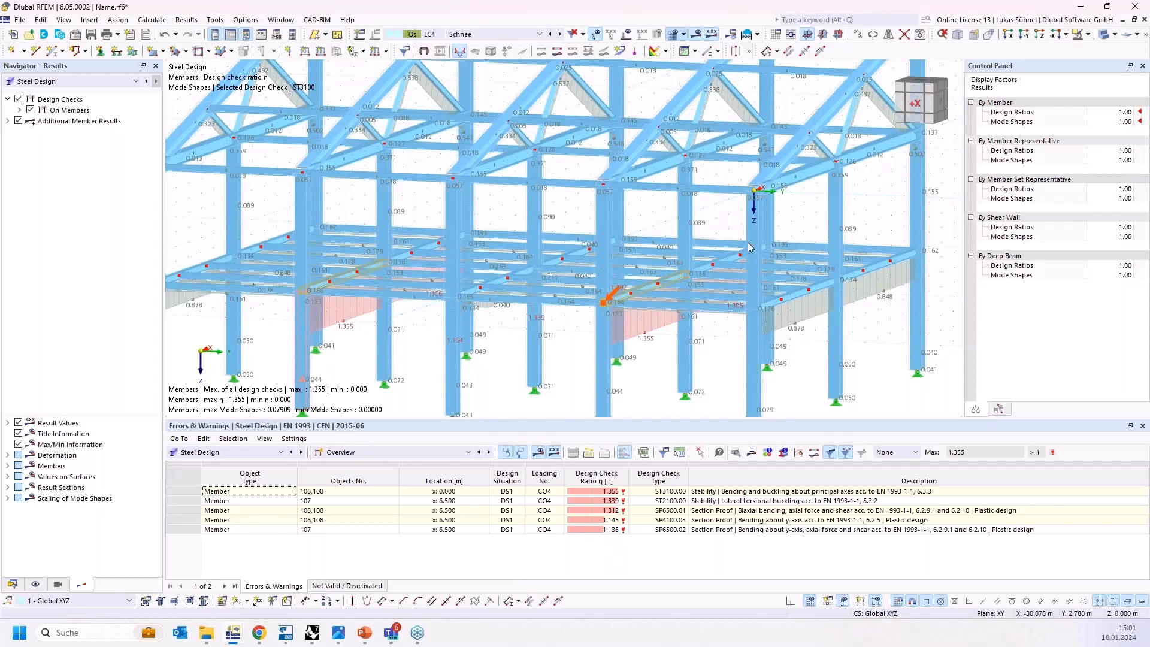
{"action": "middle_click_drag", "start_coordinate": [311, 336], "coordinate": [265, 386]}
{"action": "middle_click_drag", "start_coordinate": [716, 309], "coordinate": [762, 271], "text": "ctrl"}
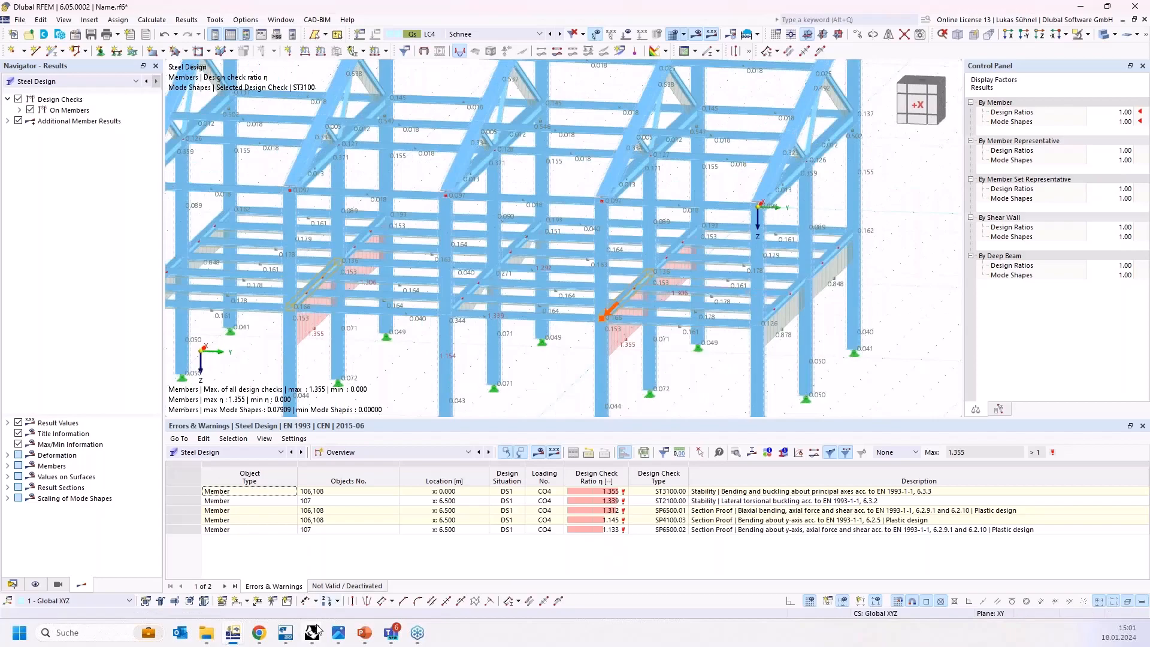
Return to Grasshopper and place the Export Results to Files component beside the calculation component.
{"action": "mouse_move", "coordinate": [319, 633]}
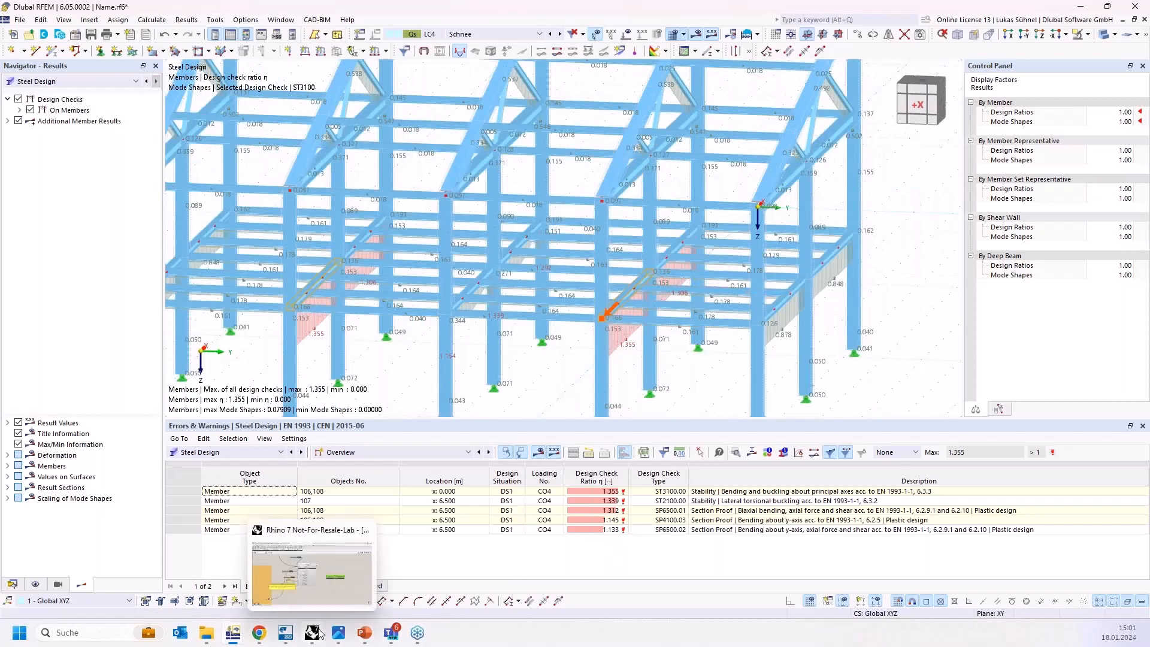
{"action": "left_click", "coordinate": [315, 594]}
{"action": "right_click_drag", "start_coordinate": [582, 465], "coordinate": [560, 429]}
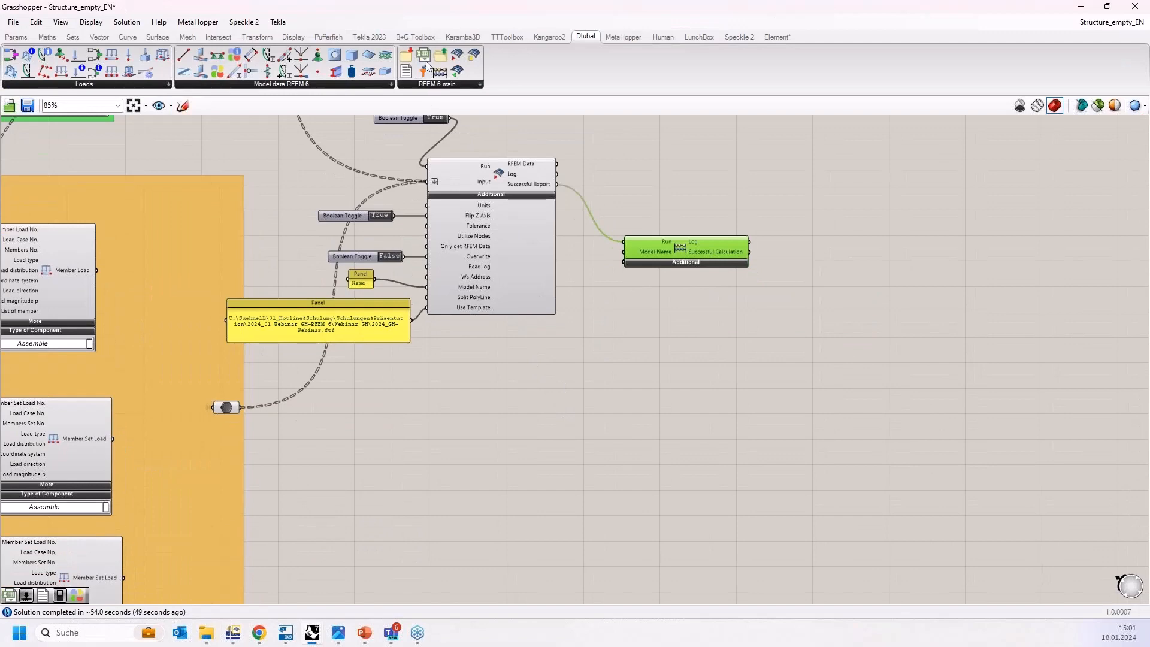
{"action": "left_click_drag", "start_coordinate": [427, 63], "coordinate": [796, 328]}
{"action": "scroll", "coordinate": [769, 286], "scroll_direction": "up", "scroll_amount": 3}
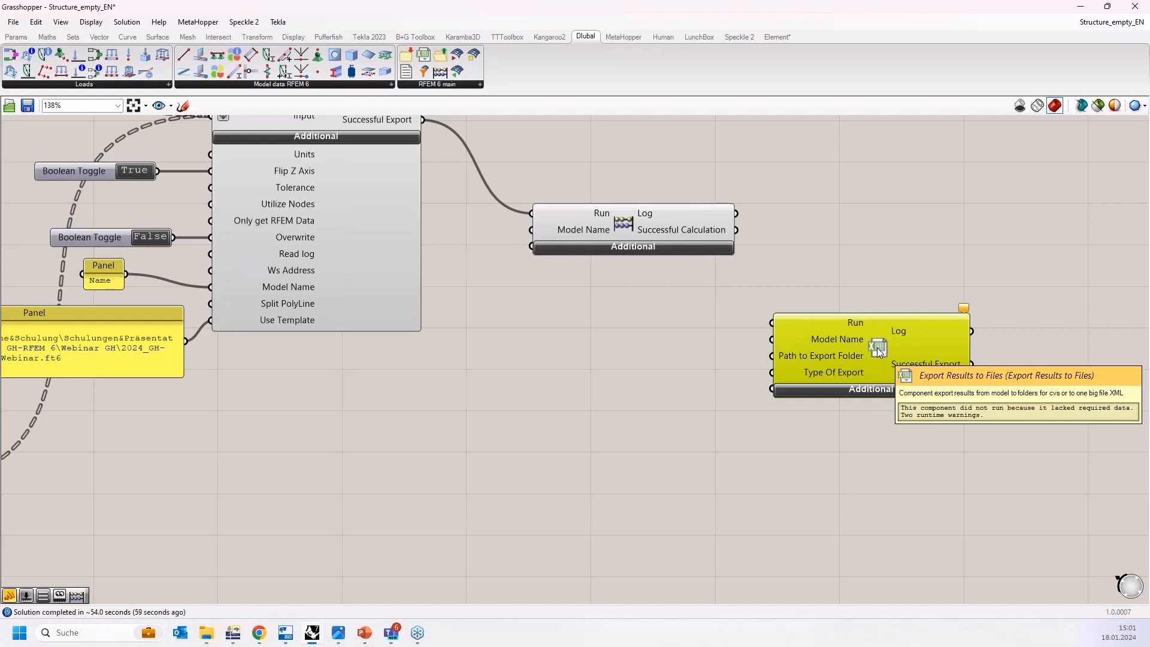
Switch to RFEM, look up its file export option, and return to Grasshopper.
{"action": "left_click", "coordinate": [237, 634]}
{"action": "left_click", "coordinate": [20, 20]}
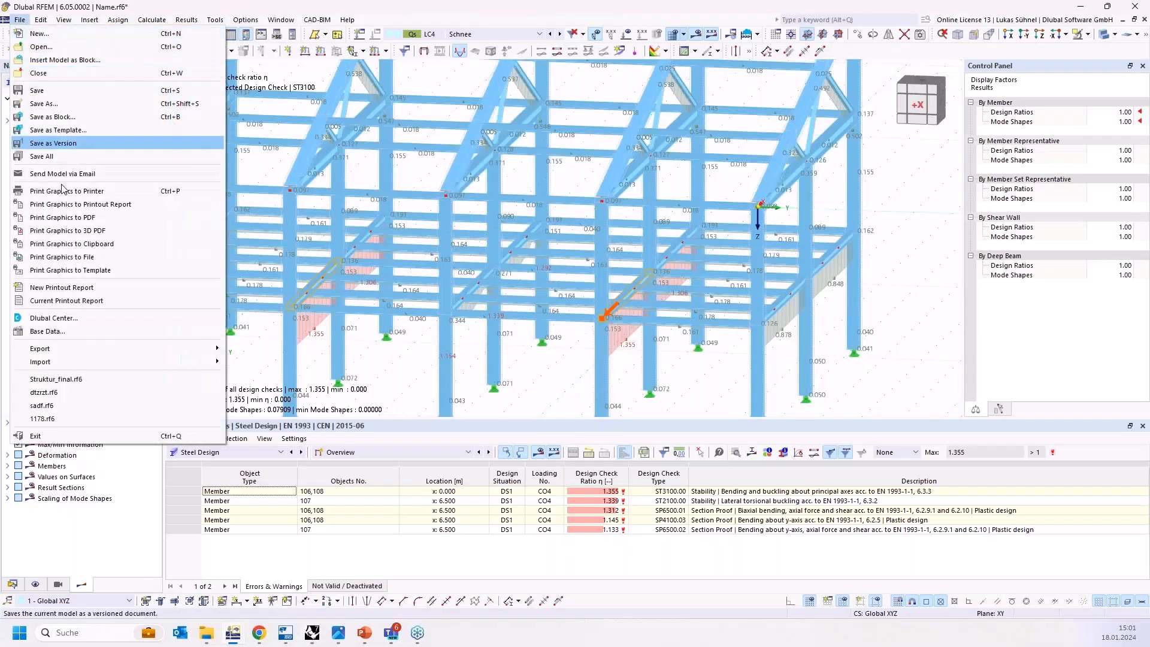
{"action": "mouse_move", "coordinate": [69, 349]}
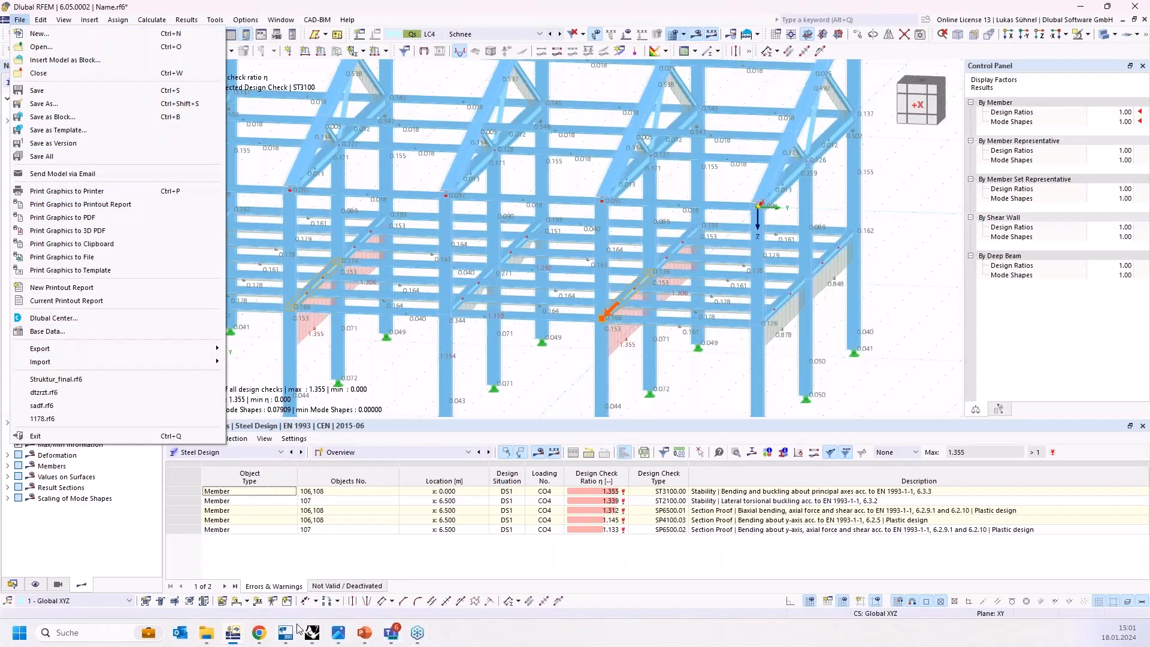
{"action": "left_click", "coordinate": [311, 636]}
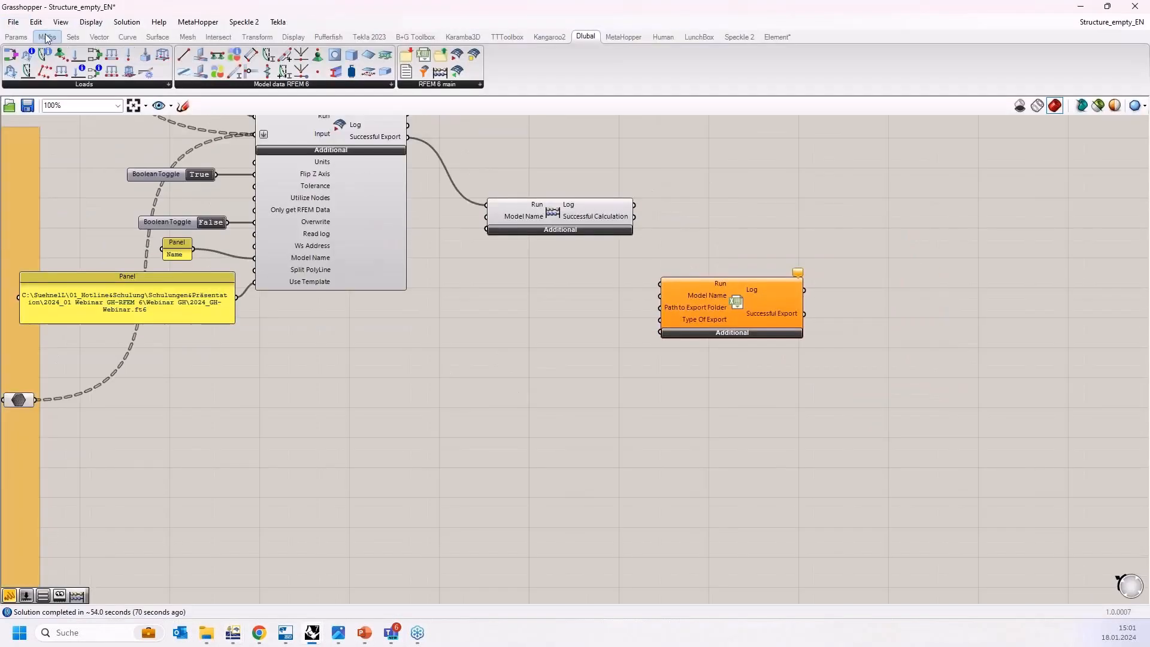
{"action": "left_click", "coordinate": [16, 36]}
{"action": "left_click", "coordinate": [252, 89]}
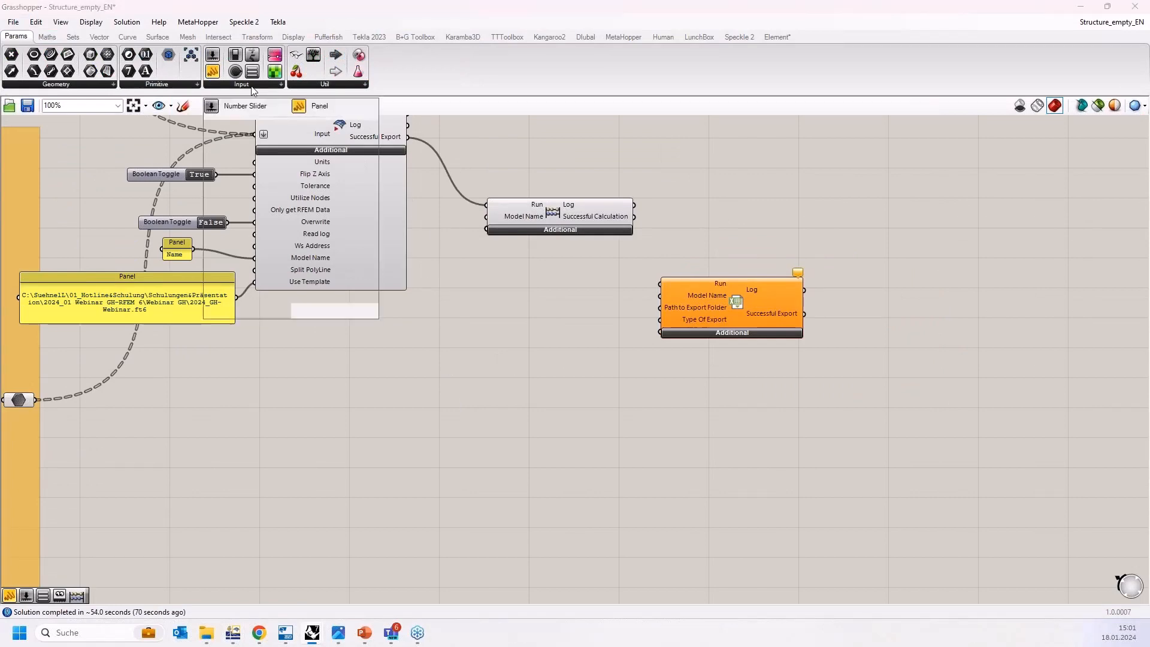
{"action": "left_click", "coordinate": [318, 85]}
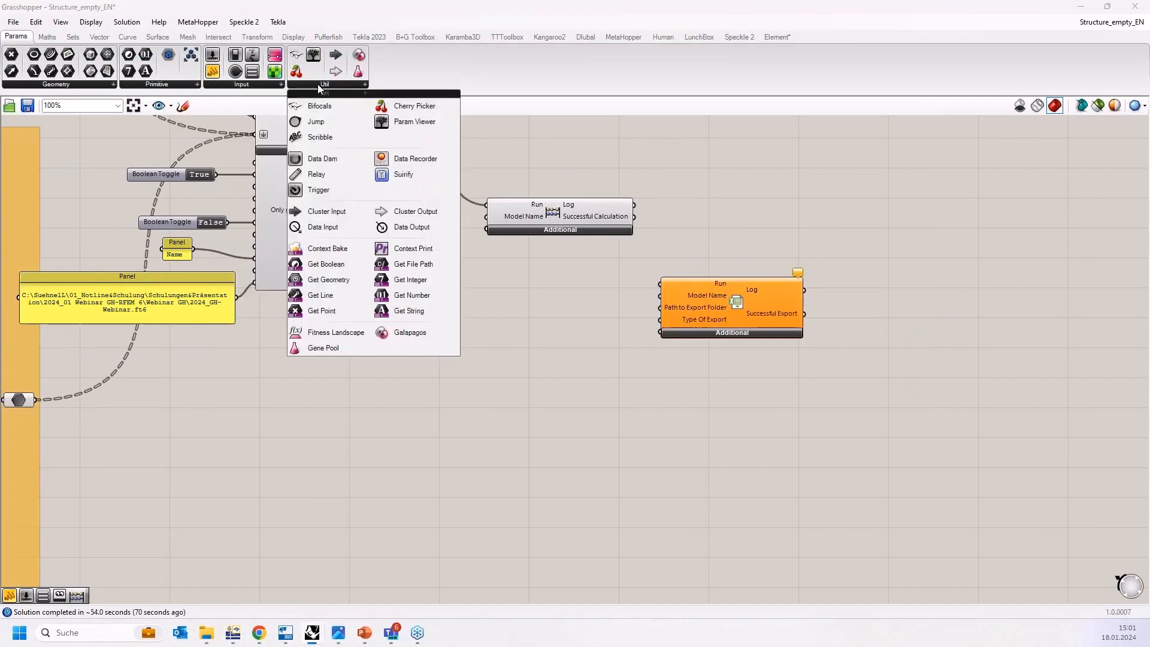
{"action": "left_click", "coordinate": [181, 86]}
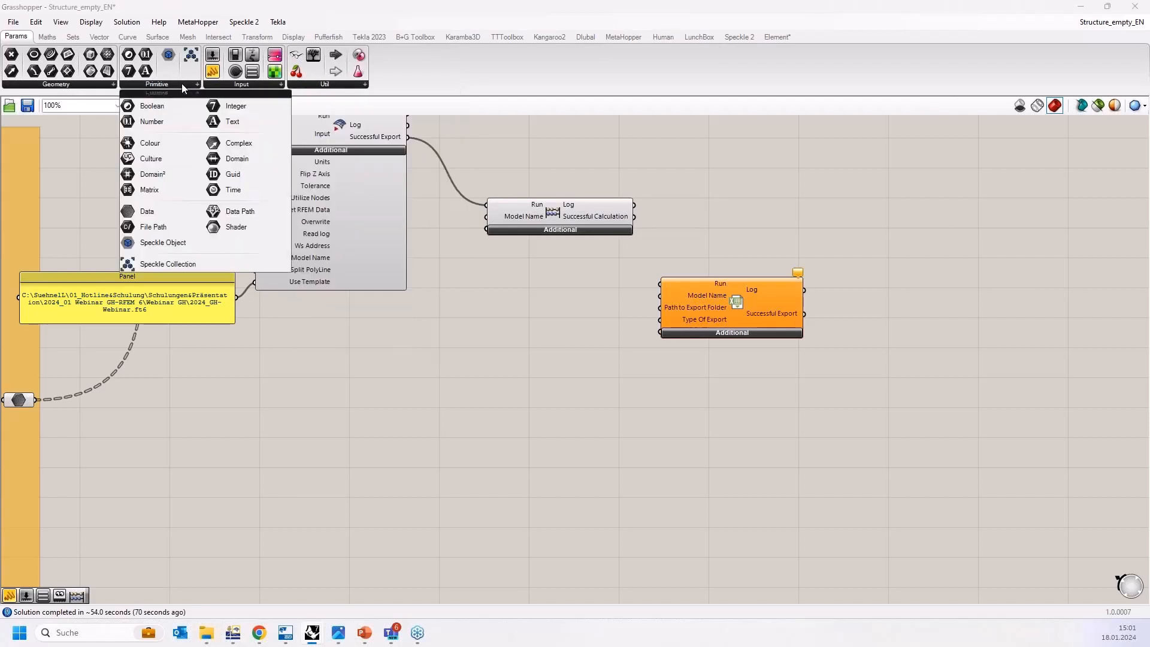
{"action": "left_click", "coordinate": [223, 85]}
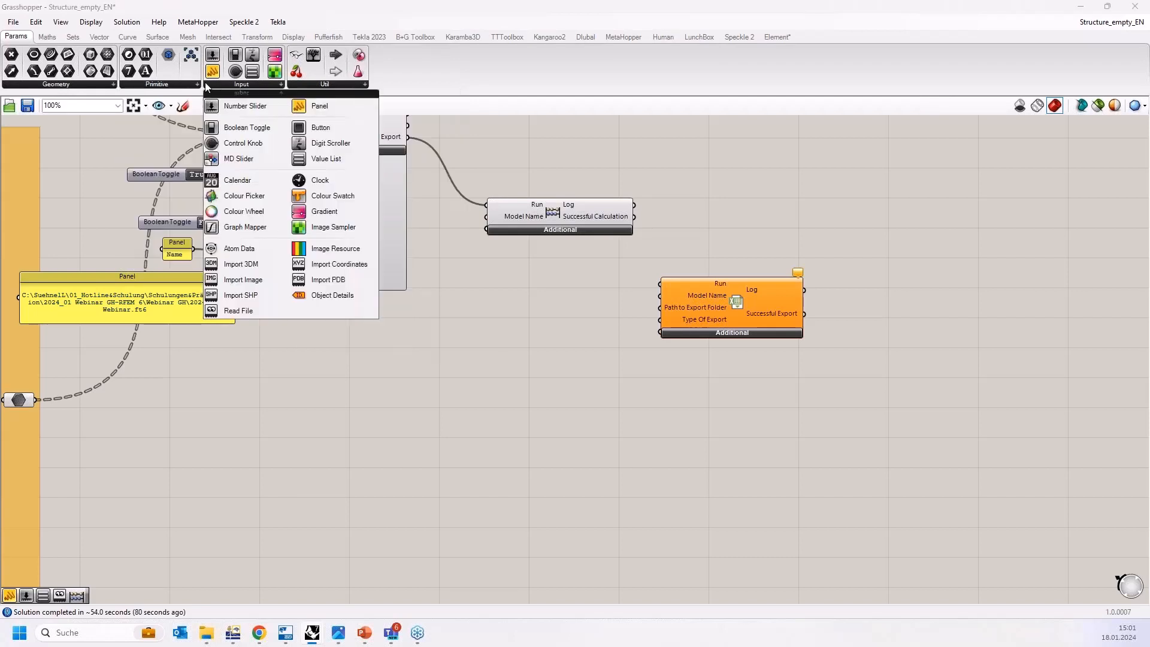
{"action": "left_click", "coordinate": [166, 85]}
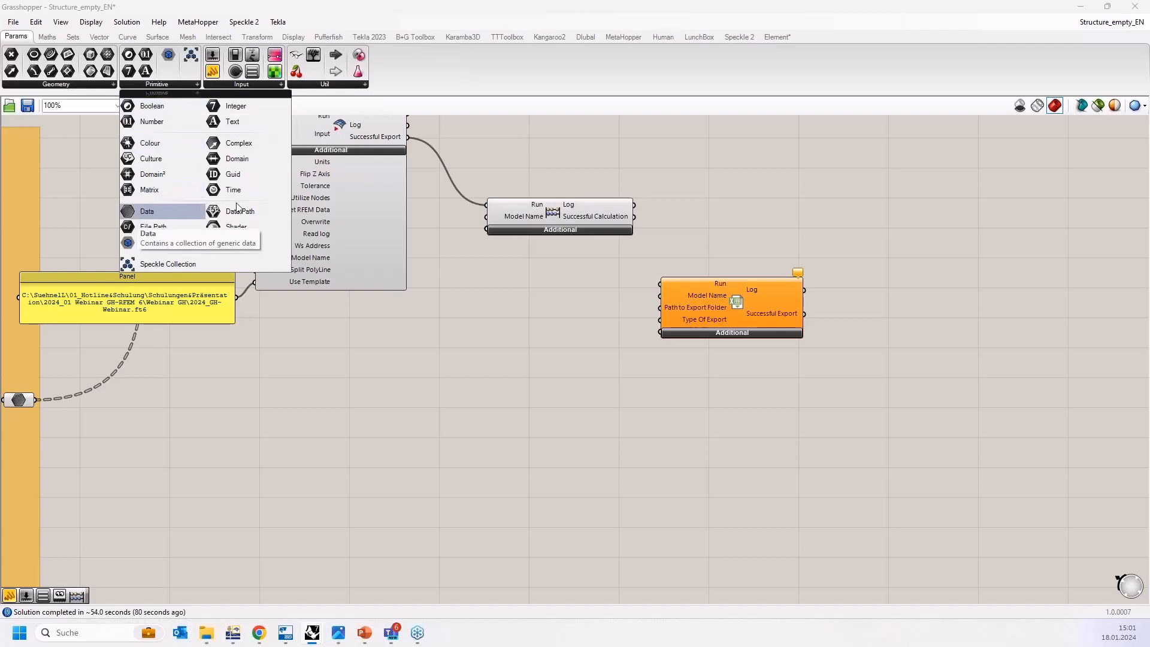
{"action": "left_click", "coordinate": [235, 84]}
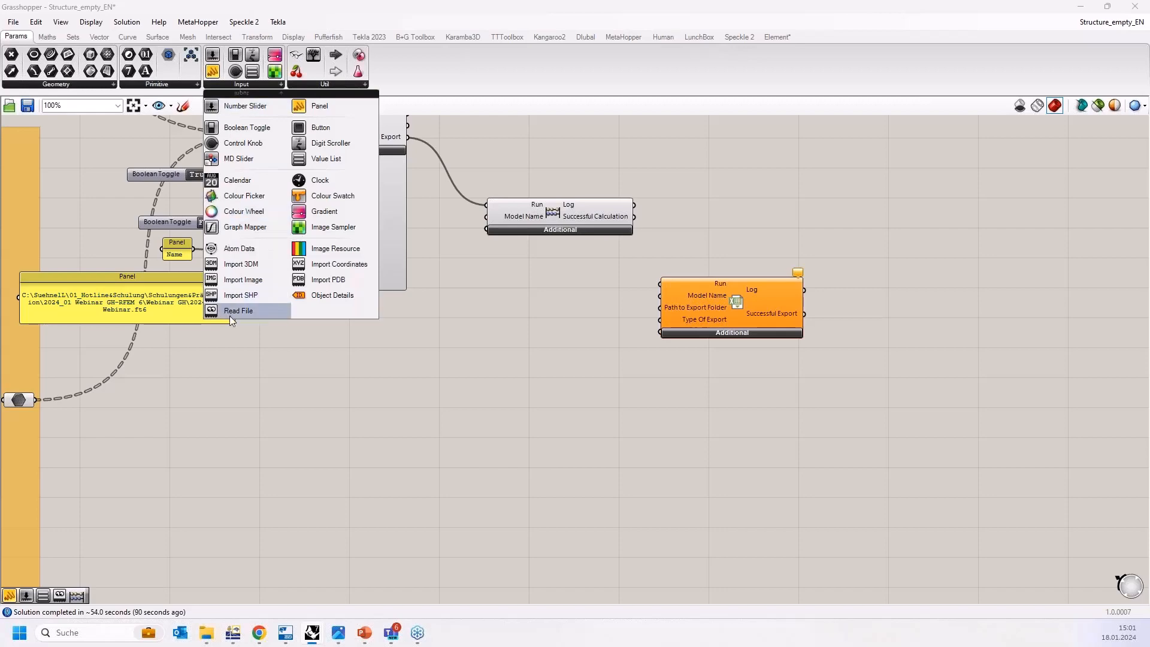
{"action": "left_click_drag", "start_coordinate": [232, 311], "coordinate": [464, 448]}
{"action": "scroll", "coordinate": [460, 443], "scroll_direction": "up", "scroll_amount": 5}
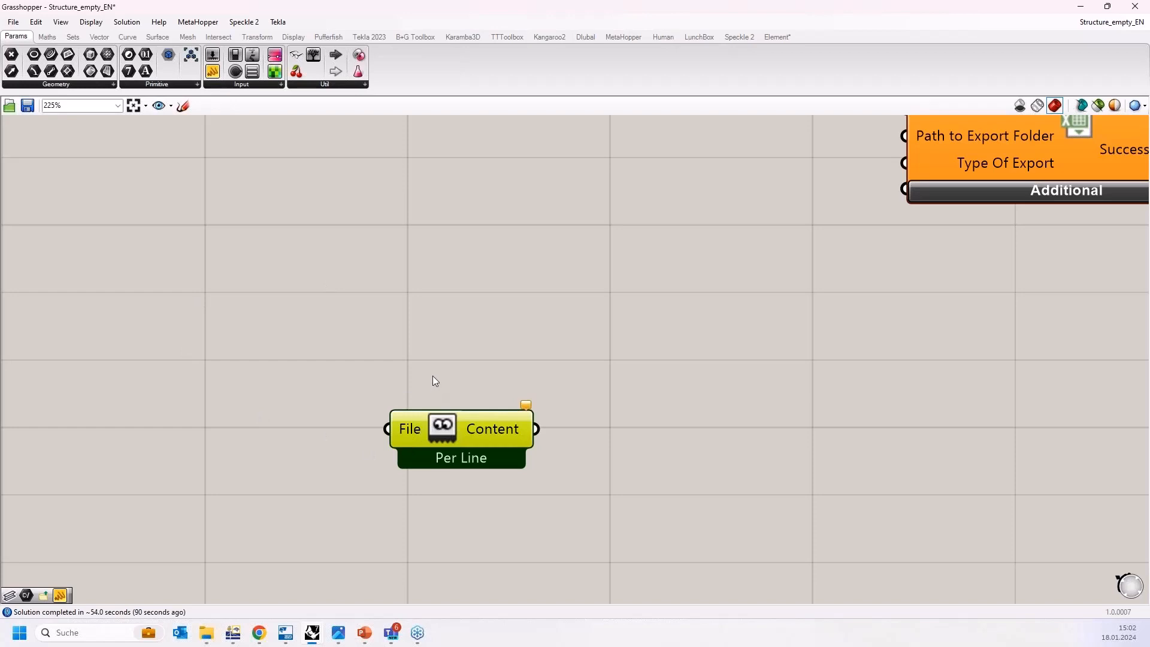
{"action": "scroll", "coordinate": [453, 427], "scroll_direction": "down", "scroll_amount": 4}
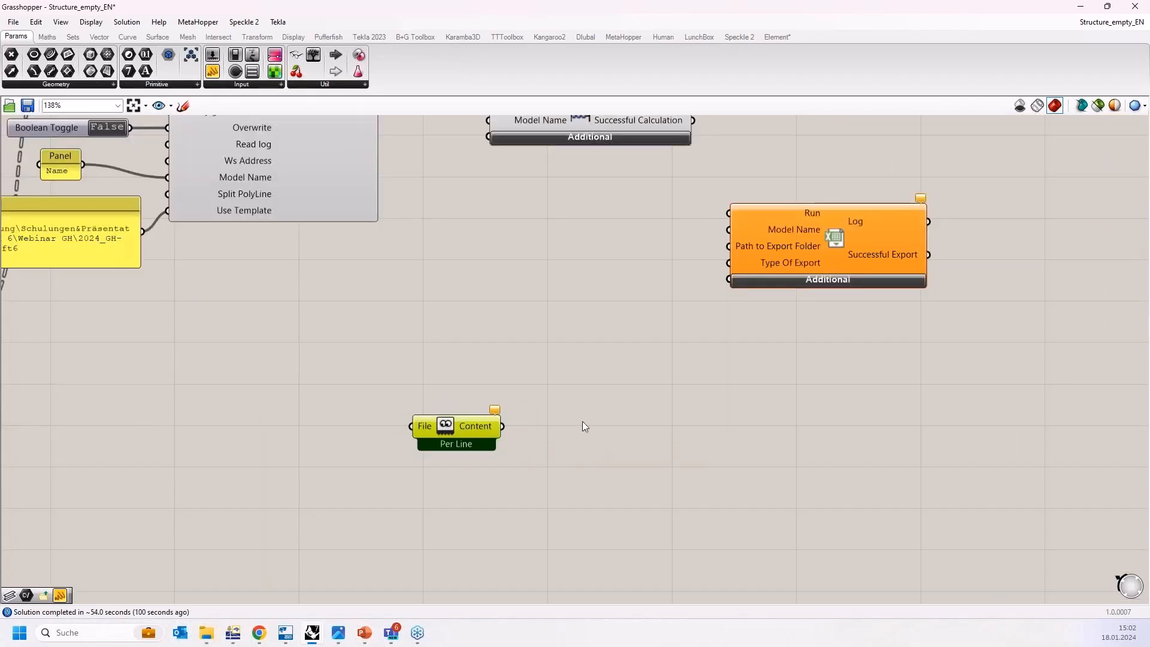
{"action": "scroll", "coordinate": [688, 352], "scroll_direction": "down", "scroll_amount": 5}
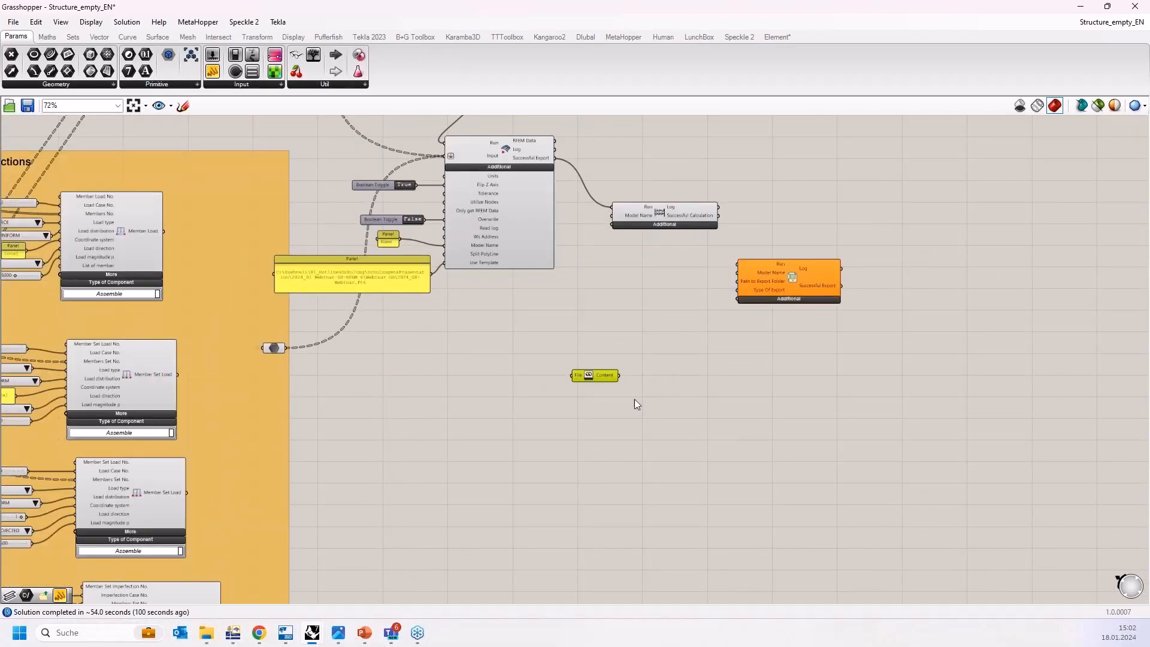
{"action": "scroll", "coordinate": [688, 400], "scroll_direction": "down", "scroll_amount": 3}
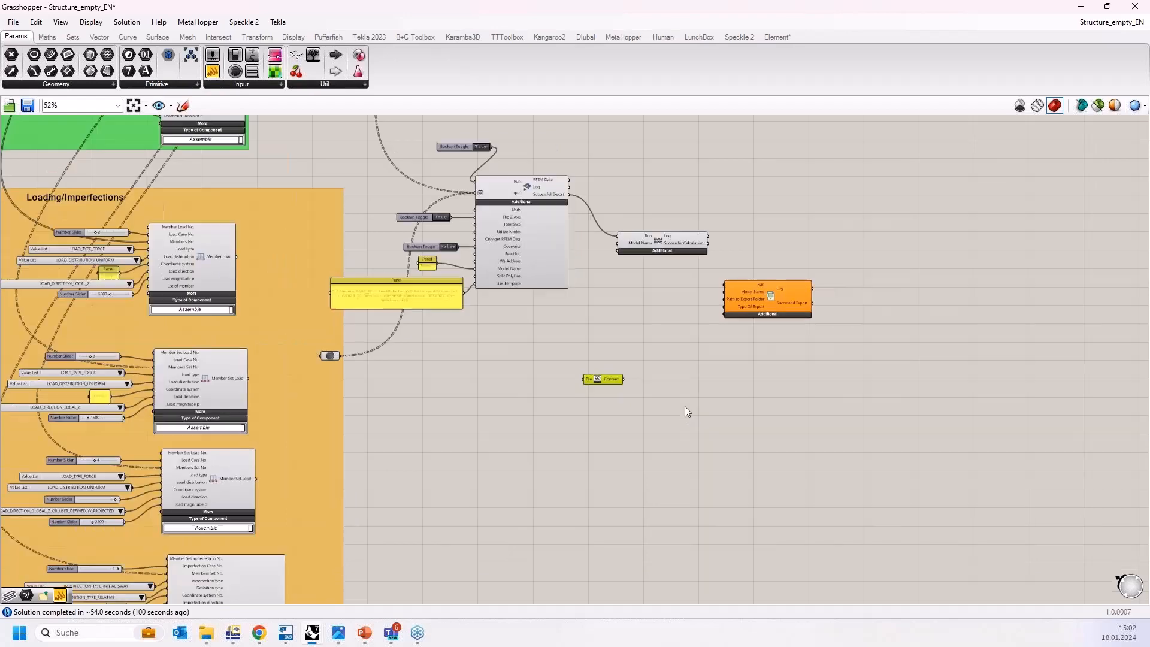
{"action": "scroll", "coordinate": [702, 448], "scroll_direction": "up", "scroll_amount": 2}
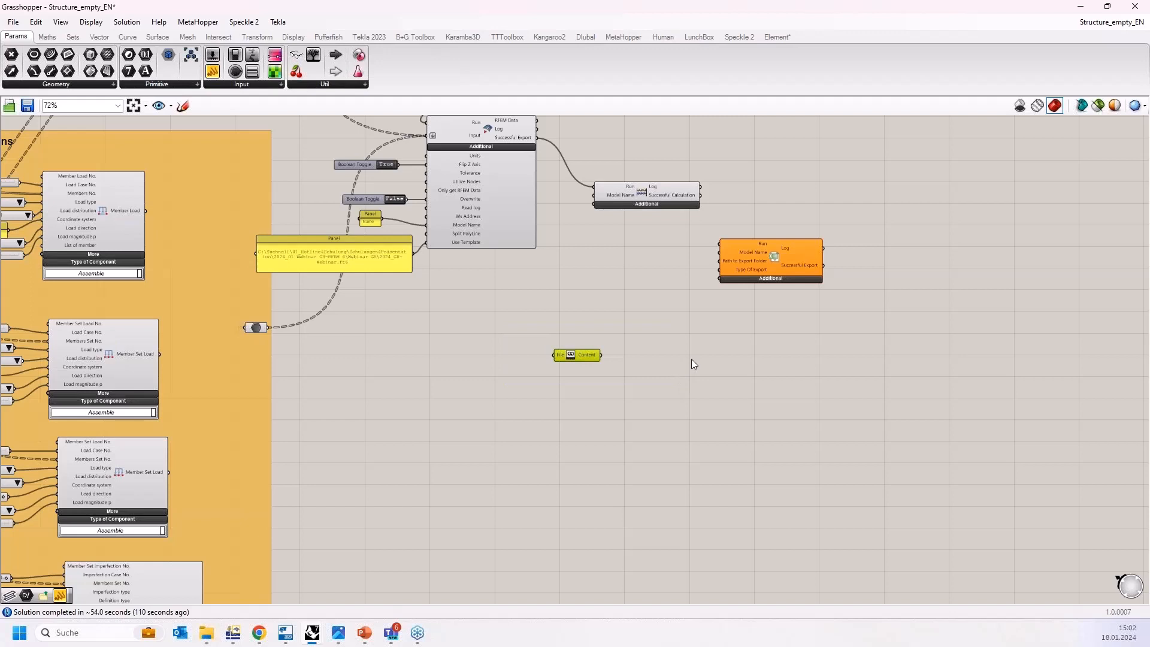
{"action": "scroll", "coordinate": [550, 376], "scroll_direction": "up", "scroll_amount": 2}
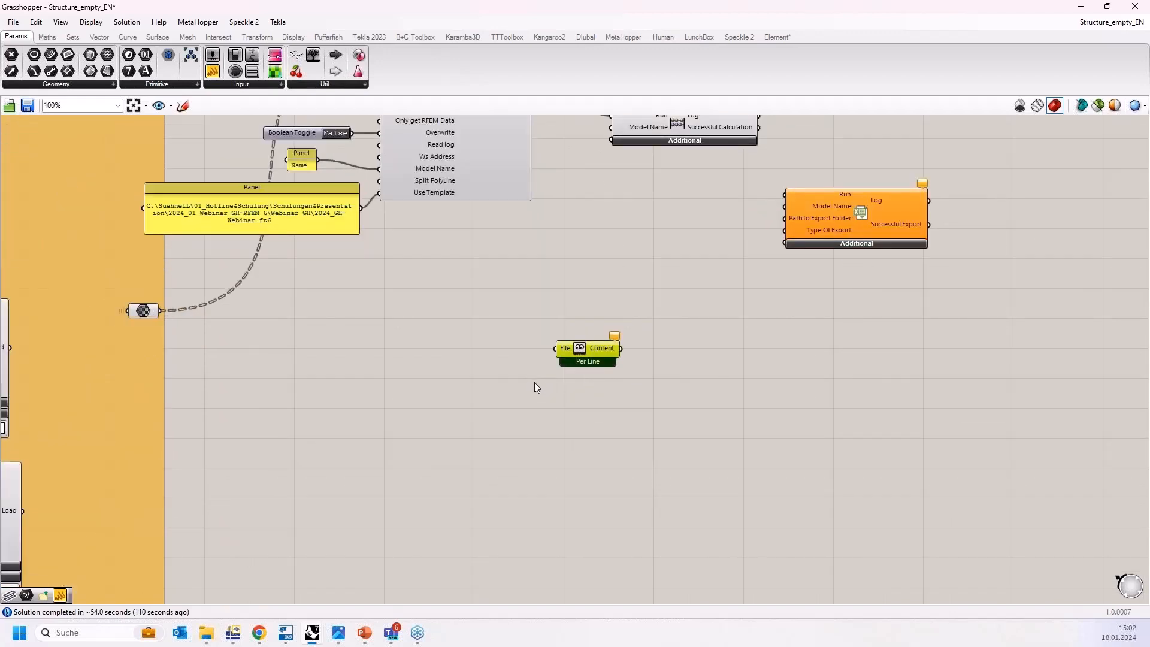
{"action": "key", "text": "Delete"}
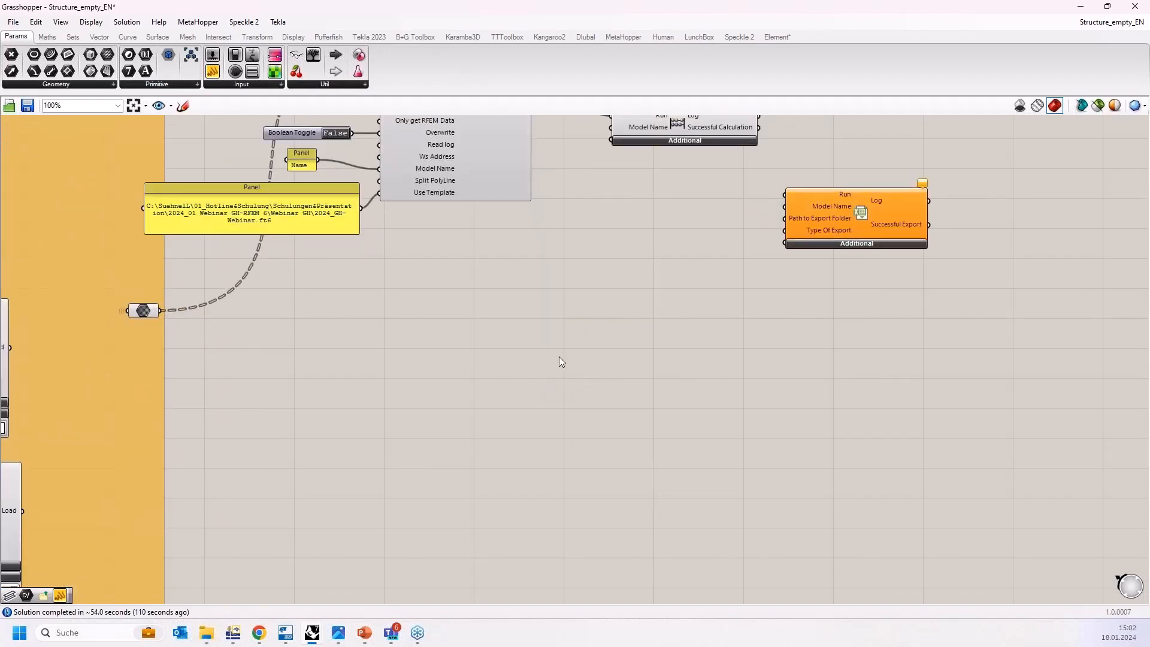
Arrange Grasshopper beside Rhino and review the structure model together with the geometry and RFEM component groups of the definition.
{"action": "scroll", "coordinate": [584, 360], "scroll_direction": "down", "scroll_amount": 5}
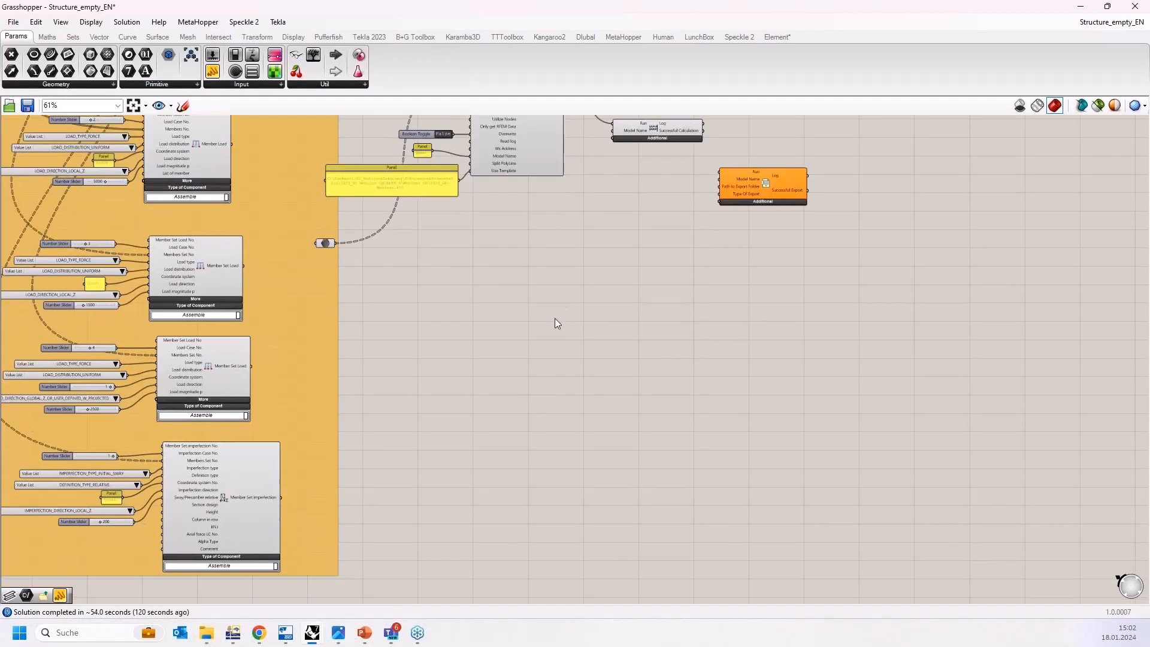
{"action": "scroll", "coordinate": [555, 318], "scroll_direction": "down", "scroll_amount": 6}
{"action": "right_click_drag", "start_coordinate": [523, 326], "coordinate": [720, 469]}
{"action": "scroll", "coordinate": [720, 469], "scroll_direction": "down", "scroll_amount": 2}
{"action": "right_click_drag", "start_coordinate": [239, 280], "coordinate": [519, 493]}
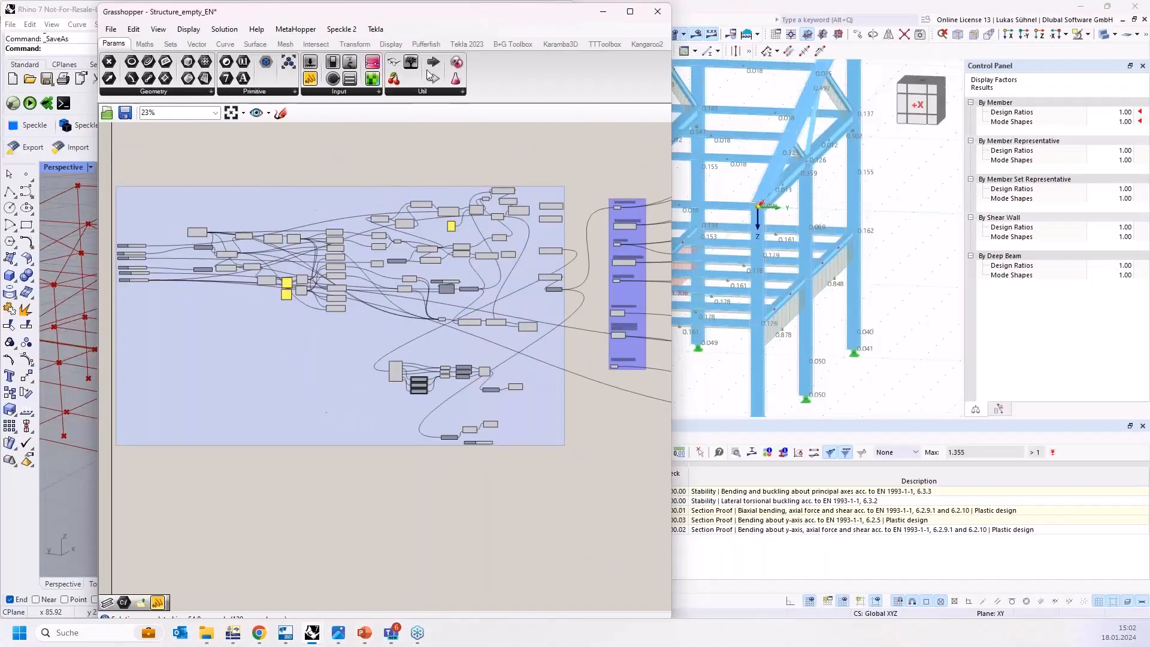
{"action": "double_click", "coordinate": [386, 8]}
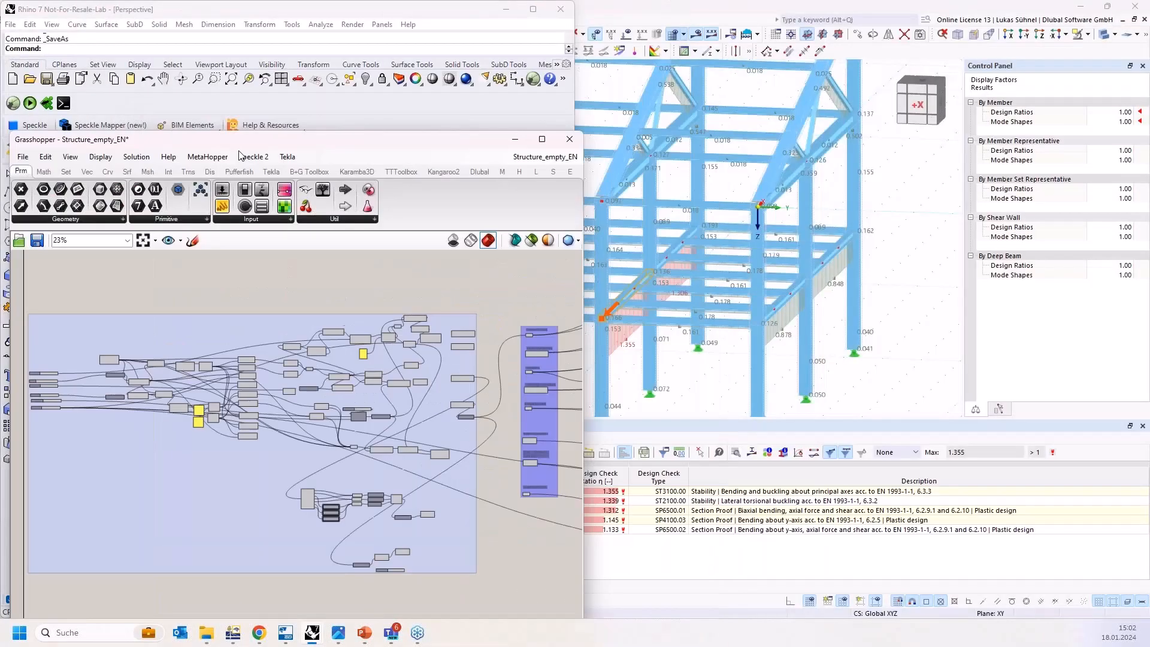
{"action": "left_click_drag", "start_coordinate": [297, 146], "coordinate": [1147, 159]}
{"action": "scroll", "coordinate": [327, 326], "scroll_direction": "down", "scroll_amount": 5}
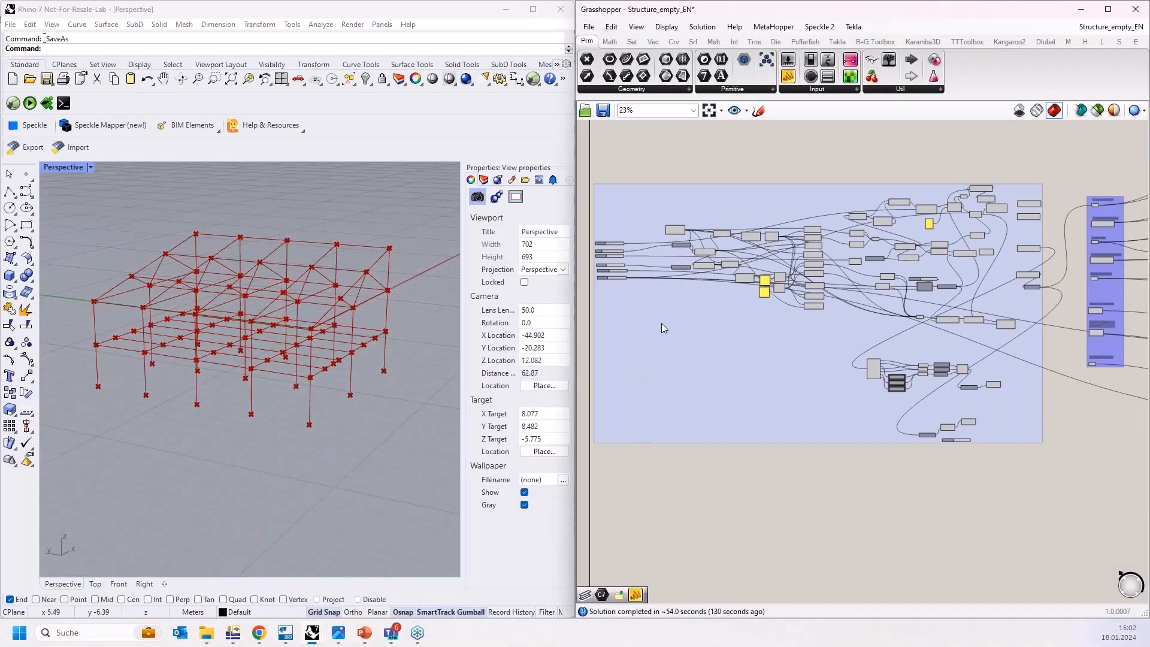
{"action": "right_click_drag", "start_coordinate": [257, 288], "coordinate": [223, 200]}
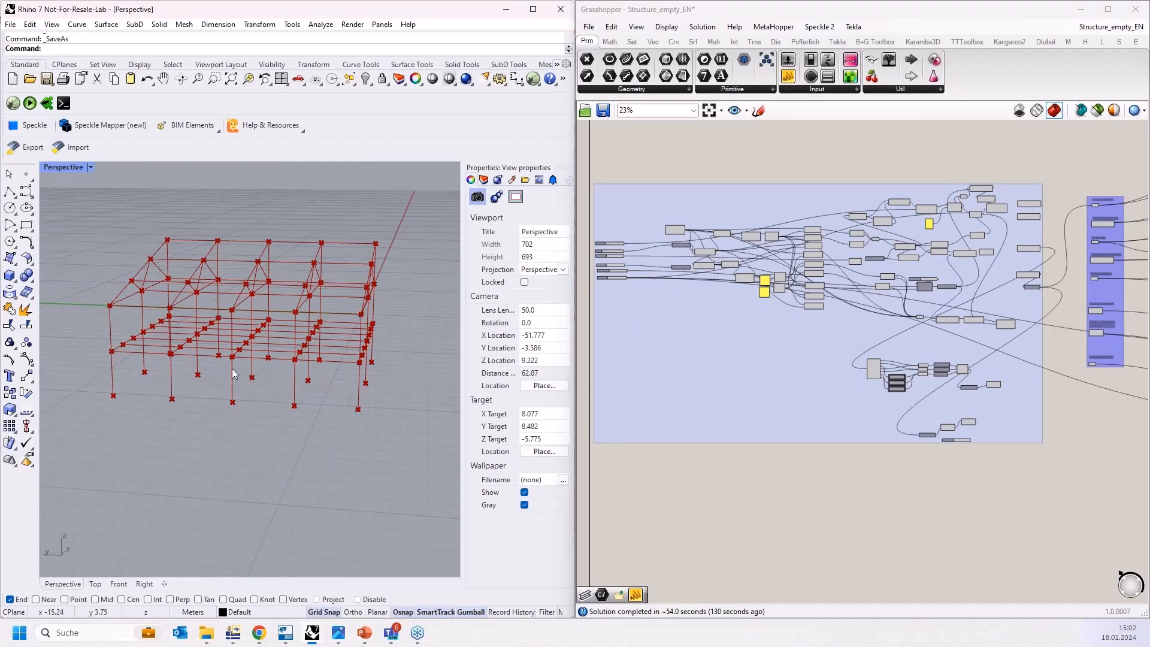
{"action": "scroll", "coordinate": [1072, 333], "scroll_direction": "down", "scroll_amount": 1}
{"action": "right_click_drag", "start_coordinate": [1072, 333], "coordinate": [953, 350]}
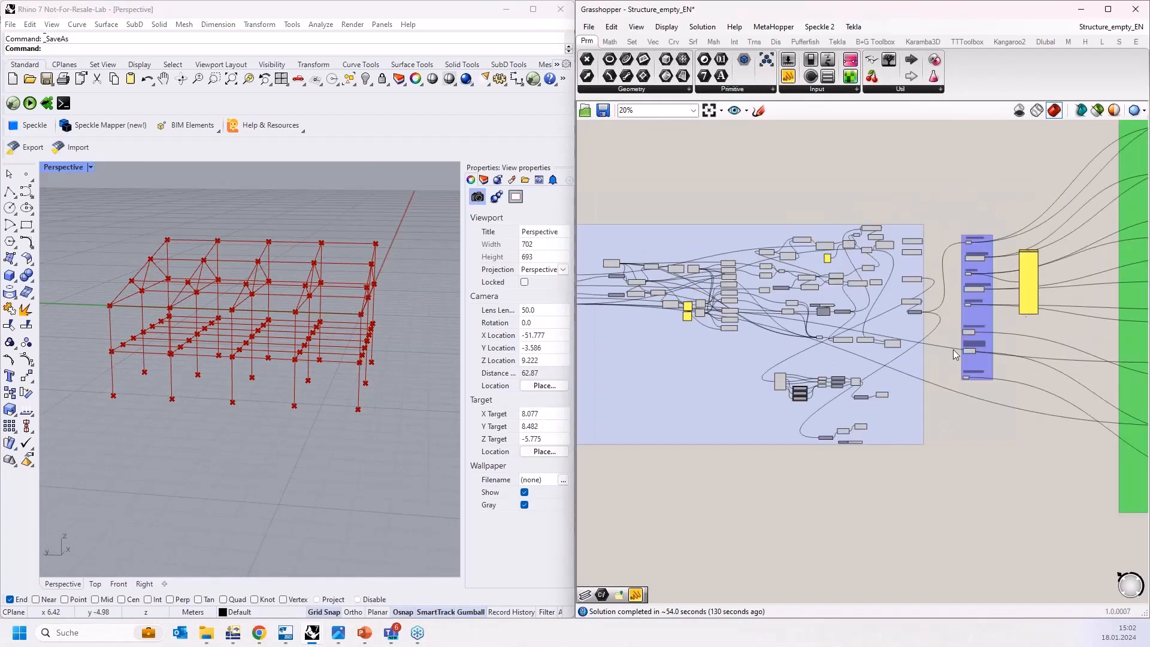
{"action": "right_click_drag", "start_coordinate": [1104, 204], "coordinate": [927, 269]}
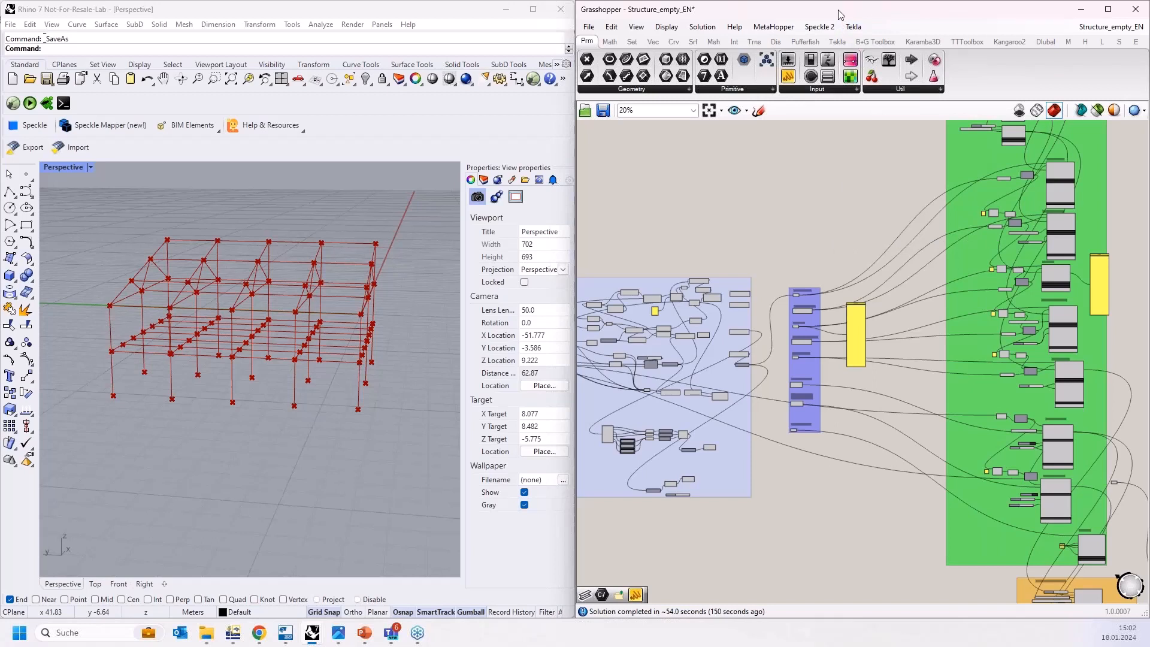
Bring up the Tekla 2023 components in Grasshopper and return to the side-by-side view of Rhino and the geometry groups.
{"action": "left_click_drag", "start_coordinate": [838, 10], "coordinate": [773, 1]}
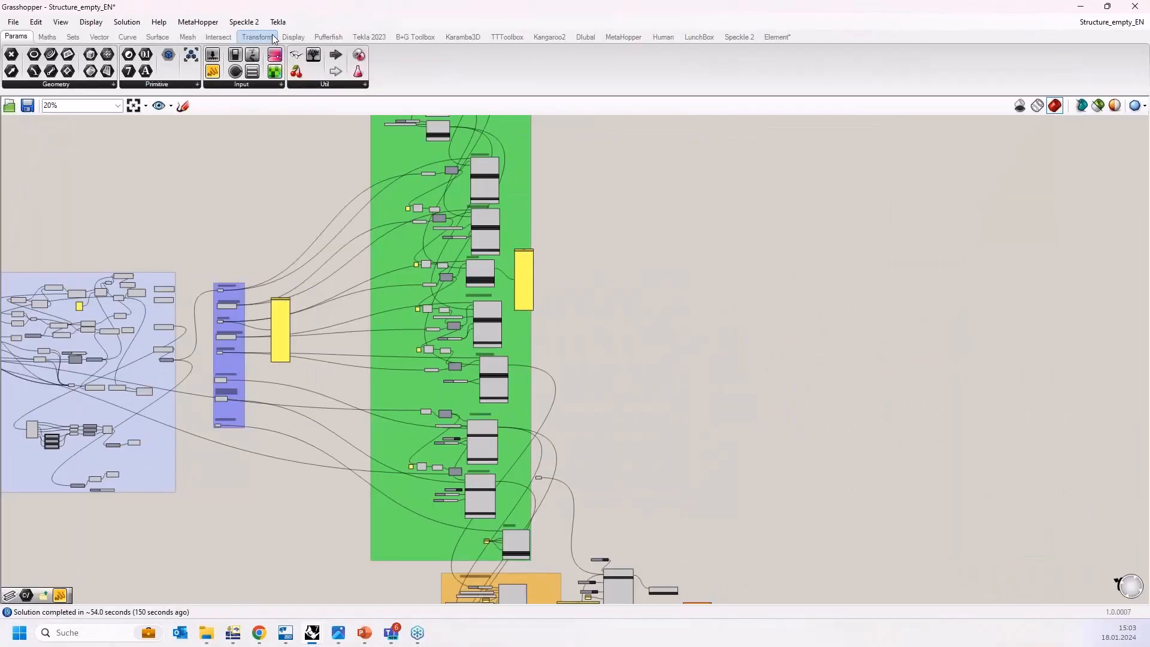
{"action": "left_click", "coordinate": [371, 36]}
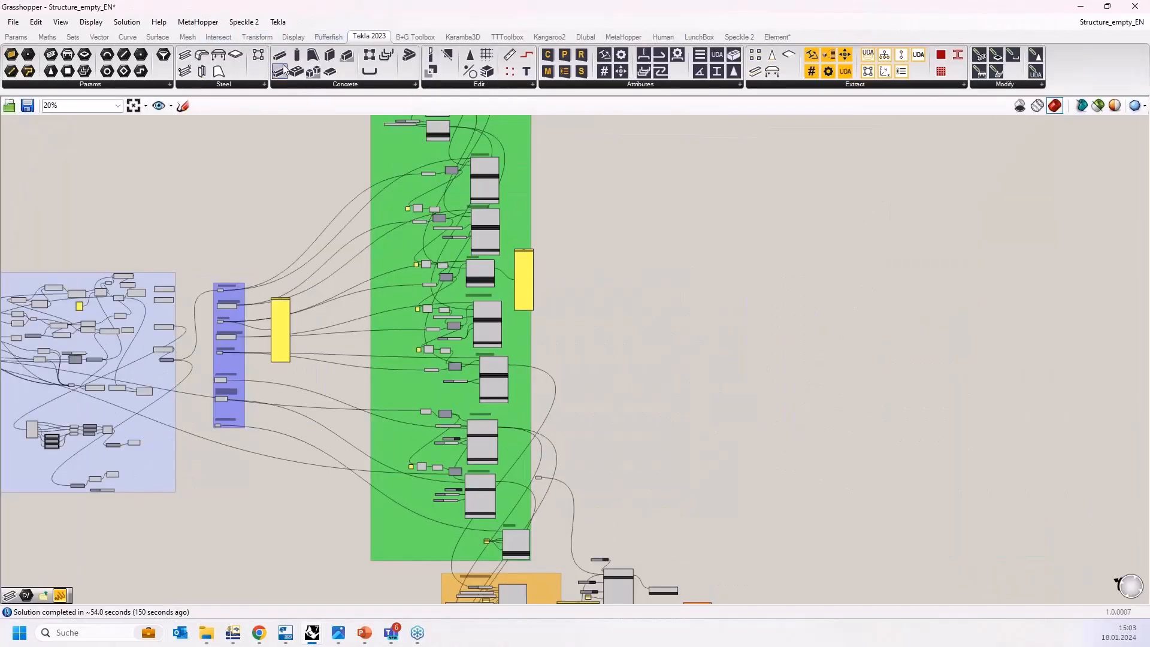
{"action": "right_click_drag", "start_coordinate": [282, 187], "coordinate": [390, 183]}
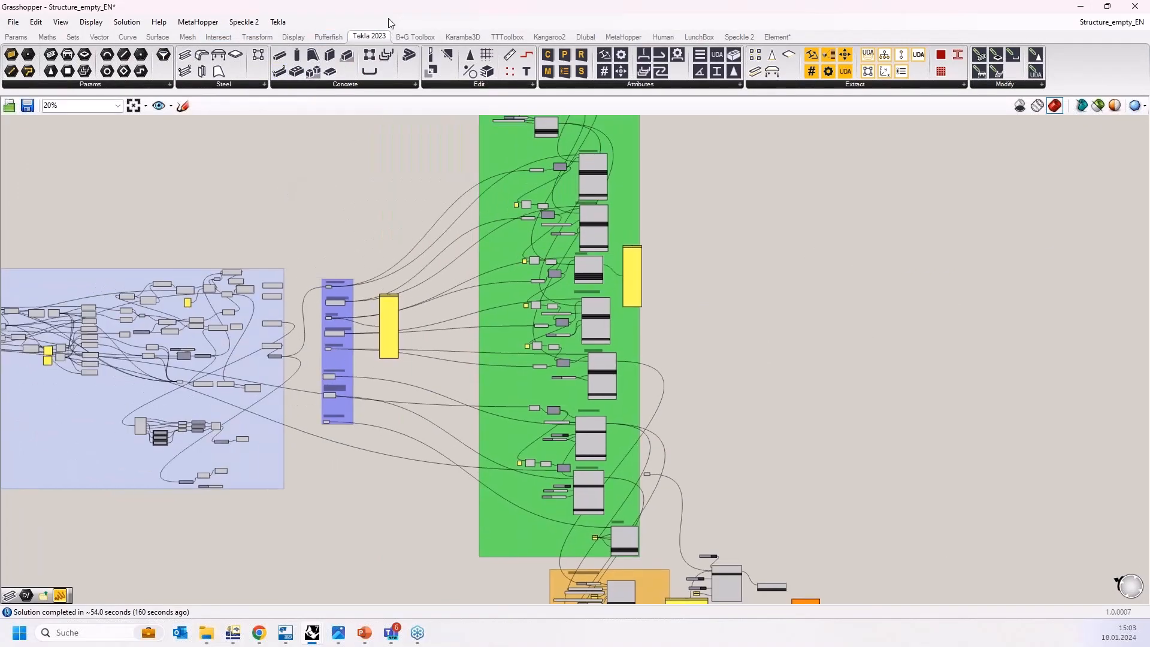
{"action": "left_click_drag", "start_coordinate": [397, 12], "coordinate": [1149, 157]}
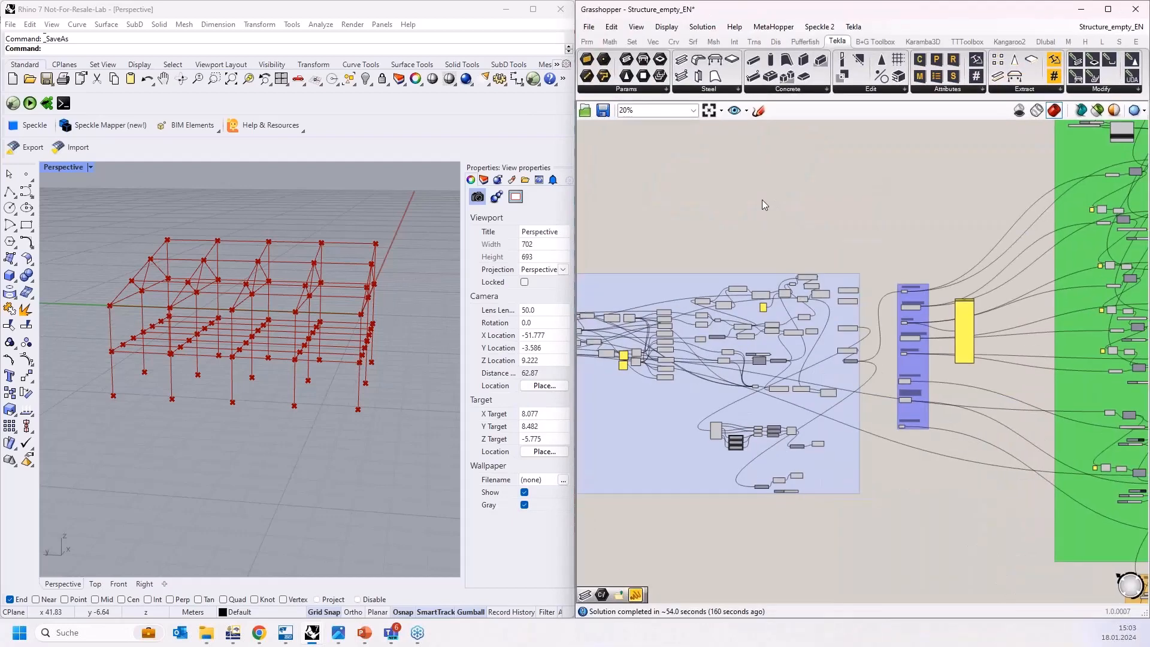
{"action": "scroll", "coordinate": [741, 210], "scroll_direction": "down", "scroll_amount": 3}
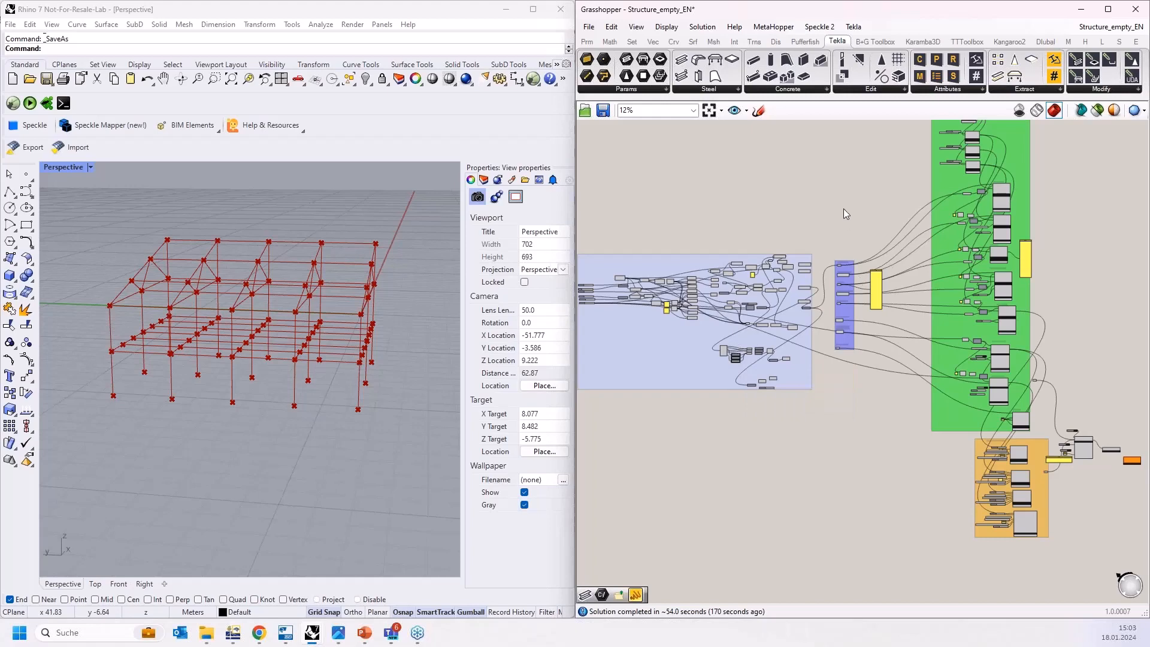
{"action": "right_click_drag", "start_coordinate": [750, 285], "coordinate": [705, 281]}
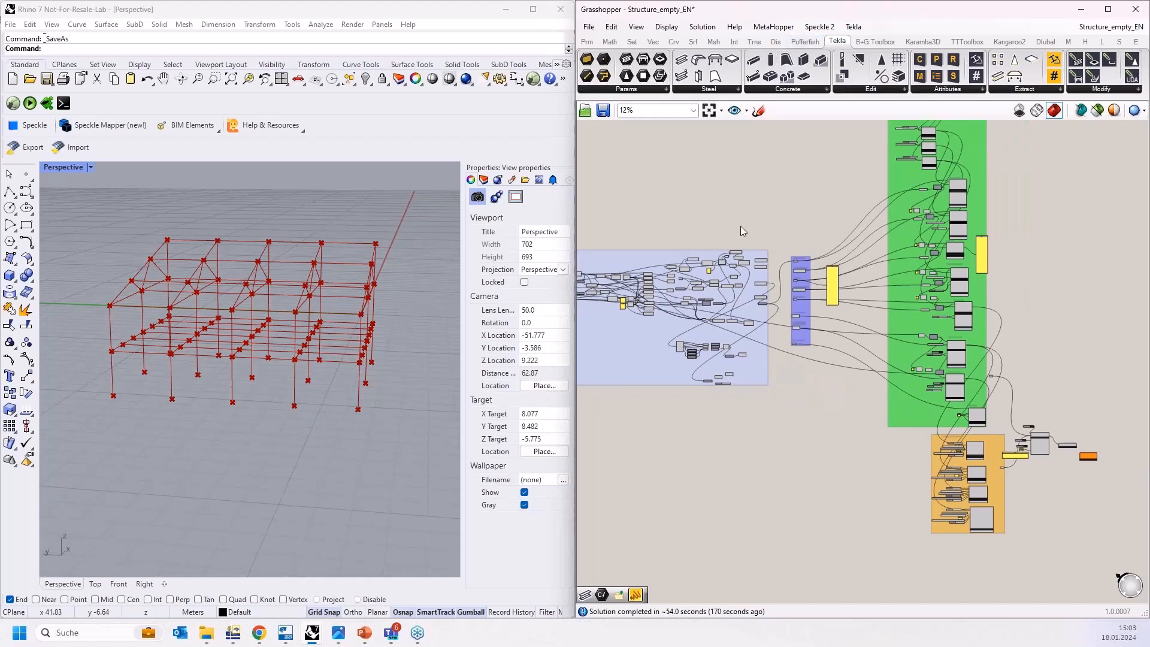
{"action": "scroll", "coordinate": [774, 248], "scroll_direction": "up", "scroll_amount": 3}
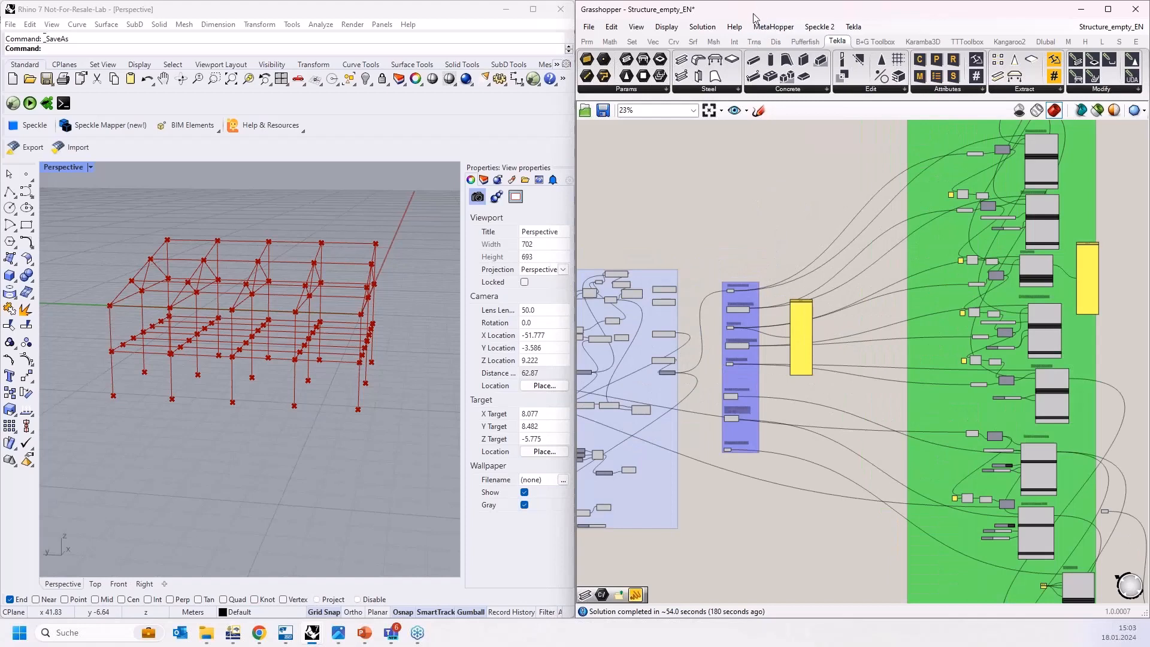
Arrange Grasshopper beside Tekla Structures and delete the panel connected to the Columns geometry.
{"action": "left_click_drag", "start_coordinate": [758, 10], "coordinate": [2, 144]}
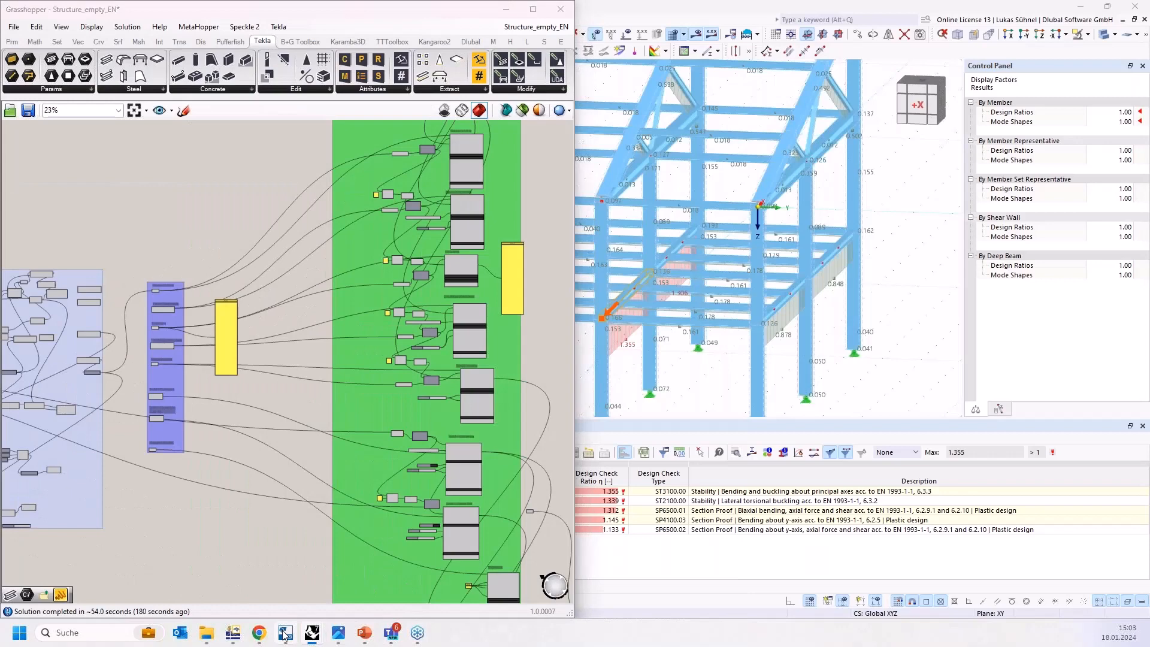
{"action": "left_click", "coordinate": [285, 633]}
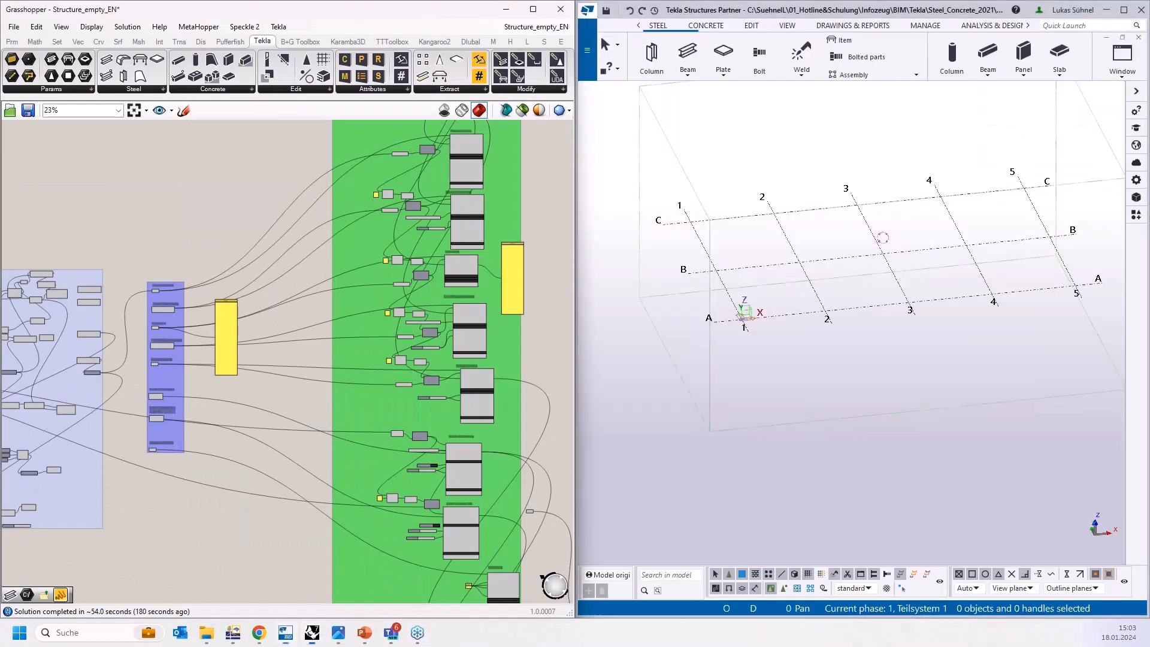
{"action": "right_click_drag", "start_coordinate": [177, 256], "coordinate": [239, 259]}
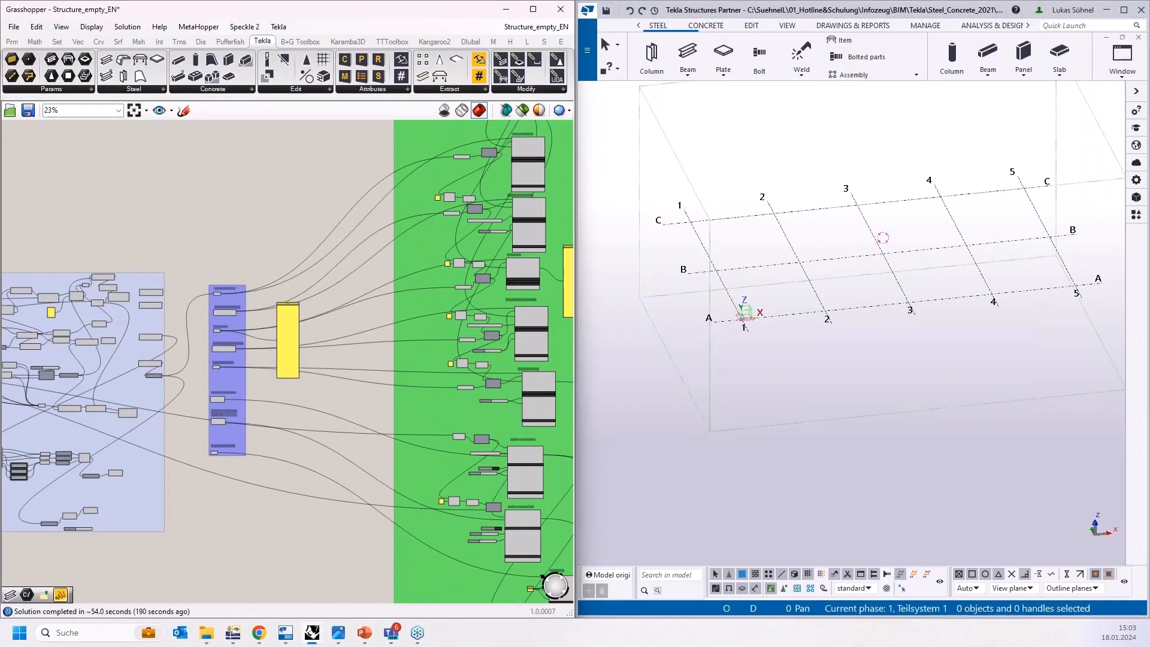
{"action": "scroll", "coordinate": [234, 237], "scroll_direction": "up", "scroll_amount": 5}
{"action": "left_click", "coordinate": [388, 357]}
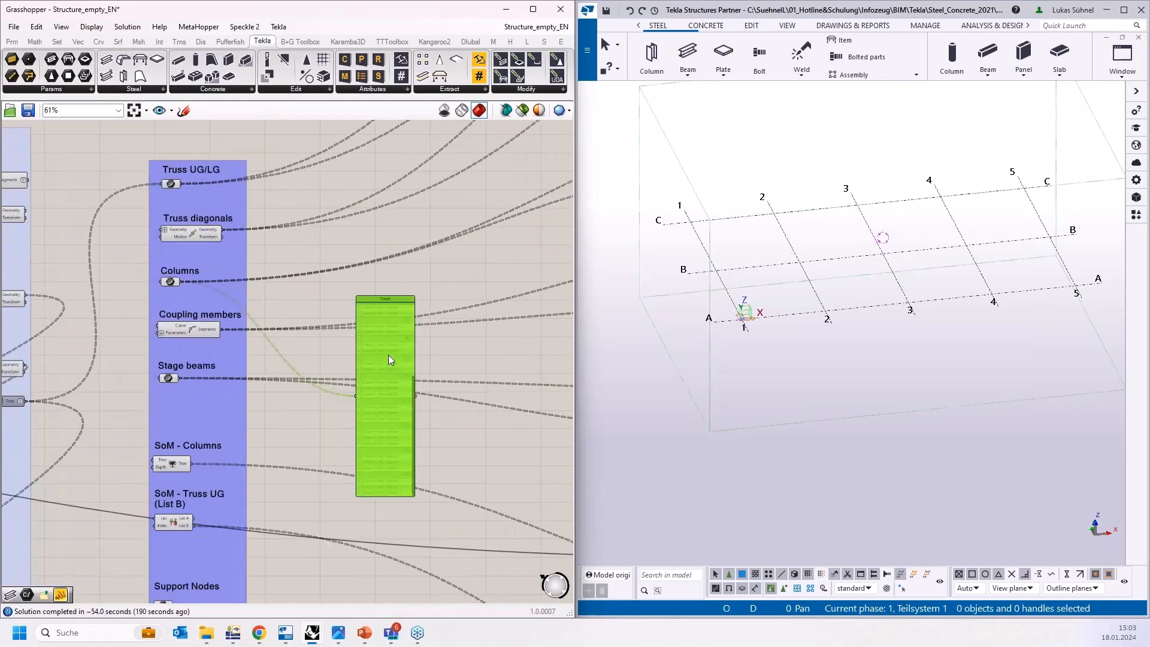
{"action": "key", "text": "Delete"}
Place a Tekla steel Beam component and a Profile component set to HEA300, and connect the profile to the beam's Profile input.
{"action": "right_click_drag", "start_coordinate": [286, 132], "coordinate": [286, 164]}
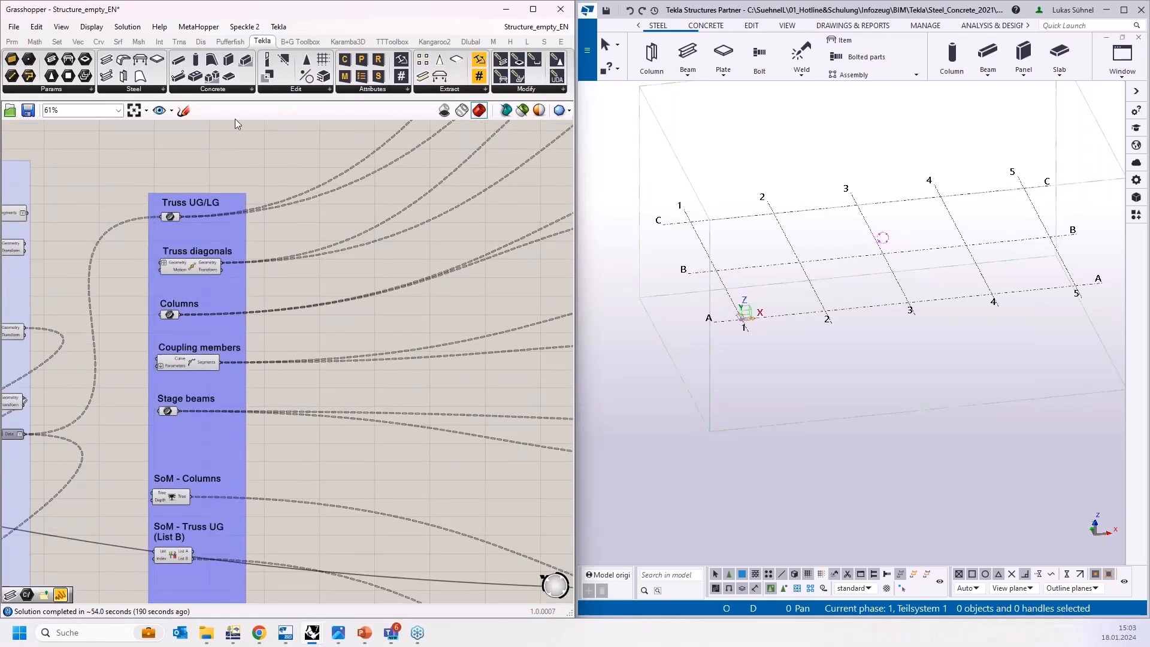
{"action": "left_click_drag", "start_coordinate": [107, 58], "coordinate": [421, 246]}
{"action": "scroll", "coordinate": [312, 195], "scroll_direction": "up", "scroll_amount": 2}
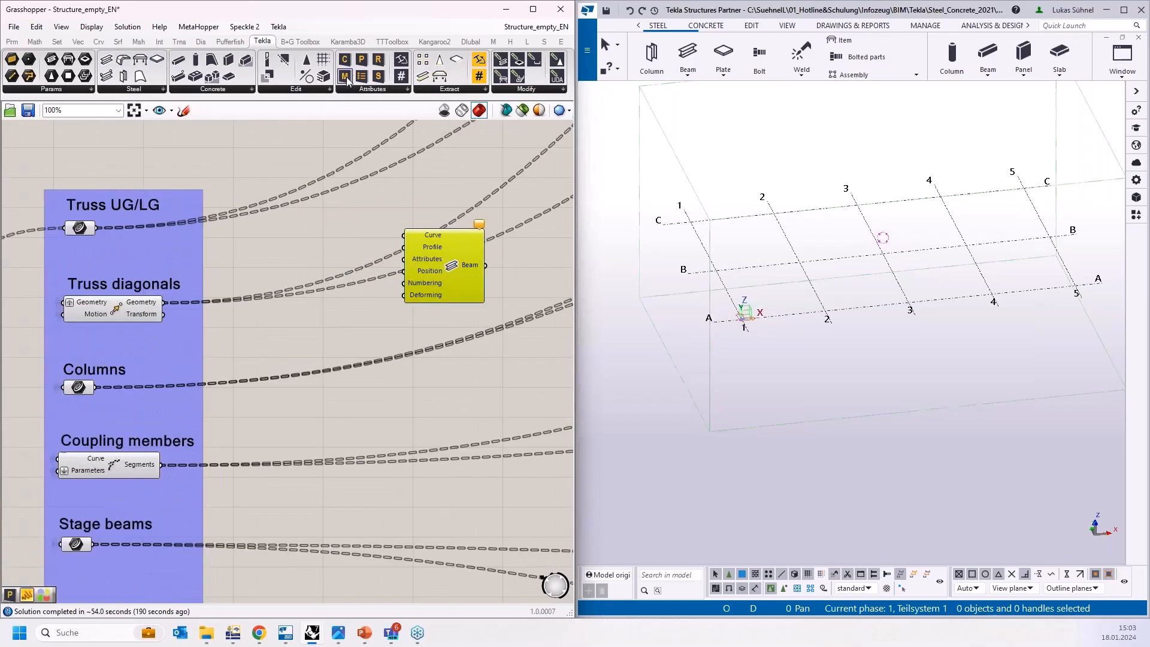
{"action": "left_click_drag", "start_coordinate": [361, 68], "coordinate": [306, 243]}
{"action": "left_click", "coordinate": [306, 243]}
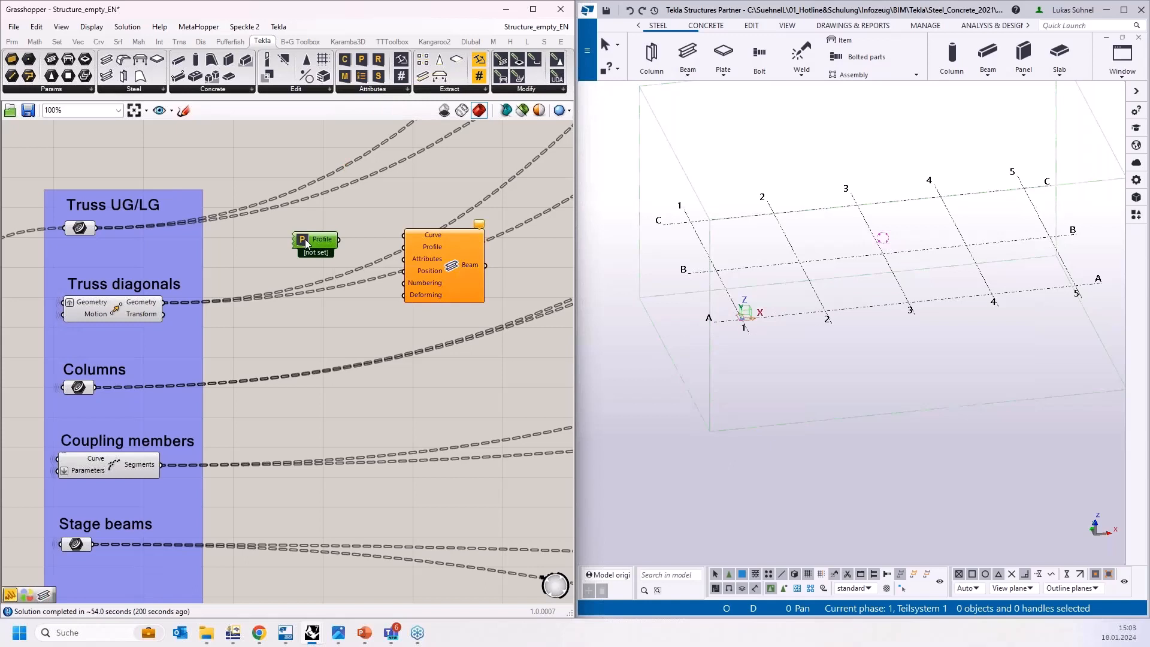
{"action": "double_click", "coordinate": [306, 244]}
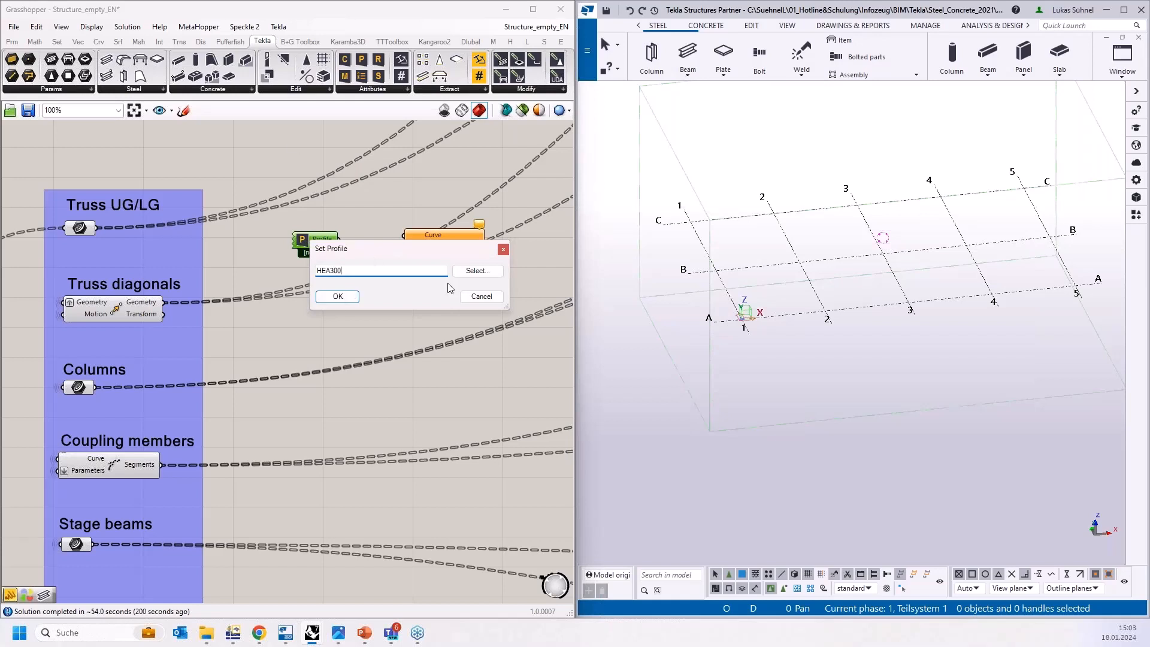
{"action": "left_click", "coordinate": [339, 296]}
{"action": "left_click_drag", "start_coordinate": [327, 243], "coordinate": [406, 254]}
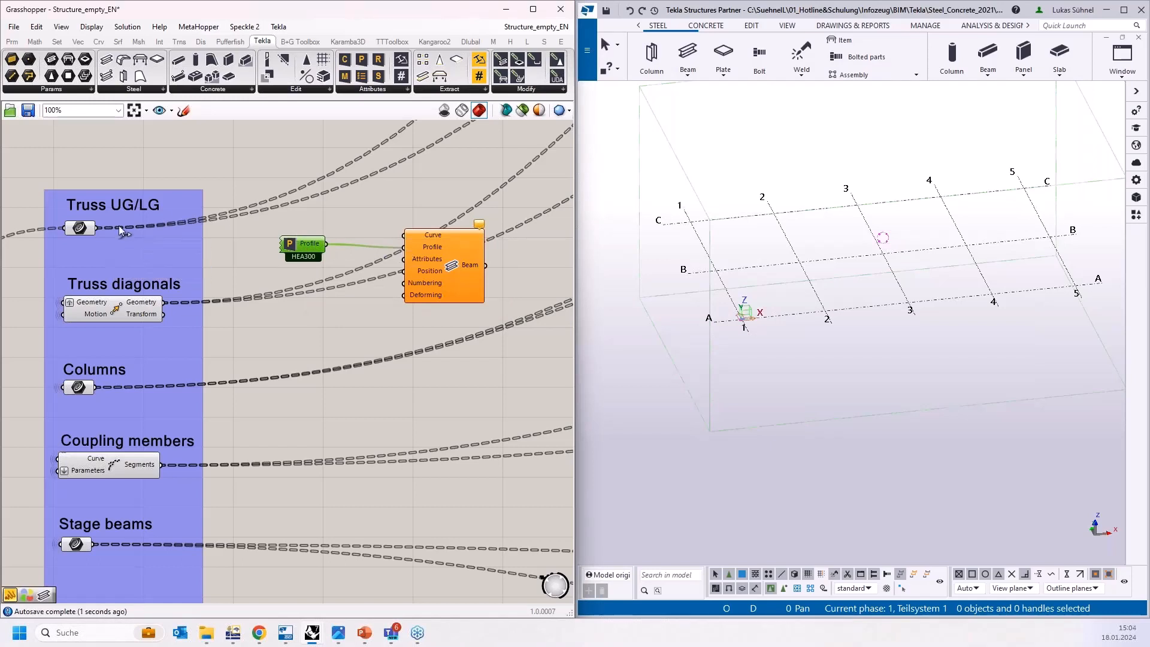
Connect both the Truss UG/LG and Columns geometry to the Curve input of the HEA300 Beam component.
{"action": "left_click_drag", "start_coordinate": [96, 228], "coordinate": [404, 235]}
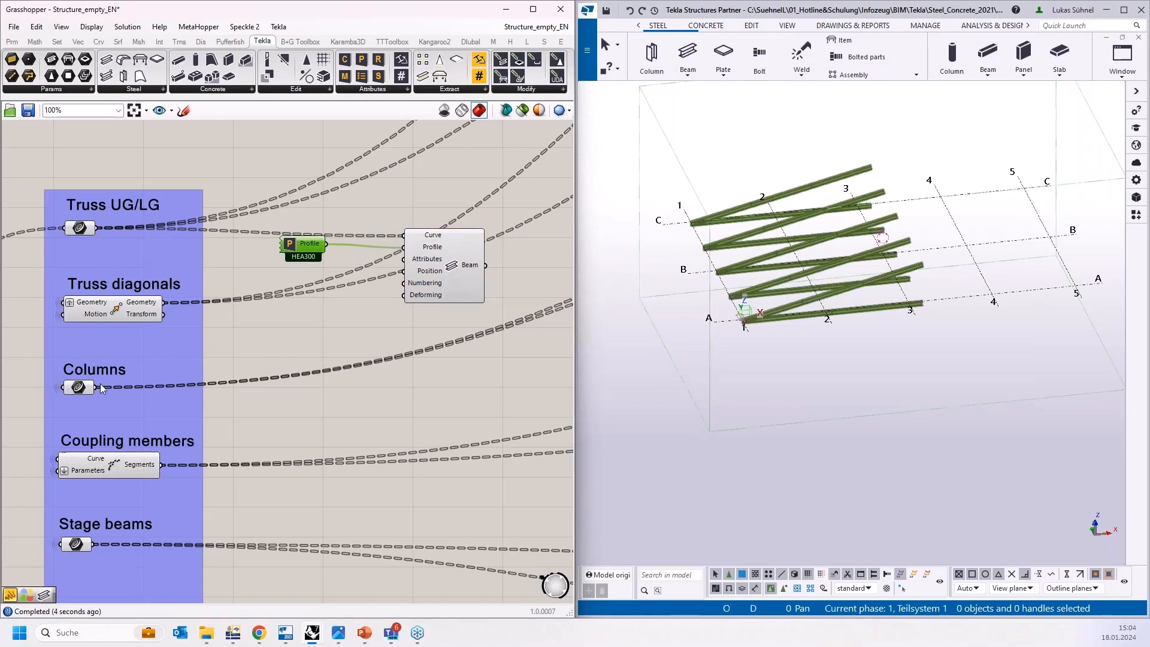
{"action": "left_click_drag", "start_coordinate": [95, 387], "coordinate": [404, 235]}
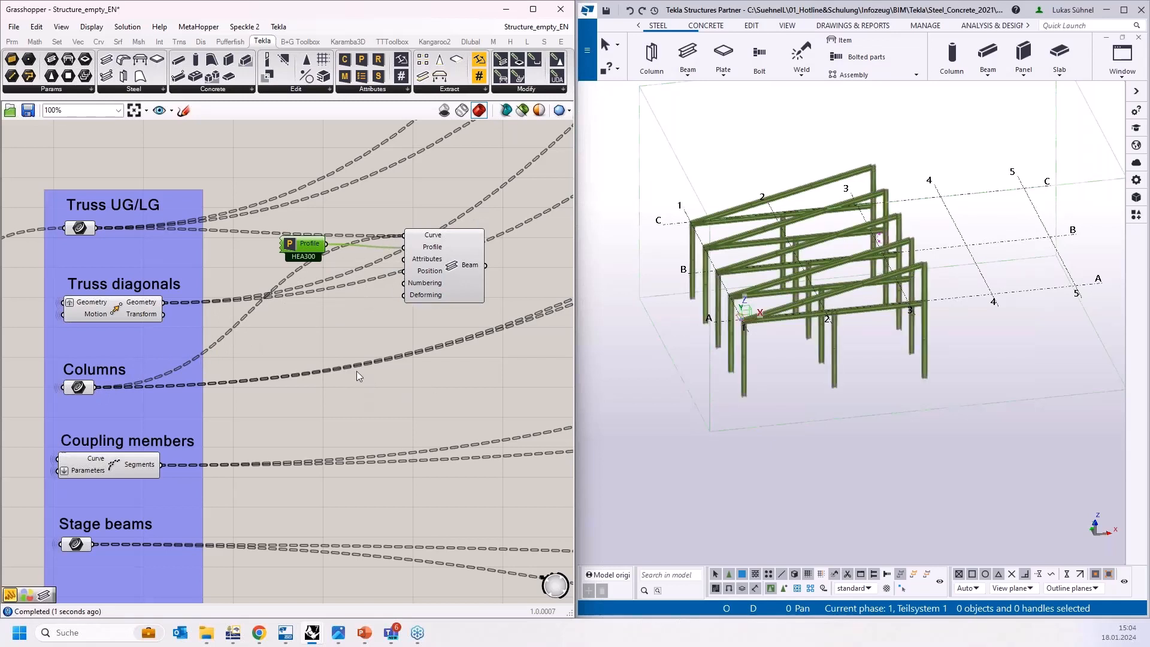
{"action": "right_click_drag", "start_coordinate": [310, 374], "coordinate": [303, 317]}
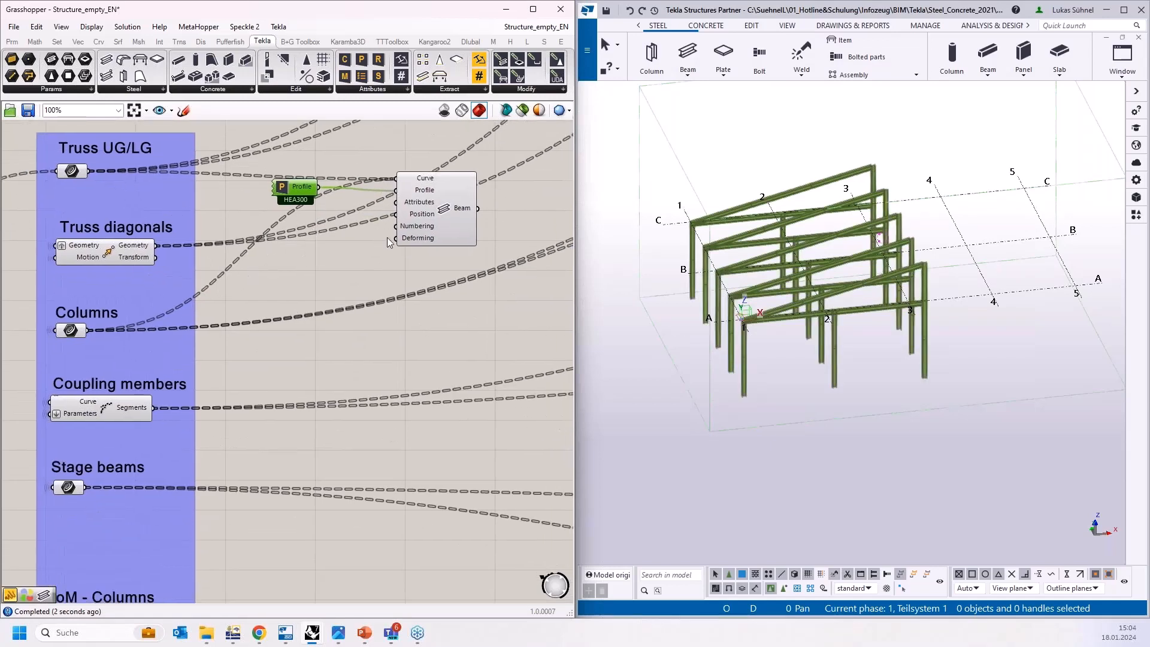
{"action": "left_click", "coordinate": [433, 264]}
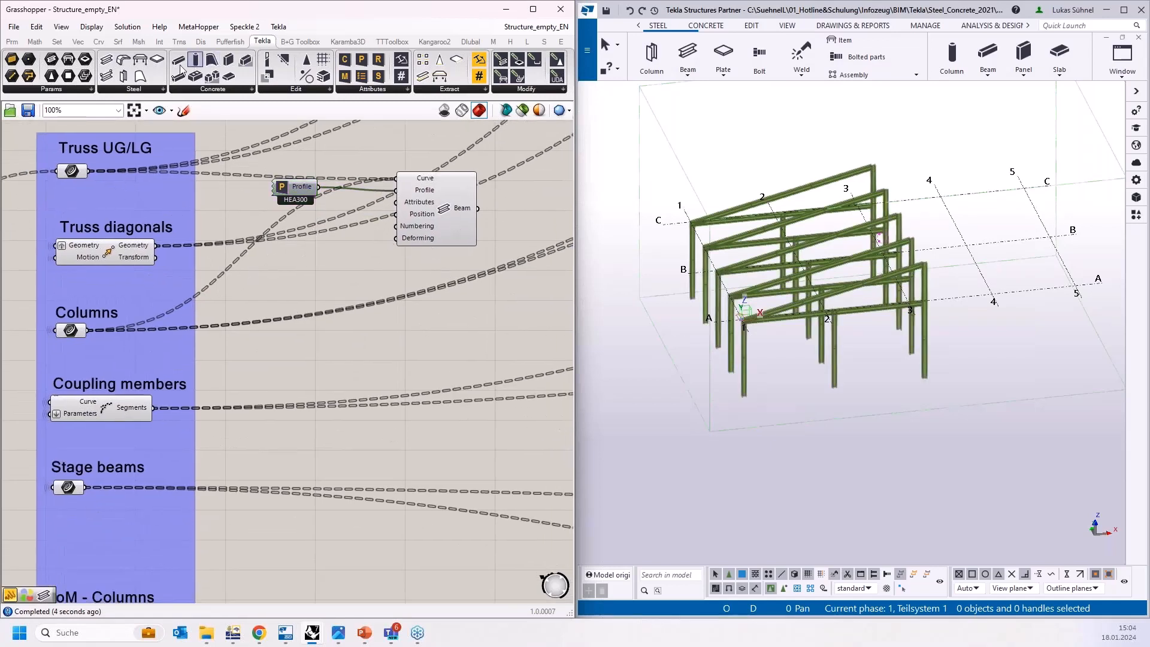
Place a second Beam component below the first and connect the Truss diagonals geometry to its Curve input.
{"action": "left_click", "coordinate": [111, 64]}
{"action": "left_click", "coordinate": [438, 392]}
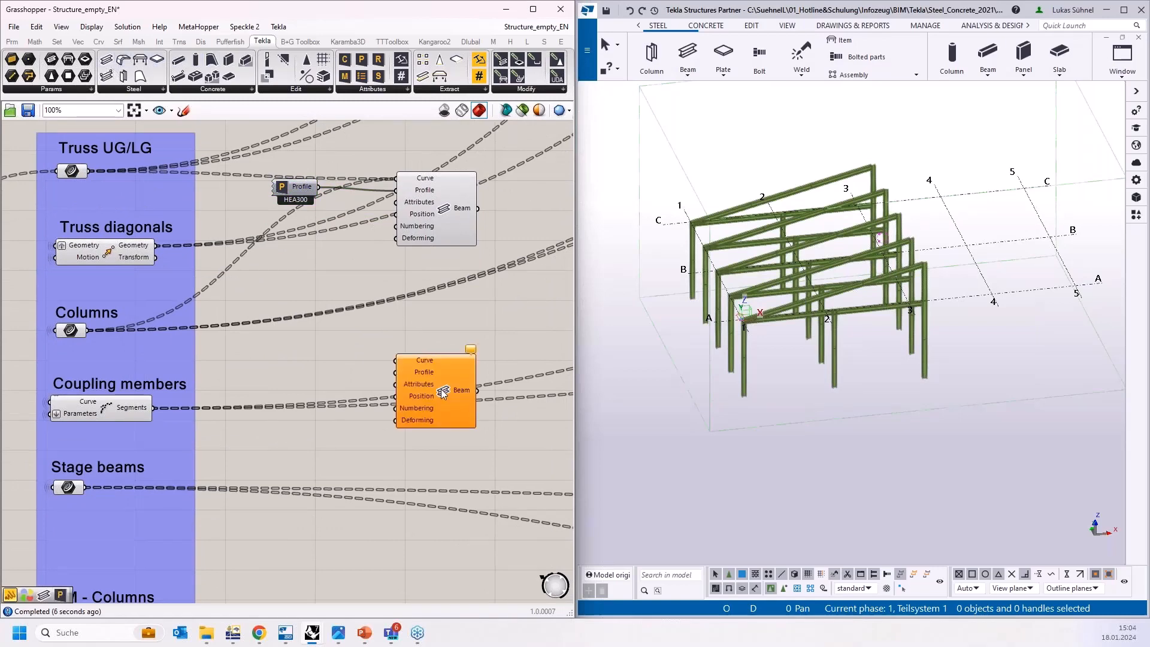
{"action": "left_click_drag", "start_coordinate": [441, 389], "coordinate": [445, 348]}
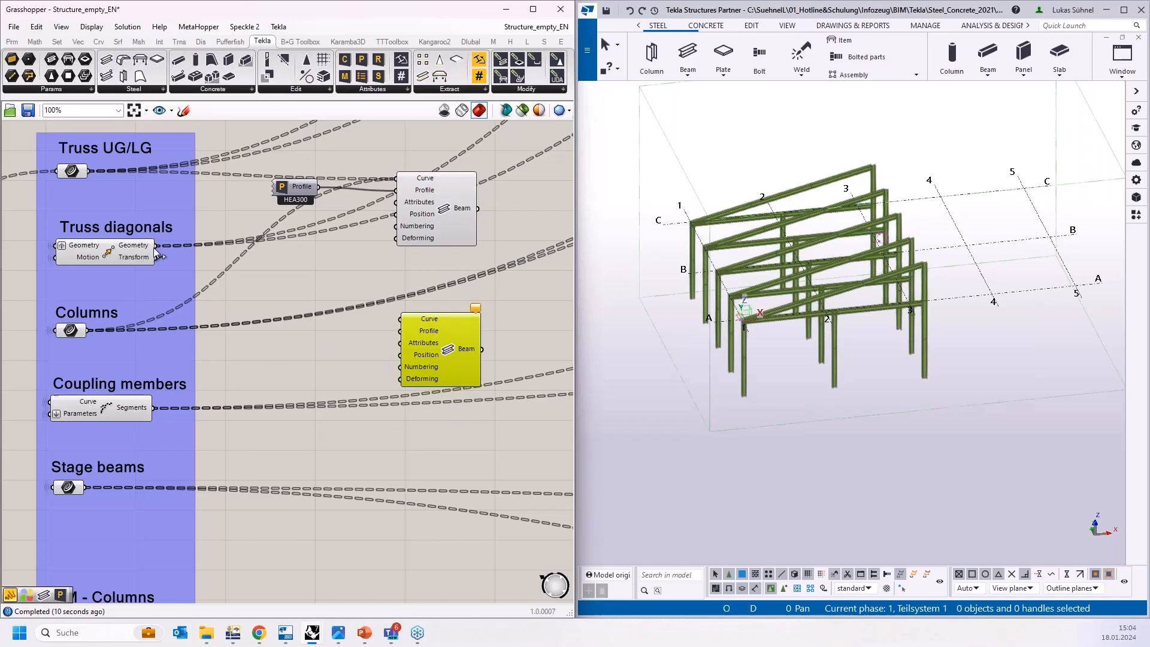
{"action": "left_click_drag", "start_coordinate": [156, 245], "coordinate": [400, 322]}
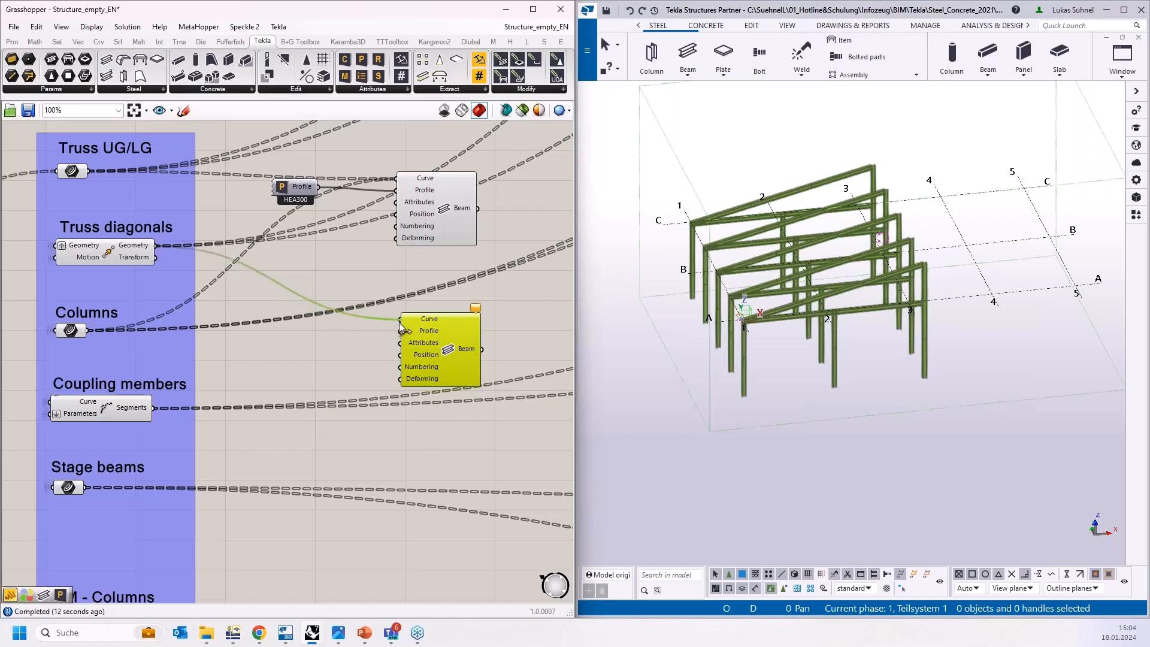
Create a panel with the text IPE140, connect it to the second beam's Profile input, and highlight the diagonals in Tekla Structures.
{"action": "double_click", "coordinate": [337, 342]}
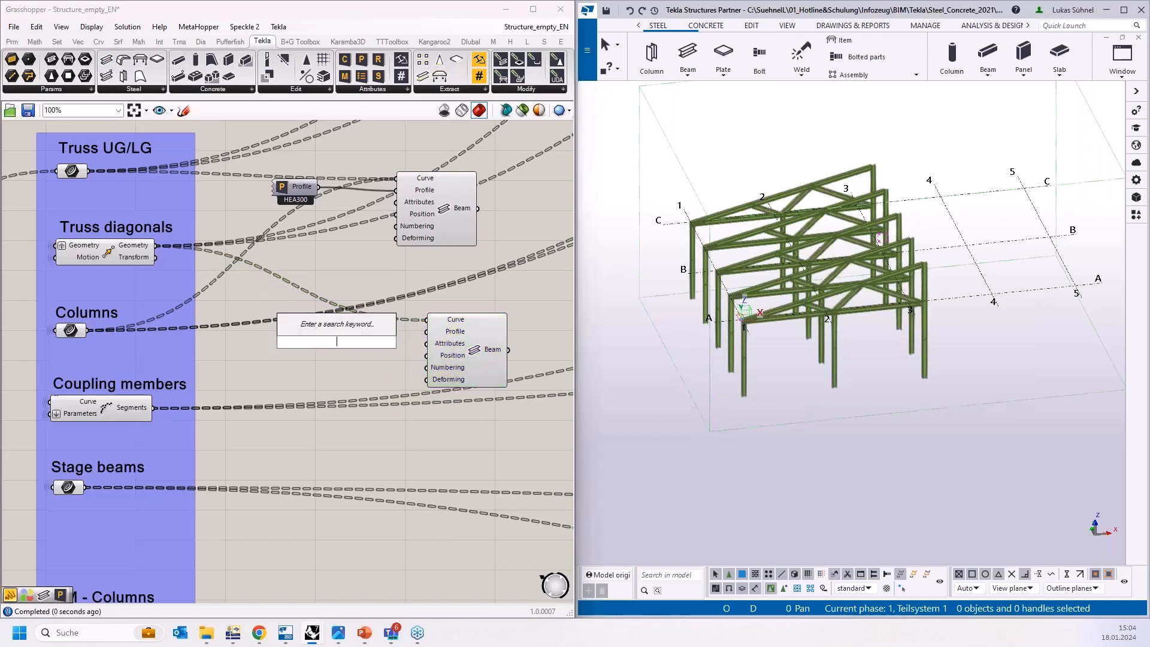
{"action": "type", "text": "\"IP"}
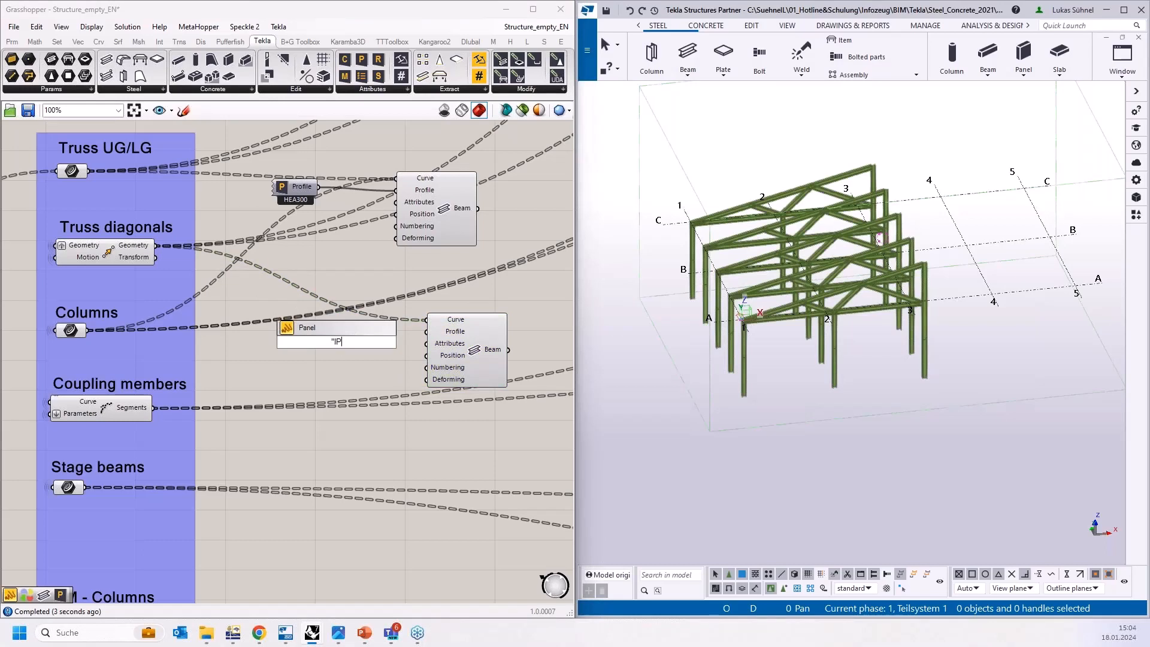
{"action": "type", "text": "E140"}
{"action": "key", "text": "Return"}
{"action": "left_click_drag", "start_coordinate": [358, 343], "coordinate": [423, 340]}
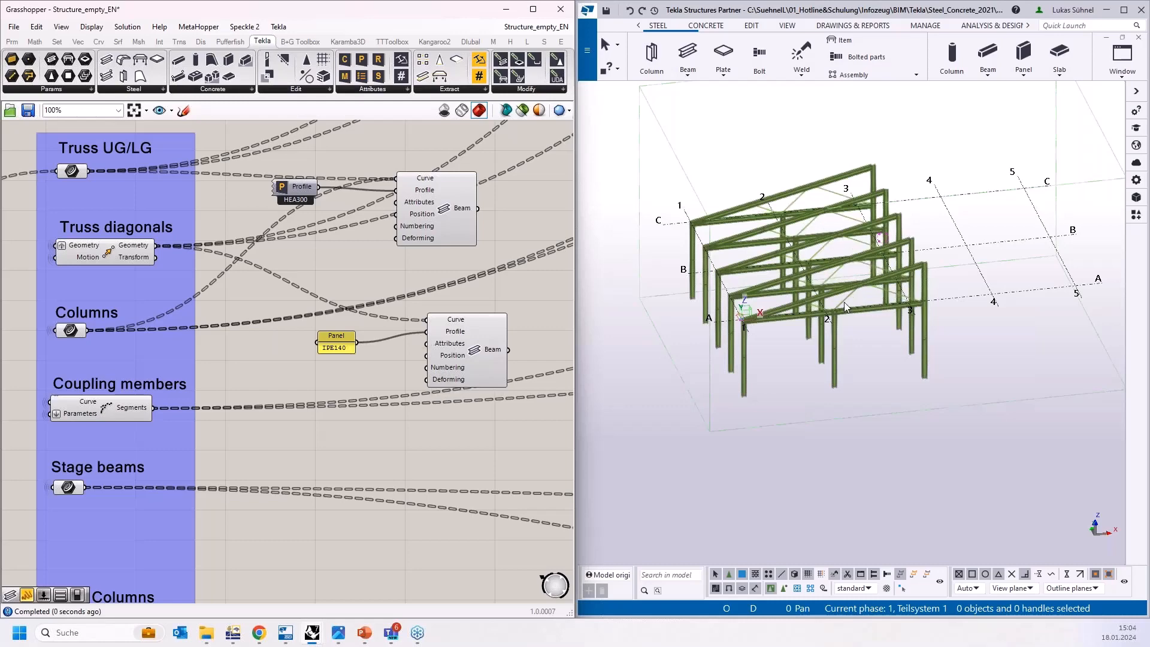
{"action": "scroll", "coordinate": [843, 301], "scroll_direction": "up", "scroll_amount": 5}
{"action": "left_click", "coordinate": [473, 359]}
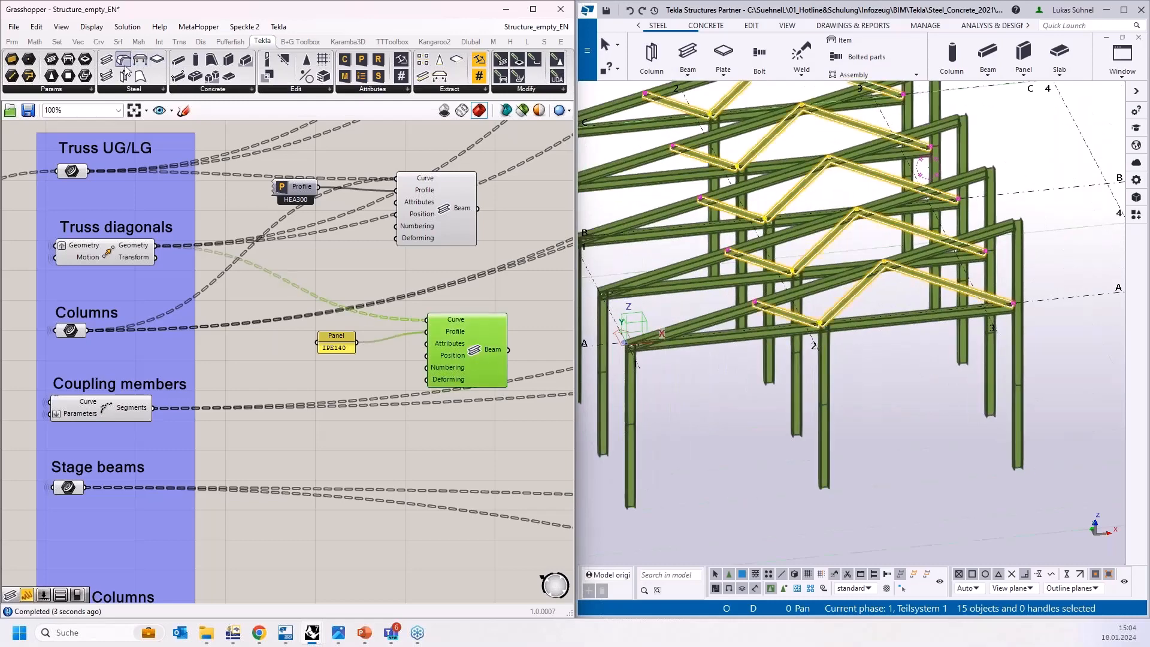
Place a third Tekla steel Beam component and connect both the Coupling members and Stage beams geometry to its Curve input.
{"action": "left_click_drag", "start_coordinate": [124, 60], "coordinate": [422, 470]}
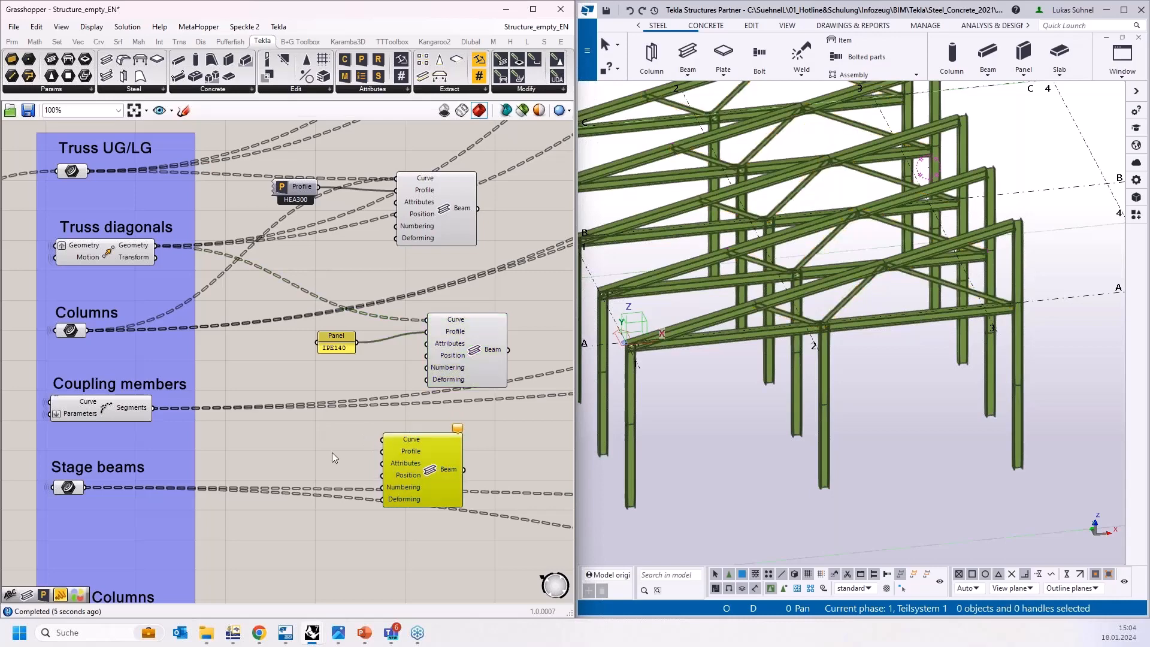
{"action": "right_click_drag", "start_coordinate": [332, 451], "coordinate": [334, 380]}
{"action": "left_click_drag", "start_coordinate": [158, 334], "coordinate": [378, 373]}
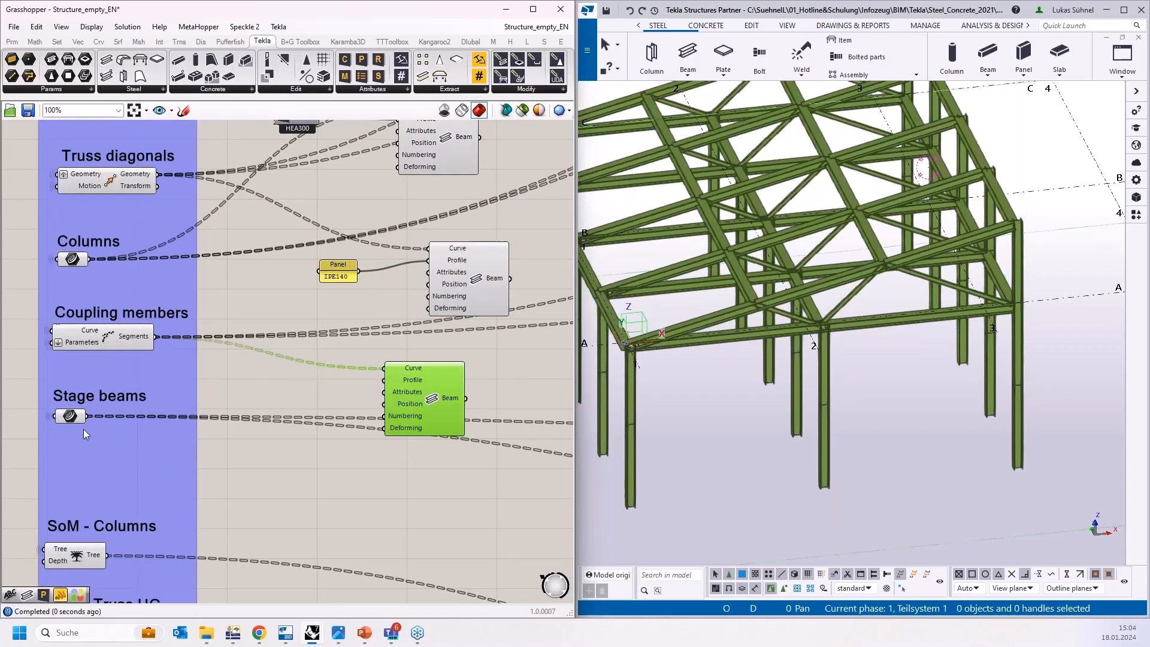
{"action": "left_click_drag", "start_coordinate": [87, 415], "coordinate": [443, 402], "text": "shift"}
Create a panel with the text HEA180 and connect it to the third beam's Profile input.
{"action": "double_click", "coordinate": [300, 411]}
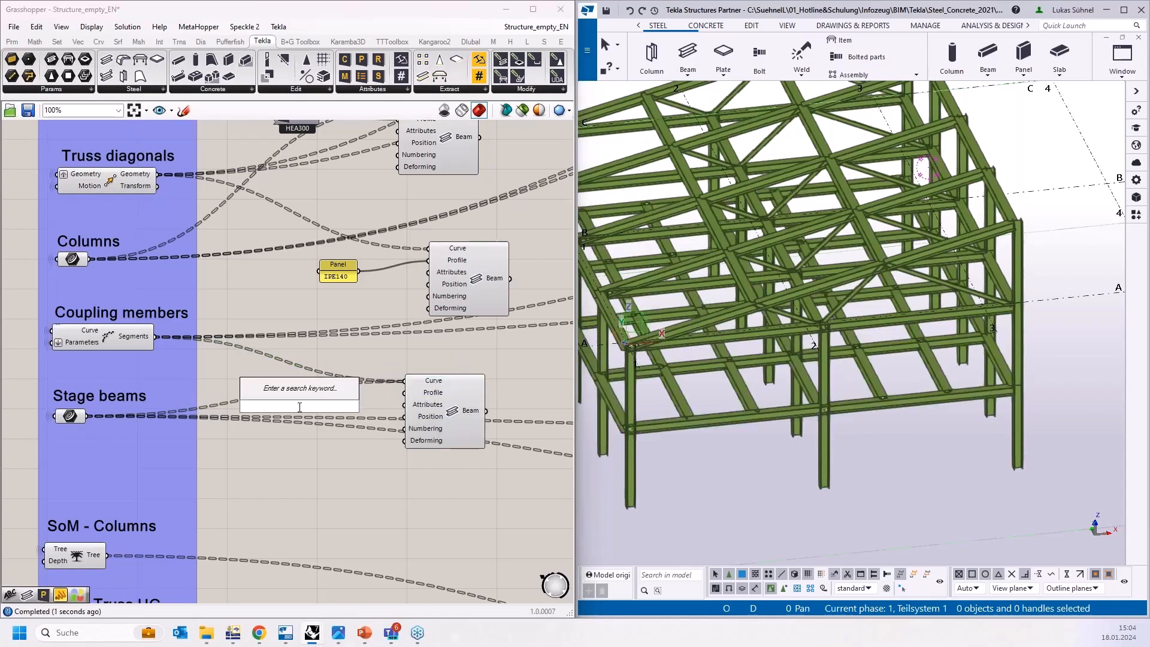
{"action": "type", "text": "\"HEA180"}
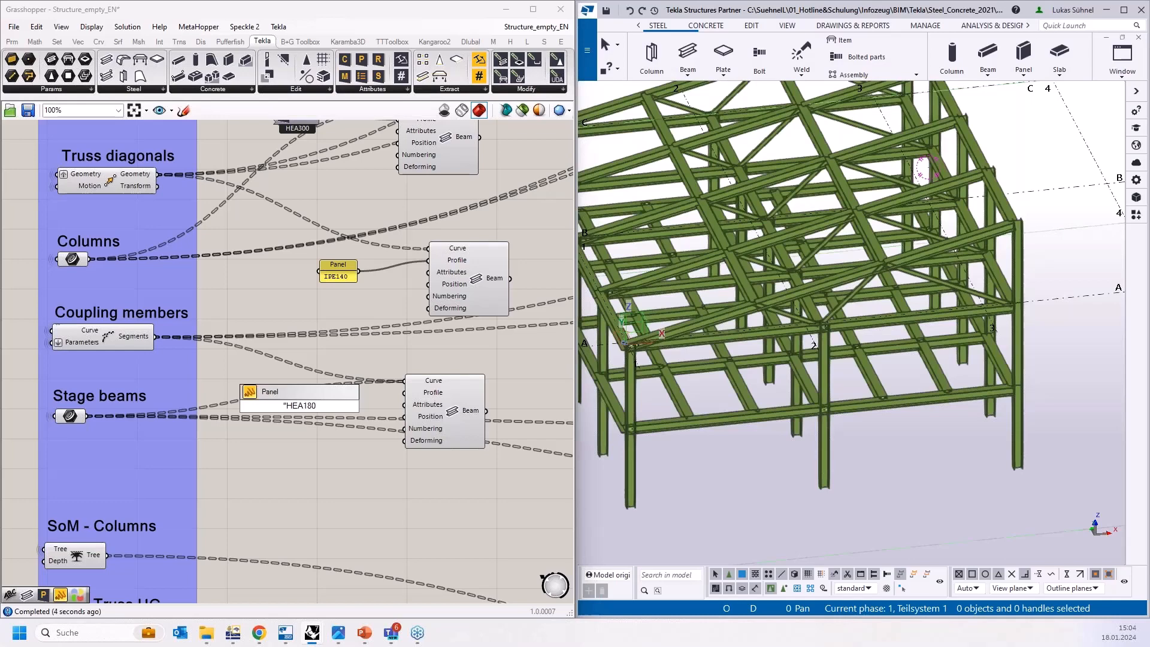
{"action": "key", "text": "Return"}
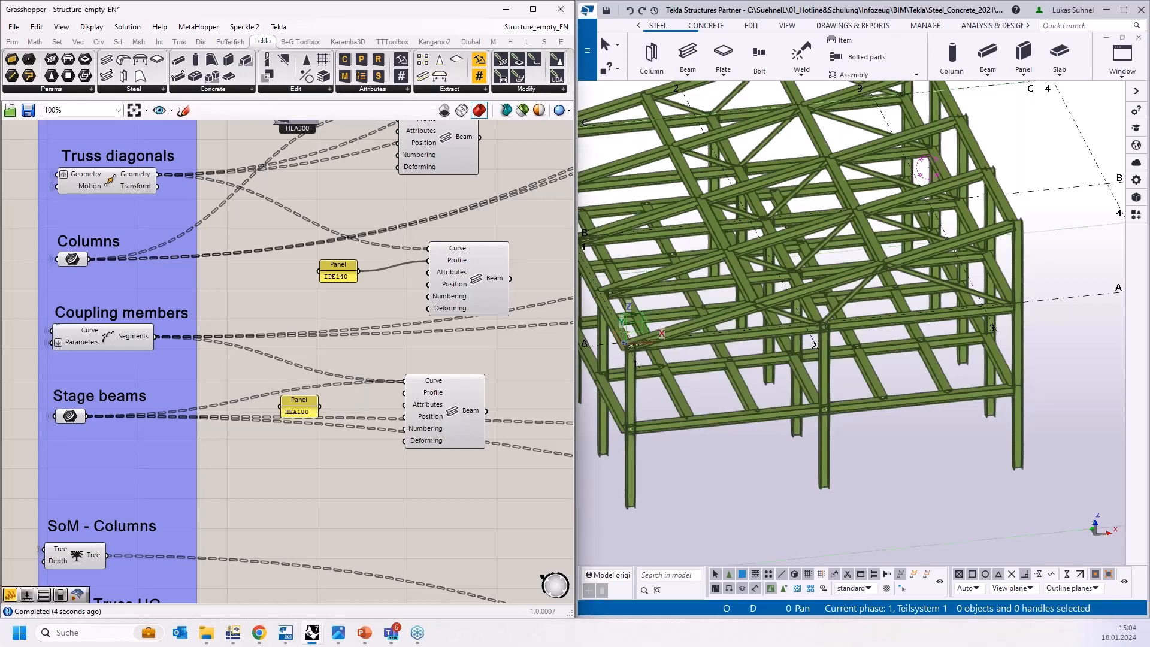
{"action": "left_click_drag", "start_coordinate": [319, 407], "coordinate": [404, 393]}
Examine the complete steel frame in the Tekla Structures 3D view from another corner.
{"action": "scroll", "coordinate": [746, 396], "scroll_direction": "down", "scroll_amount": 1}
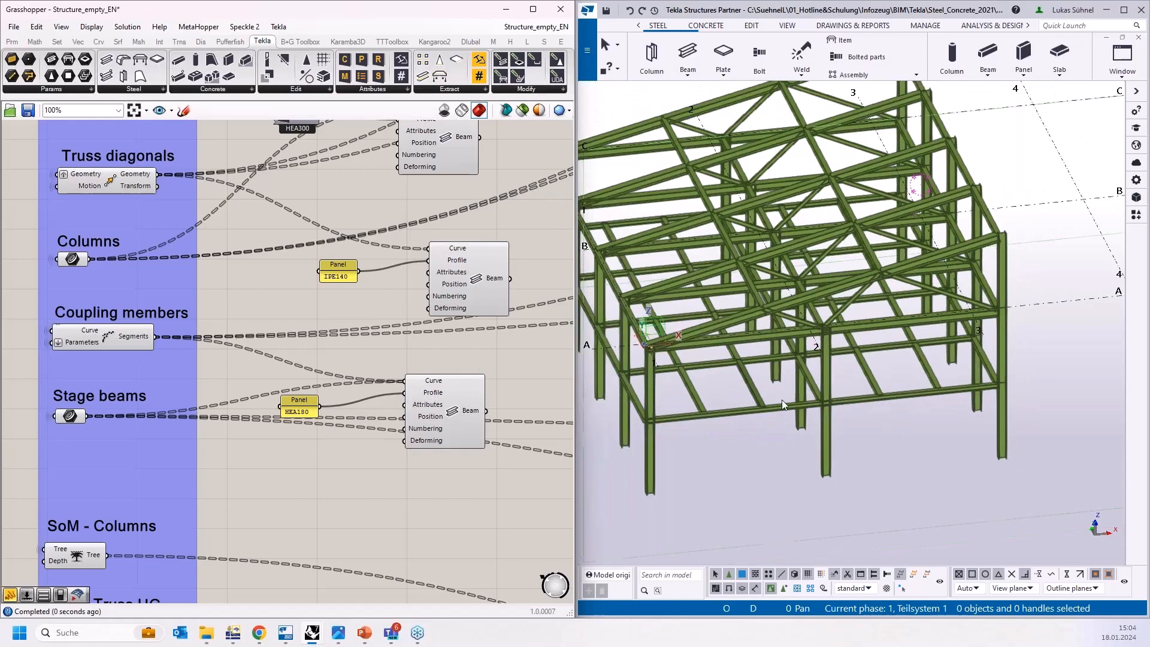
{"action": "left_click", "coordinate": [783, 398]}
{"action": "scroll", "coordinate": [820, 397], "scroll_direction": "down", "scroll_amount": 1}
{"action": "middle_click_drag", "start_coordinate": [809, 399], "coordinate": [767, 420]}
{"action": "right_click", "coordinate": [738, 423]}
{"action": "left_click", "coordinate": [1044, 394]}
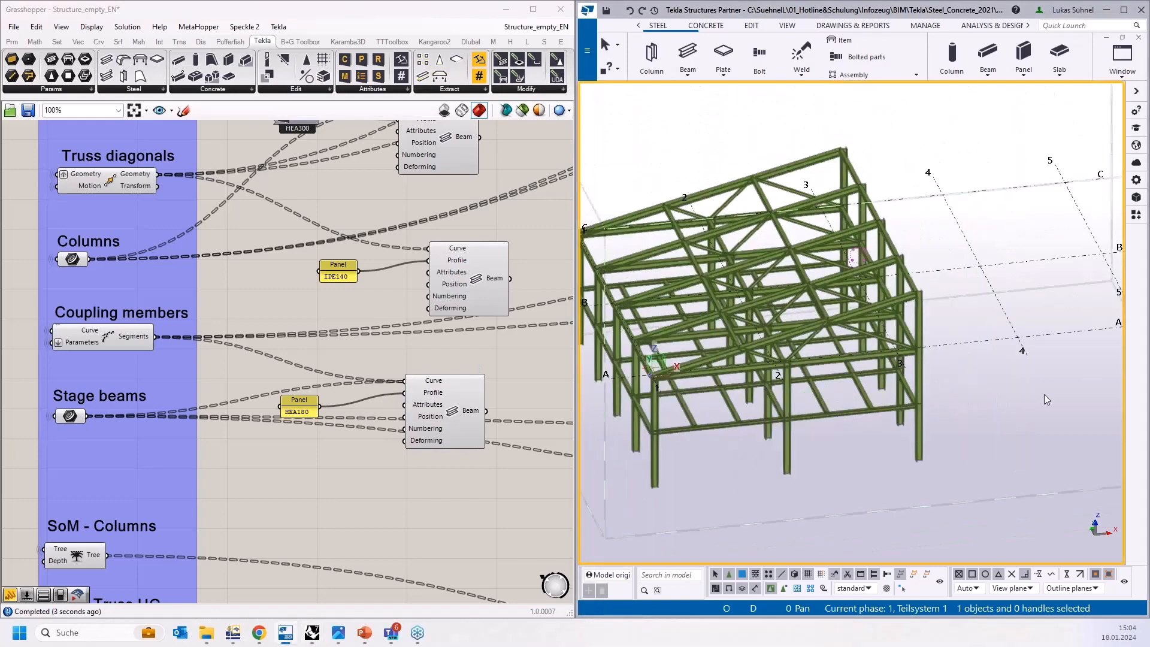
{"action": "scroll", "coordinate": [1041, 397], "scroll_direction": "down", "scroll_amount": 1}
{"action": "key", "text": "c"}
{"action": "middle_click_drag", "start_coordinate": [809, 461], "coordinate": [832, 448], "text": "ctrl"}
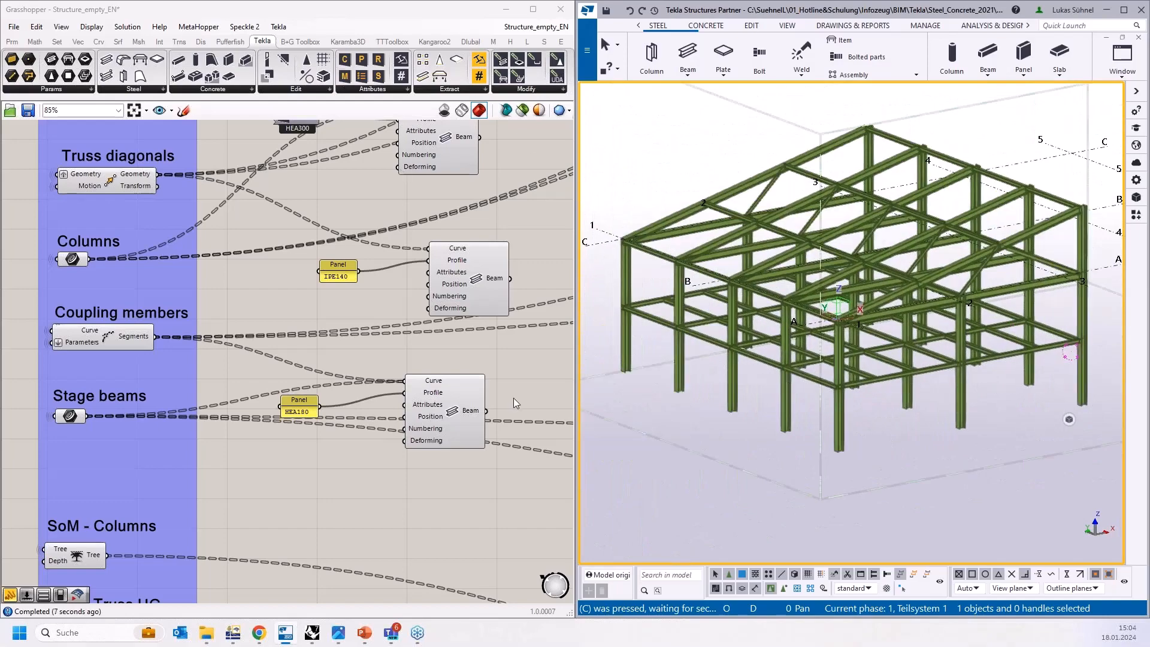
Examine the RFEM 6 export component in Grasshopper with its Run, Flip Z Axis and Overwrite toggles and template path.
{"action": "scroll", "coordinate": [515, 395], "scroll_direction": "down", "scroll_amount": 4}
{"action": "scroll", "coordinate": [515, 393], "scroll_direction": "down", "scroll_amount": 9}
{"action": "scroll", "coordinate": [516, 496], "scroll_direction": "up", "scroll_amount": 13}
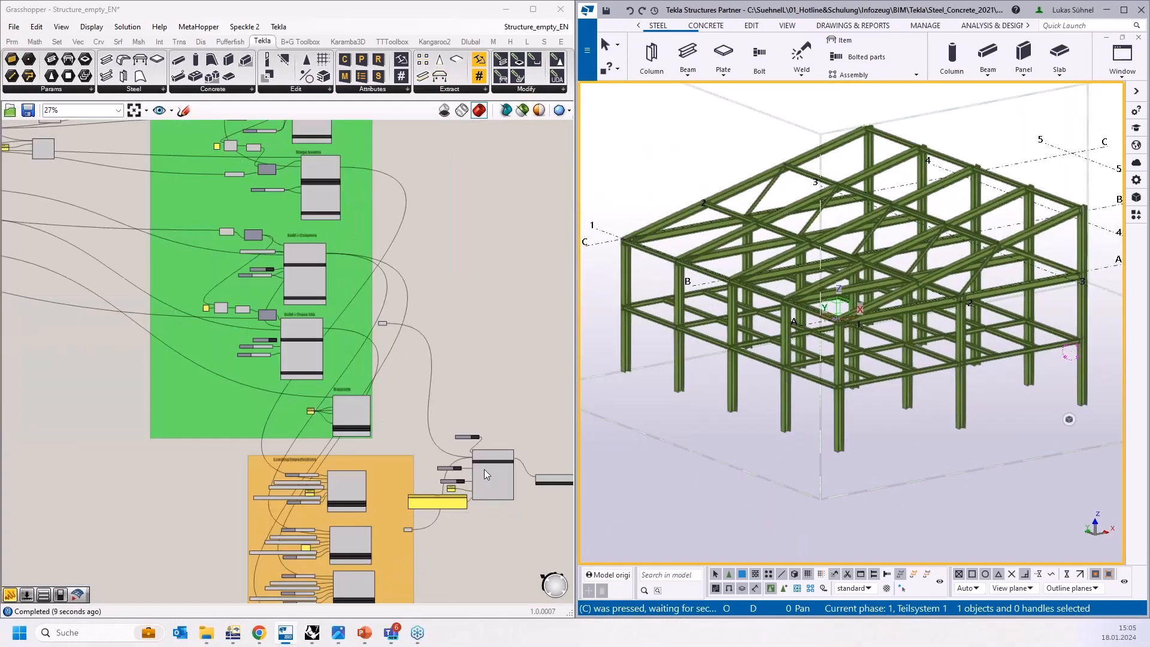
{"action": "scroll", "coordinate": [451, 428], "scroll_direction": "up", "scroll_amount": 4}
{"action": "scroll", "coordinate": [383, 304], "scroll_direction": "down", "scroll_amount": 3}
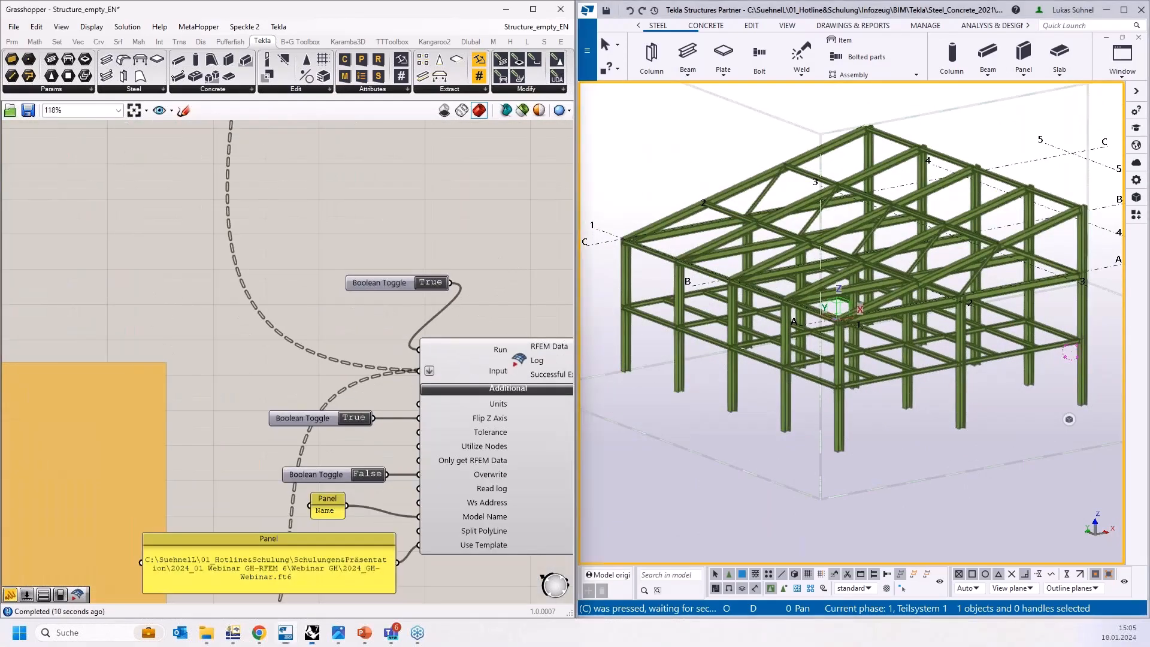
{"action": "right_click_drag", "start_coordinate": [445, 283], "coordinate": [296, 200]}
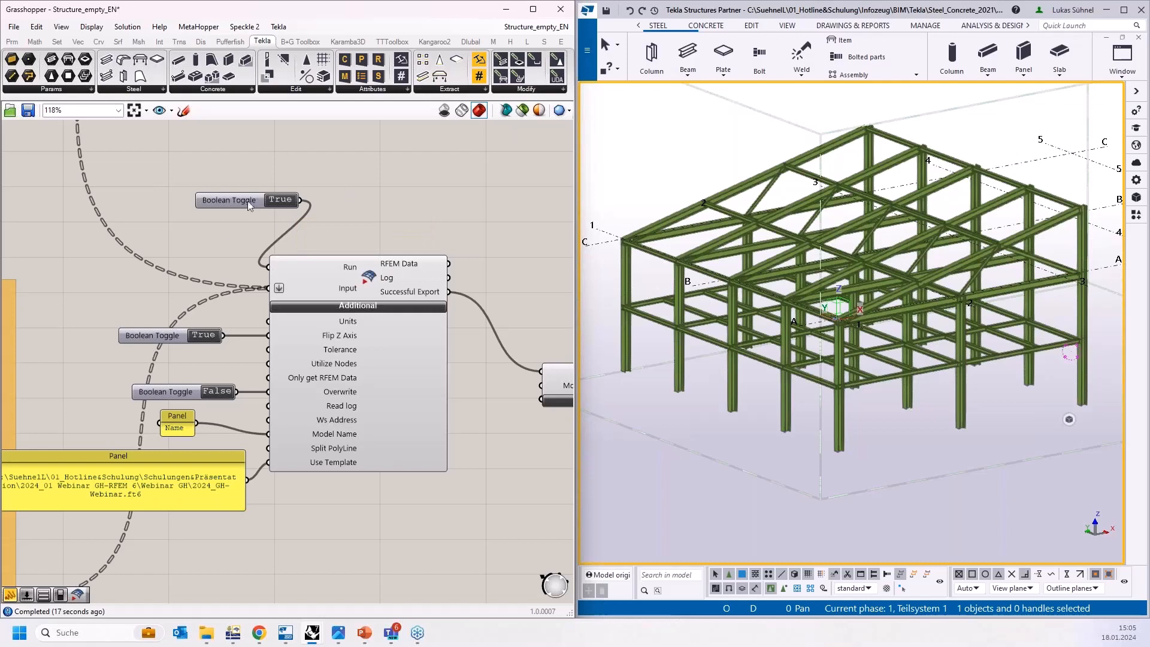
{"action": "scroll", "coordinate": [479, 287], "scroll_direction": "down", "scroll_amount": 10}
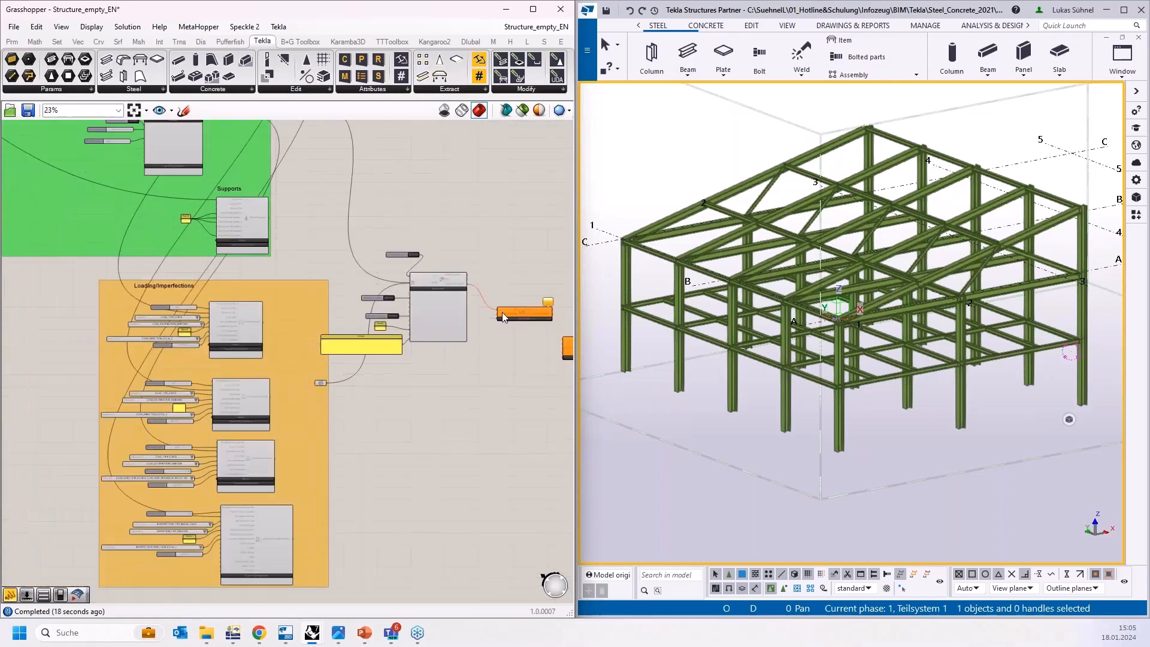
{"action": "scroll", "coordinate": [503, 317], "scroll_direction": "down", "scroll_amount": 3}
Try the Stage Beams slider among the structure parameters and review the whole Grasshopper definition through to the export components.
{"action": "scroll", "coordinate": [237, 227], "scroll_direction": "up", "scroll_amount": 12}
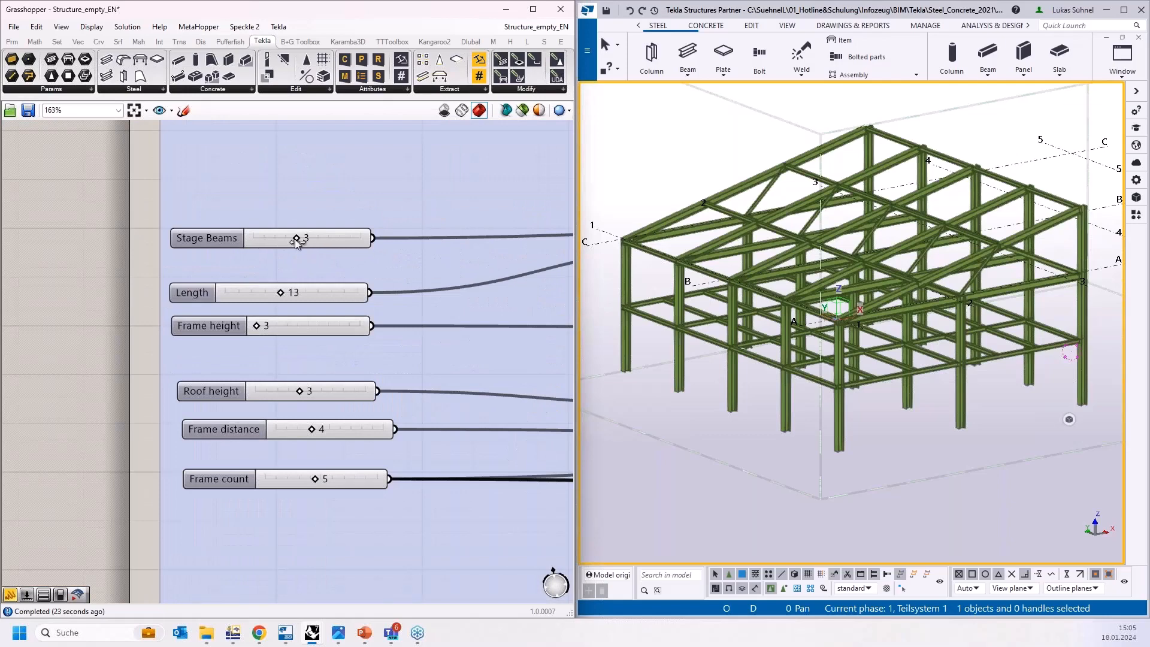
{"action": "mouse_move", "coordinate": [296, 242]}
{"action": "left_mouse_down"}
{"action": "mouse_move", "coordinate": [319, 240]}
{"action": "mouse_move", "coordinate": [258, 238]}
{"action": "mouse_move", "coordinate": [299, 238]}
{"action": "left_mouse_up"}
{"action": "scroll", "coordinate": [220, 289], "scroll_direction": "down", "scroll_amount": 5}
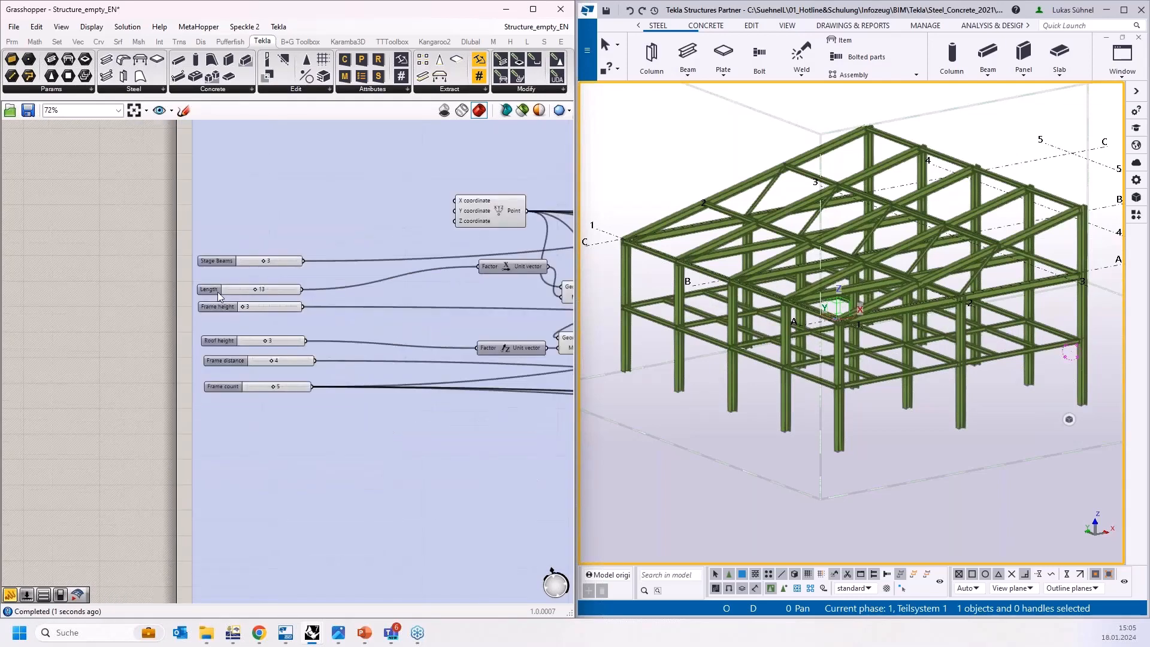
{"action": "scroll", "coordinate": [219, 294], "scroll_direction": "down", "scroll_amount": 4}
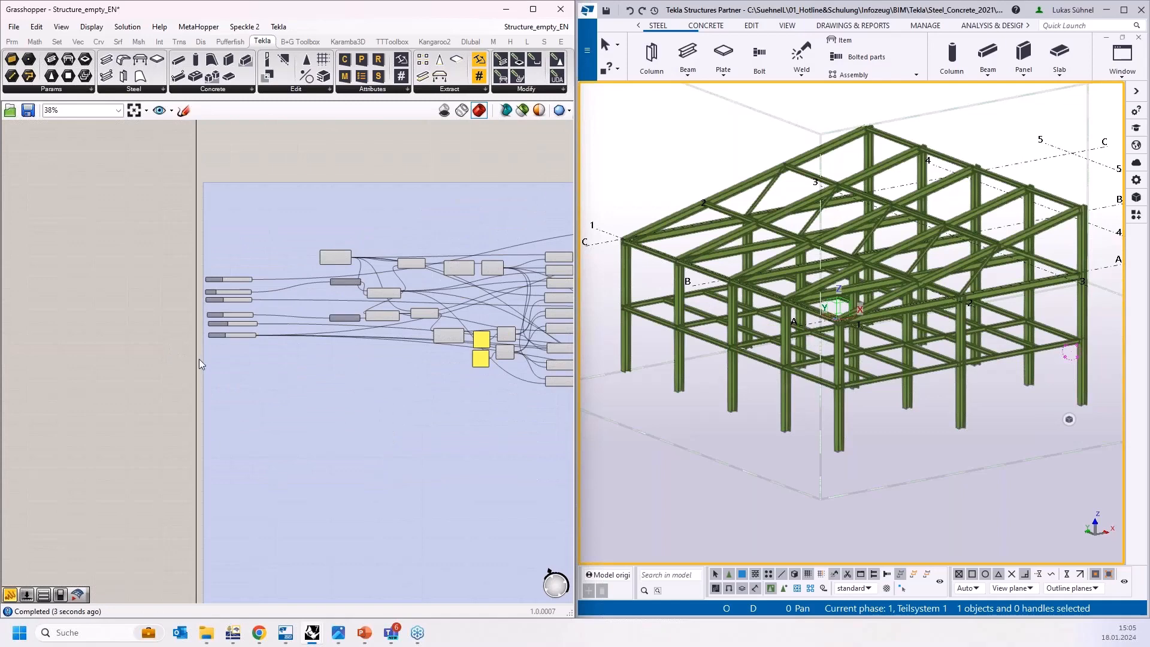
{"action": "scroll", "coordinate": [165, 335], "scroll_direction": "down", "scroll_amount": 6}
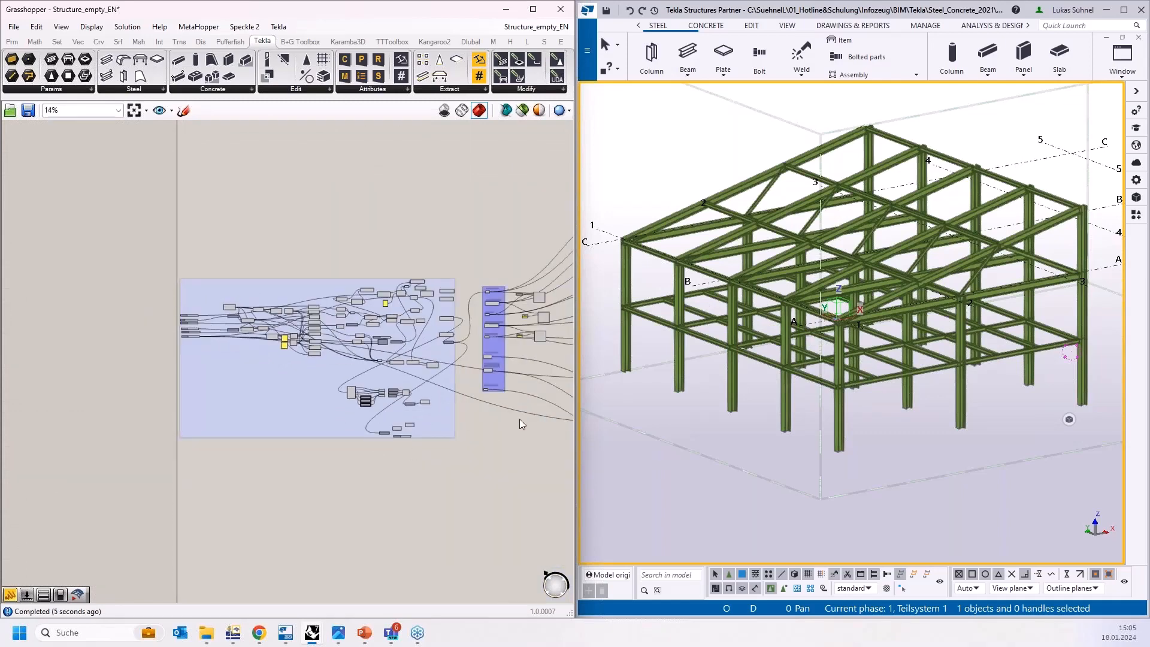
{"action": "right_click_drag", "start_coordinate": [509, 418], "coordinate": [177, 347]}
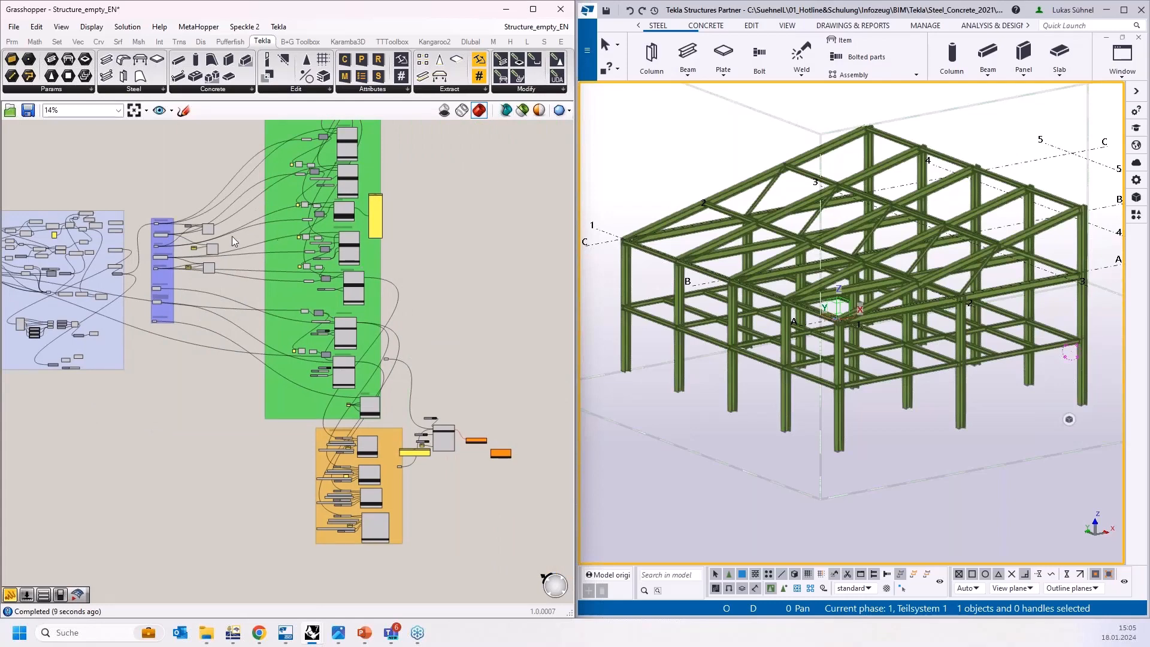
{"action": "right_click_drag", "start_coordinate": [238, 383], "coordinate": [265, 326]}
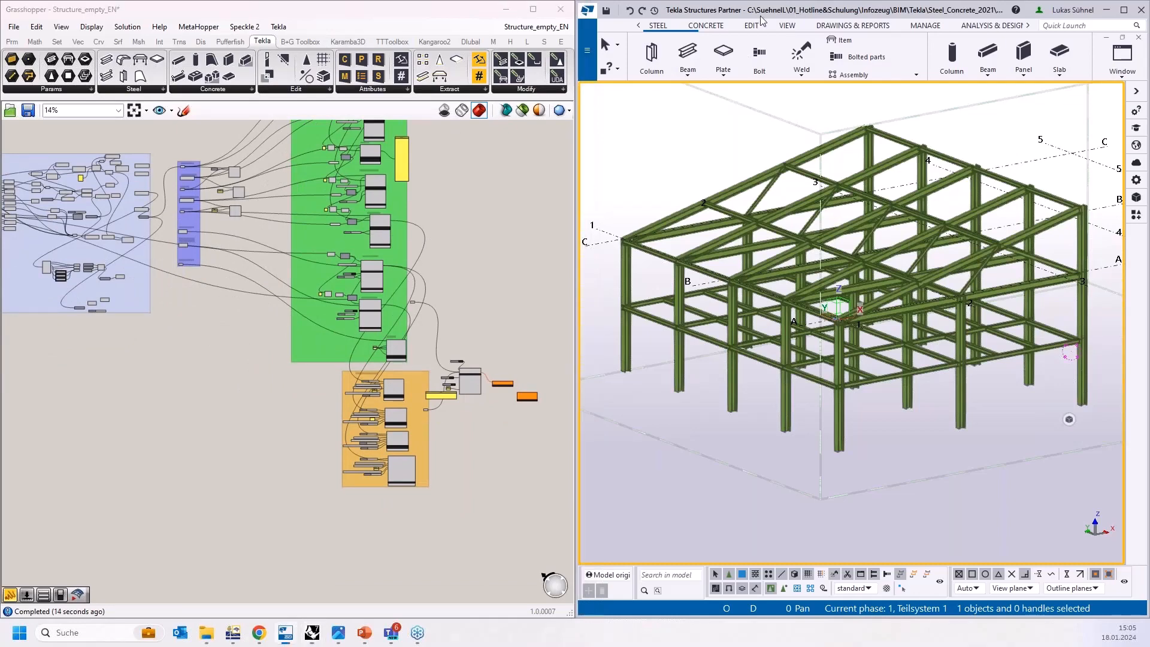
{"action": "mouse_move", "coordinate": [796, 12]}
{"action": "left_mouse_down"}
{"action": "mouse_move", "coordinate": [540, 64]}
{"action": "mouse_move", "coordinate": [808, 21]}
{"action": "mouse_move", "coordinate": [790, 0]}
{"action": "left_mouse_up"}
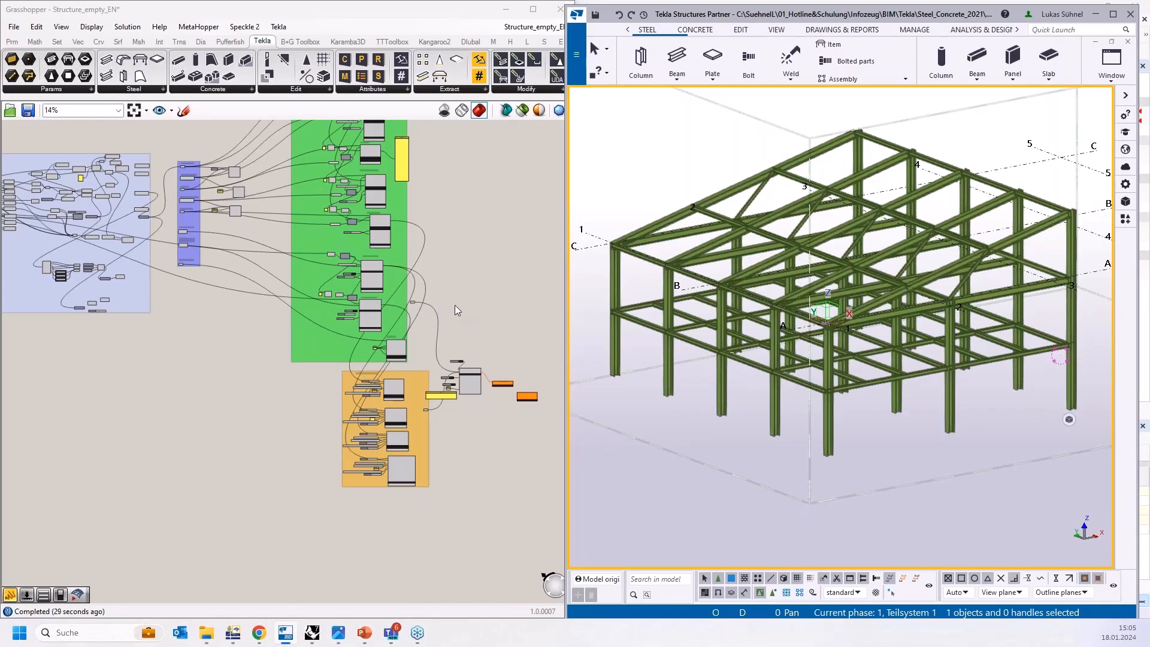
{"action": "right_click_drag", "start_coordinate": [472, 216], "coordinate": [497, 337]}
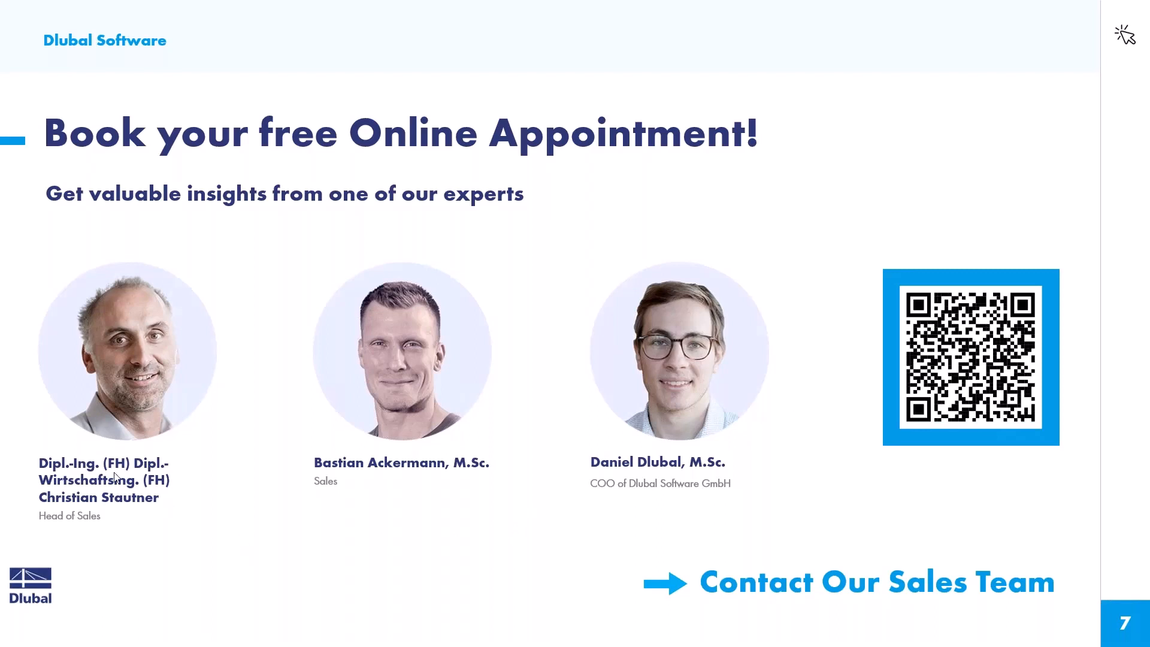
Switch to the Dlubal website in the browser and open its Webinars page.
{"action": "key", "text": "alt+Tab"}
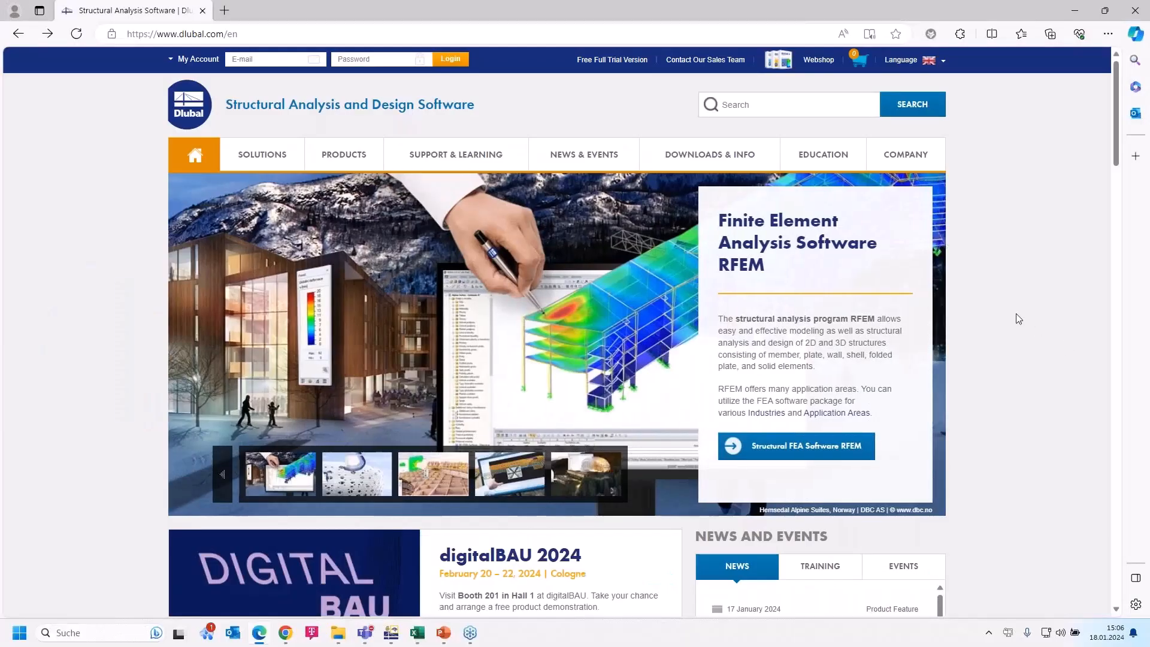
{"action": "mouse_move", "coordinate": [256, 144]}
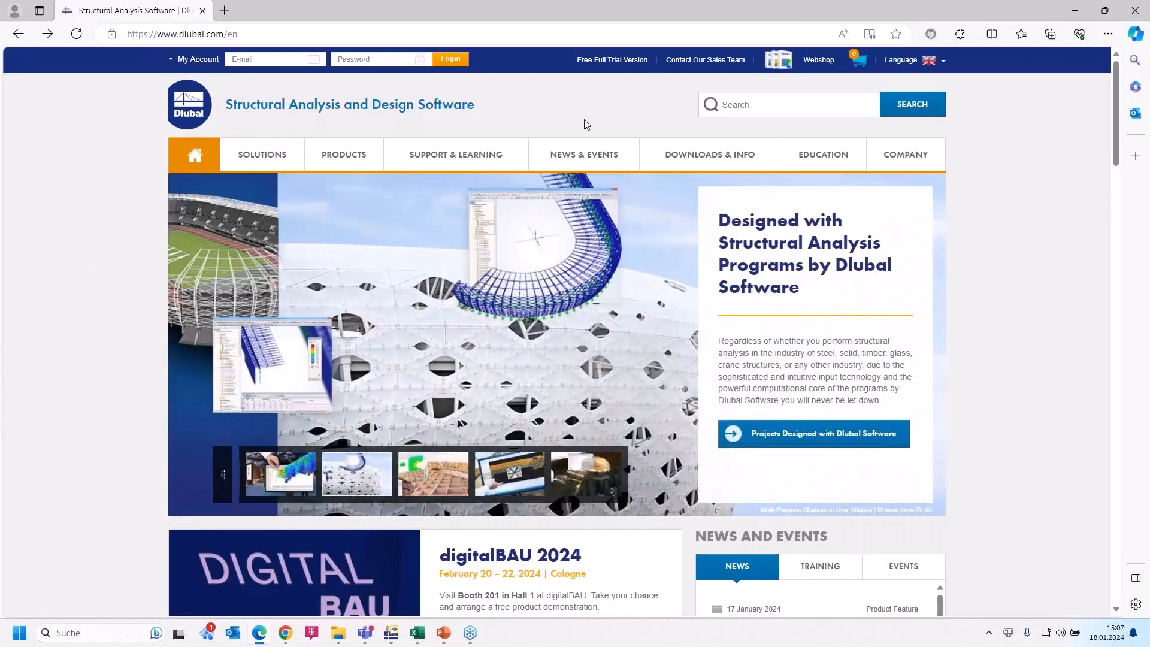
{"action": "mouse_move", "coordinate": [581, 155]}
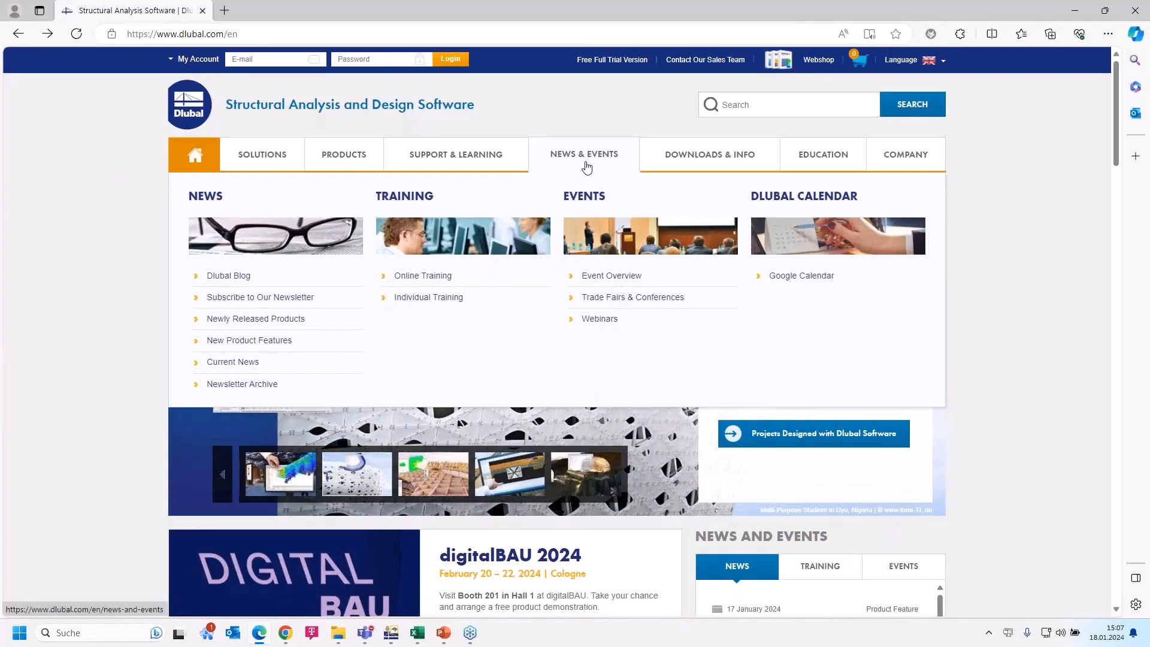
{"action": "left_click", "coordinate": [601, 320]}
Examine the English webinar list for the titles, dates and topics of the upcoming sessions.
{"action": "scroll", "coordinate": [575, 303], "scroll_direction": "down", "scroll_amount": 7}
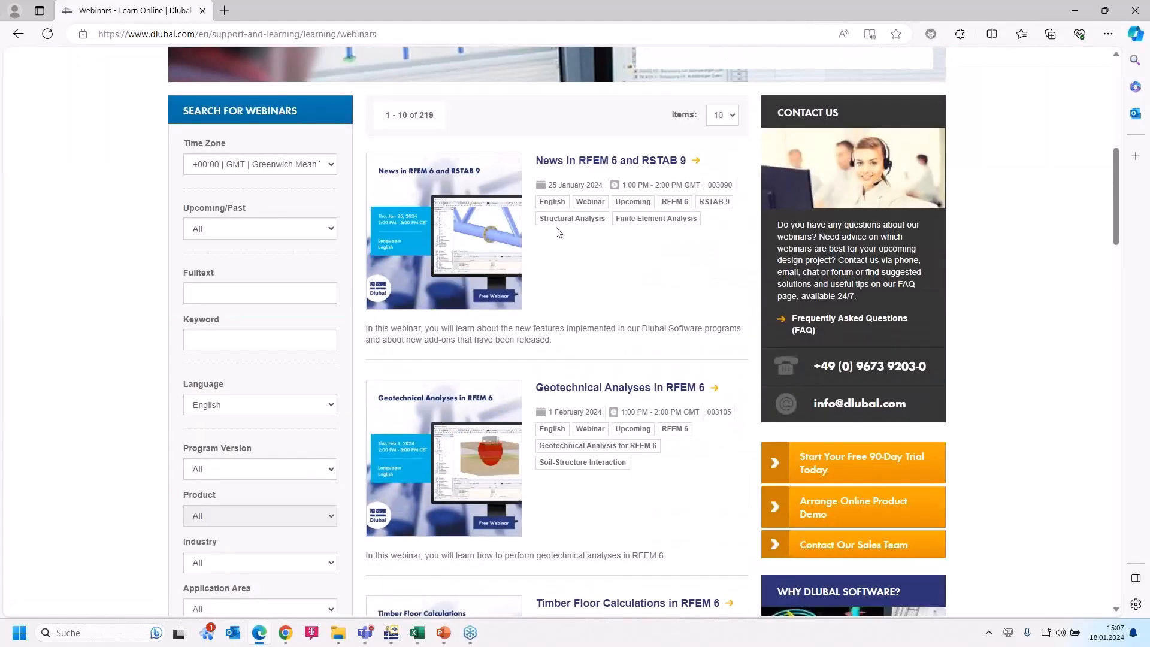
{"action": "scroll", "coordinate": [580, 283], "scroll_direction": "down", "scroll_amount": 2}
{"action": "scroll", "coordinate": [578, 281], "scroll_direction": "down", "scroll_amount": 2}
{"action": "scroll", "coordinate": [572, 252], "scroll_direction": "up", "scroll_amount": 5}
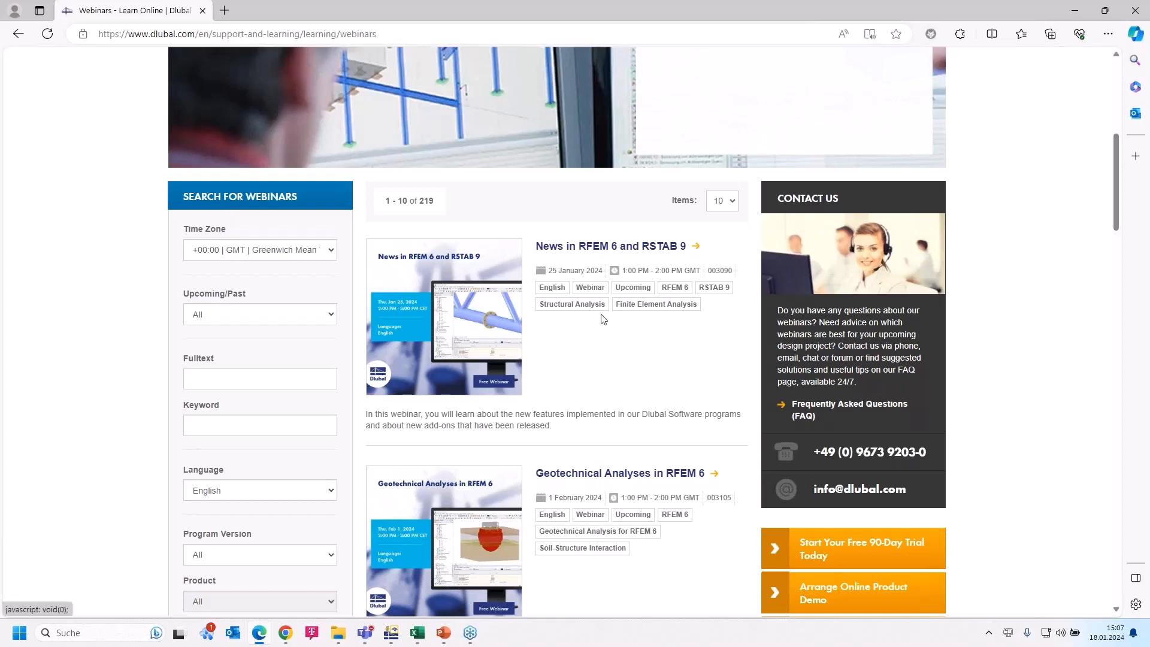
{"action": "scroll", "coordinate": [602, 317], "scroll_direction": "down", "scroll_amount": 3}
{"action": "scroll", "coordinate": [602, 321], "scroll_direction": "down", "scroll_amount": 1}
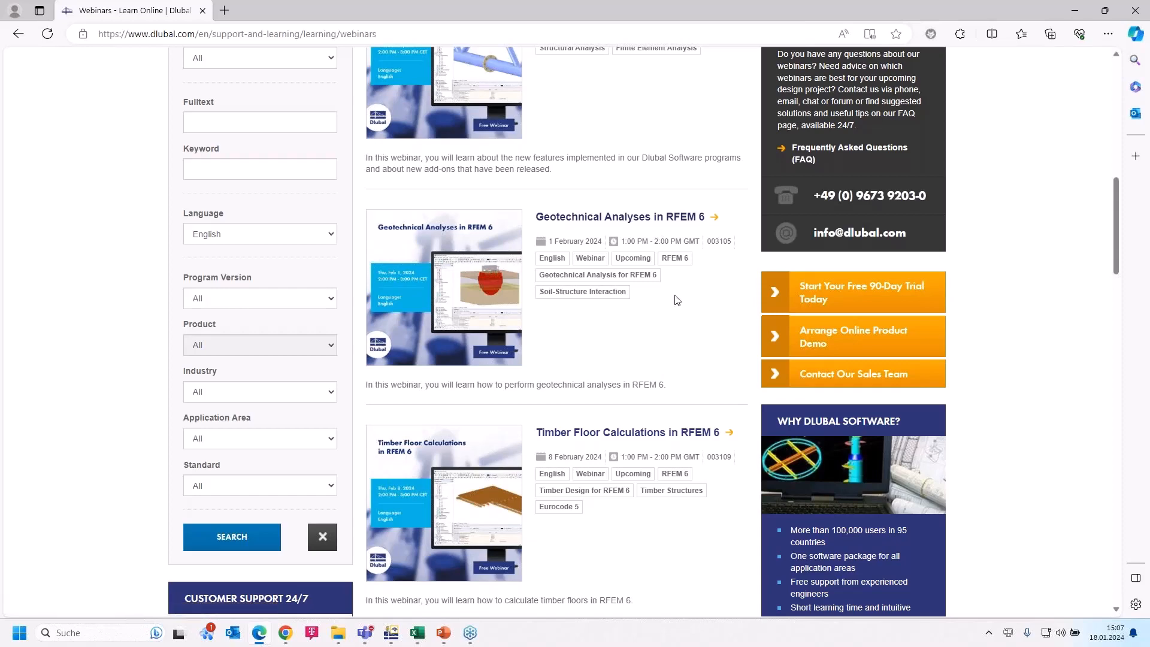
{"action": "scroll", "coordinate": [675, 314], "scroll_direction": "down", "scroll_amount": 3}
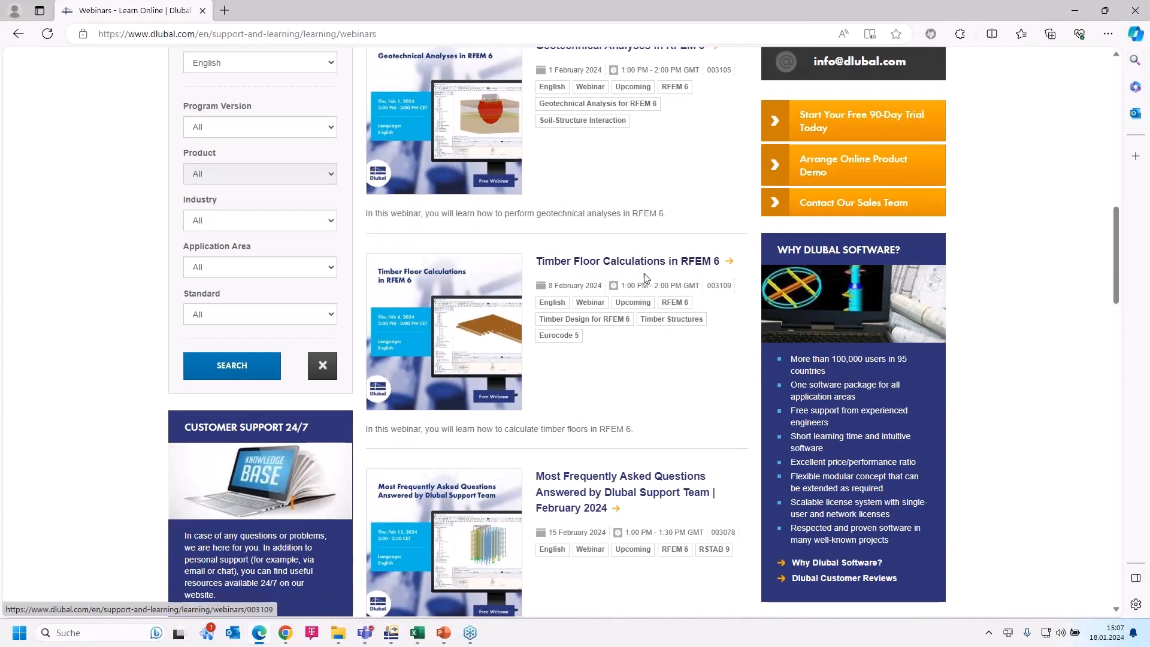
{"action": "scroll", "coordinate": [603, 272], "scroll_direction": "down", "scroll_amount": 3}
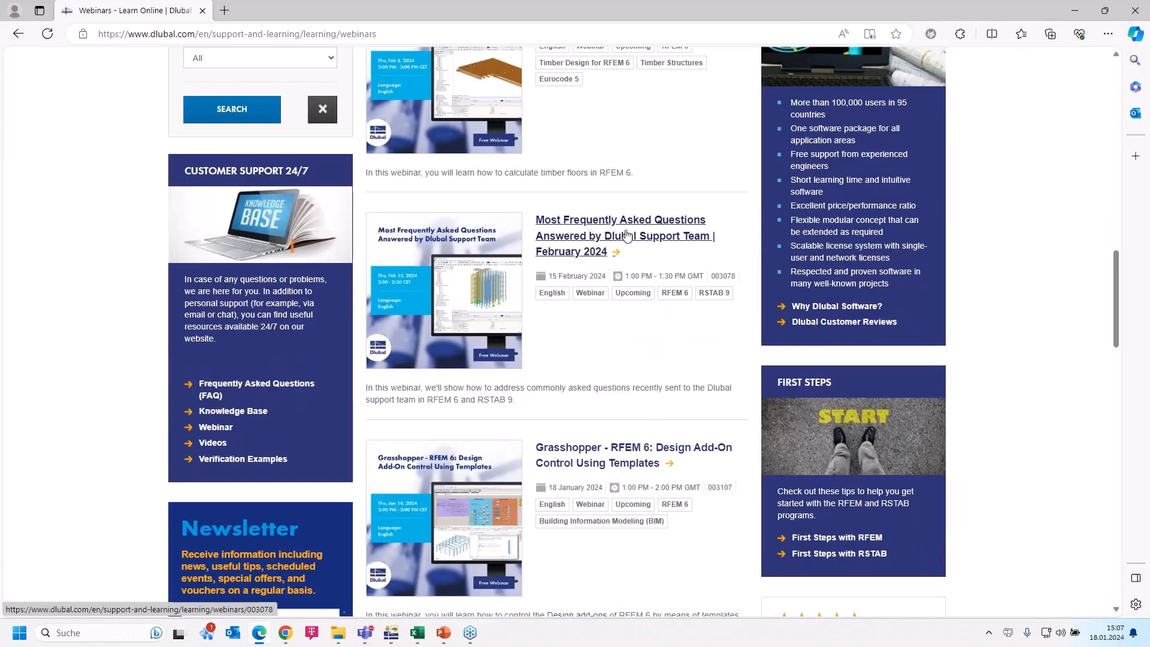
{"action": "scroll", "coordinate": [661, 264], "scroll_direction": "down", "scroll_amount": 4}
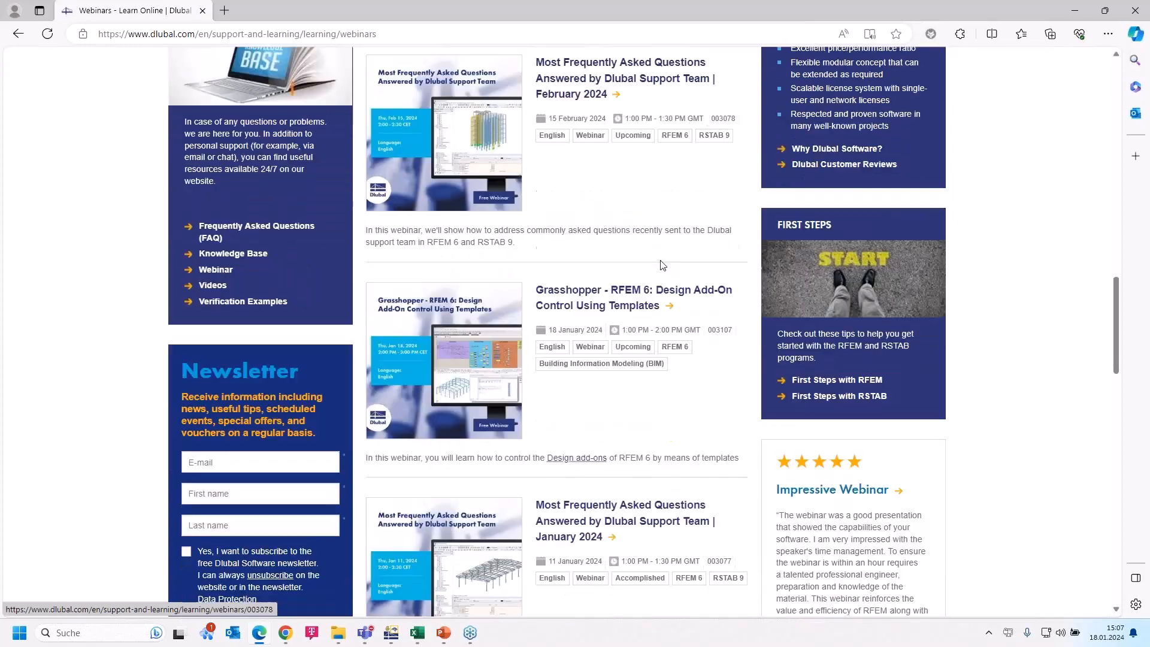
{"action": "scroll", "coordinate": [668, 234], "scroll_direction": "up", "scroll_amount": 3}
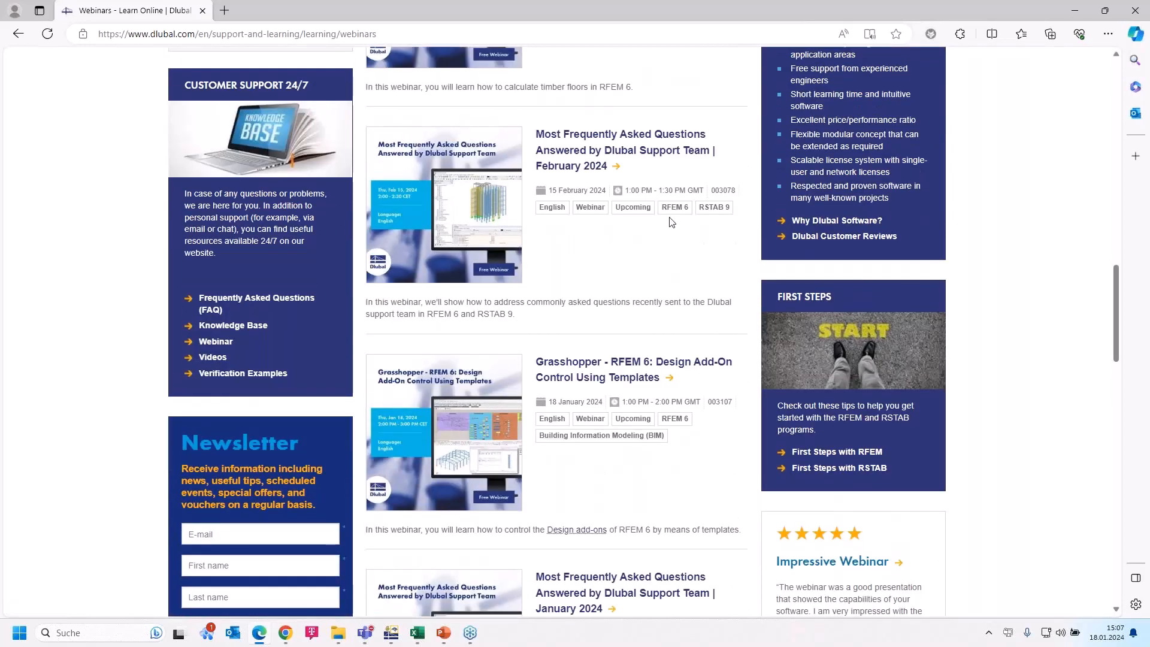
{"action": "scroll", "coordinate": [671, 222], "scroll_direction": "down", "scroll_amount": 3}
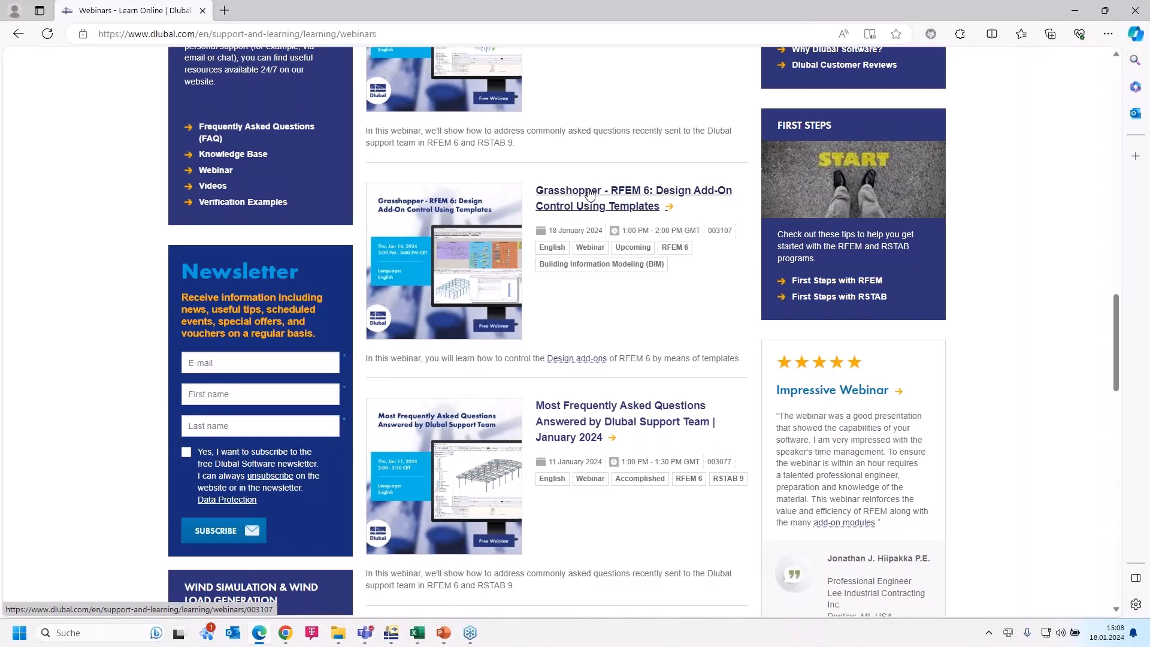
Open the webinar "Grasshopper - RFEM 6: Design Add-On Control Using Templates" and review its recording, Downloads and Models to Download sections.
{"action": "left_click", "coordinate": [589, 194]}
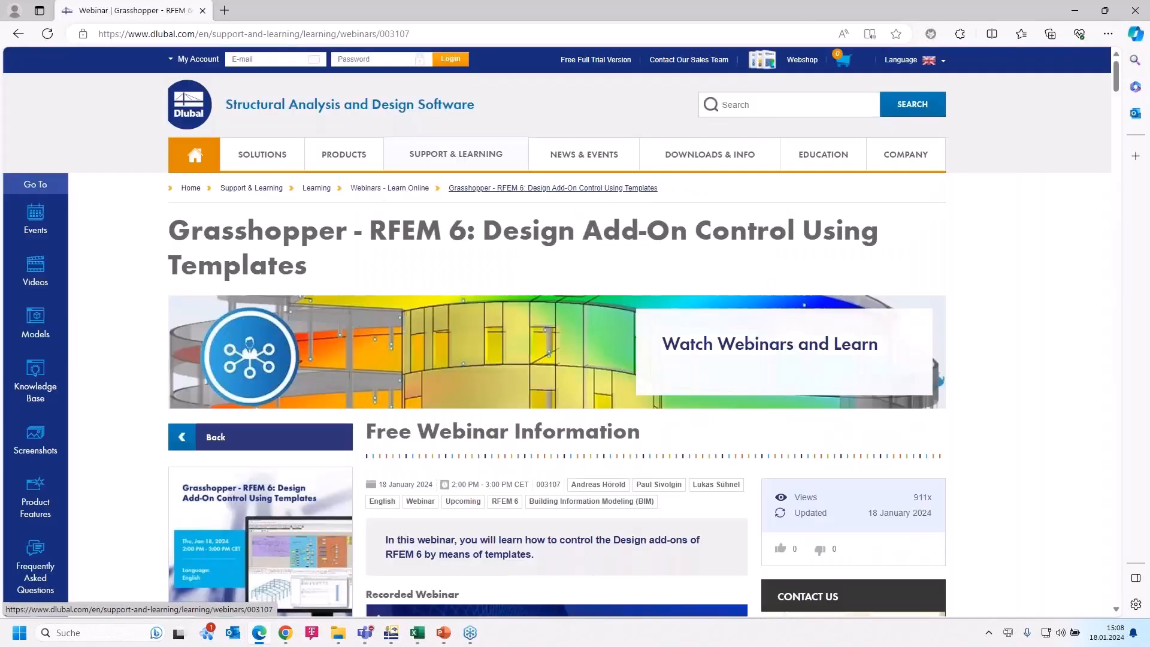
{"action": "scroll", "coordinate": [542, 237], "scroll_direction": "down", "scroll_amount": 3}
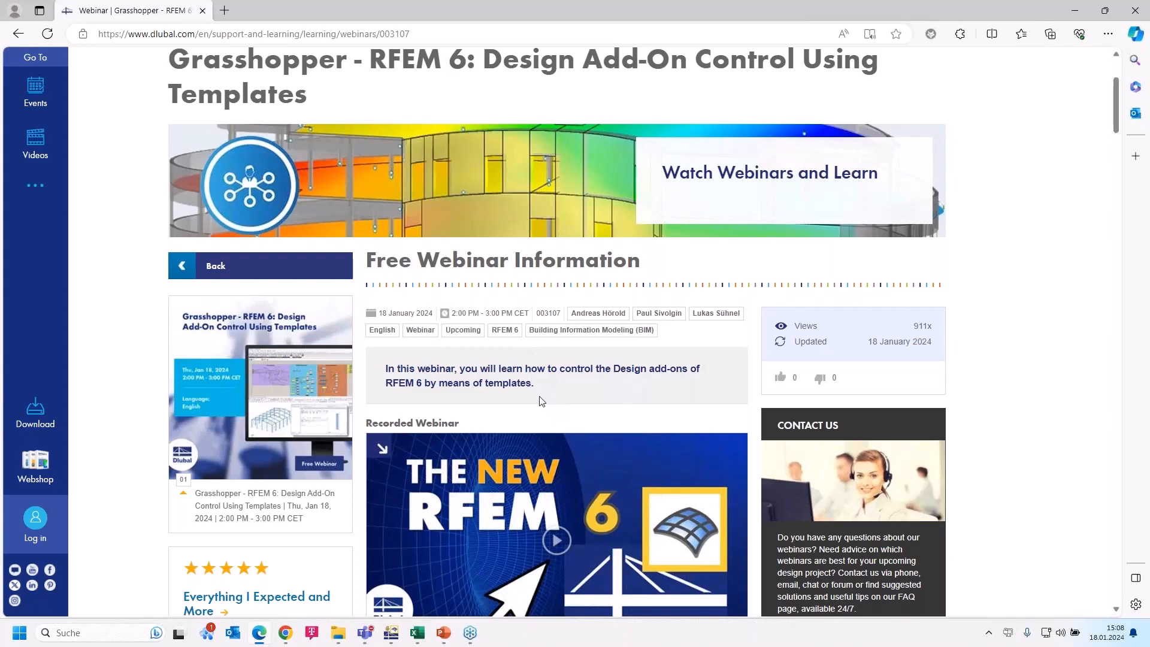
{"action": "scroll", "coordinate": [541, 400], "scroll_direction": "down", "scroll_amount": 4}
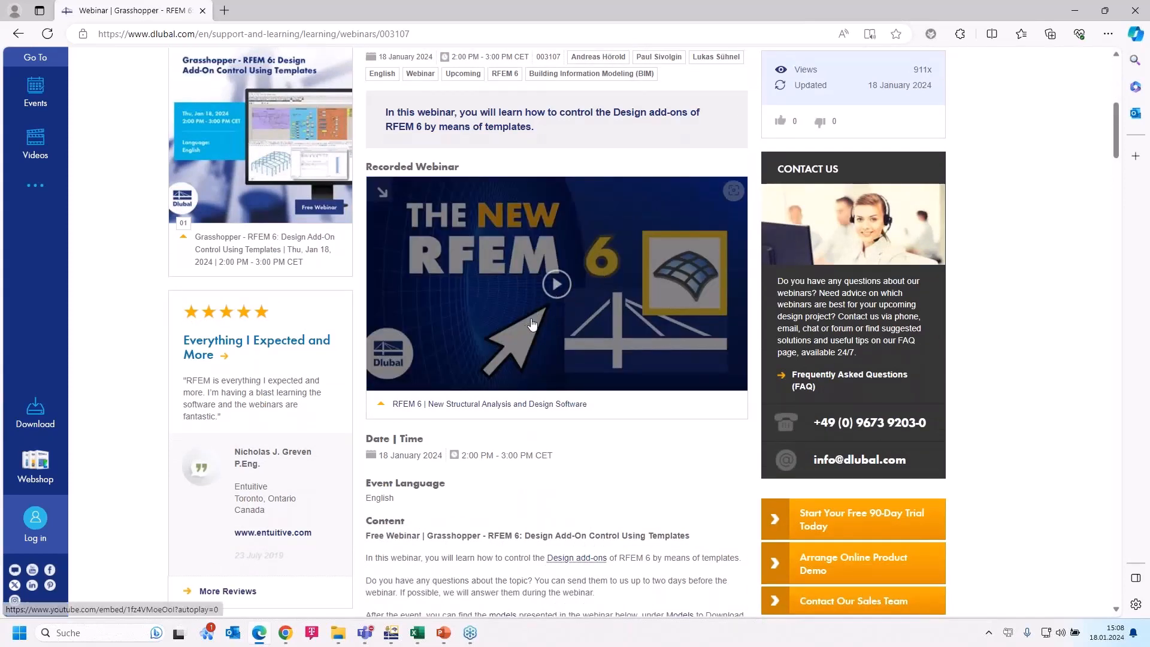
{"action": "scroll", "coordinate": [538, 314], "scroll_direction": "down", "scroll_amount": 1}
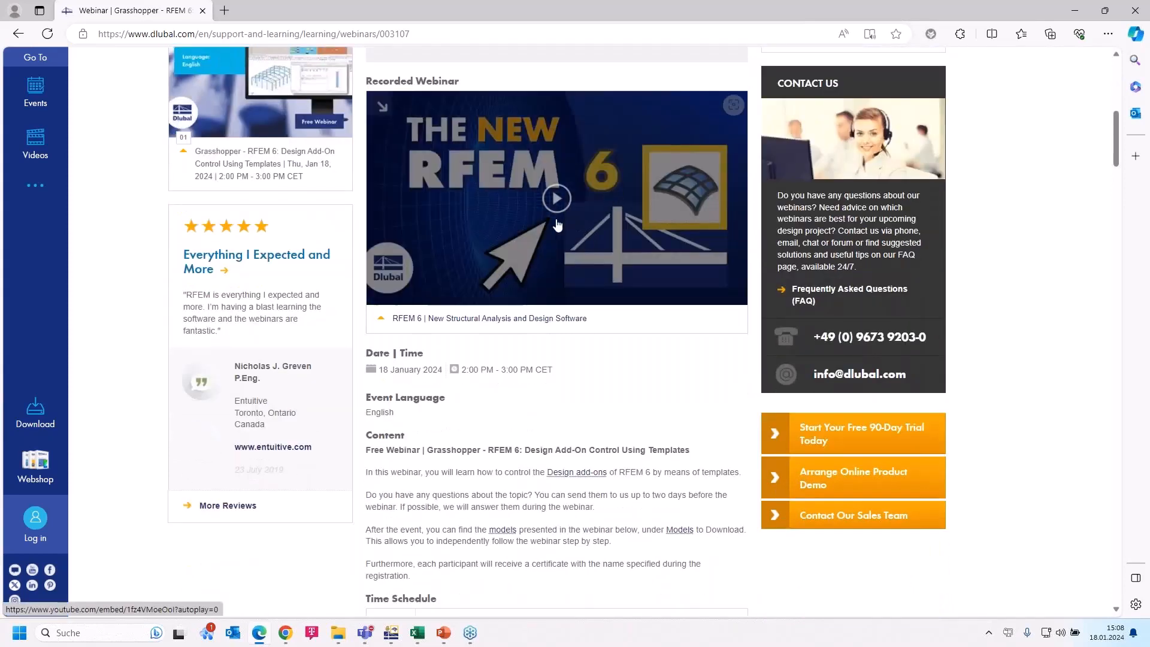
{"action": "scroll", "coordinate": [559, 222], "scroll_direction": "down", "scroll_amount": 7}
{"action": "scroll", "coordinate": [557, 225], "scroll_direction": "down", "scroll_amount": 8}
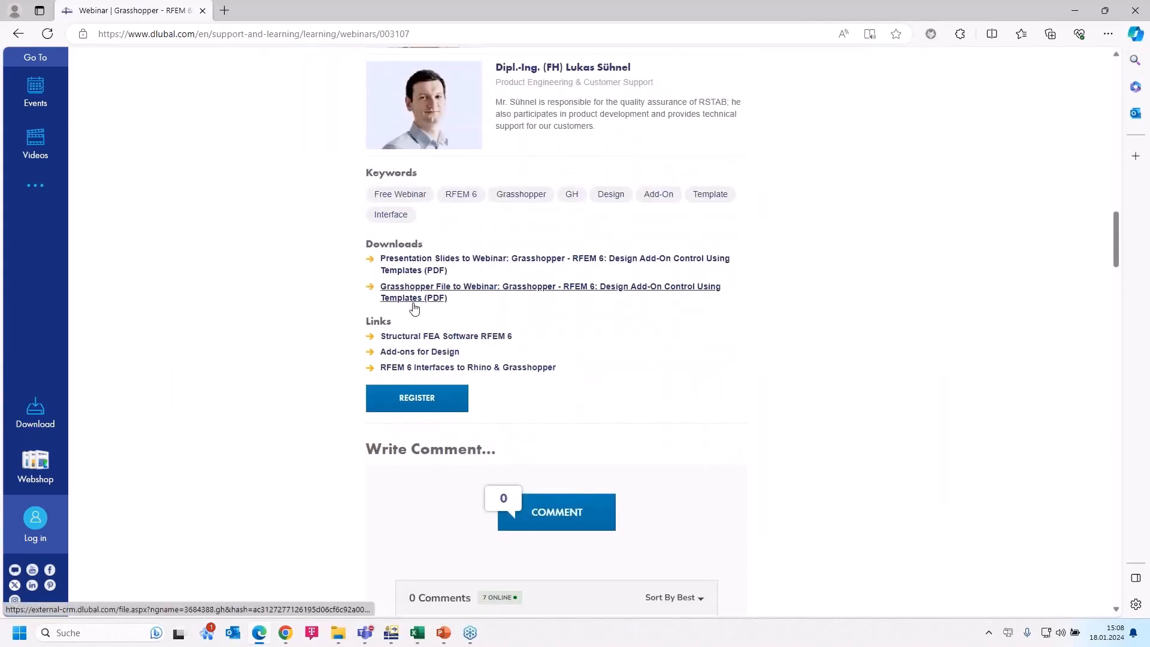
{"action": "scroll", "coordinate": [420, 306], "scroll_direction": "down", "scroll_amount": 17}
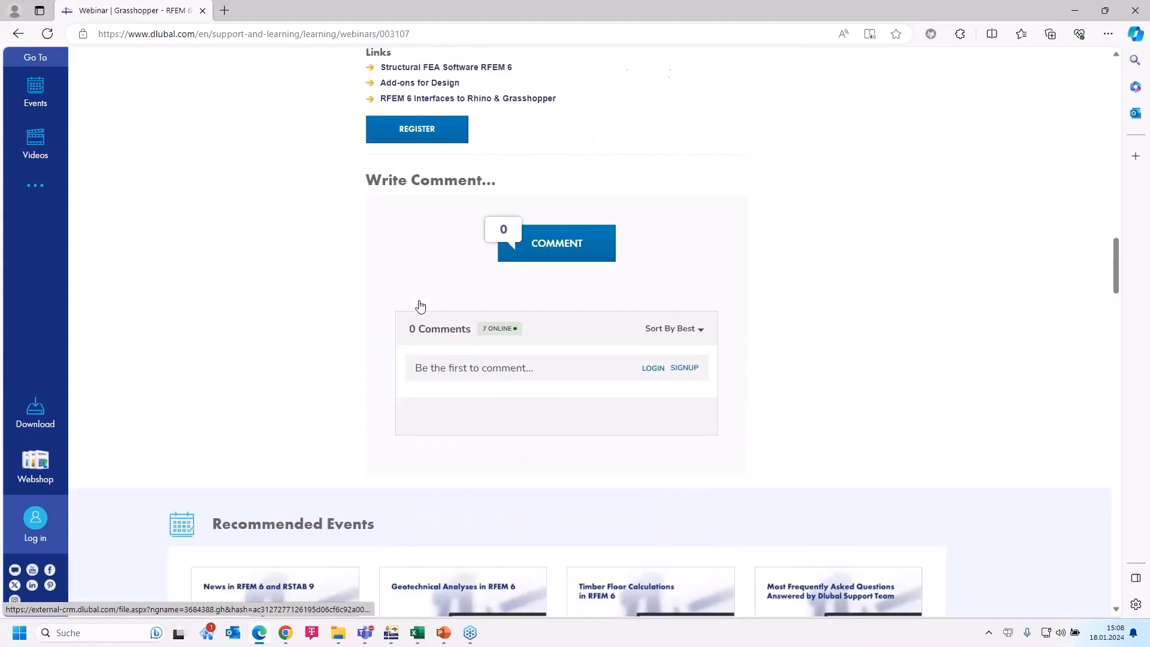
{"action": "scroll", "coordinate": [263, 294], "scroll_direction": "down", "scroll_amount": 3}
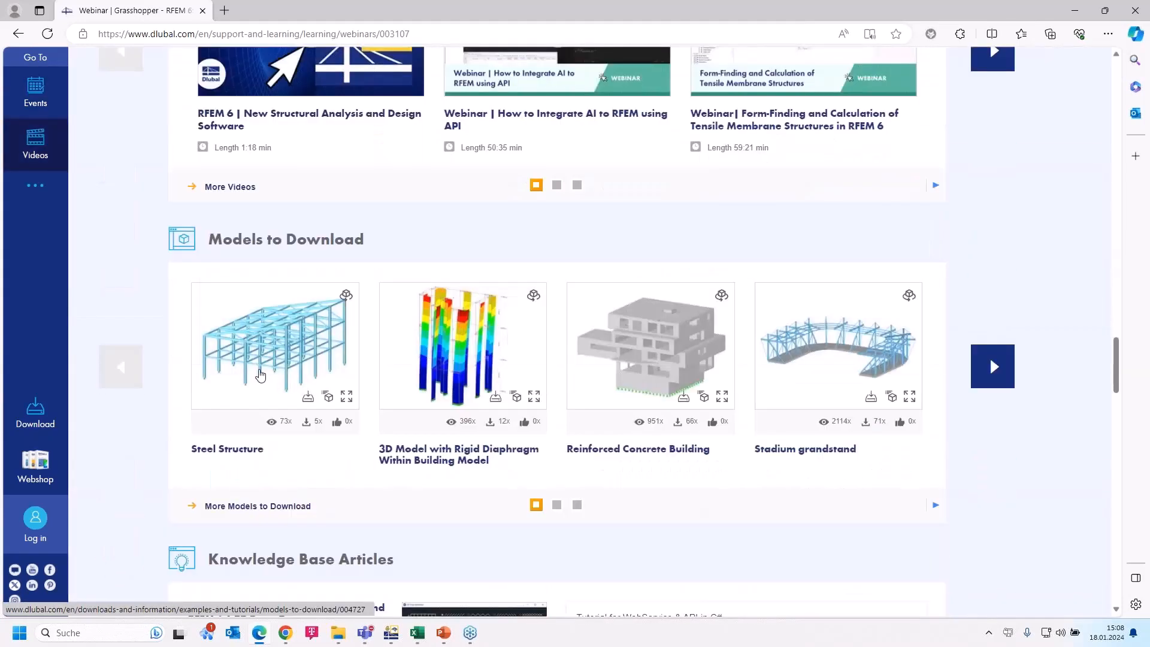